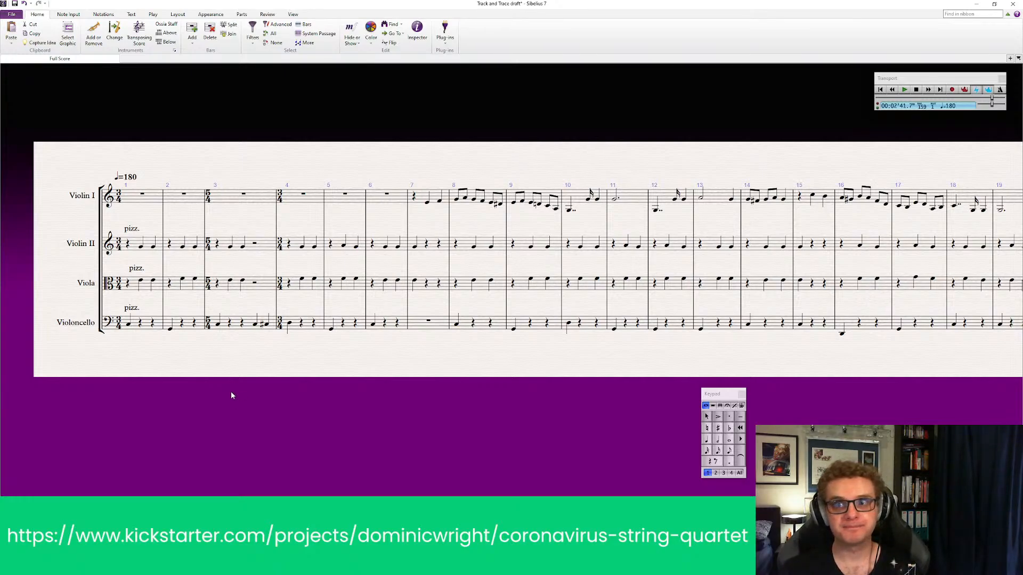
Play the whole string quartet score from the beginning
left_click(880, 89)
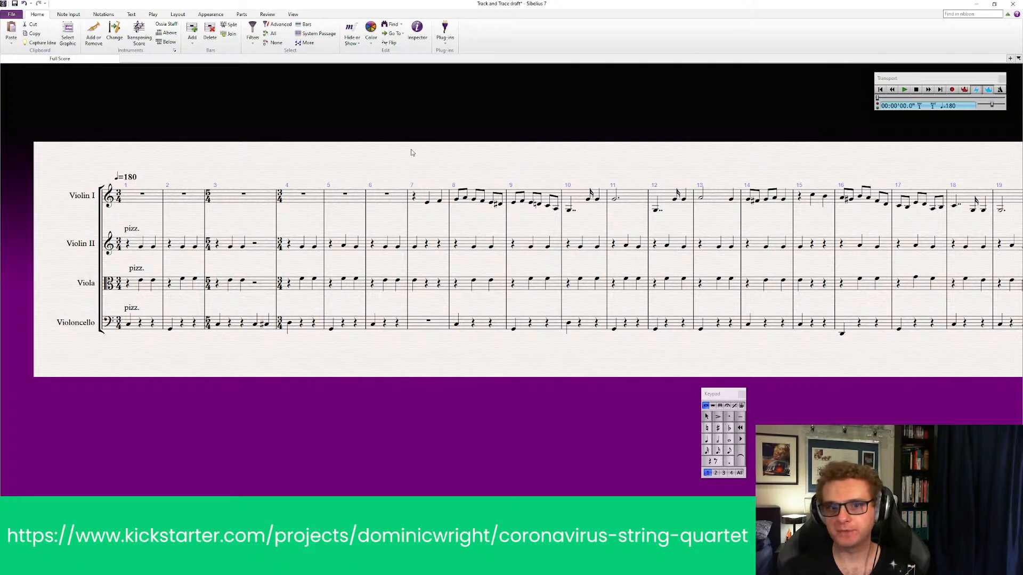
left_click_drag(410, 153, 395, 164)
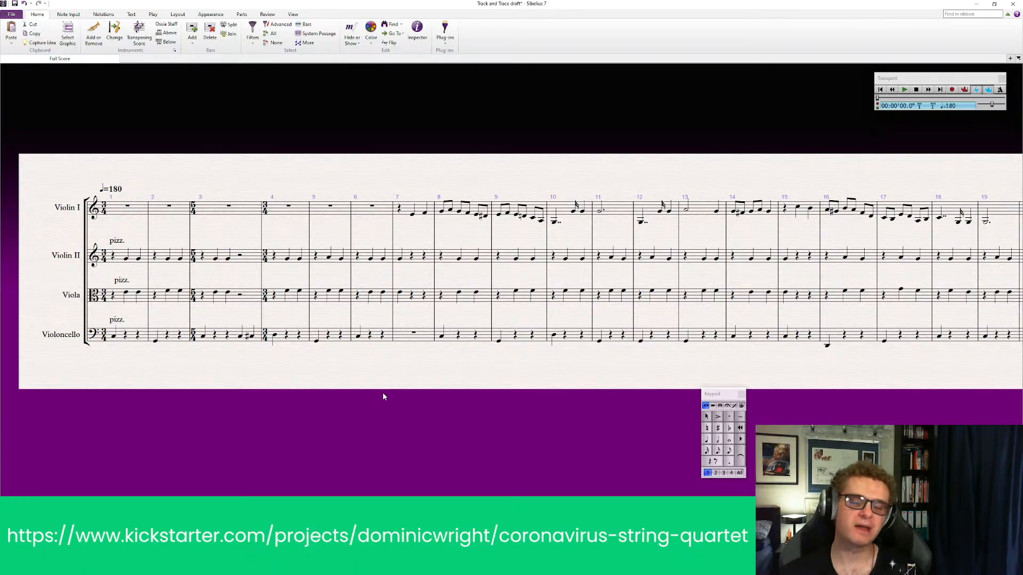
left_click_drag(636, 179, 666, 176)
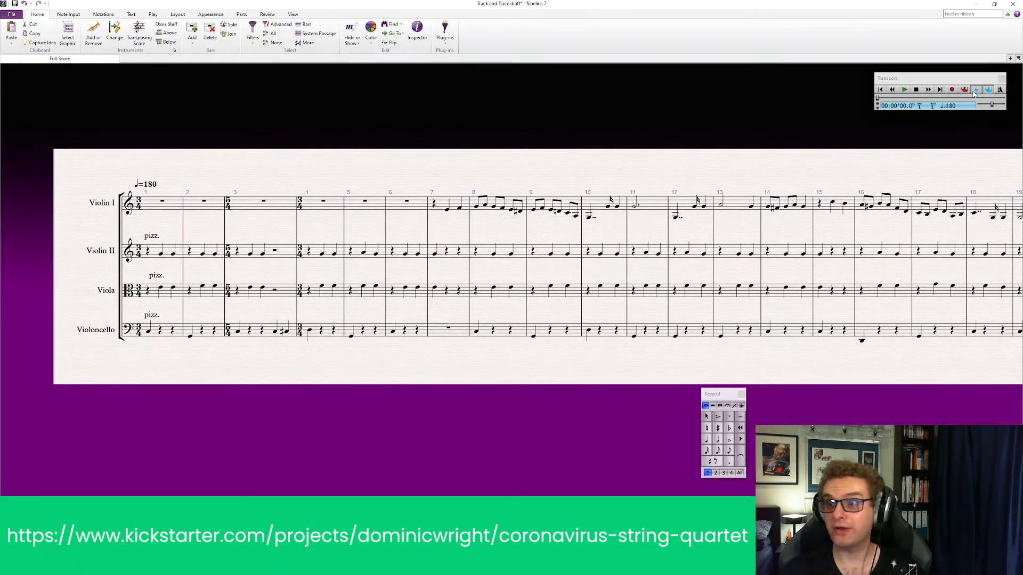
left_click(881, 90)
left_click(904, 90)
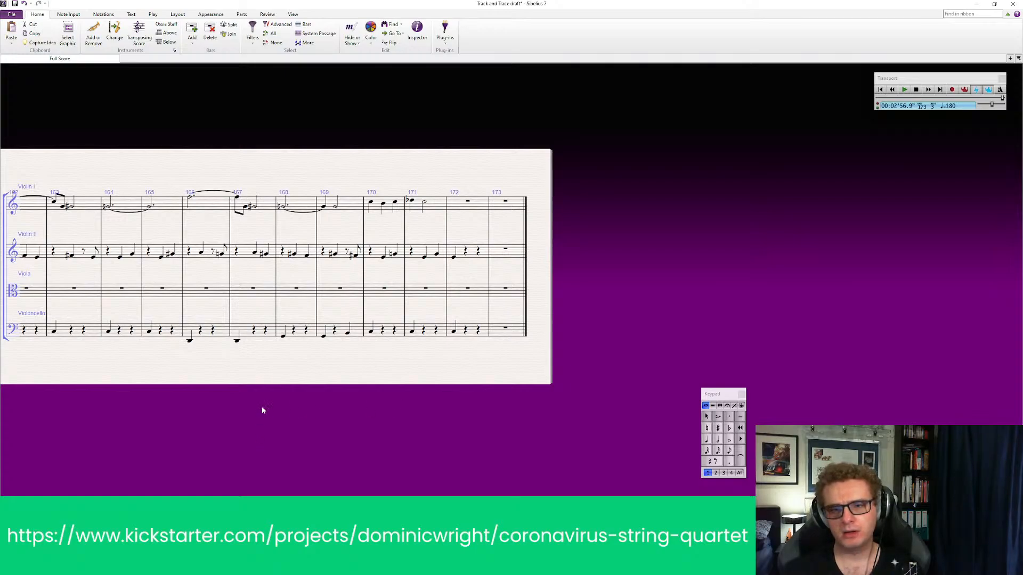
Look through the closing section of the score, from about bar 139 to the end
left_click_drag(261, 408, 932, 388)
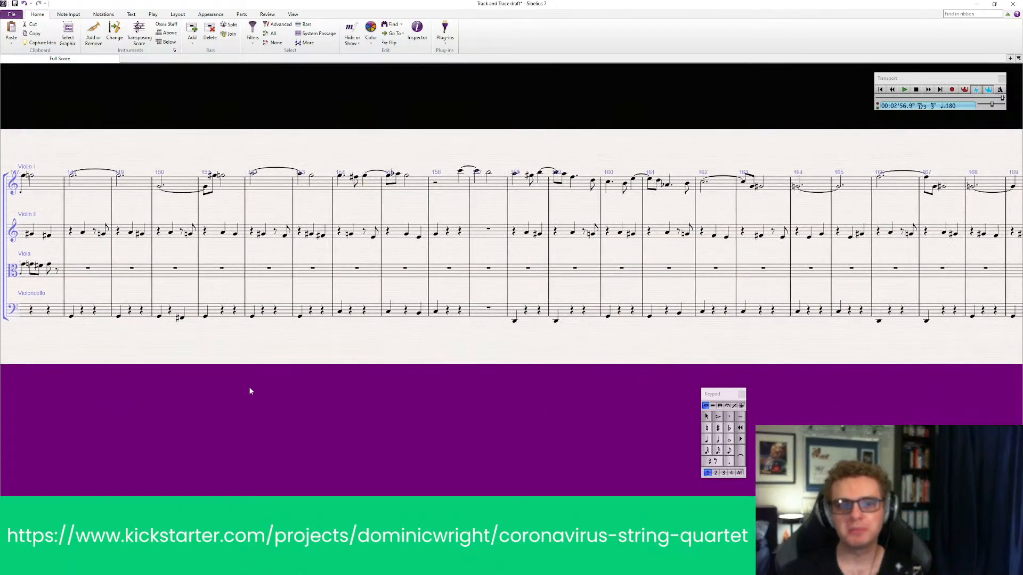
left_click_drag(251, 390, 738, 389)
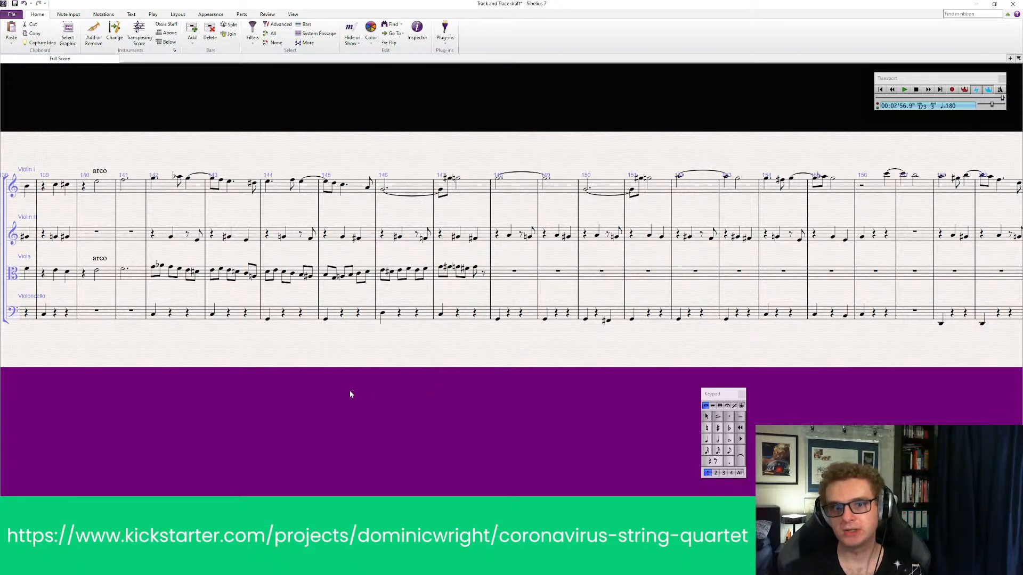
left_click_drag(349, 391, 399, 393)
left_click_drag(565, 394, 194, 395)
left_click_drag(885, 382, 456, 383)
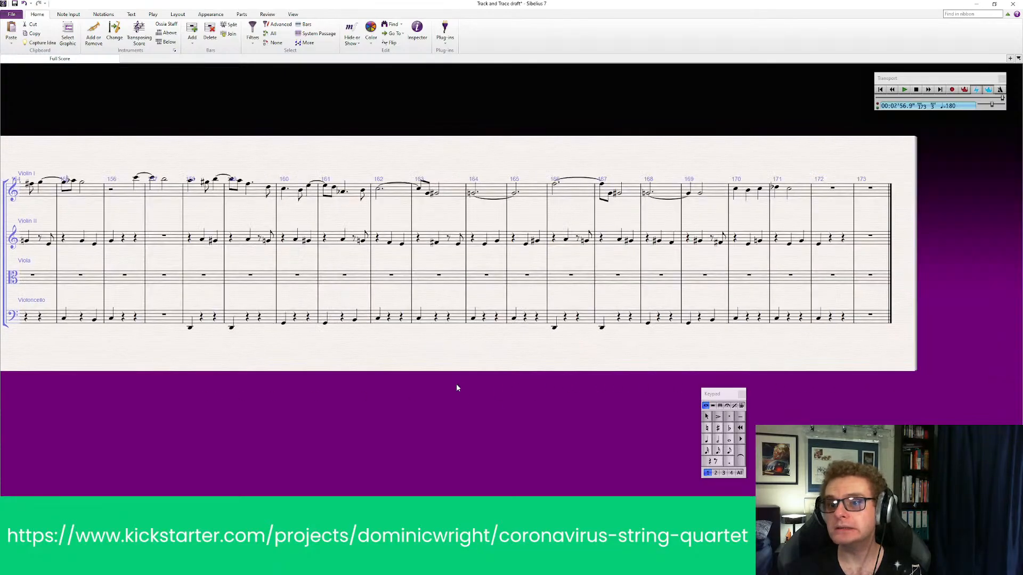
left_click_drag(301, 377, 364, 367)
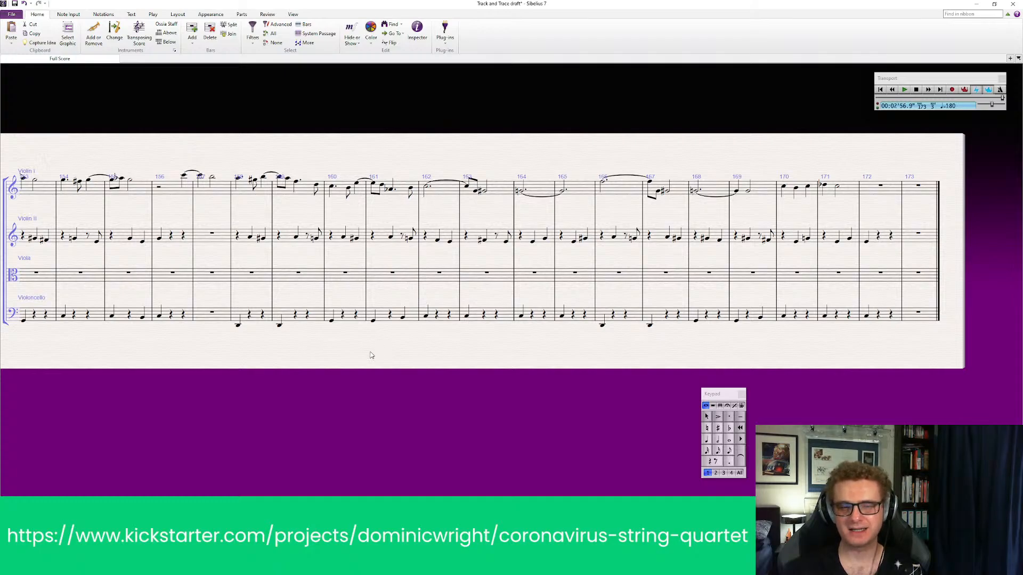
left_click_drag(300, 356, 324, 350)
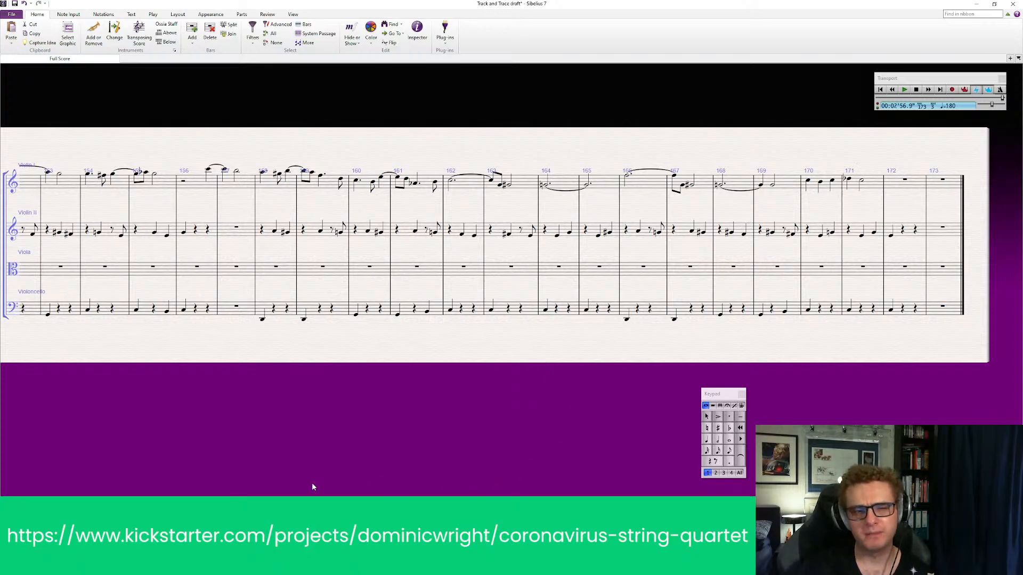
Play back the passage starting at bar 142, where the viola has its running eighth notes, and stop near the end of bar 147
left_click_drag(326, 472, 635, 464)
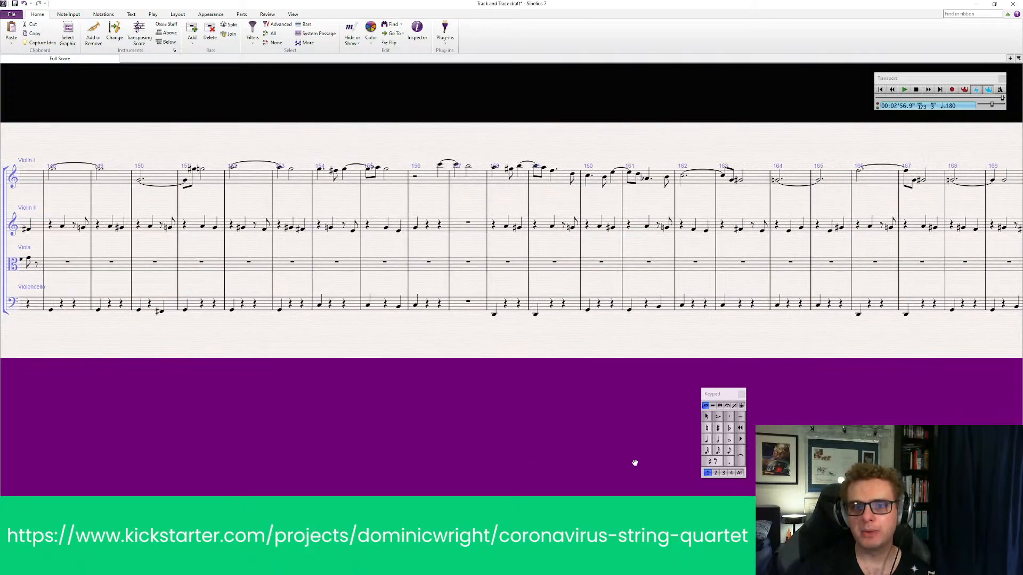
left_click_drag(342, 461, 908, 458)
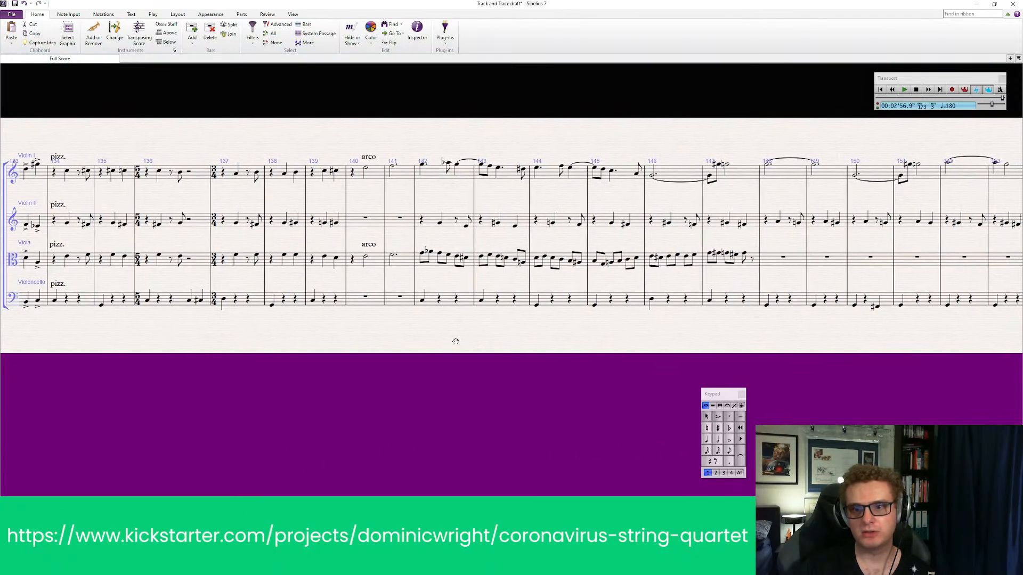
left_click_drag(454, 340, 554, 335)
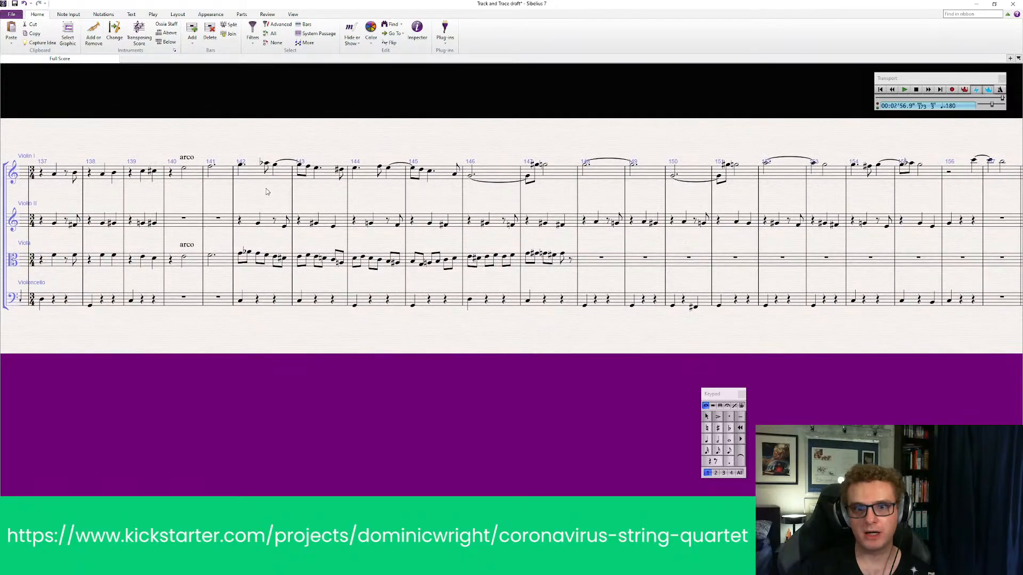
left_click(250, 228)
left_click(268, 303, "shift")
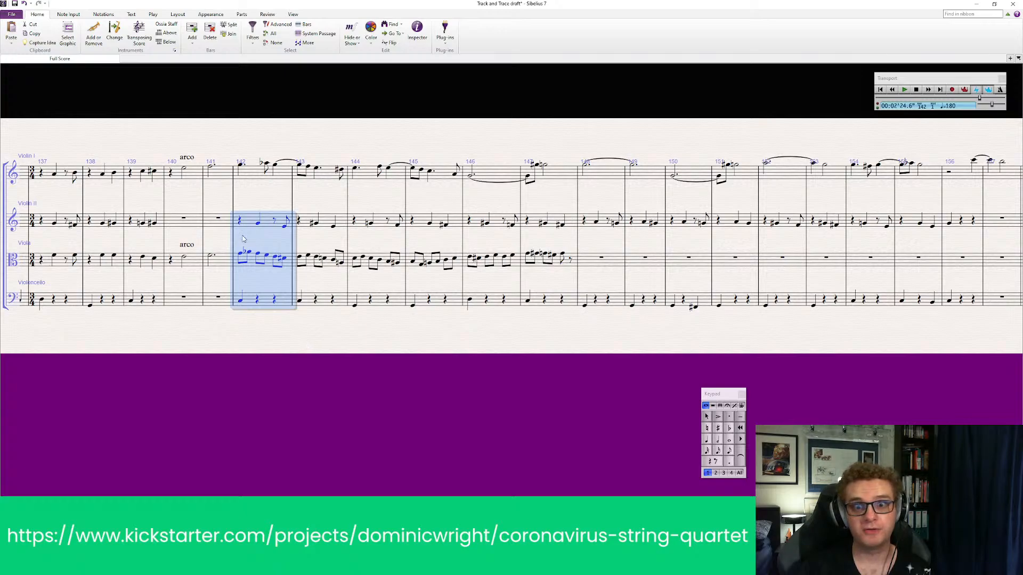
key("space")
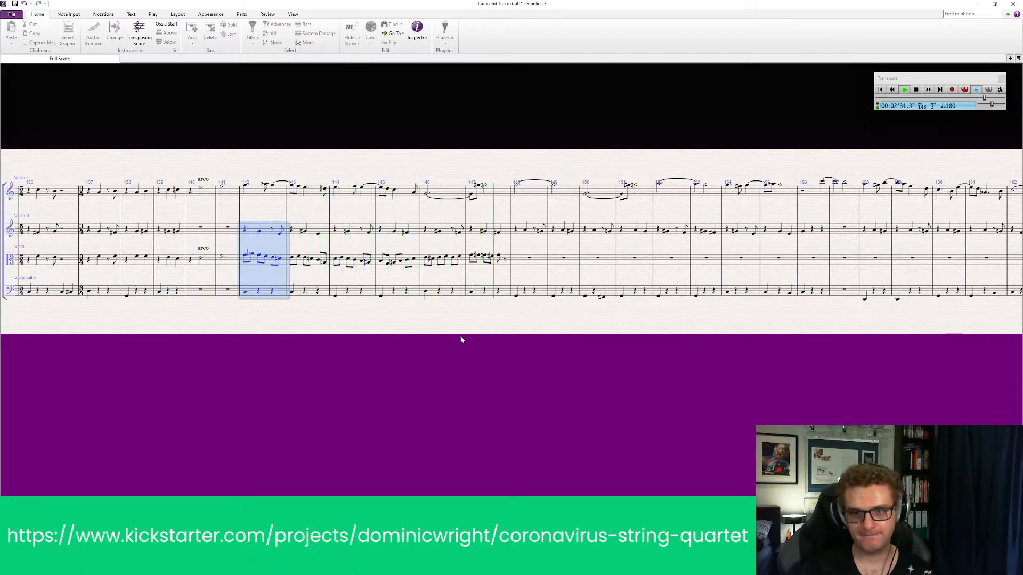
key("space")
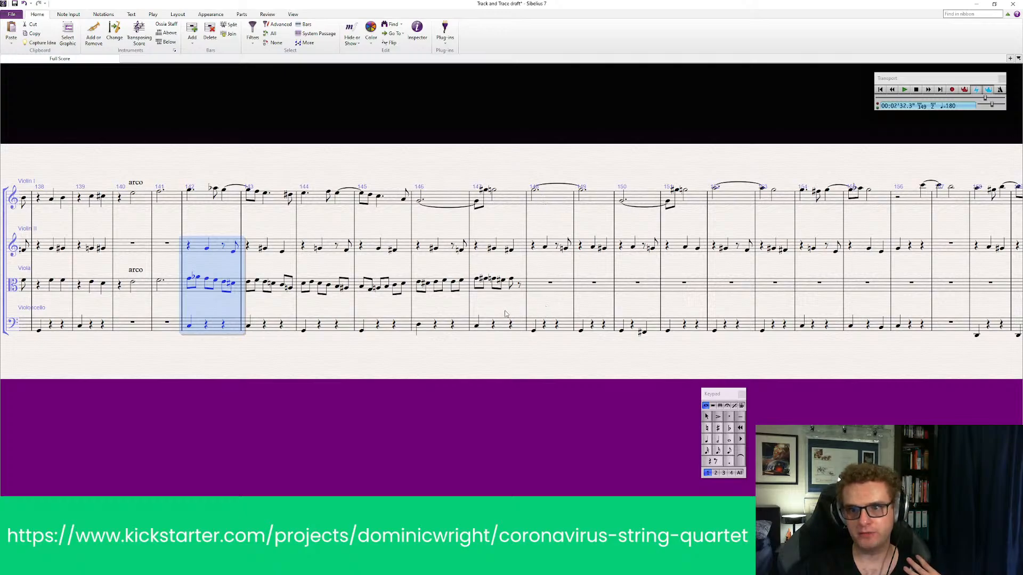
Undo the stray cello chord in bar 147 and replace the viola's last eighth rest in that bar with a natural eighth note
left_click(478, 328)
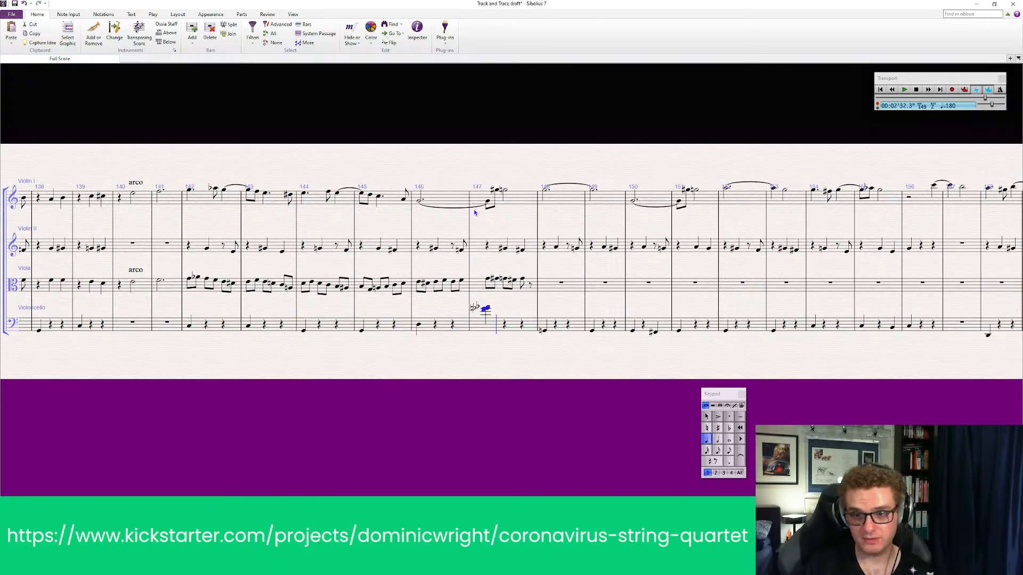
key("ctrl+z")
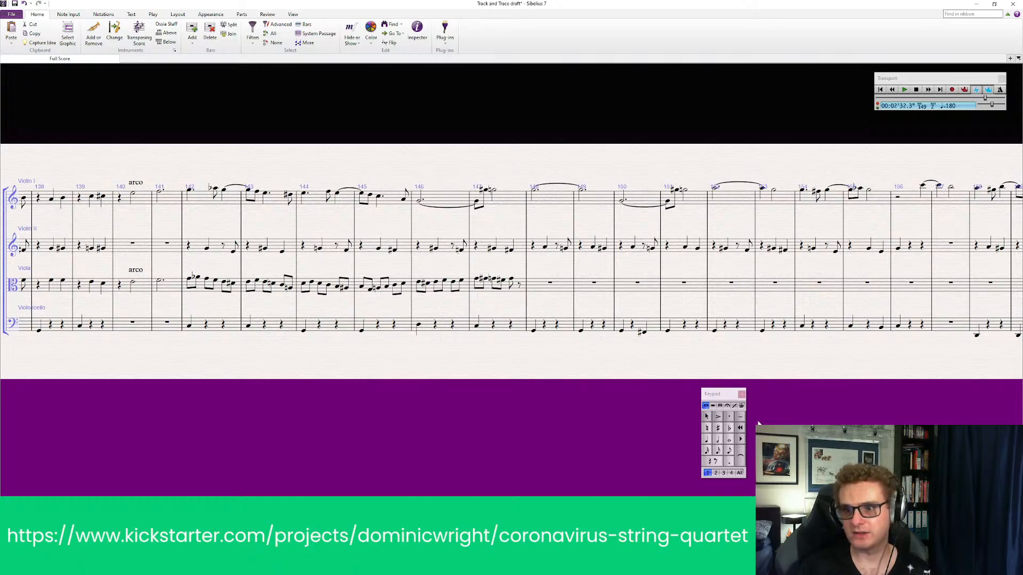
left_click(730, 451)
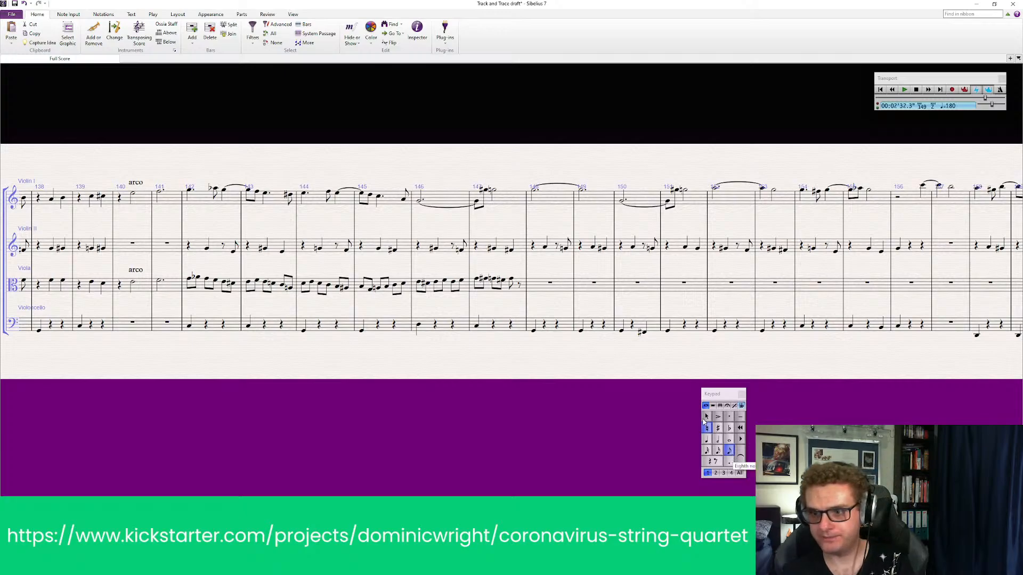
left_click(522, 280)
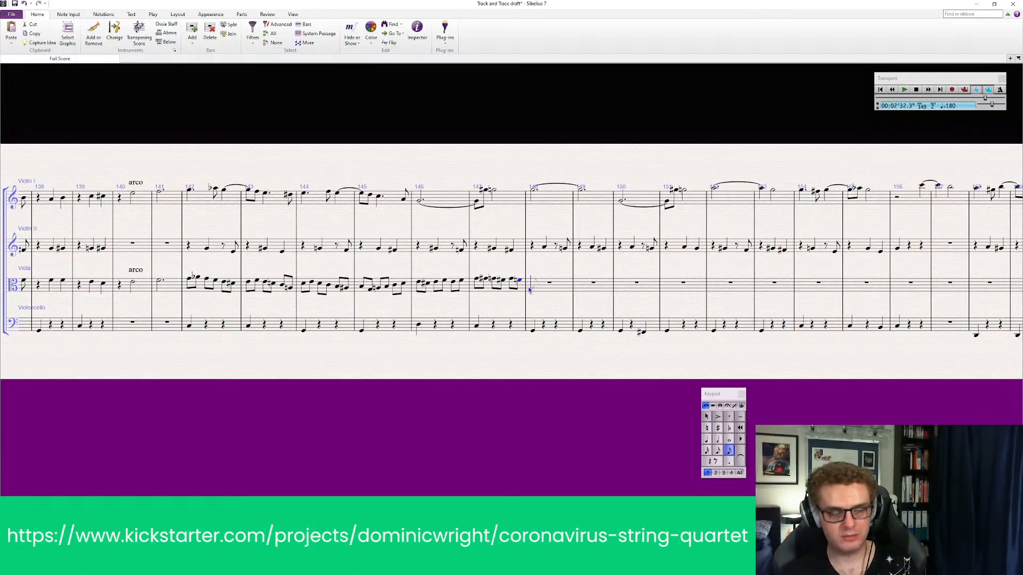
key("Escape")
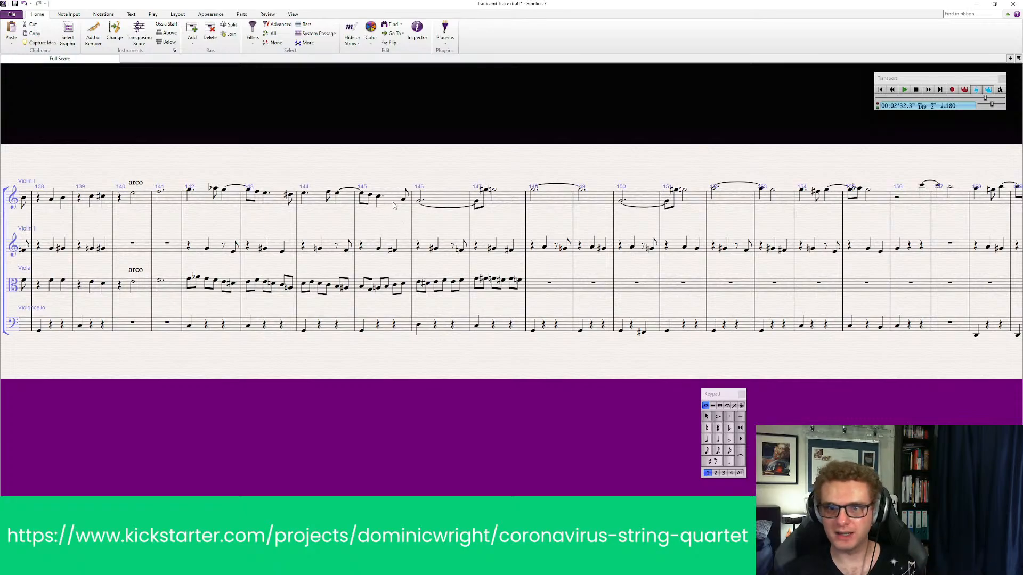
Play back the score from bar 146 to hear the end of the viola passage
left_click(449, 252)
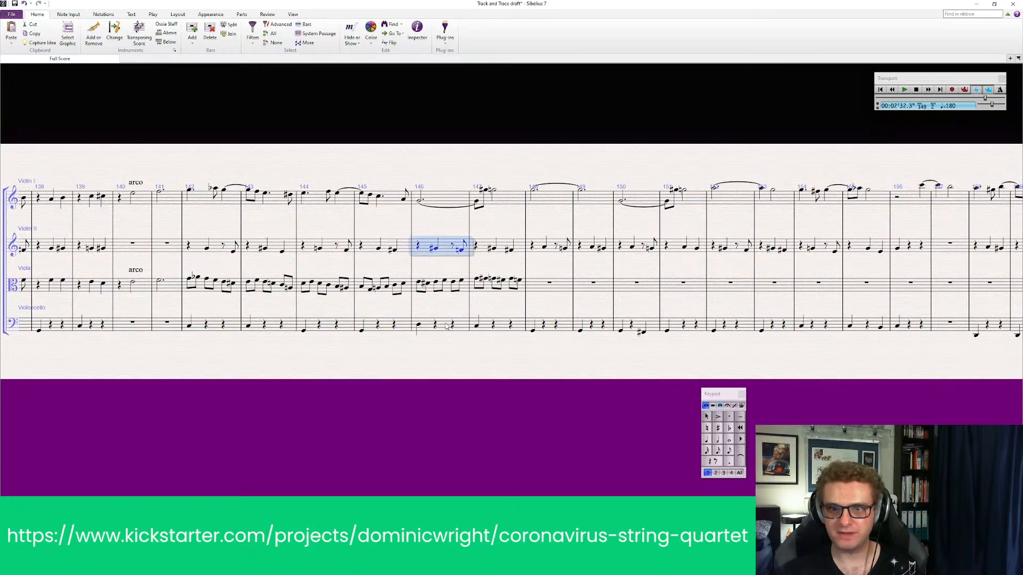
left_click(447, 326, "shift")
key("p")
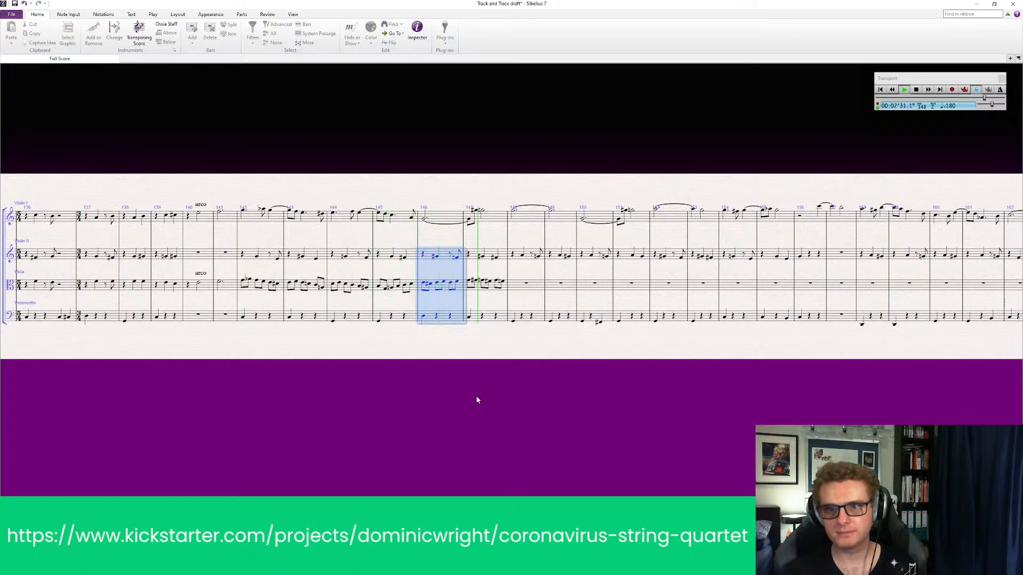
key("Escape")
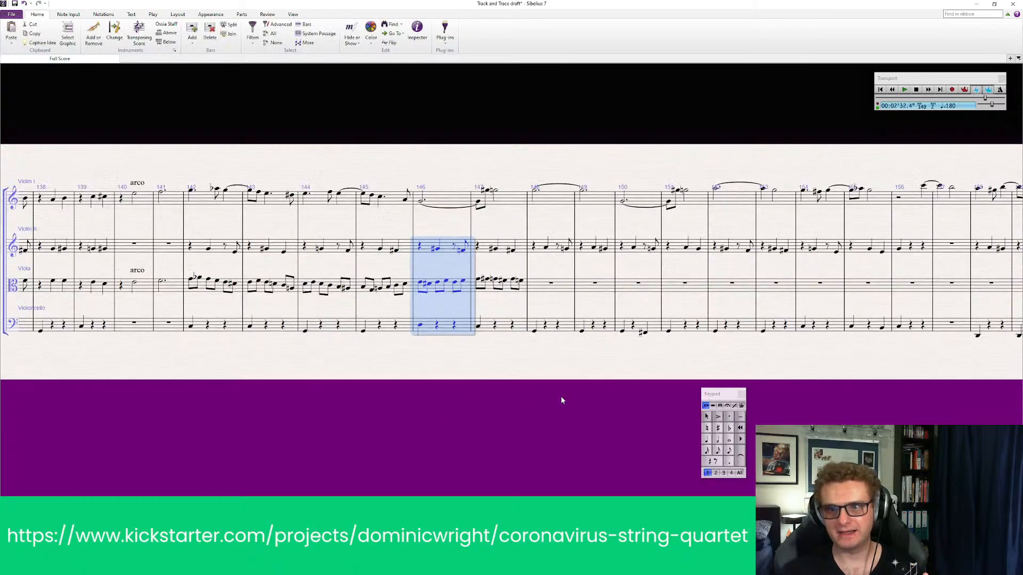
left_click_drag(560, 396, 487, 399)
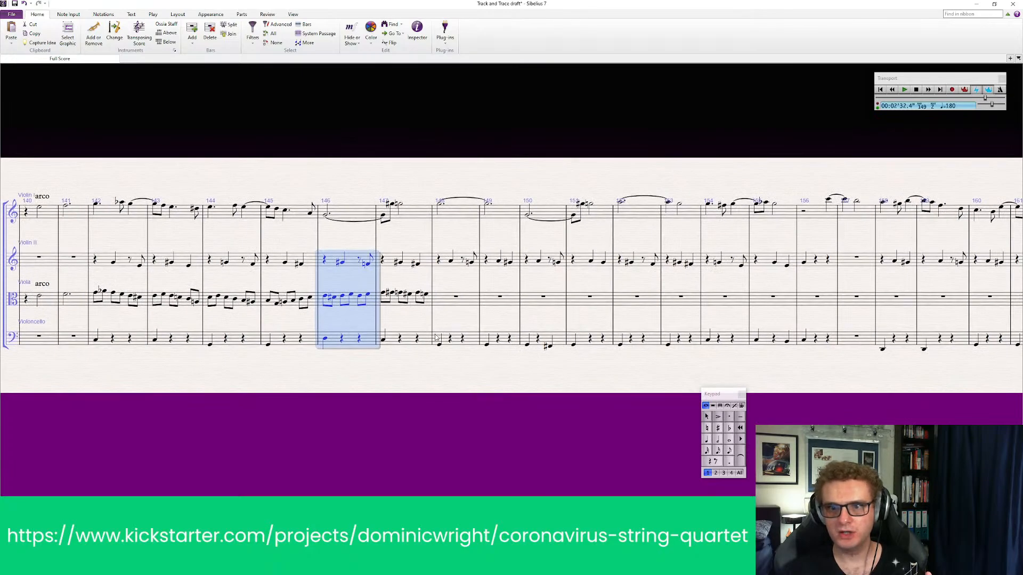
left_click(438, 342)
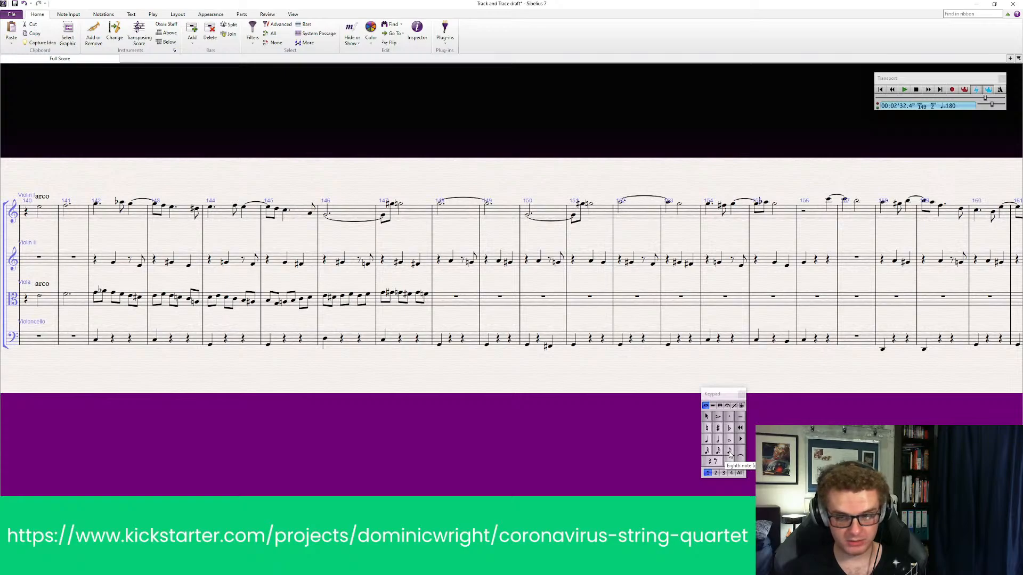
left_click_drag(210, 434, 387, 435)
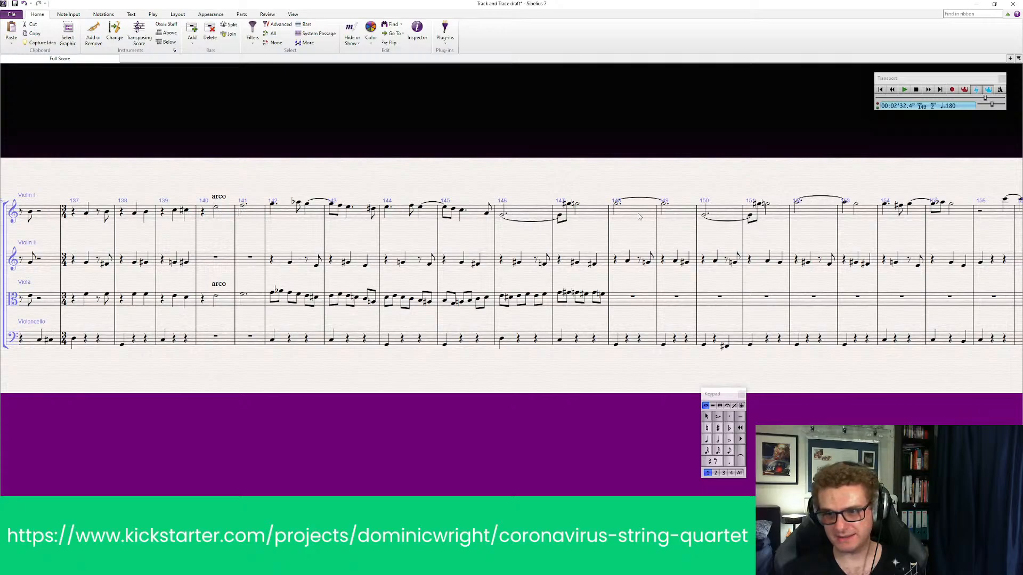
left_click_drag(634, 220, 457, 236)
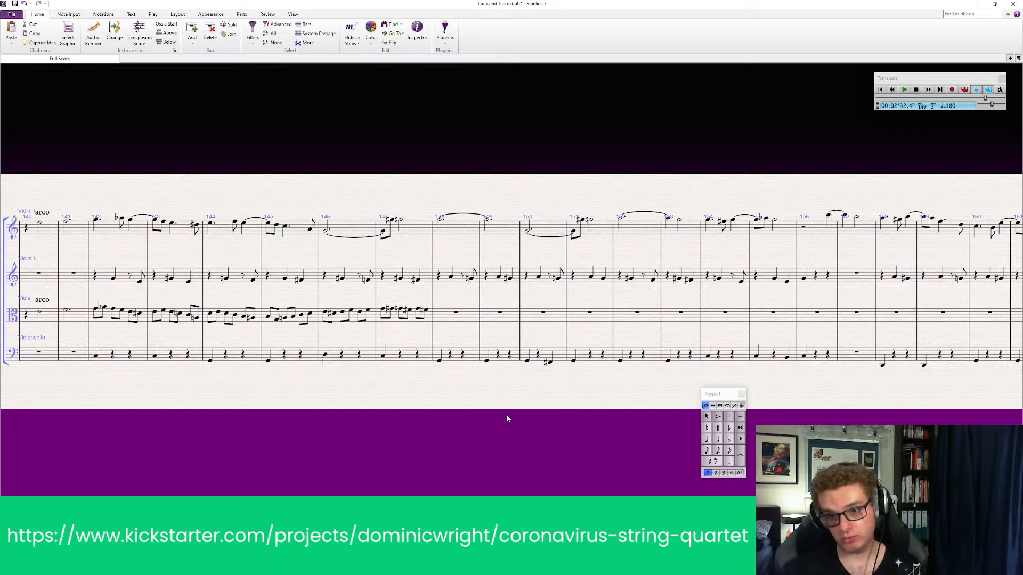
left_click_drag(507, 419, 483, 398)
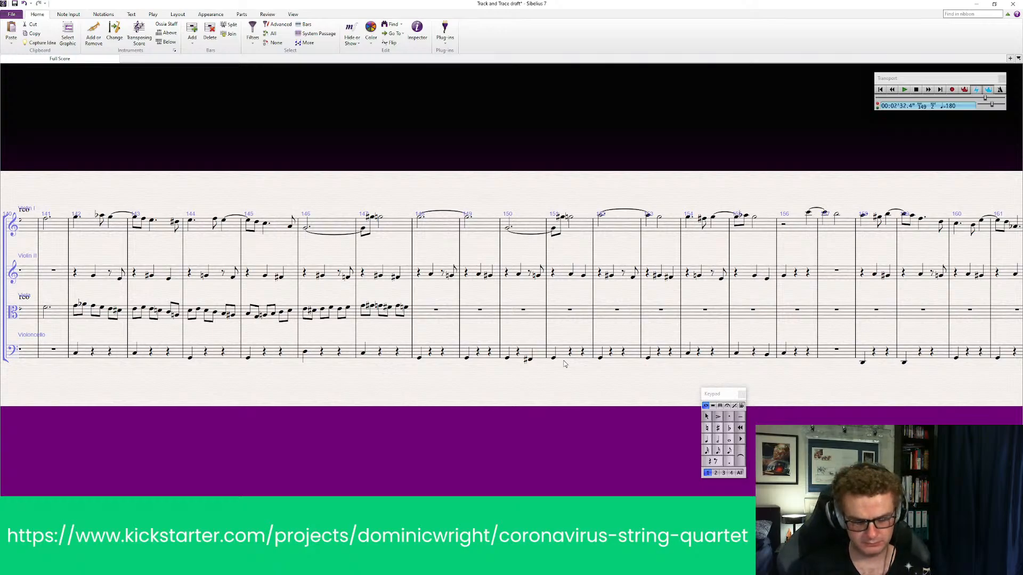
Start bar 148 of the viola line with a flat eighth note followed by a second eighth note on the first beat
left_click(729, 428)
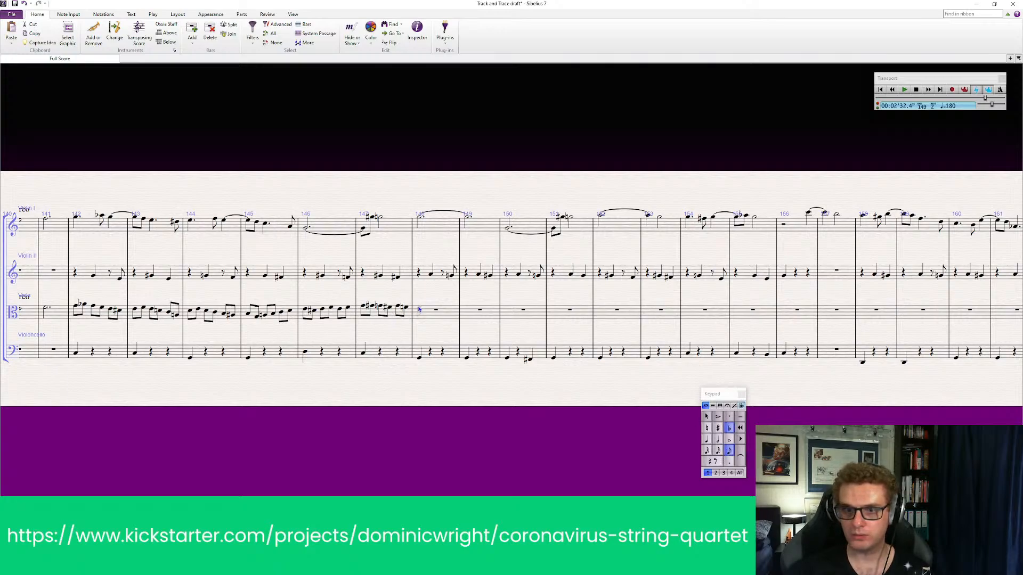
left_click(418, 309)
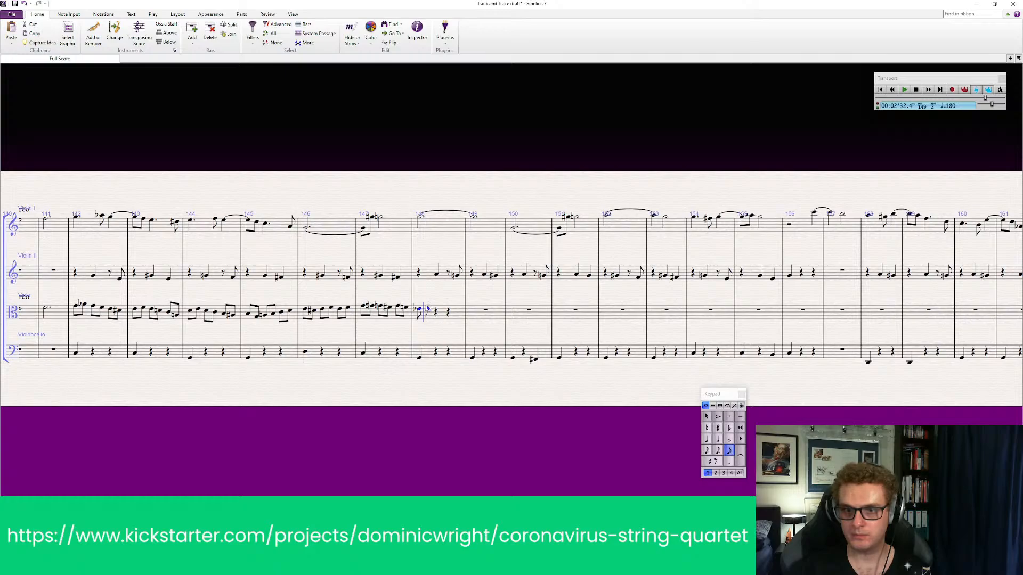
left_click(426, 310)
key("Escape")
left_click(434, 313)
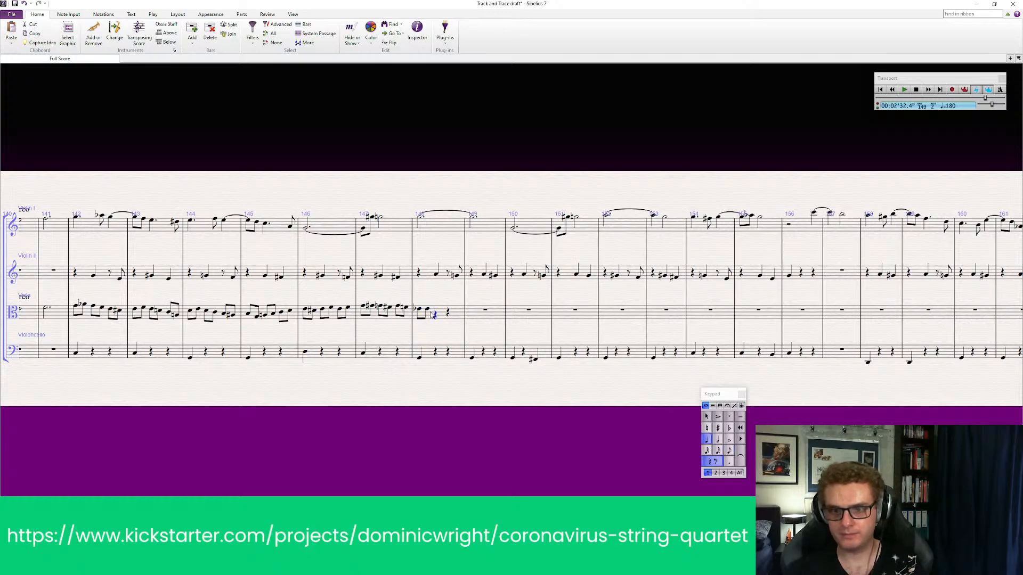
key("Escape")
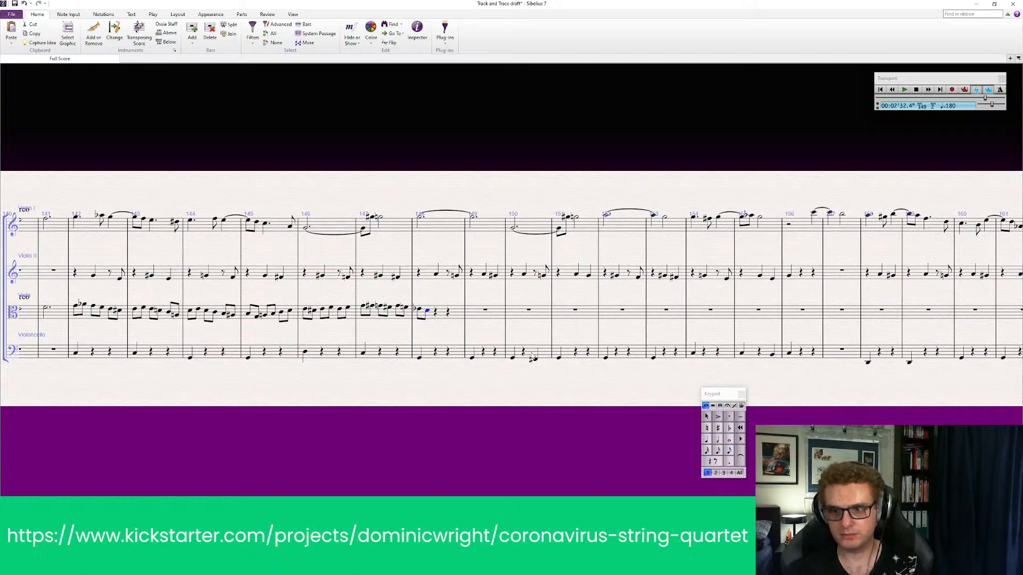
Continue the viola's bar 148 with three more eighth notes, through the first half of beat three
left_click(729, 452)
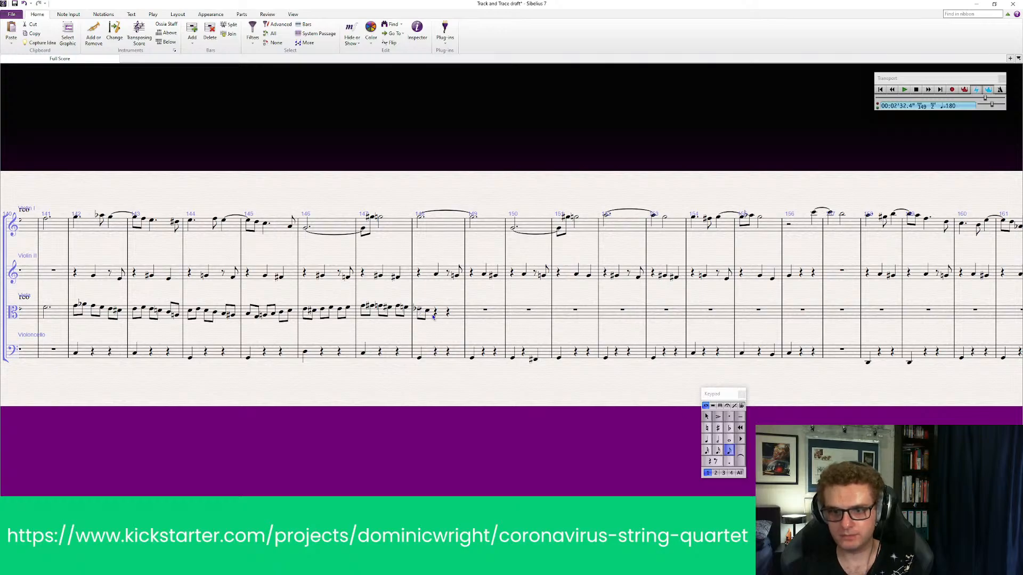
left_click(439, 313)
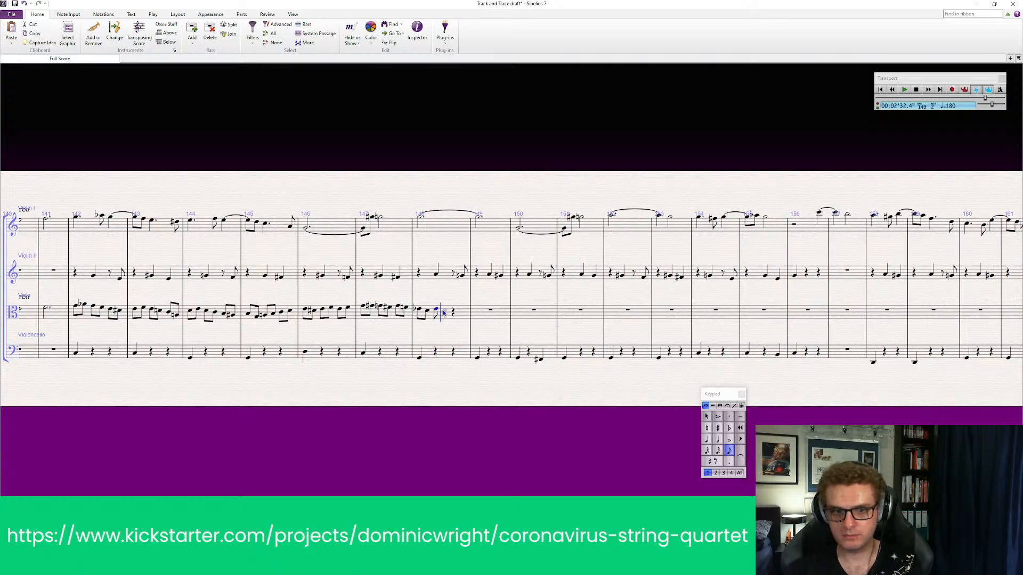
left_click(453, 313)
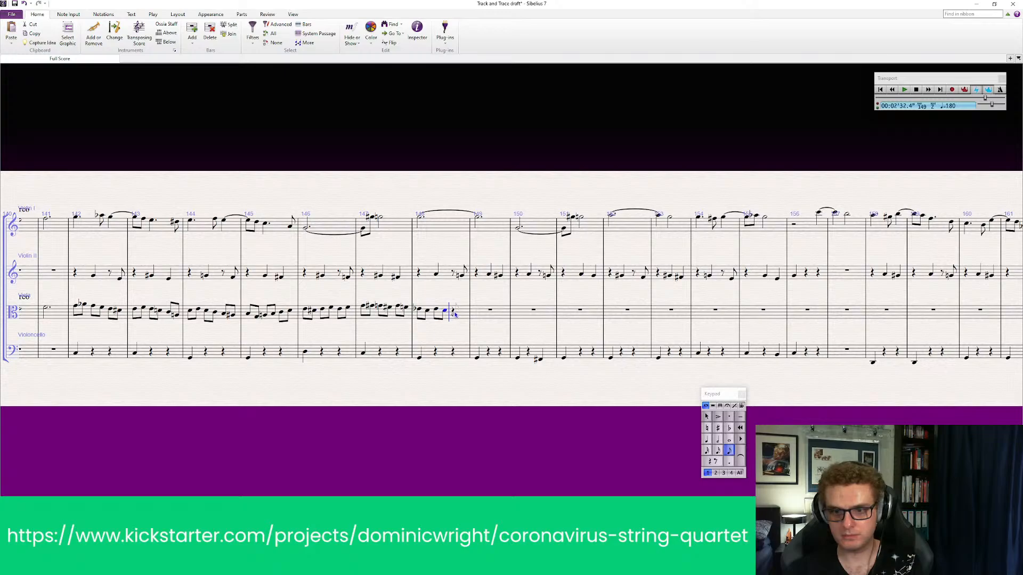
left_click(455, 315)
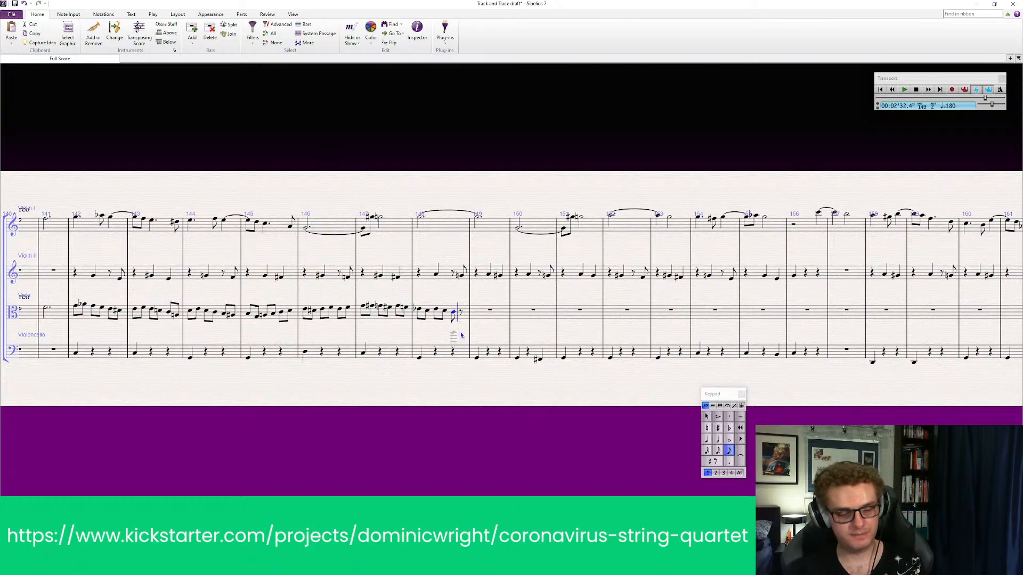
key("Escape")
Play back the viola from bar 147 to hear how it runs into the new bar 148 notes
left_click(375, 322)
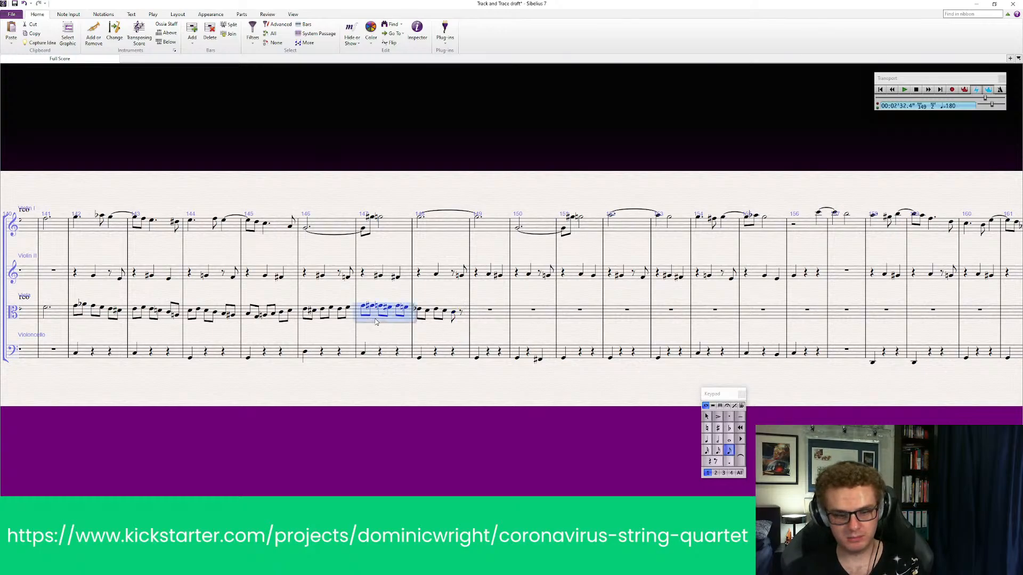
key("p")
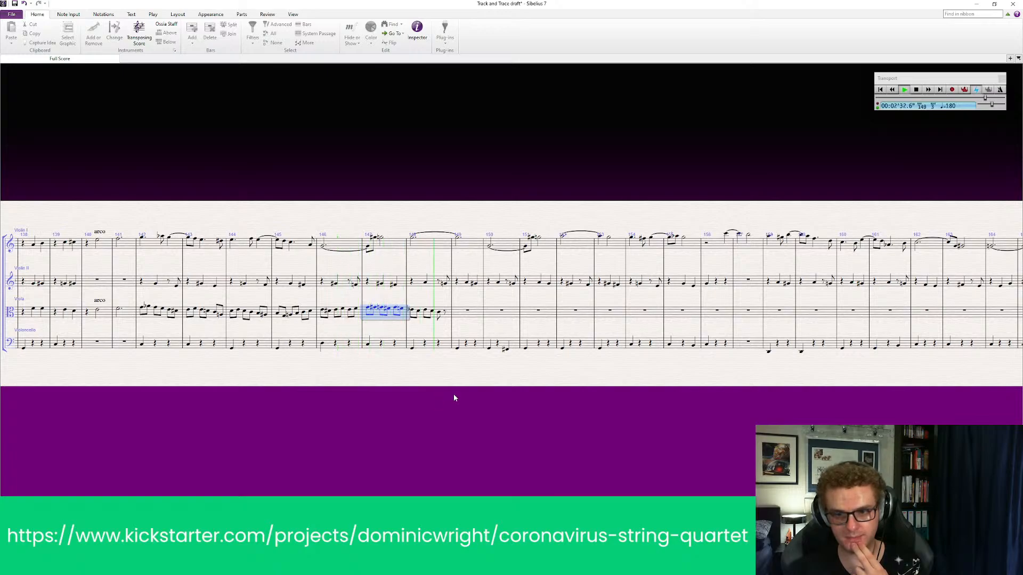
key("Escape")
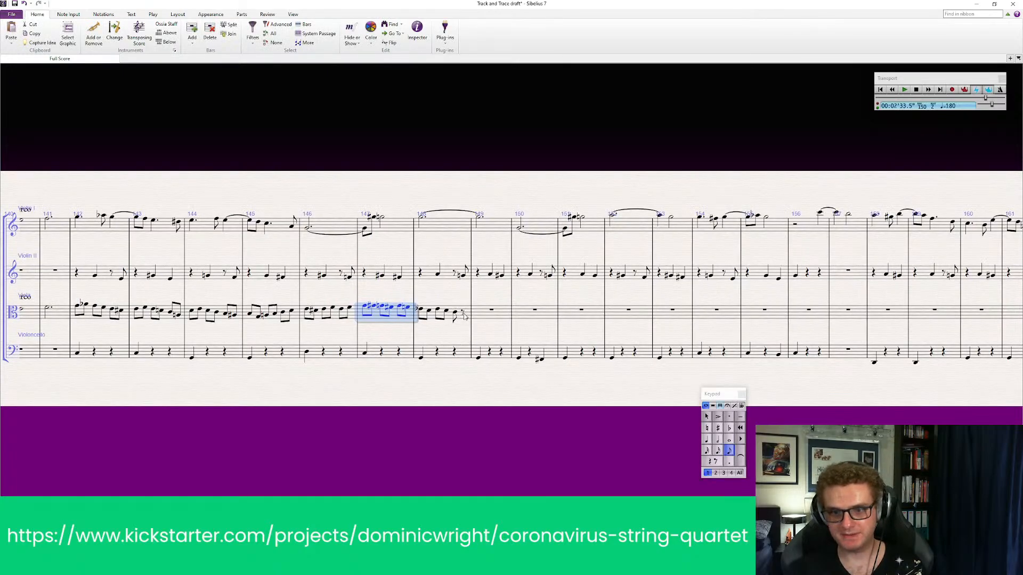
Sharpen the viola's last eighth note in bar 148 and play back violin II, viola and cello from bar 142
left_click(455, 315)
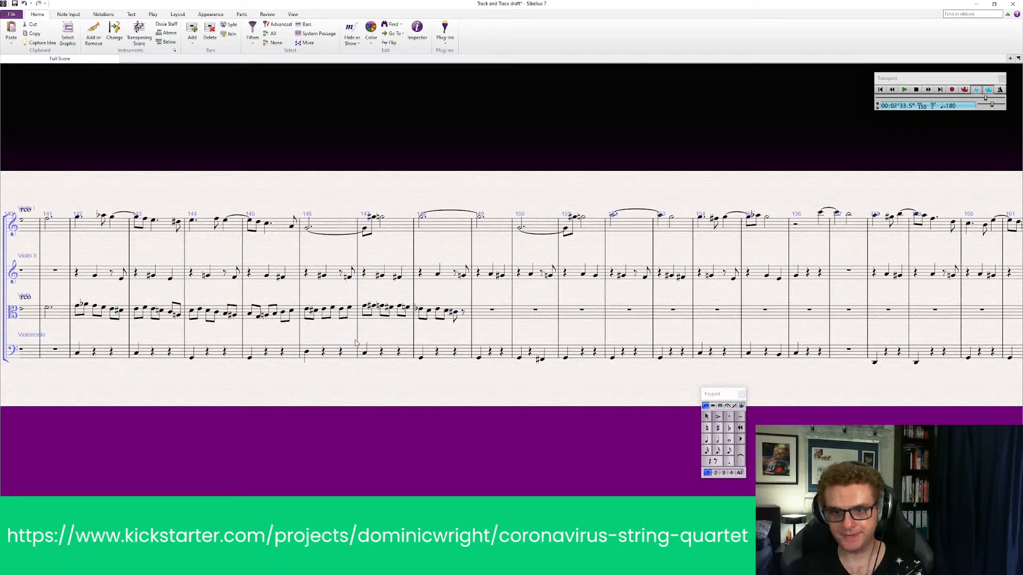
left_click(81, 282)
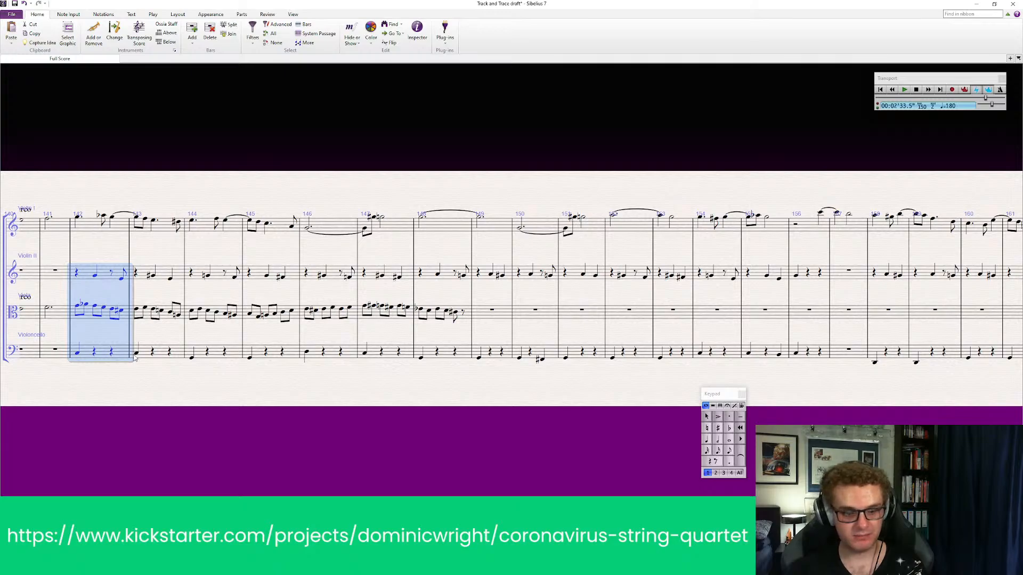
key("space")
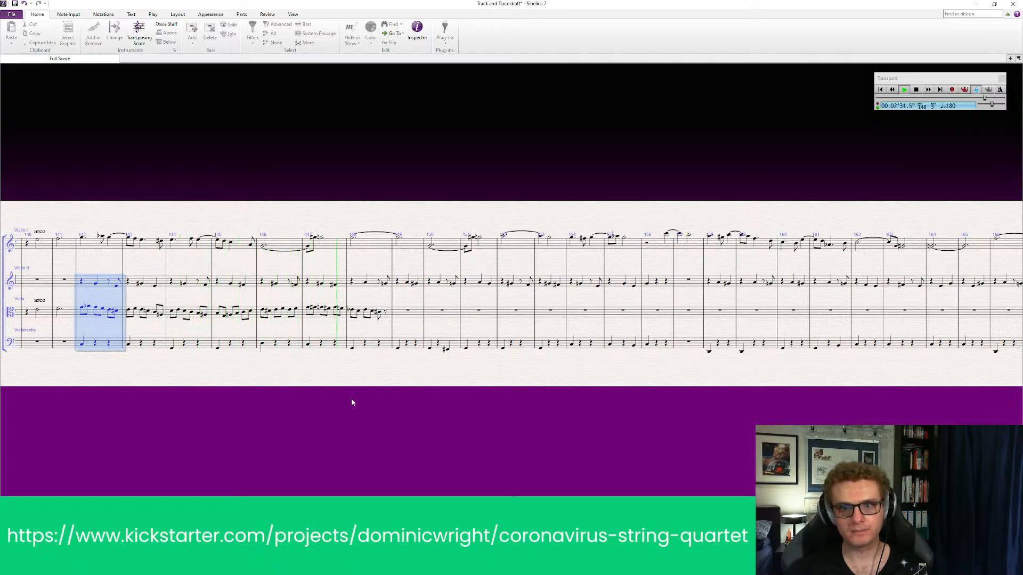
key("space")
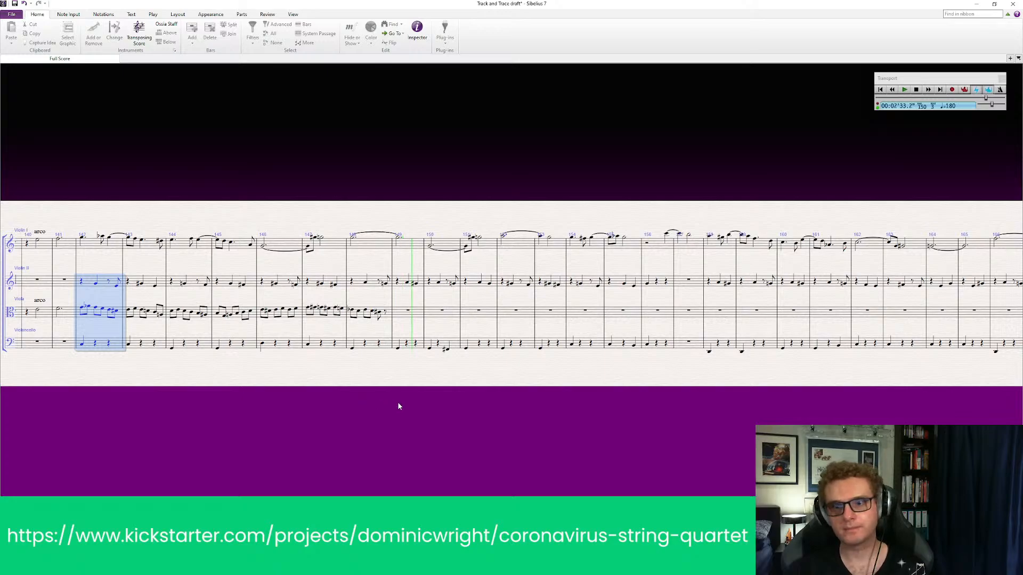
left_click_drag(531, 414, 520, 418)
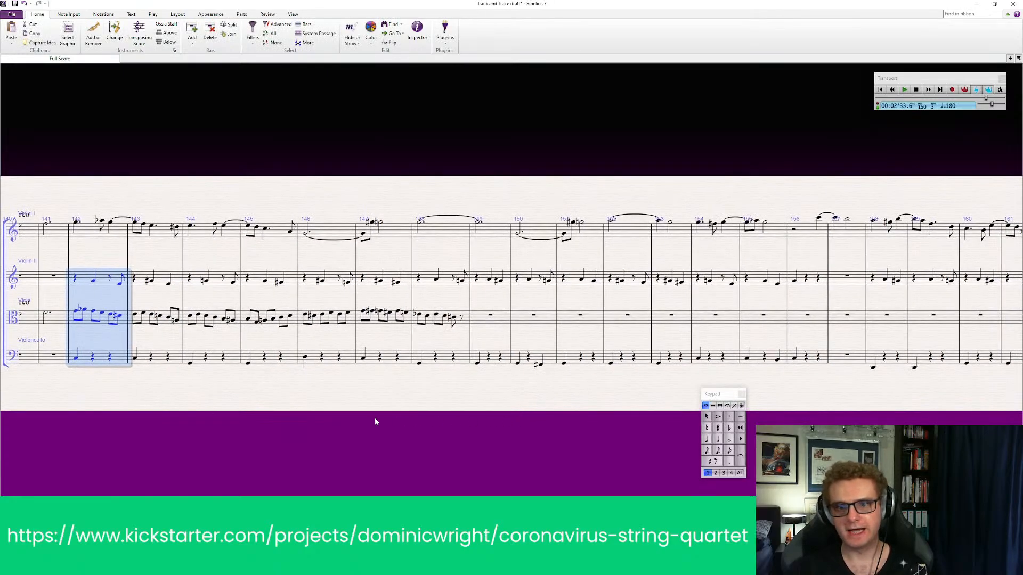
key("Escape")
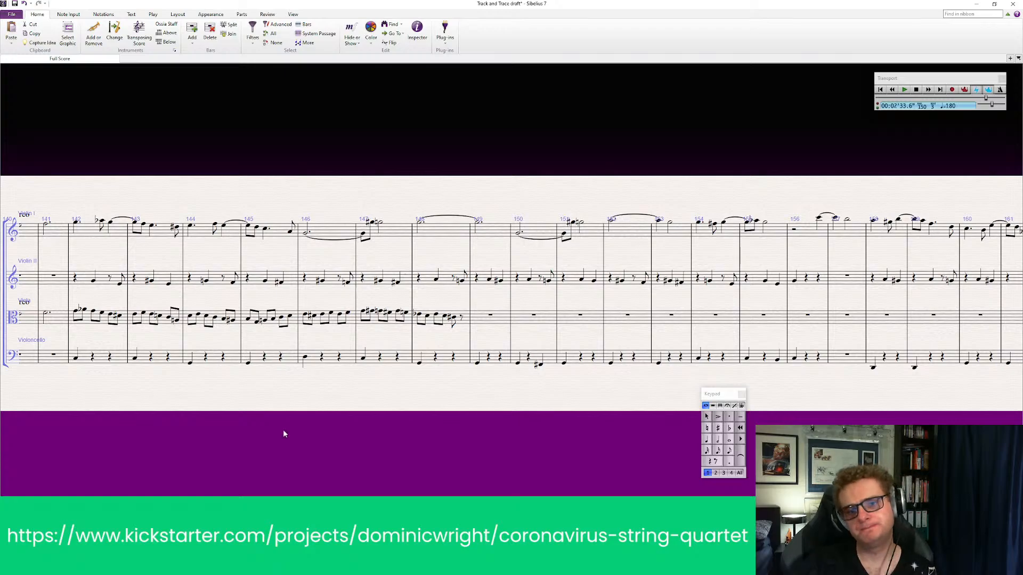
Play back the full quartet from violin I's first note in bar 142 through the end of the viola line
scroll(84, 250, "left", 2)
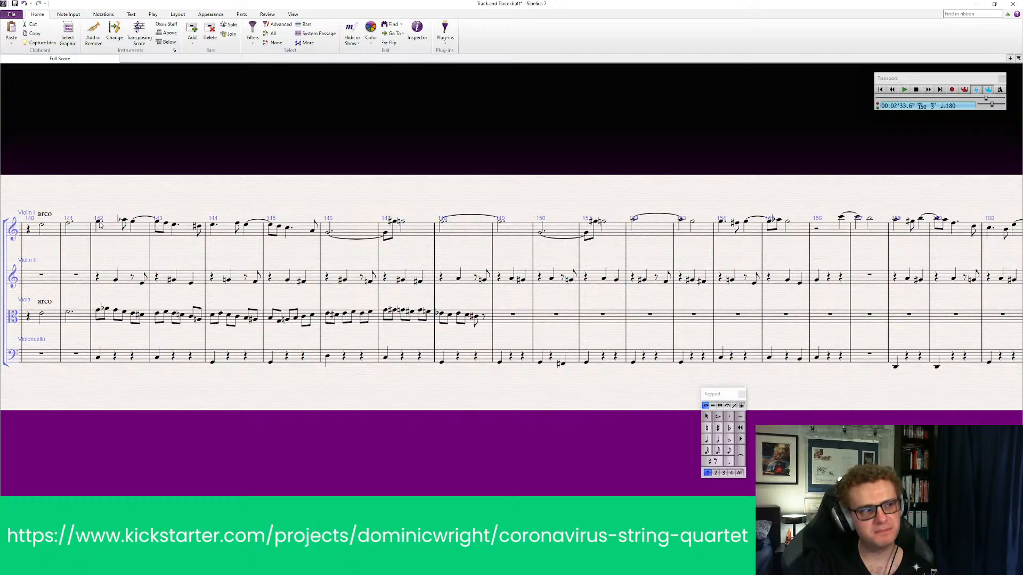
left_click(100, 224)
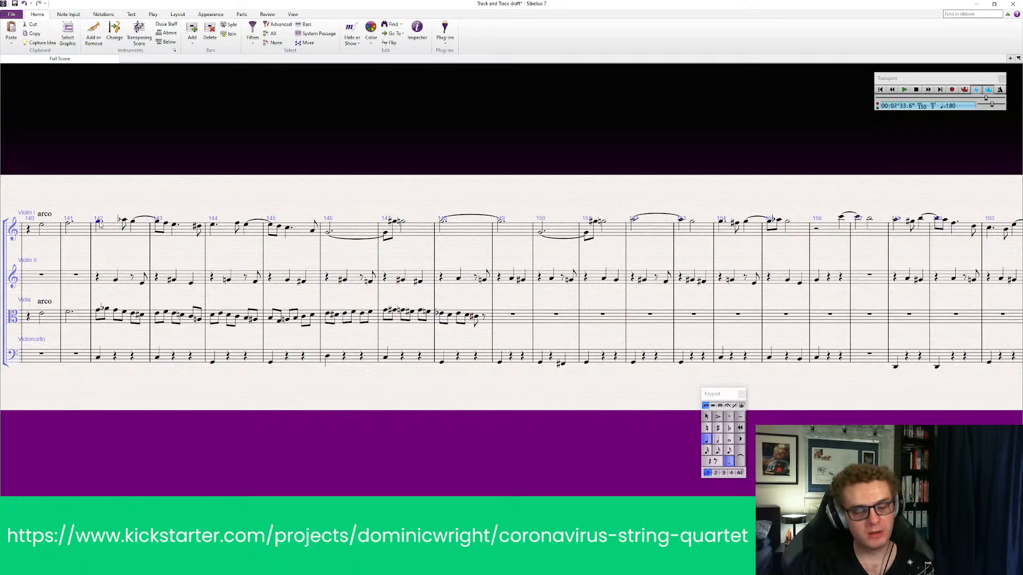
key("p")
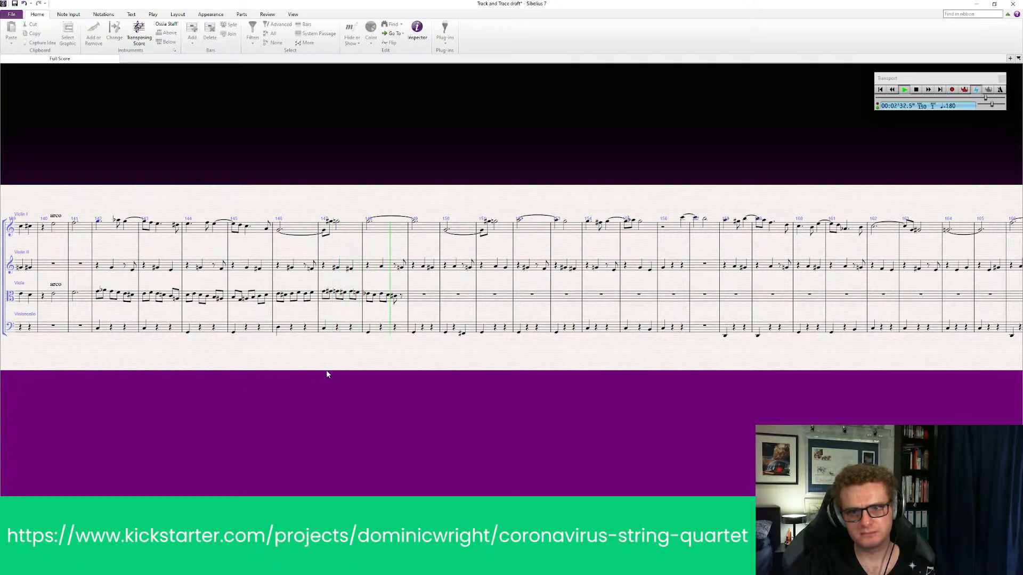
key("space")
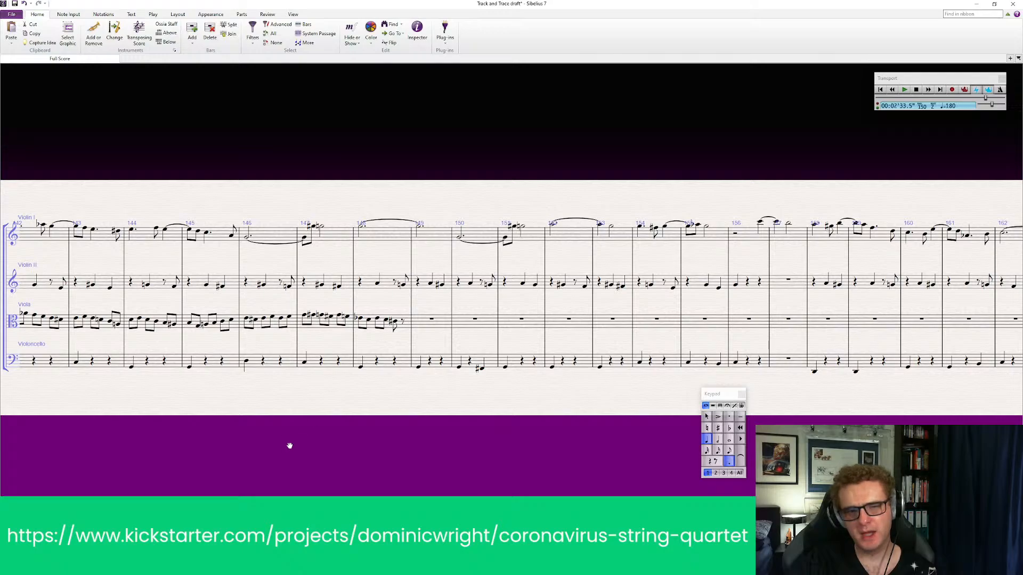
Add an fff dynamic below the viola's first note in bar 142
left_click_drag(289, 446, 541, 446)
left_click(268, 318)
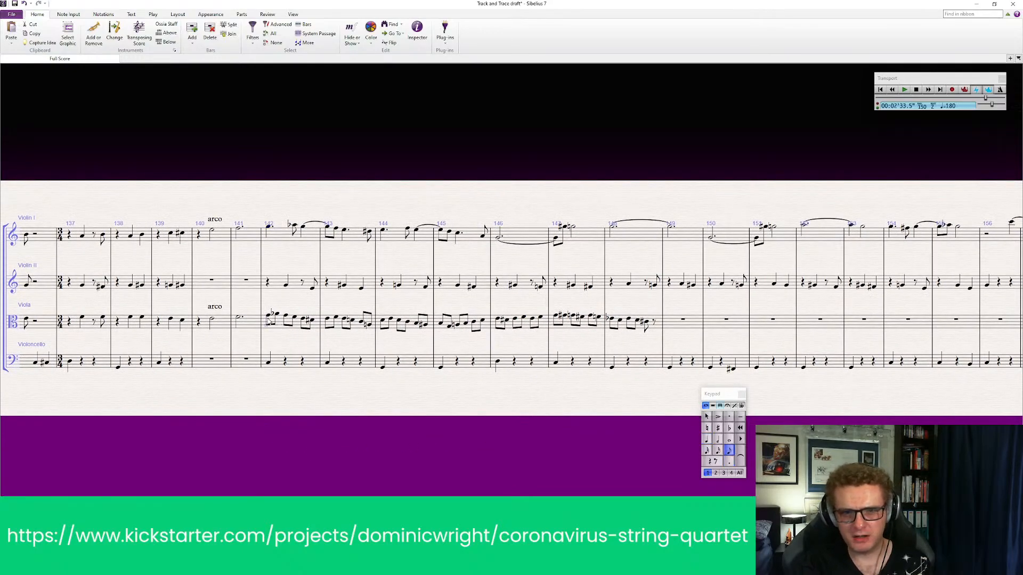
key("ctrl+e")
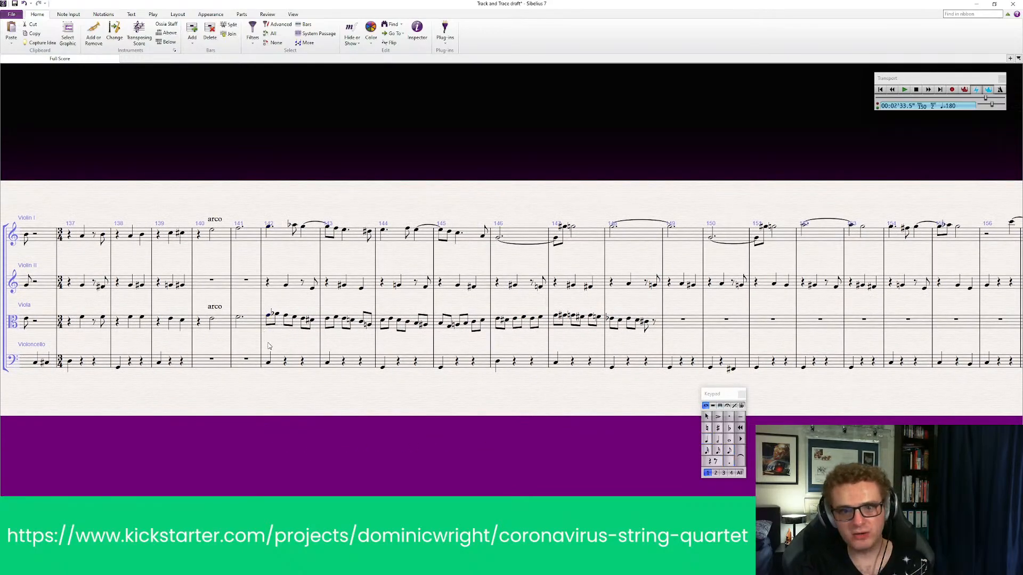
right_click(269, 330)
left_click(301, 83)
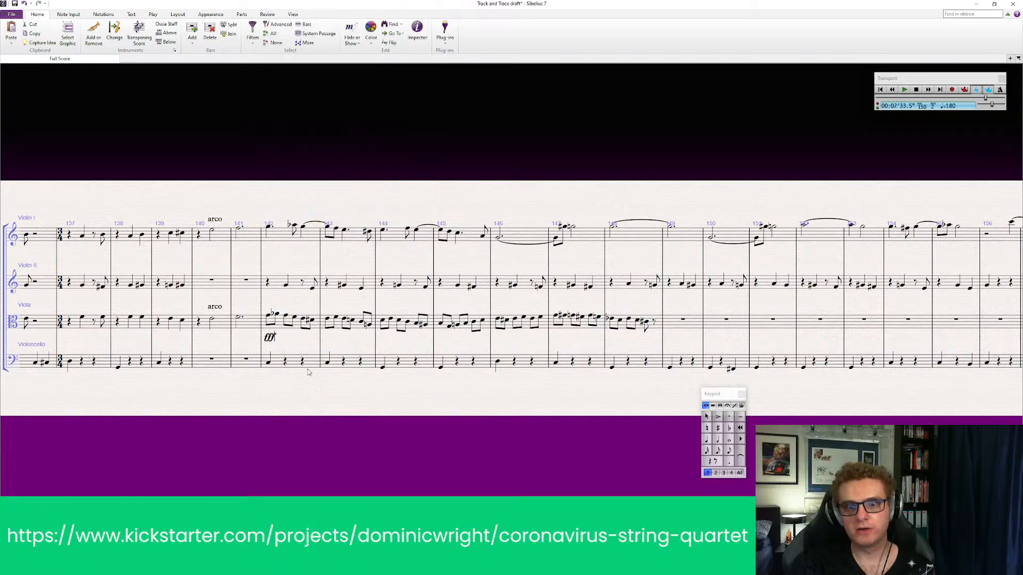
Play back all parts from bar 142 to hear the viola at its fff dynamic, stopping in bar 149
left_click(271, 241)
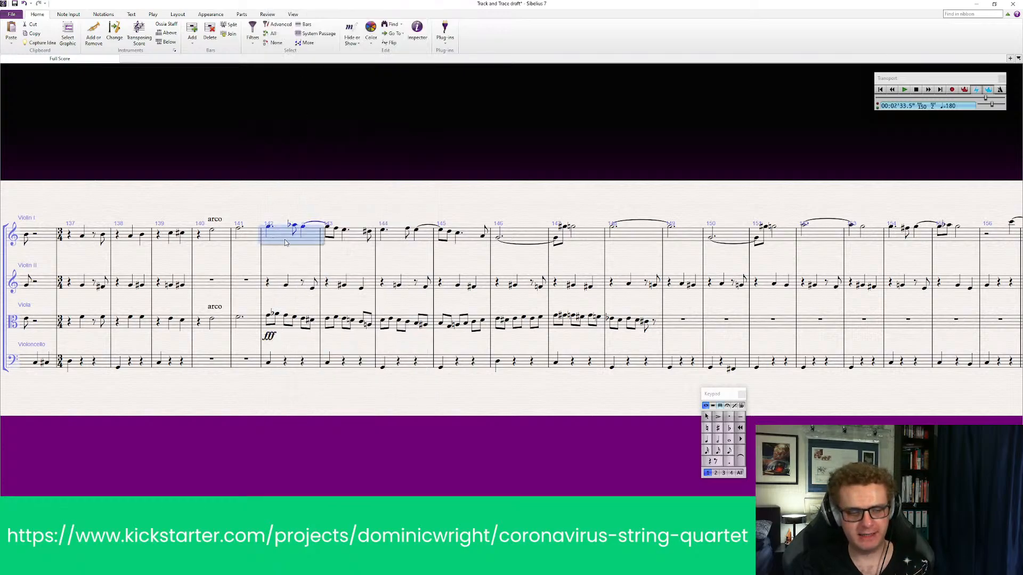
key("p")
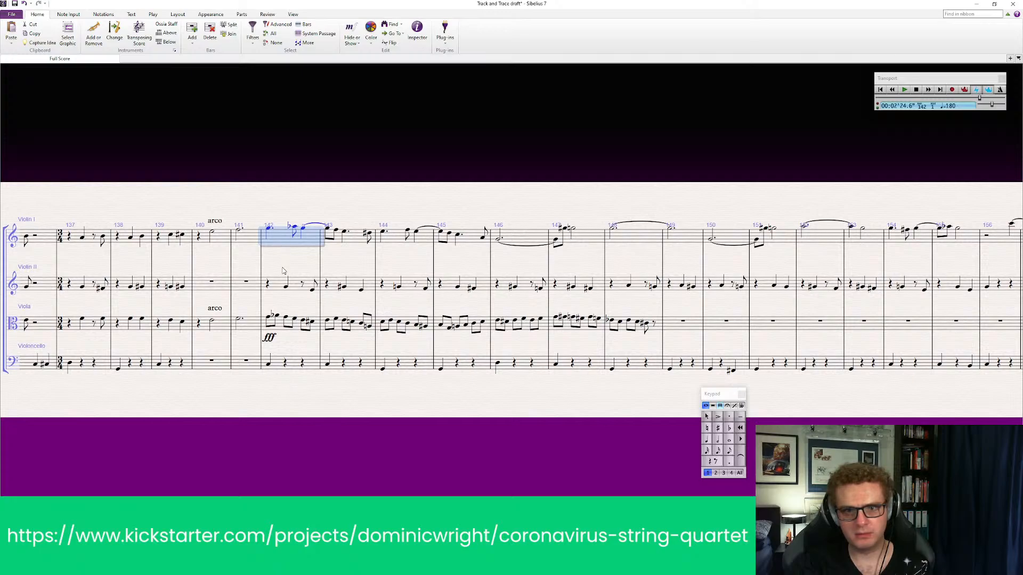
left_click(269, 237)
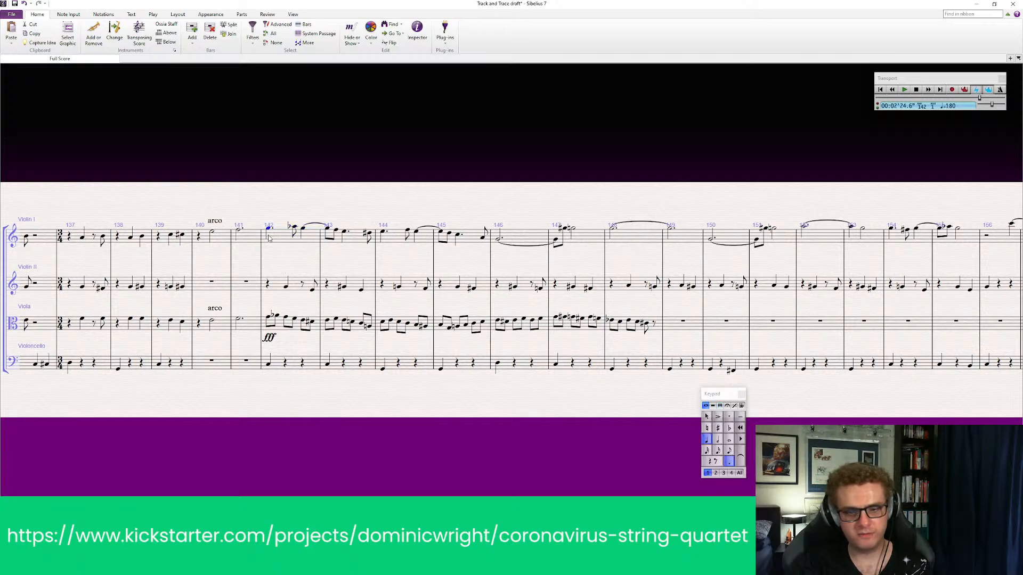
key("p")
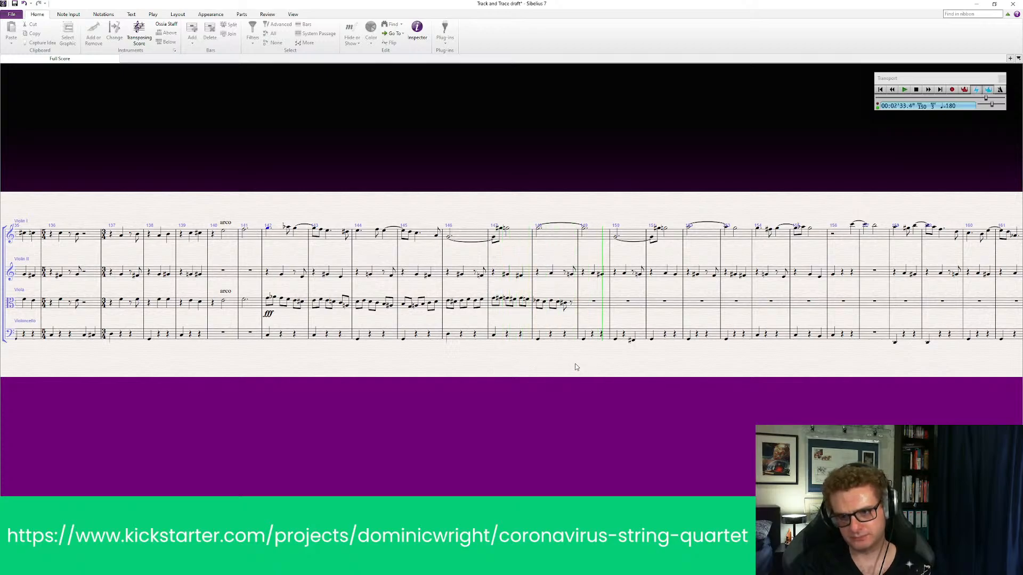
key("space")
Remove the sharp from the viola's last eighth note in bar 148, leaving it without an accidental
left_click_drag(615, 405, 424, 414)
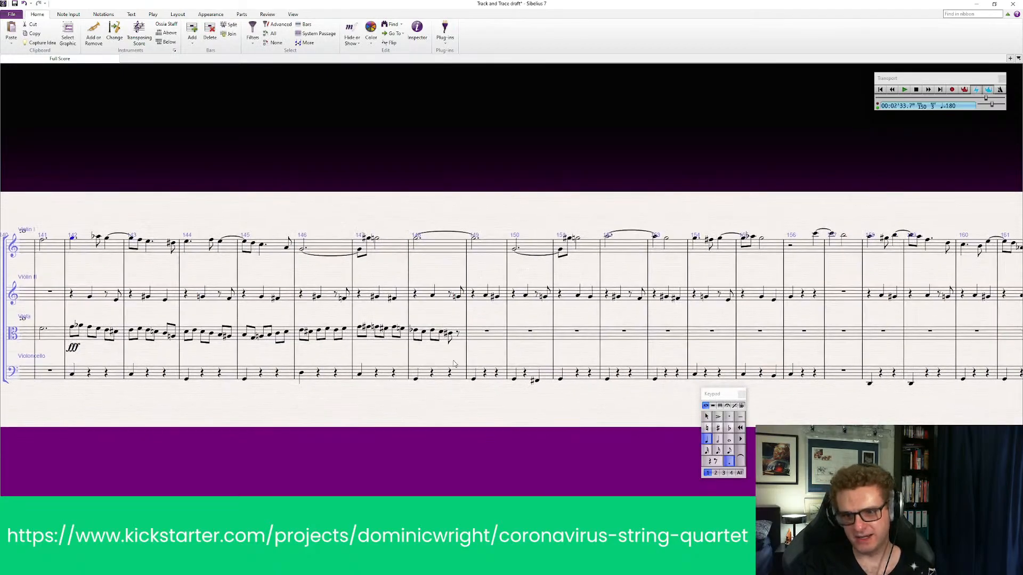
left_click(454, 335)
left_click(450, 334)
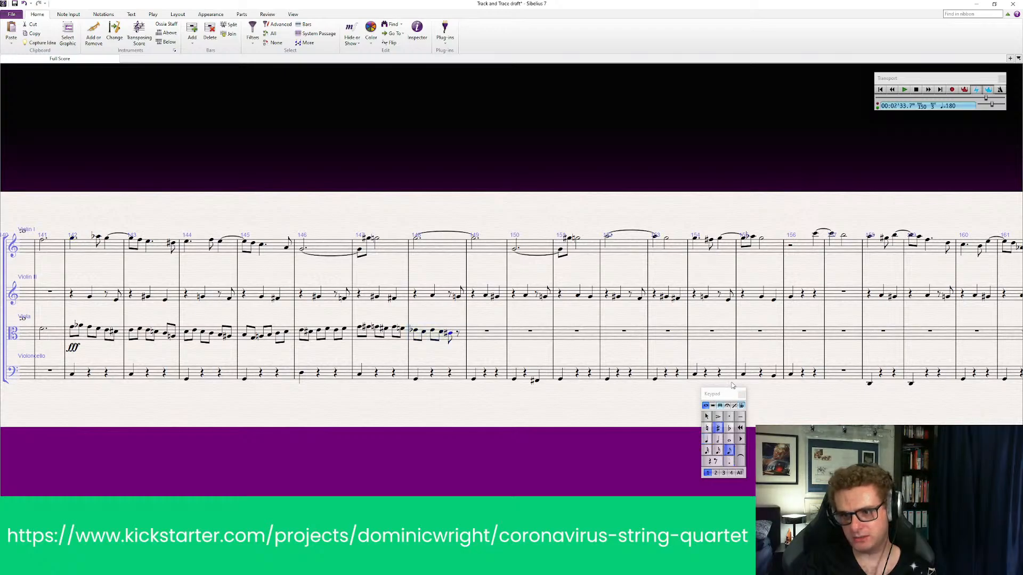
key("KP_7")
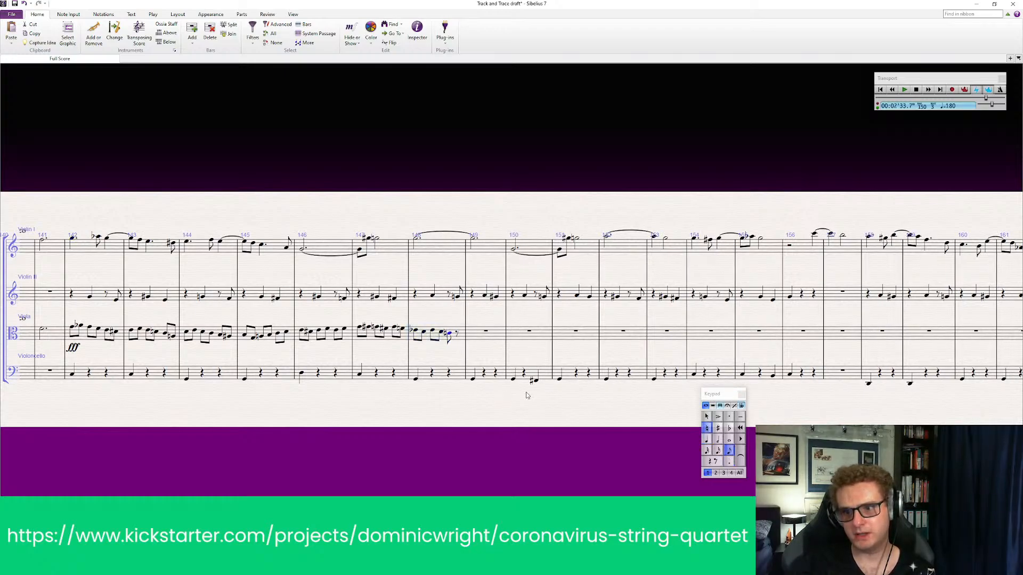
key("KP_7")
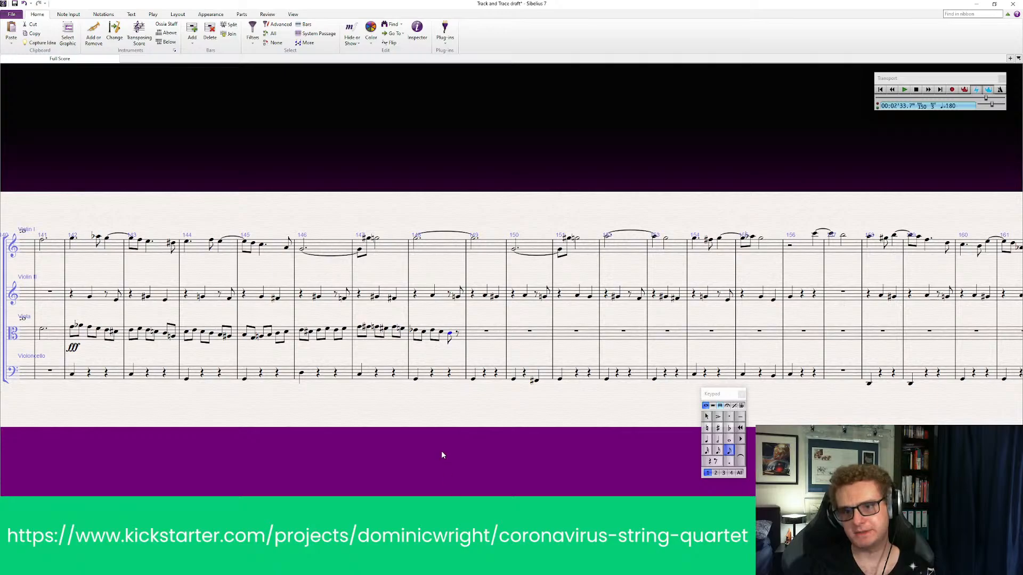
left_click_drag(441, 455, 527, 443)
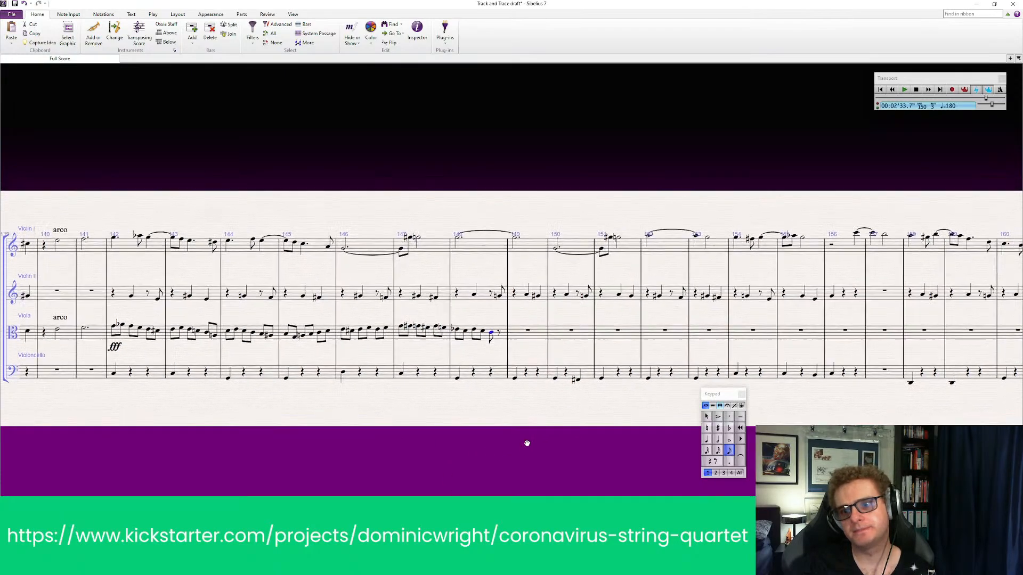
key("Escape")
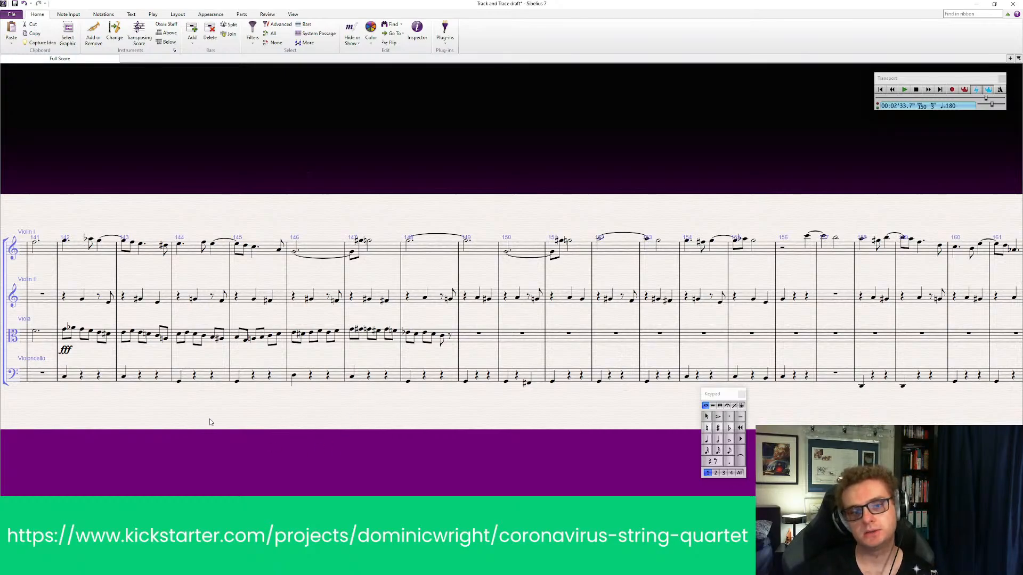
Play back violin II, viola and cello from bar 142 and stop once the viola line ends
left_click_drag(159, 420, 178, 421)
left_click(100, 298)
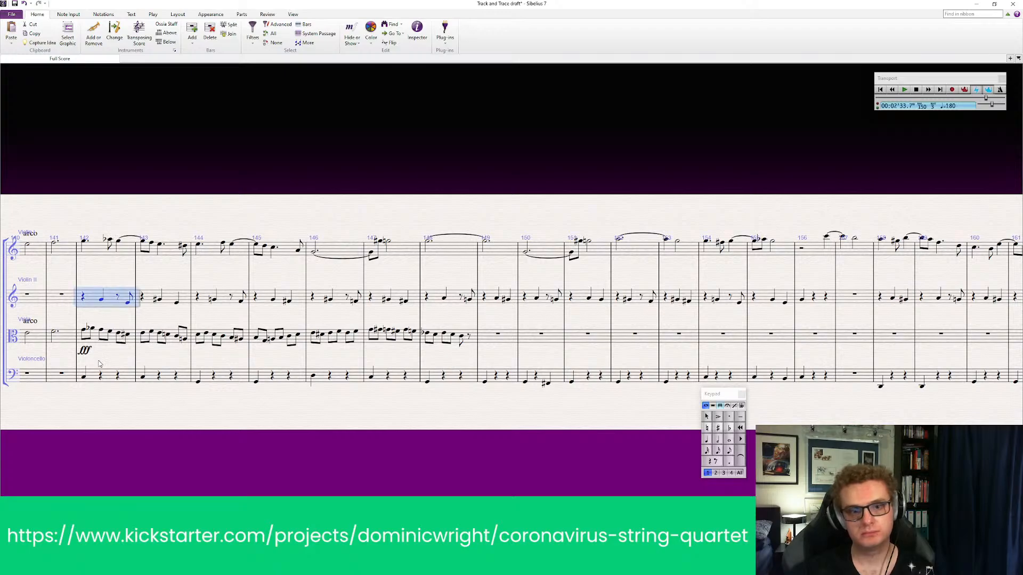
left_click(110, 377, "shift")
key("space")
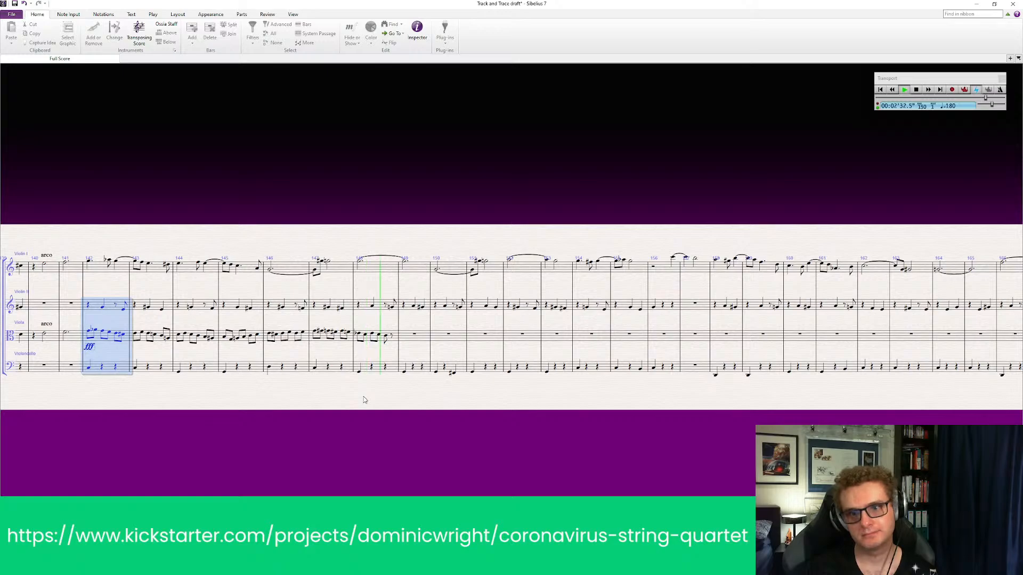
key("space")
scroll(406, 399, "up", 1)
left_click_drag(475, 434, 417, 446)
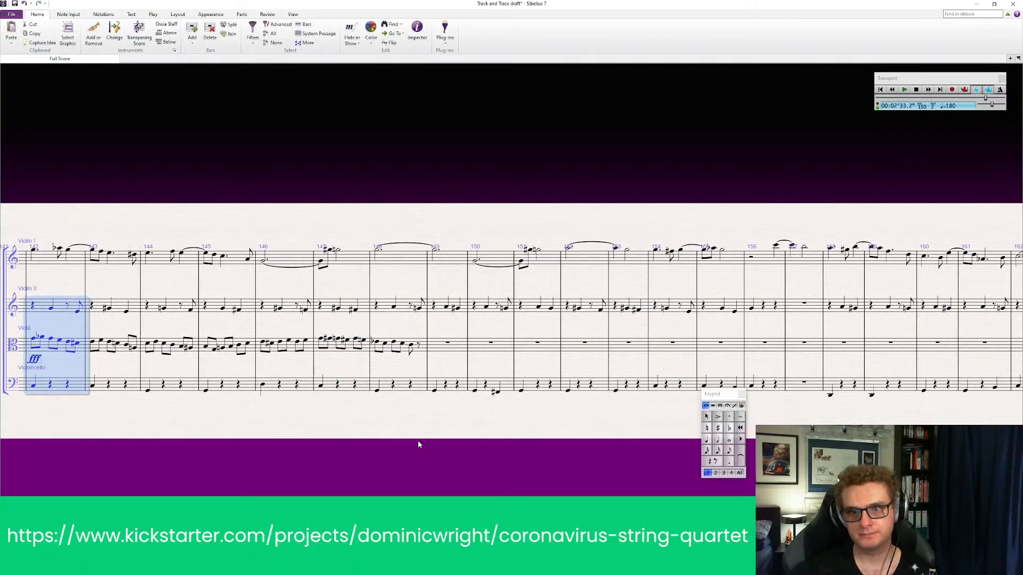
left_click(731, 451)
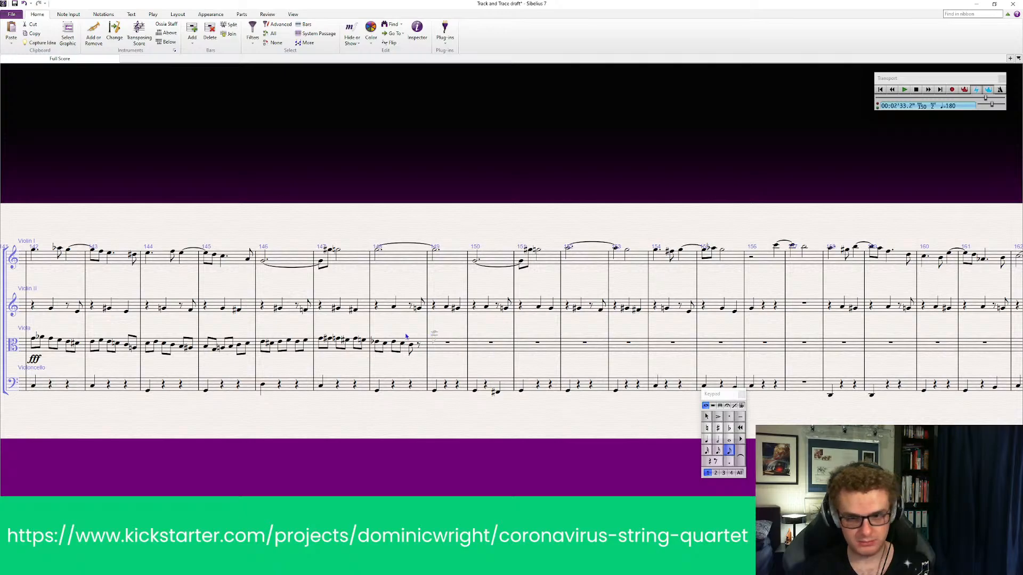
key("Escape")
left_click(391, 345)
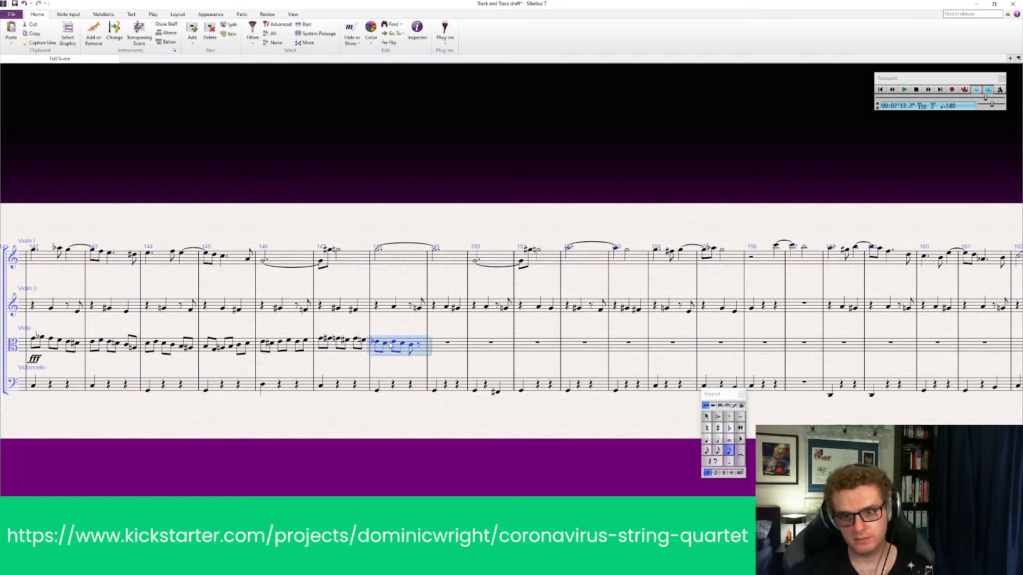
left_click(402, 344)
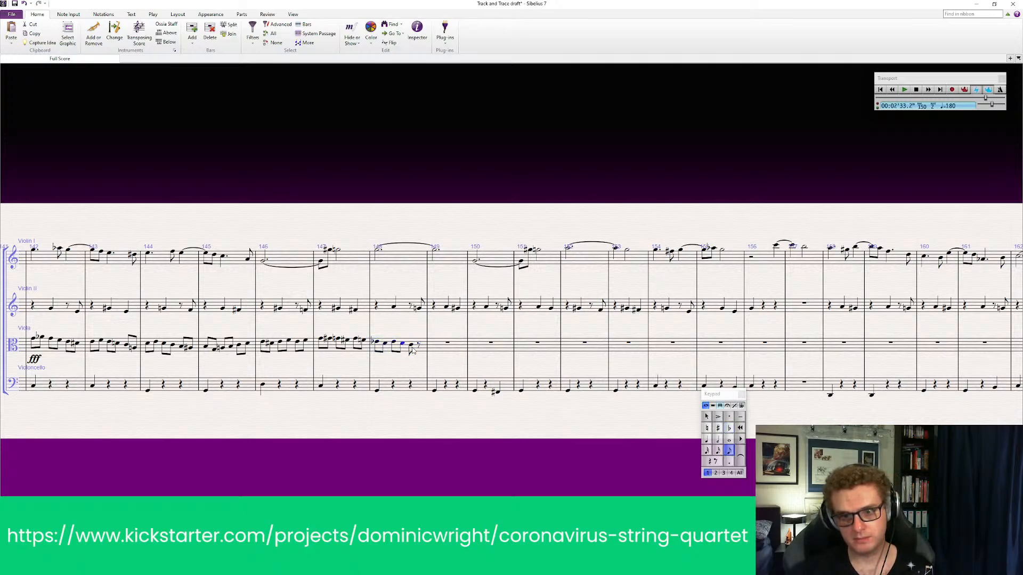
left_click(411, 345)
left_click(420, 367)
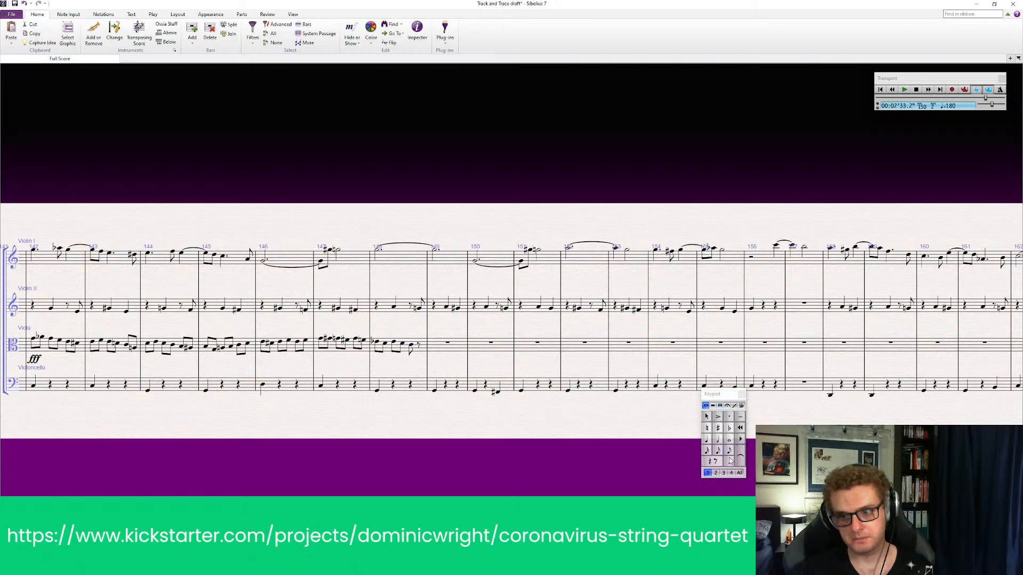
Enter a dotted quarter note on the viola's last eighth of bar 148, tied into bar 149, and give it a sharp
left_click(730, 462)
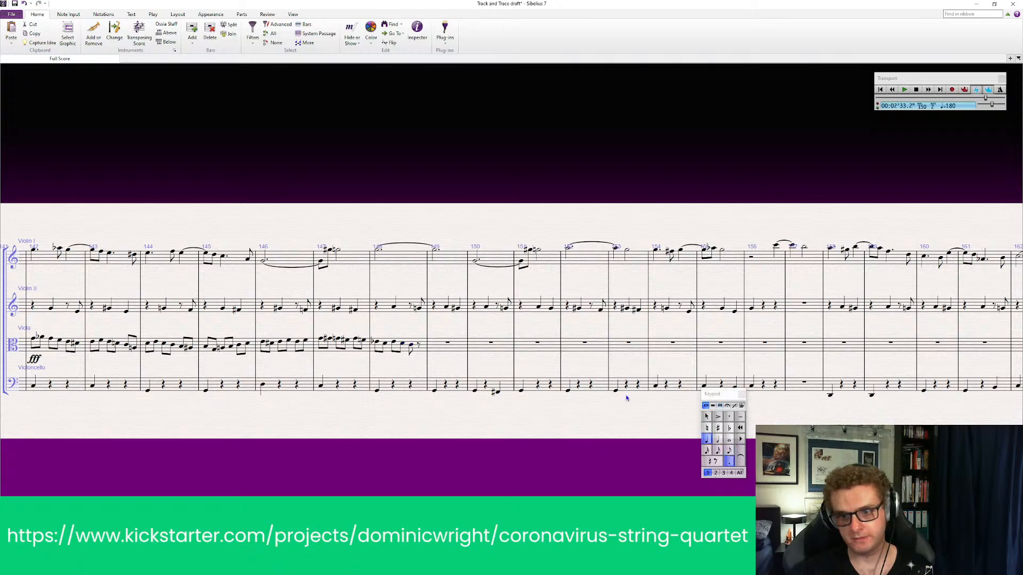
left_click(419, 346)
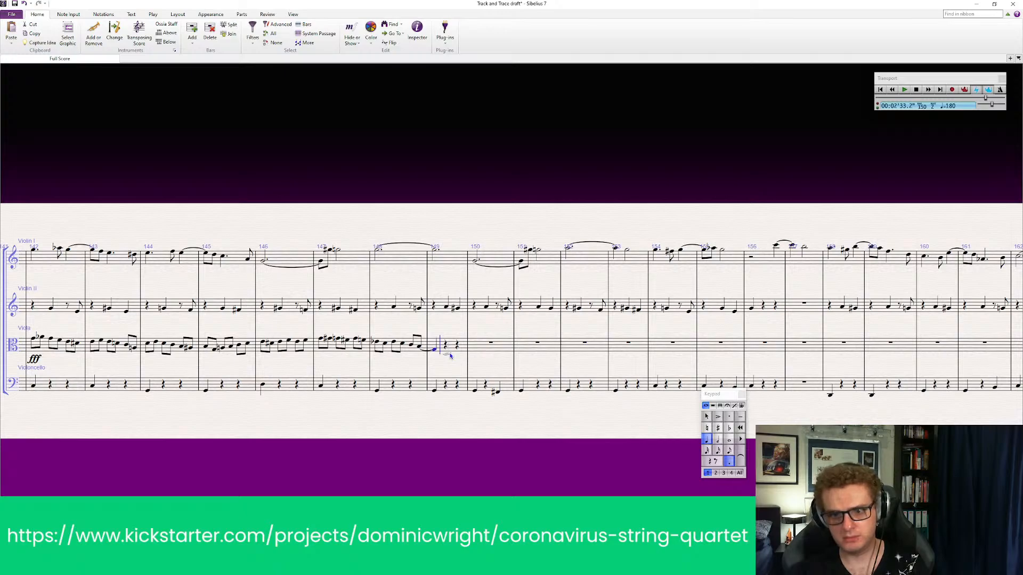
key("Escape")
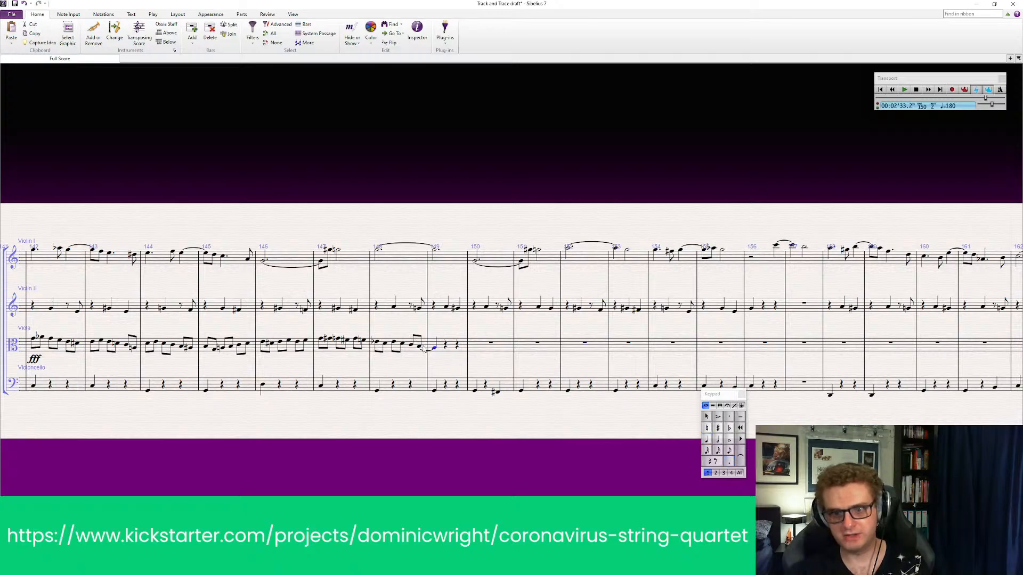
left_click(420, 348)
key("8")
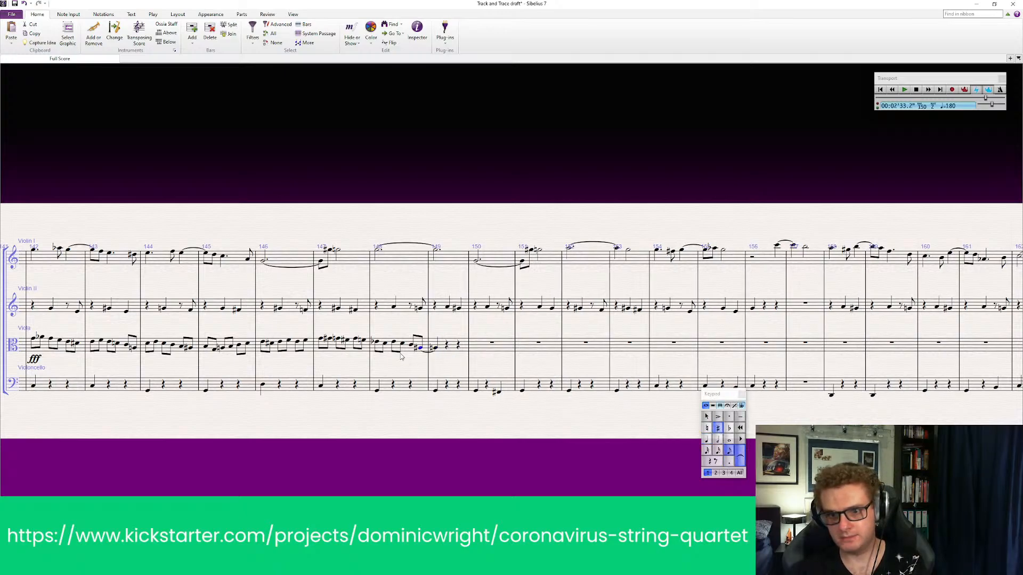
Clear the viola's bar 149, removing the tied-over note
left_click(447, 347)
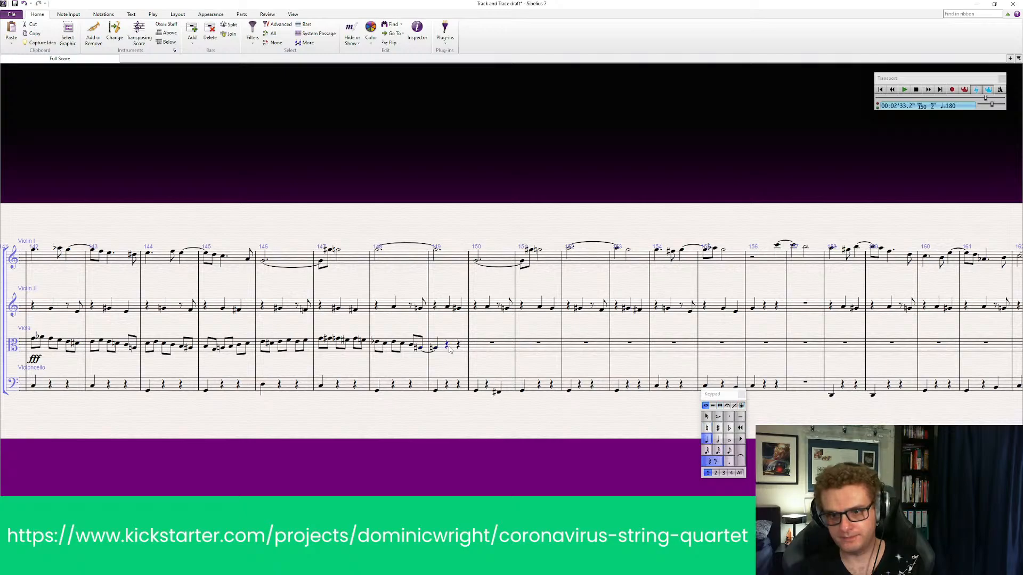
left_click(453, 349)
key("Delete")
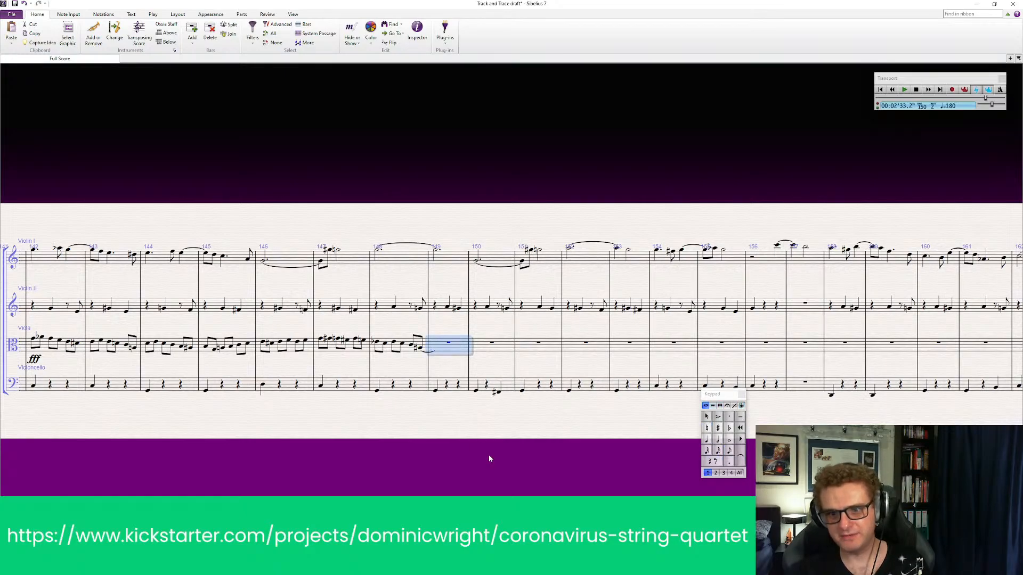
left_click(489, 457)
key("Escape")
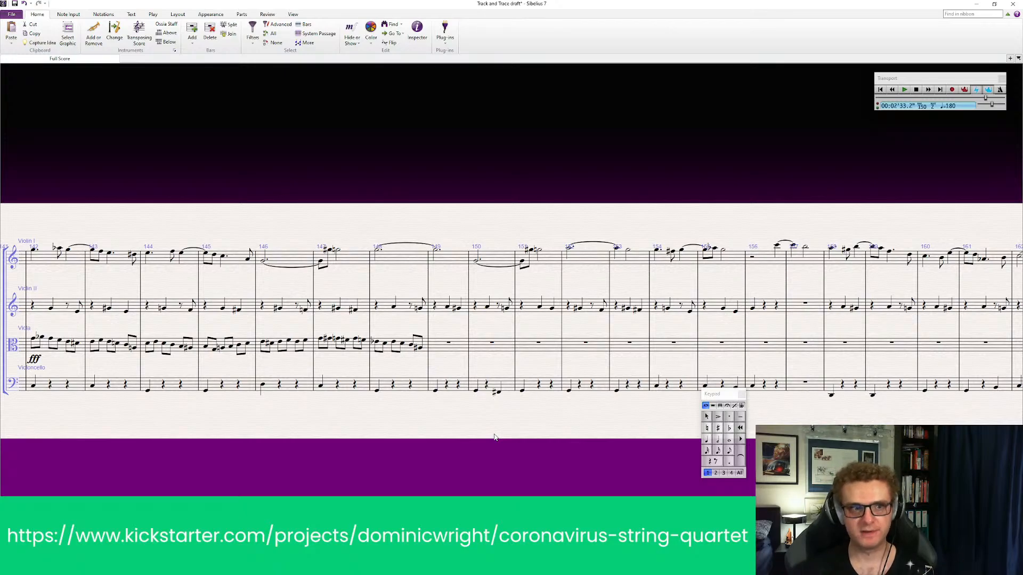
Play back violin II, viola and cello from bar 142 to hear the completed viola bar 148
left_click_drag(203, 451, 256, 449)
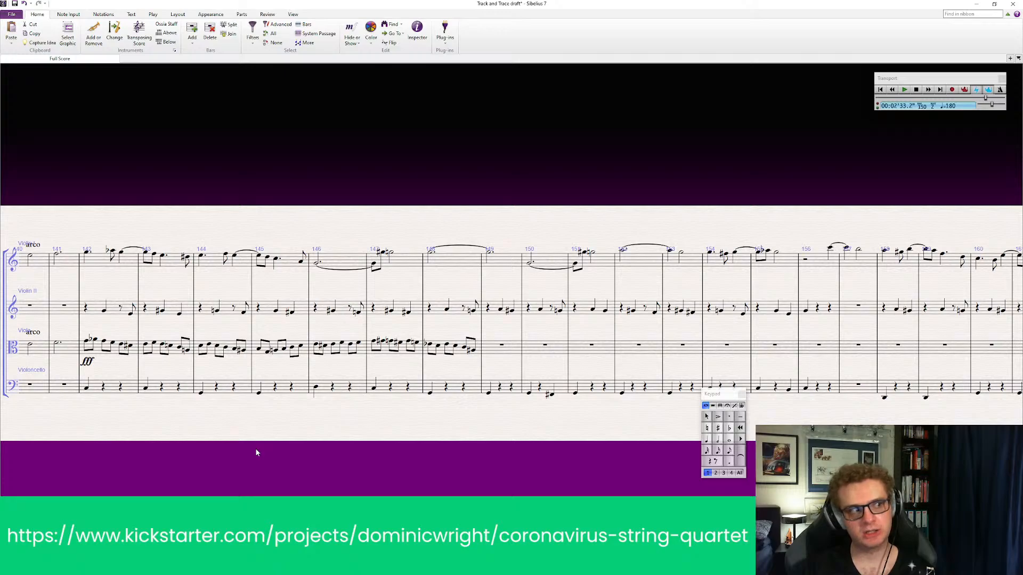
left_click(97, 306)
left_click(113, 390, "shift")
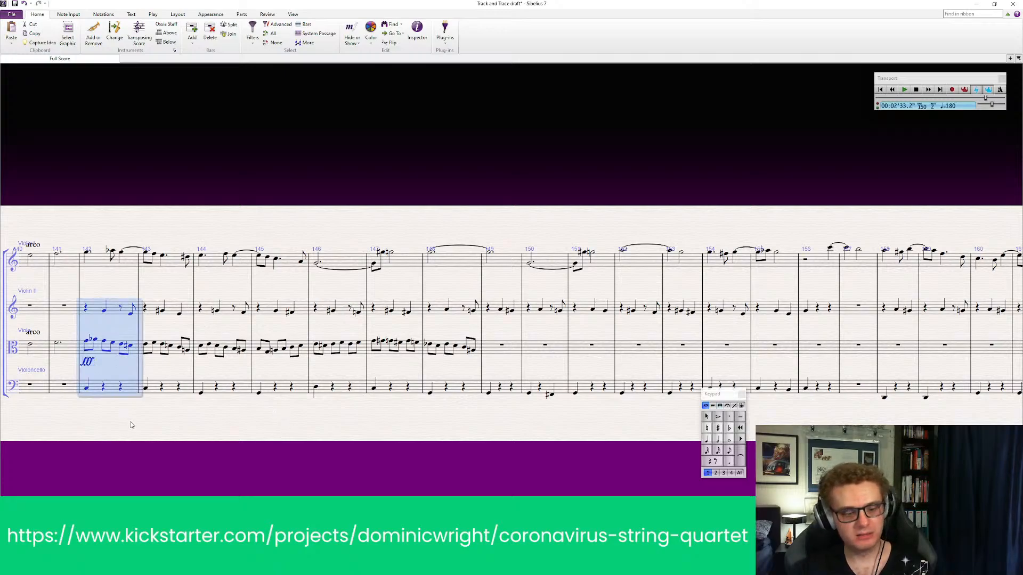
key("space")
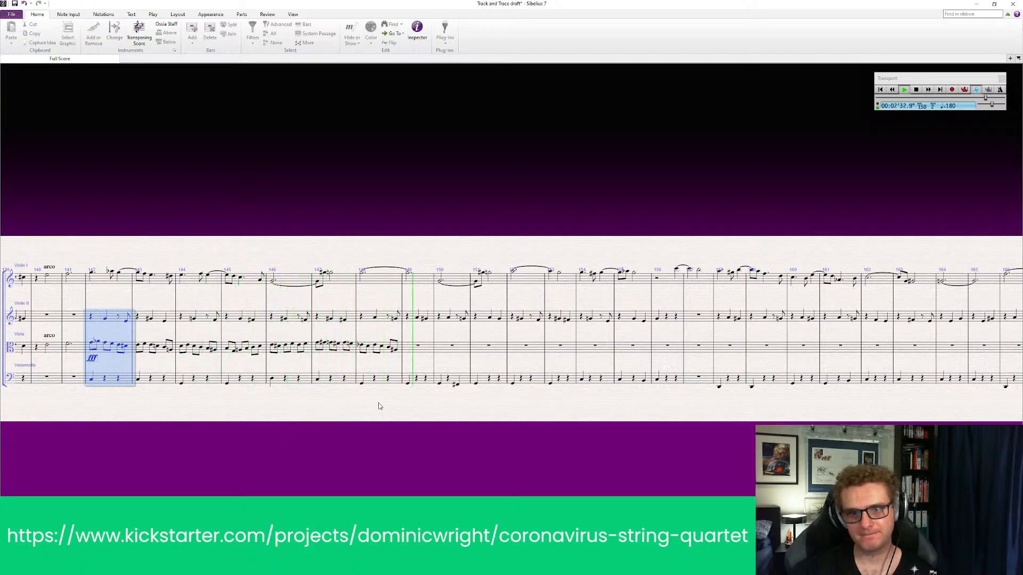
key("space")
key("Escape")
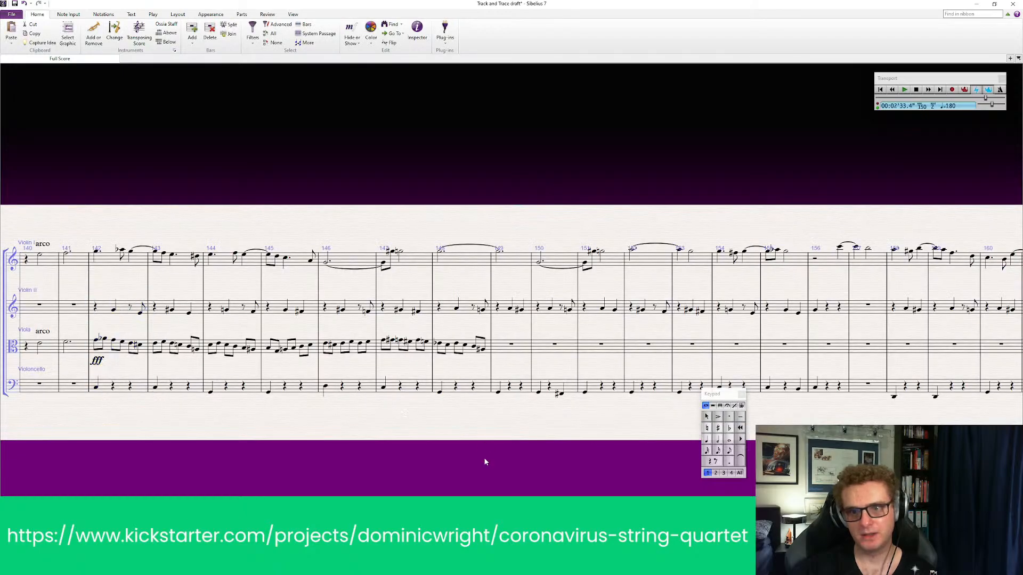
Fill the viola's bar 149 with six eighth notes that dip after the first note and rise again
left_click(730, 450)
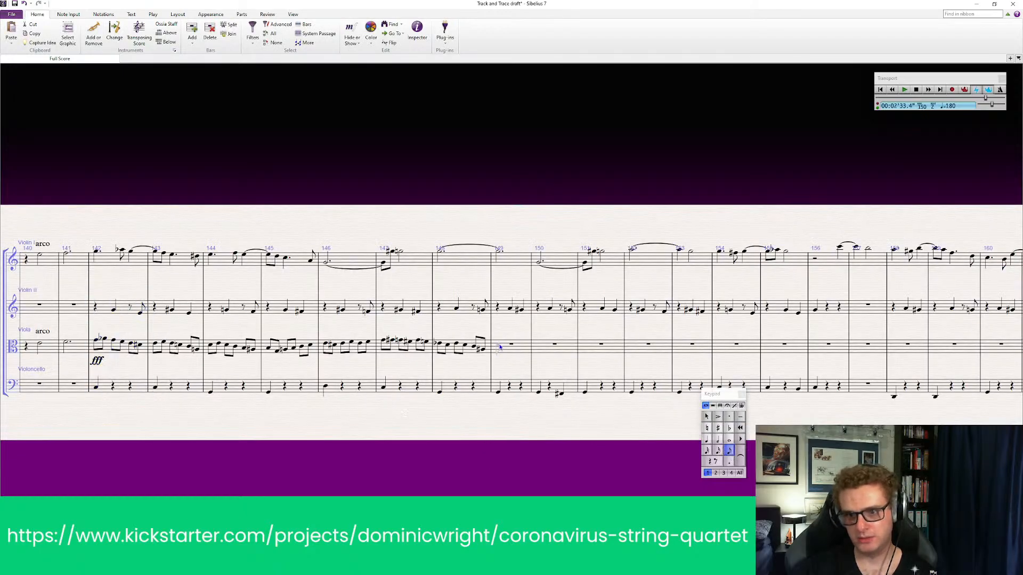
left_click(499, 346)
left_click(517, 350)
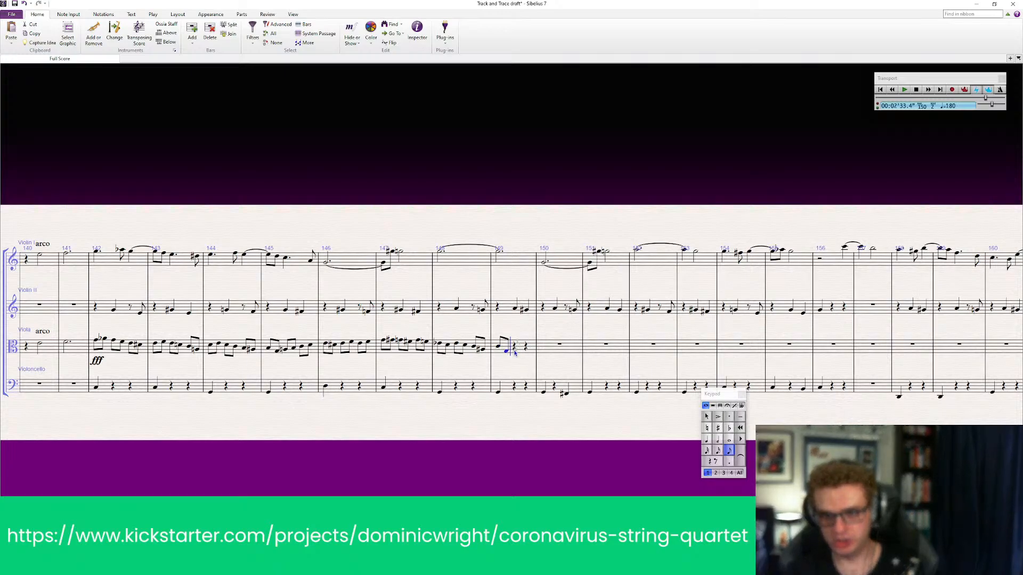
left_click(525, 350)
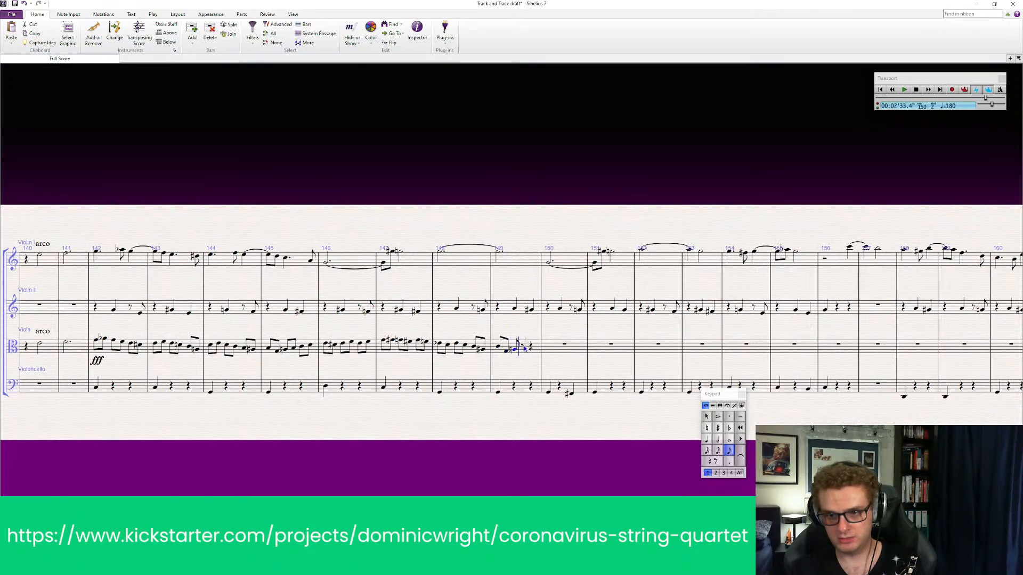
left_click(531, 349)
left_click(537, 350)
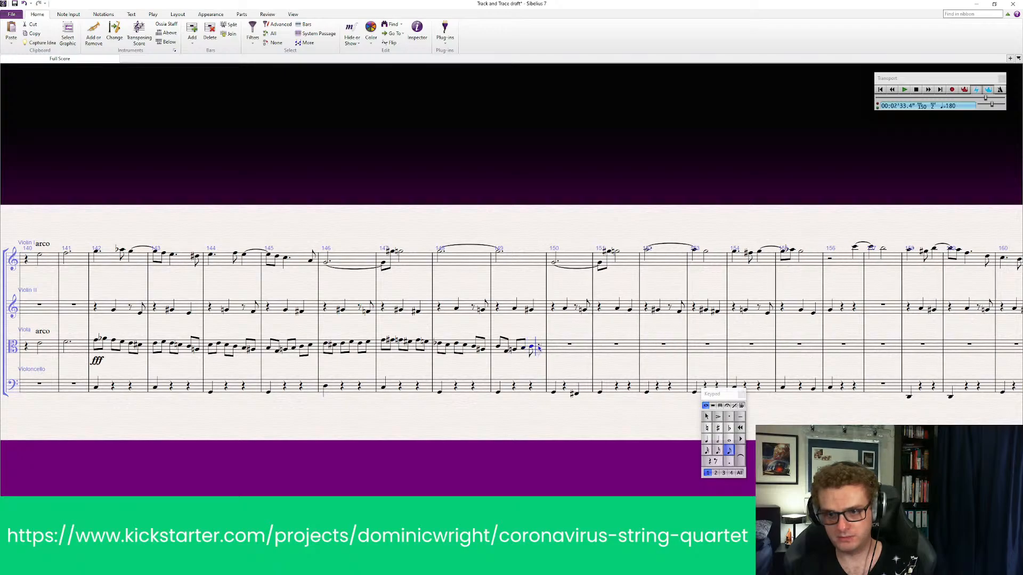
left_click(539, 348)
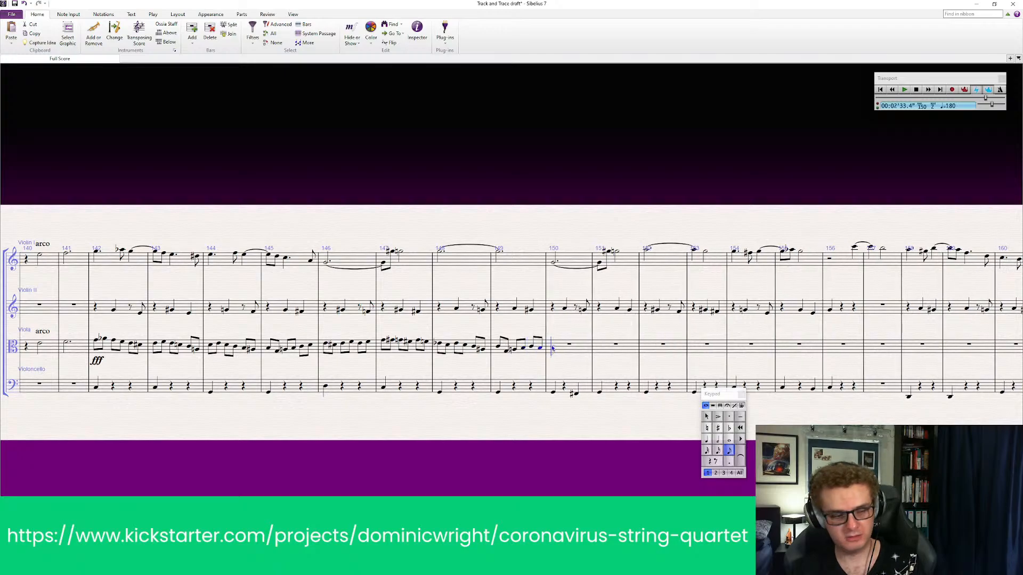
key("Escape")
key("Escape")
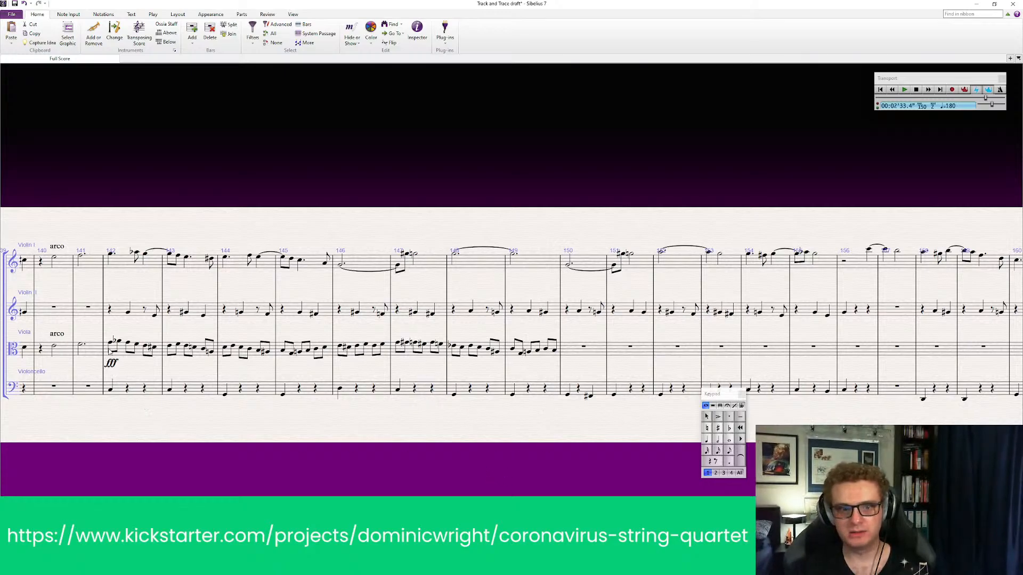
scroll(525, 352, "right", 5)
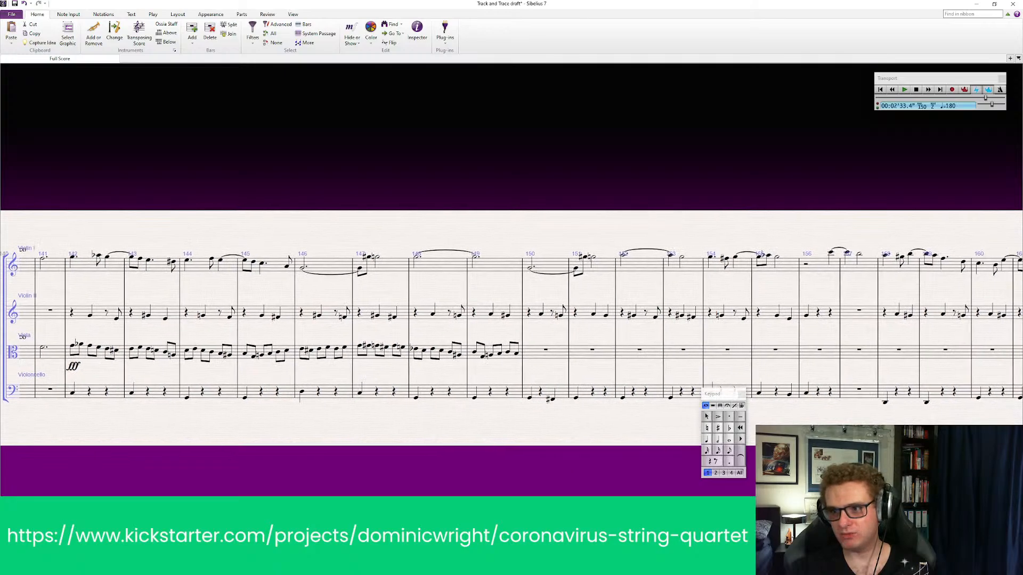
left_click_drag(799, 459, 925, 456)
left_click_drag(209, 459, 316, 470)
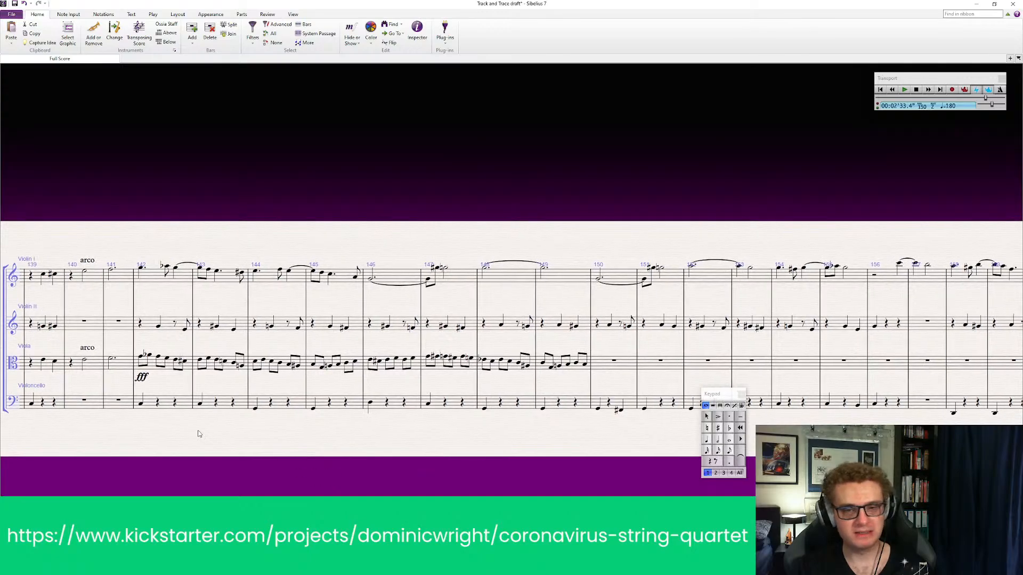
left_click(167, 327)
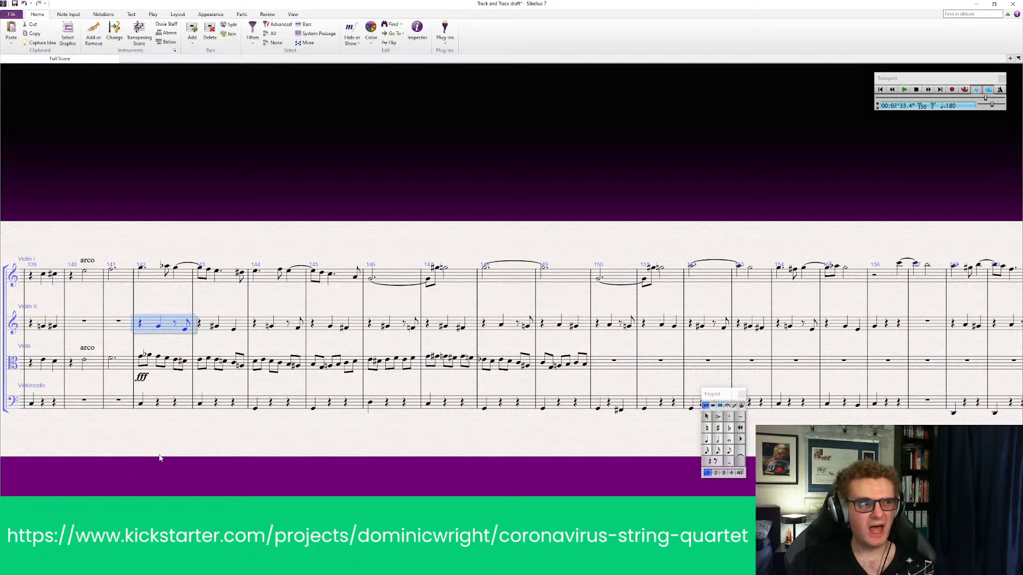
key("Escape")
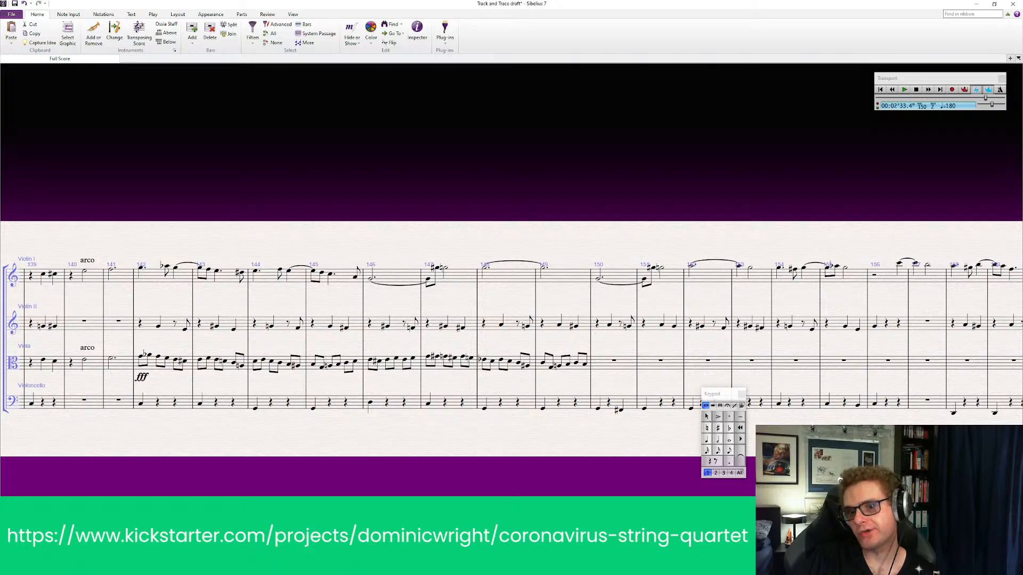
scroll(829, 418, "down", 1)
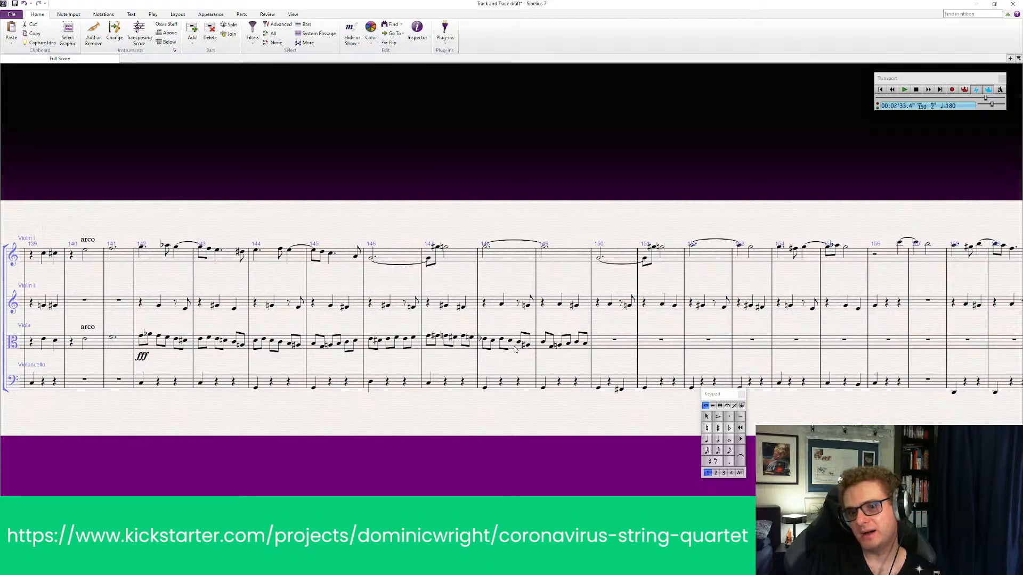
Play back violin II, viola and cello from bar 142 through the viola's newly filled bar 149
left_click(171, 306)
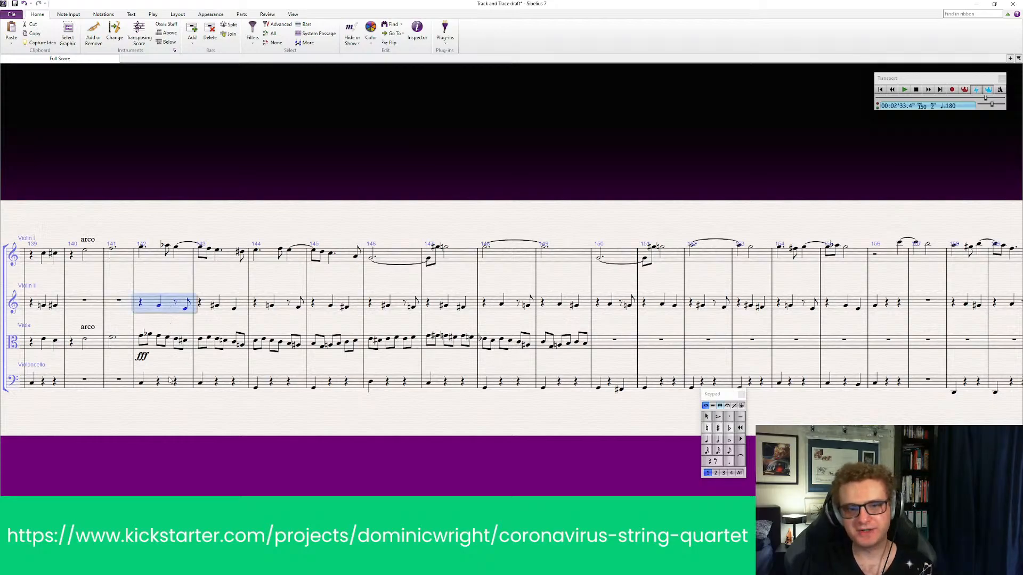
left_click(166, 383, "shift")
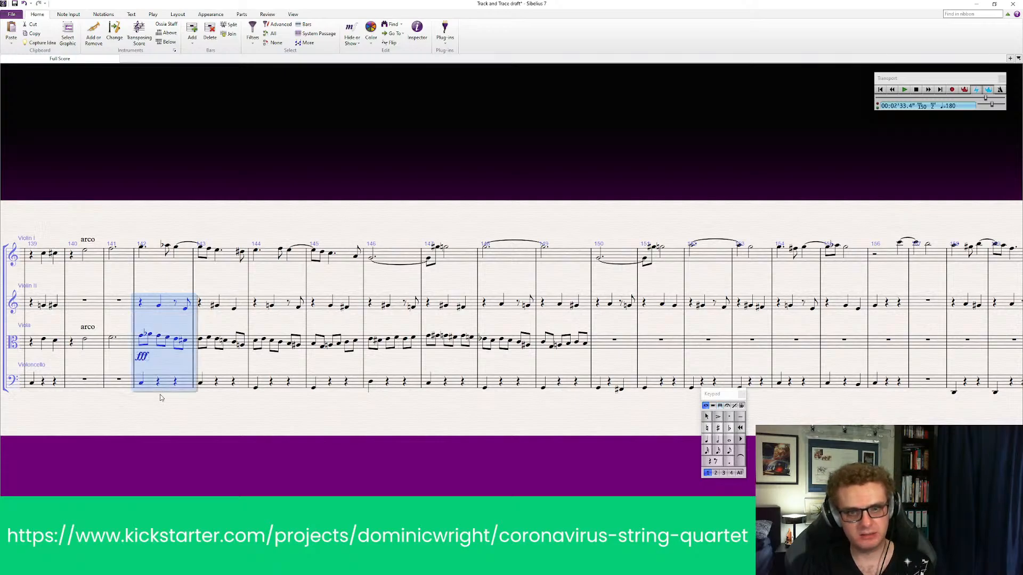
left_click(180, 431)
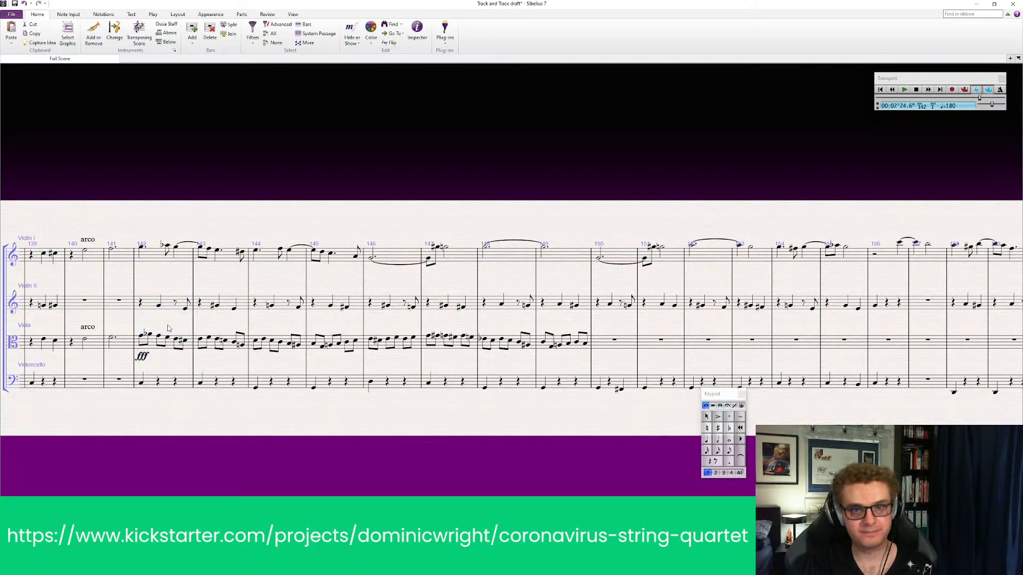
left_click(172, 306)
left_click(167, 382, "shift")
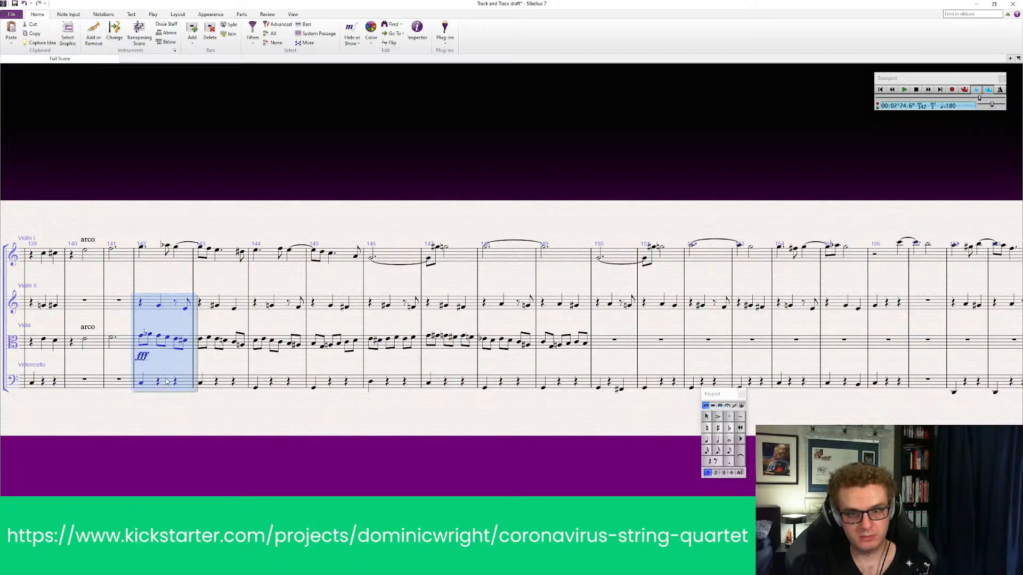
key("p")
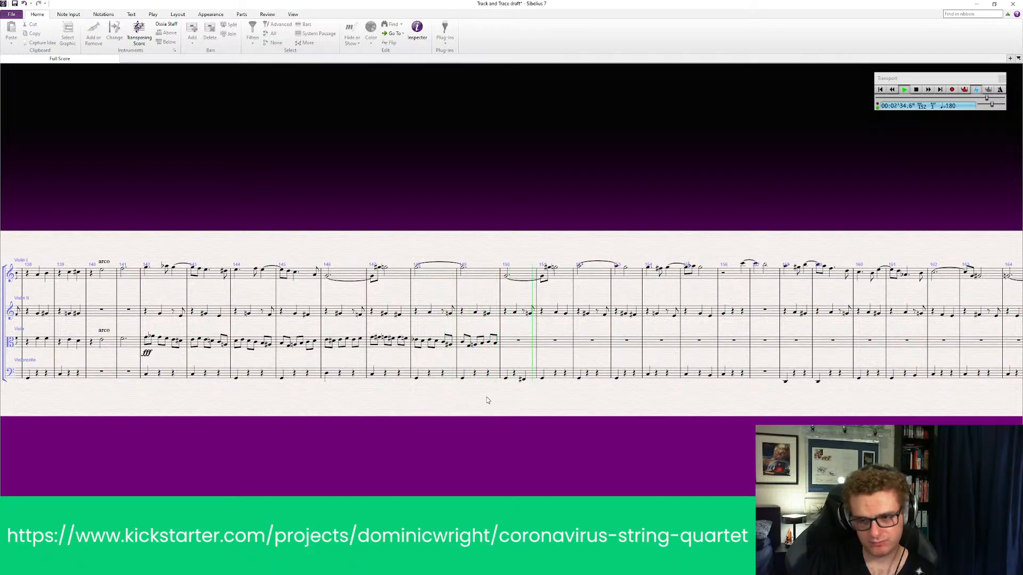
key("space")
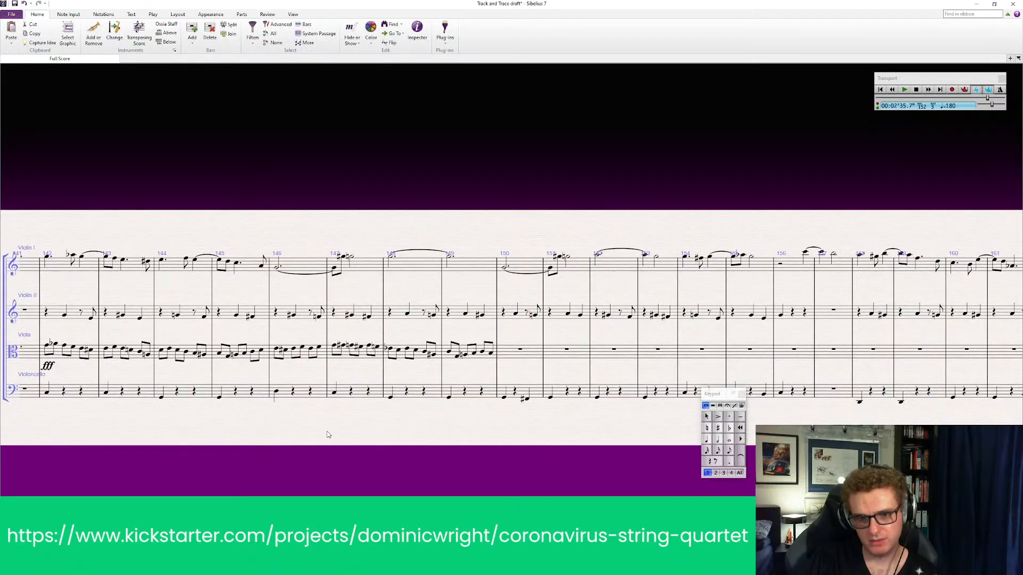
left_click_drag(328, 433, 270, 430)
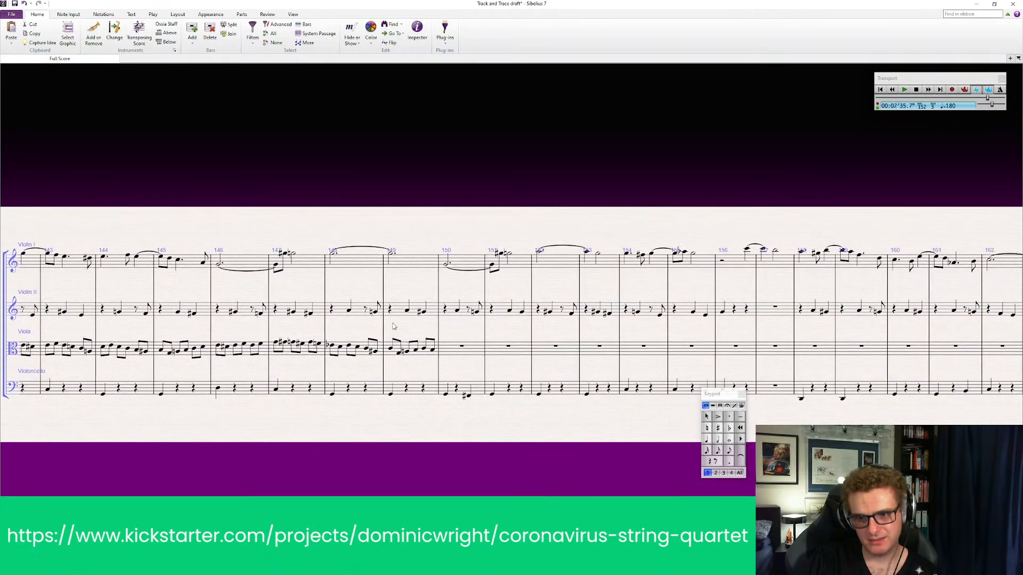
left_click(407, 351)
left_click(408, 311)
key("Escape")
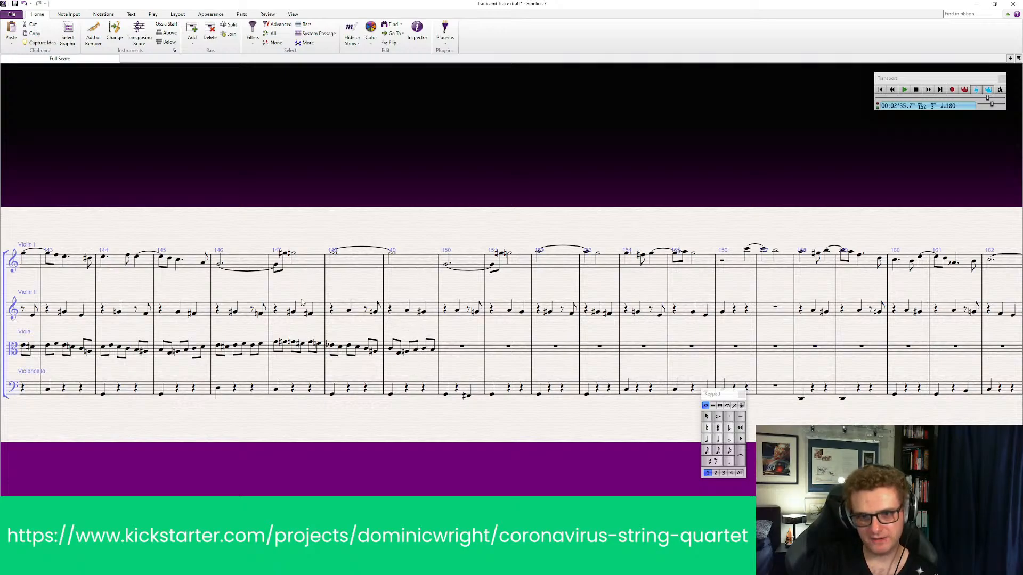
Play back all four instruments from bar 142 through the end of the viola's bar 149
left_click_drag(53, 278, 333, 277)
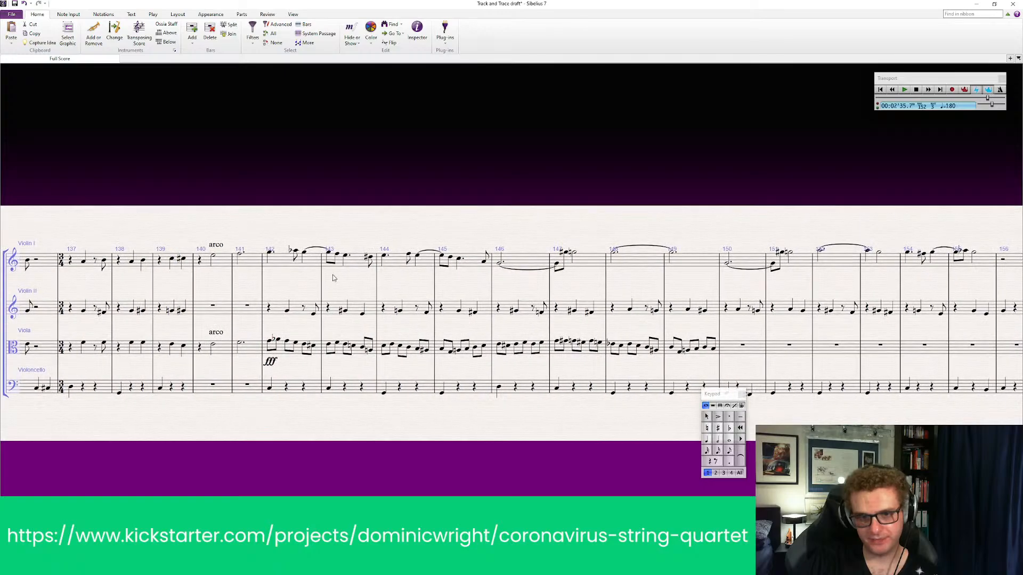
left_click(294, 259)
left_click(283, 260)
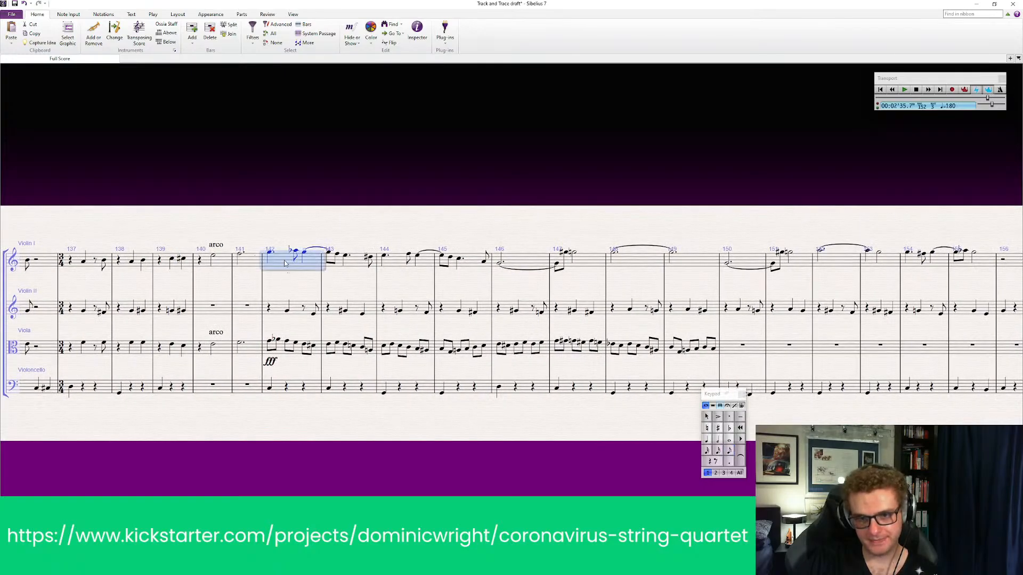
left_click(299, 387, "shift")
key("space")
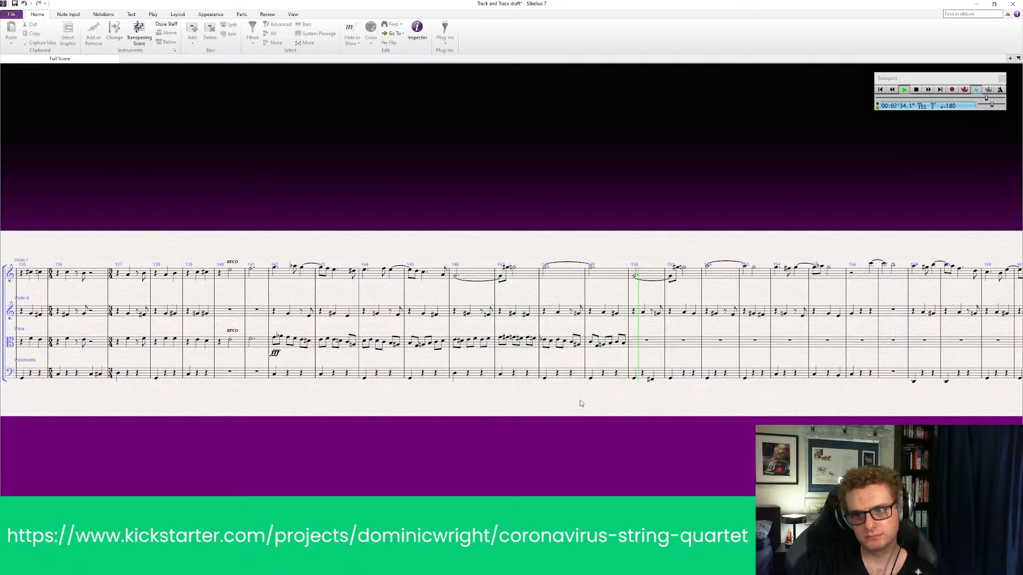
key("space")
Check the viola's bar 149 against the cello's bar 150, and play back the viola line from bar 142
left_click_drag(639, 439, 383, 440)
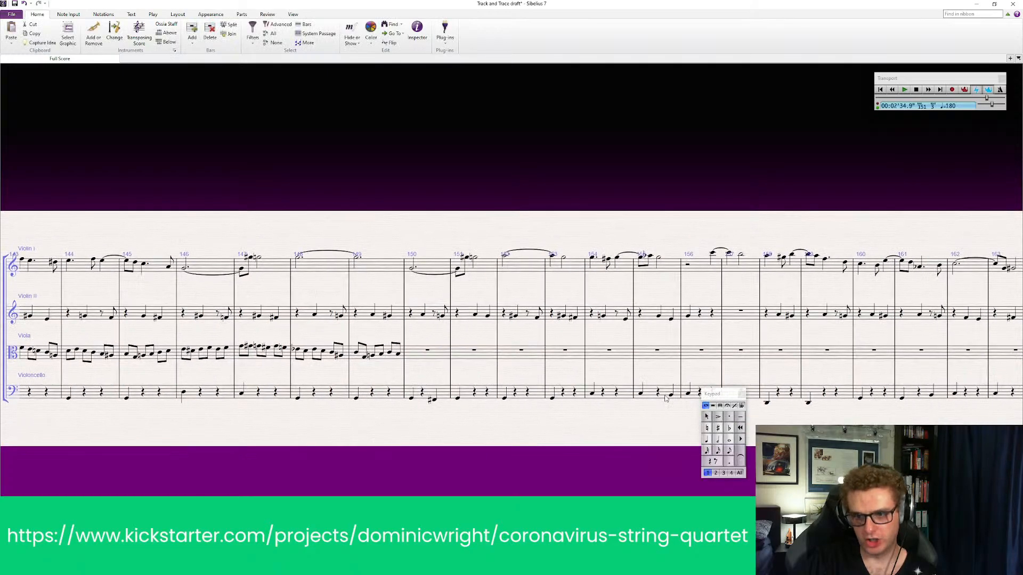
left_click(381, 354)
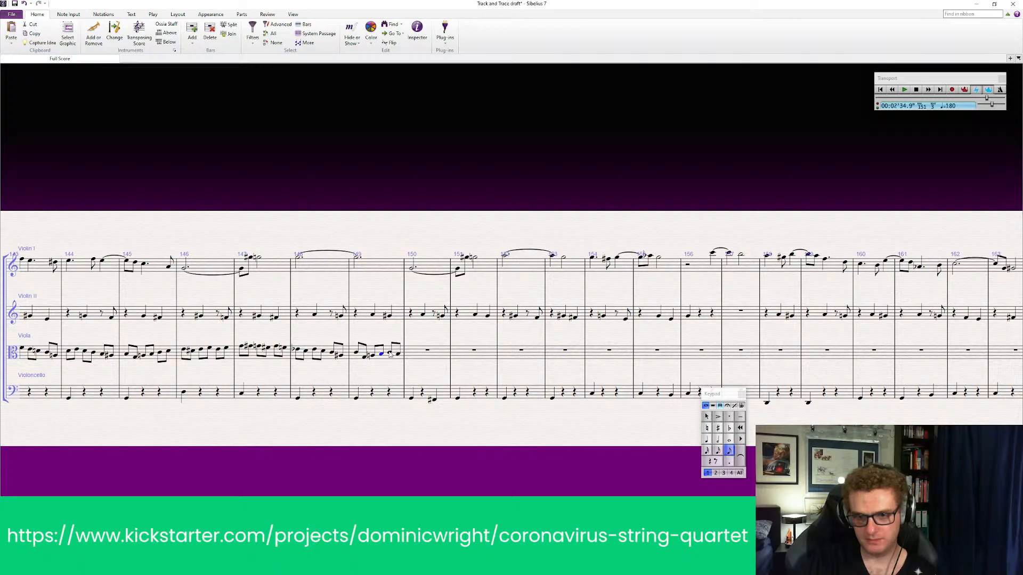
left_click(429, 395)
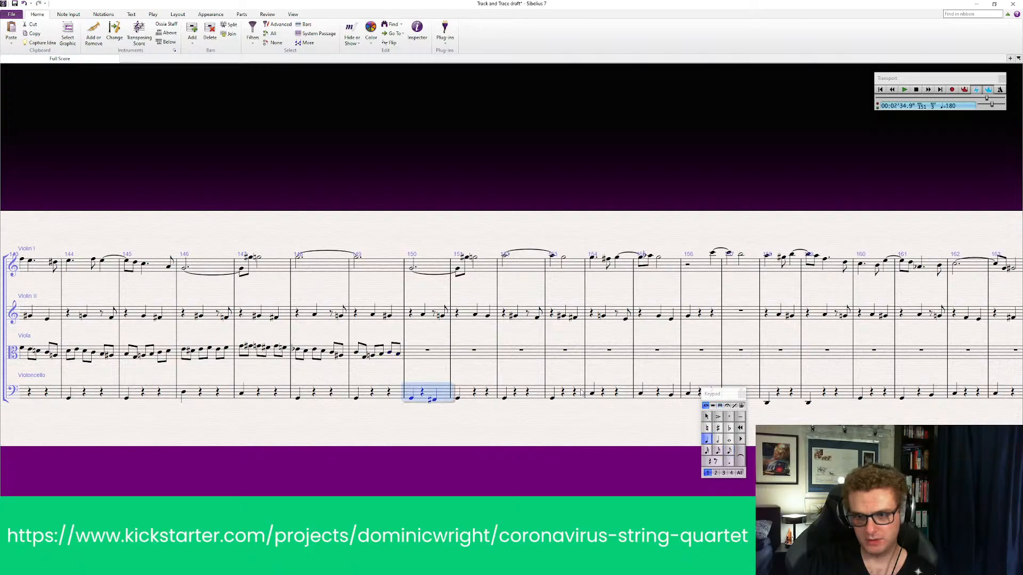
left_click(441, 430)
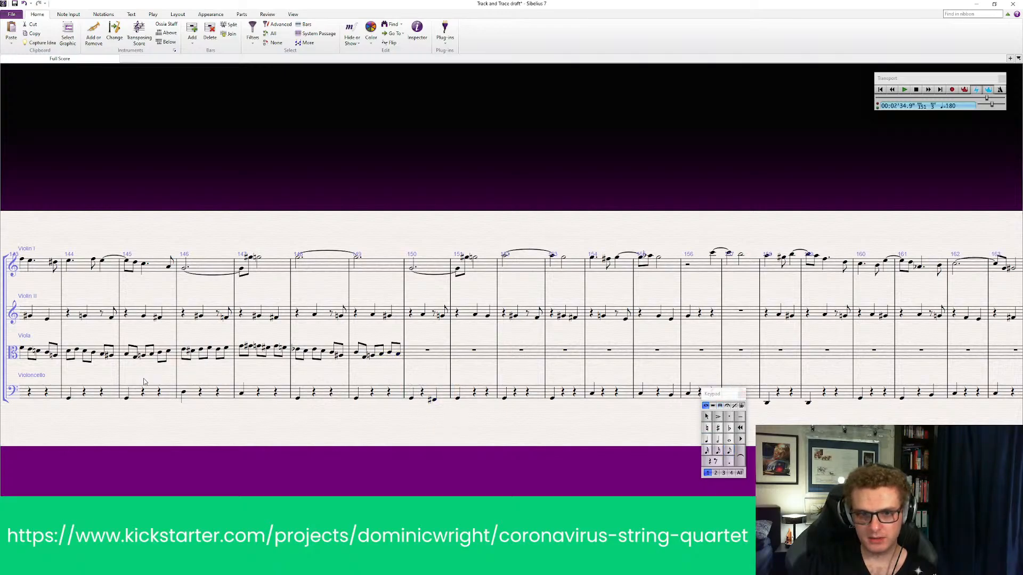
left_click_drag(144, 382, 278, 371)
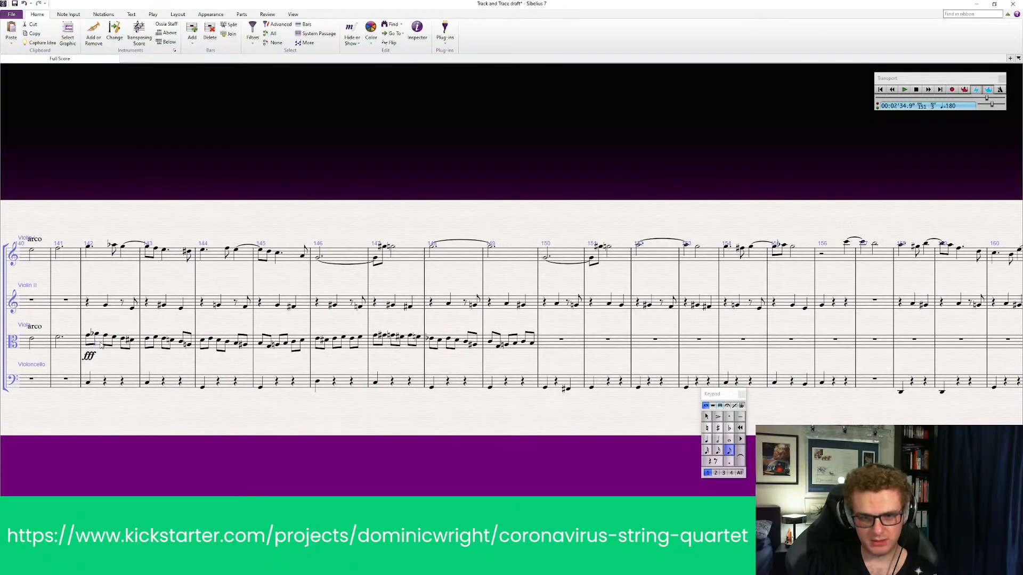
left_click(101, 346)
key("p")
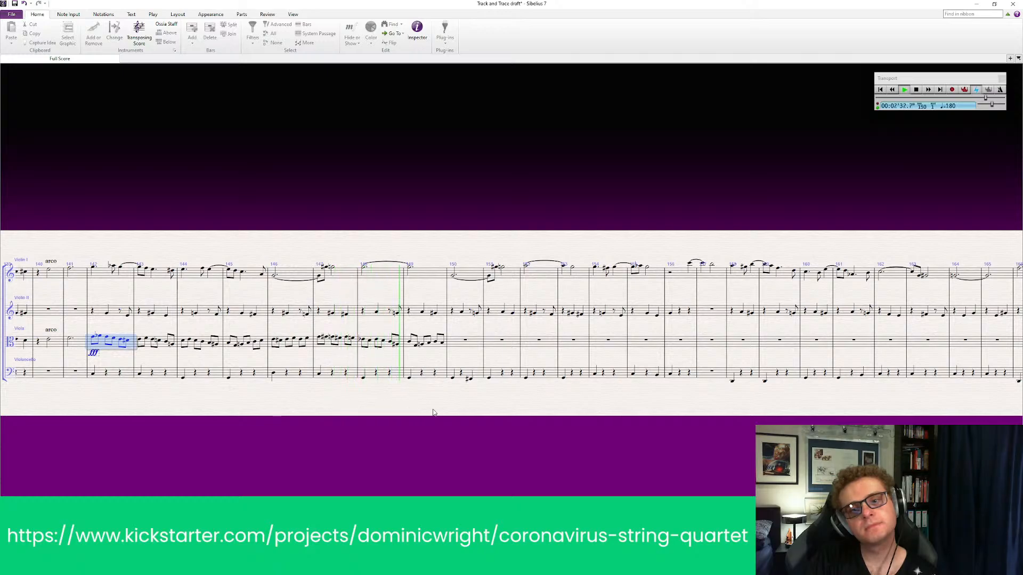
key("space")
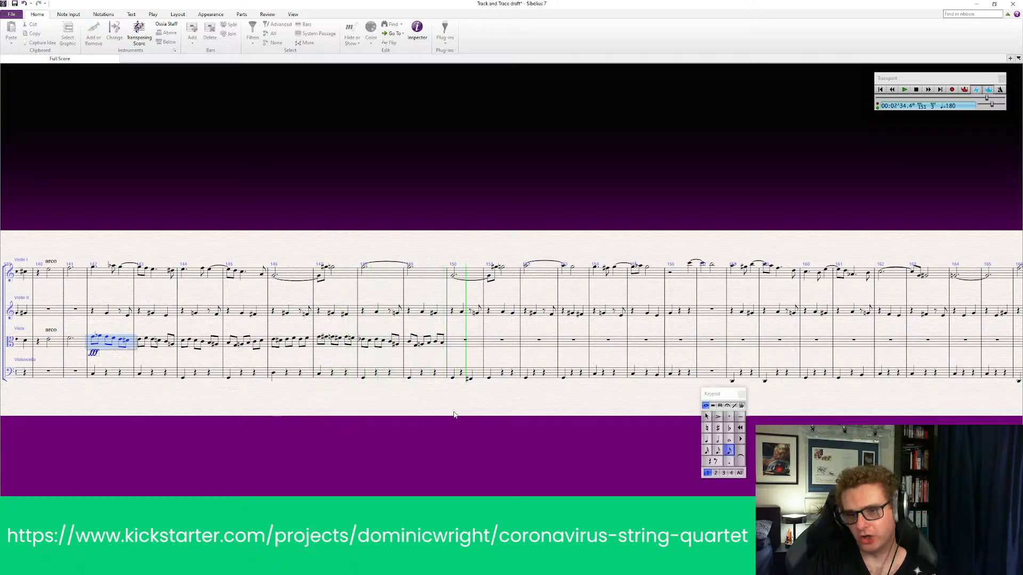
Fill the viola's bar 150 with three quarter notes rising by step
key("ctrl+equal")
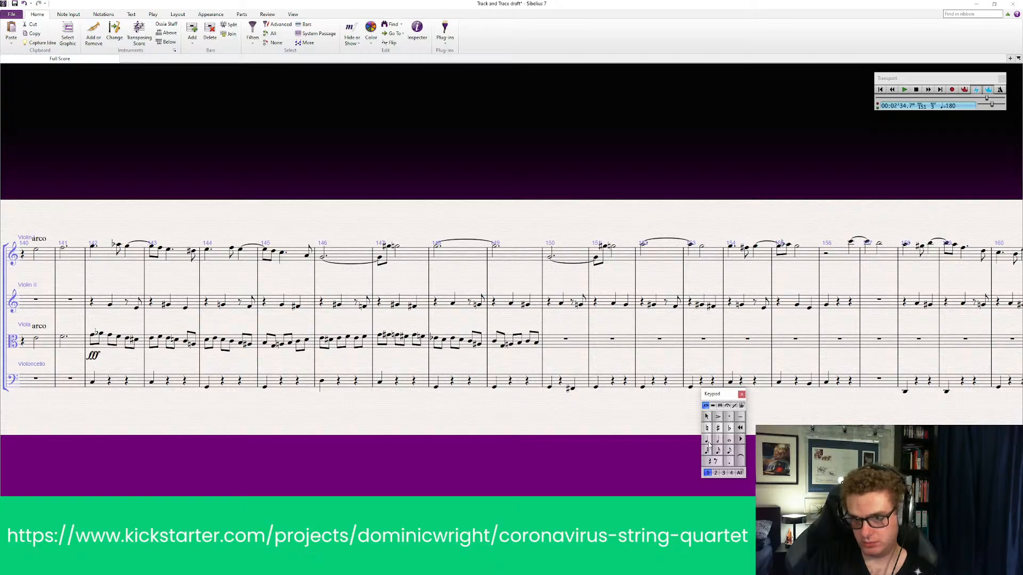
left_click(707, 439)
left_click(550, 347)
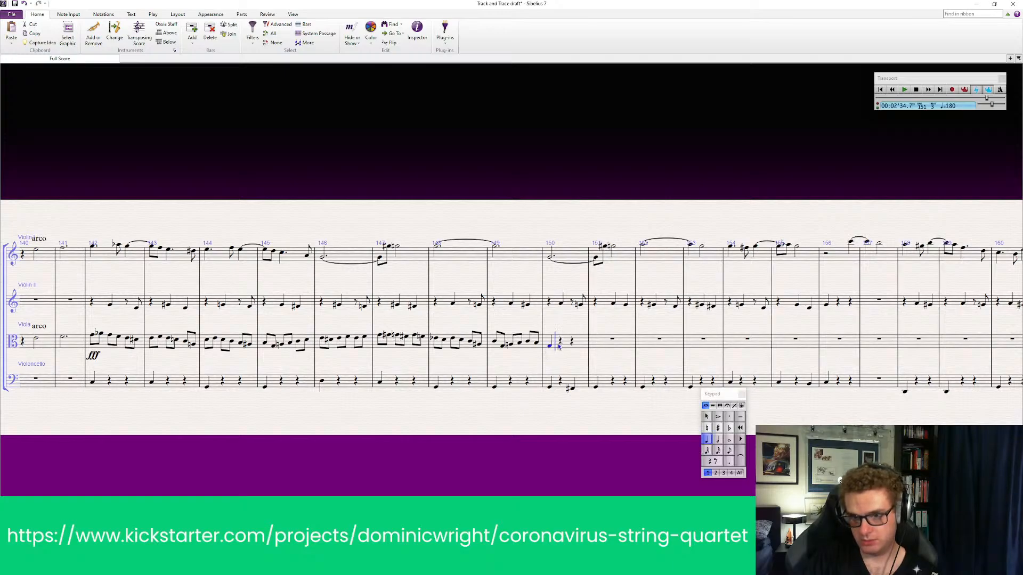
left_click(561, 345)
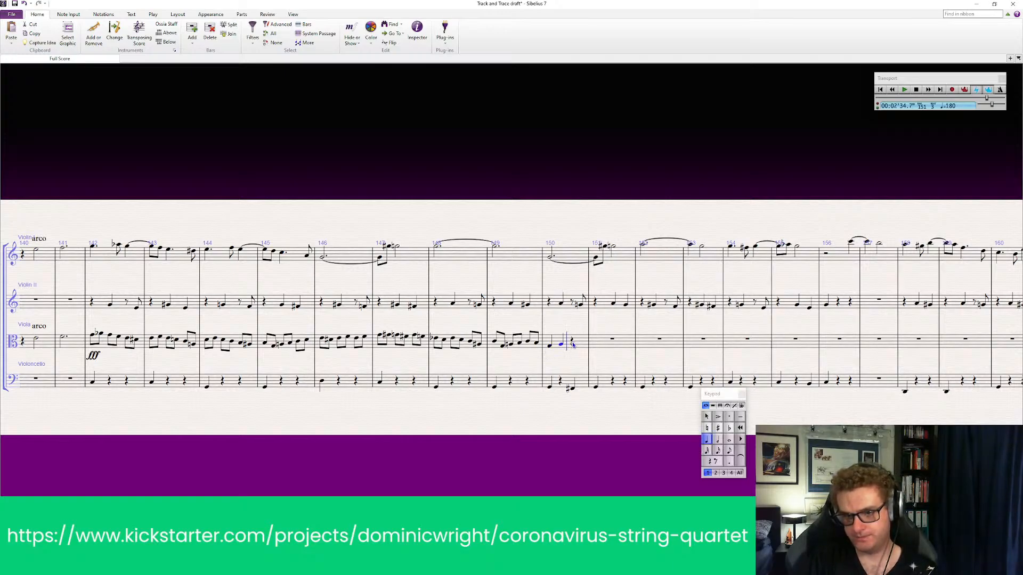
left_click(573, 345)
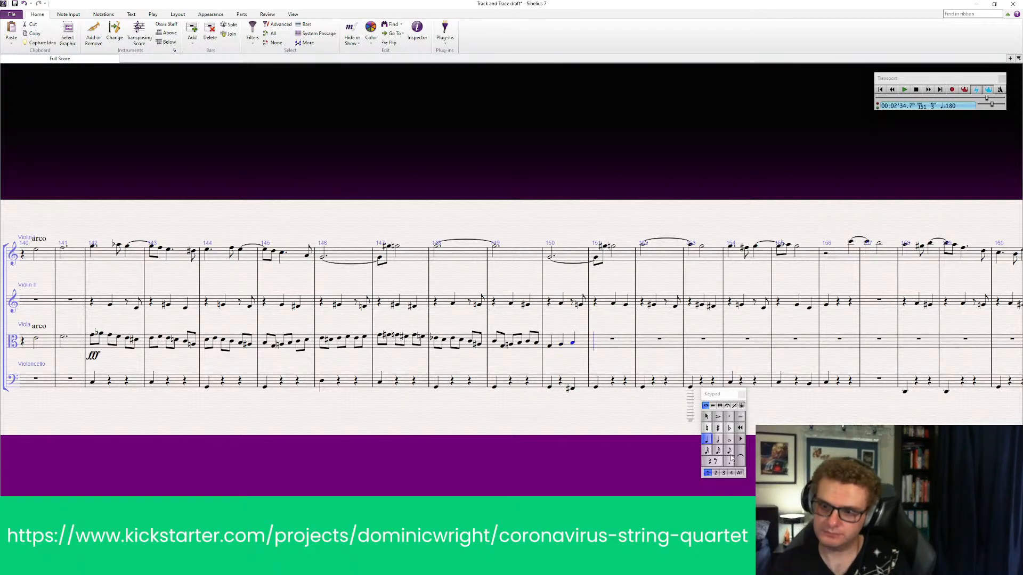
Enter five eighth notes from the start of the viola's bar 151
left_click(729, 451)
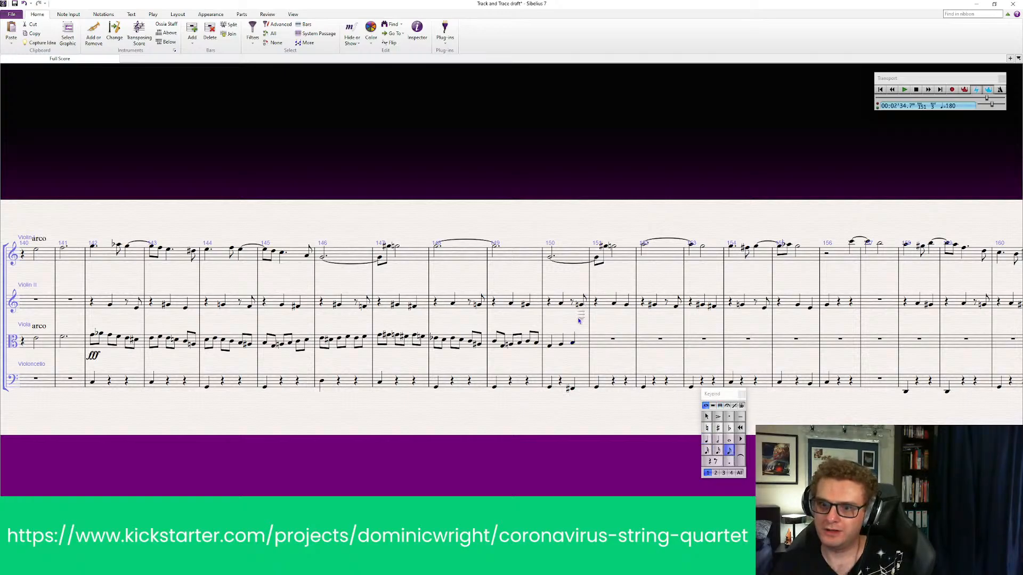
left_click(603, 344)
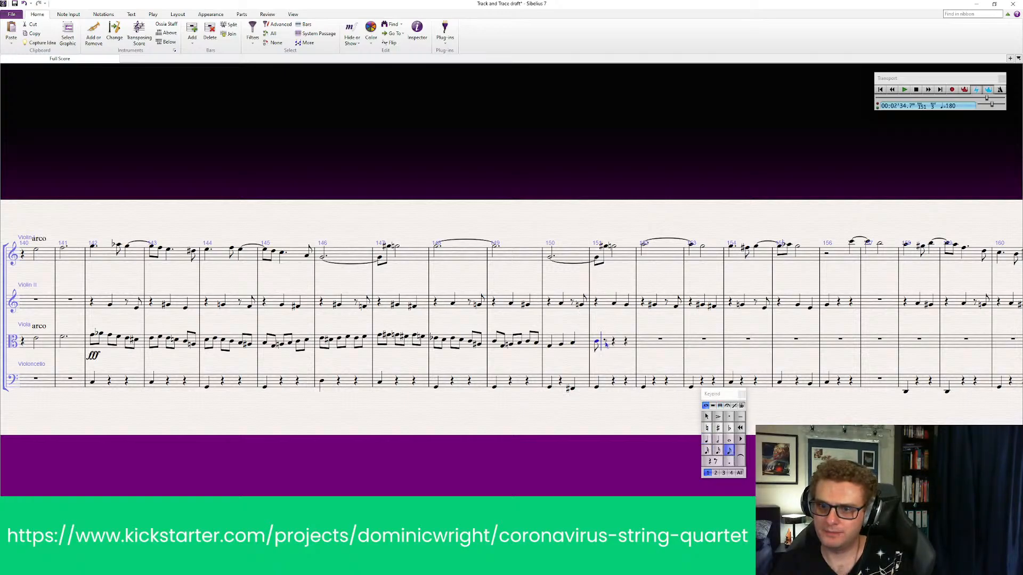
left_click(607, 344)
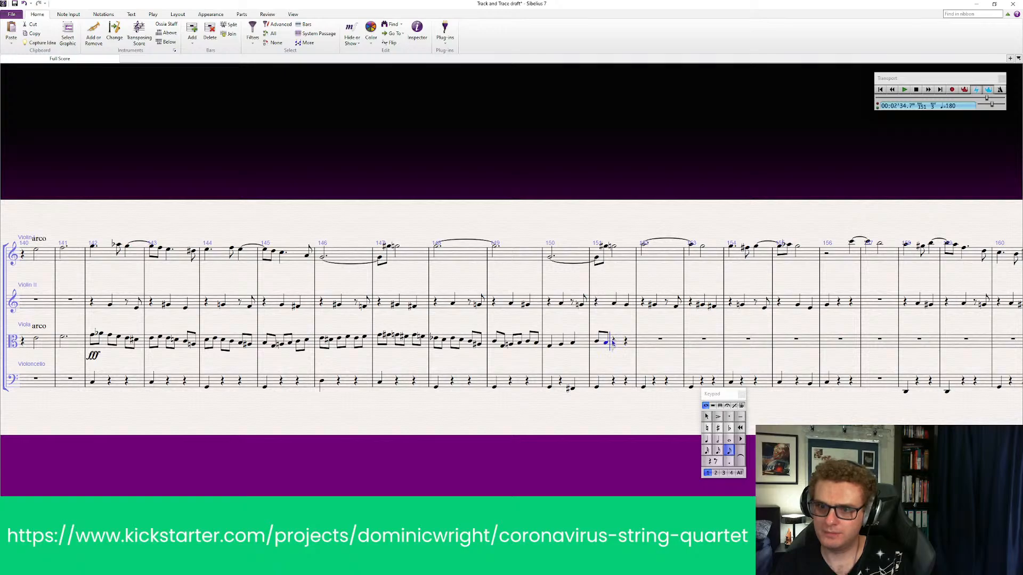
left_click(613, 344)
left_click(621, 344)
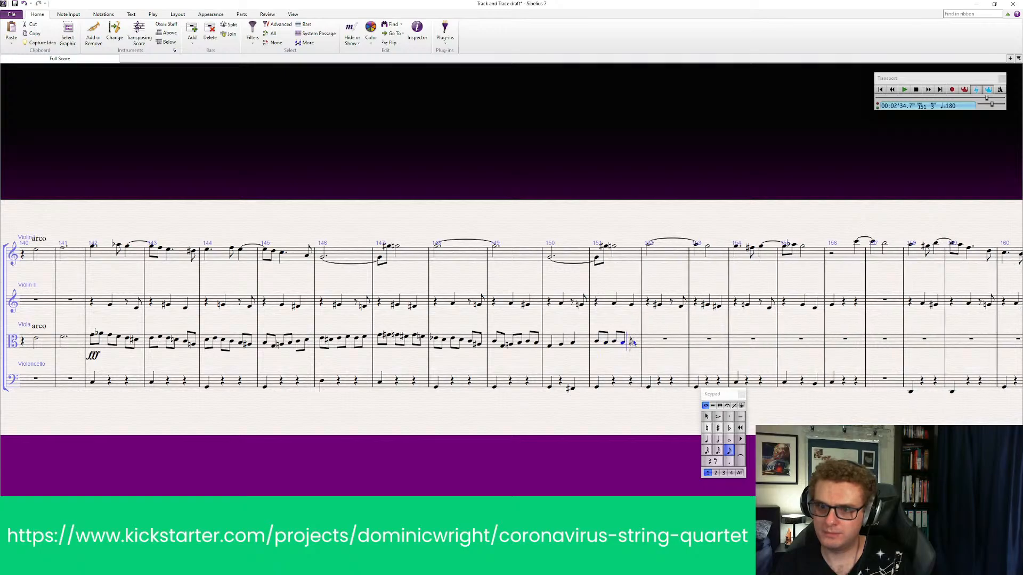
left_click(633, 342)
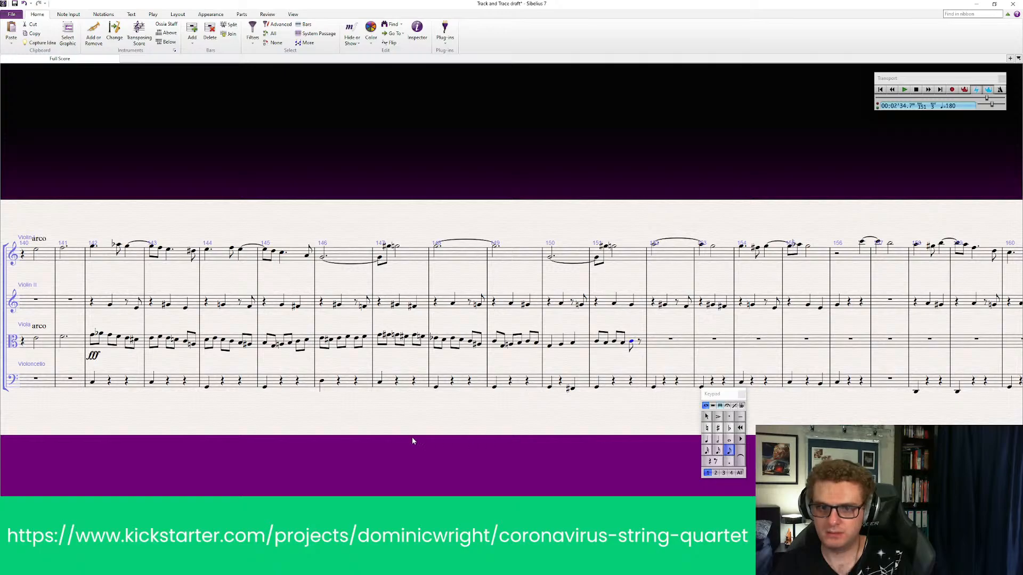
key("Escape")
Delete the fff dynamic below the viola staff at bar 142
left_click(103, 301)
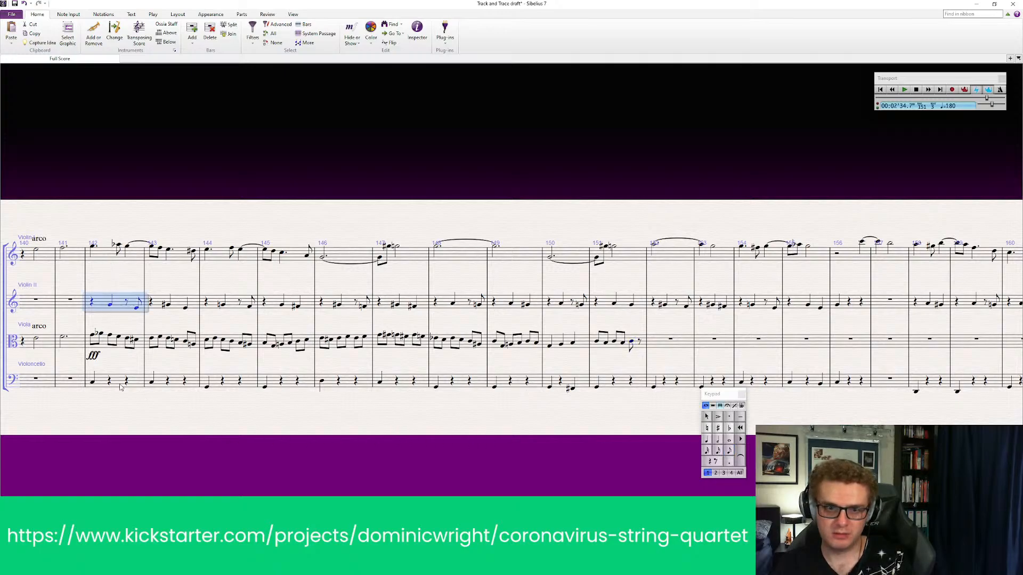
key("Escape")
left_click(104, 253)
left_click(90, 364, "shift")
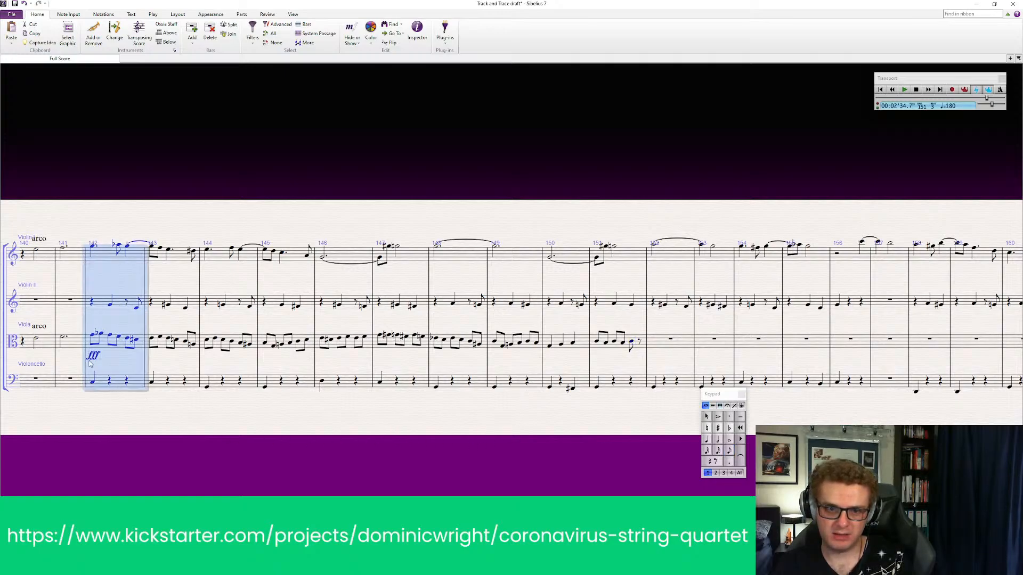
left_click(96, 359)
key("Delete")
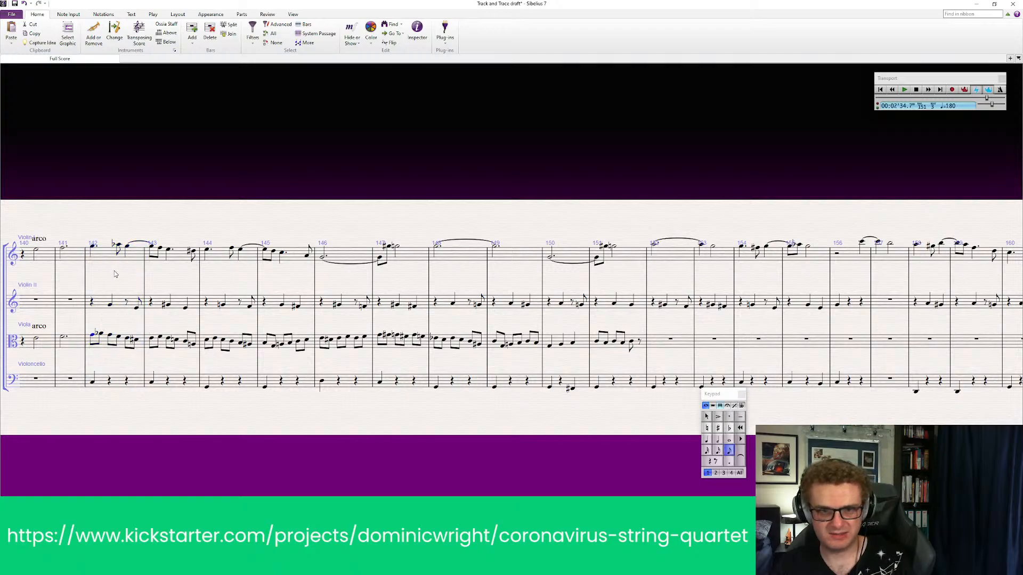
Play back all four instruments from bar 142 through the viola's new bars 150 and 151
left_click(114, 258)
left_click(118, 380, "shift")
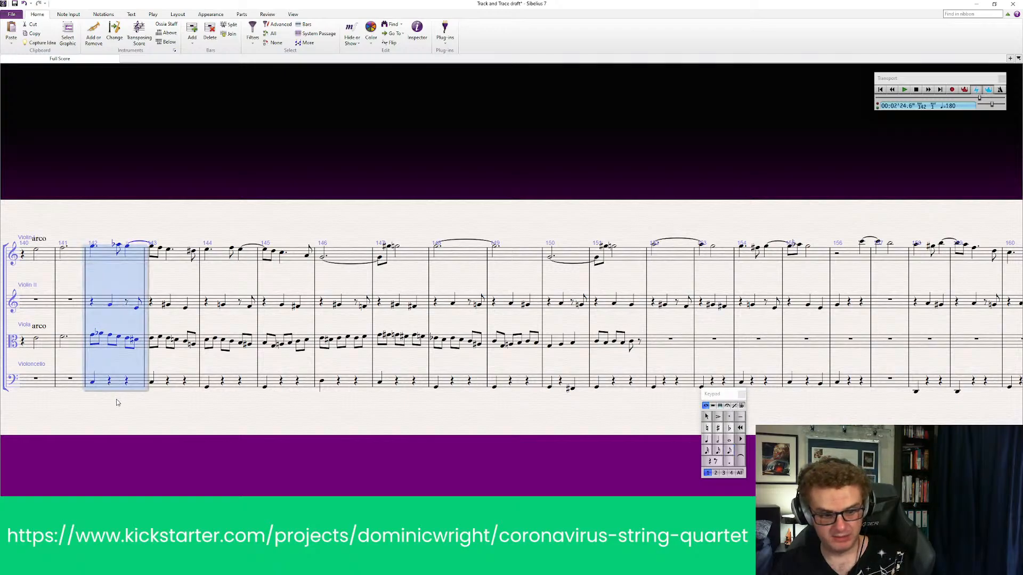
key("space")
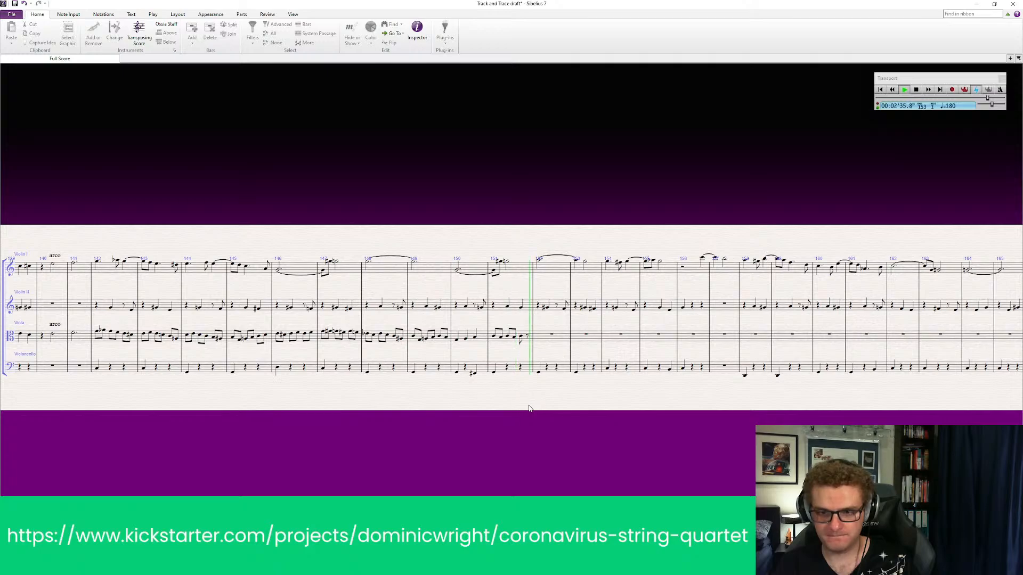
key("space")
Change the first note of the viola's bar 150 to a dotted quarter and add an eighth note after it
scroll(453, 368, "up", 1)
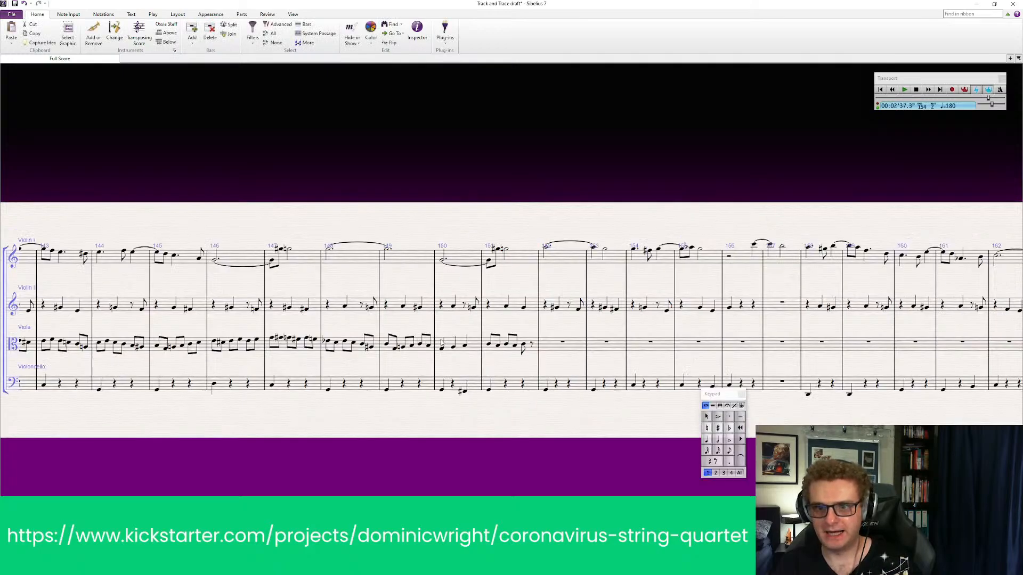
left_click(442, 349)
left_click(729, 461)
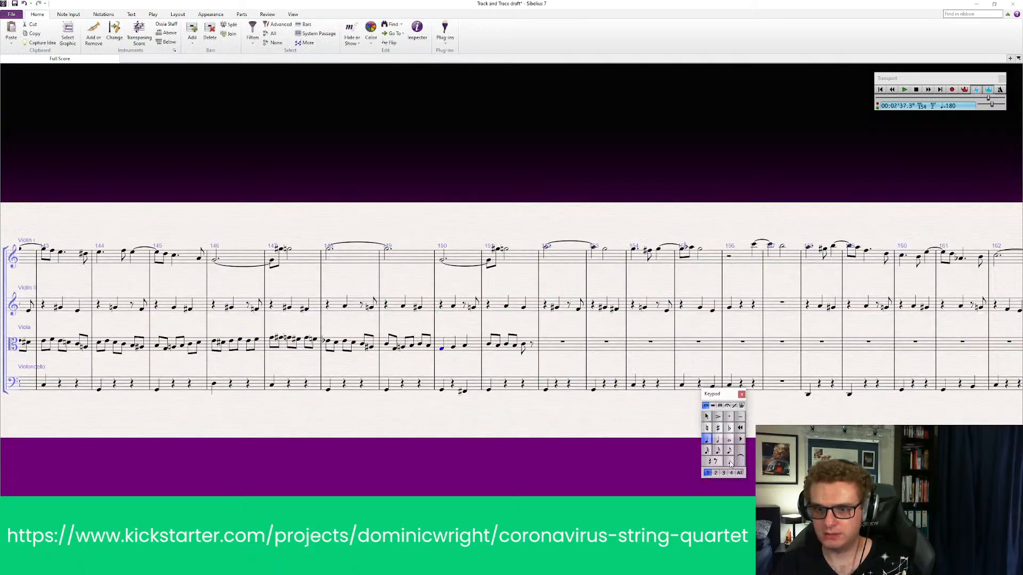
key("Escape")
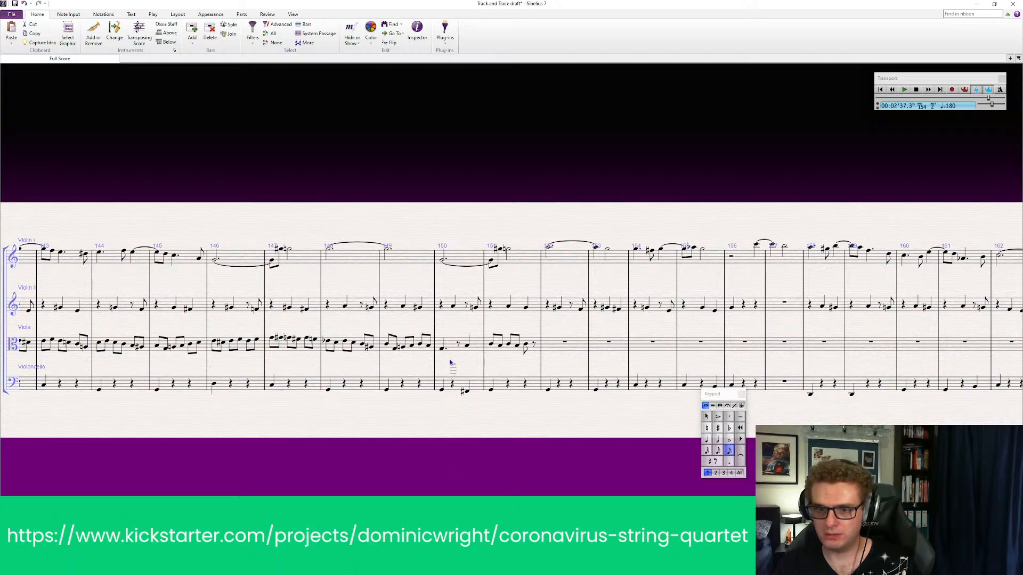
left_click(460, 348)
left_click(461, 349)
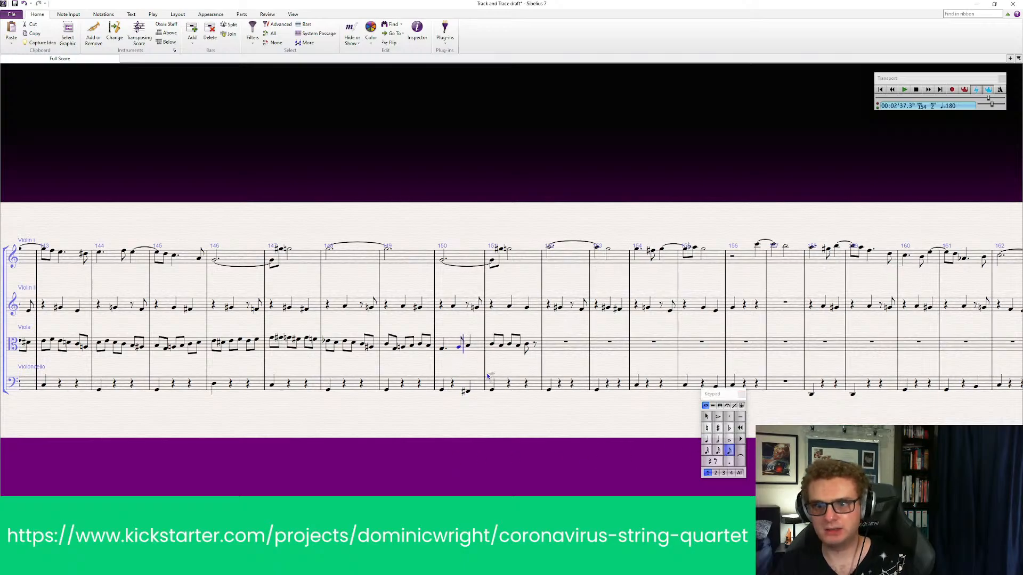
key("Escape")
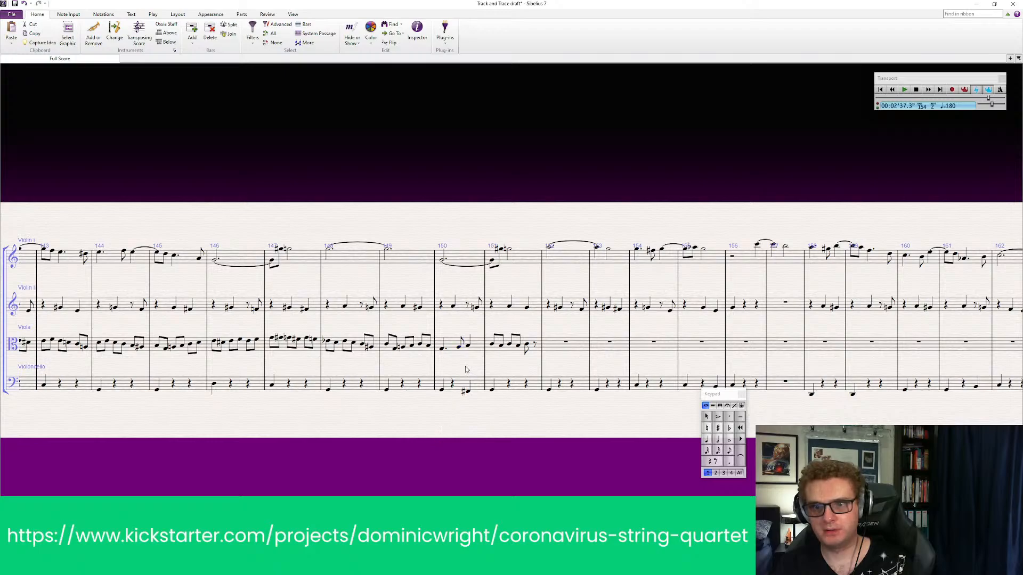
Add a staccato dot to the eighth note in the viola's bar 150
left_click(458, 351)
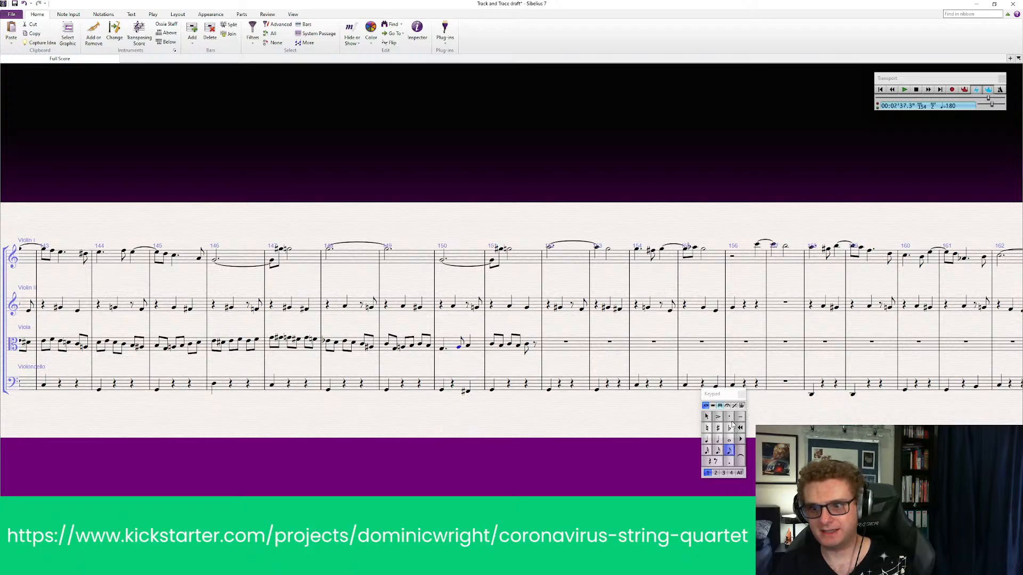
left_click(730, 417)
key("Escape")
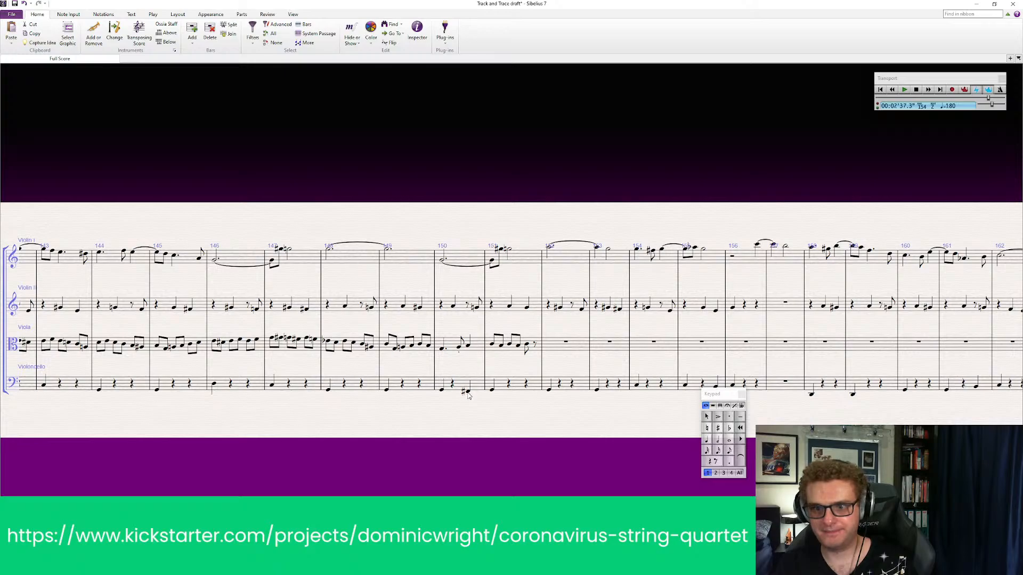
Play back all four instruments from the first violin's opening note of bar 142 into bar 156
left_click_drag(458, 441, 580, 440)
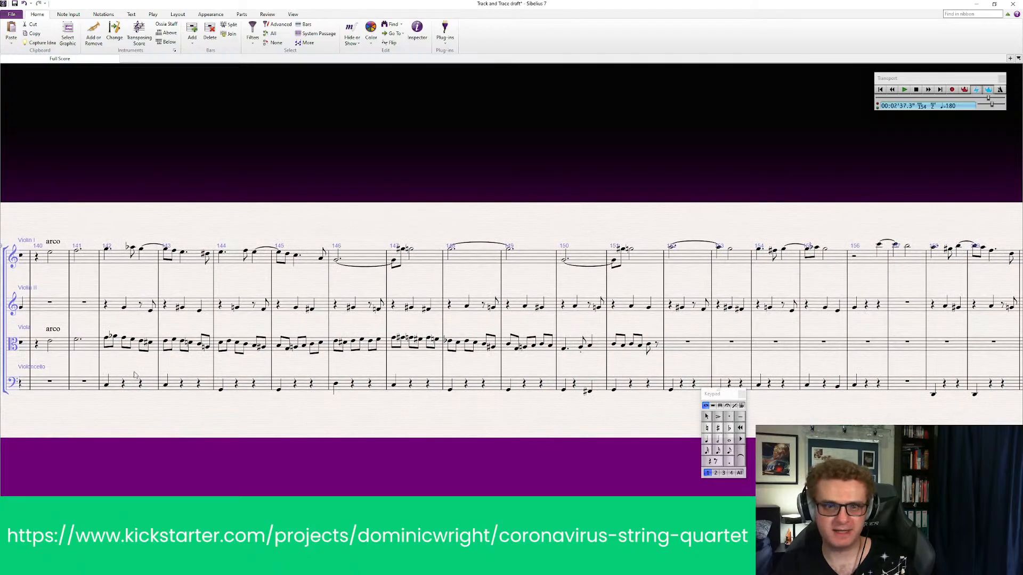
left_click(107, 251)
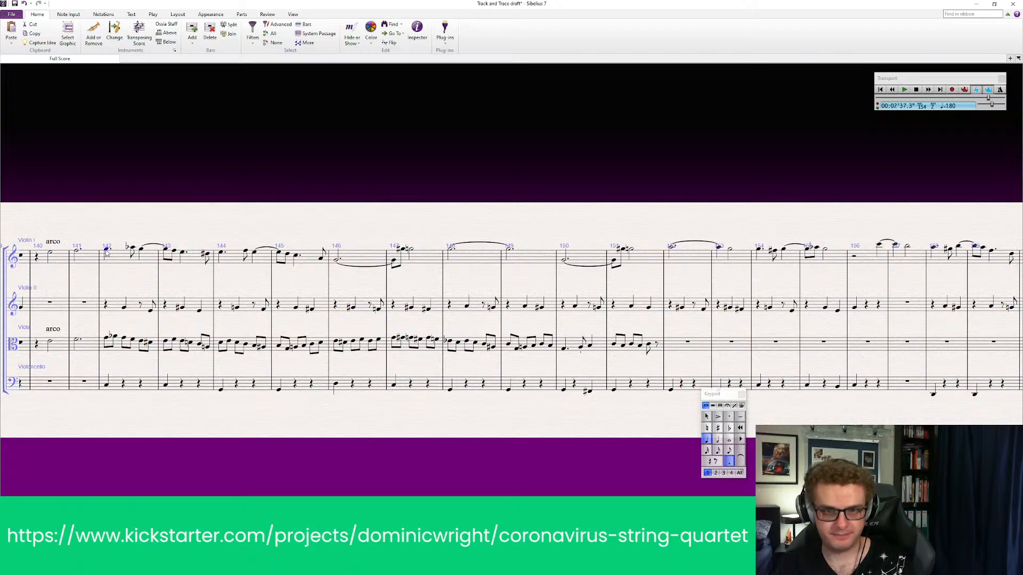
key("p")
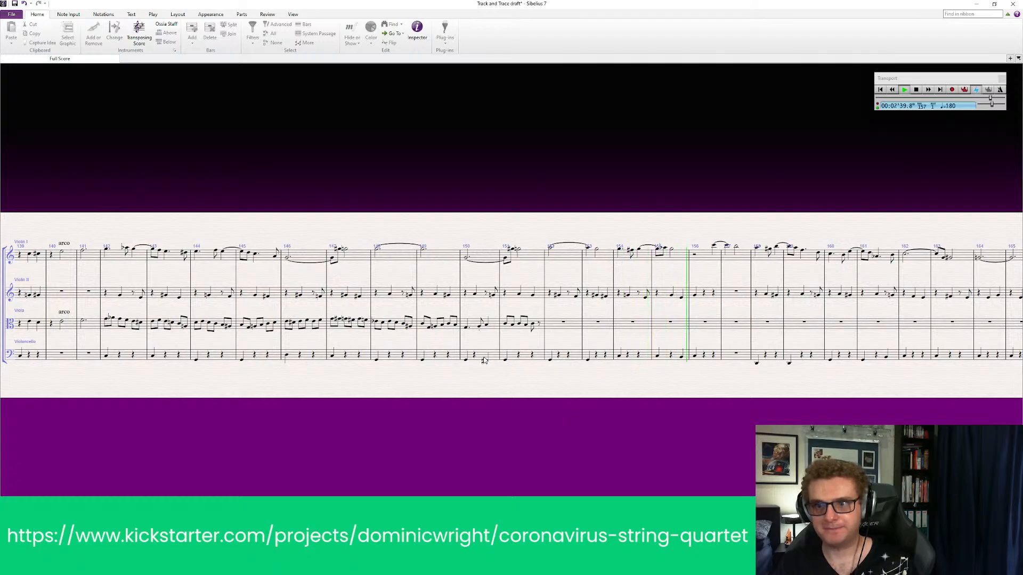
key("space")
scroll(496, 341, "up", 1)
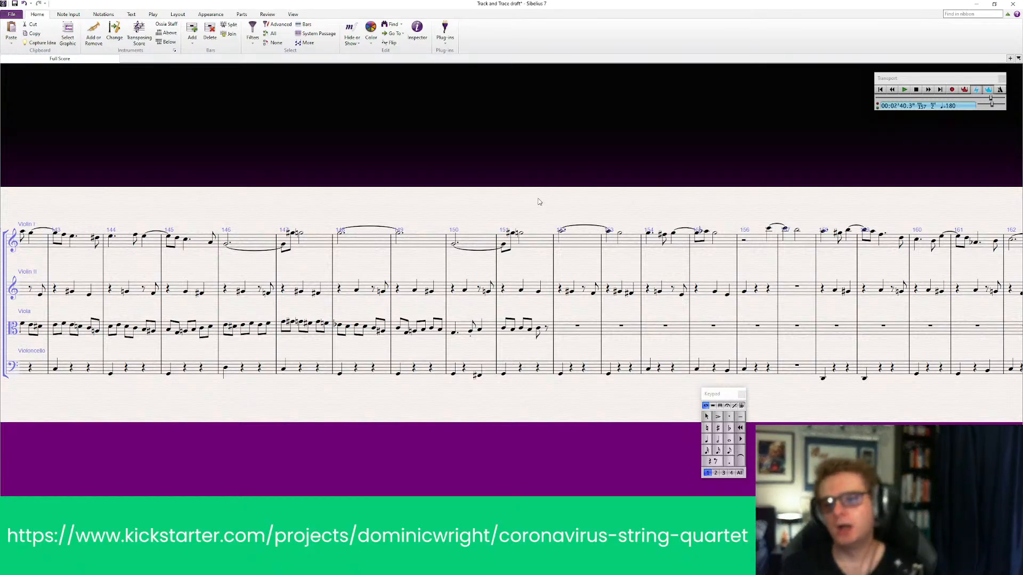
Play back the viola line from bar 148 through bar 151
left_click_drag(309, 434, 411, 412)
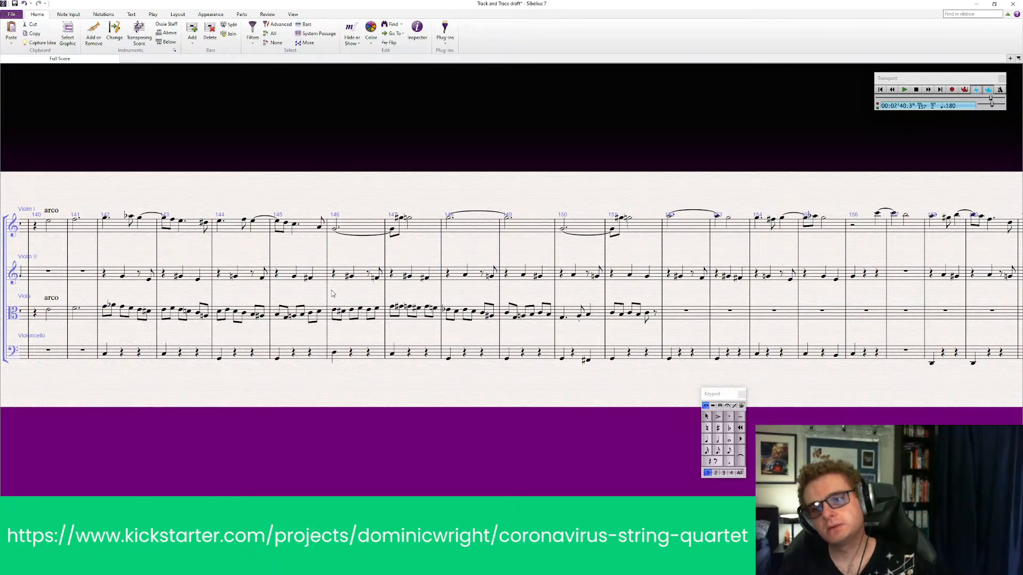
left_click_drag(647, 399, 421, 403)
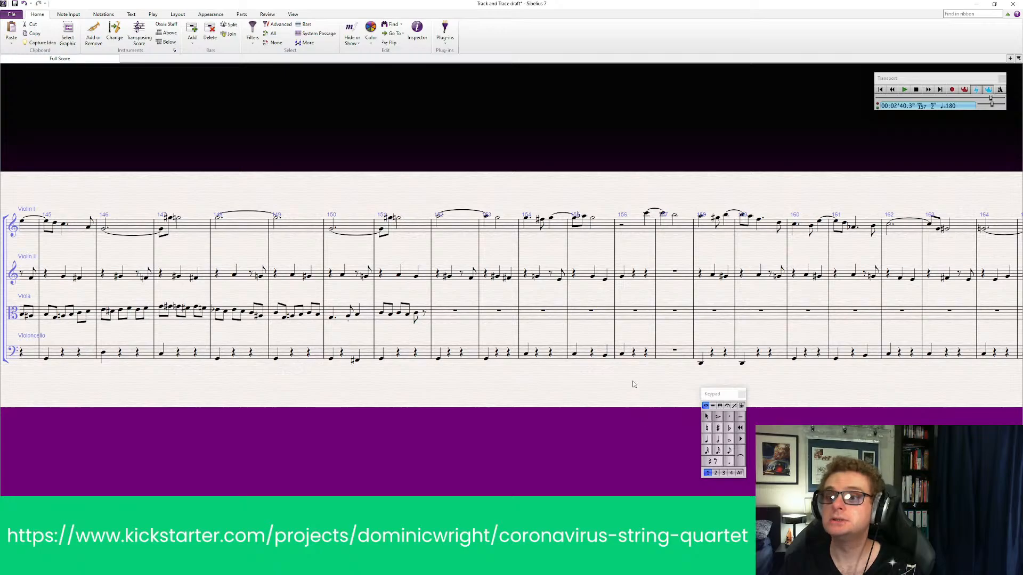
left_click_drag(222, 415, 281, 395)
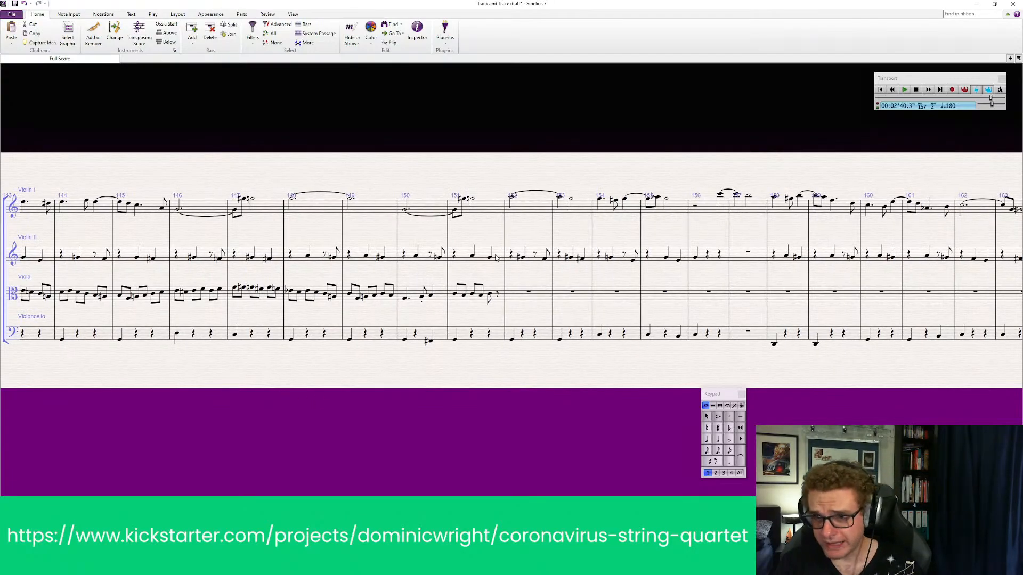
left_click(304, 299)
key("p")
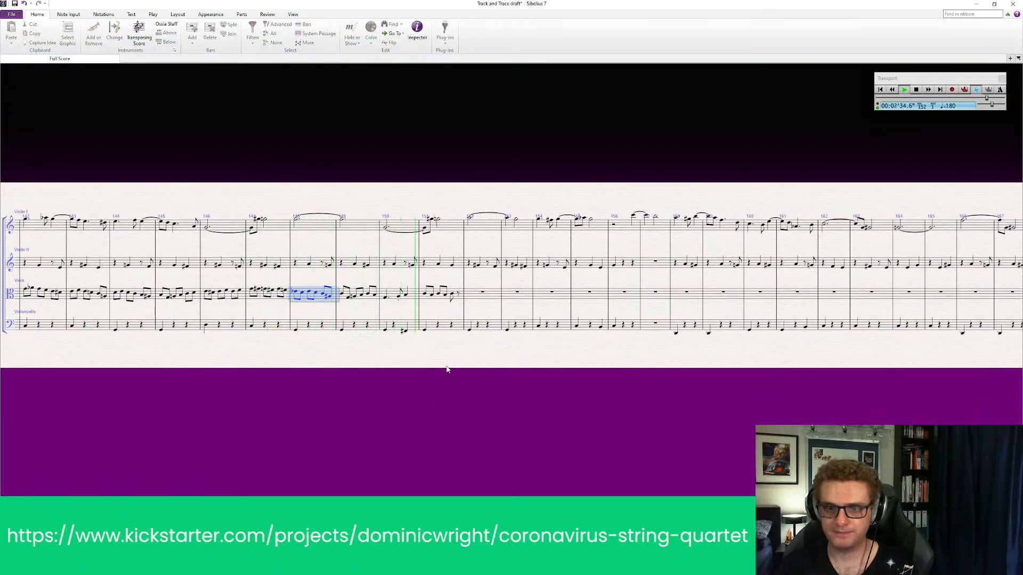
key("Escape")
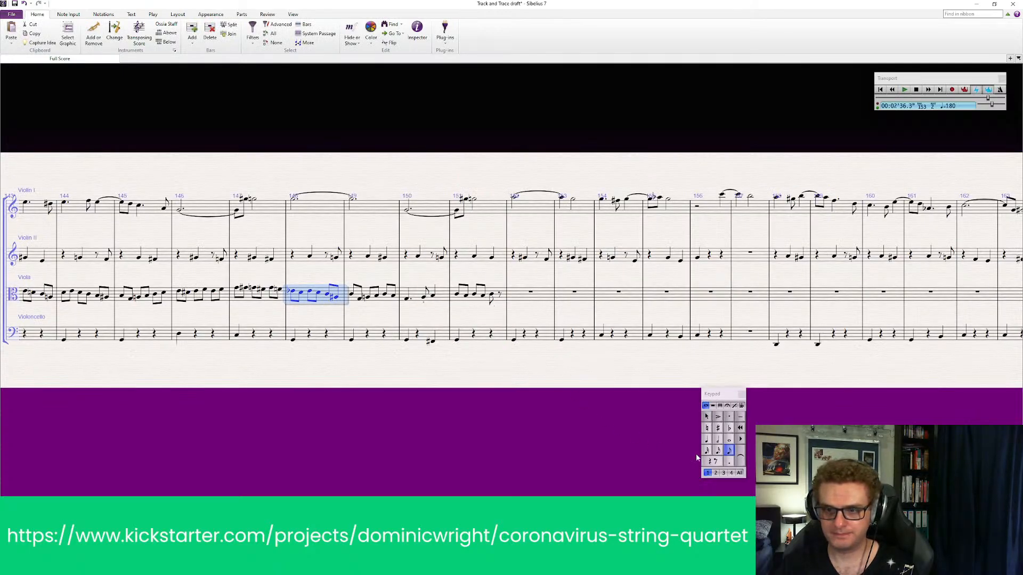
key("Escape")
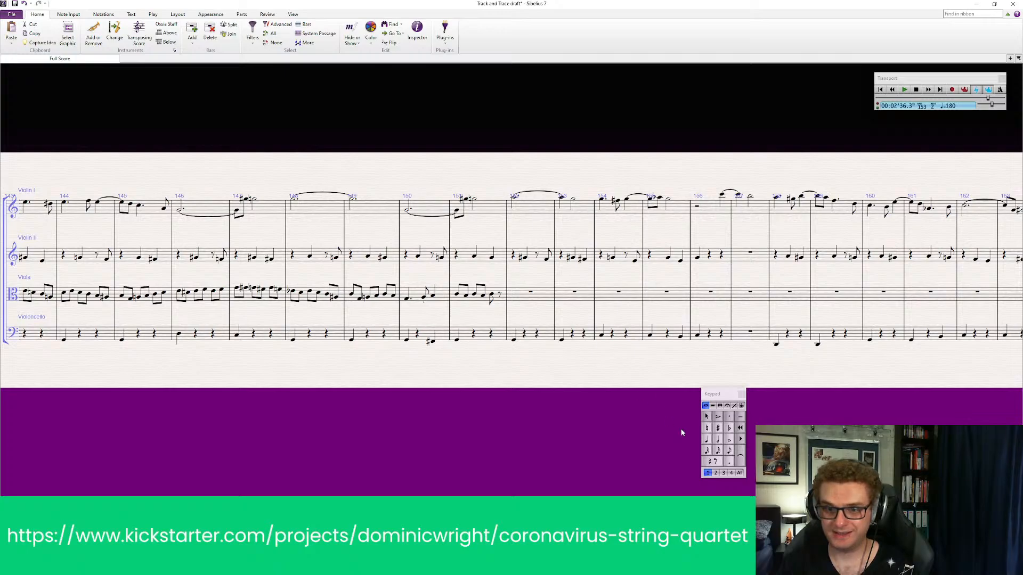
Fill the final eighth rest of the viola's bar 151 with an eighth note and make it sharp
left_click(730, 451)
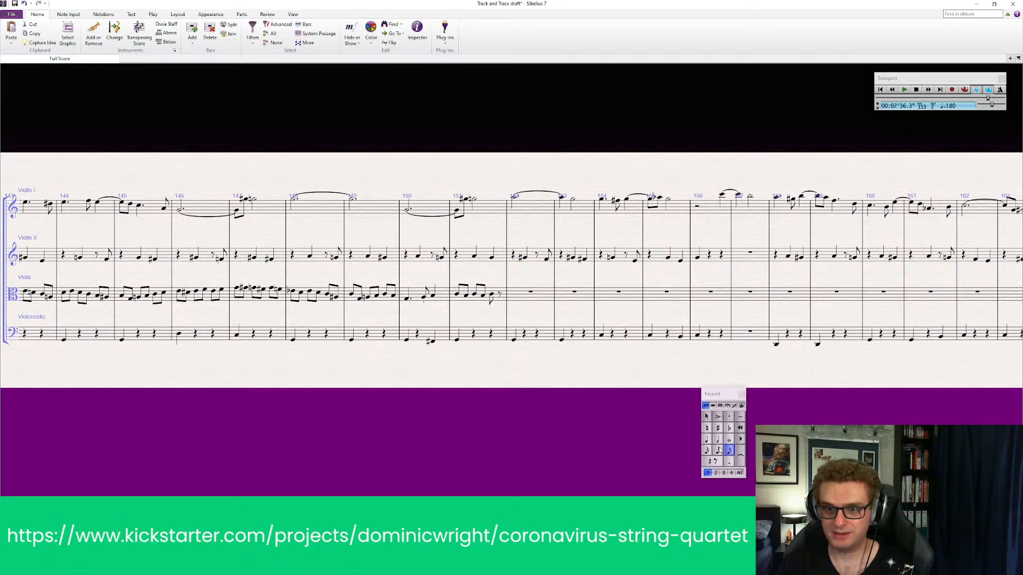
left_click(501, 296)
key("Escape")
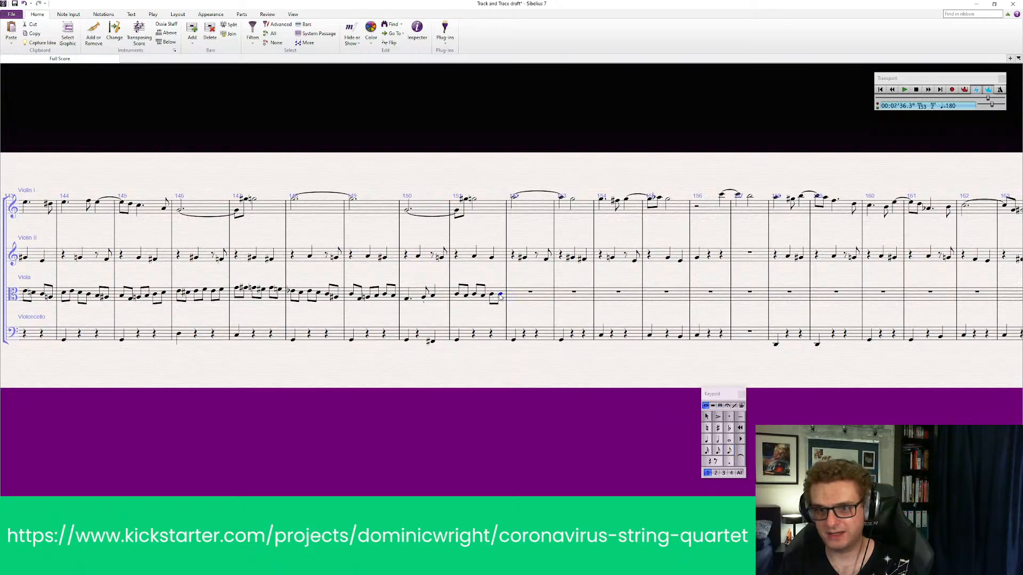
left_click(719, 428)
key("Escape")
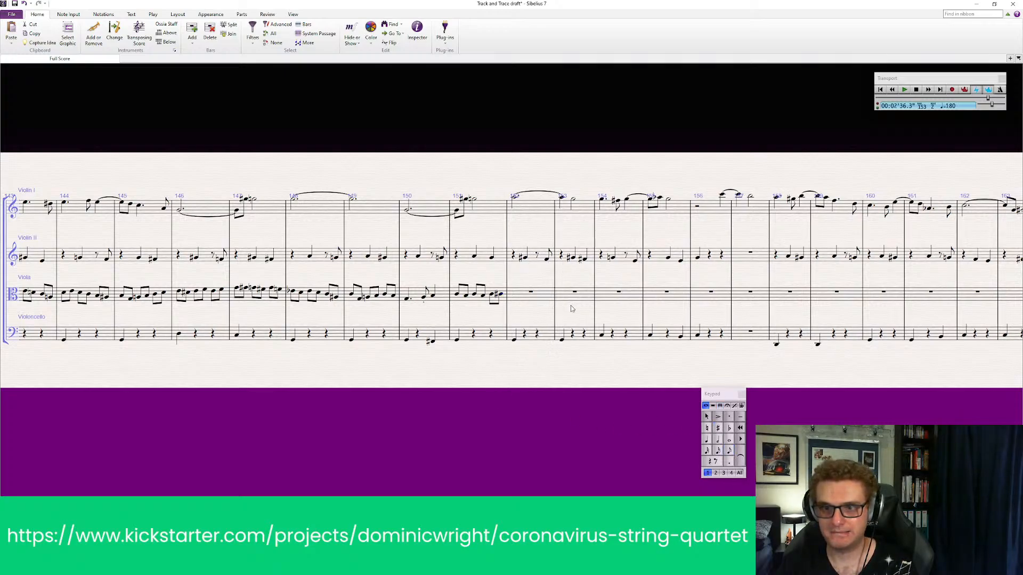
Fill the viola's bar 152 with a run of six eighth notes
left_click(730, 451)
left_click(512, 297)
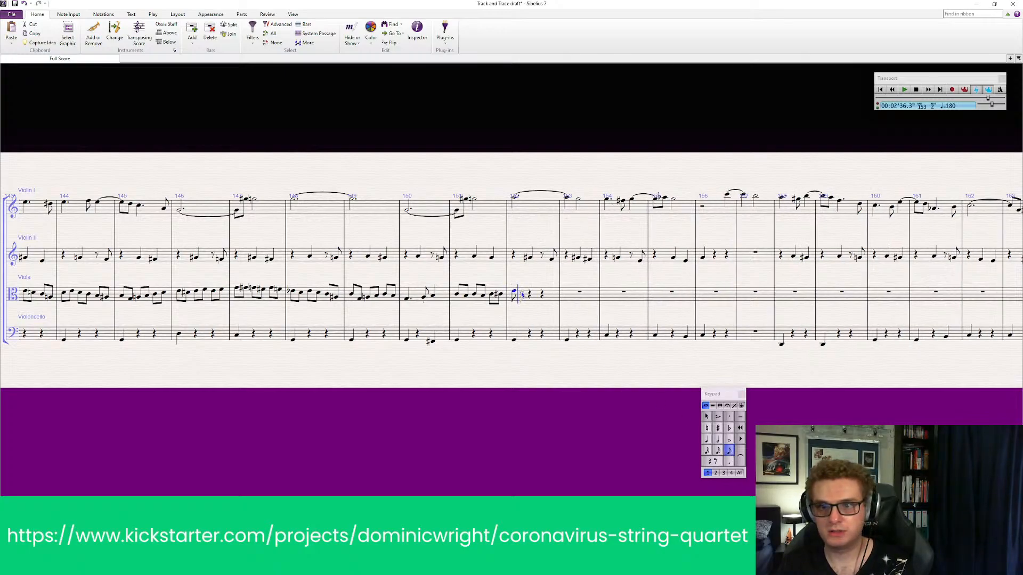
left_click(524, 296)
left_click(532, 296)
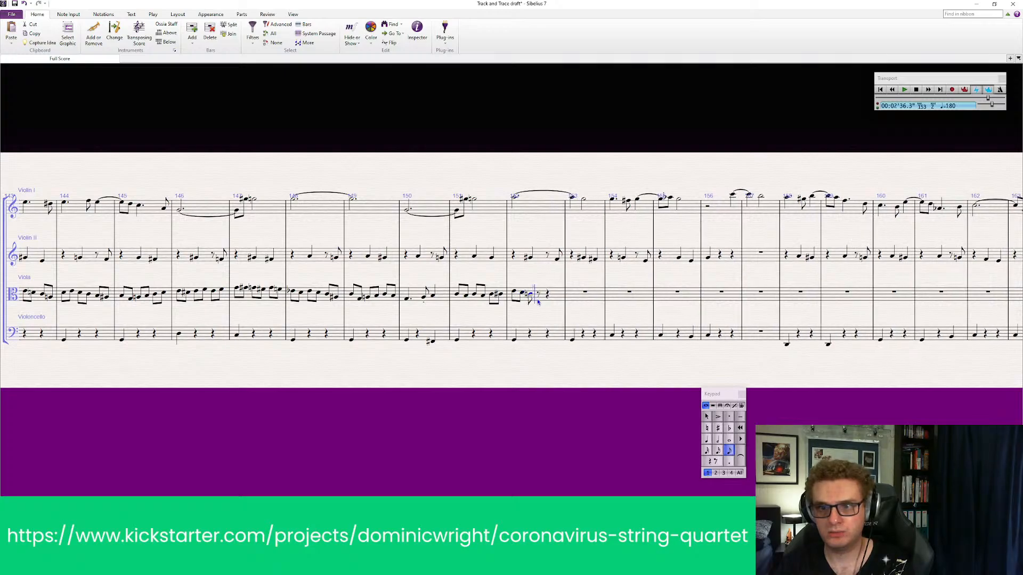
left_click(540, 295)
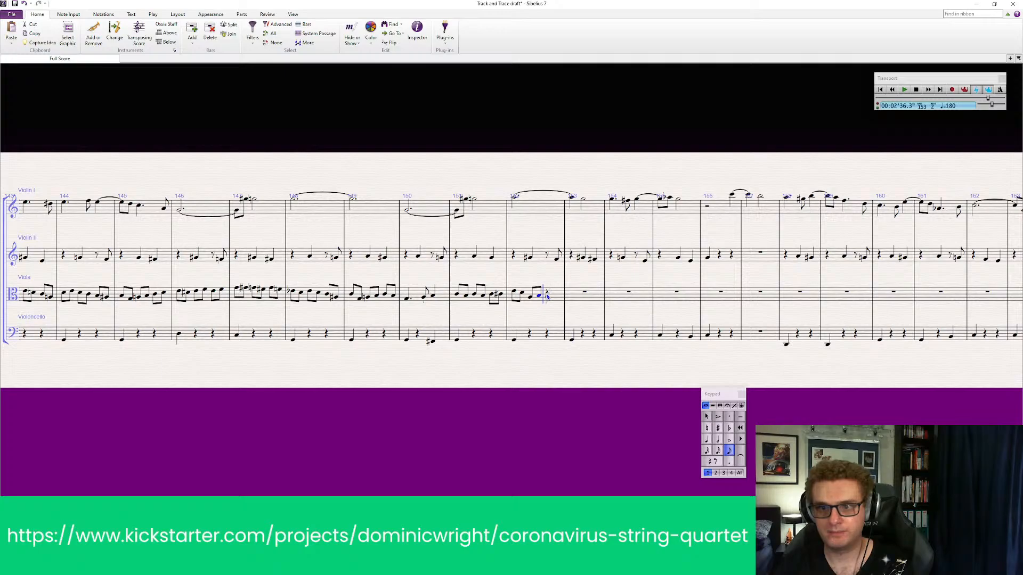
left_click(547, 296)
left_click(555, 296)
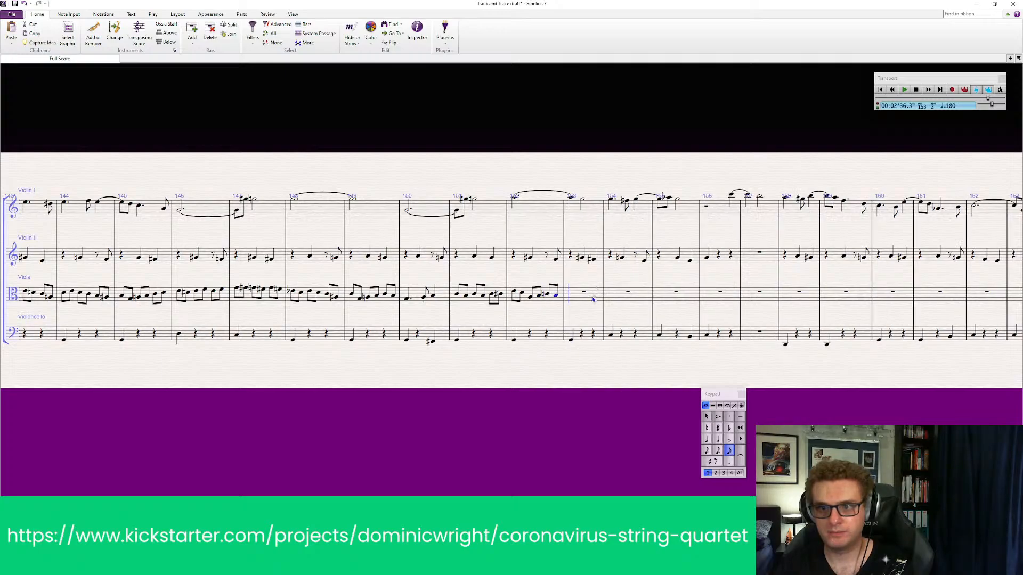
key("Escape")
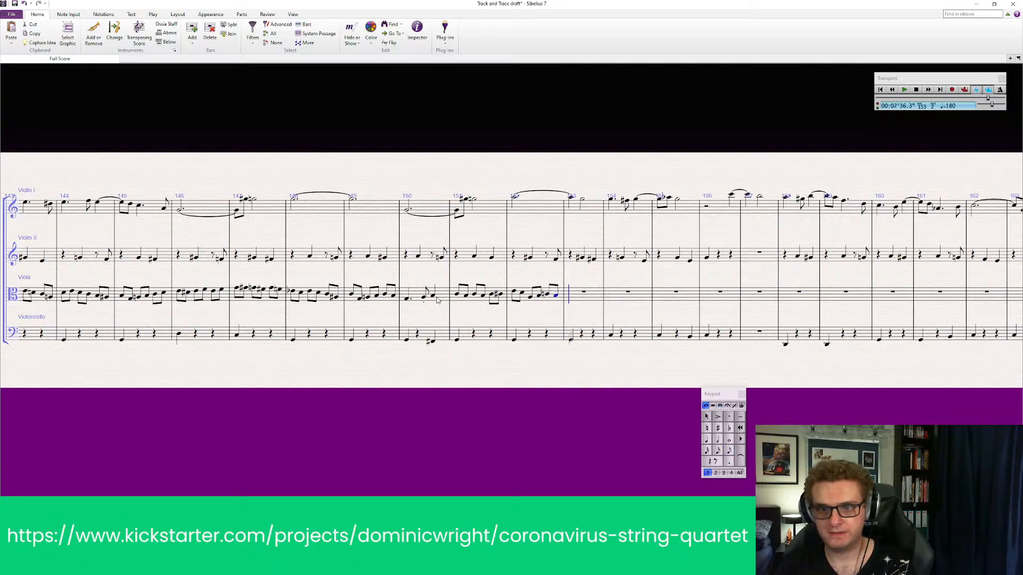
Play back the viola from bar 150 through bar 152 and check the notes on either side of the barline between bars 151 and 152
left_click(442, 300)
key("p")
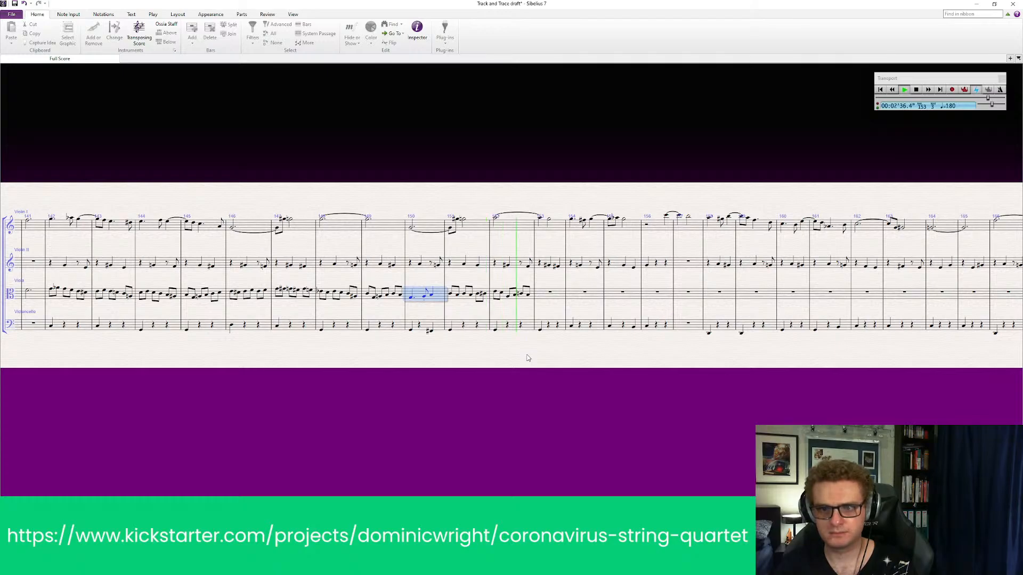
key("Escape")
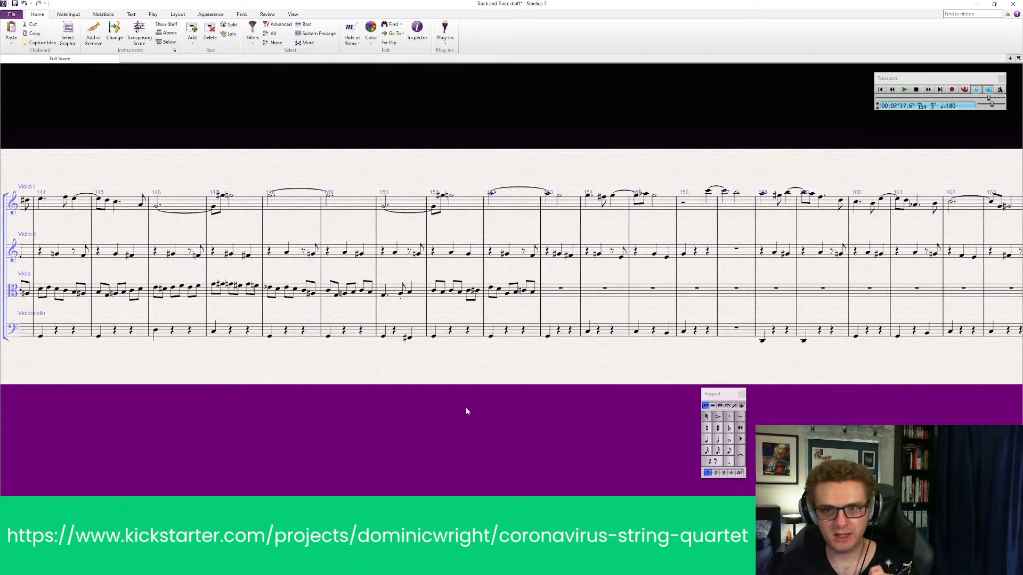
left_click(477, 292)
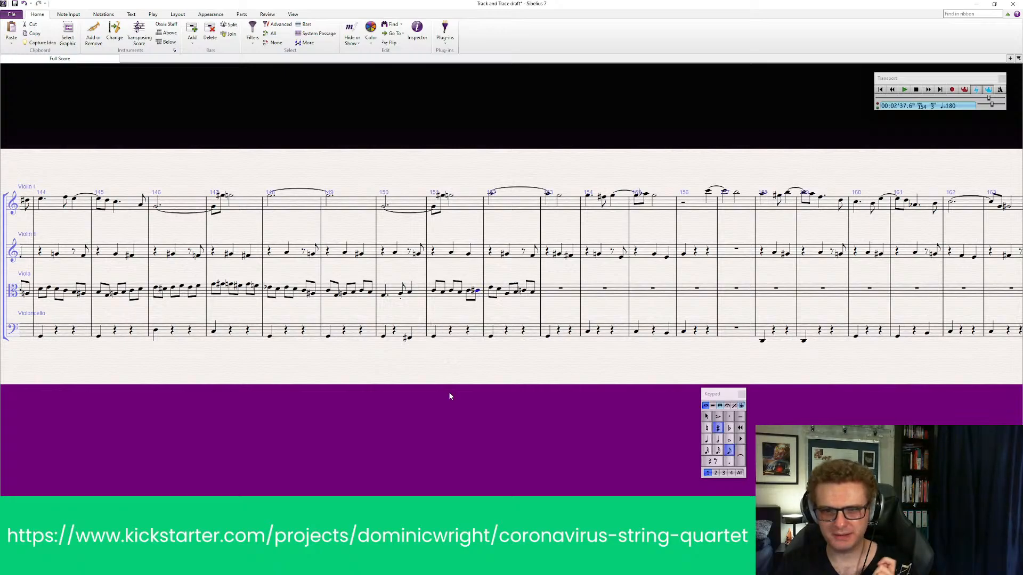
left_click(491, 289)
key("Escape")
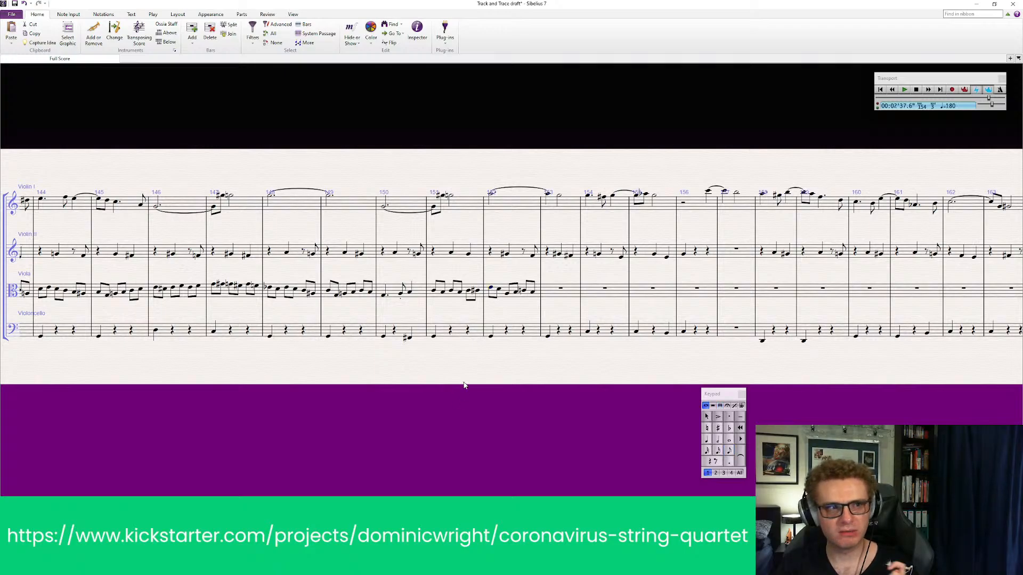
Play back all four instruments together from bar 150 through bar 153
left_click_drag(437, 421, 484, 411)
left_click_drag(419, 405, 533, 391)
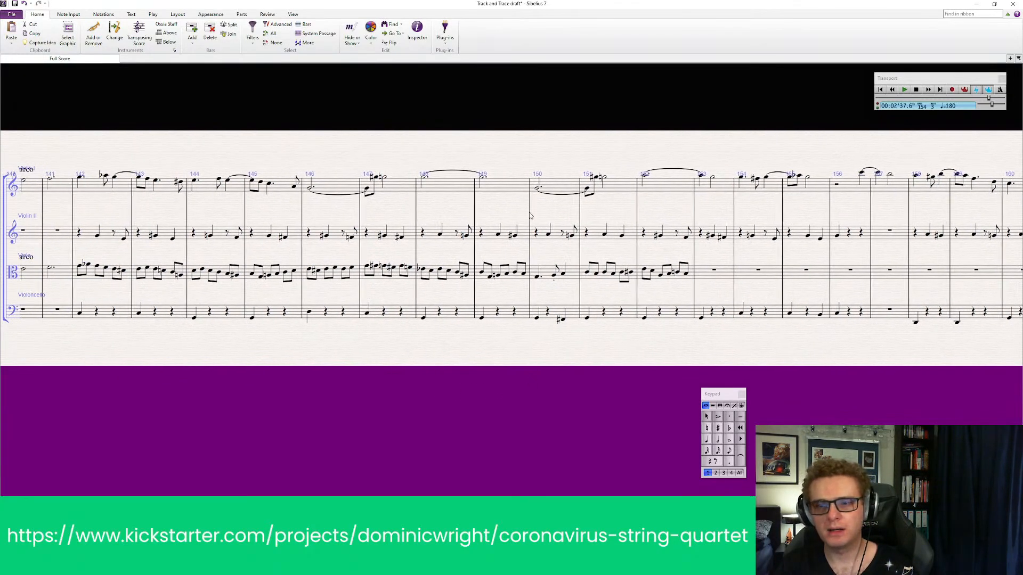
left_click(551, 187)
left_click(554, 318, "shift")
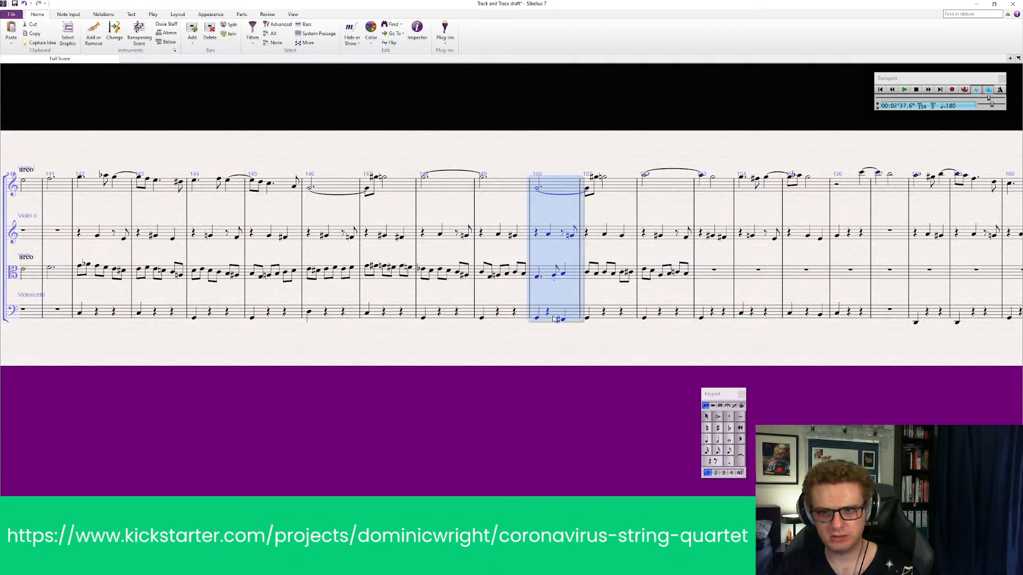
key("space")
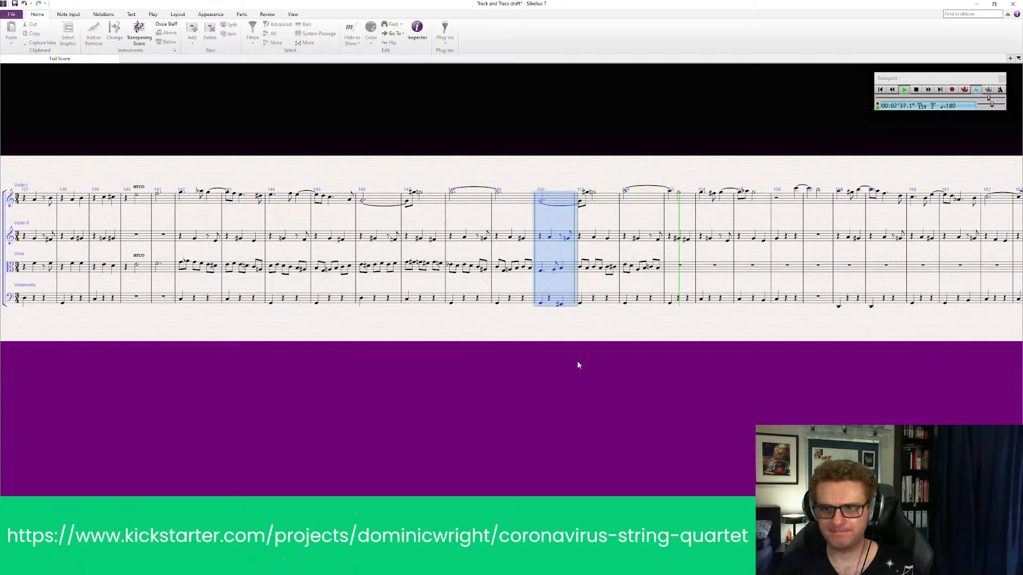
key("space")
key("Escape")
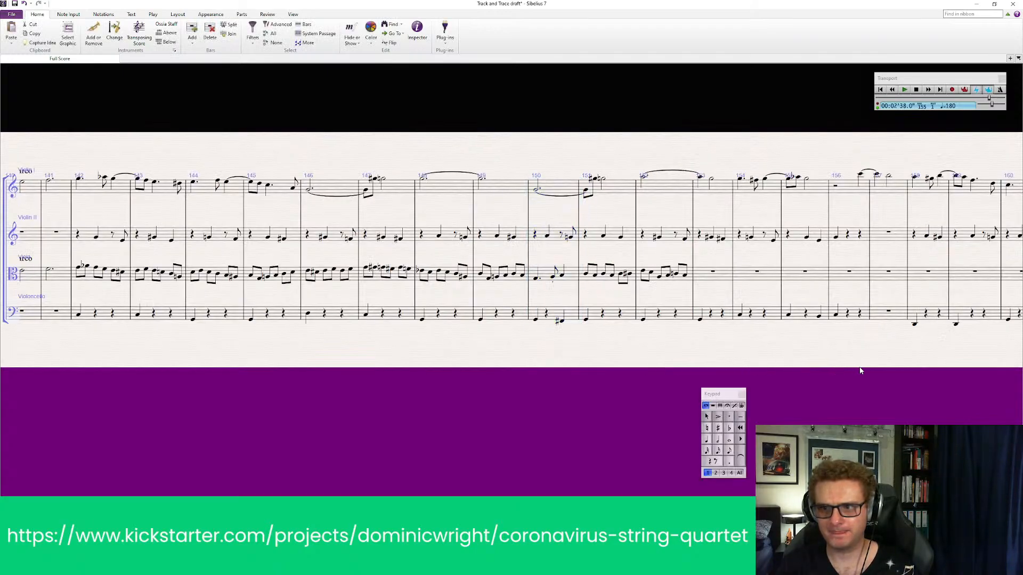
Examine the cello's last note of bar 155 and first note of bar 156
left_click_drag(861, 366, 590, 342)
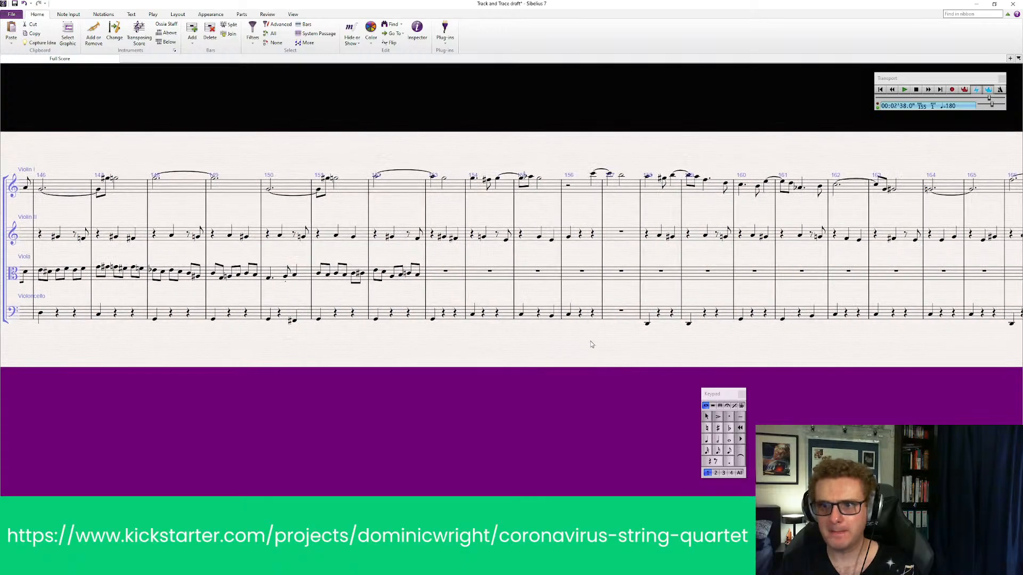
left_click(569, 315)
left_click(562, 337)
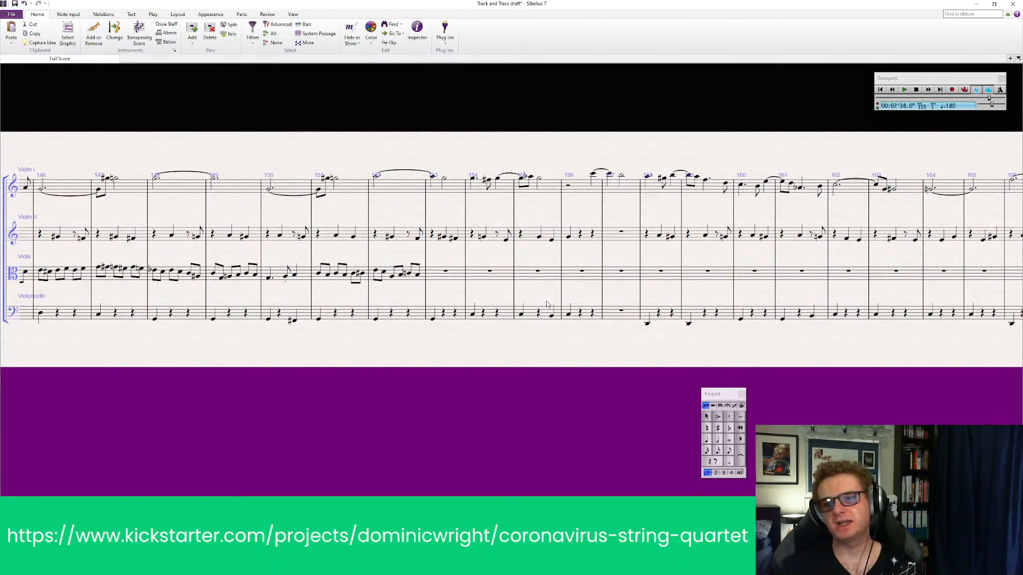
left_click(552, 316)
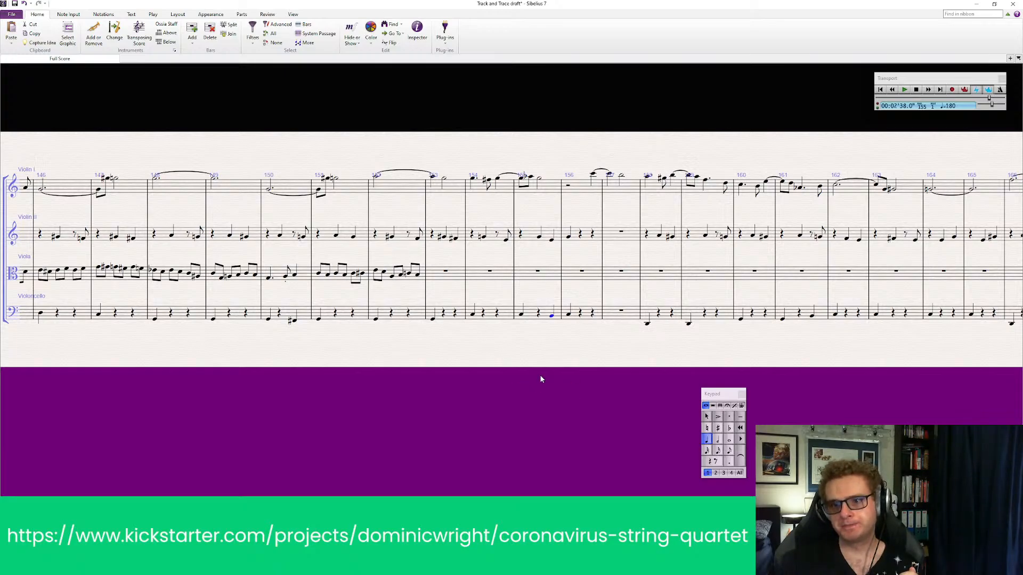
key("Escape")
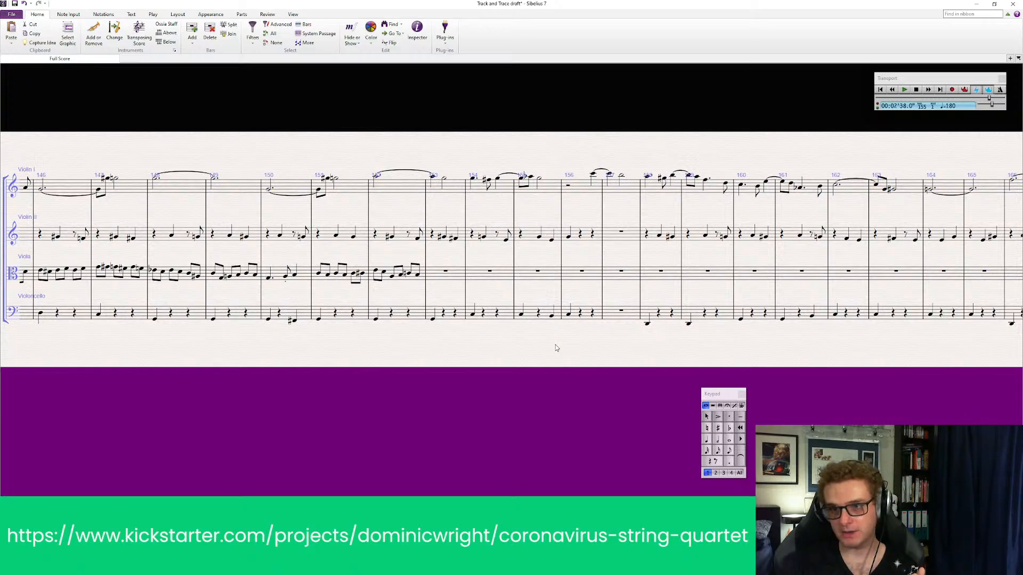
Save the score
left_click_drag(556, 344, 535, 348)
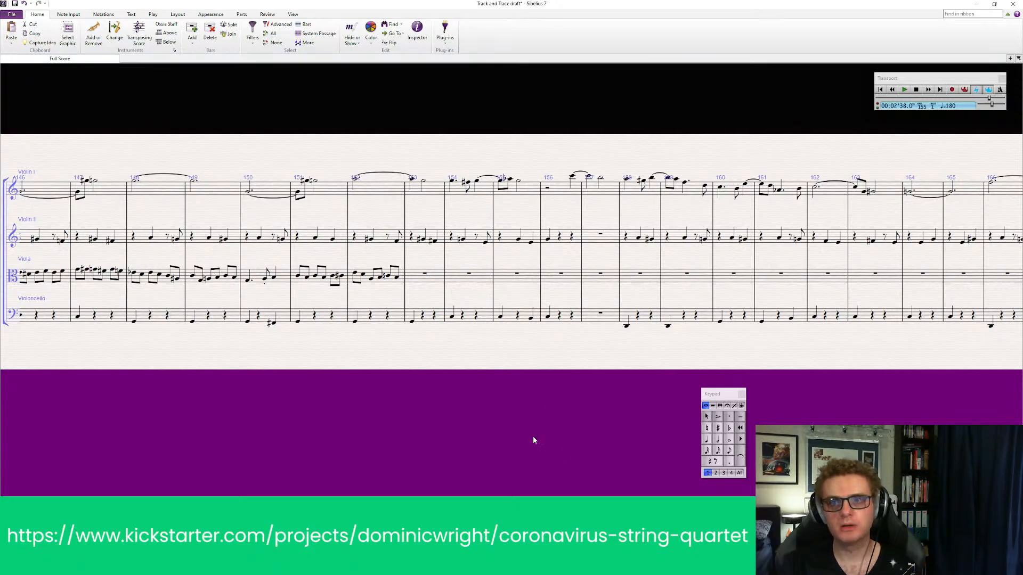
key("ctrl+s")
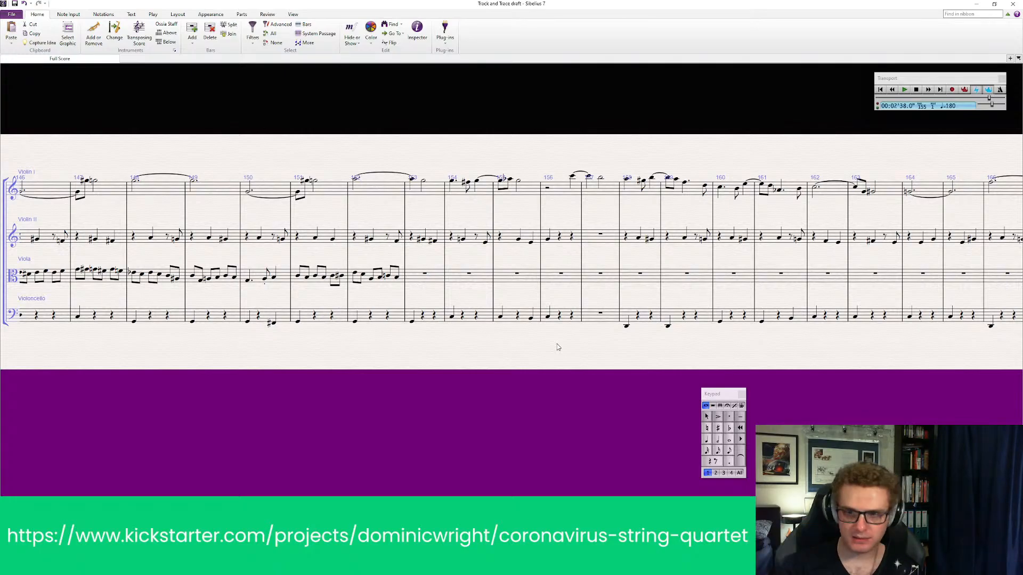
Play back Violin II, viola and cello together starting at bar 151
left_click_drag(127, 402, 144, 412)
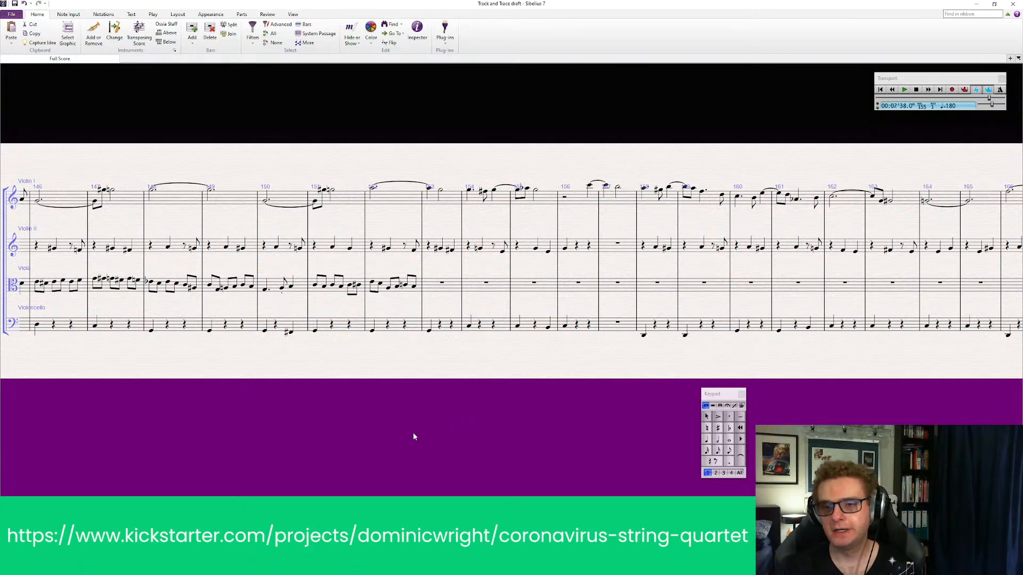
left_click_drag(401, 409, 345, 437)
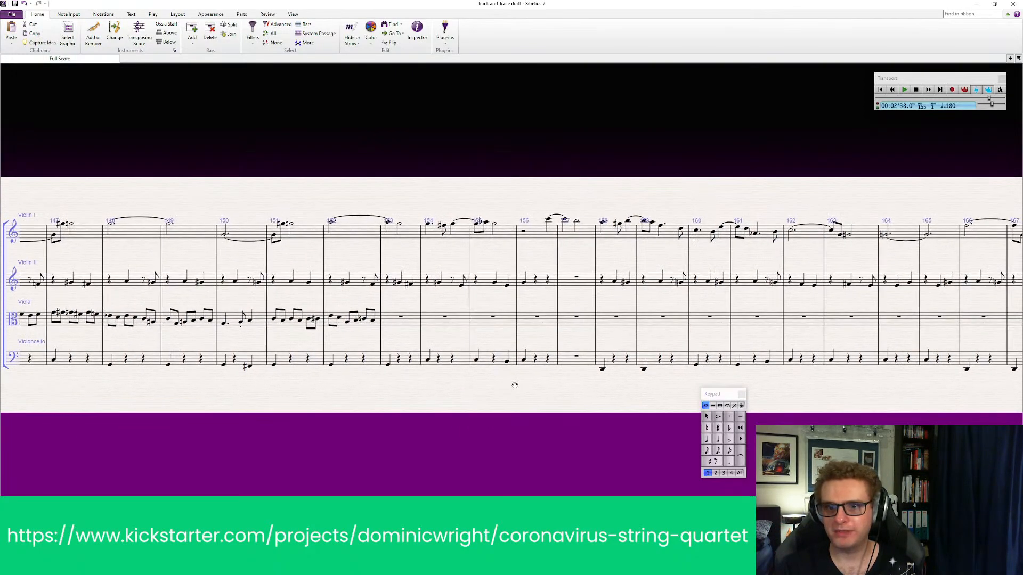
left_click(303, 280)
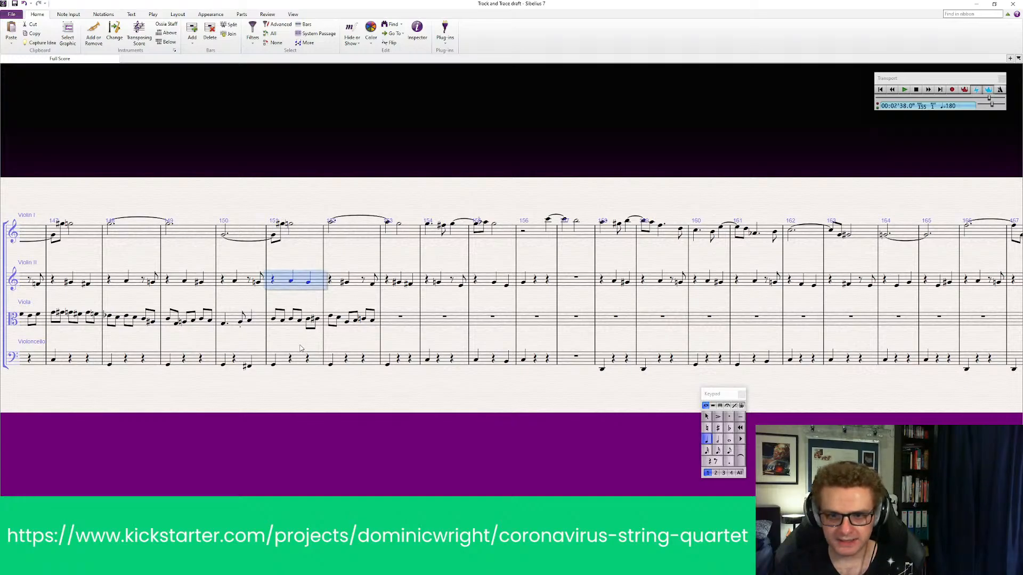
left_click(300, 356, "shift")
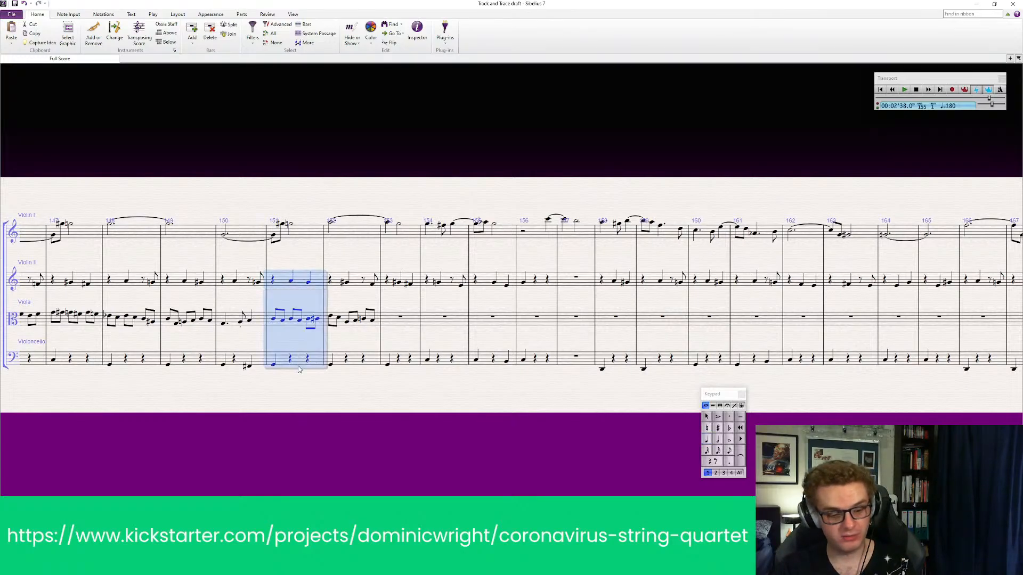
key("p")
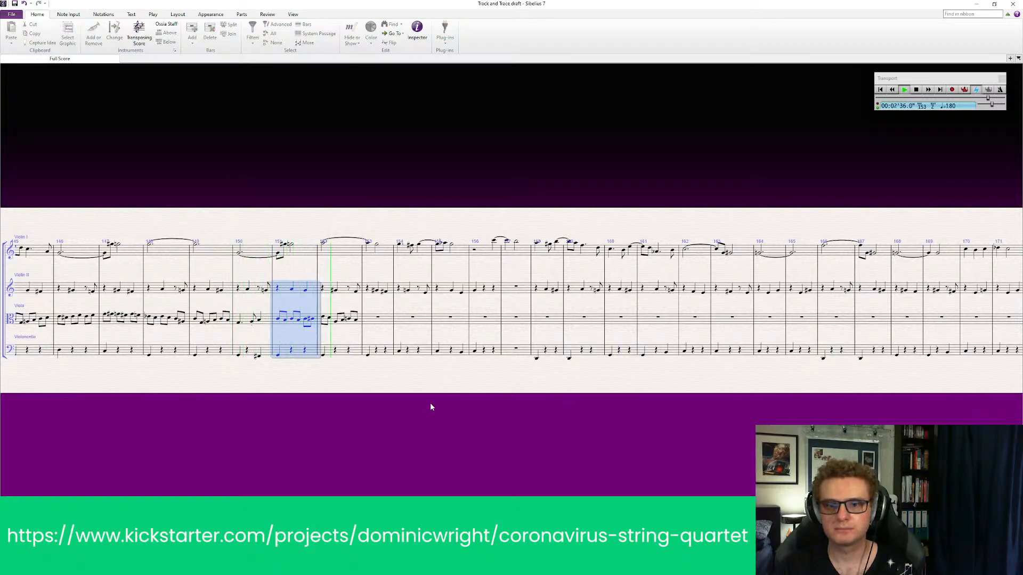
key("Escape")
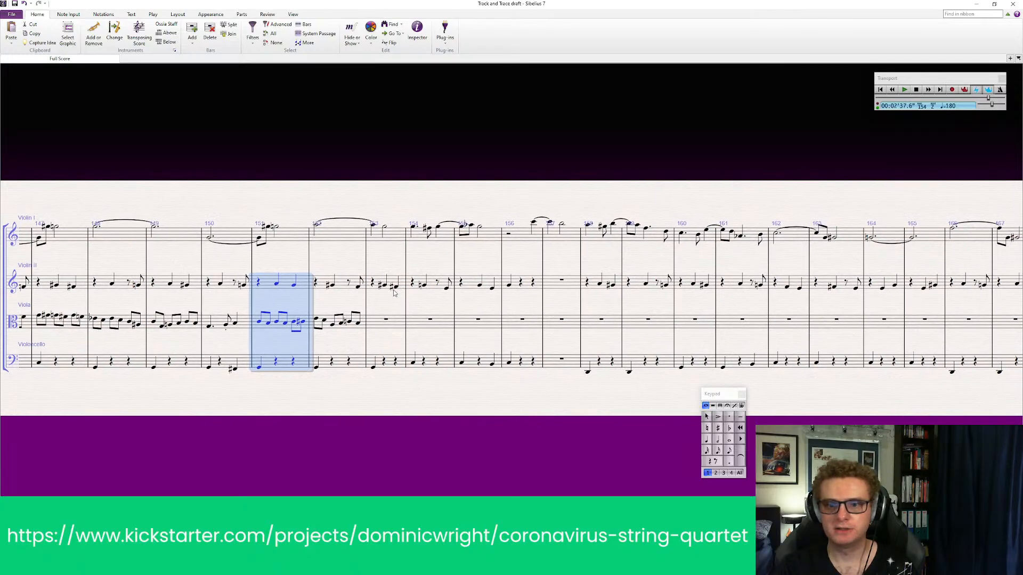
Check the notes around the empty viola bar 153: the cello's first note and the last notes of Violin II and Violin I
left_click(373, 368)
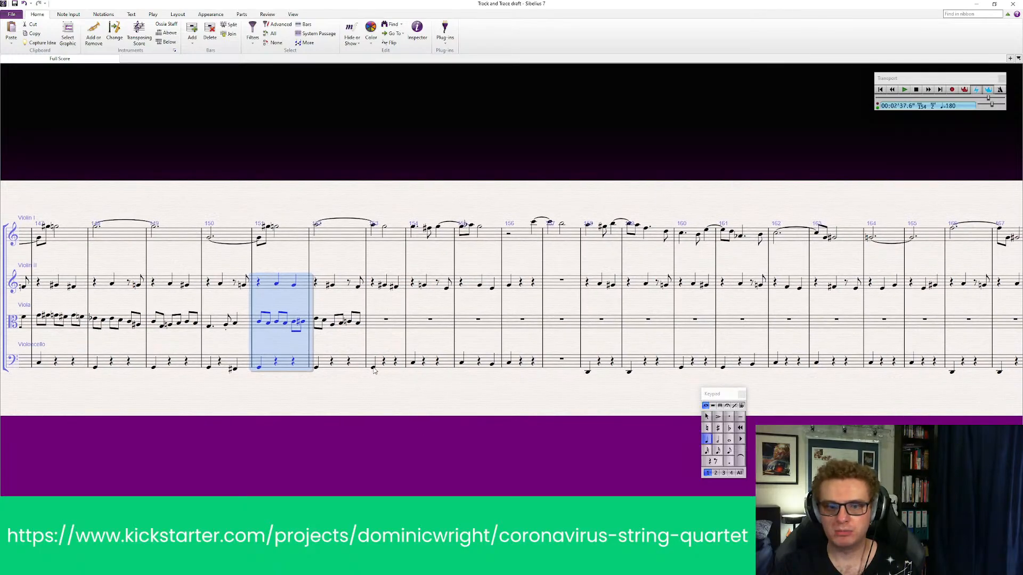
left_click(384, 286)
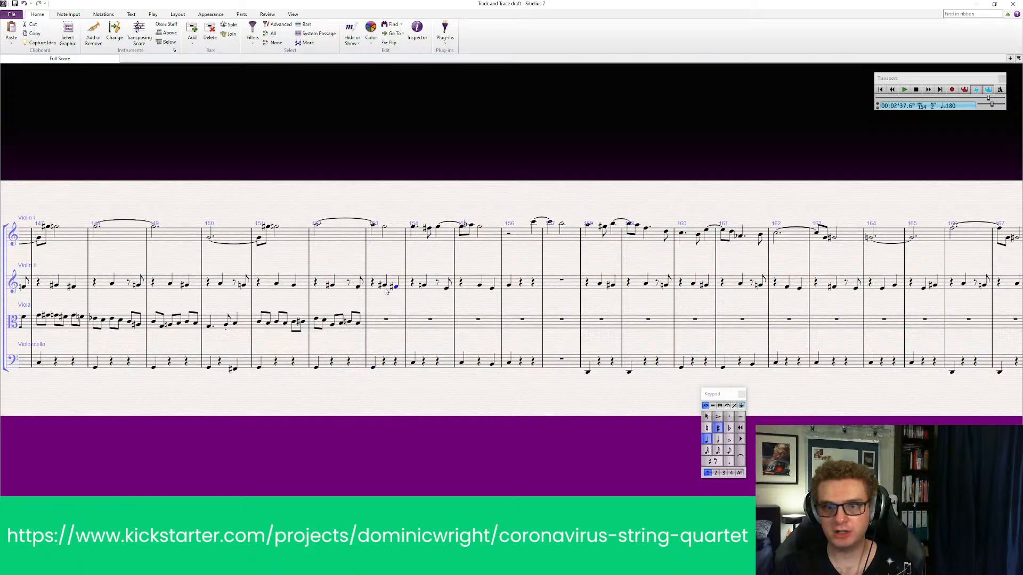
left_click(385, 229)
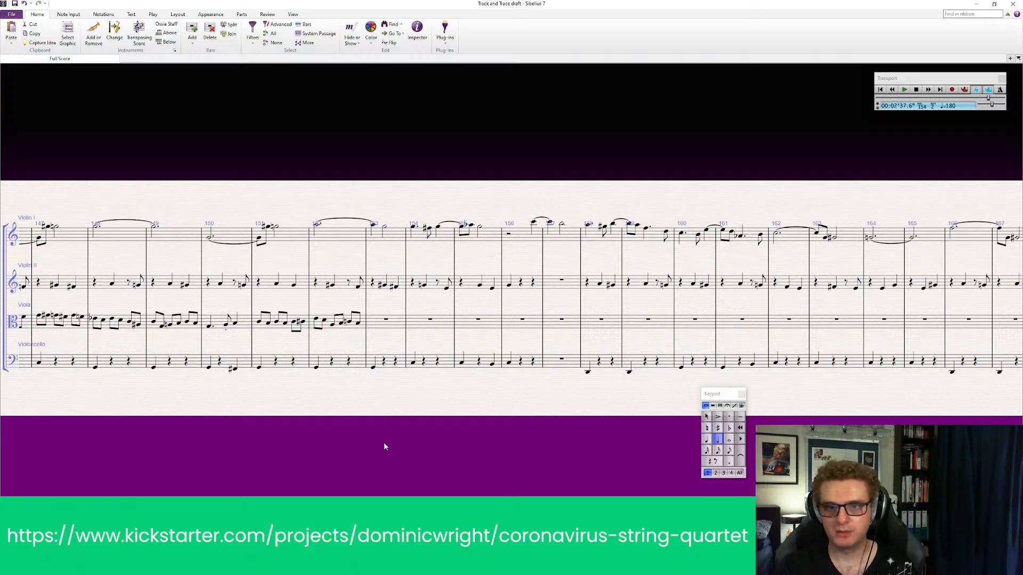
left_click(384, 444)
Enter the first two viola eighth notes of bar 153 and make the second one flat
left_click(730, 452)
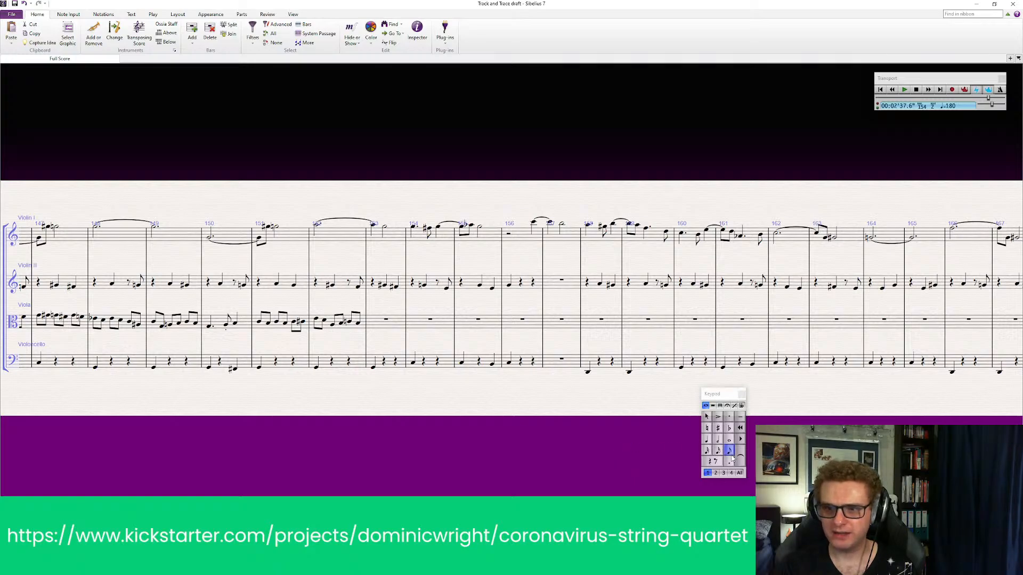
left_click(371, 325)
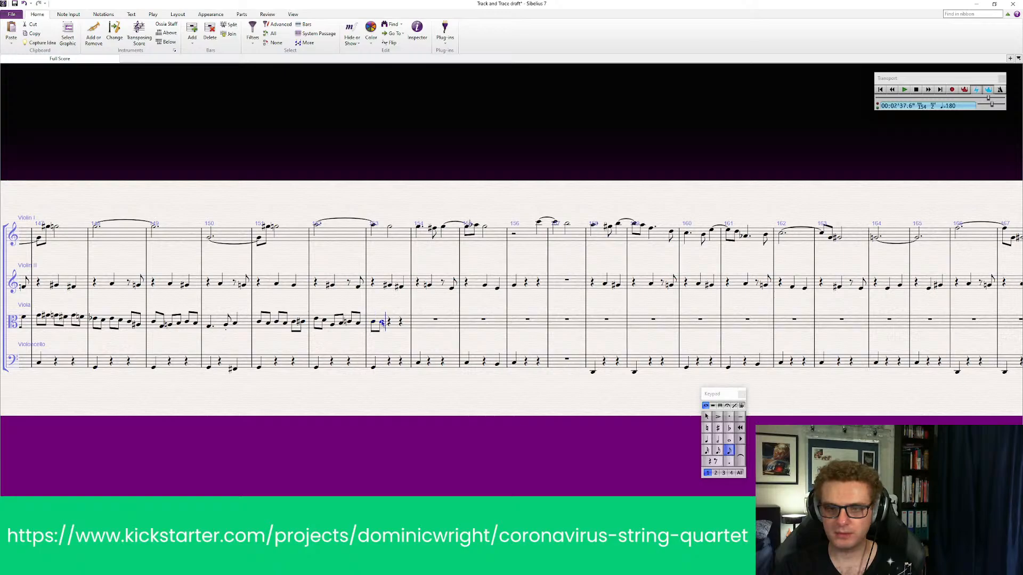
left_click(381, 321)
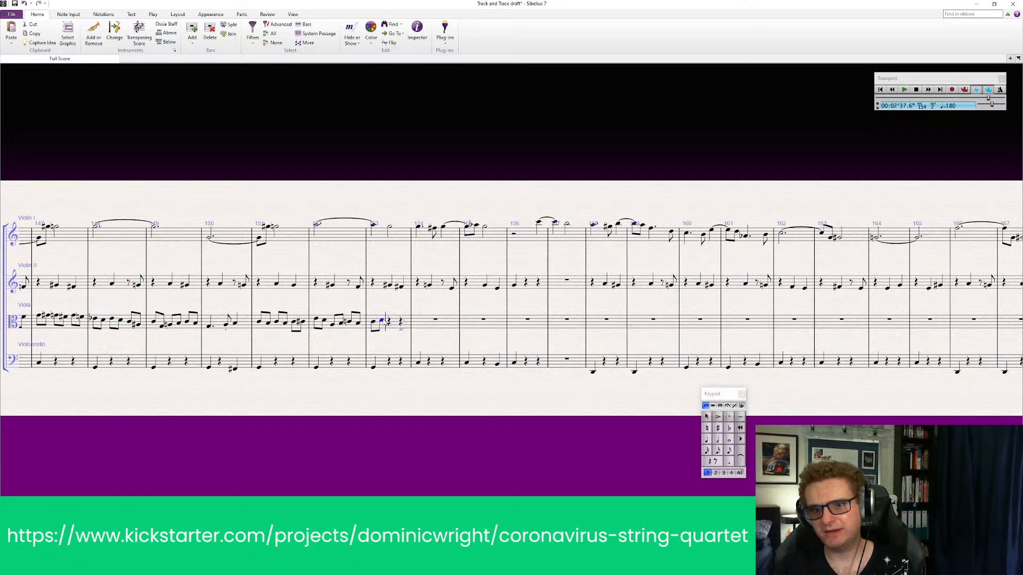
left_click(722, 427)
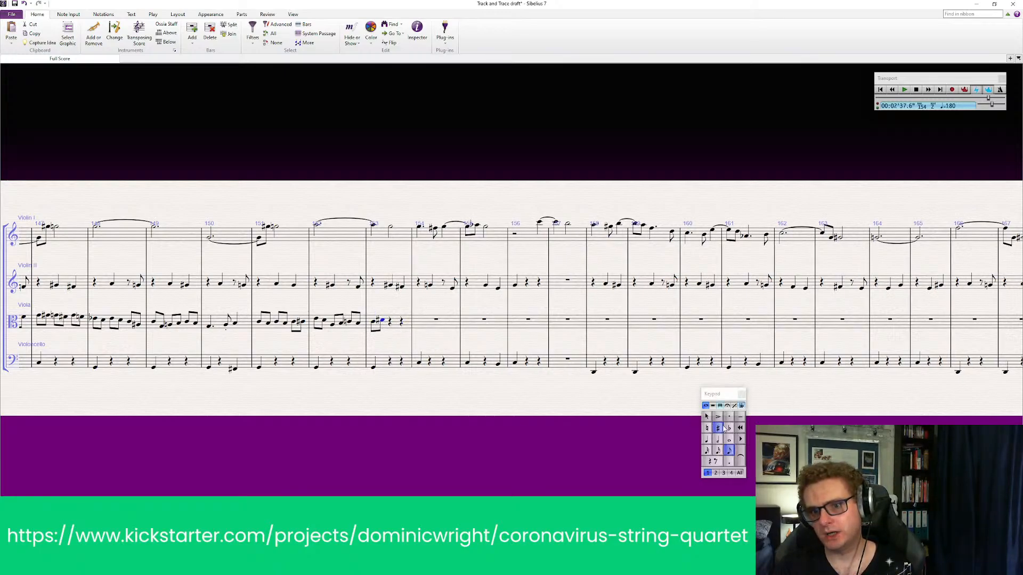
left_click(729, 428)
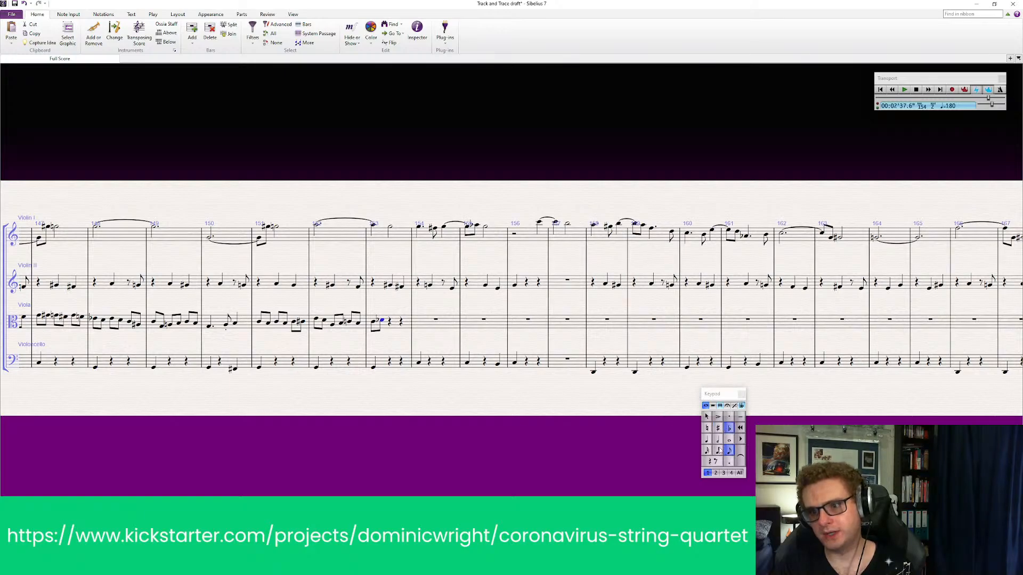
key("Escape")
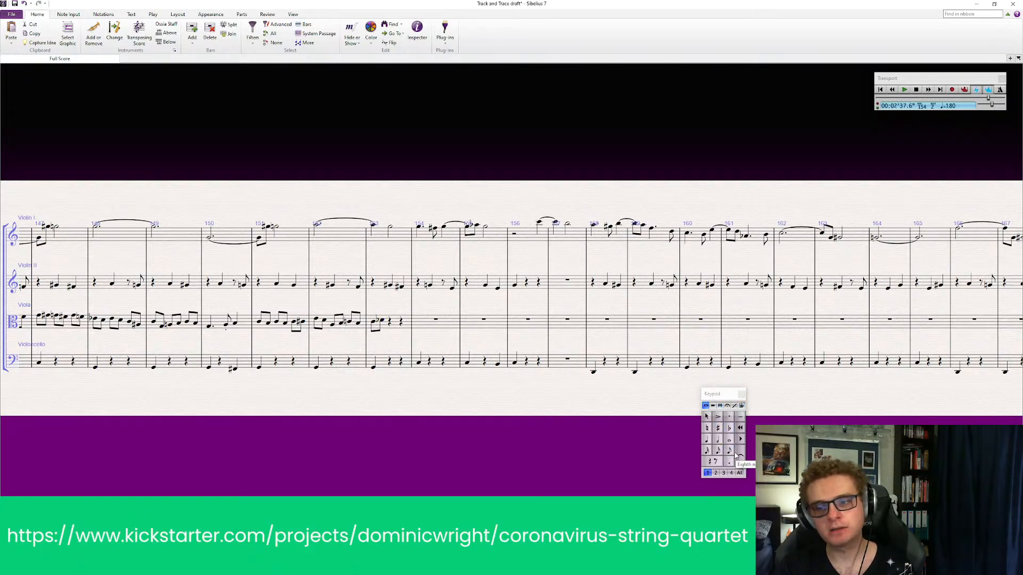
Add the third and fourth viola eighth notes on the second beat of bar 153
left_click(729, 451)
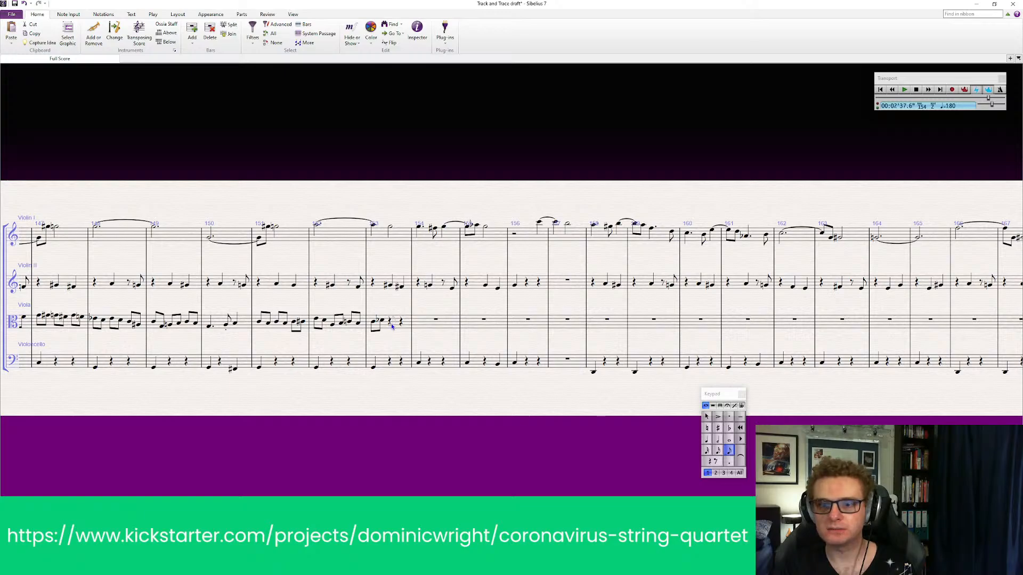
left_click(392, 323)
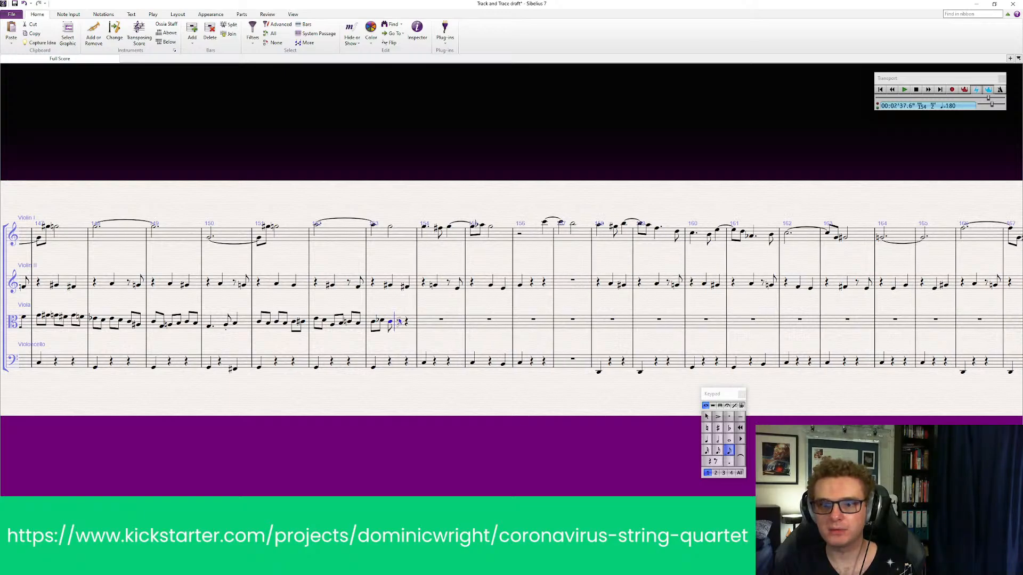
left_click(403, 321)
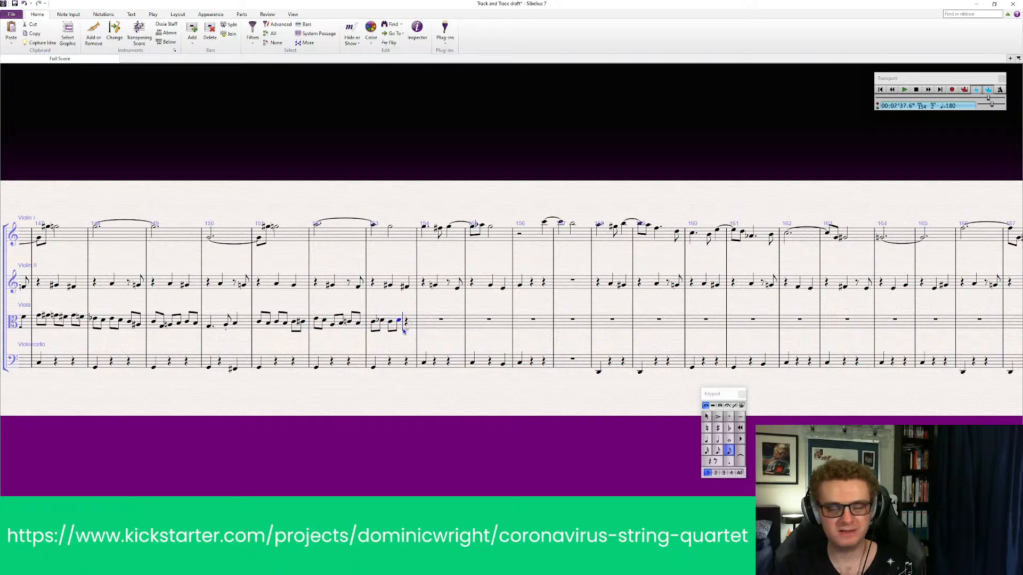
key("Escape")
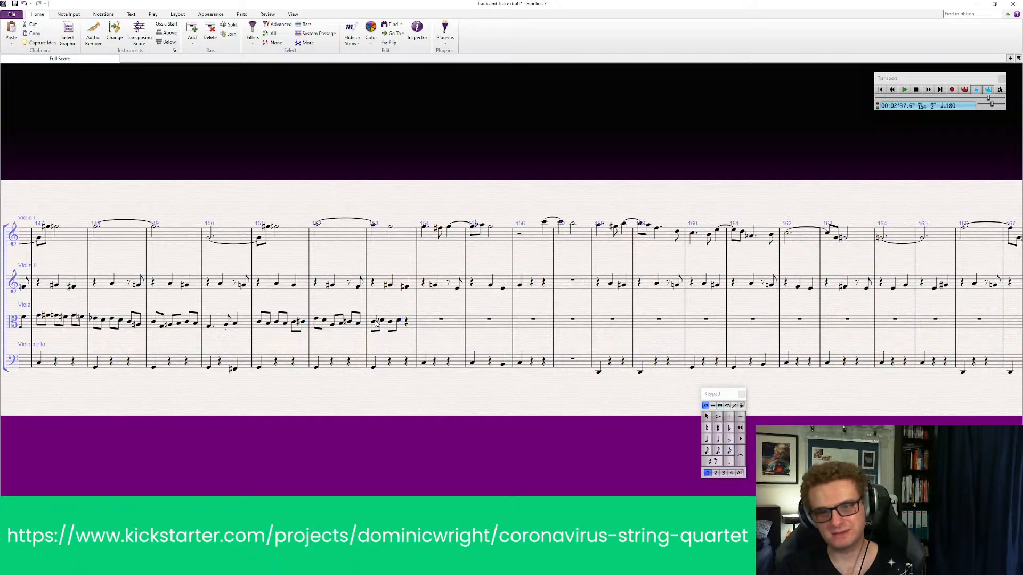
Play back Violin II, viola and cello together around bar 153
left_click(383, 288)
left_click(388, 366, "shift")
key("p")
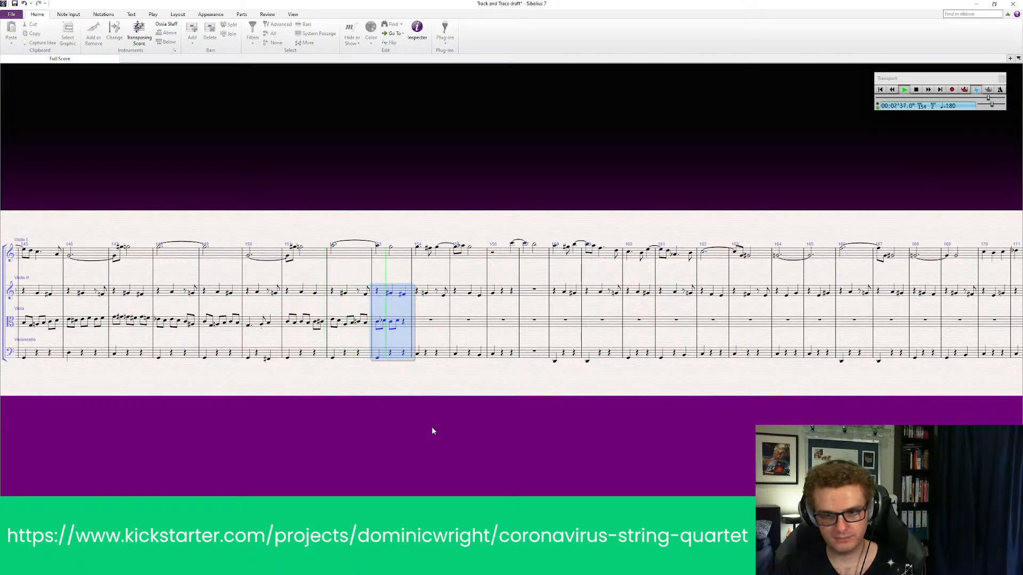
key("Escape")
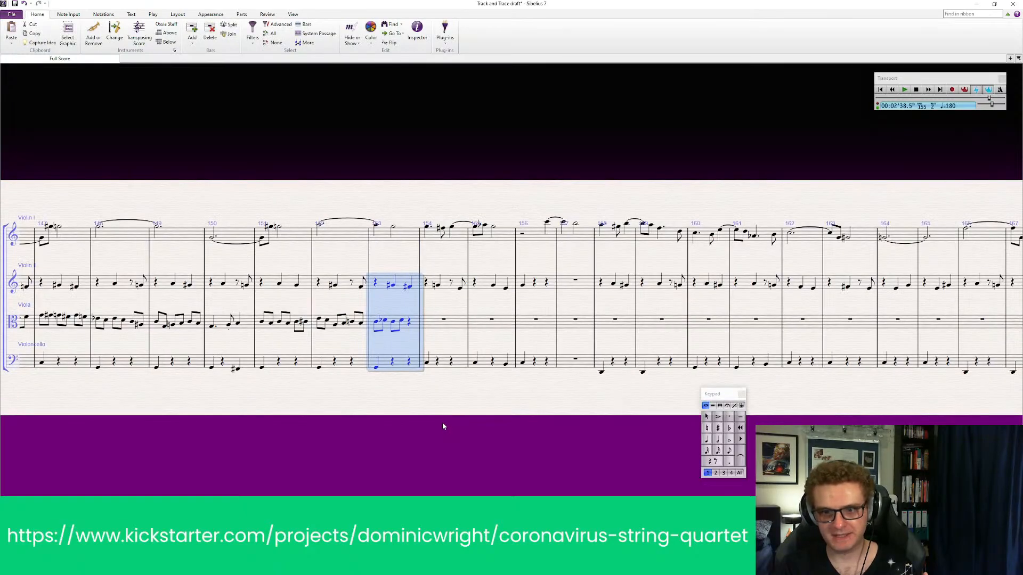
key("Escape")
Listen to the first four viola notes of bar 153 one by one
left_click(376, 322)
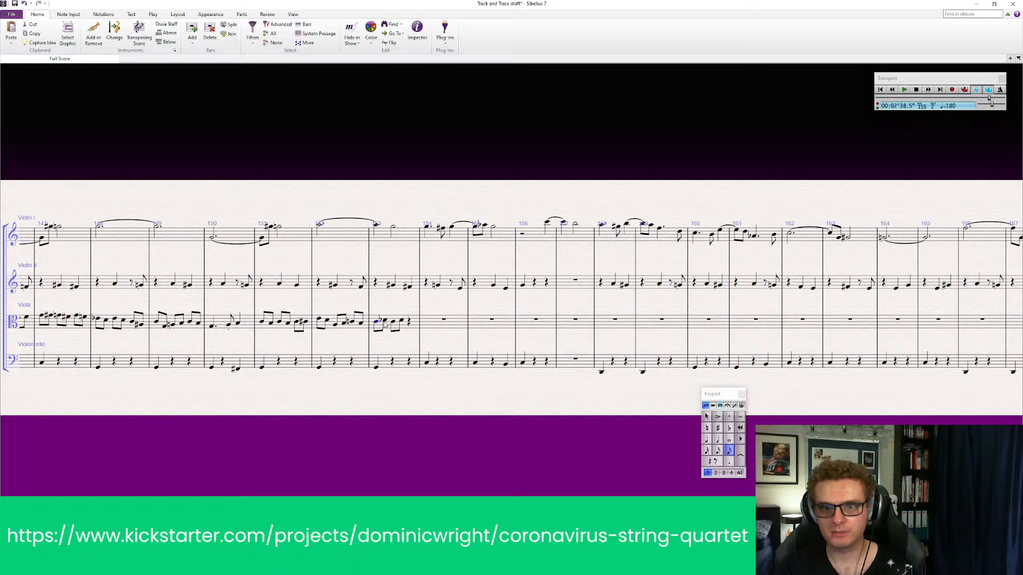
left_click(385, 320)
left_click(394, 321)
left_click(401, 321)
key("Escape")
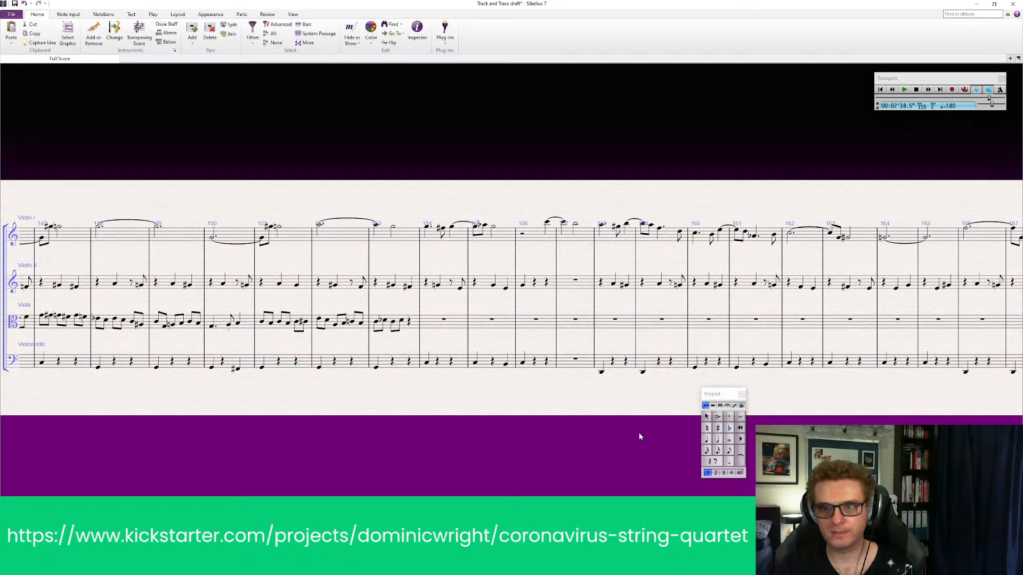
Enter the last two viola eighth notes of bar 153 and make the first of them flat
left_click(729, 453)
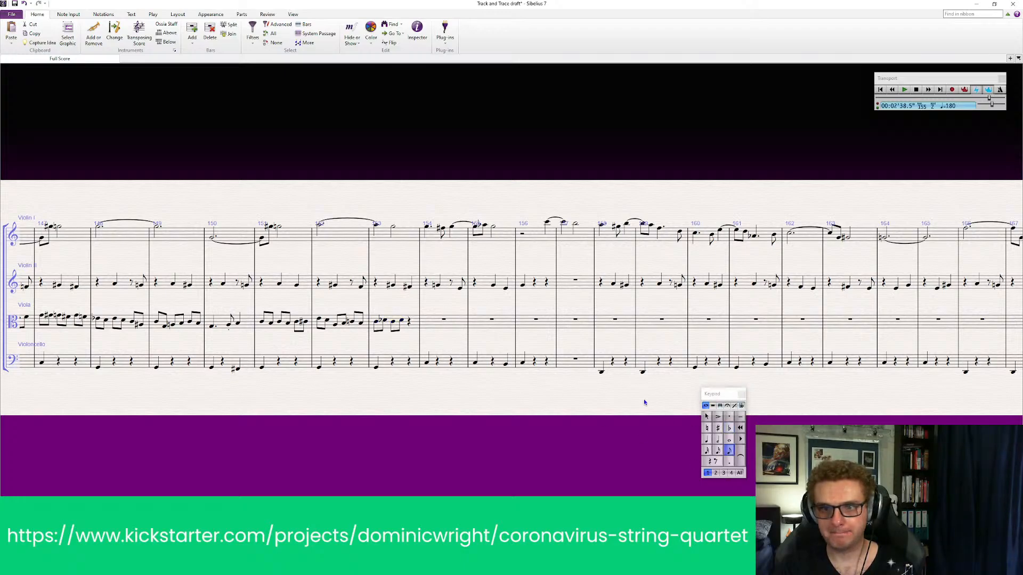
left_click(412, 323)
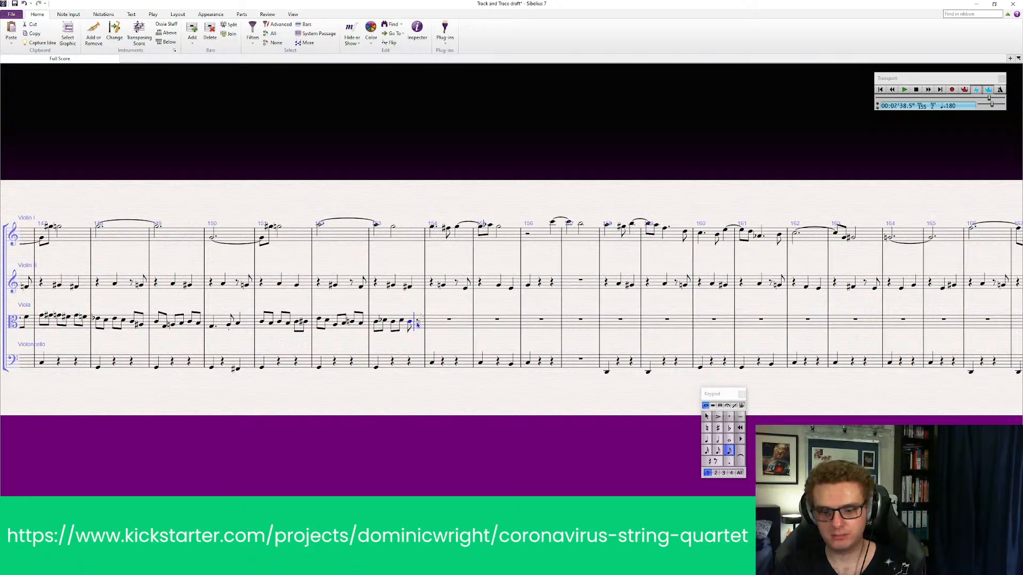
left_click(418, 320)
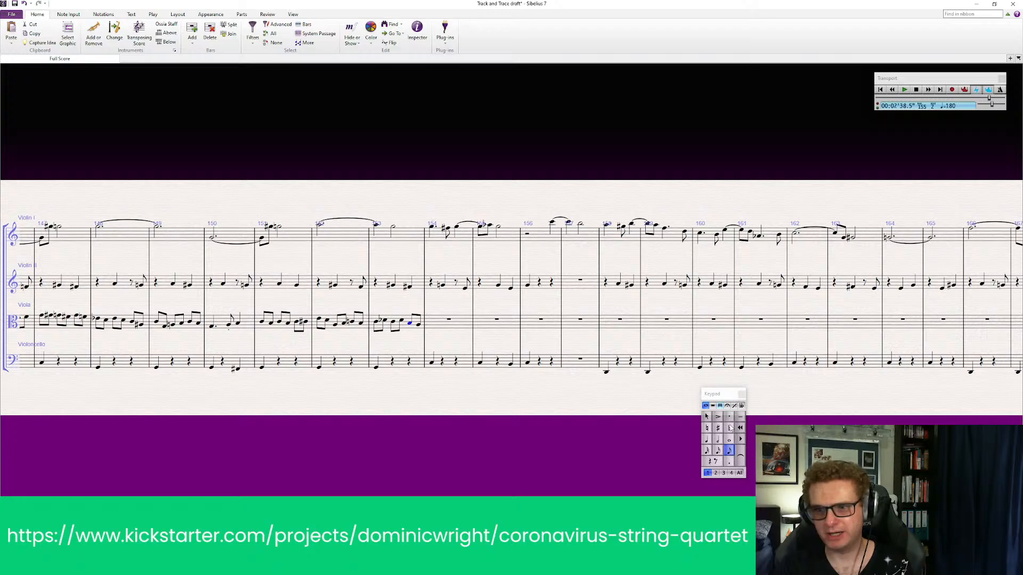
left_click(730, 427)
left_click(420, 325)
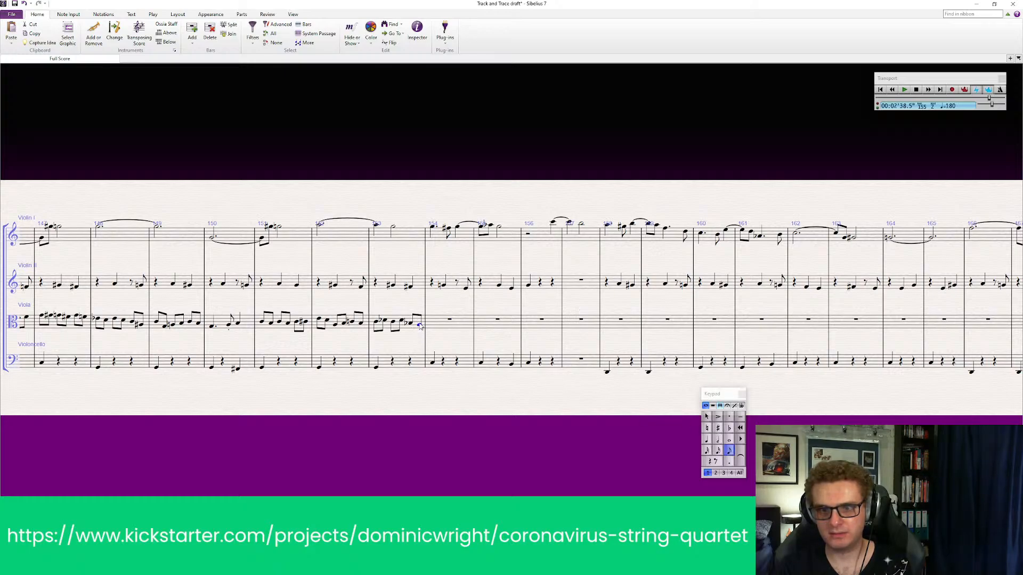
key("Escape")
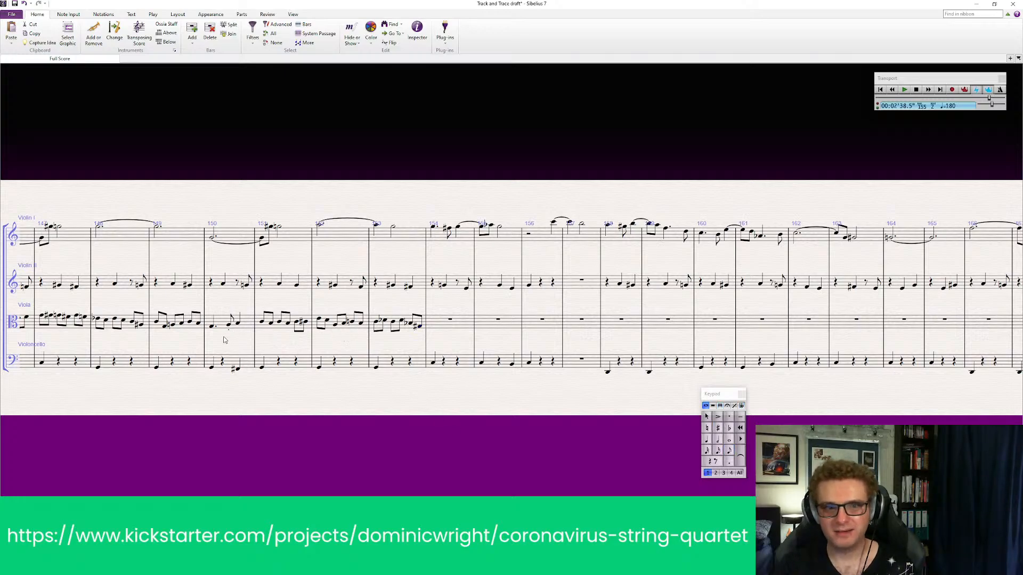
Look back over the viola line before bar 154 and examine the Violin 1 melodies in the Covid Ideas score up to bar 30
left_click_drag(248, 344, 470, 349)
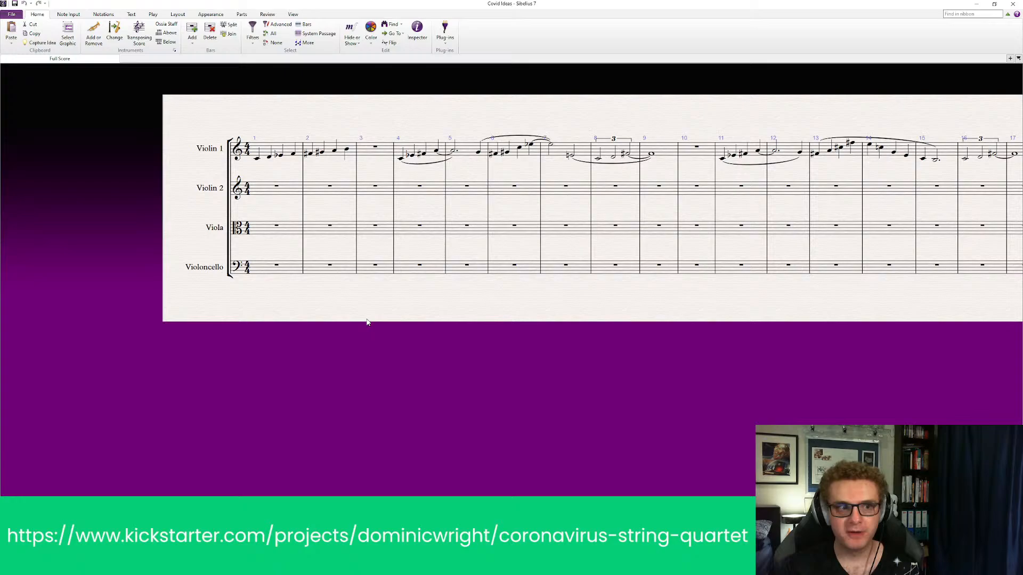
mouse_move(368, 320)
left_mouse_down()
mouse_move(370, 345)
mouse_move(370, 333)
left_mouse_up()
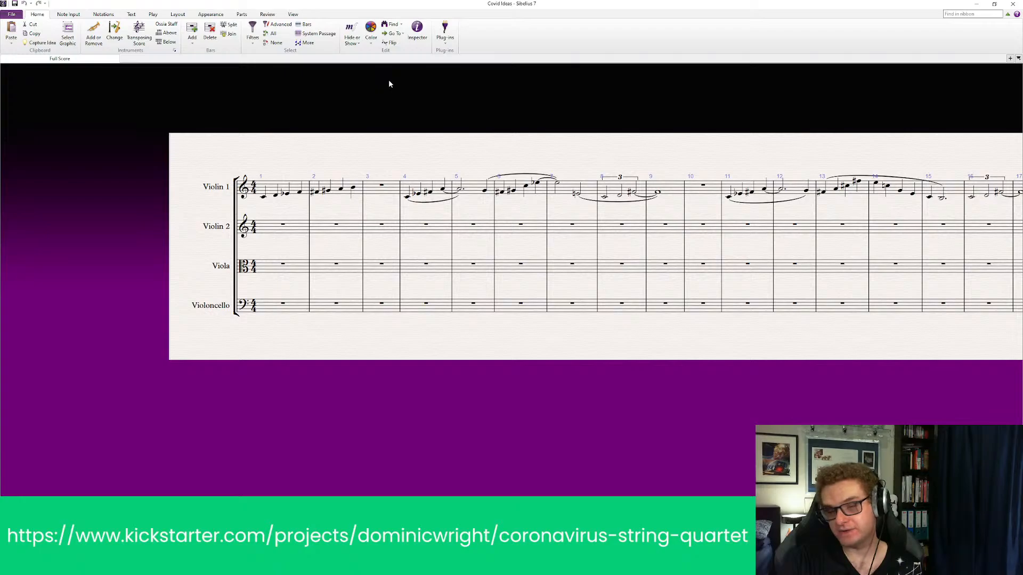
left_click_drag(495, 129, 484, 127)
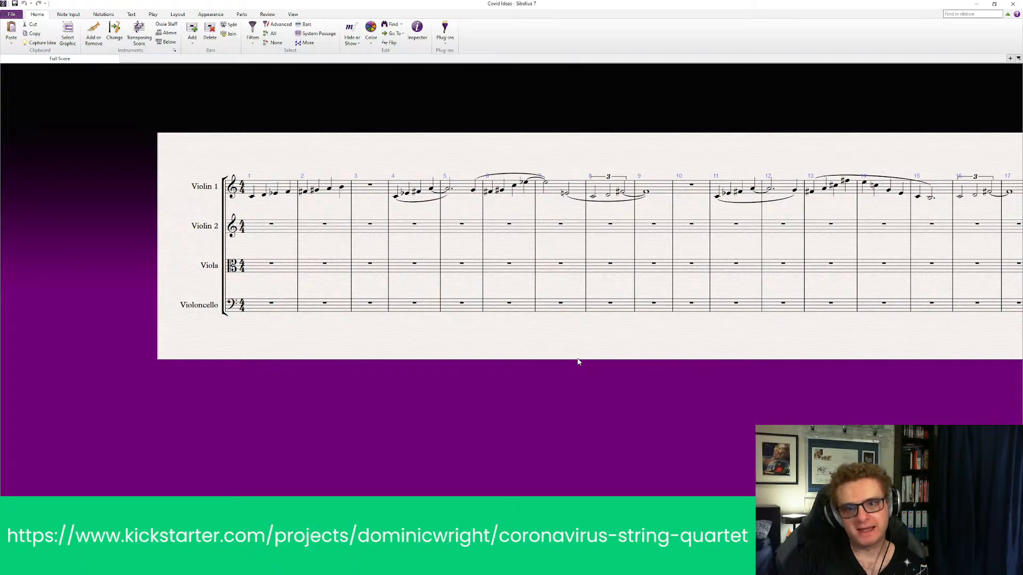
left_click_drag(578, 362, 424, 371)
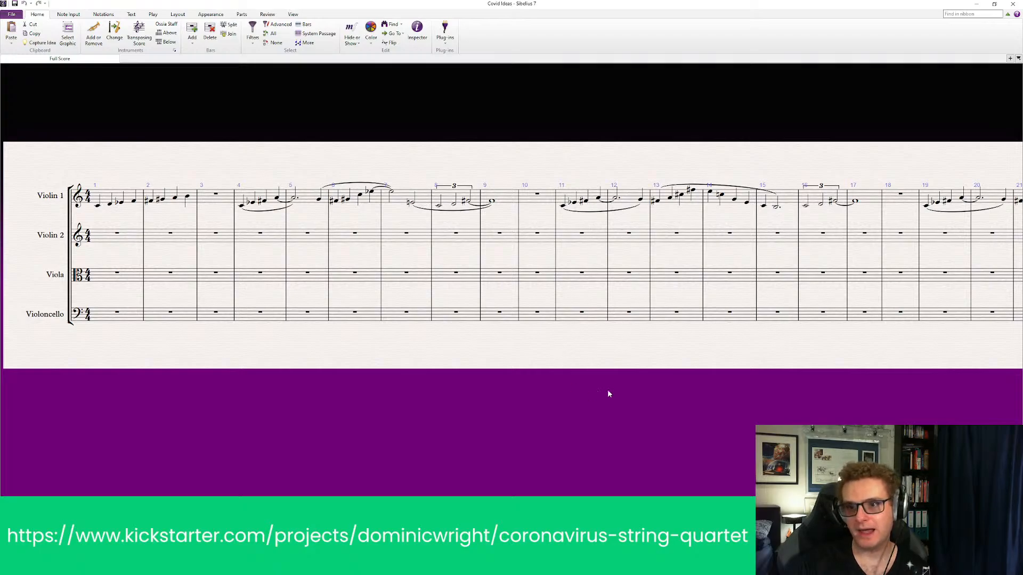
left_click_drag(609, 395, 545, 357)
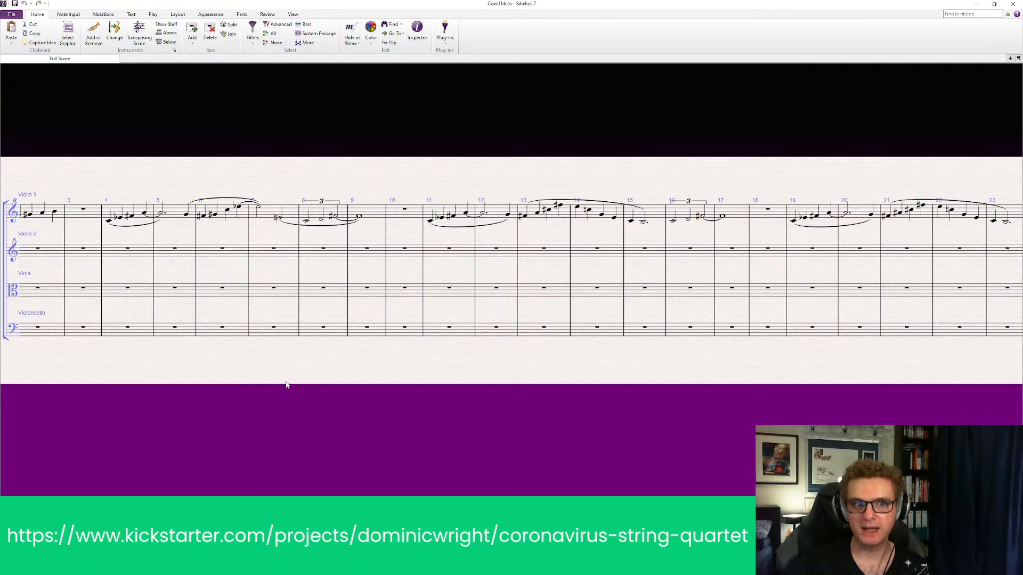
left_click_drag(497, 403, 453, 402)
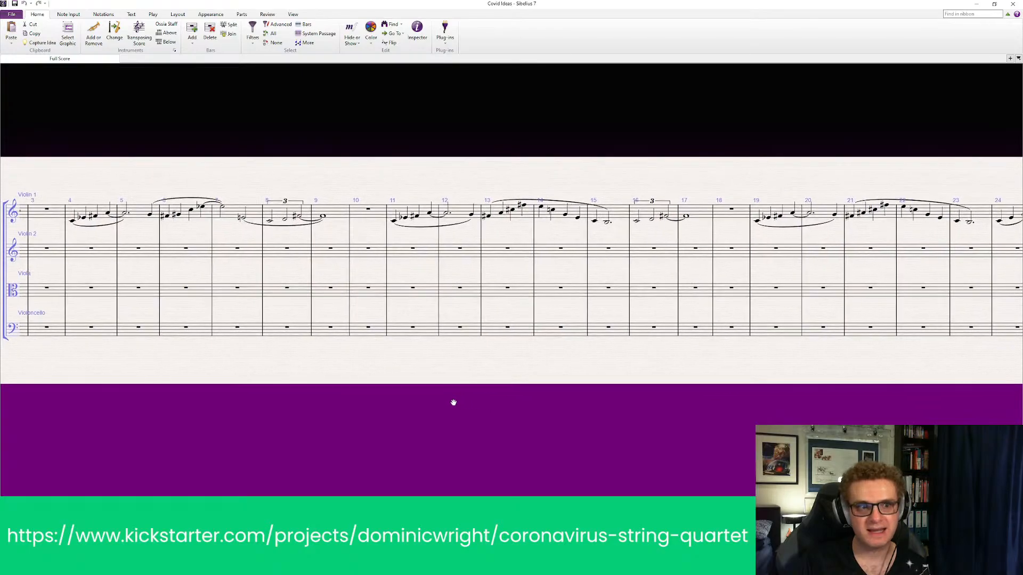
left_click_drag(607, 422, 406, 407)
left_click_drag(641, 410, 605, 420)
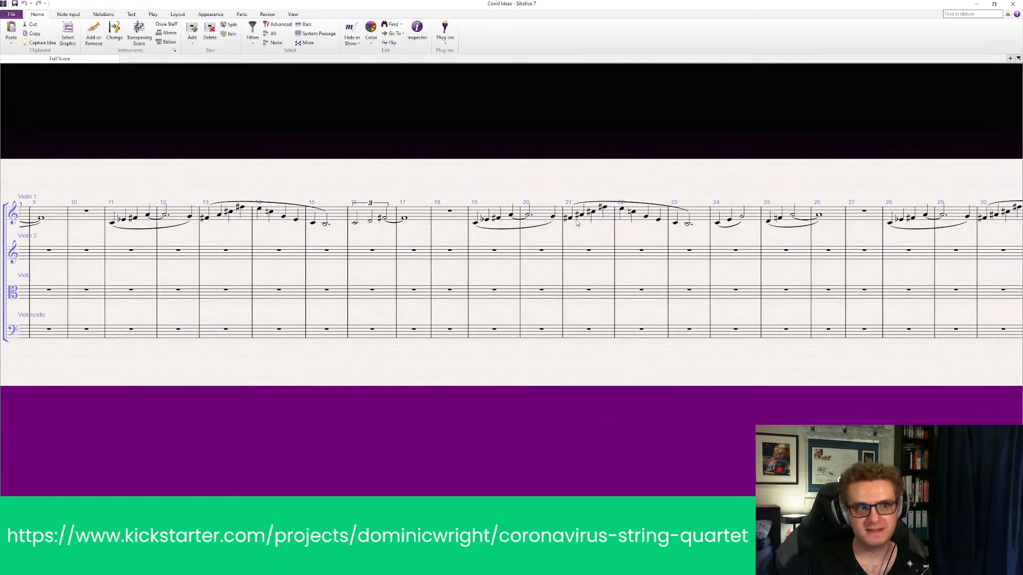
Look over the Violin 1 melodies in Covid Ideas, return to Track and Trace and play back Violin II, viola and cello from bar 142
left_click_drag(246, 362, 296, 362)
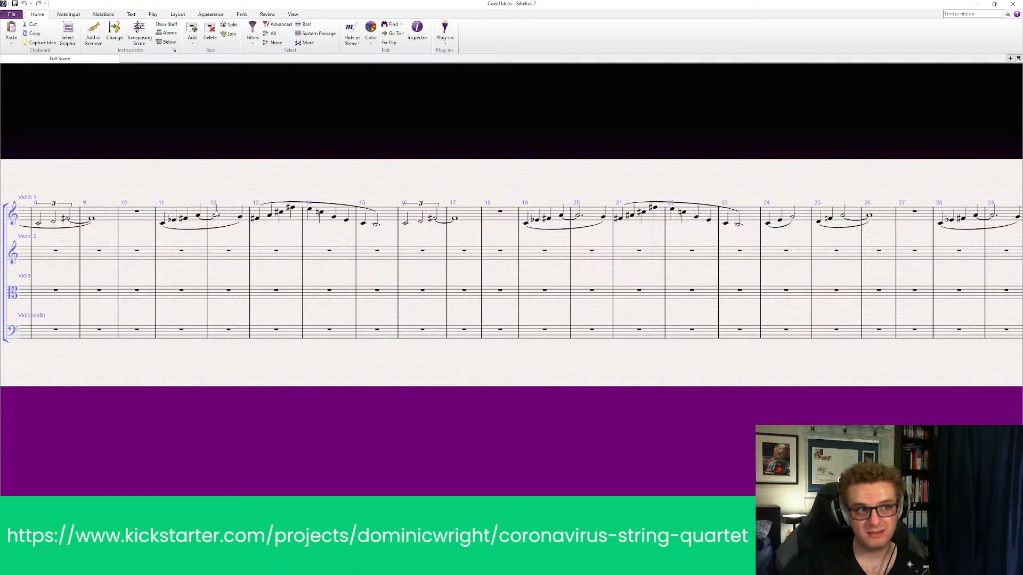
left_click_drag(269, 361, 53, 349)
left_click_drag(612, 355, 368, 355)
left_click_drag(754, 353, 653, 354)
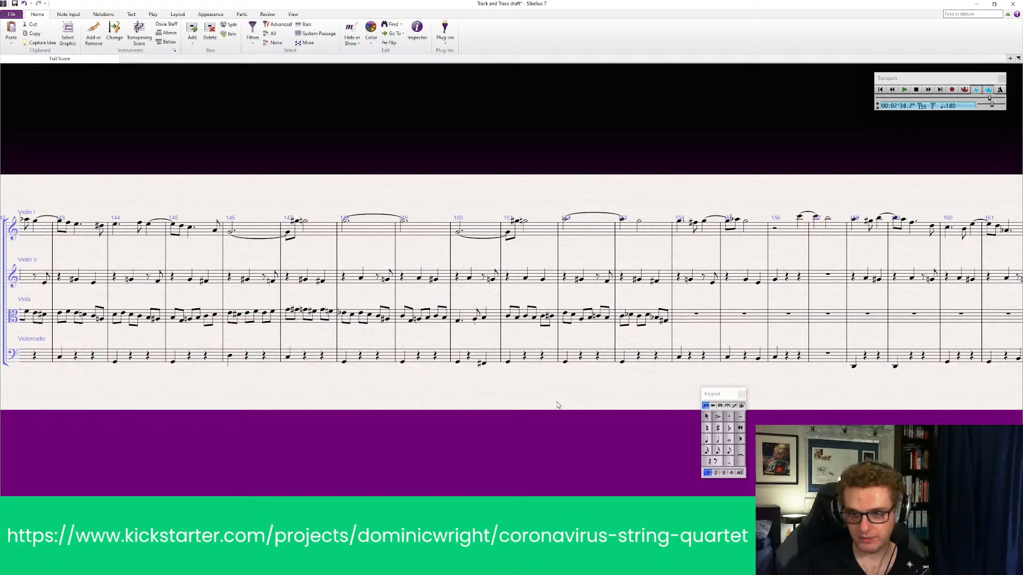
left_click_drag(560, 408, 658, 401)
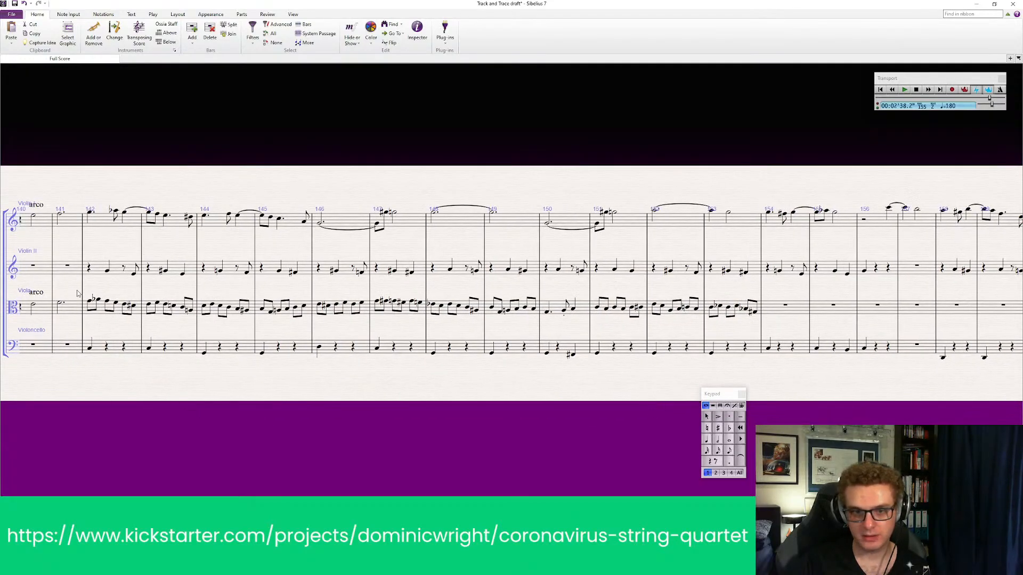
left_click(114, 256)
left_click(114, 353, "shift")
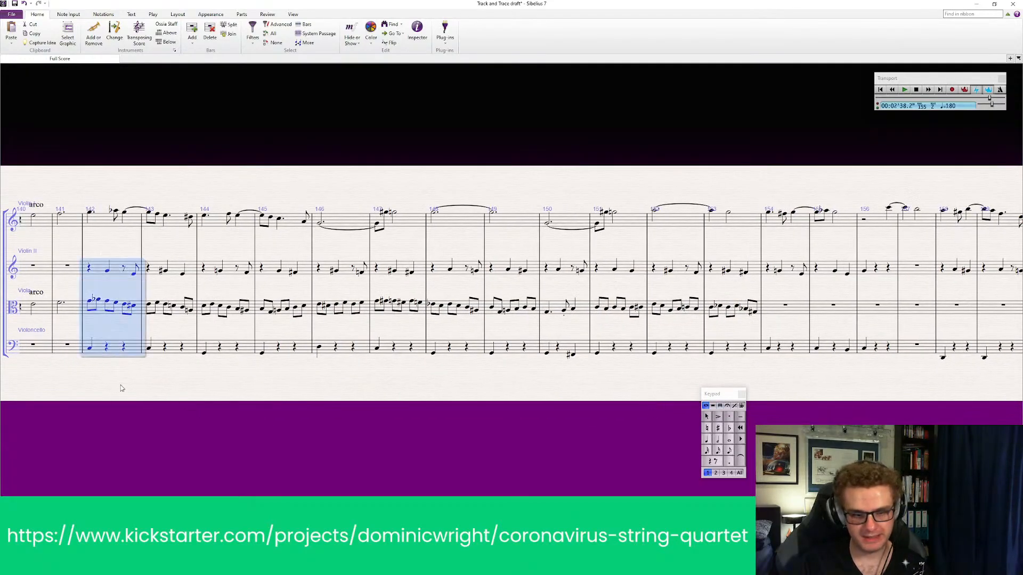
key("p")
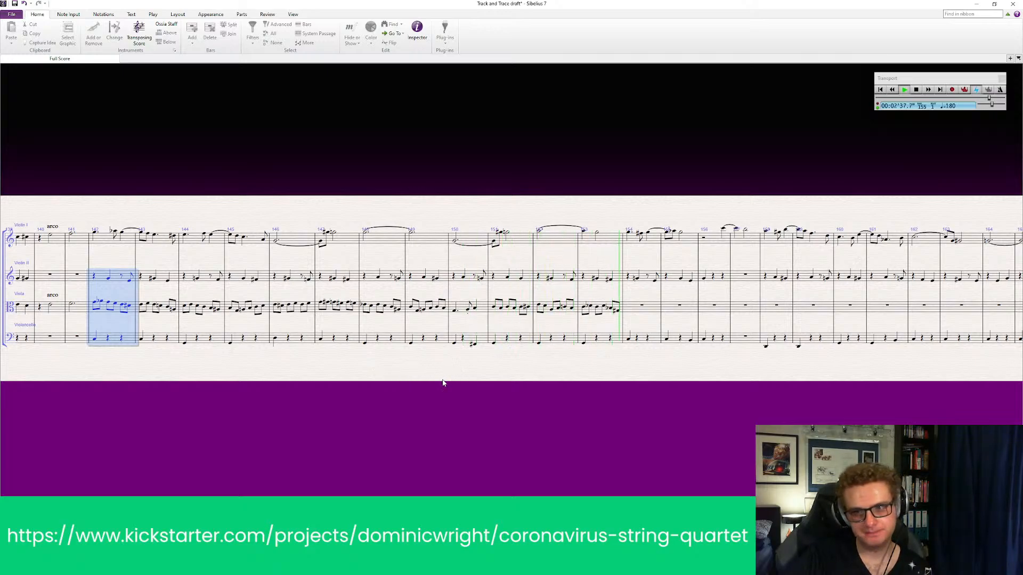
key("space")
Enter an eighth note at the start of viola bar 154 and make it sharp
left_click_drag(509, 418, 159, 423)
left_click(377, 318)
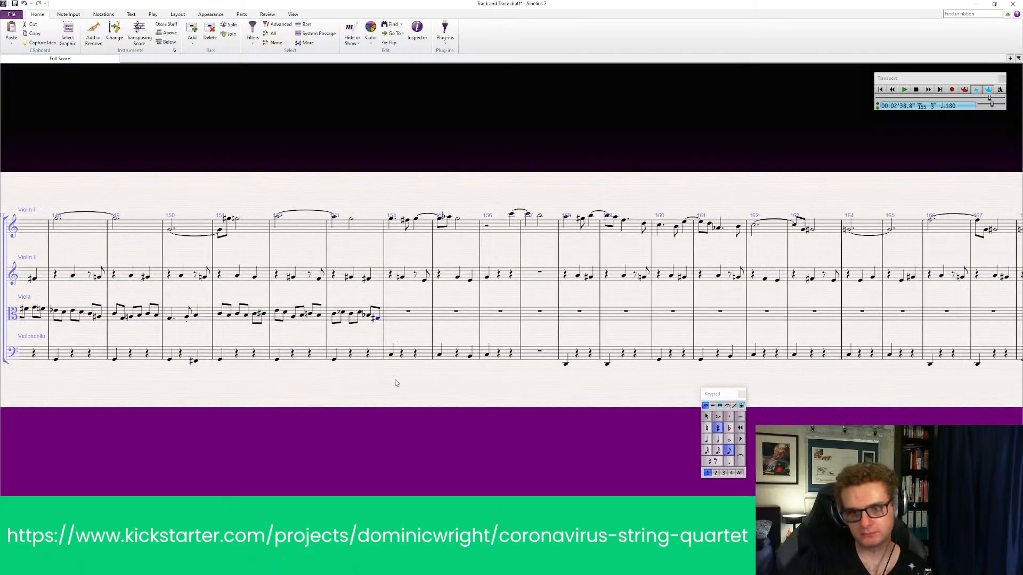
left_click(573, 421)
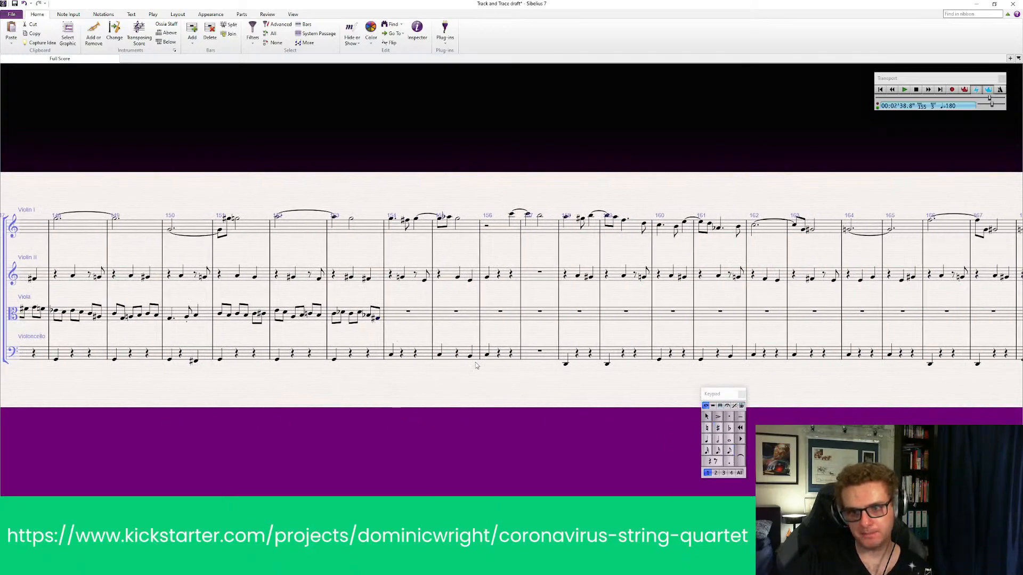
left_click(730, 451)
left_click(389, 322)
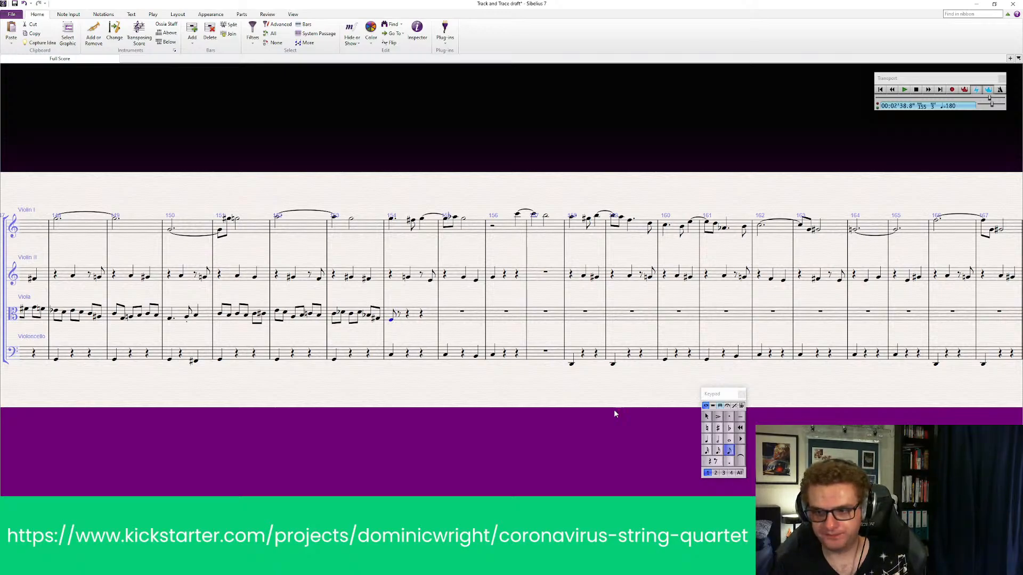
left_click(729, 427)
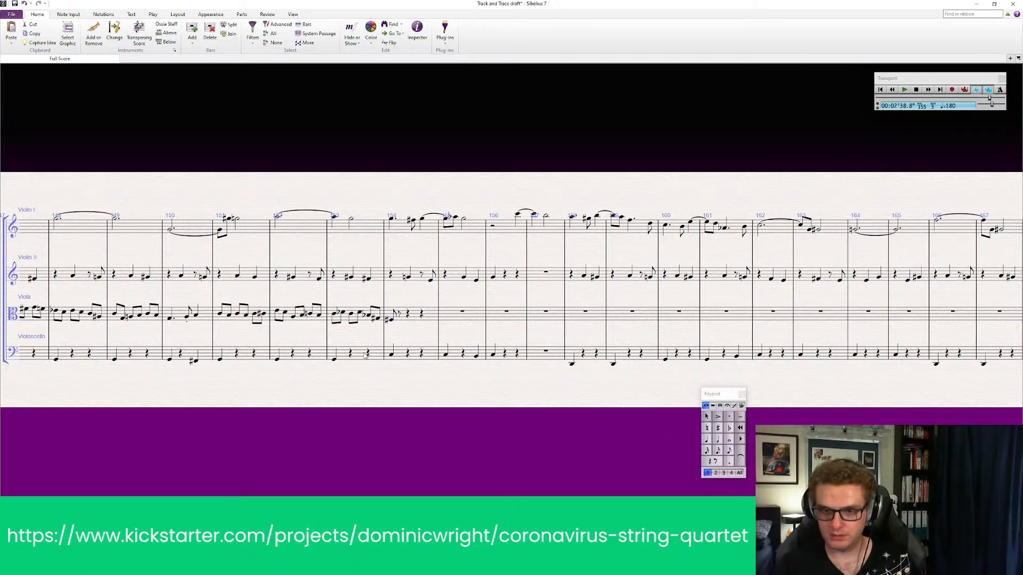
Listen to individual viola notes of bar 153 and the first note of bar 154
left_click(390, 322)
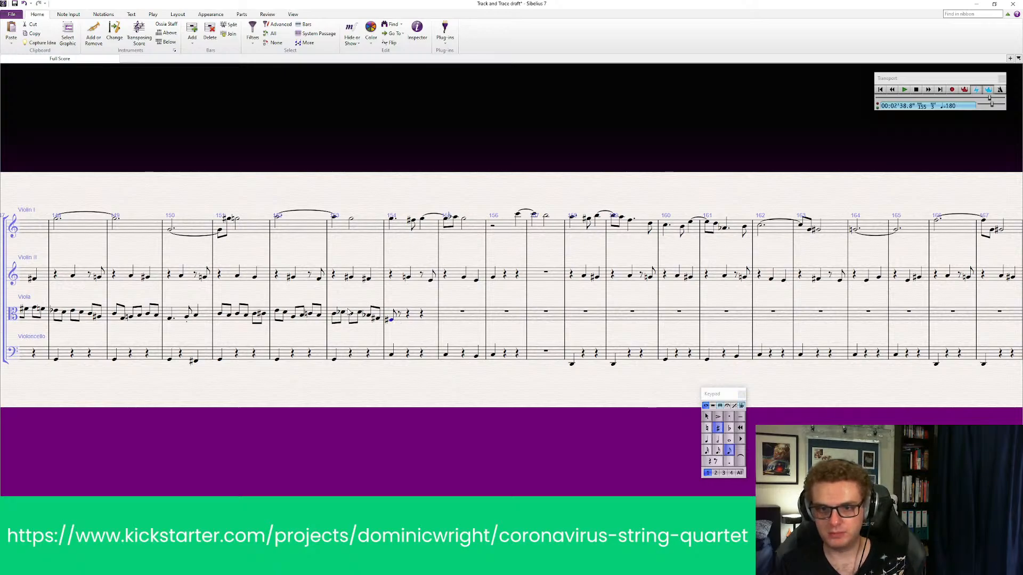
left_click(335, 316)
left_click(342, 314)
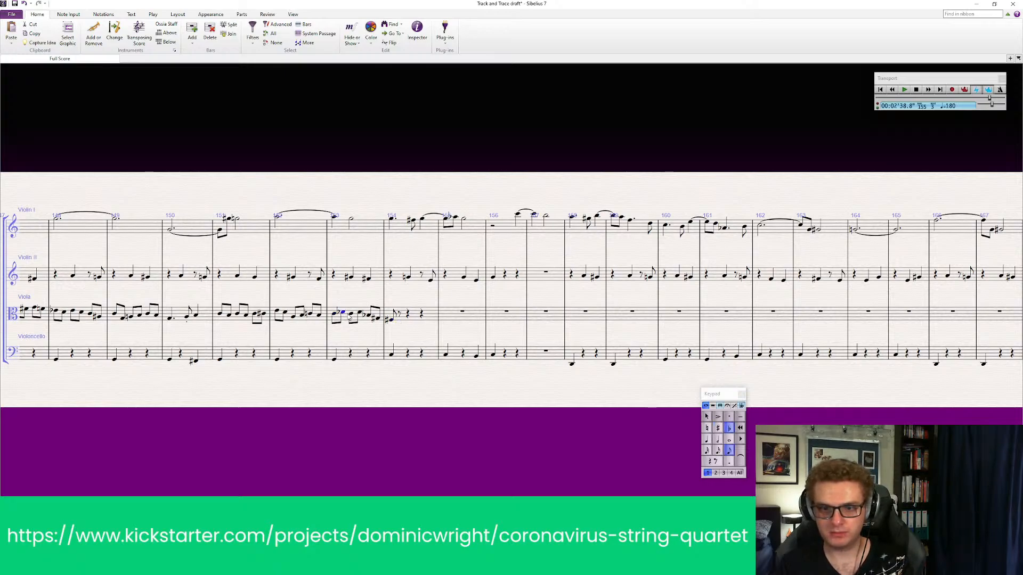
left_click(351, 315)
left_click(372, 316)
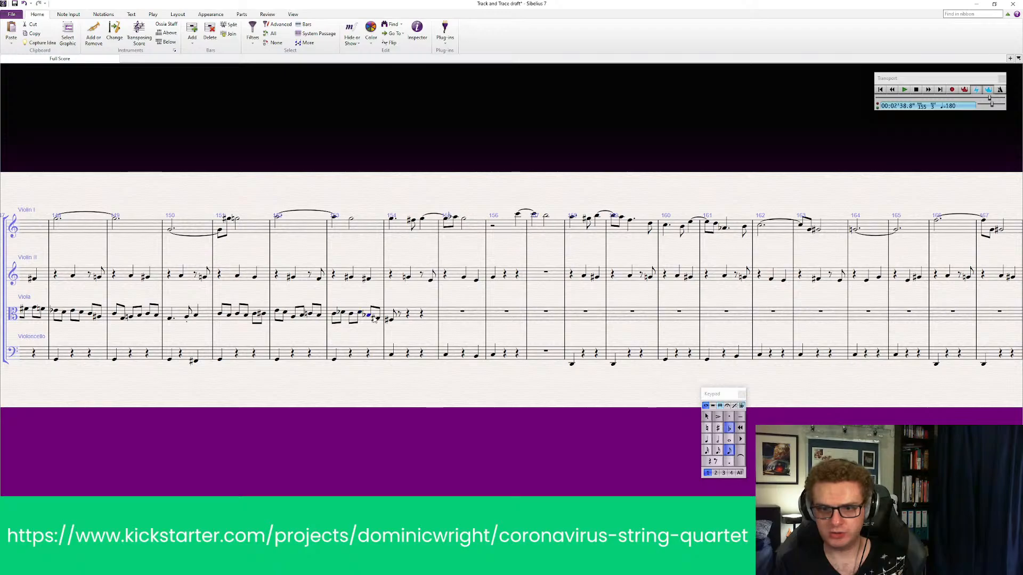
left_click(392, 319)
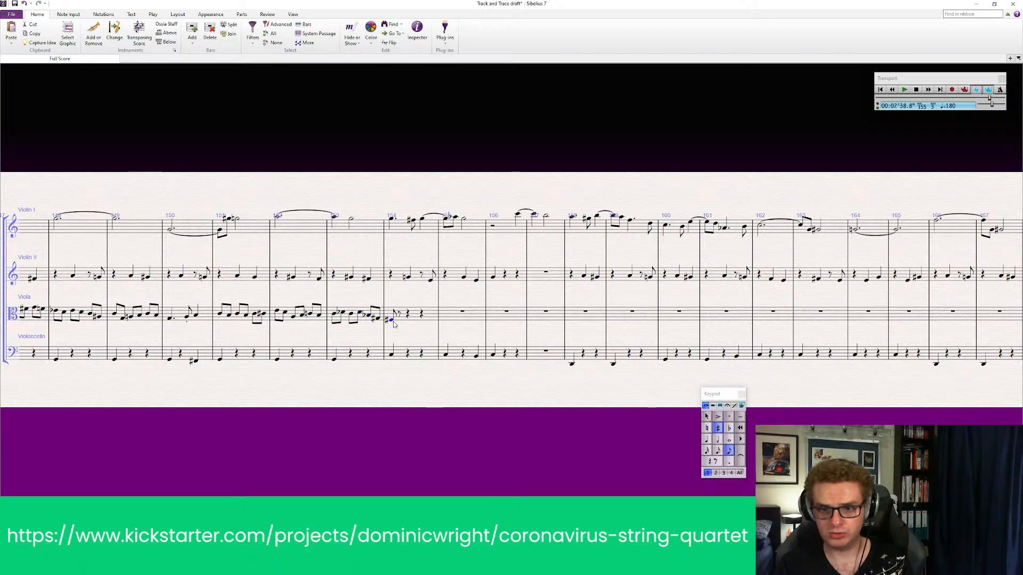
Remove the sharp from the first viola note of bar 154, lower it one step and make it flat
key("8")
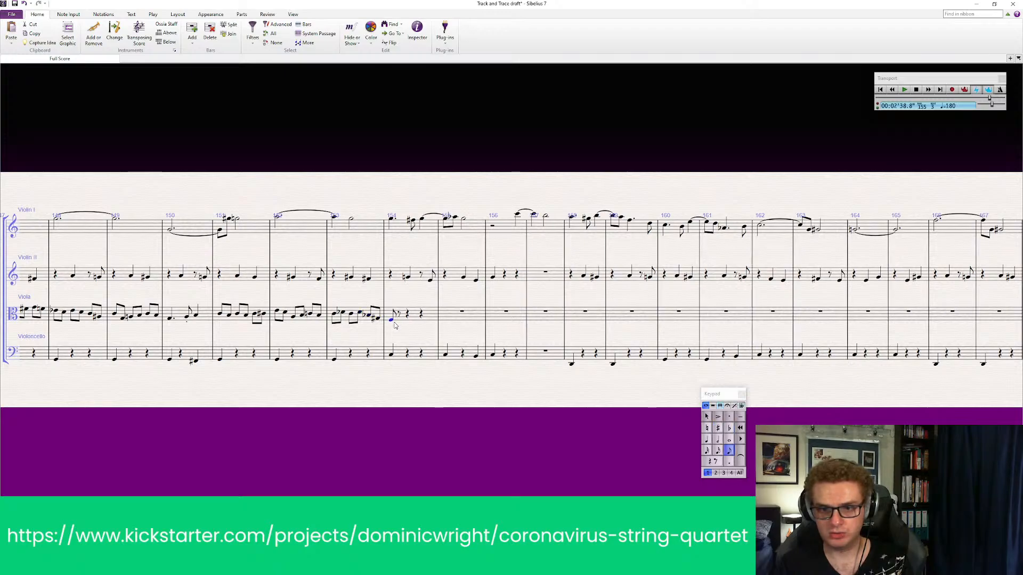
key("7")
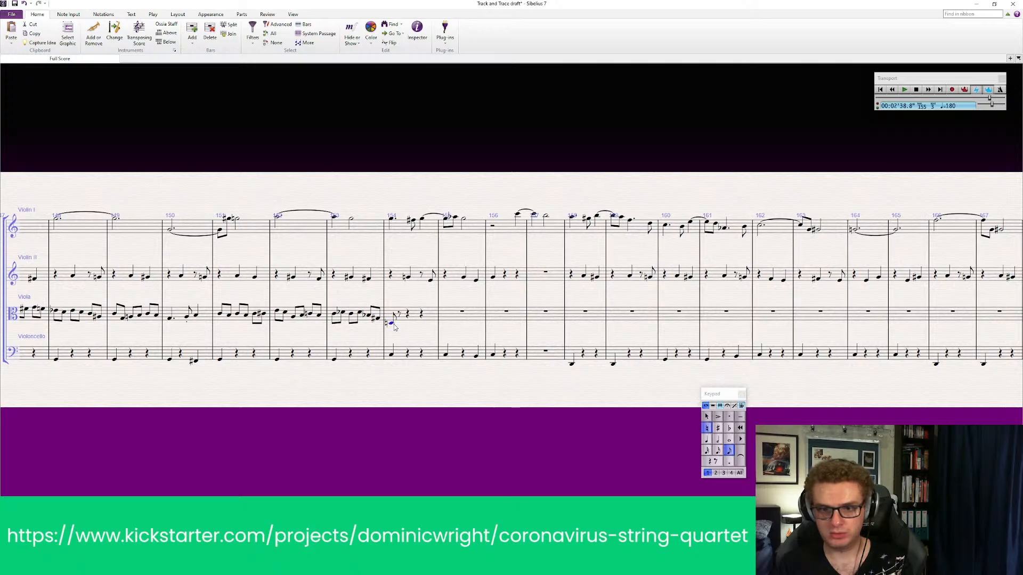
left_click(728, 430)
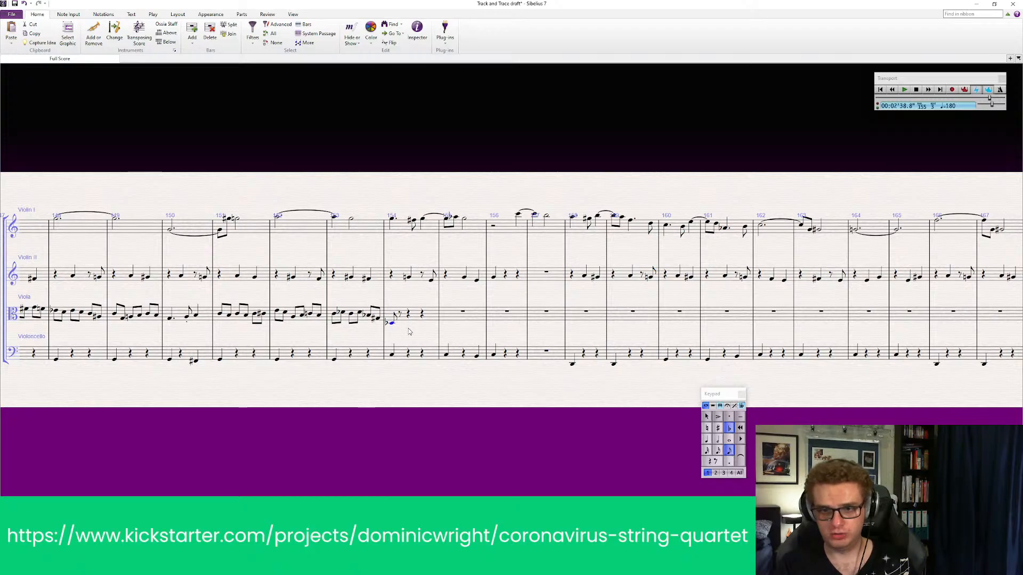
key("Escape")
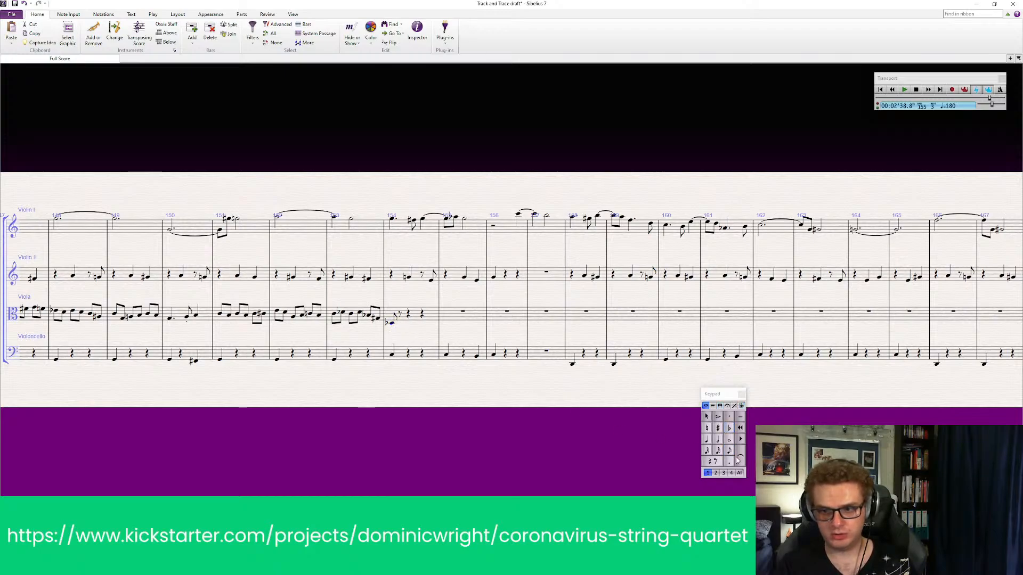
Lower the first viola note of bar 154 by another step and give it a sharp
left_click(729, 452)
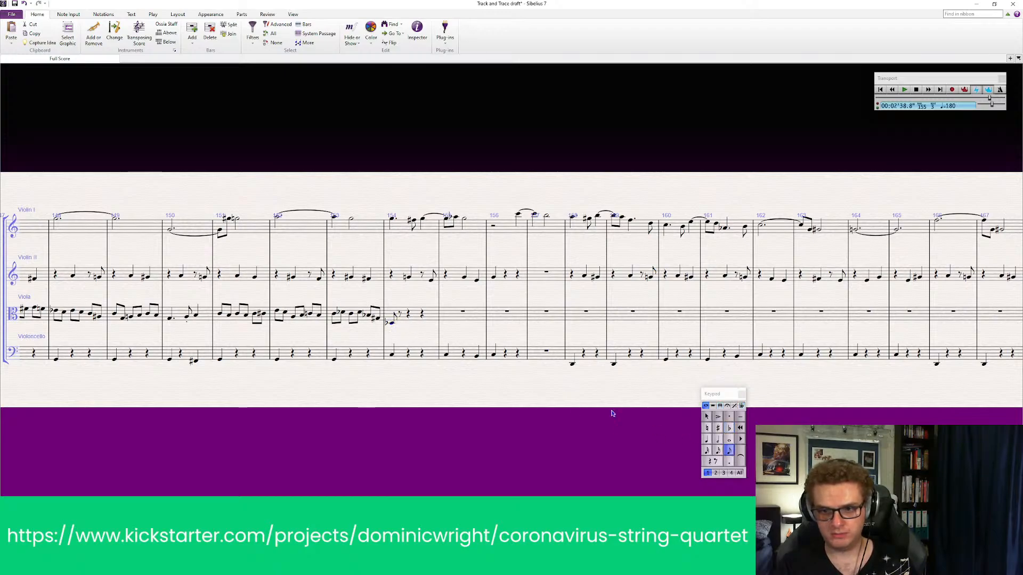
left_click(391, 323)
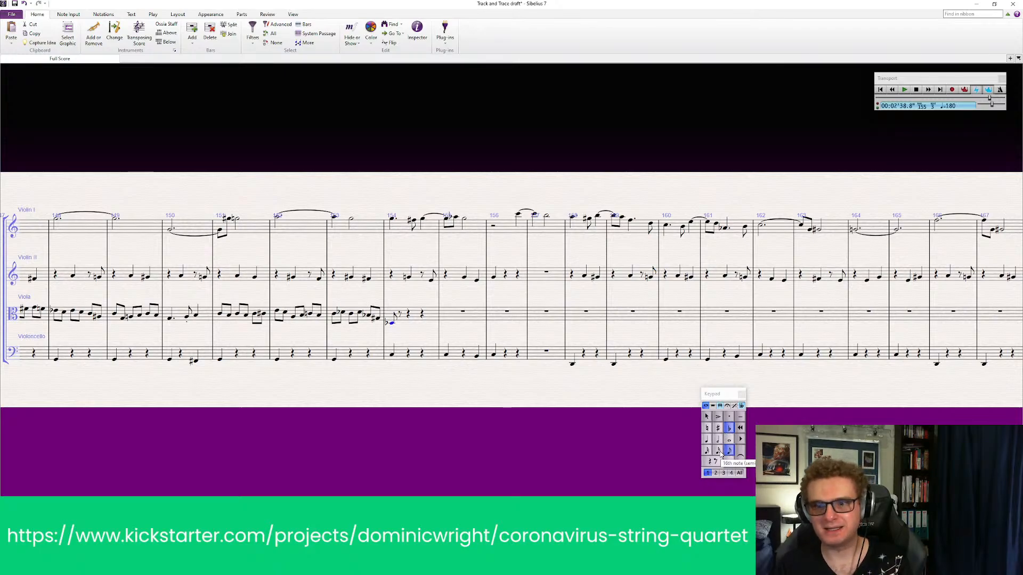
key("Down")
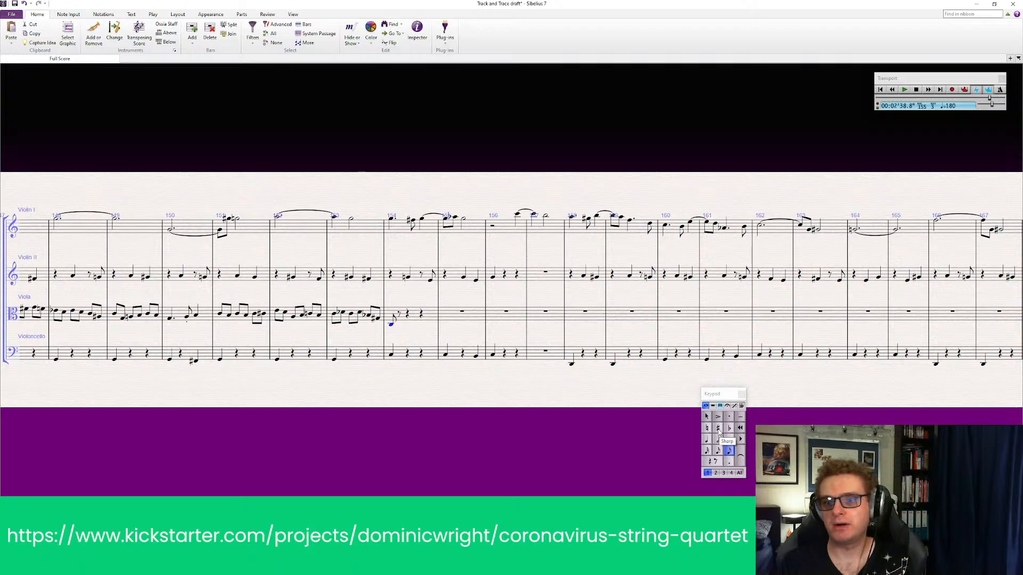
left_click(718, 429)
Fill the rest of viola bar 154 with five low eighth notes and finish note entry
left_click(730, 451)
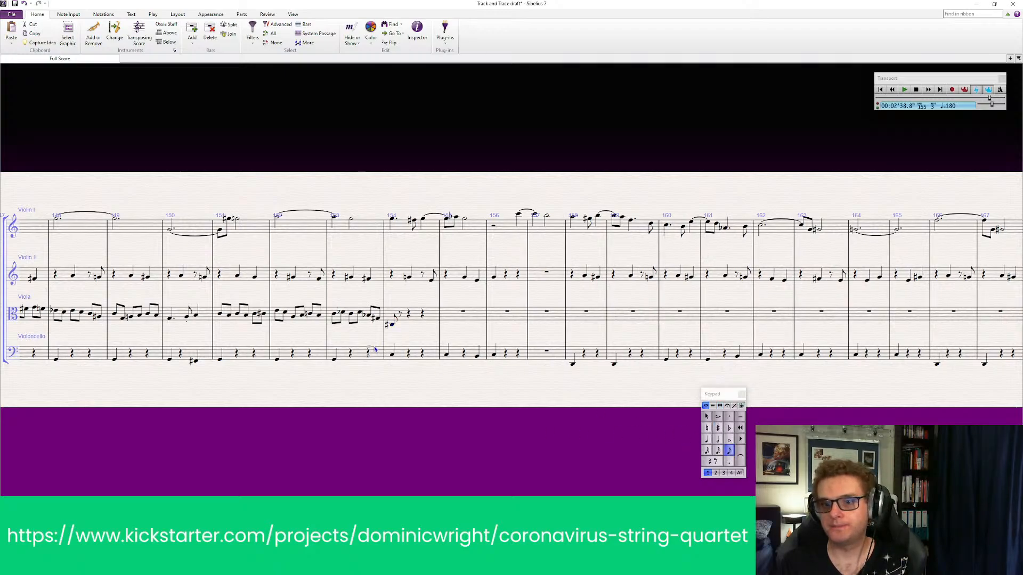
left_click(402, 324)
left_click(410, 327)
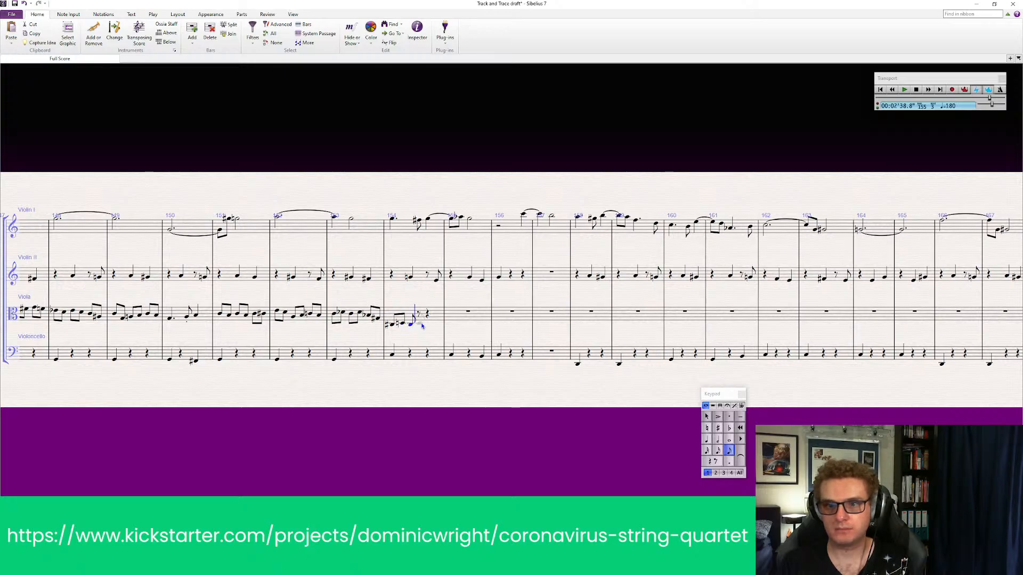
left_click(422, 326)
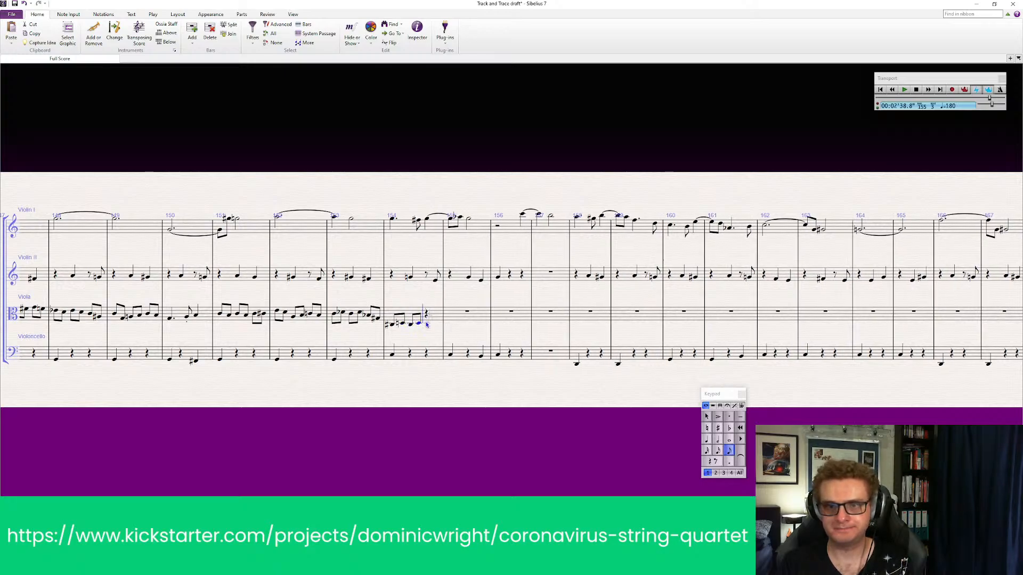
left_click(429, 320)
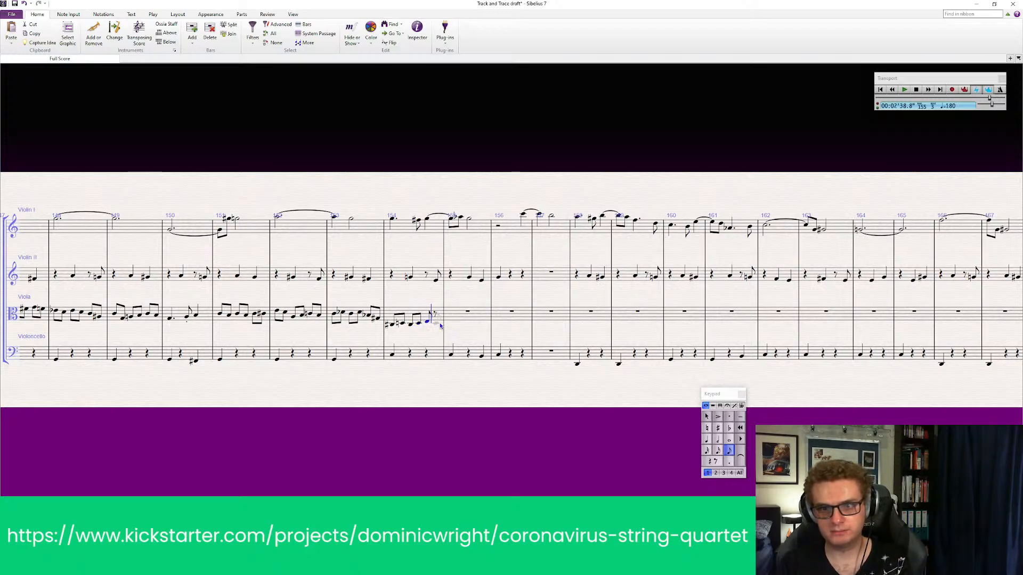
left_click(441, 325)
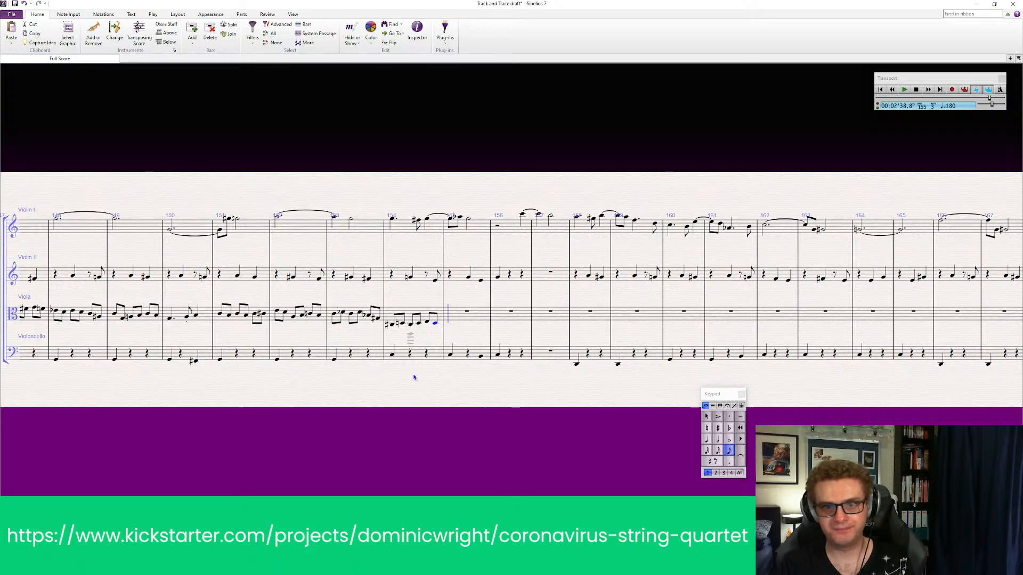
key("Escape")
Look back over the score from bar 142 to 154 and play back the cello from bar 150
left_click_drag(330, 404, 436, 408)
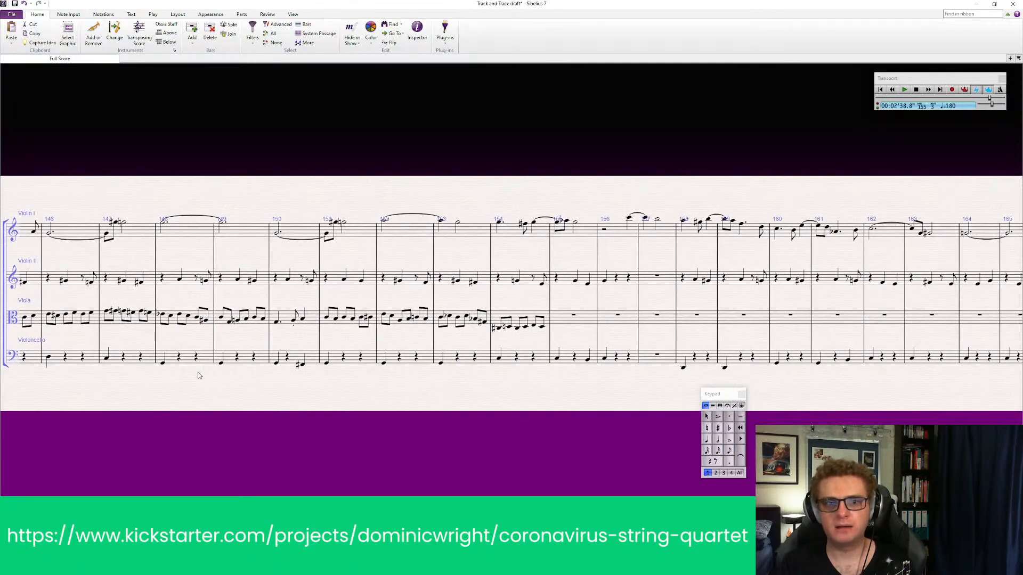
left_click_drag(133, 422, 302, 393)
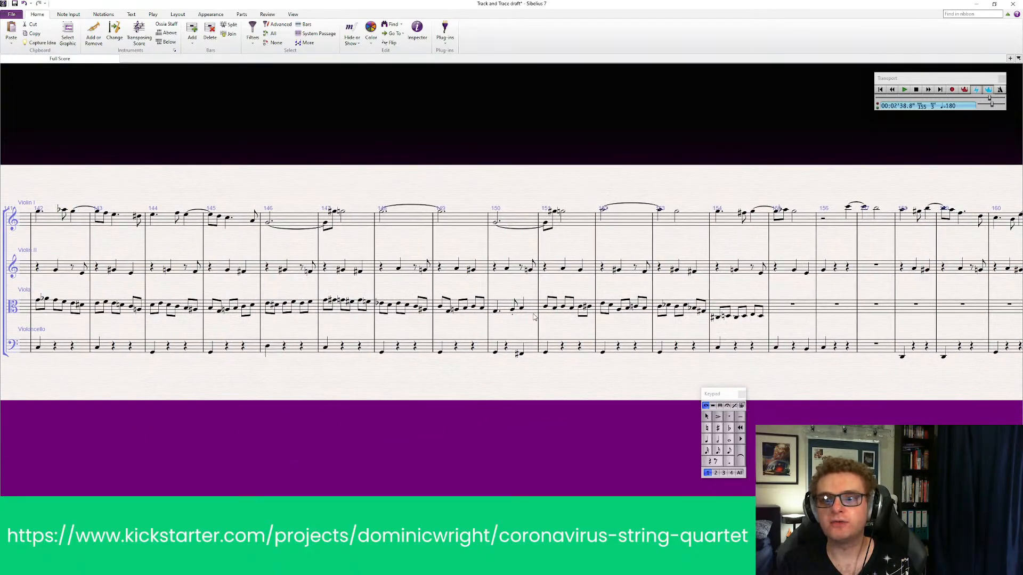
left_click_drag(617, 421, 527, 422)
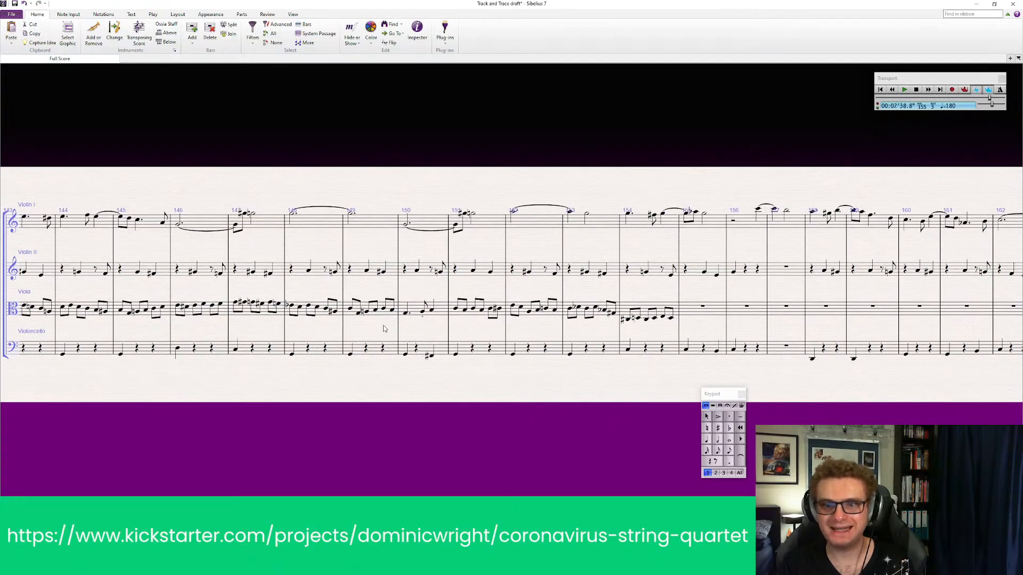
left_click(416, 311)
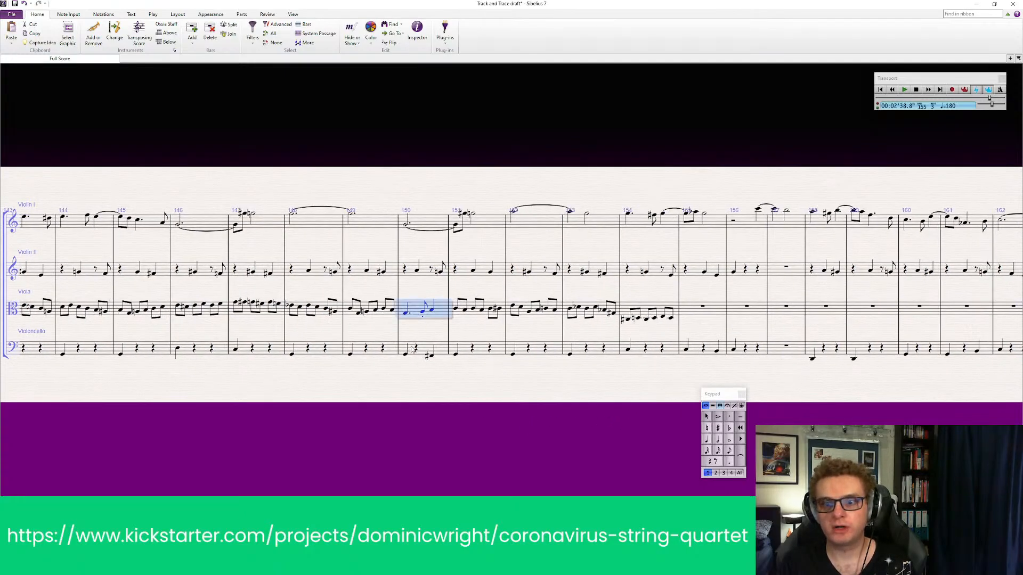
left_click(430, 272)
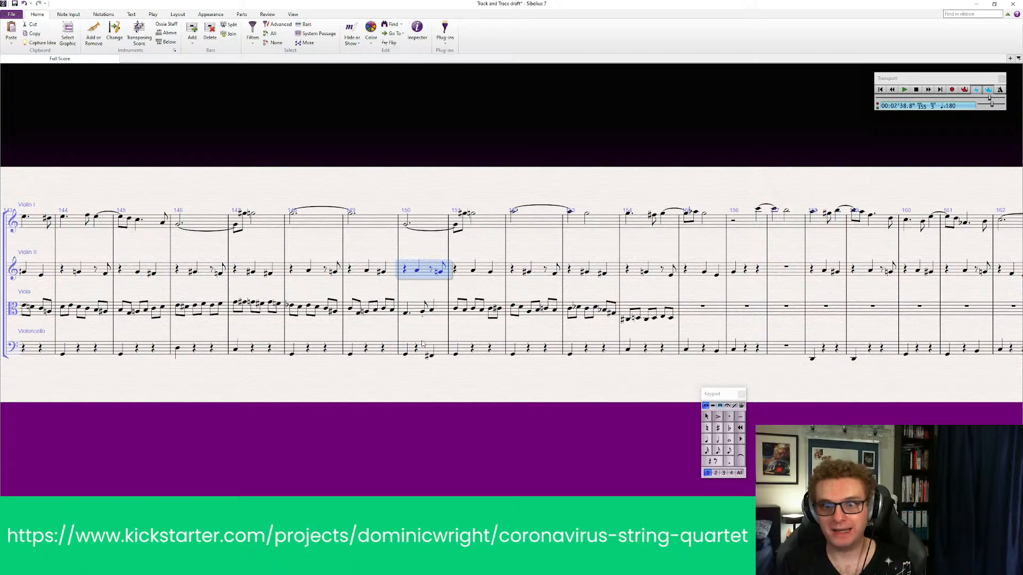
left_click(424, 346)
left_click(423, 273)
left_click(425, 349)
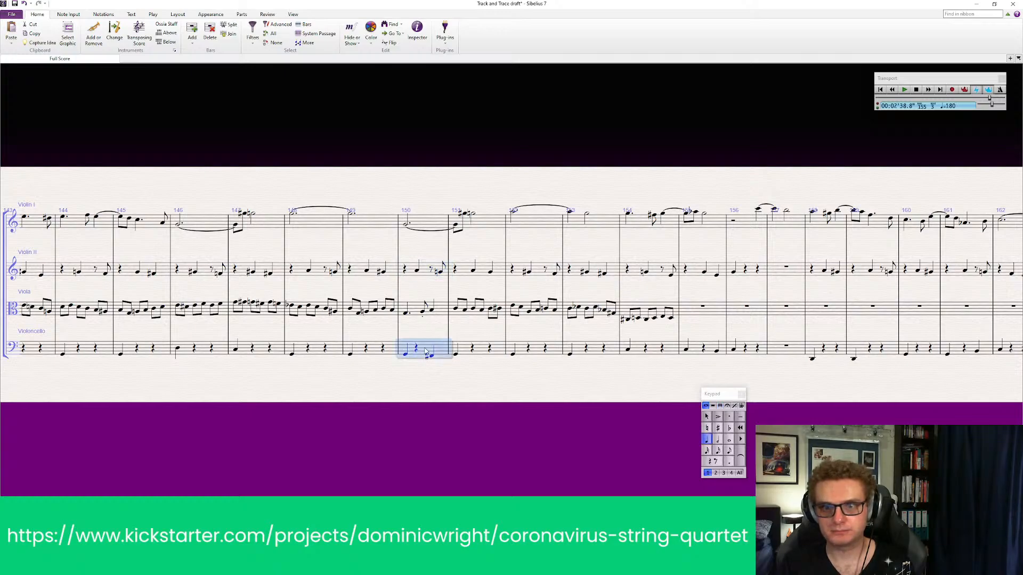
key("p")
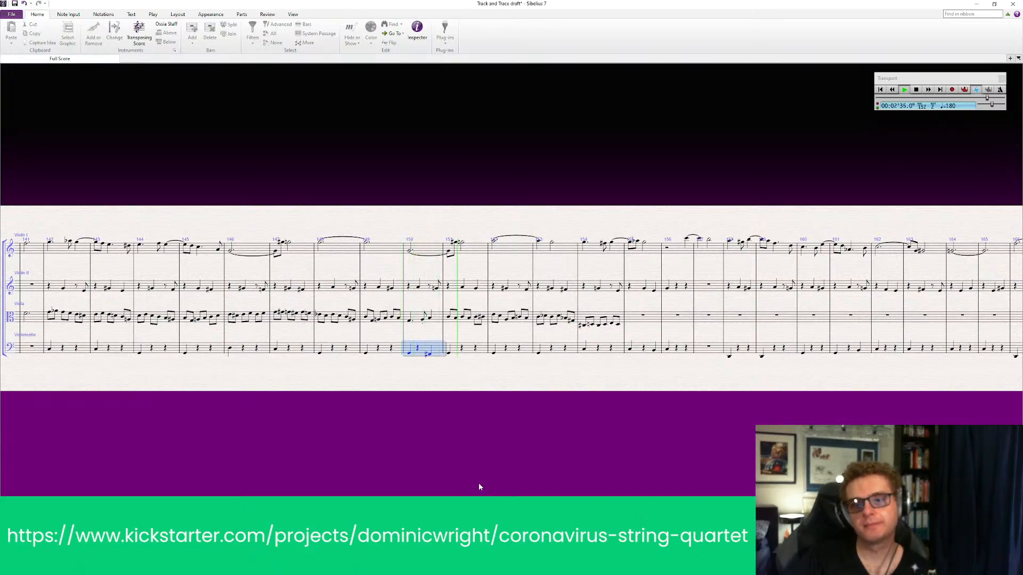
key("Escape")
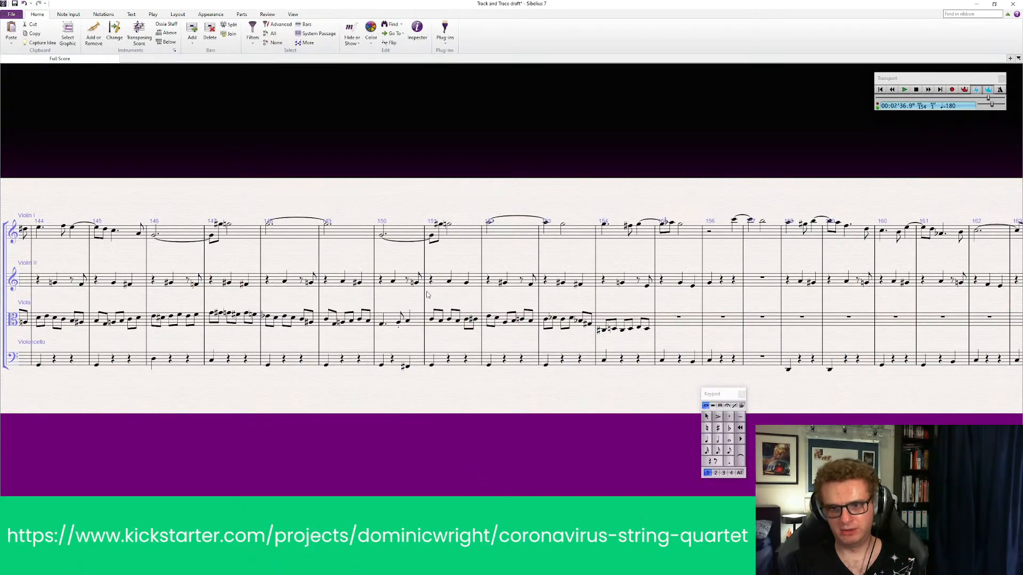
Play back Violin II, viola and cello together from bar 150 through the new viola bar
left_click(402, 282)
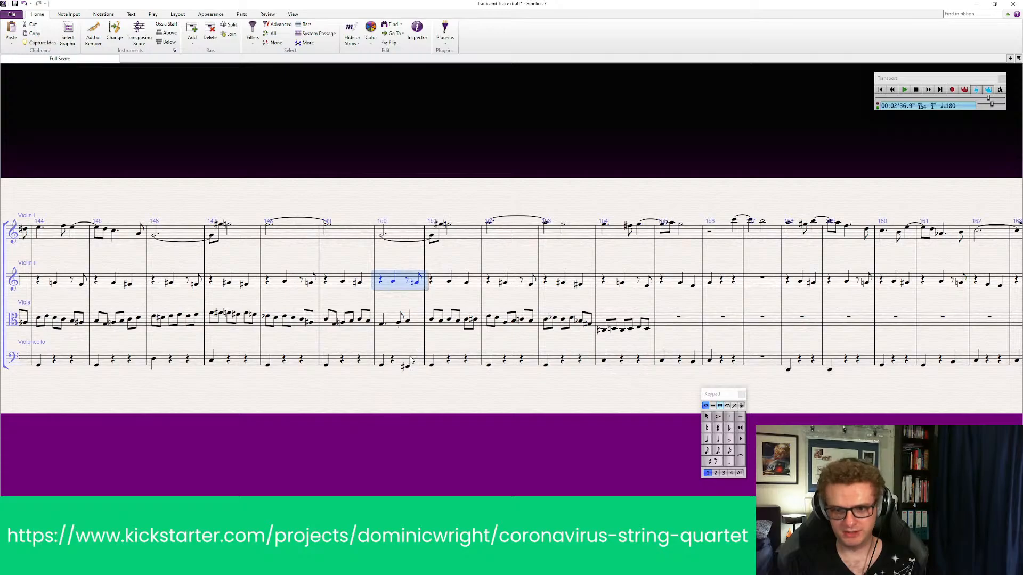
left_click(410, 361, "shift")
key("p")
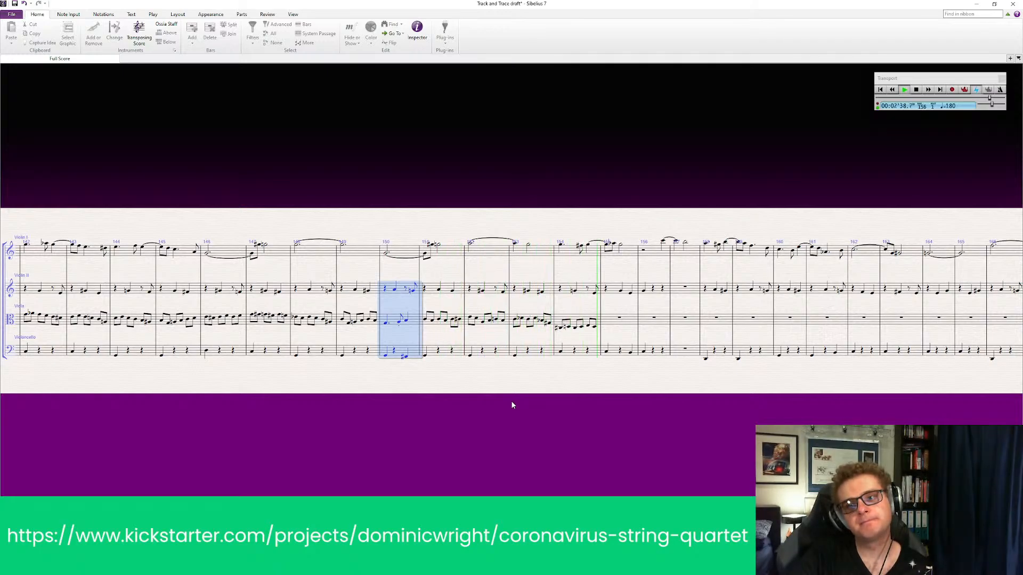
key("space")
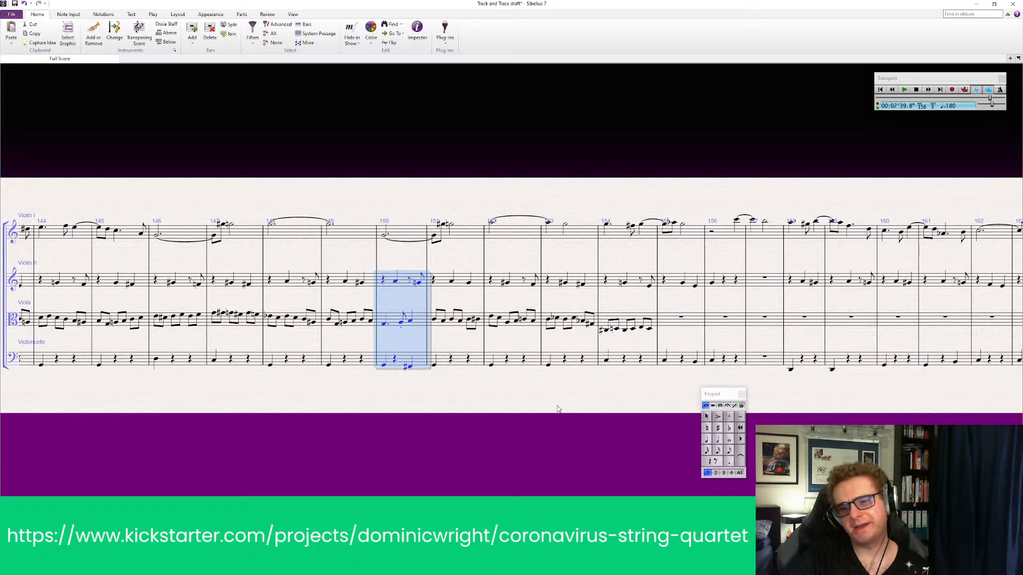
Start playback of all four string parts from bar 142
left_click_drag(222, 419, 427, 420)
key("Escape")
left_click_drag(226, 414, 363, 405)
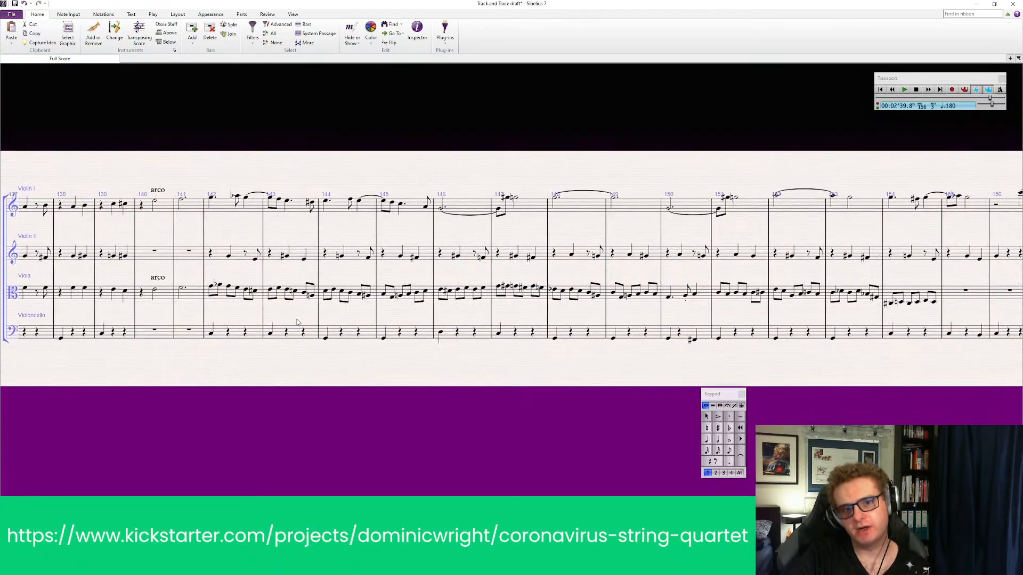
left_click(231, 210)
left_click(246, 330, "shift")
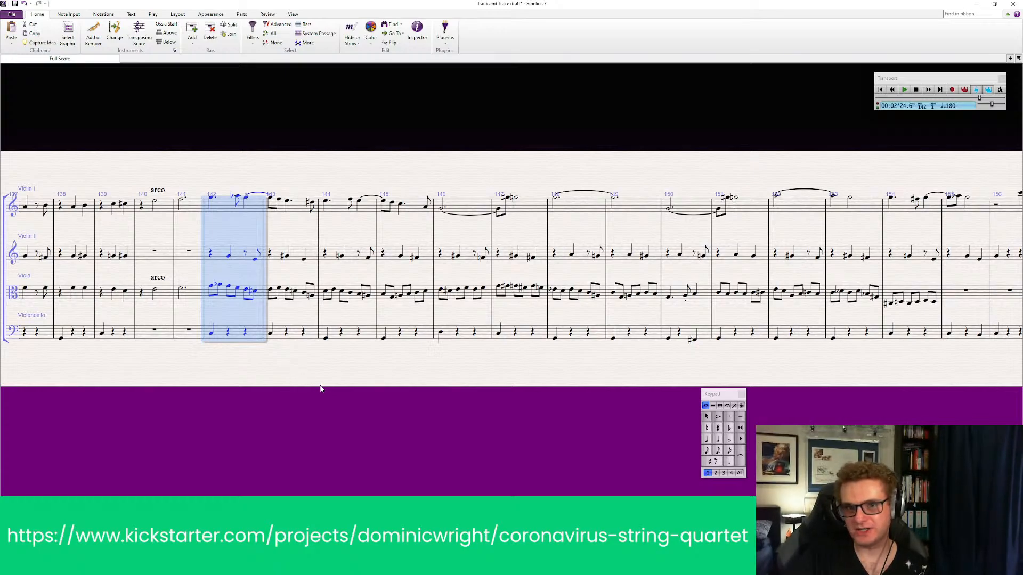
key("space")
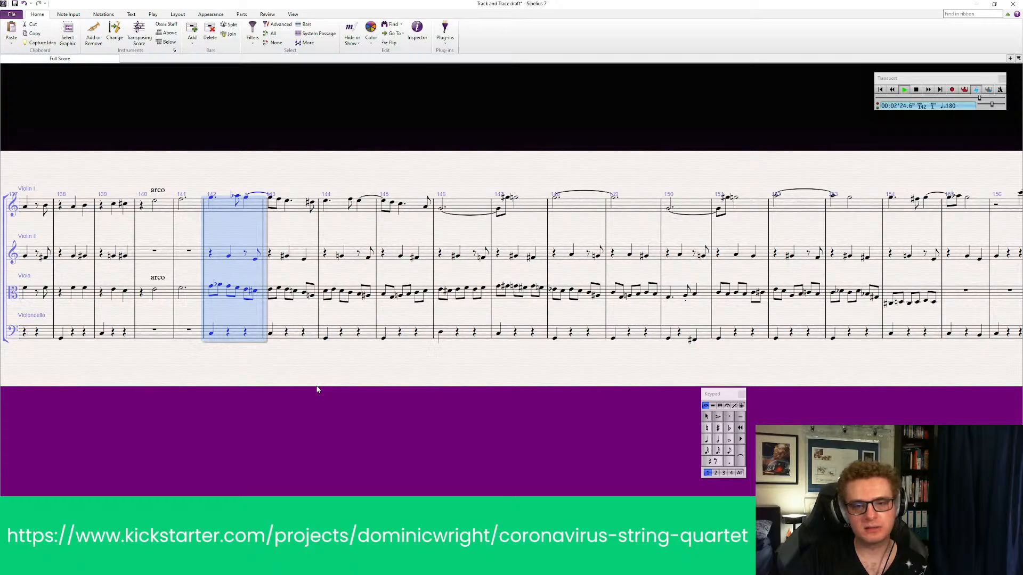
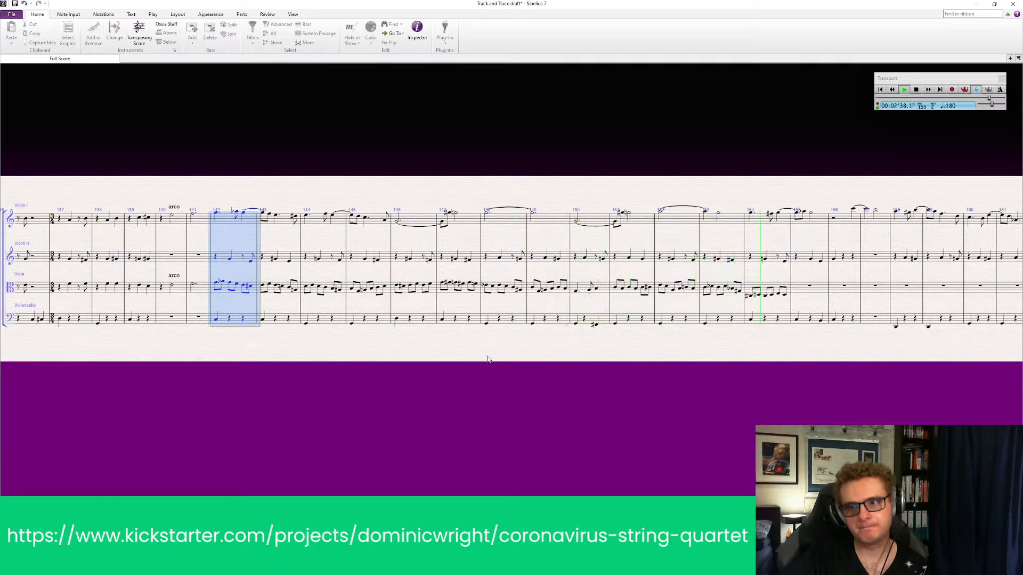
Stop playback and clear the viola notes from bars 153 and 154
key("space")
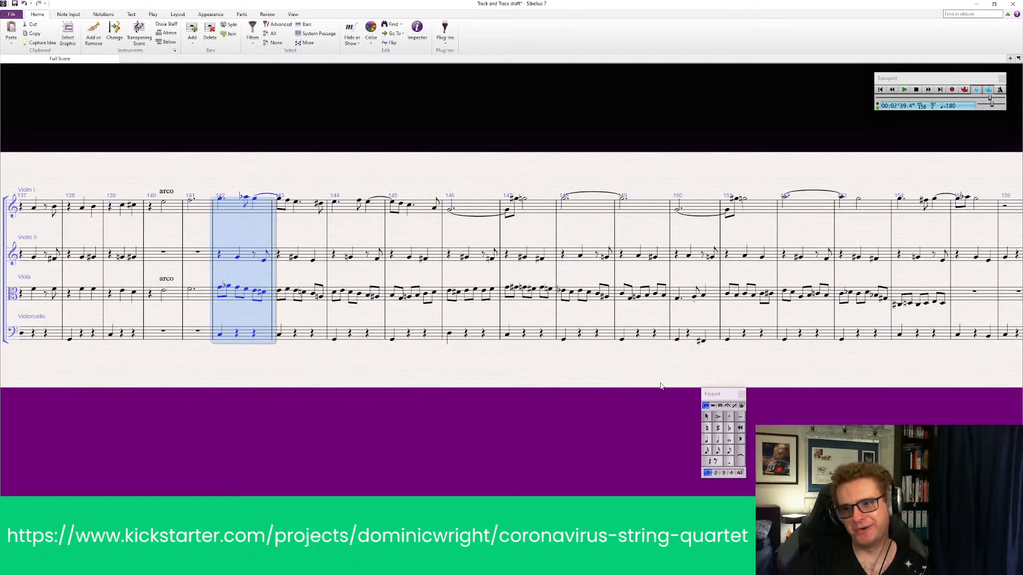
left_click_drag(646, 382, 289, 380)
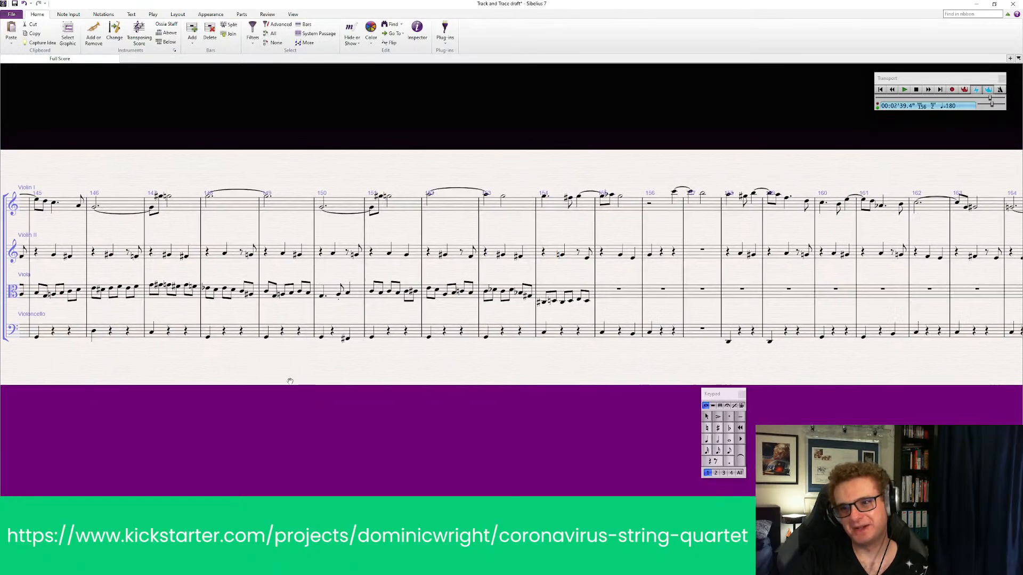
left_click(511, 297)
left_click(560, 296, "shift")
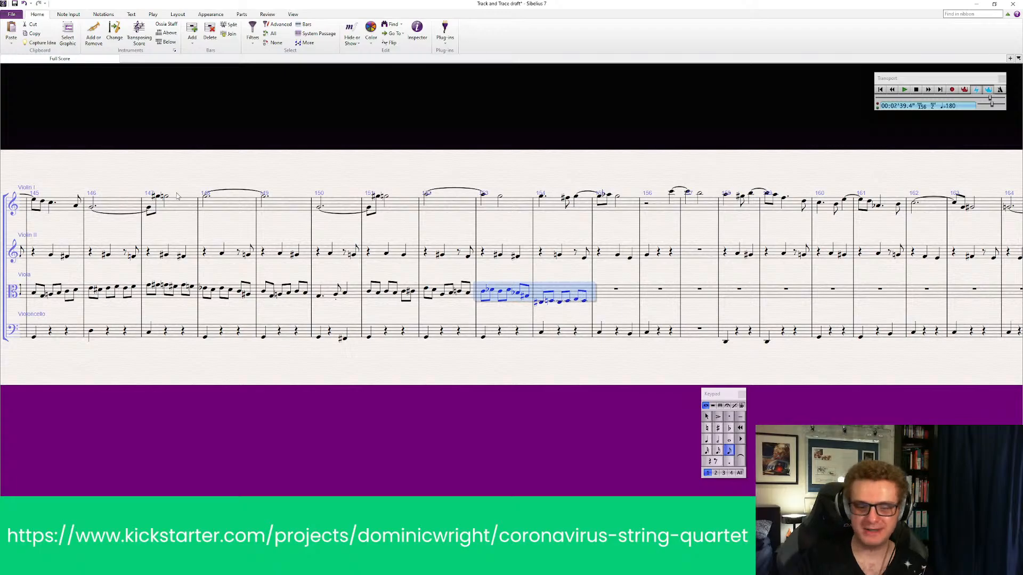
key("Delete")
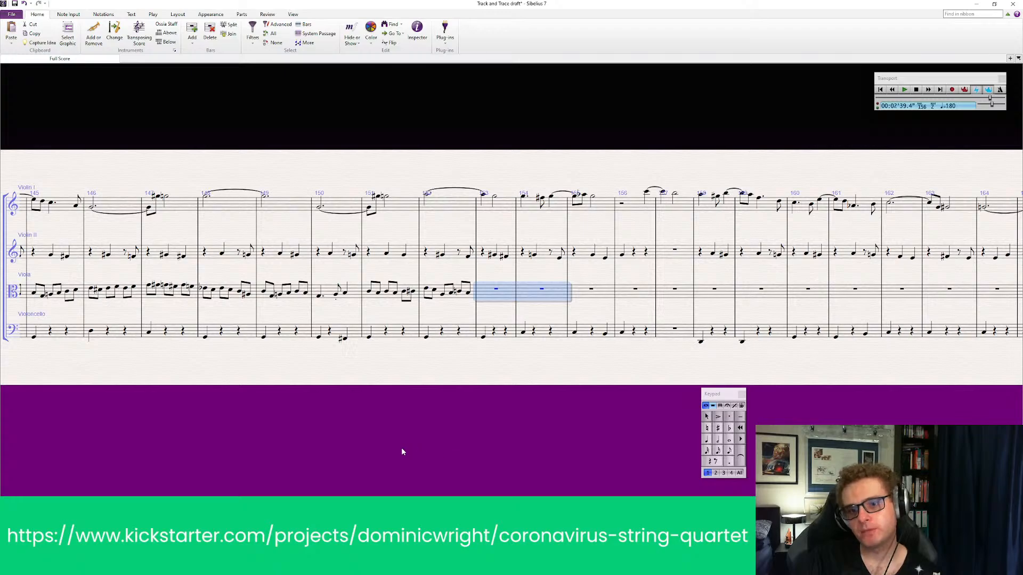
Move the viola passage from bars 151–152 to bars 173–174 at the end of the score, leaving the original bars empty
left_click_drag(367, 434, 414, 429)
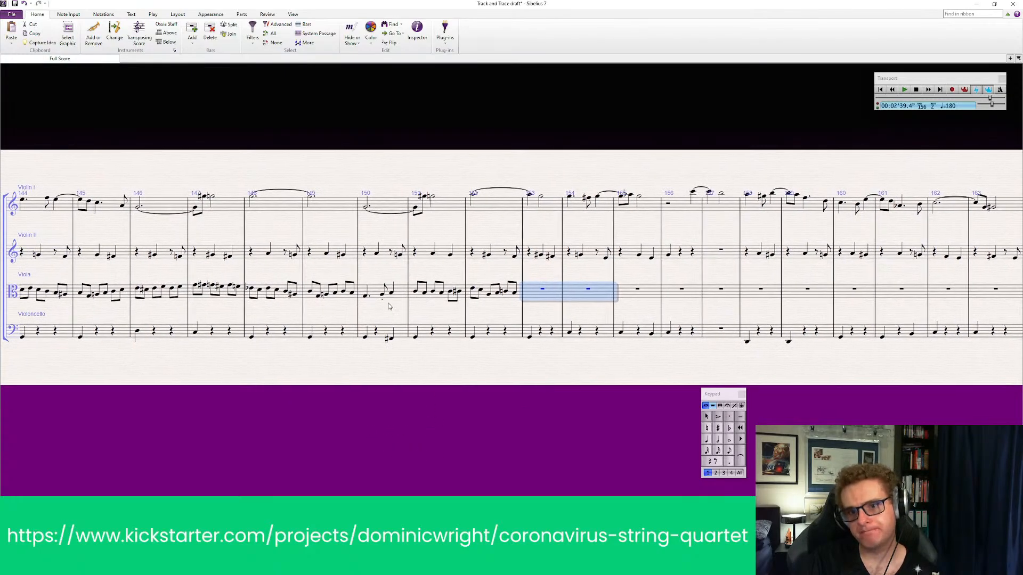
left_click(433, 303)
left_click(433, 300)
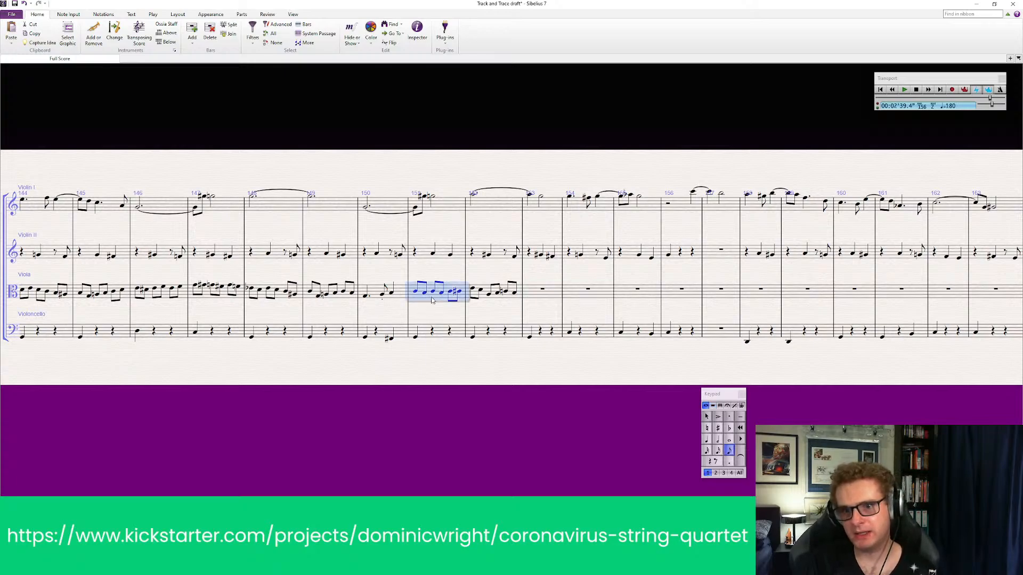
left_click(508, 300, "shift")
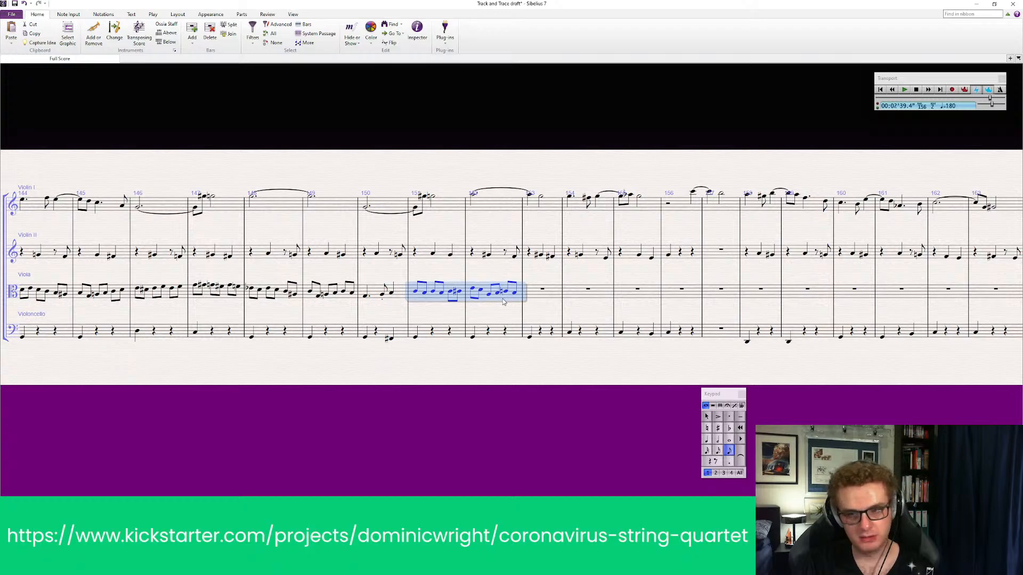
left_click_drag(989, 392, 416, 382)
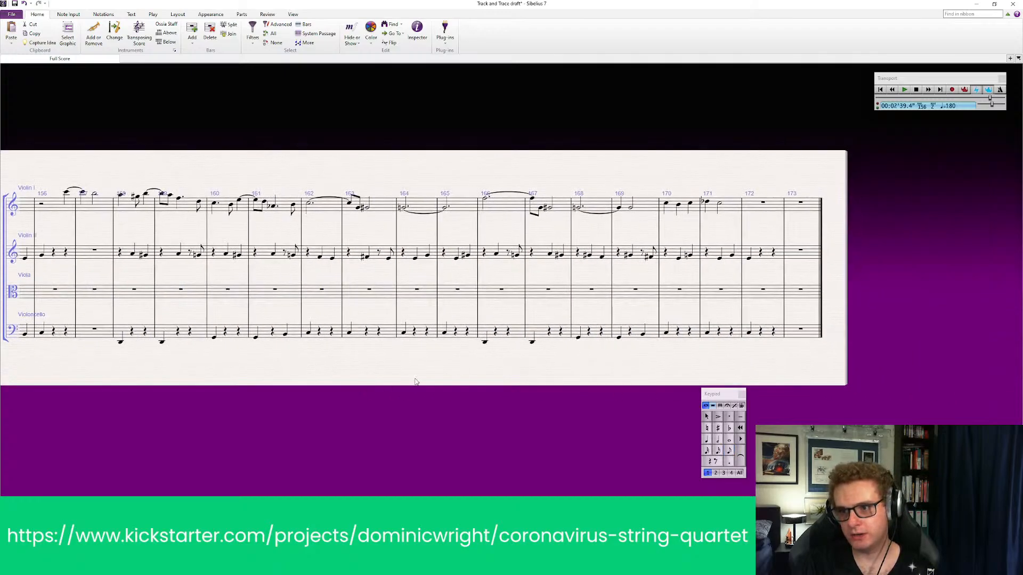
left_click(795, 292)
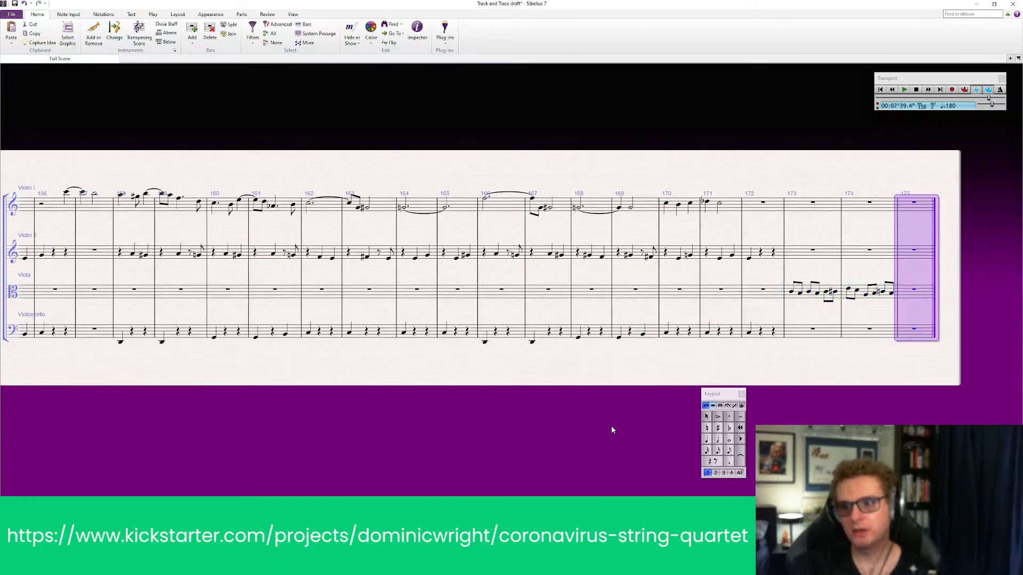
left_click_drag(441, 433, 1007, 422)
left_click_drag(340, 424, 353, 426)
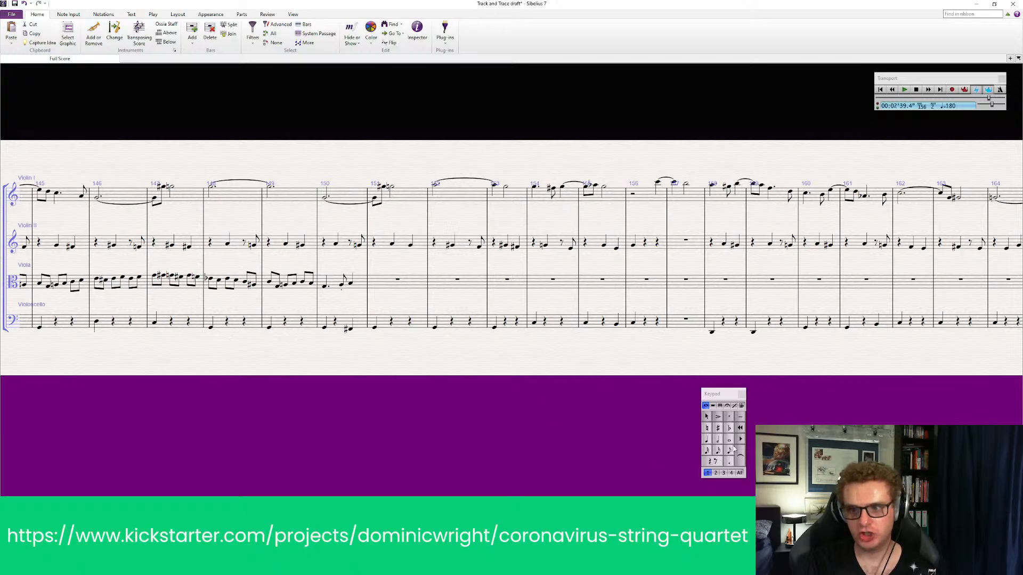
Begin viola bar 151 with a dotted quarter note
left_click(707, 440)
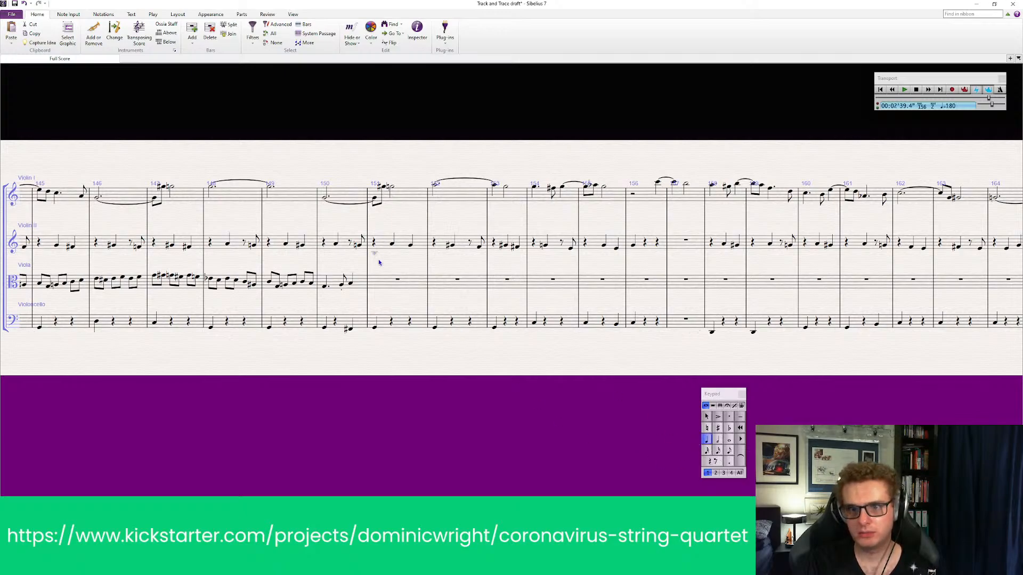
left_click(374, 287)
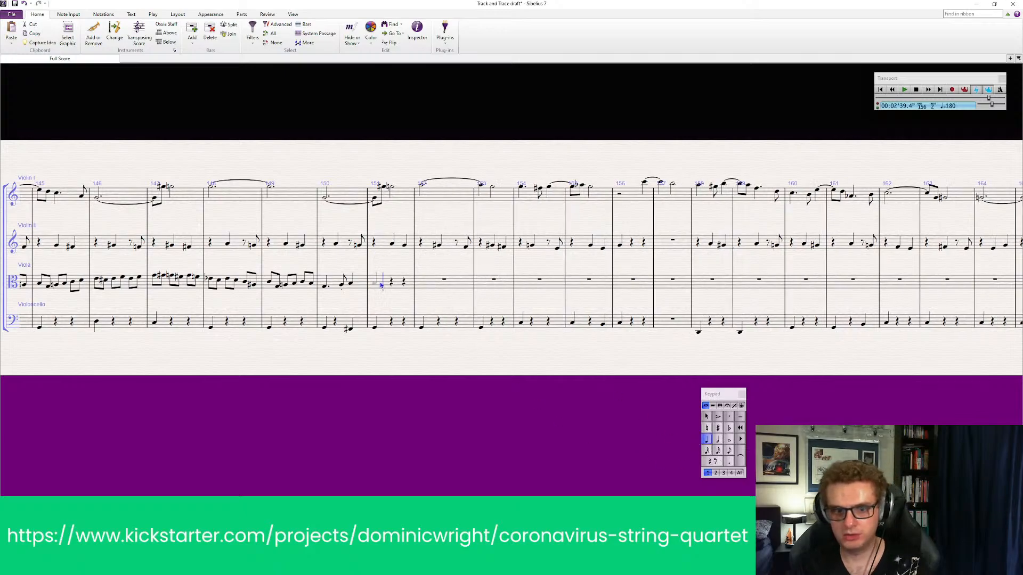
key("KP_Decimal")
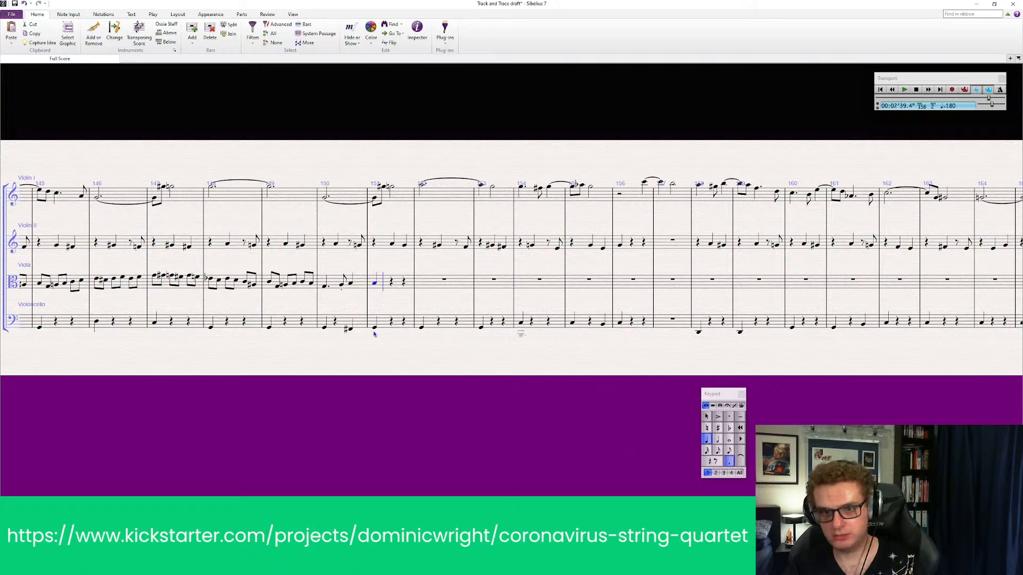
key("Escape")
left_click(375, 286)
left_click(373, 283)
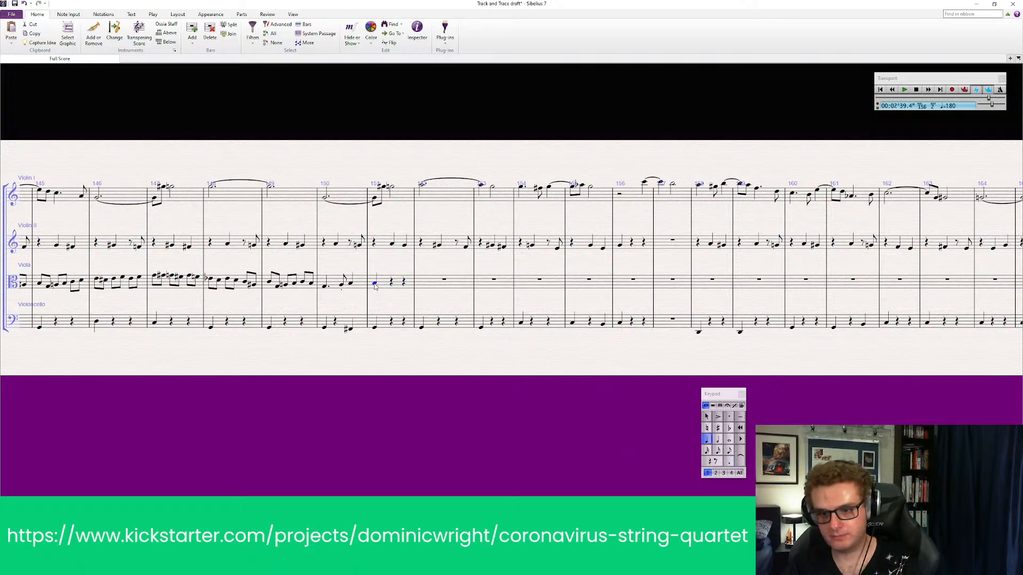
key("KP_Decimal")
key("Escape")
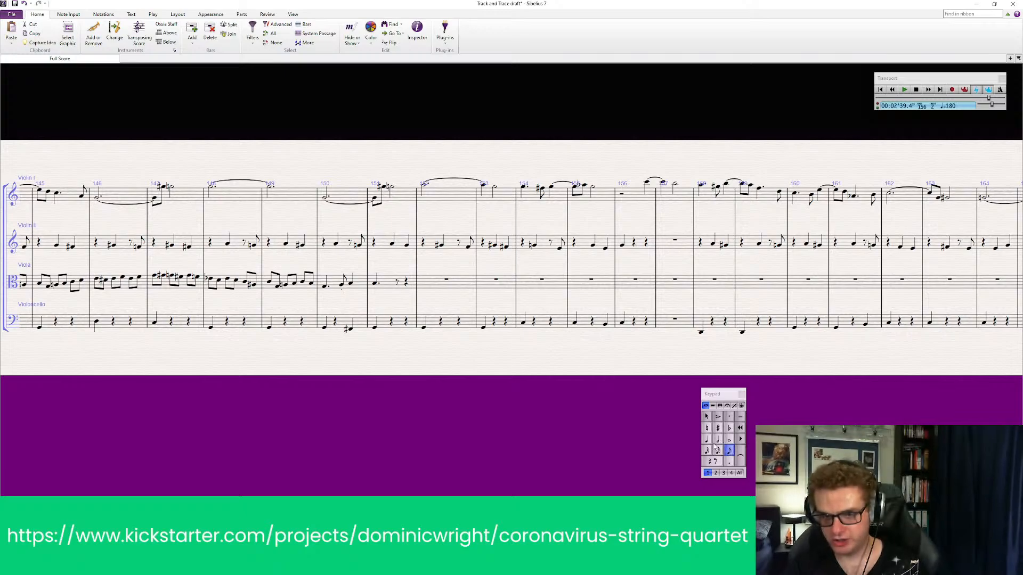
Complete viola bar 151 with an eighth note and a quarter note, and leave note entry
left_click(401, 283)
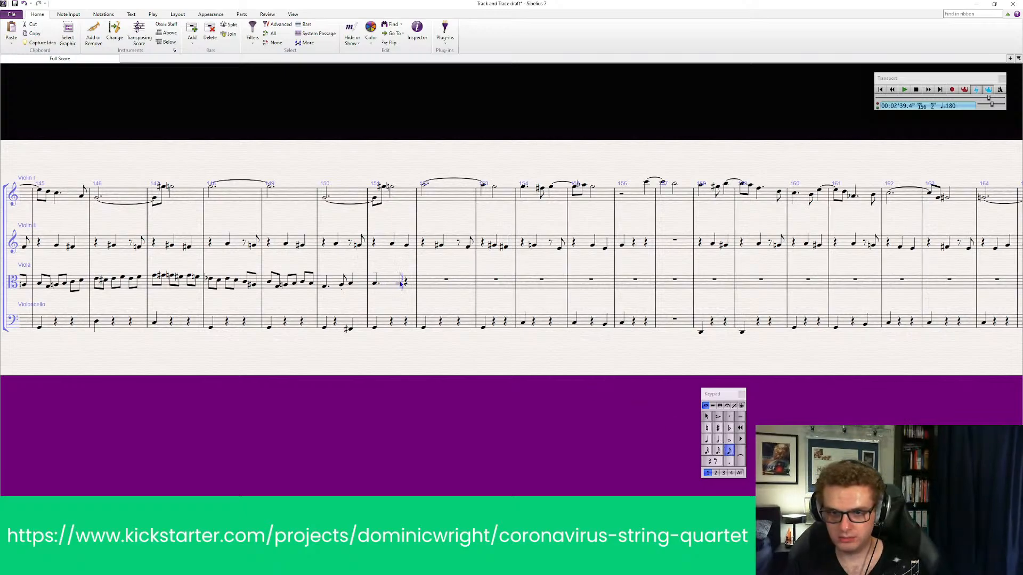
key("Up")
left_click(707, 439)
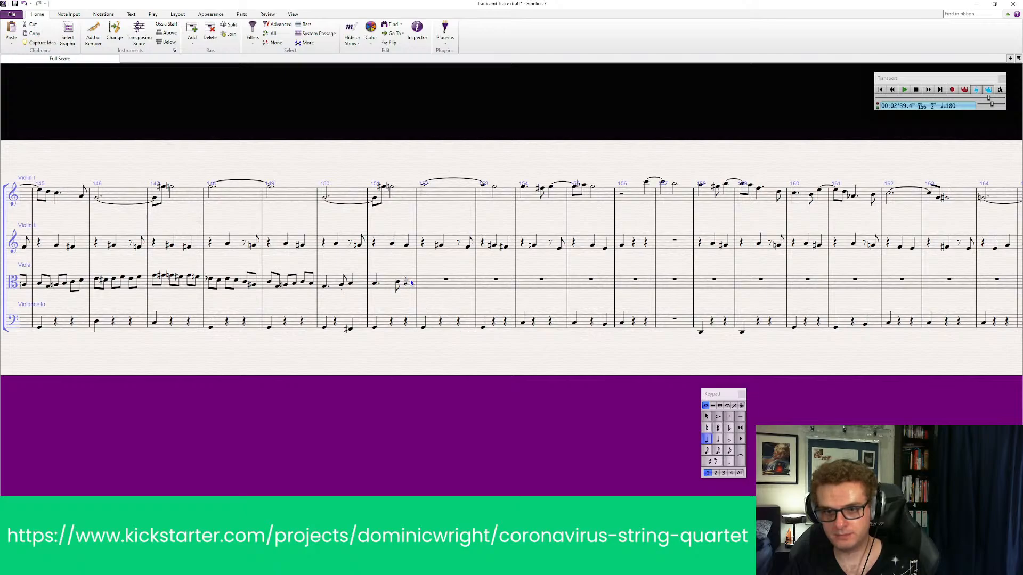
key("Escape")
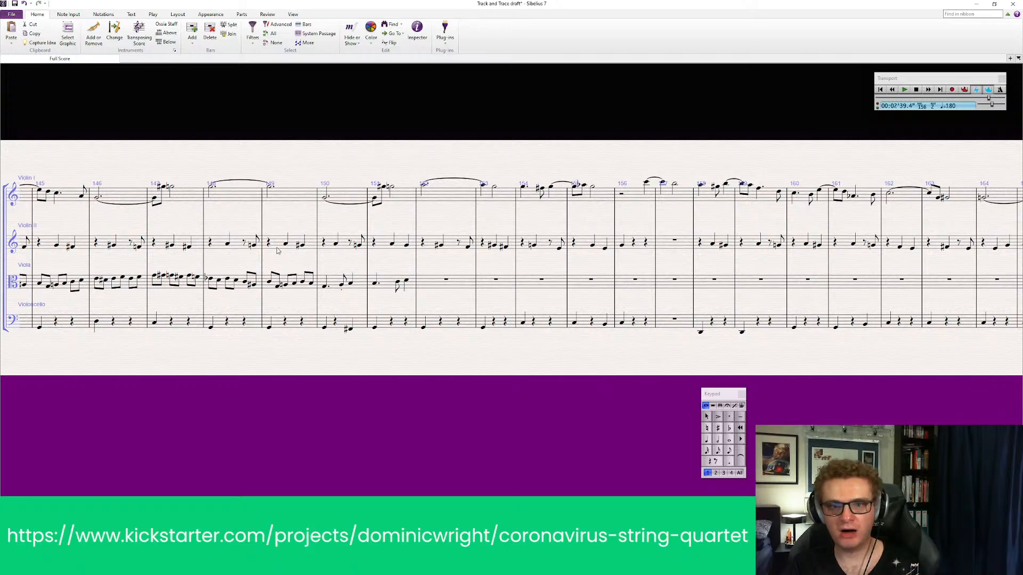
Play back Violin II, viola and cello from bar 149 through the rewritten viola bar
left_click(282, 254)
left_click(296, 323, "shift")
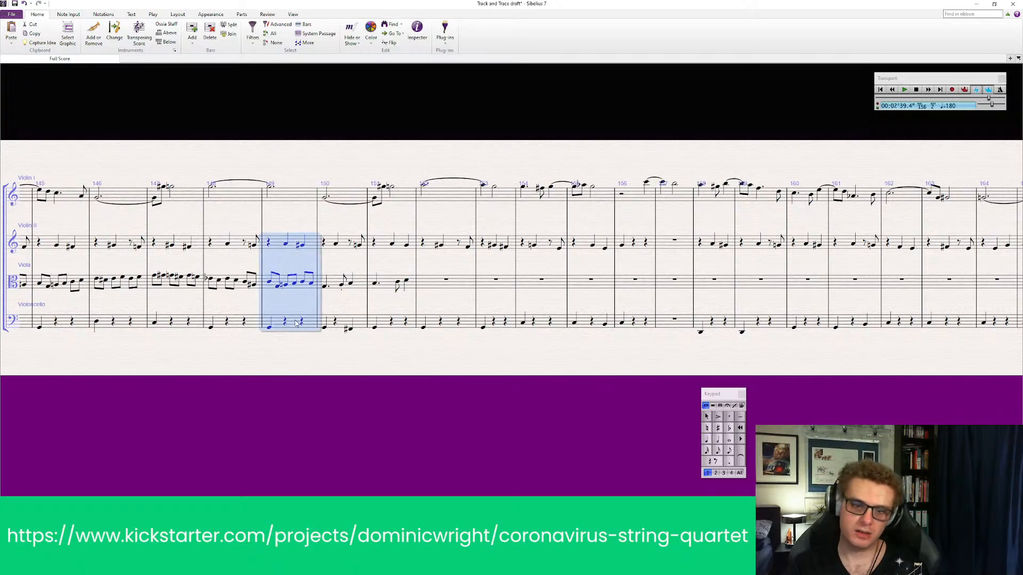
key("p")
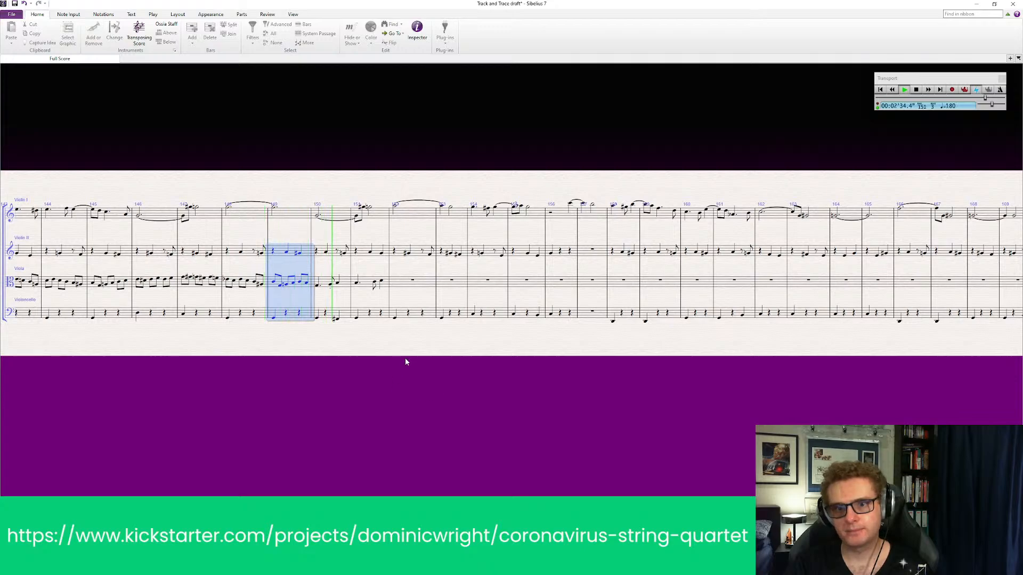
key("Escape")
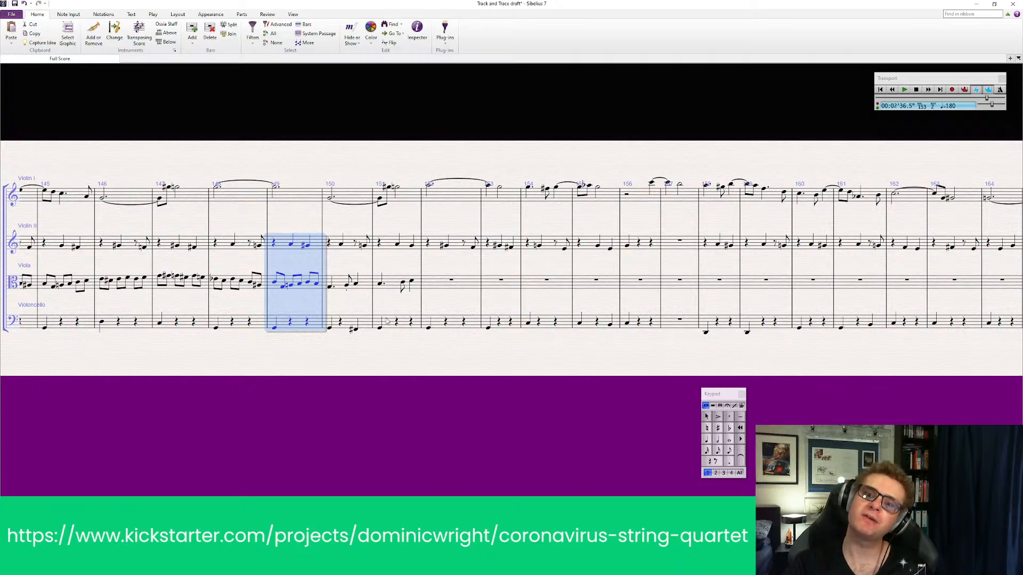
Play back all four string parts from bar 148 through viola bar 151
left_click(237, 199)
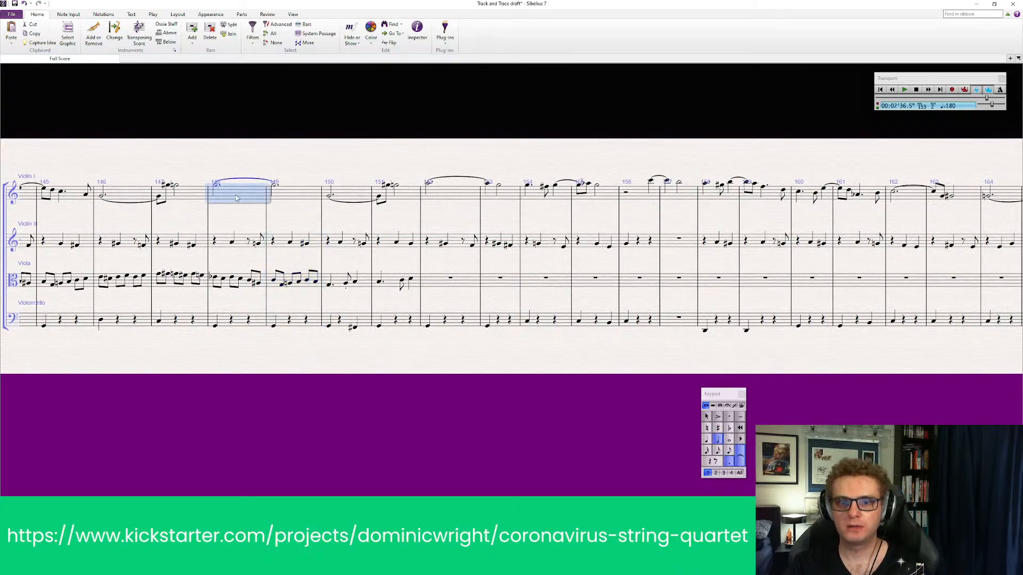
left_click(237, 318, "shift")
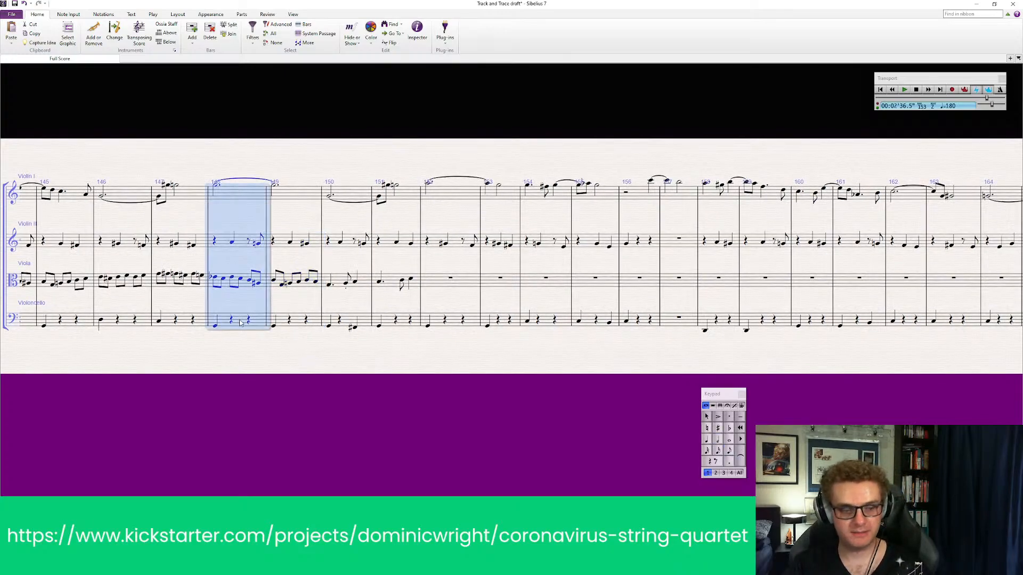
key("p")
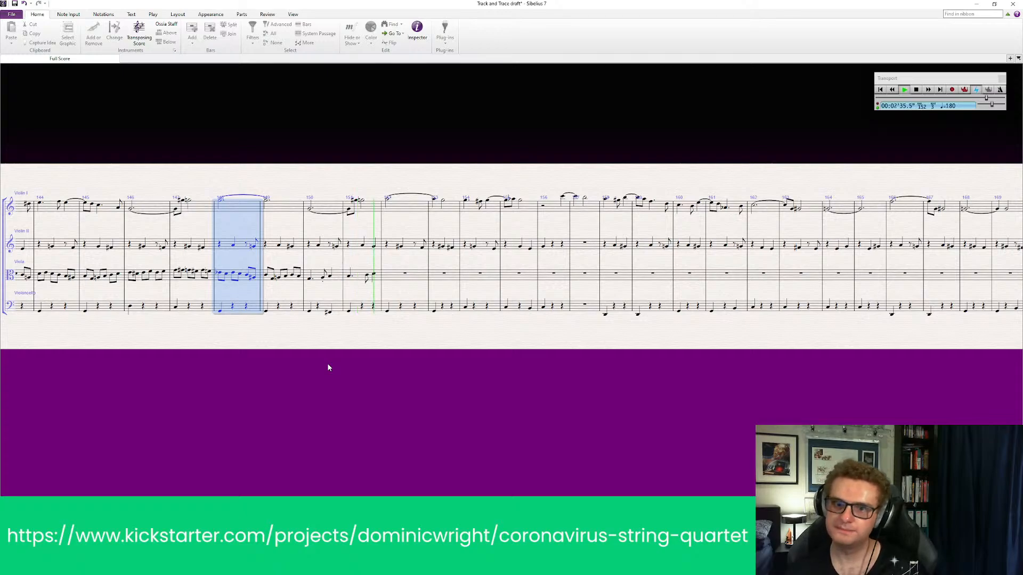
key("space")
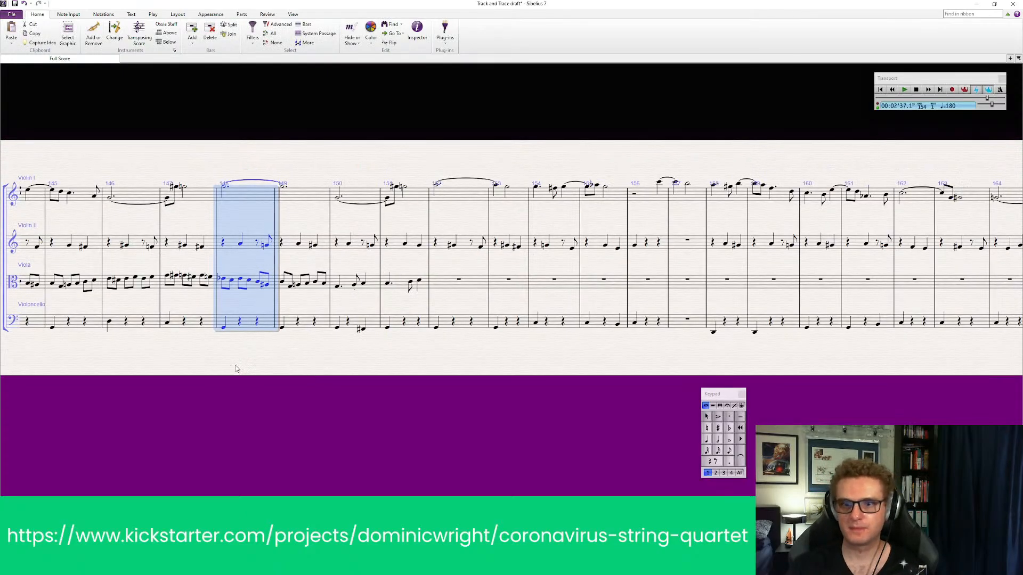
Fill viola bar 152 with three quarter notes, adding a flat to the first one
left_click(707, 439)
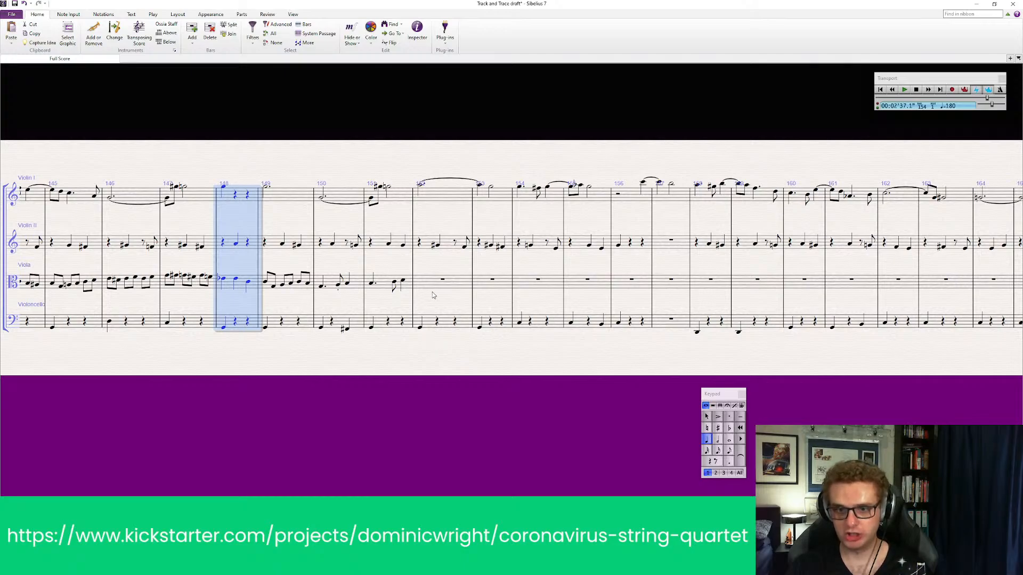
key("Escape")
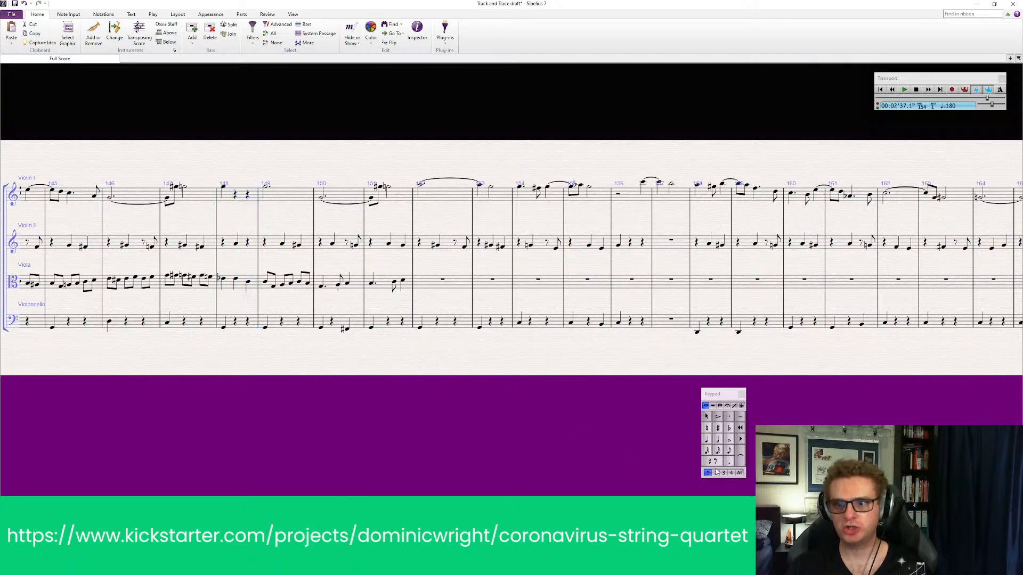
left_click(707, 440)
left_click(423, 281)
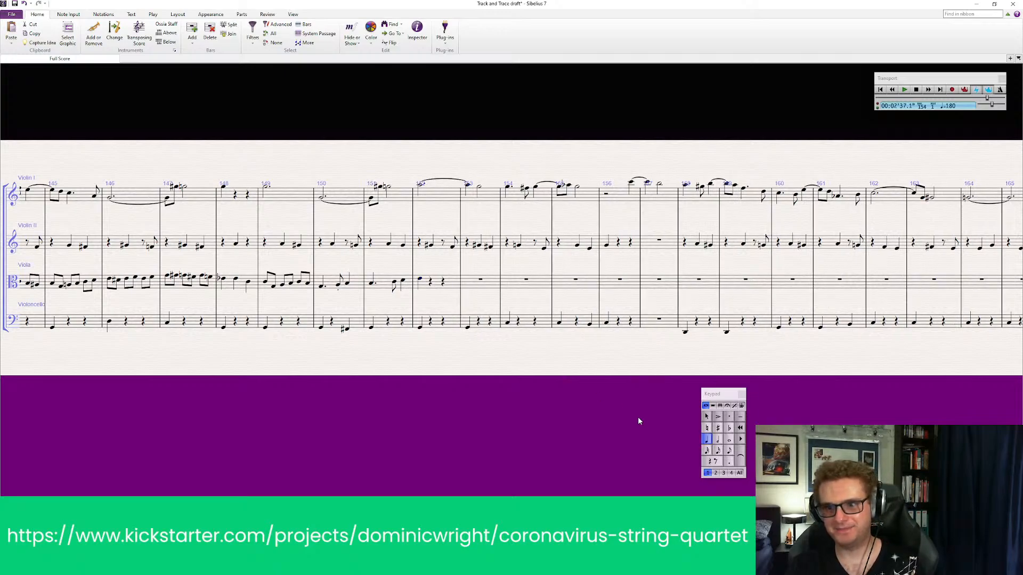
left_click(730, 429)
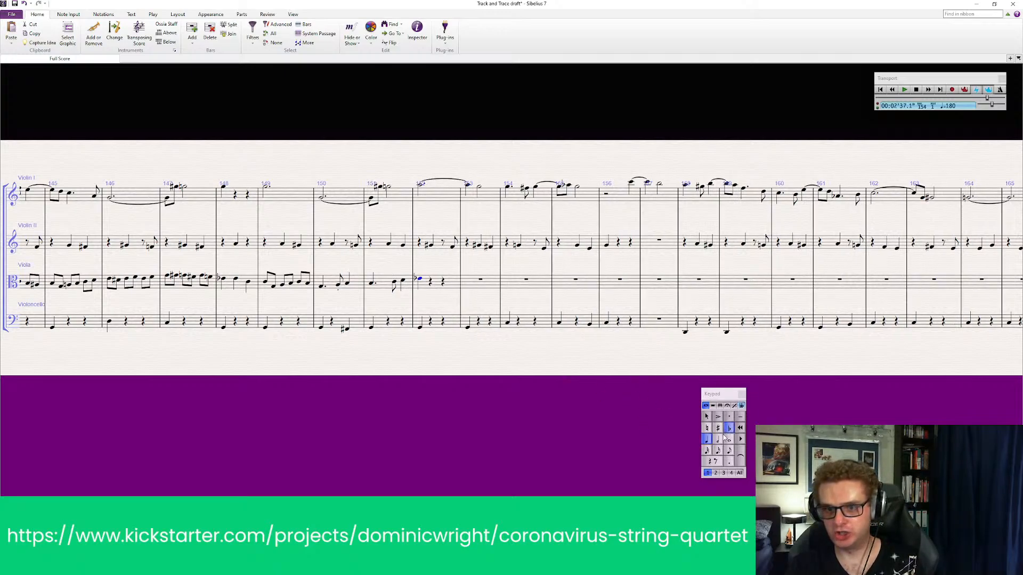
key("Escape")
left_click(707, 441)
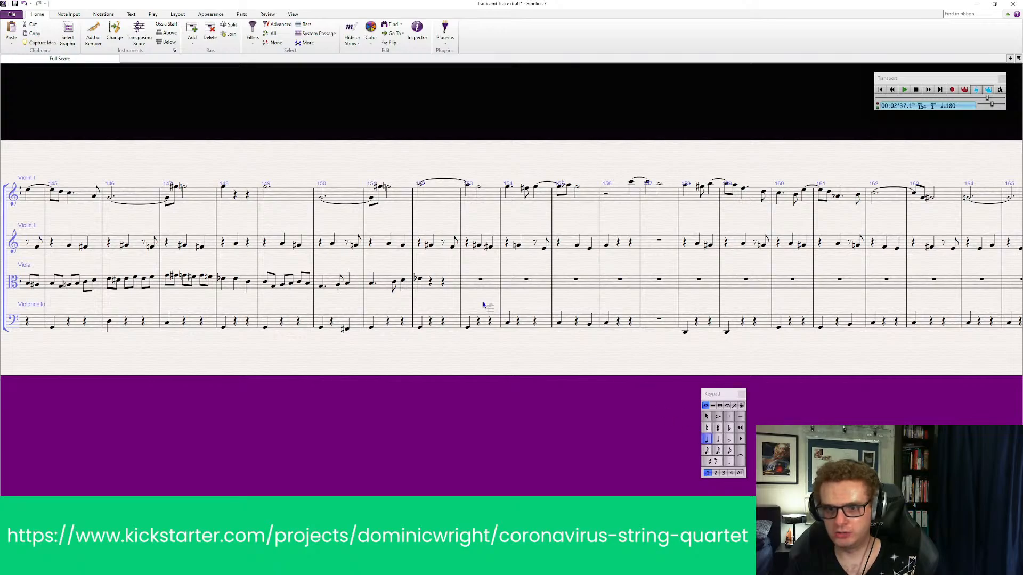
left_click(435, 282)
left_click(444, 282)
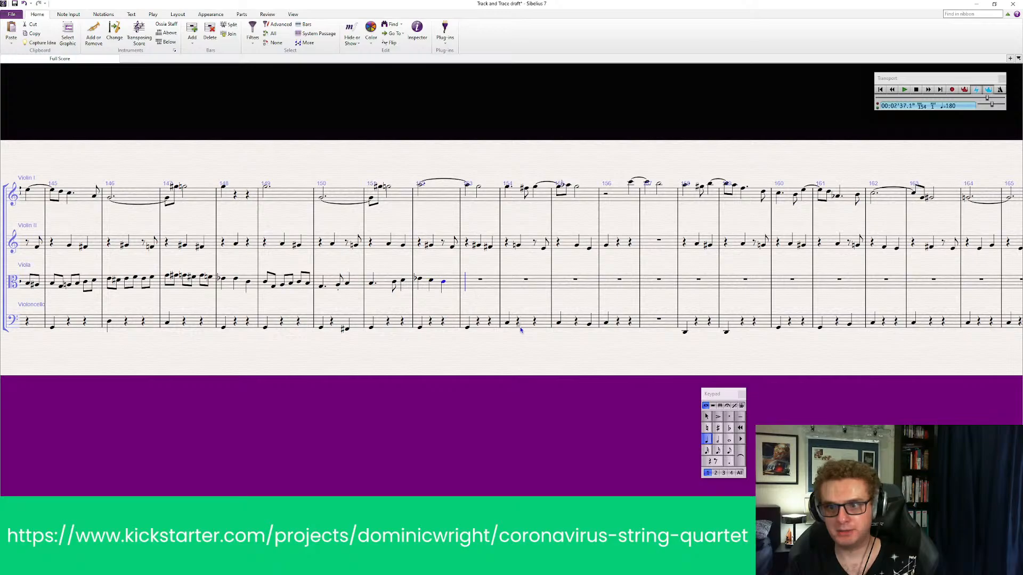
key("Escape")
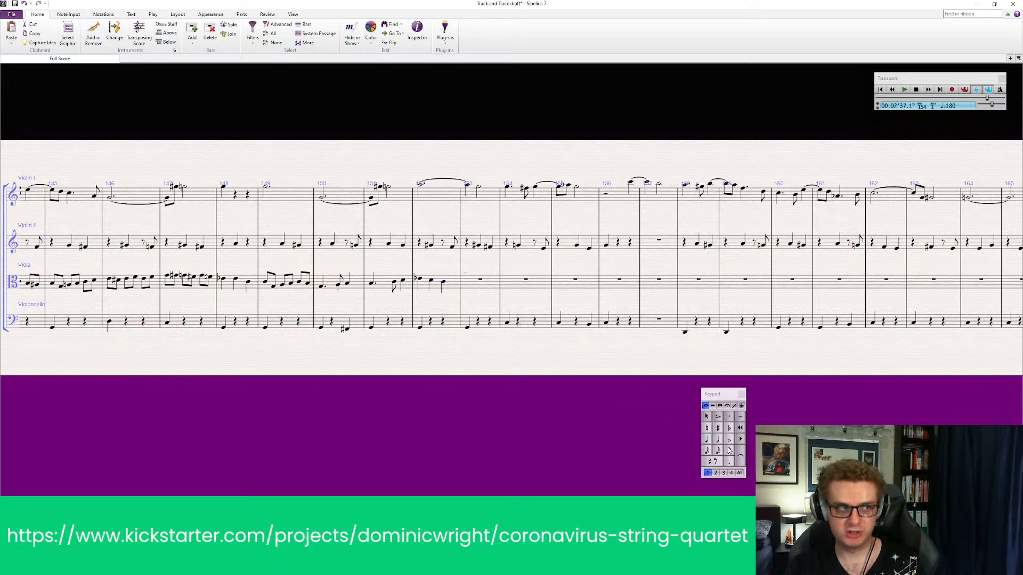
Enter two eighth notes at the start of viola bar 153 and add a flat to the second one
left_click(730, 450)
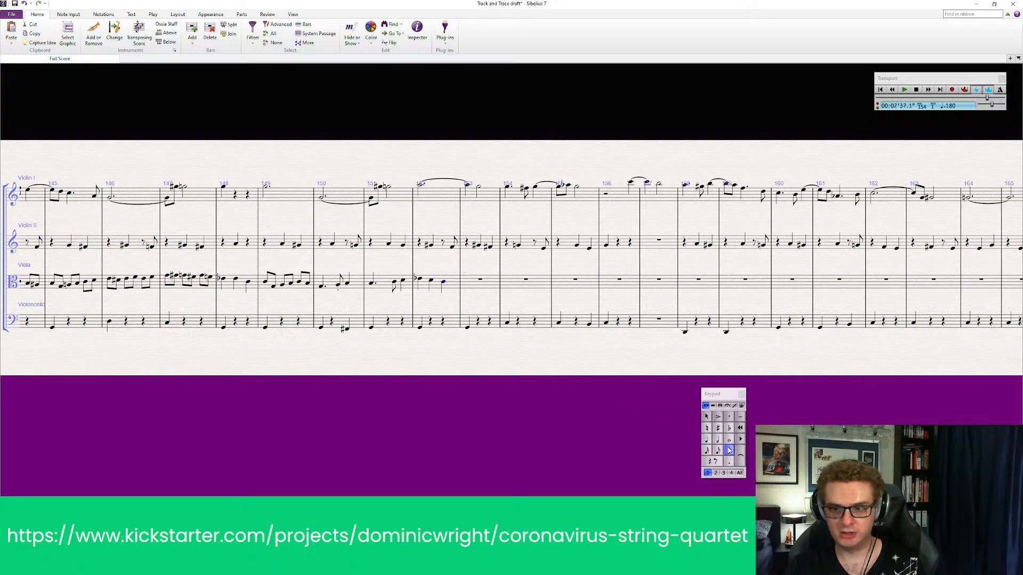
left_click(473, 283)
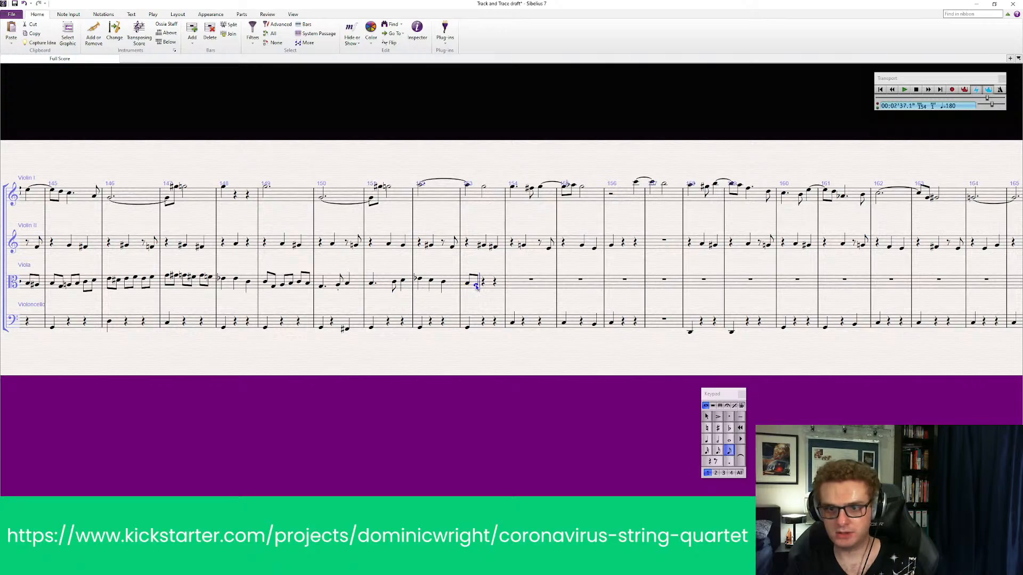
left_click(477, 286)
key("4")
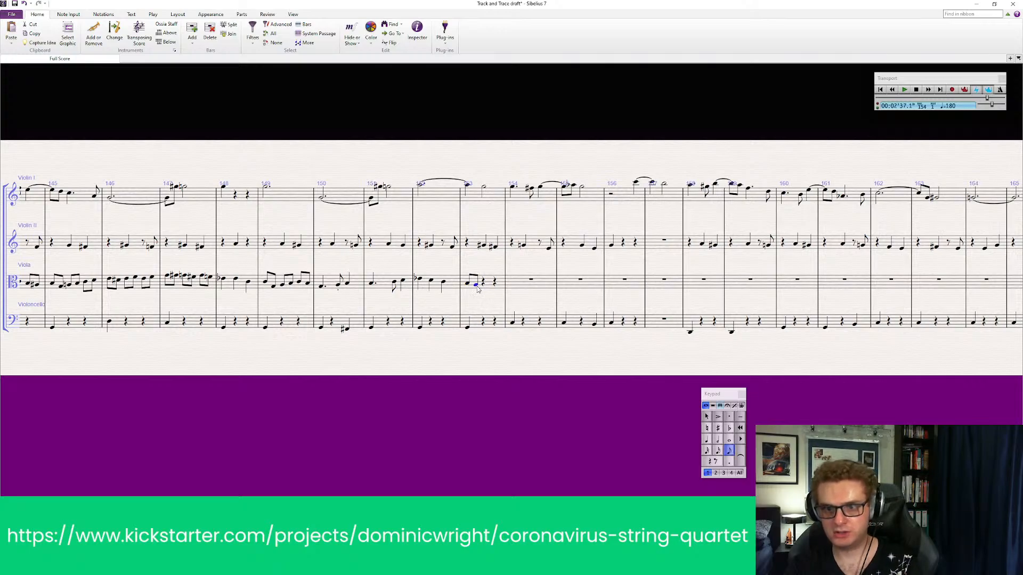
left_click(719, 430)
left_click(718, 428)
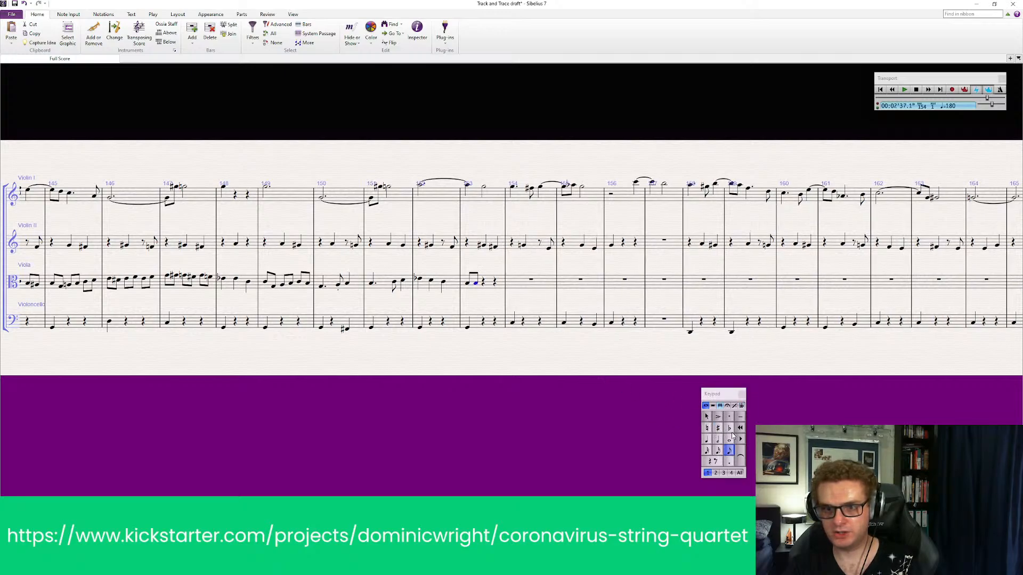
left_click(730, 428)
key("Escape")
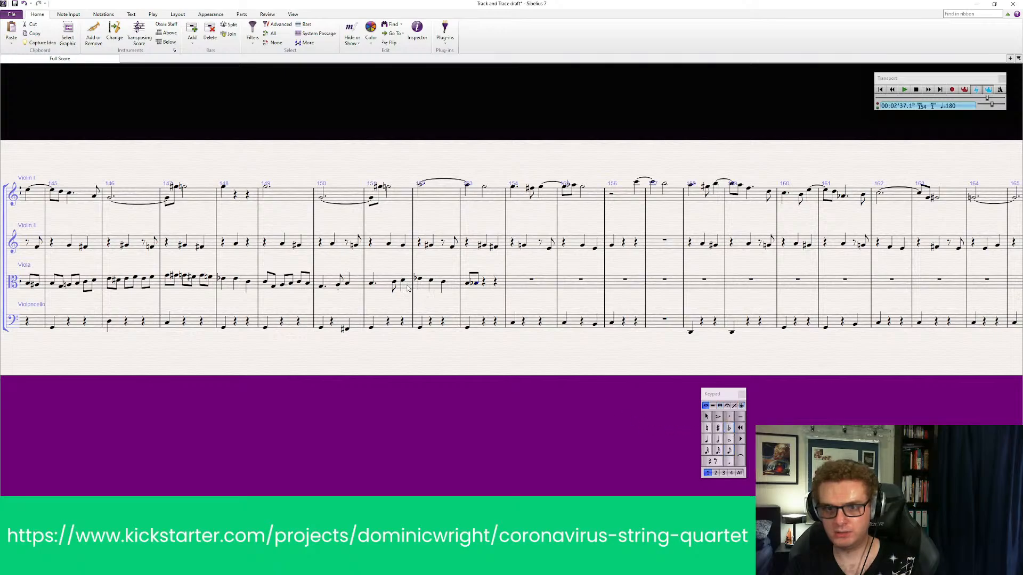
Play back the viola line from bar 151 through the two new eighth notes in bar 153
left_click(380, 285)
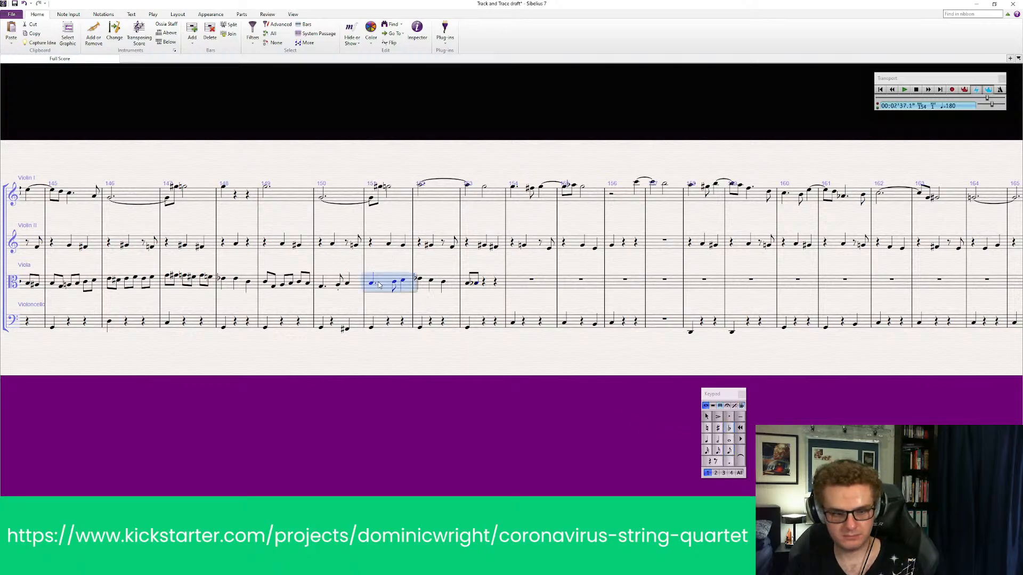
key("space")
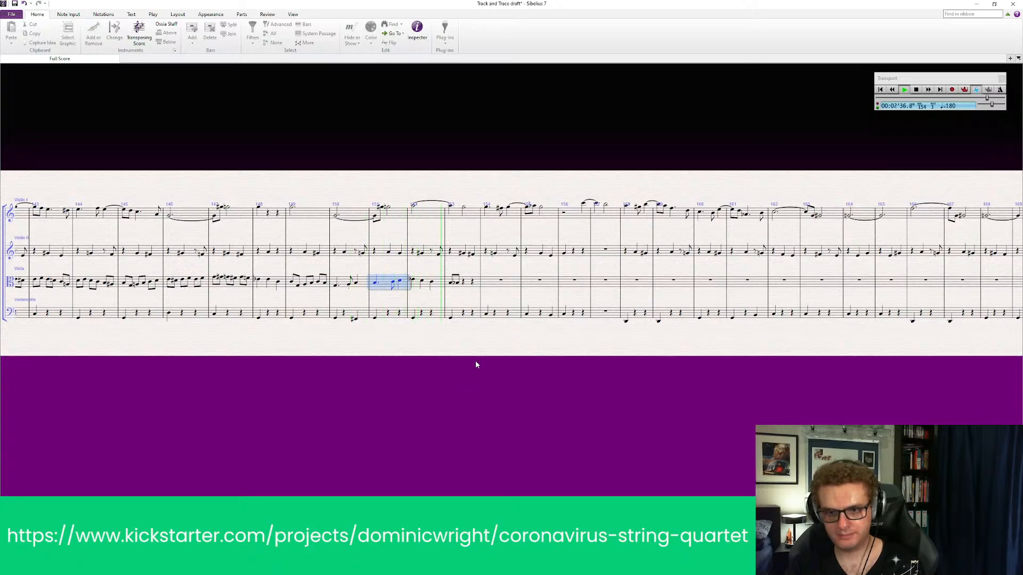
key("space")
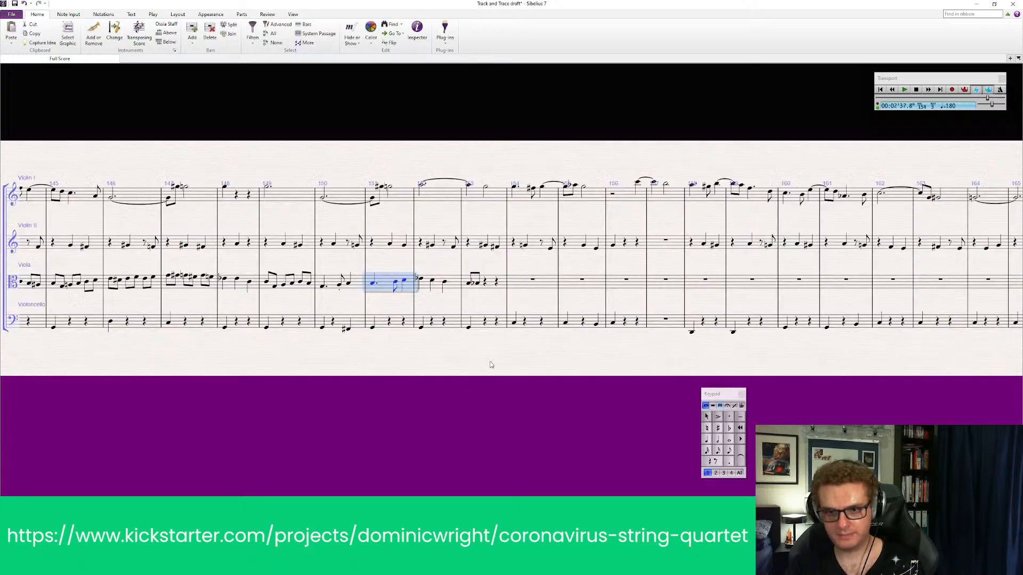
Lower the second eighth note of viola bar 153 by one step and add three more eighth notes after it
left_click(478, 284)
key("Down")
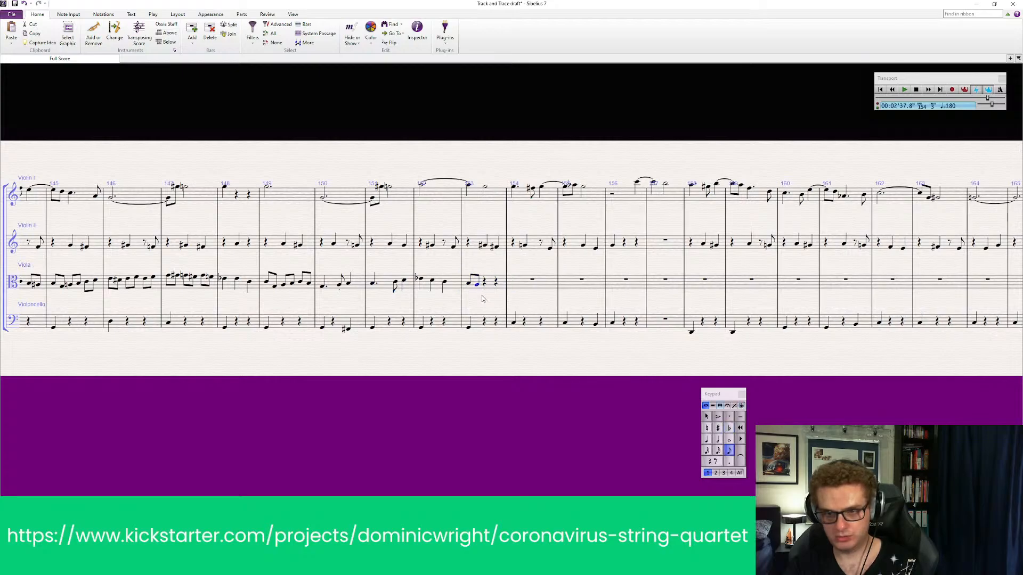
key("Escape")
left_click(728, 450)
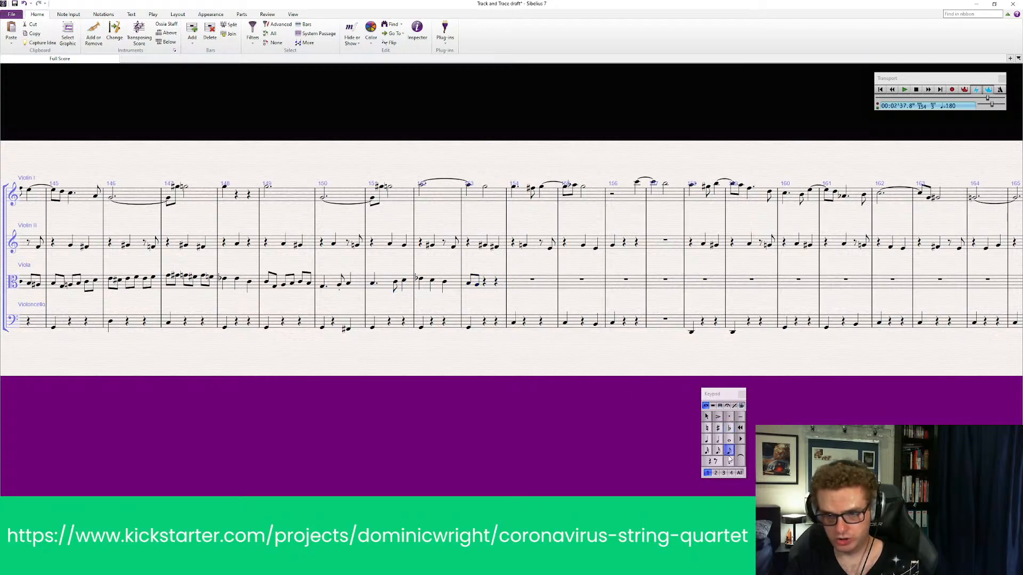
left_click(484, 284)
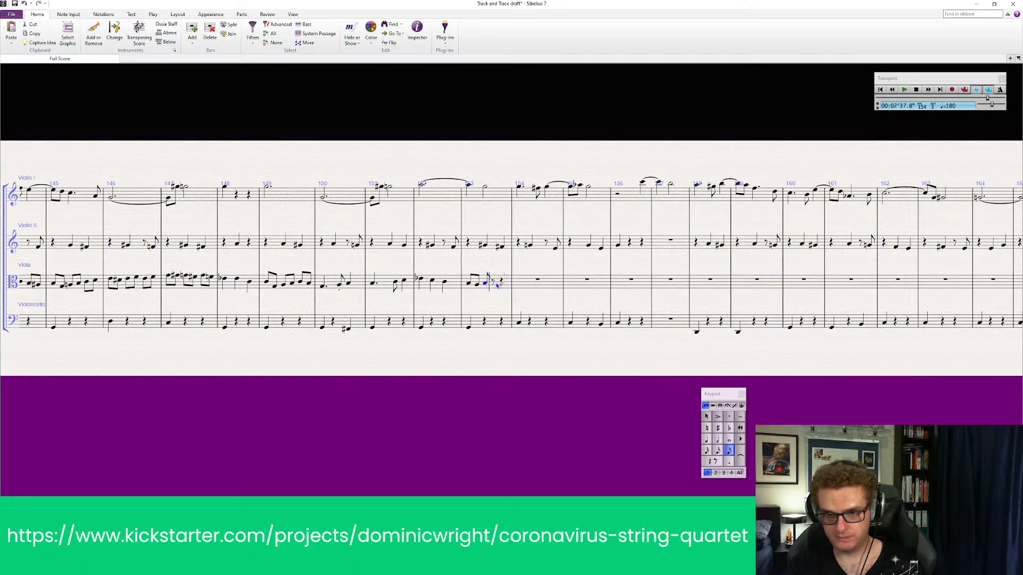
left_click(499, 287)
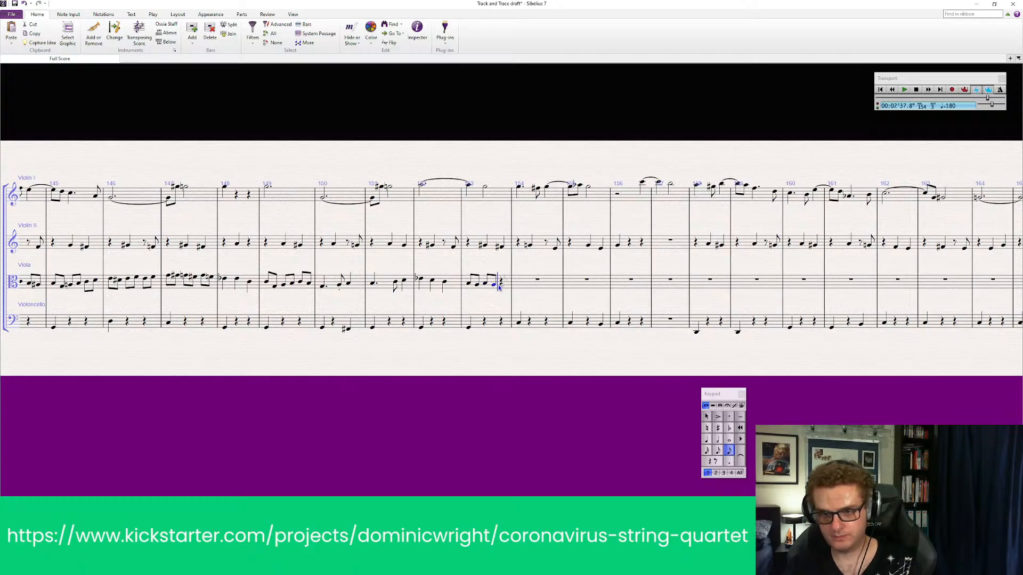
left_click(501, 284)
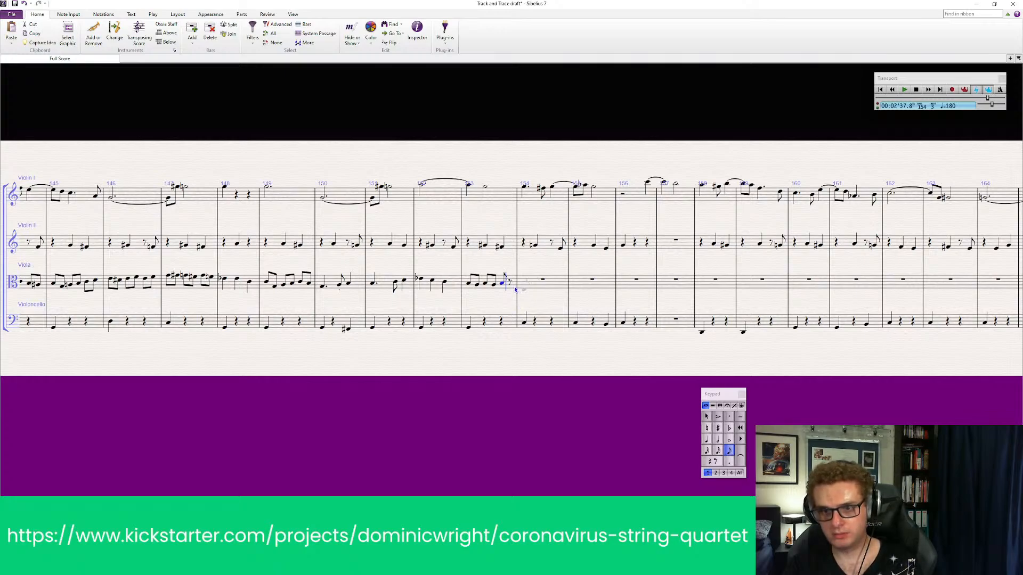
key("Escape")
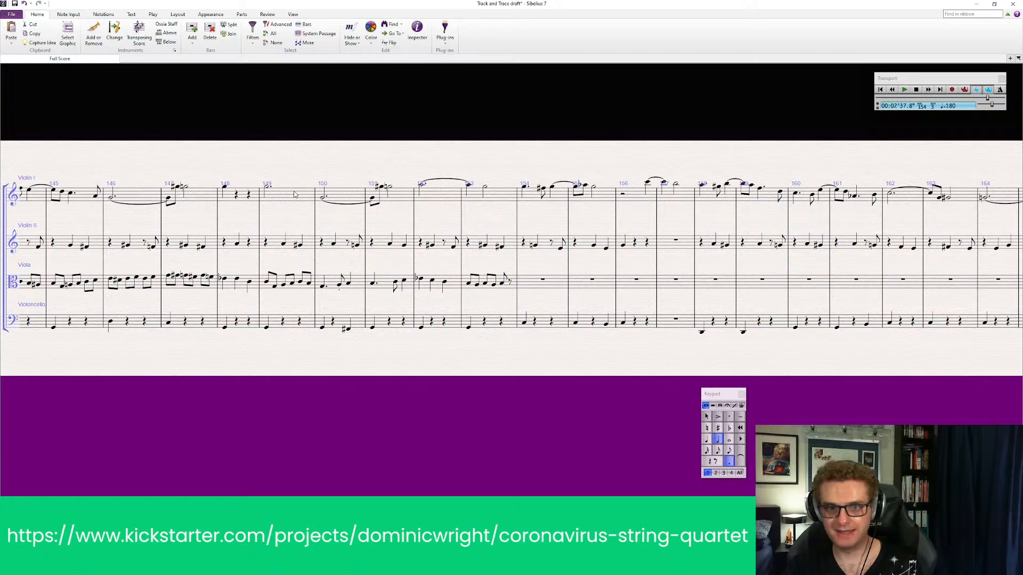
Play back all four string parts from bar 149 through the new eighth notes in viola bar 153
left_click(298, 196)
left_click(295, 320, "shift")
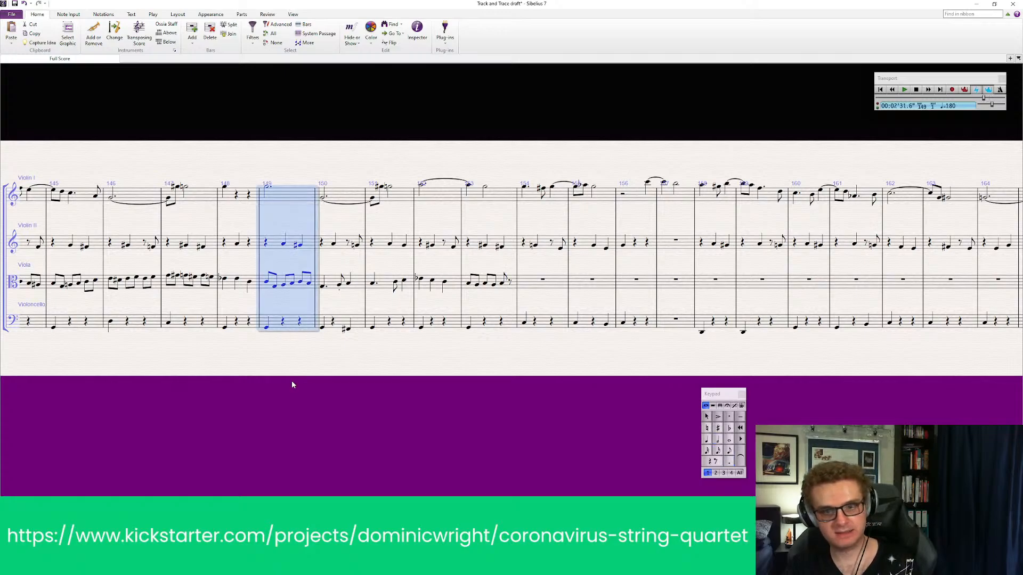
key("p")
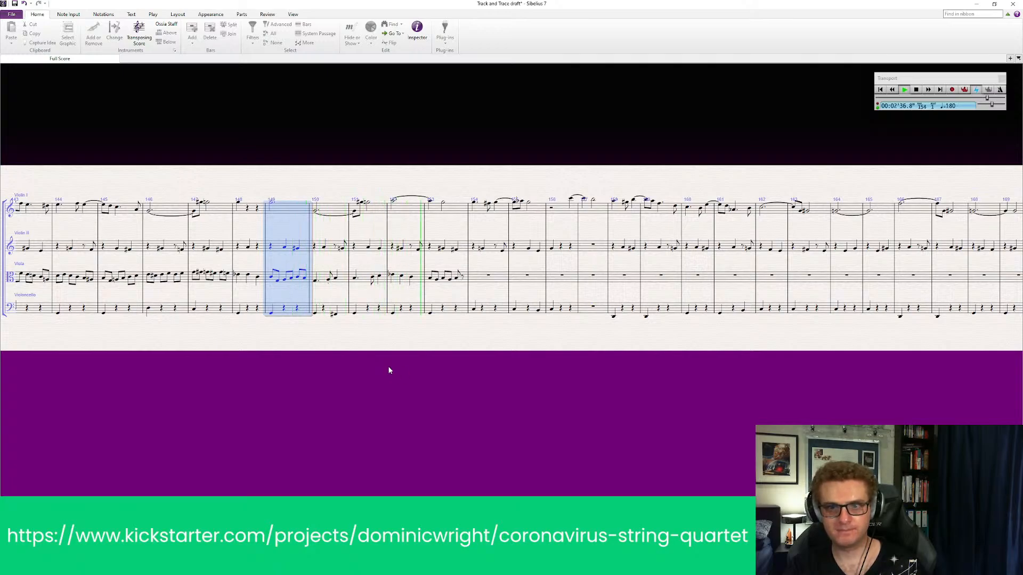
left_click(404, 366)
key("space")
scroll(479, 312, "up", 3)
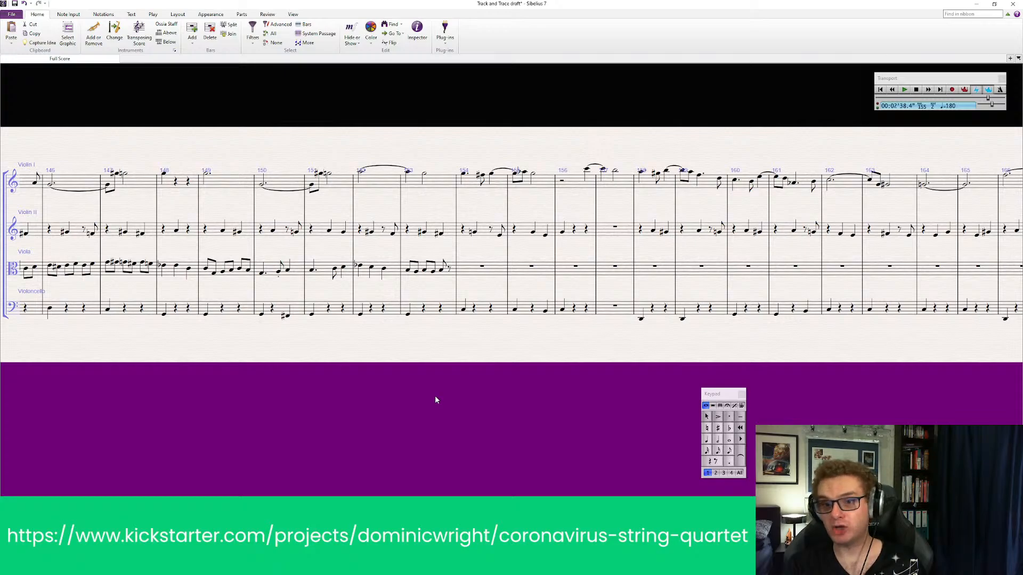
left_click_drag(436, 399, 474, 394)
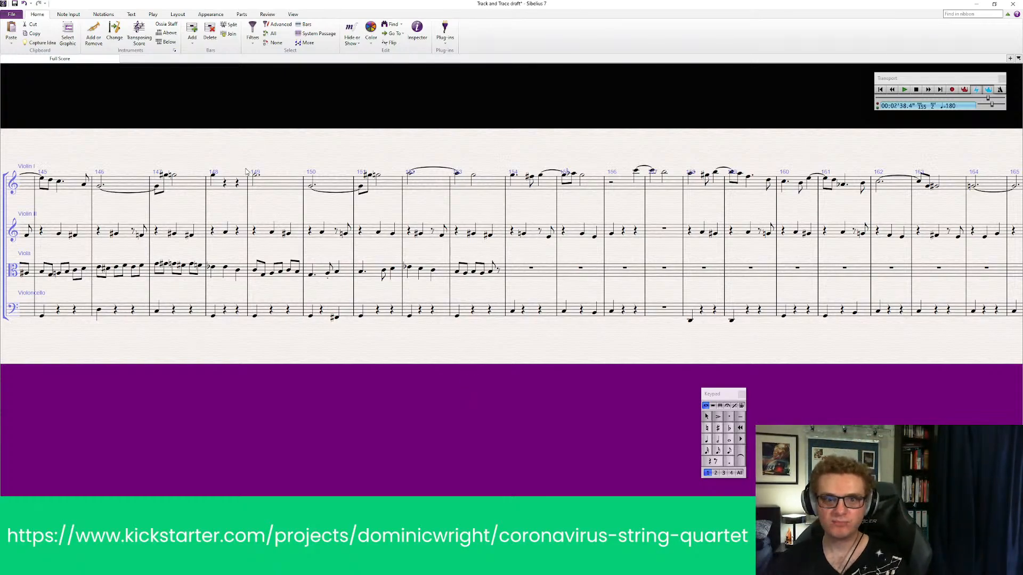
Replay the full quartet from bar 149 to recheck the rewritten viola bars 150 to 153
left_click(275, 185)
left_click(276, 315, "shift")
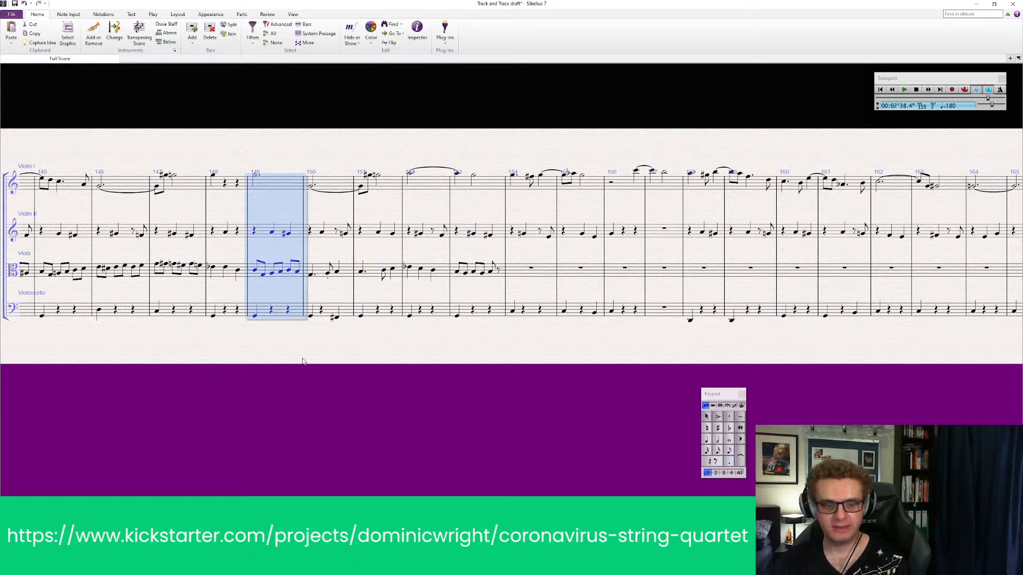
key("p")
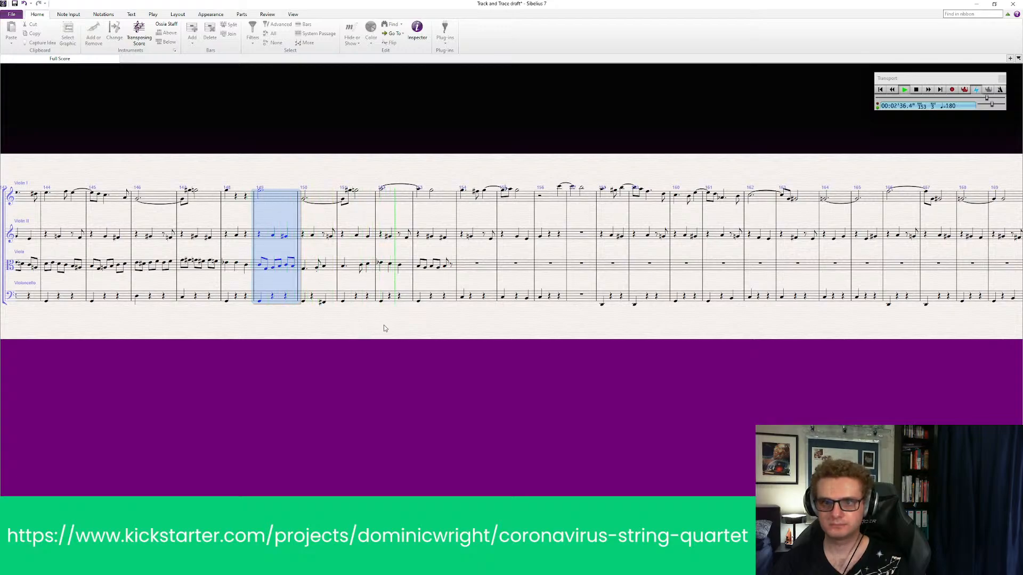
left_click(399, 327)
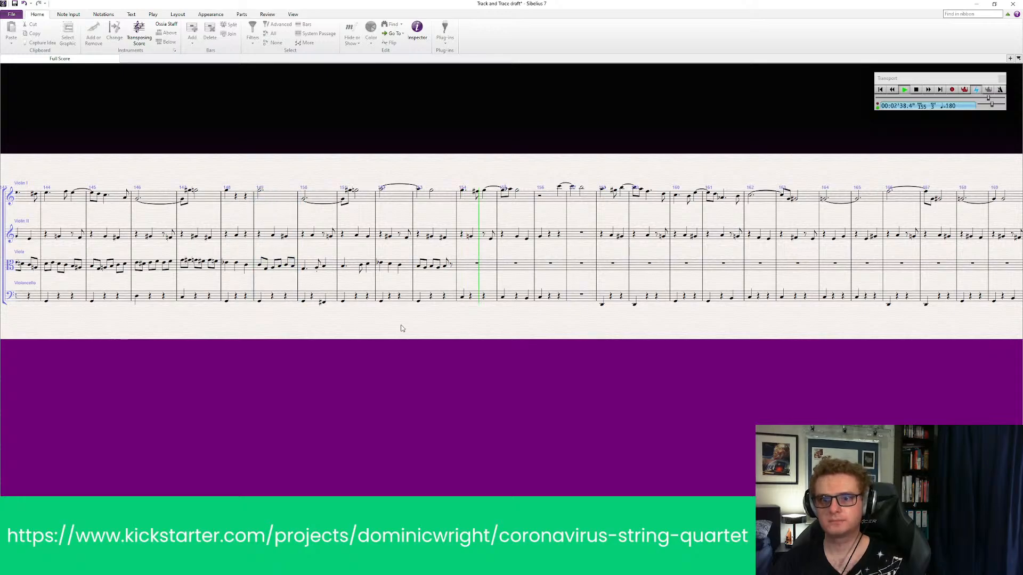
key("space")
left_click_drag(458, 346, 521, 373)
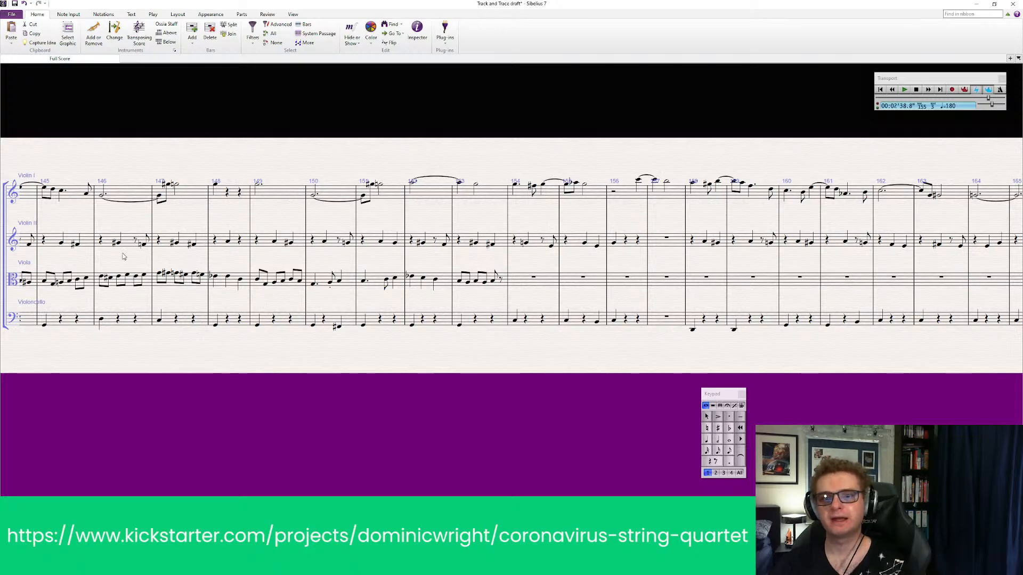
left_click_drag(165, 343, 509, 341)
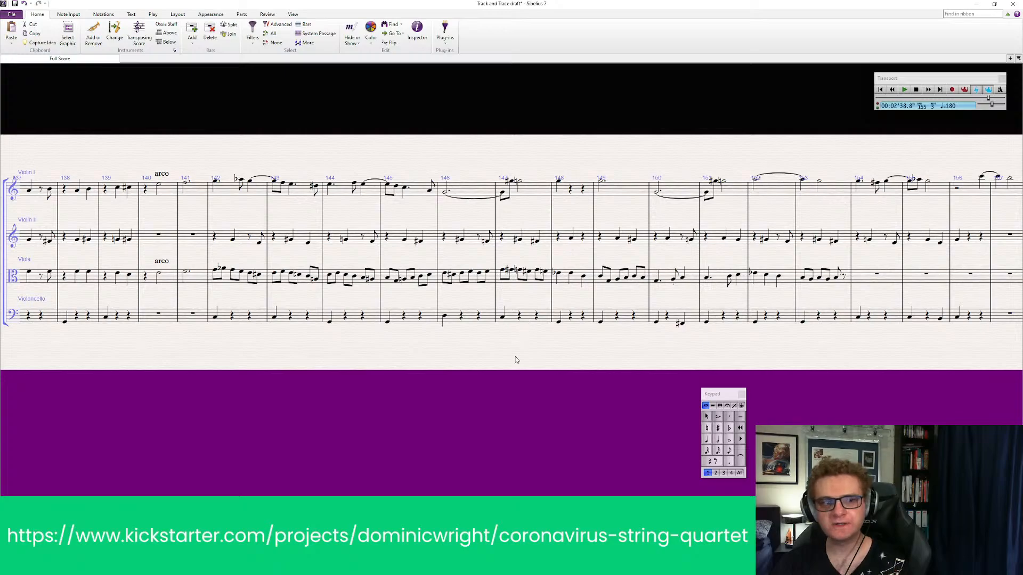
left_click_drag(555, 415, 509, 417)
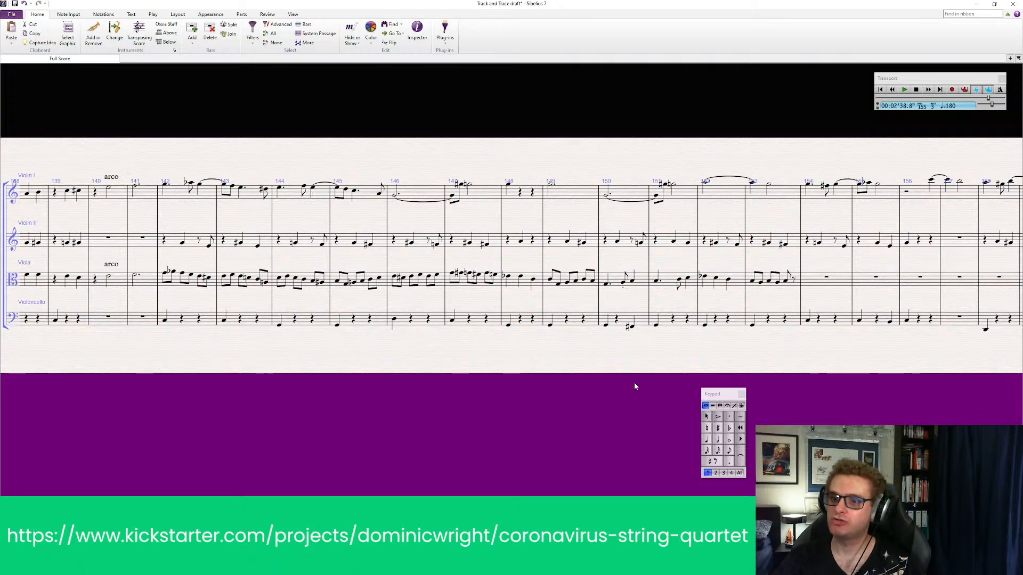
left_click_drag(633, 384, 454, 383)
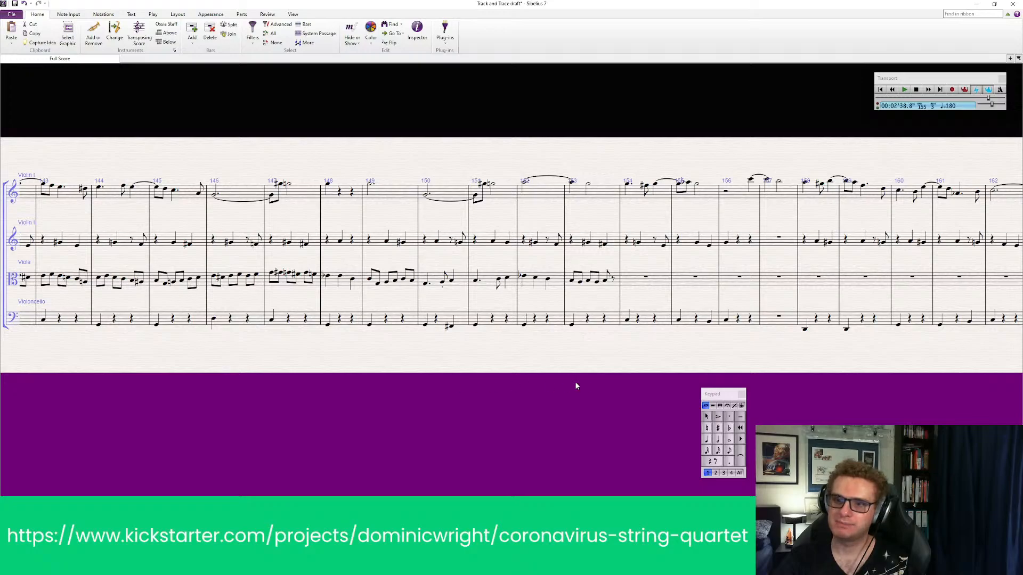
left_click_drag(577, 383, 457, 384)
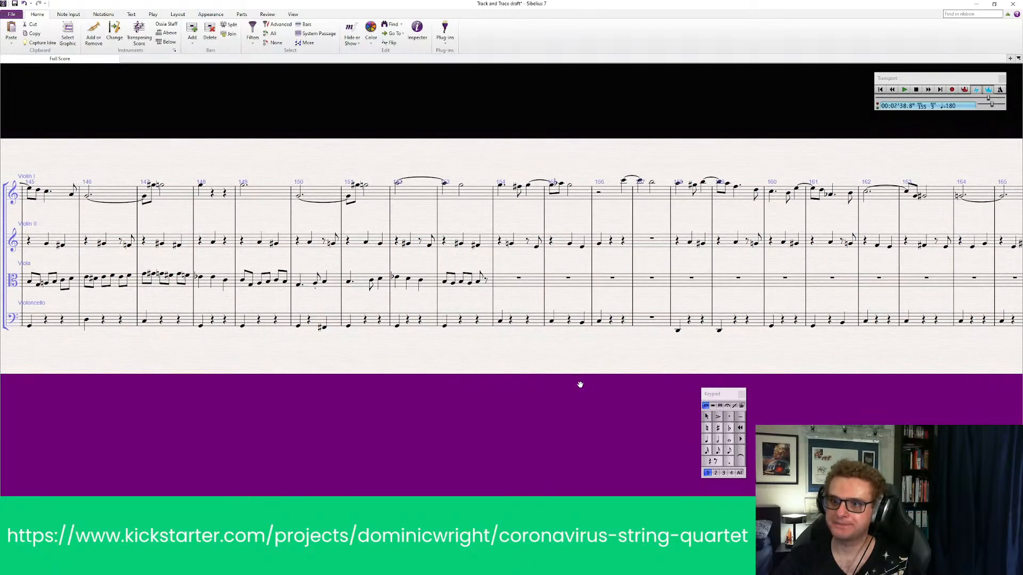
left_click_drag(581, 385, 485, 388)
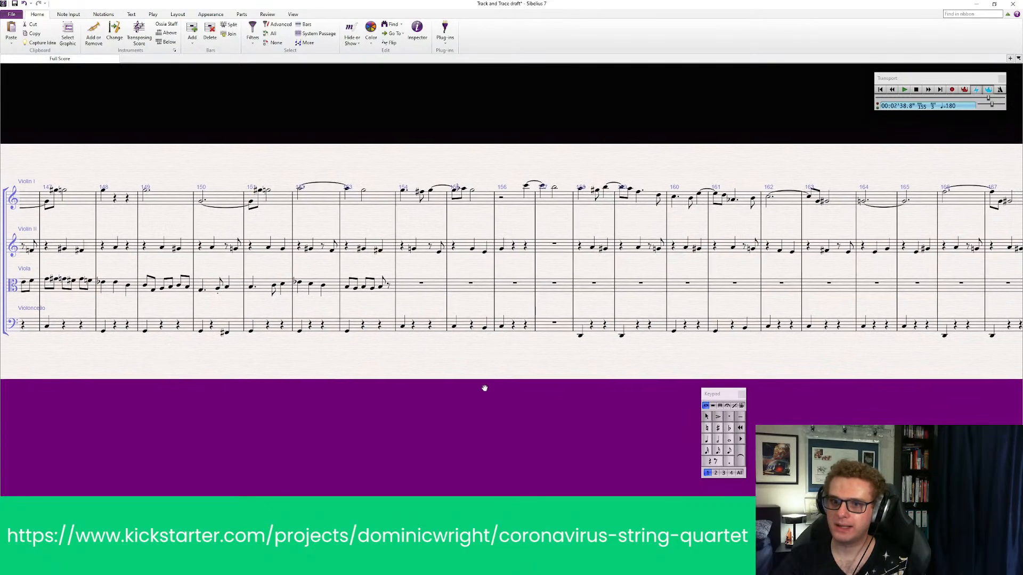
Play back all four parts from bar 151 past the end of viola bar 153
left_click(273, 199)
left_click(257, 325, "shift")
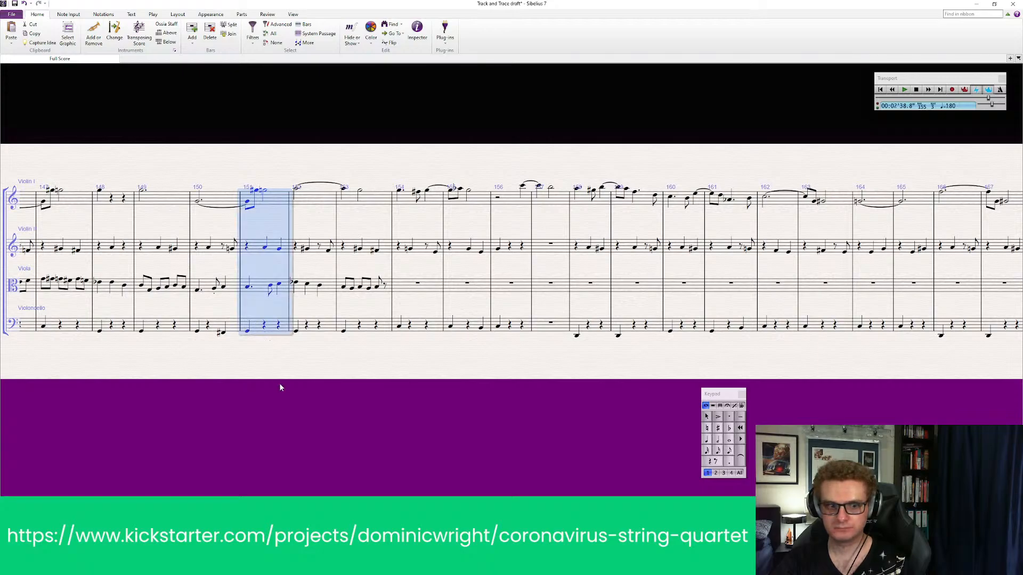
key("p")
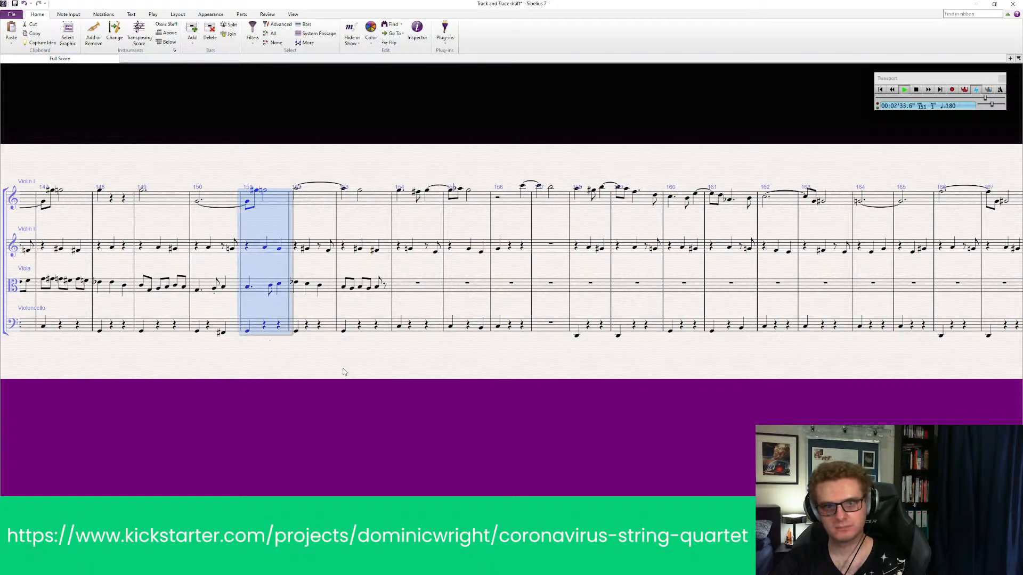
key("ctrl+minus")
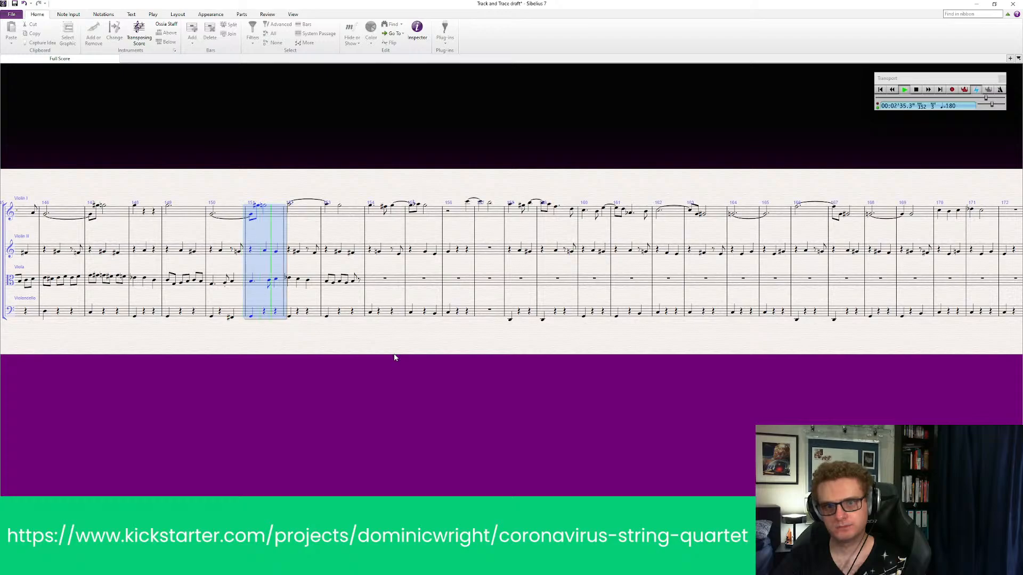
left_click(429, 345)
key("space")
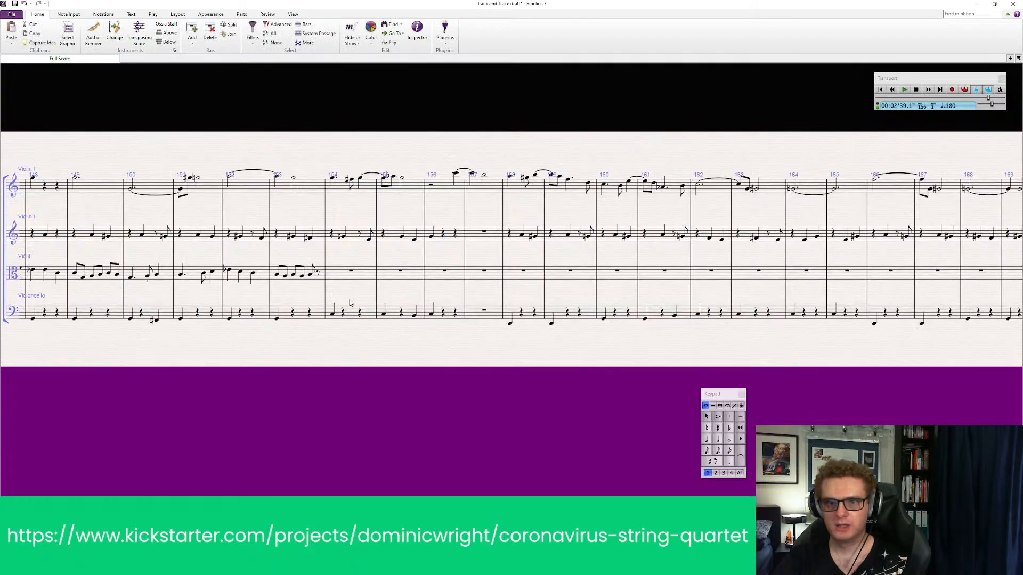
Replace the closing eighth rest of viola bar 153 with a low eighth note
left_click_drag(288, 289, 610, 251)
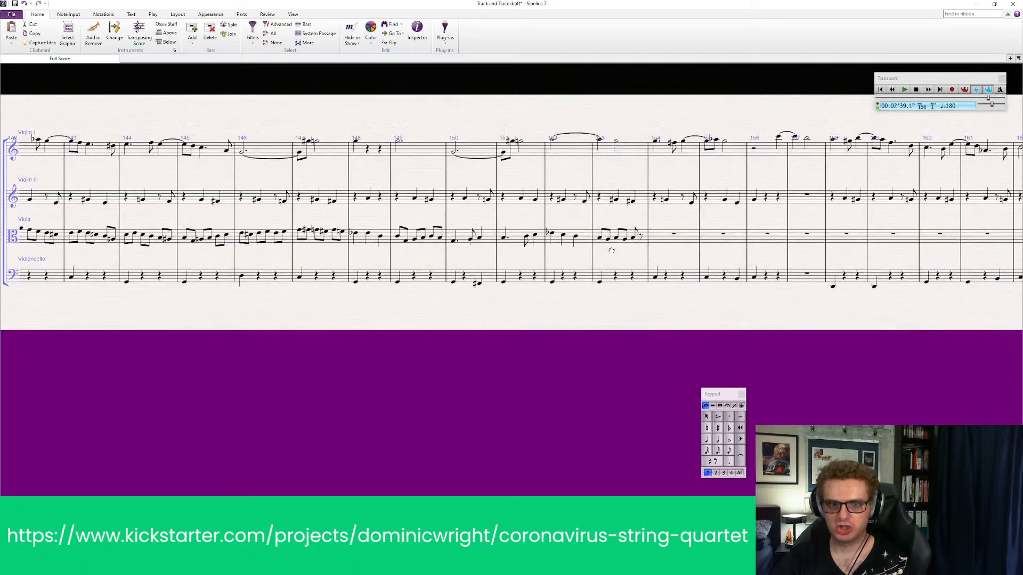
left_click_drag(301, 334, 378, 335)
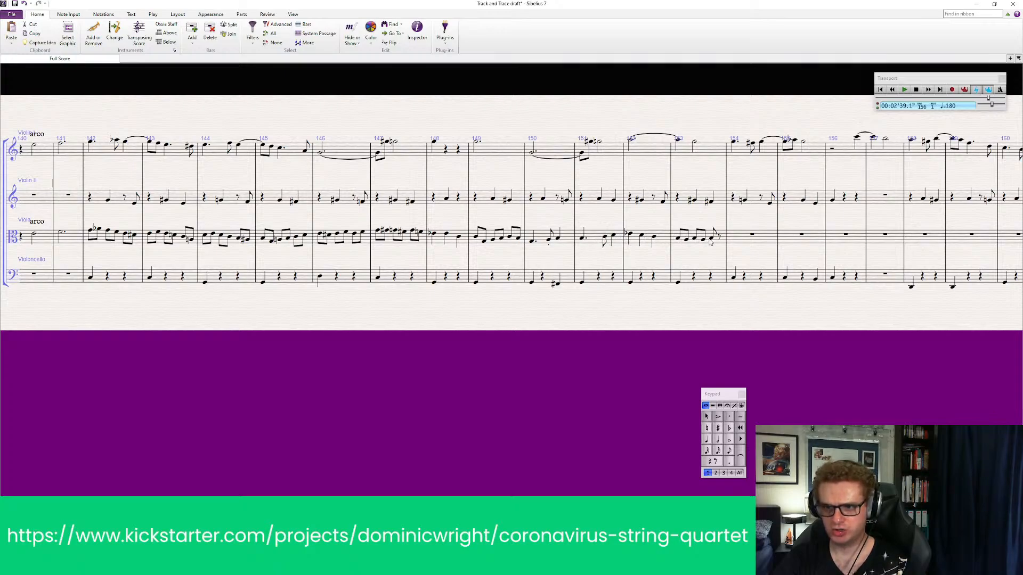
left_click(681, 240)
left_click(686, 241)
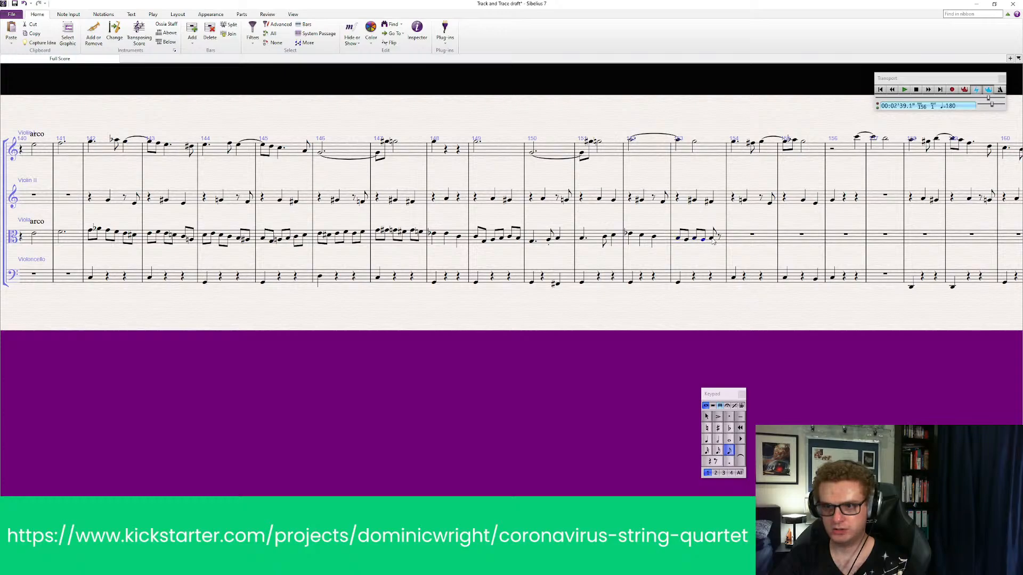
left_click(713, 239)
left_click(731, 453)
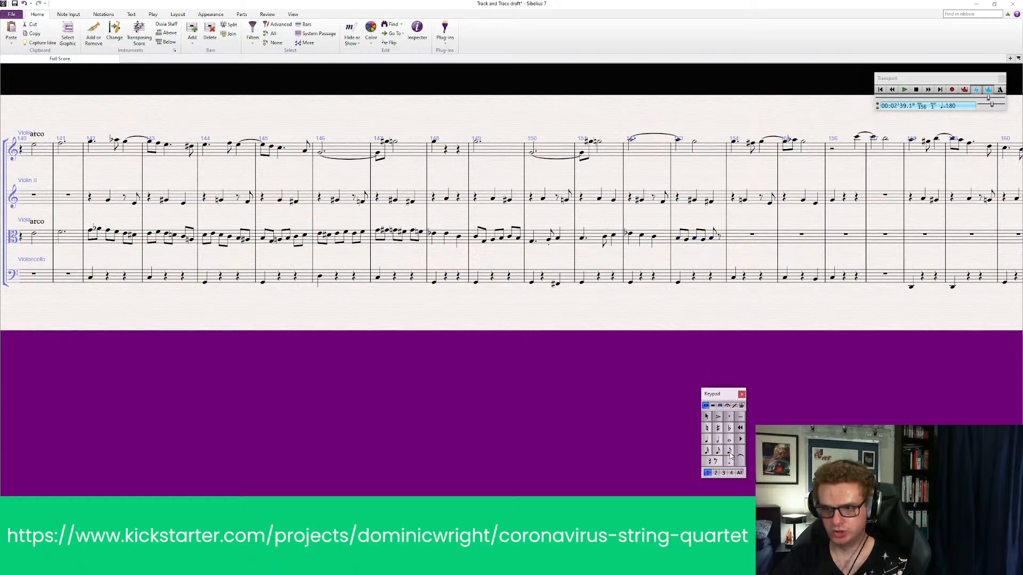
left_click(718, 247)
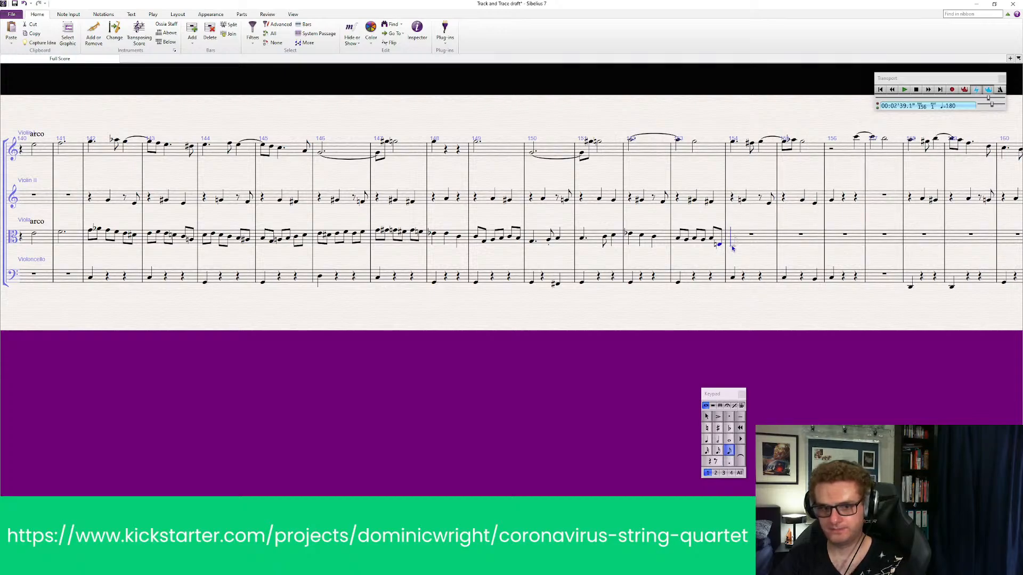
key("Up")
key("Down")
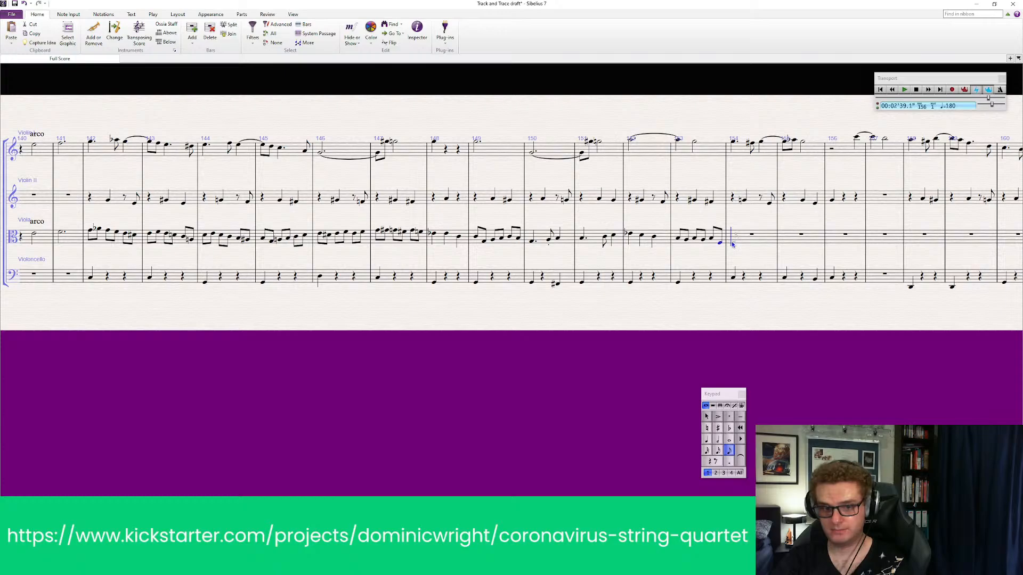
key("Escape")
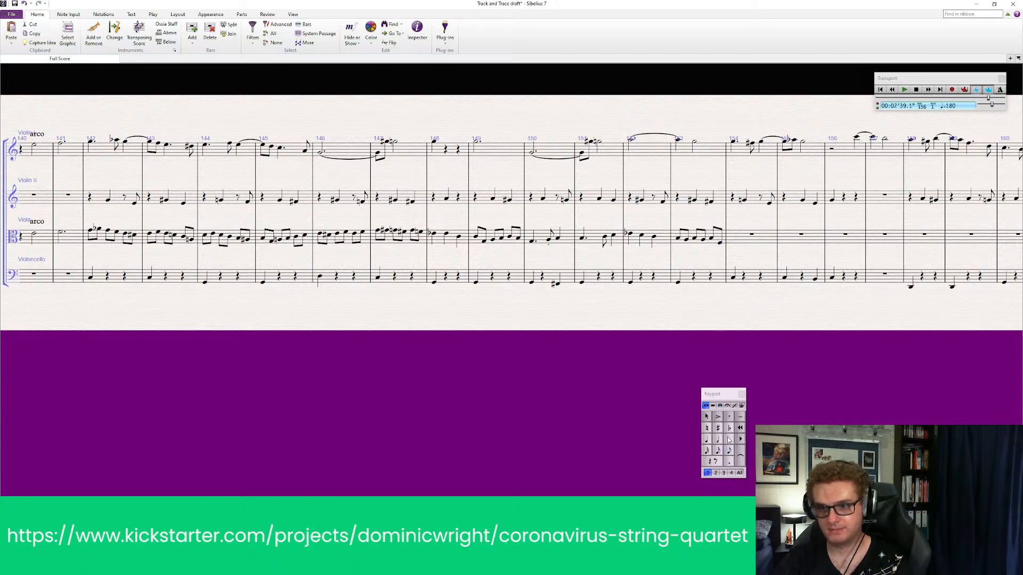
key("Escape")
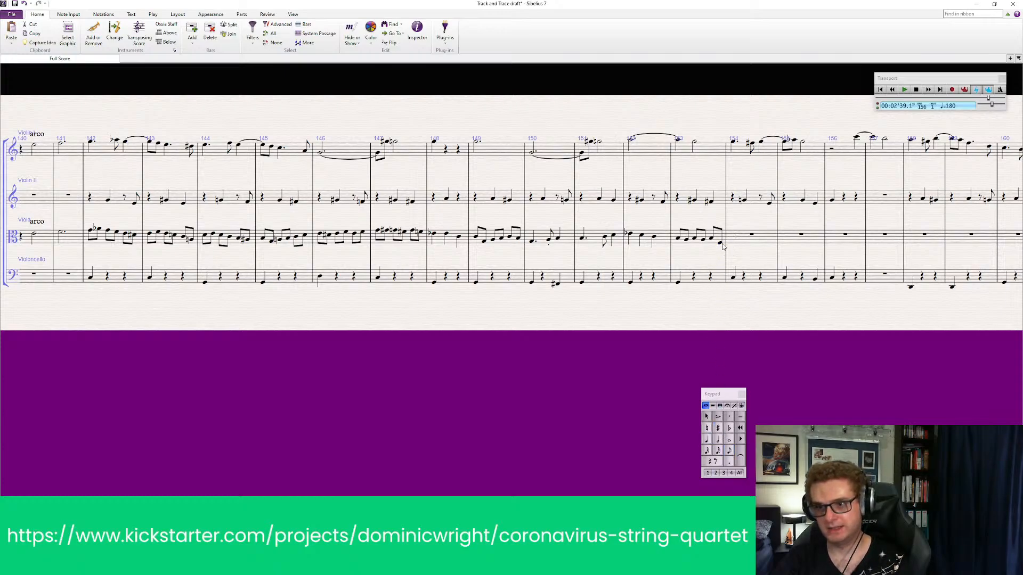
Add a sharp to the last eighth note of viola bar 153
left_click(720, 244)
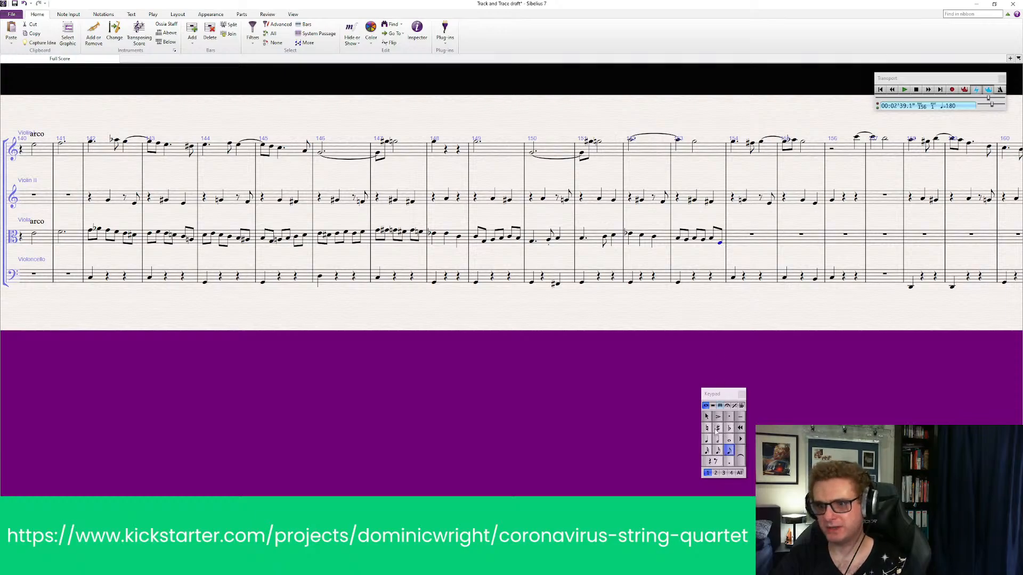
left_click(716, 431)
key("Escape")
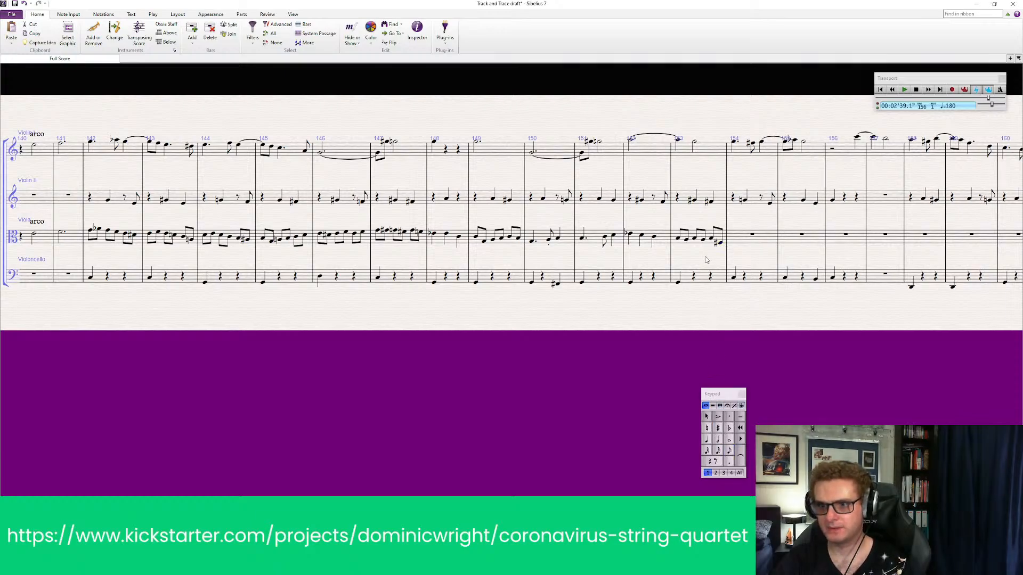
Play back from viola bar 152 through bar 153 and delete the sharpened final eighth note
left_click(632, 236)
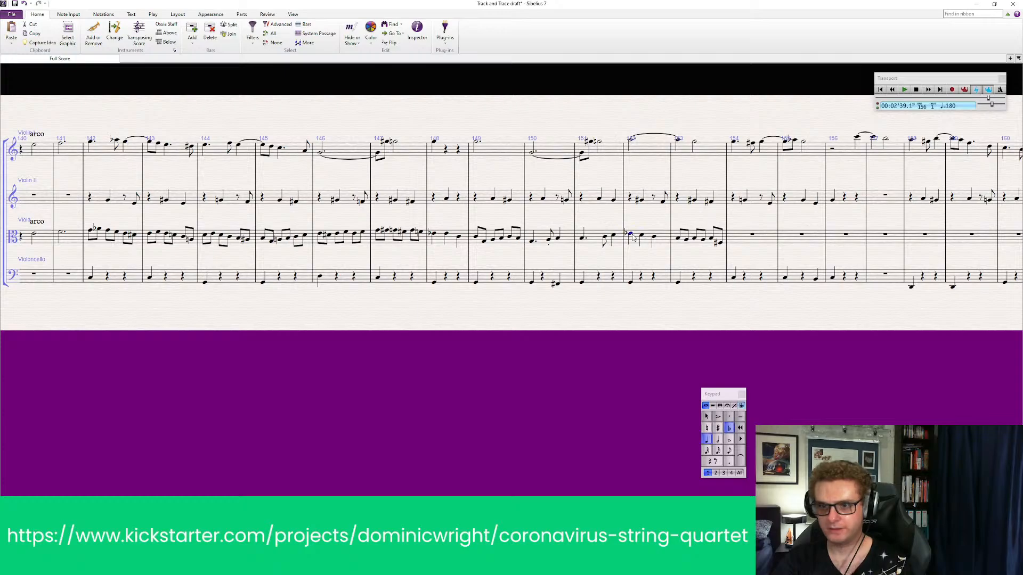
key("space")
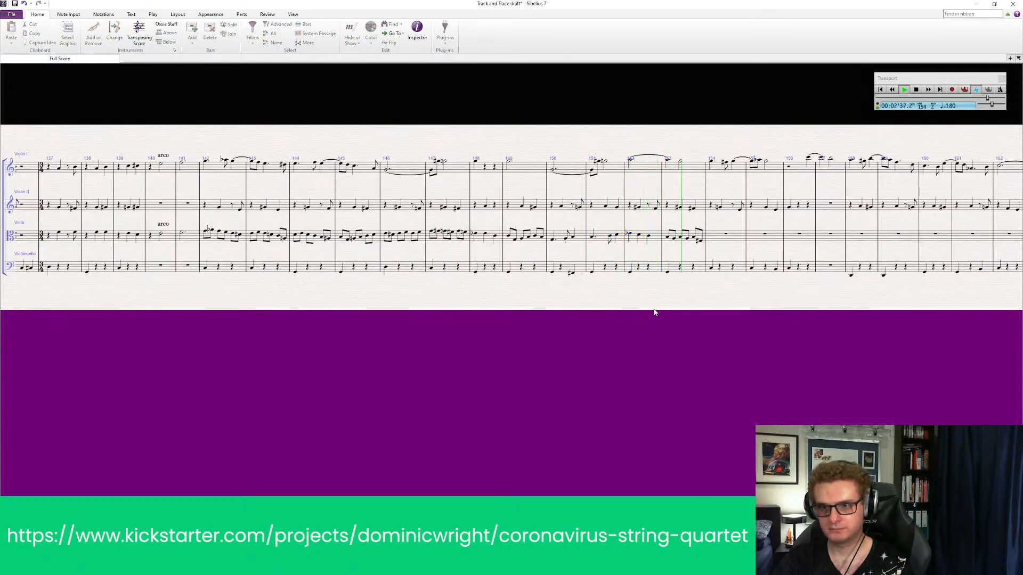
key("space")
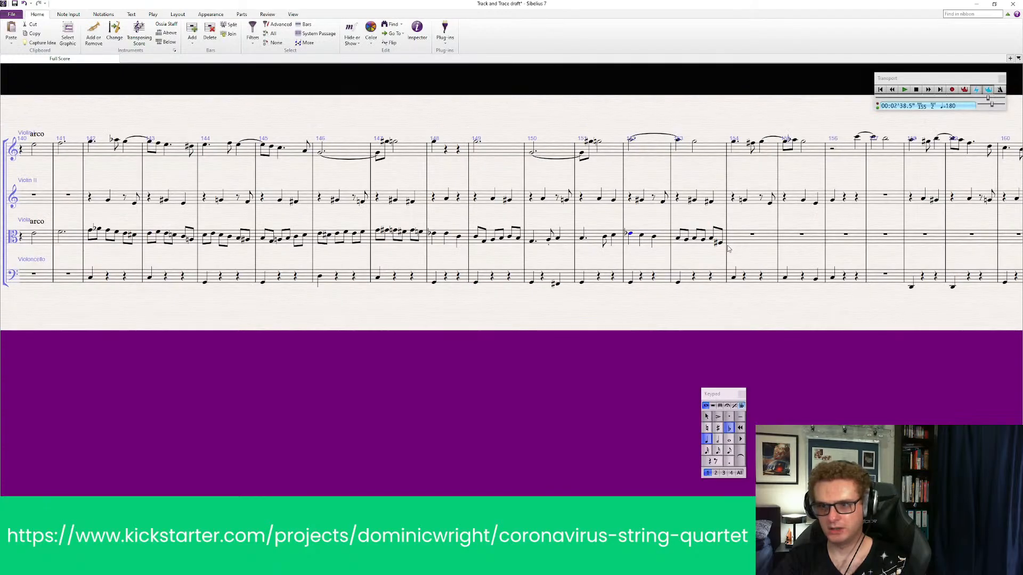
key("Delete")
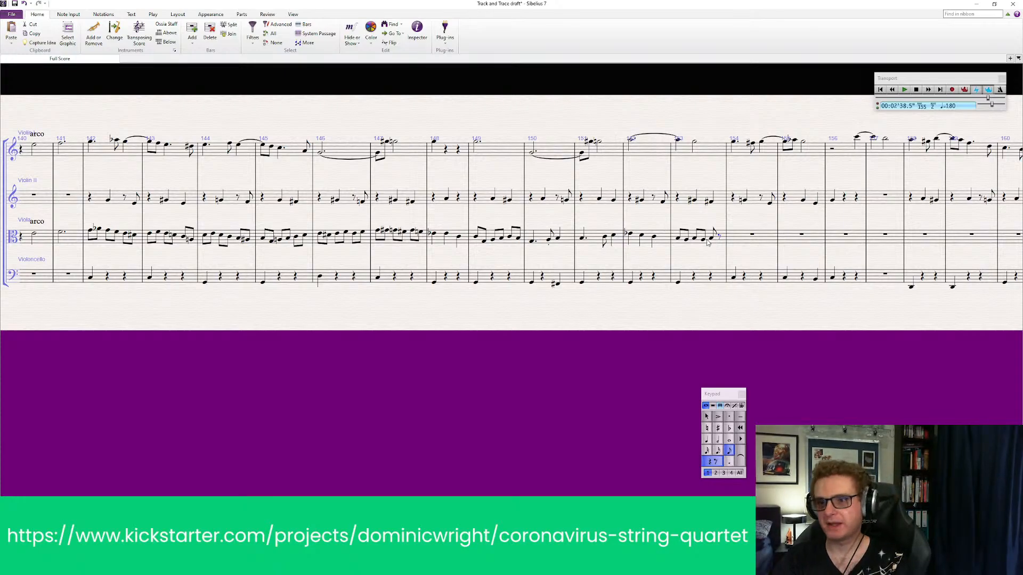
Play back all four string parts from bar 142 into the viola's eighth-note passage
left_click_drag(661, 351, 617, 353)
left_click_drag(322, 326, 408, 318)
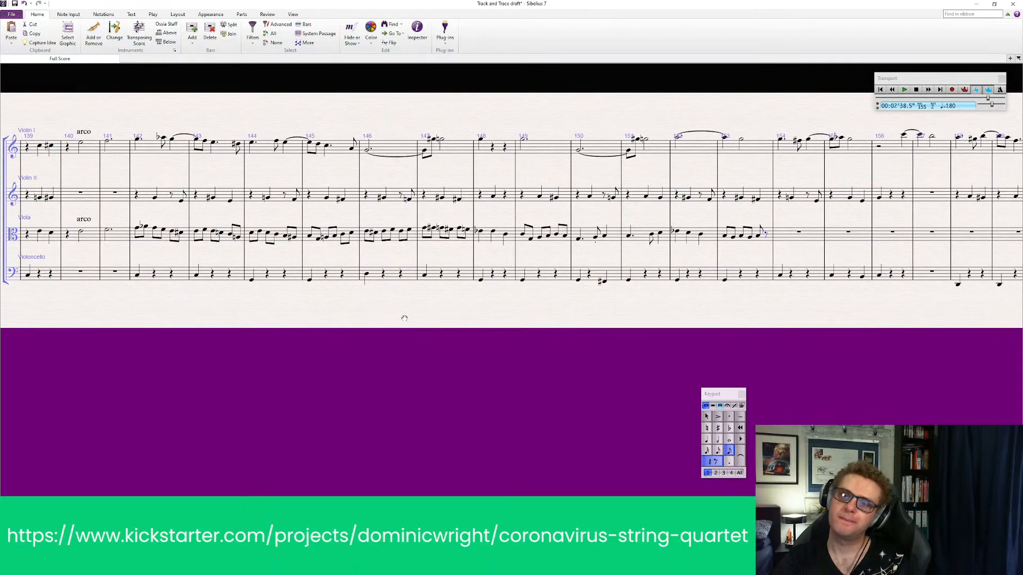
left_click(146, 148)
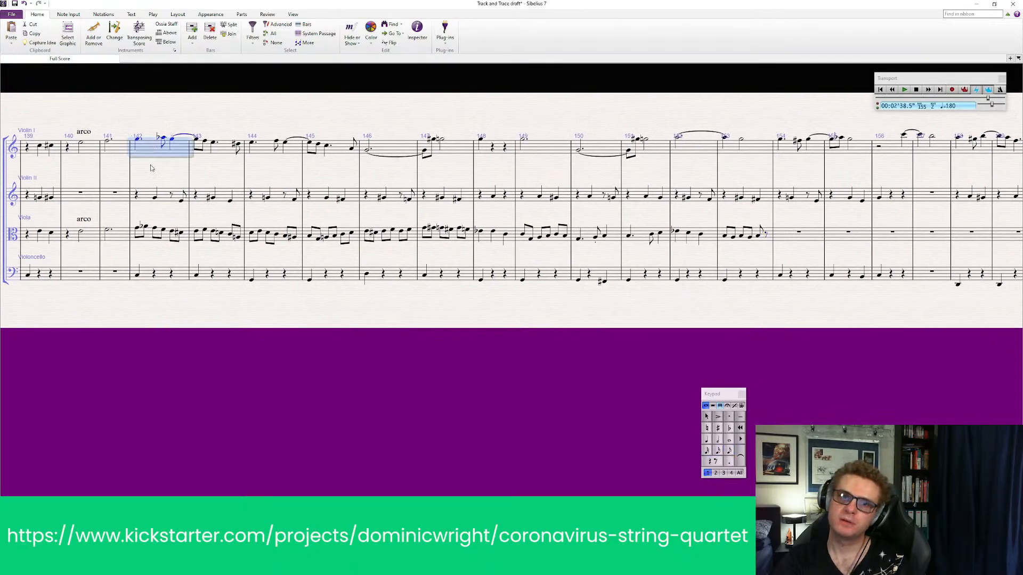
left_click(167, 277, "shift")
key("space")
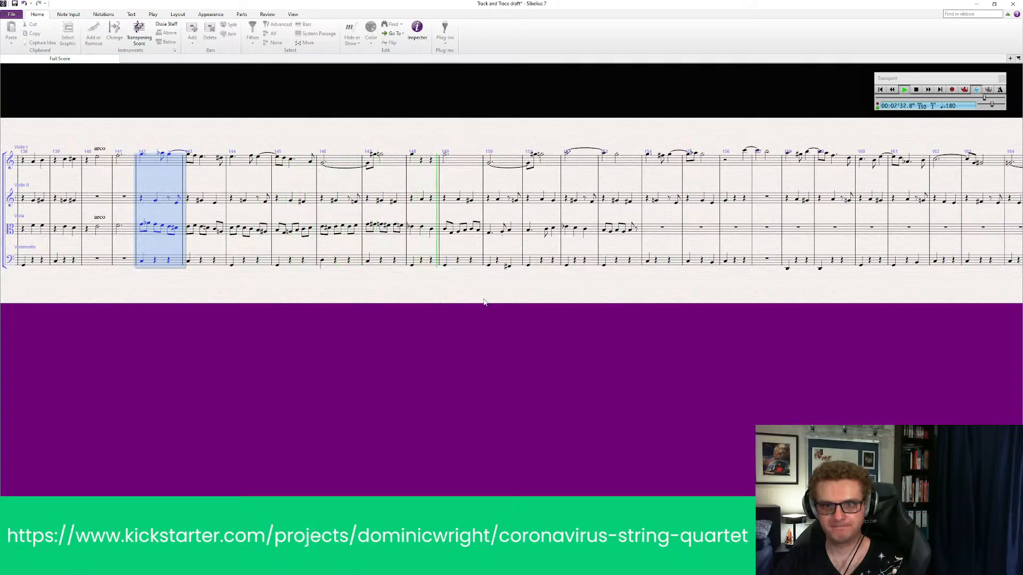
key("space")
scroll(424, 232, "up", 3)
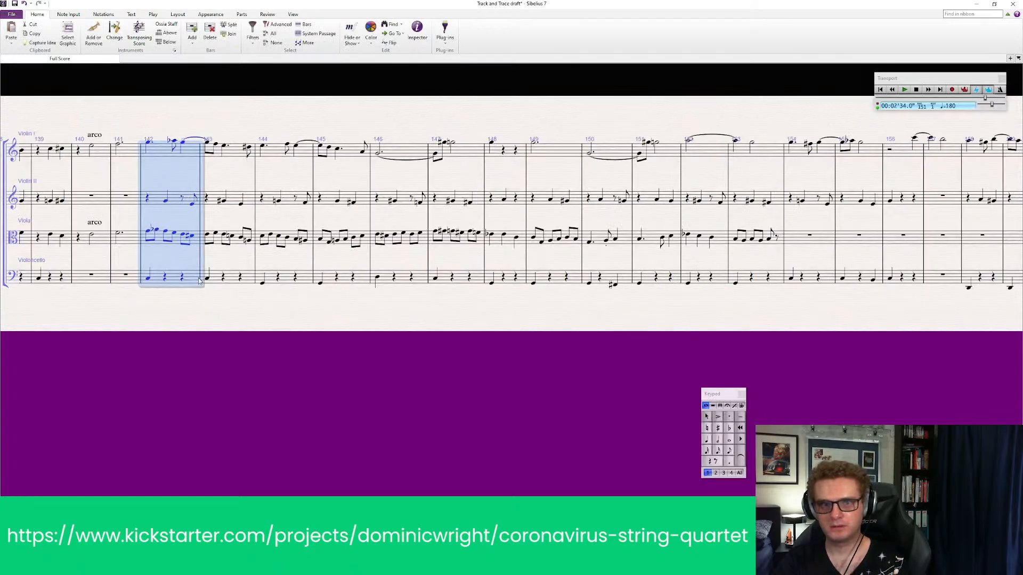
Replay the full quartet from bar 142 to recheck the passage leading up to bar 150
left_click(504, 236)
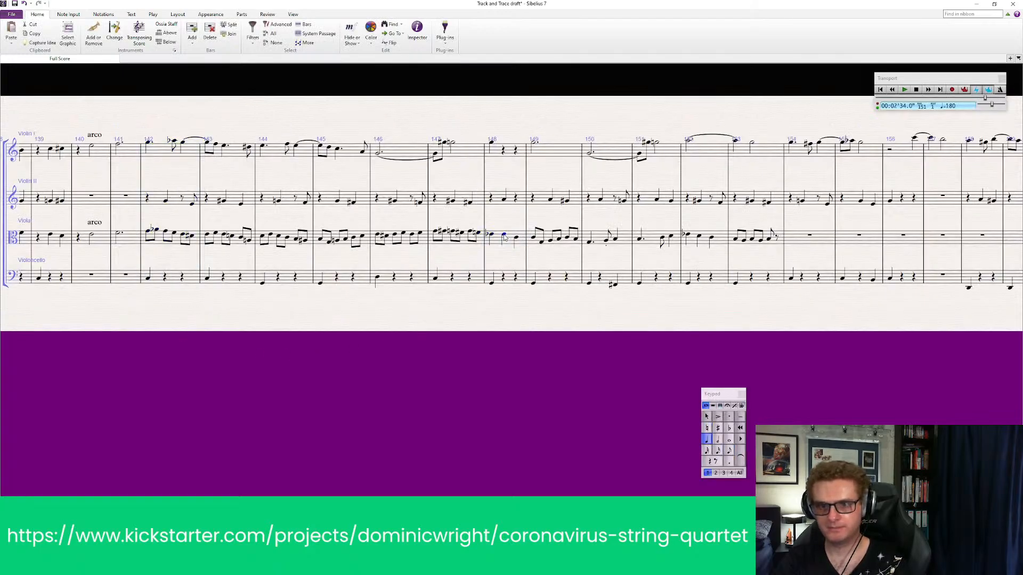
key("Escape")
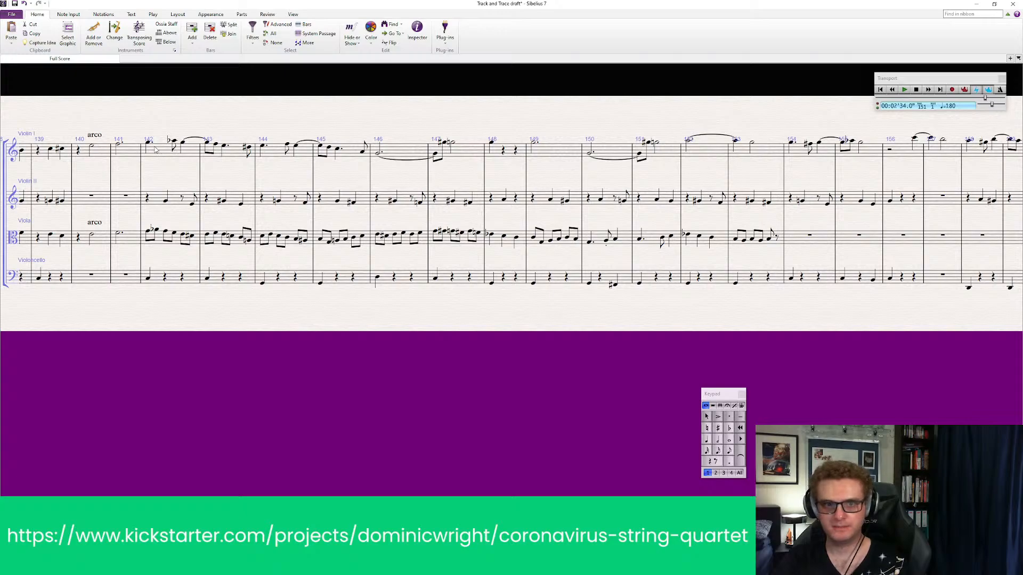
left_click(155, 149)
left_click(170, 285, "shift")
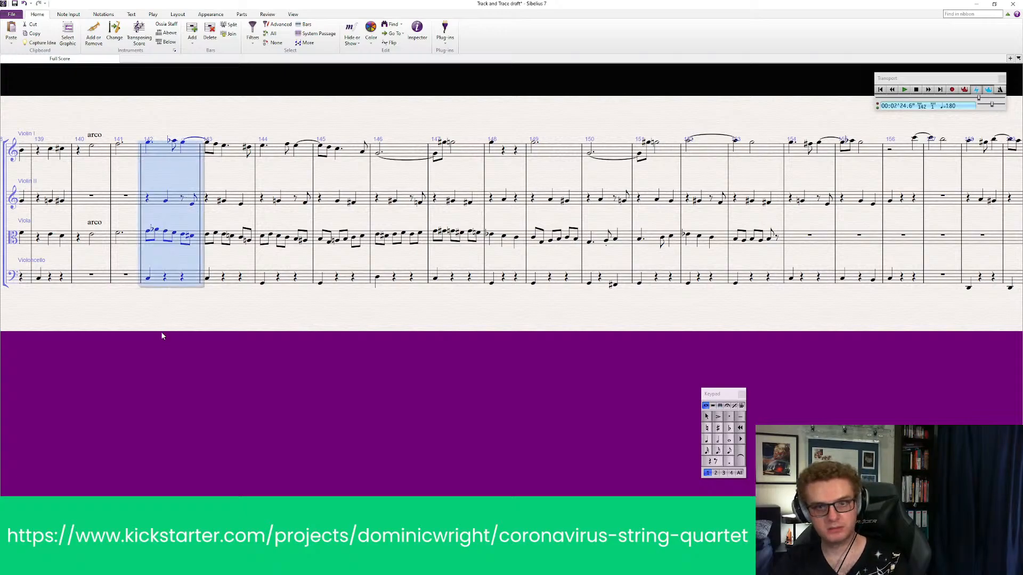
key("p")
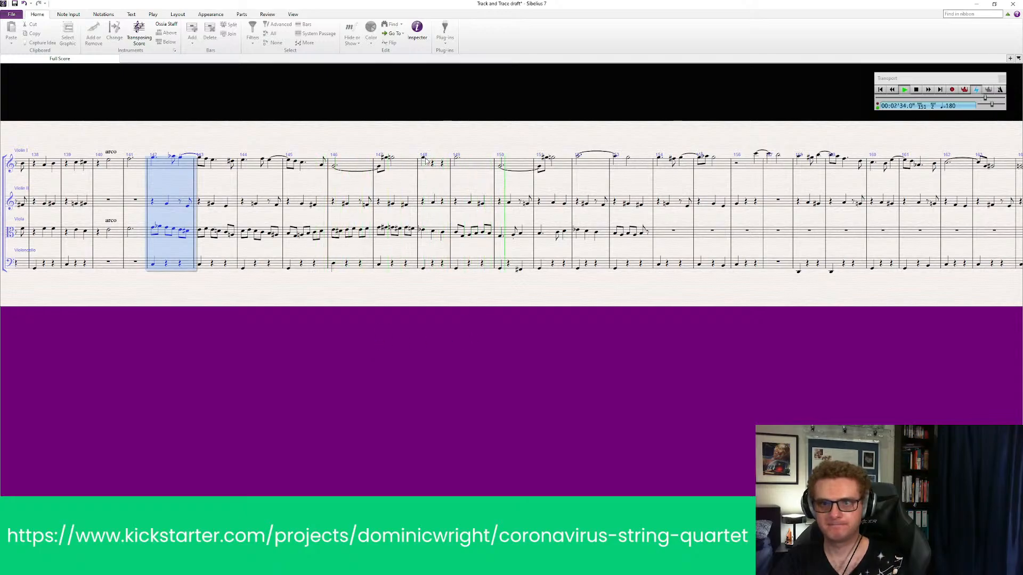
key("space")
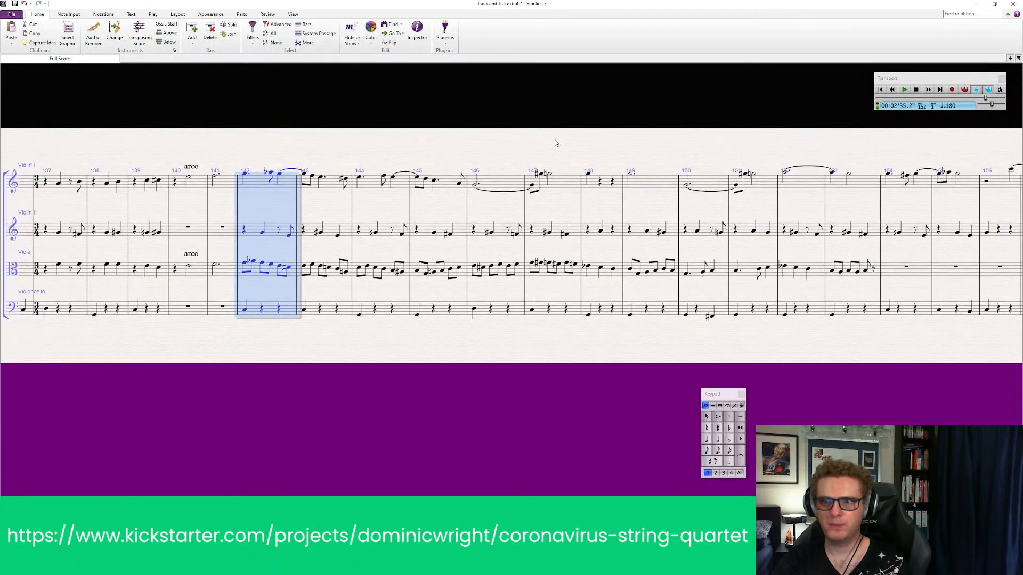
Lengthen the Violin I note in bar 148 to a dotted half note and tie it to the note in bar 149
left_click(588, 176)
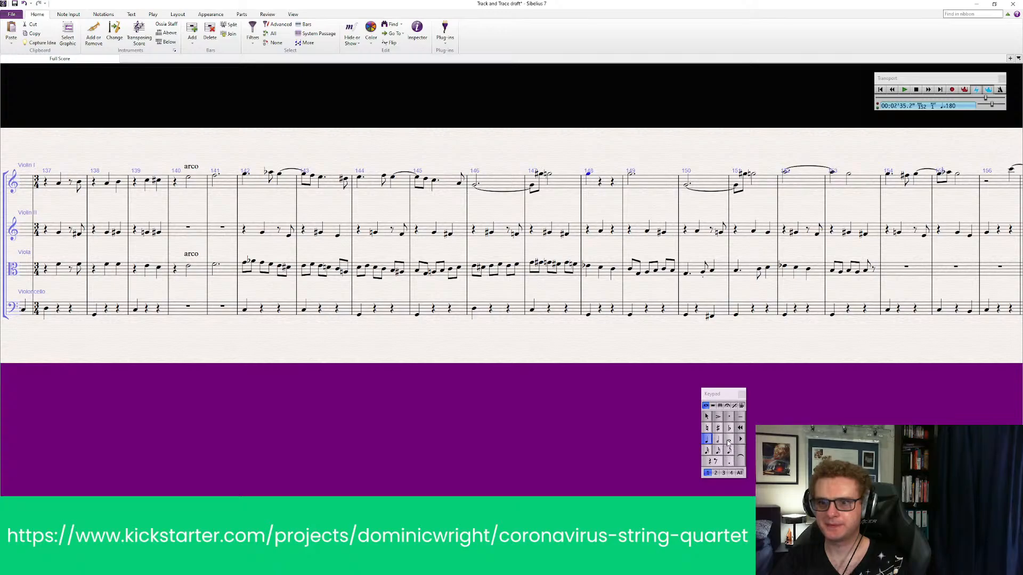
left_click(718, 440)
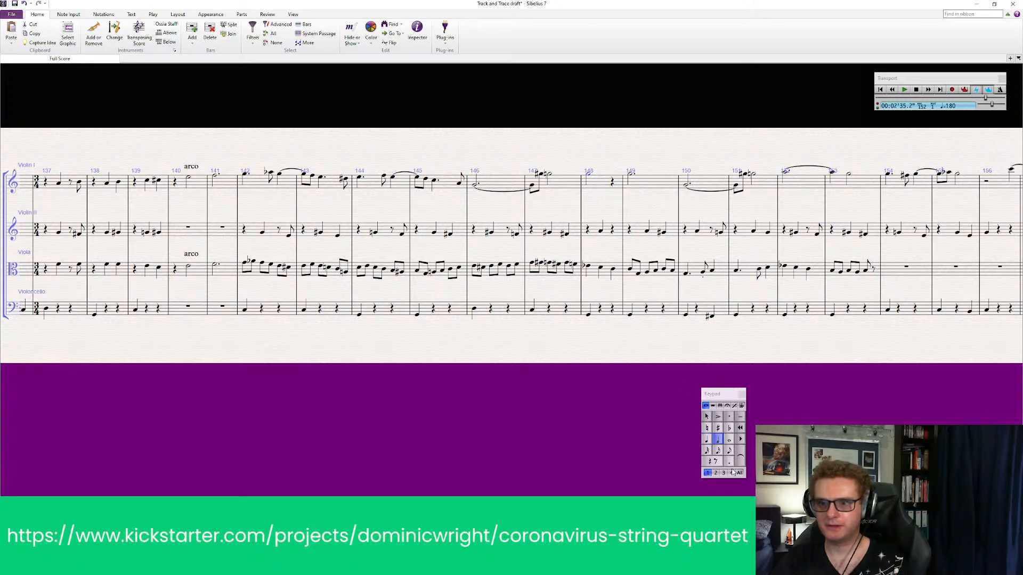
left_click(740, 461)
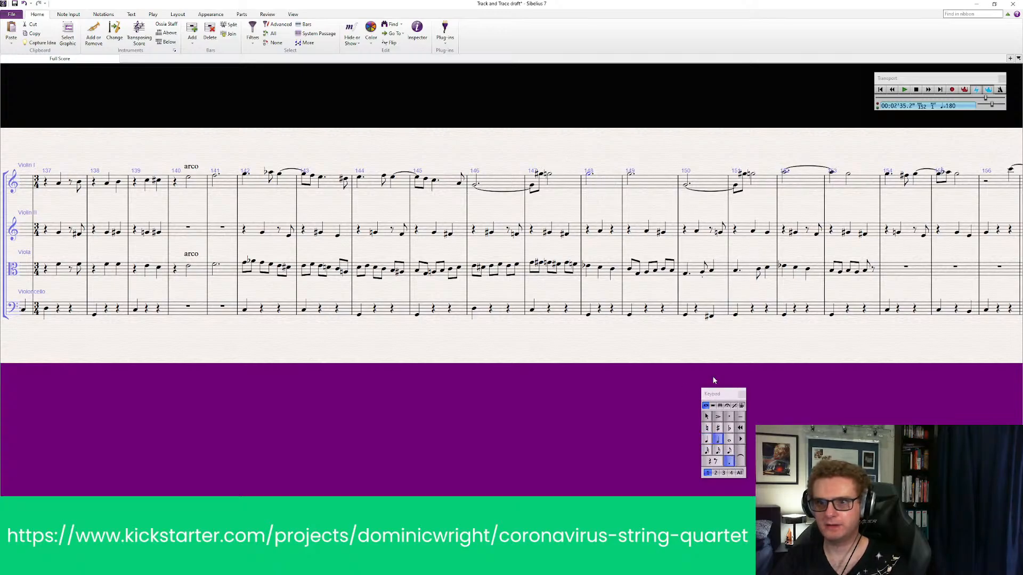
left_click(641, 396)
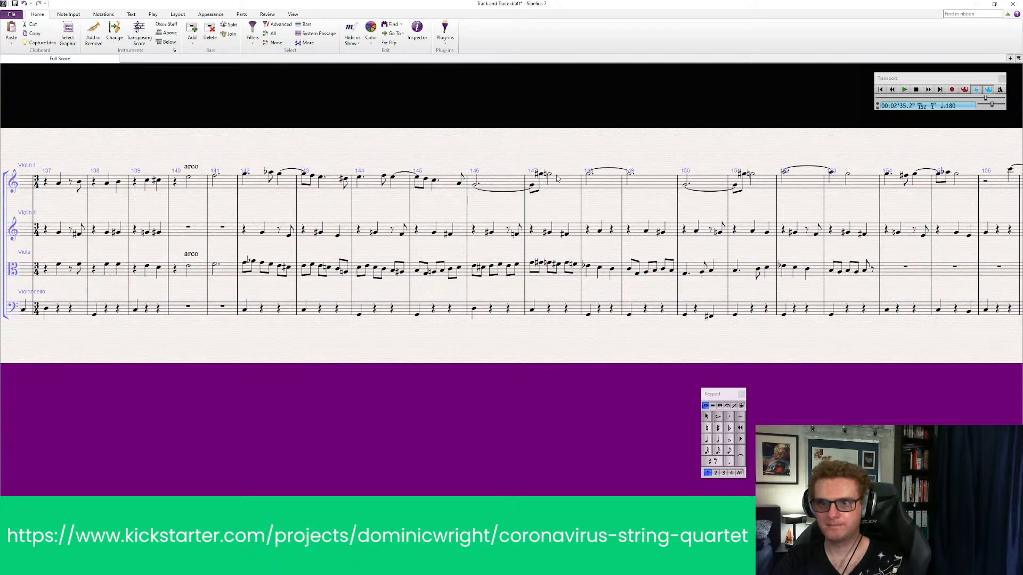
Play back all four parts from bar 146 through the new Violin I tie and past viola bar 153
left_click(475, 184)
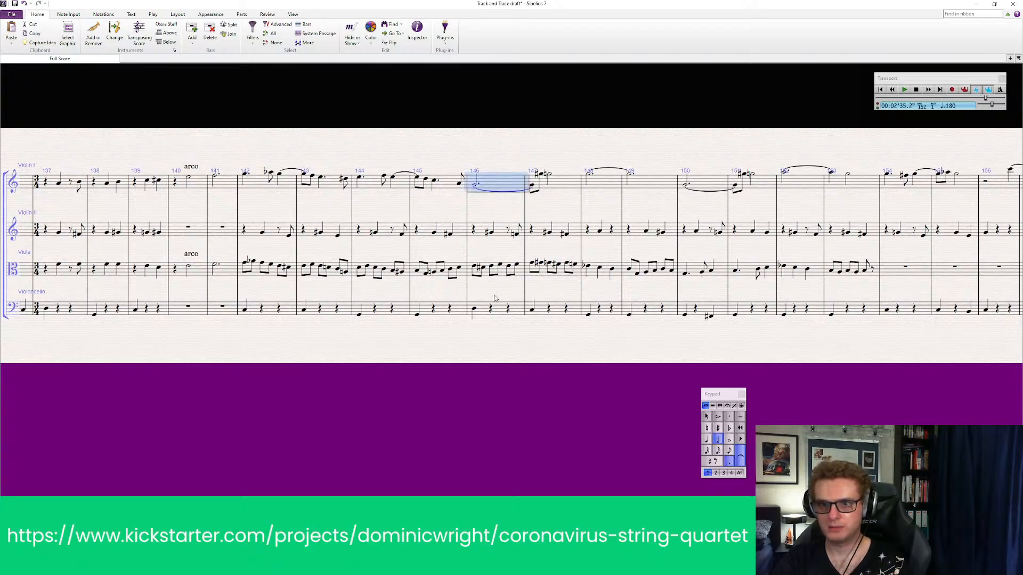
key("Escape")
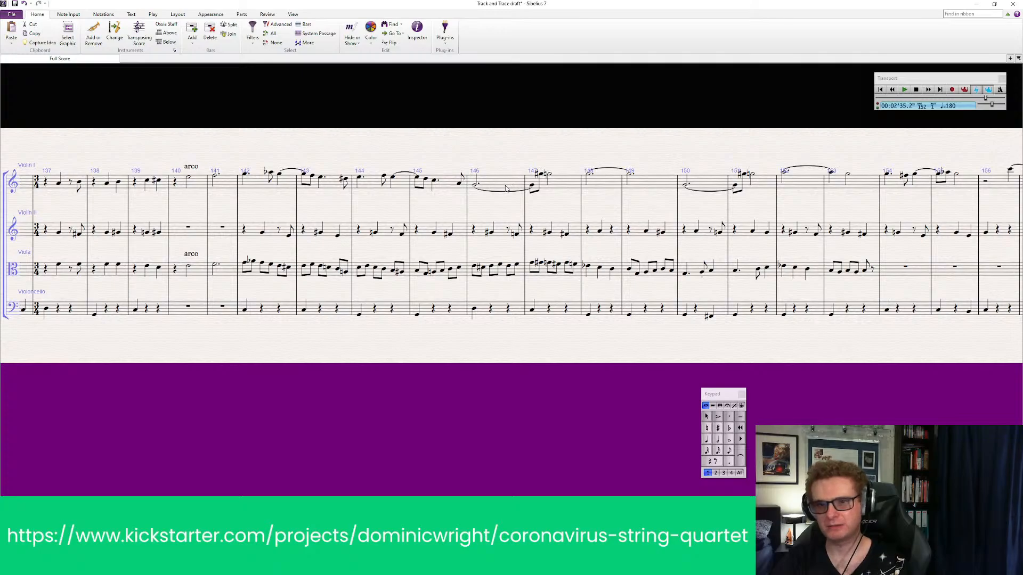
left_click(506, 188)
left_click(499, 310, "shift")
key("p")
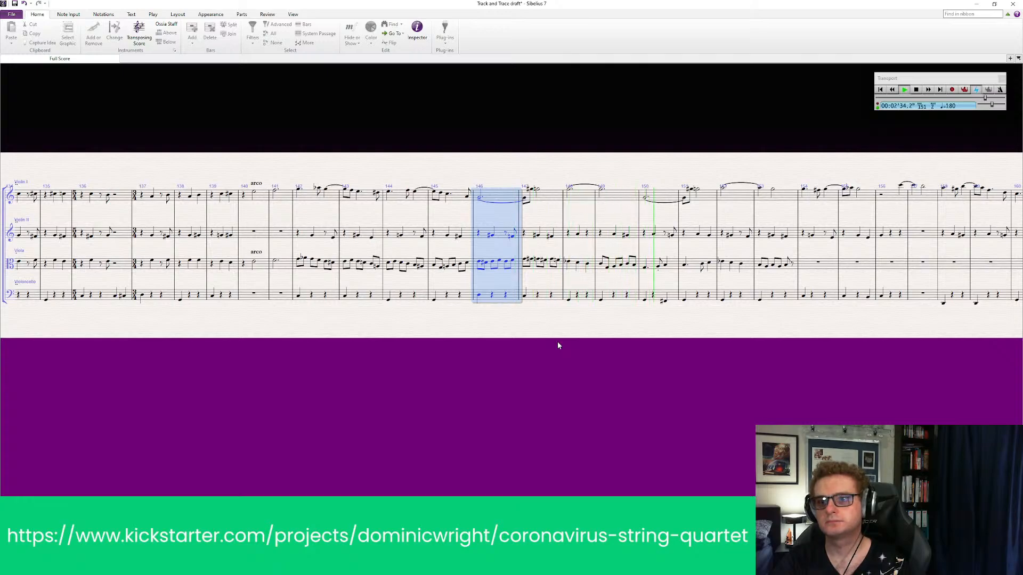
left_click_drag(708, 338, 399, 347)
key("space")
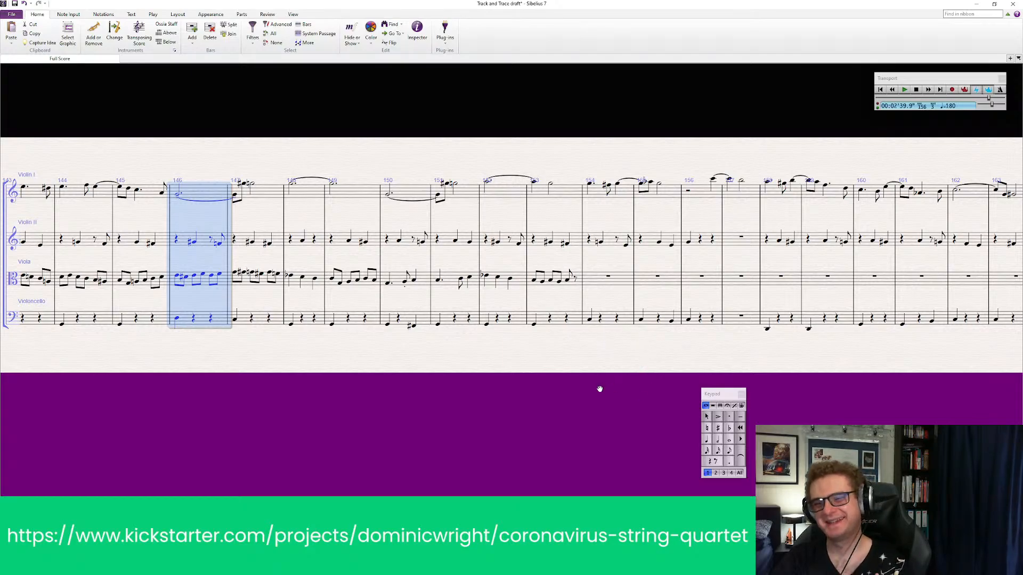
left_click_drag(599, 389, 493, 416)
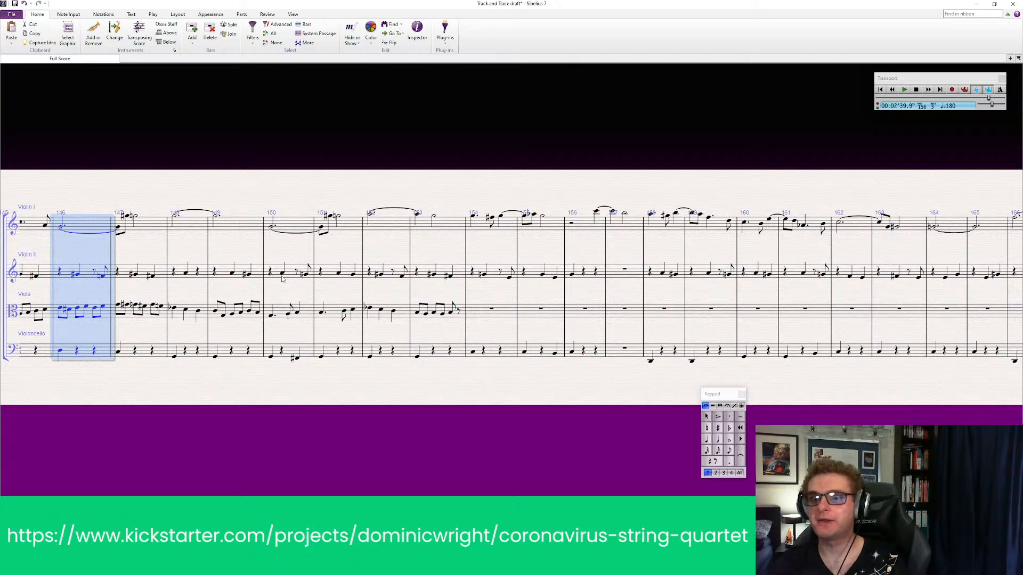
left_click(728, 458)
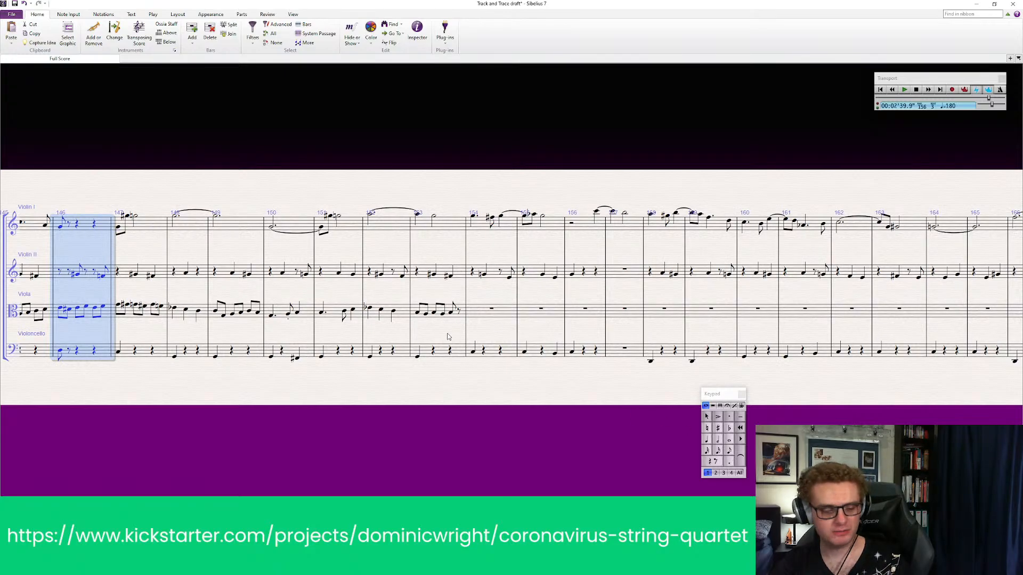
key("ctrl+z")
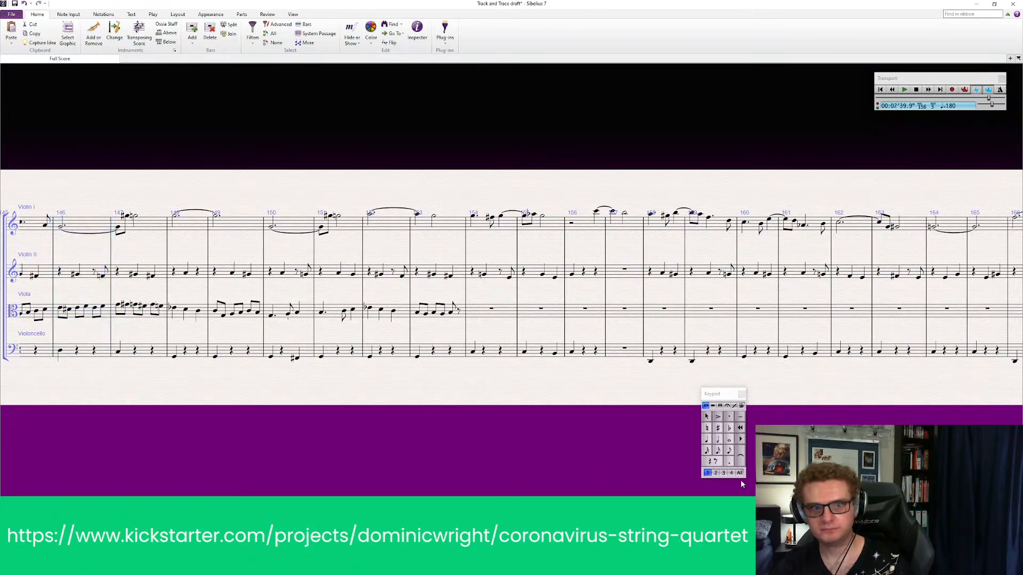
left_click(729, 453)
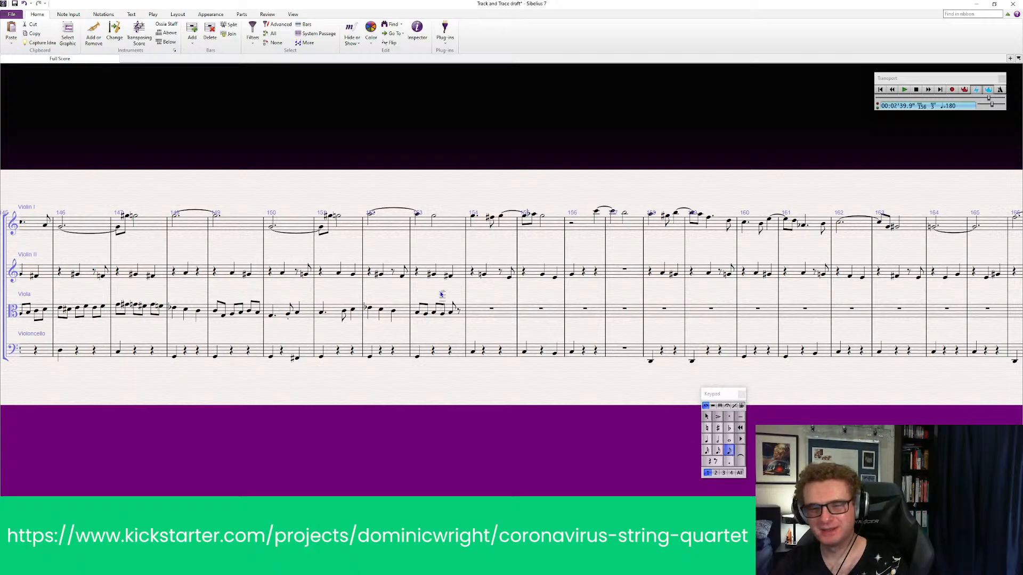
key("Escape")
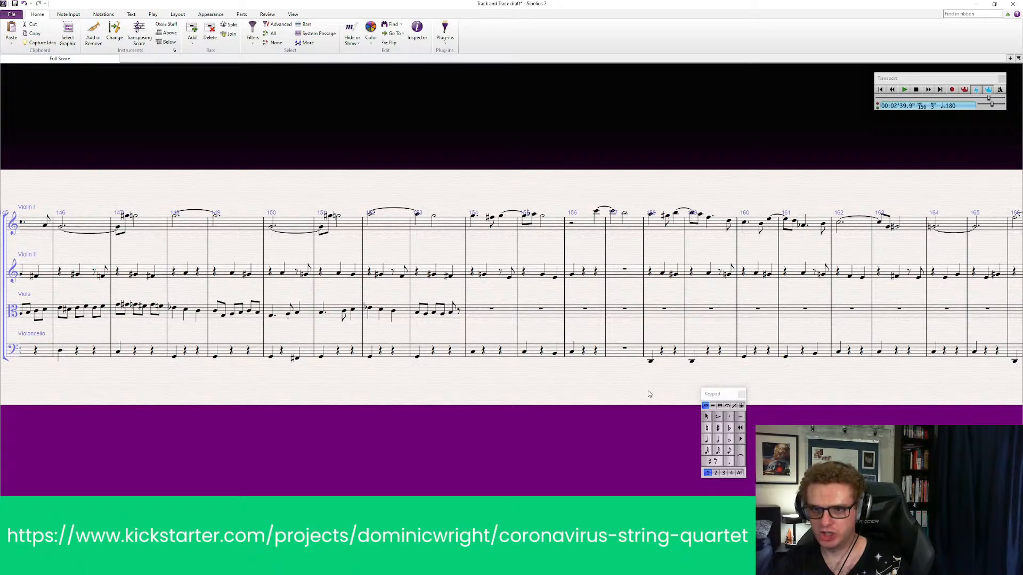
Lengthen the last viola note of bar 153 to a quarter note so that it fills the bar
left_click(450, 314)
left_click(707, 440)
left_click(536, 431)
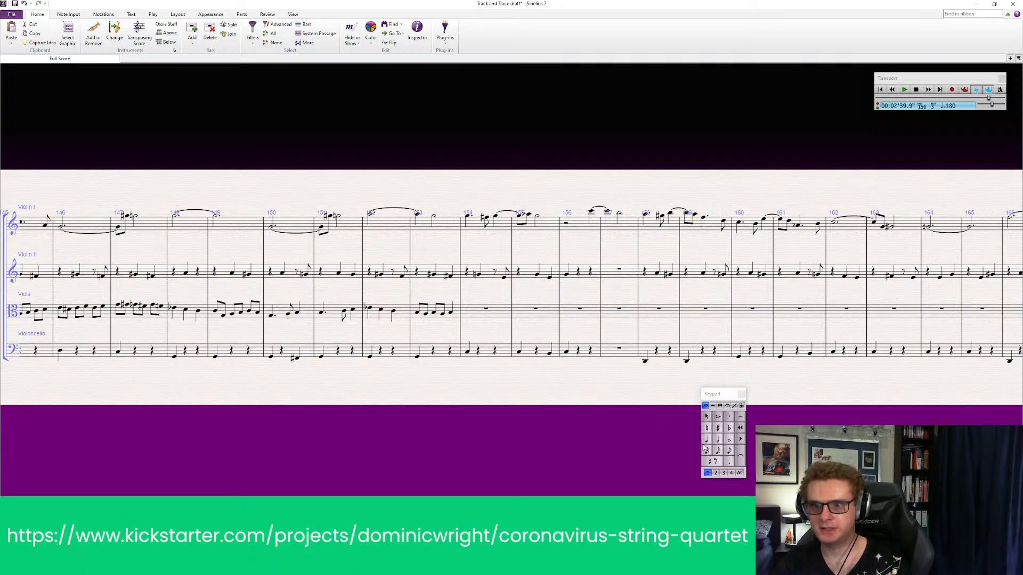
Enter three stepwise rising quarter notes in the viola's bar 154
left_click(467, 319)
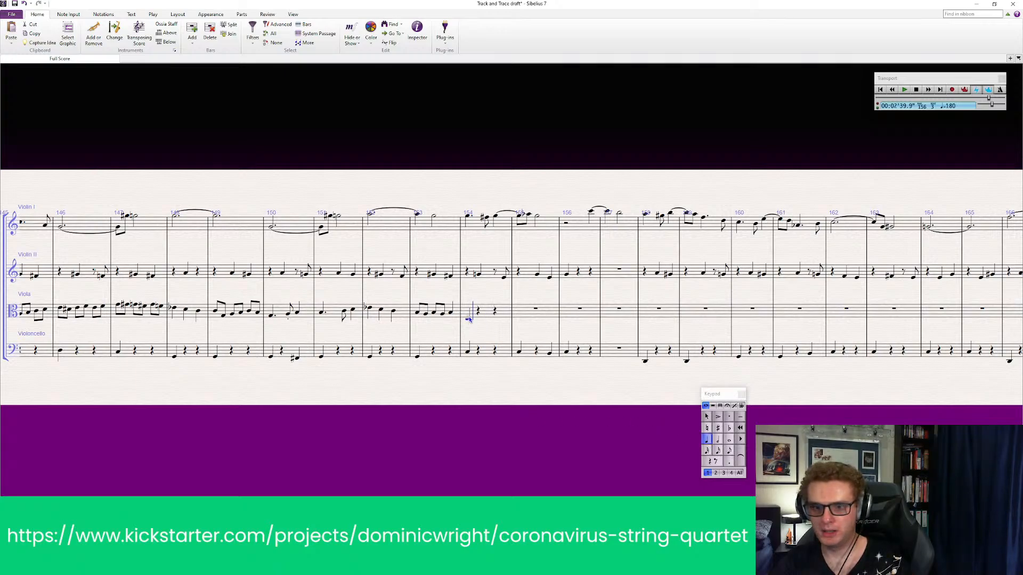
left_click(471, 318)
left_click(483, 315)
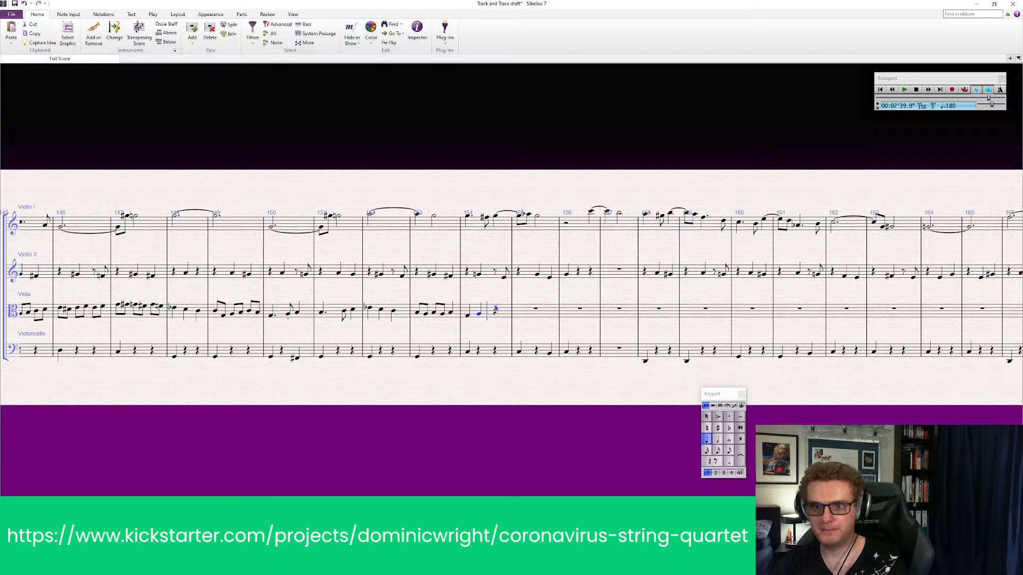
left_click(494, 313)
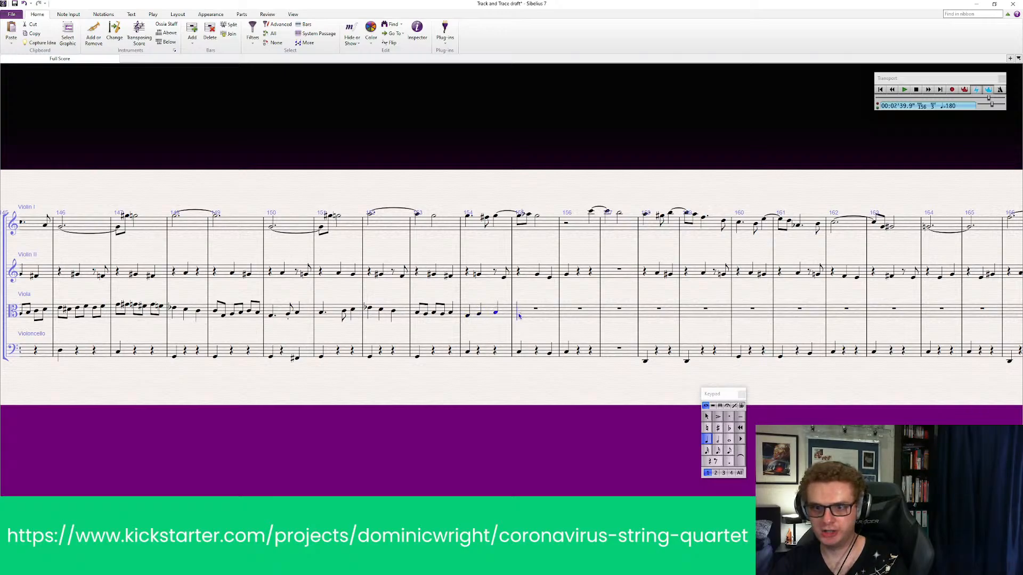
Fill the viola's bar 155 with a dotted quarter note, an eighth note and a quarter note
left_click(519, 316)
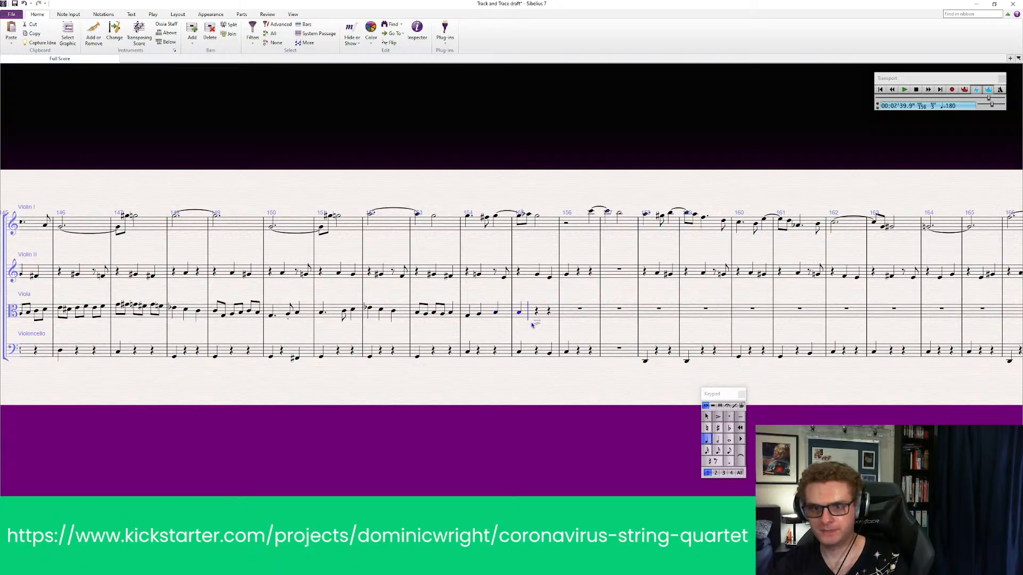
key("Escape")
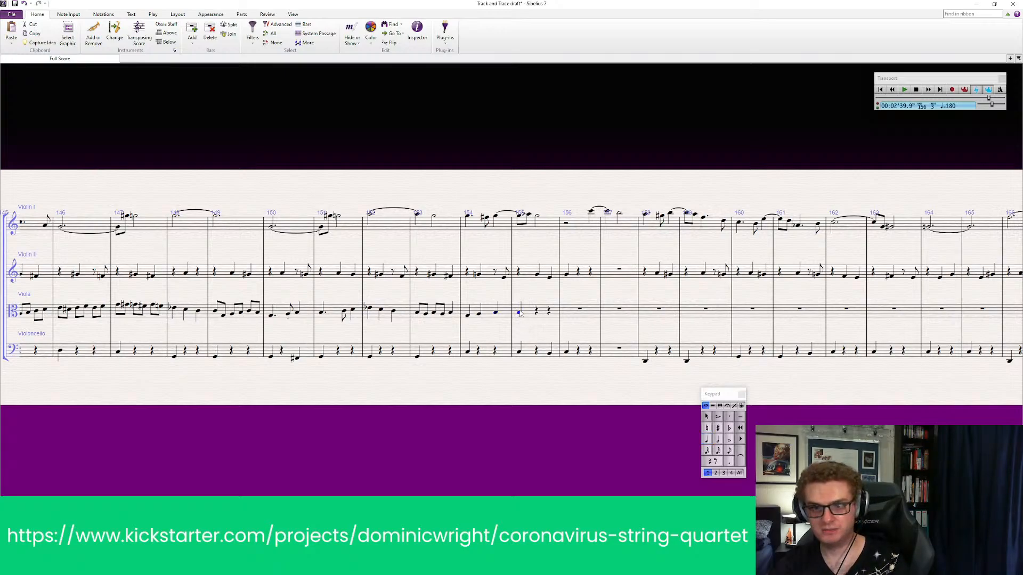
left_click(519, 319)
left_click(521, 315)
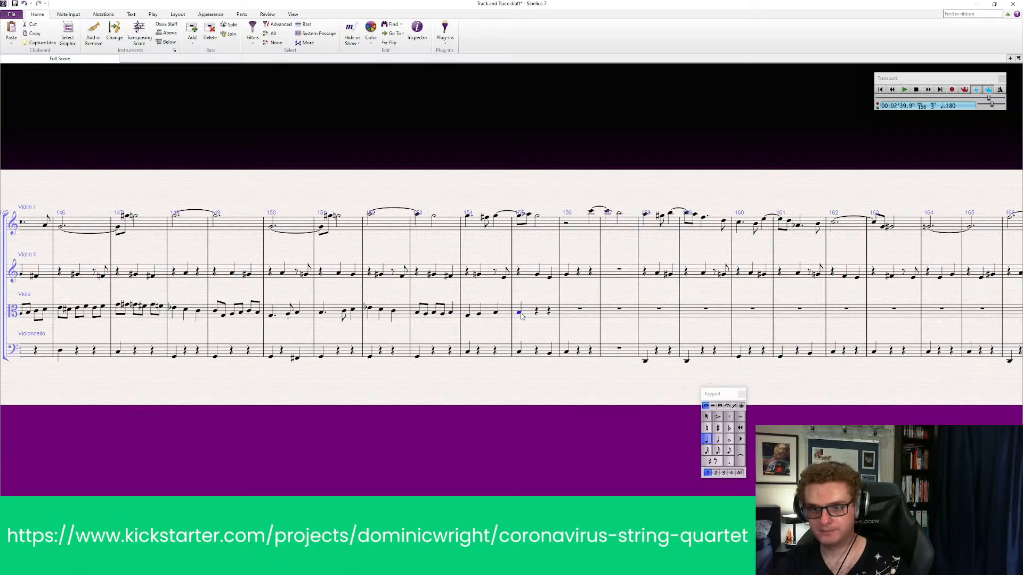
left_click(730, 462)
key("Escape")
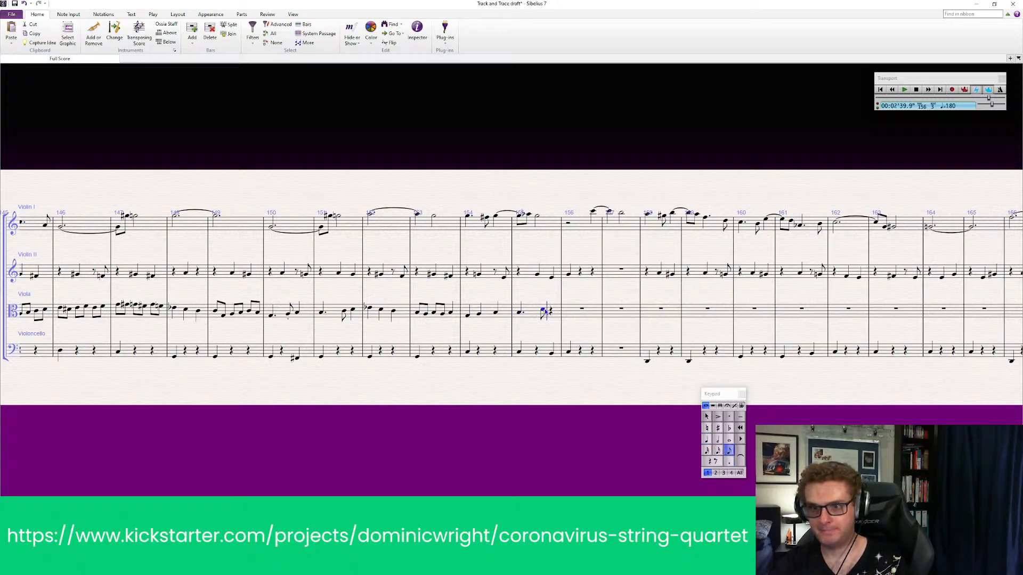
left_click(545, 312)
left_click(520, 315)
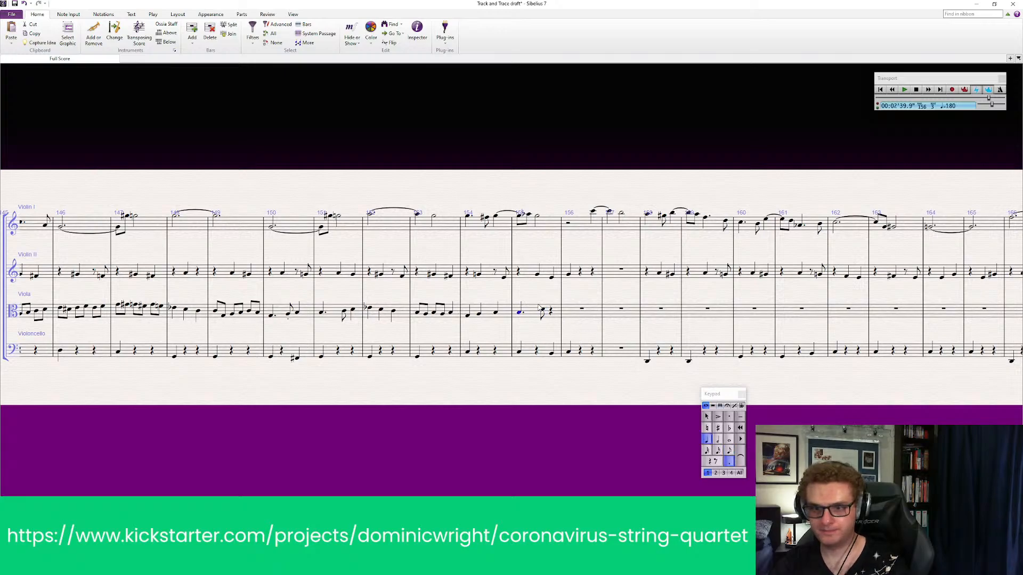
key("Escape")
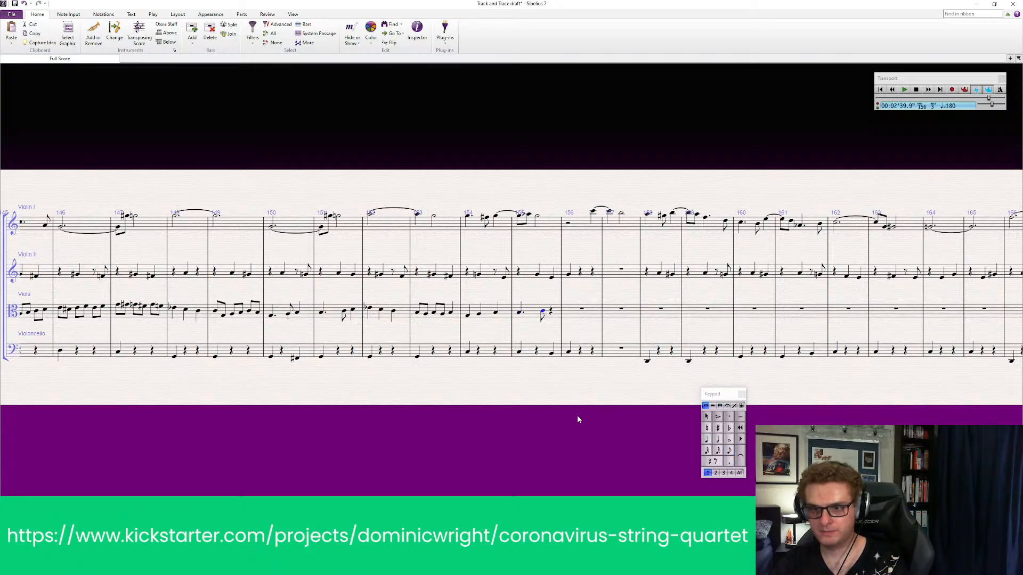
left_click(558, 312)
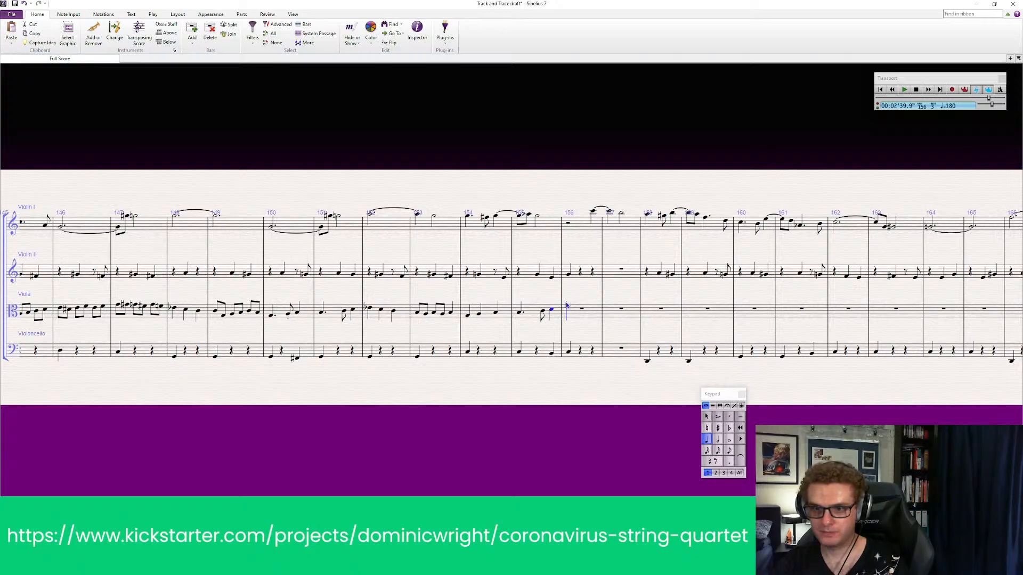
Enter a quarter note on the first beat of the viola's bar 156 and lower its pitch
left_click(568, 306)
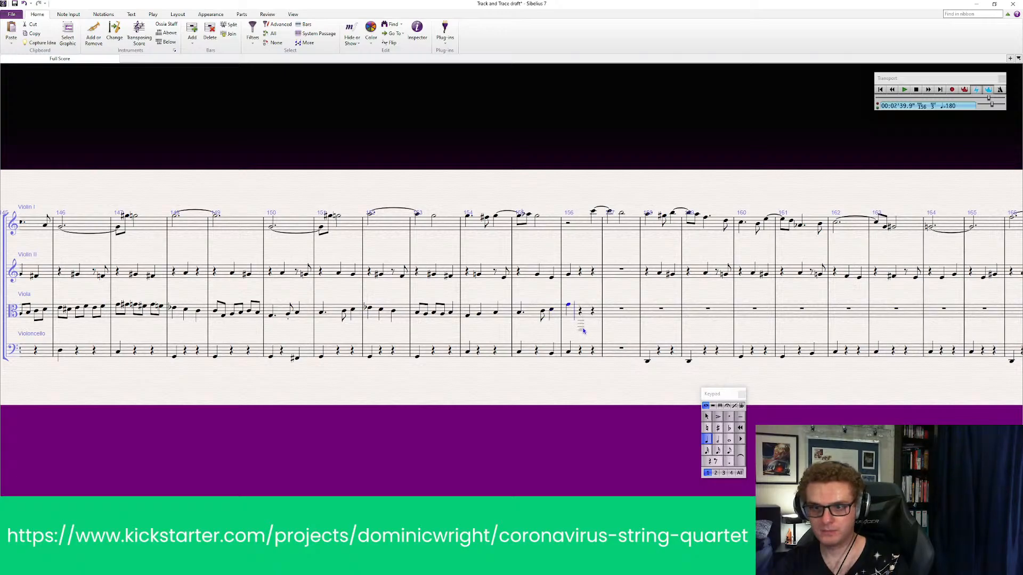
key("Escape")
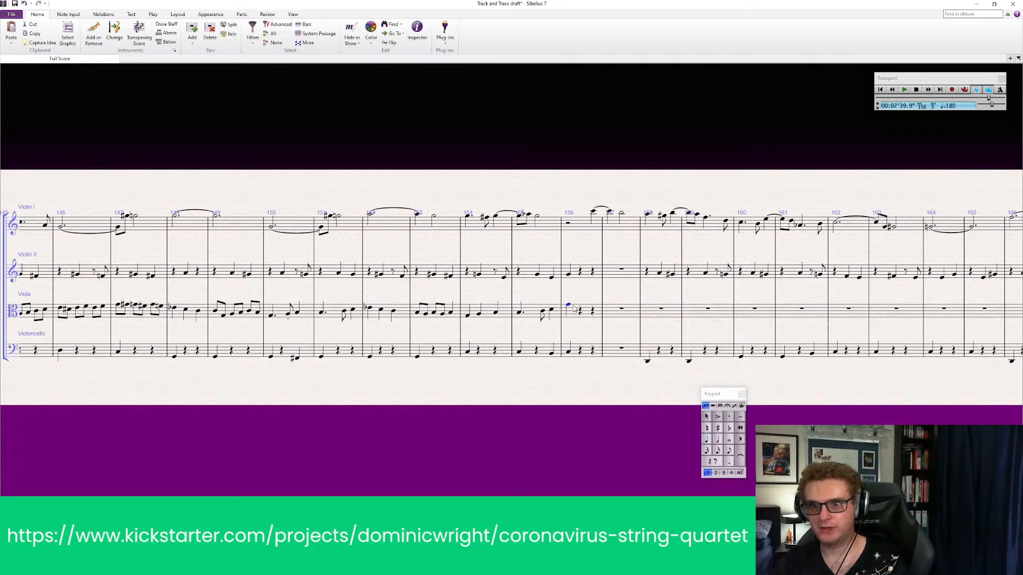
left_click(568, 308)
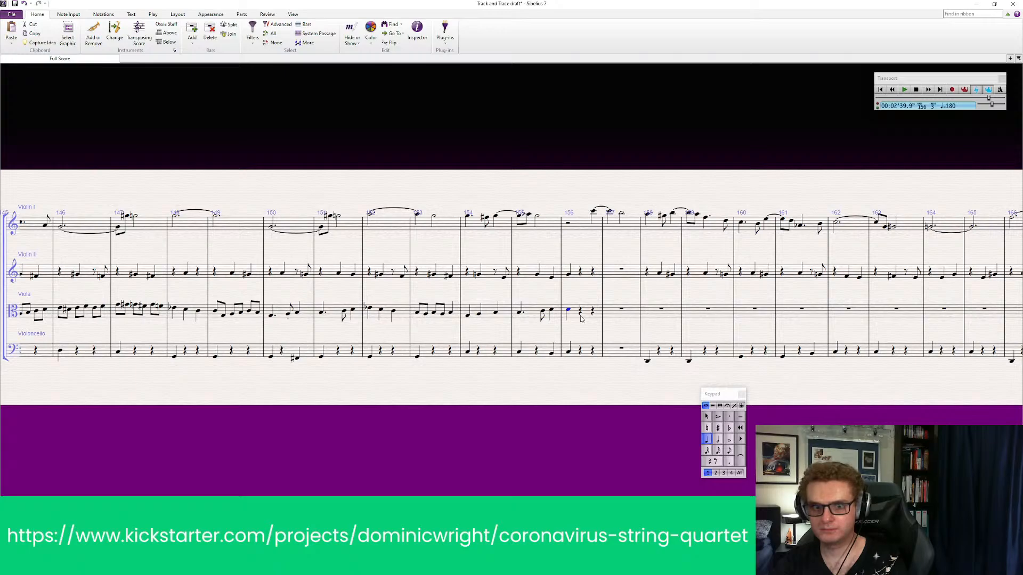
left_click(569, 351)
left_click(577, 338)
Play back all four parts from bar 142 through the new viola notes in bars 154 to 156
left_click_drag(280, 444, 532, 443)
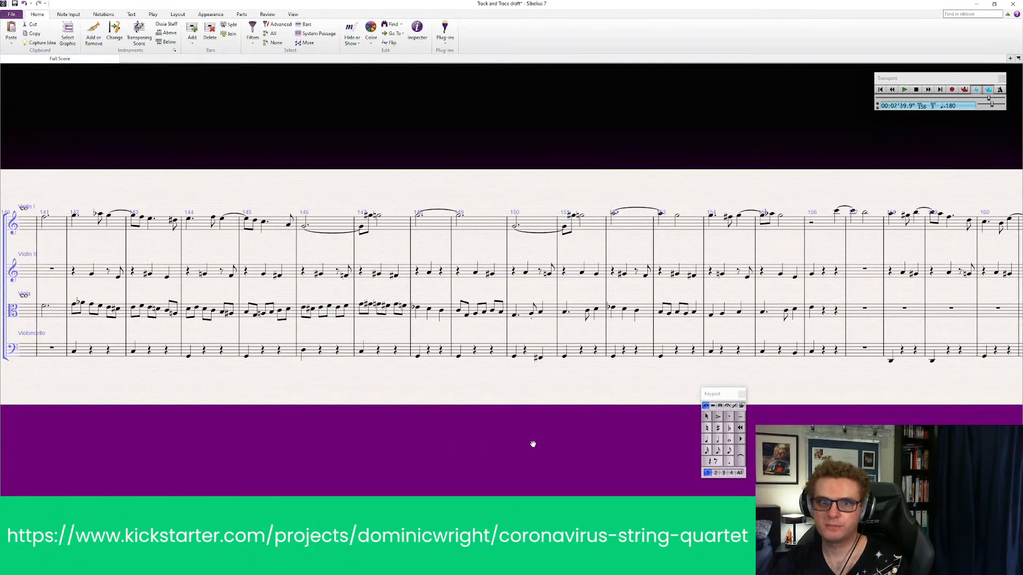
left_click(96, 228)
left_click(129, 349, "shift")
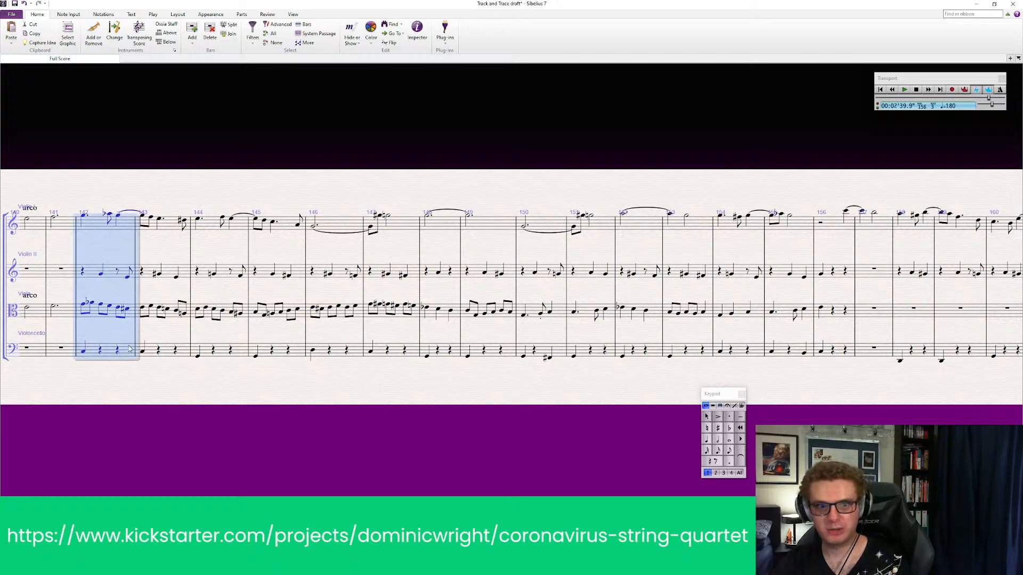
key("p")
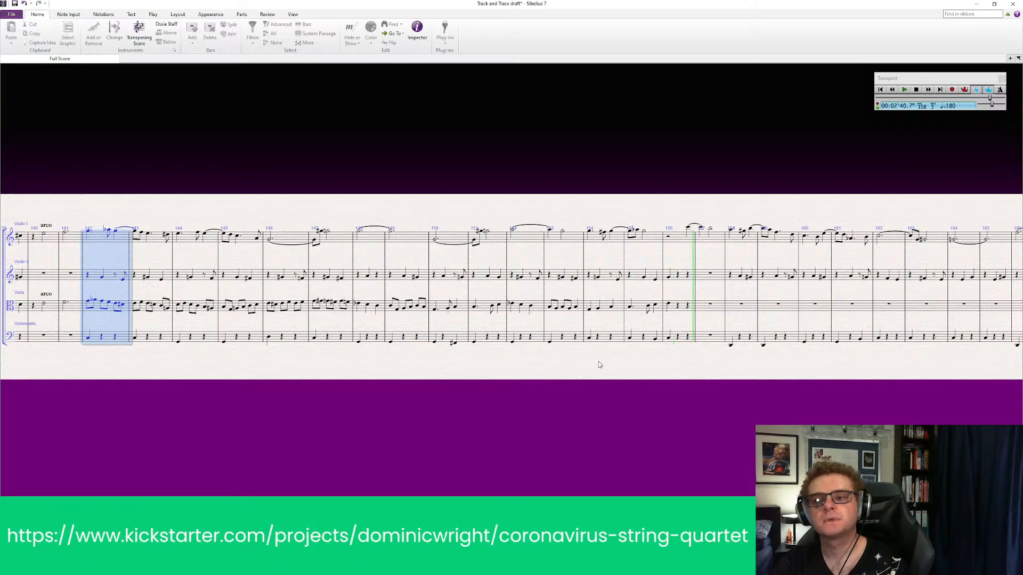
key("space")
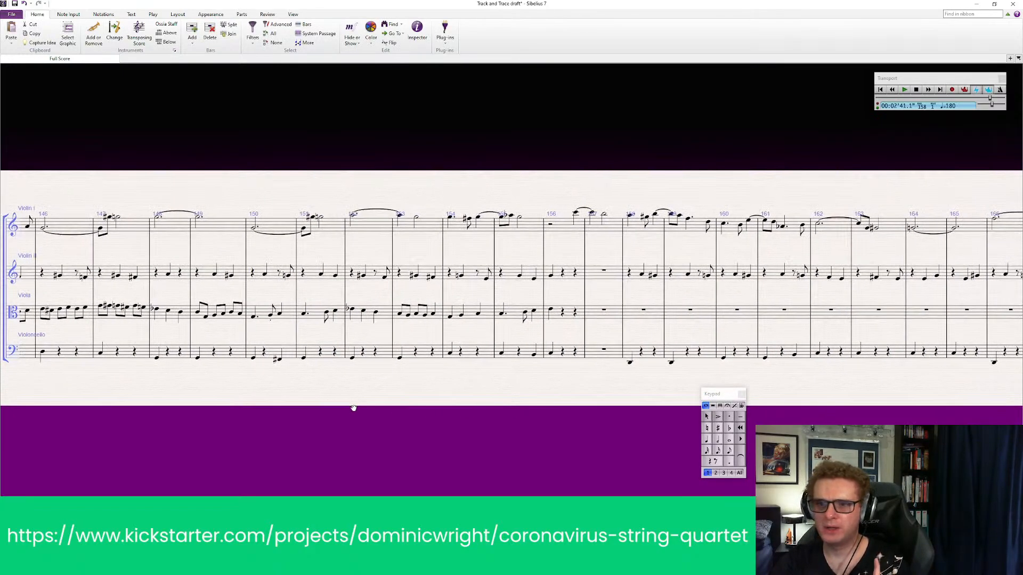
Add a flat to the third quarter note of the viola's bar 154
left_click(502, 317)
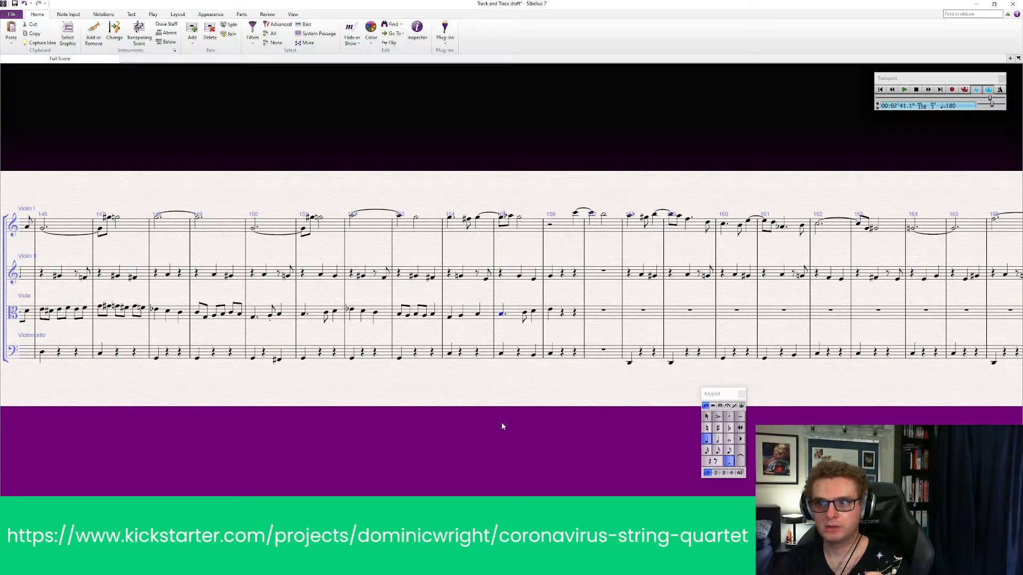
key("Escape")
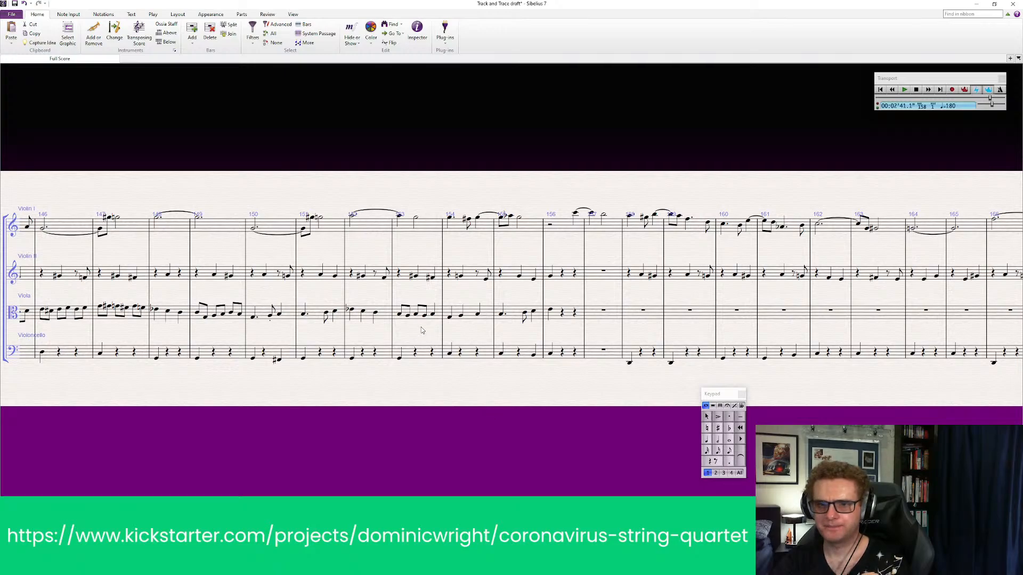
left_click(450, 316)
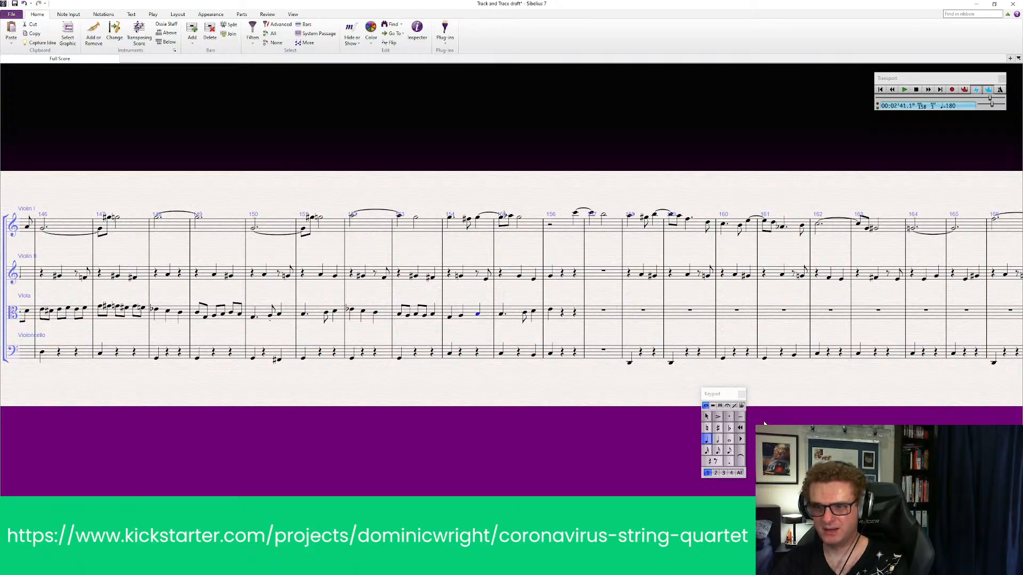
left_click(729, 428)
key("Escape")
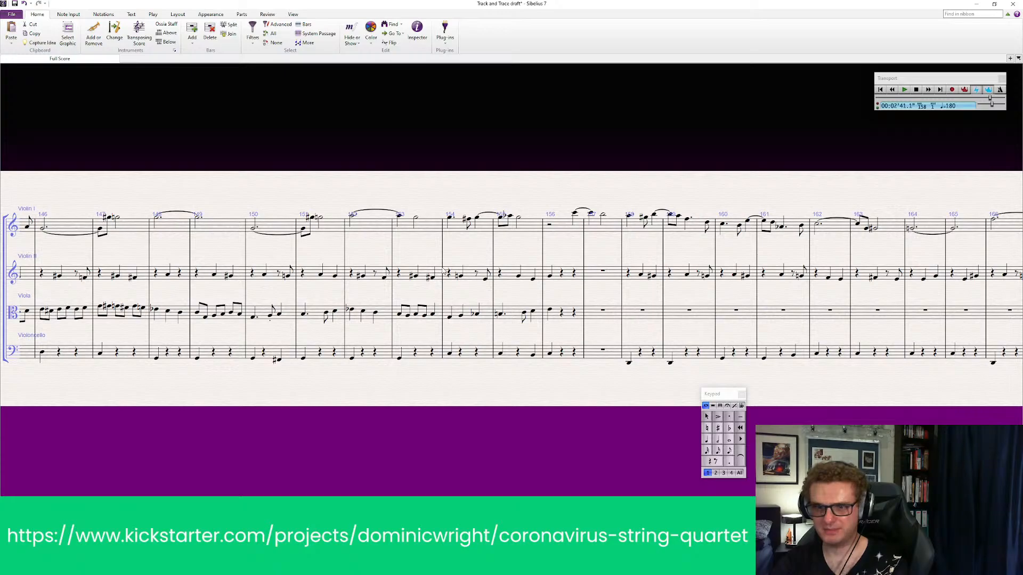
Play back all four parts from bar 153 to hear the flattened viola note, stopping around bar 161
left_click(459, 232)
left_click(422, 229)
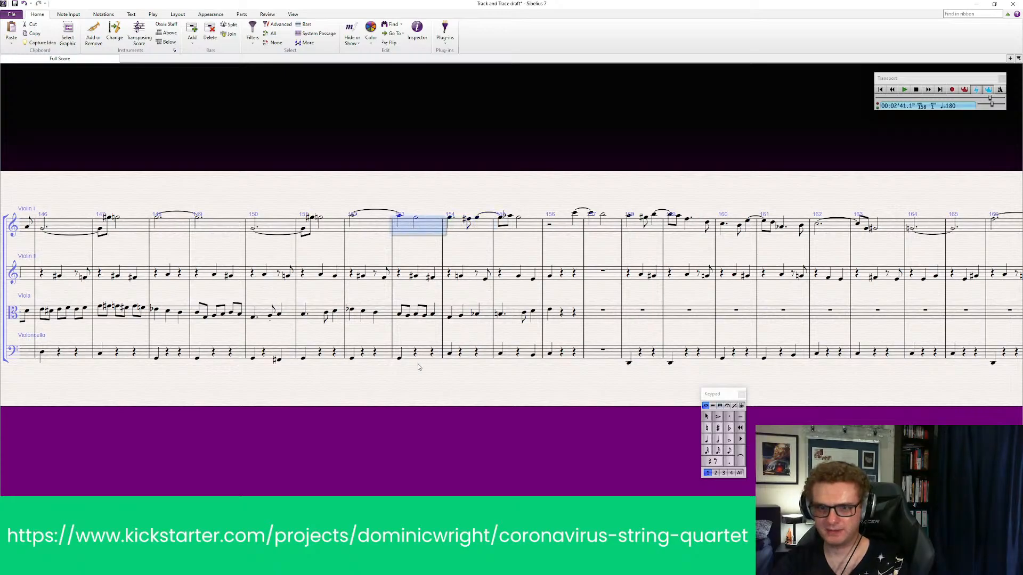
left_click(422, 354, "shift")
key("space")
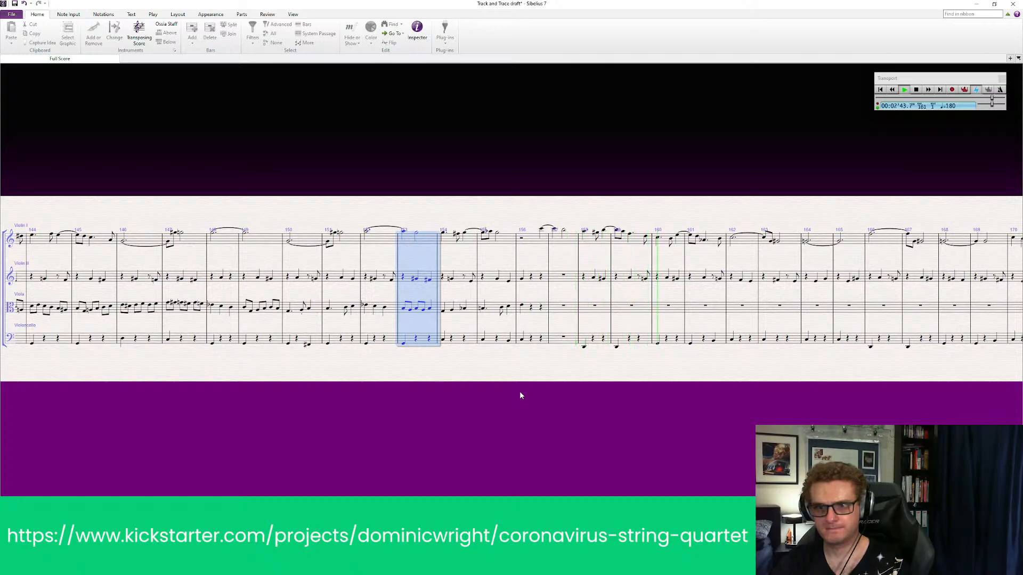
key("space")
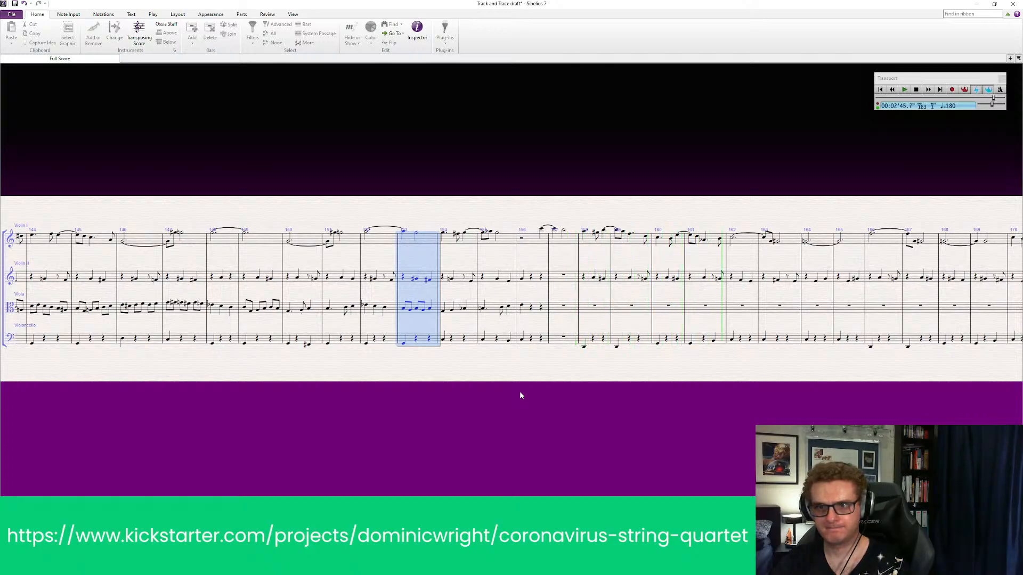
key("Escape")
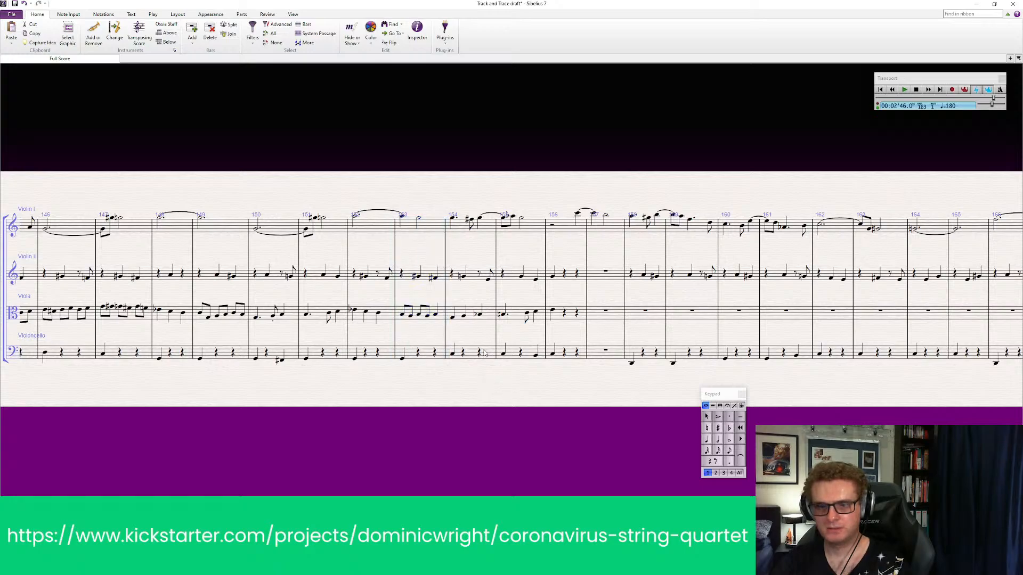
Delete the viola notes in bars 154 to 156
left_click(472, 320)
left_click(572, 315, "shift")
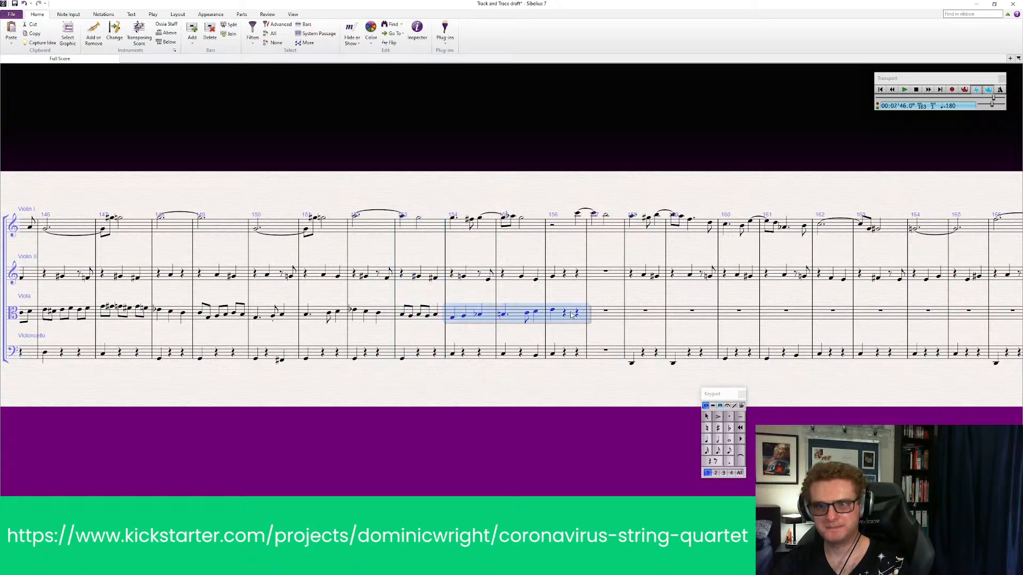
key("Delete")
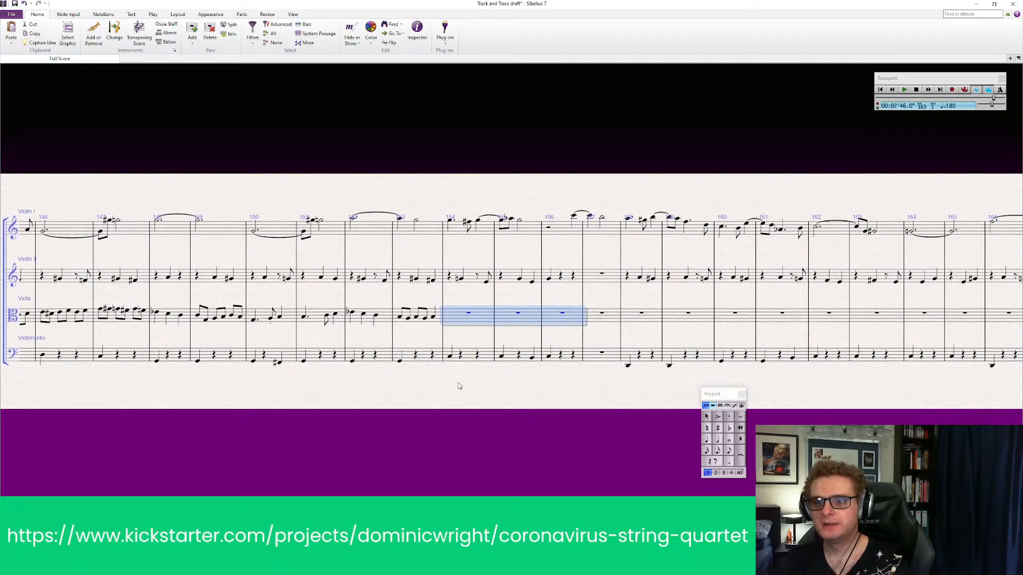
left_click_drag(452, 392, 494, 408)
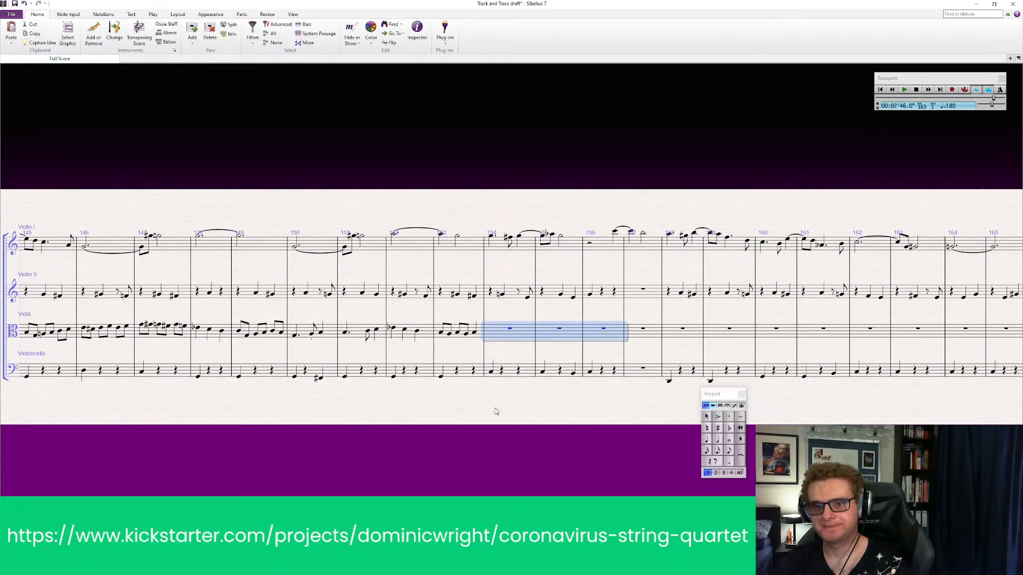
key("Escape")
Play back all four parts from bar 150 into the empty viola bars after bar 153
left_click(309, 244)
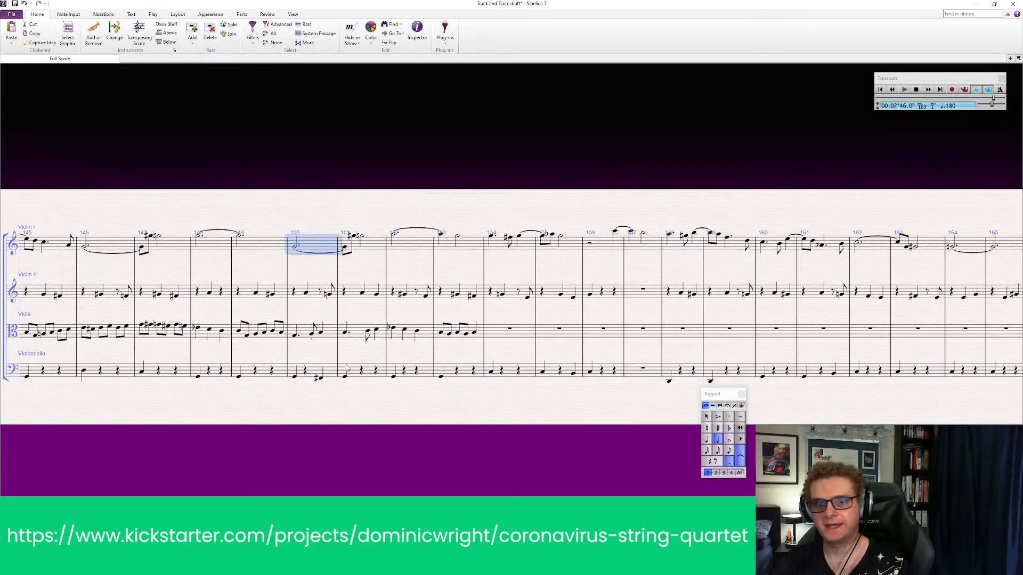
left_click(334, 369, "shift")
key("p")
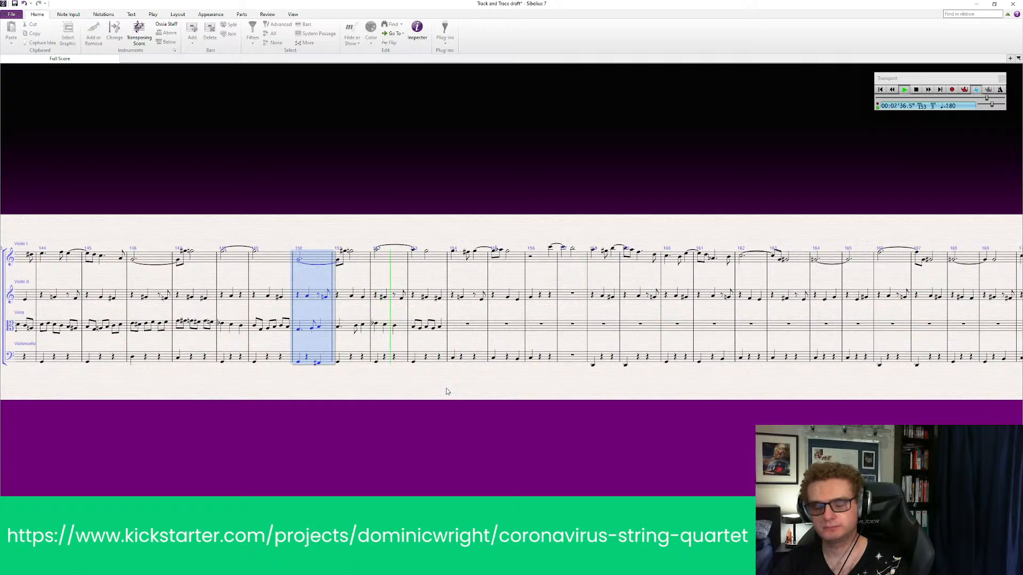
left_click(448, 392)
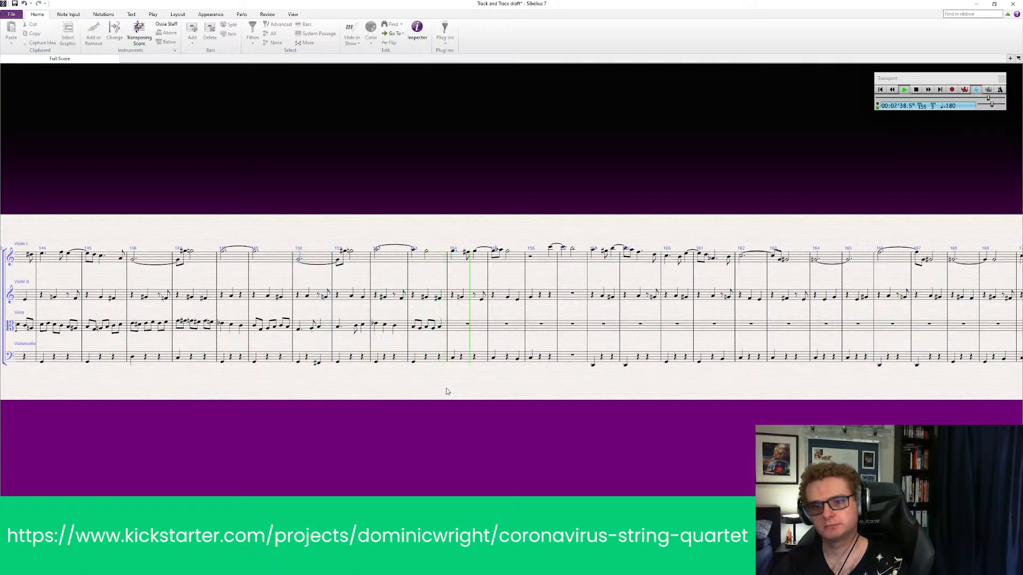
key("space")
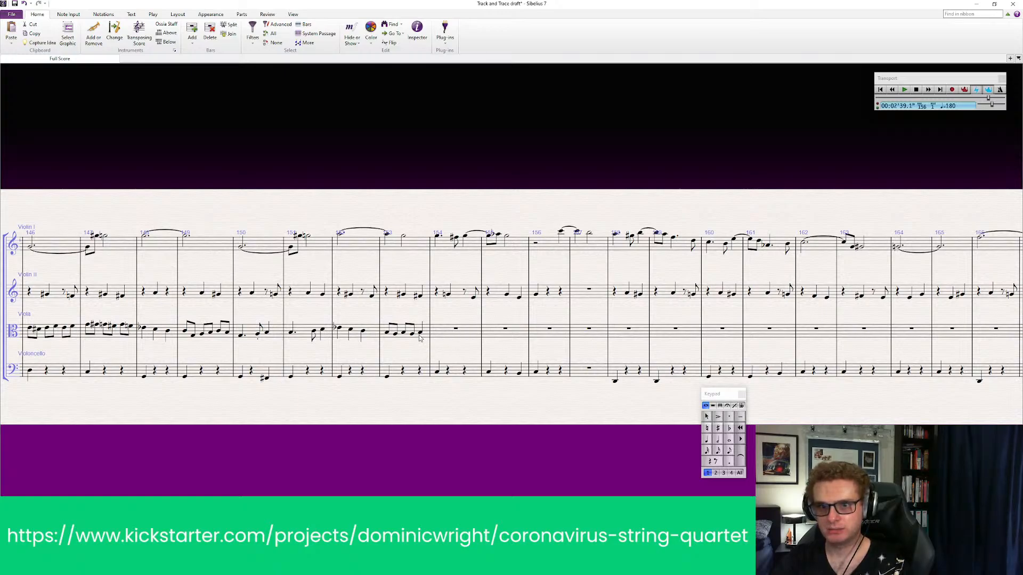
Enter two quarter notes of the same low pitch on the first two beats of the viola's bar 154
left_click(708, 440)
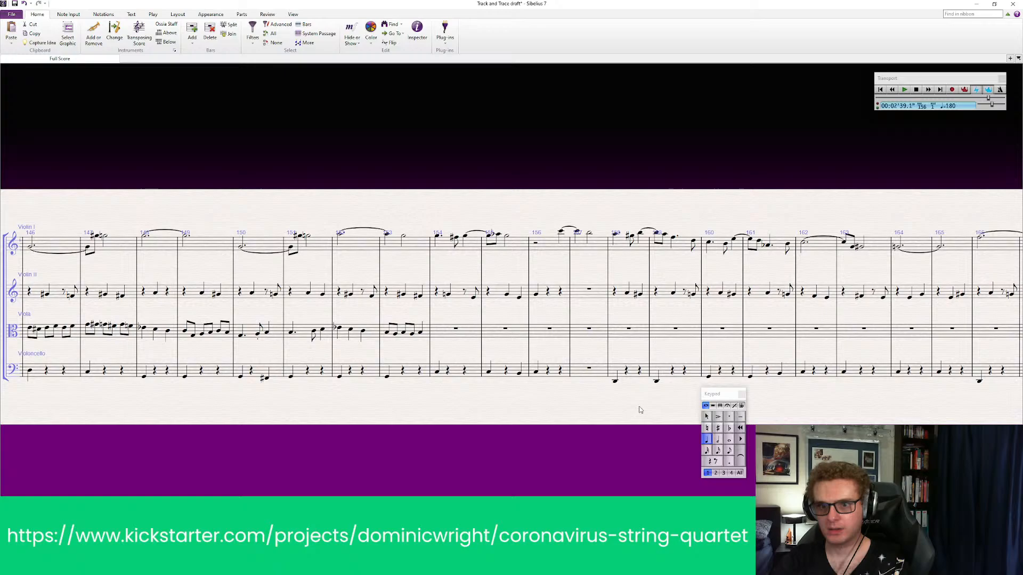
left_click(438, 335)
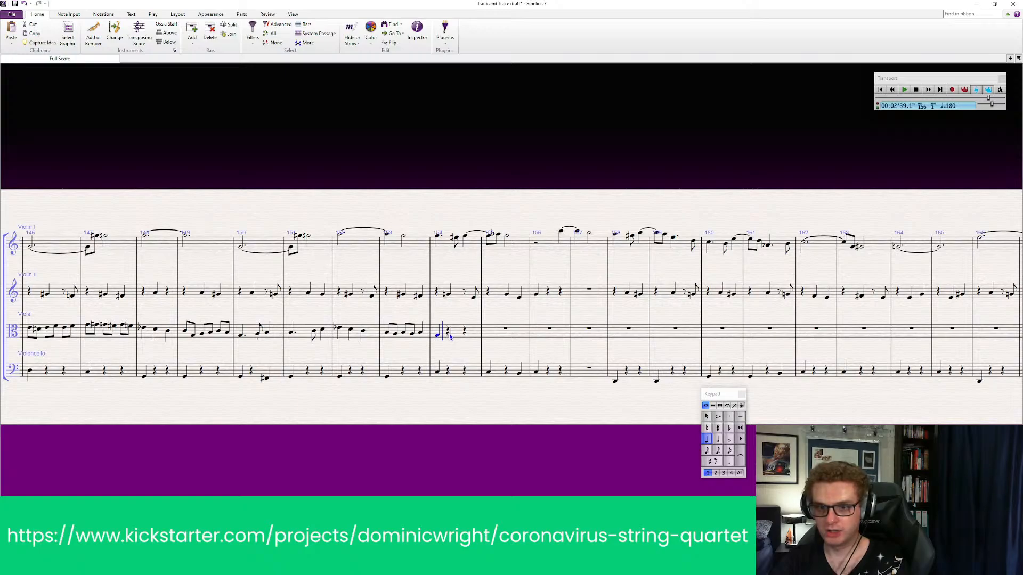
left_click(452, 336)
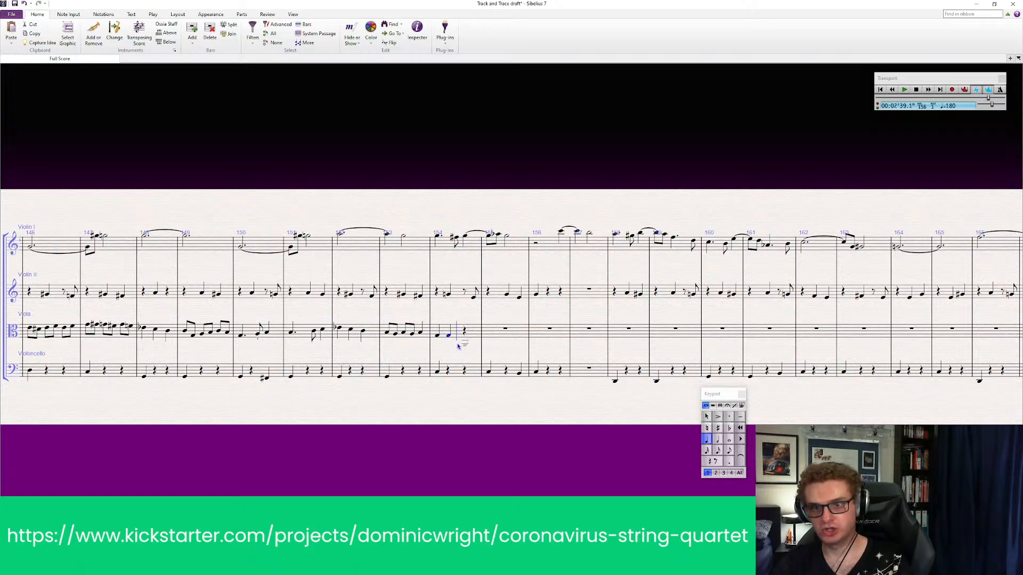
key("Escape")
left_click(449, 347)
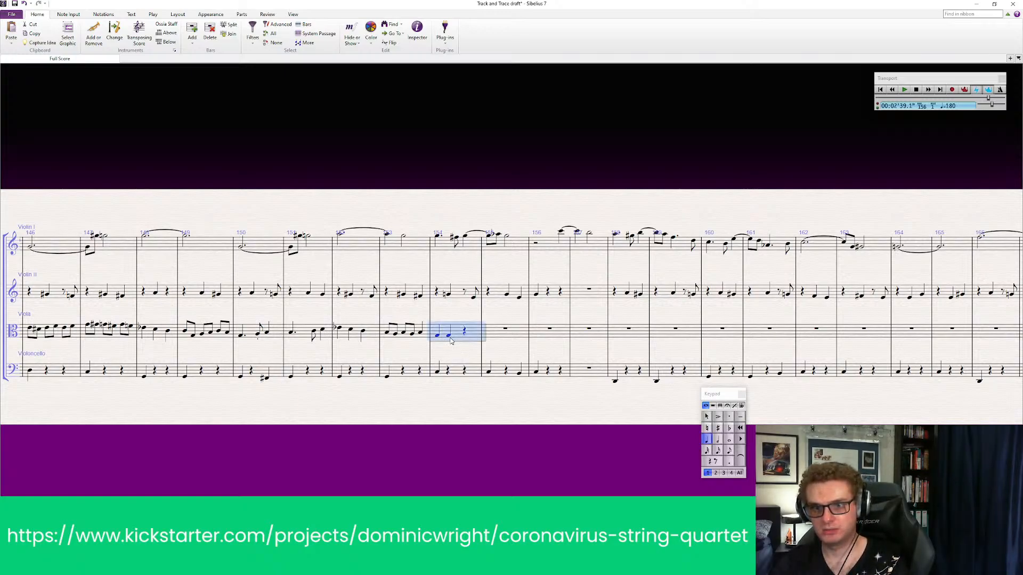
left_click(449, 335)
key("Escape")
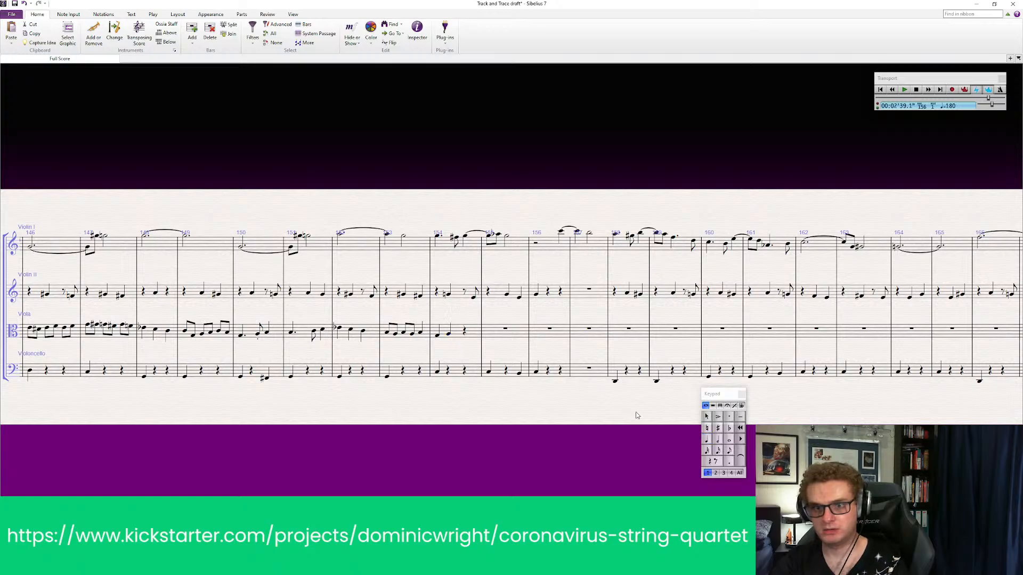
Complete the viola's bar 154 with a higher third quarter note and give it a sharp
left_click(707, 440)
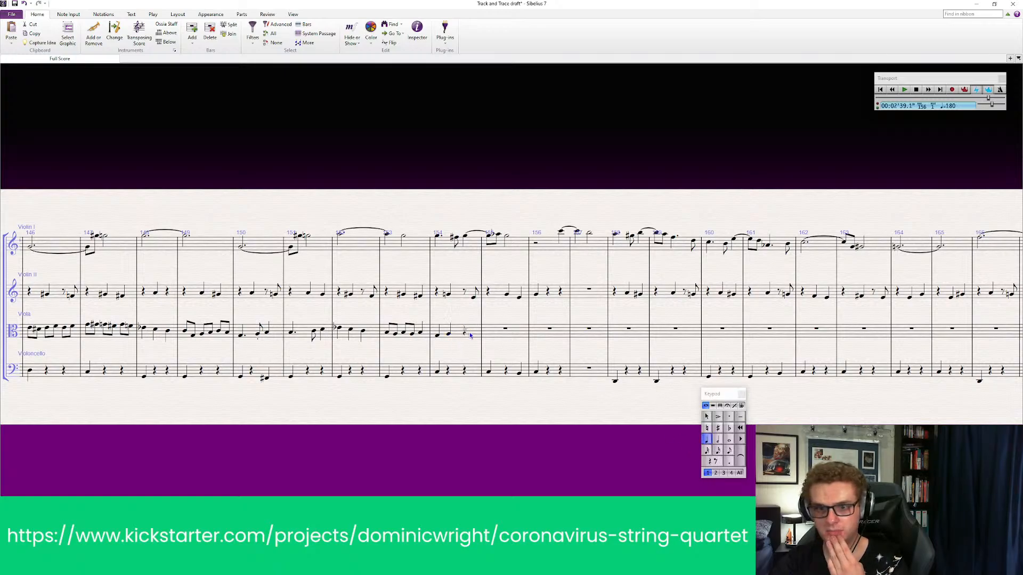
left_click(470, 334)
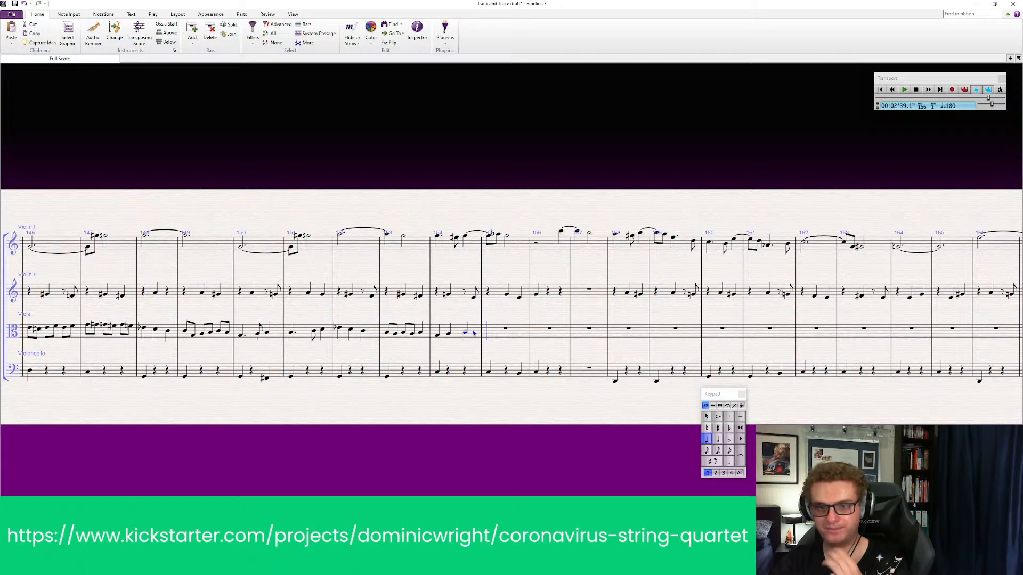
key("Up")
key("Up")
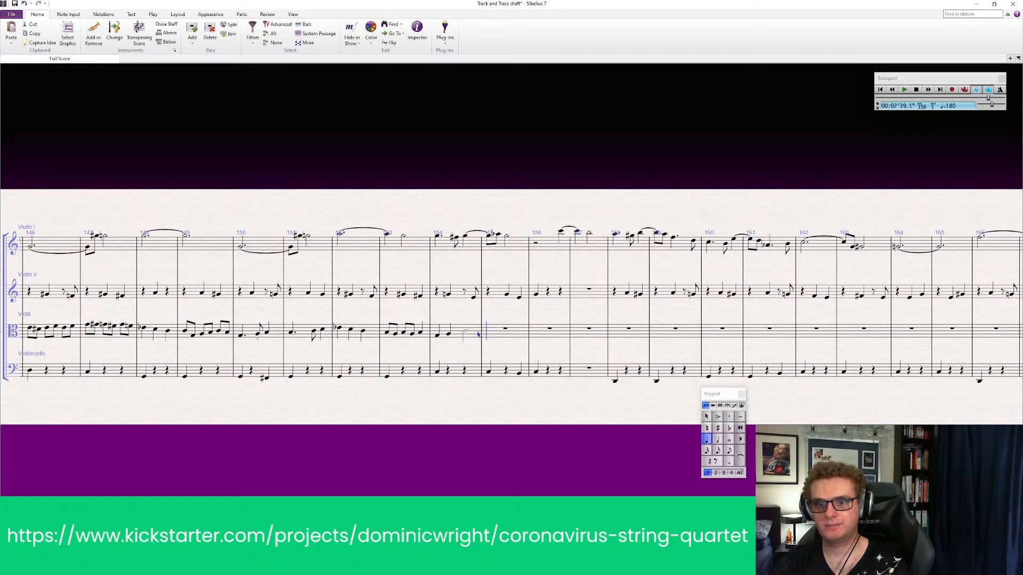
left_click(717, 430)
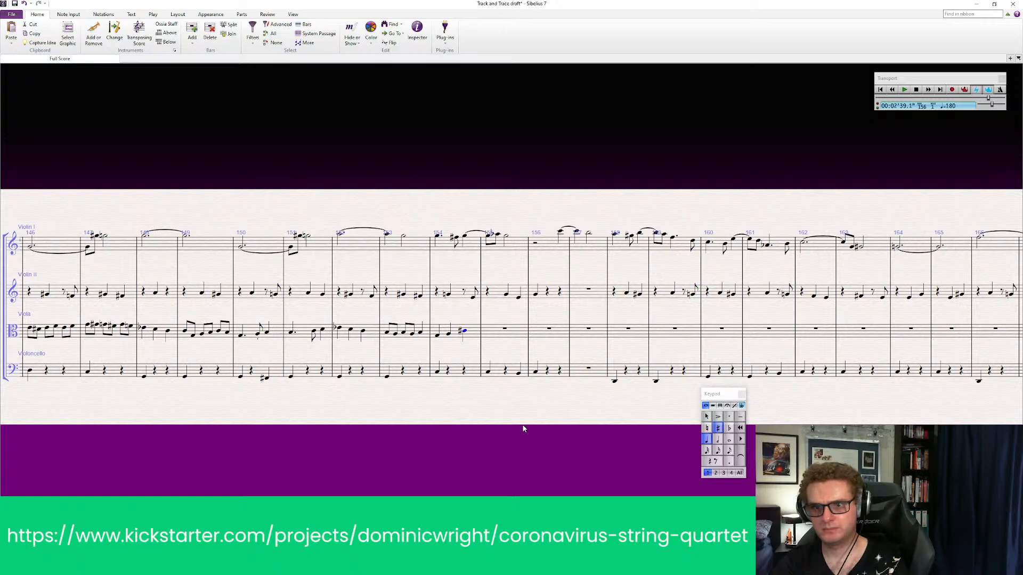
Play back all four parts from bar 154 to hear the three viola quarter notes
left_click(440, 247)
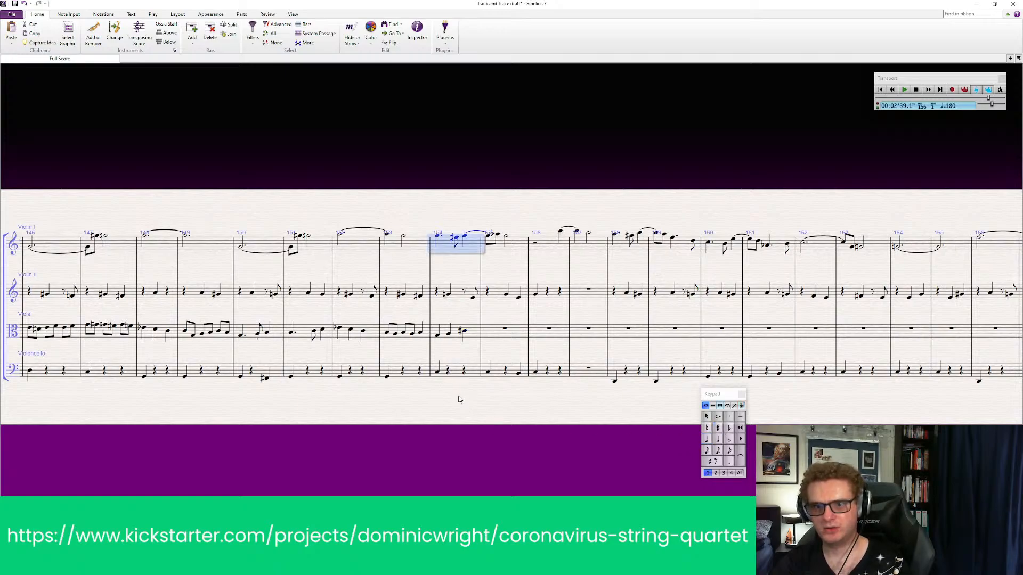
left_click(459, 370, "shift")
key("p")
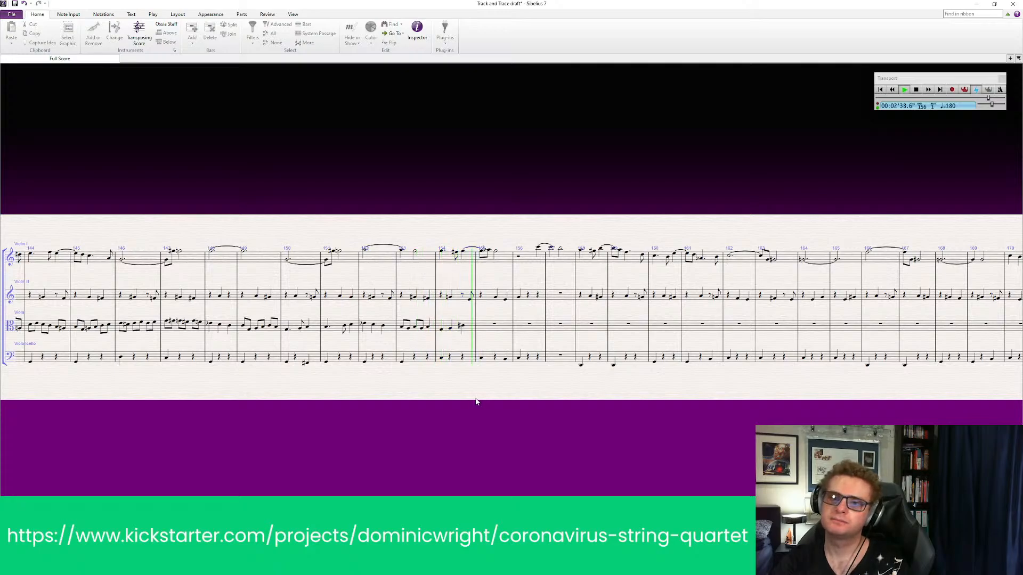
key("Escape")
key("ctrl+equal")
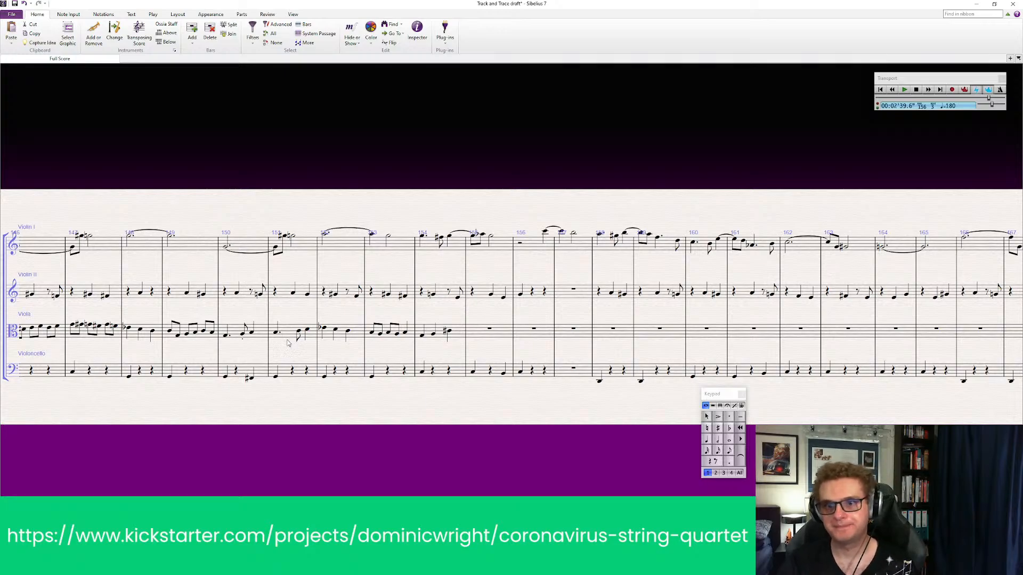
Delete the three viola quarter notes in bar 154
left_click(439, 336)
left_click(439, 336)
key("Delete")
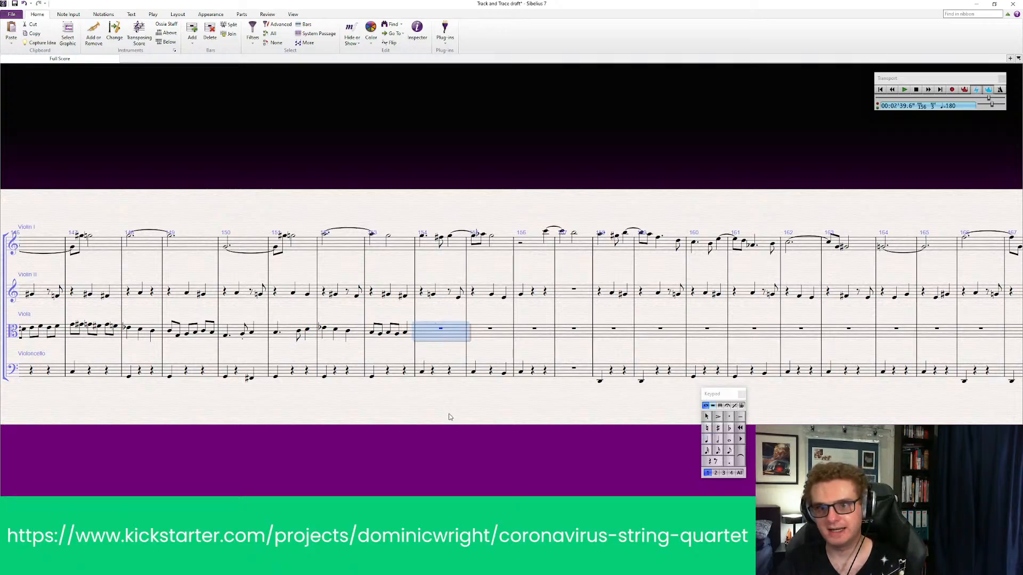
key("Escape")
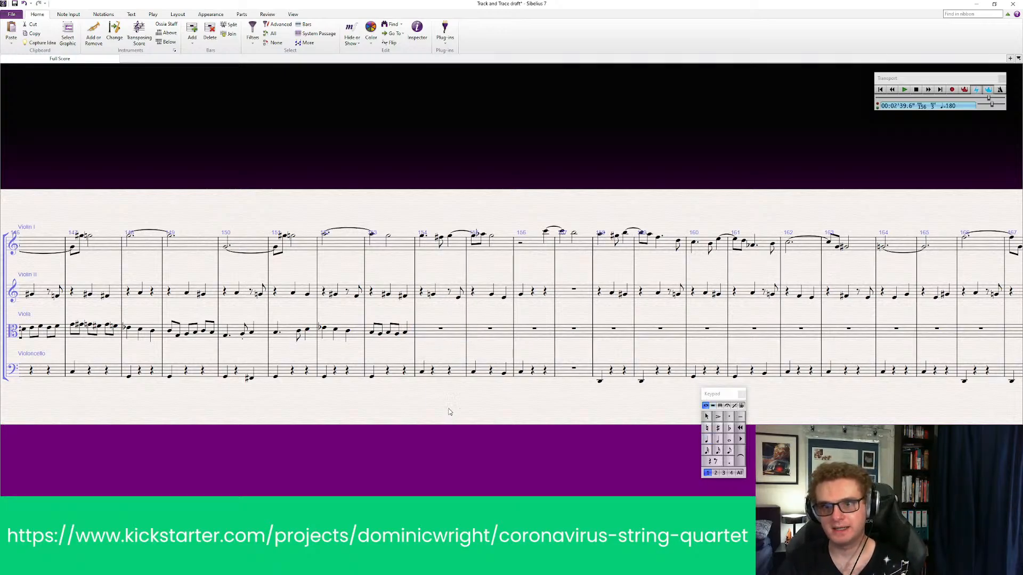
left_click(422, 373)
key("Escape")
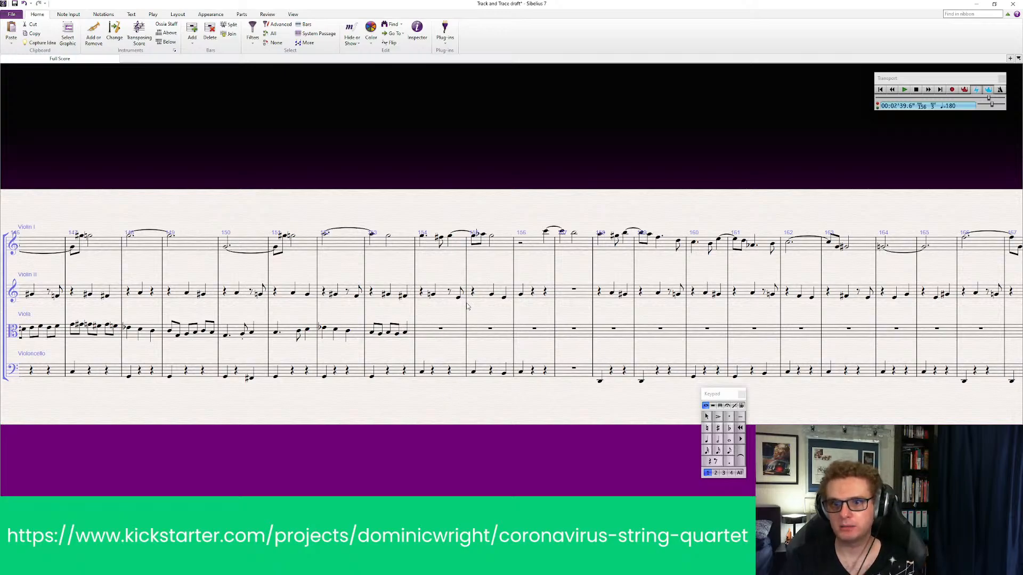
Copy the Violin I phrase of bars 154 and 155 into the viola starting at bar 154
left_click(459, 251)
left_click(503, 251, "shift")
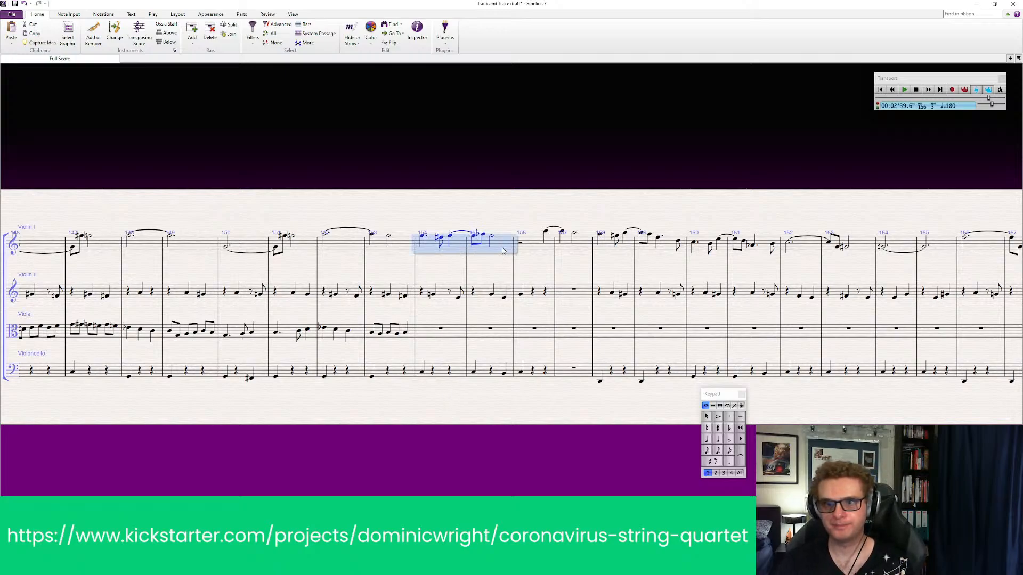
key("ctrl+c")
left_click(451, 334)
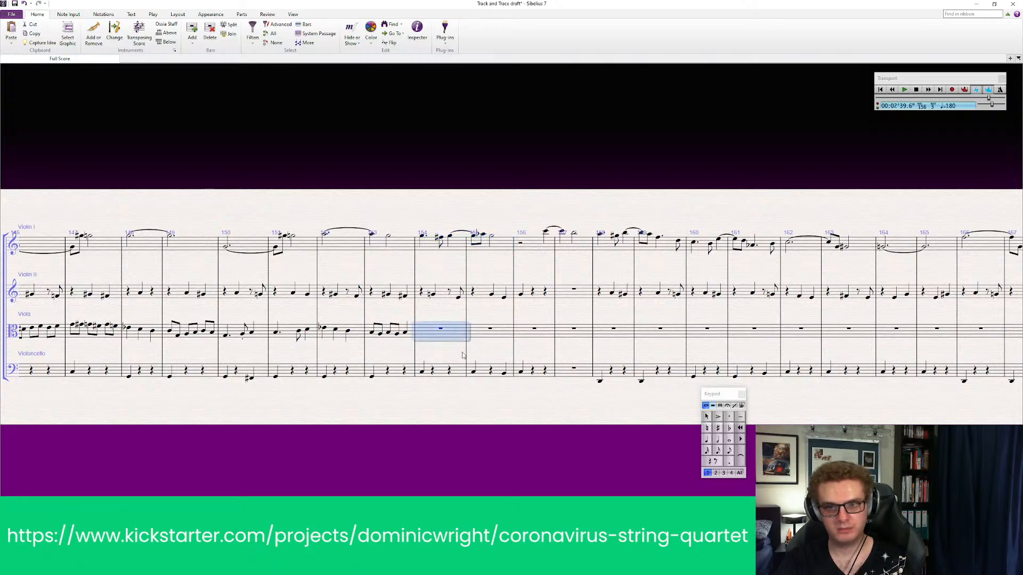
key("ctrl+v")
Transpose the pasted viola phrase in bars 154 and 155 down an octave and two further steps
key("ctrl+Down")
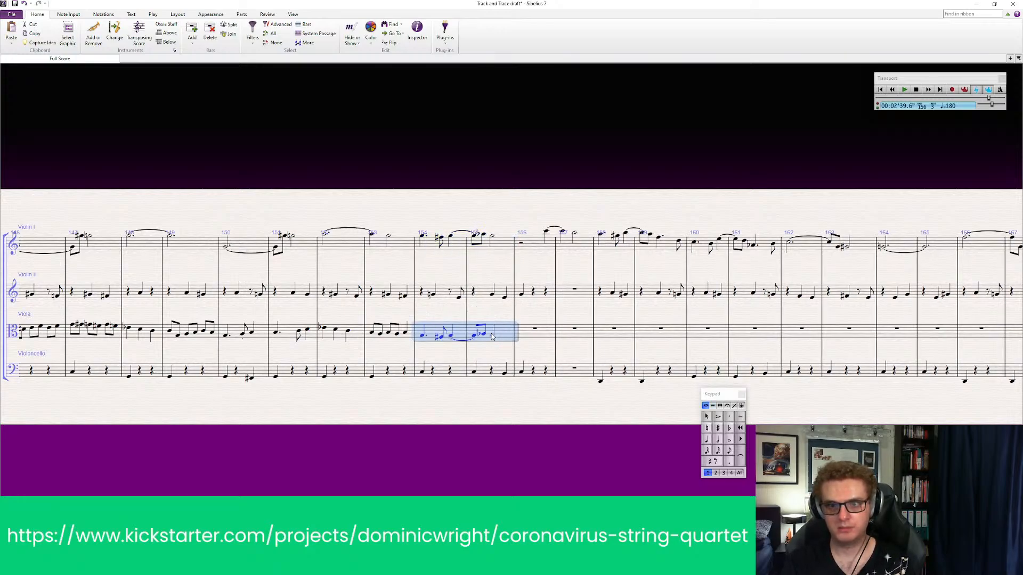
key("ctrl+Up")
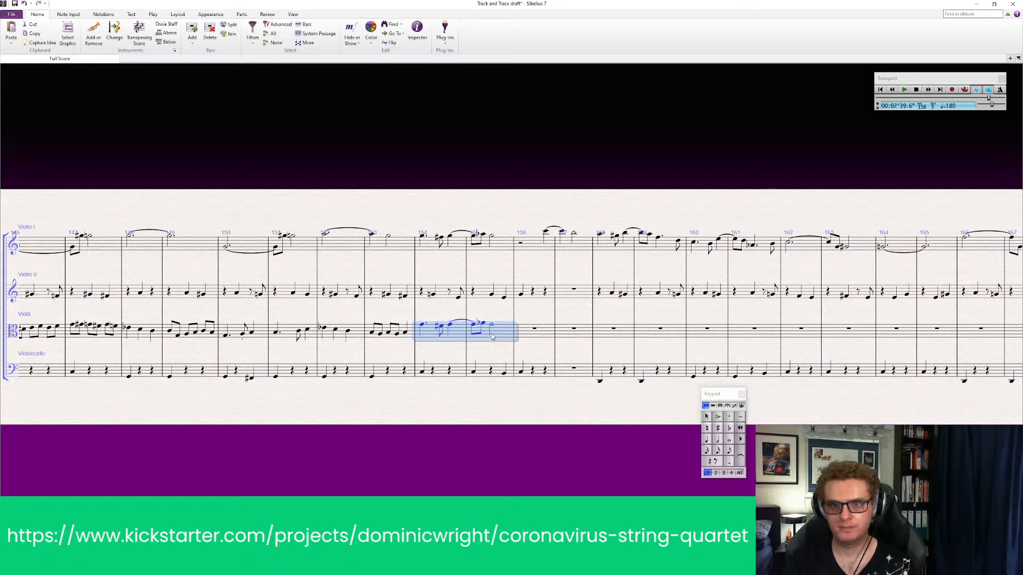
key("Down")
key("Down")
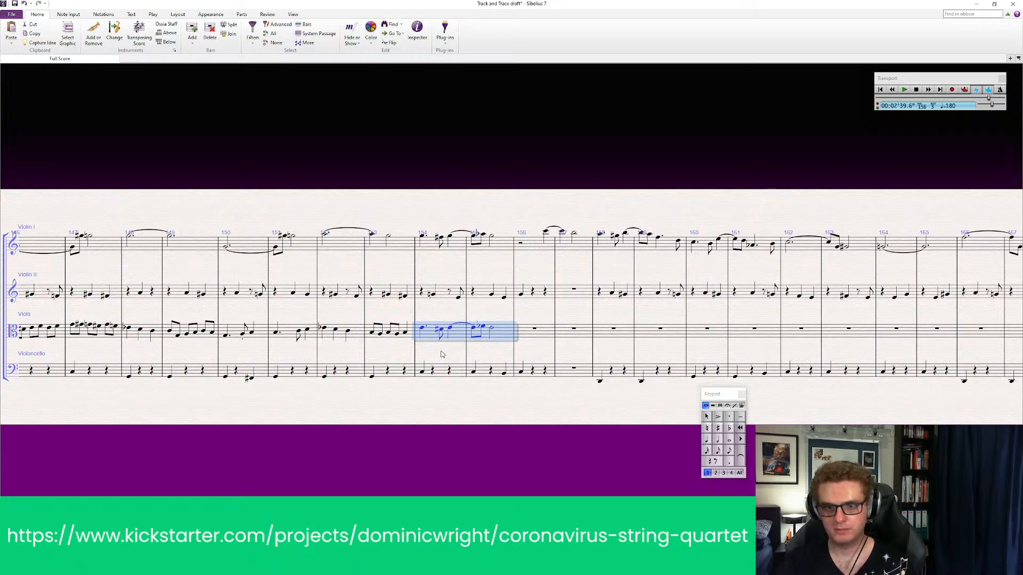
Check the notes of the pasted viola phrase and remove the flat from the second eighth note of bar 155
left_click(422, 328)
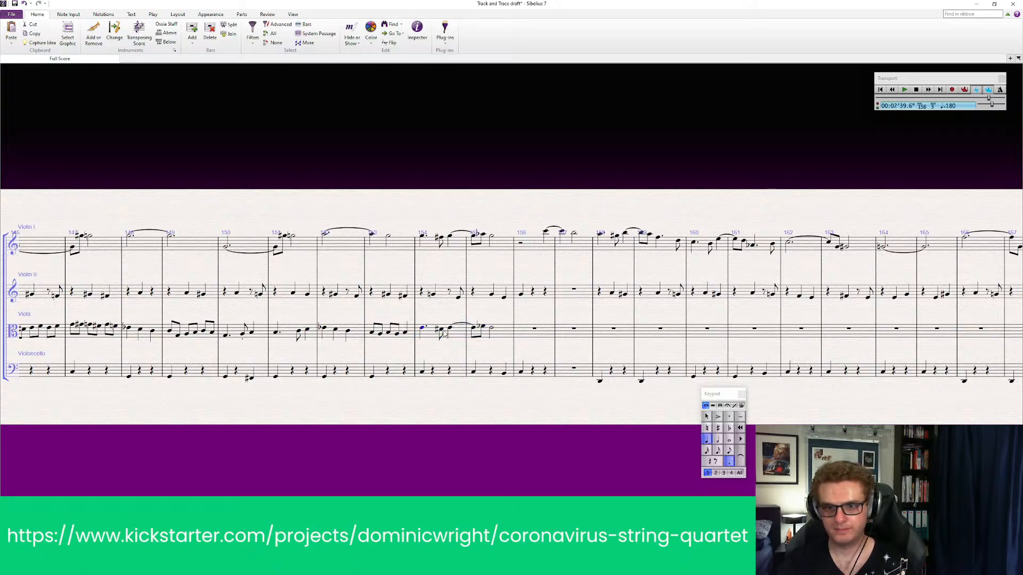
left_click(441, 331)
left_click(451, 328)
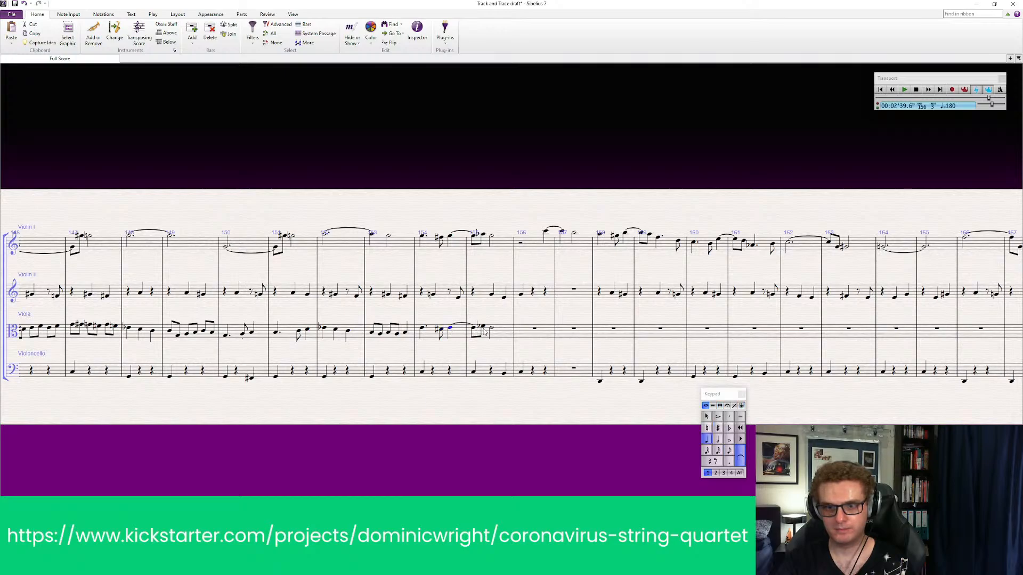
left_click(483, 328)
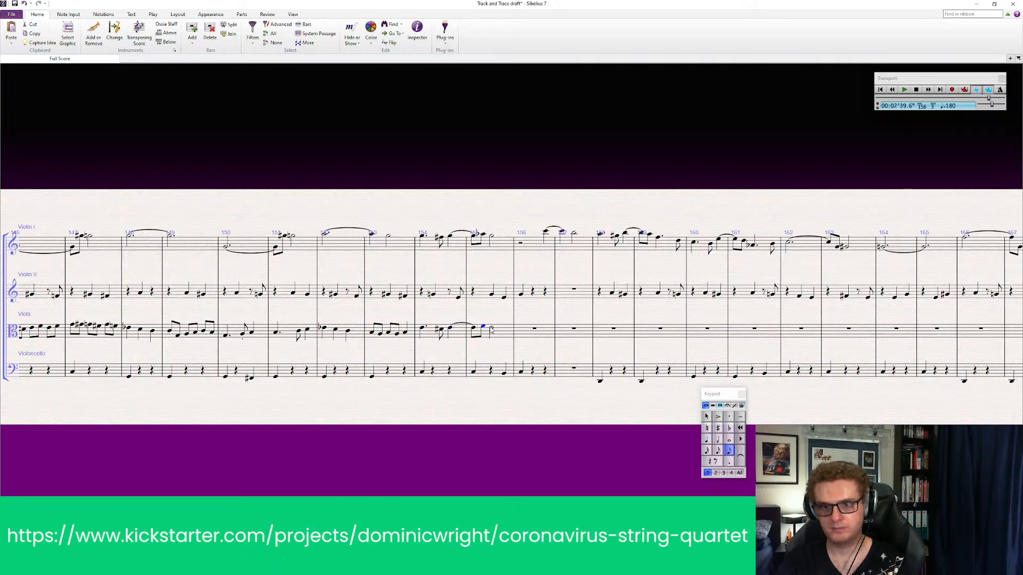
key("Escape")
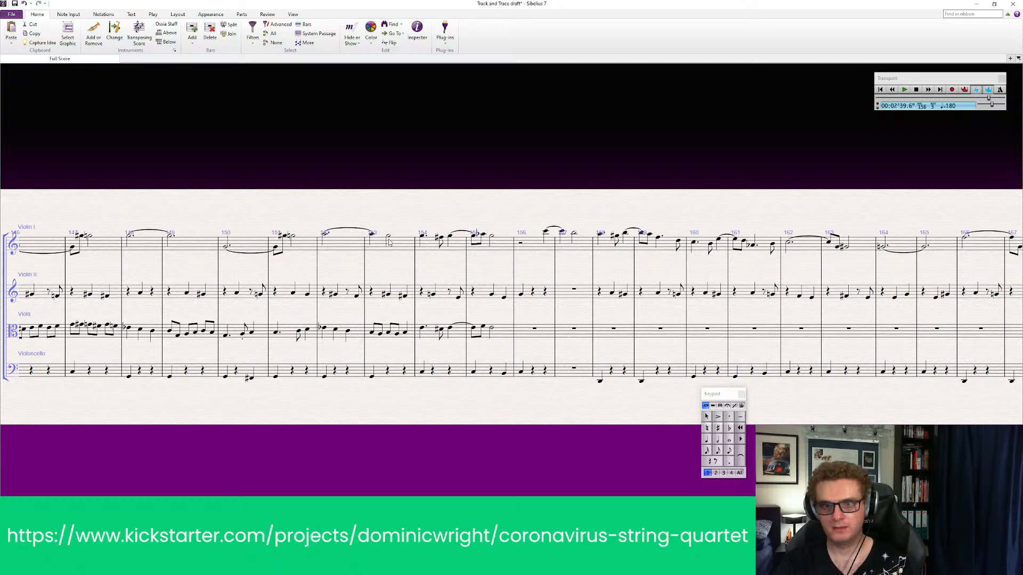
Play back all four parts from bar 153 through the new viola phrase in bars 154 and 155
left_click(397, 298)
left_click(395, 338, "shift")
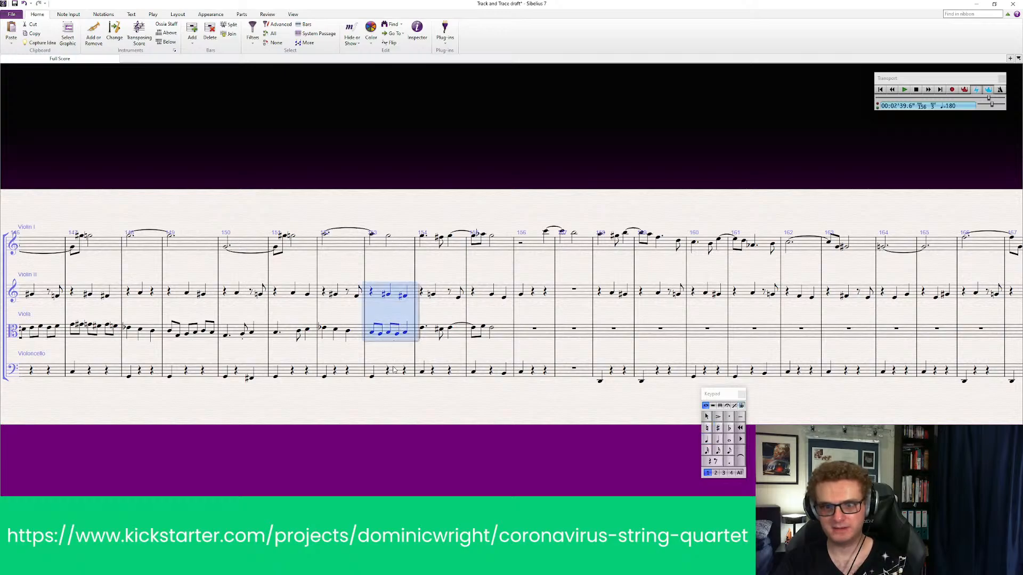
left_click(394, 370, "shift")
left_click(401, 247, "shift")
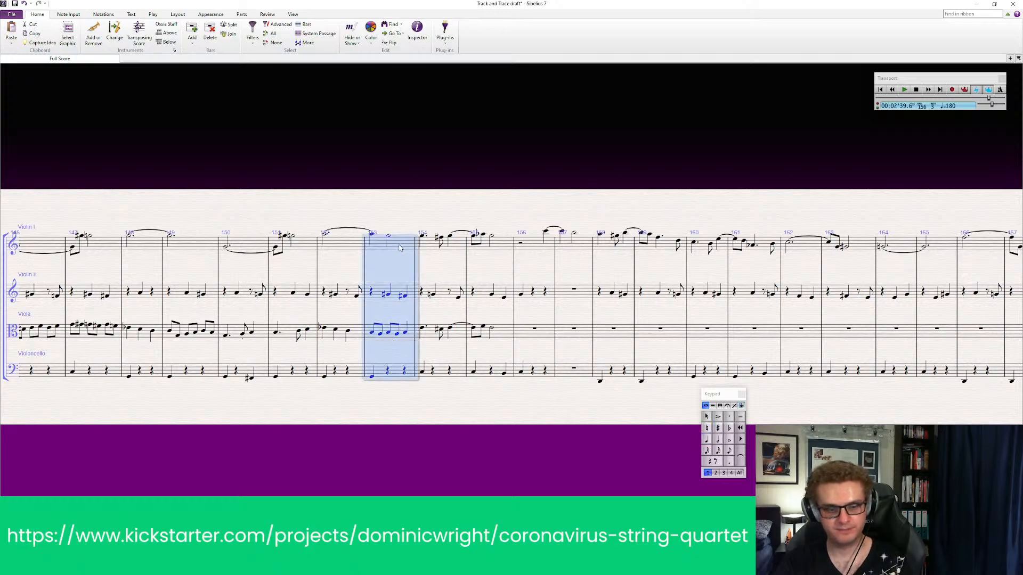
key("p")
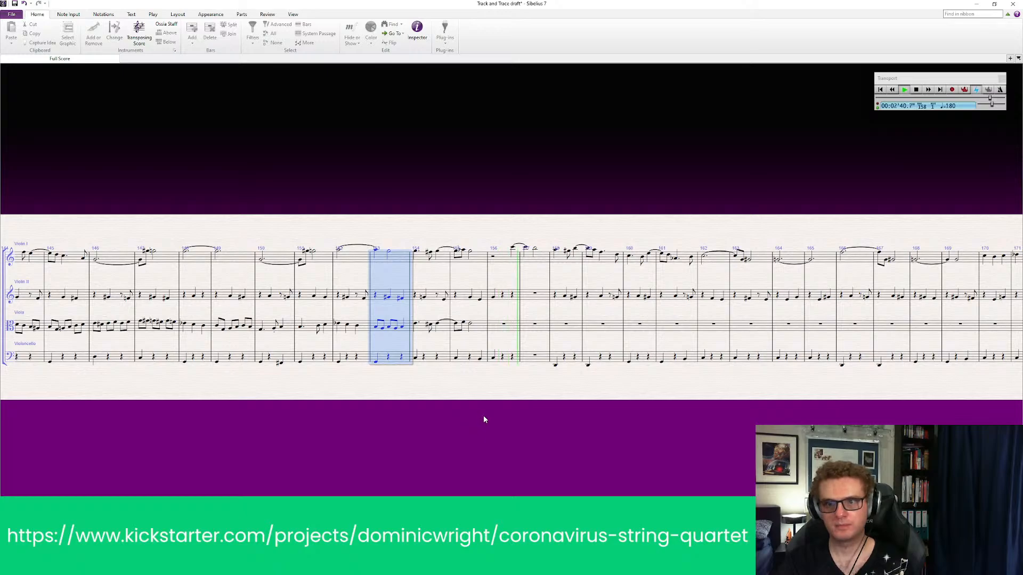
key("Escape")
mouse_move(445, 411)
left_mouse_down()
mouse_move(399, 414)
mouse_move(440, 414)
left_mouse_up()
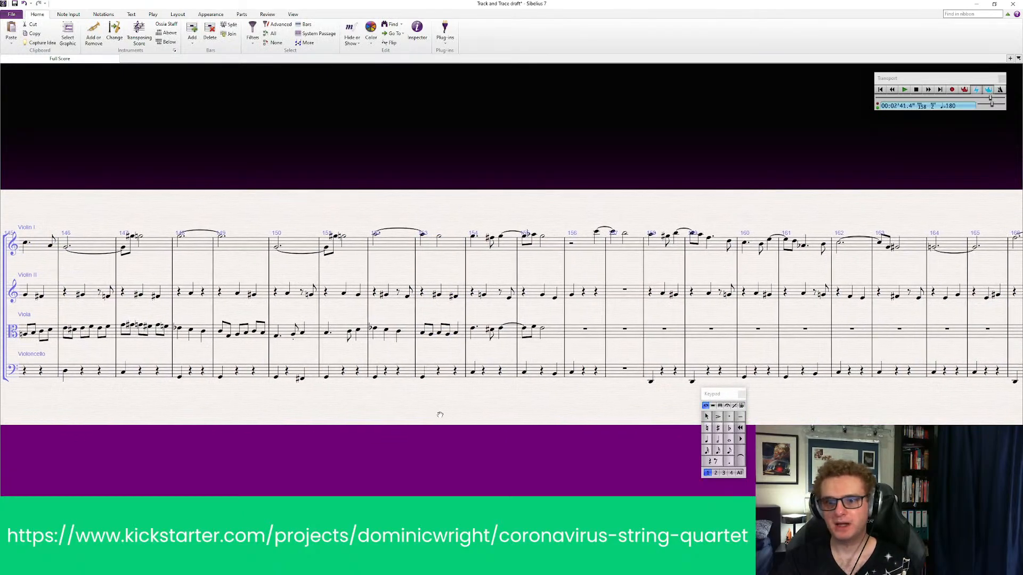
Remove the dot from the first viola note of bar 154, leaving a plain quarter note followed by an eighth rest
left_click(474, 328)
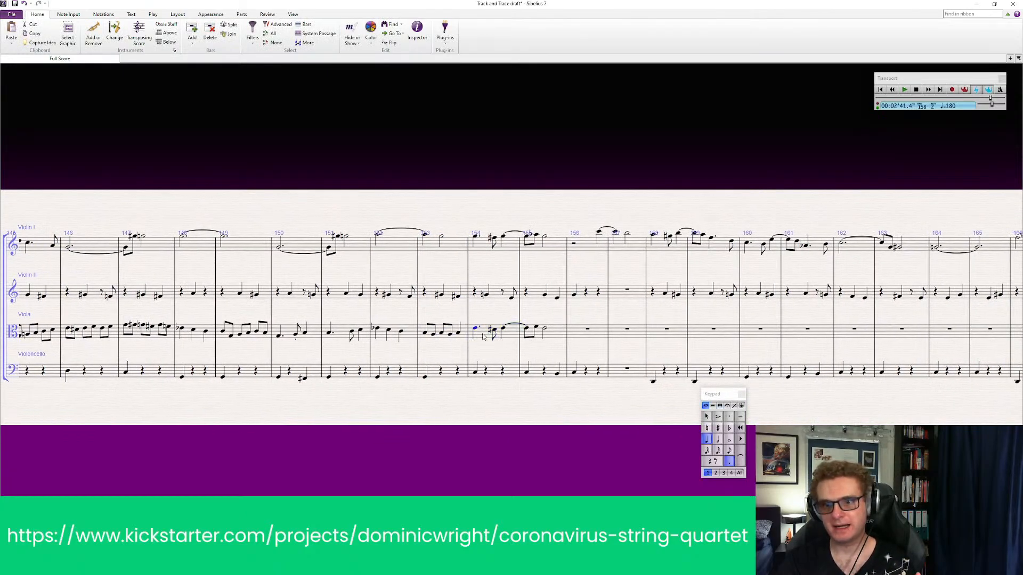
left_click(730, 462)
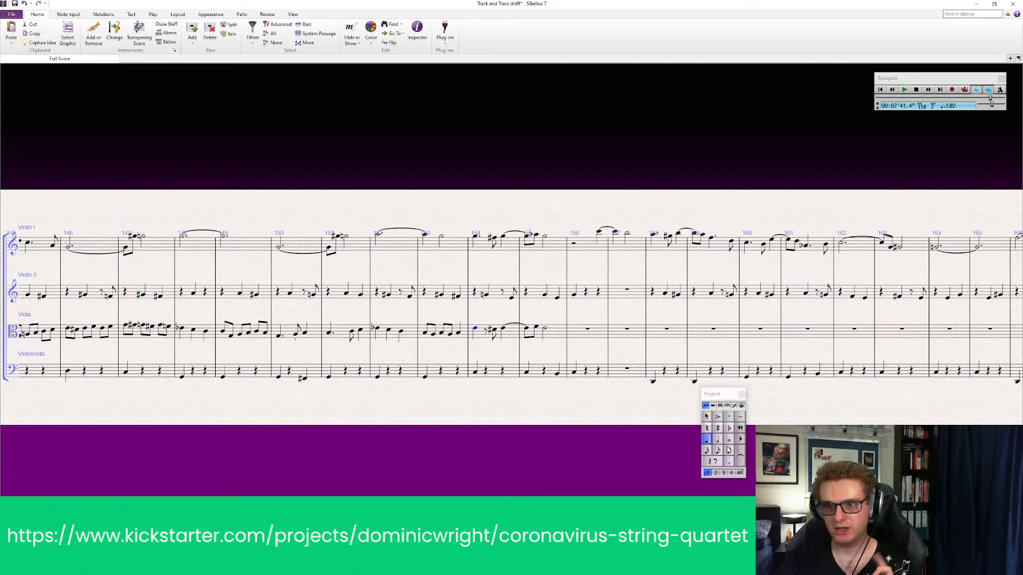
left_click(639, 444)
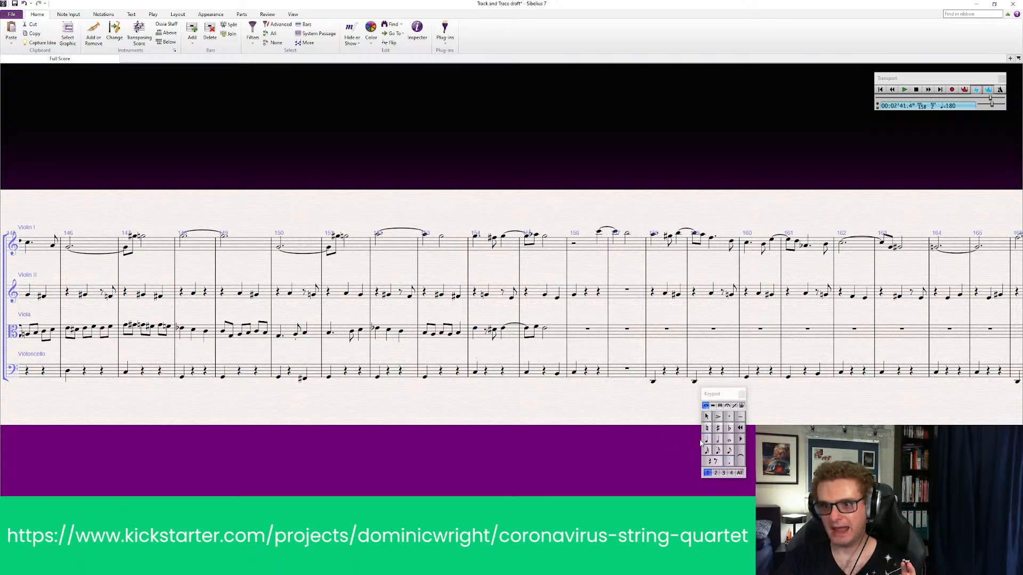
Replace the eighth rest and eighth note in viola bar 154 with a sharp quarter note on the second beat, and check it against Violin II
left_click(488, 331)
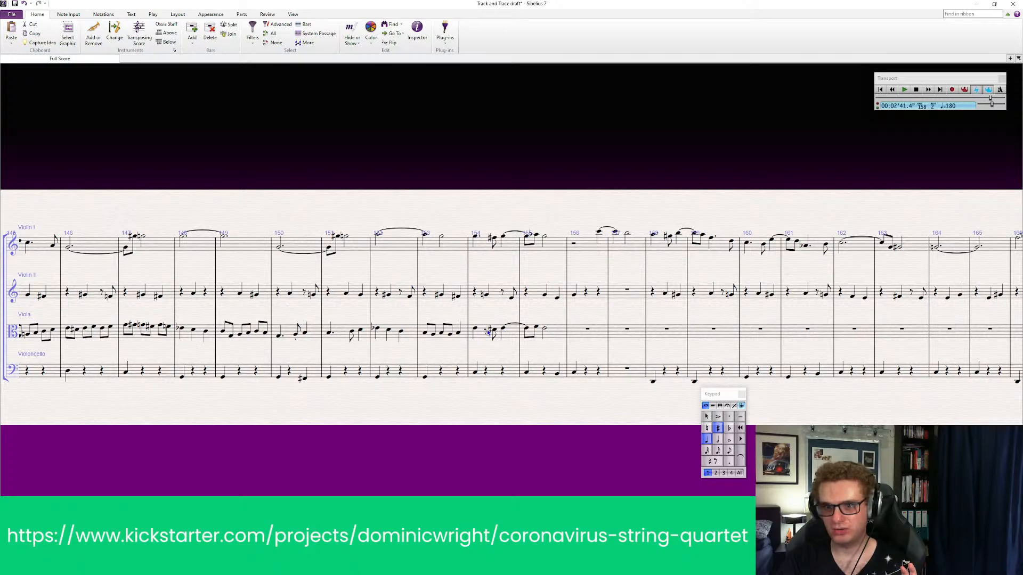
left_click(486, 330)
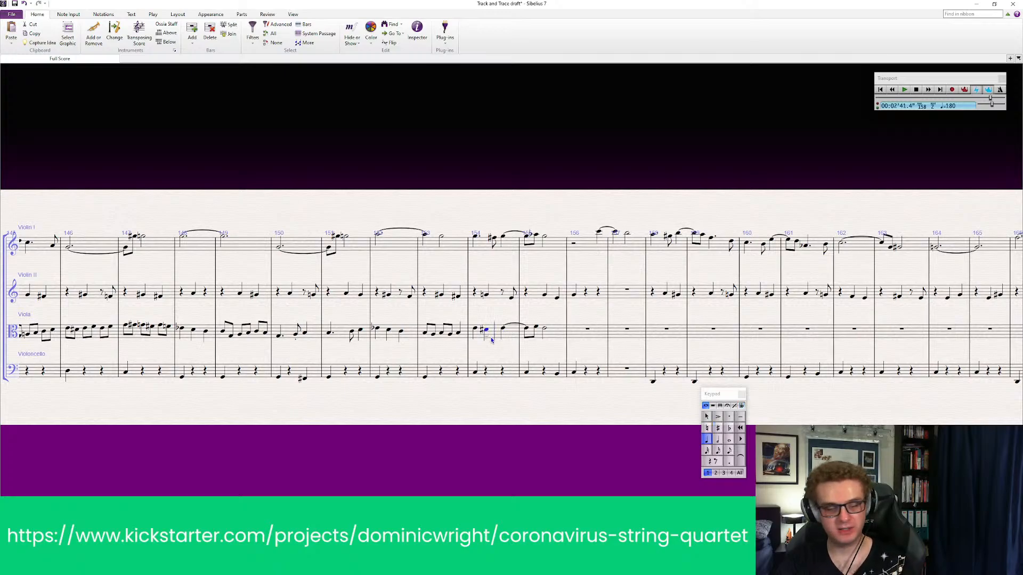
key("Escape")
left_click(506, 396)
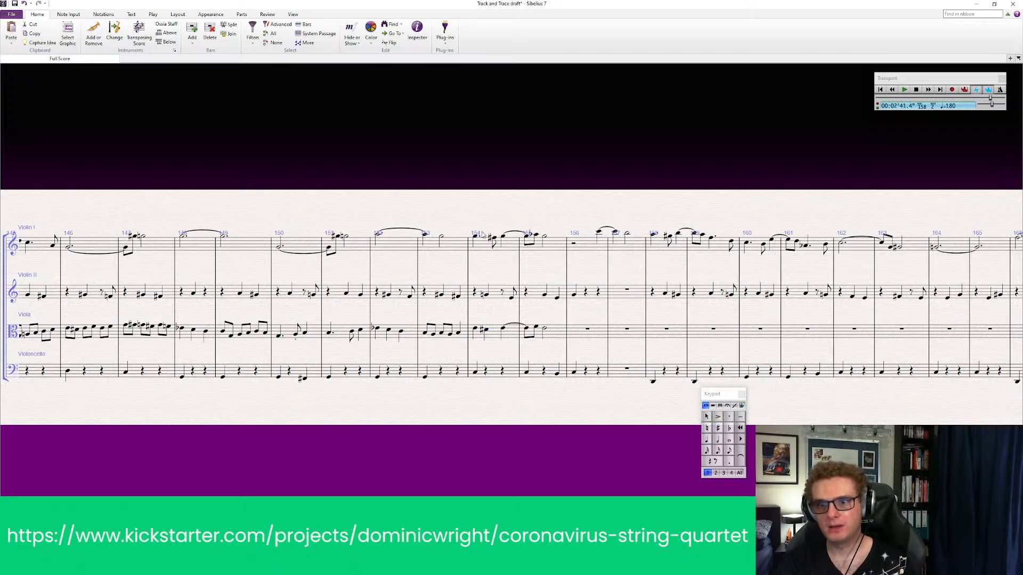
left_click(485, 295)
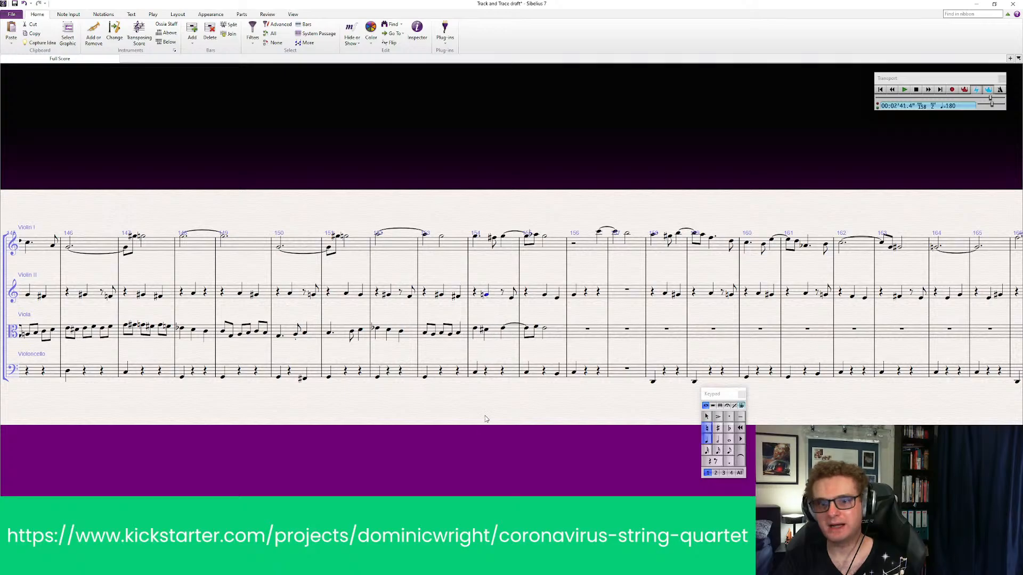
key("Escape")
Play back all four parts from bar 151 through the viola phrase in bars 154 and 155
left_click(358, 243)
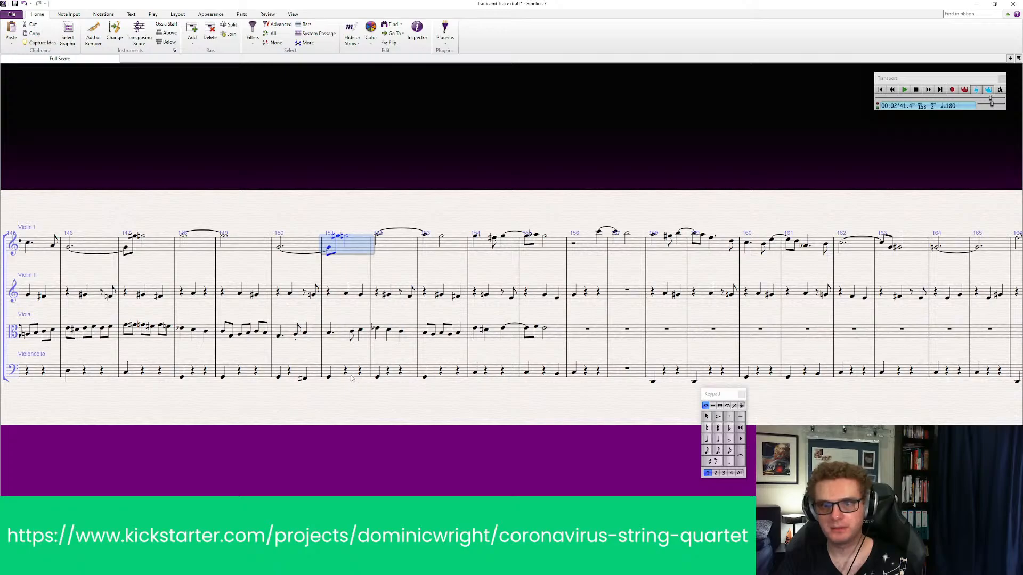
left_click(351, 375, "shift")
key("p")
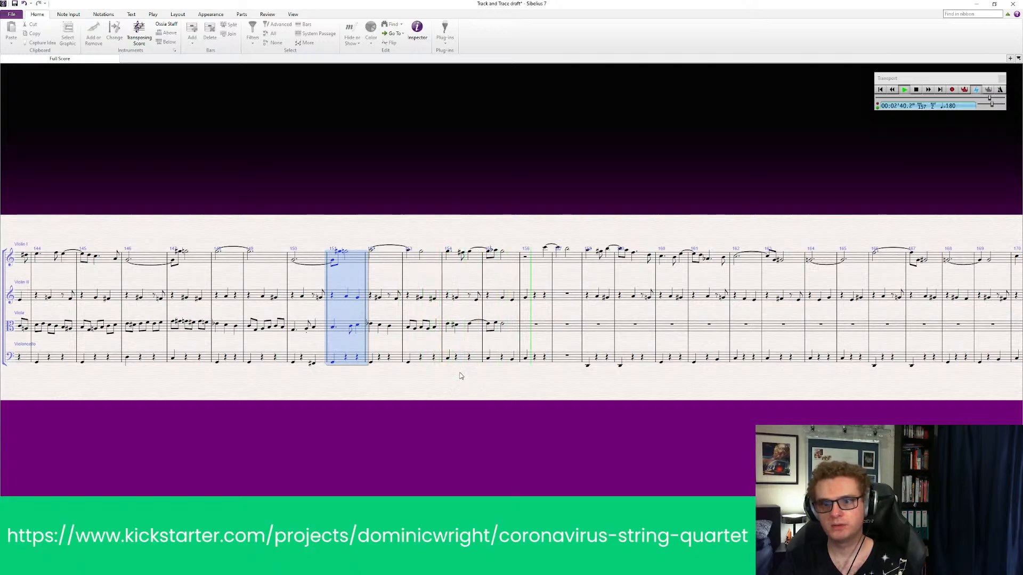
key("space")
key("ctrl+plus")
left_click(410, 428)
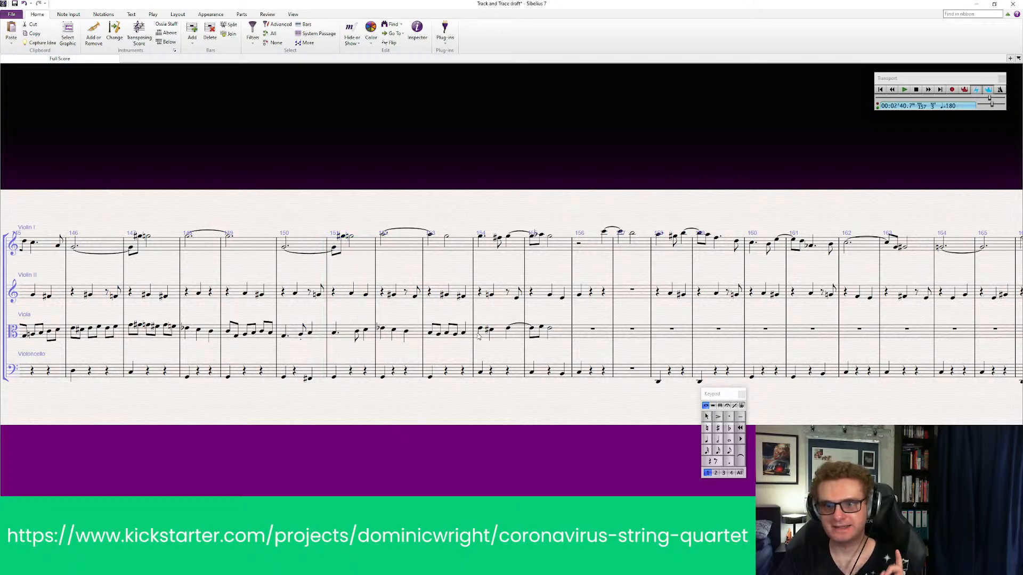
Check the first viola note of bar 154 and play back all four parts from bar 153
left_click(479, 330)
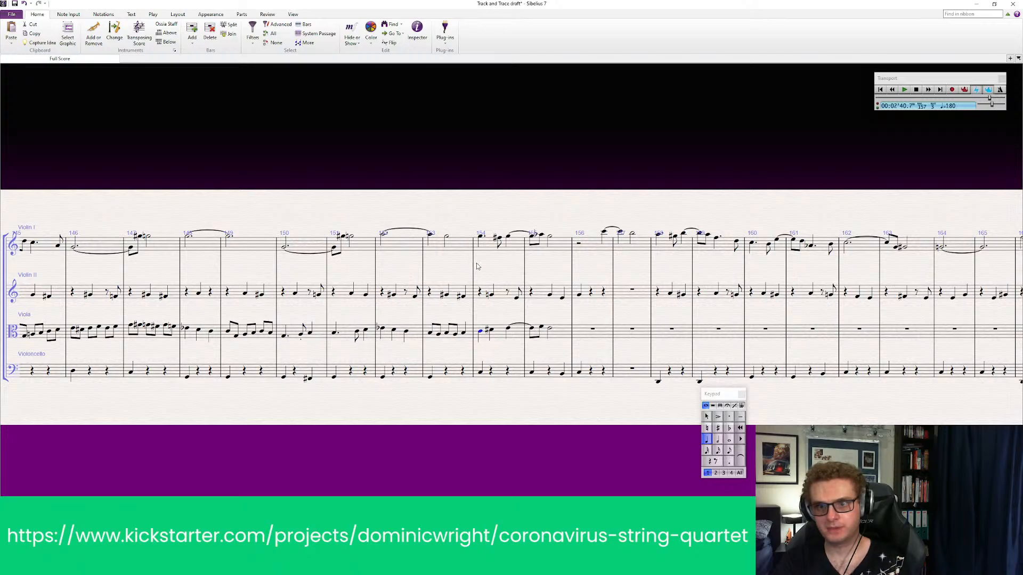
left_click(460, 249)
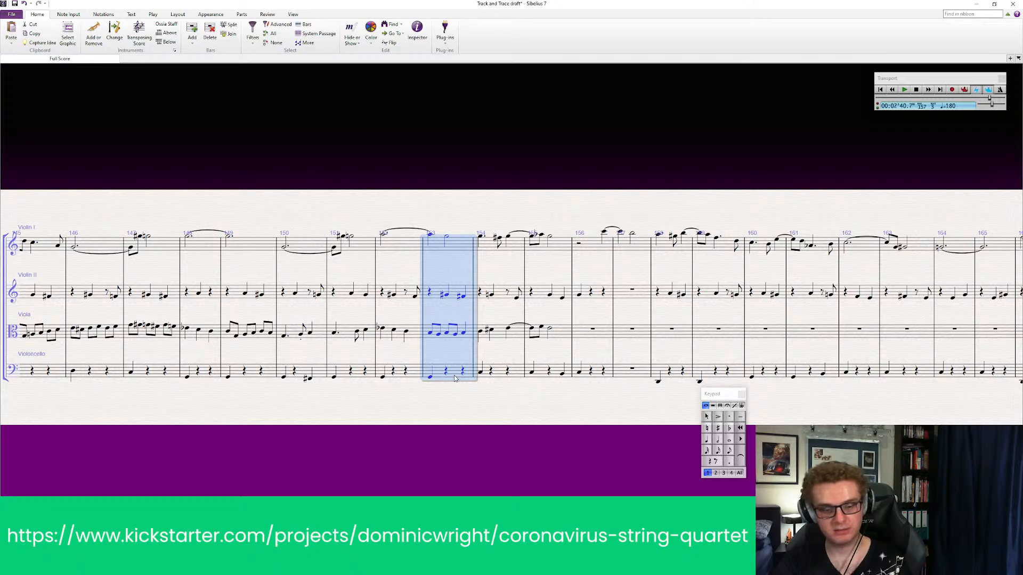
key("p")
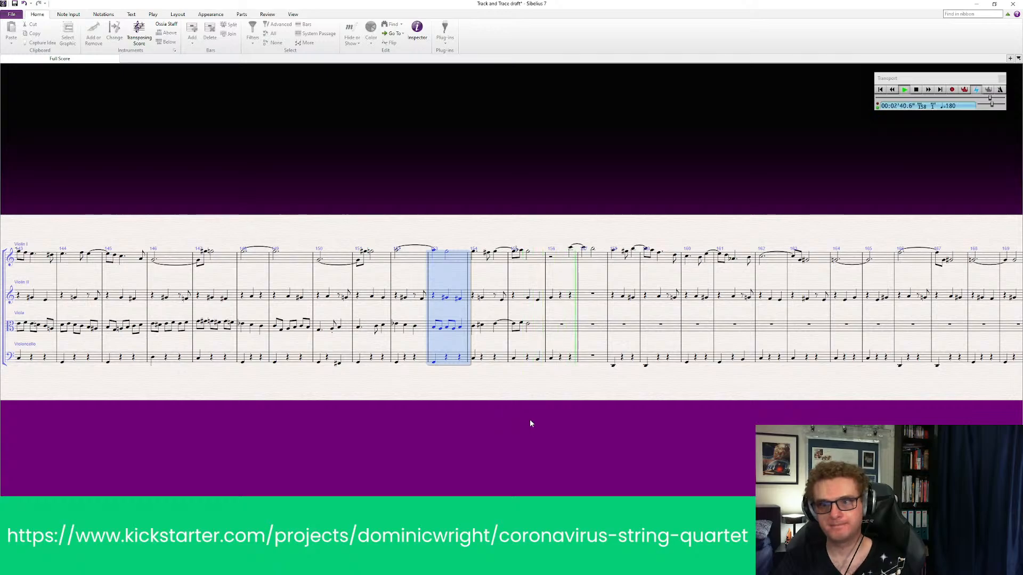
key("Escape")
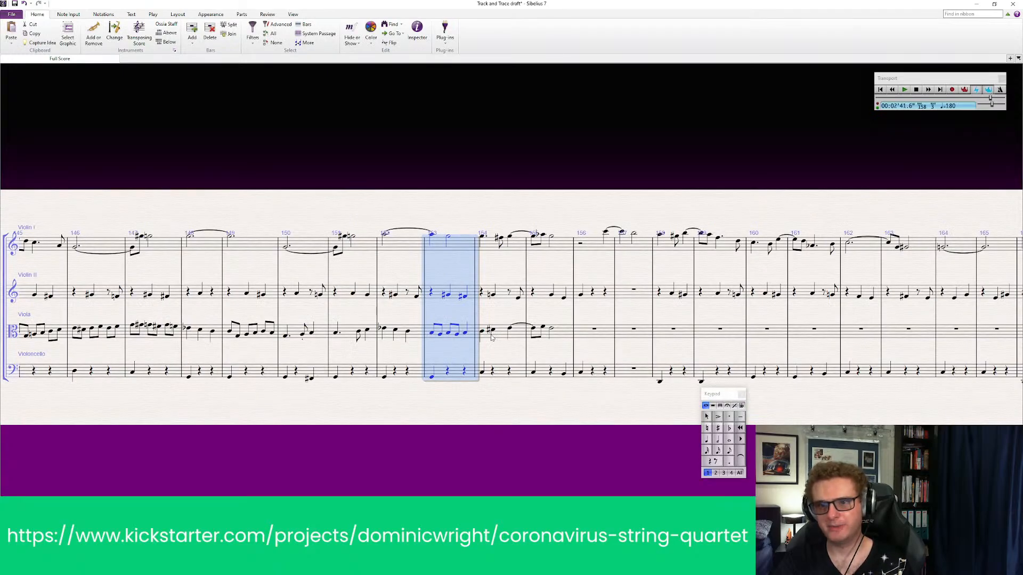
Compare the first two viola notes of bar 154 and change the second note's accidental to a flat
left_click(482, 334)
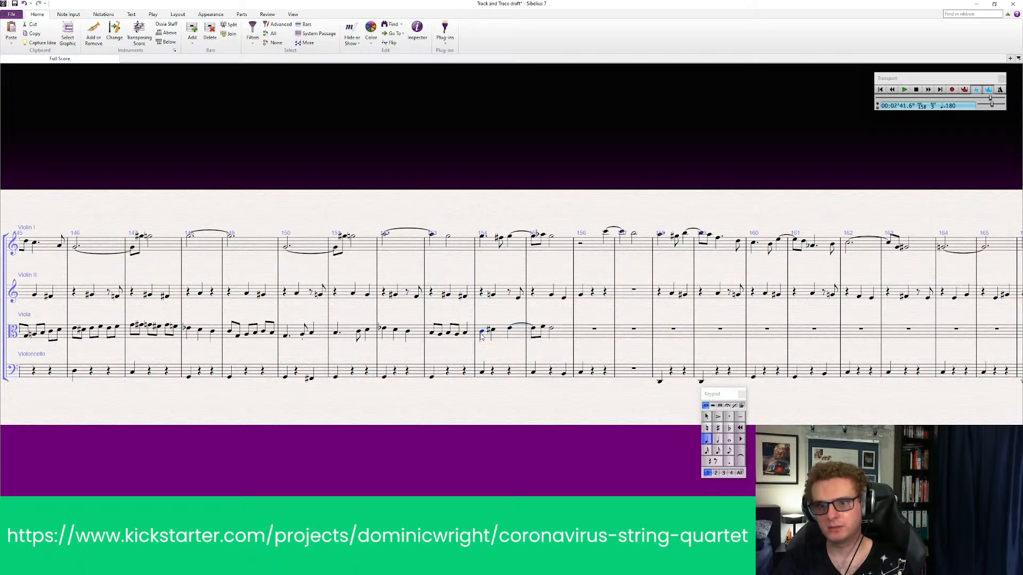
left_click(400, 251)
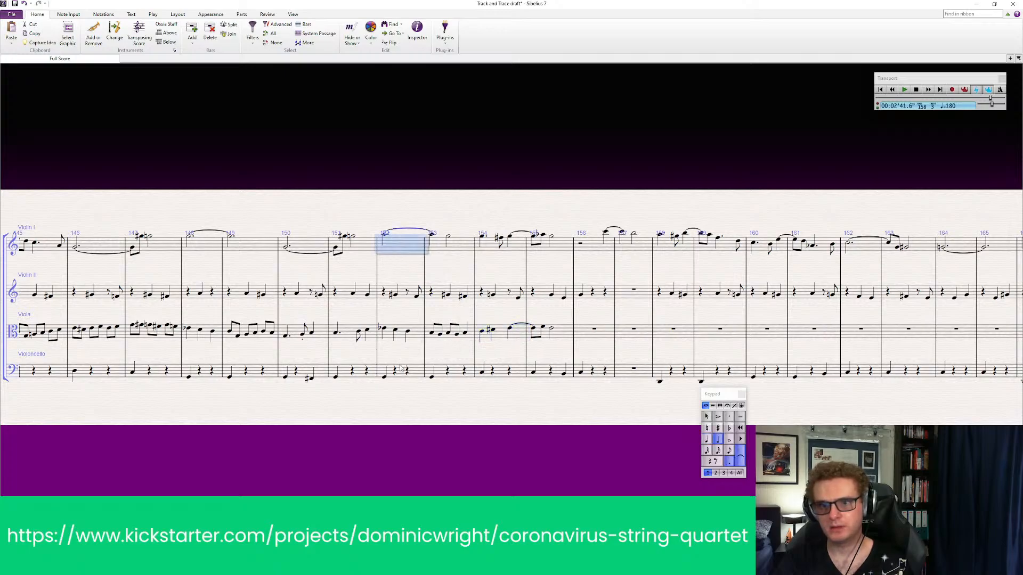
key("Escape")
left_click(484, 333)
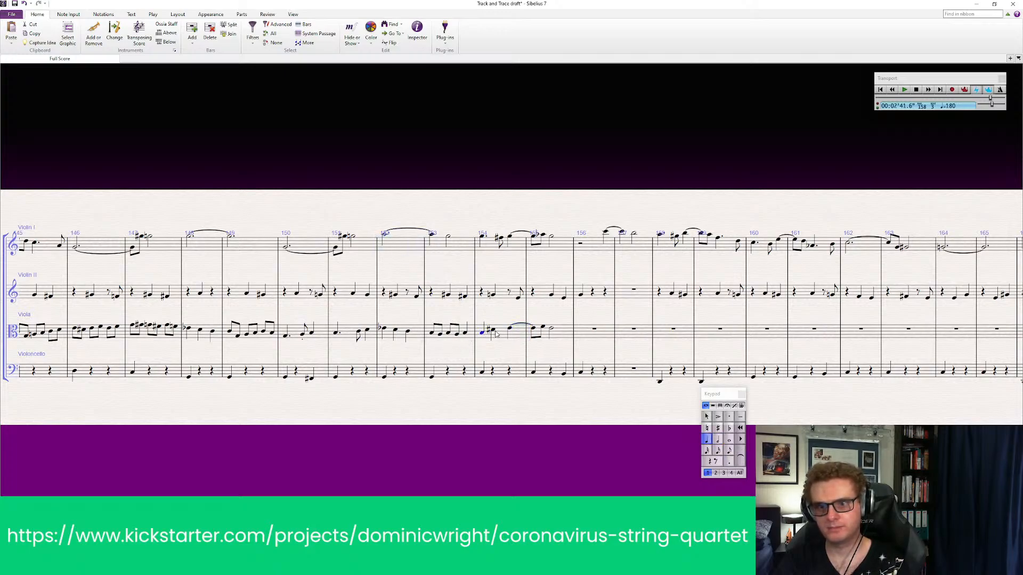
left_click(496, 333)
left_click(483, 335)
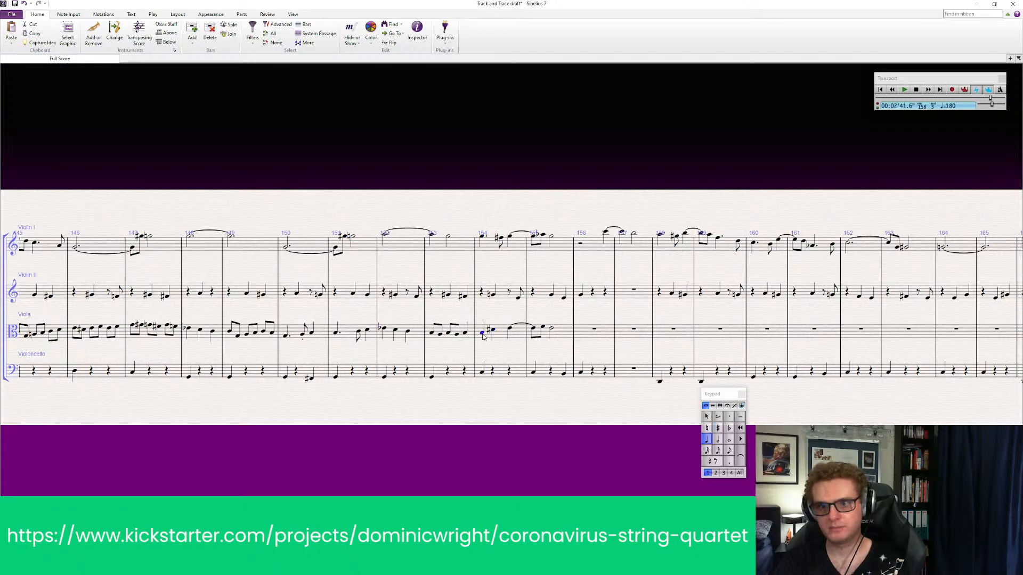
left_click(495, 333)
left_click(730, 430)
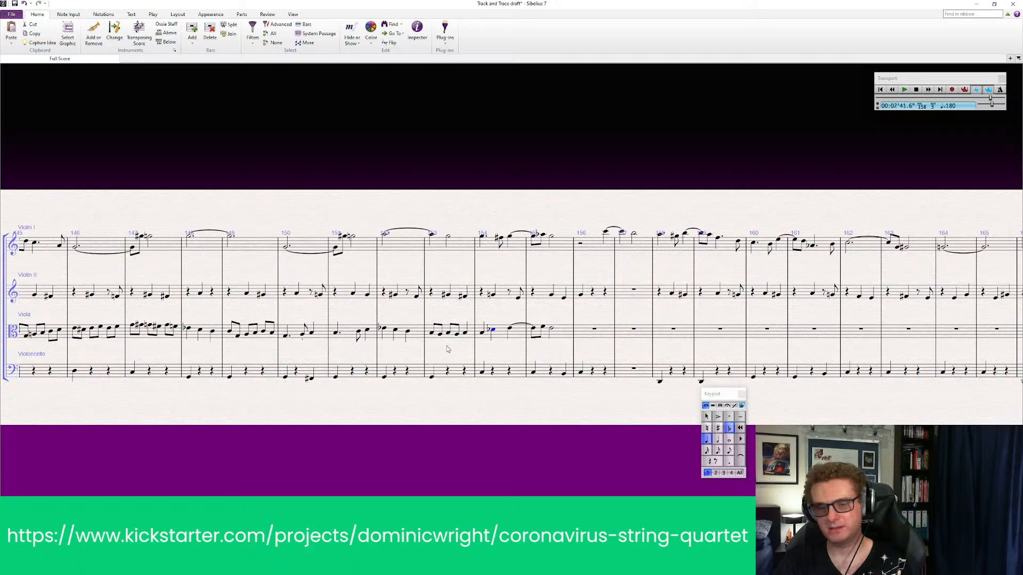
Play back all four parts from bar 152 to hear the flattened viola note in bar 154
left_click(410, 246)
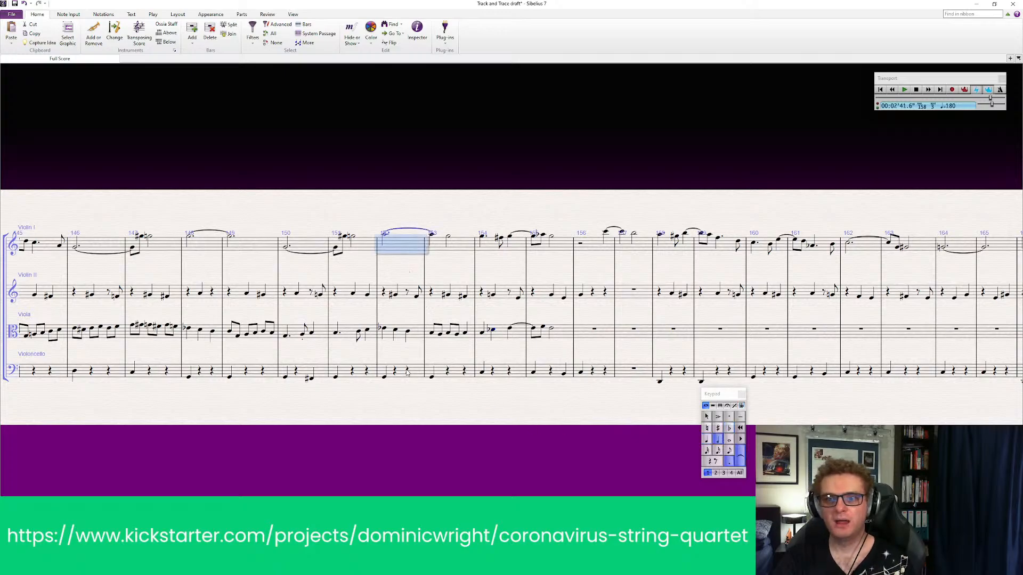
left_click(405, 374, "shift")
key("p")
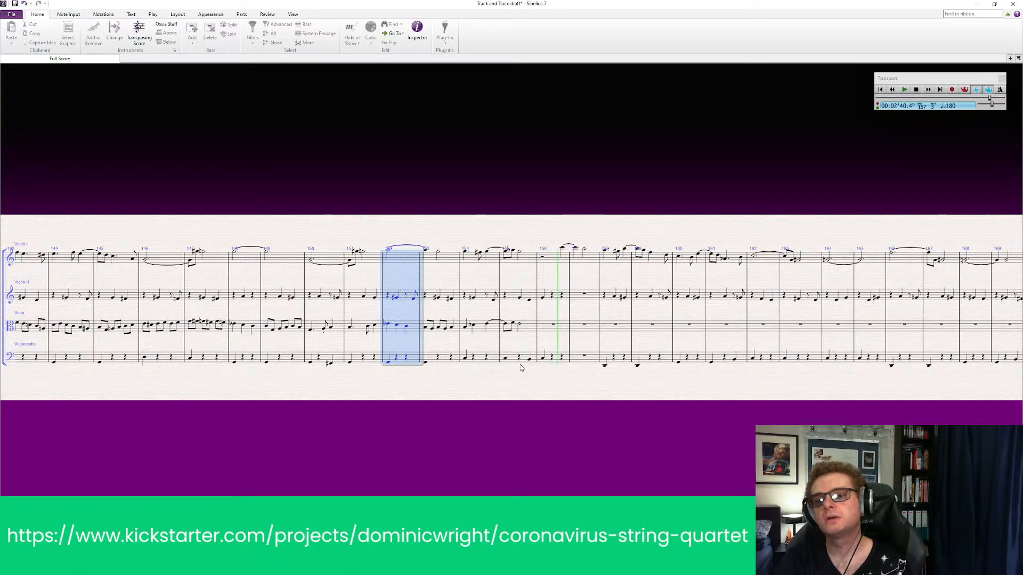
key("space")
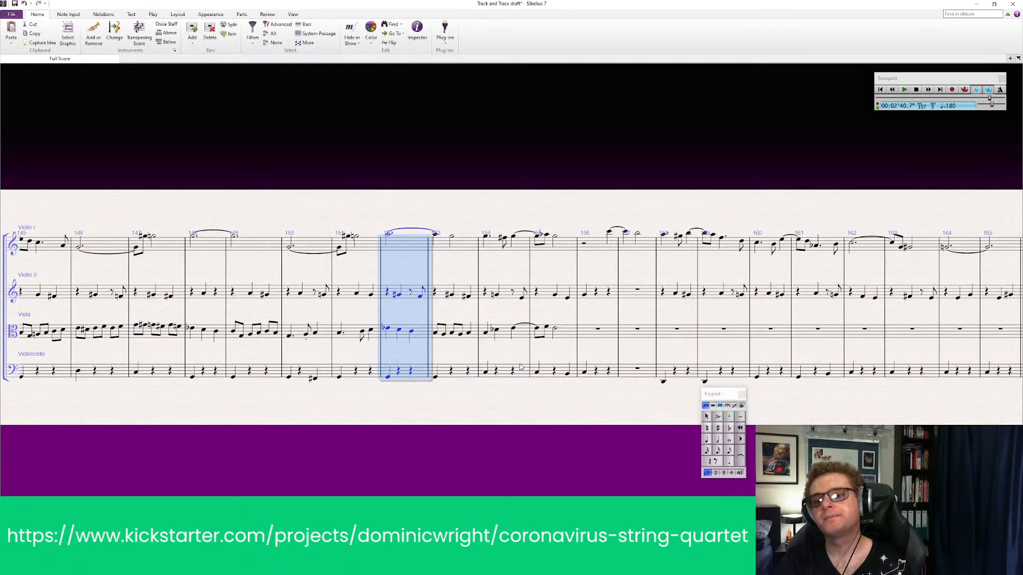
Make the first viola note of bar 154 a dotted quarter note again
left_click(486, 334)
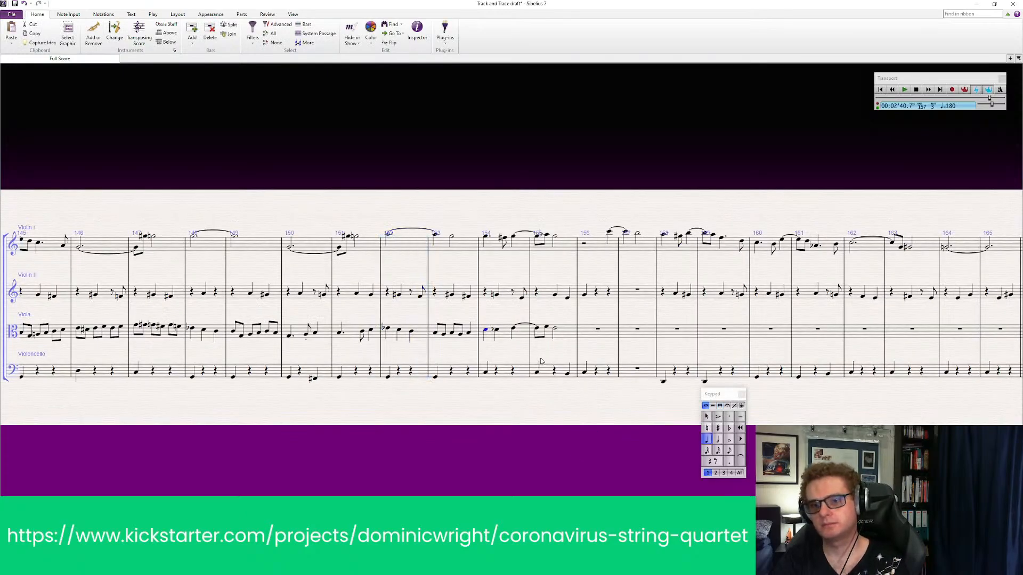
left_click(496, 331)
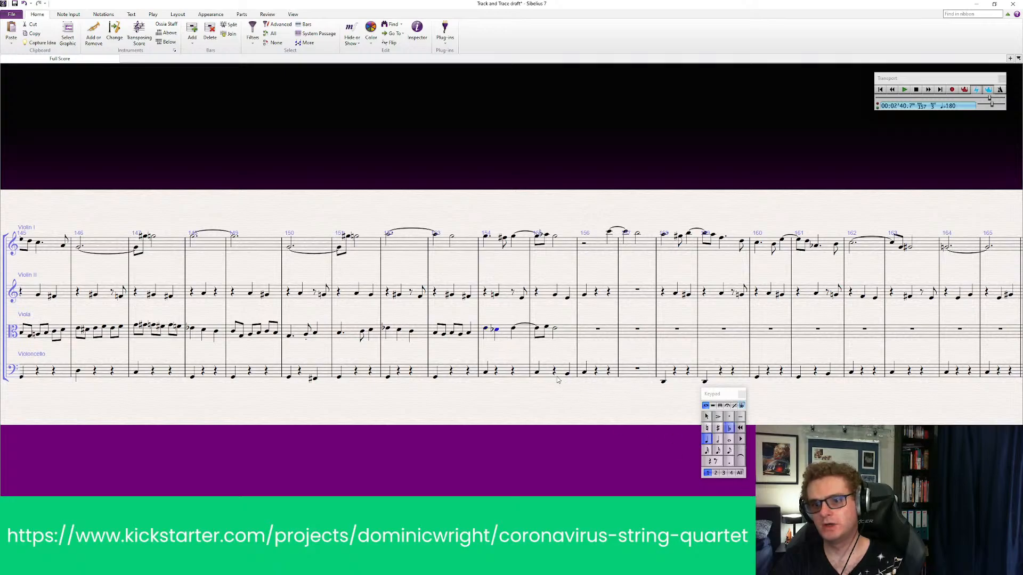
left_click(486, 327)
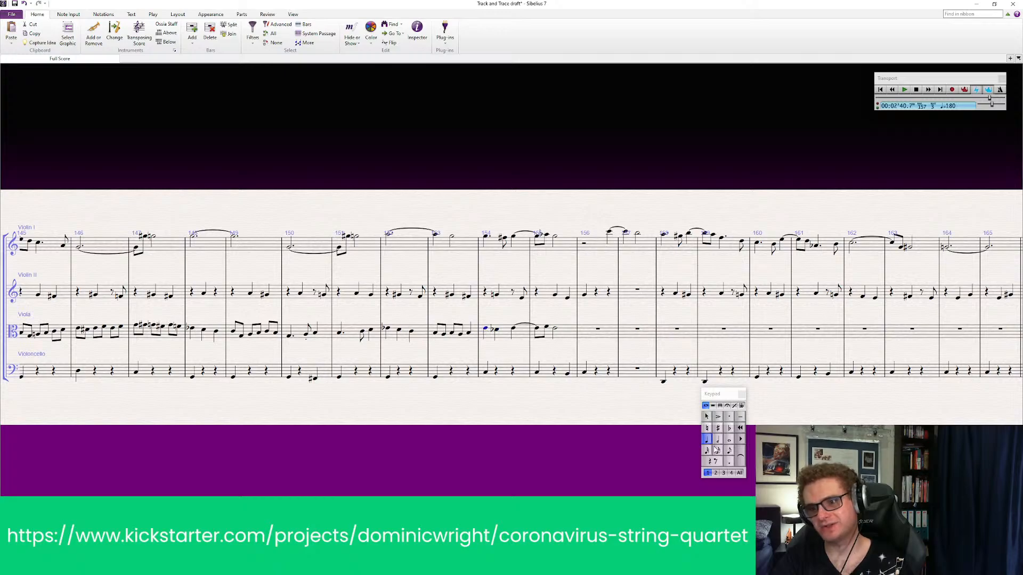
left_click(729, 461)
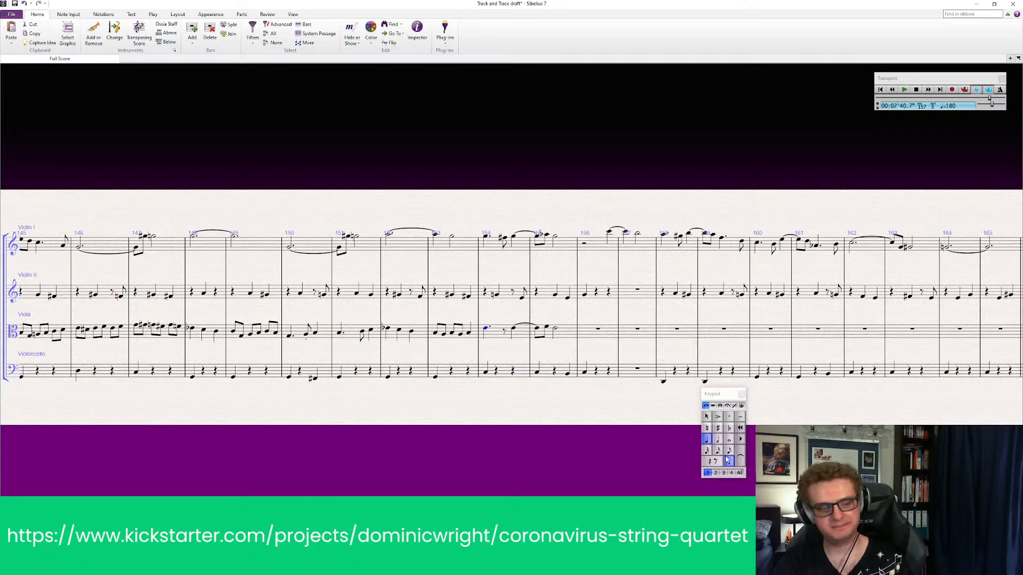
key("Escape")
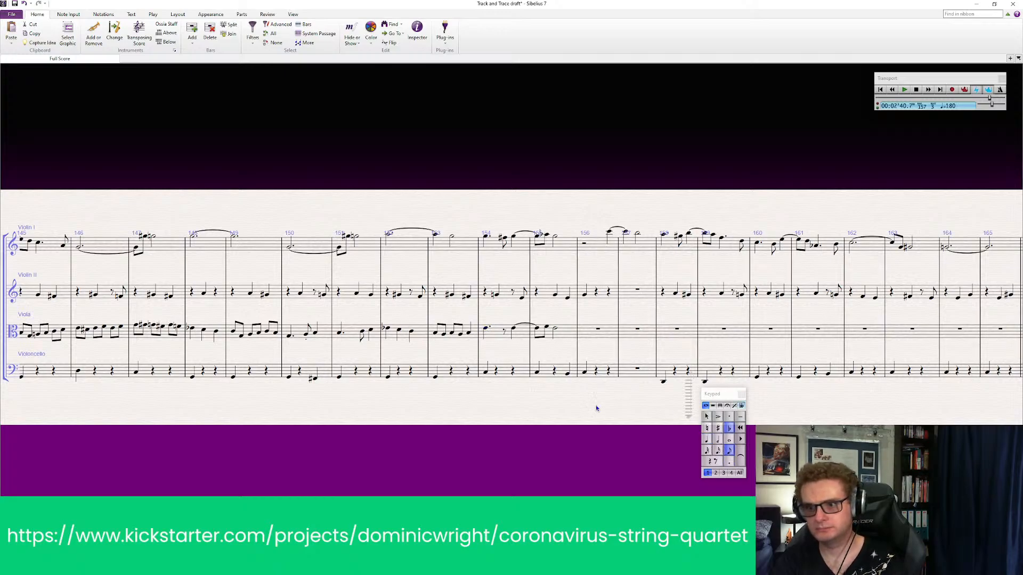
Enter an eighth note in place of the eighth rest in viola bar 154 and give it a sharp
left_click(505, 330)
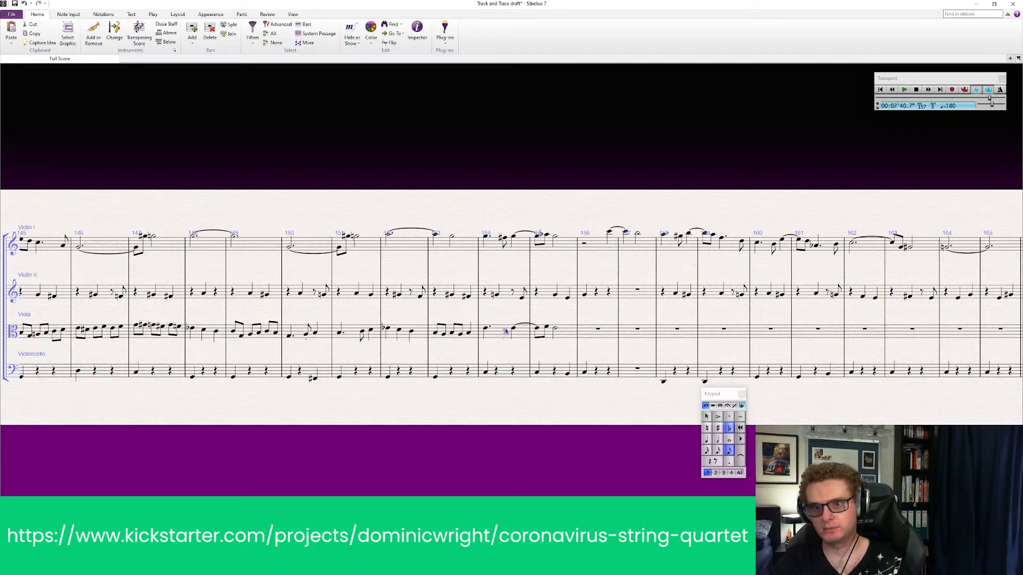
left_click(506, 331)
key("Escape")
key("Escape")
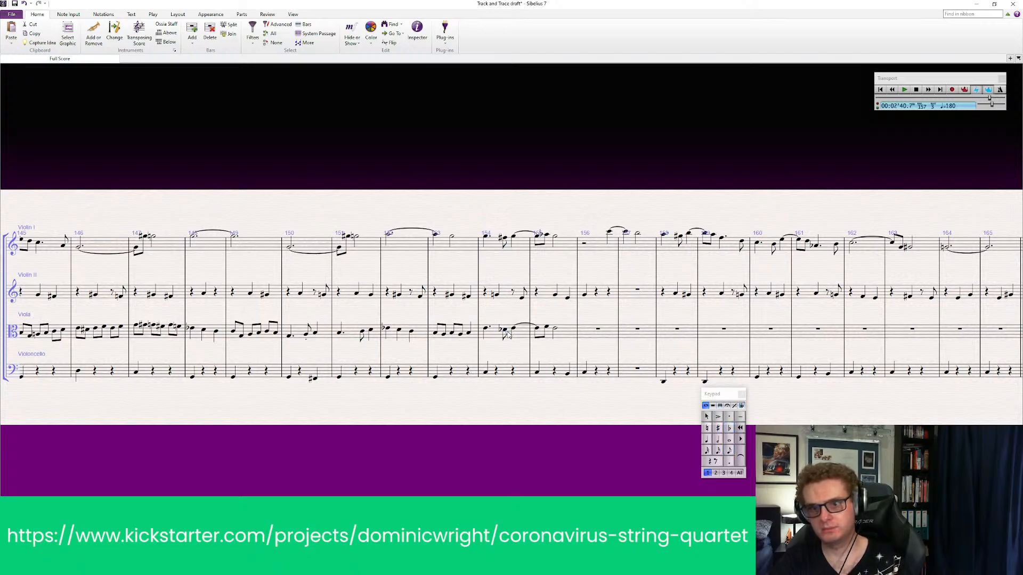
left_click(504, 331)
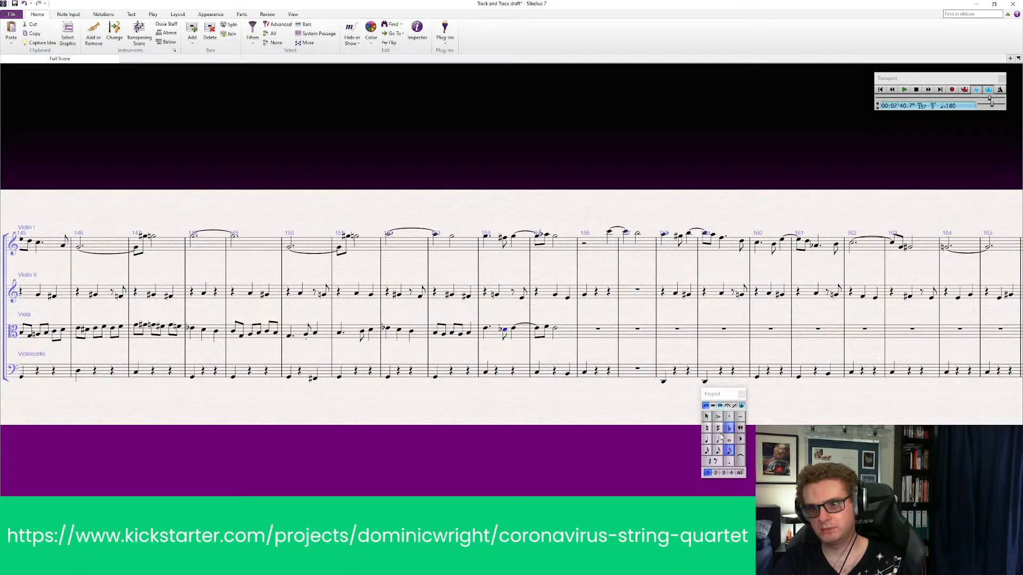
left_click(719, 432)
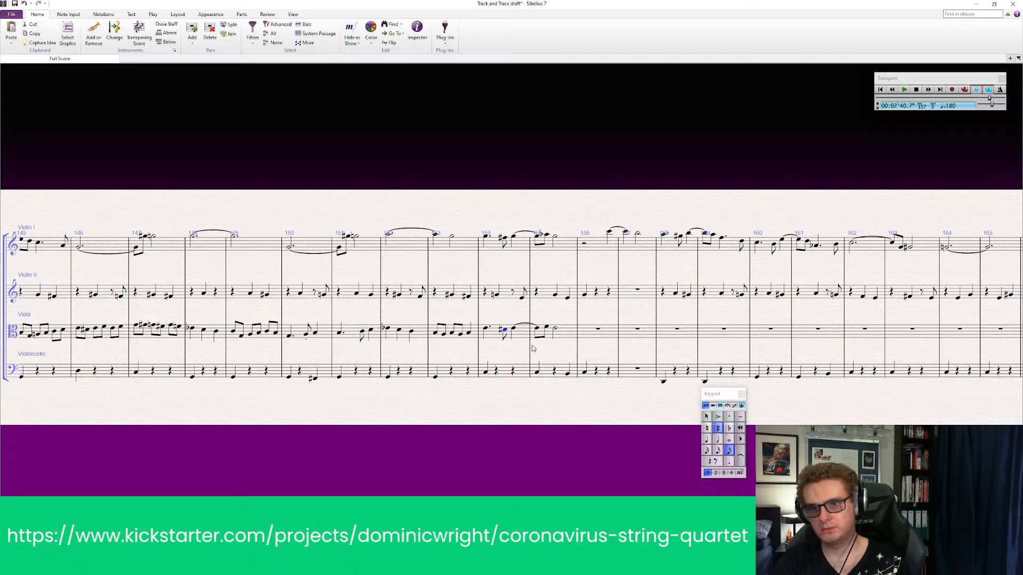
Play back all four parts from bar 153 to hear the dotted rhythm and sharp eighth note in the viola
left_click(462, 242)
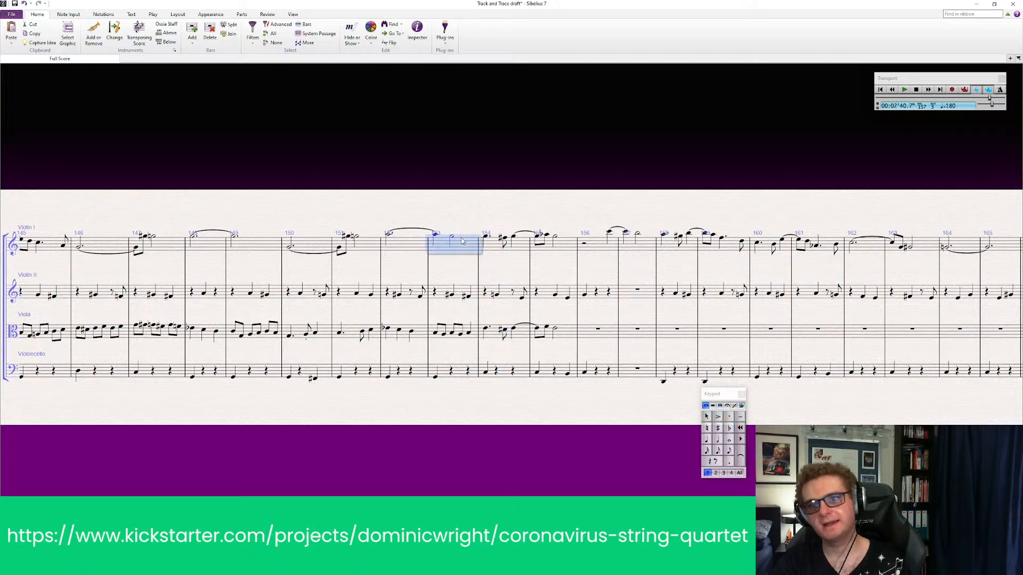
left_click(464, 375, "shift")
key("p")
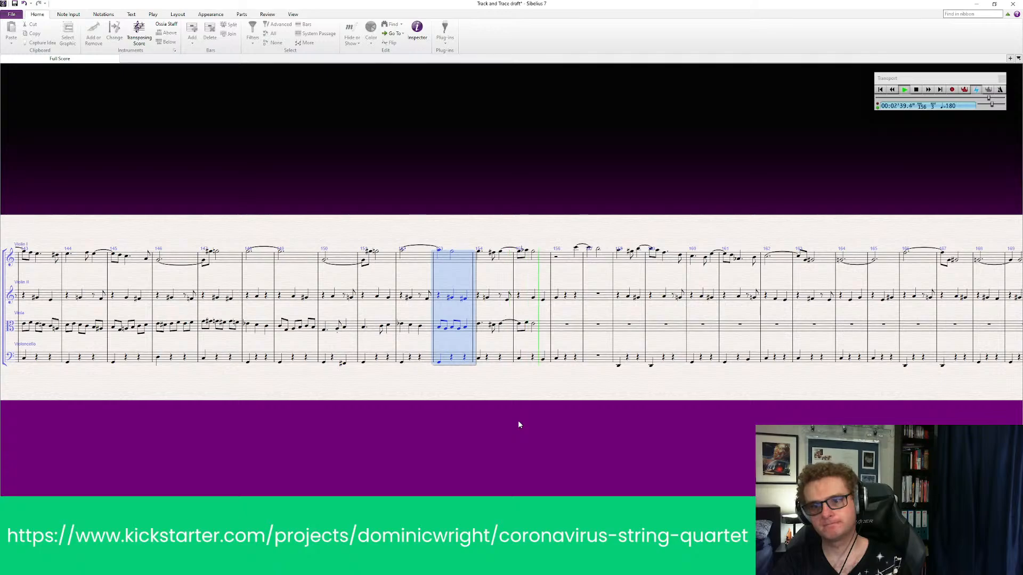
left_click(518, 421)
key("Escape")
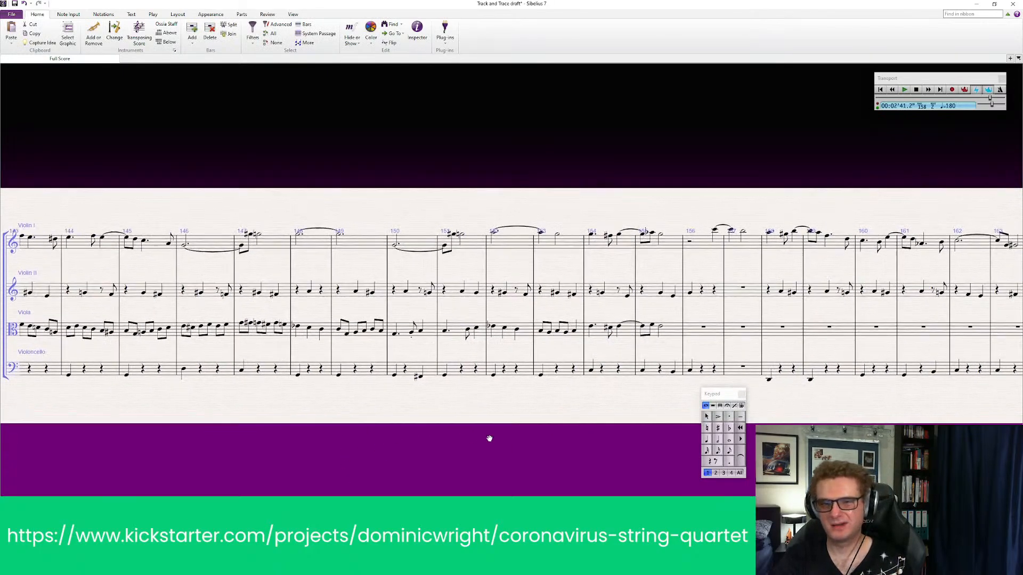
Play back all four parts from bar 142 to about bar 160 and look over the remaining bars to the end of the score
left_click(233, 263)
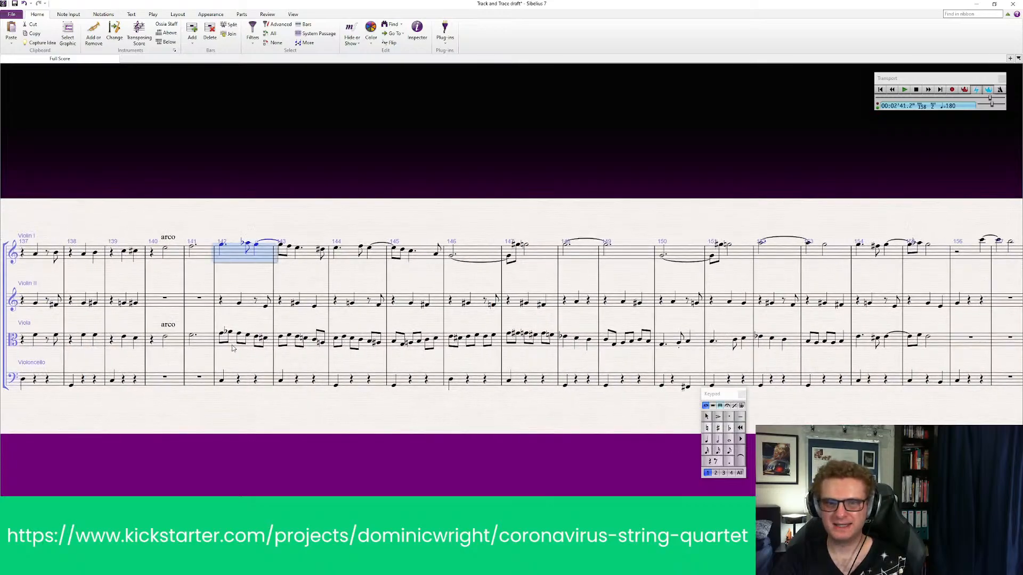
left_click(243, 381, "shift")
key("space")
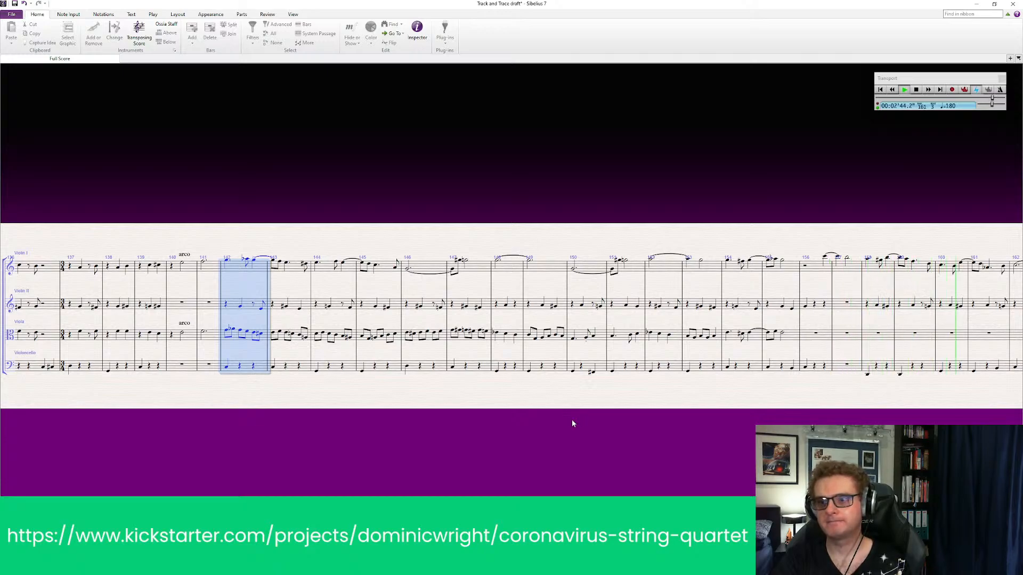
key("space")
left_click_drag(860, 435, 245, 395)
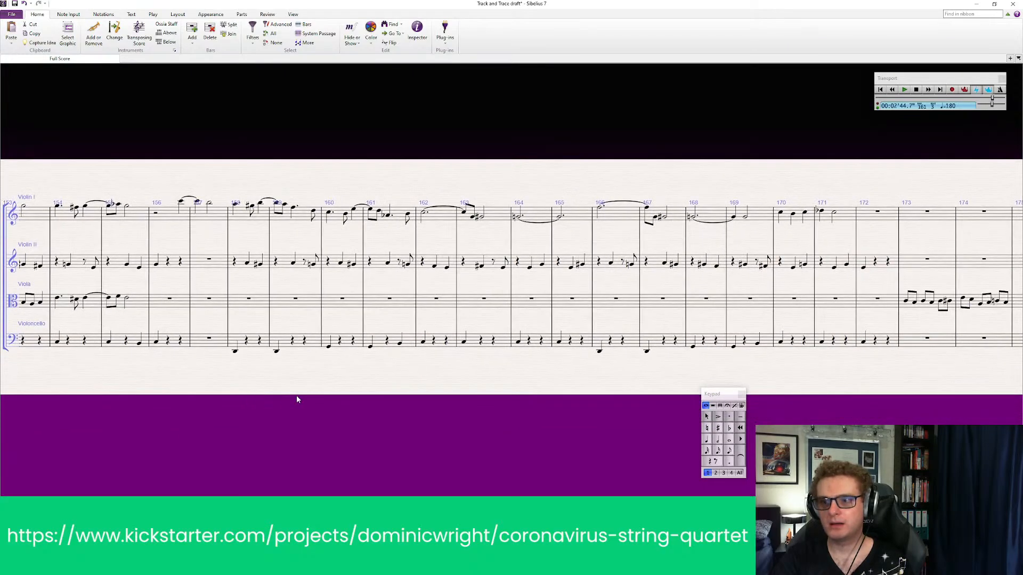
left_click_drag(477, 396, 320, 395)
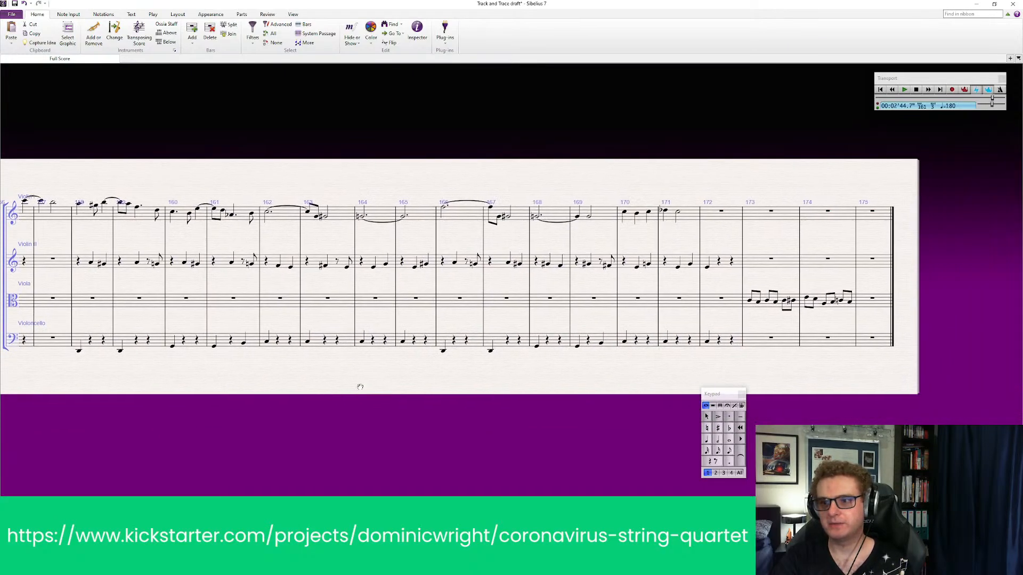
Delete the leftover viola notes in bars 173–174 near the end of the score
left_click(787, 298)
left_click(814, 300, "shift")
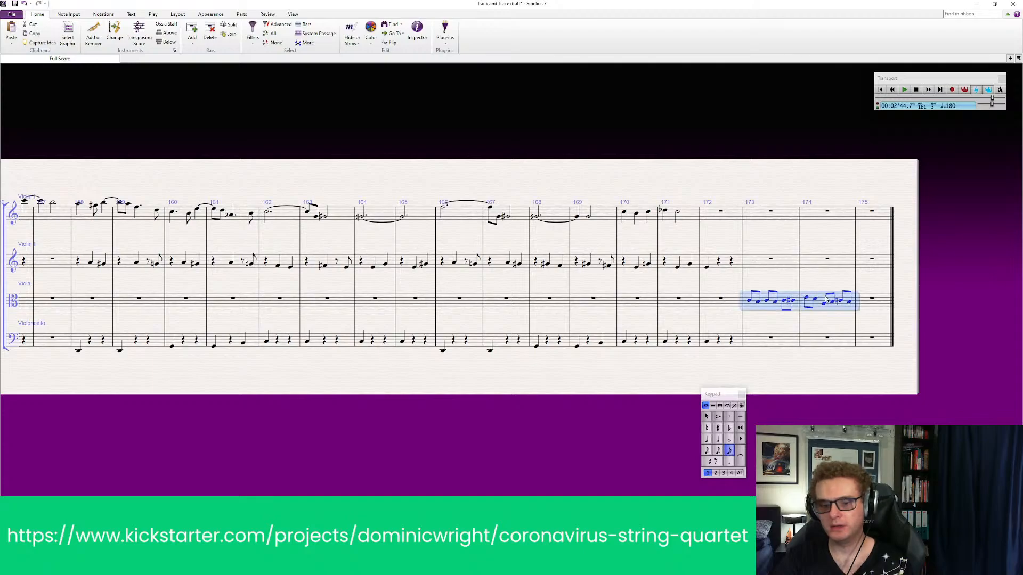
key("Delete")
key("Escape")
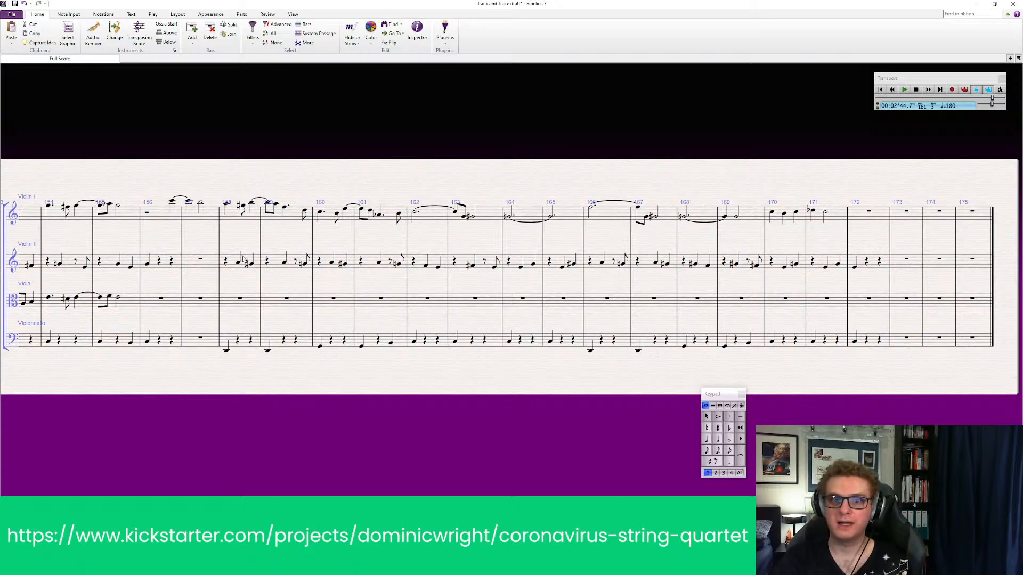
Move the Violin II line of bars 158–172 into the same bars of the viola staff, leaving Violin II empty there
left_click(246, 261)
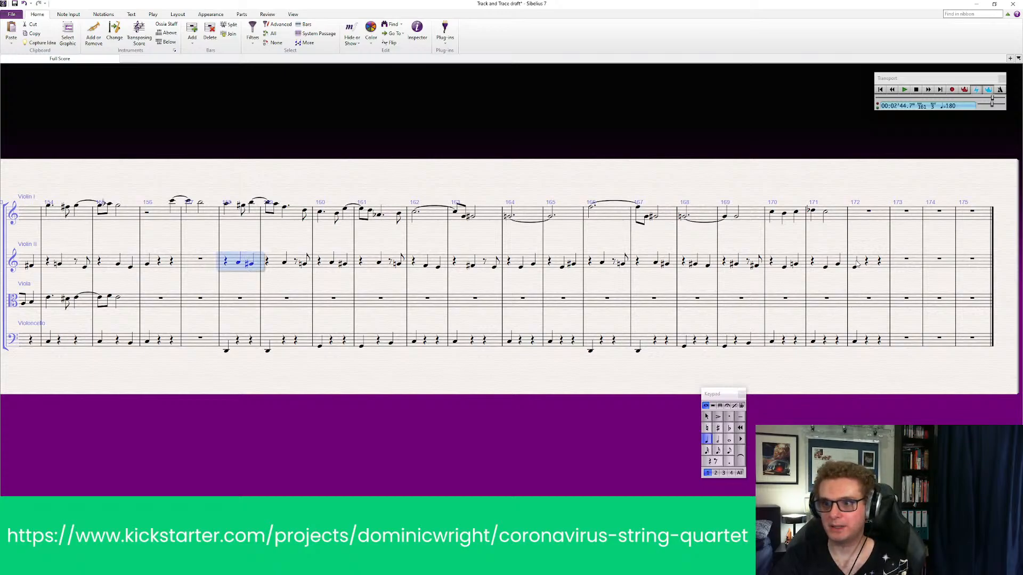
left_click(875, 269, "shift")
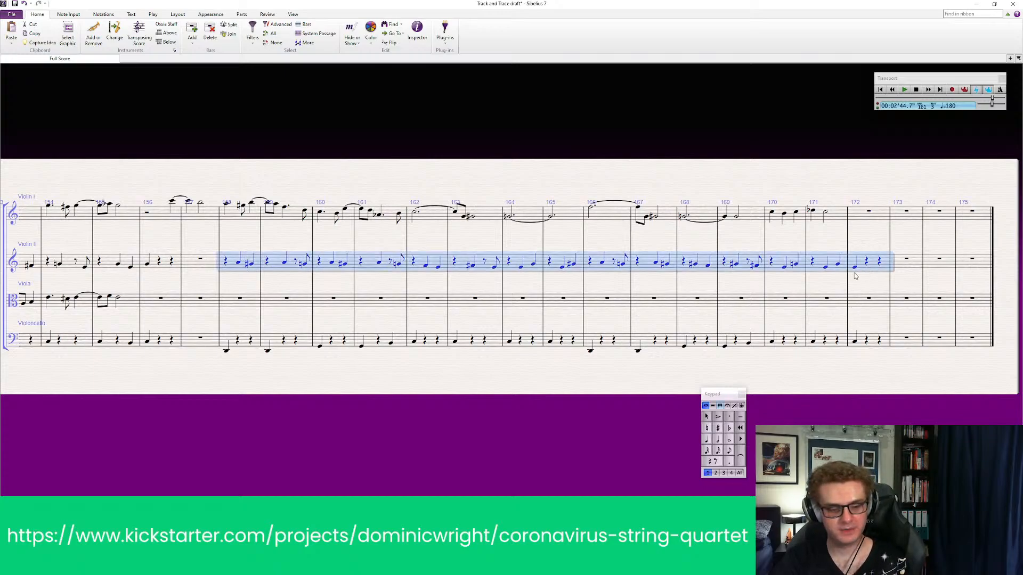
key("Delete")
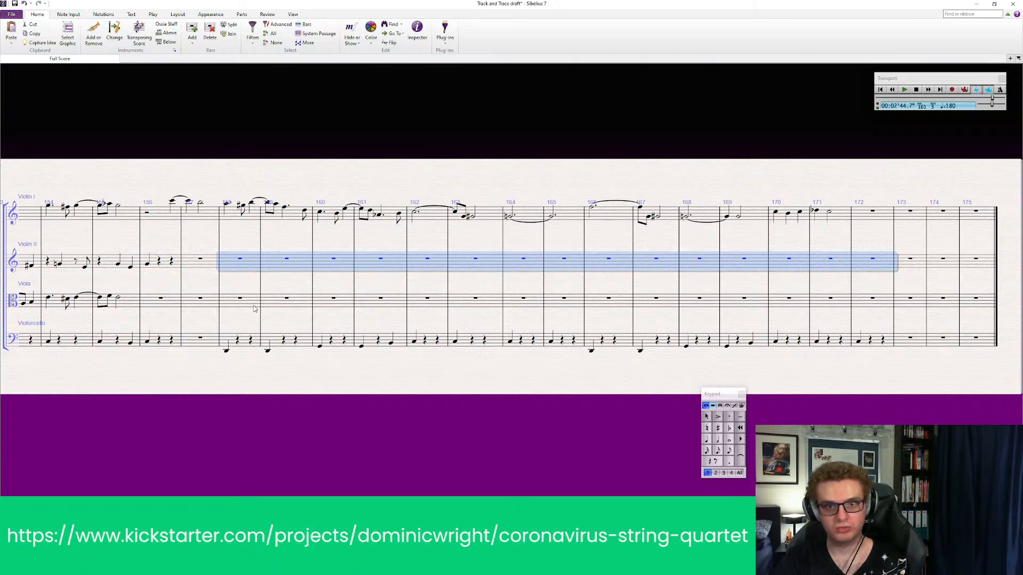
left_click(255, 309)
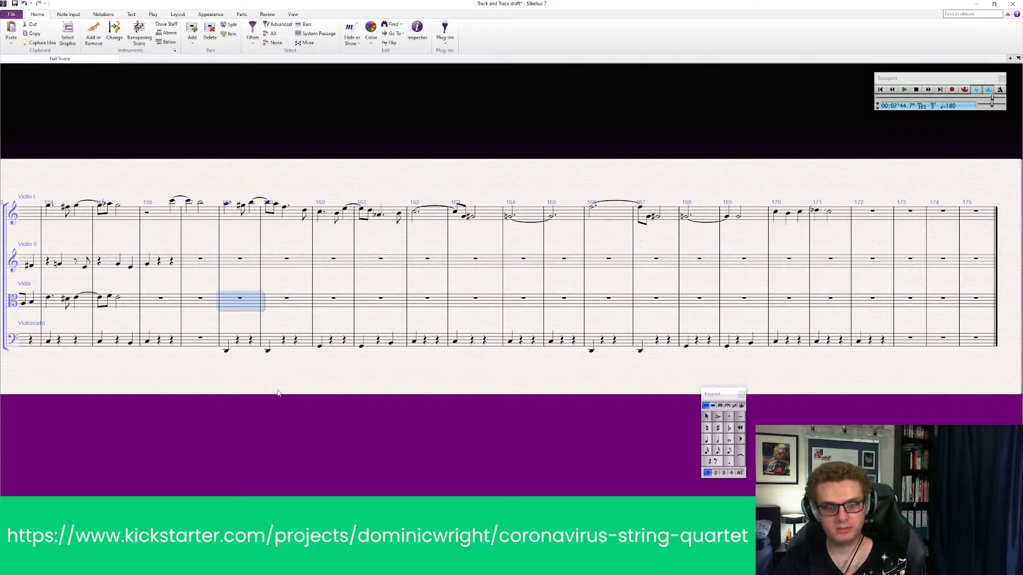
key("ctrl+z")
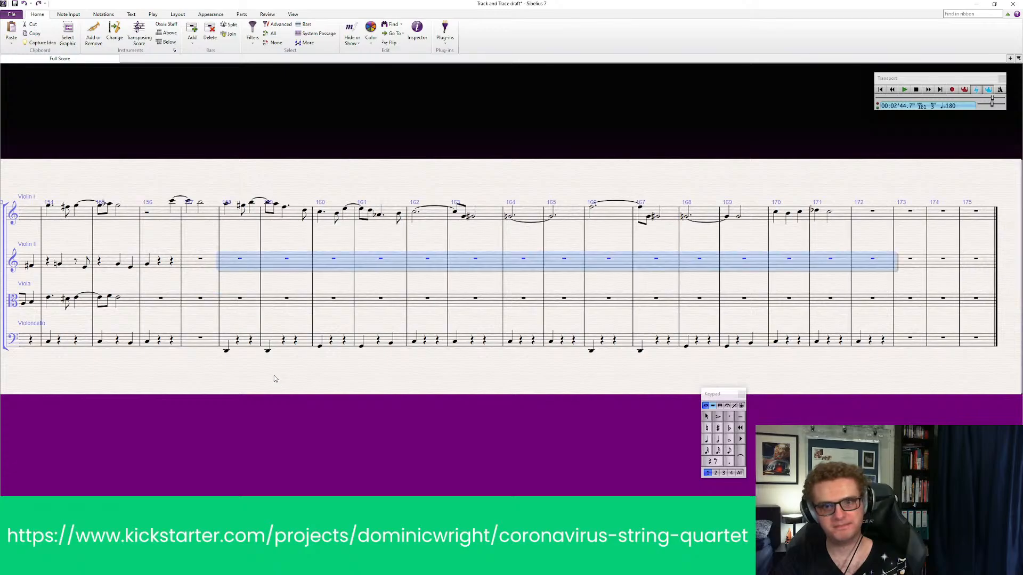
key("ctrl+z")
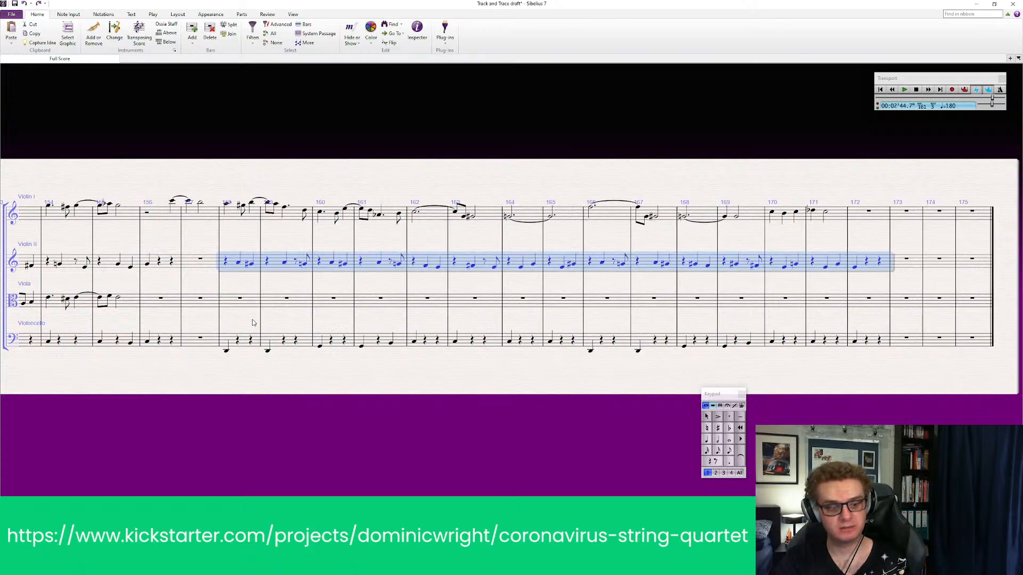
key("ctrl+y")
left_click(246, 305)
key("ctrl+v")
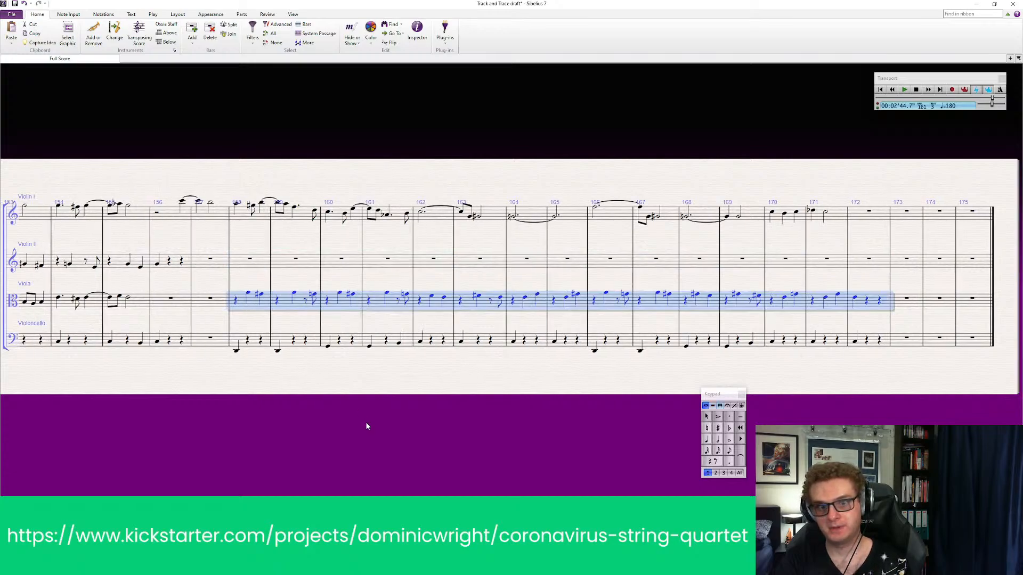
Add a "pizz." technique marking above the first viola note of bar 158
key("Escape")
left_click(248, 293)
key("ctrl+t")
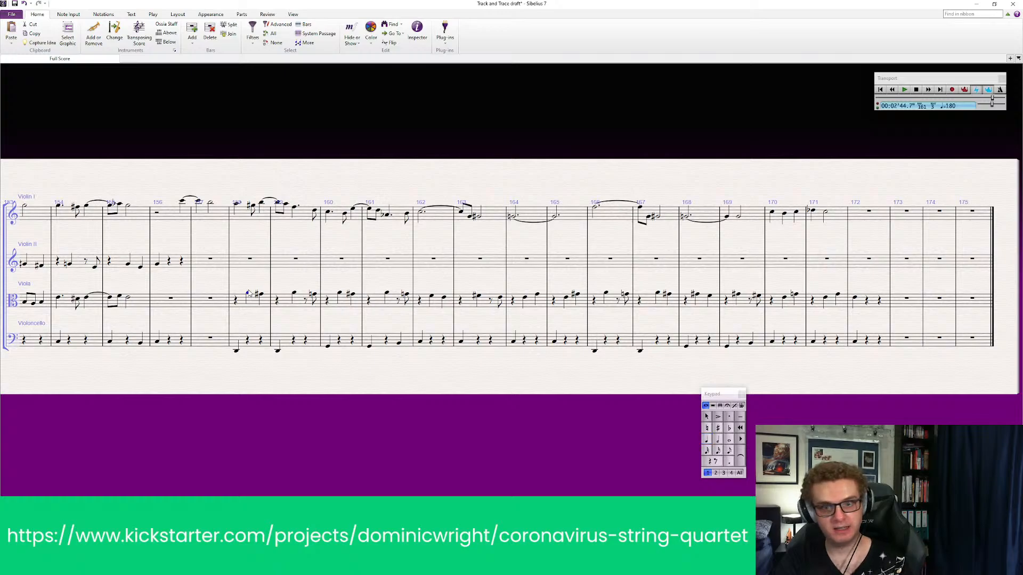
right_click(249, 293)
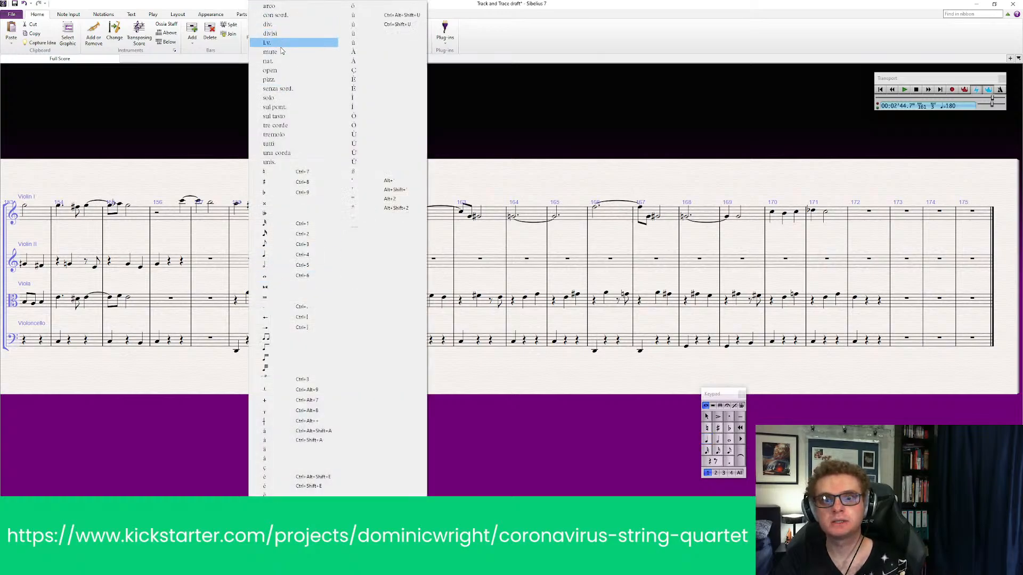
left_click(269, 79)
left_click_drag(323, 410, 359, 397)
key("Escape")
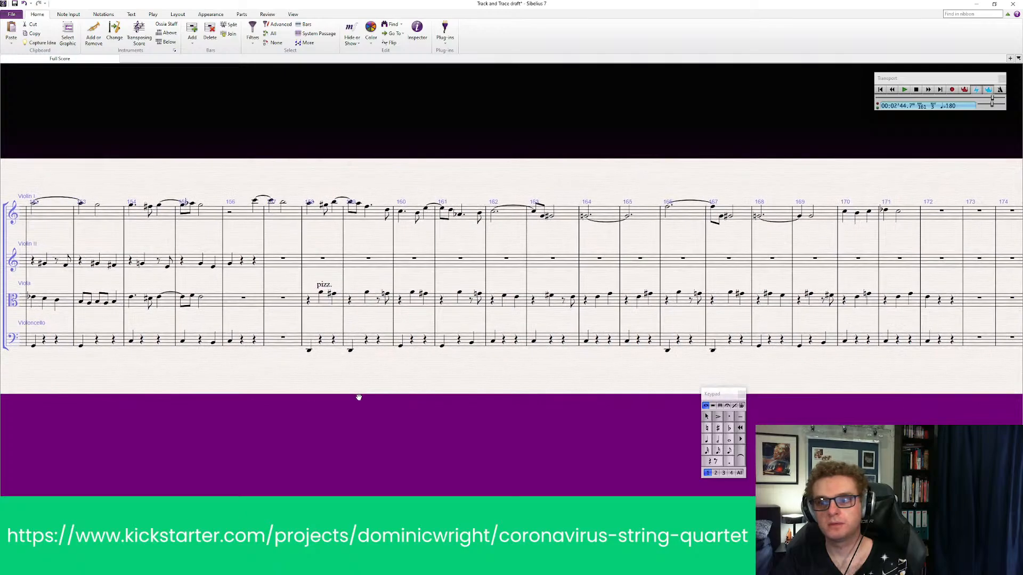
Play back all four parts from bar 155 through bar 172 to hear the pizzicato line in the viola
left_click(201, 206)
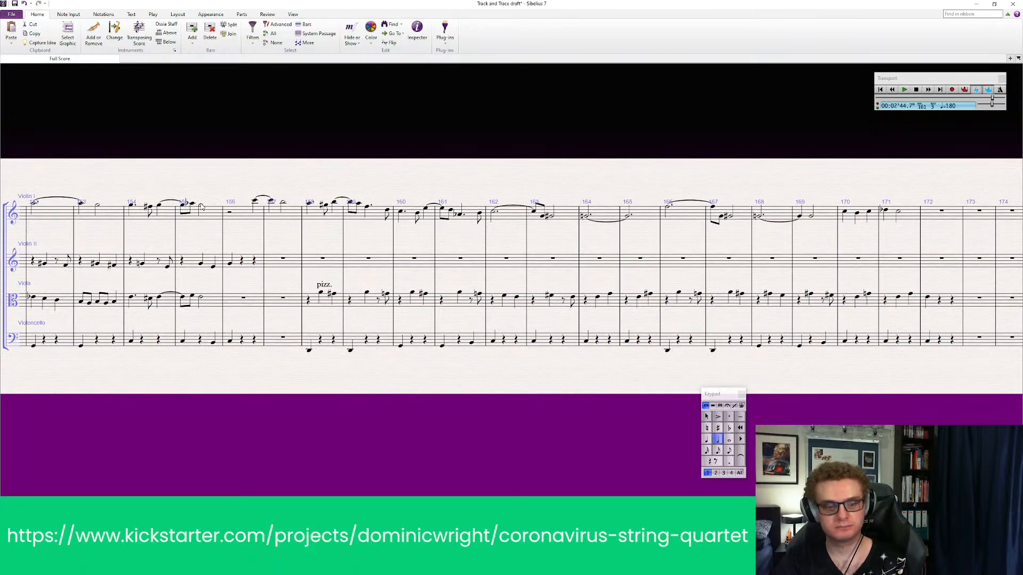
key("p")
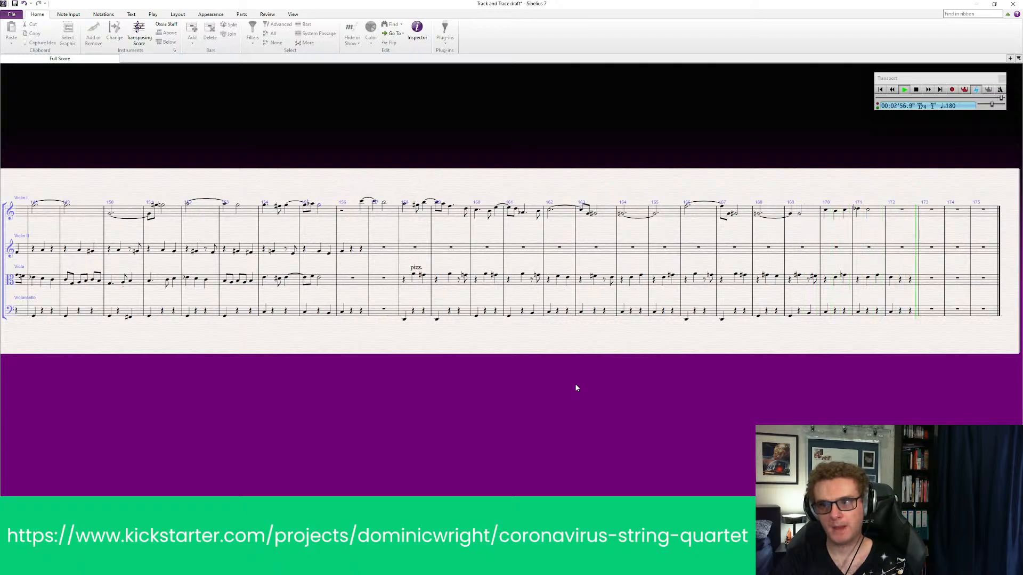
key("space")
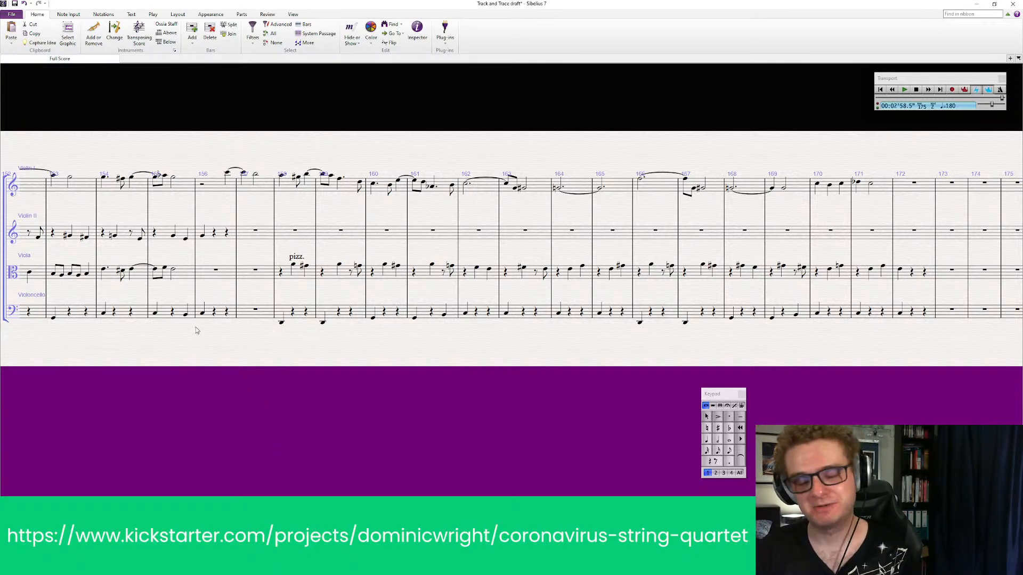
Look back over the viola line from bar 140 onward and save the score
scroll(189, 368, "left", 10)
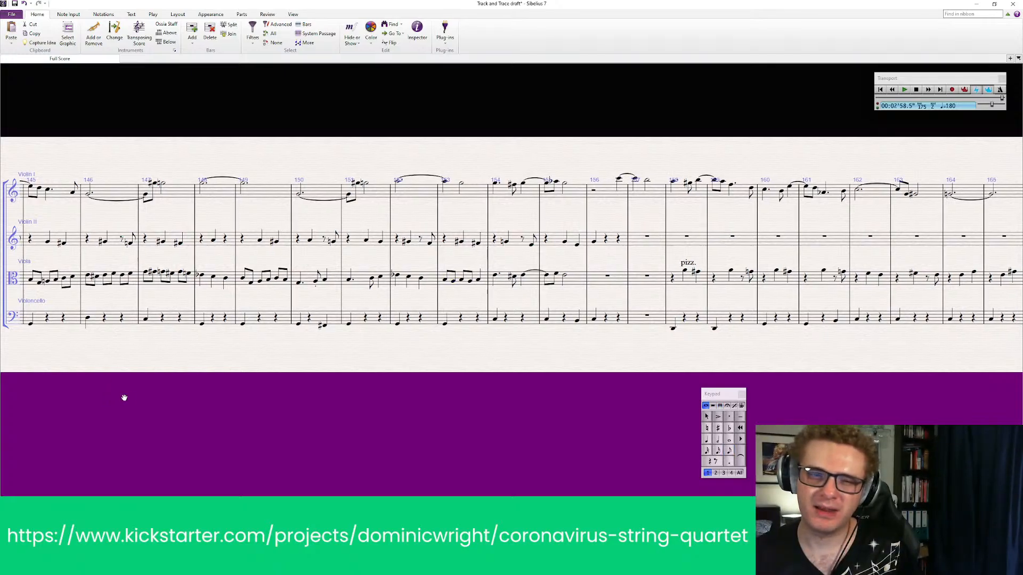
left_click_drag(123, 398, 345, 389)
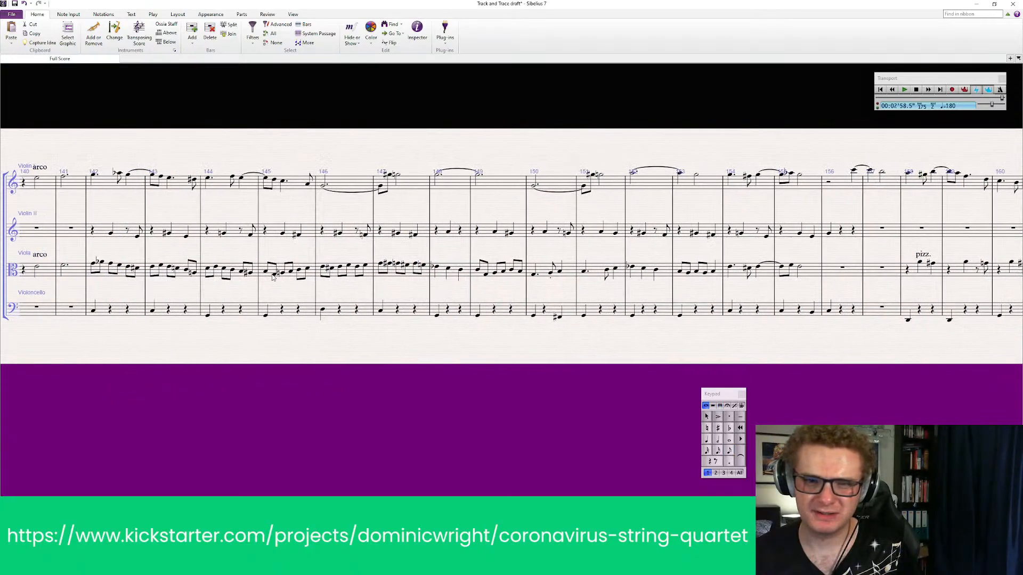
left_click(273, 275)
mouse_move(250, 368)
left_mouse_down()
mouse_move(288, 368)
mouse_move(259, 368)
left_mouse_up()
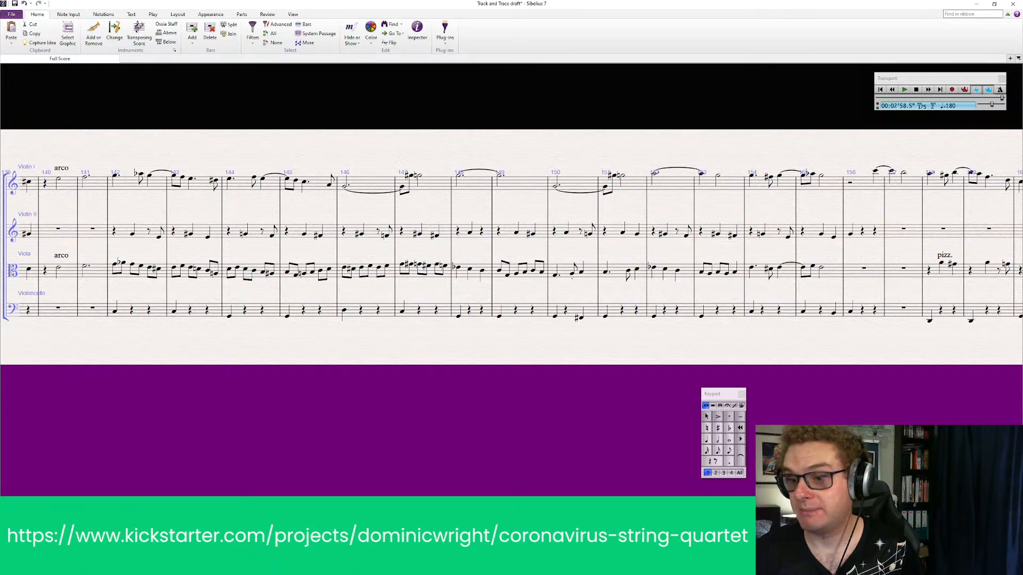
left_click_drag(259, 369, 475, 369)
key("ctrl+s")
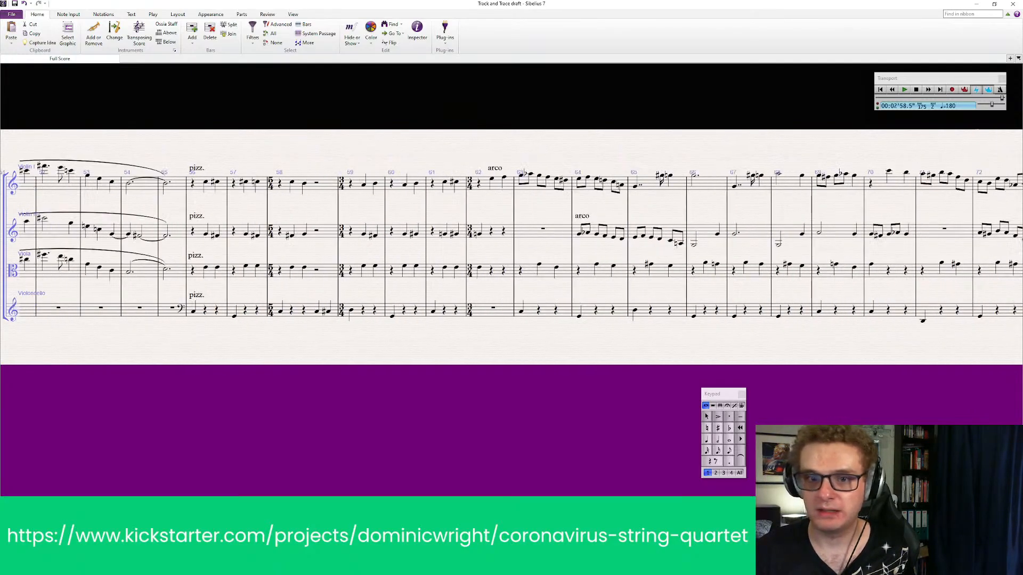
Examine the opening section of the score from bar 1 to about bar 38 in all four parts
scroll(512, 248, "left", 12)
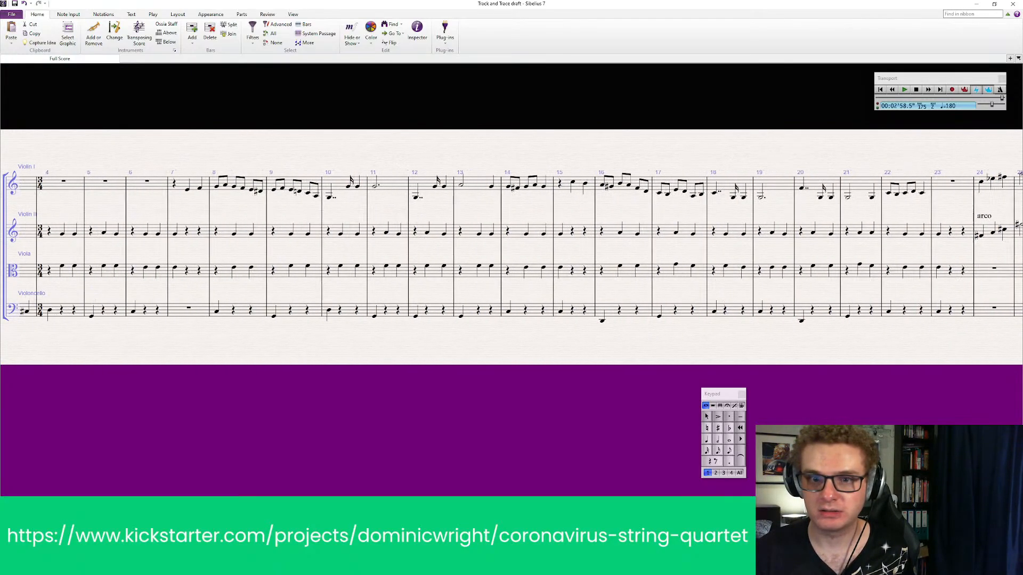
scroll(512, 247, "right", 10)
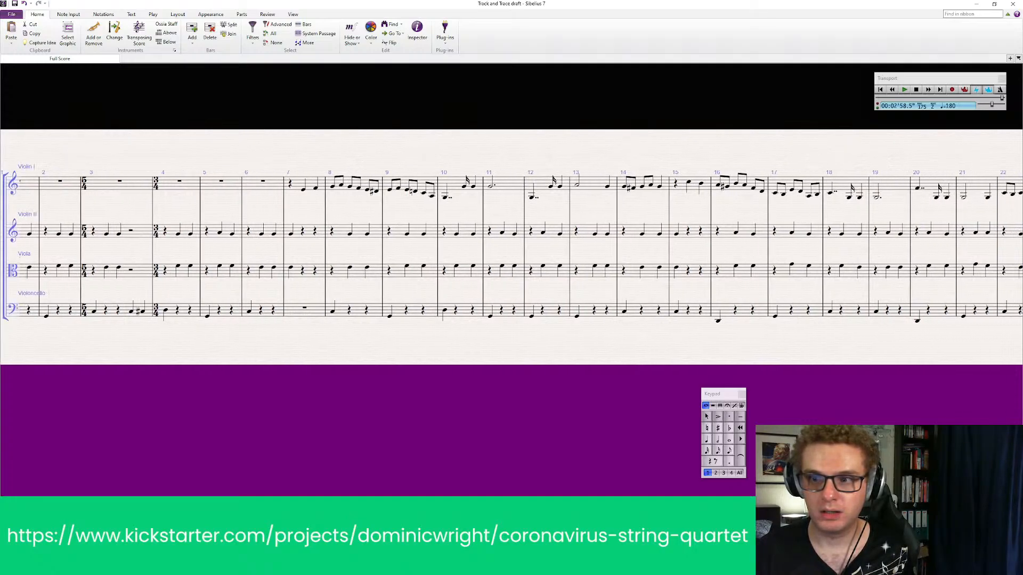
scroll(511, 247, "right", 3)
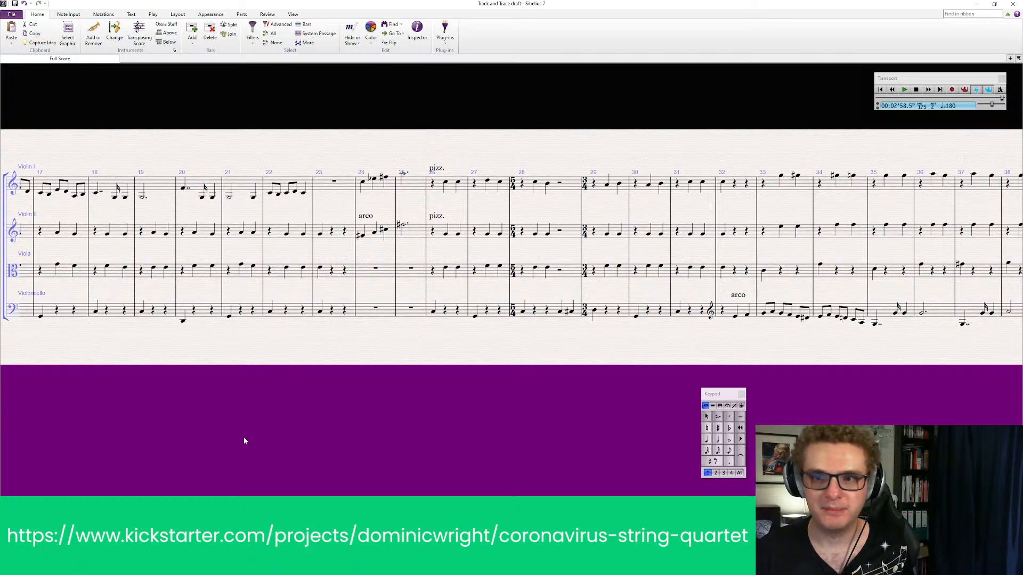
scroll(511, 247, "left", 15)
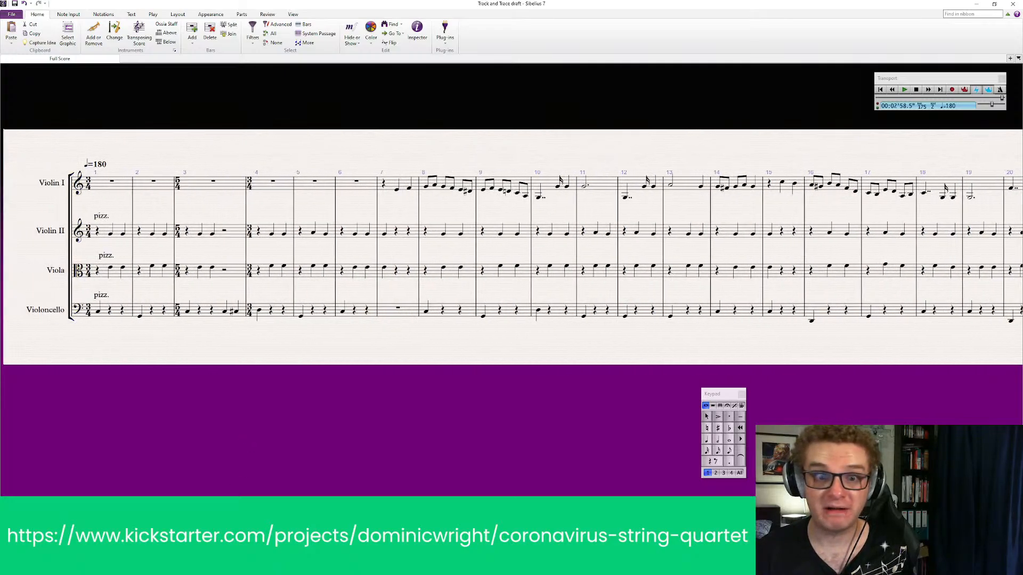
scroll(511, 247, "right", 3)
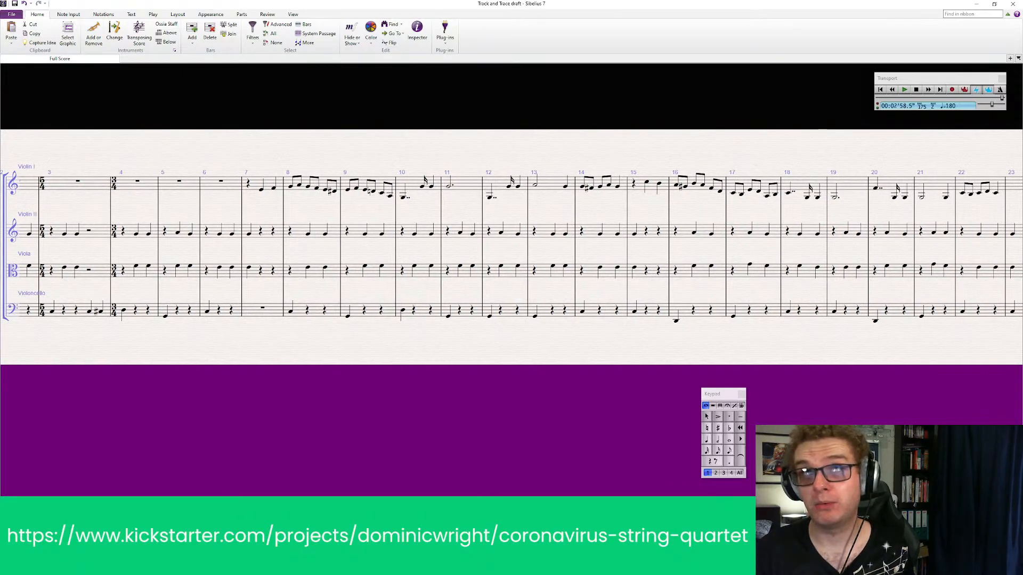
scroll(511, 247, "right", 2)
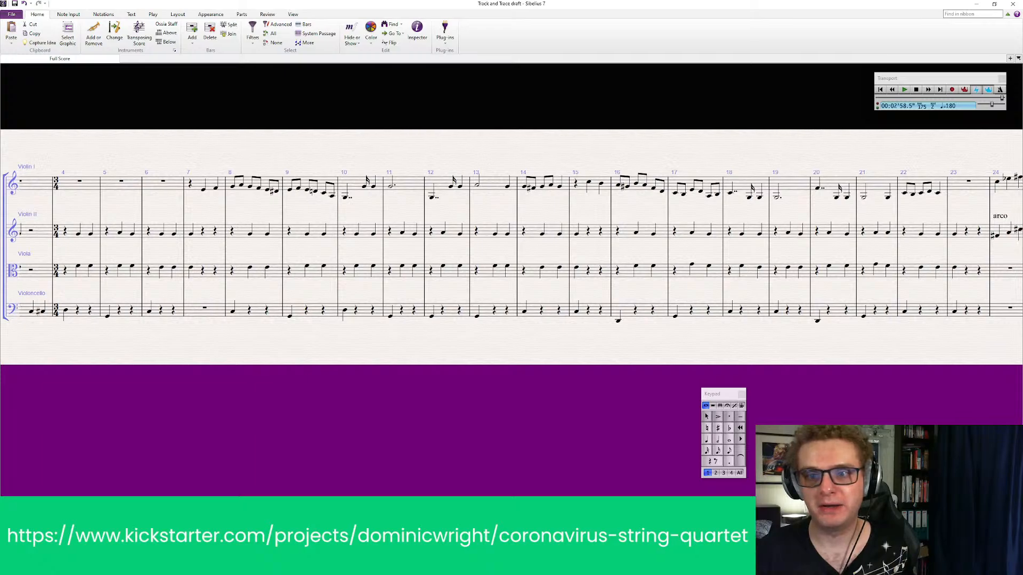
scroll(511, 247, "left", 4)
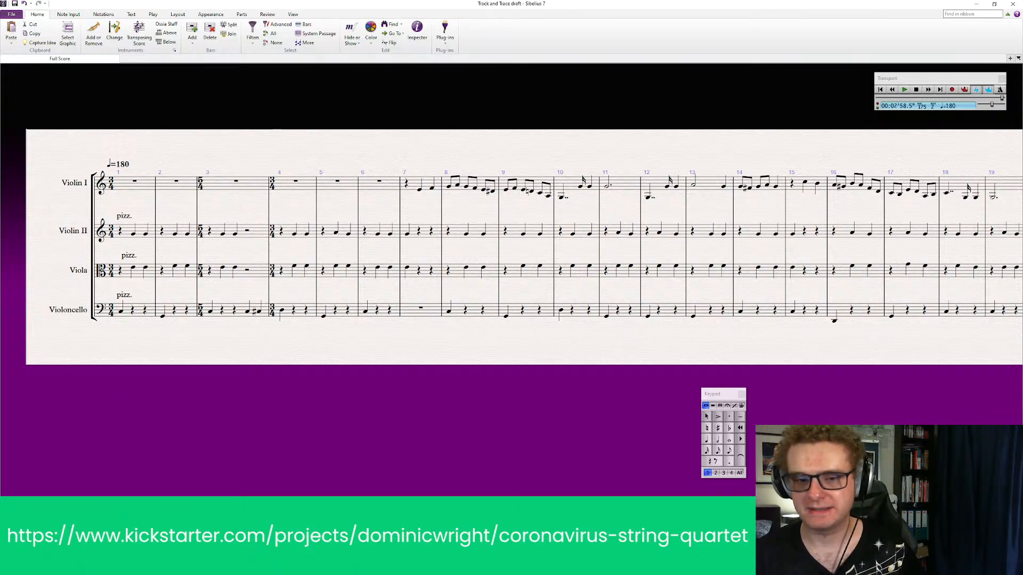
scroll(511, 247, "right", 10)
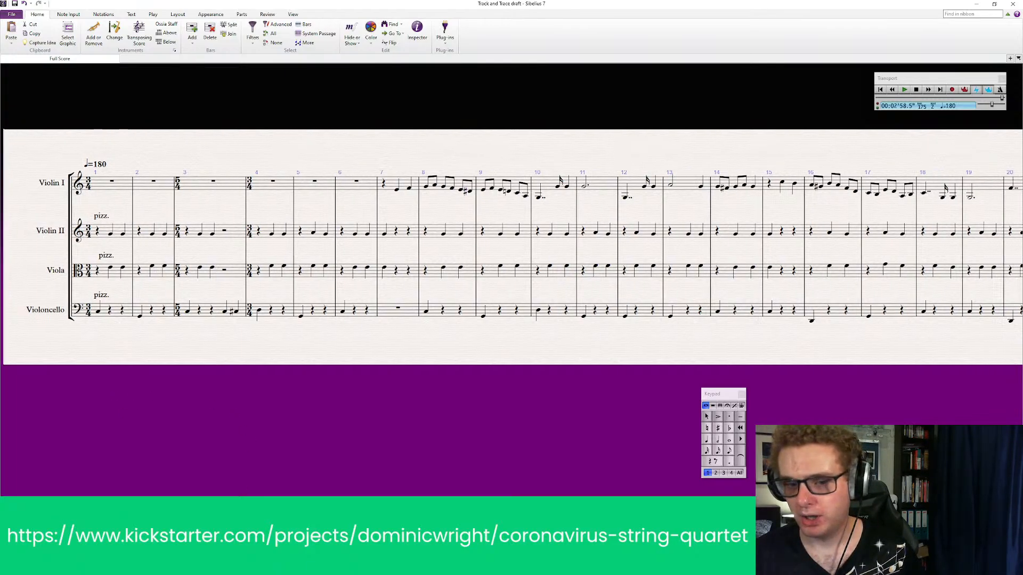
scroll(261, 376, "right", 6)
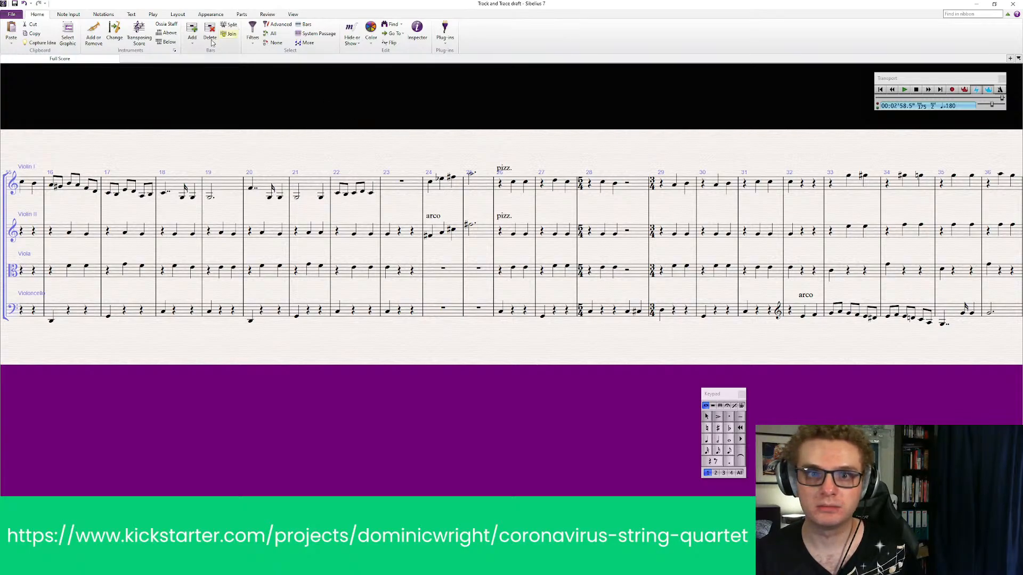
left_click(484, 186)
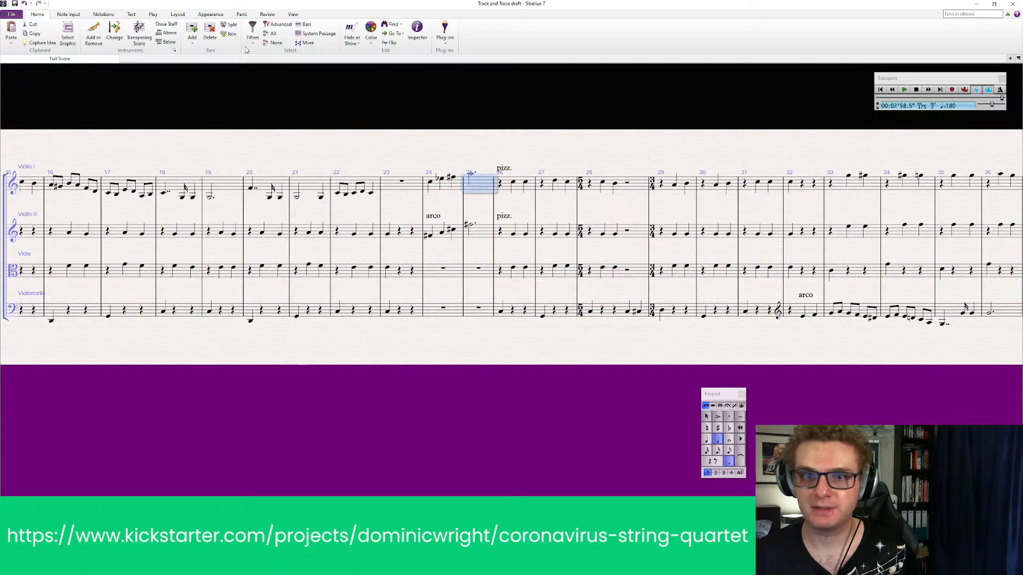
left_click(193, 34)
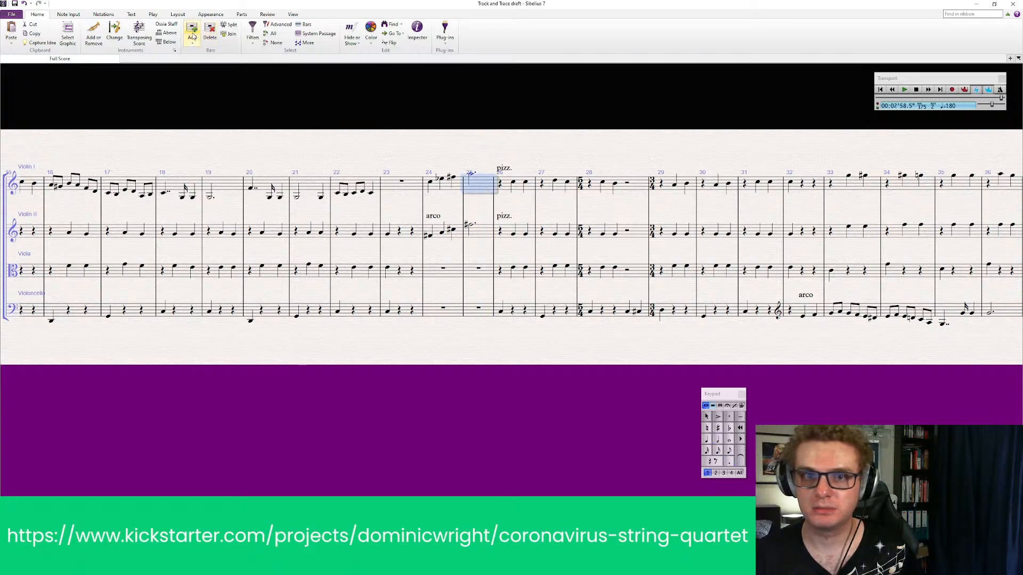
left_click(192, 43)
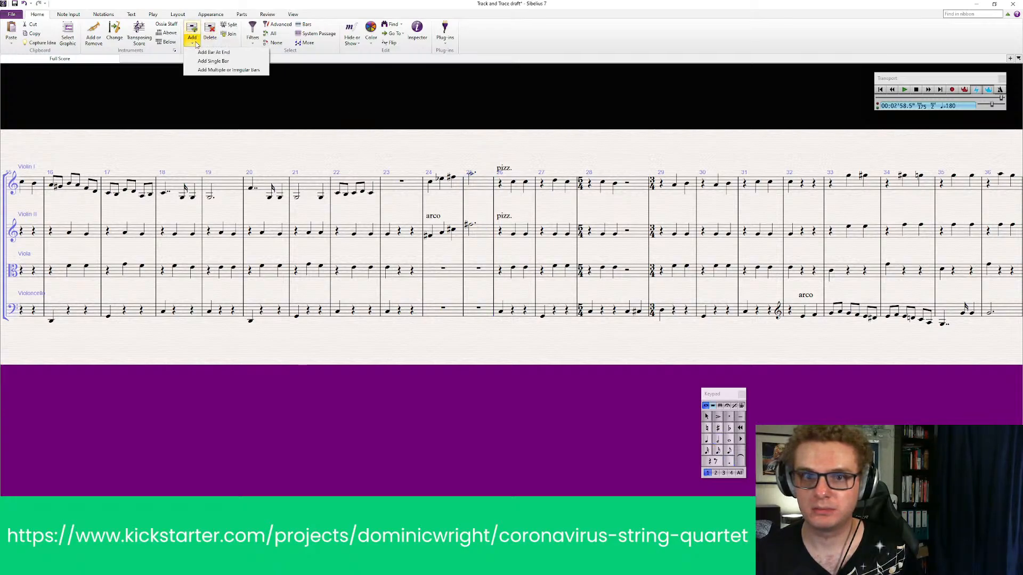
left_click(216, 61)
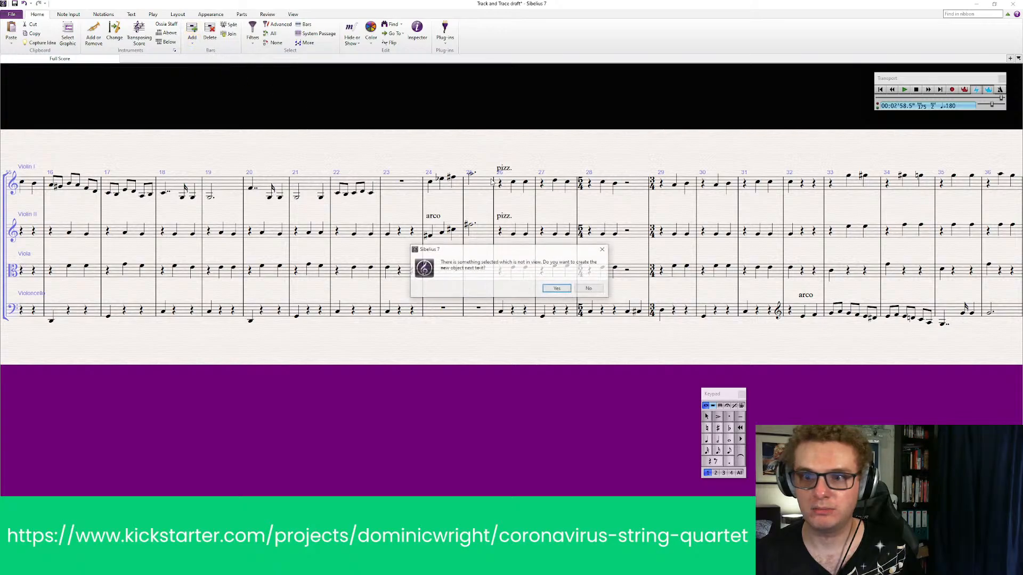
left_click(598, 291)
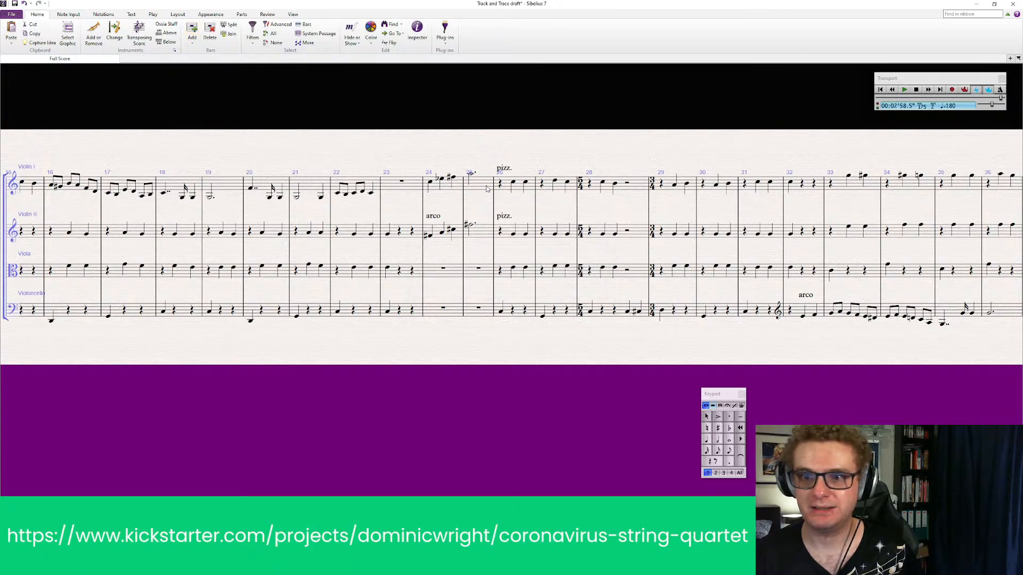
Insert a single empty bar after bar 25, ahead of the pizzicato passage
left_click(485, 186)
left_click(200, 44)
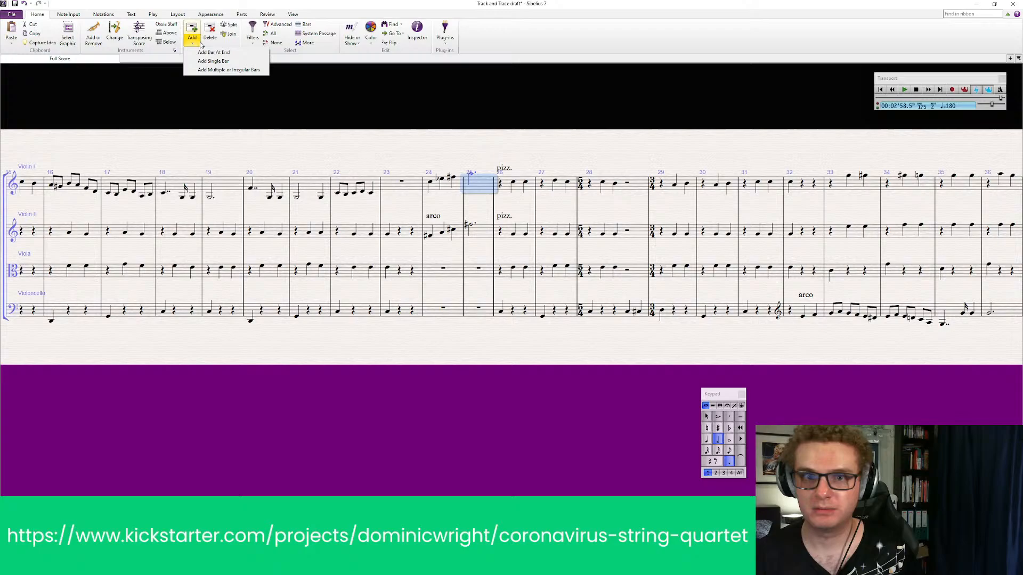
left_click(218, 61)
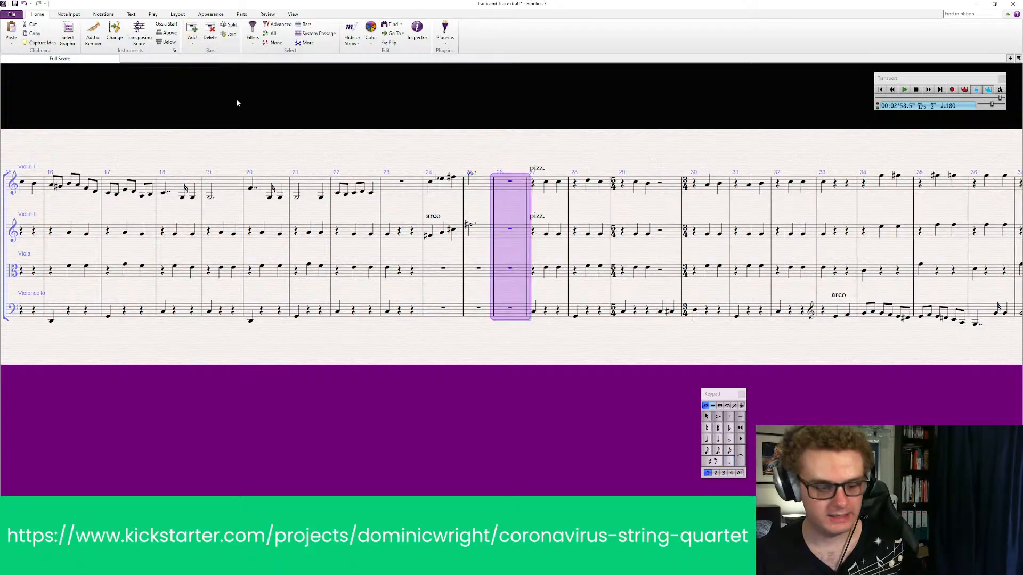
key("ctrl+n")
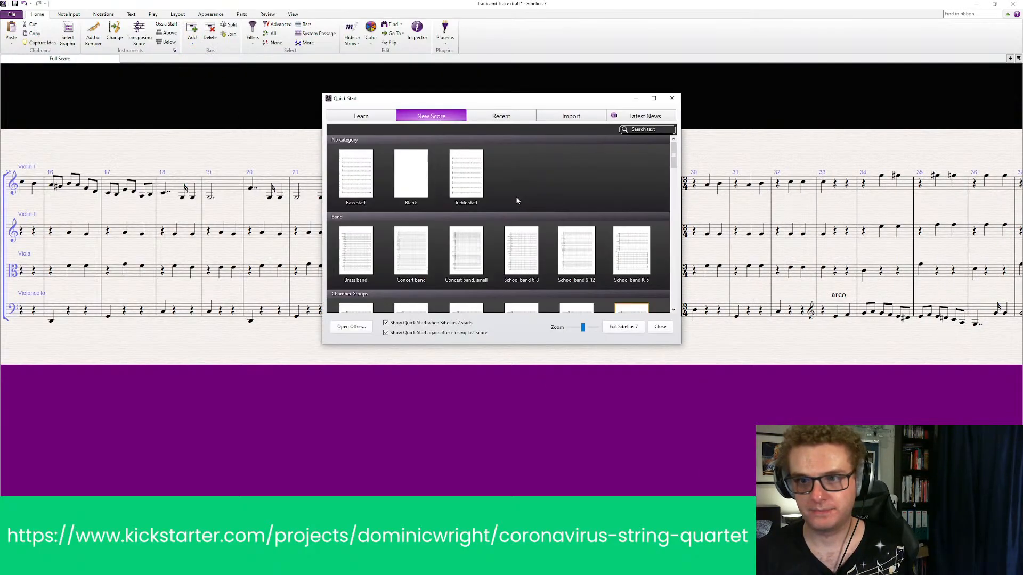
key("Escape")
key("Escape")
left_click(510, 192)
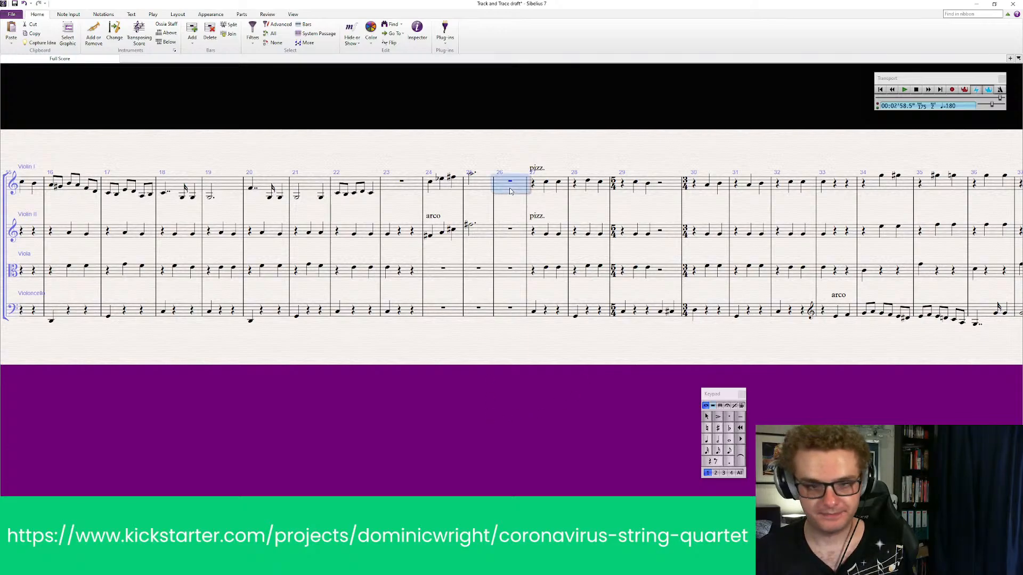
left_click(511, 309, "ctrl")
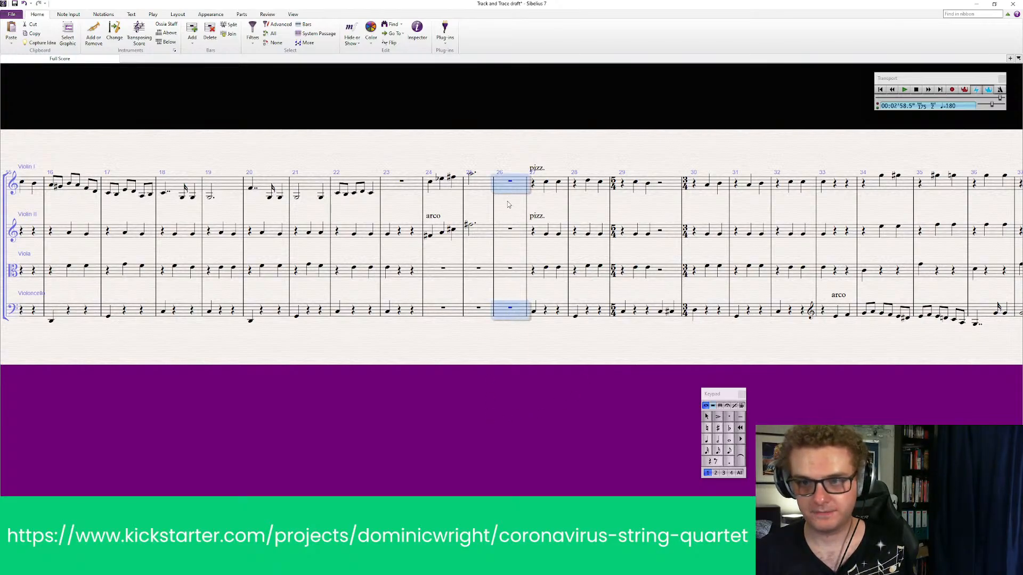
key("Escape")
left_click(516, 308)
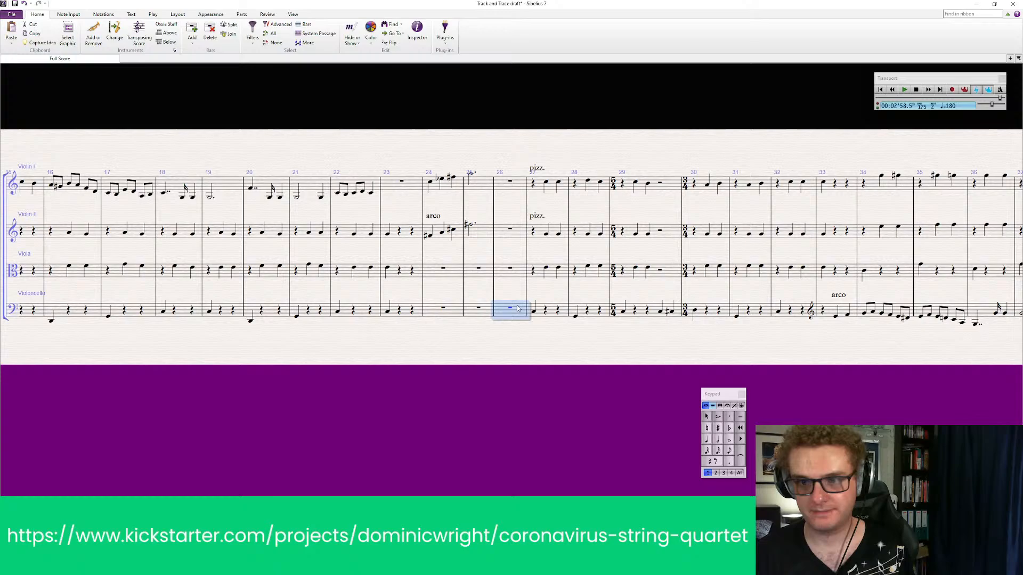
left_click(516, 184, "shift")
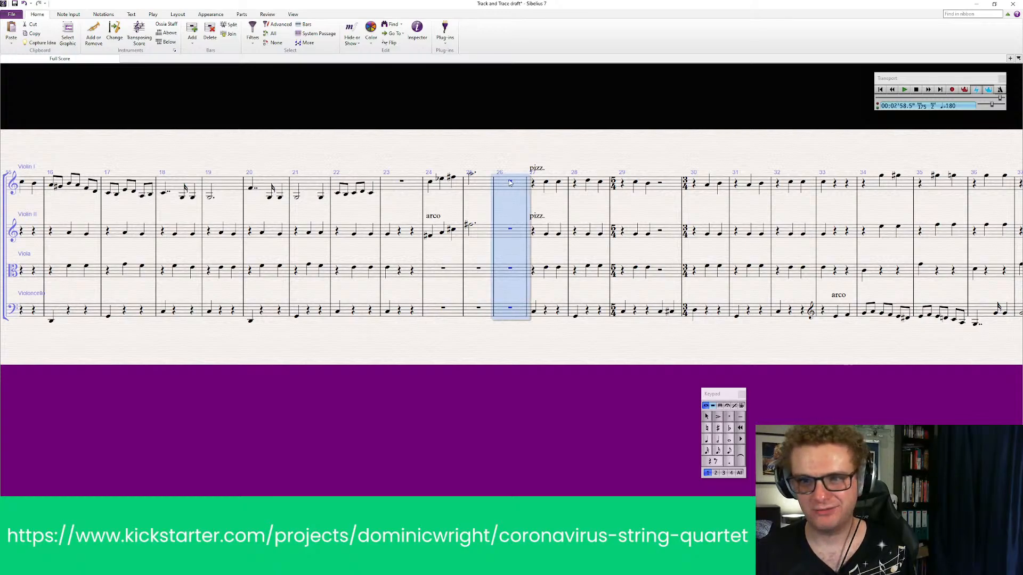
left_click(509, 181, "ctrl")
left_click(507, 182, "ctrl")
left_click(506, 209)
left_click(505, 185, "ctrl")
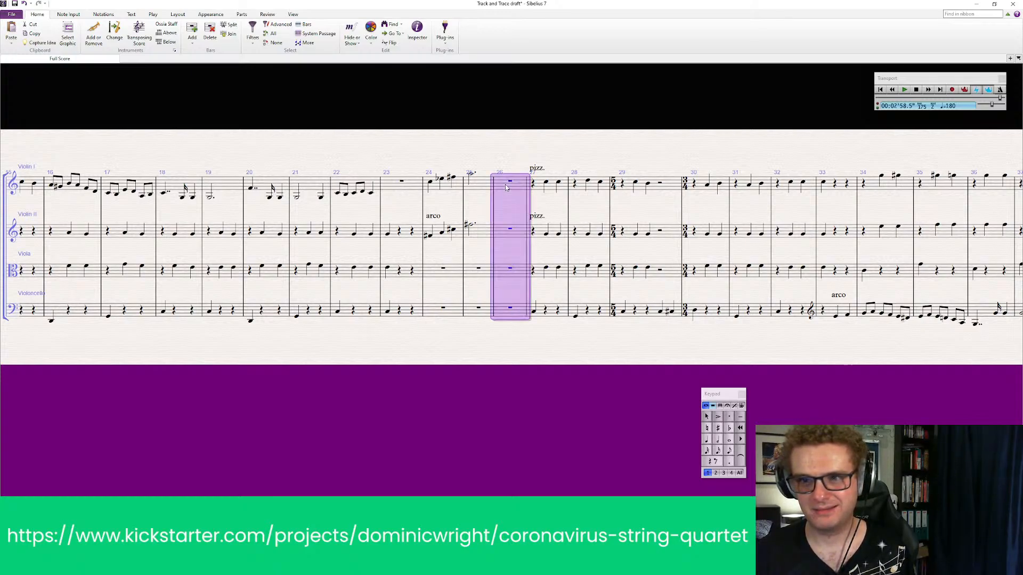
left_click(514, 368)
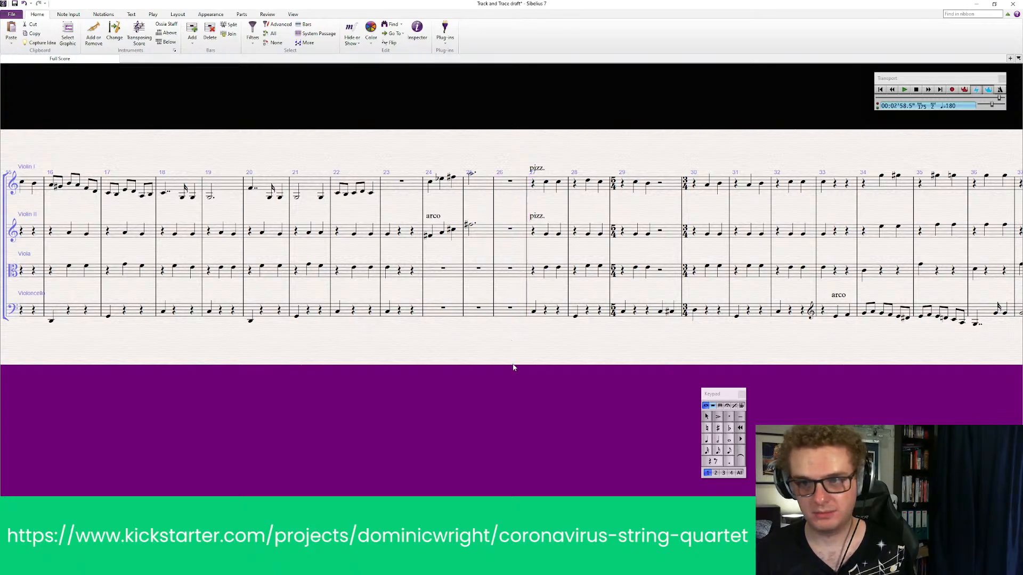
left_click(513, 188)
left_click(491, 156)
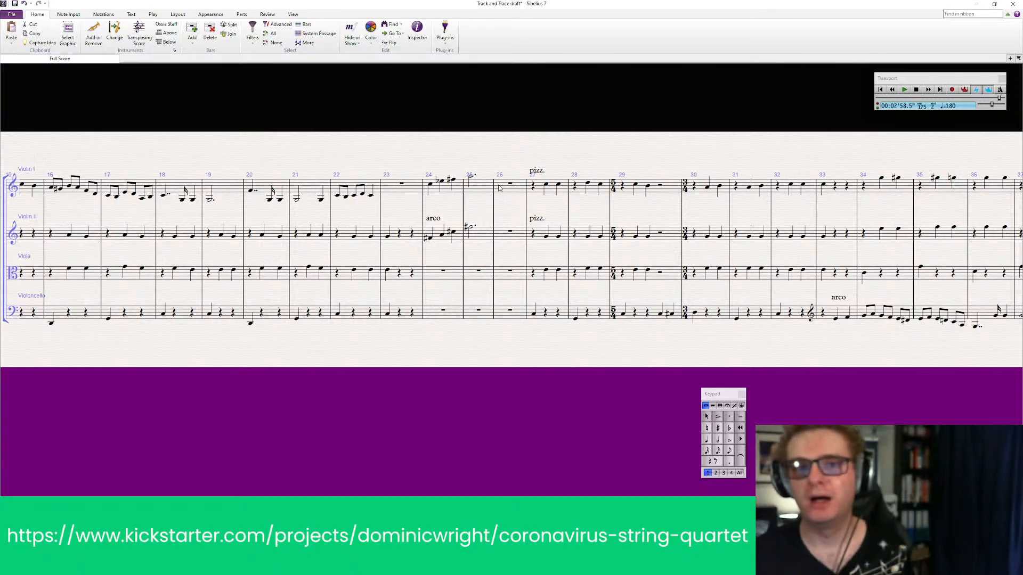
Insert another single empty bar after bar 26, directly ahead of the pizzicato passage
left_click(190, 42)
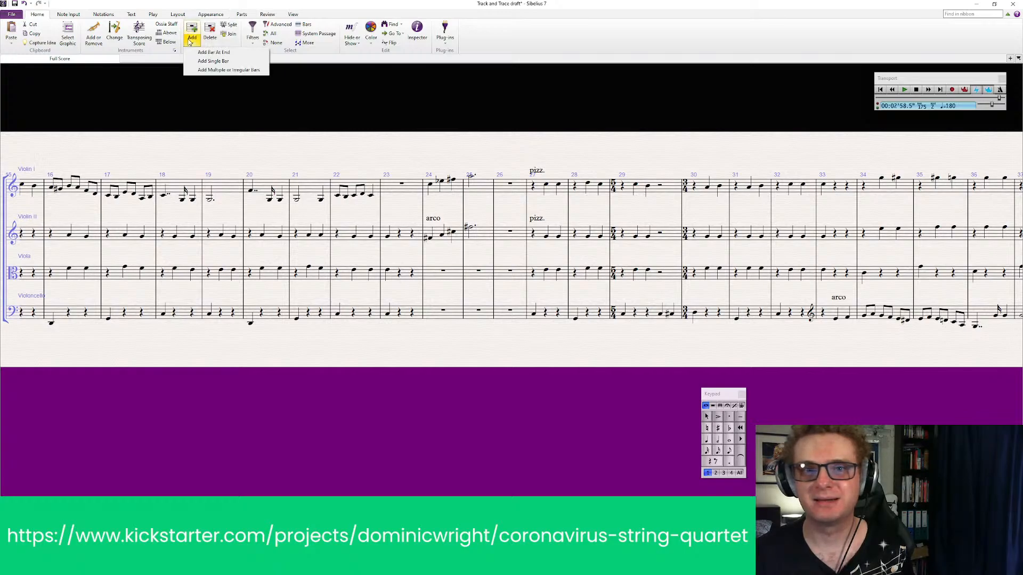
left_click(211, 61)
left_click(518, 198)
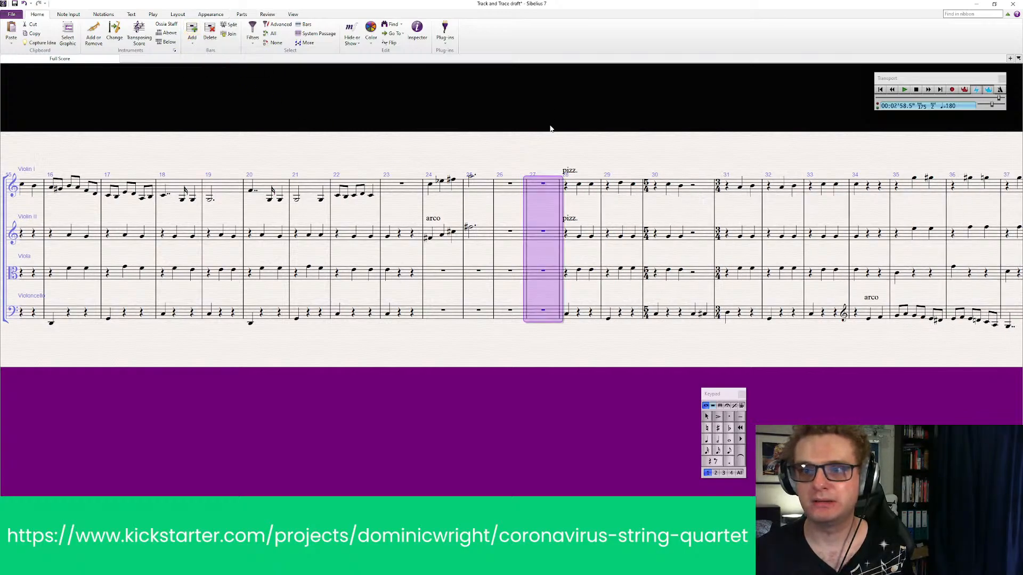
left_click(541, 146)
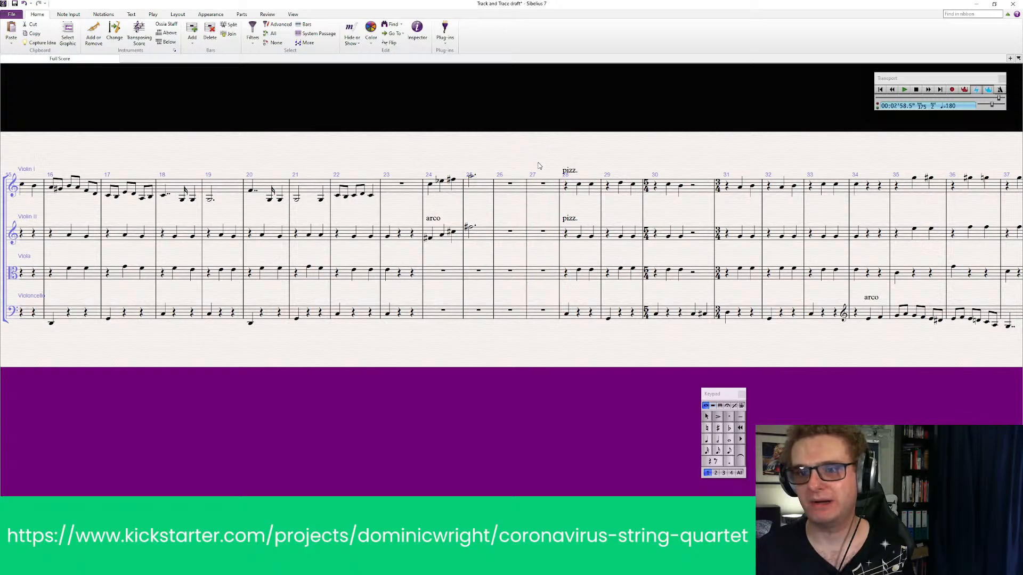
Place a 3/4 time signature at the start of bar 28, where the violins' pizzicato passage begins
left_click(438, 191)
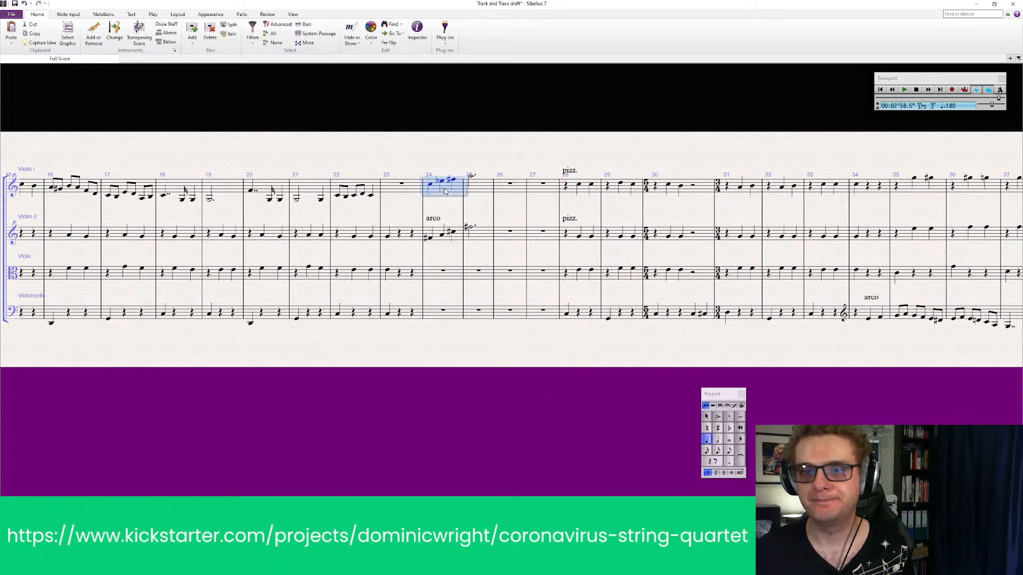
left_click(485, 243, "shift")
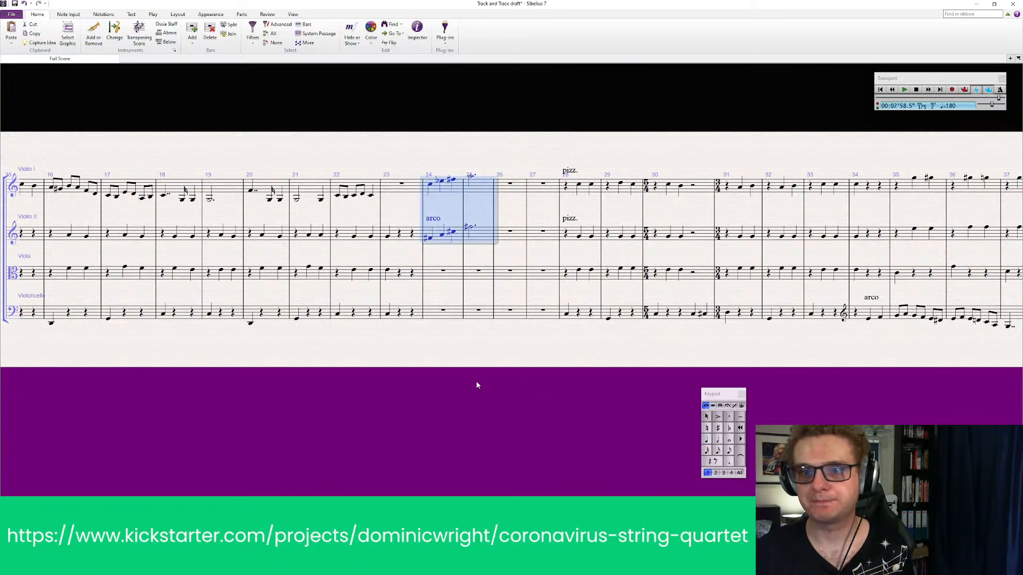
key("Escape")
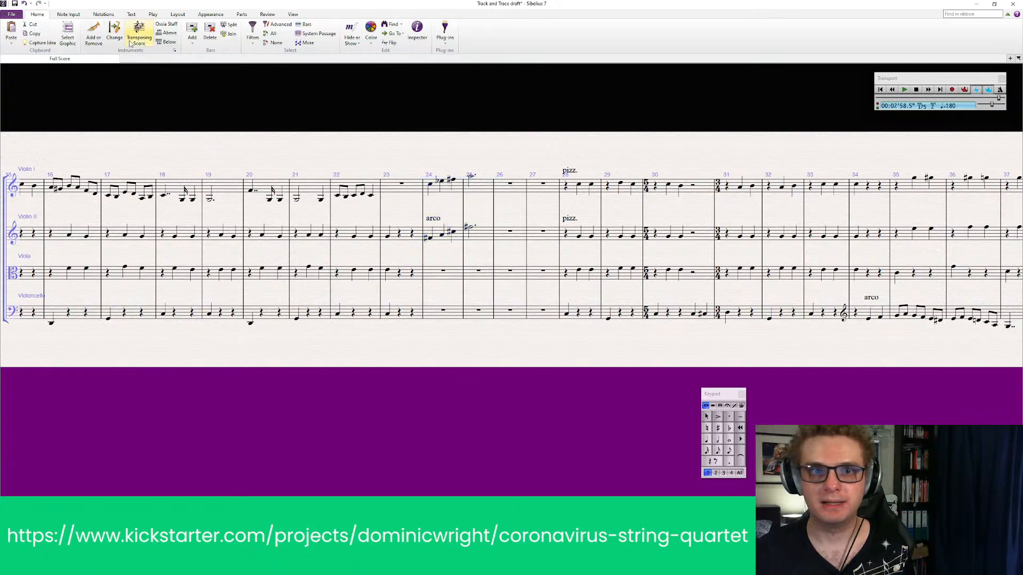
left_click(107, 14)
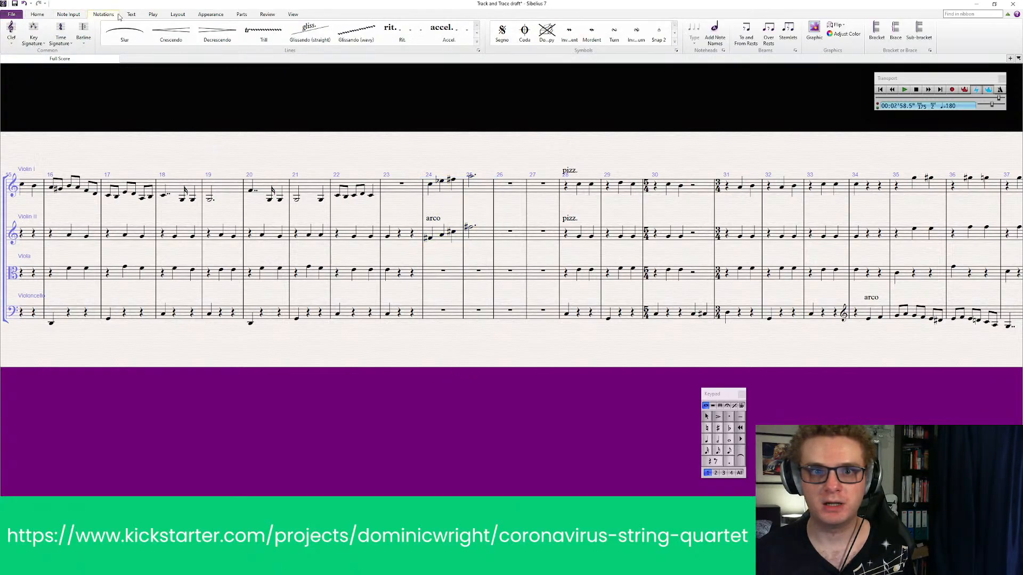
left_click(60, 33)
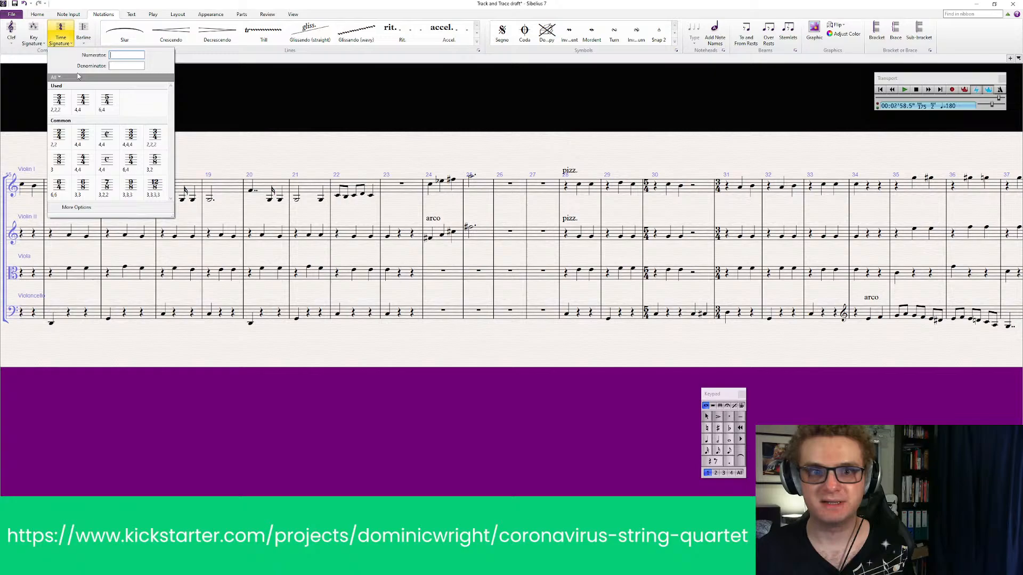
left_click(59, 101)
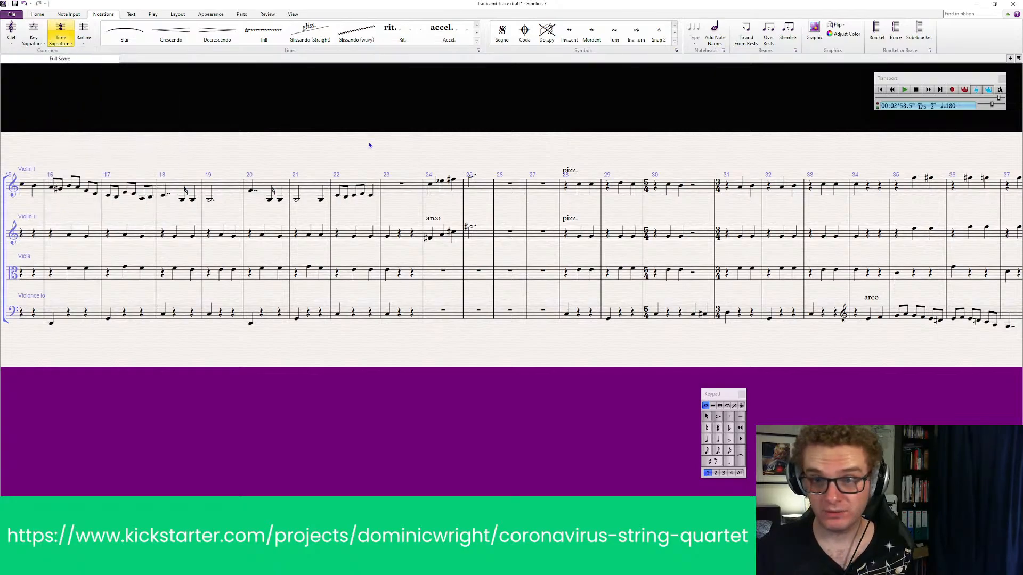
left_click(559, 187)
left_click(539, 132)
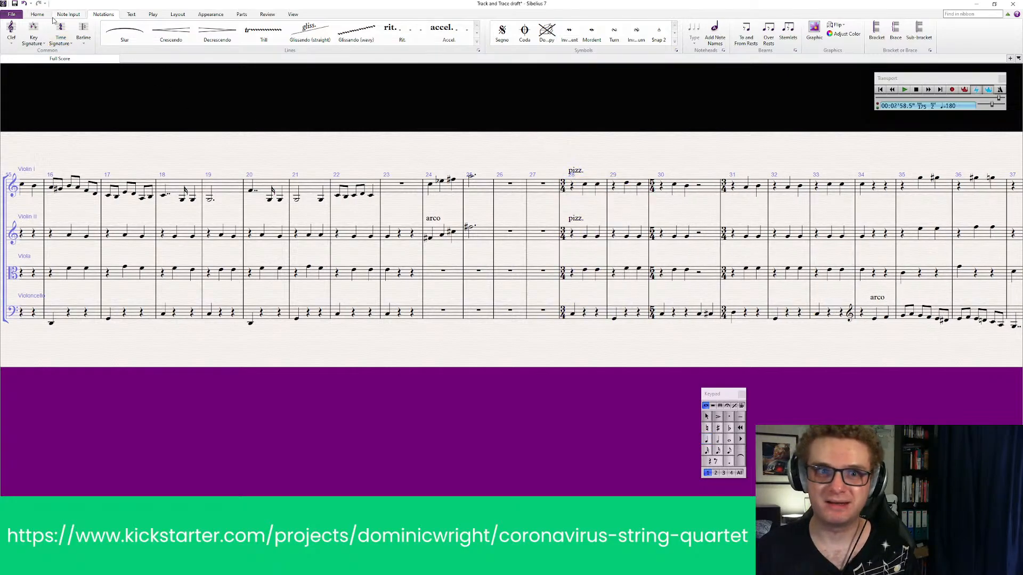
Place a 3/2 time signature at the start of bar 24, rewriting the bars up to the 3/4 signature
left_click(66, 42)
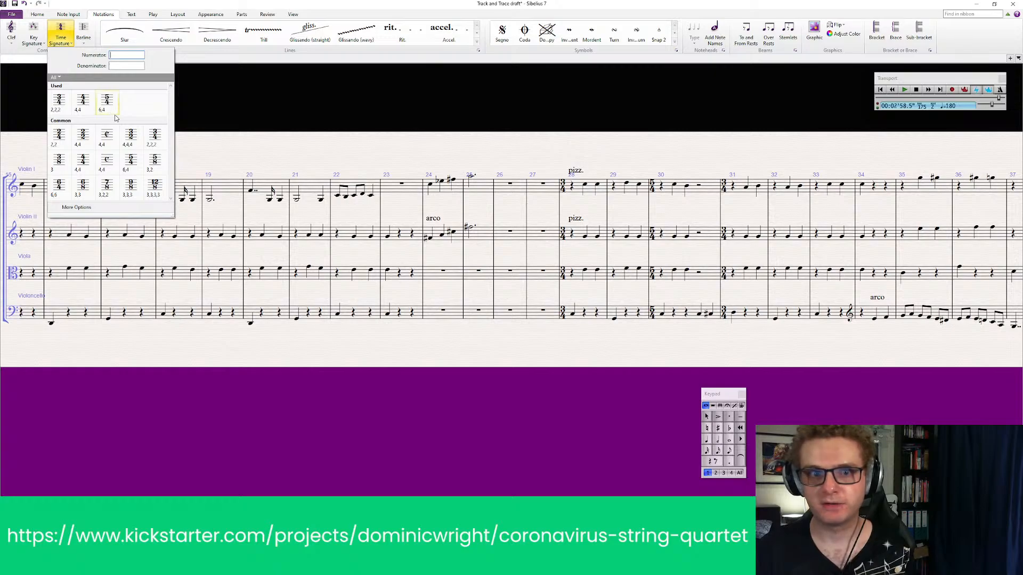
left_click(128, 140)
left_click(426, 189)
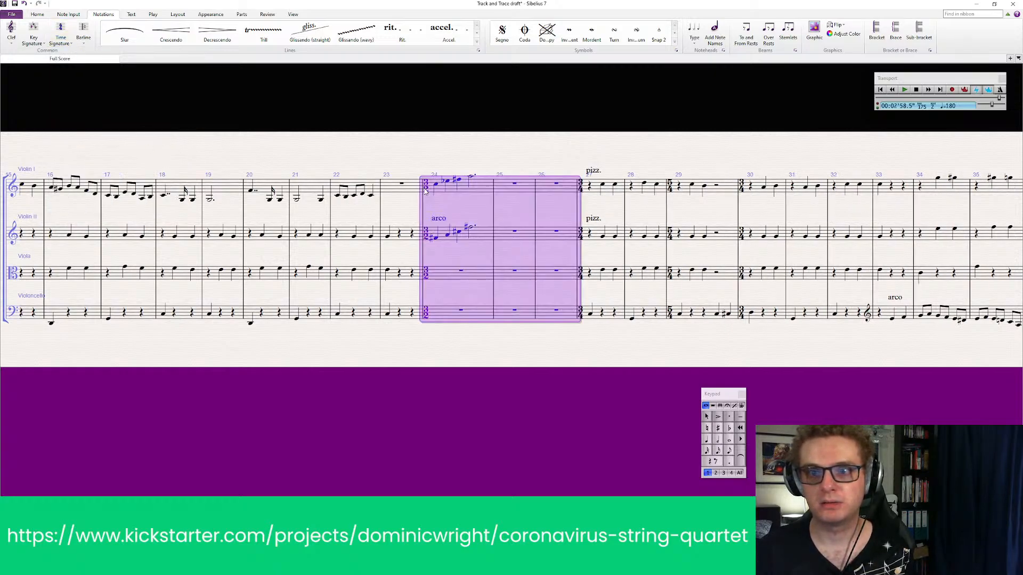
key("Escape")
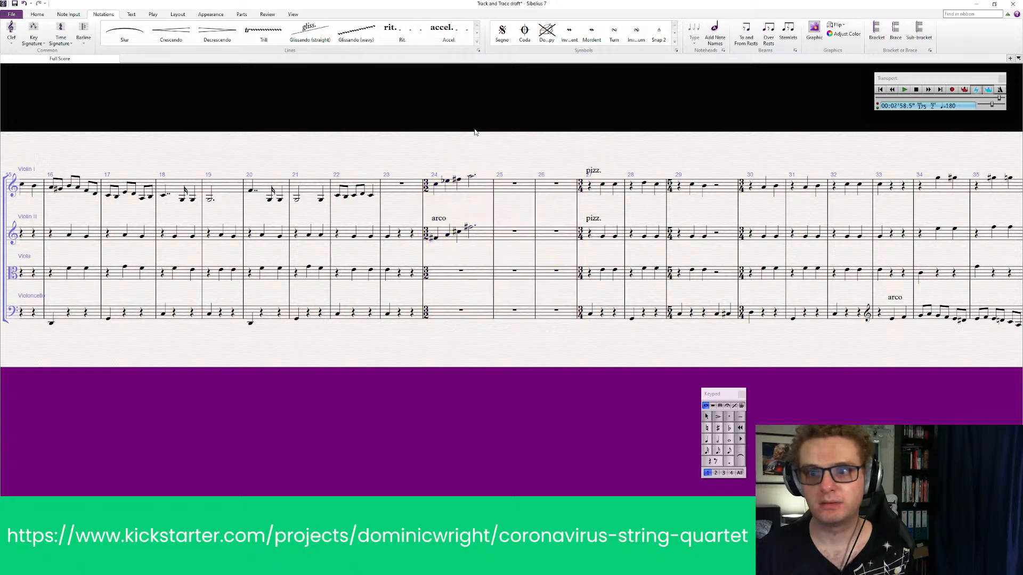
Double the note values of both violin parts in bar 24 into a new score, copying only the notes
left_click(481, 198)
left_click(484, 234, "shift")
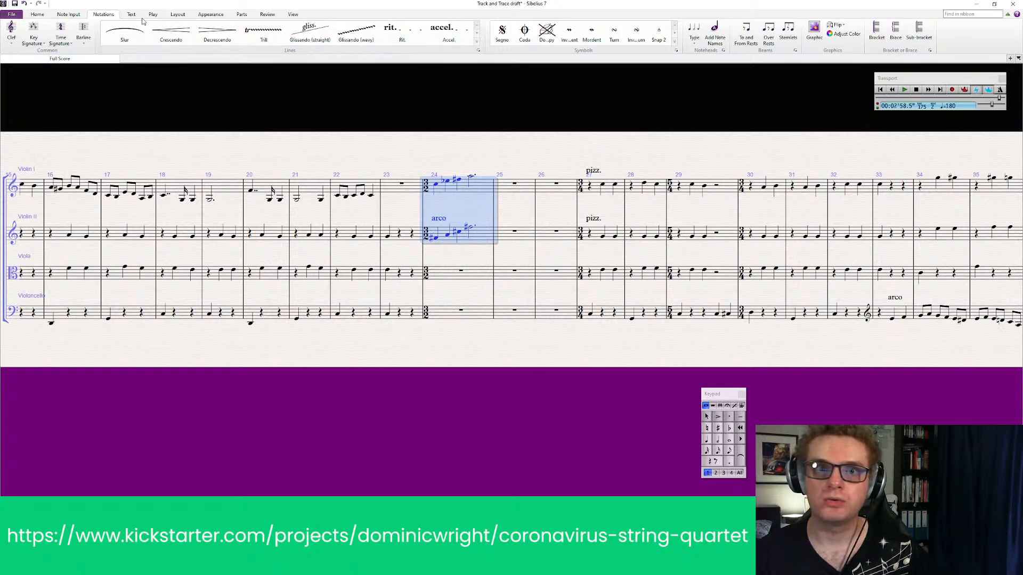
left_click(63, 17)
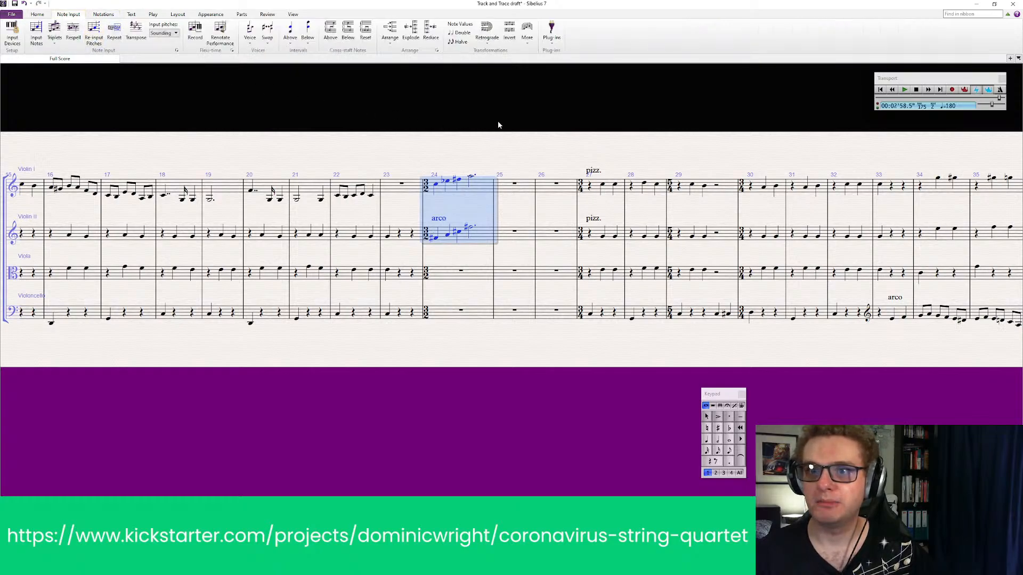
left_click(462, 33)
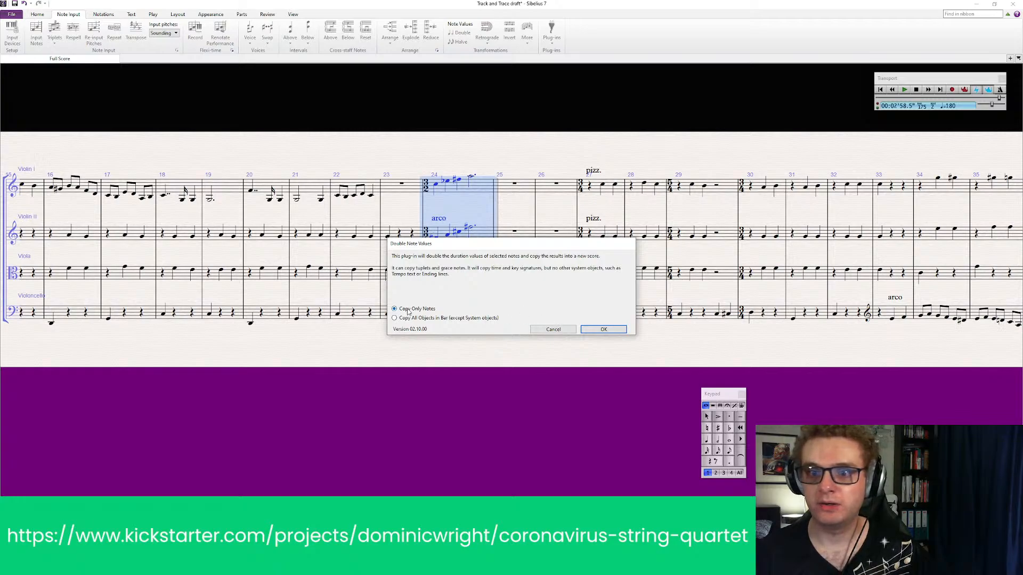
left_click(604, 329)
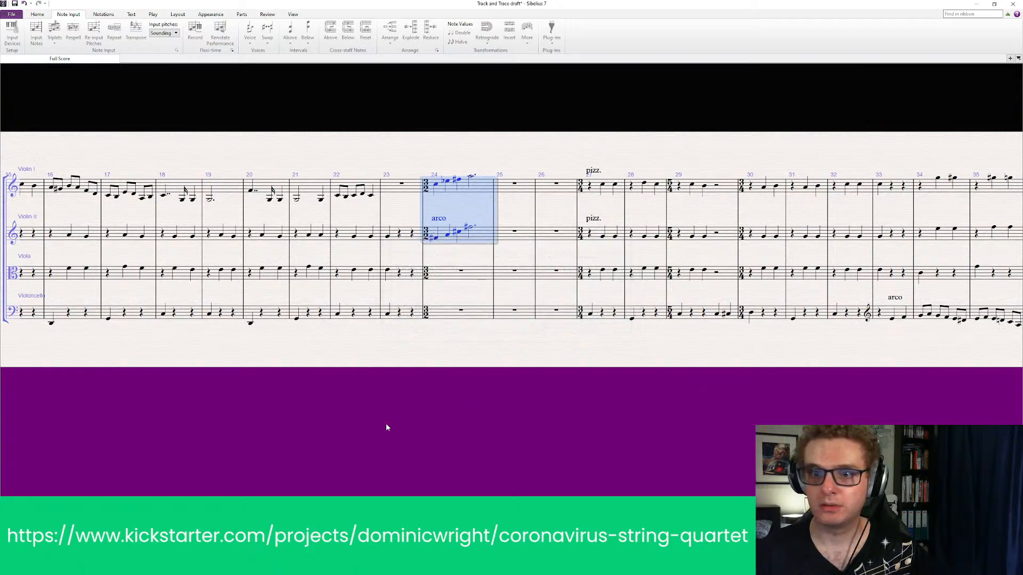
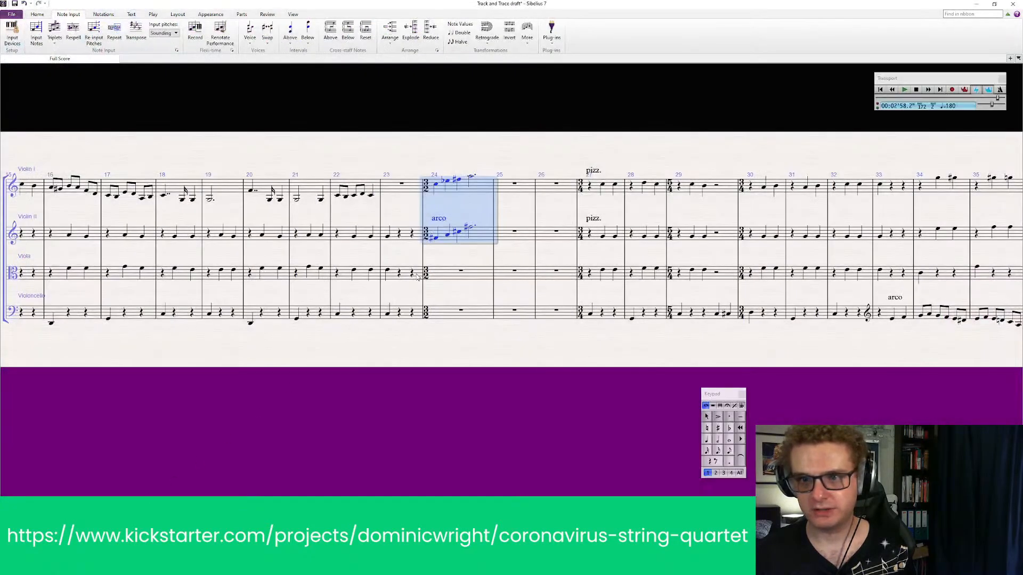
Paste the doubled violin notes over bar 24 and delete the empty bar 26 ahead of the pizzicato passage
key("ctrl+v")
key("Escape")
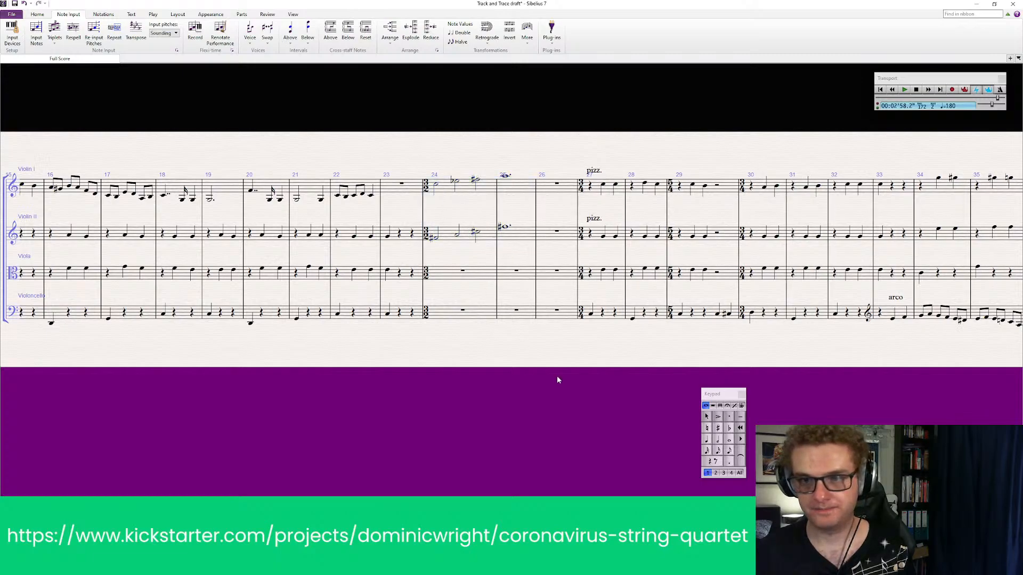
left_click(542, 185, "ctrl")
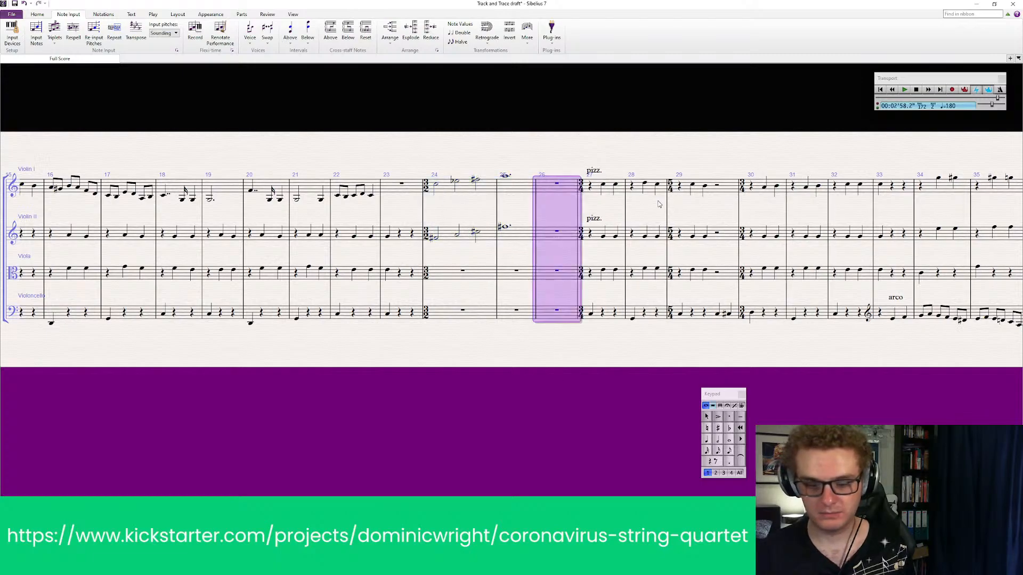
key("Delete")
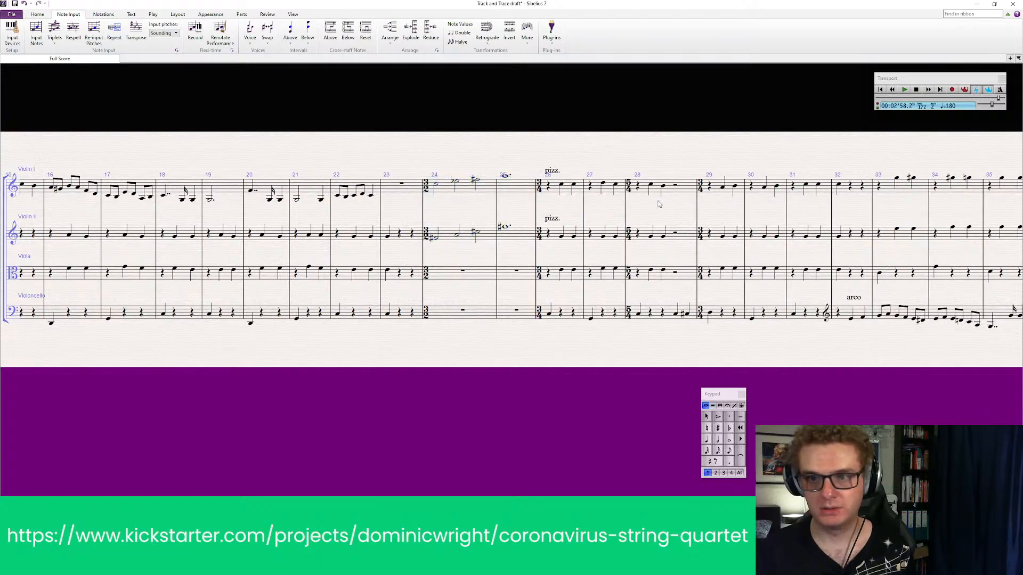
Play the score from bar 22 to listen to the transition into the stretched violin figure
left_click(355, 196)
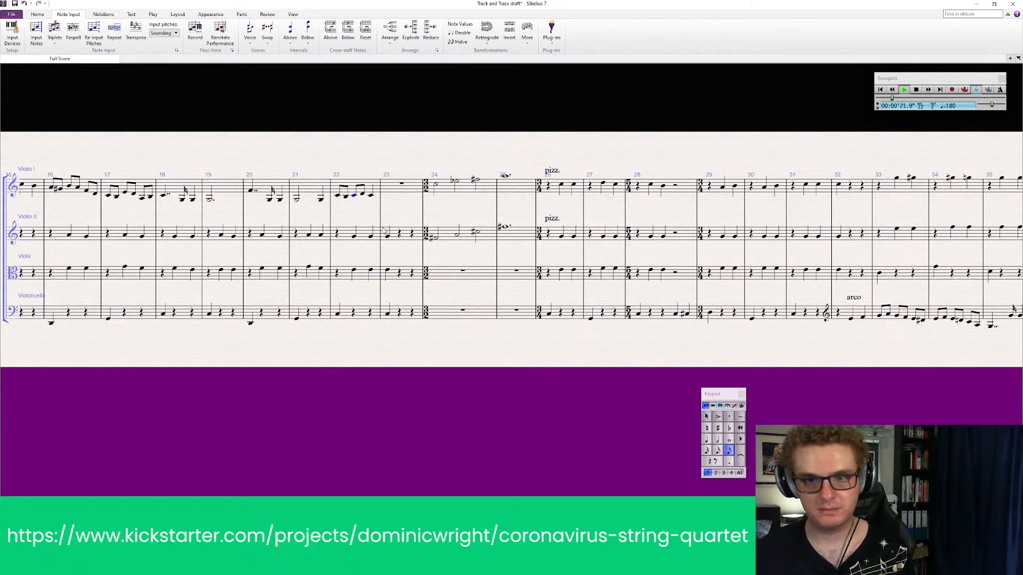
key("p")
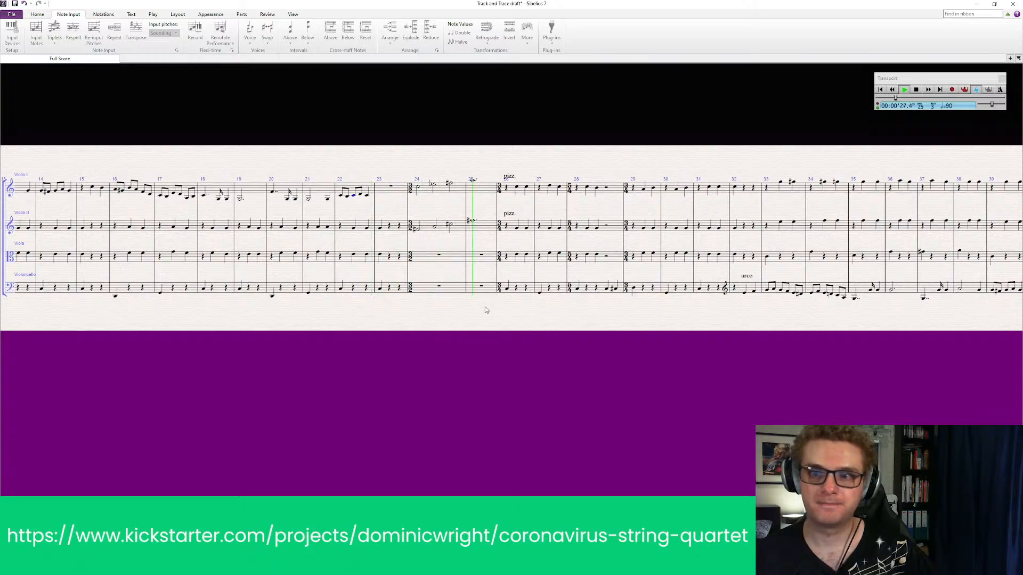
key("space")
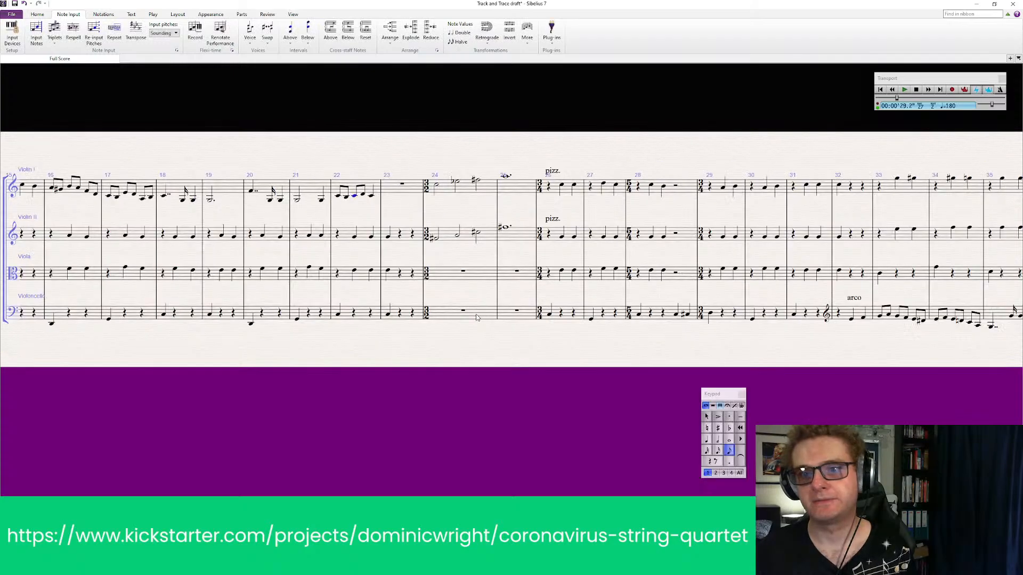
Add an "arco" technique marking above Violin II's first note in bar 24
left_click(437, 241)
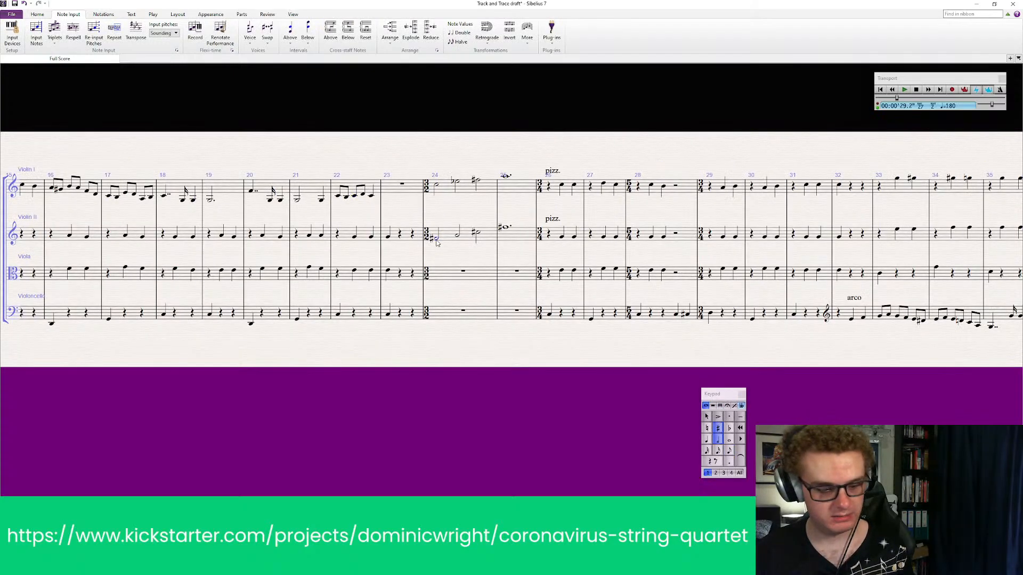
key("ctrl+t")
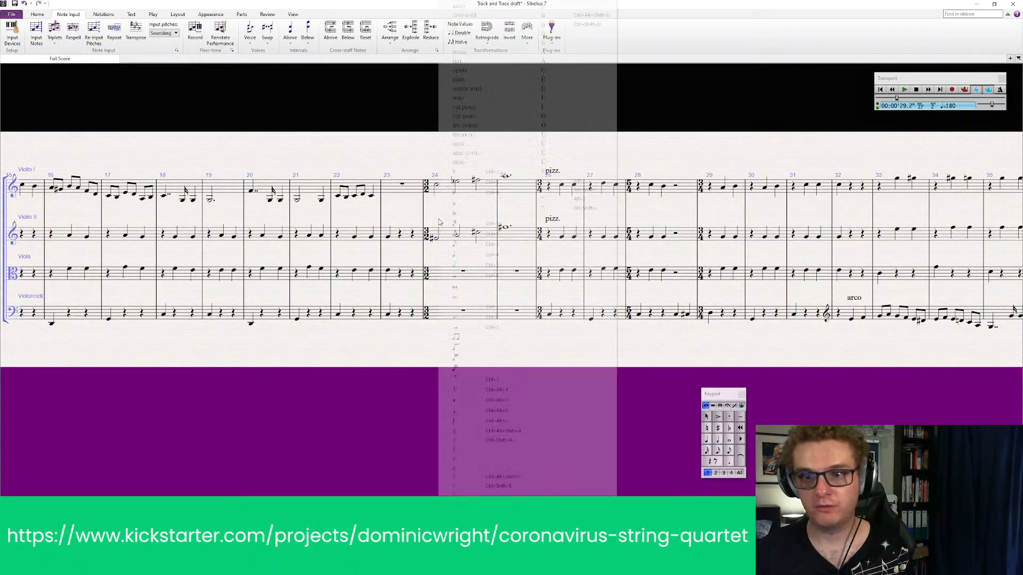
right_click(439, 222)
left_click(476, 6)
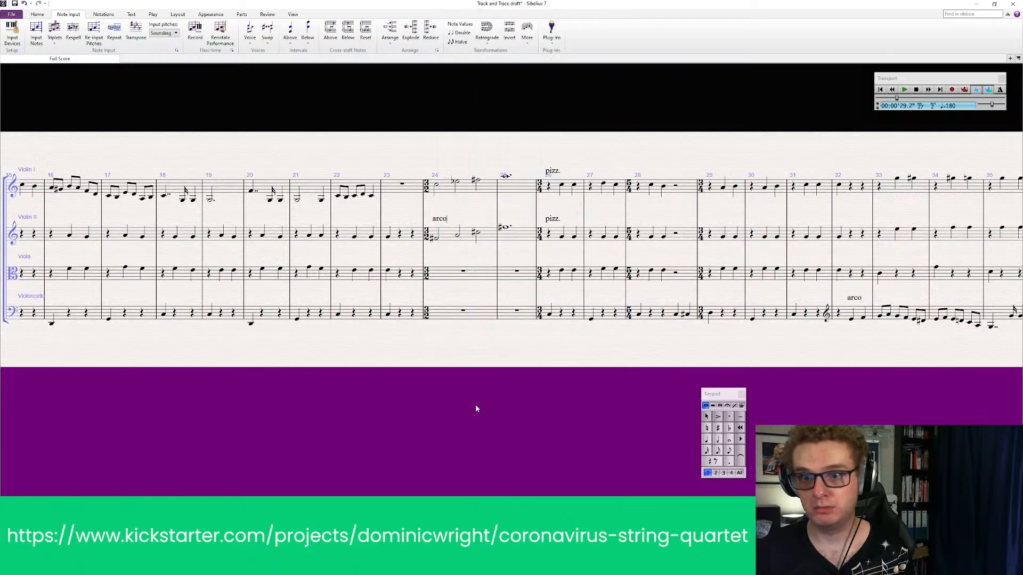
Add tenuto marks to all notes of both violins in bars 24 and 25
left_click(472, 193)
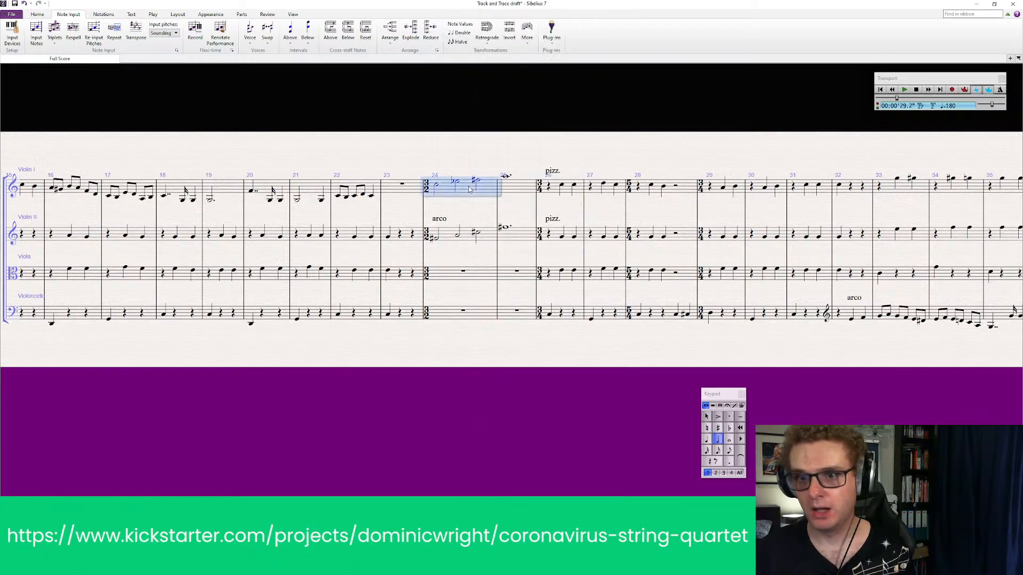
left_click(517, 239, "shift")
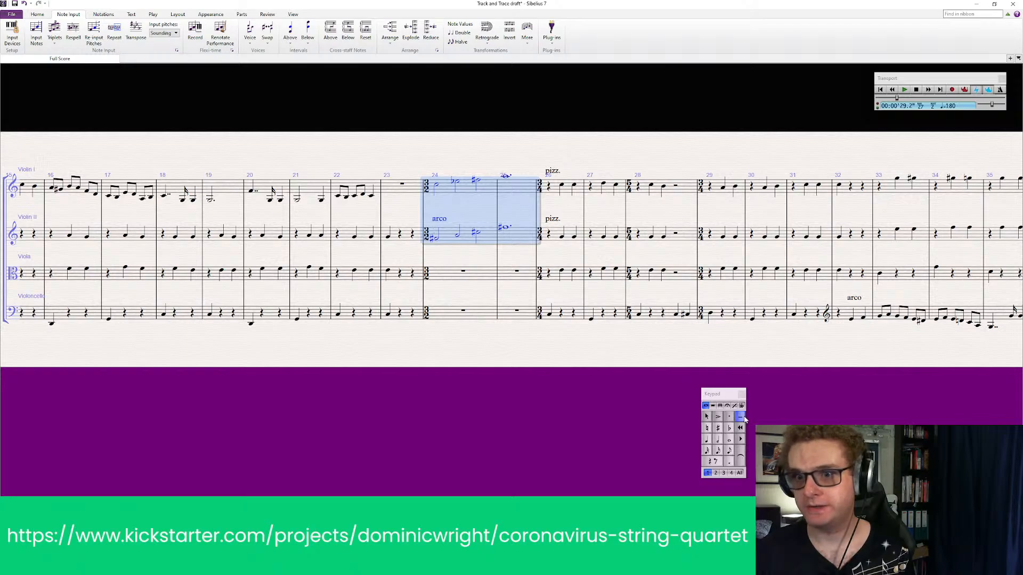
key("Escape")
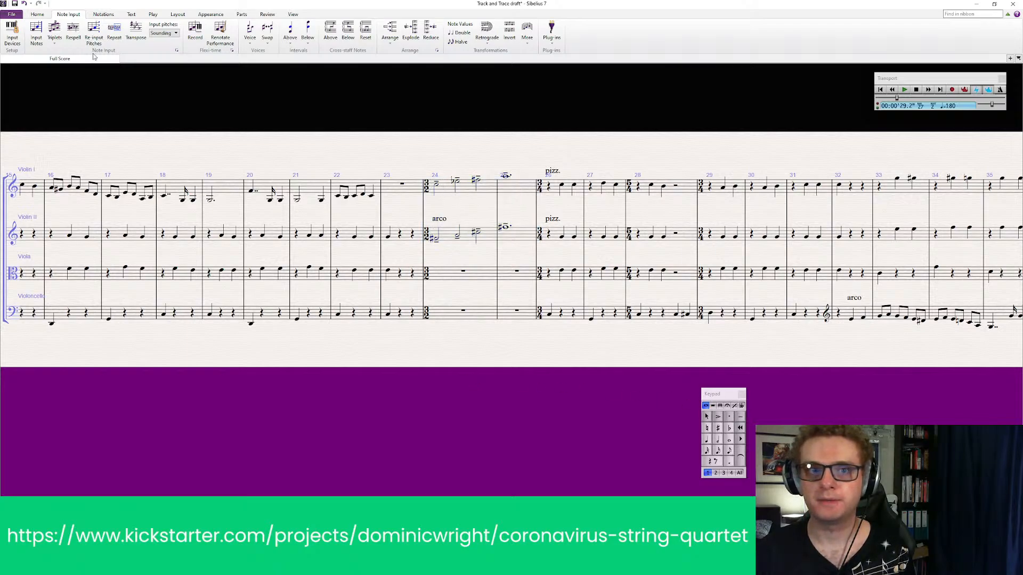
Place double barlines before bar 24 and before bar 26, enclosing the 3/2 passage
left_click(107, 14)
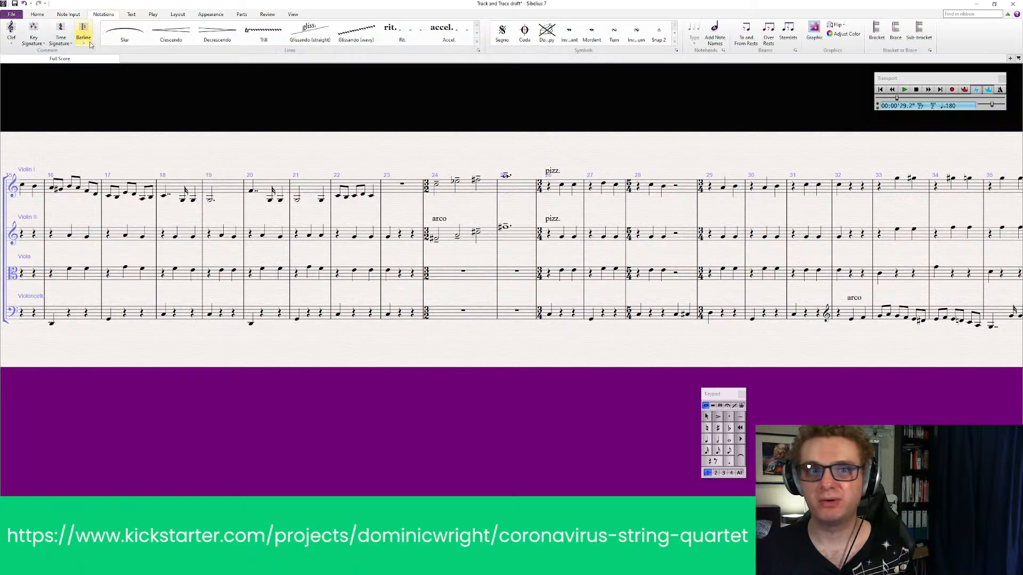
left_click(89, 41)
left_click(171, 57)
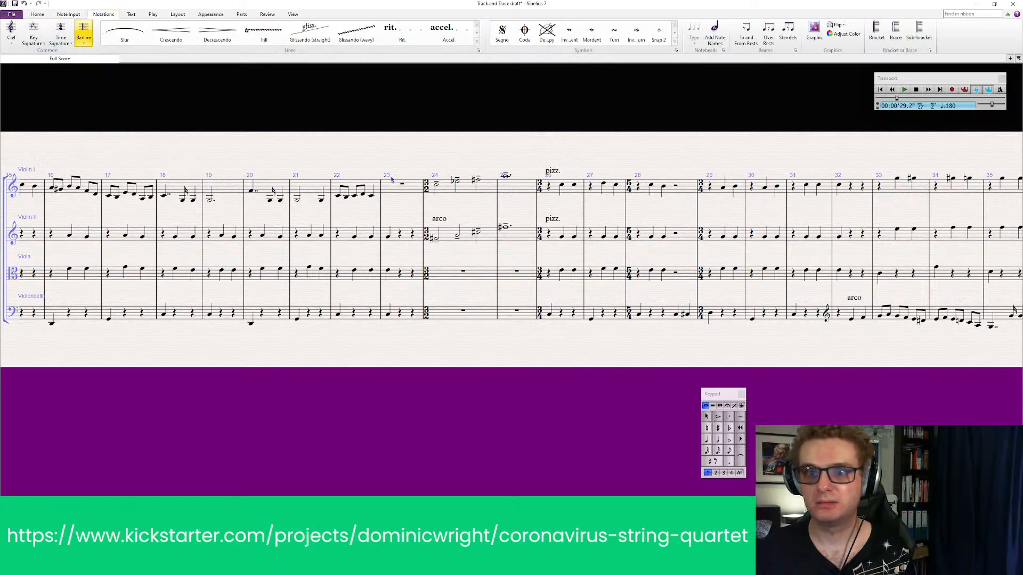
left_click(423, 190)
left_click(83, 38)
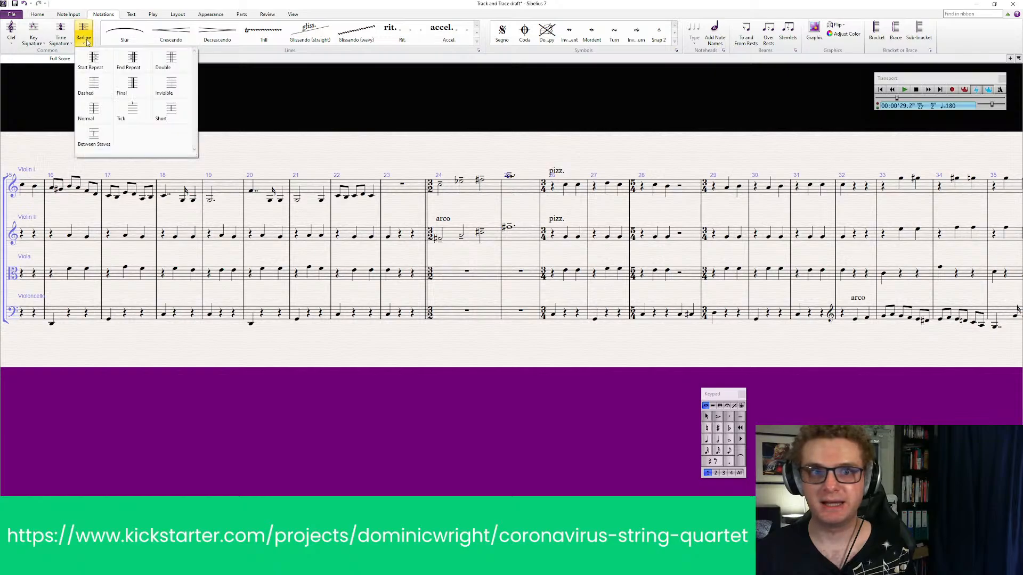
left_click(176, 58)
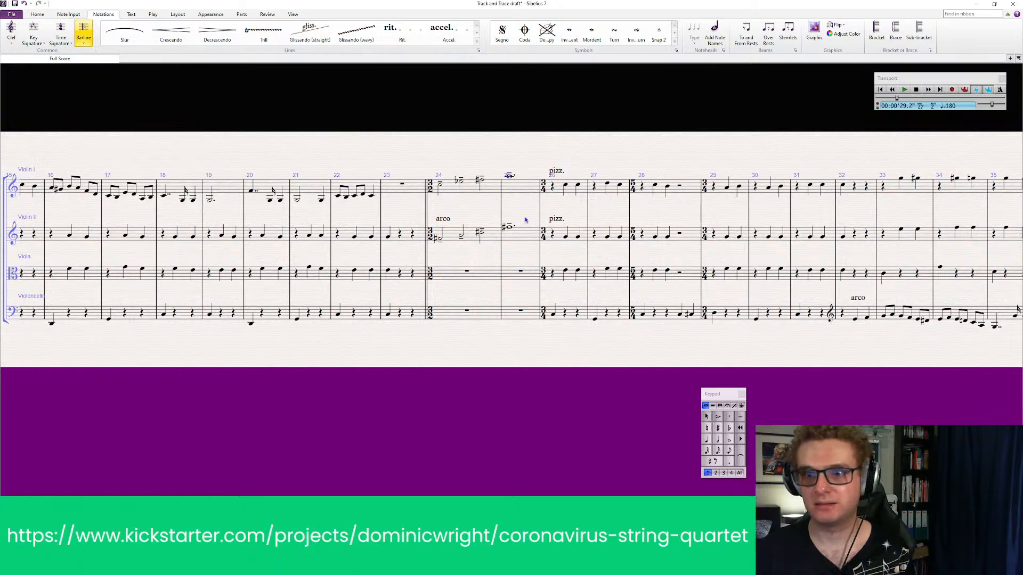
left_click(541, 190)
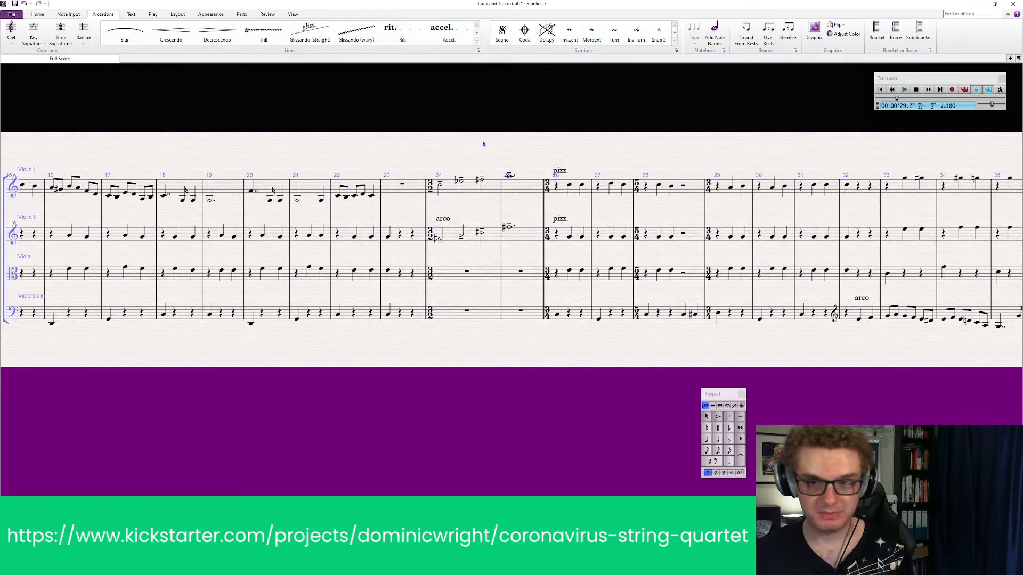
Add a tempo equivalence marking of quarter note = quarter note above the start of bar 24
key("ctrl+alt+t")
left_click(425, 161)
right_click(425, 162)
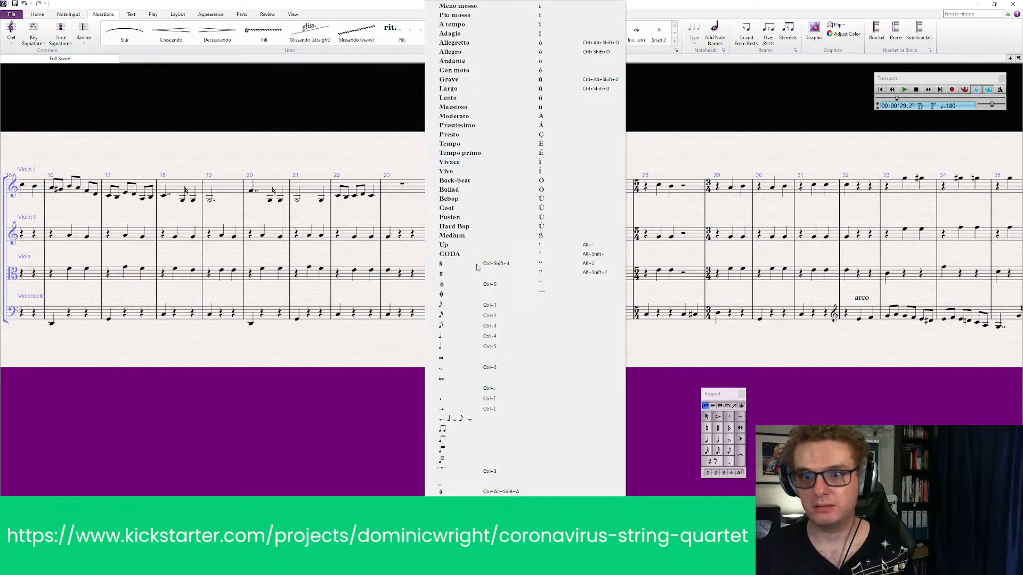
left_click(457, 336)
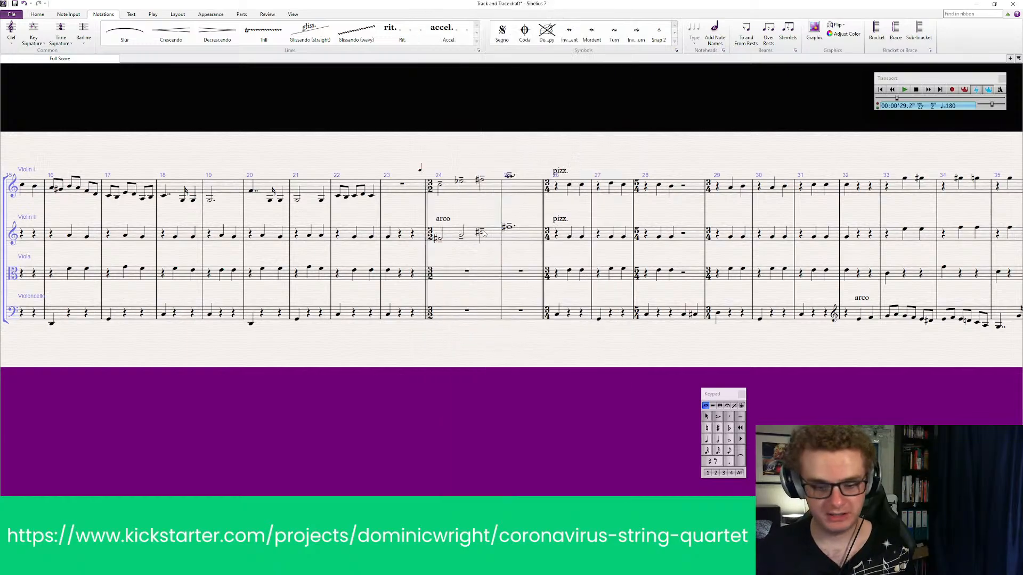
type("=")
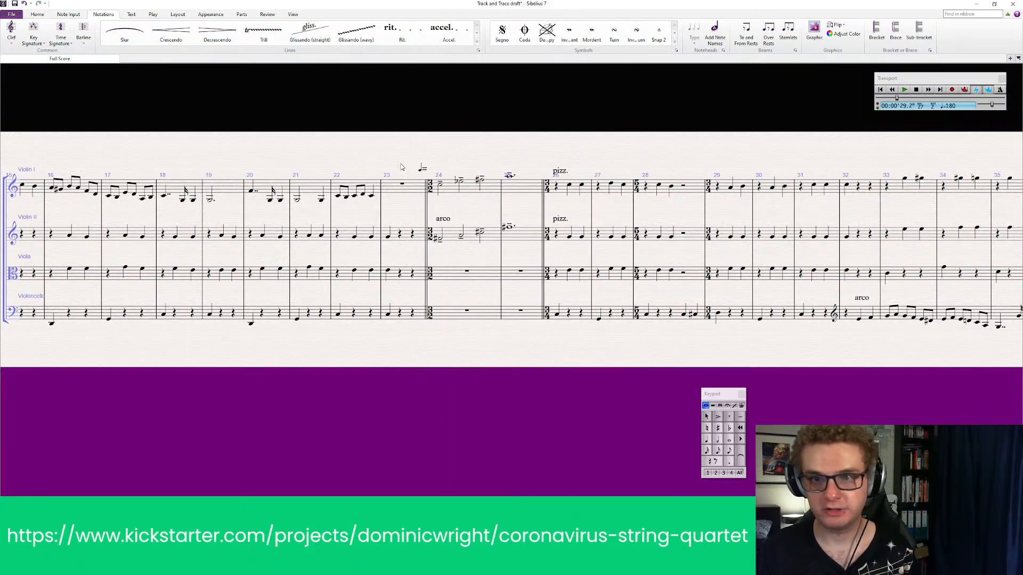
right_click(433, 172)
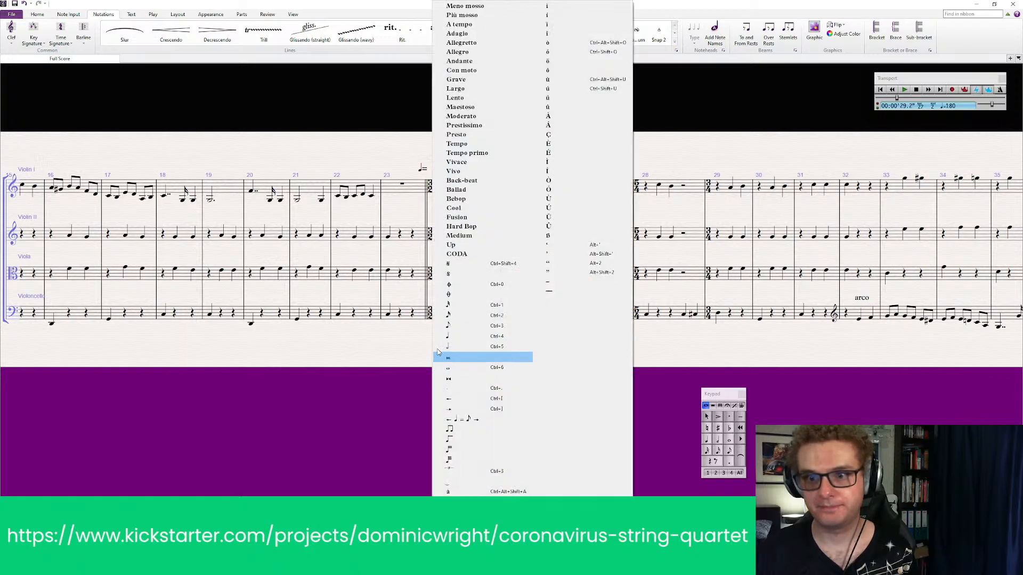
left_click(448, 337)
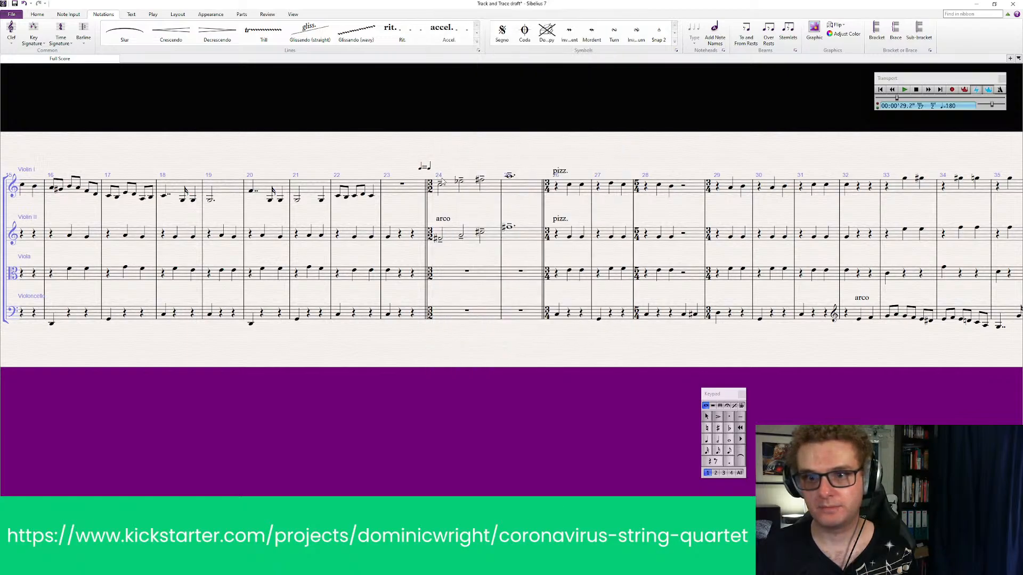
Play the score from bar 24 to listen to the 3/2 passage leading into the pizzicato
left_click(441, 186)
key("p")
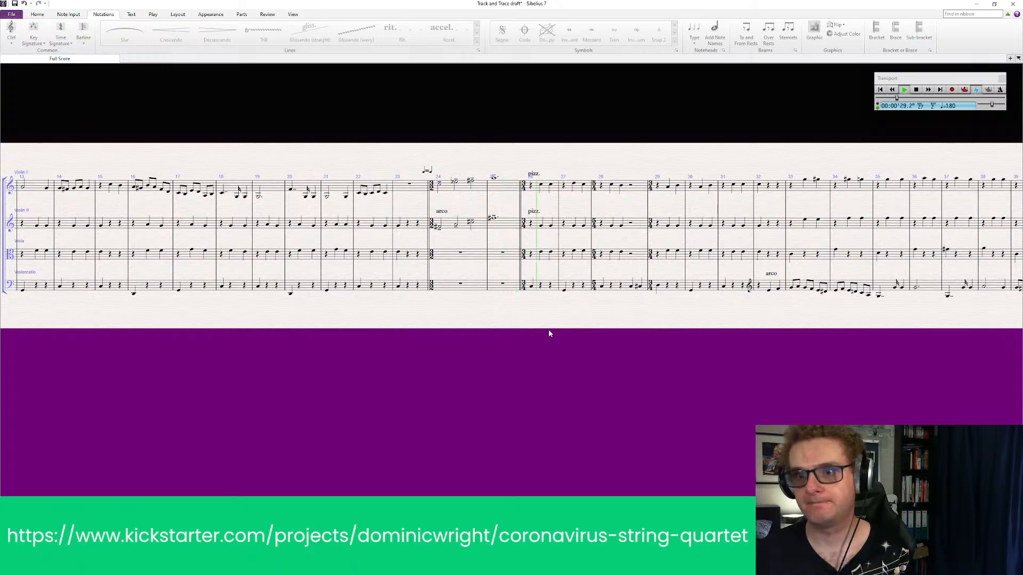
key("space")
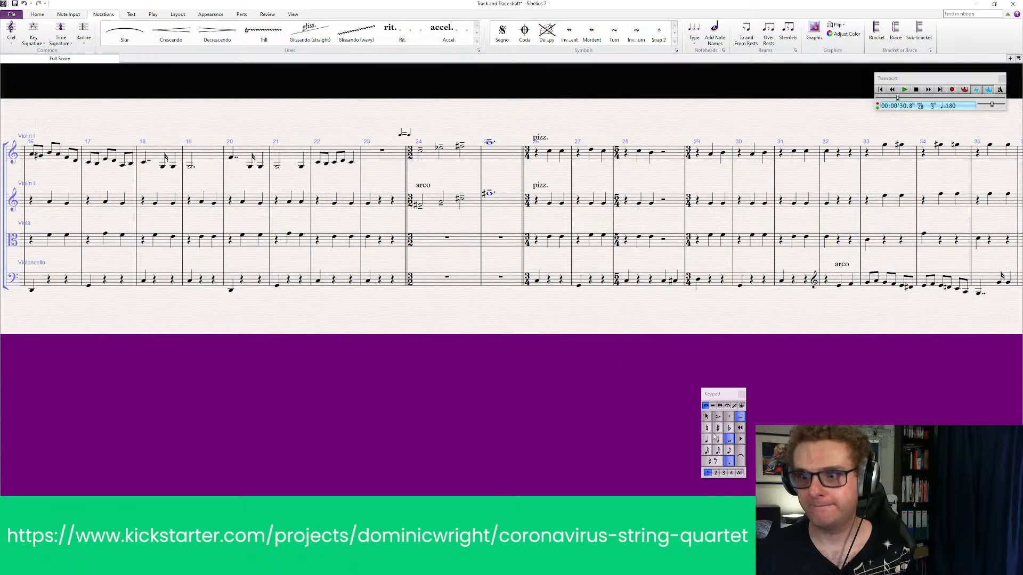
Add fermatas to the dotted whole notes of both violins in bar 25
left_click(727, 406)
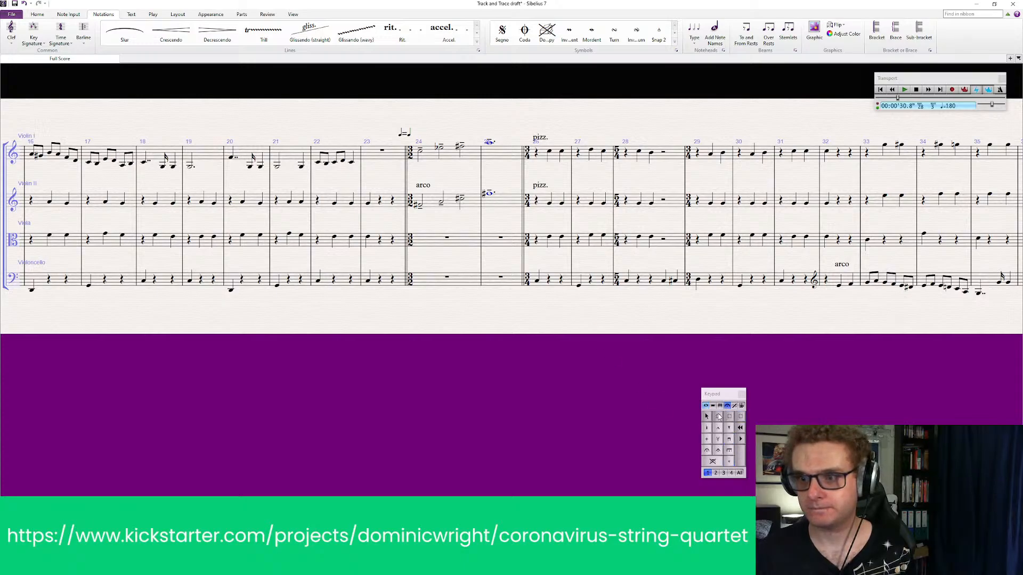
left_click(707, 451)
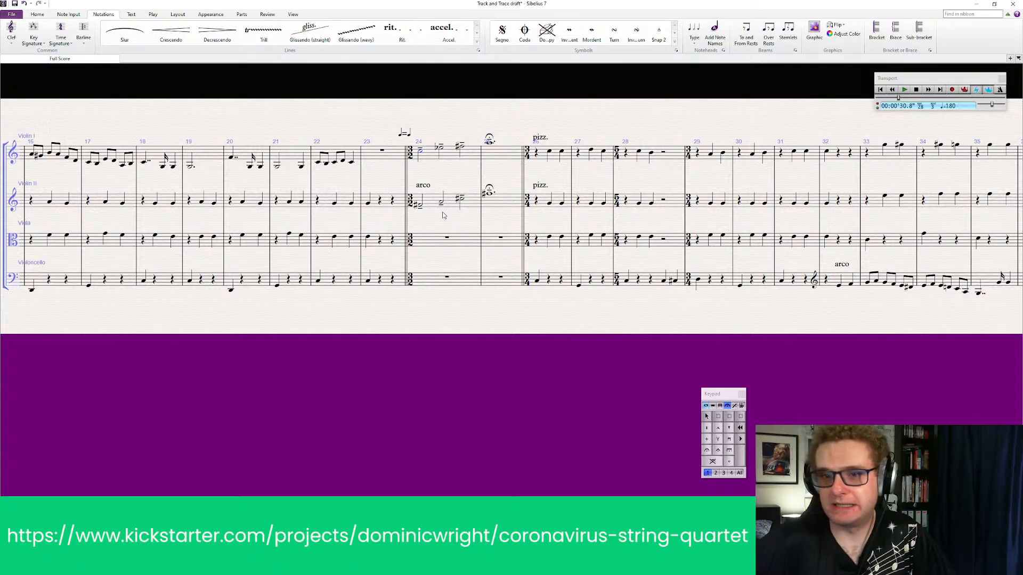
key("ctrl+e")
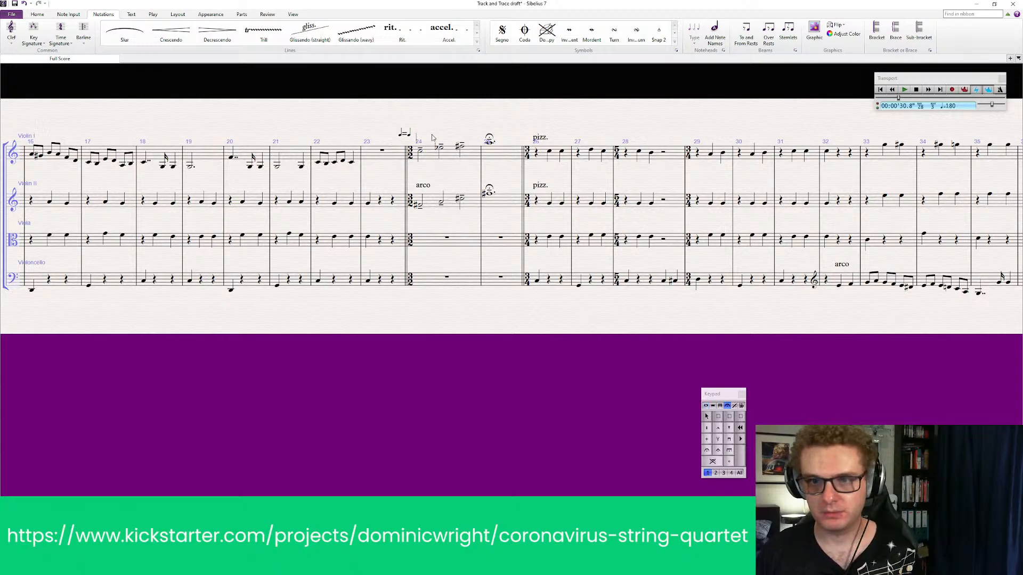
right_click(431, 138)
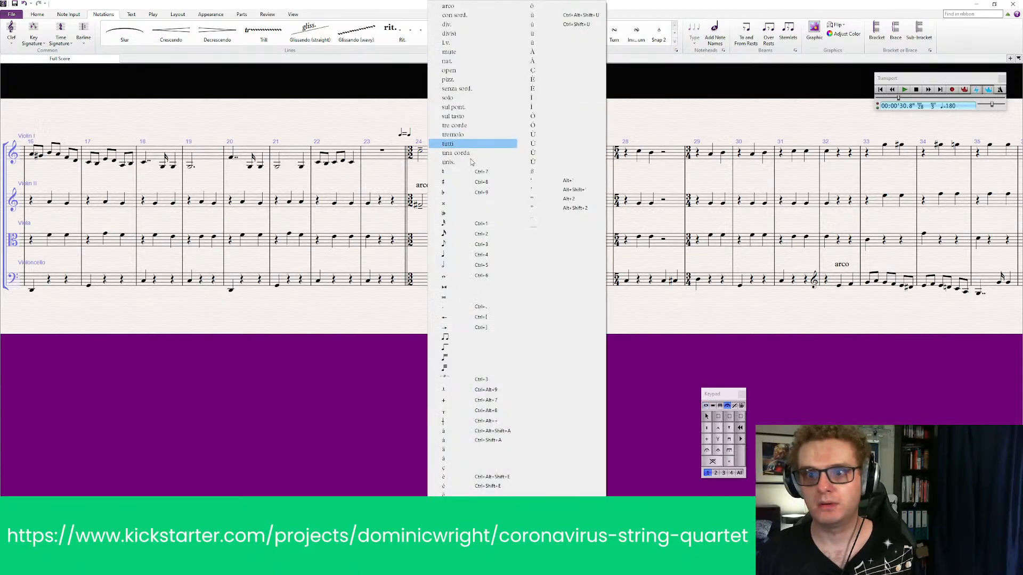
left_click(399, 377)
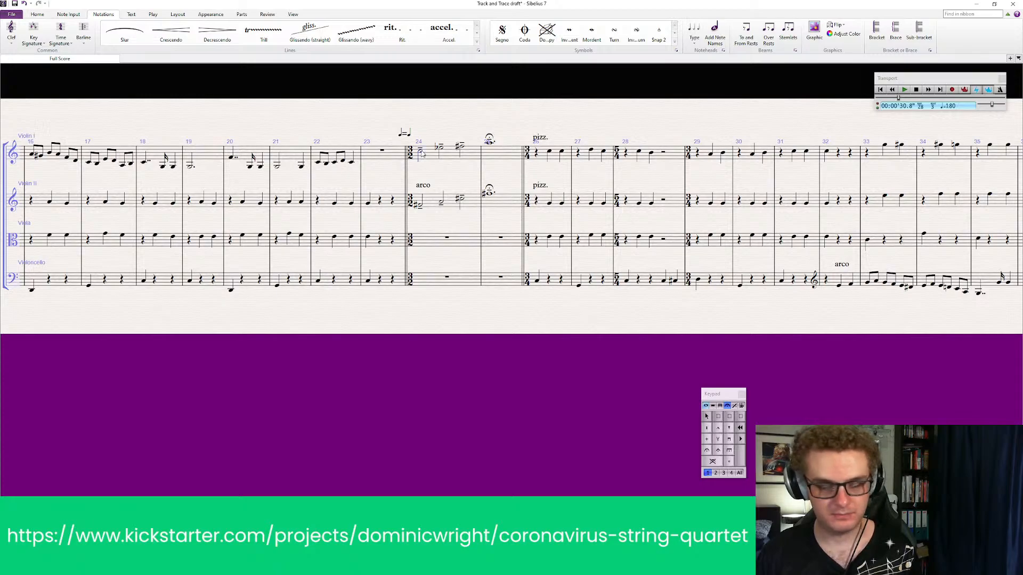
Add the text "Sudden, violent and abrupt." above Violin I at bar 24 and move it slightly higher
key("ctrl+e")
type("y")
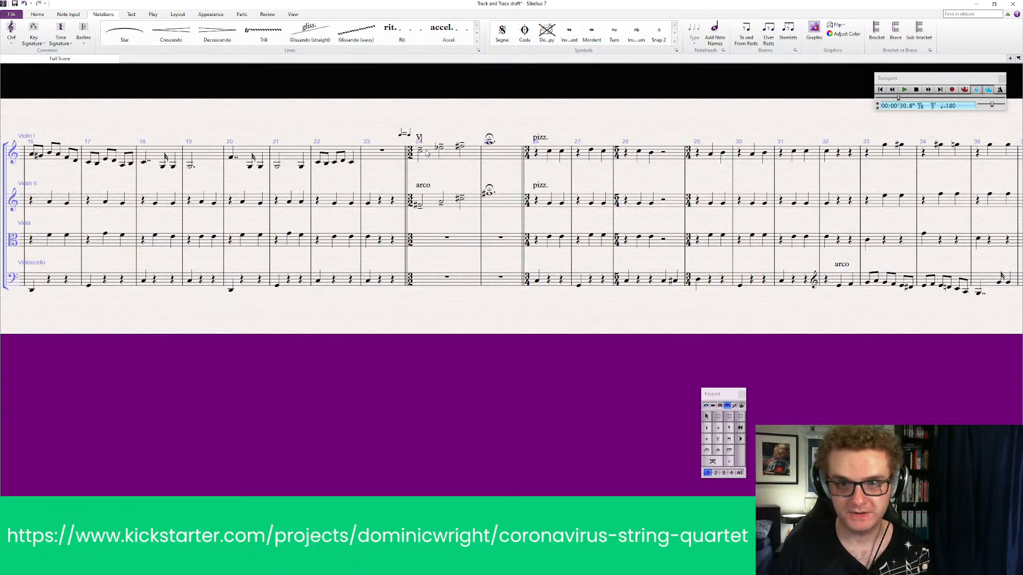
key("BackSpace")
type("Sudden")
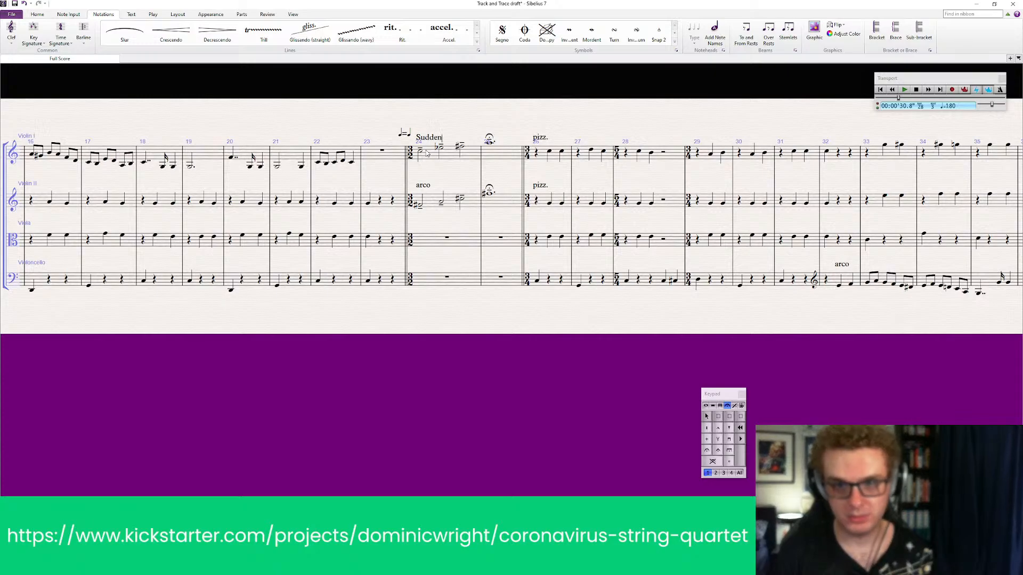
type(", violen")
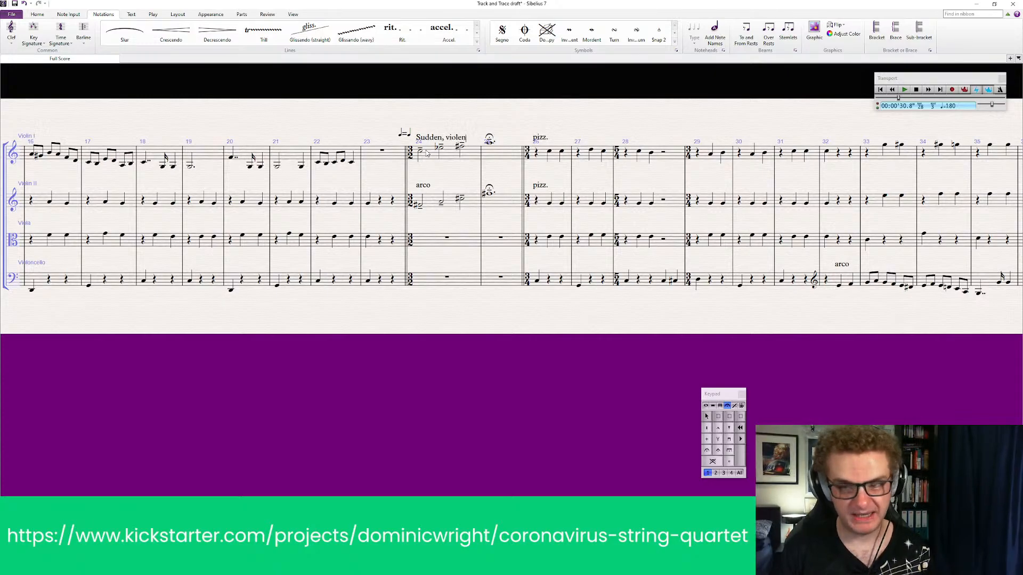
type("t and abrupt")
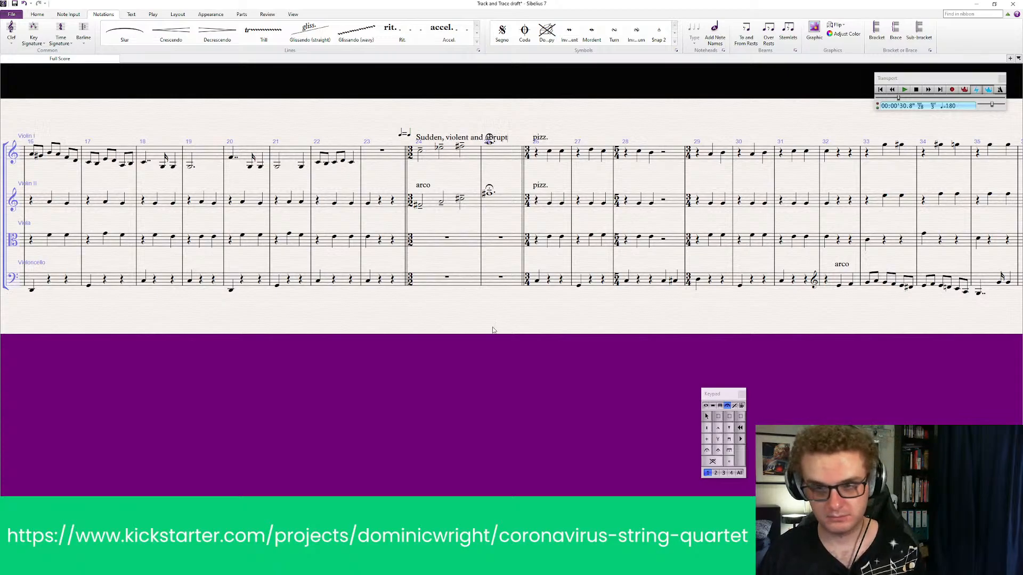
type(".")
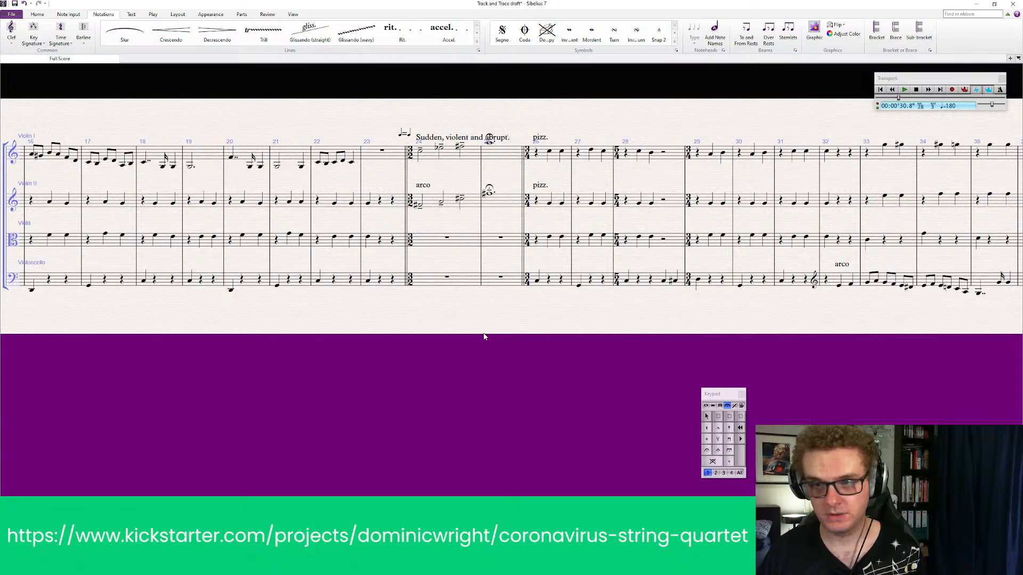
key("Escape")
left_click(443, 133)
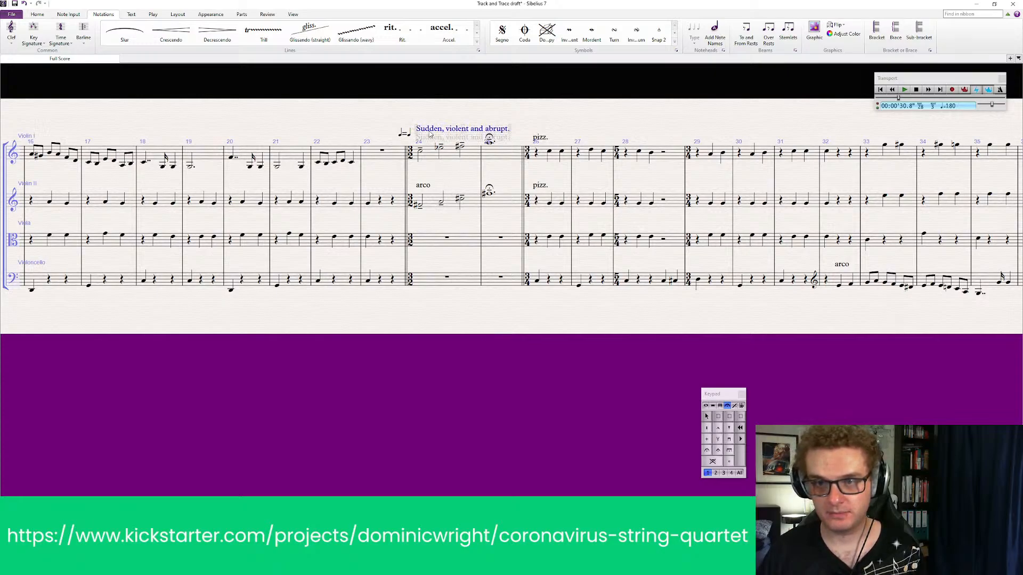
Paste the text "Sudden, violent and abrupt." above Violin II at bar 24 and move it slightly higher
left_click(435, 202)
type("Sudden, violent and abrupt.")
left_click(447, 246)
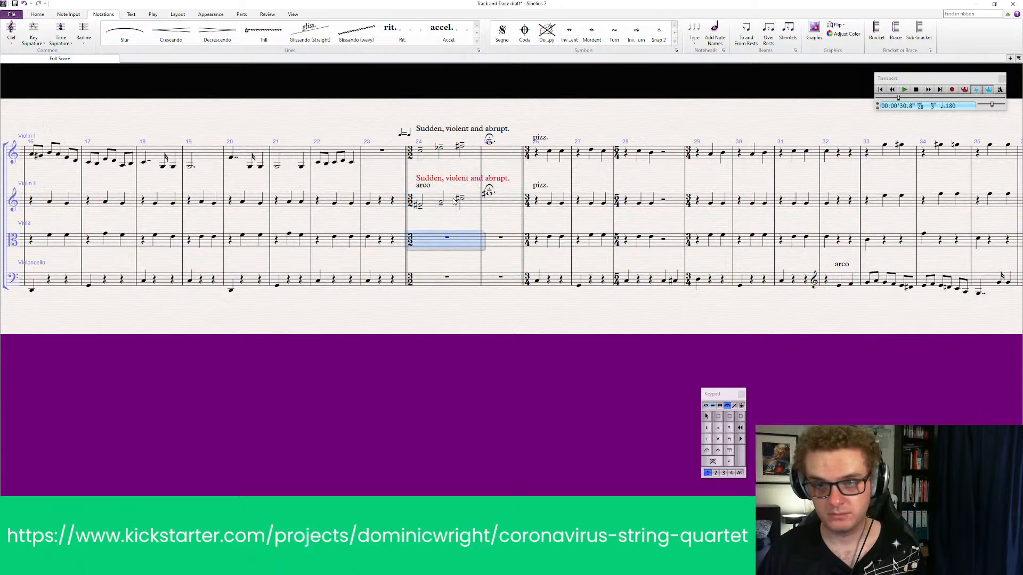
left_click_drag(453, 201, 454, 208)
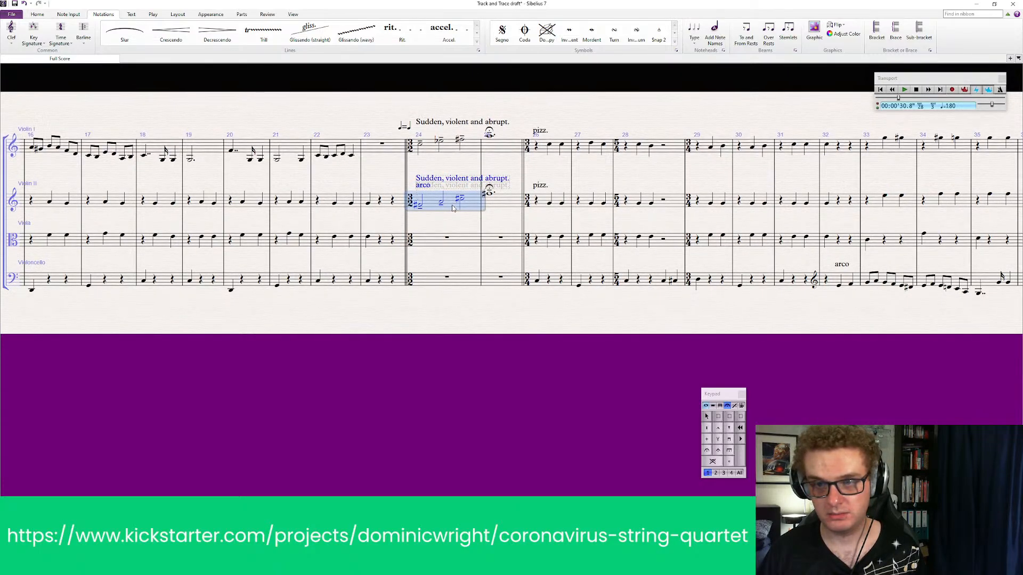
left_click(452, 361)
left_click(457, 177)
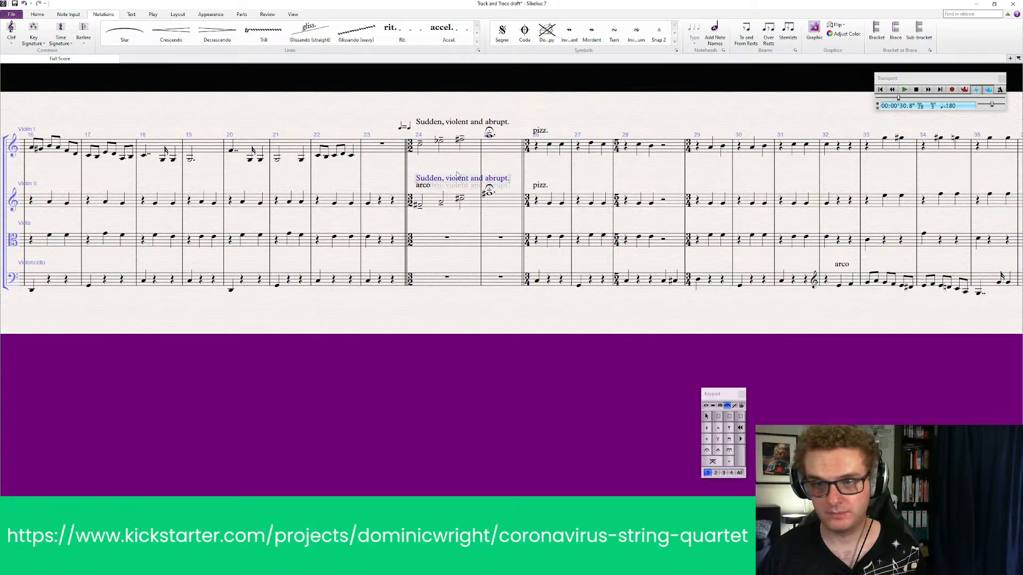
left_click_drag(457, 175, 452, 171)
key("Escape")
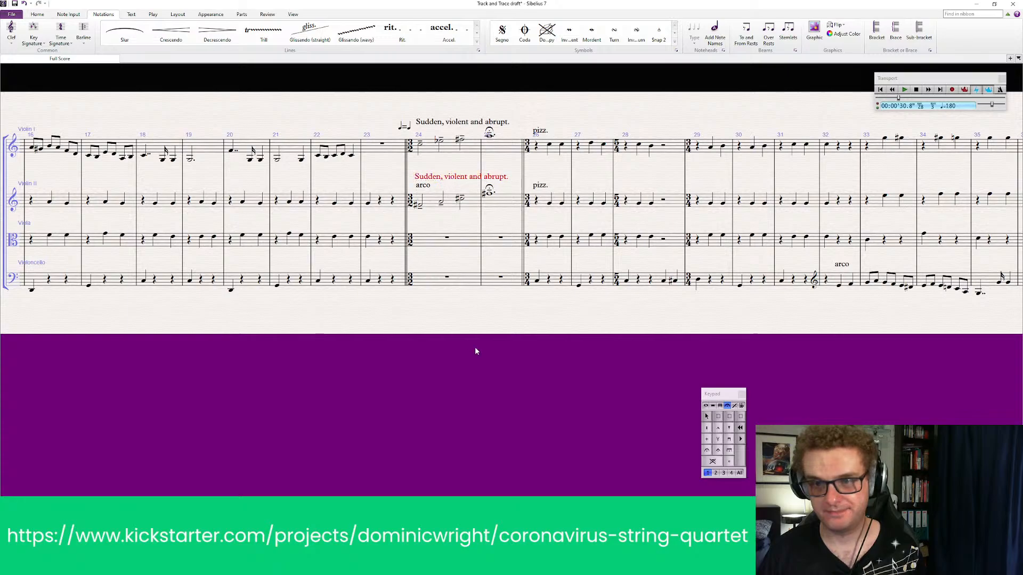
Play the score from bar 22 to listen through the 3/2 passage into the pizzicato
left_click(378, 150)
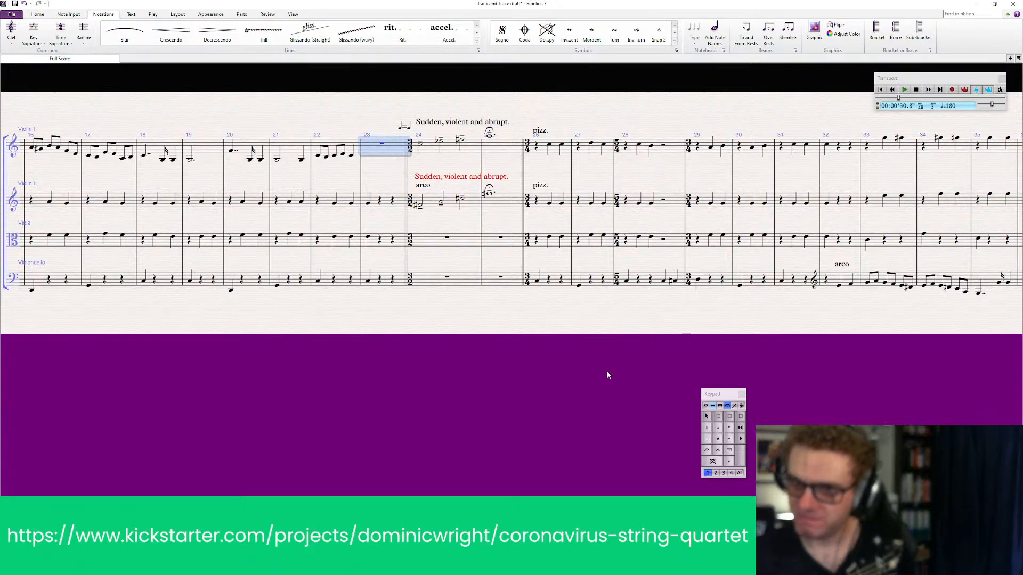
left_click(345, 180)
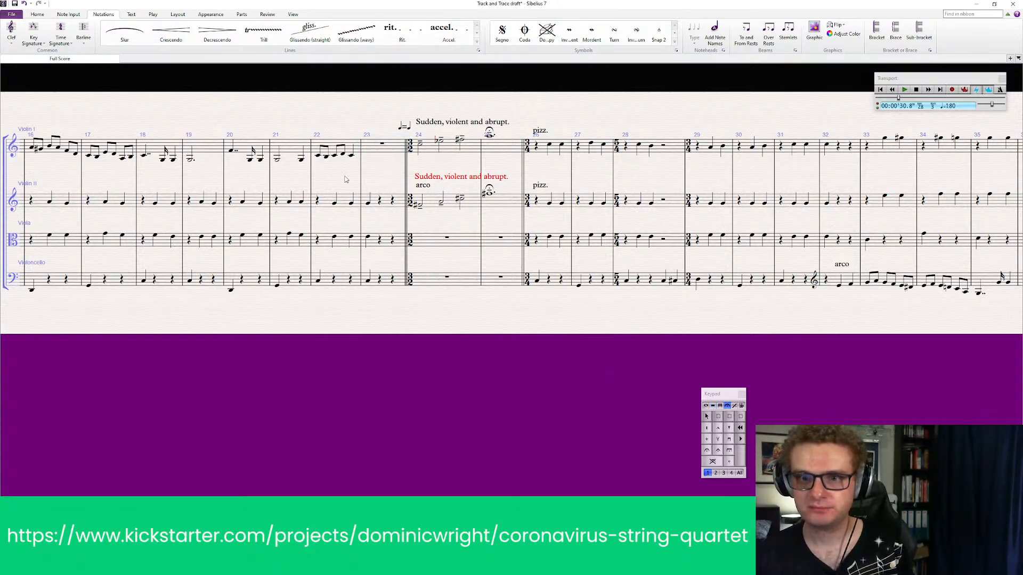
left_click(357, 147)
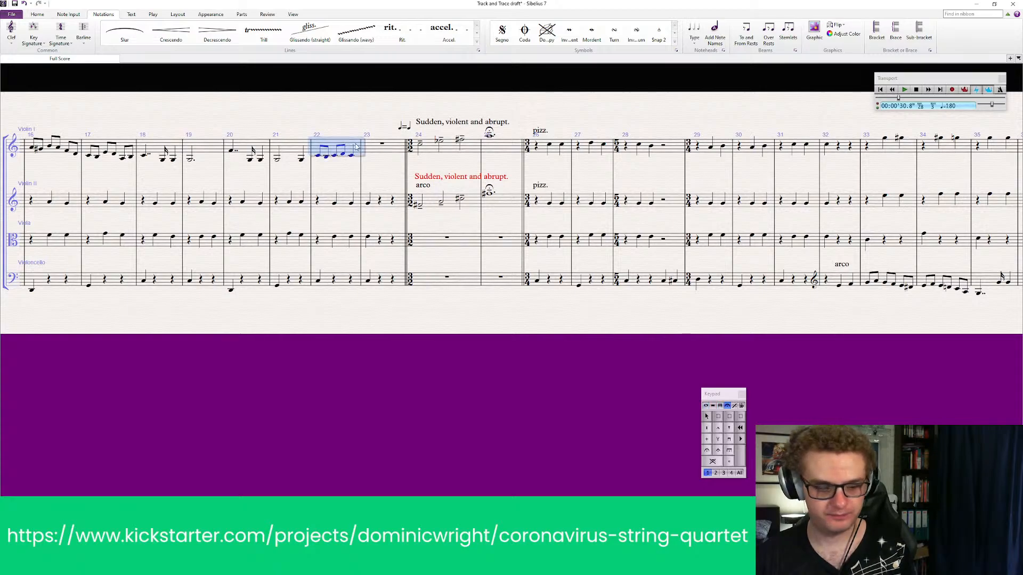
key("p")
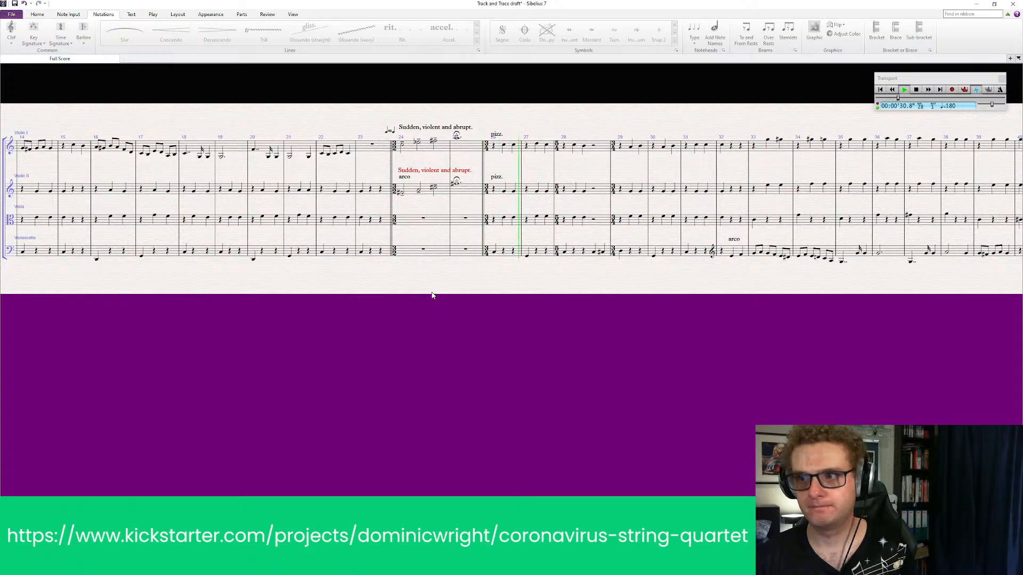
key("space")
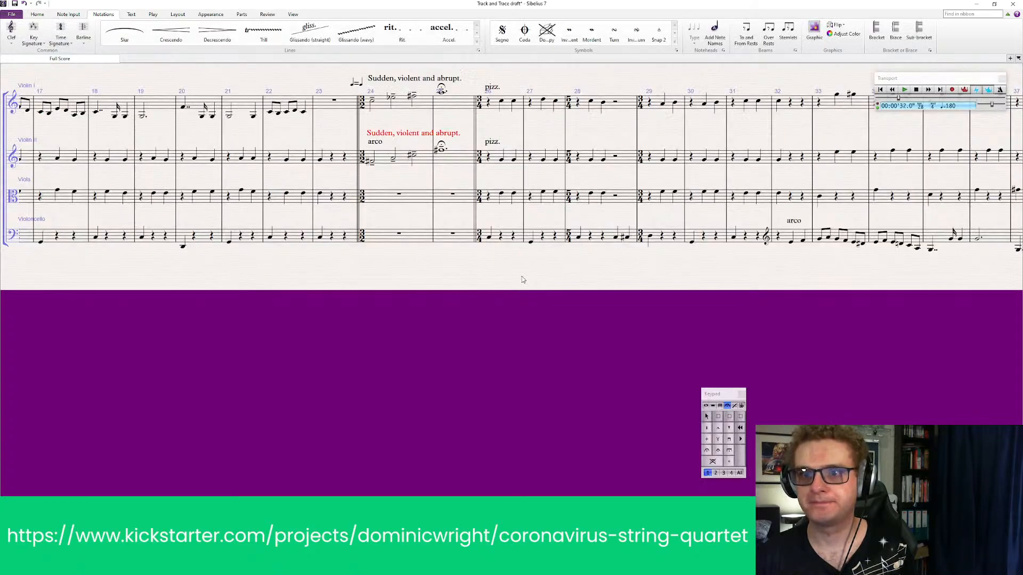
Add a double barline at the start of bar 49, where the violins and viola change to arco
left_click_drag(496, 290, 456, 357)
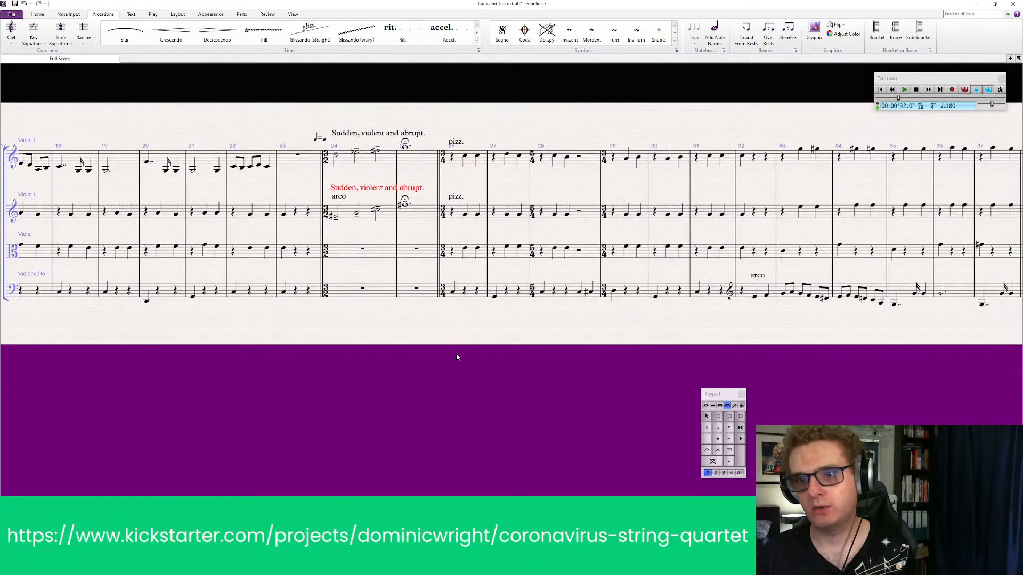
left_click_drag(566, 325, 203, 314)
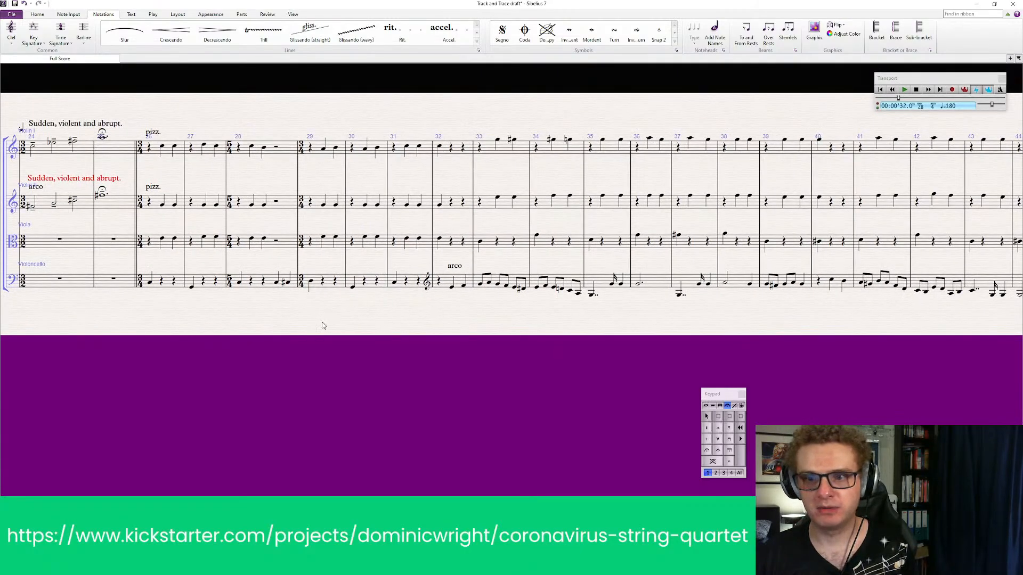
left_click_drag(333, 321, 276, 321)
left_click_drag(698, 322, 414, 326)
left_click_drag(857, 317, 455, 315)
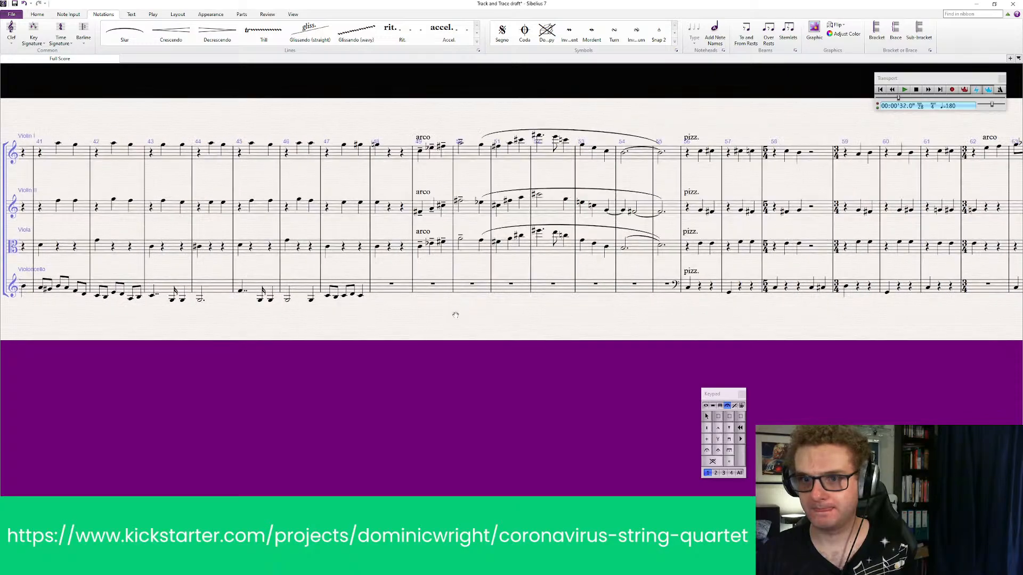
left_click_drag(563, 316, 450, 315)
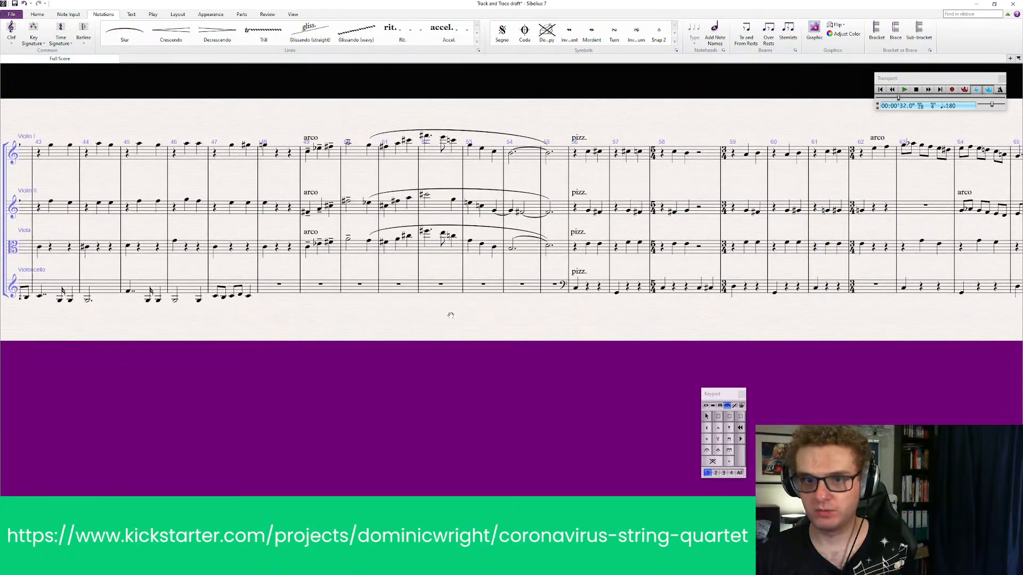
left_click(89, 44)
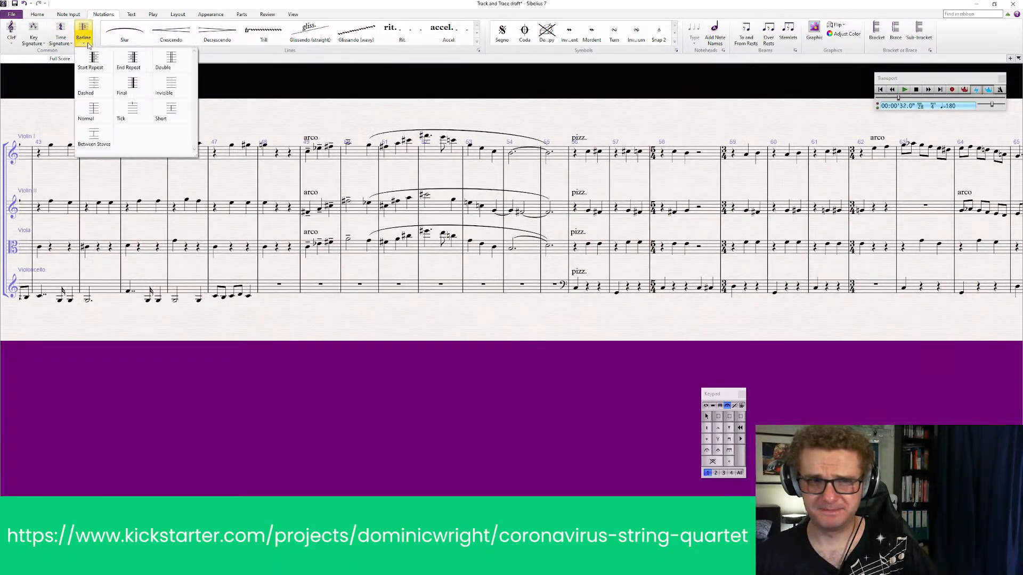
left_click(177, 62)
left_click(302, 149)
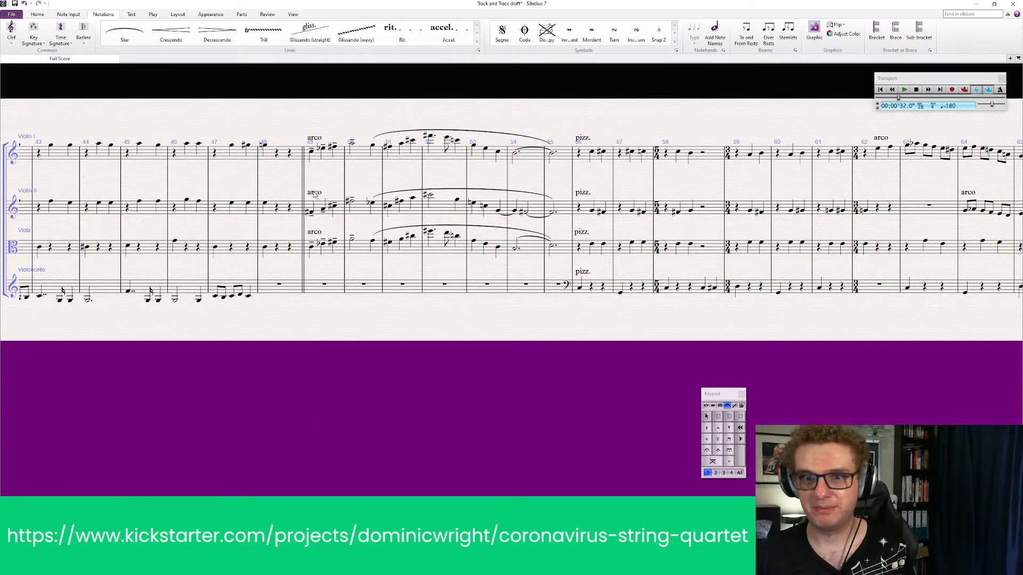
Double the note values of bars 49–55 in both violins and viola into a new score, copying only notes, and return to the original score
left_click(322, 151)
left_click(334, 157)
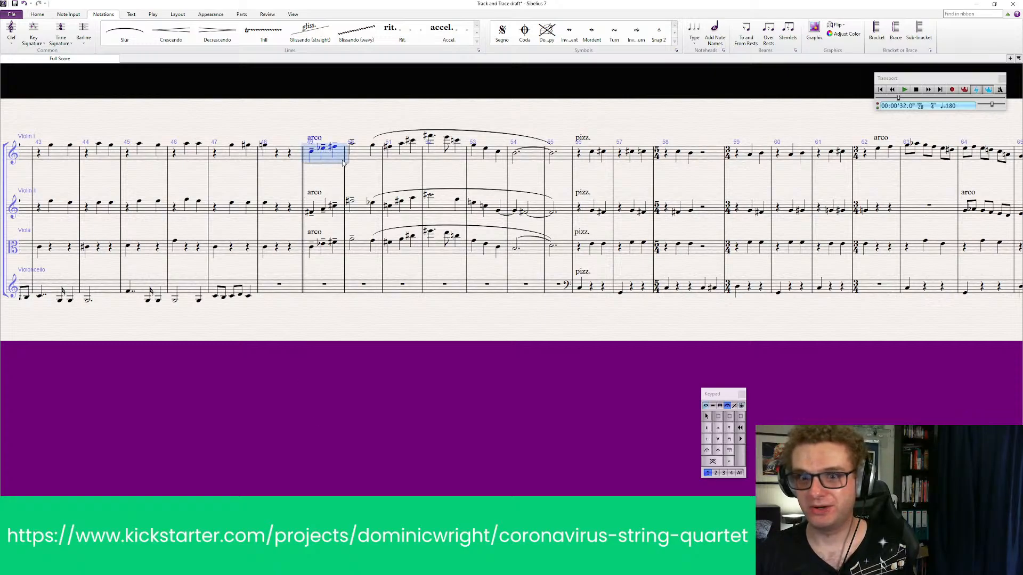
key("Escape")
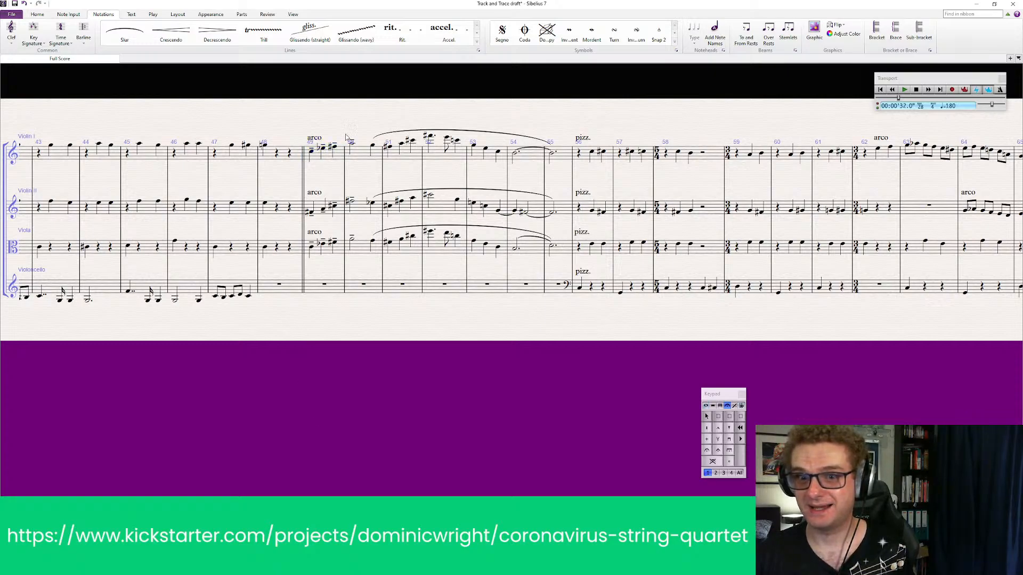
left_click(335, 161)
left_click(566, 246, "shift")
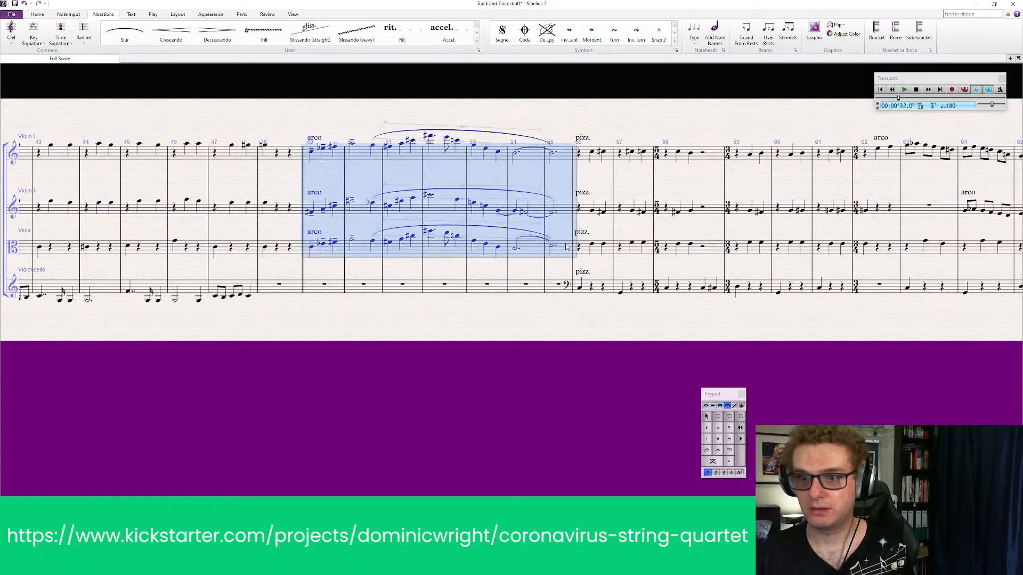
left_click(77, 13)
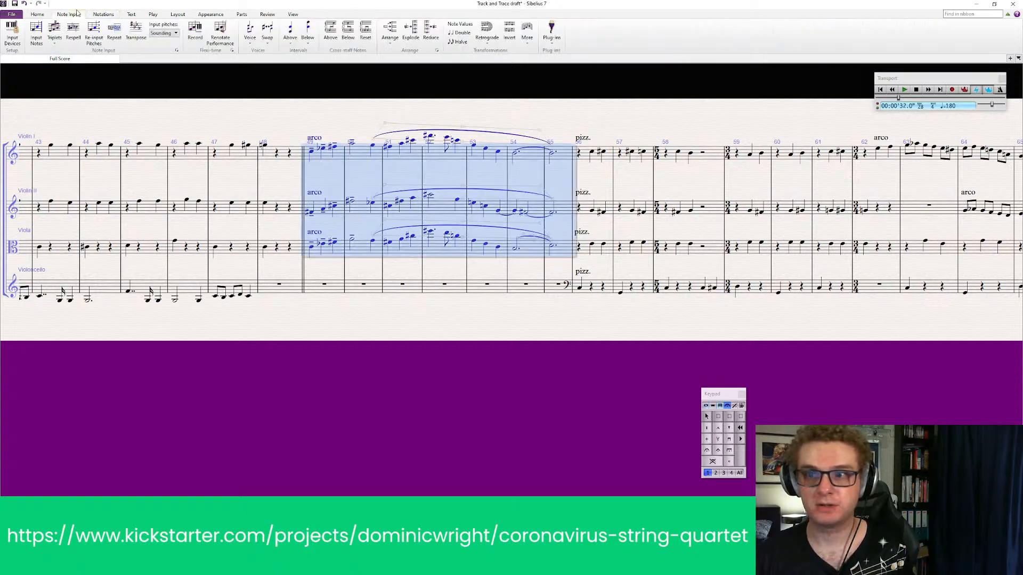
left_click(460, 33)
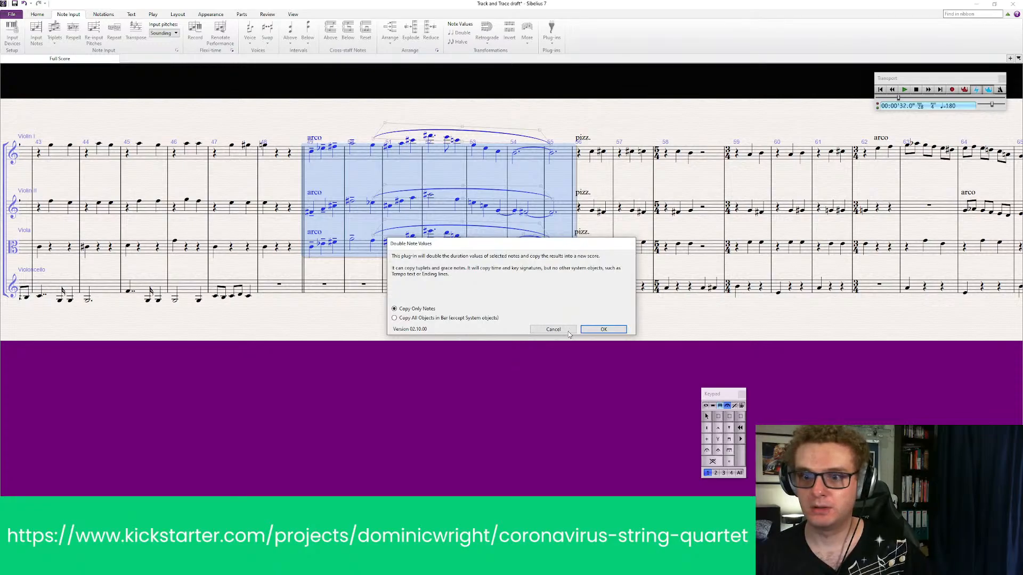
left_click(612, 330)
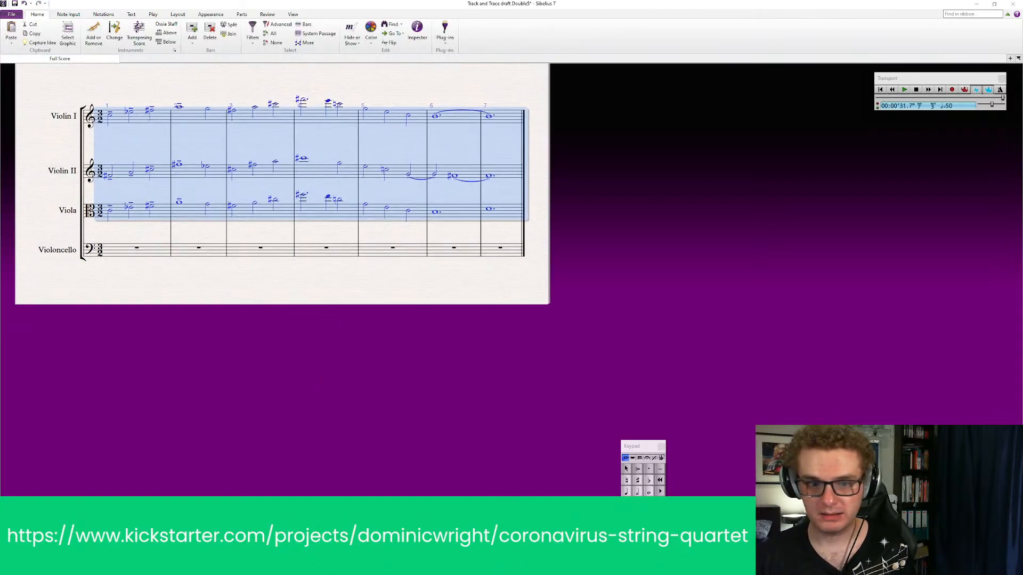
key("ctrl+w")
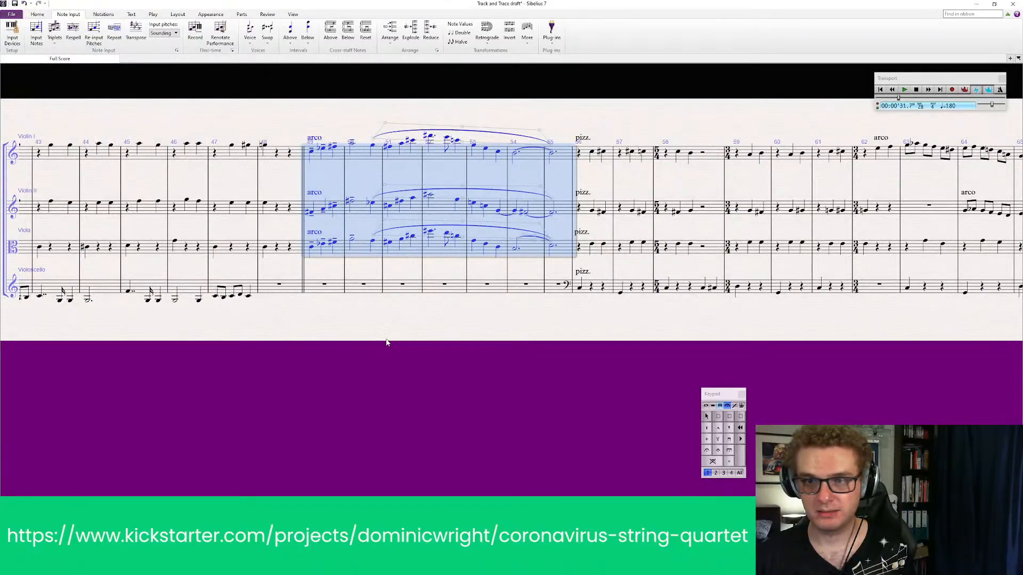
key("Escape")
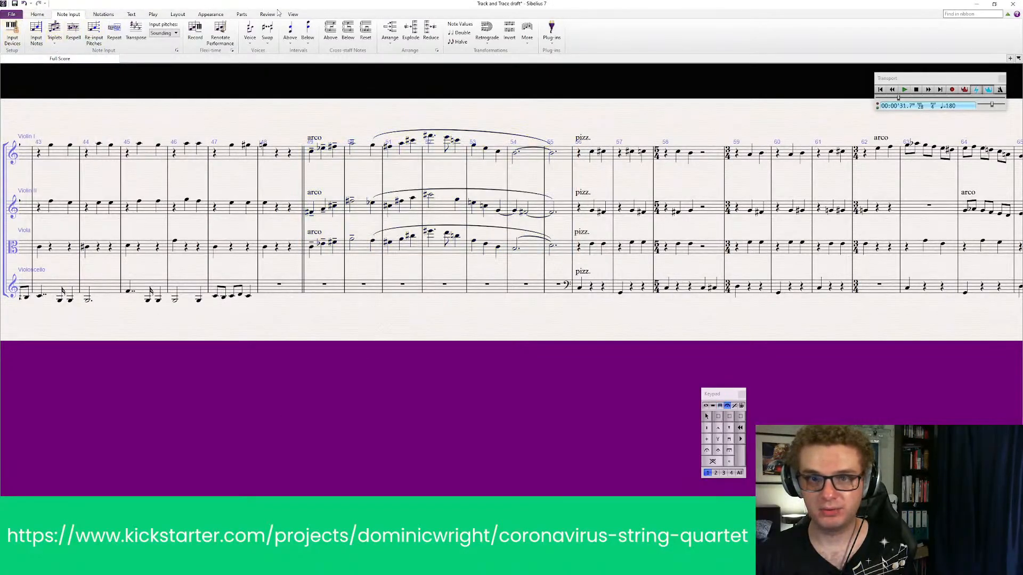
Add a double barline at the start of bar 56, where the pizzicato resumes
left_click(103, 15)
left_click(84, 32)
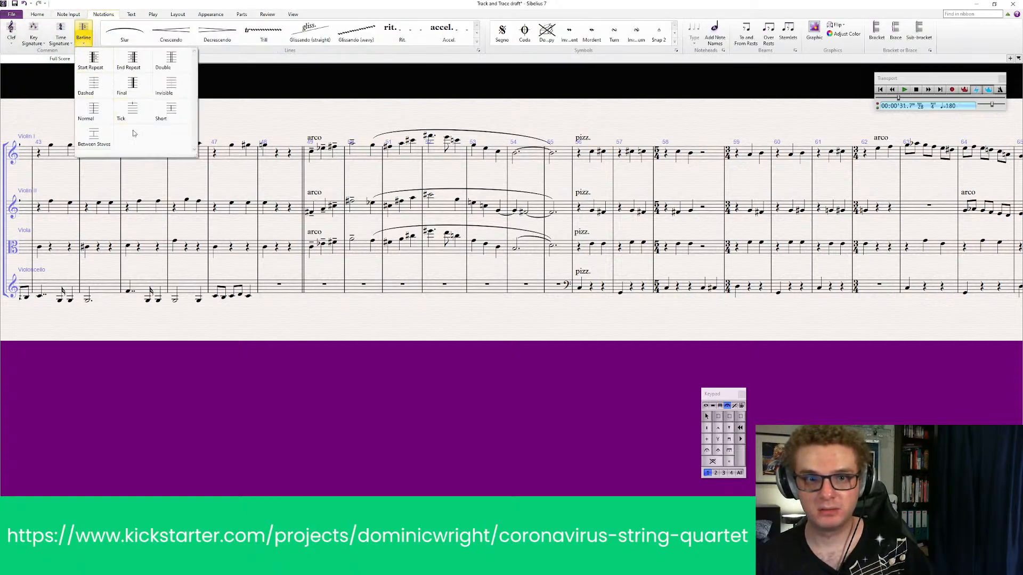
left_click(172, 65)
left_click(575, 159)
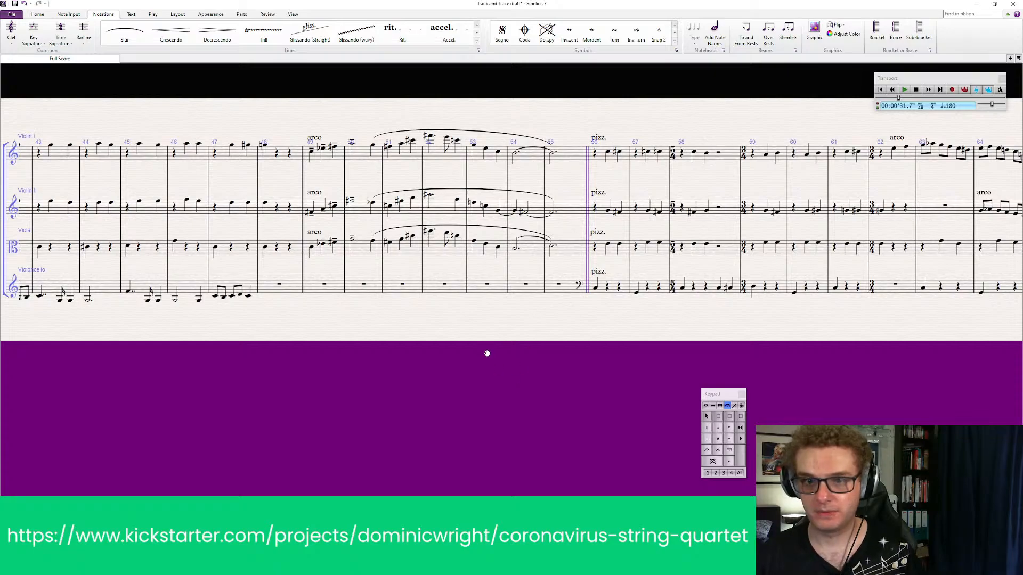
Clear the music of both violins and the viola in bars 49–55
left_click(334, 150)
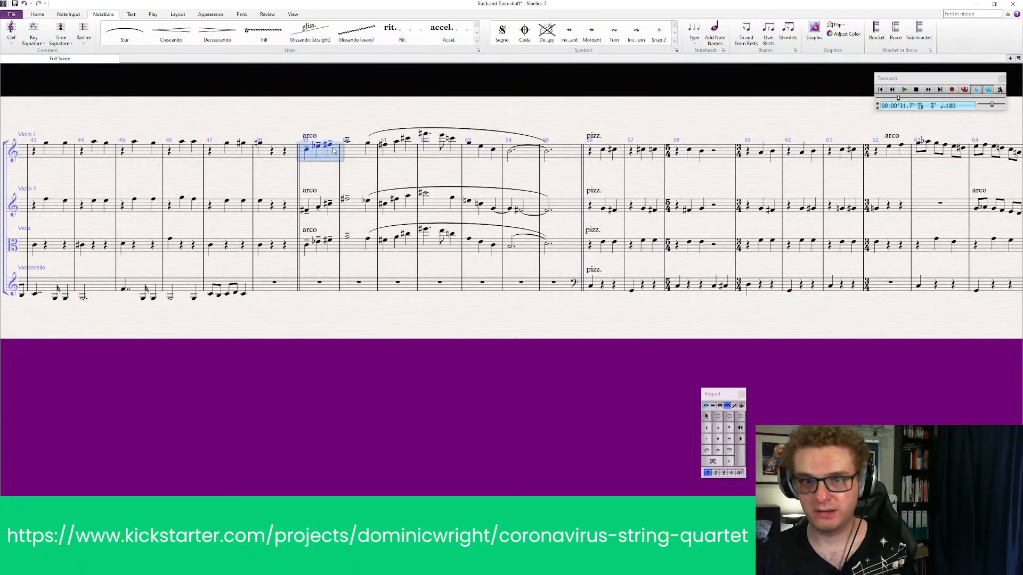
left_click(574, 245, "shift")
key("Delete")
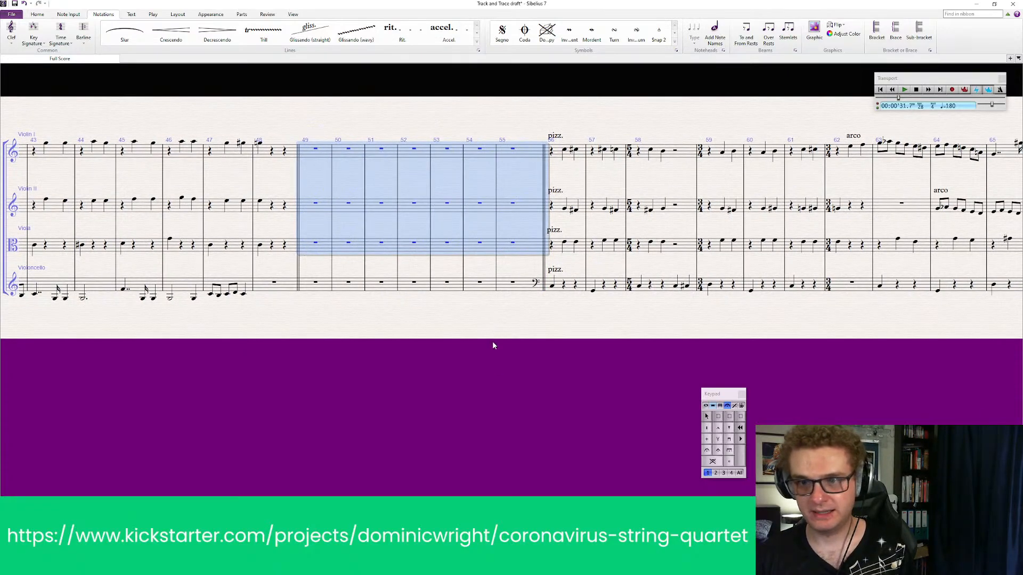
left_click(493, 345)
left_click(66, 44)
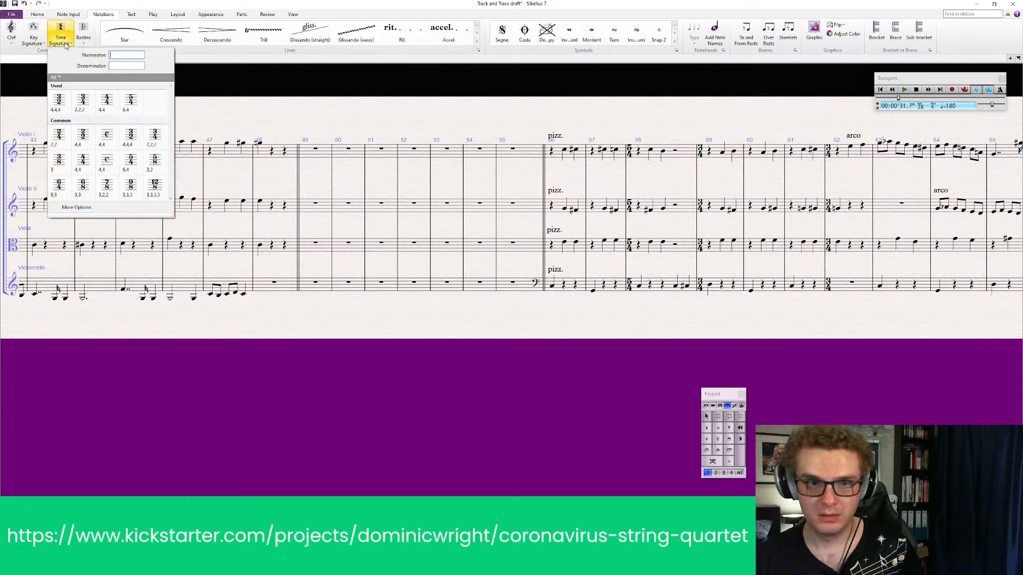
left_click(84, 103)
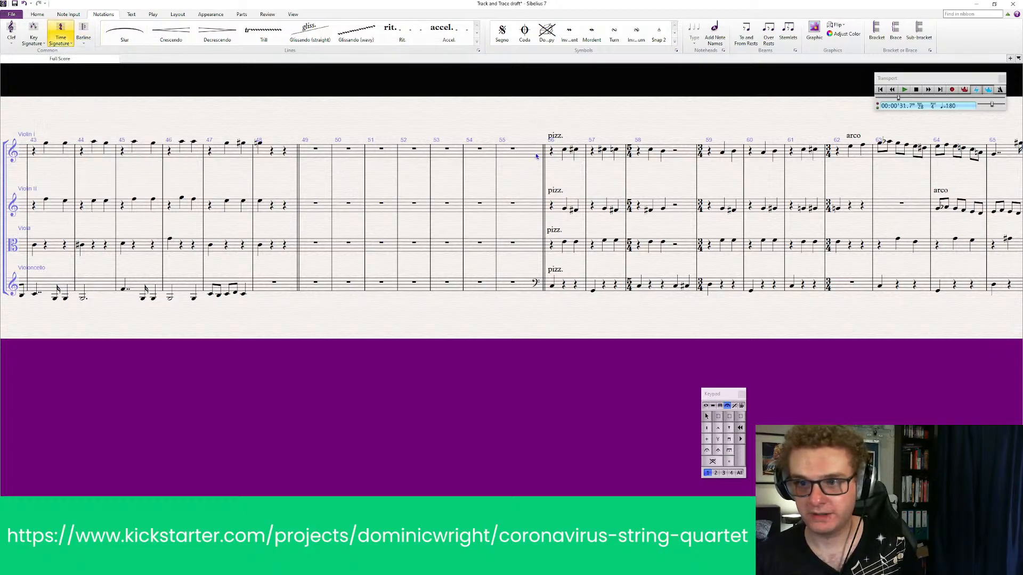
left_click(537, 156)
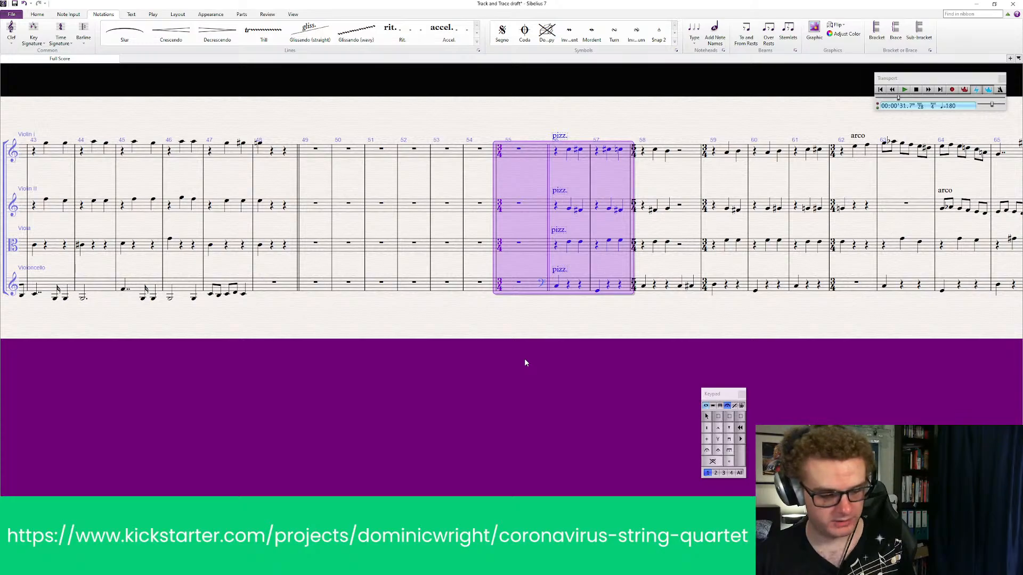
key("ctrl+z")
Add a 3/4 time signature at the start of bar 56, directly after the double barline
left_click(60, 33)
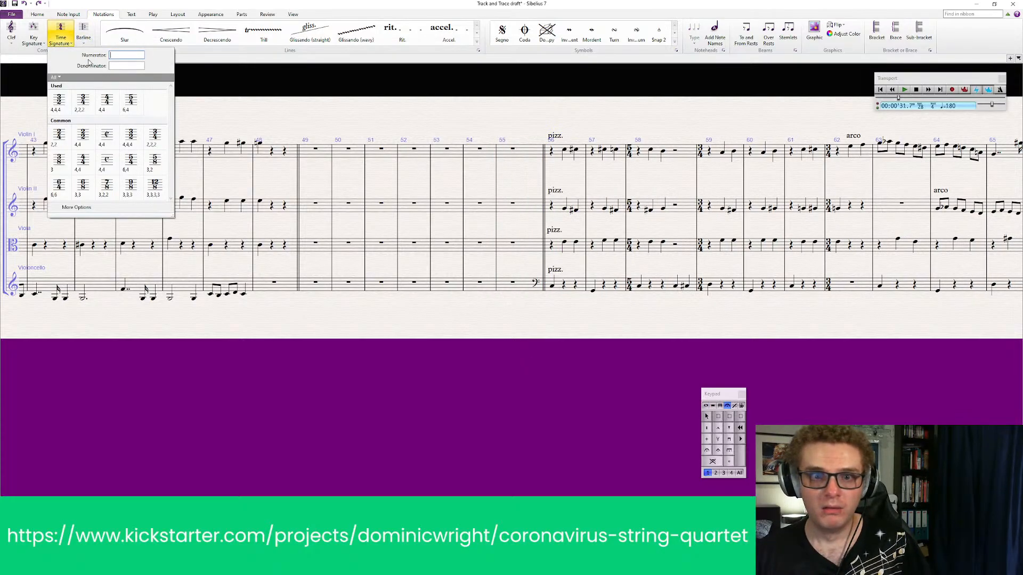
left_click(86, 102)
left_click(550, 156)
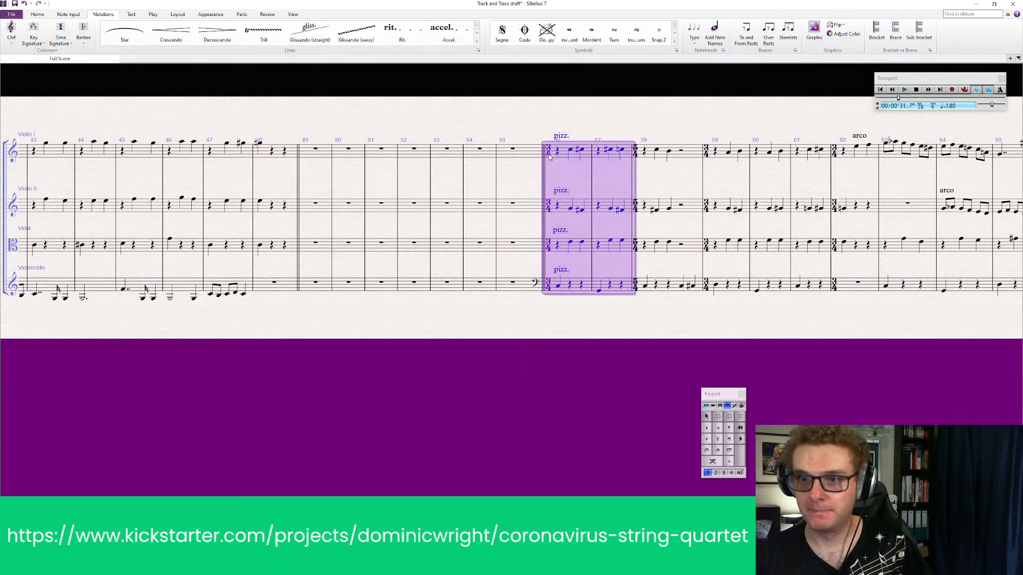
left_click(491, 324)
left_click_drag(491, 324, 491, 313)
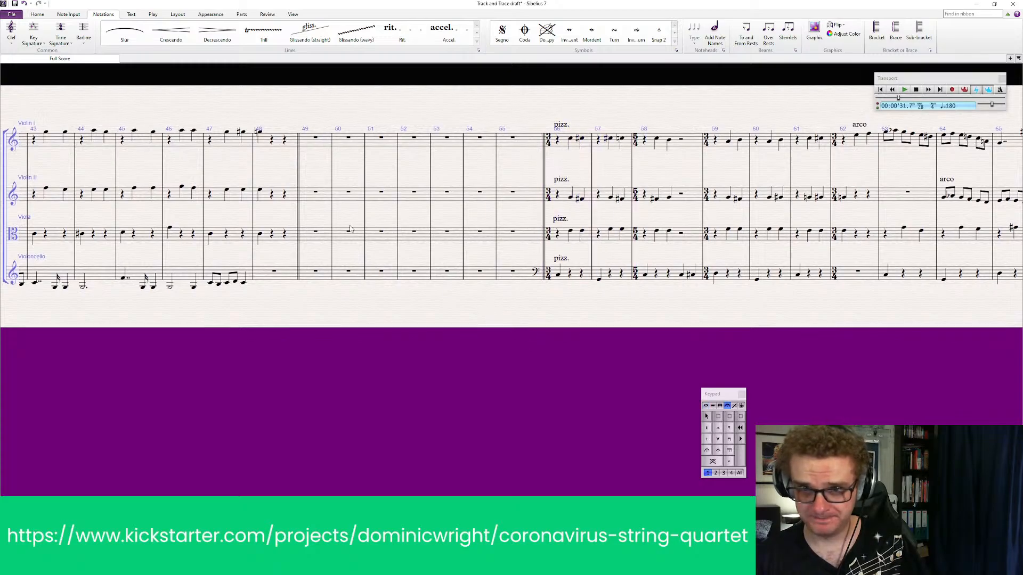
Insert five empty bars within the cleared passage that begins at bar 49
left_click(380, 188, "ctrl")
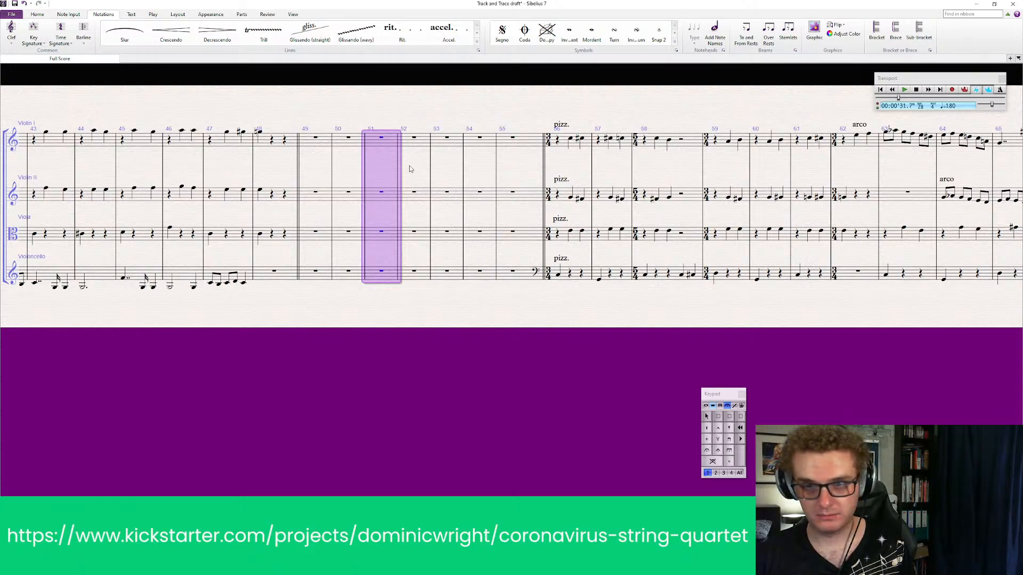
key("ctrl+shift+b")
Insert eleven more empty bars within the cleared passage, ahead of the resuming pizzicato
key("ctrl+shift+b")
key("ctrl+shift+b")
key("ctrl+shift+b")
key("ctrl+shift+b")
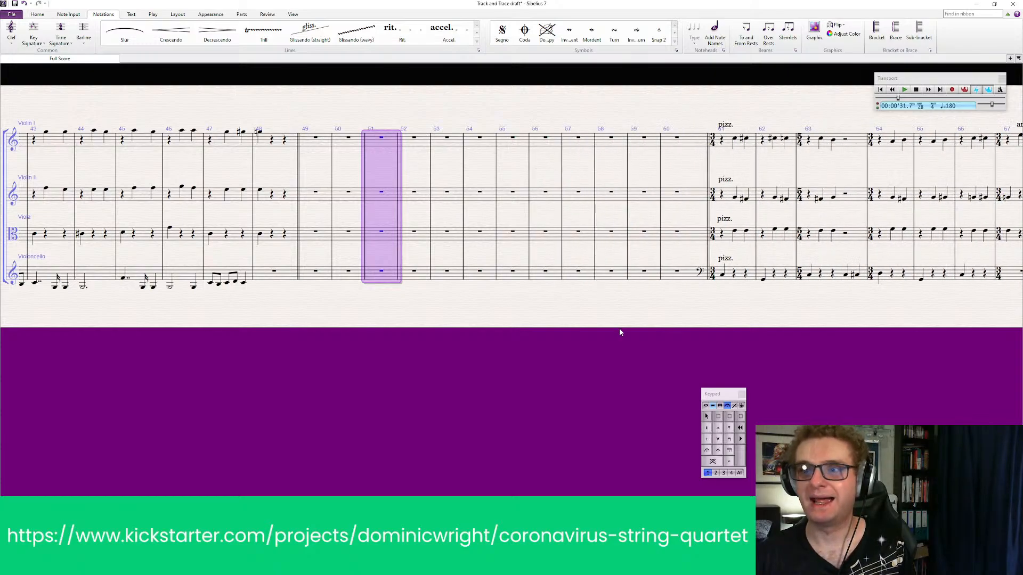
left_click_drag(620, 329, 531, 332)
key("ctrl+shift+b")
key("ctrl+shift+b")
key("ctrl+shift+b")
key("ctrl+shift+b")
key("ctrl+shift+b")
key("ctrl+shift+b")
key("ctrl+shift+b")
key("ctrl+shift+b")
key("ctrl+shift+b")
key("ctrl+shift+b")
key("ctrl+shift+b")
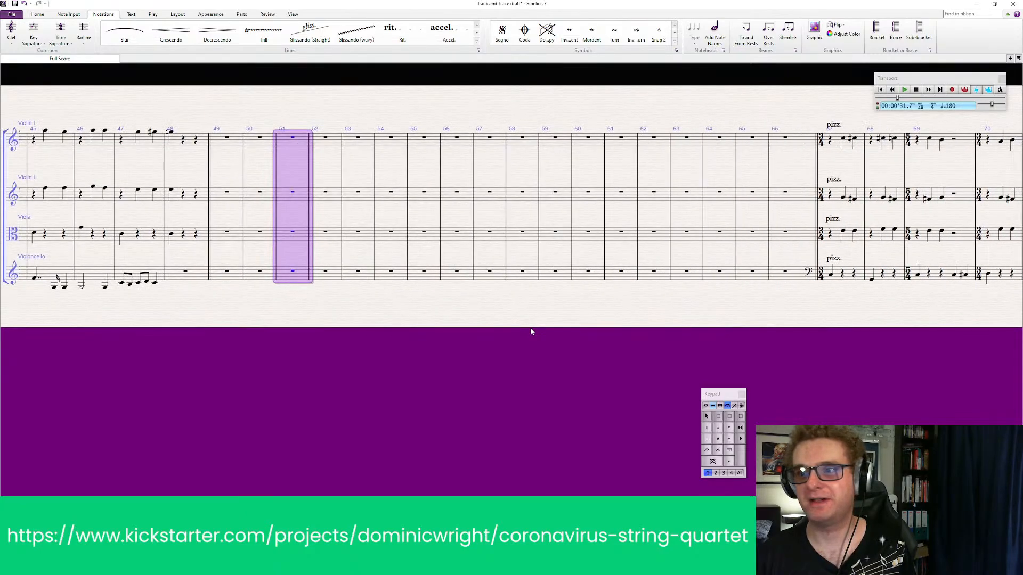
key("Escape")
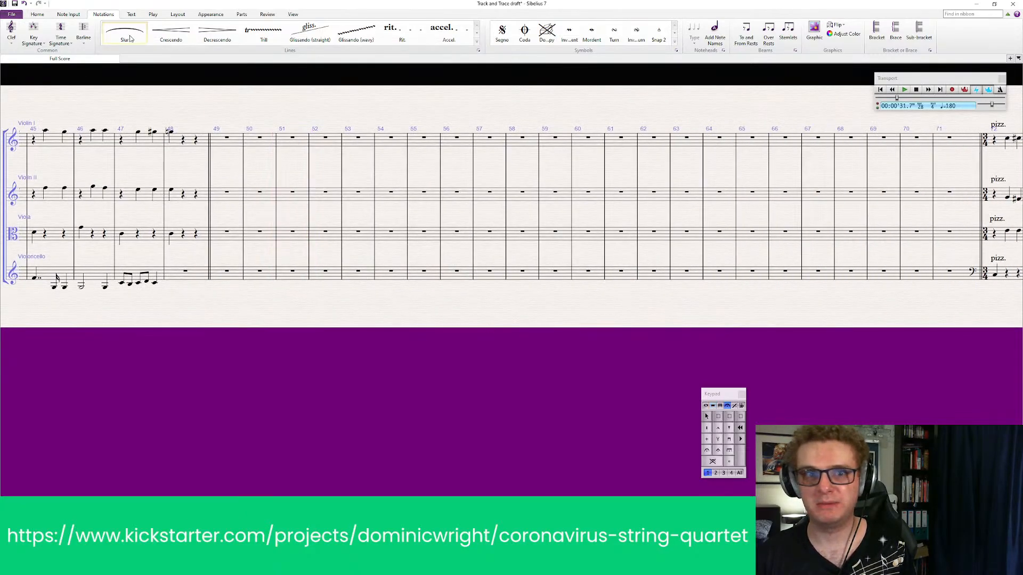
Add a 3/2 time signature at the start of bar 49, directly after the double barline
left_click(60, 31)
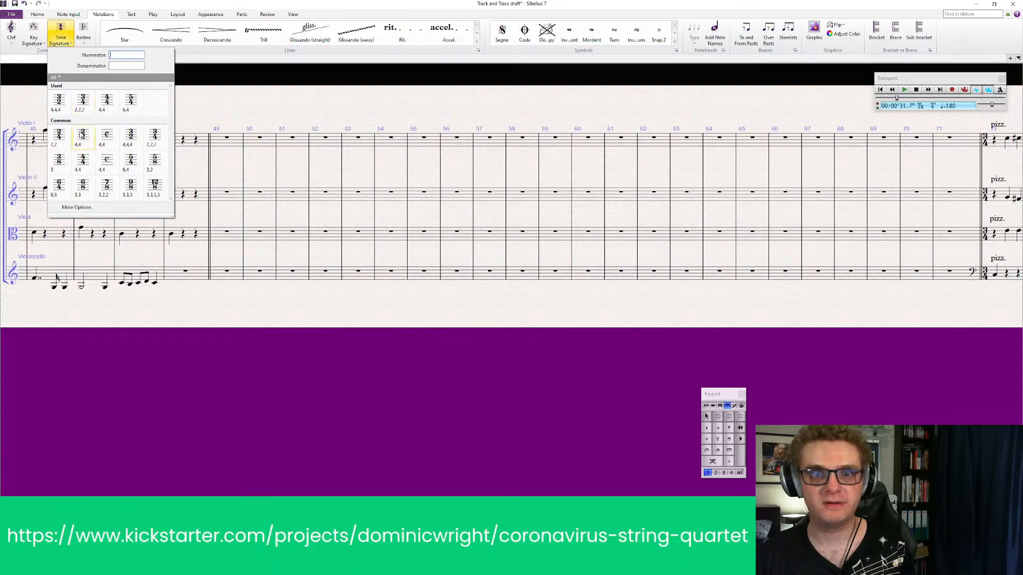
left_click(133, 144)
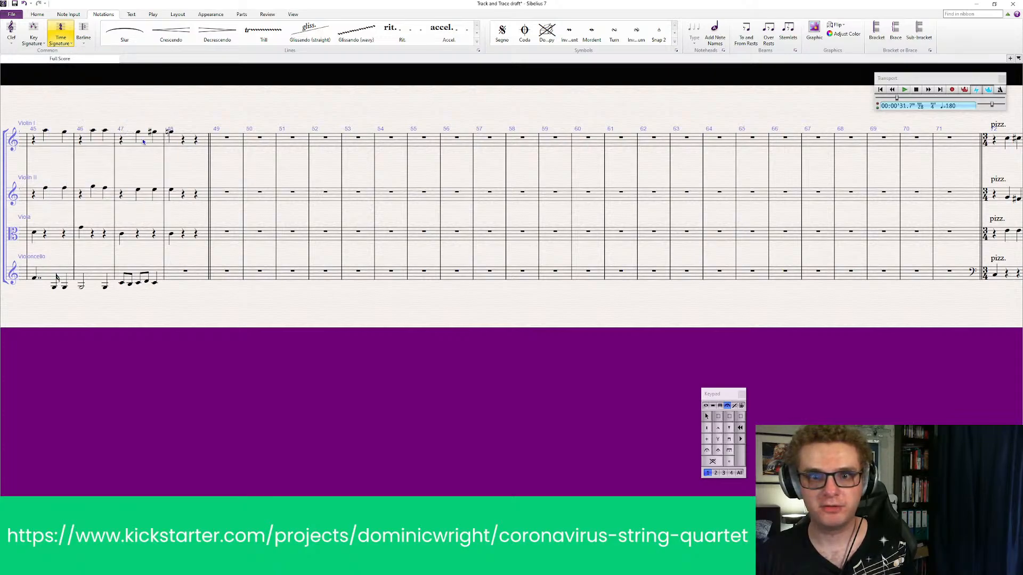
left_click(210, 145)
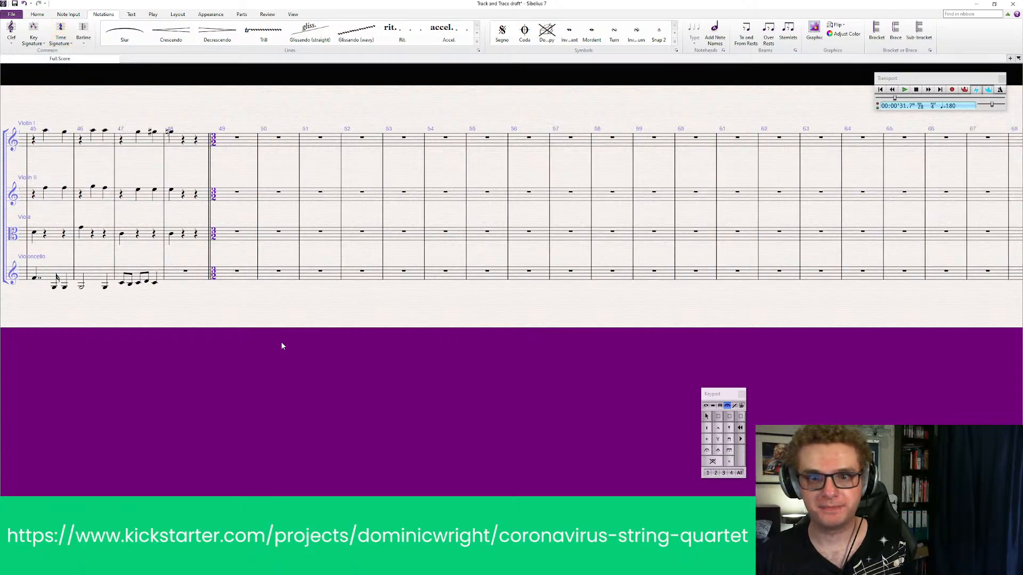
key("Escape")
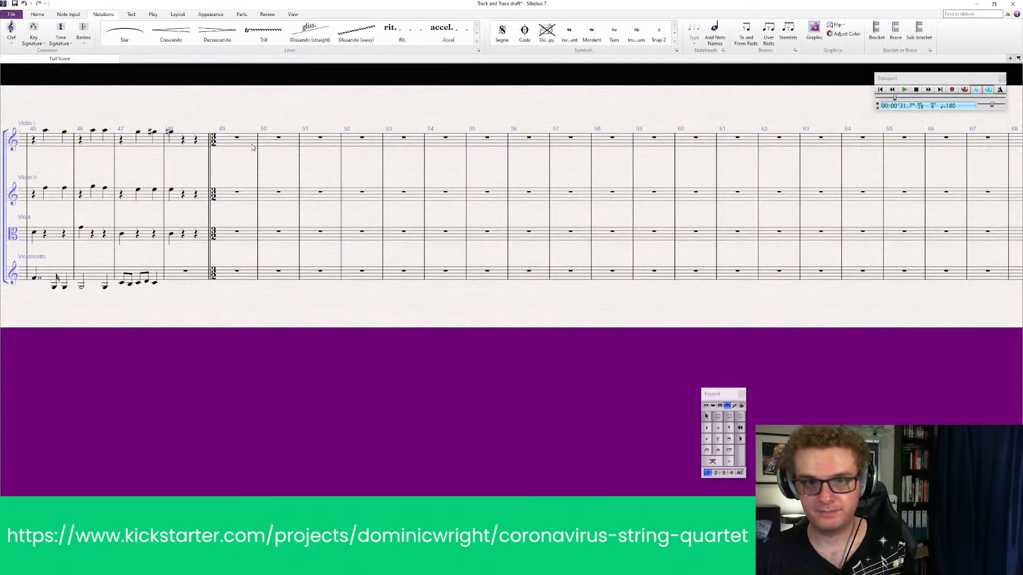
Paste the two violins' and viola's passage with doubled note values from the Double draft score at bar 49
left_click(252, 145)
key("ctrl+v")
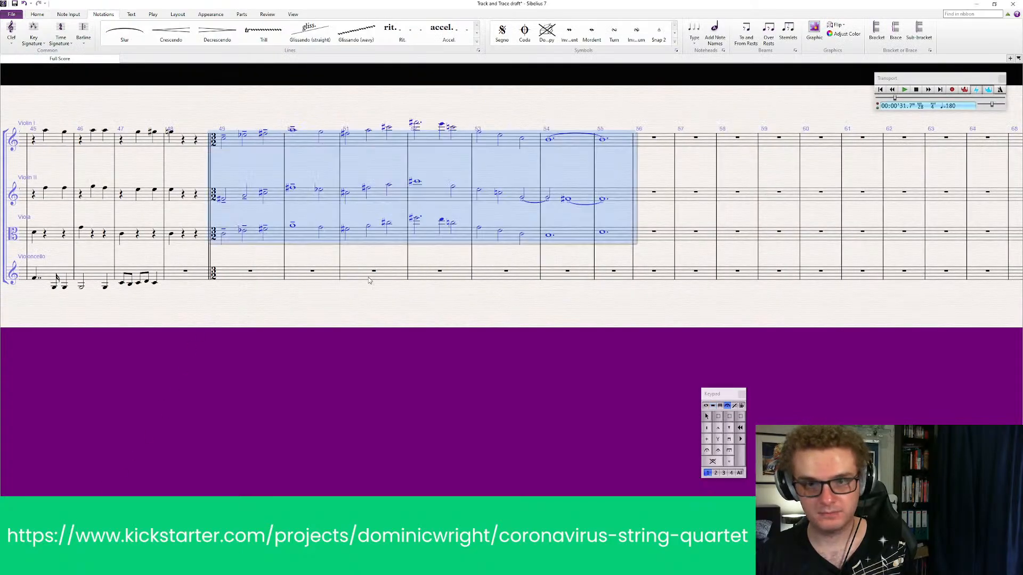
key("Escape")
Delete the surplus empty bars 56–71 between the pasted passage and the pizzicato section
left_click_drag(557, 345, 293, 339)
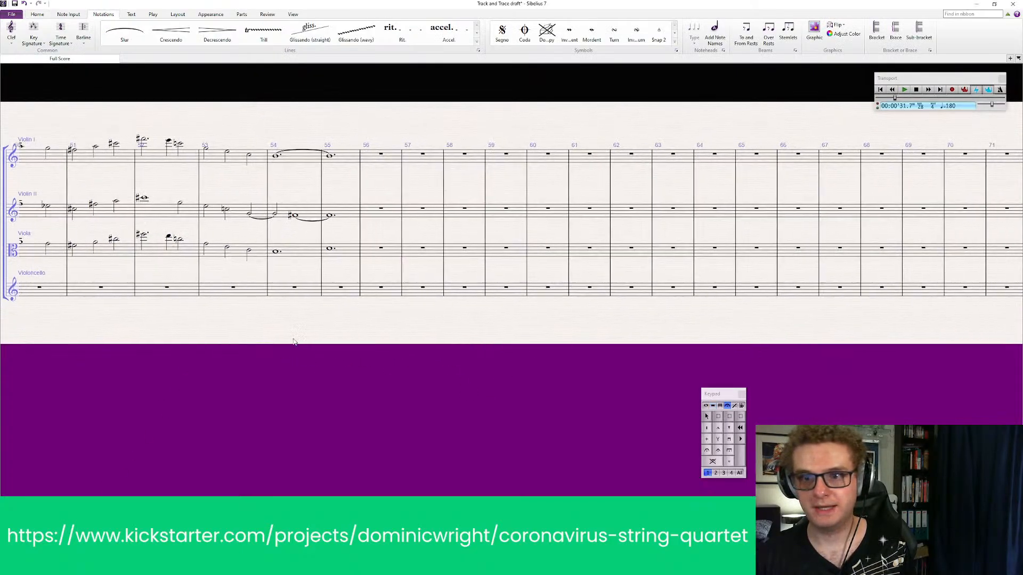
left_click(394, 159, "ctrl")
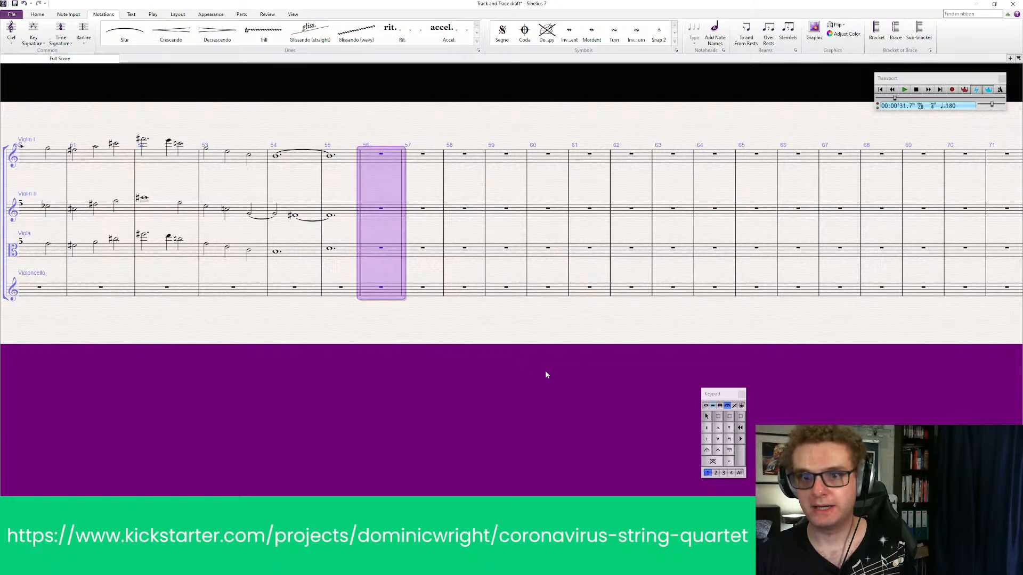
left_click_drag(545, 370, 204, 373)
left_click(659, 296, "shift")
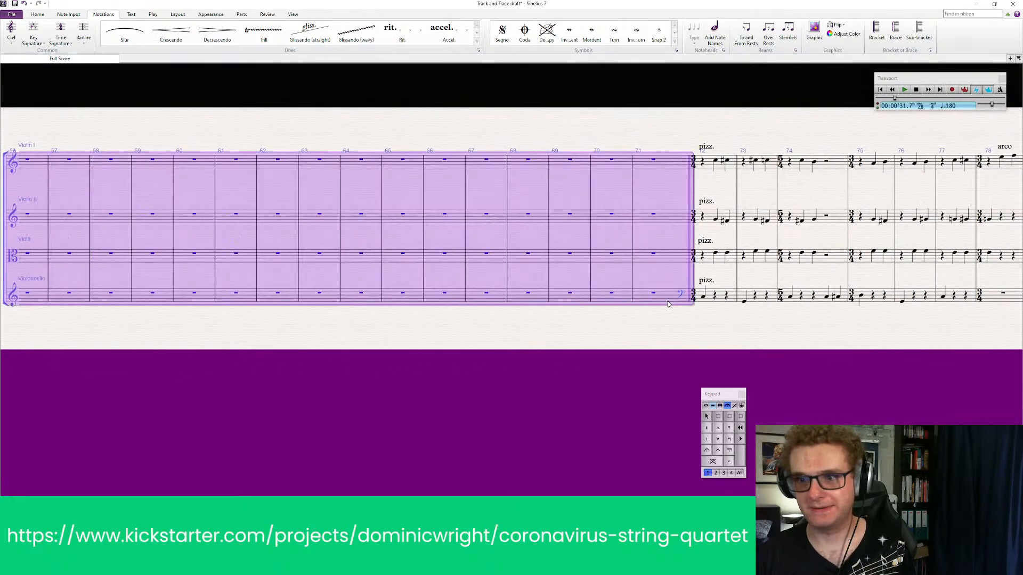
key("ctrl+BackSpace")
left_click_drag(299, 383, 890, 379)
left_click_drag(487, 383, 511, 387)
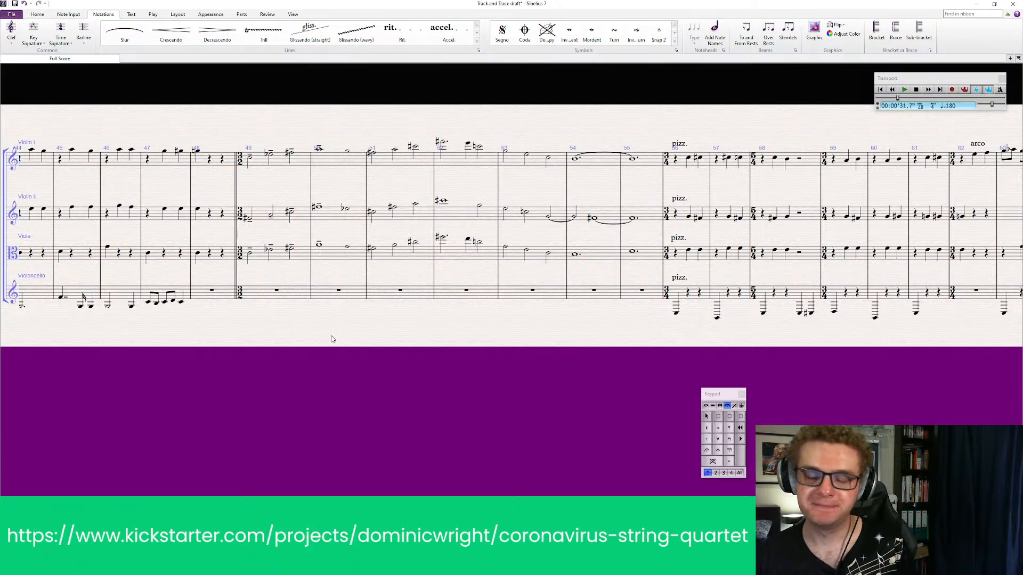
Add the technique text "arco" above the first notes of the viola and Violin II in bar 49
left_click_drag(332, 339, 459, 341)
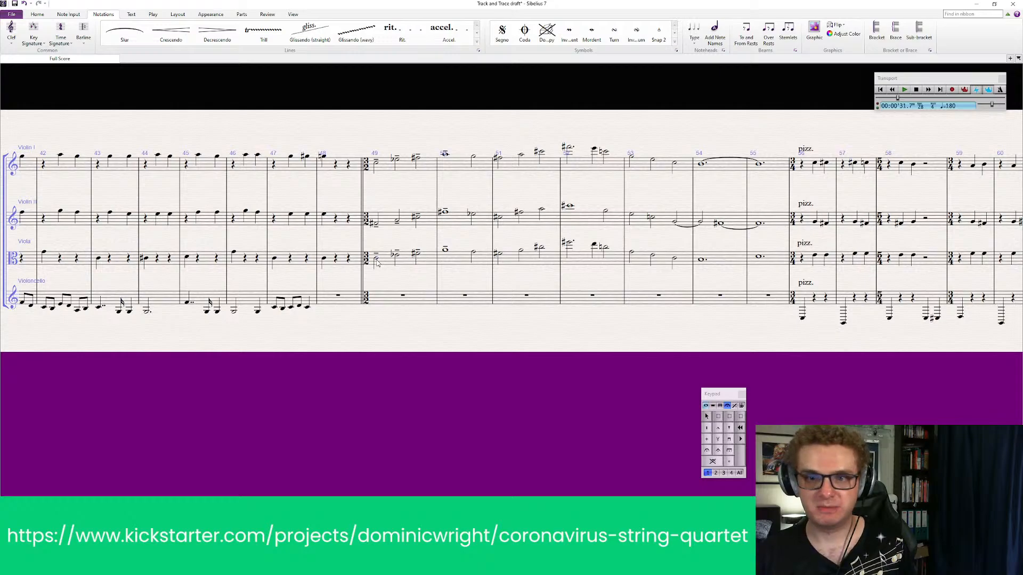
key("ctrl+t")
right_click(377, 260)
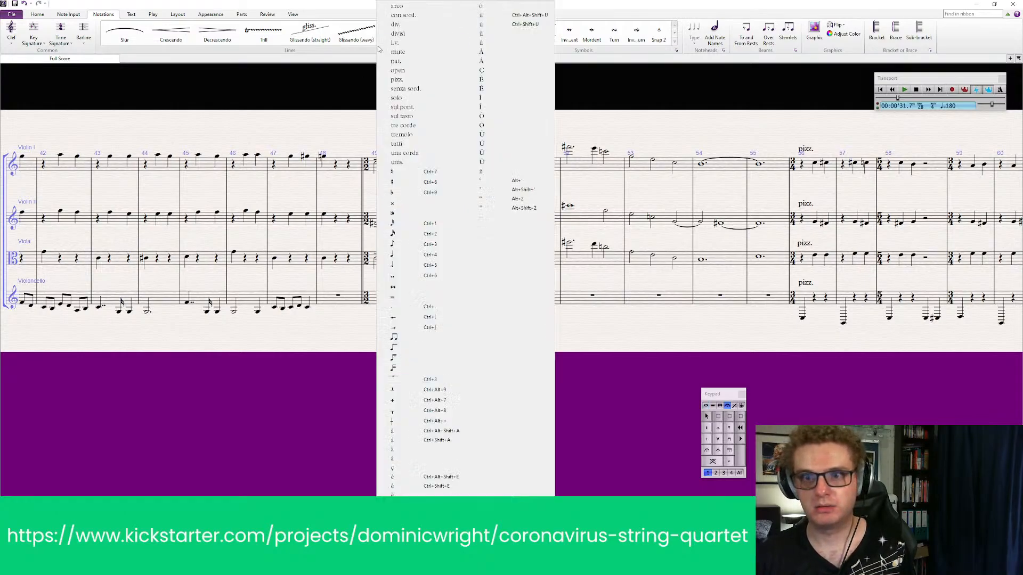
left_click(413, 7)
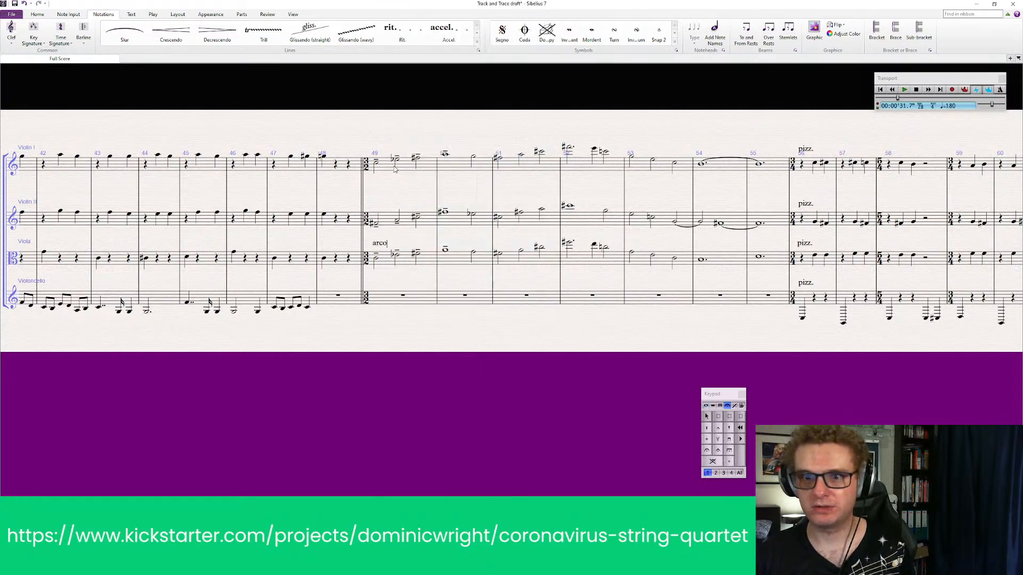
left_click(376, 226)
left_click(377, 225)
key("ctrl+t")
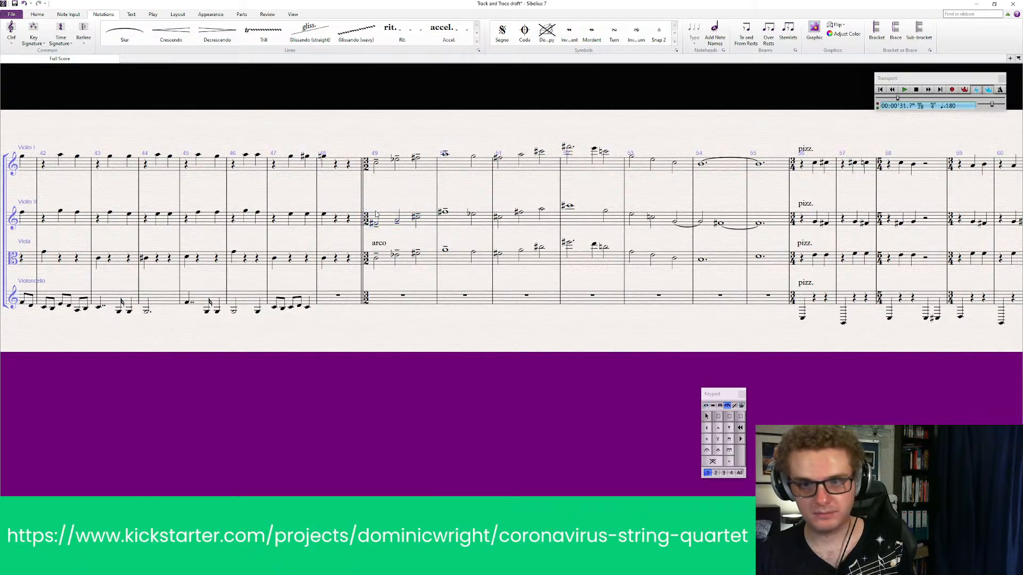
right_click(376, 226)
left_click(412, 7)
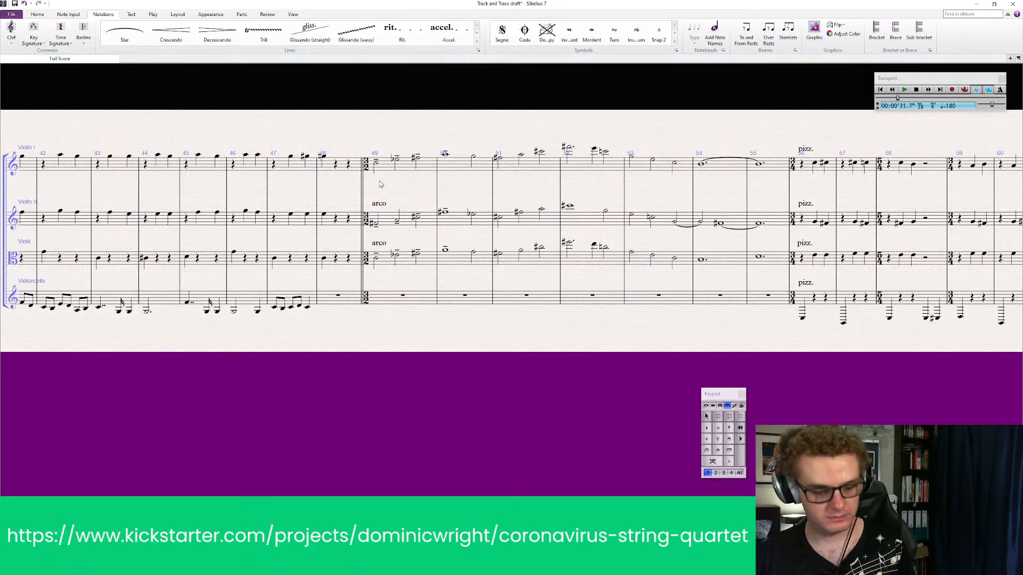
Add a crotchet = crotchet tempo marking above Violin I at the start of bar 49
key("ctrl+alt+t")
left_click(371, 137)
right_click(368, 142)
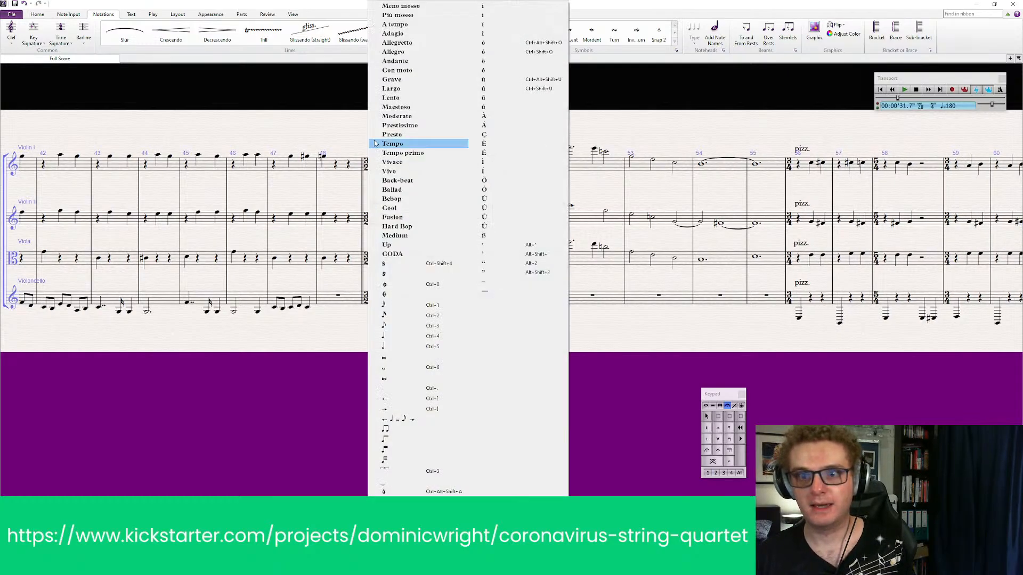
left_click(393, 336)
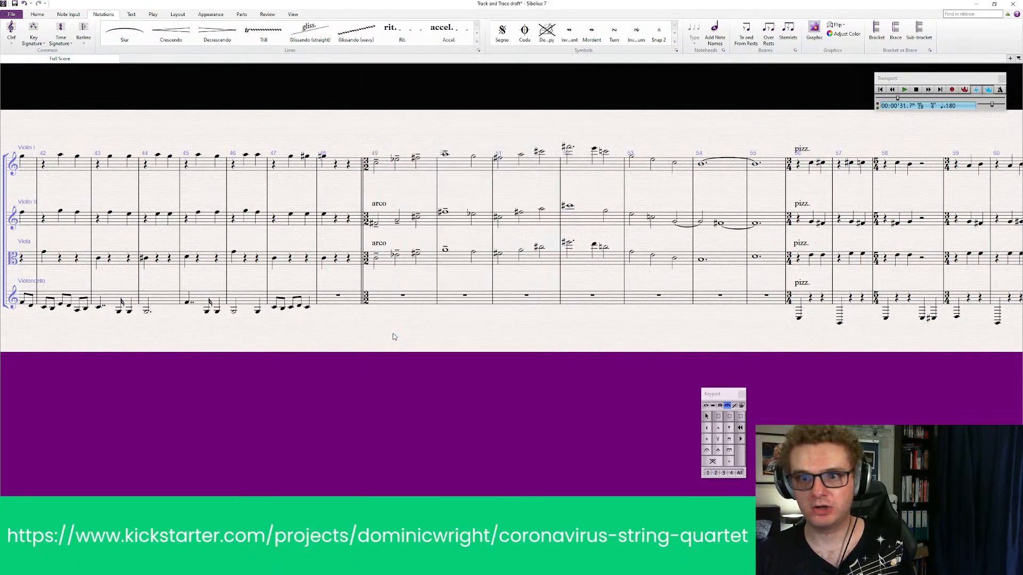
type("=")
right_click(389, 148)
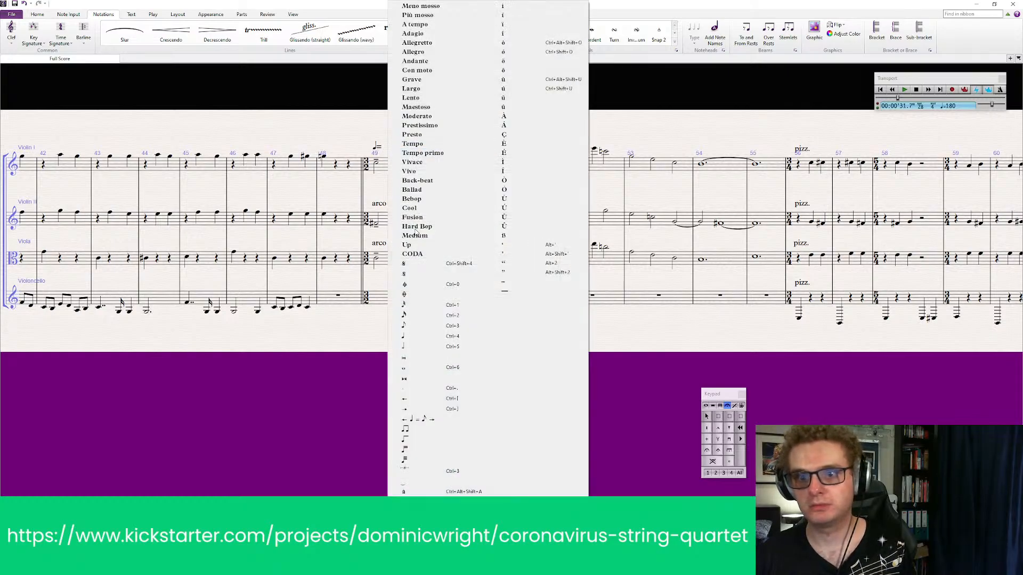
left_click(413, 336)
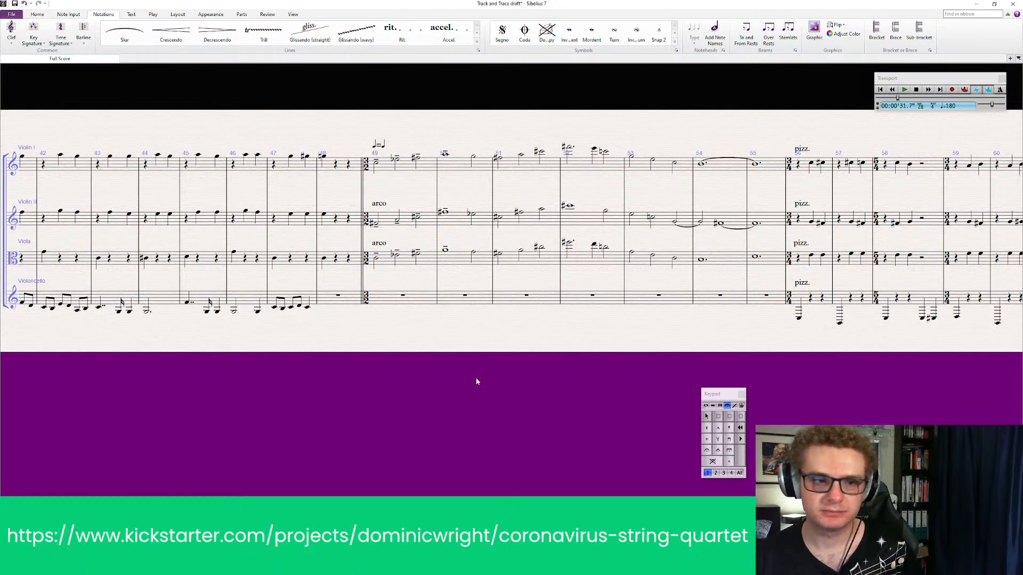
Play back all four parts from bar 48 through the doubled passage into the resuming pizzicato
left_click_drag(480, 342, 508, 334)
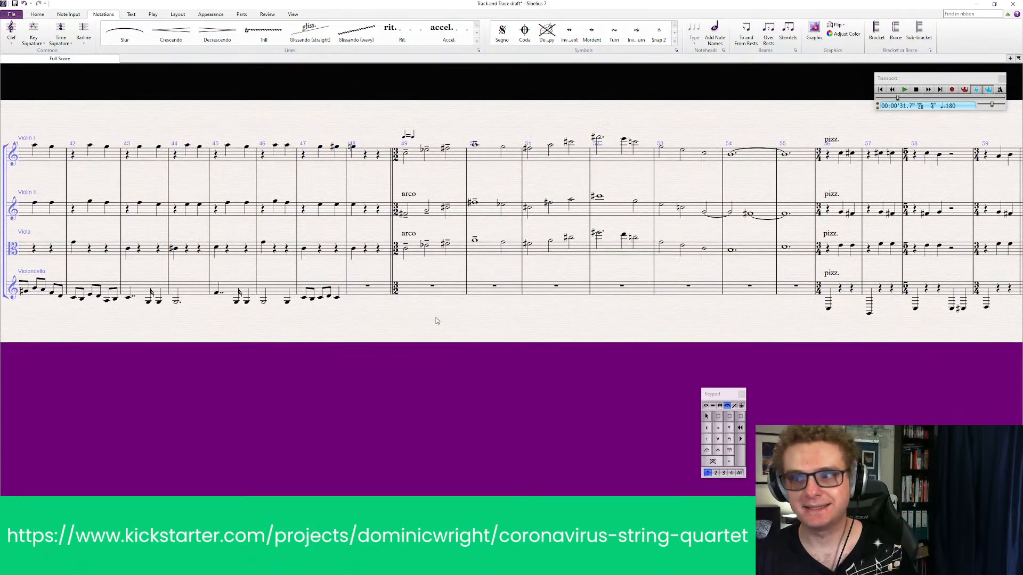
left_click(376, 167)
left_click(367, 291, "shift")
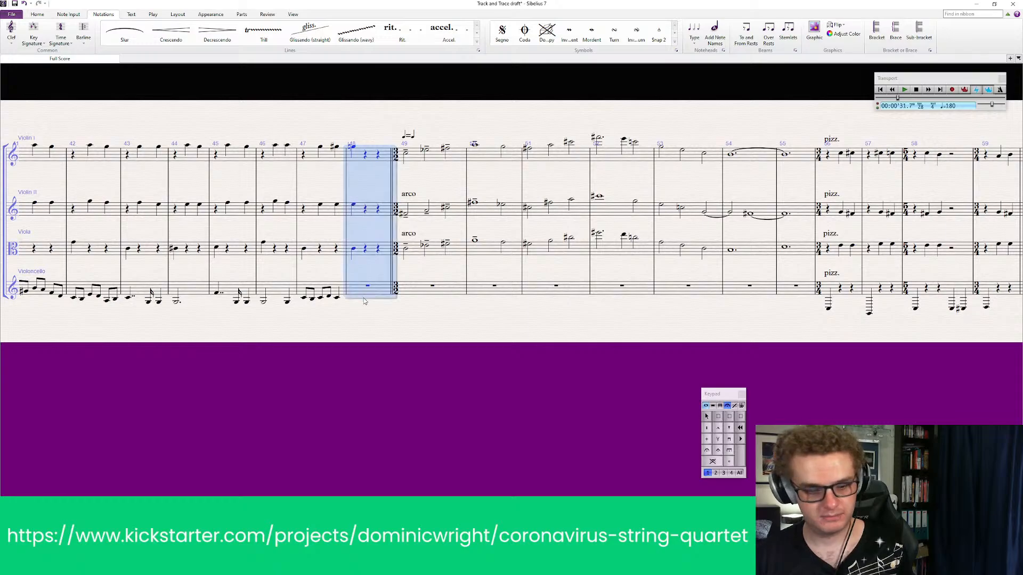
key("p")
left_click(487, 324)
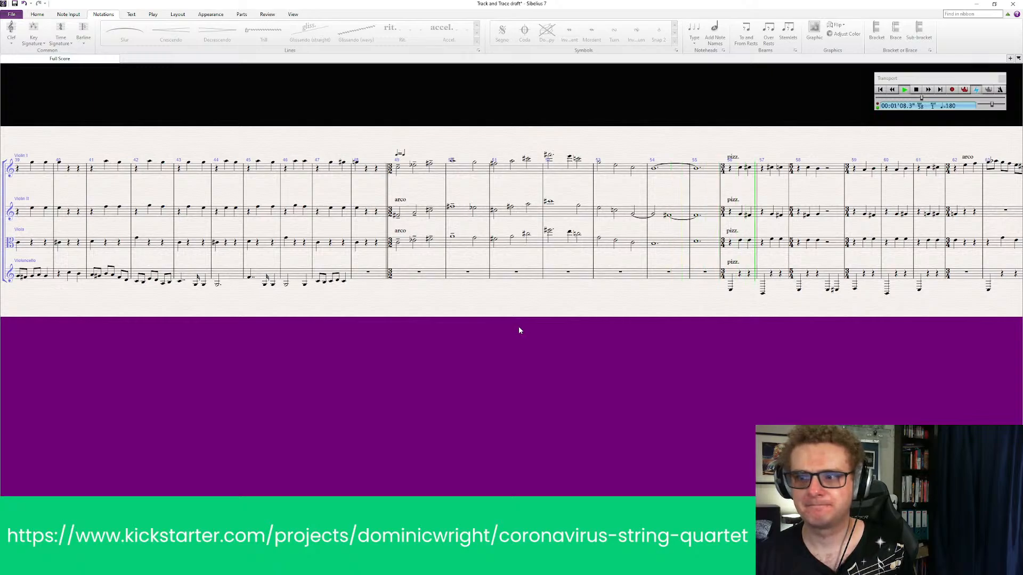
key("Escape")
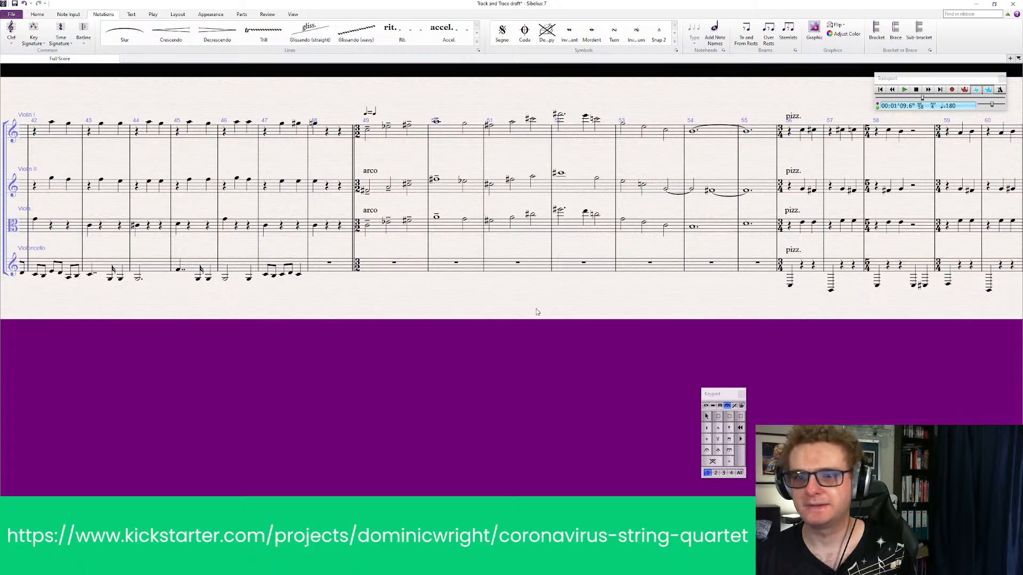
Add "arco" above Violin I's first note in bar 49 and shift the crotchet = crotchet marking clear of it
left_click(372, 213)
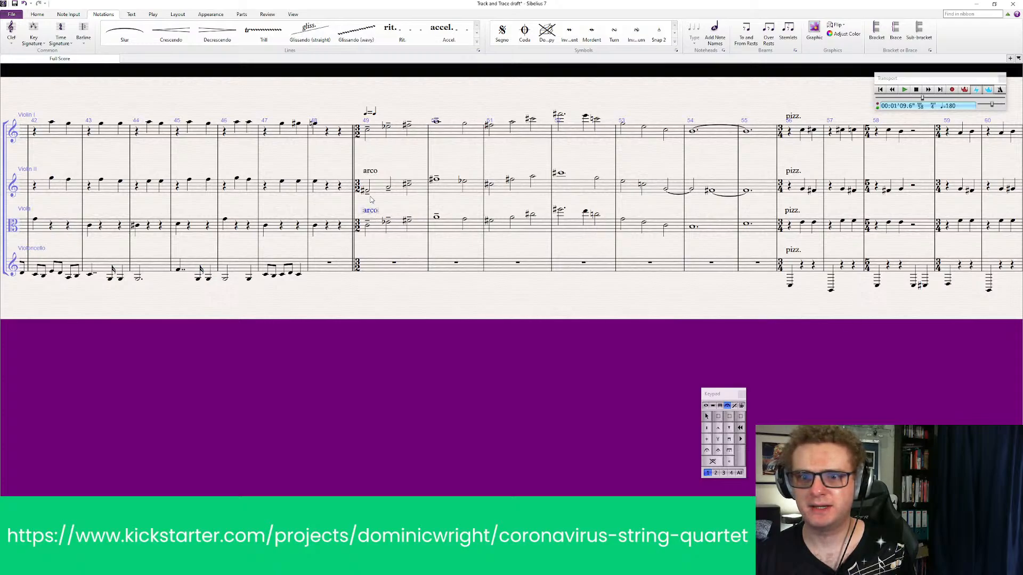
left_click(371, 172)
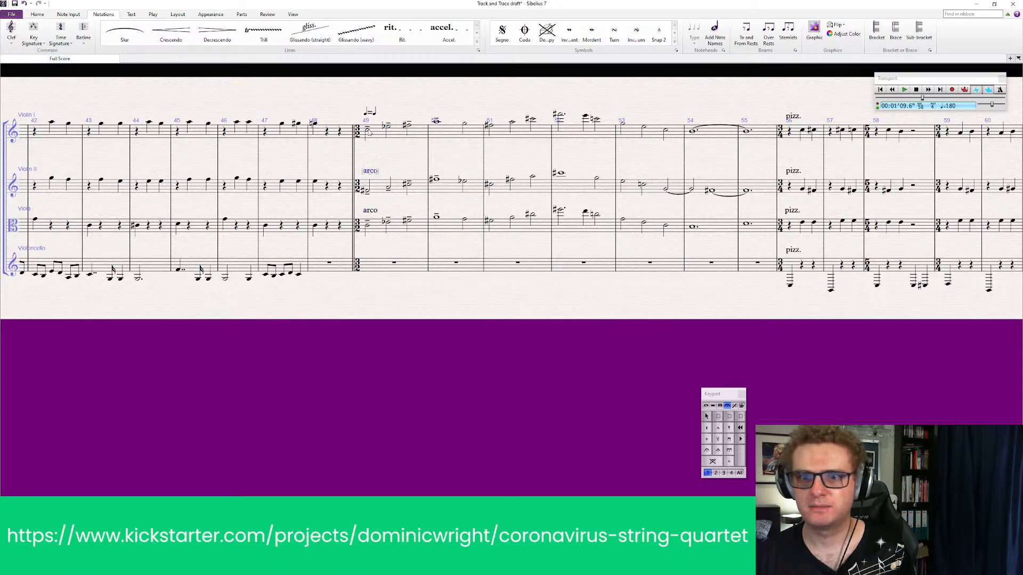
left_click(367, 132)
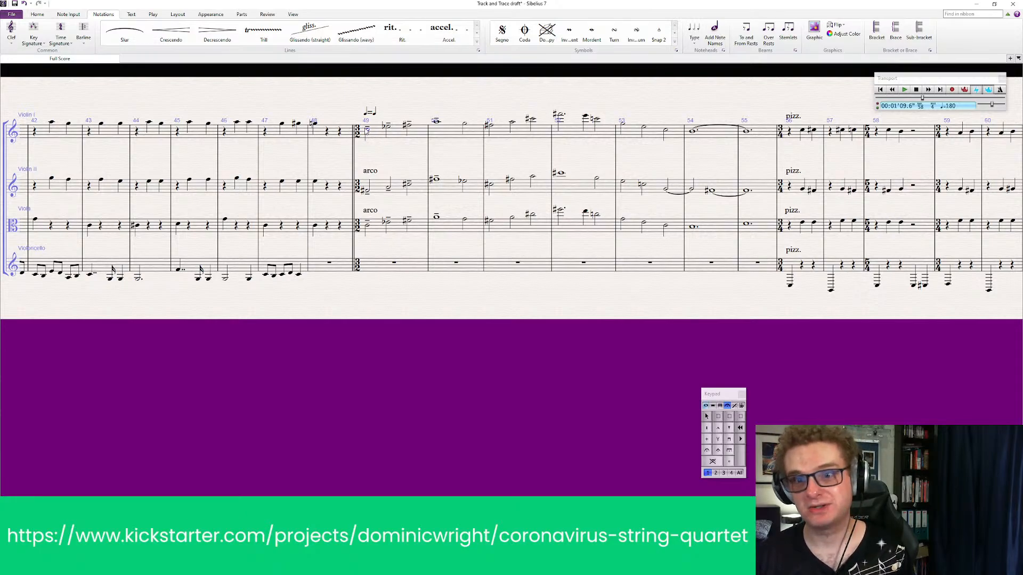
right_click(371, 114)
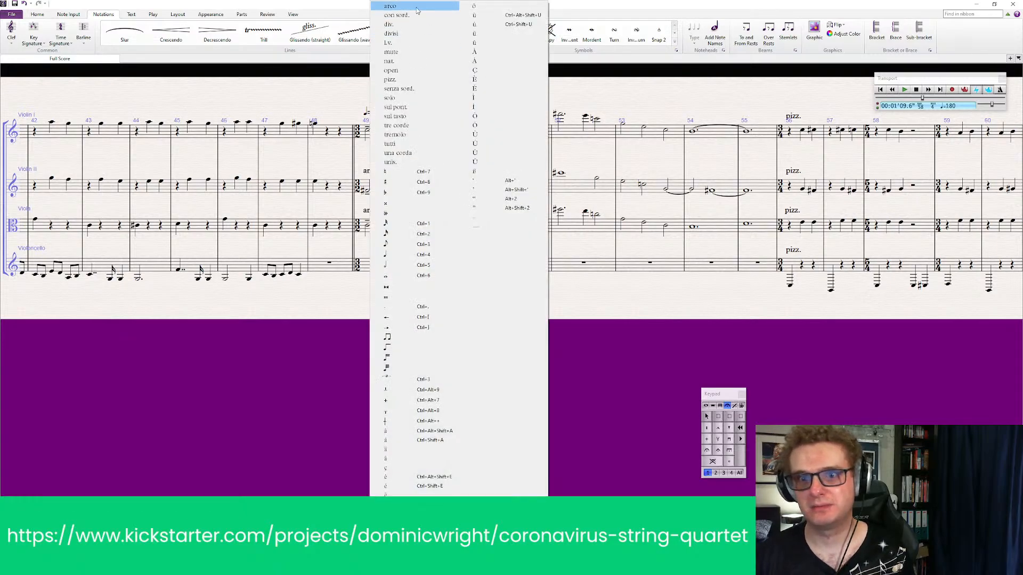
left_click(418, 5)
left_click_drag(370, 113, 386, 112)
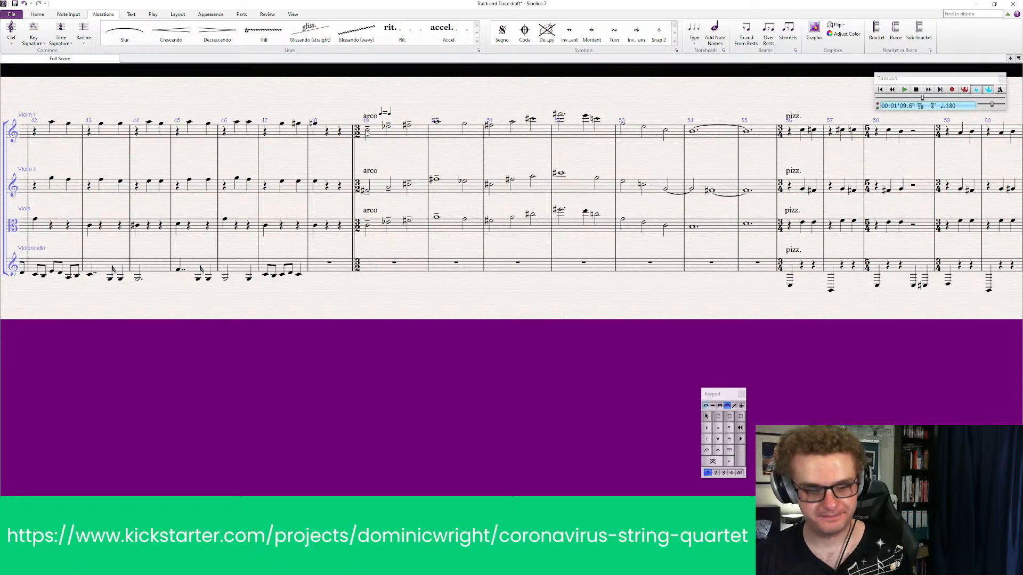
Play back the passage from bar 49 and reposition the crotchet = crotchet marking directly above Violin I's arco
key("space")
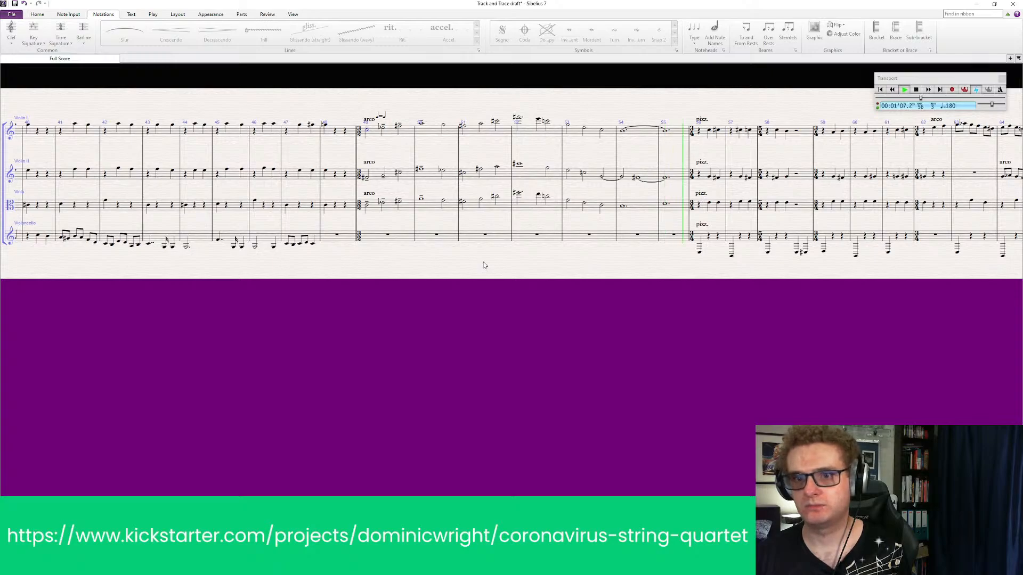
key("space")
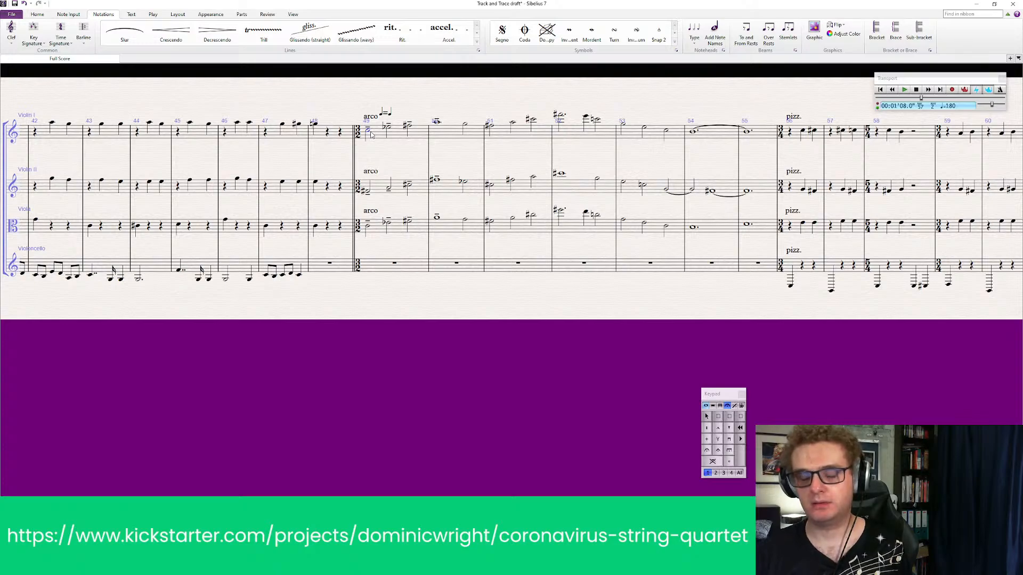
mouse_move(388, 114)
left_mouse_down()
mouse_move(376, 106)
mouse_move(390, 99)
mouse_move(384, 108)
left_mouse_up()
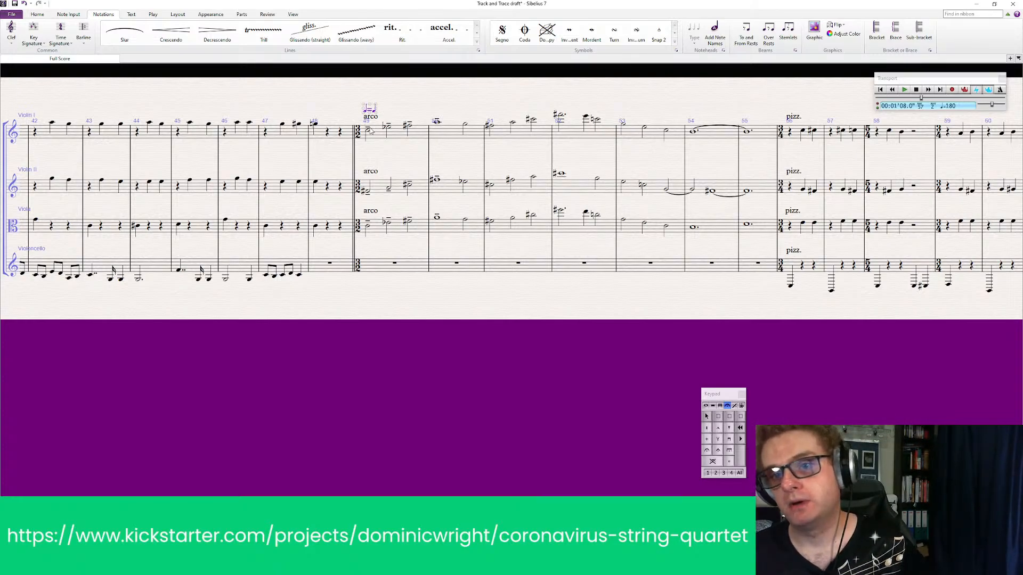
key("Escape")
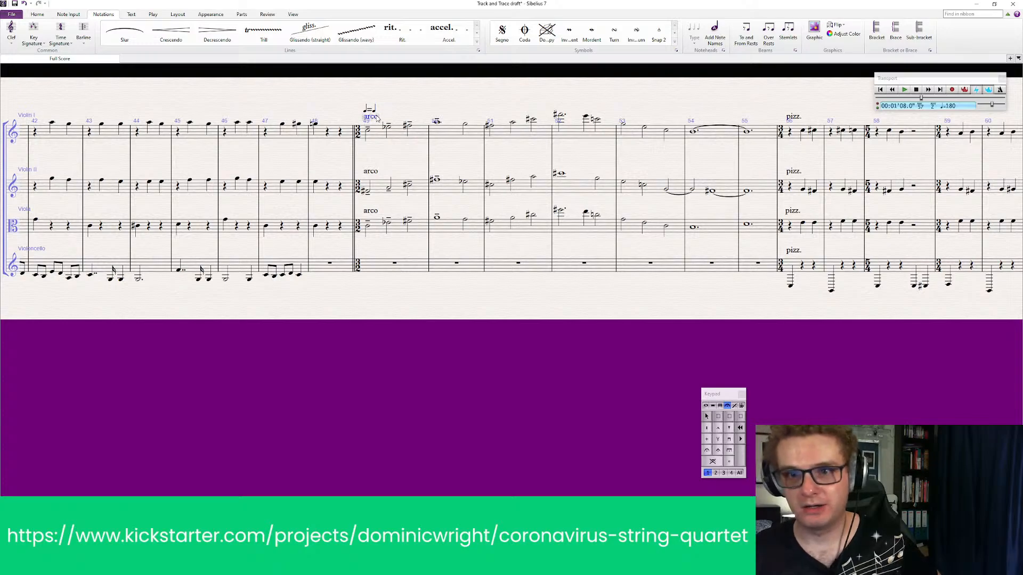
type("molto")
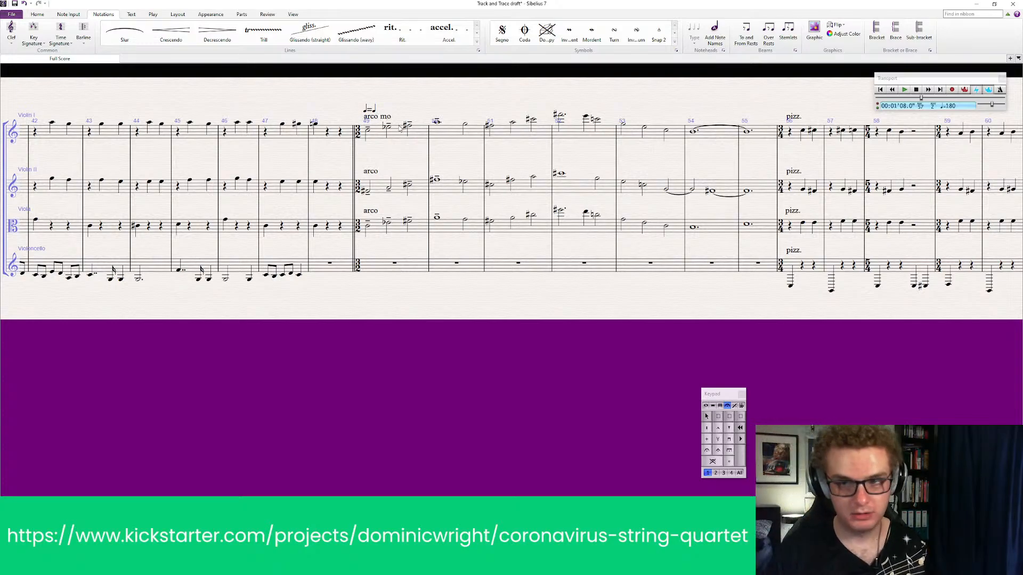
key("BackSpace")
key("BackSpace")
key("BackSpace")
key("BackSpace")
key("BackSpace")
key("BackSpace")
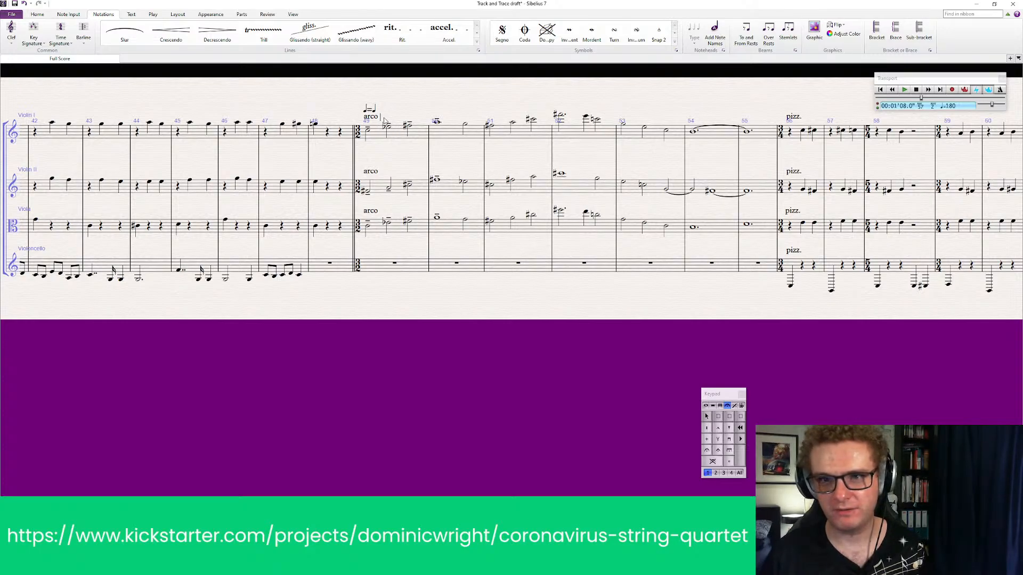
right_click(384, 120)
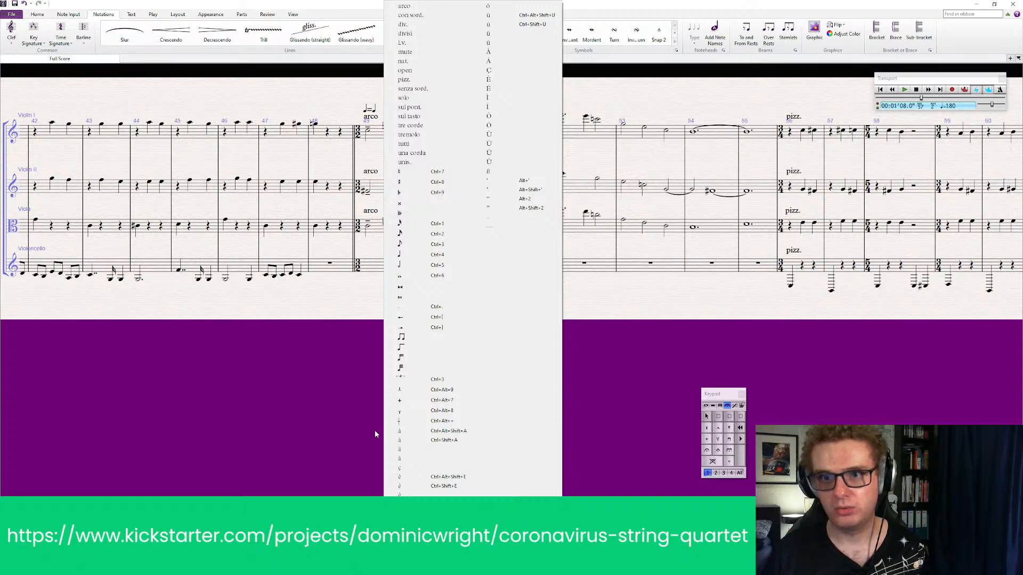
left_click(311, 399)
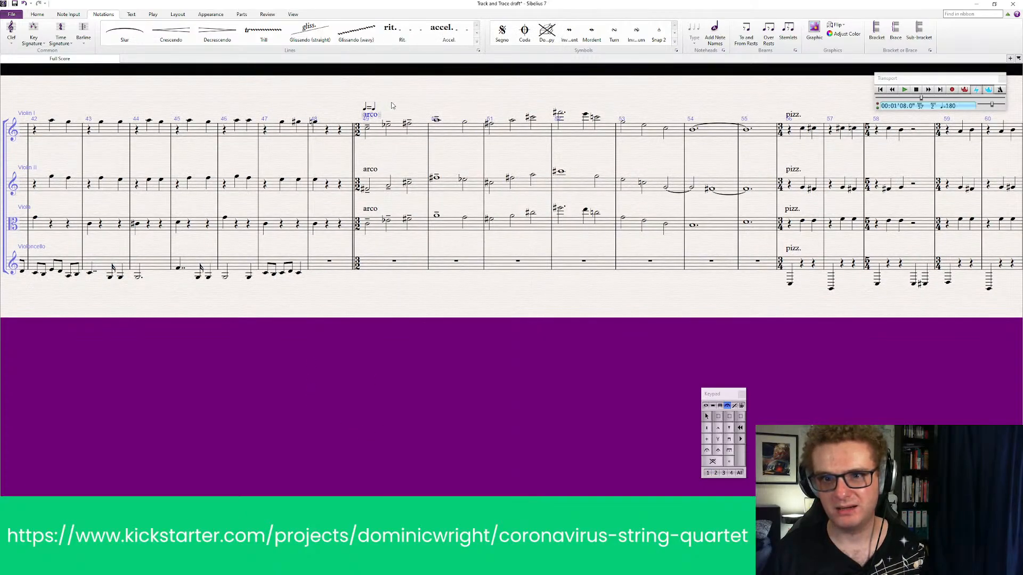
left_click(376, 115)
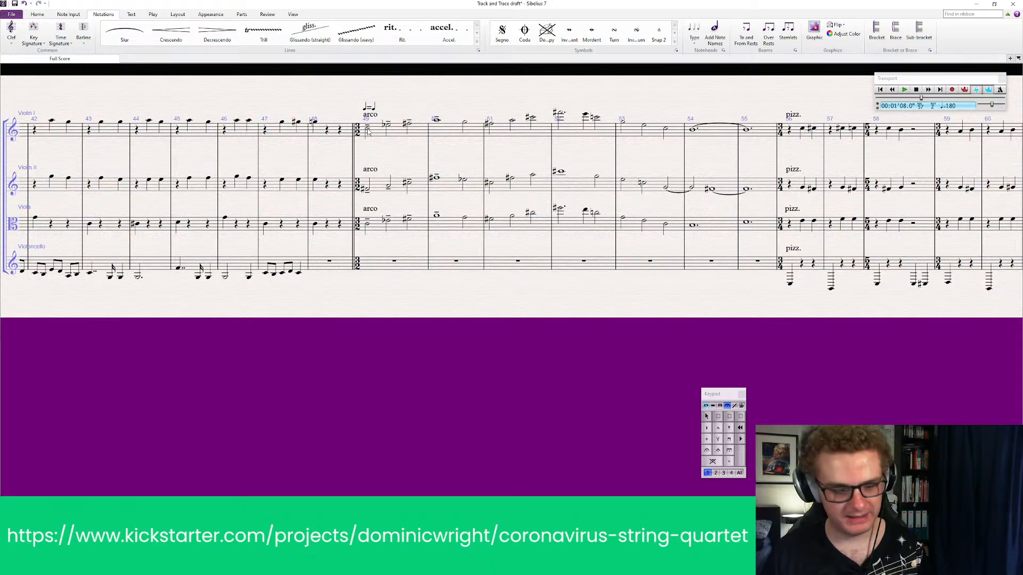
Add the expression text "molto espress." below Violin I's first note in bar 49
right_click(372, 149)
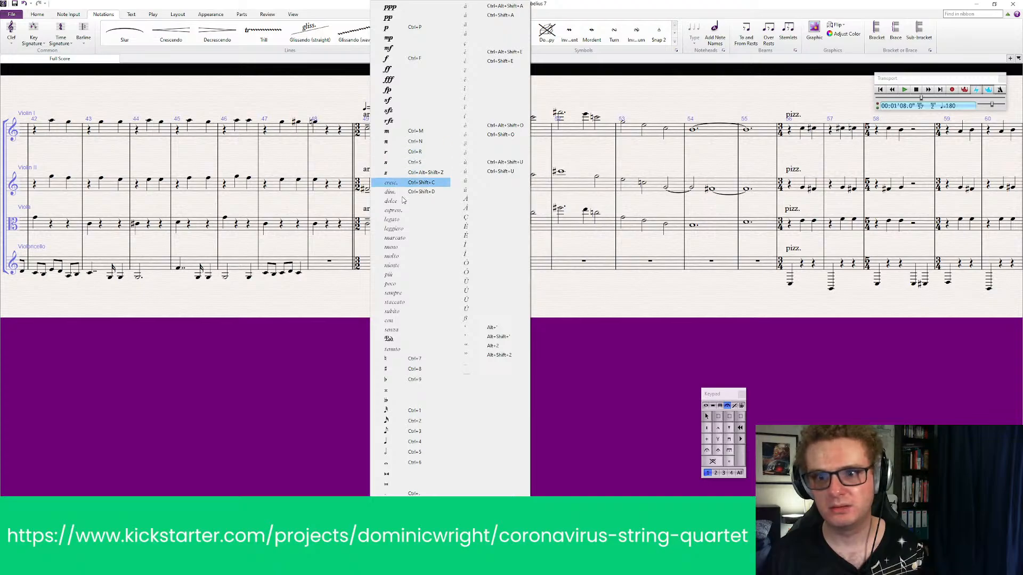
left_click(407, 257)
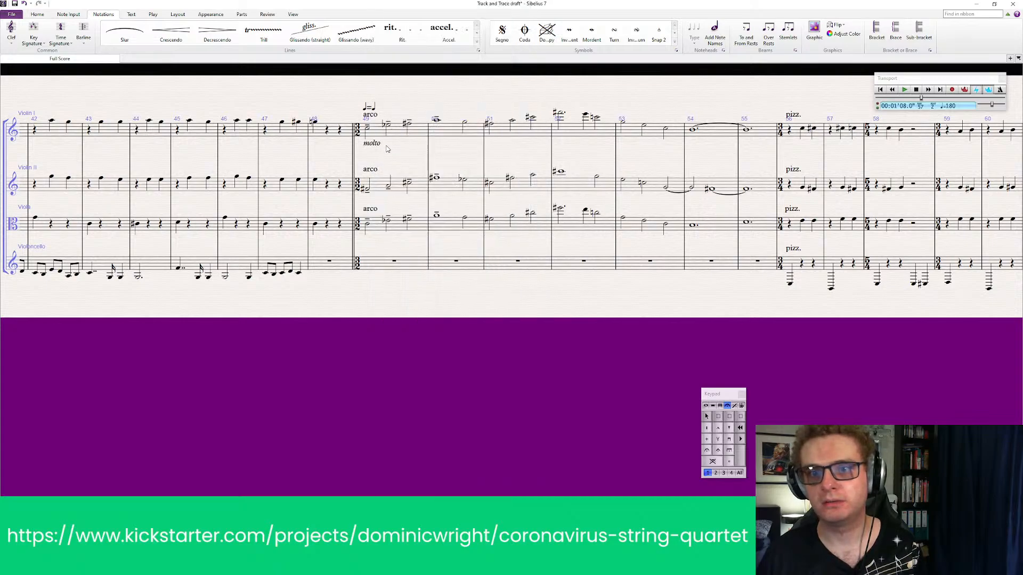
right_click(387, 149)
left_click(409, 210)
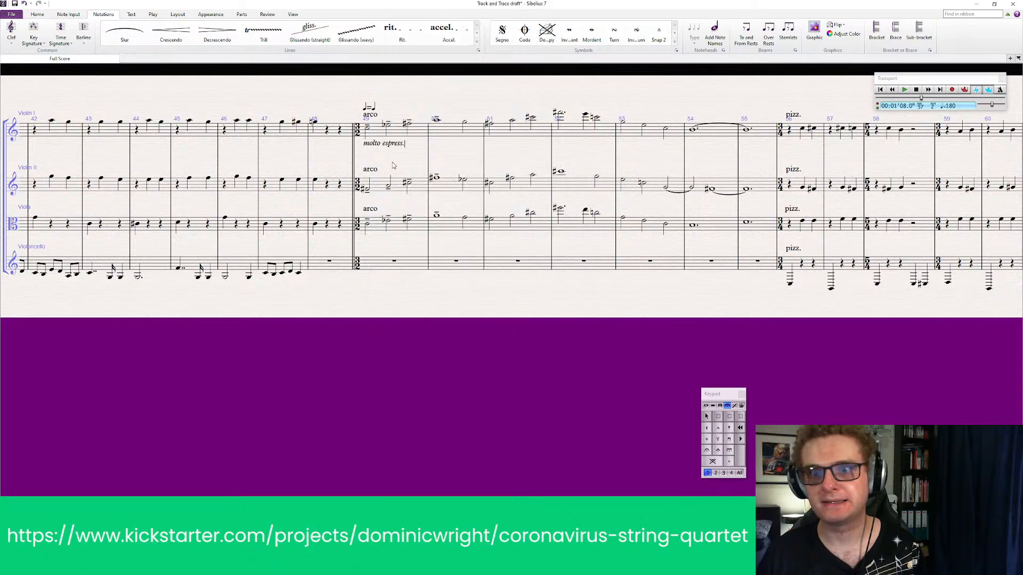
Copy Violin I's "molto espress." marking to the first notes of Violin II and Viola in bar 49
left_click(386, 142)
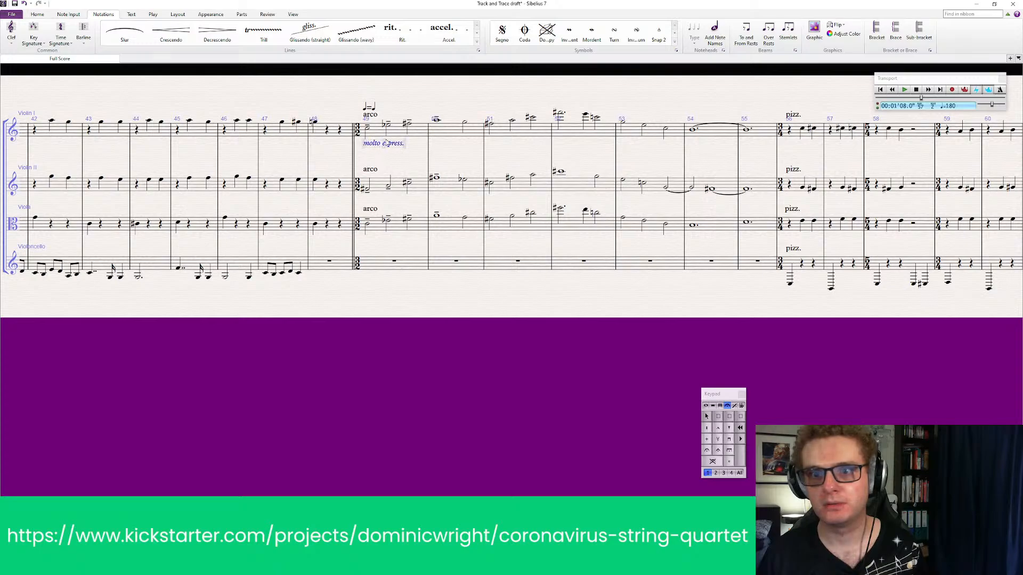
left_click(367, 189)
type("molto espress.")
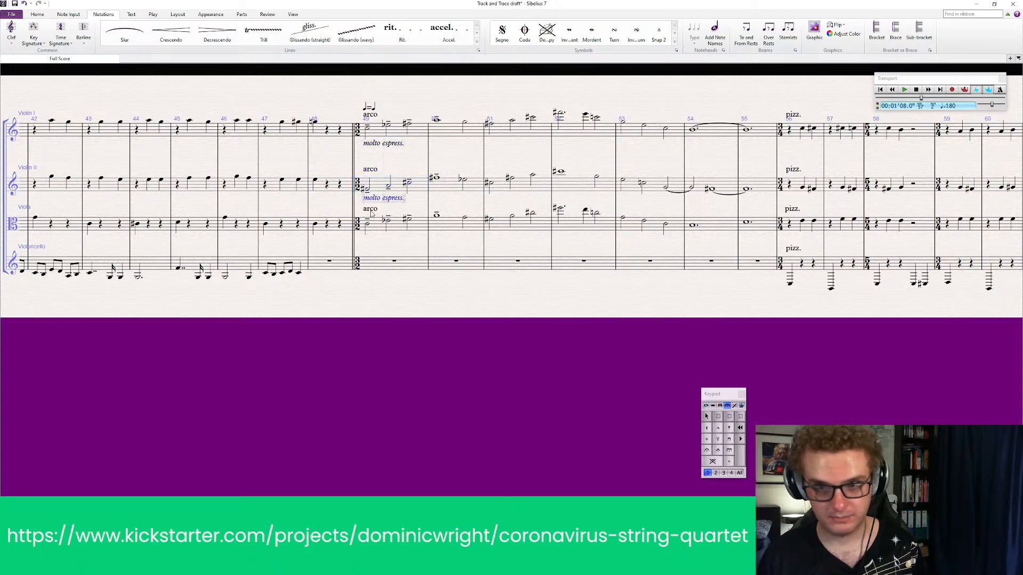
key("Escape")
left_click(370, 226)
key("ctrl+v")
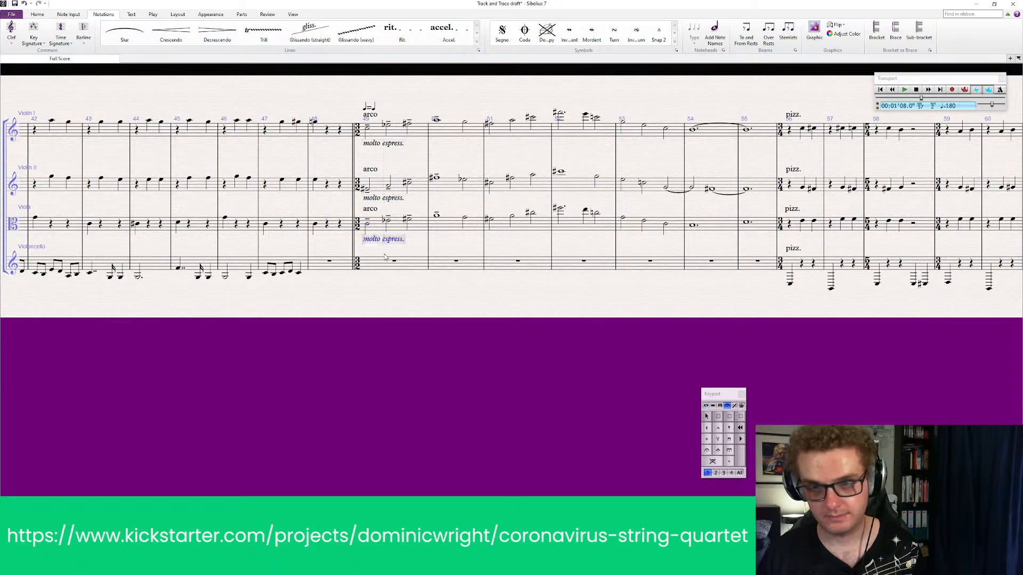
key("Escape")
Play back the transition into the arco passage at bar 49
left_click(390, 136)
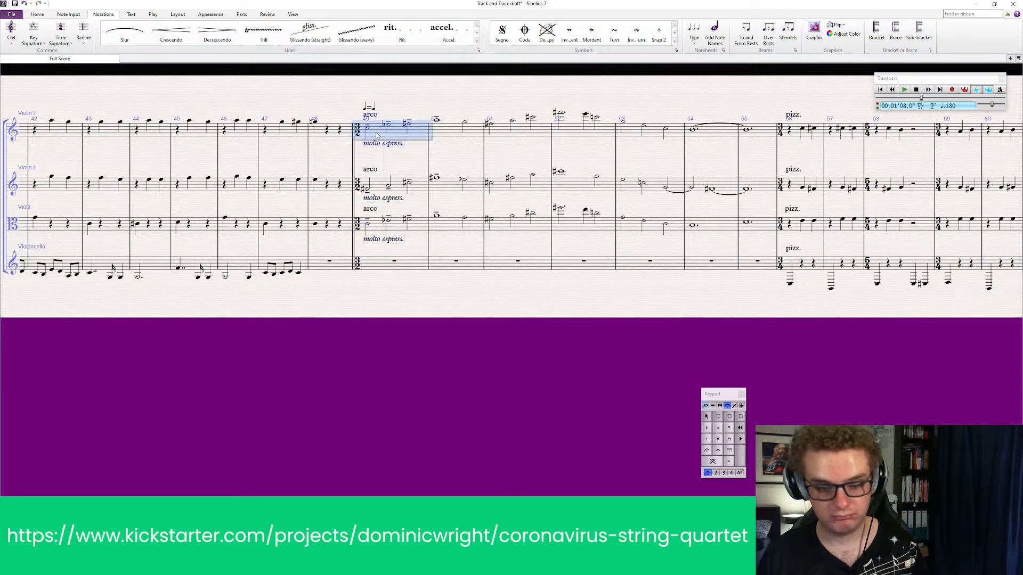
key("p")
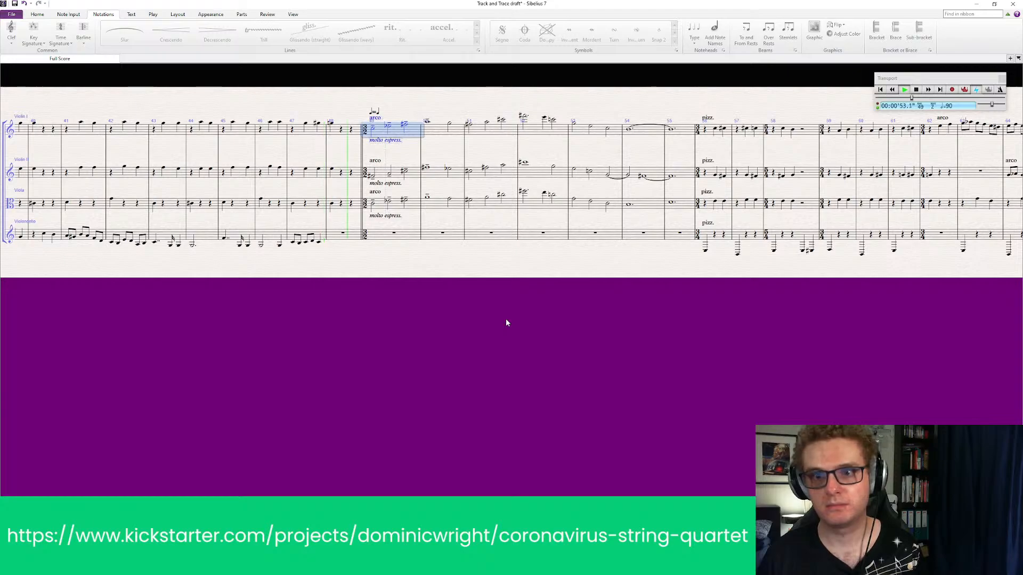
left_click(472, 271)
key("space")
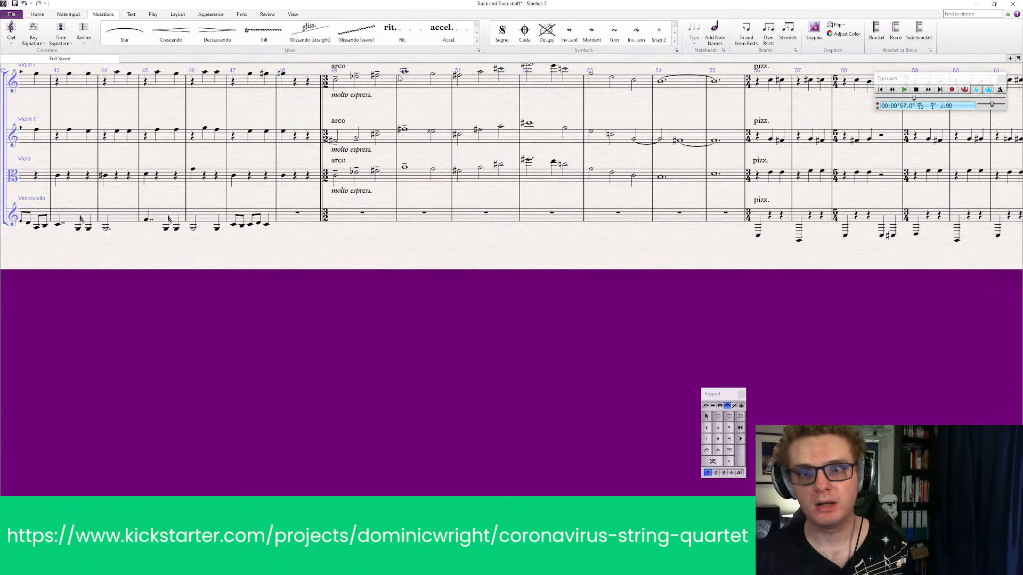
Add a long phrase slur from bar 51 to bar 55 in Violin I, Violin II and Viola
left_click_drag(418, 111, 368, 93)
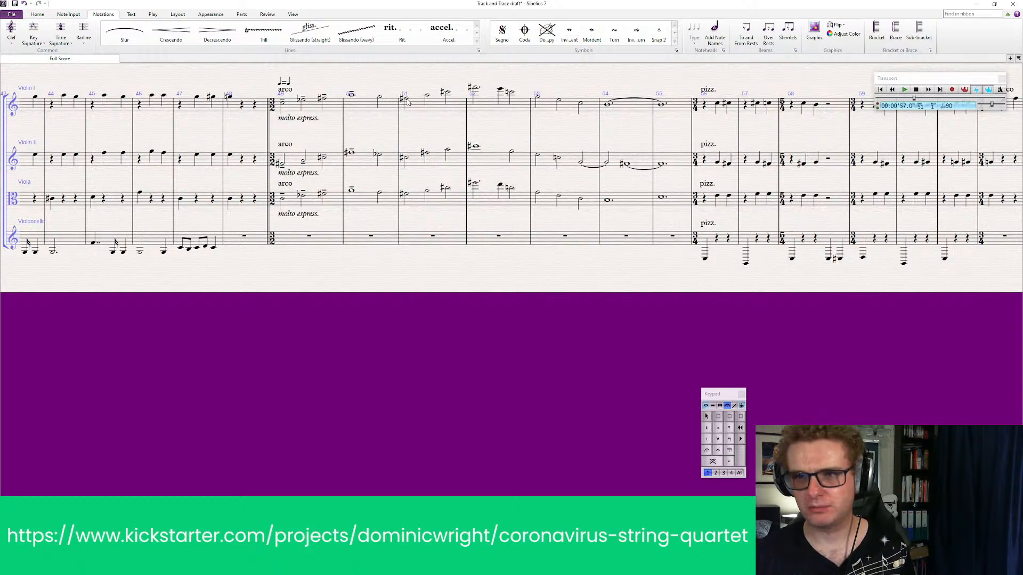
left_click(666, 109, "shift")
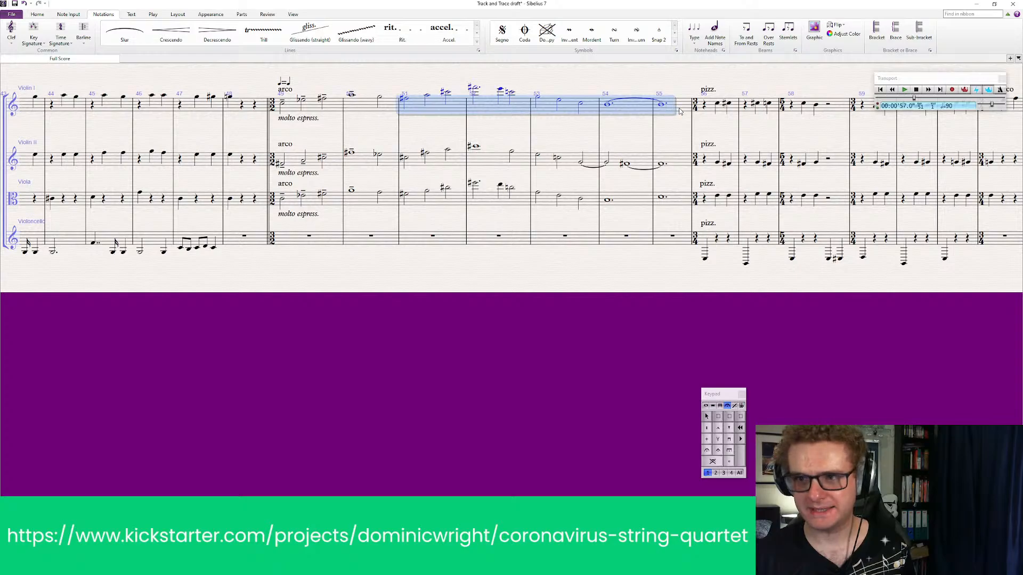
key("s")
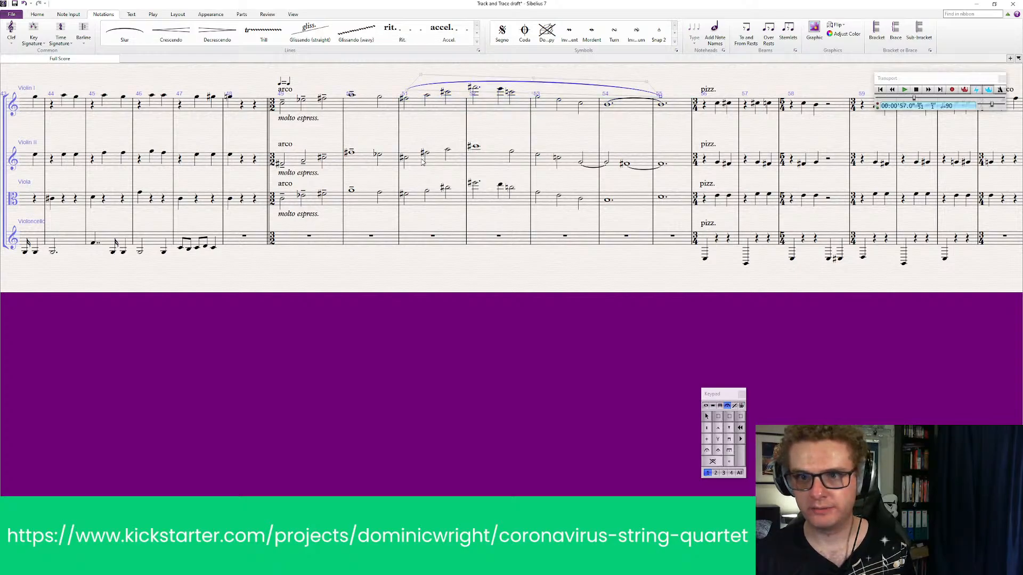
left_click(426, 164)
left_click(678, 159, "shift")
key("s")
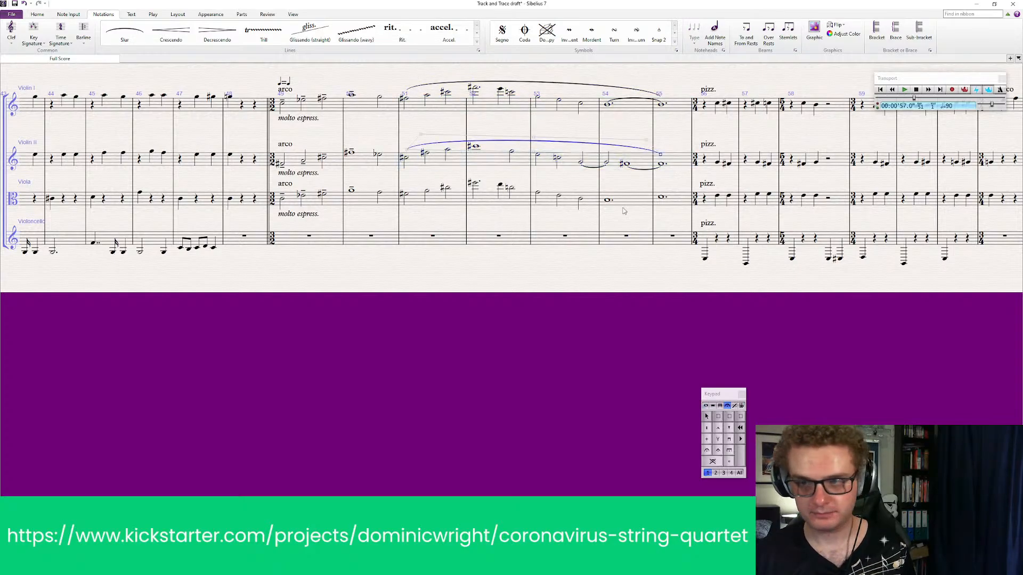
left_click(433, 201)
left_click(680, 204, "shift")
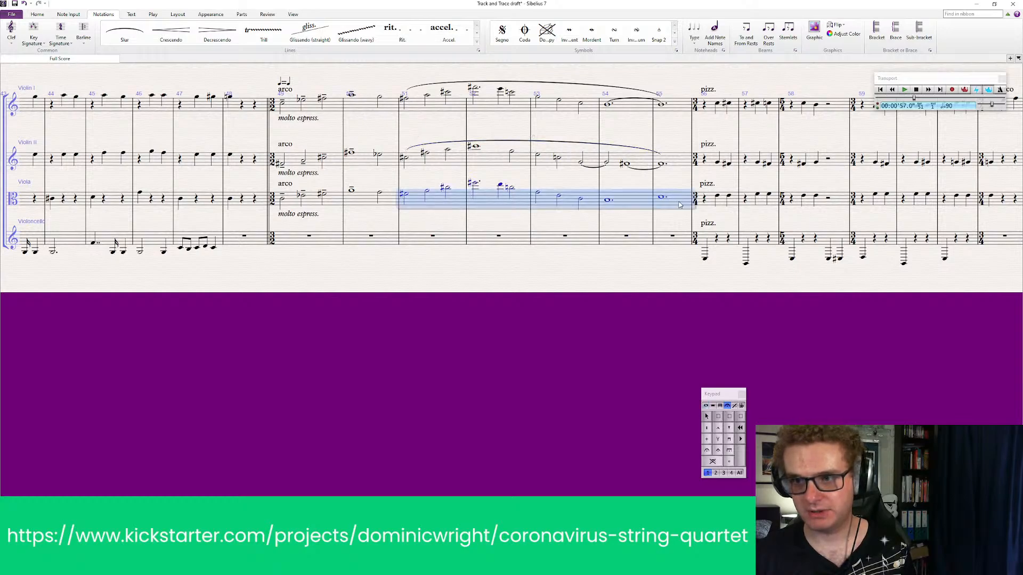
key("s")
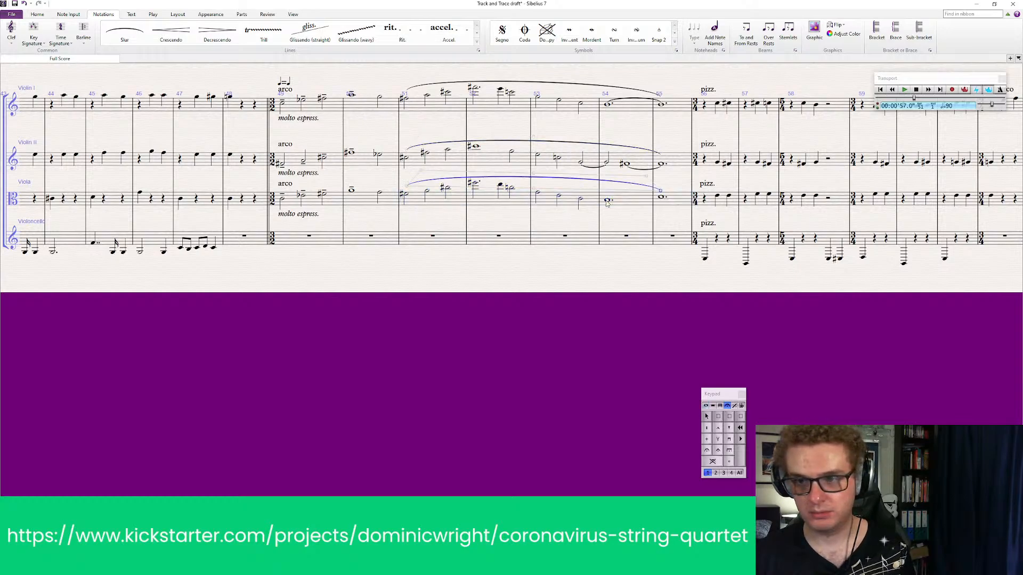
Add inner slurs from bar 54 to bar 55 in Viola and from bar 53's last note to bar 55 in Violin II
key("s")
left_click(619, 291)
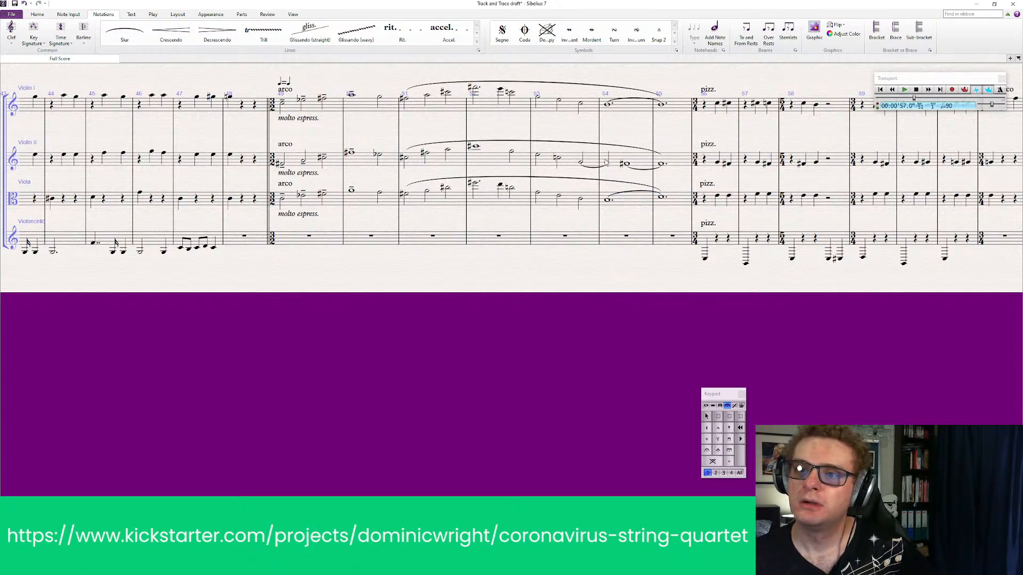
left_click(581, 163)
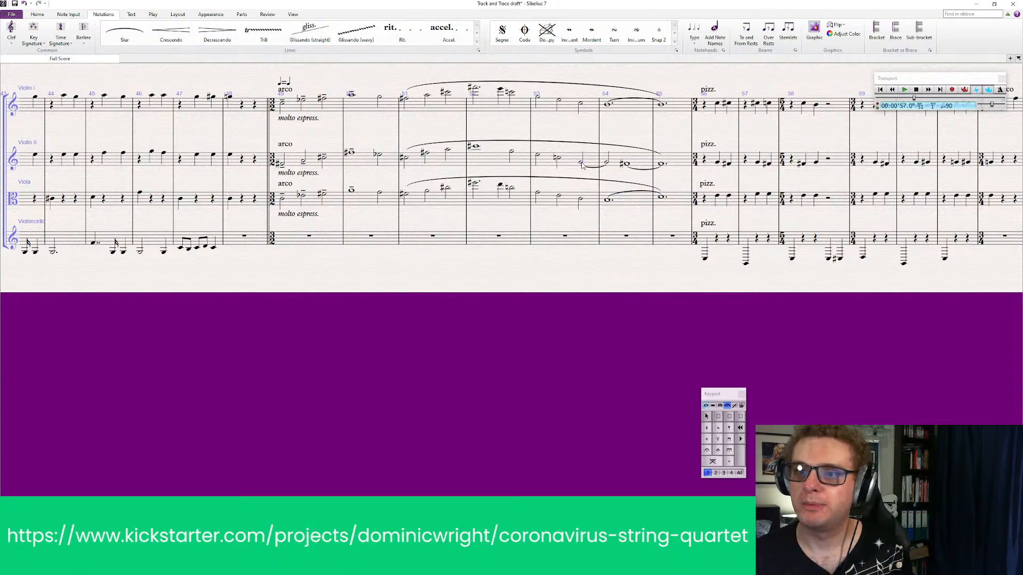
left_click(661, 165, "shift")
key("s")
left_click(604, 312)
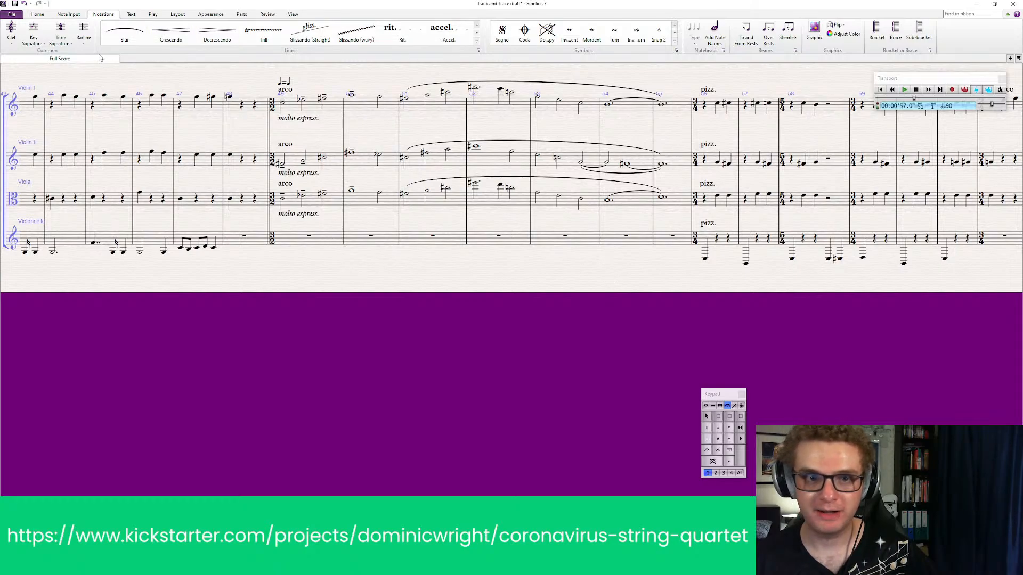
Place a double barline at the end of bar 55, before the pizzicato resumes
left_click(83, 32)
left_click(184, 64)
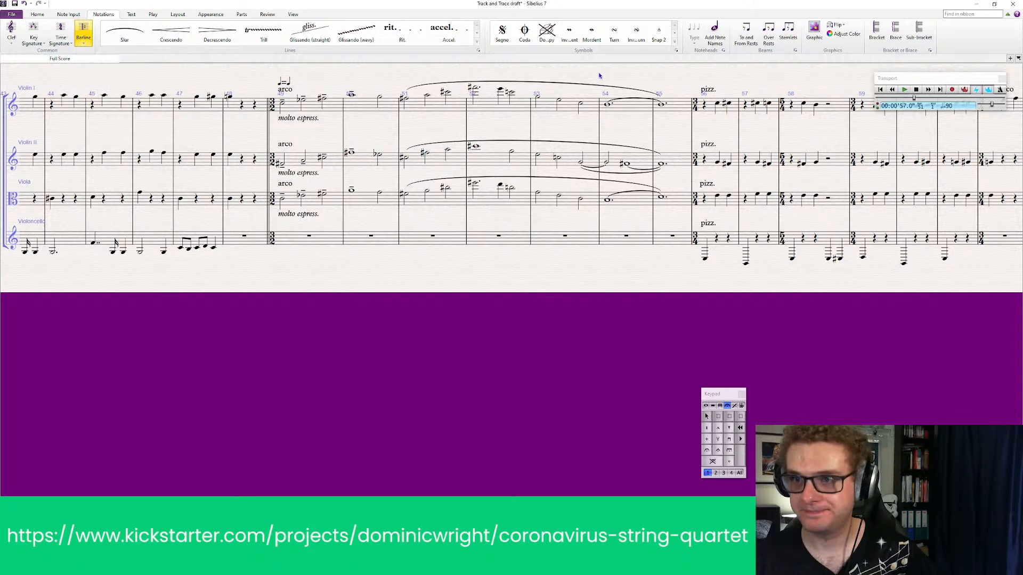
left_click(694, 108)
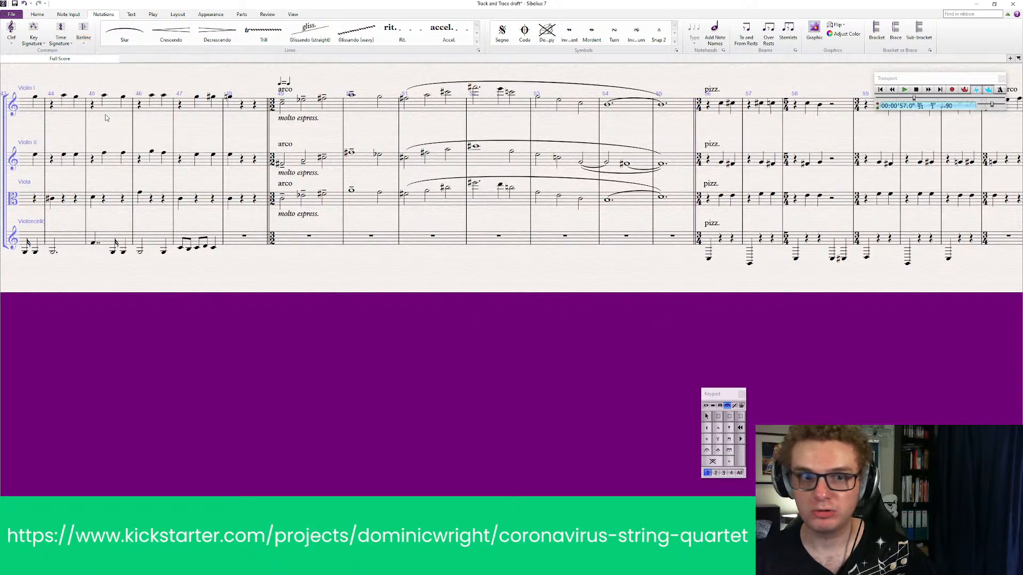
Change the Violoncello to bass clef at the end of bar 55, ahead of its pizzicato entry
left_click(13, 42)
left_click(80, 91)
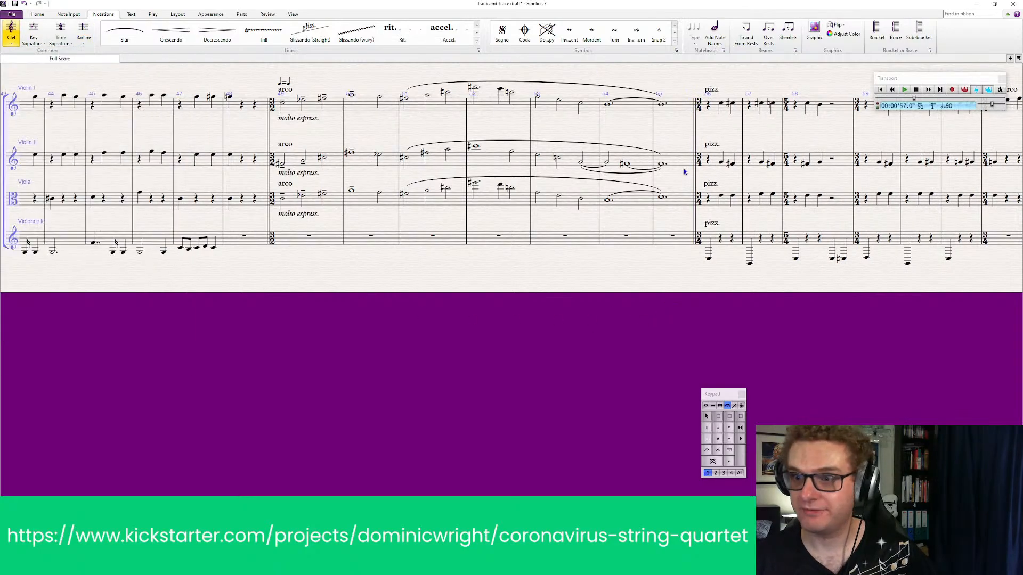
left_click(692, 243)
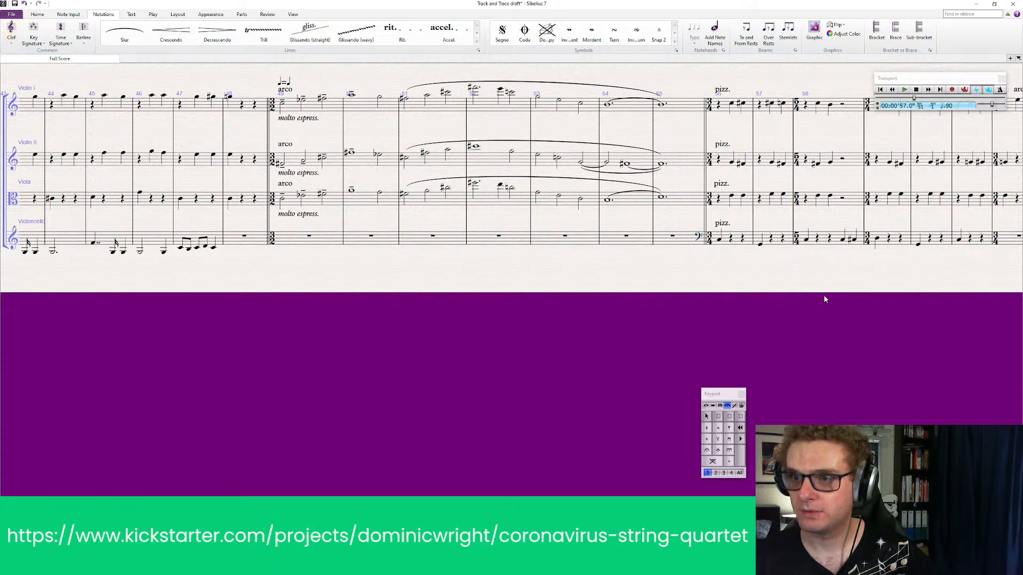
left_click_drag(825, 297, 794, 318)
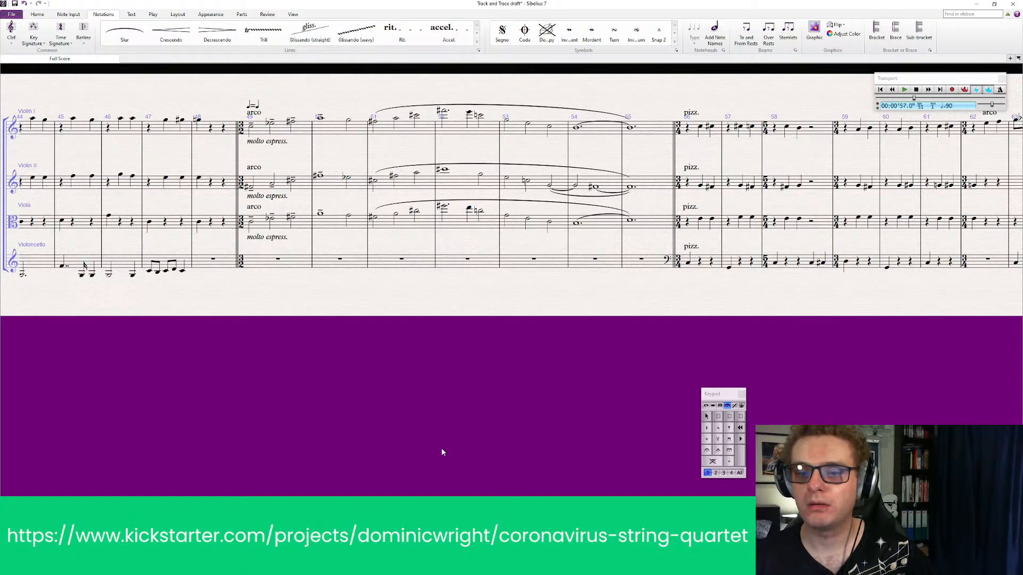
Delete the text "Sudden, violent and abrupt." above both Violin I and Violin II in bar 24
key("ctrl+z")
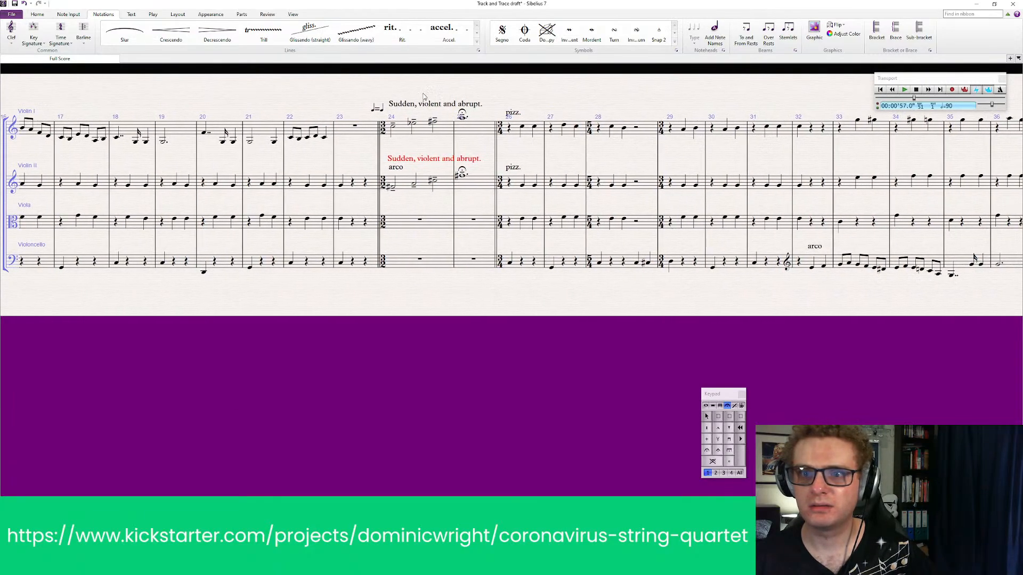
left_click(423, 159)
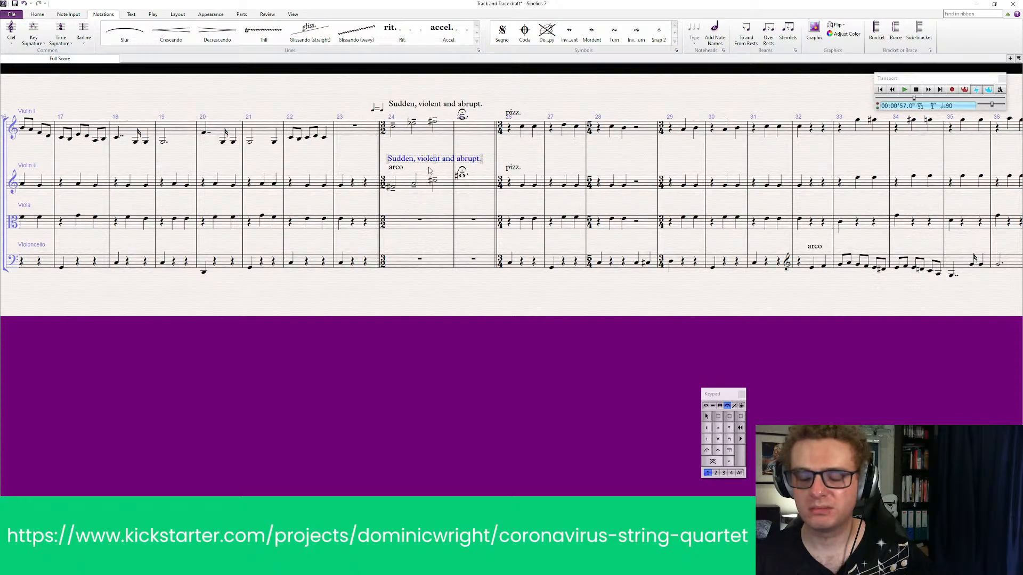
key("Delete")
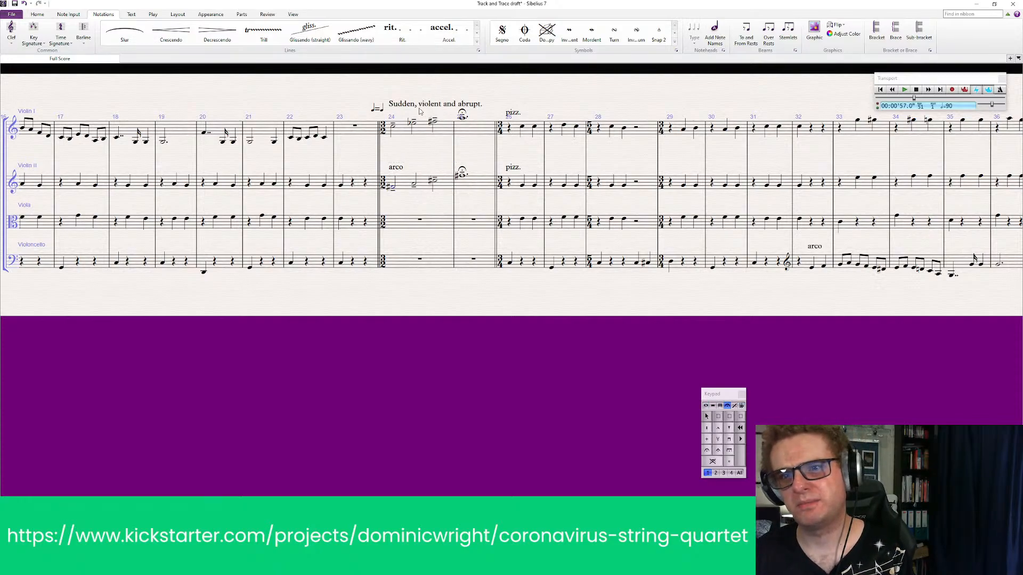
left_click(418, 107)
key("Delete")
left_click(377, 110)
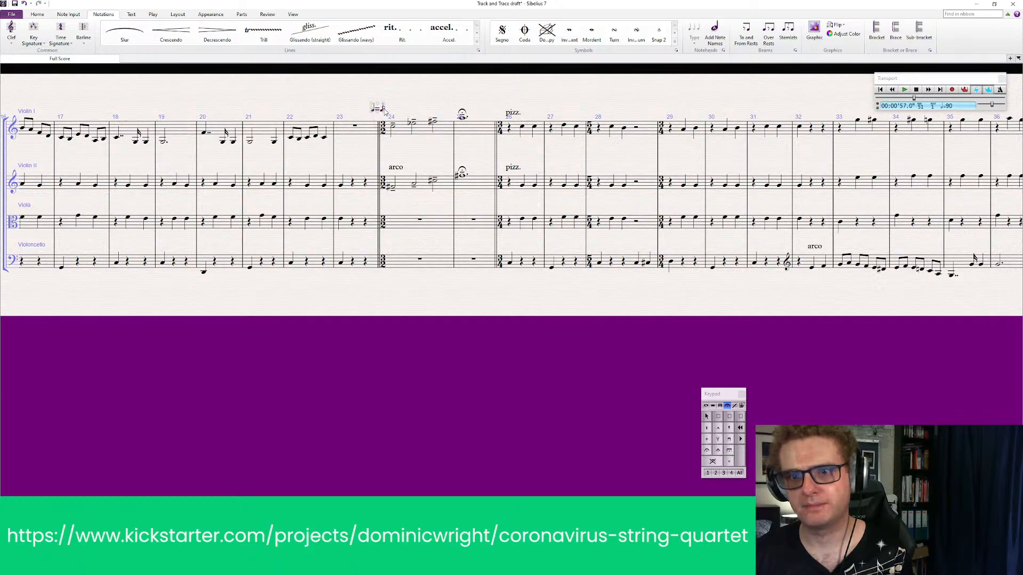
key("Escape")
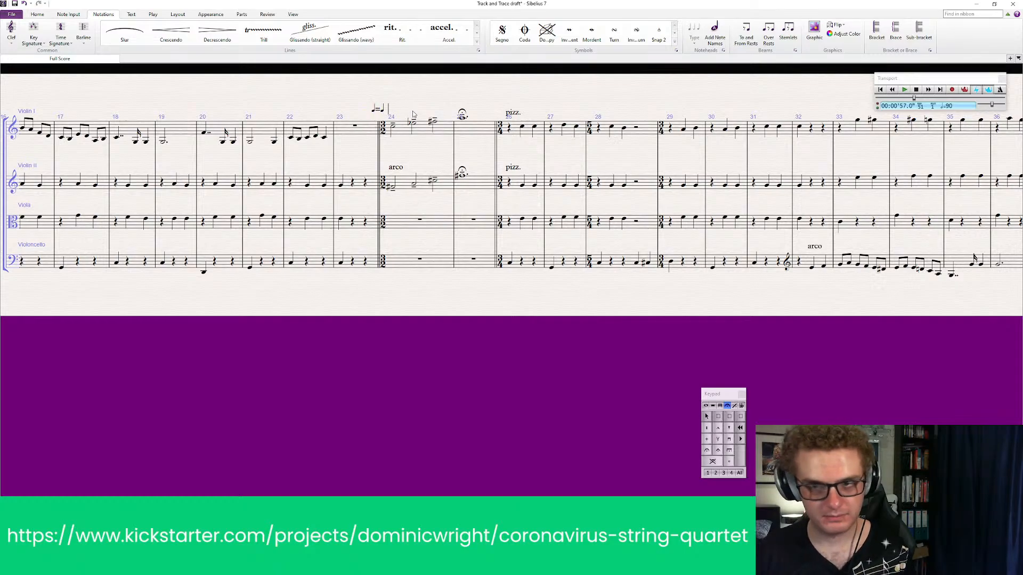
type("Sud")
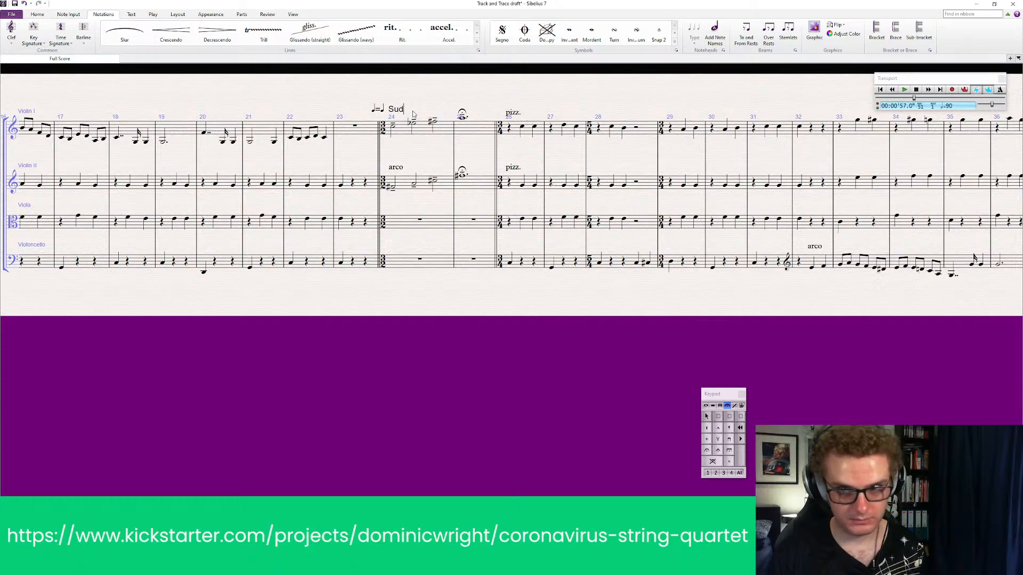
type("d")
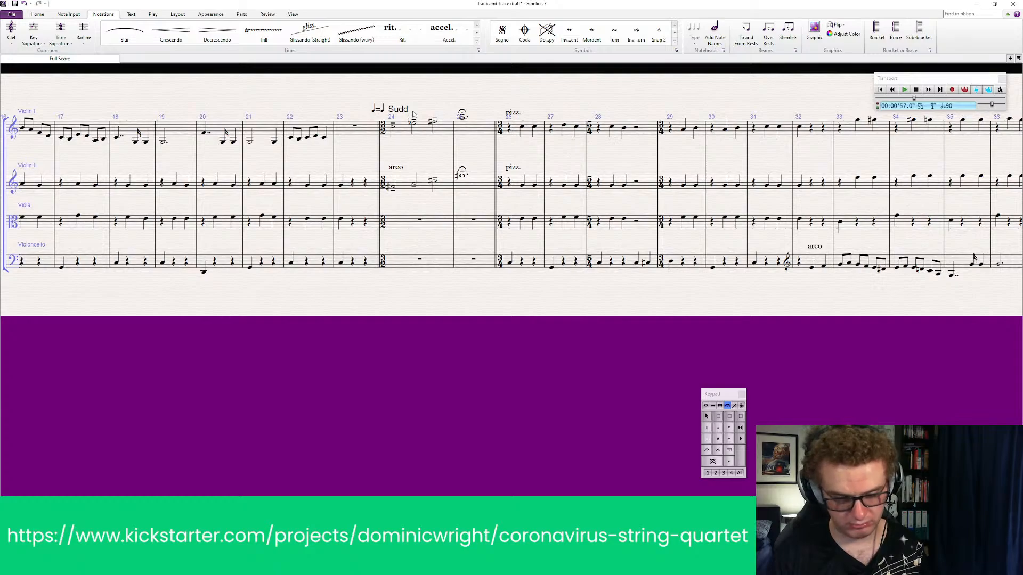
key("BackSpace")
key("BackSpace")
key("BackSpace")
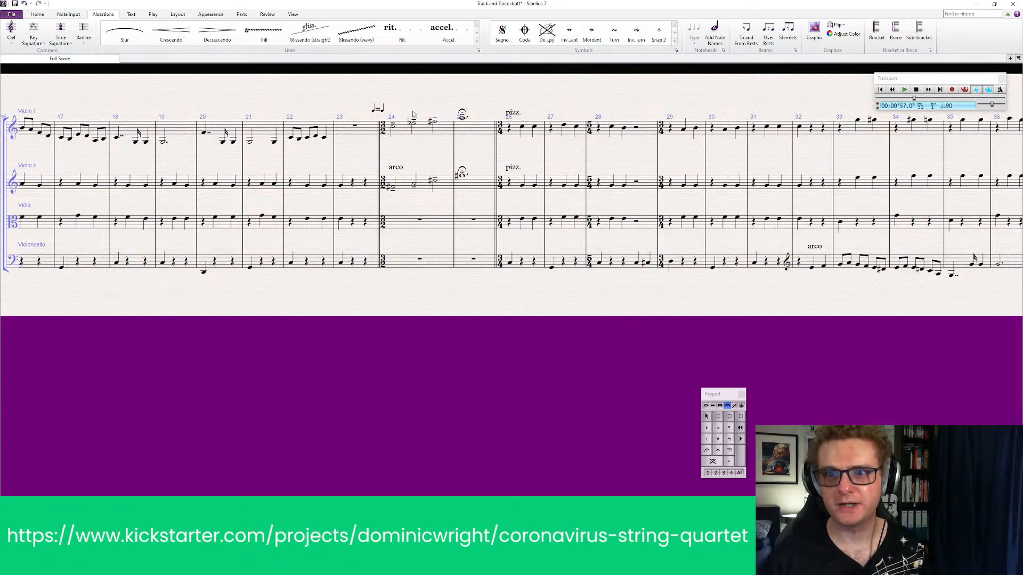
left_click(504, 300)
Add fermatas to the final notes of the arco passage in bar 55 for Violin I, Violin II and Viola
left_click_drag(530, 302, 130, 299)
left_click_drag(559, 299, 105, 299)
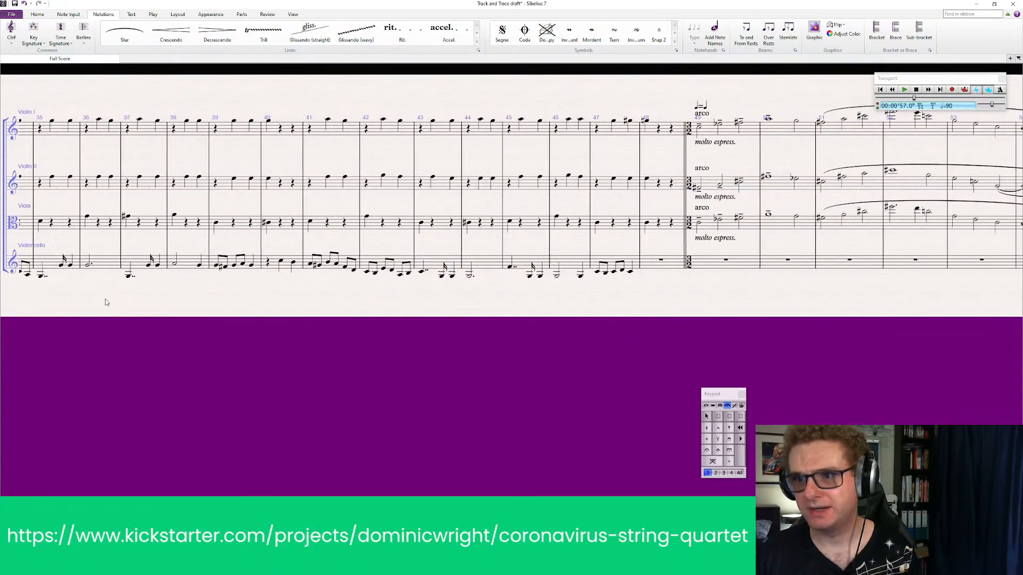
left_click_drag(516, 299, 168, 294)
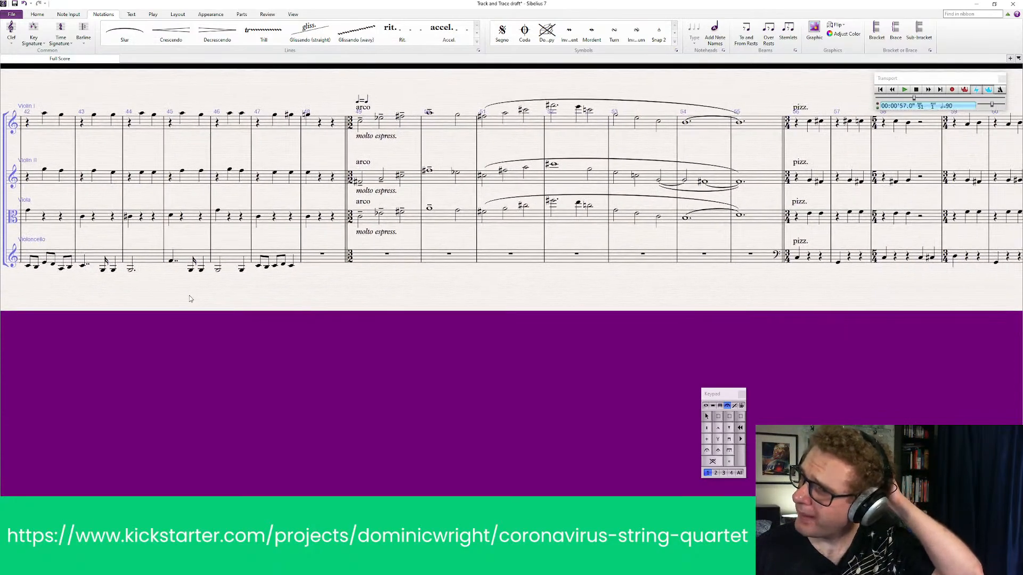
left_click(757, 130)
left_click(766, 215, "shift")
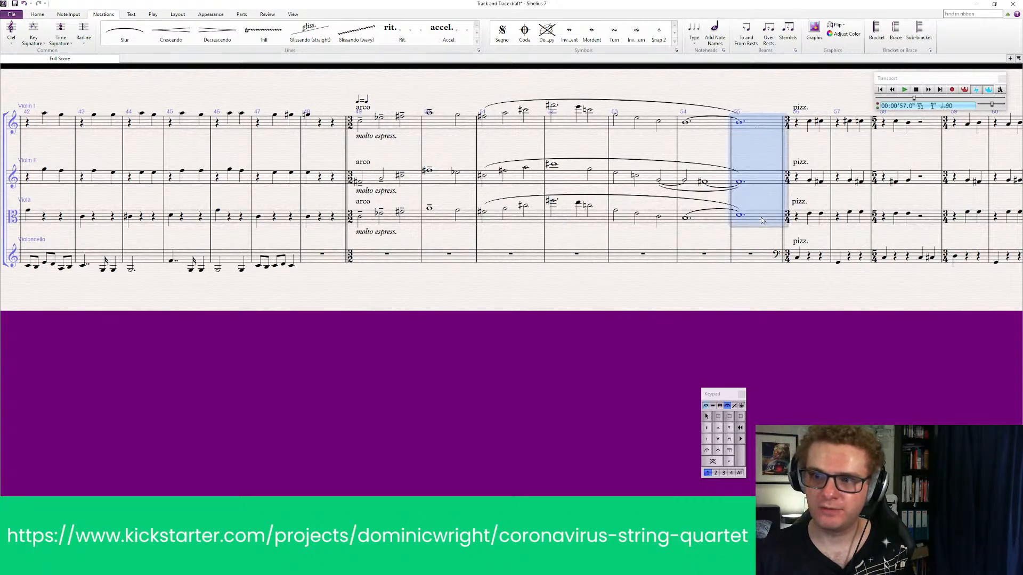
left_click(707, 451)
key("Escape")
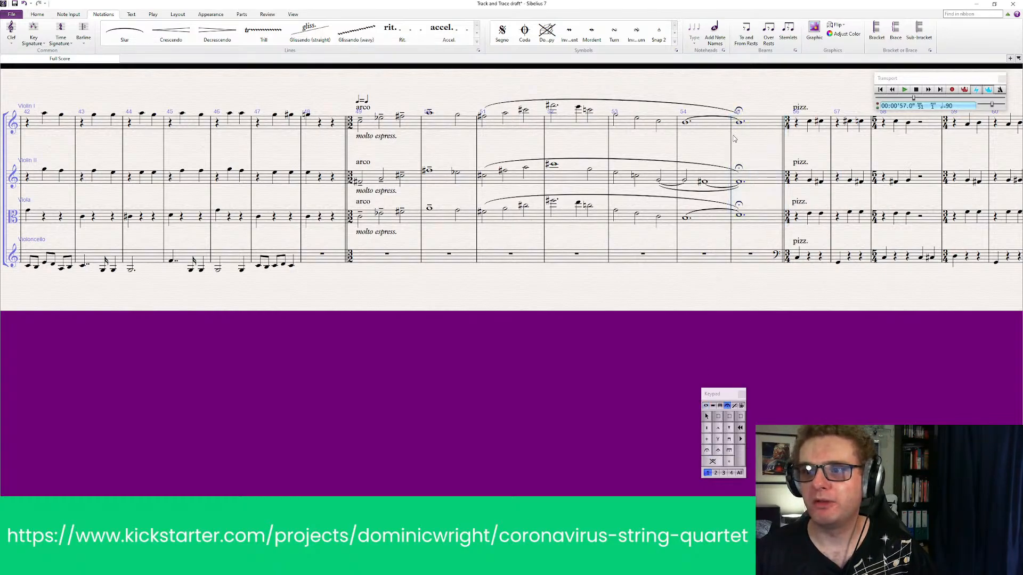
Play back the next arco passage from bar 79 through to the pizzicato section after it
left_click_drag(467, 232, 460, 234)
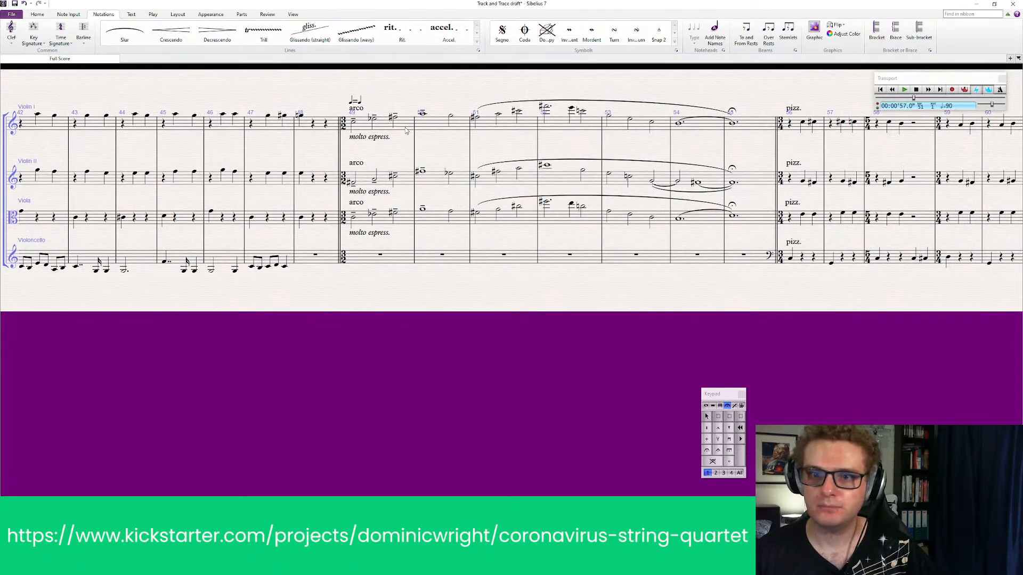
left_click_drag(702, 337, 246, 335)
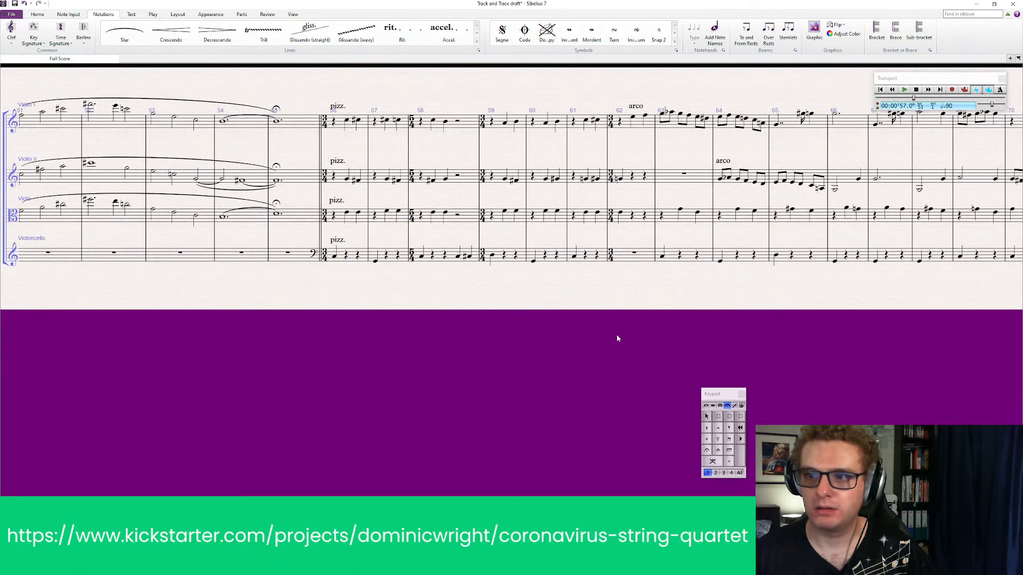
left_click_drag(642, 335, 214, 337)
left_click_drag(563, 327, 174, 327)
left_click_drag(607, 328, 340, 328)
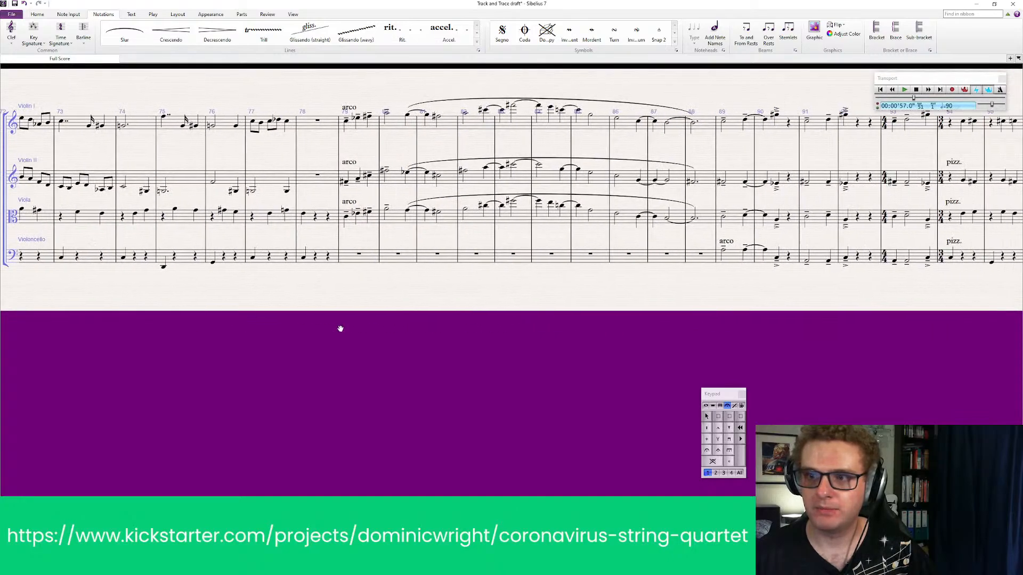
left_click_drag(418, 333, 297, 328)
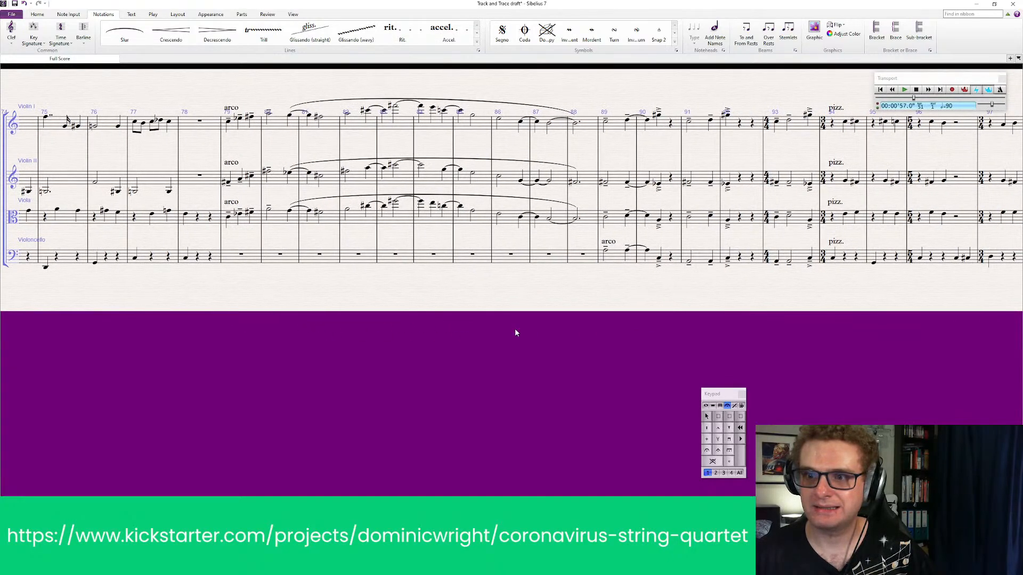
left_click_drag(515, 333, 451, 336)
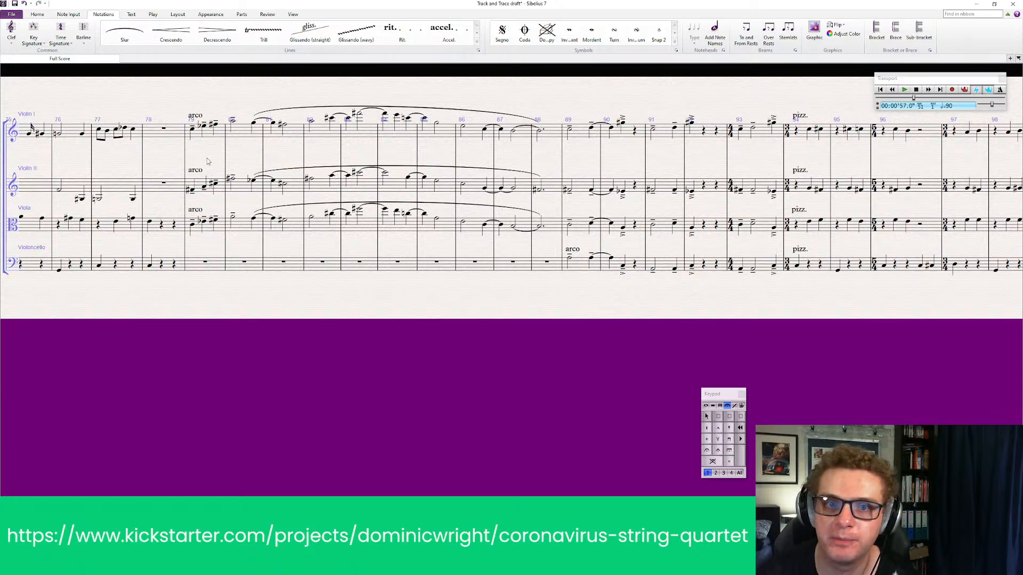
left_click(208, 140)
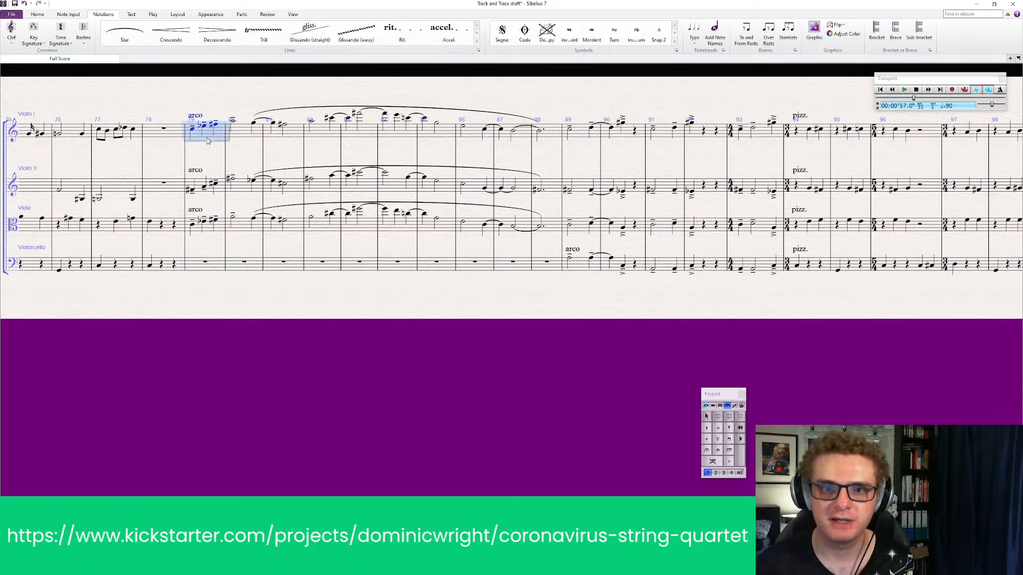
left_click(217, 263, "shift")
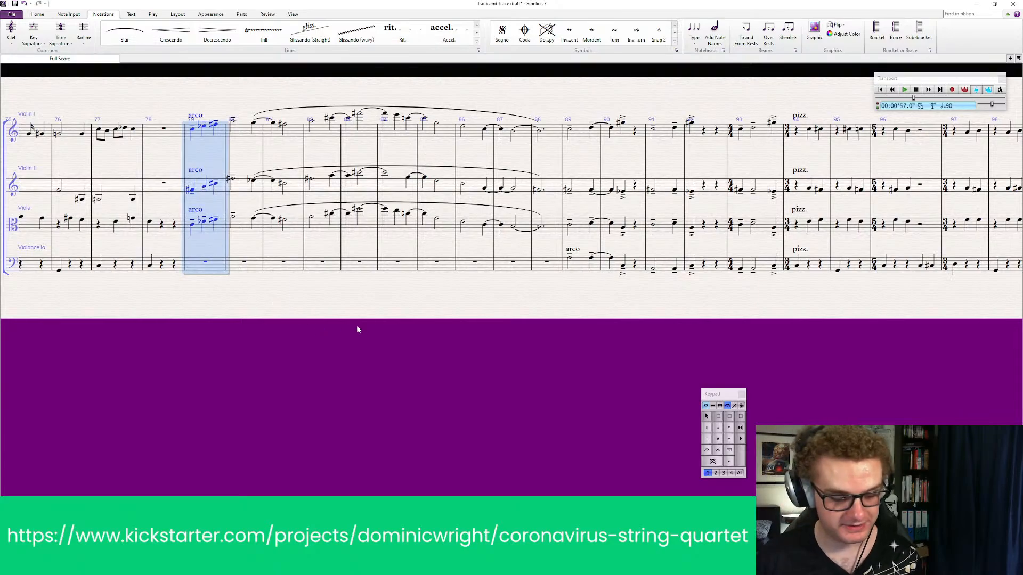
key("space")
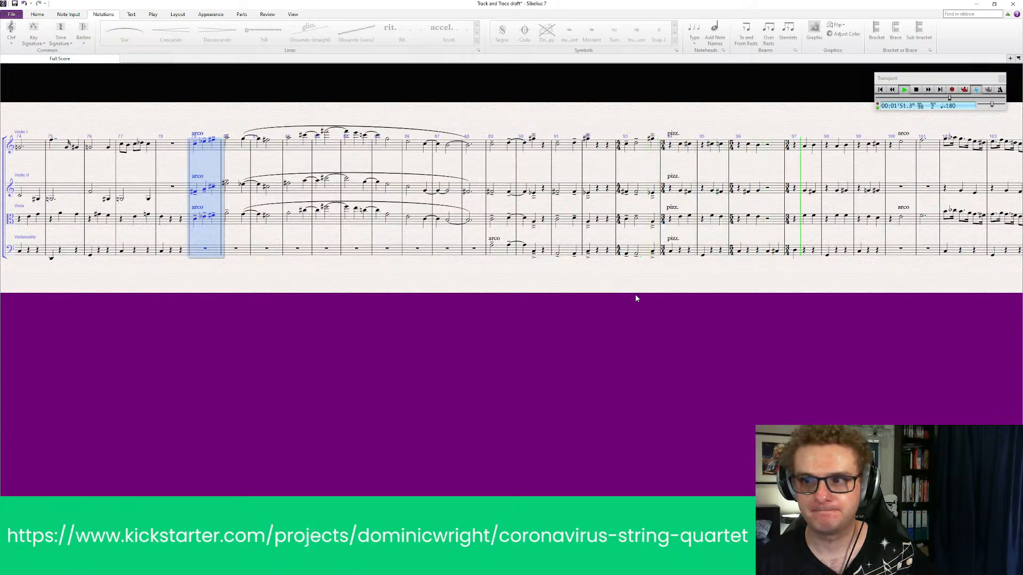
key("space")
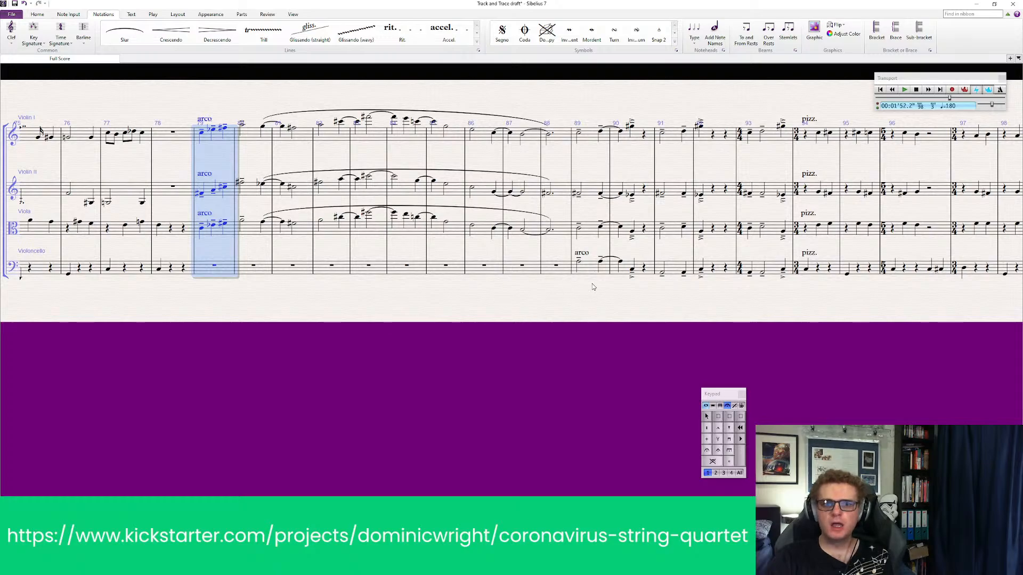
Double the note values of bars 79–88 in all four staves into a new score, copying all objects in the bars
left_click(564, 269, "shift")
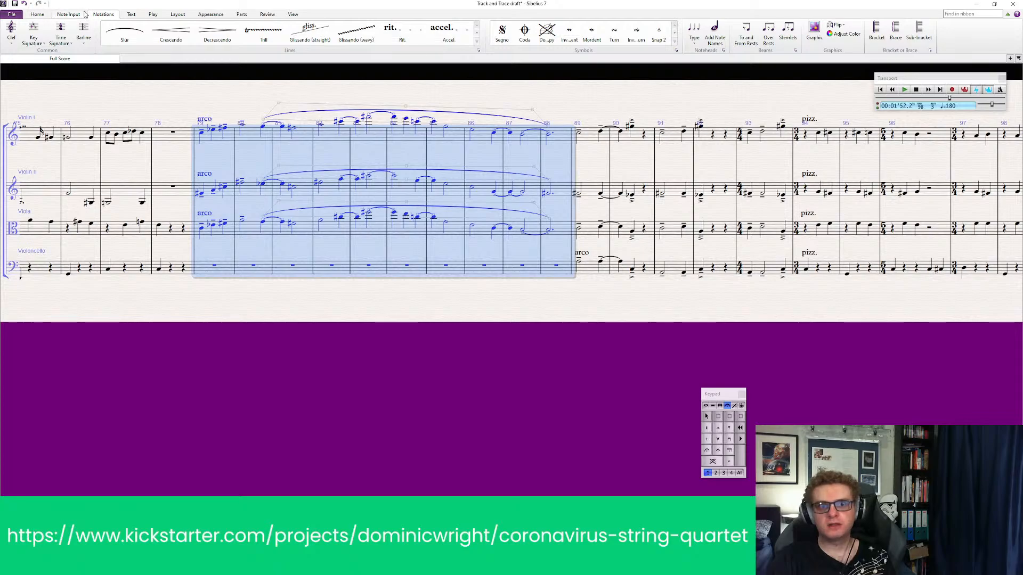
left_click(82, 14)
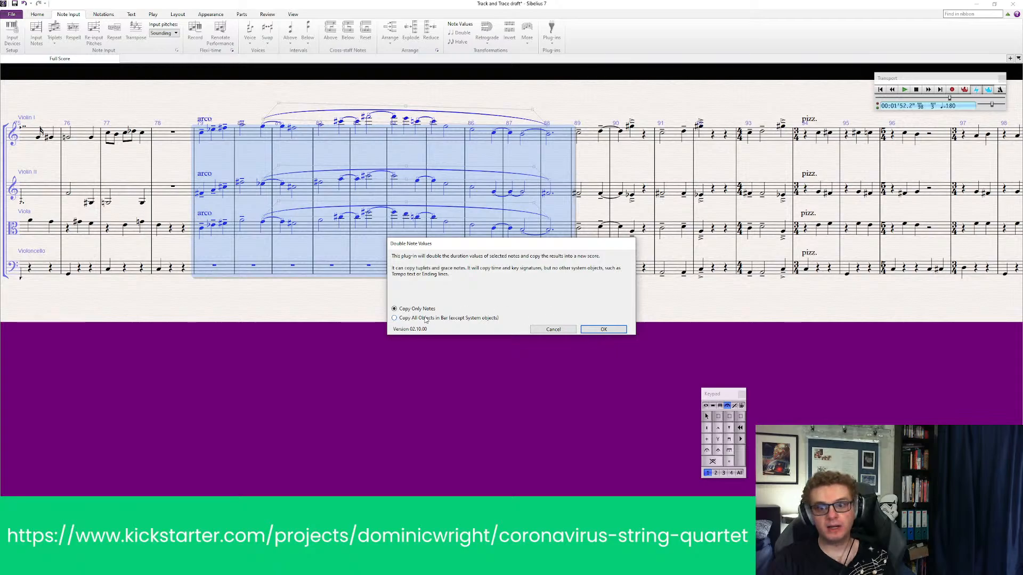
left_click(605, 330)
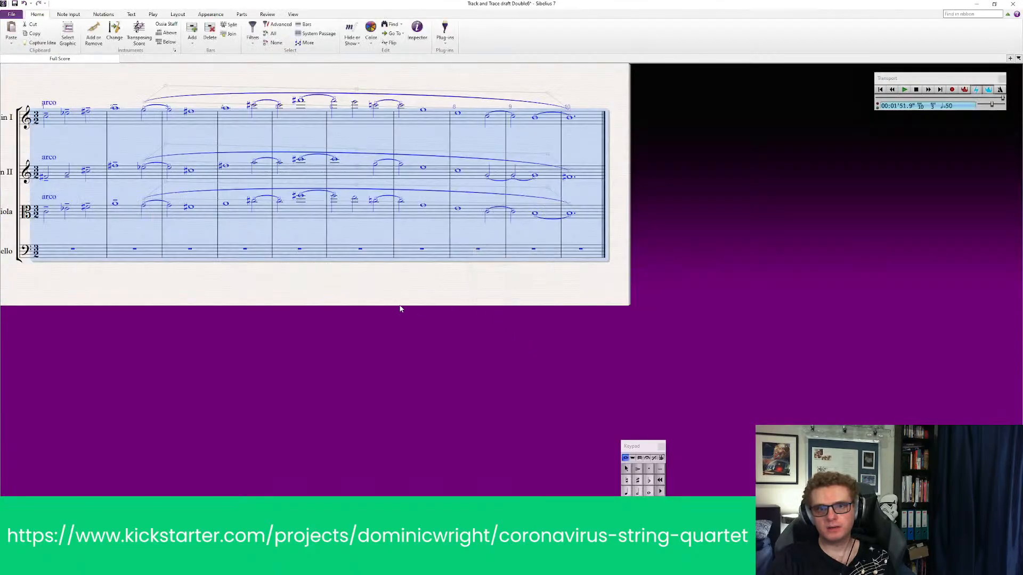
left_click_drag(367, 312, 449, 350)
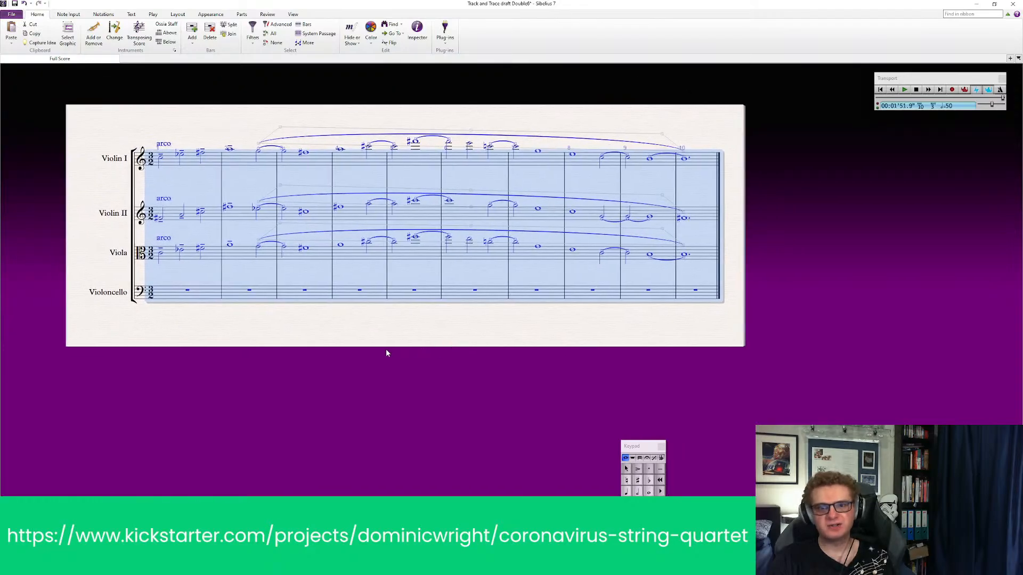
left_click(388, 334)
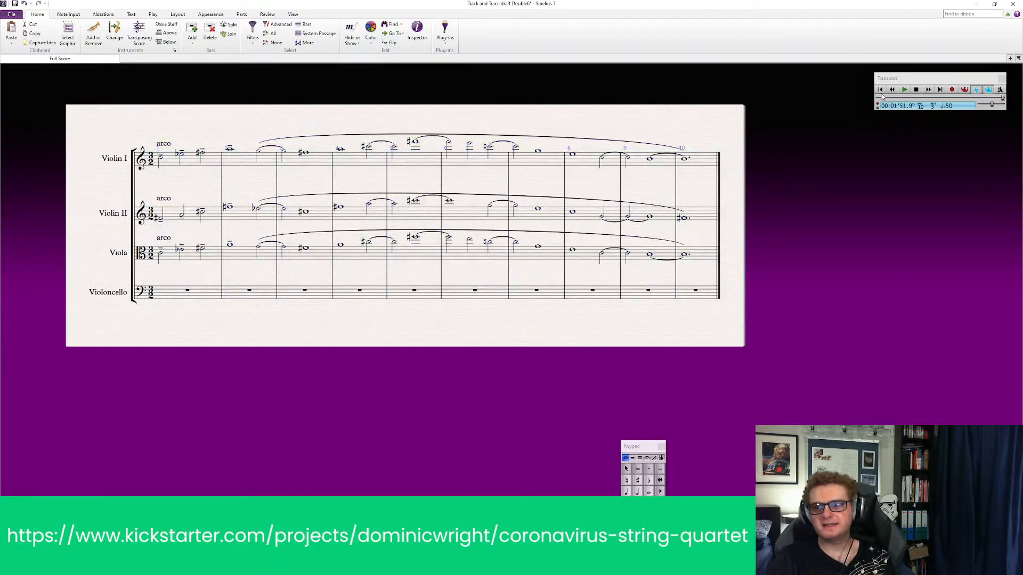
Play the doubled passage from its first bar and stop after the opening notes
left_click(573, 110)
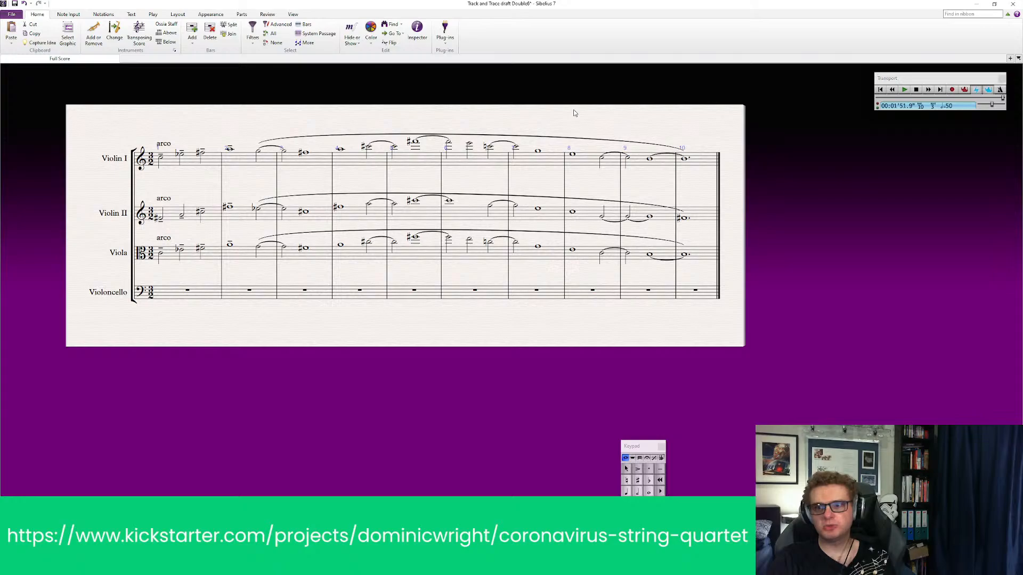
left_click(879, 90)
left_click(904, 90)
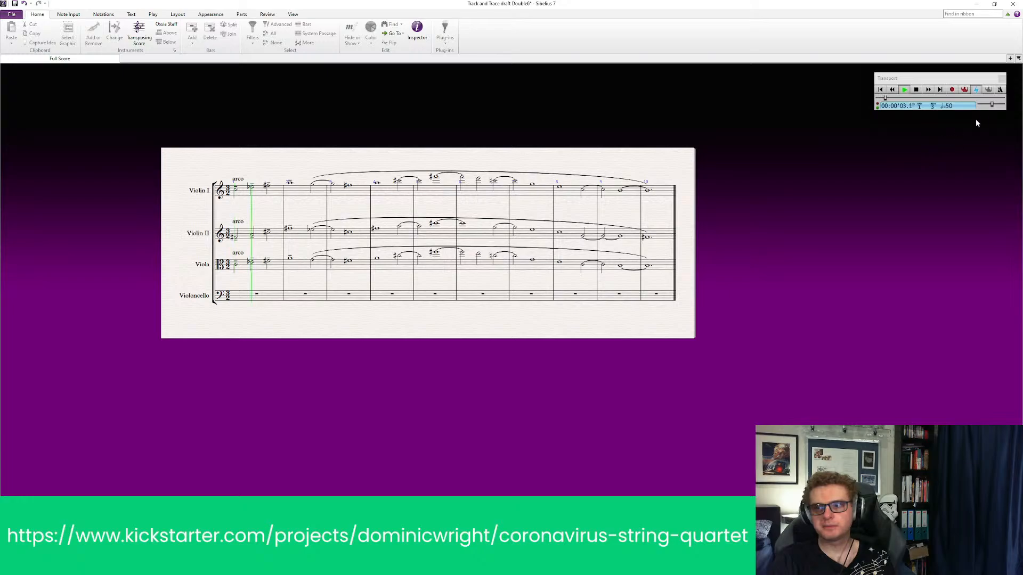
key("space")
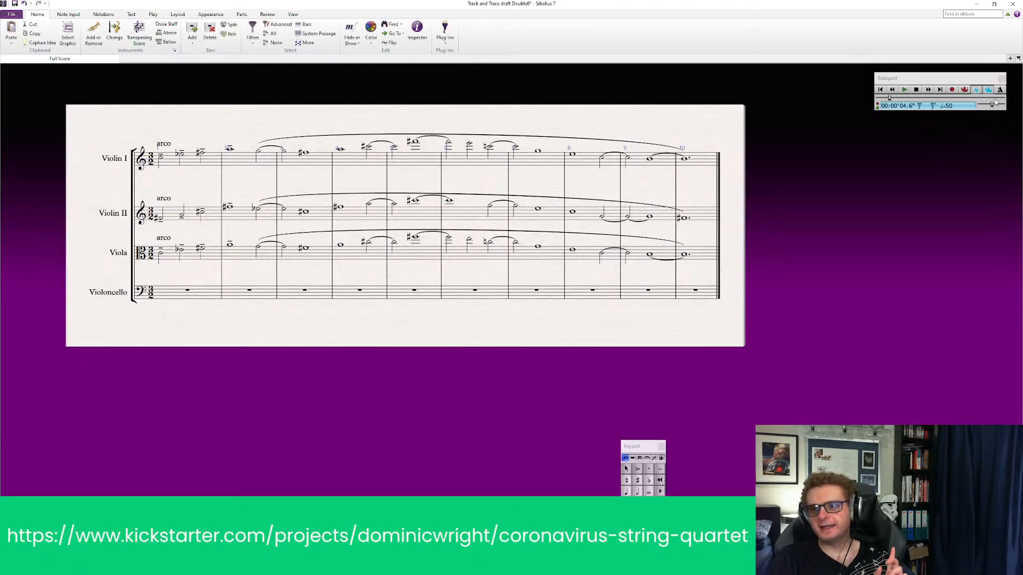
Raise the playback tempo to 87 and play the doubled passage again
left_click_drag(994, 106, 1002, 105)
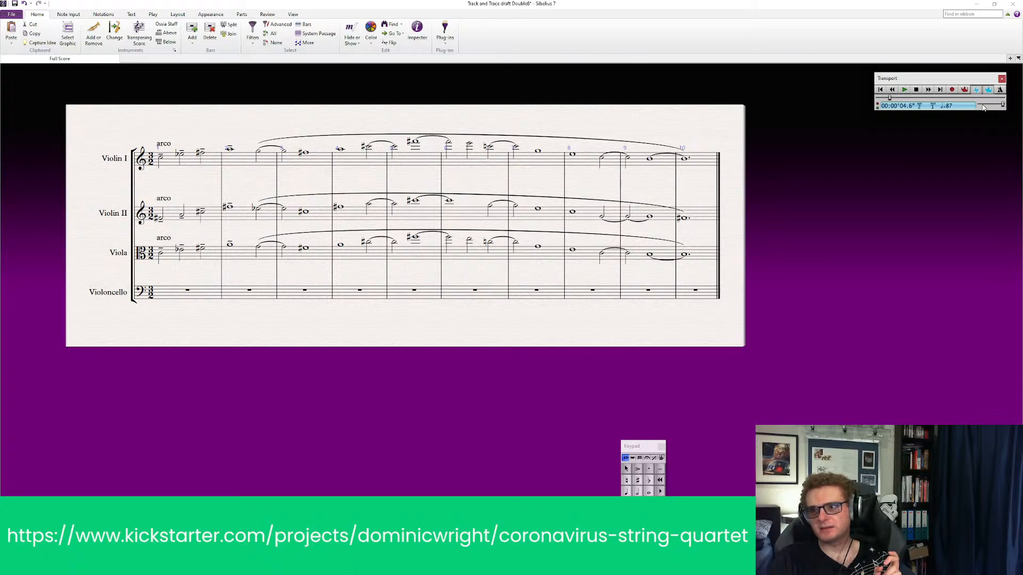
left_click(902, 91)
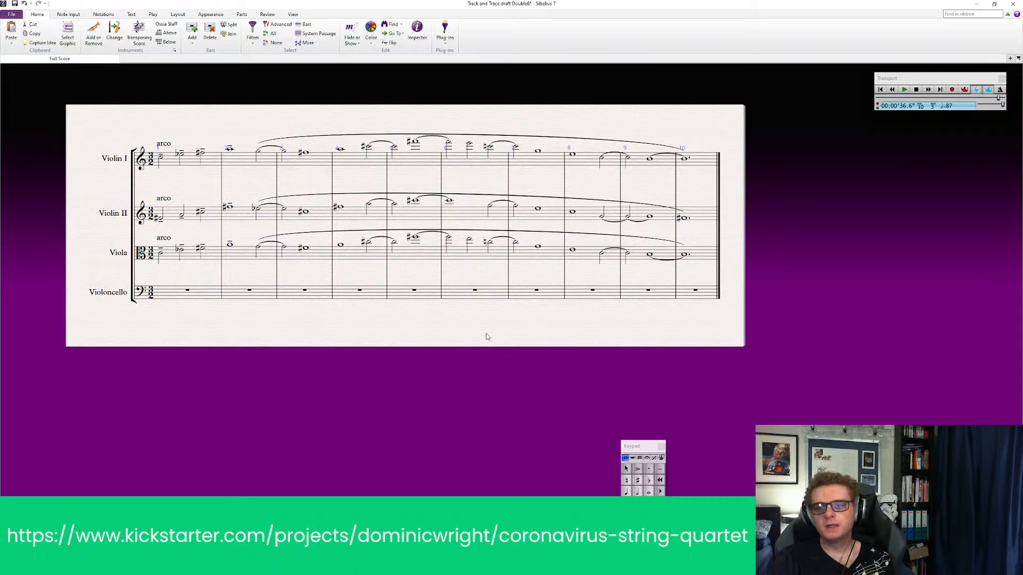
key("space")
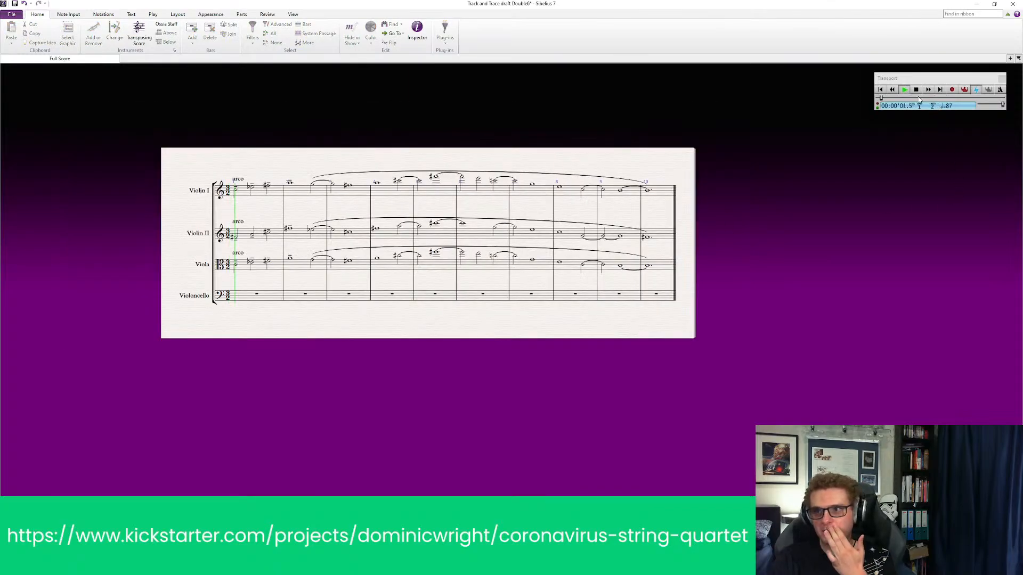
left_click(916, 89)
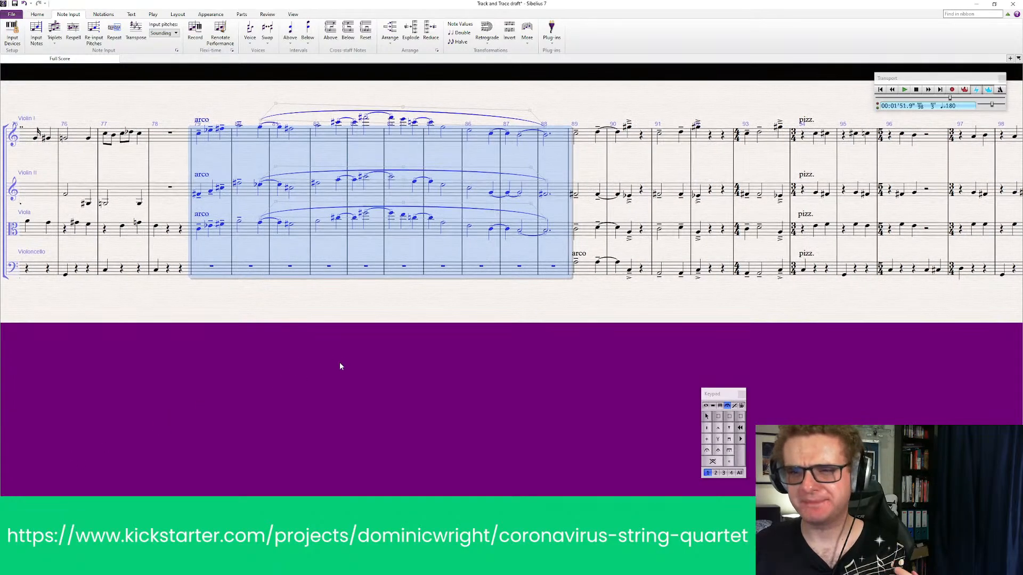
Return to the original draft score and place a double barline at the end of bar 88, before the Violoncello's arco entry
left_click(363, 323)
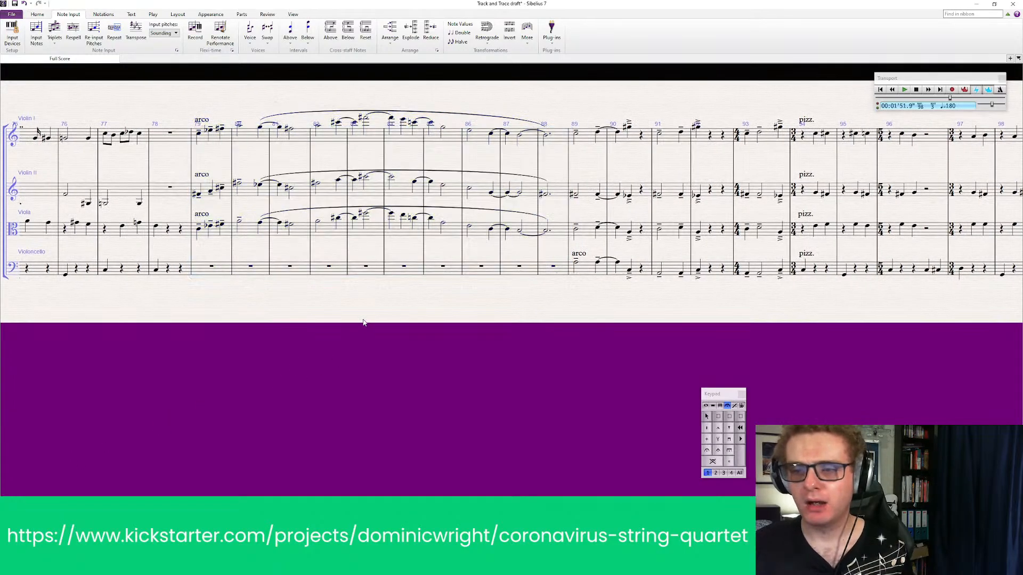
left_click_drag(559, 323, 538, 329)
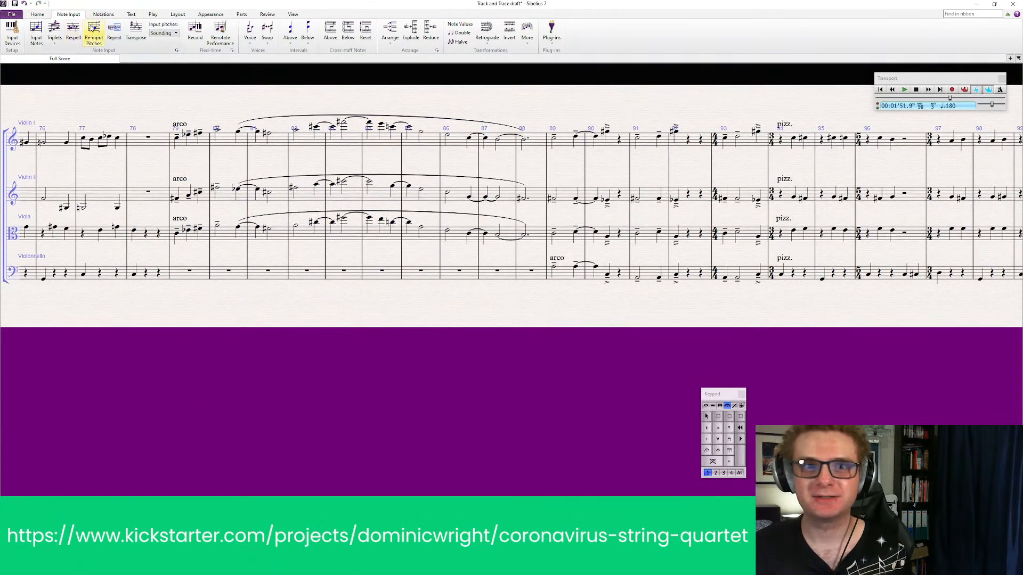
left_click(106, 13)
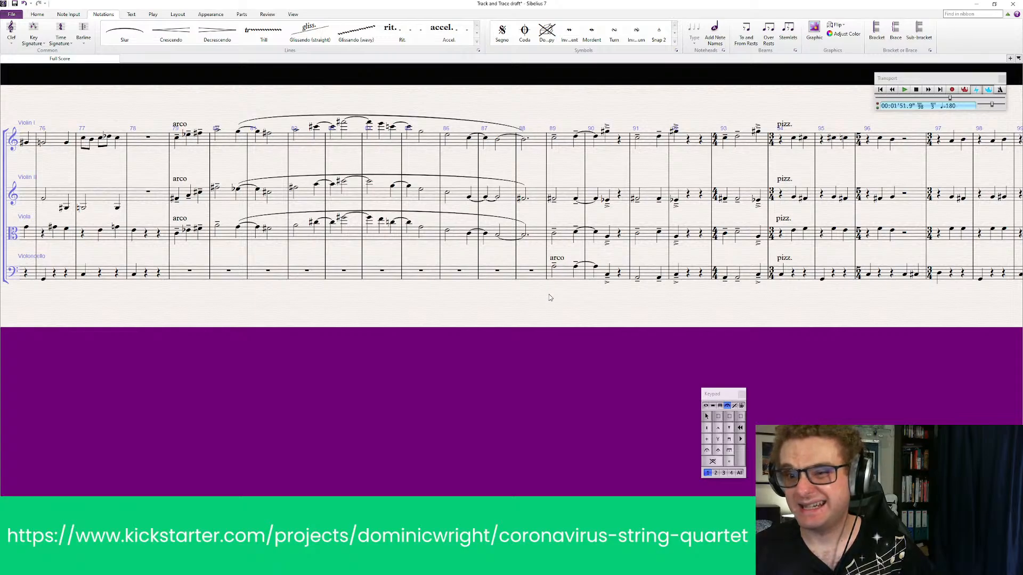
left_click(85, 40)
left_click(171, 61)
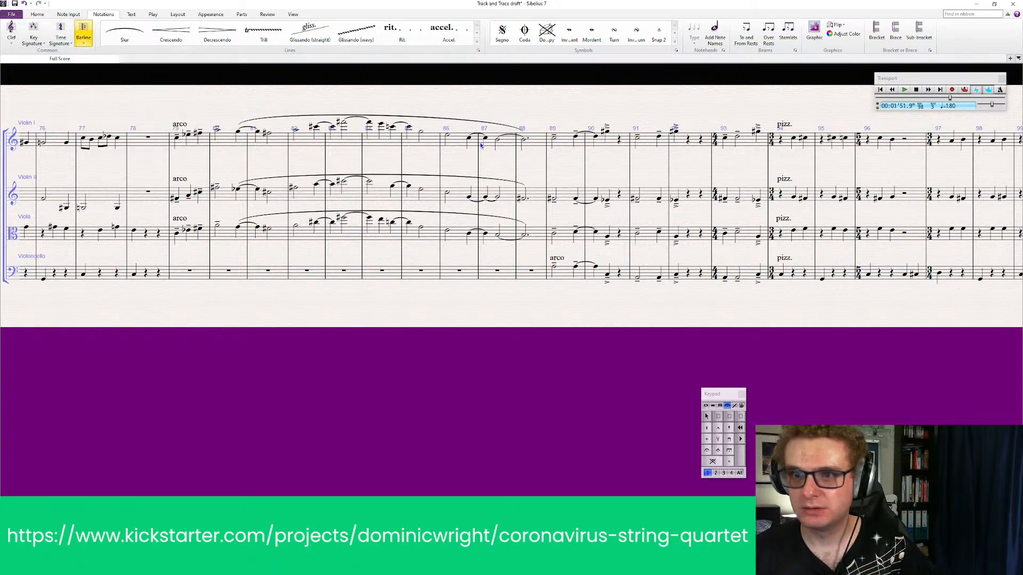
left_click(552, 132)
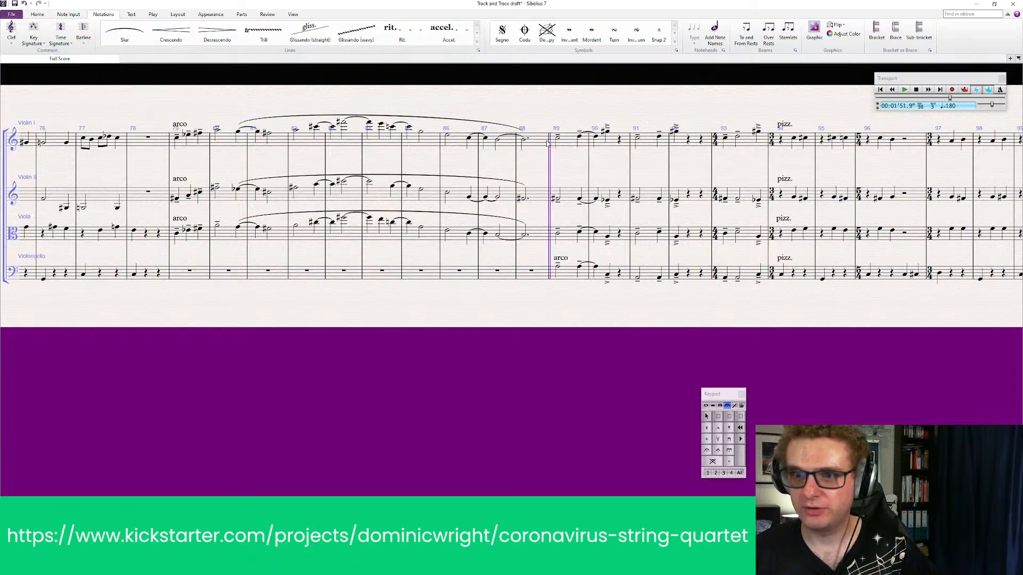
Place a 3/4 time signature at the start of bar 89, right after the double barline
left_click(63, 39)
left_click(87, 112)
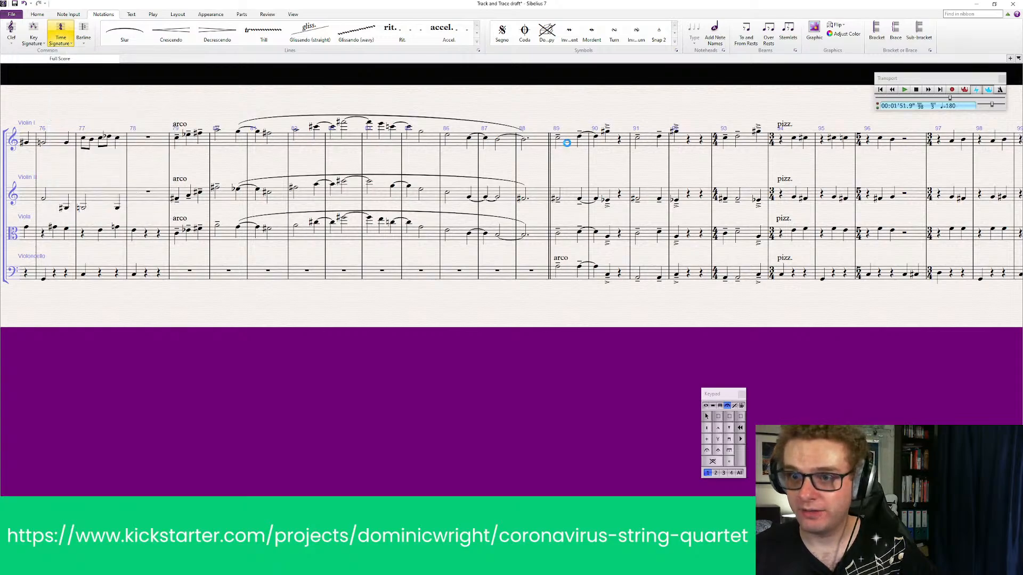
left_click(566, 142)
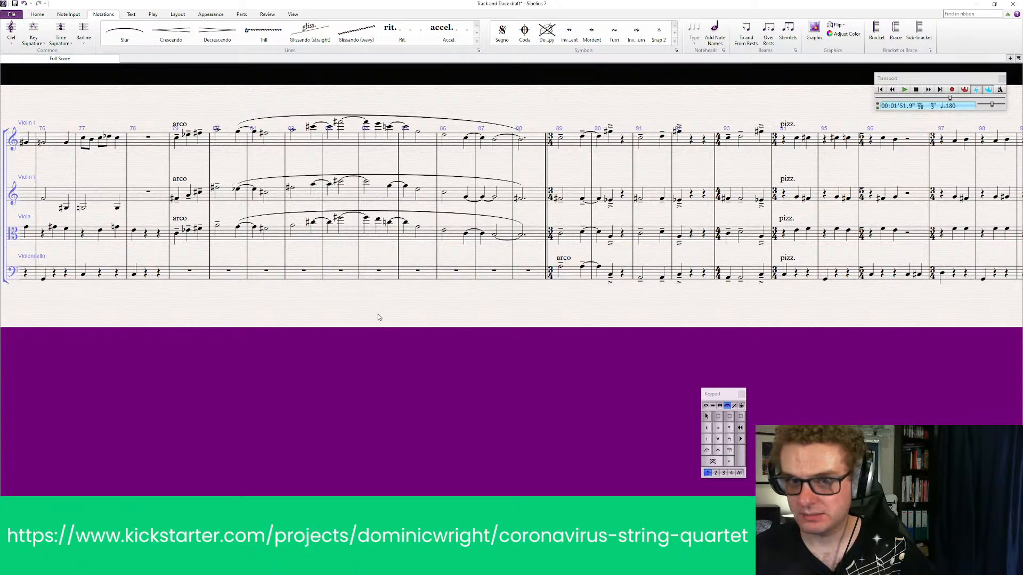
Add a double barline at the start of bar 79, before the upper strings' arco entry
left_click(83, 34)
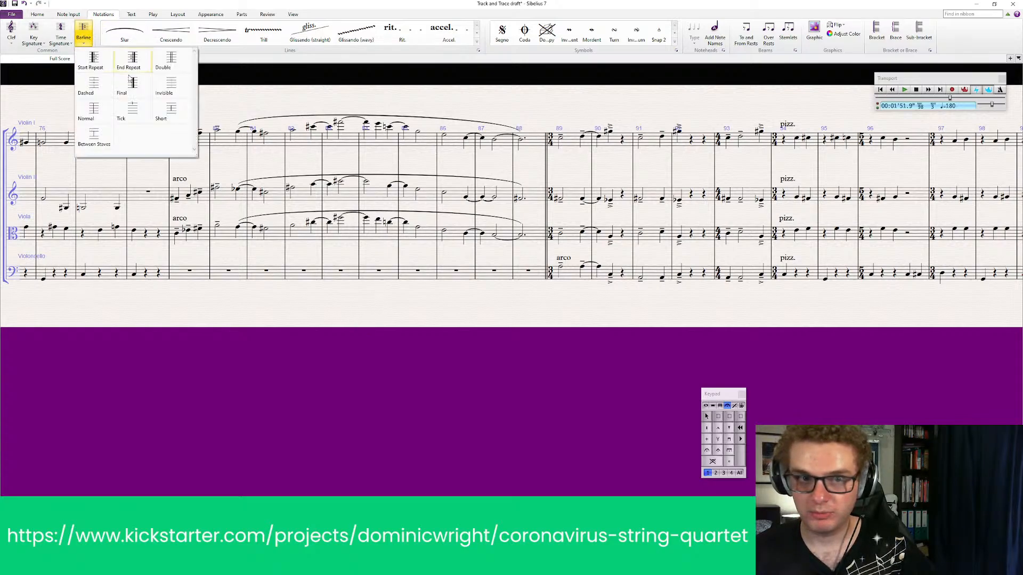
left_click(179, 61)
left_click(169, 137)
left_click(309, 389)
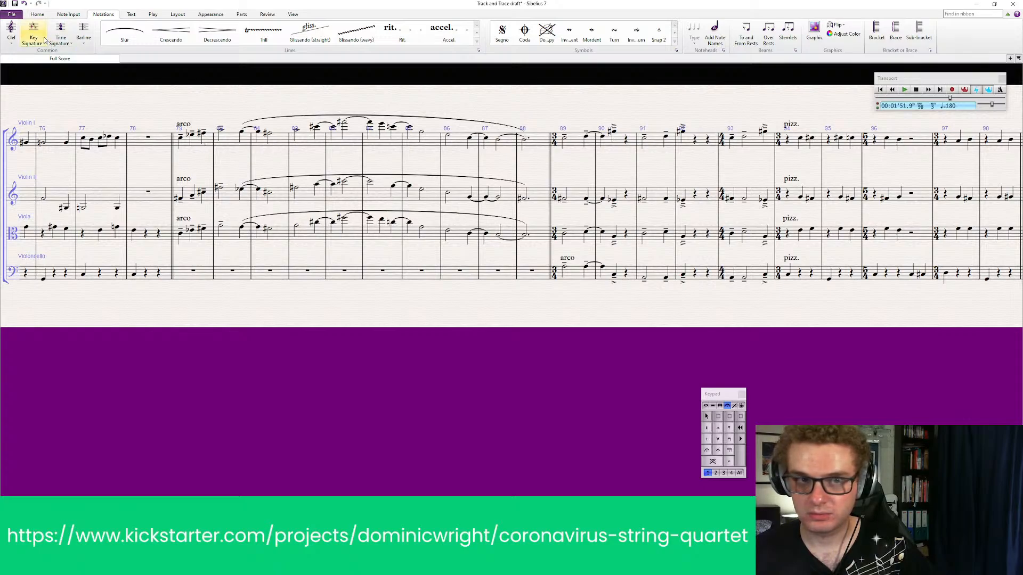
Place a 3/2 time signature at the start of bar 79, after the double barline
left_click(60, 39)
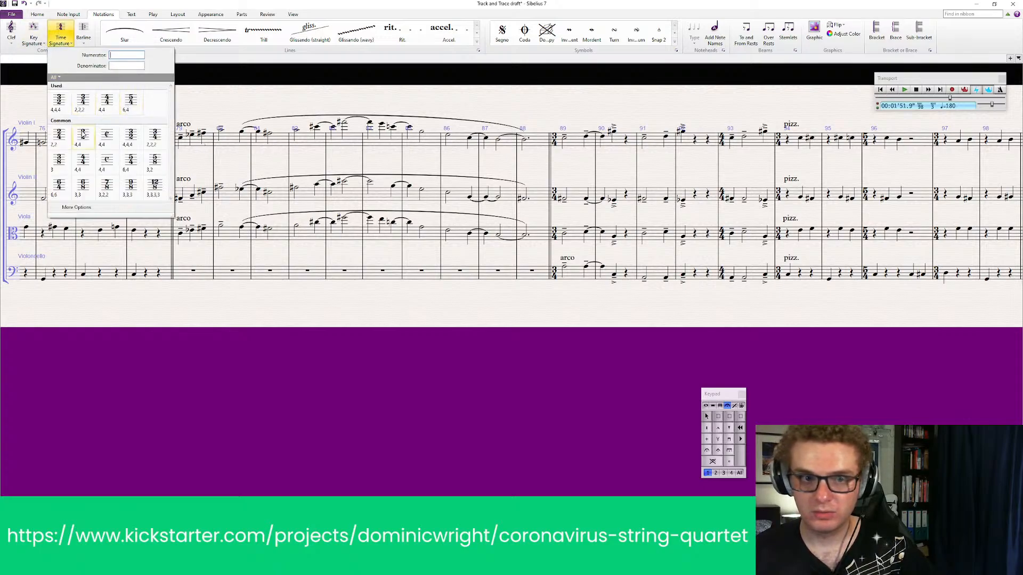
left_click(135, 140)
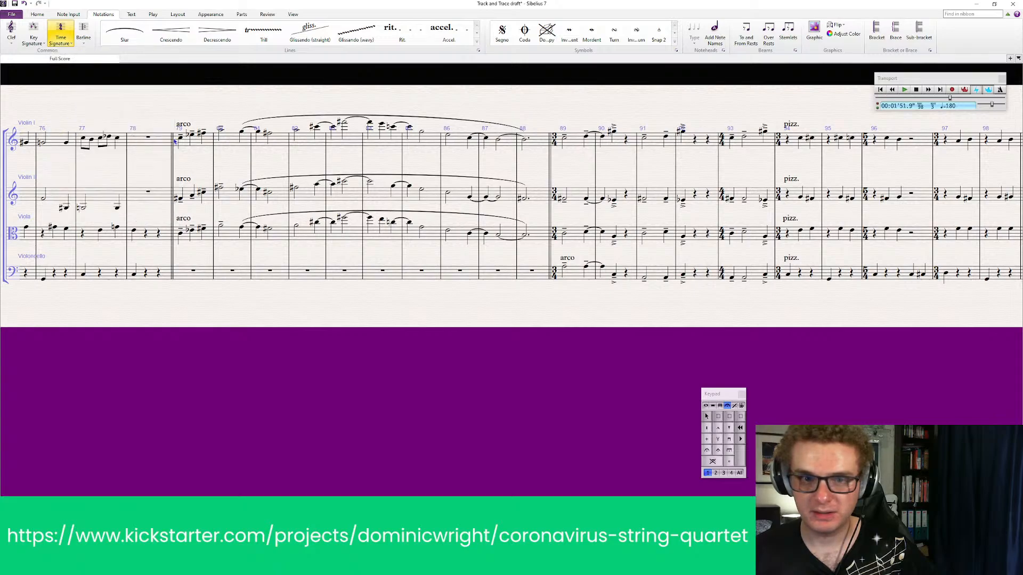
left_click(175, 142)
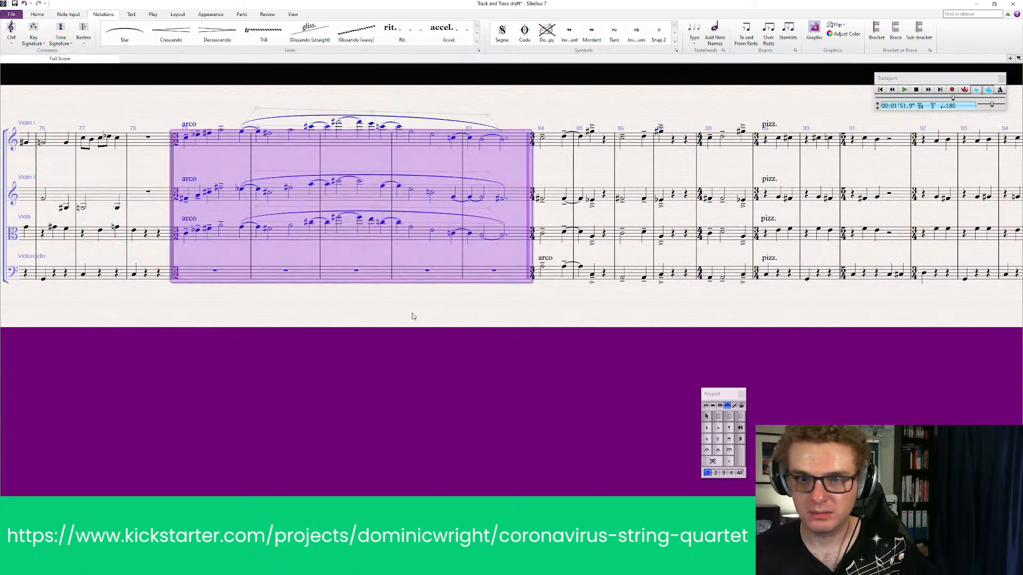
key("Escape")
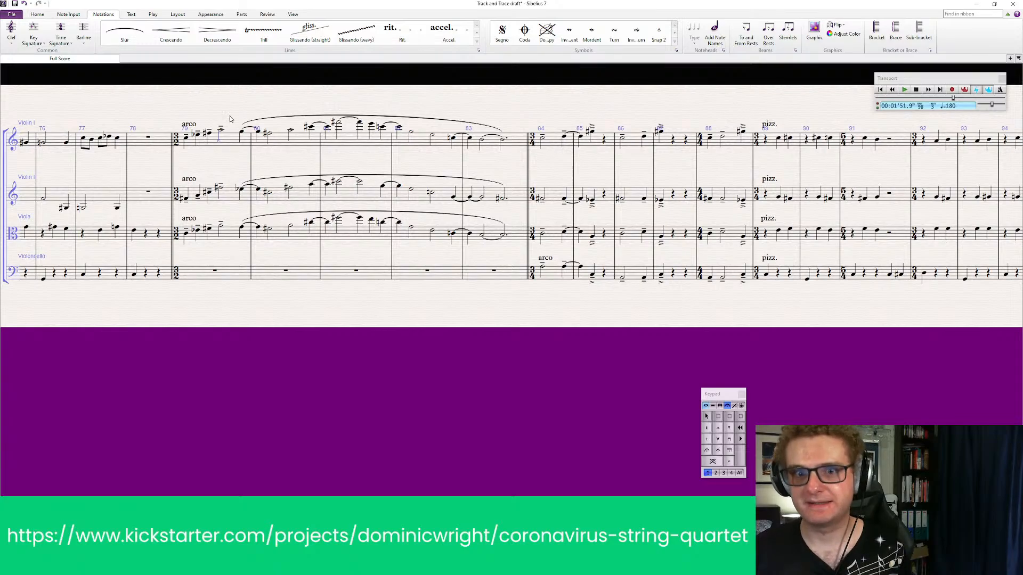
Clear the arco music from bars 79–83 in the Violin I, Violin II and Viola staves
left_click(230, 142)
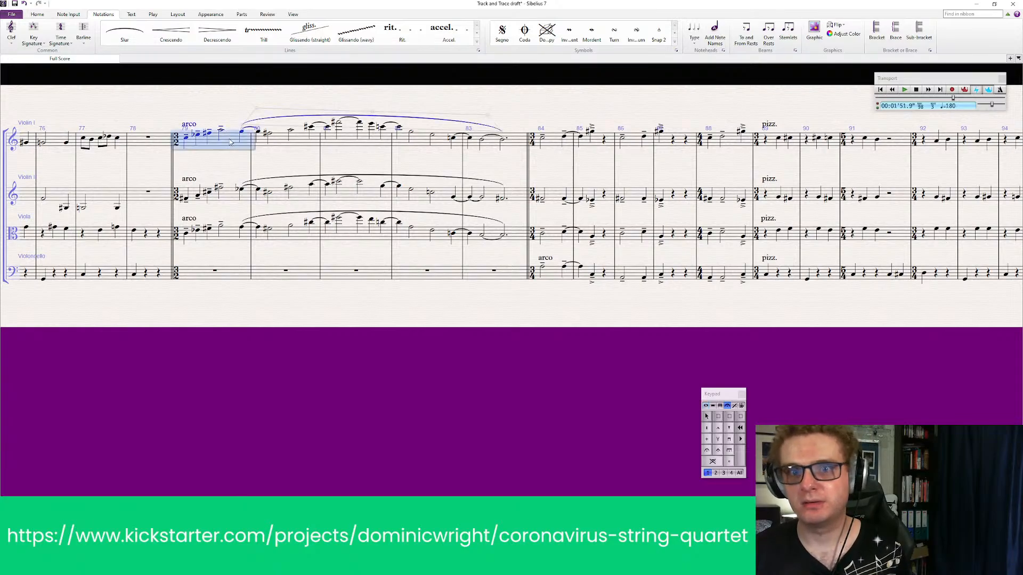
left_click(515, 232, "shift")
key("Delete")
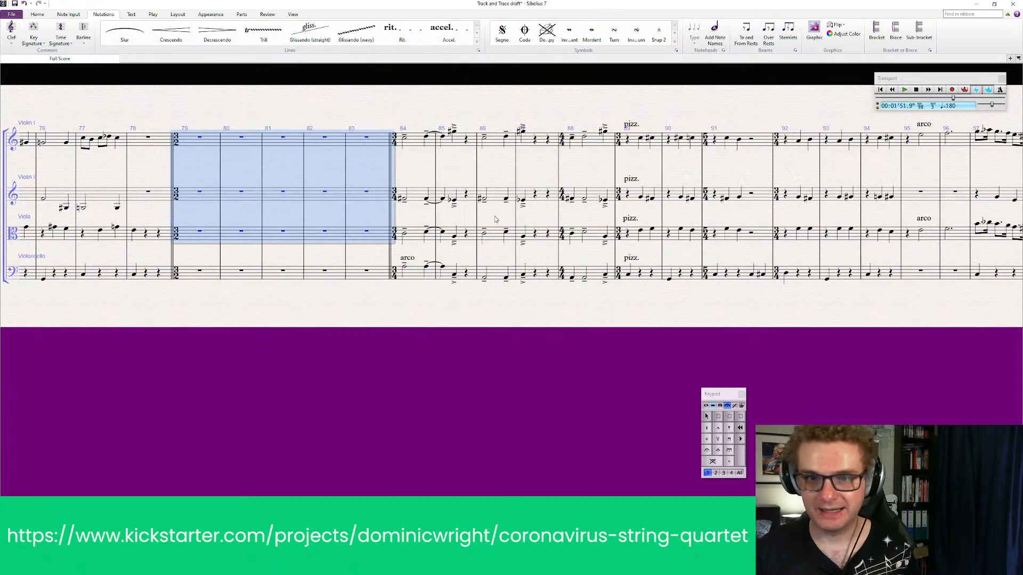
key("Escape")
Insert repeated copies of empty bar 81 in all staves until the blank 3/2 section runs through bar 94
left_click_drag(285, 247, 286, 240)
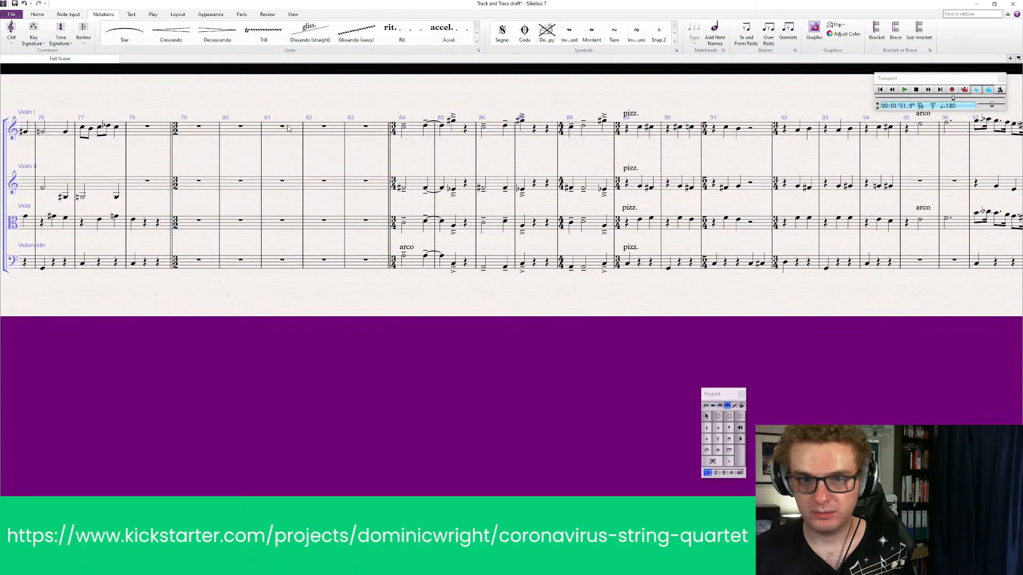
left_click(289, 128)
left_click(290, 262, "ctrl")
left_click(307, 290)
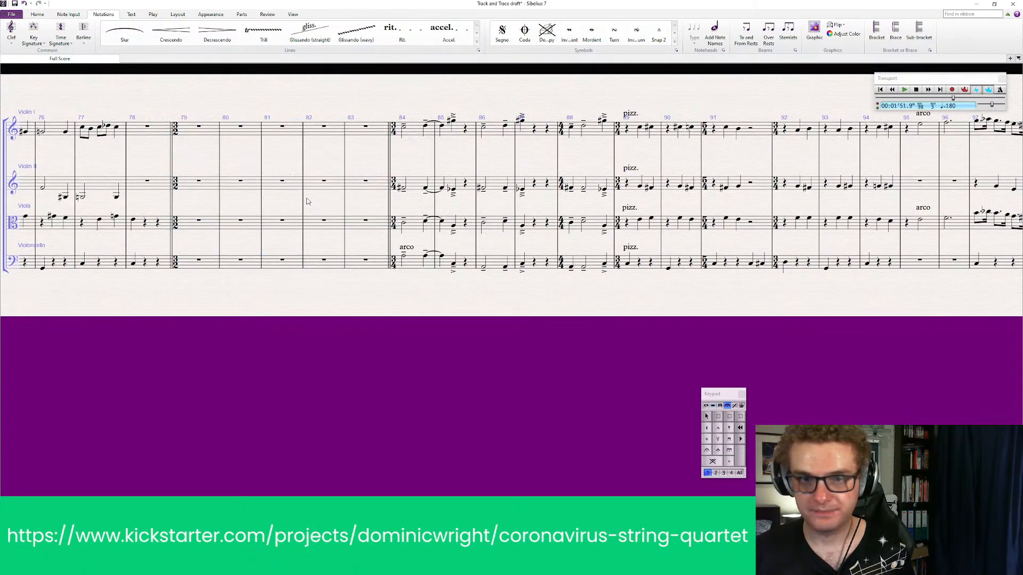
left_click(294, 130, "ctrl")
key("ctrl+v")
key("ctrl+v")
key("ctrl+v")
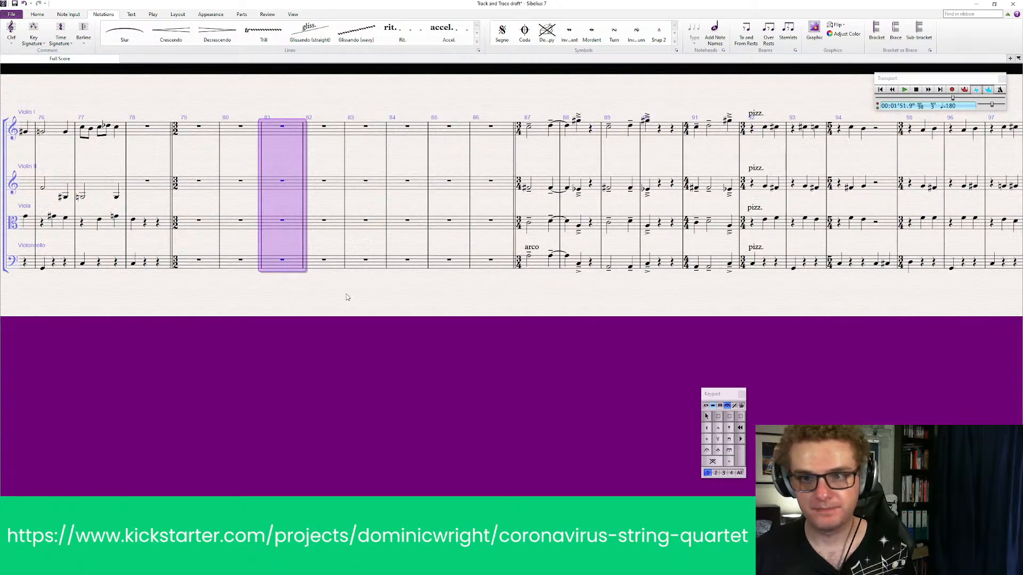
key("ctrl+v")
key("ctrl+v")
key("ctrl+v")
key("ctrl+v")
key("ctrl+v")
key("ctrl+v")
key("ctrl+v")
key("ctrl+v")
key("Escape")
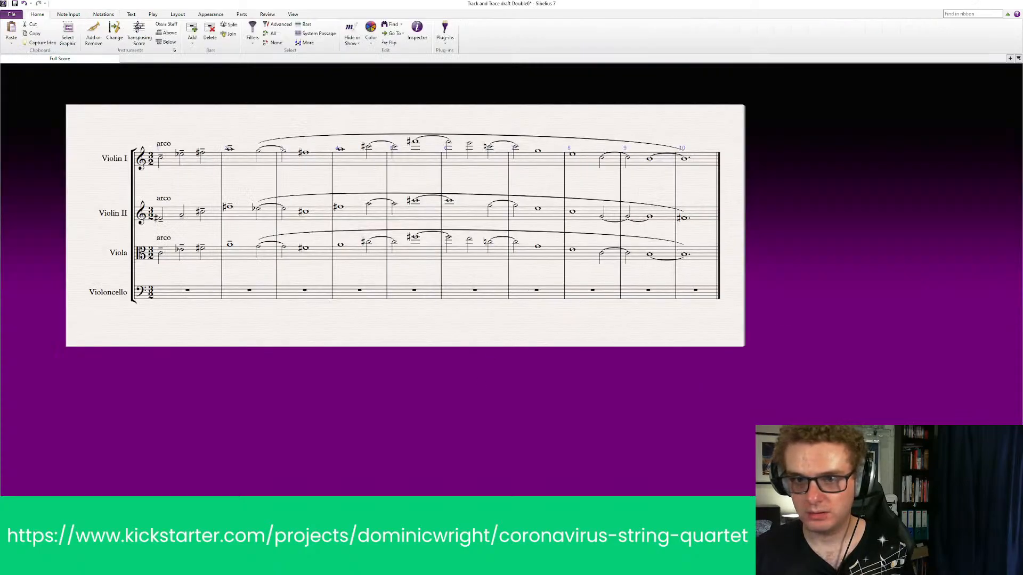
Copy all ten bars of the upper three staves from the doubled score and paste them into the draft at bar 79
left_click(195, 161)
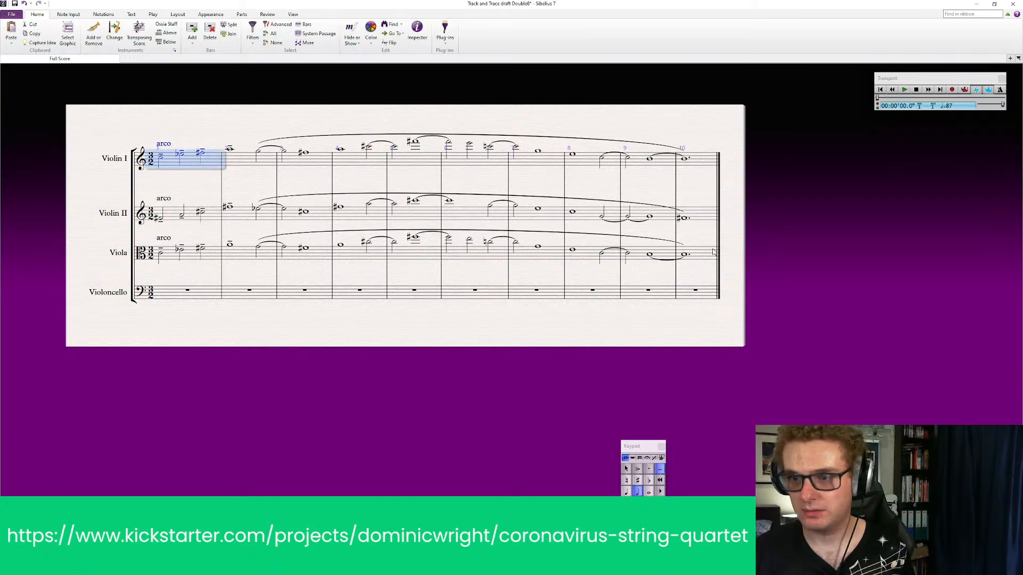
left_click(701, 261, "shift")
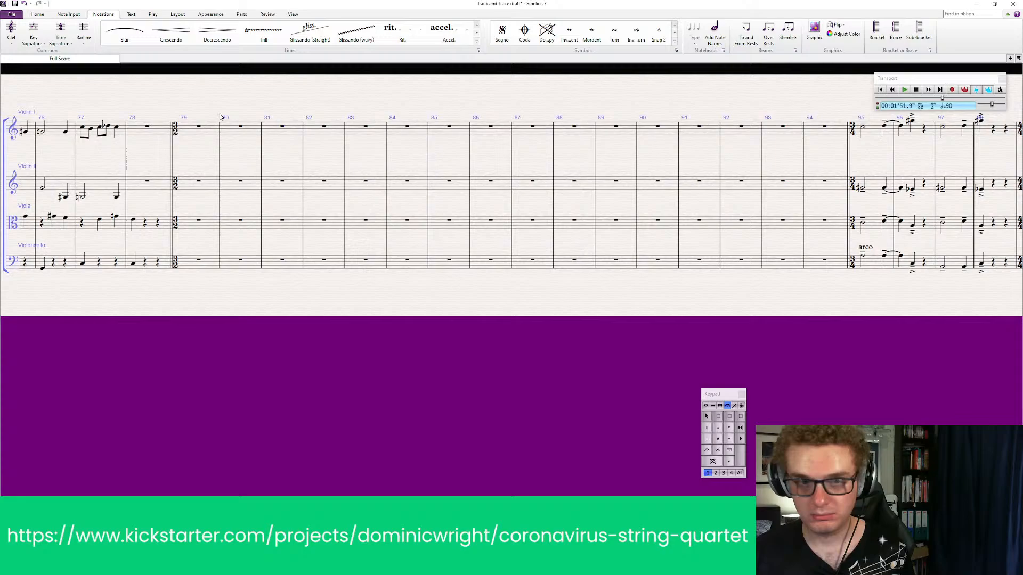
left_click(208, 136)
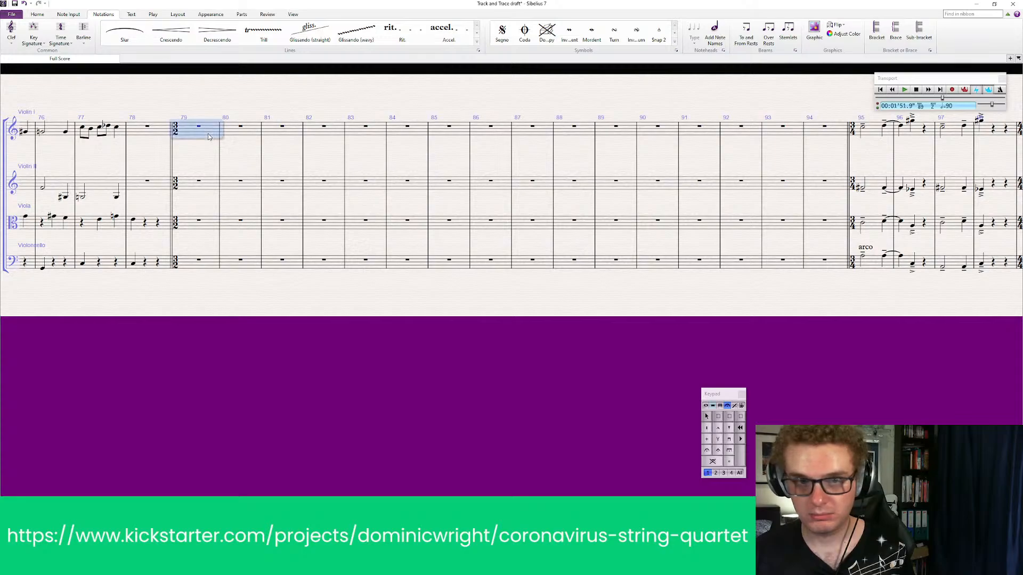
key("ctrl+v")
Delete the surplus empty bars 89–94 between the pasted passage and the Violoncello's arco entry
left_click_drag(660, 312, 463, 330)
left_click(558, 155, "ctrl")
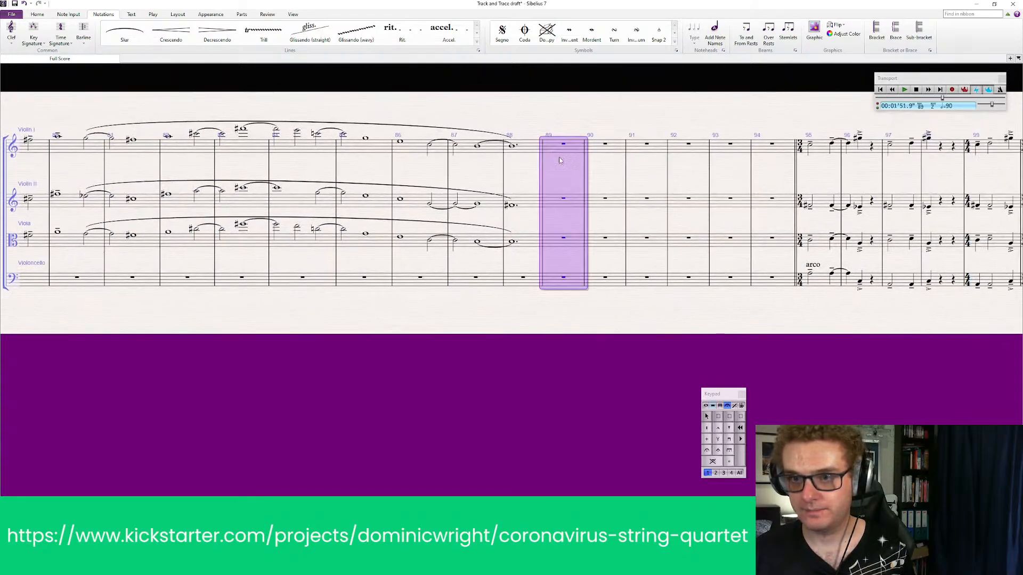
left_click(775, 285, "shift")
key("Delete")
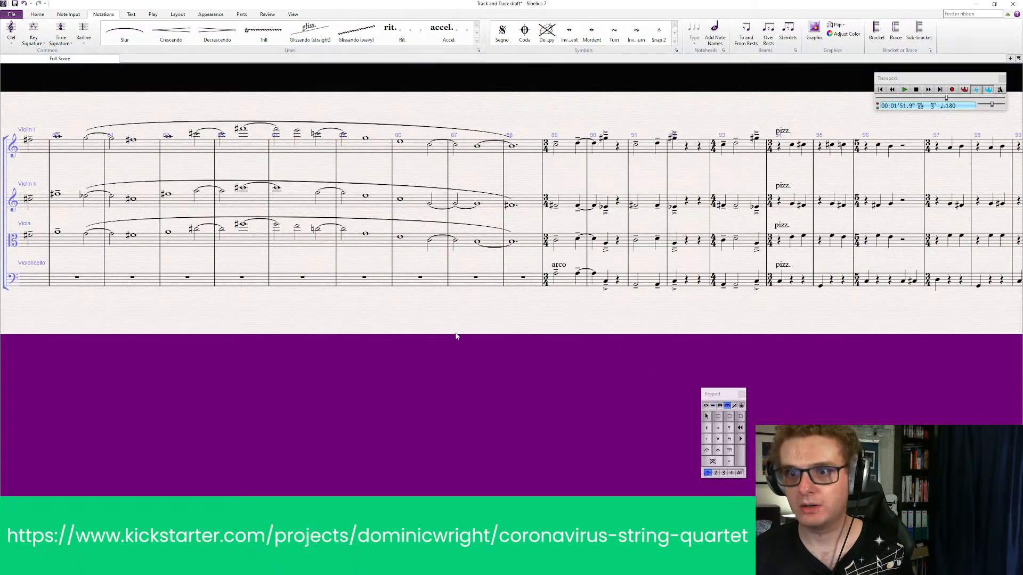
Add a double barline at the end of bar 93, before the pizz. passage
left_click_drag(456, 338, 396, 349)
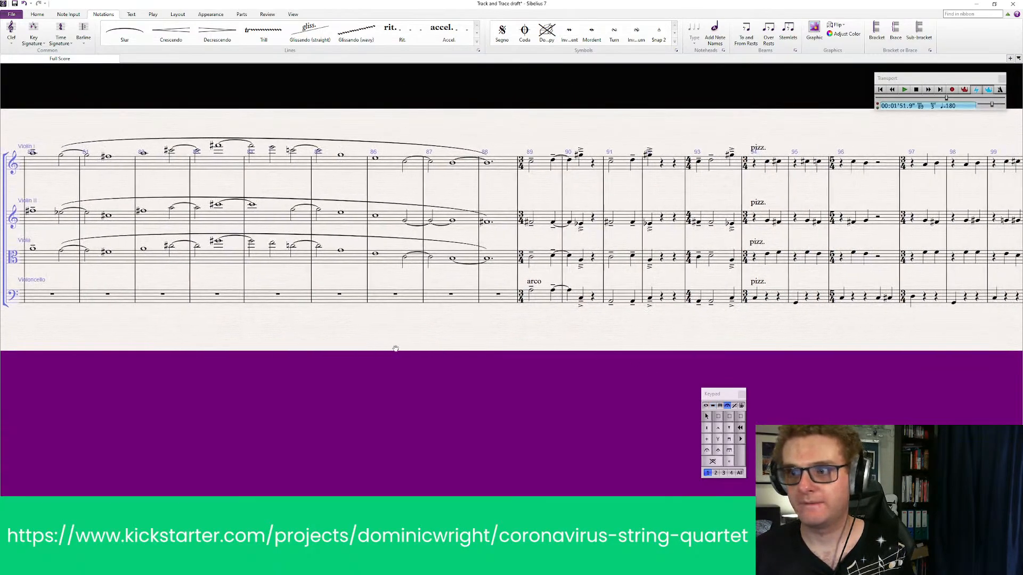
left_click(83, 33)
left_click(112, 60)
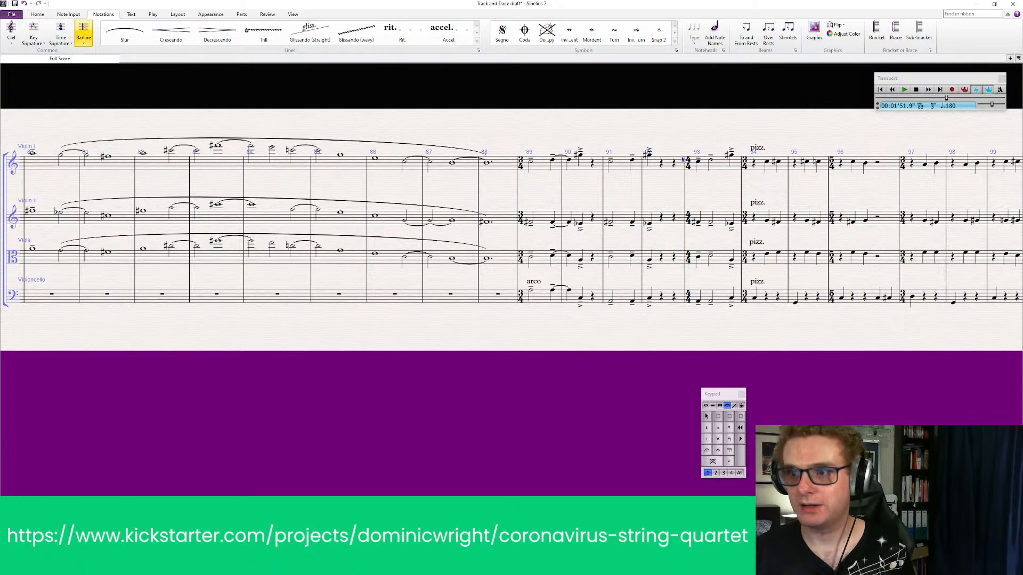
left_click(741, 171)
key("Escape")
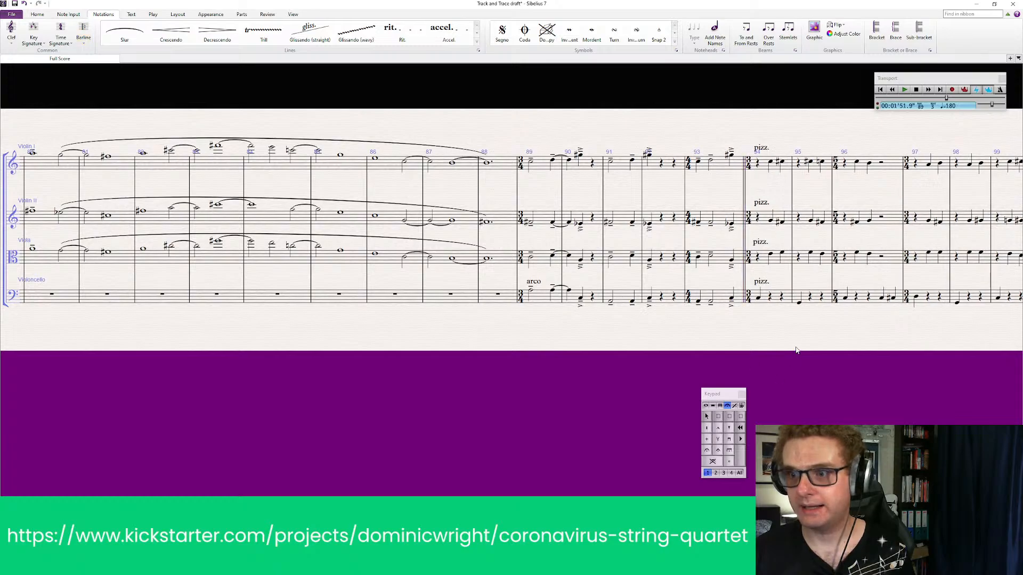
Add an accel. line over bars 89–93 and shift its start to align with the beginning of bar 89
left_click_drag(753, 336, 858, 346)
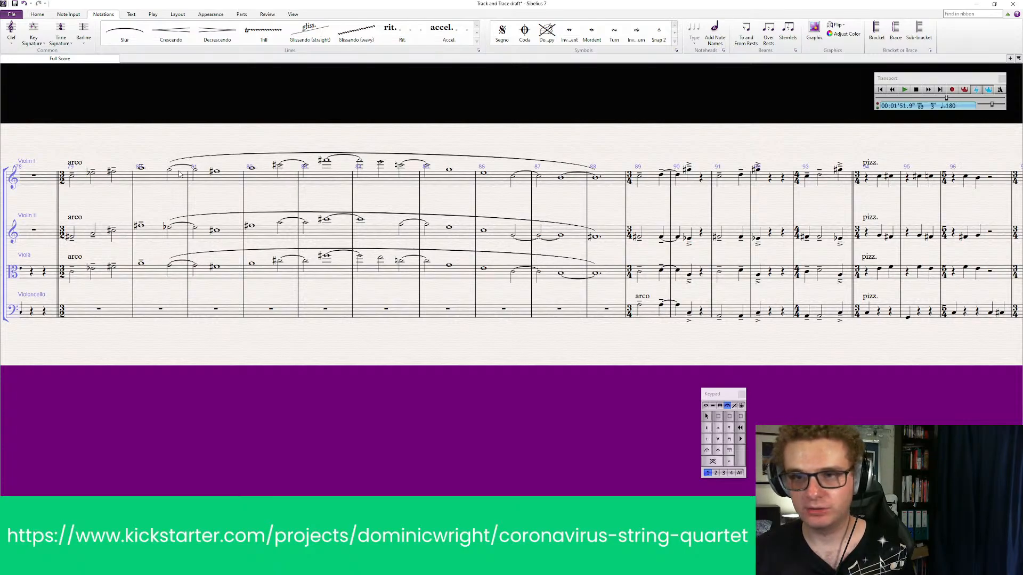
left_click_drag(691, 137, 476, 138)
left_click(426, 178)
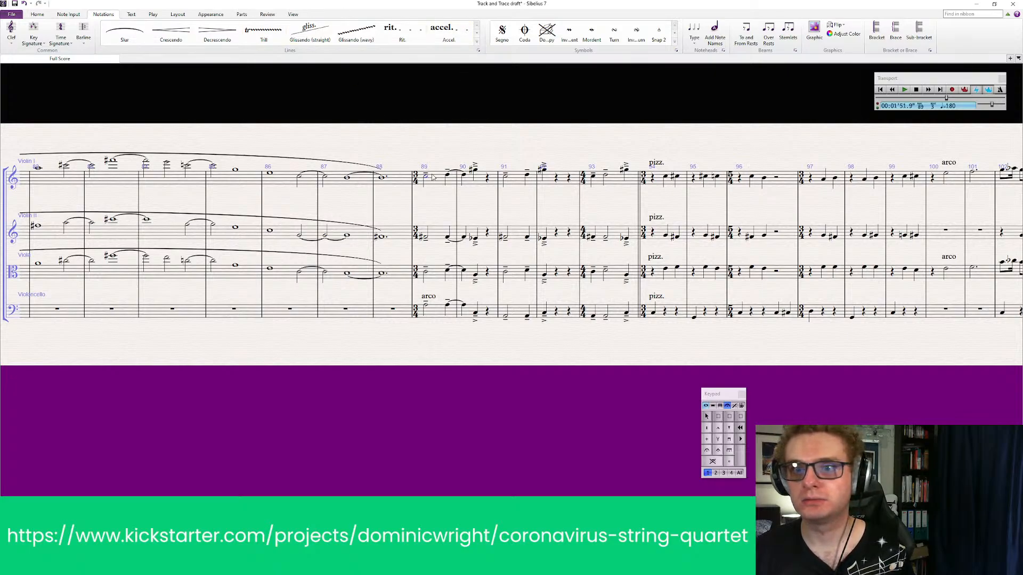
left_click(433, 179)
left_click(616, 184, "shift")
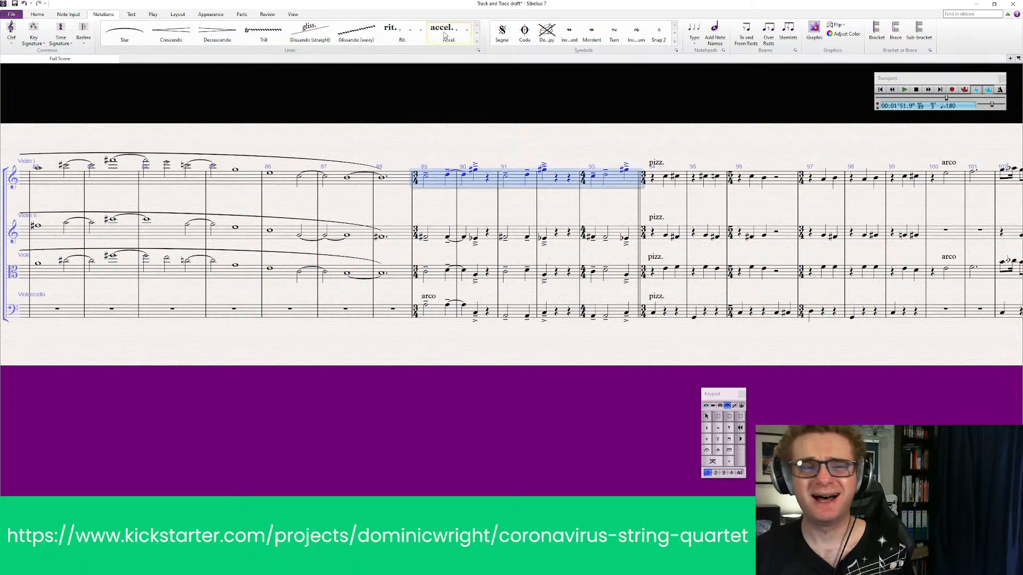
left_click(444, 35)
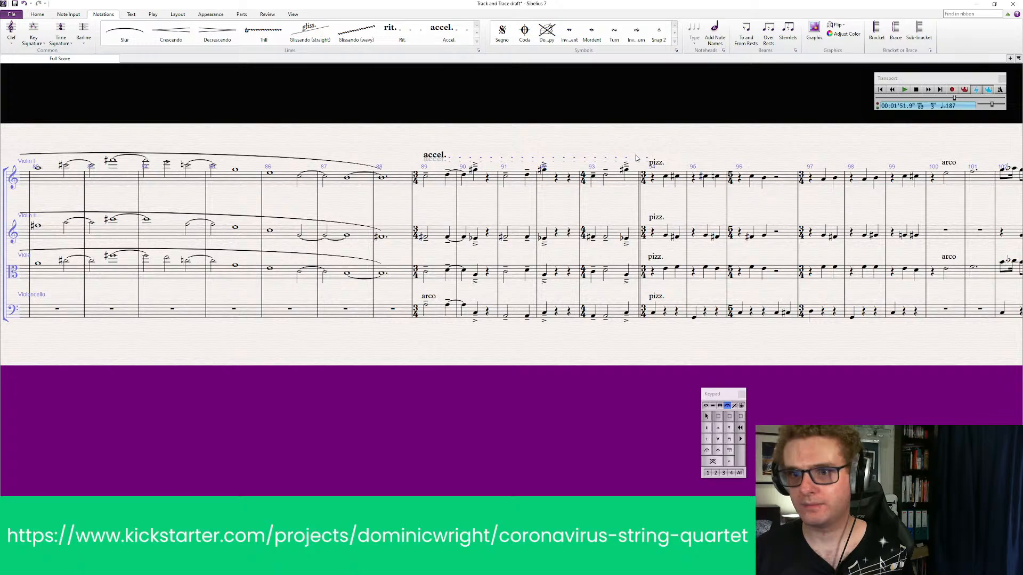
left_click_drag(439, 160, 425, 159)
left_click(697, 196)
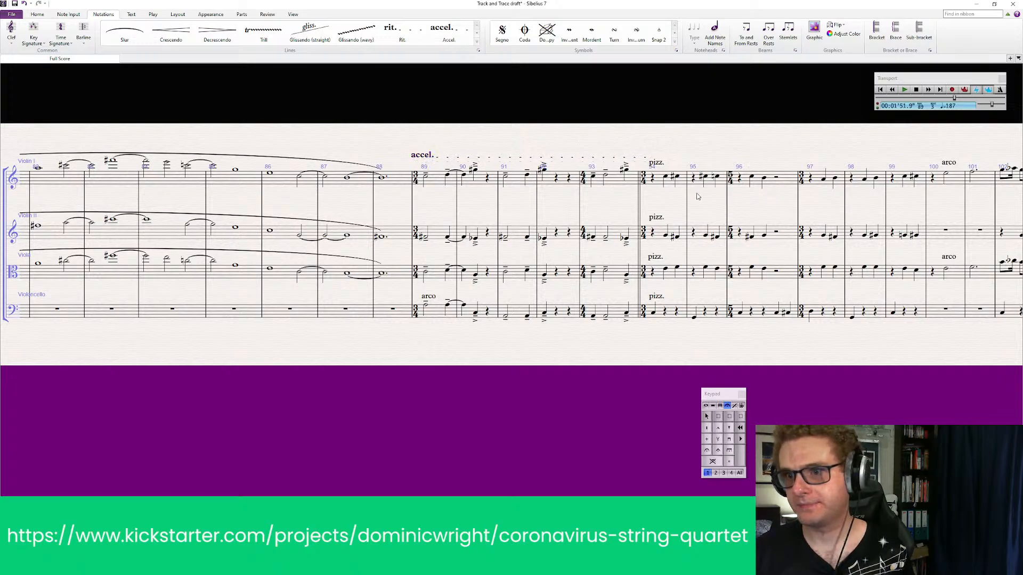
left_click_drag(689, 126, 525, 126)
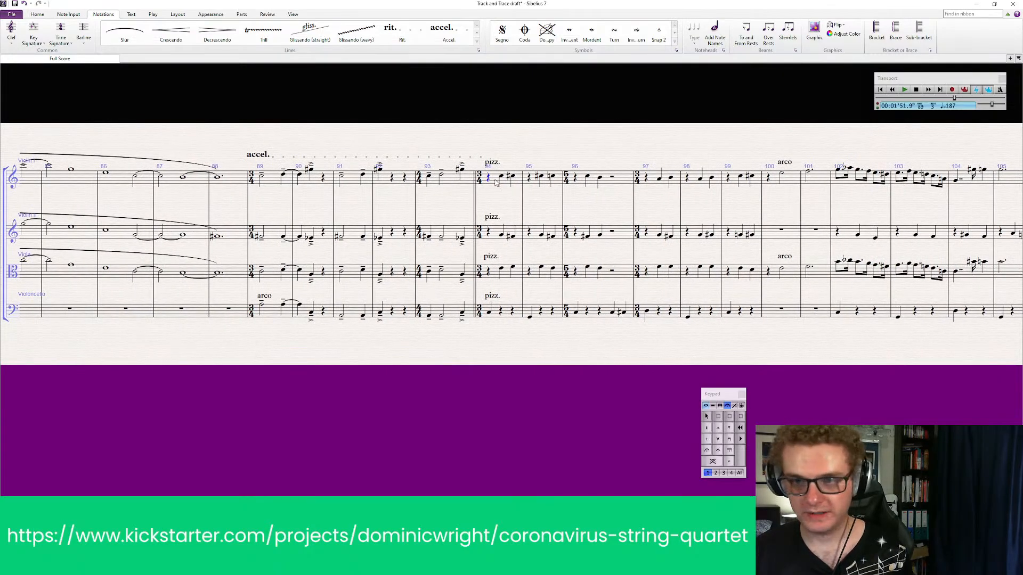
left_click(495, 183)
left_click(506, 312, "shift")
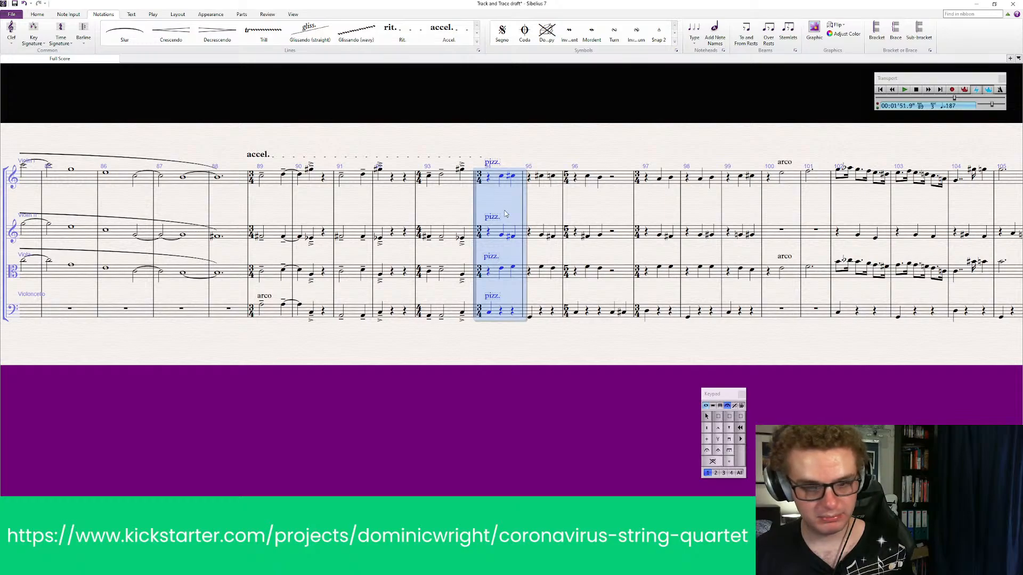
key("Escape")
right_click(489, 155)
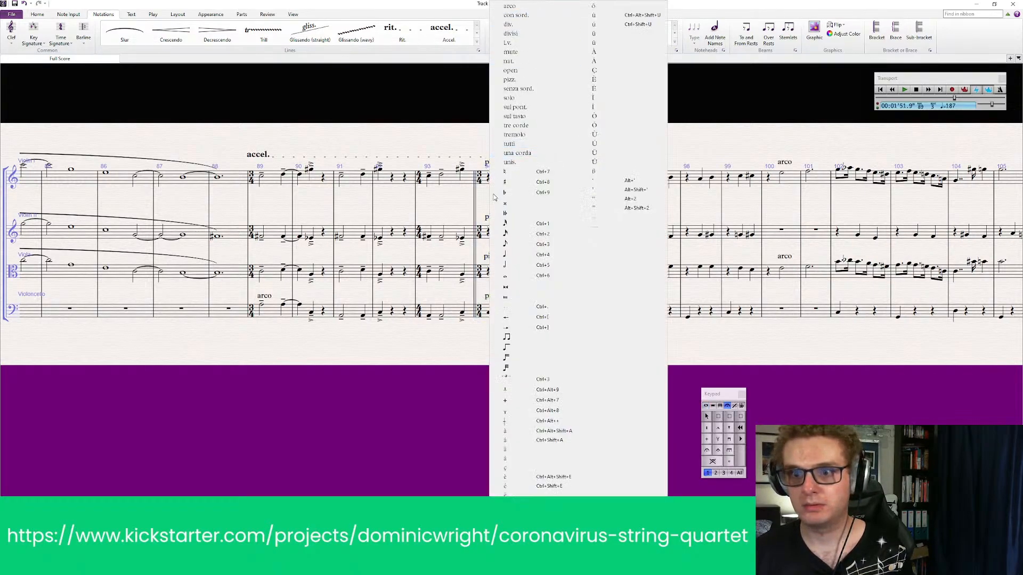
left_click(466, 403)
left_click(493, 185)
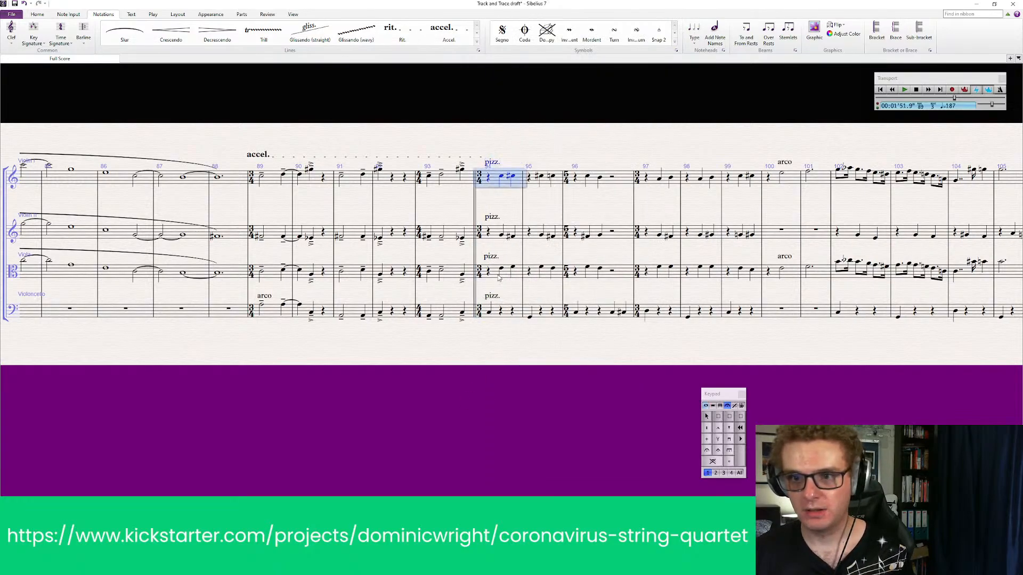
left_click(506, 305, "shift")
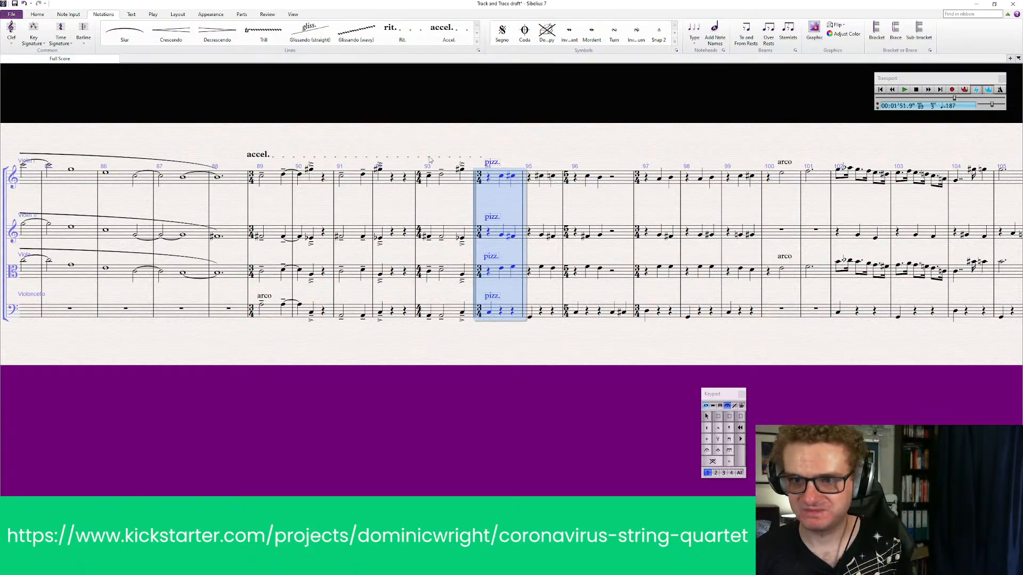
key("ctrl+t")
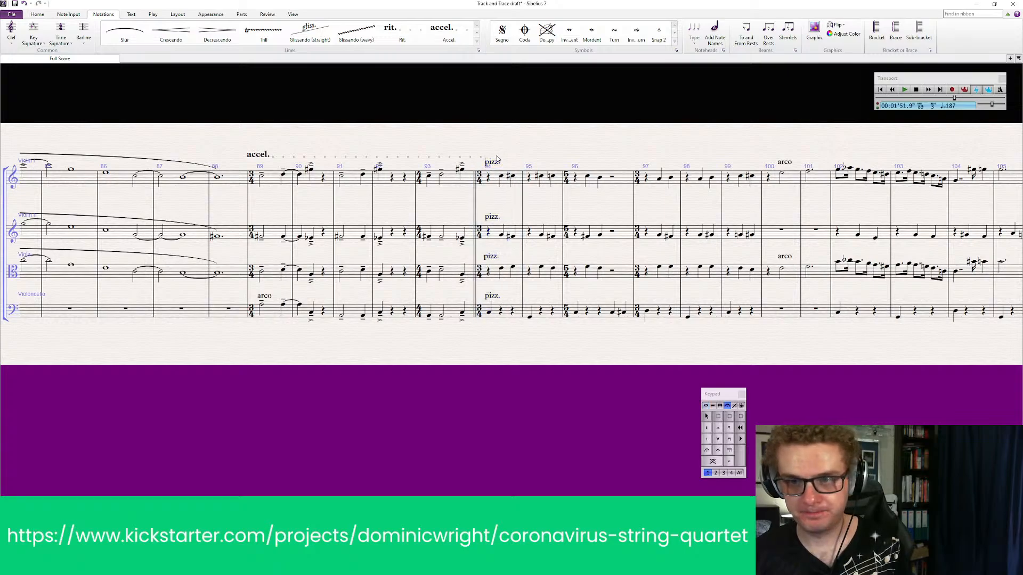
right_click(498, 158)
key("Escape")
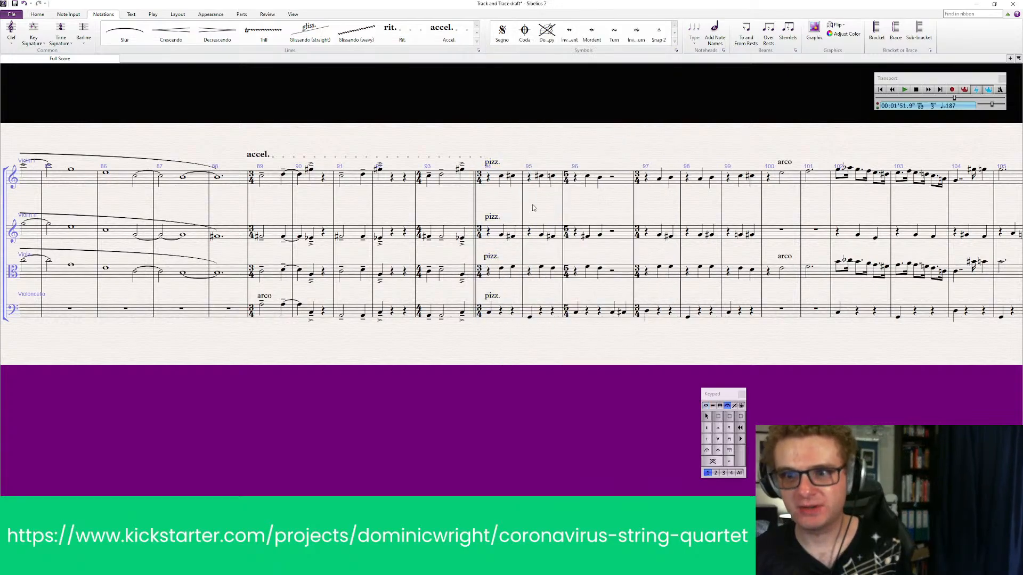
Add an "A tempo" marking at the start of bar 94, above Violin I's pizz. marking, and nudge it slightly
left_click(509, 186)
left_click(509, 313, "shift")
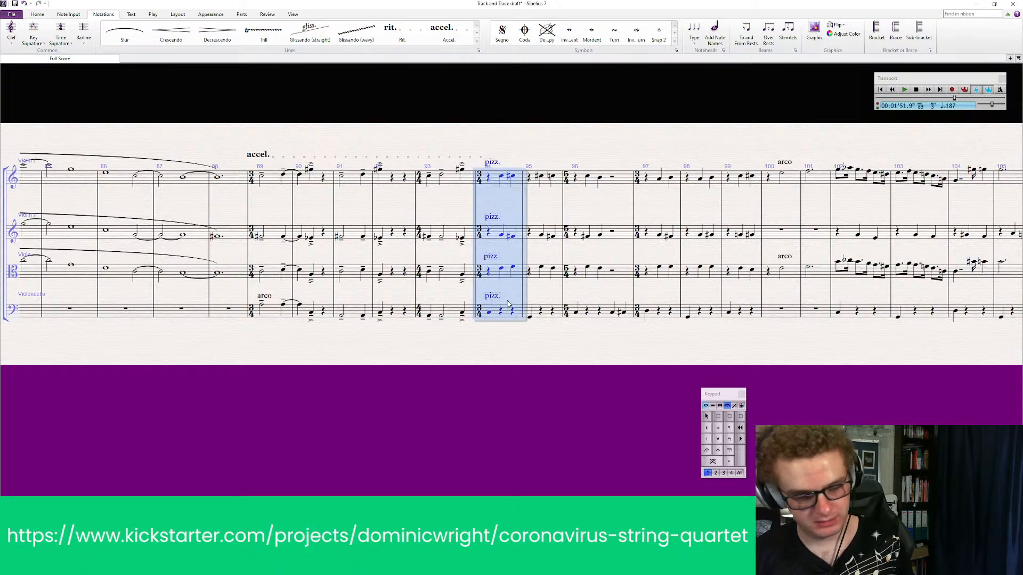
key("Escape")
right_click(483, 163)
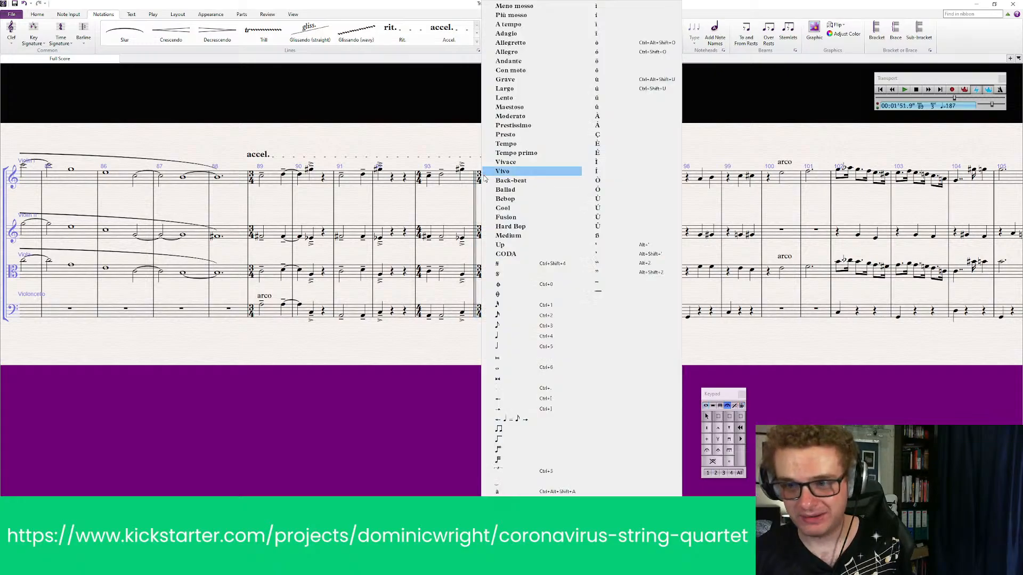
left_click(509, 24)
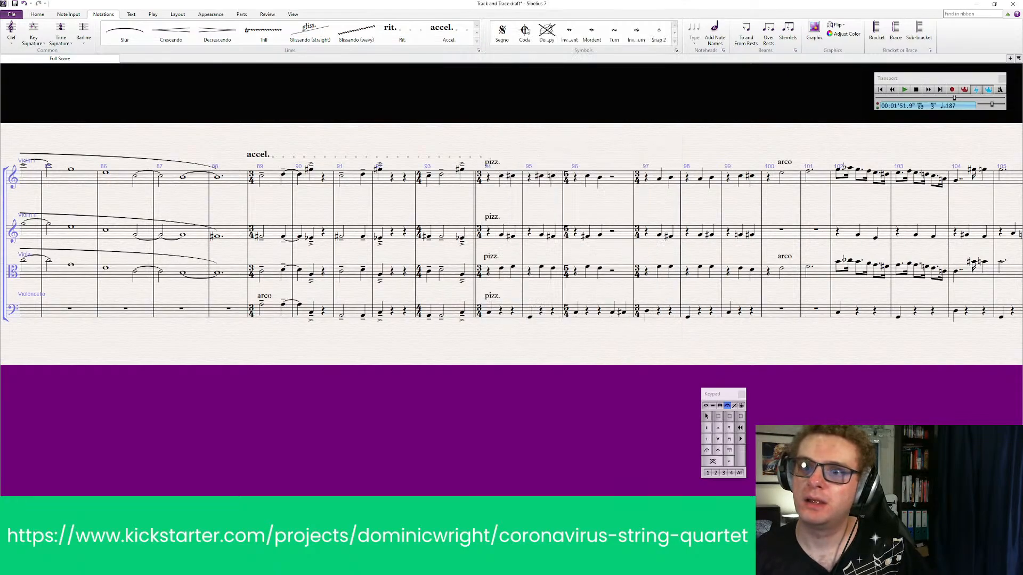
key("Escape")
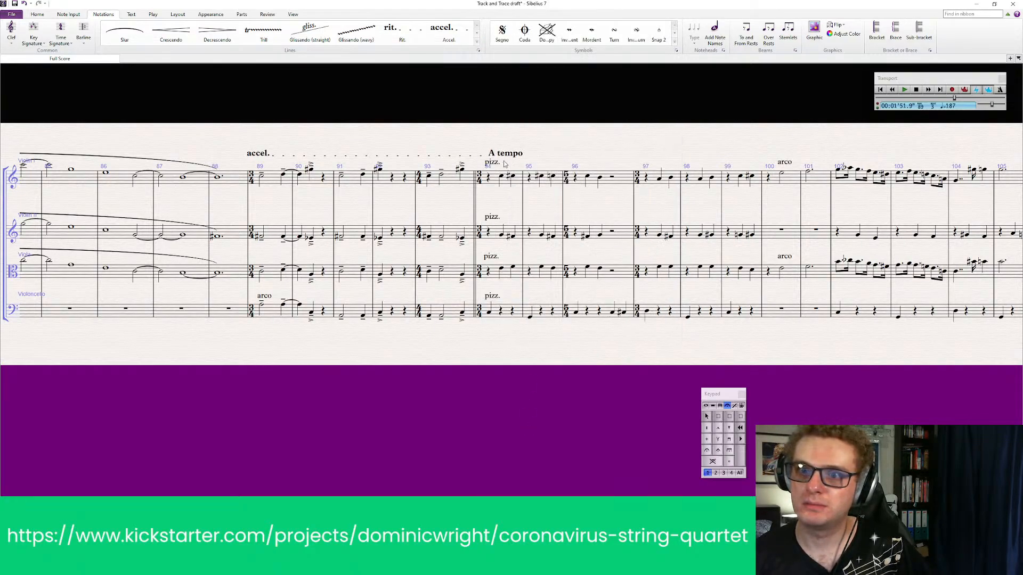
mouse_move(501, 156)
left_mouse_down()
mouse_move(486, 151)
mouse_move(500, 155)
left_mouse_up()
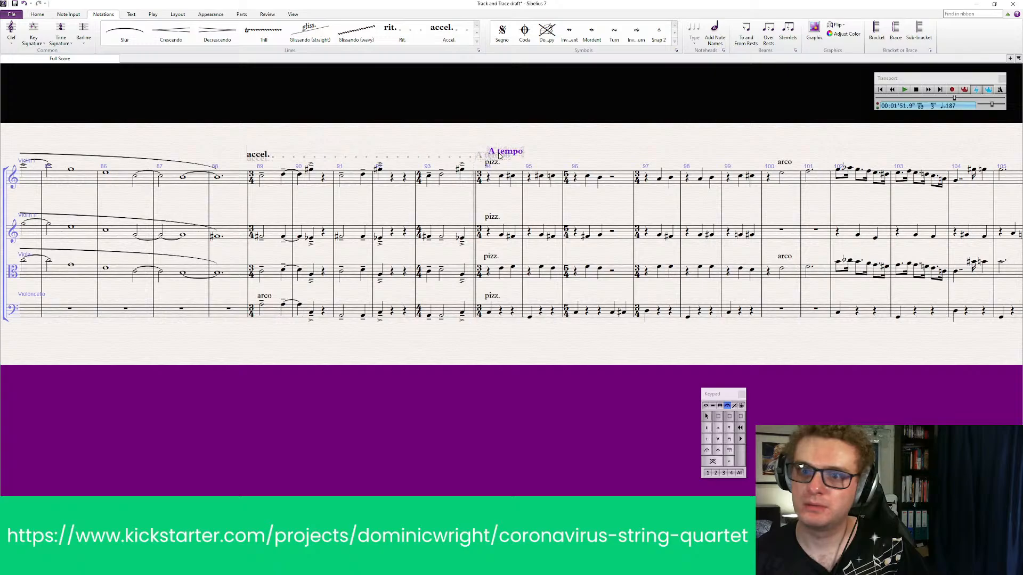
key("Escape")
Play back all four staves from bar 78 through the 3/2 passage and accelerando into the pizz. section
left_click_drag(334, 407, 461, 418)
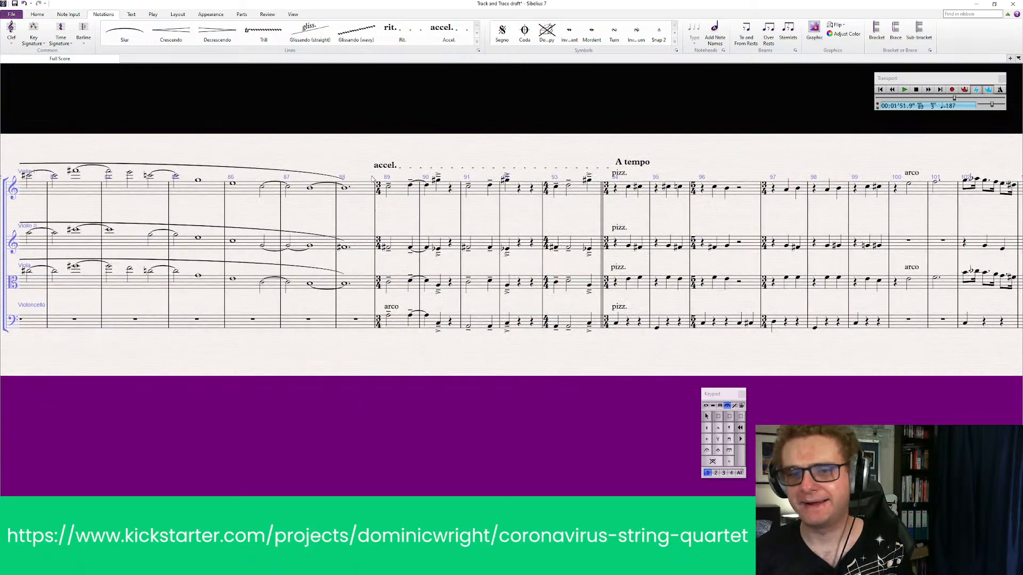
left_click(361, 194)
left_click_drag(208, 376, 574, 364)
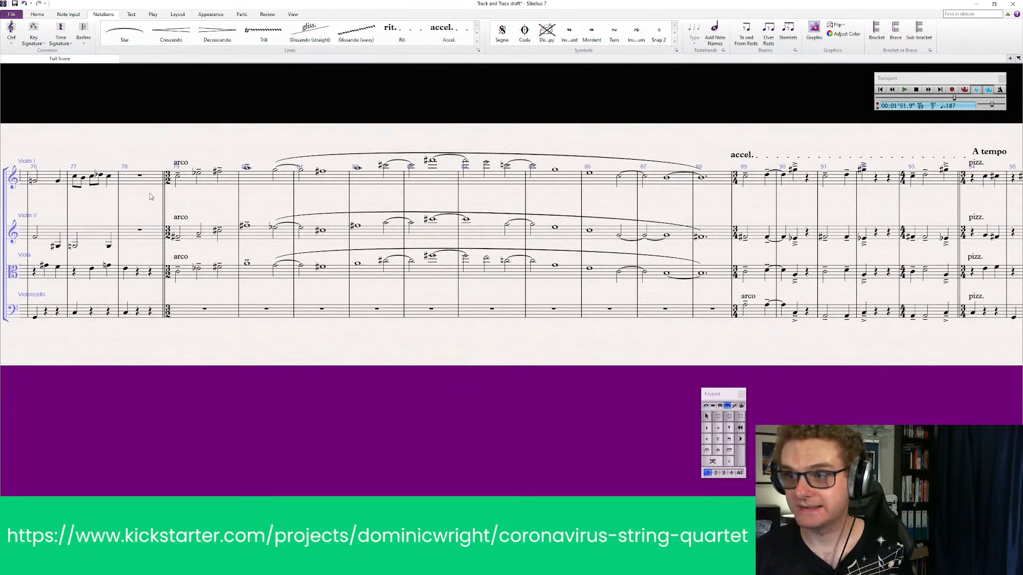
left_click(157, 182)
left_click(140, 316, "shift")
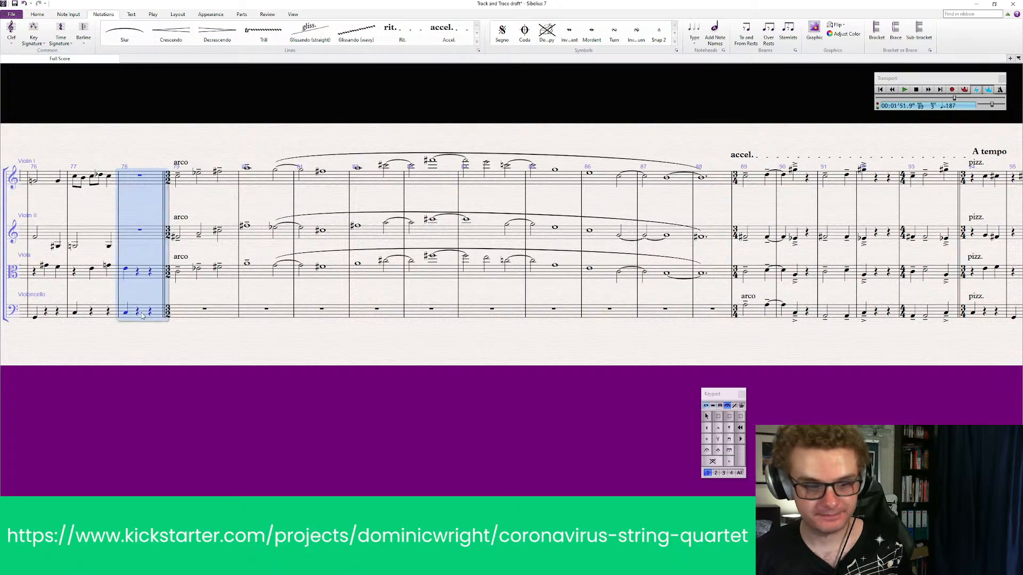
key("p")
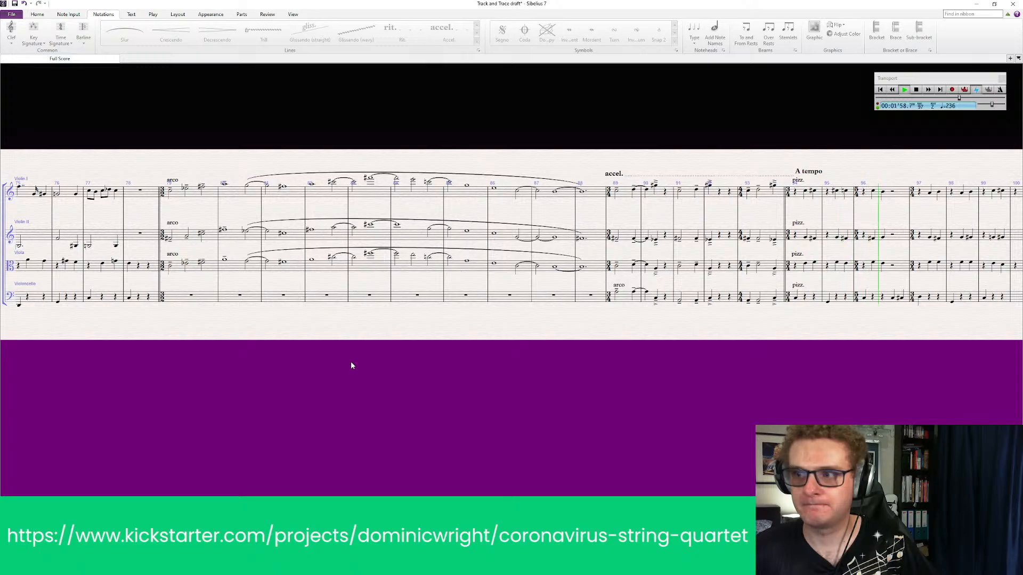
key("space")
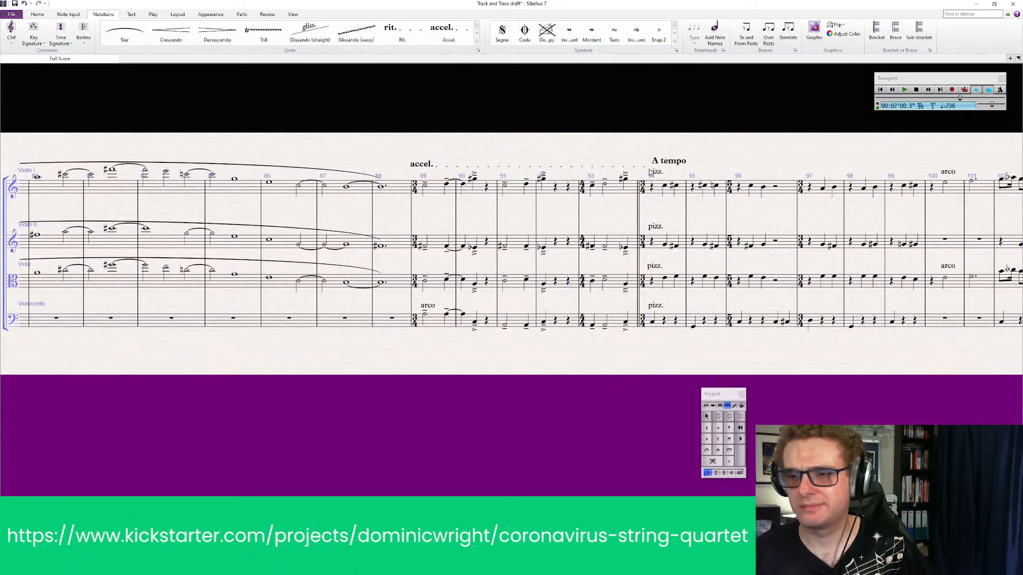
Play back all staves from bar 88 to check the accelerando and the tempo of the pizz. and arco bars that follow
left_click(668, 162)
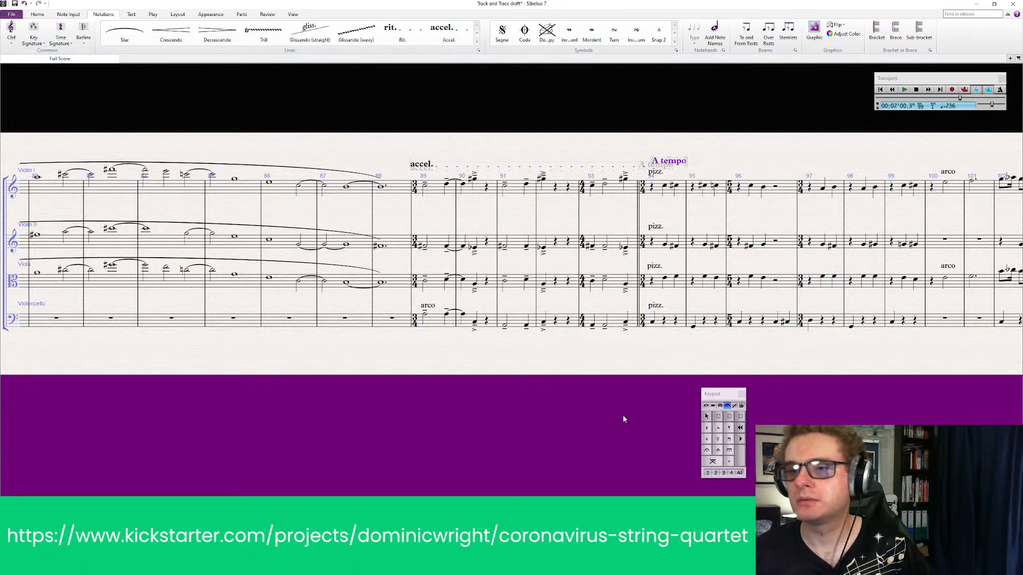
left_click_drag(594, 415, 484, 419)
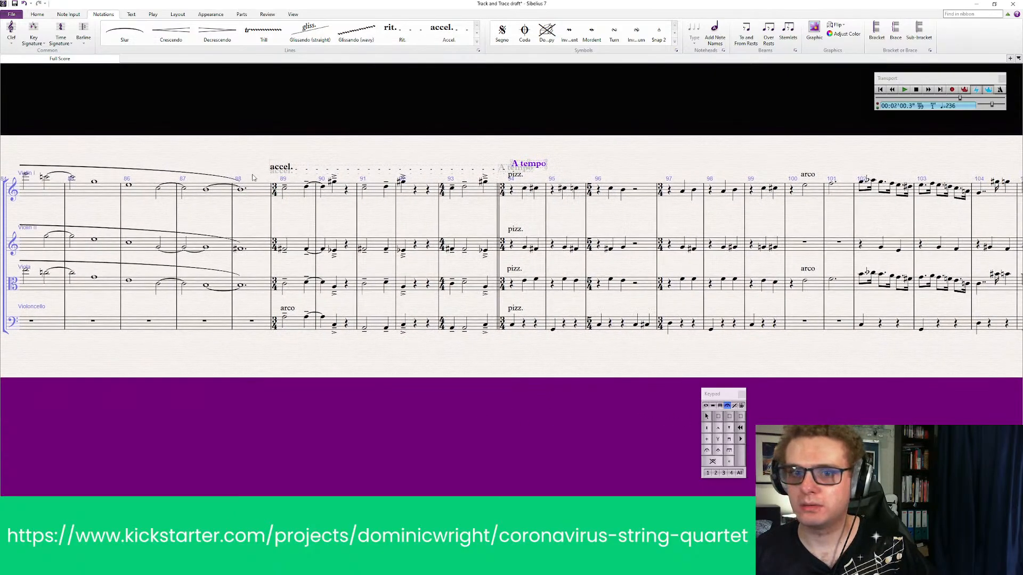
left_click(266, 195)
left_click(252, 322, "shift")
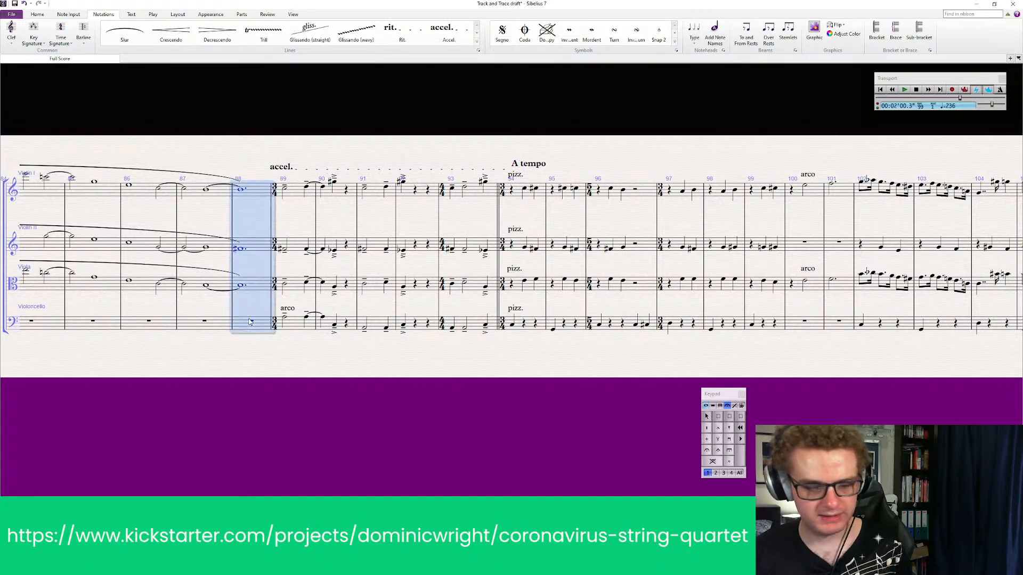
key("space")
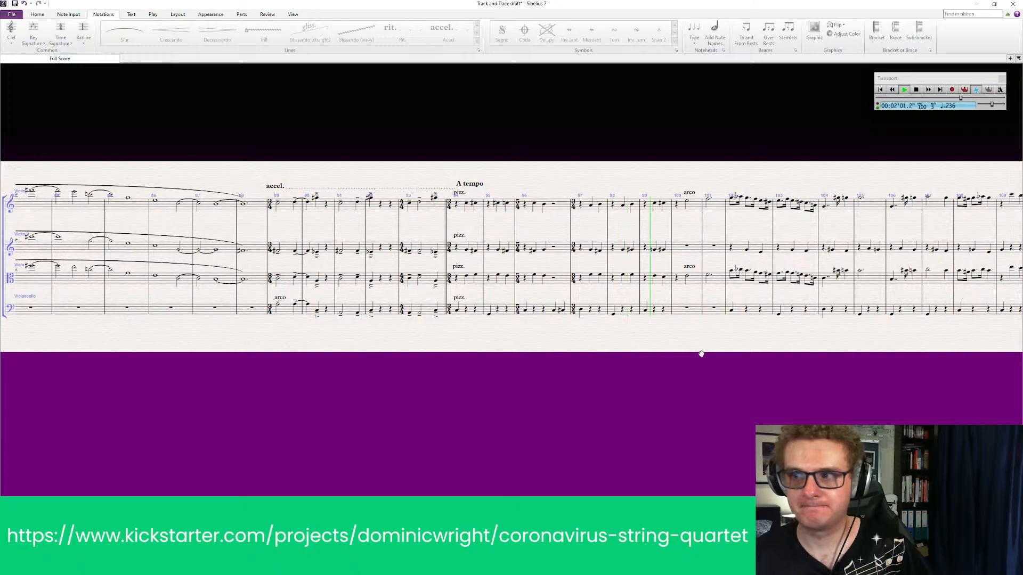
left_click_drag(699, 354, 591, 354)
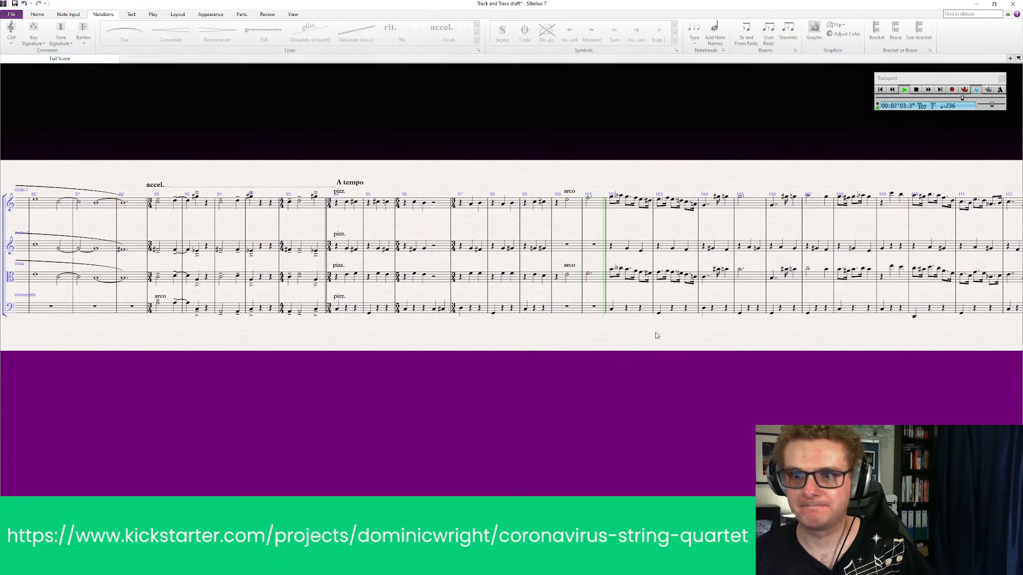
key("space")
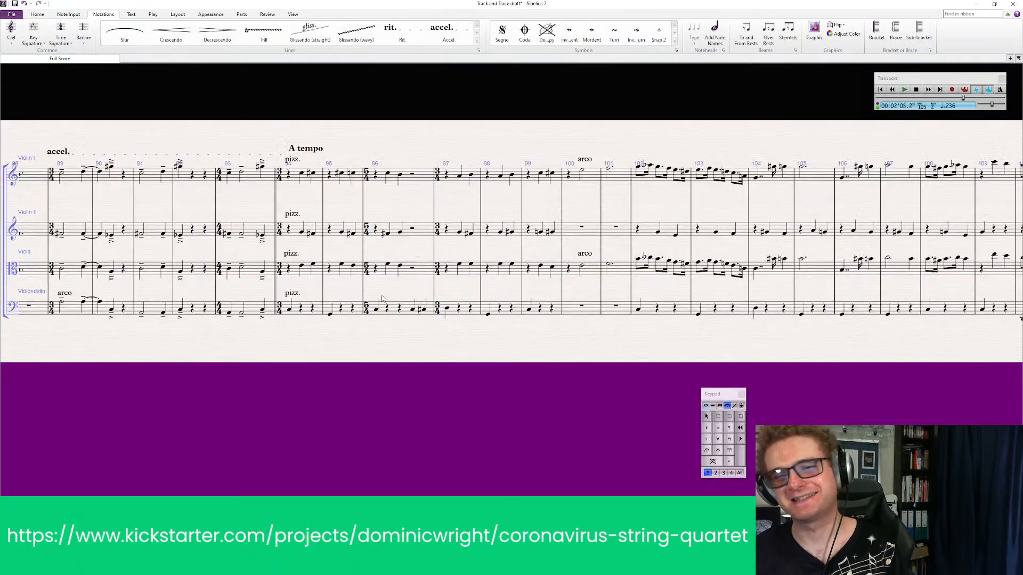
Replace the "A tempo" marking at bar 94 with a metronome mark of quarter note = 180
left_click(307, 150)
key("Delete")
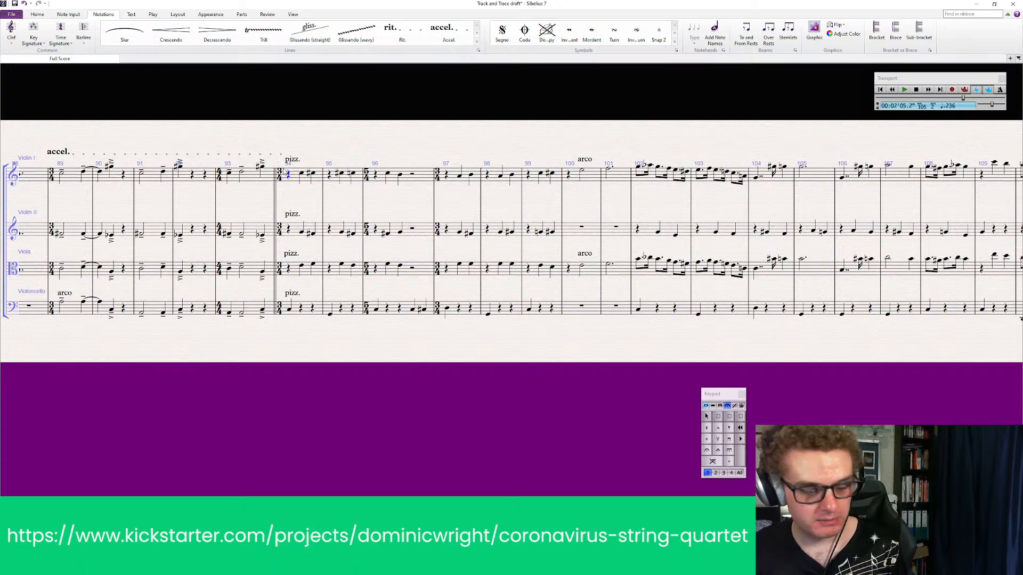
key("Escape")
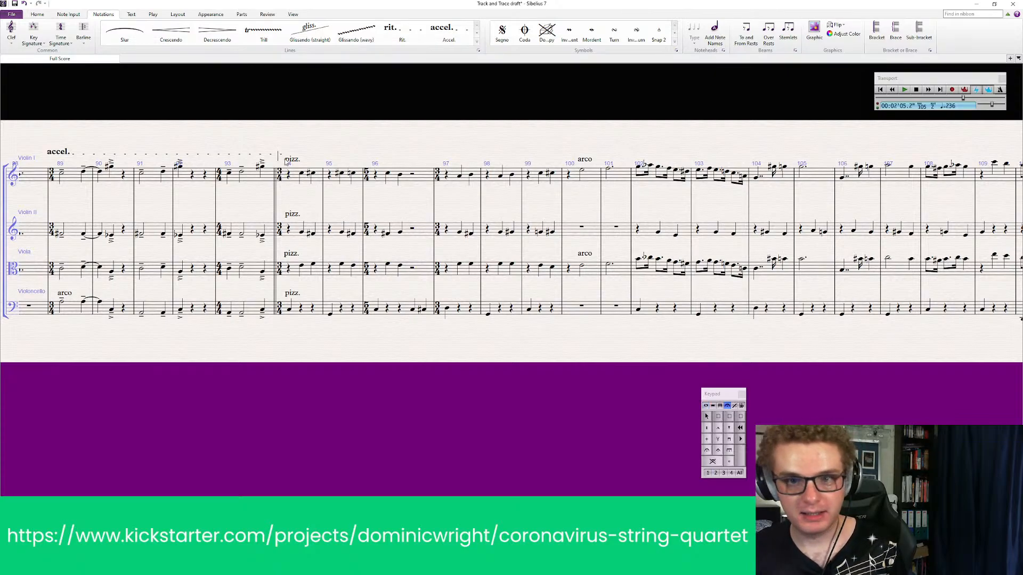
right_click(289, 147)
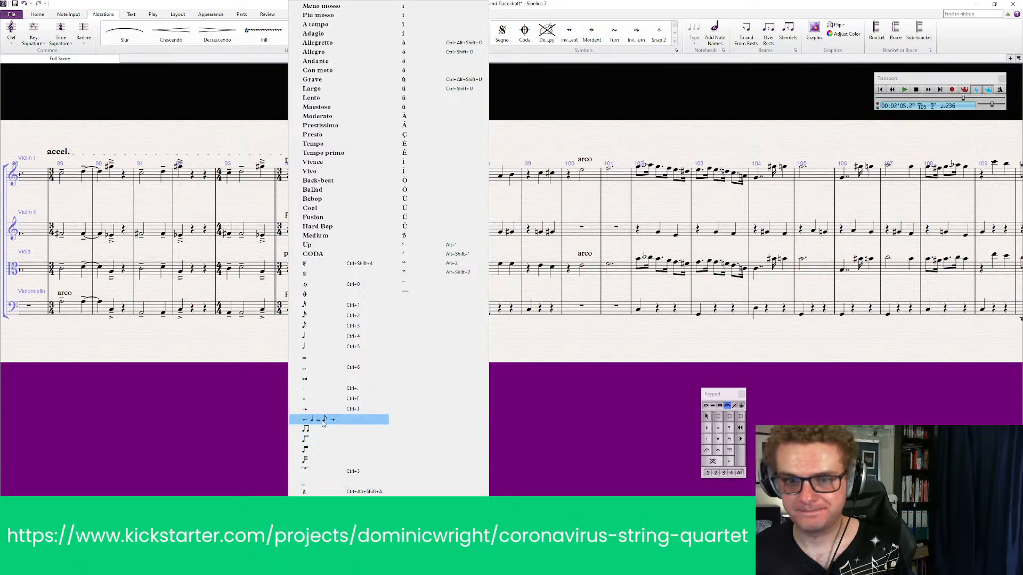
left_click(315, 338)
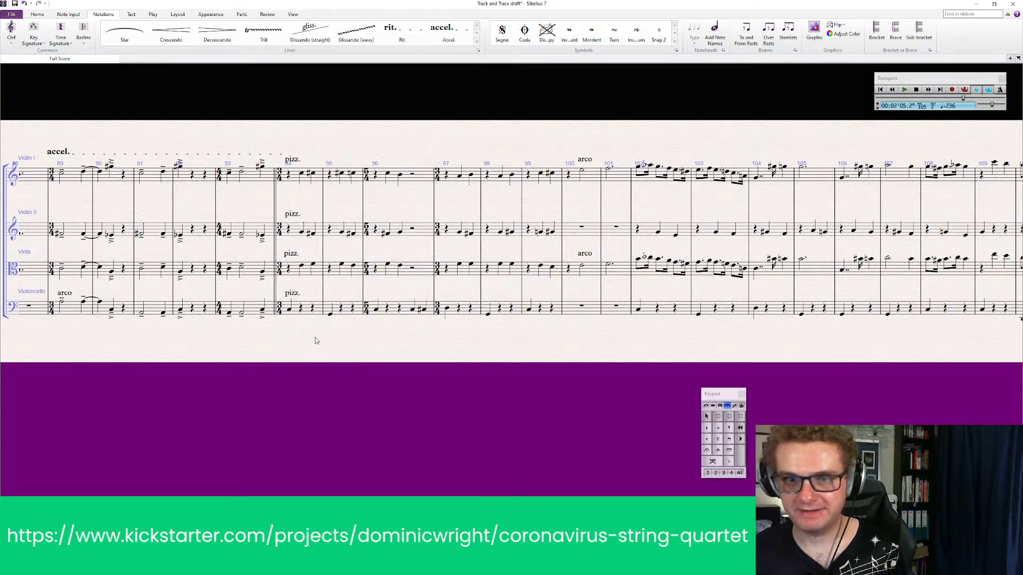
type("=120")
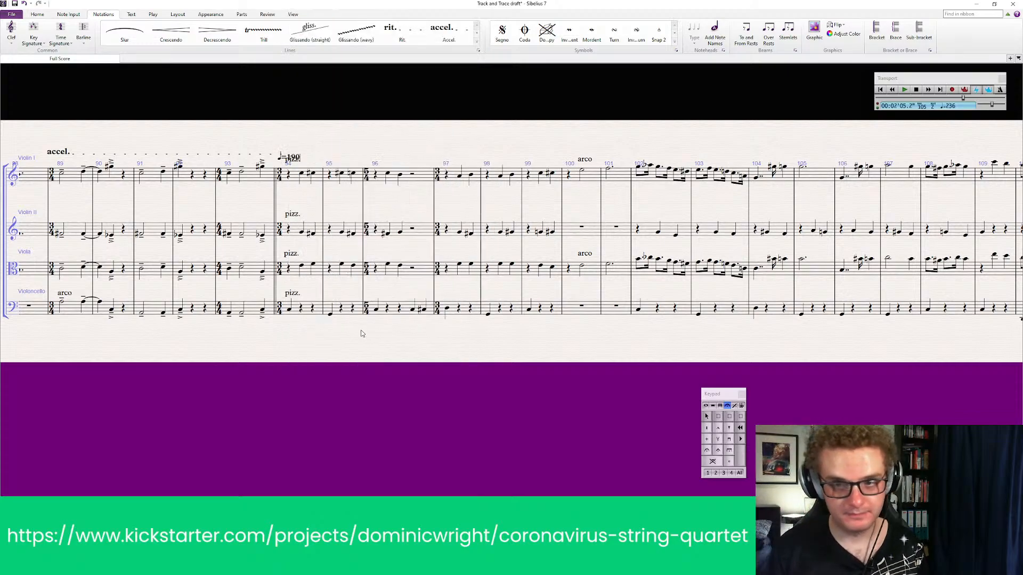
key("BackSpace")
key("BackSpace")
type("80")
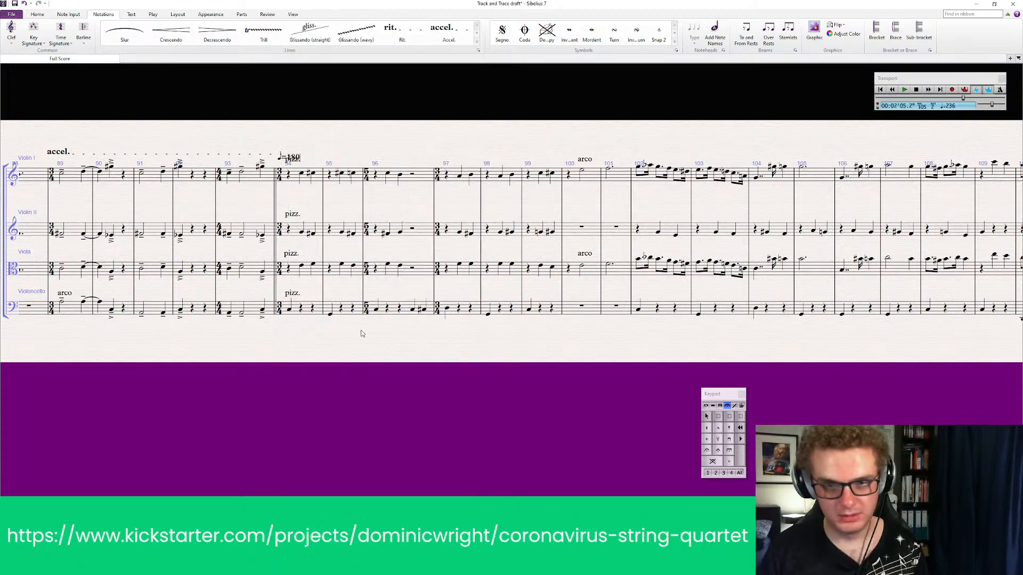
key("Escape")
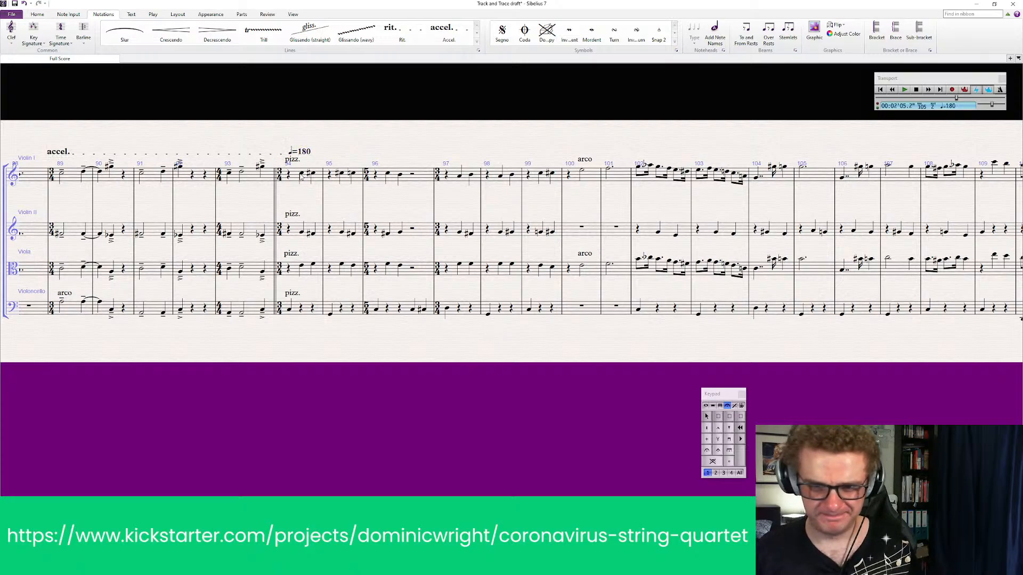
scroll(100, 383, "left", 5)
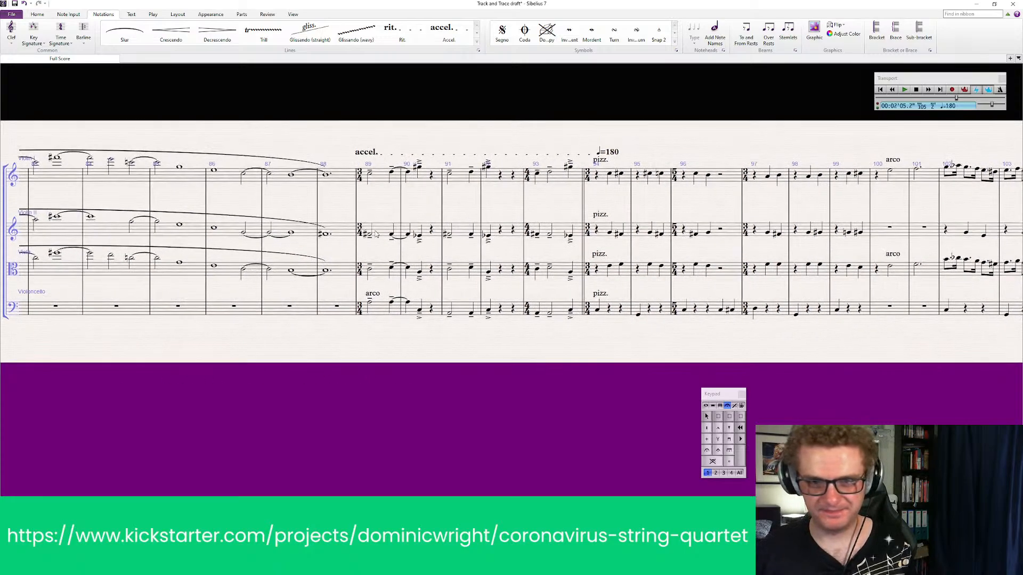
left_click(338, 175)
left_click(342, 313, "shift")
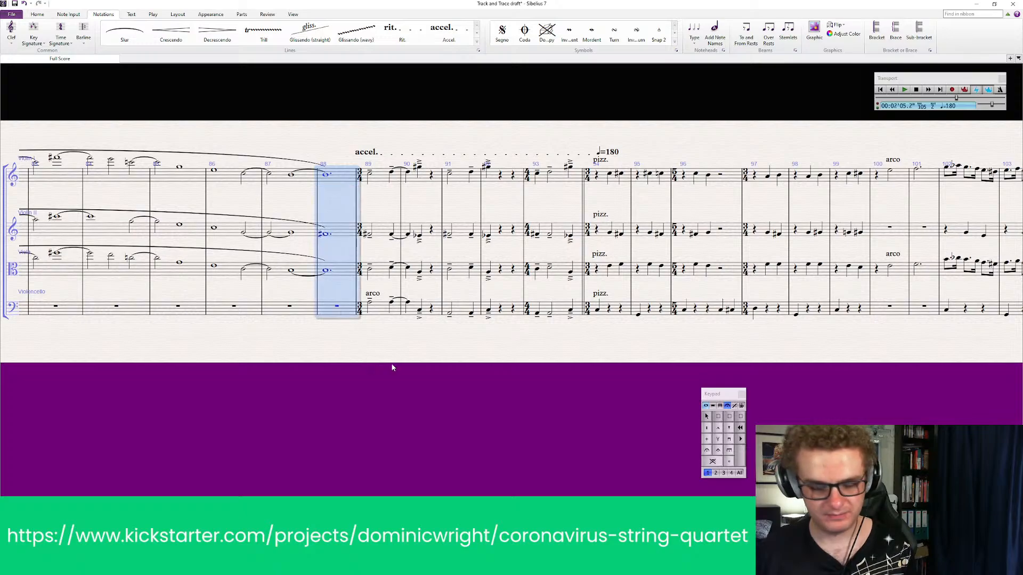
key("Escape")
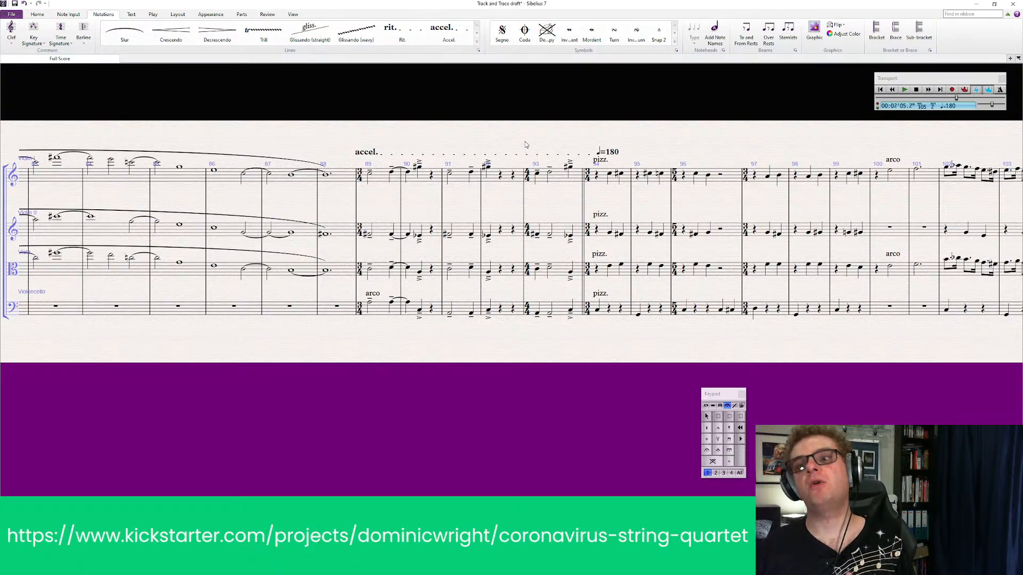
Change the time signature at bar 93 to 5/4
left_click_drag(503, 141, 412, 157)
left_click(59, 42)
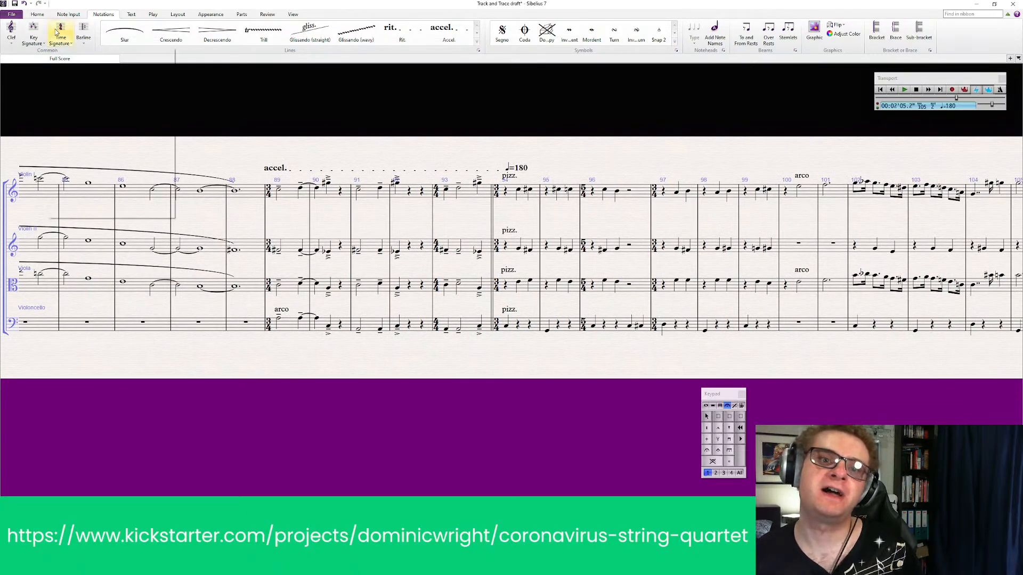
left_click(124, 110)
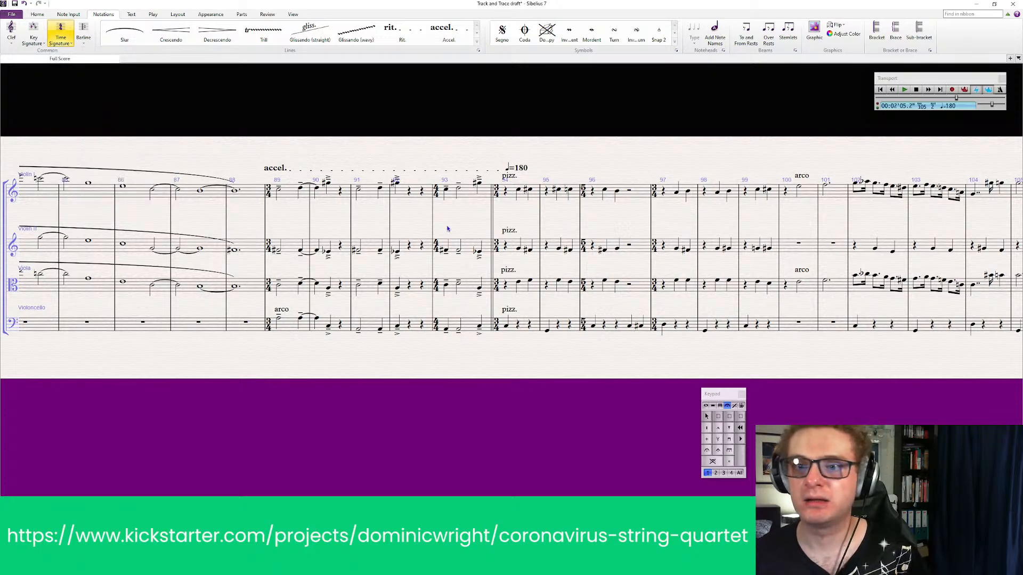
left_click(438, 195)
key("Escape")
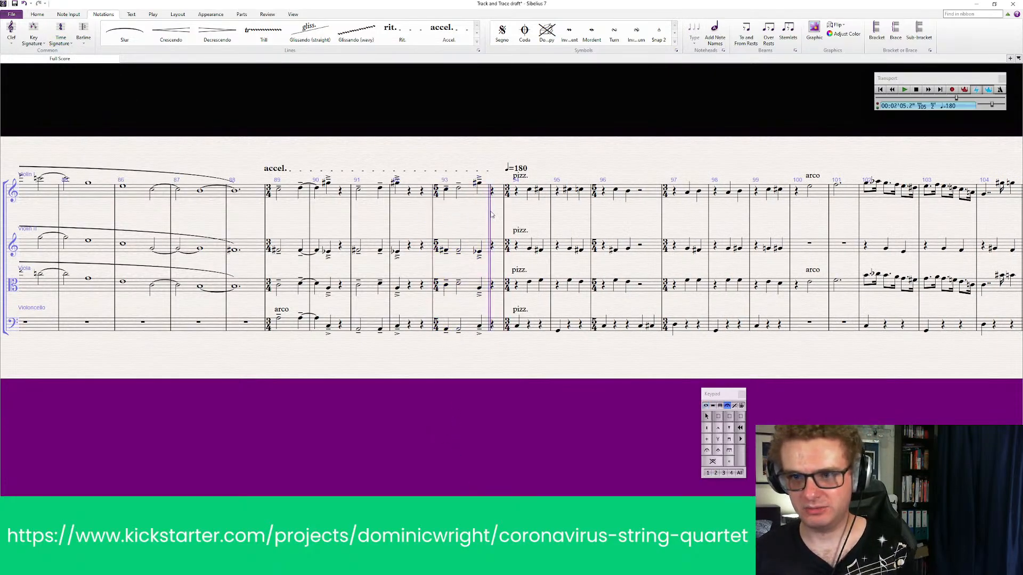
Restore the double barline between bar 93 and the pizz. passage at bar 94
left_click(83, 49)
left_click(173, 63)
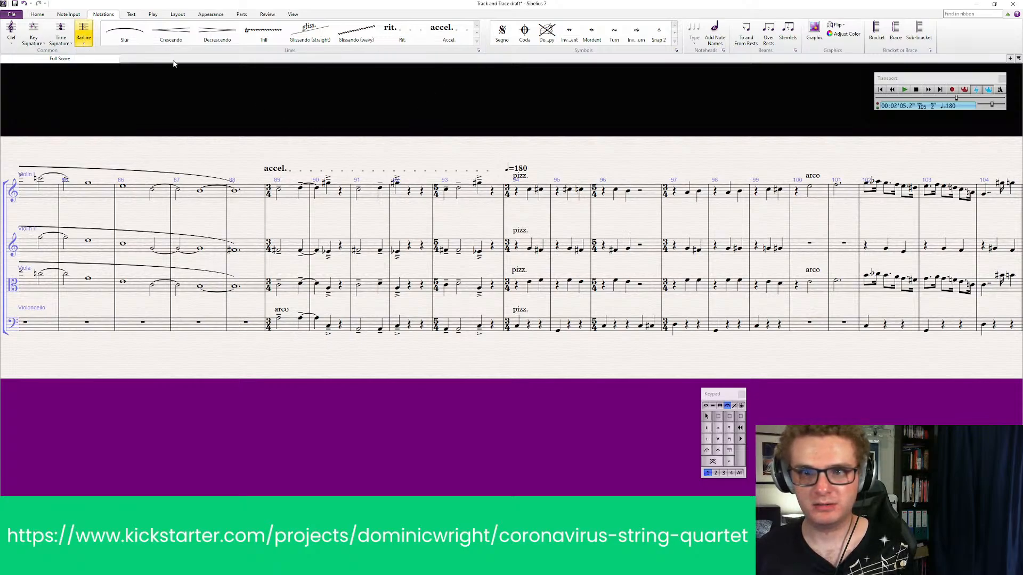
left_click(503, 198)
left_click(480, 236)
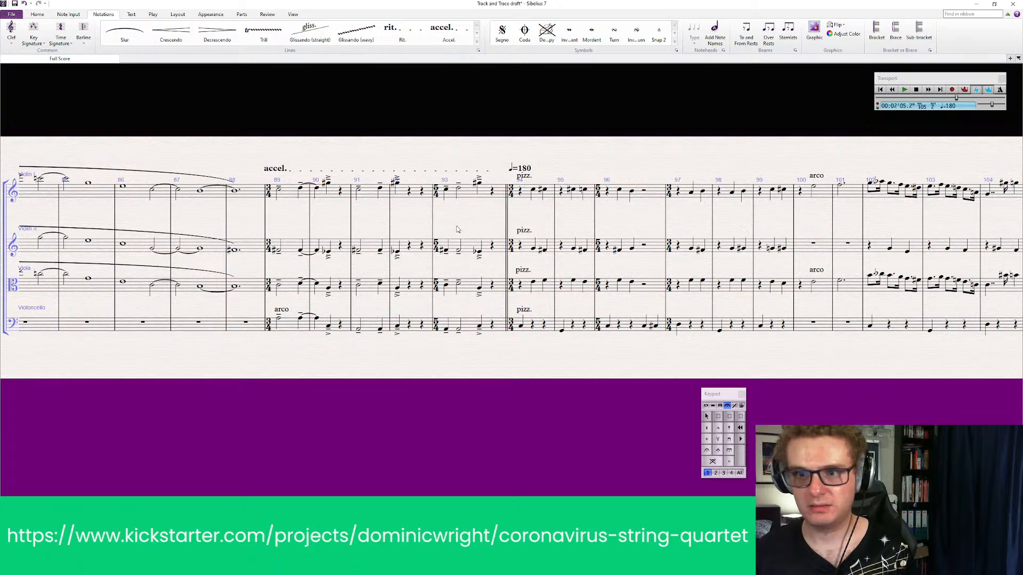
Play back all four staves from the arco entry at bar 79 to check the revised transition
left_click_drag(458, 225, 490, 208)
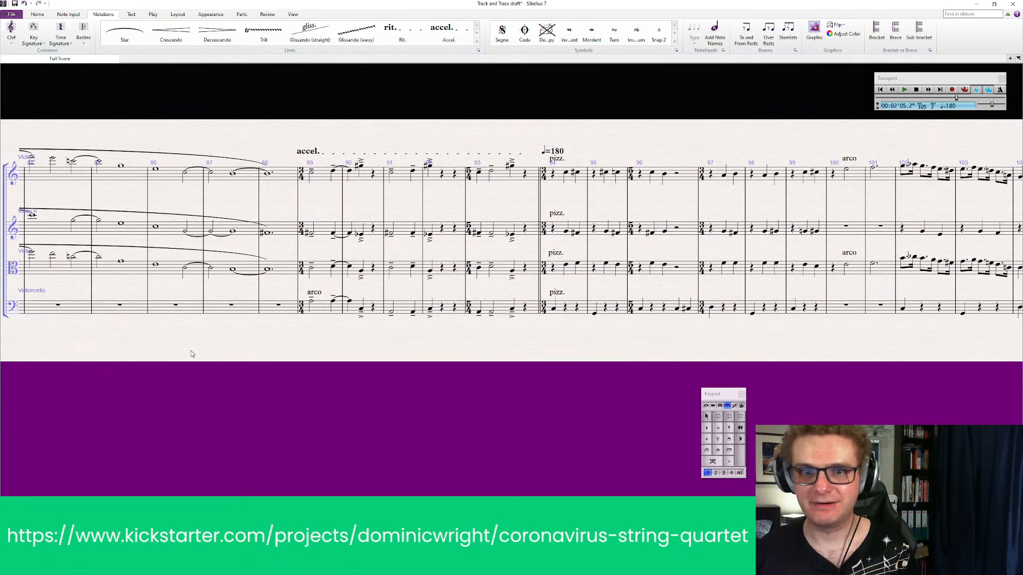
left_click_drag(191, 350, 629, 349)
left_click(218, 181)
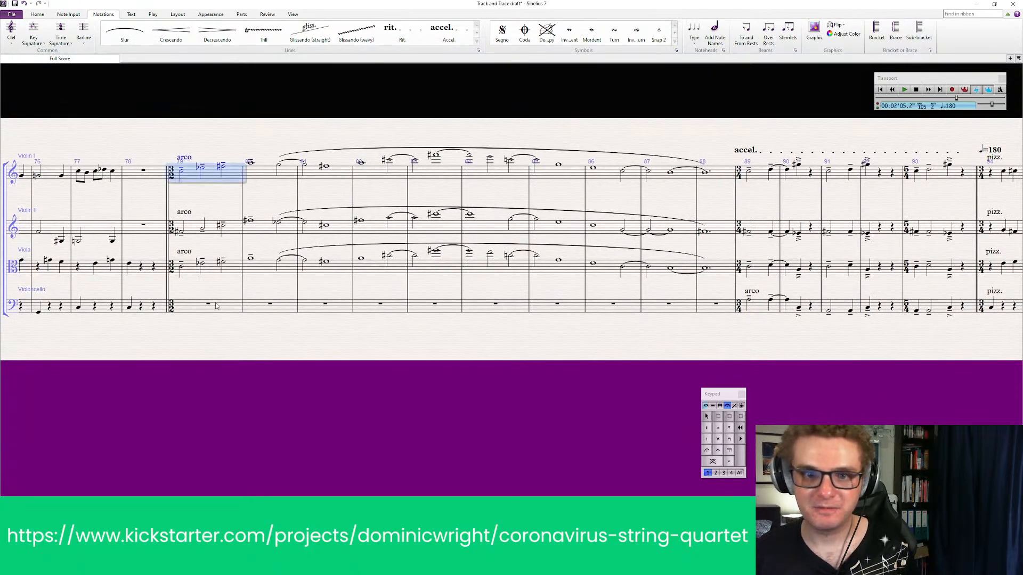
left_click(194, 313, "shift")
key("p")
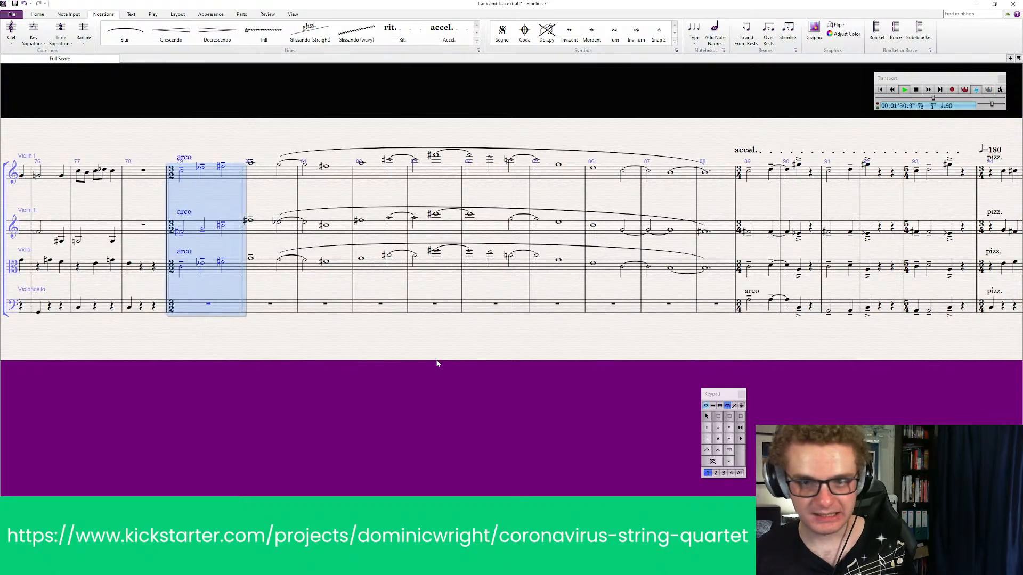
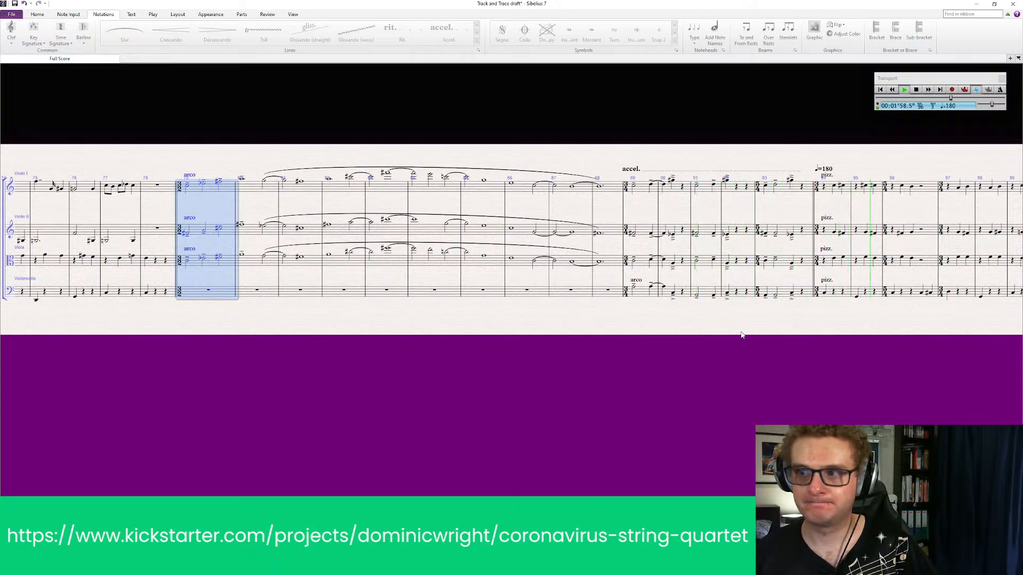
Stop playback and shift the accel. line slightly so it starts above the first note of bar 89
left_click_drag(739, 331, 590, 332)
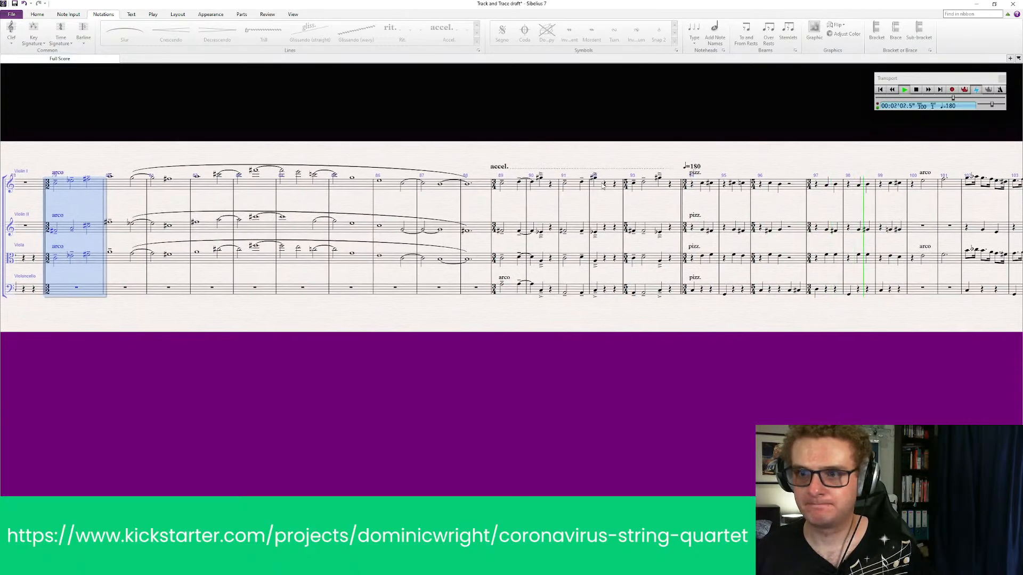
key("space")
left_click(671, 174)
key("Escape")
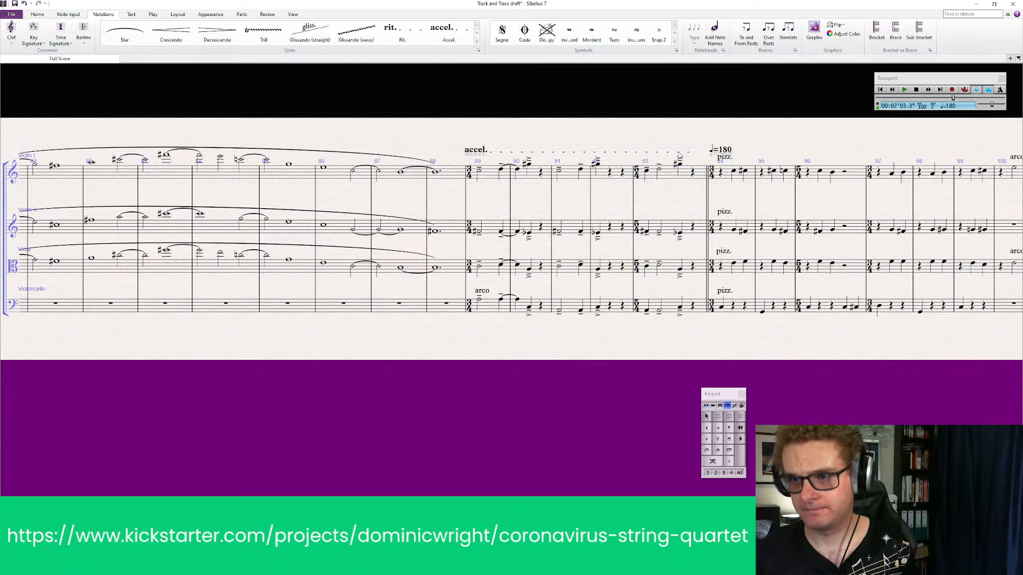
left_click_drag(679, 154, 685, 156)
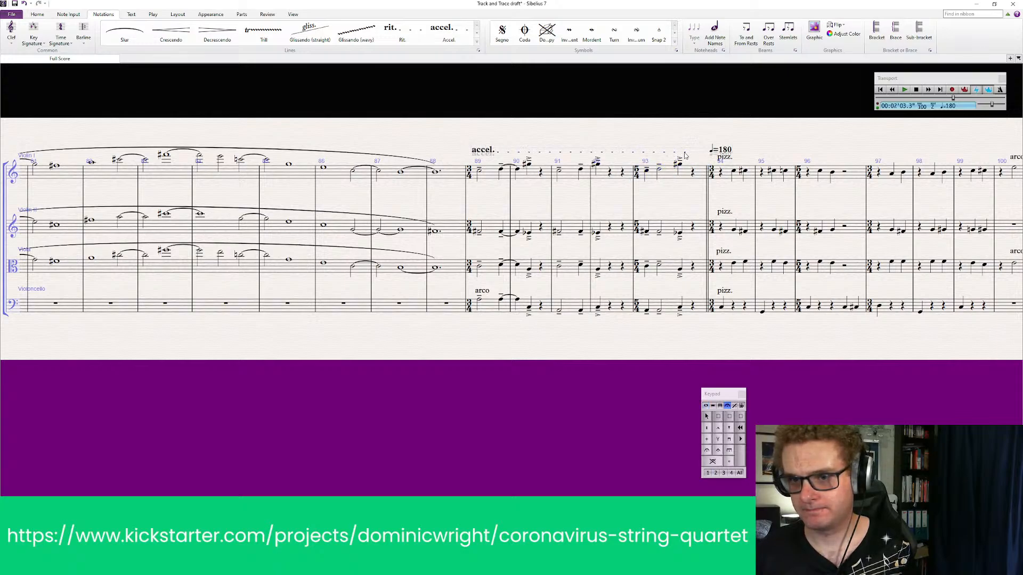
Play back all four staves from bar 89 into the pizz. section to check the accelerando
left_click(503, 175)
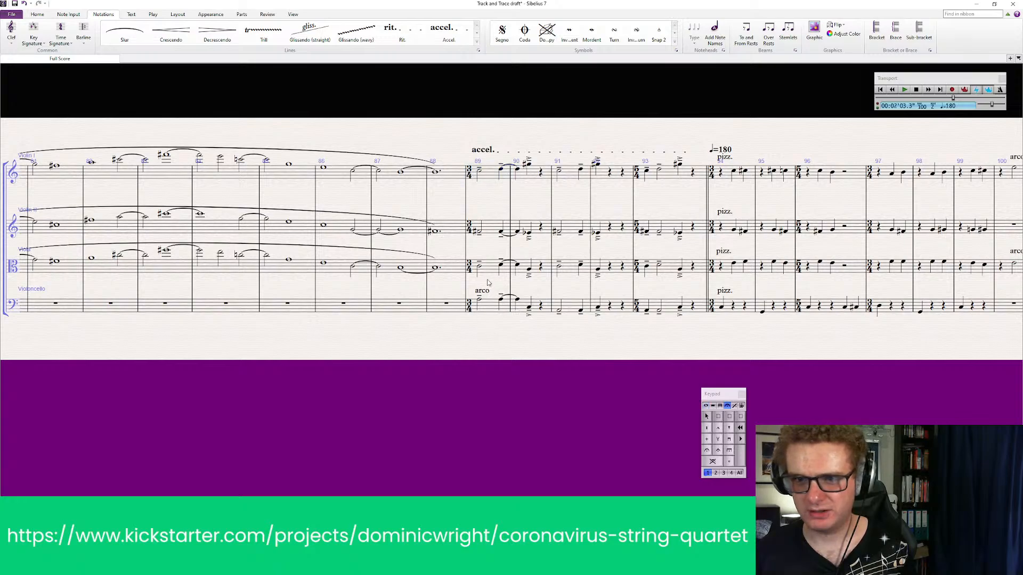
left_click(494, 316, "shift")
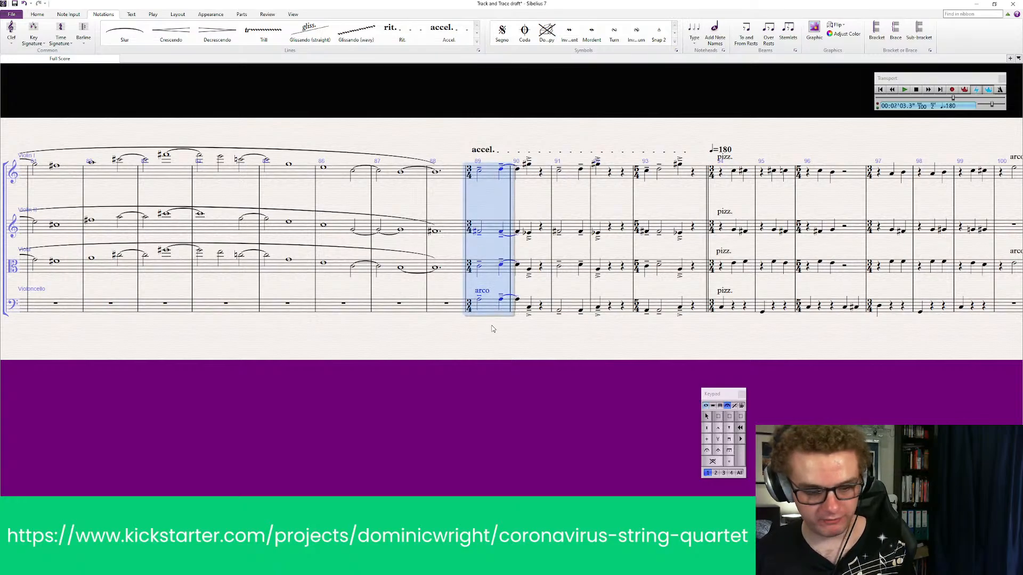
key("space")
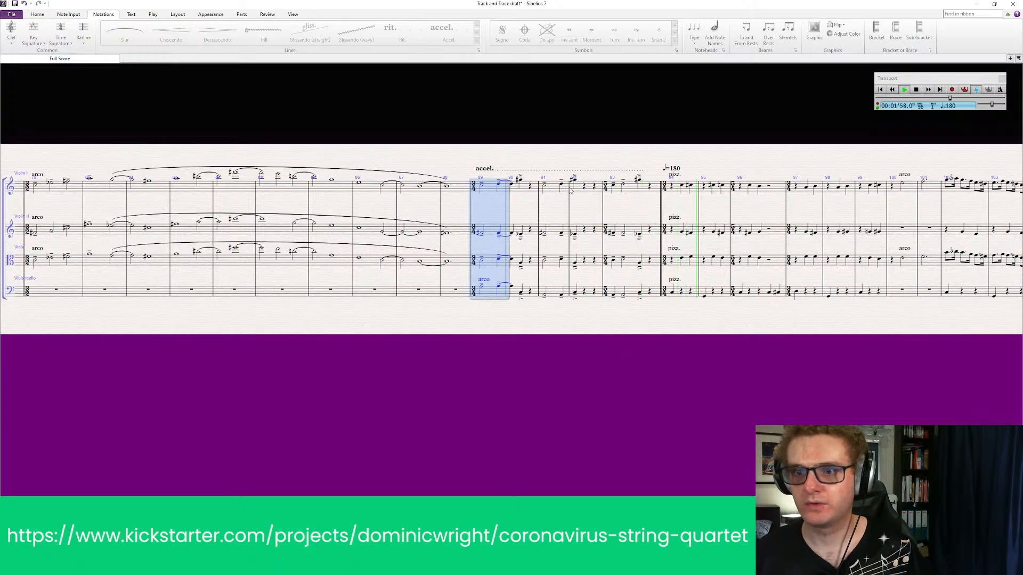
key("space")
Replace the accel. line at bar 89 with a new one spanning bars 89 to 93
left_click(485, 156)
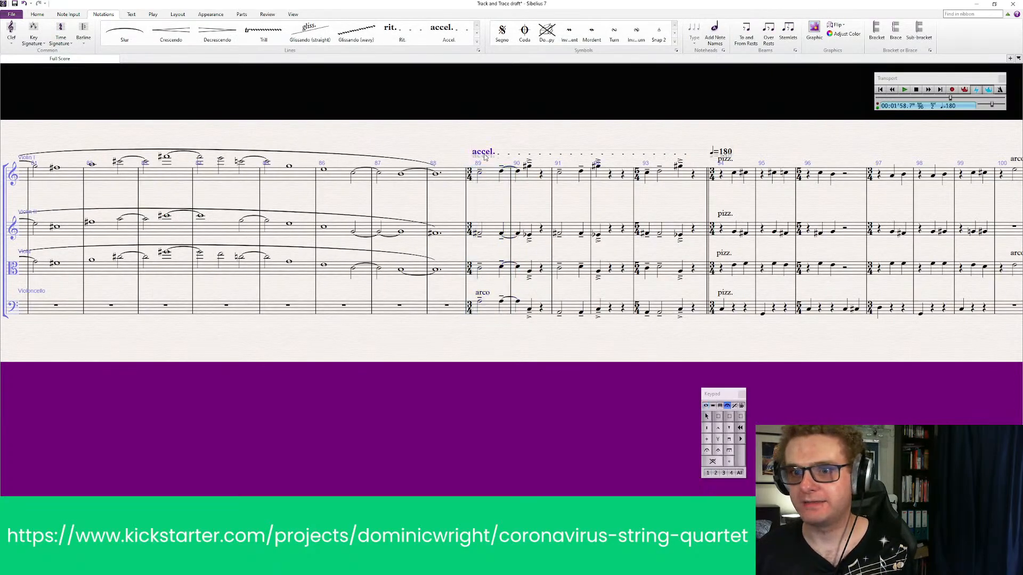
key("Delete")
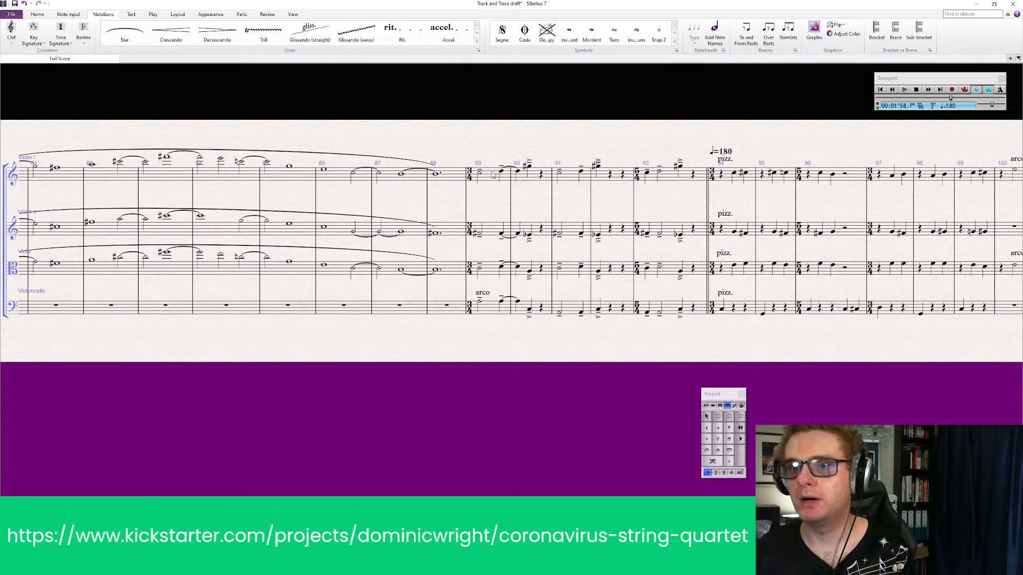
left_click(493, 182)
left_click(692, 181, "shift")
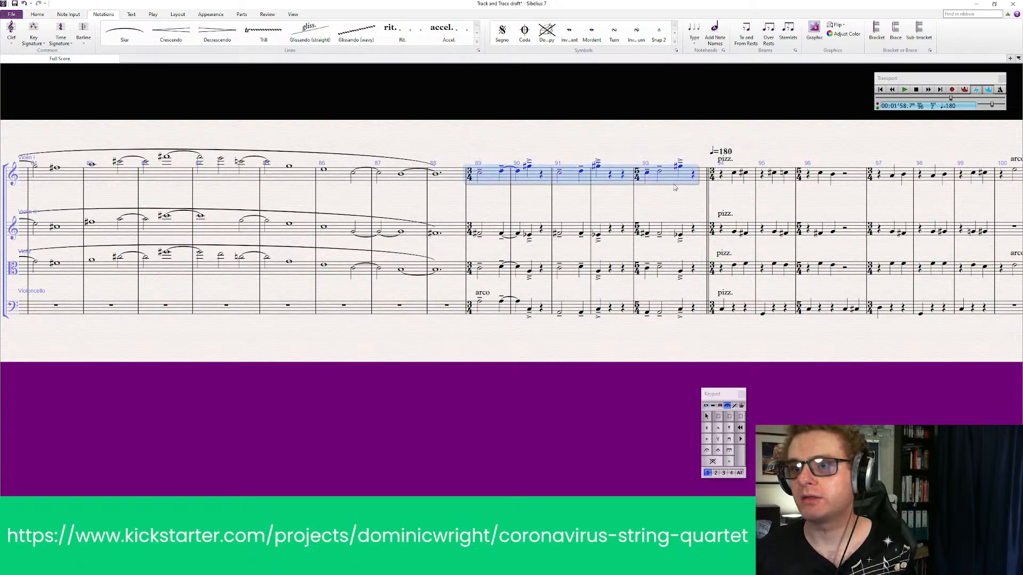
key("Escape")
left_click(492, 180)
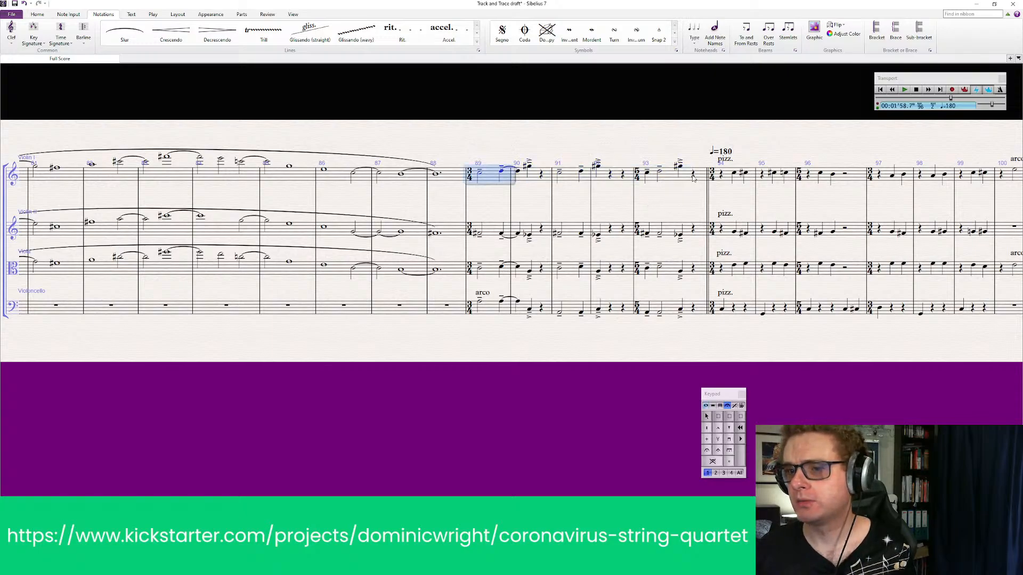
left_click(675, 178, "shift")
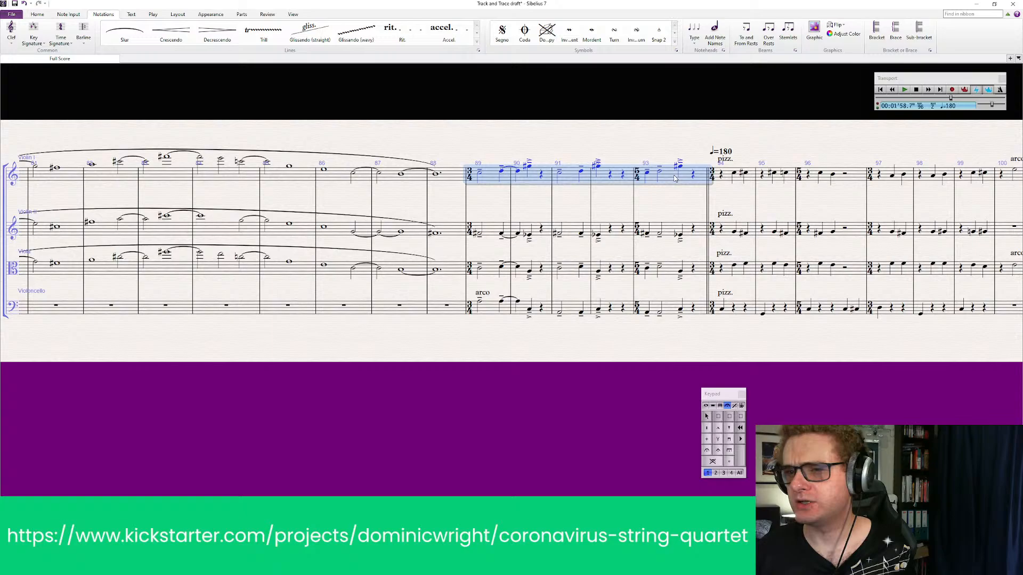
left_click(446, 29)
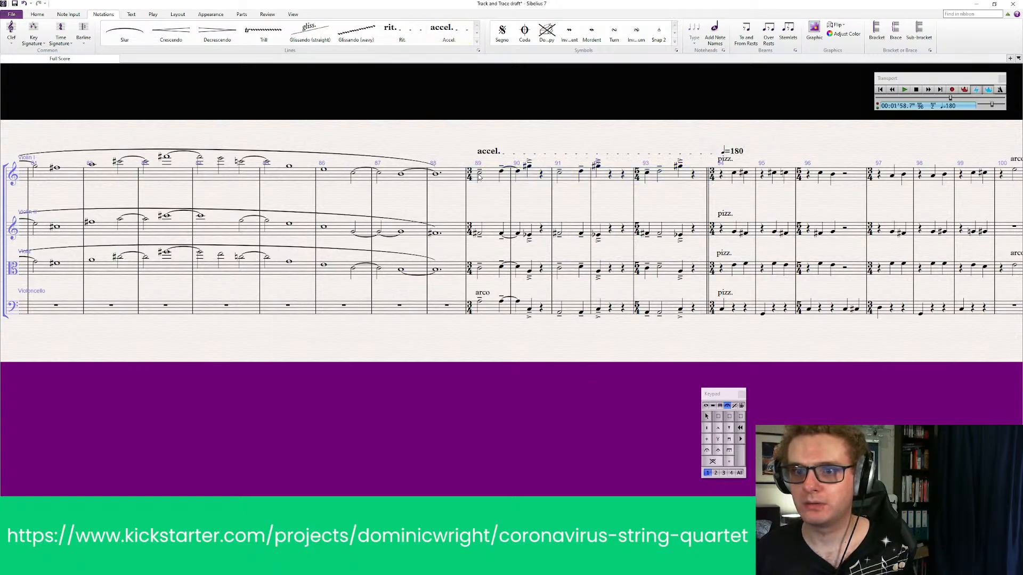
Play back all four staves from bar 88 through the accelerando and pizz. passage
left_click(451, 180)
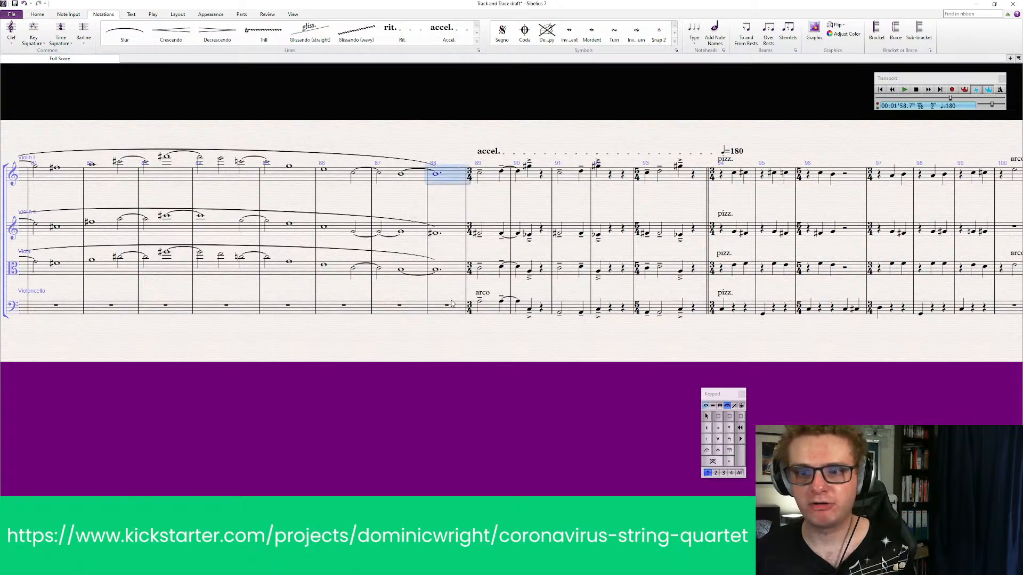
left_click(429, 310)
left_click(445, 175)
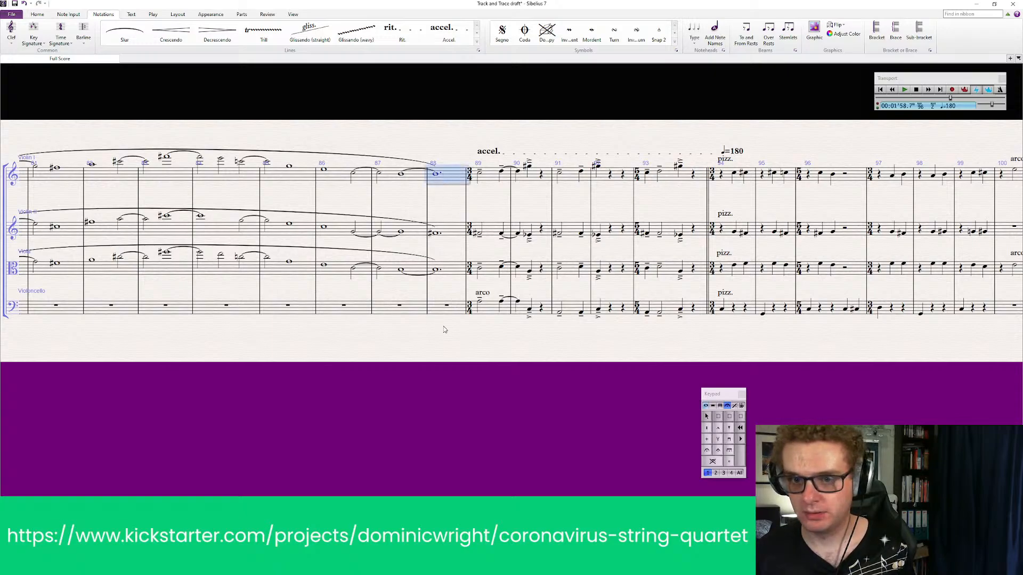
left_click(437, 307, "shift")
key("p")
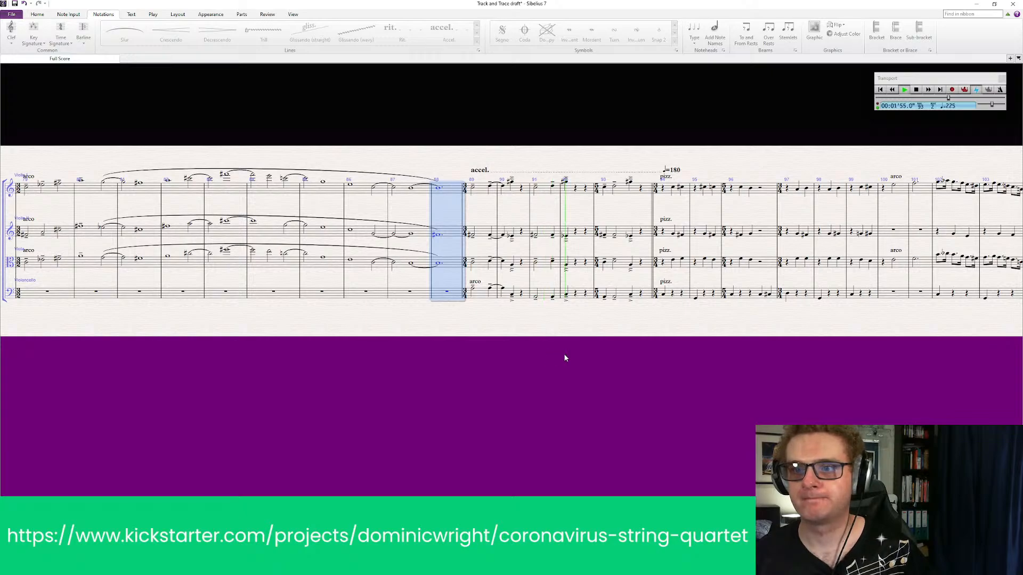
left_click(637, 349)
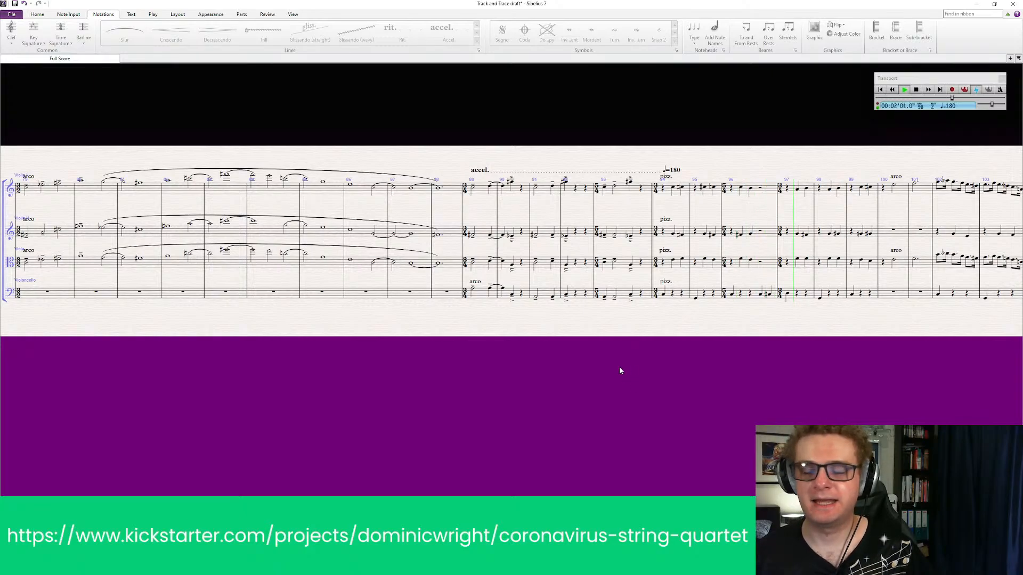
left_click_drag(760, 359, 295, 376)
key("space")
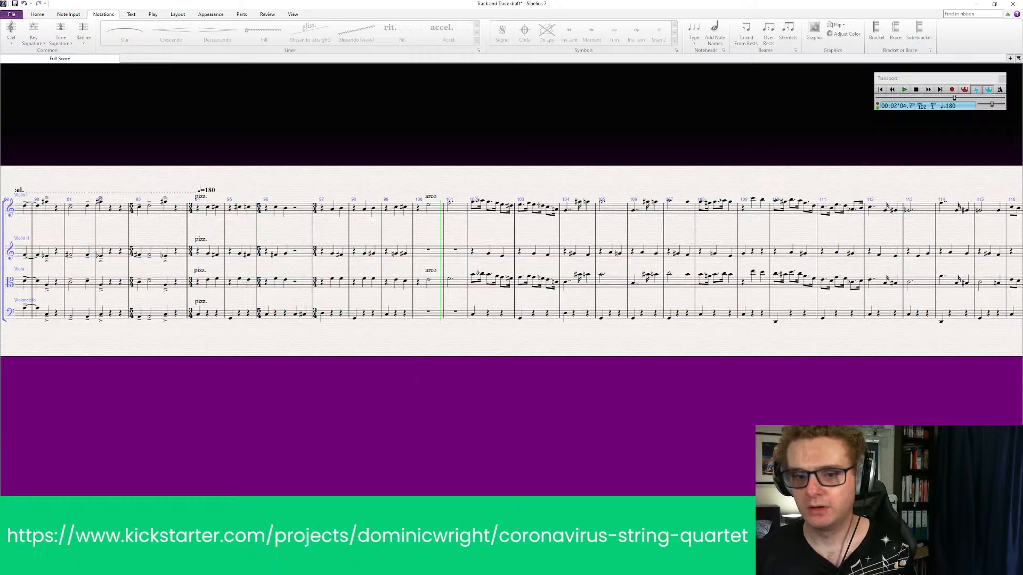
Add a 3/4 time signature at the pizz. entry in bar 134
left_click_drag(589, 398, 322, 400)
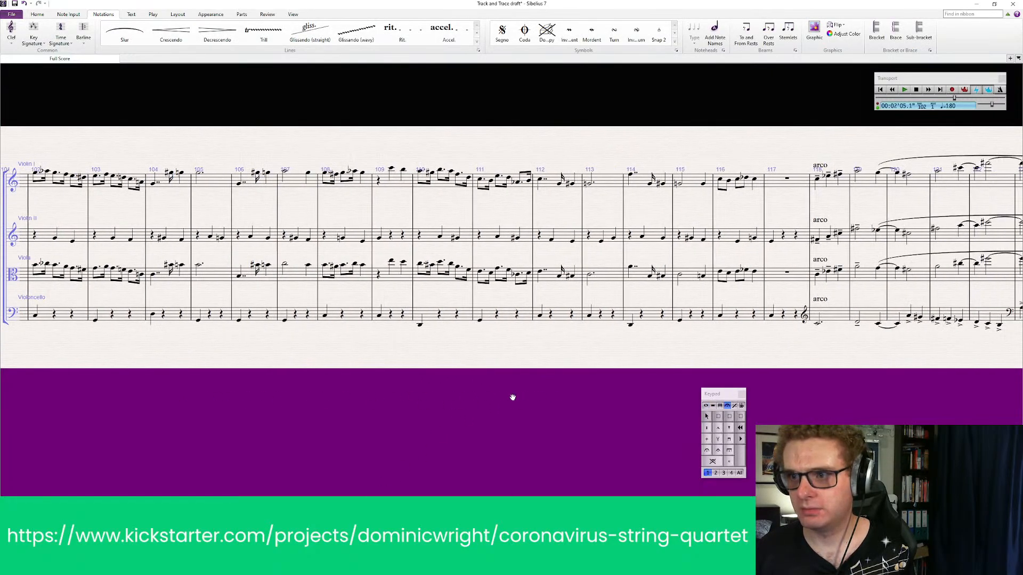
left_click_drag(512, 399, 247, 397)
left_click_drag(521, 392, 358, 392)
left_click_drag(813, 379, 752, 369)
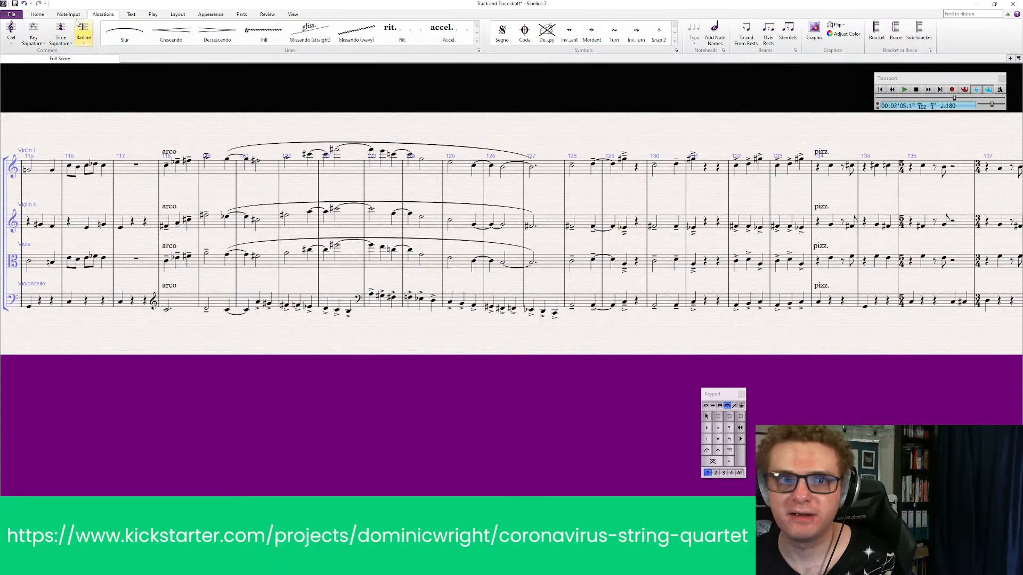
left_click(60, 33)
left_click(106, 105)
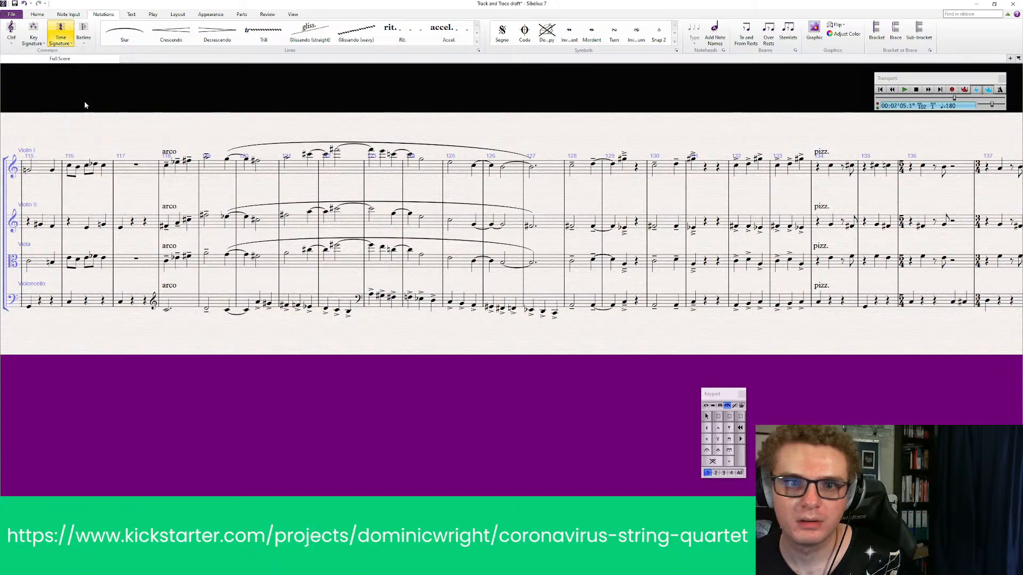
left_click(813, 170)
key("Escape")
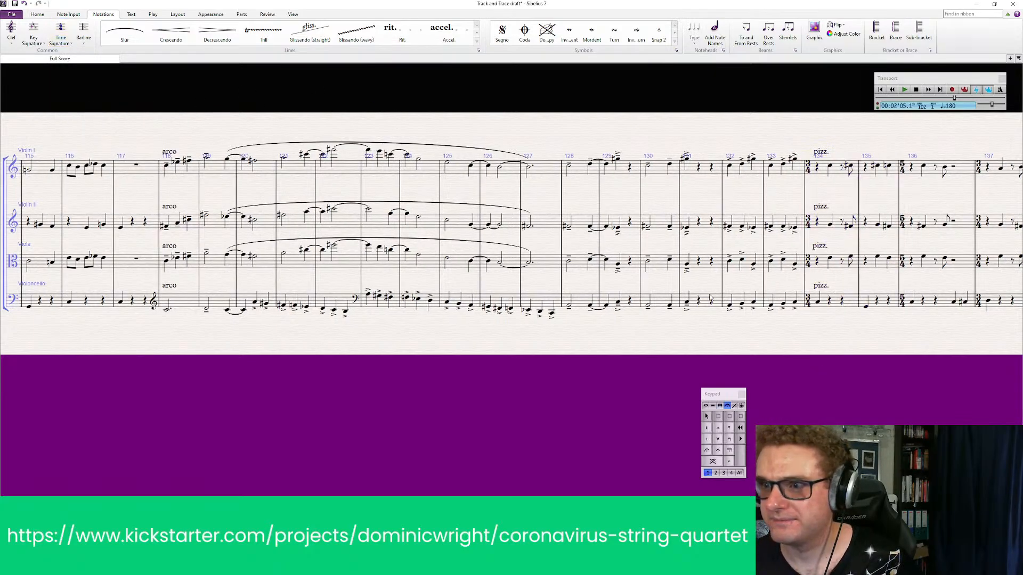
Change the time signature at bar 133 to 5/4
left_click(69, 45)
left_click(107, 108)
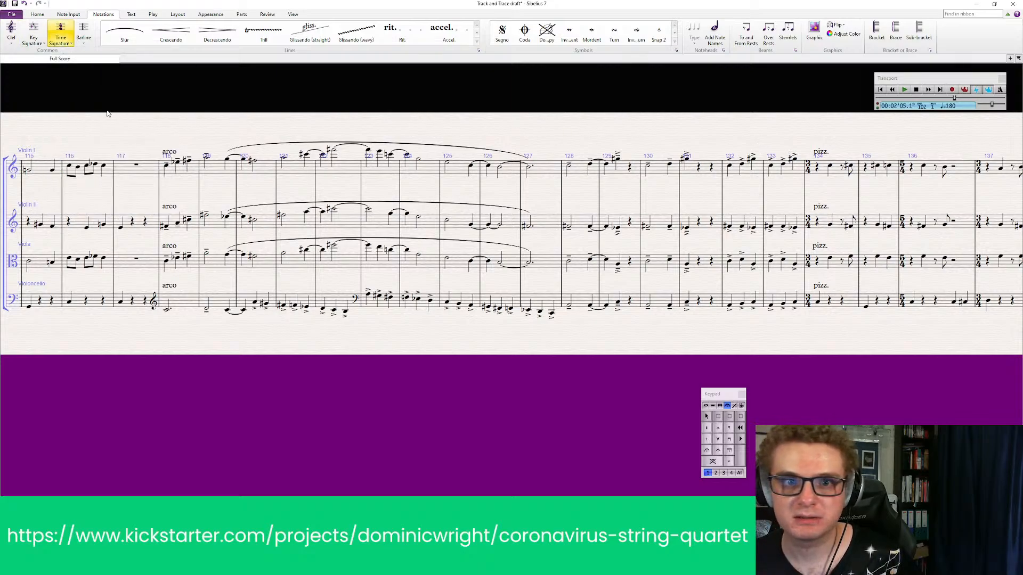
left_click(764, 180)
key("Escape")
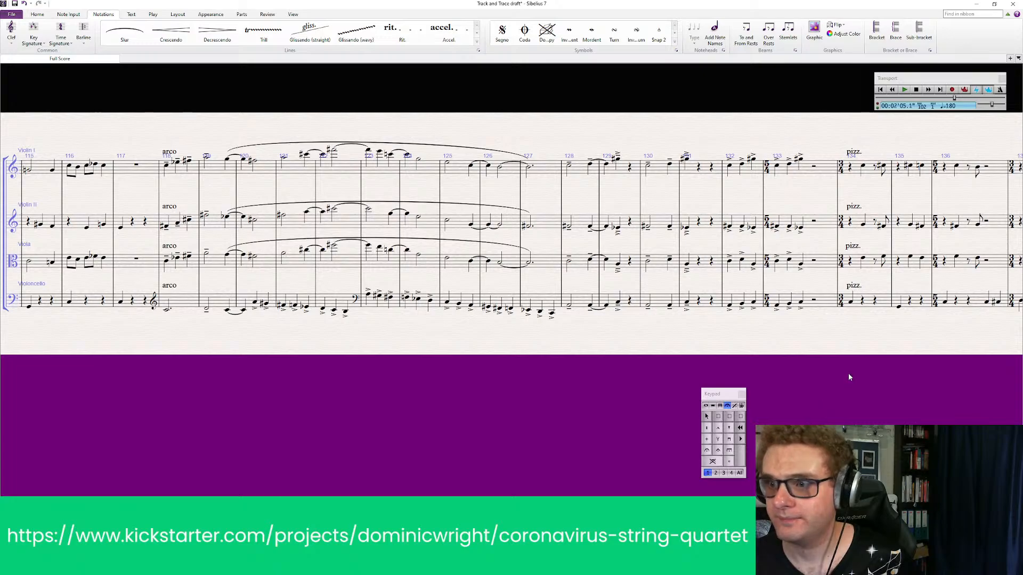
Place a double barline between bar 133 and the pizz. entry at bar 134
left_click_drag(848, 373, 810, 348)
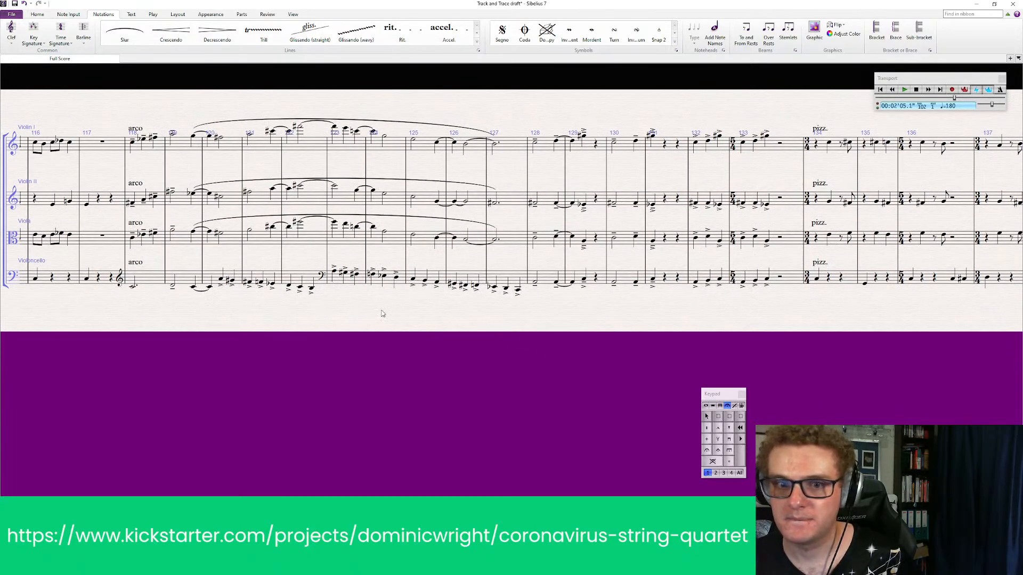
left_click_drag(383, 314, 429, 308)
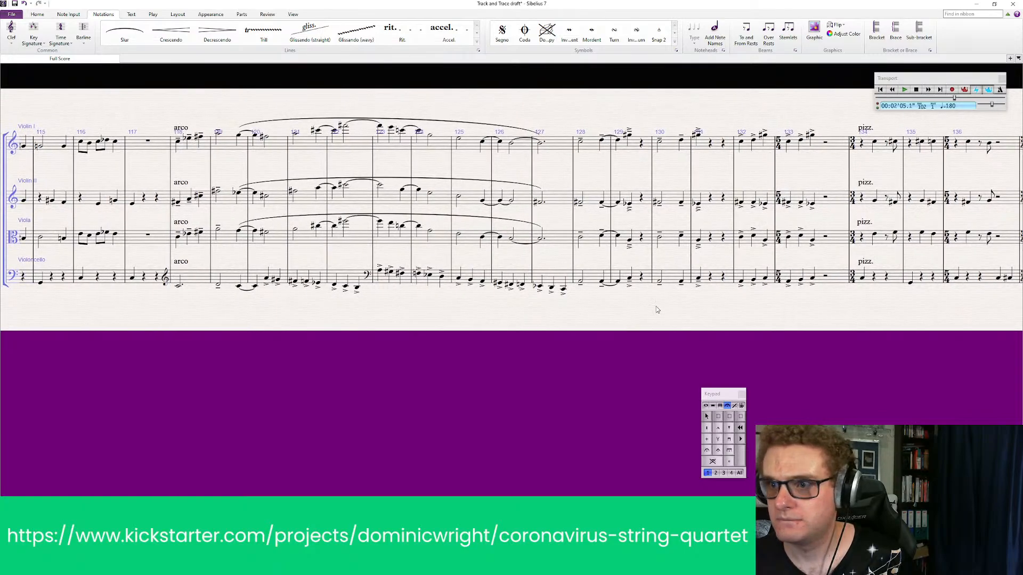
left_click_drag(656, 306, 637, 306)
left_click(84, 33)
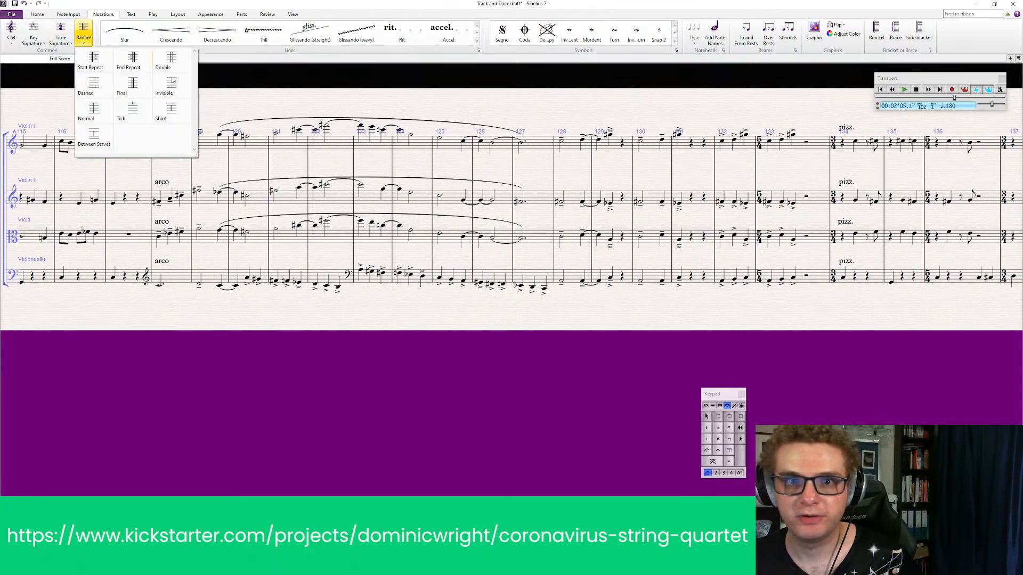
left_click(163, 65)
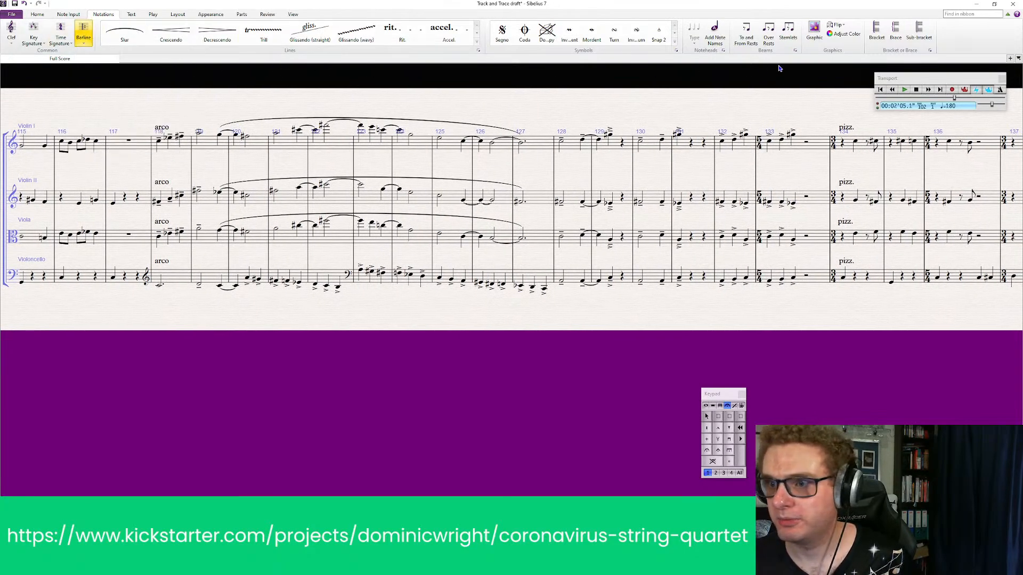
left_click(832, 149)
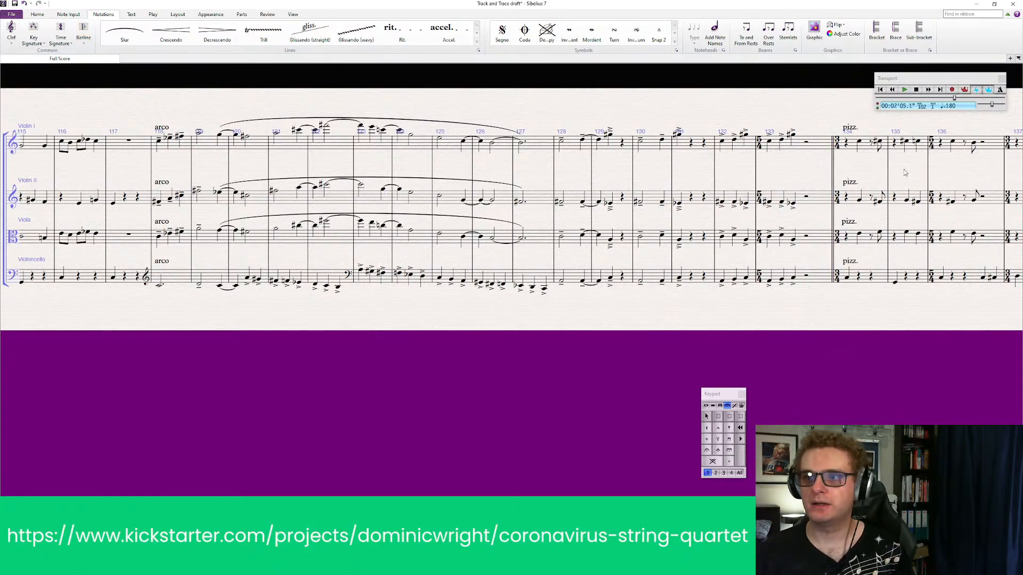
Add an accel. line over bars 128 to 133, leading up to the second pizz. entry
left_click(696, 161)
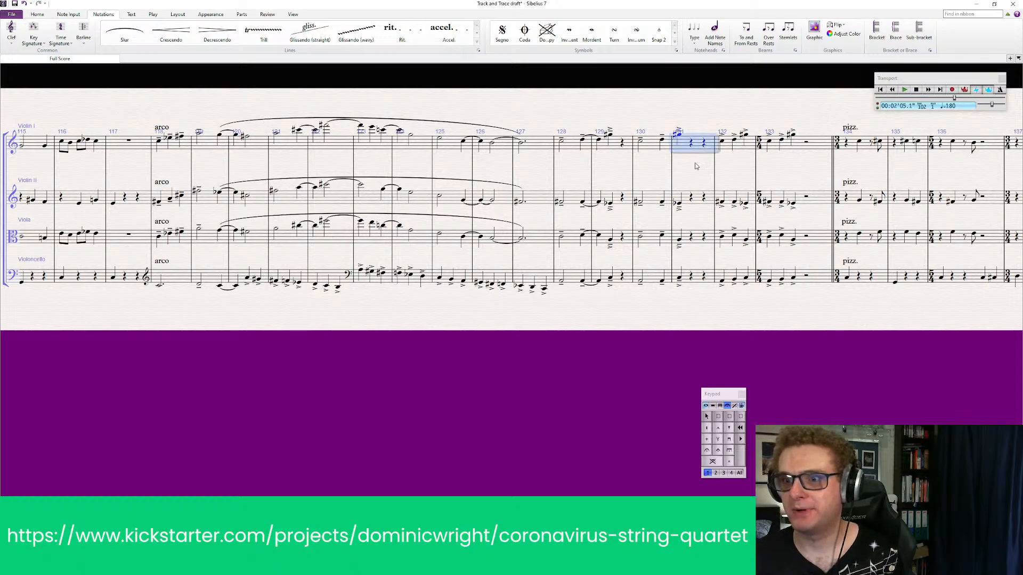
left_click(568, 160)
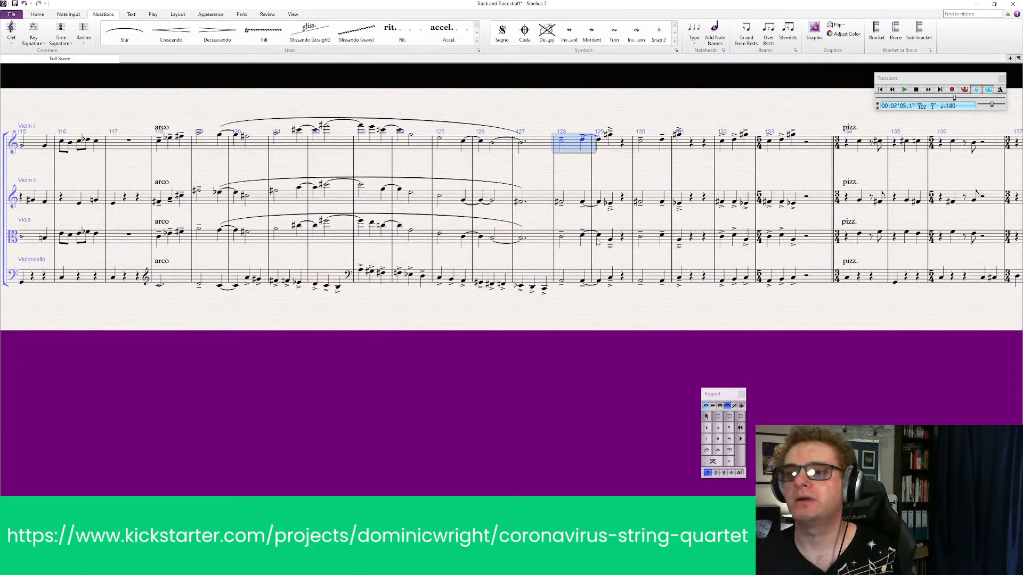
left_click(576, 279, "shift")
left_click(591, 328)
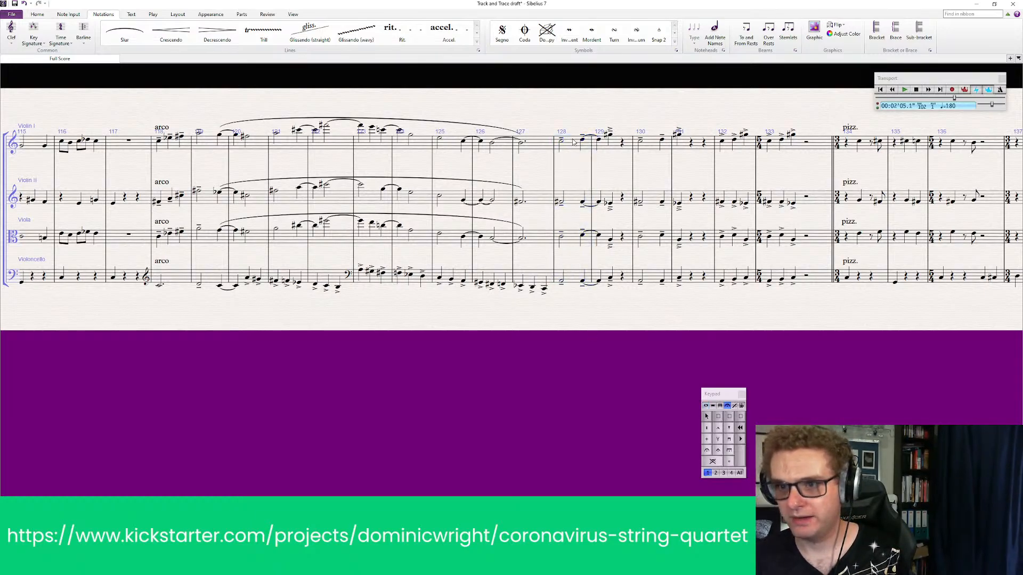
left_click(569, 146)
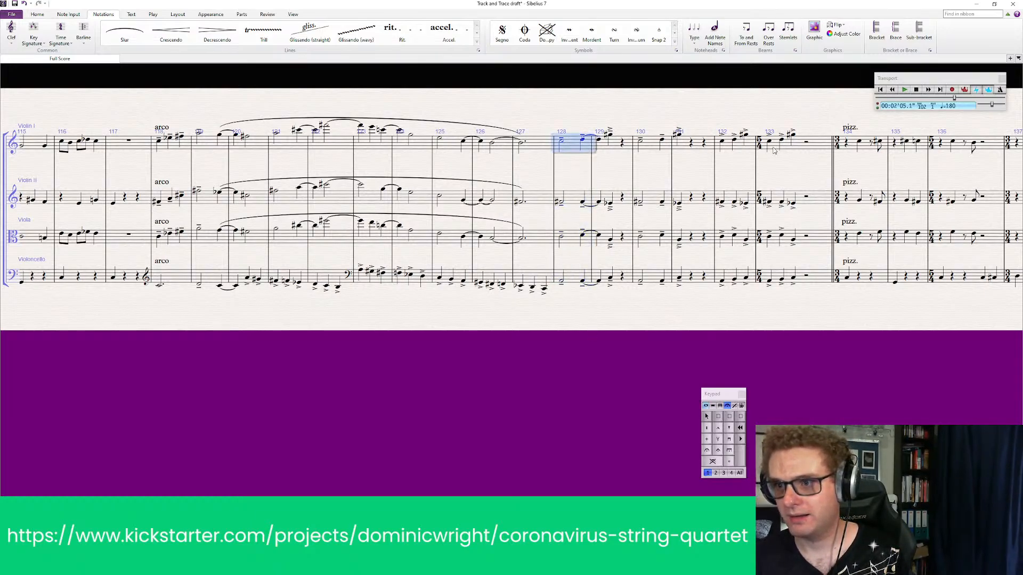
left_click(740, 278, "shift")
key("Escape")
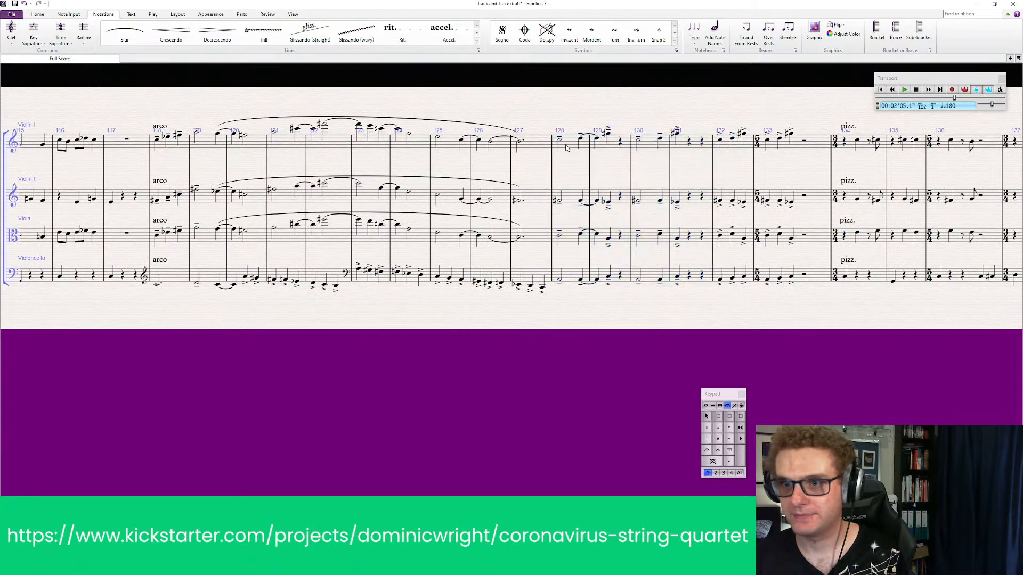
left_click(567, 148)
left_click(819, 277, "shift")
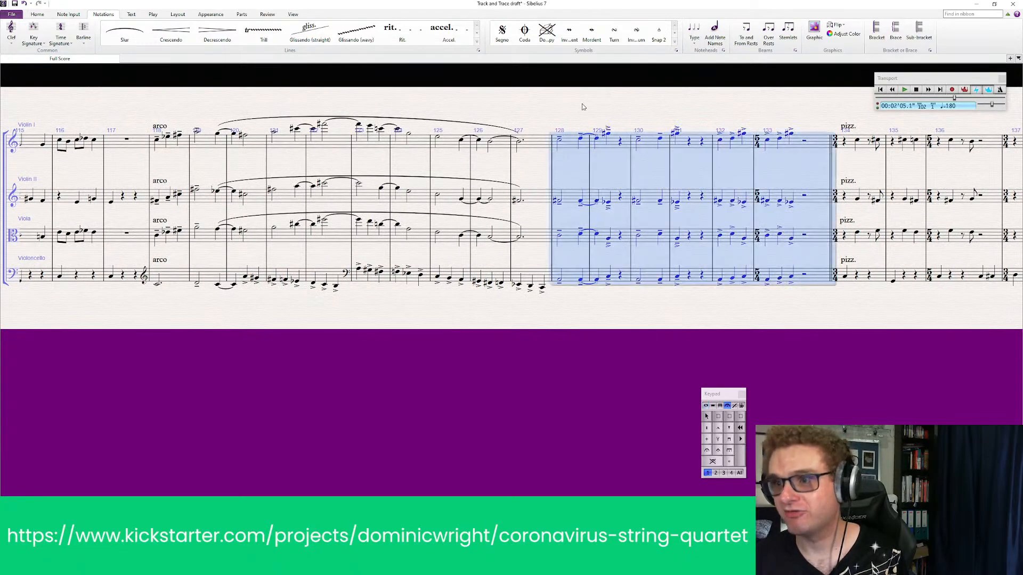
left_click(449, 33)
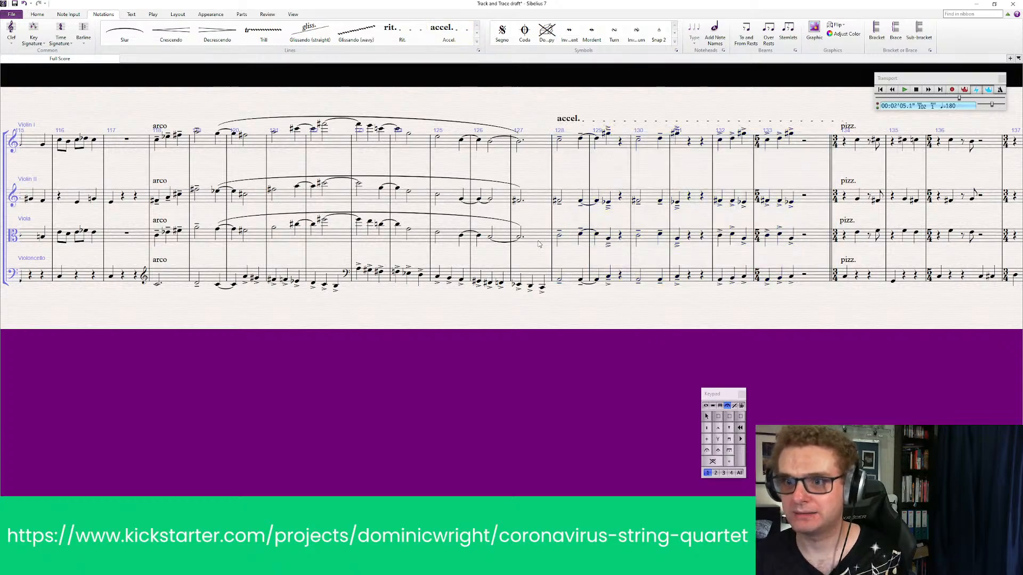
Add a 3/4 time signature at bar 128, where the accel. begins
left_click(60, 31)
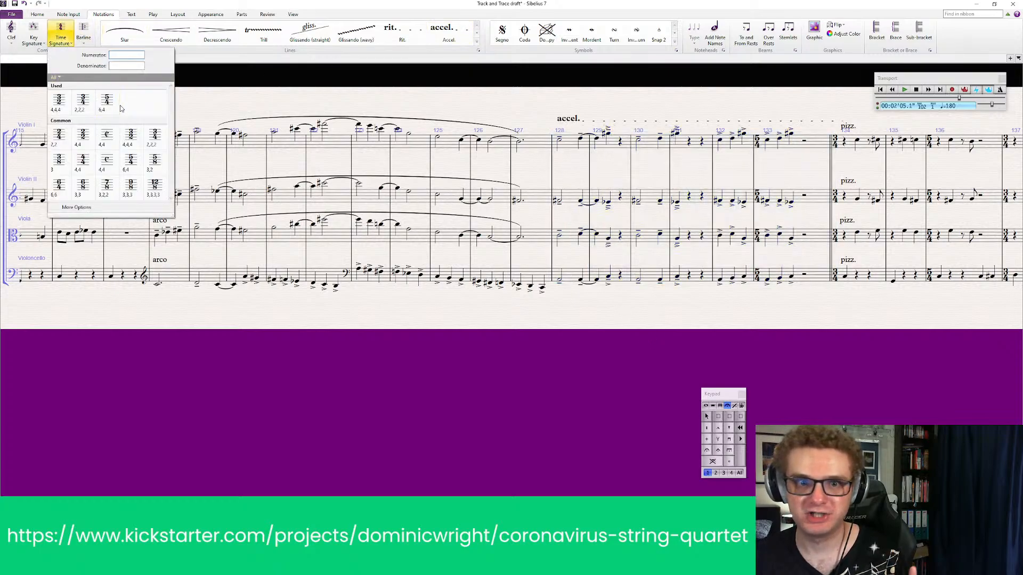
left_click(83, 105)
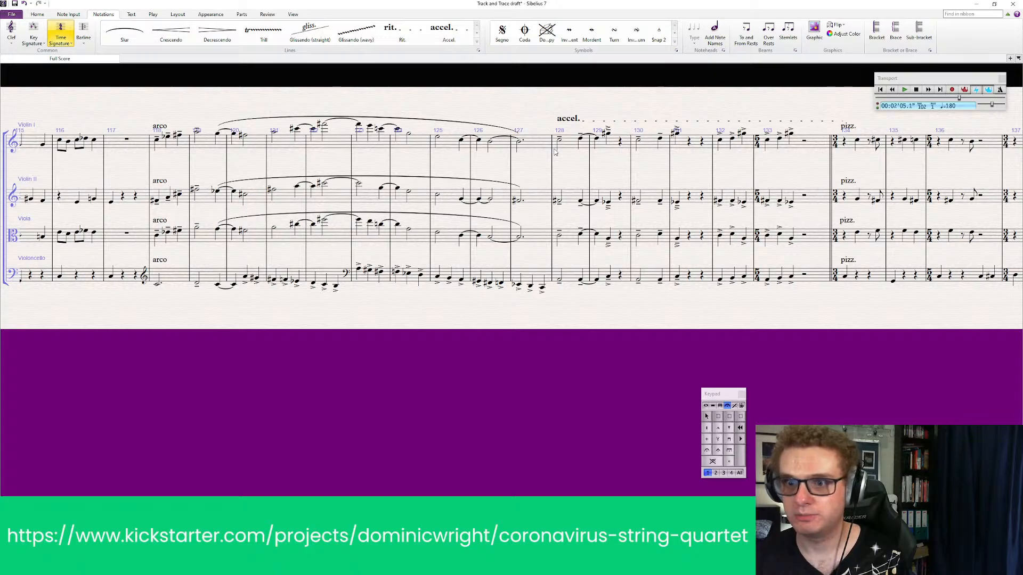
left_click(578, 273)
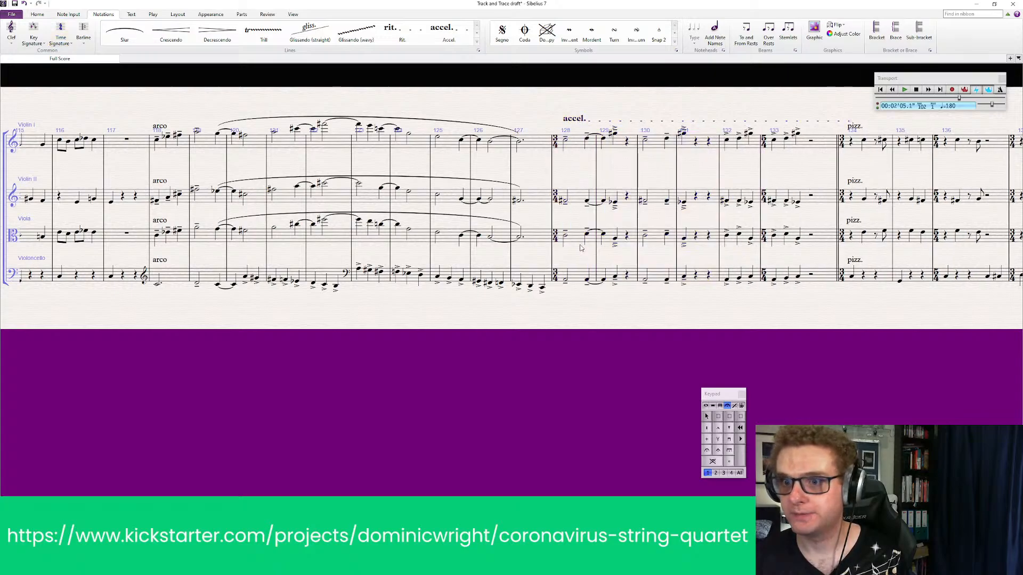
Play back the arco passage through the accel. into the second pizz. section, and stop playback after the pizz. entry
left_click(577, 273, "shift")
key("p")
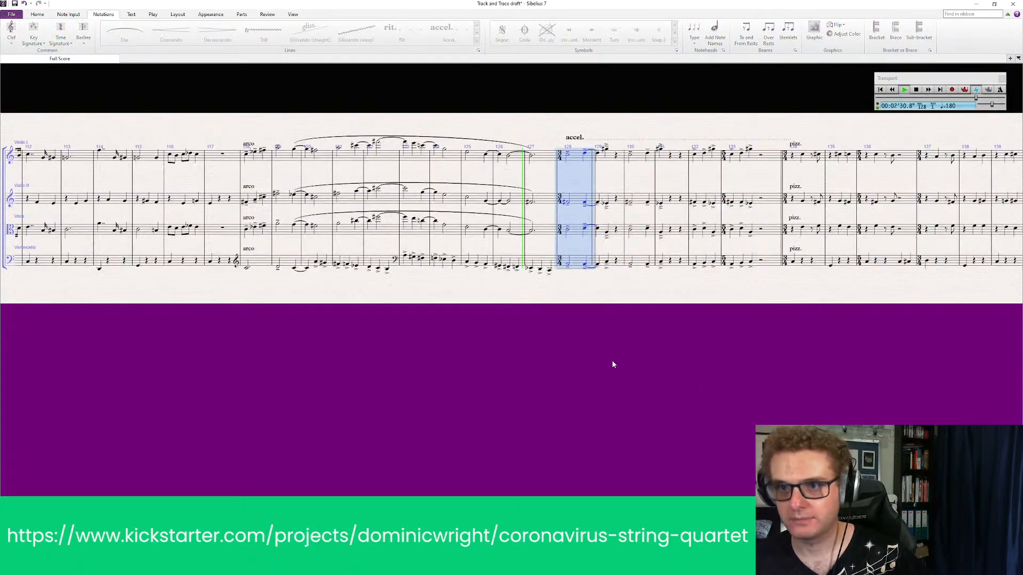
left_click(613, 364)
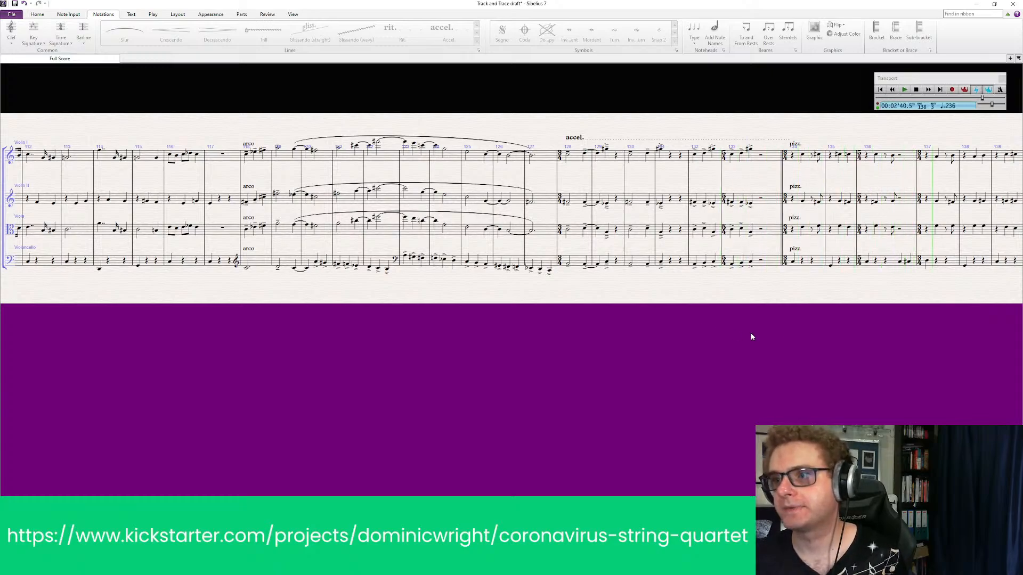
key("space")
Add the tempo marking "quarter note = quarter note" above the pizz. entry at bar 134
left_click_drag(799, 344, 632, 378)
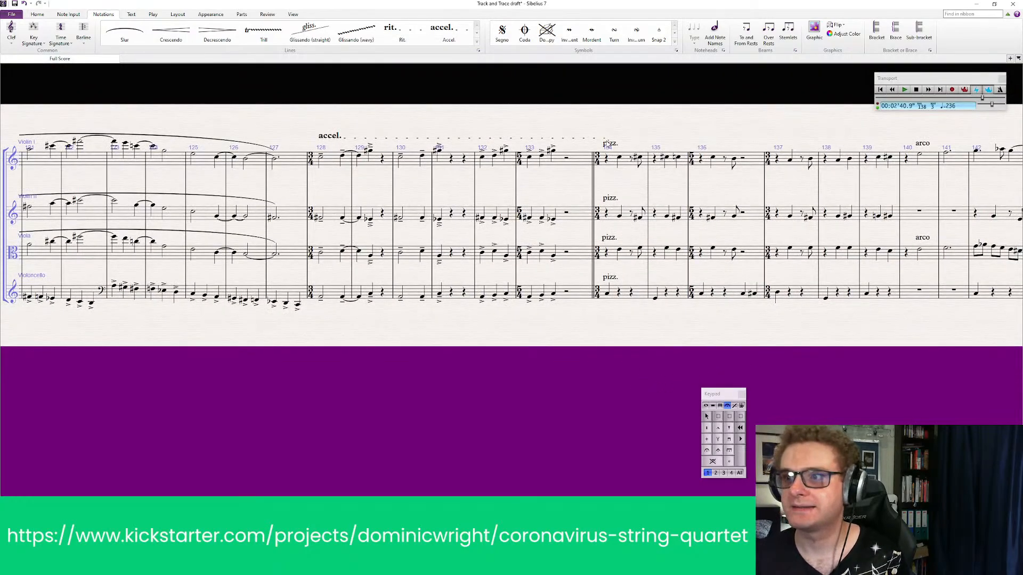
left_click(605, 139)
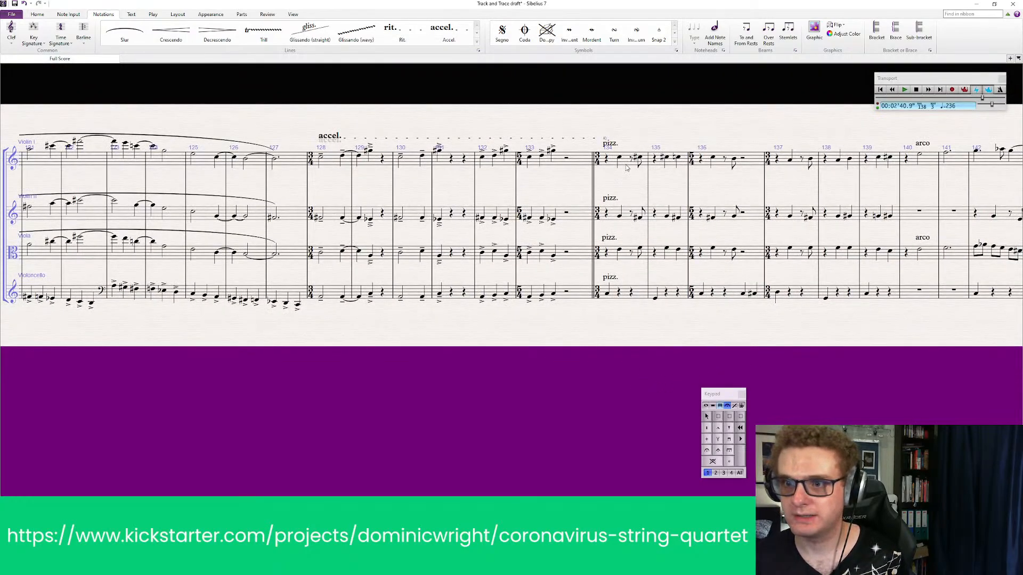
left_click(627, 166)
key("ctrl+alt+t")
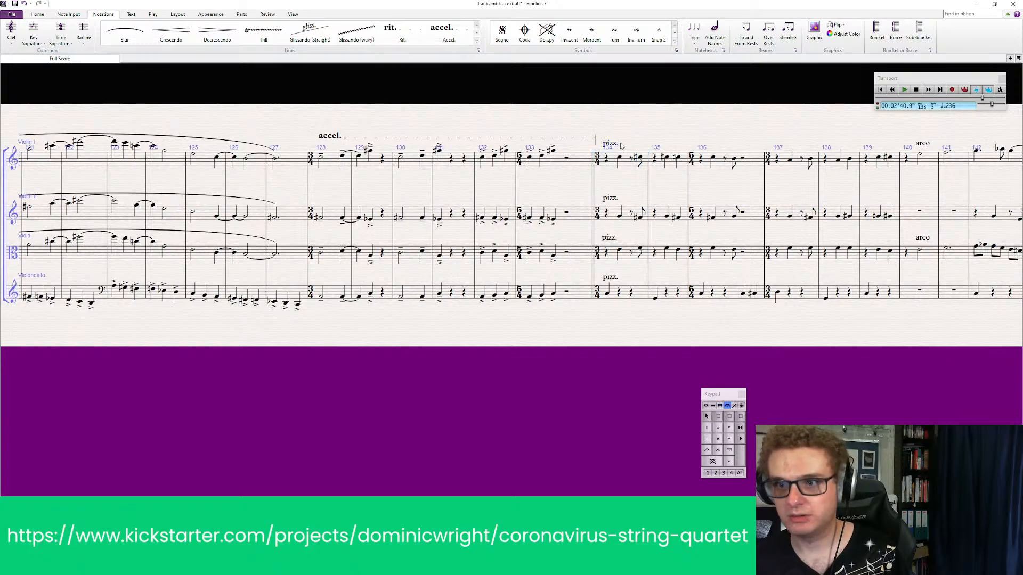
right_click(621, 155)
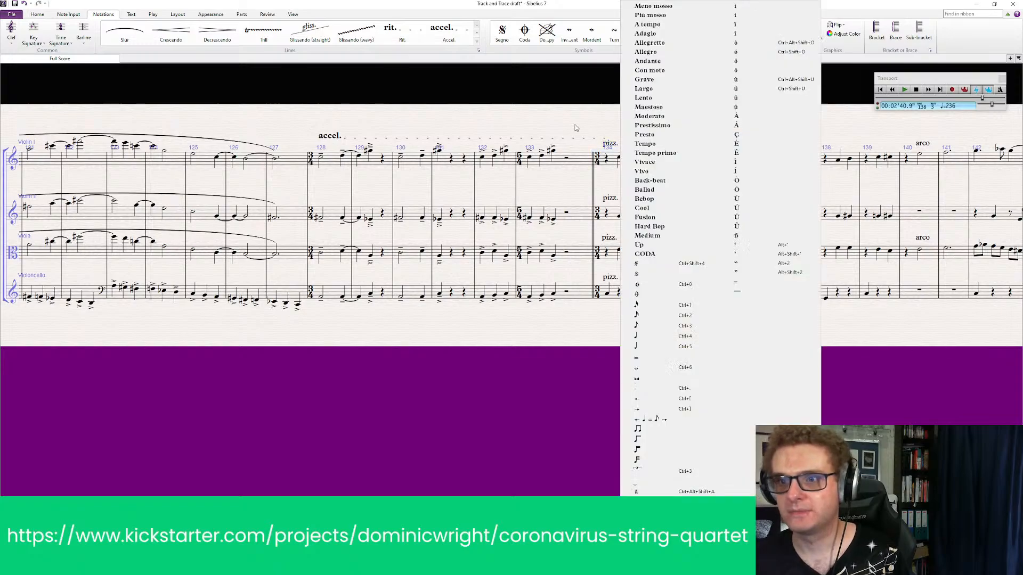
left_click(667, 336)
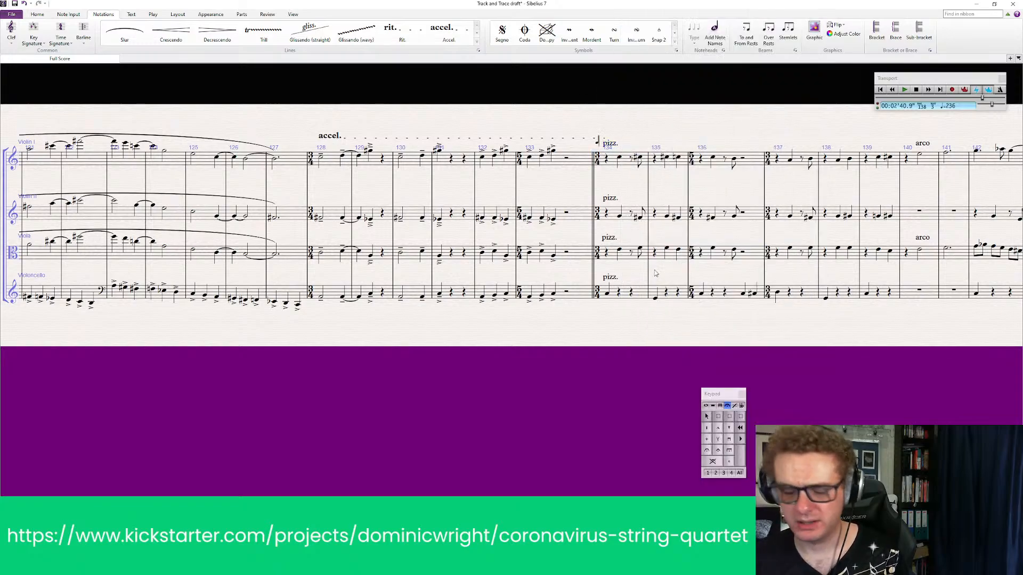
right_click(620, 143)
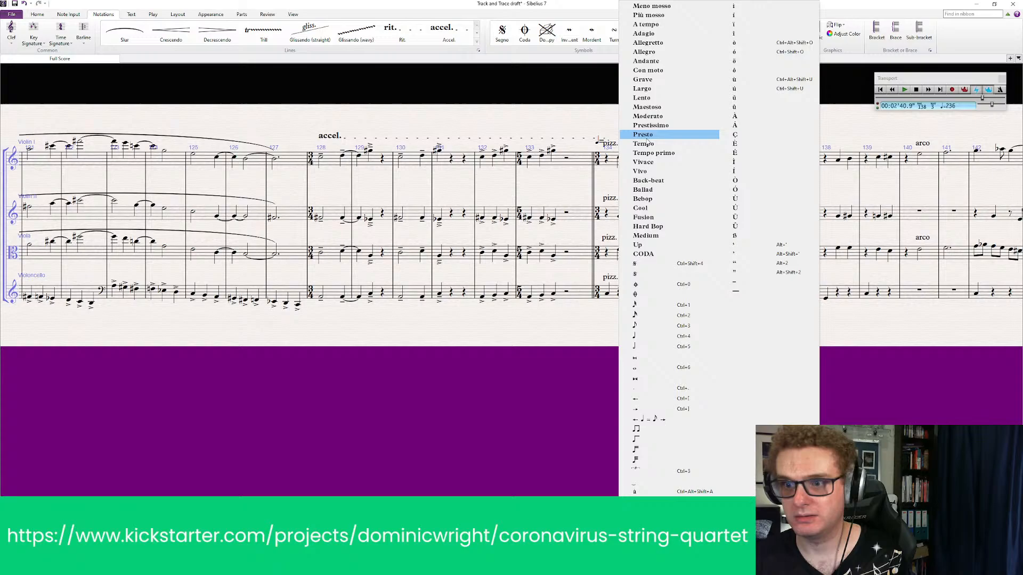
left_click(643, 339)
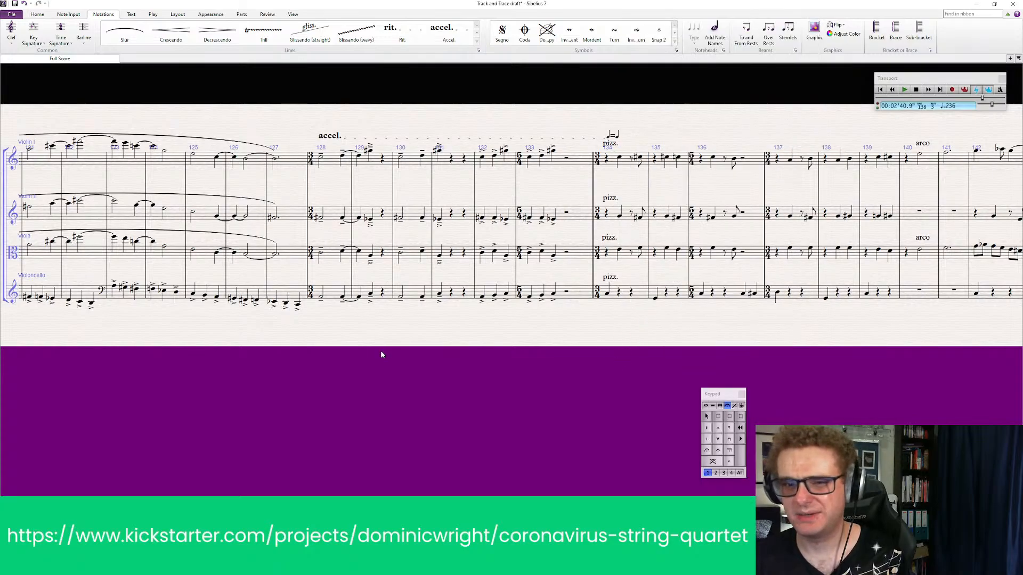
Place a double barline between bar 117 and the arco entry at bar 118
left_click_drag(381, 351, 644, 317)
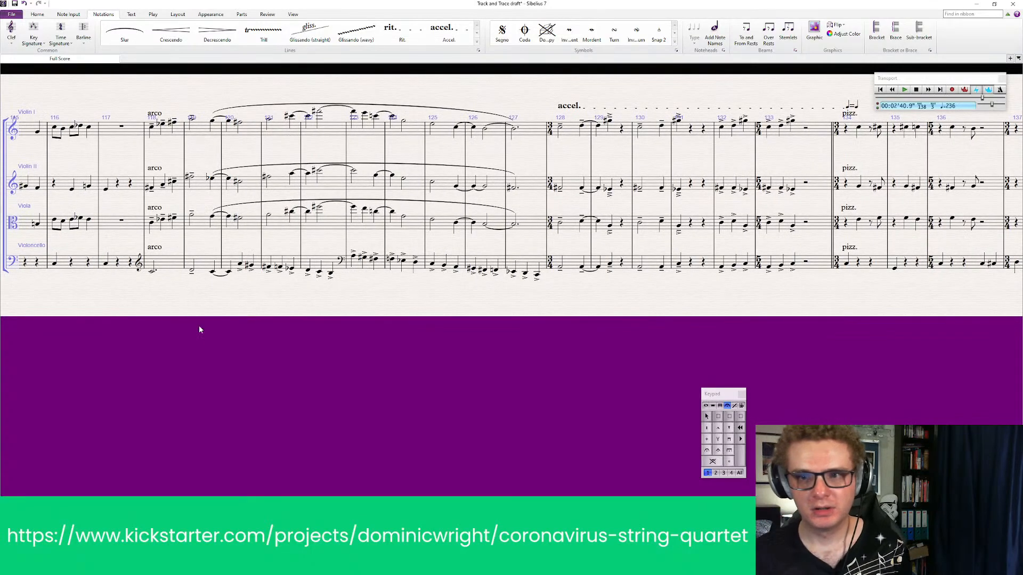
left_click_drag(237, 359, 240, 377)
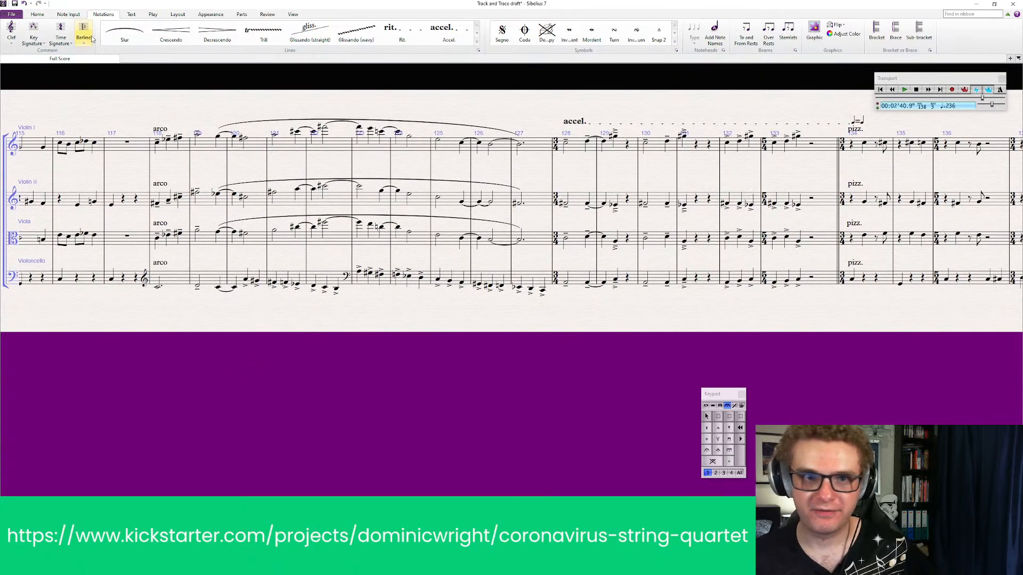
left_click(85, 39)
left_click(174, 60)
left_click(150, 151)
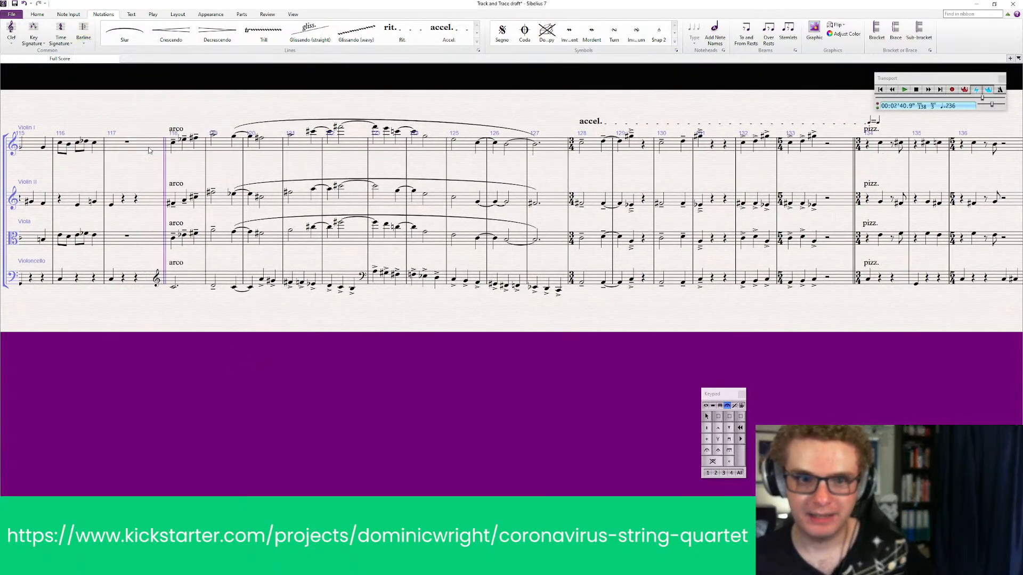
left_click(366, 395)
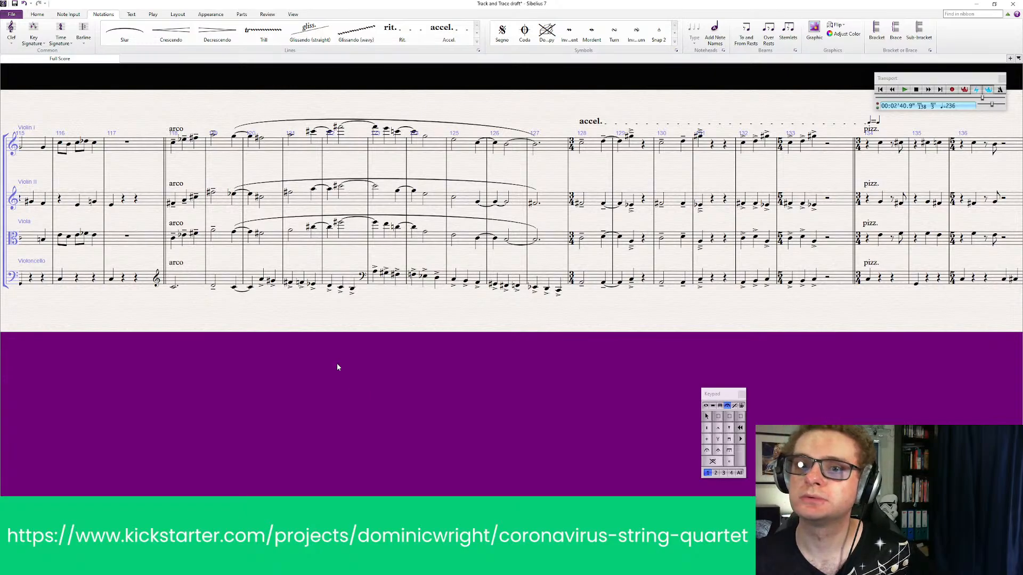
Double the note values of bars 118 to 127 in all four staves into a new score, copying all objects in the bars
left_click(204, 150)
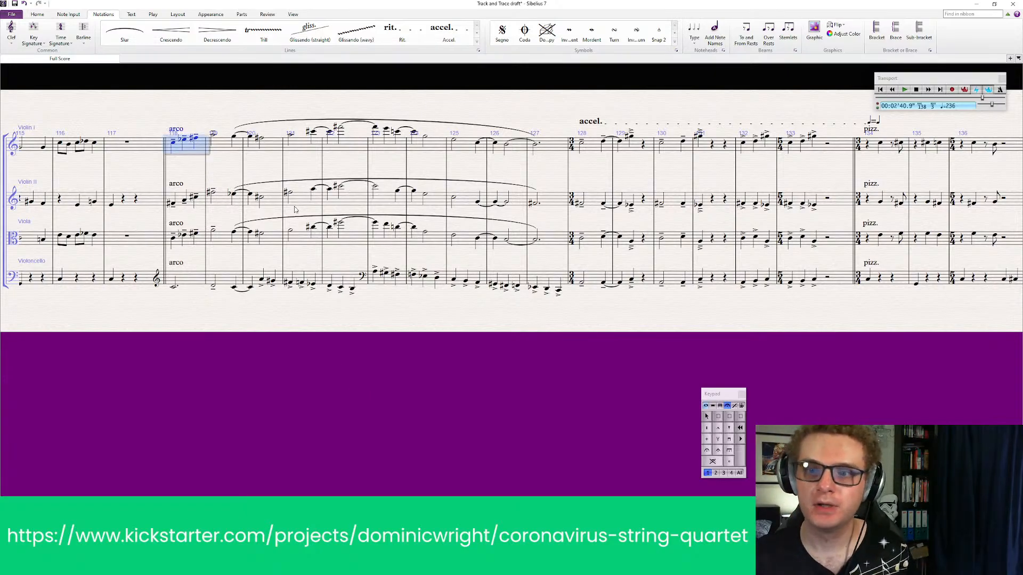
left_click(554, 278, "shift")
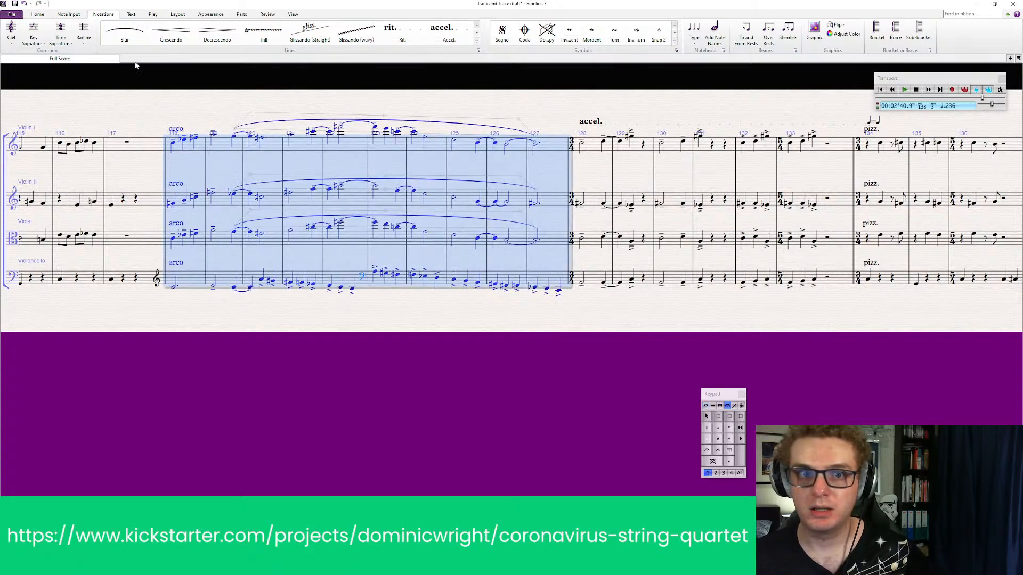
left_click(77, 13)
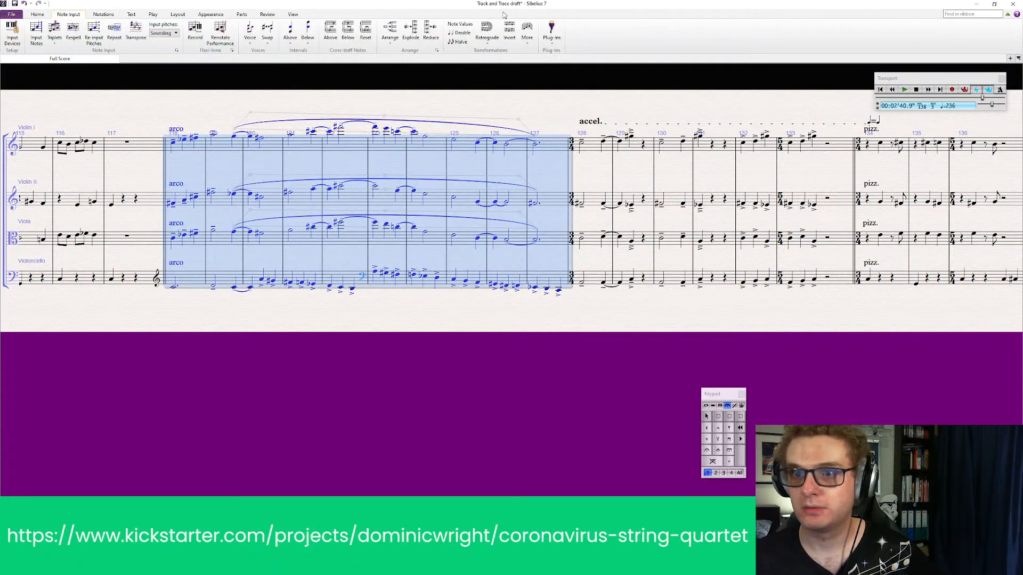
left_click(462, 33)
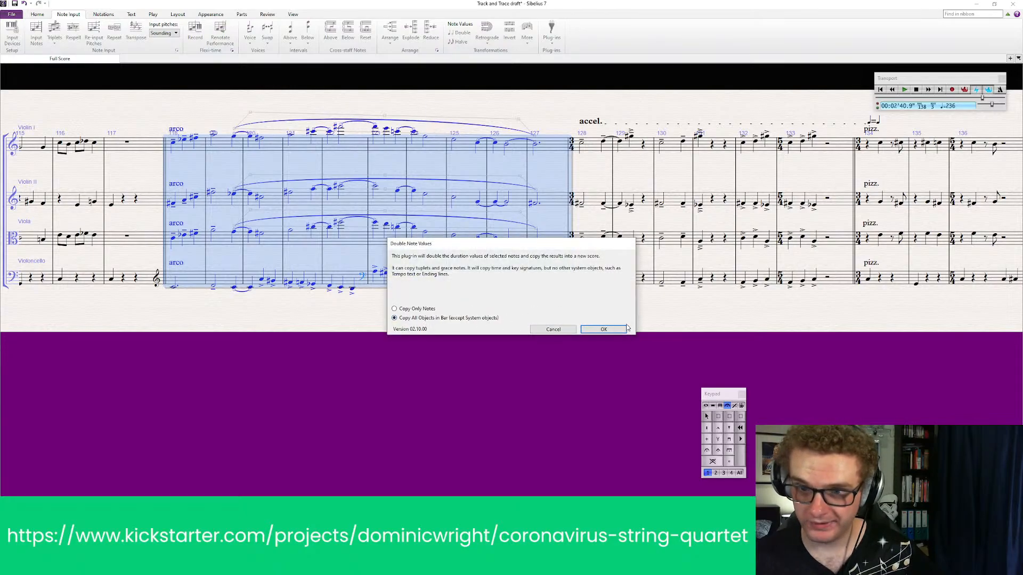
left_click(603, 330)
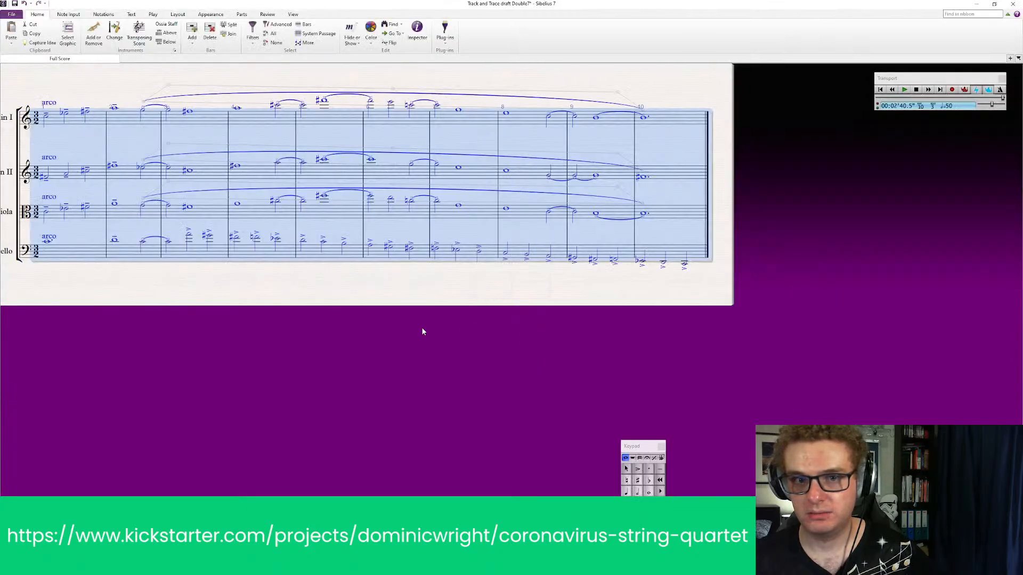
left_click_drag(323, 327, 383, 356)
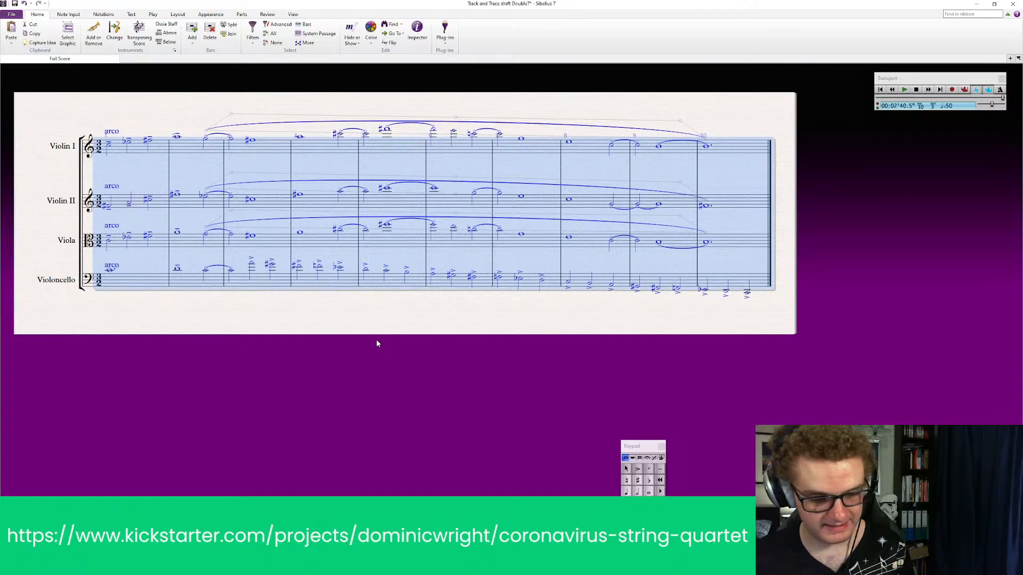
Return to the original quartet score and clear the contents of bars 118 to 127 in all four staves
key("alt+Tab")
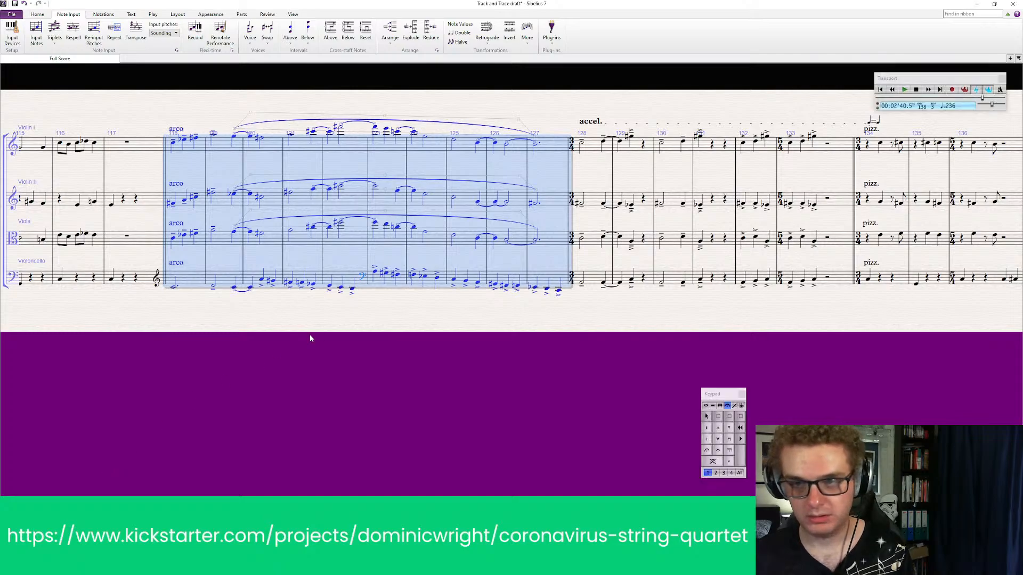
key("Delete")
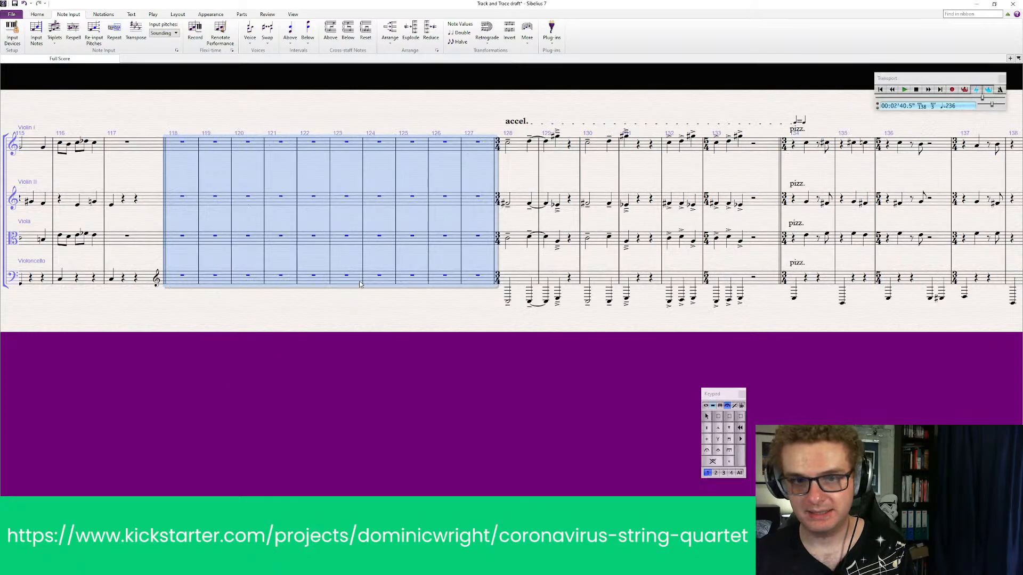
key("Escape")
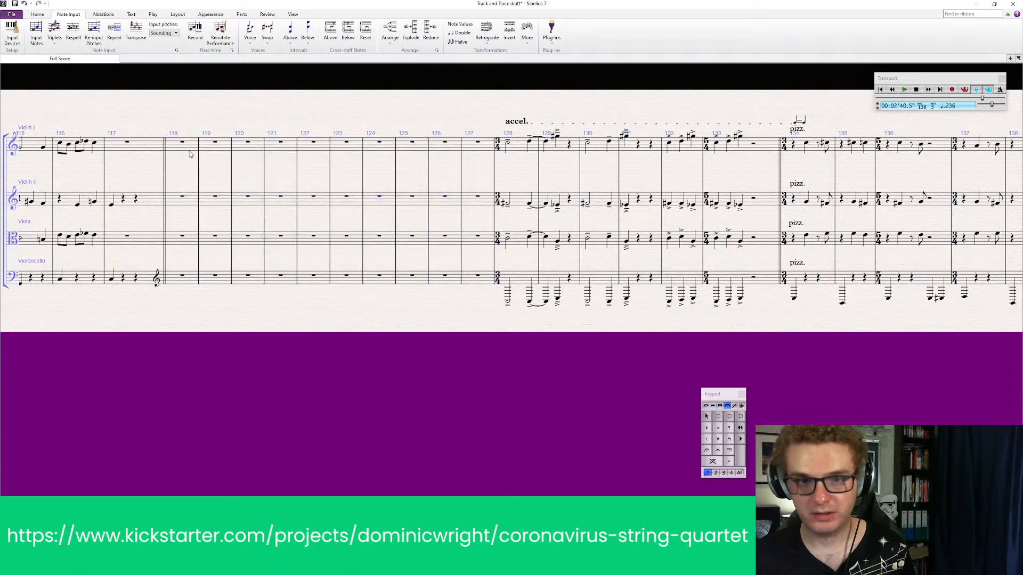
Duplicate the empty bars 118 to 127 as a system passage, adding ten more blank bars before the accel
left_click(189, 147)
left_click(182, 105)
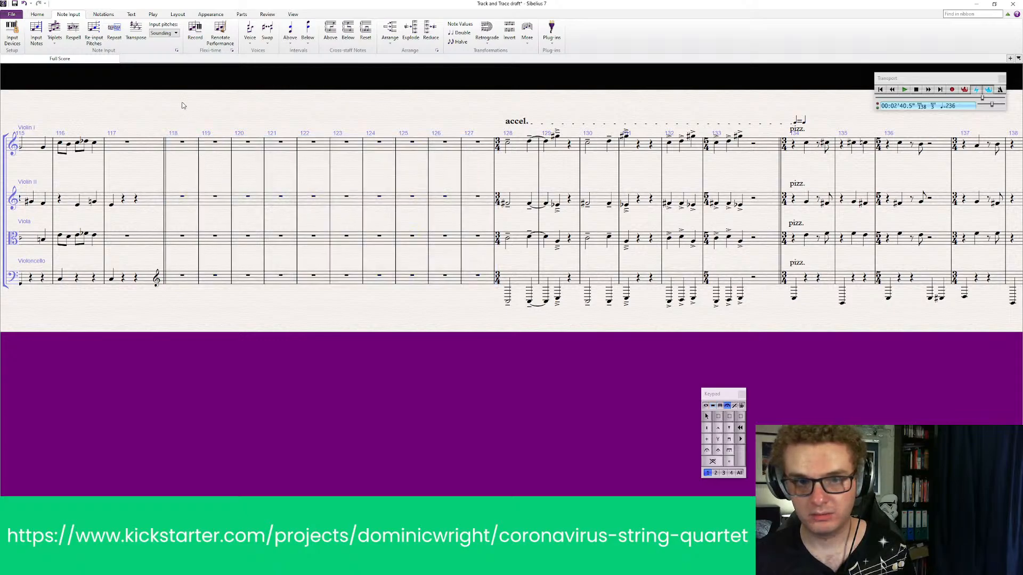
left_click(194, 146, "ctrl")
left_click(476, 150, "shift")
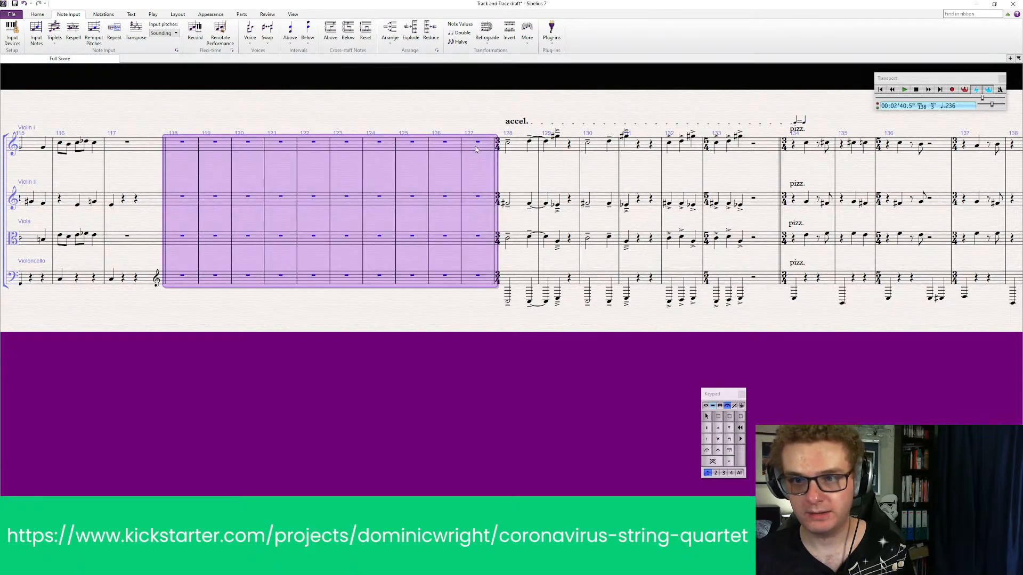
key("ctrl+v")
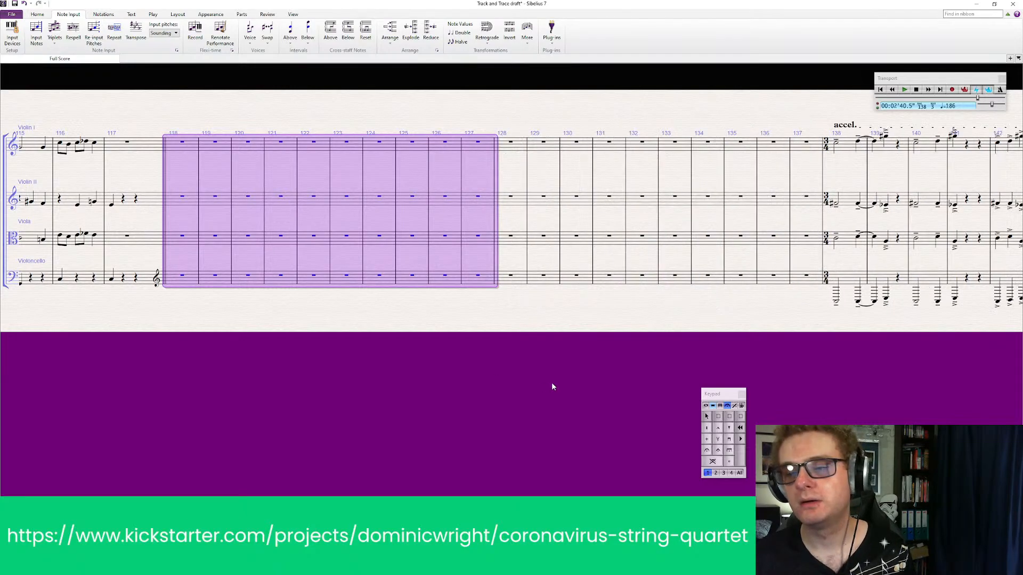
left_click(399, 354)
Try to place a 3/2 time signature at the double barline before bar 118, and undo it
left_click(104, 14)
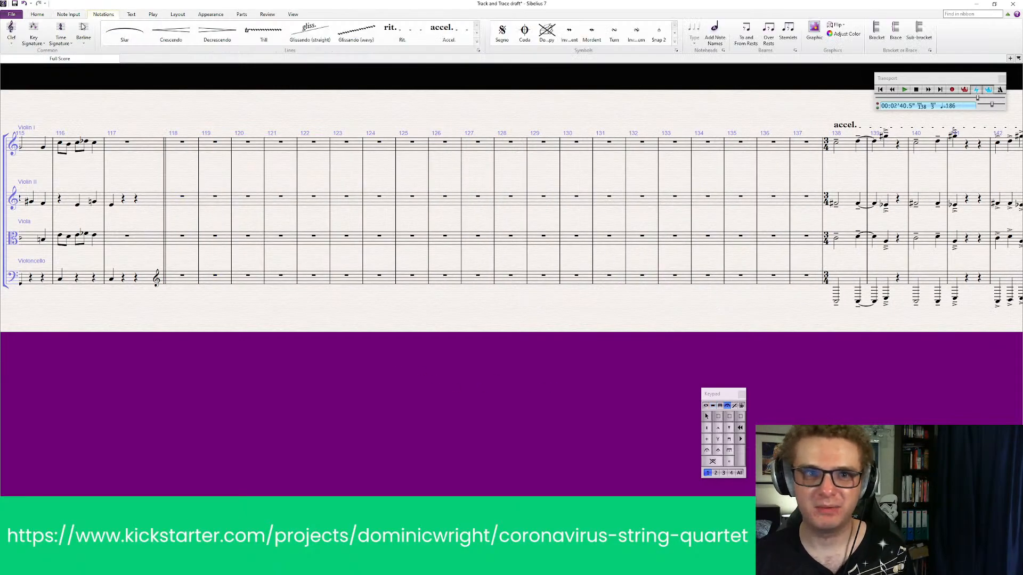
left_click(60, 32)
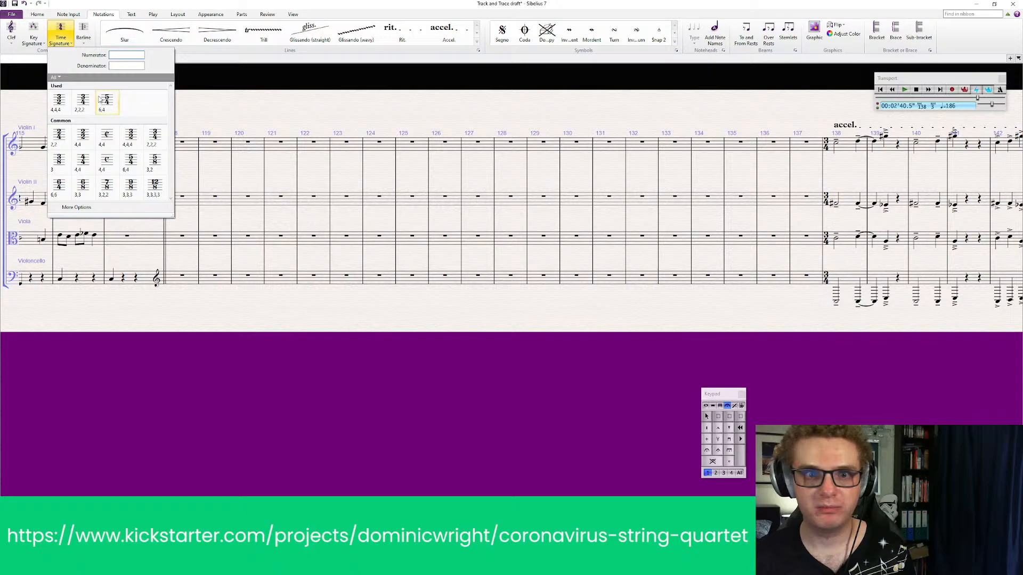
left_click(62, 101)
left_click(162, 141)
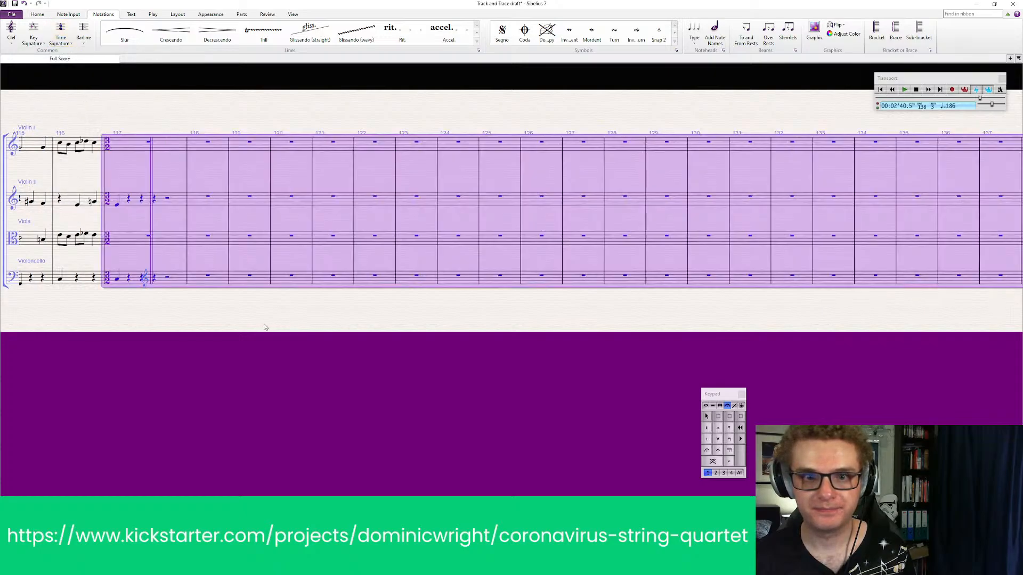
key("ctrl+z")
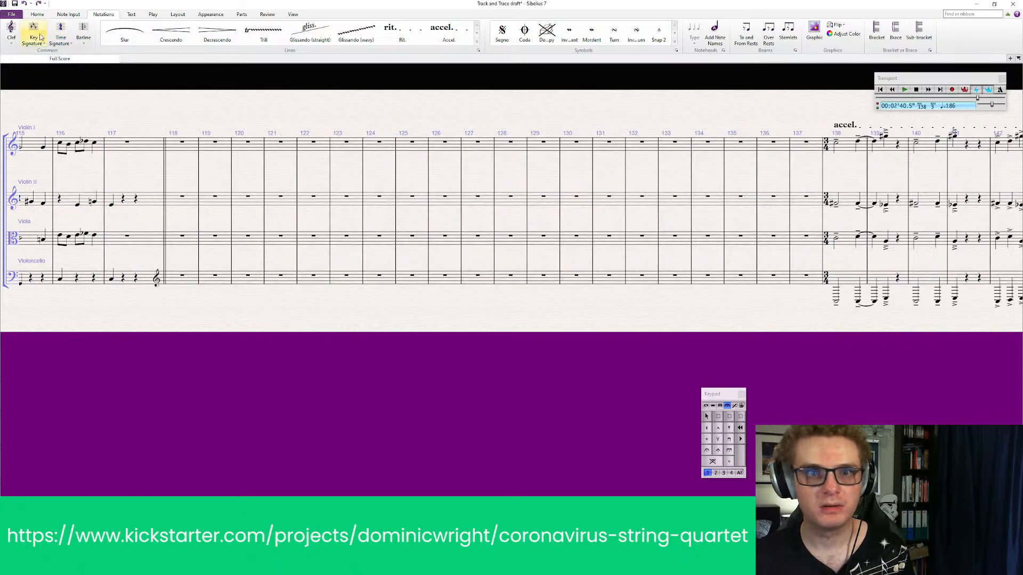
Add a 3/2 time signature at bar 118 and select that bar in the Violin I staff
left_click(64, 44)
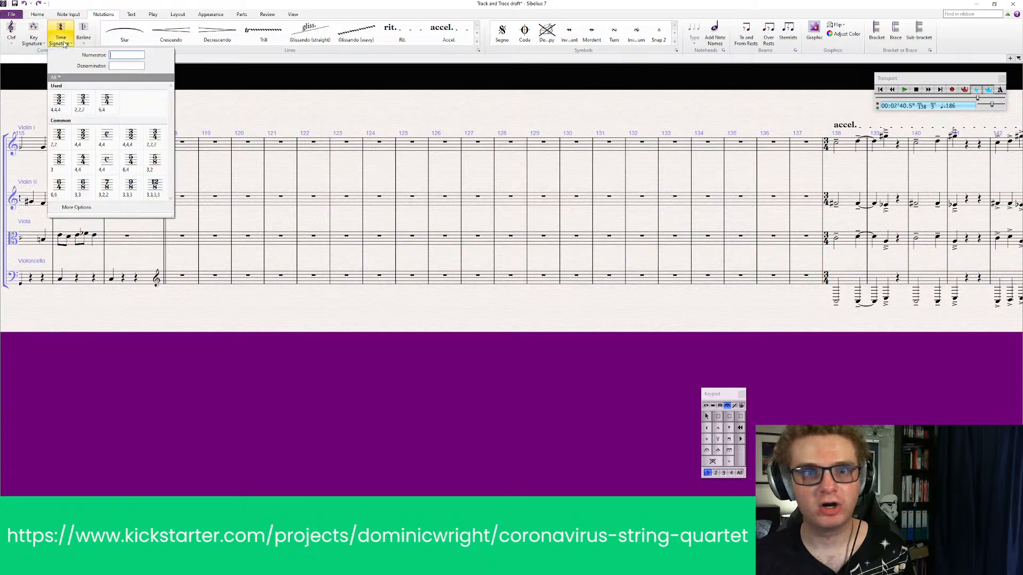
left_click(73, 106)
left_click(168, 152)
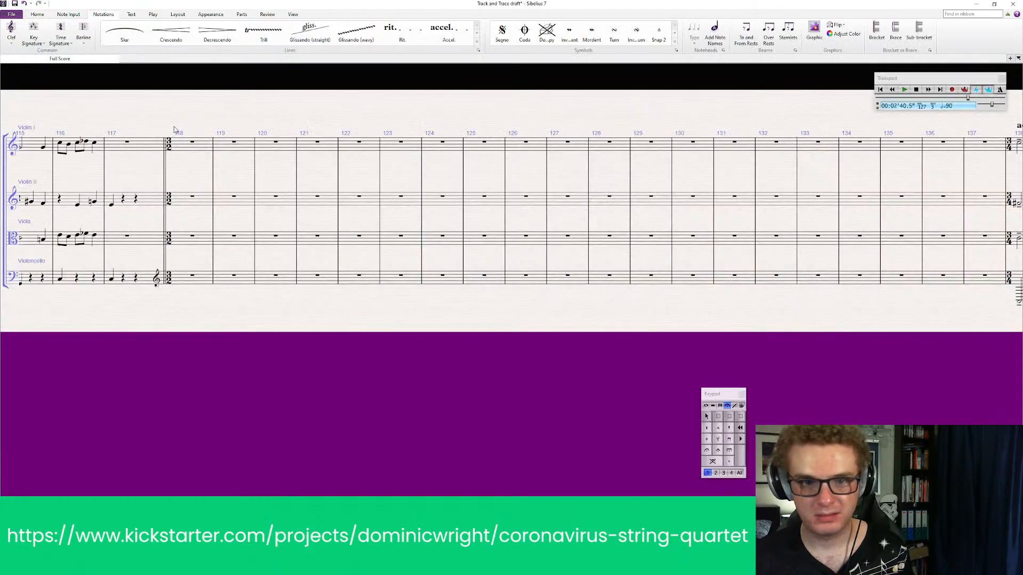
left_click(180, 144)
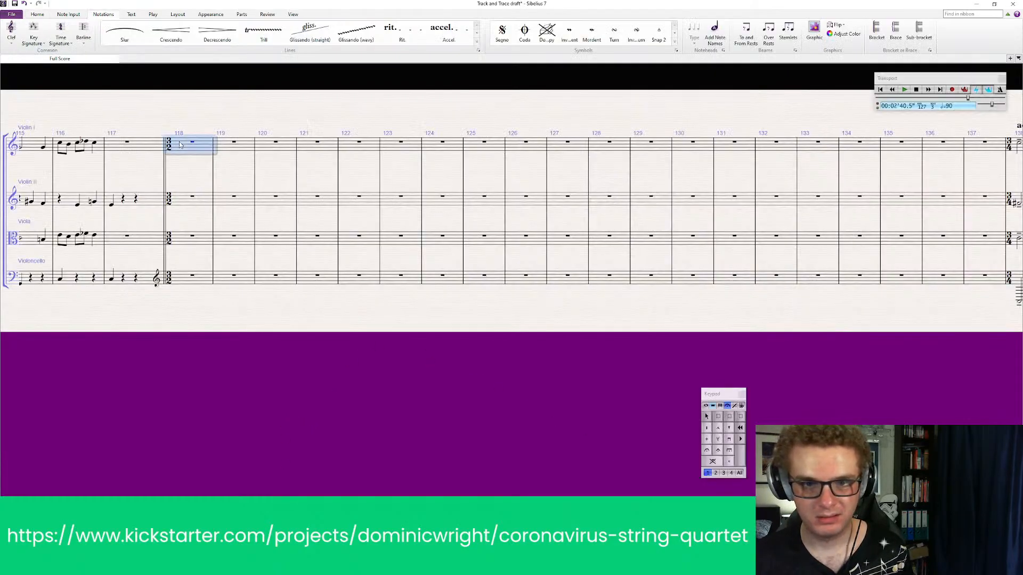
Paste the doubled-value arco passage into all four staves starting at bar 118
key("ctrl+v")
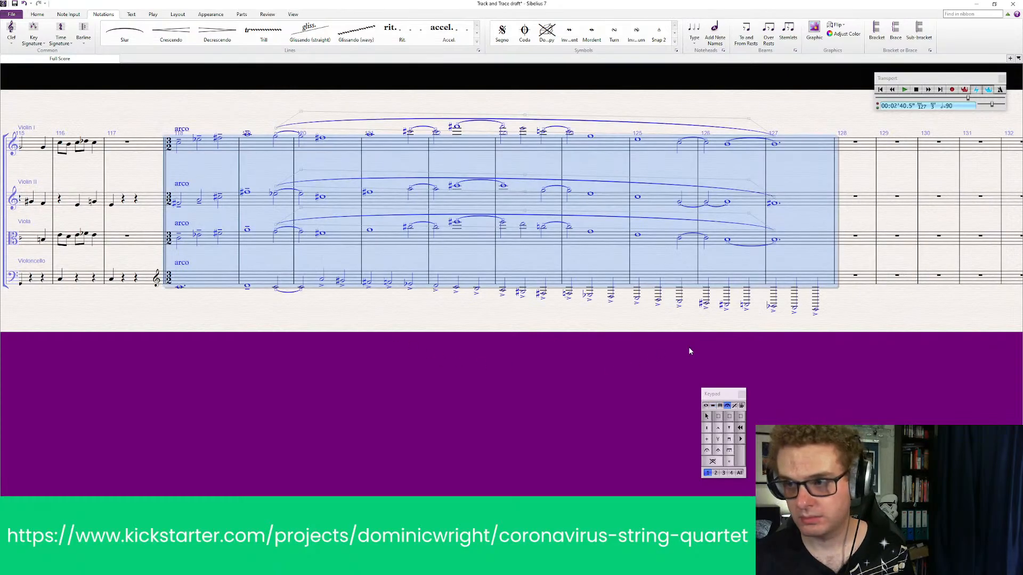
key("Escape")
left_click(246, 155)
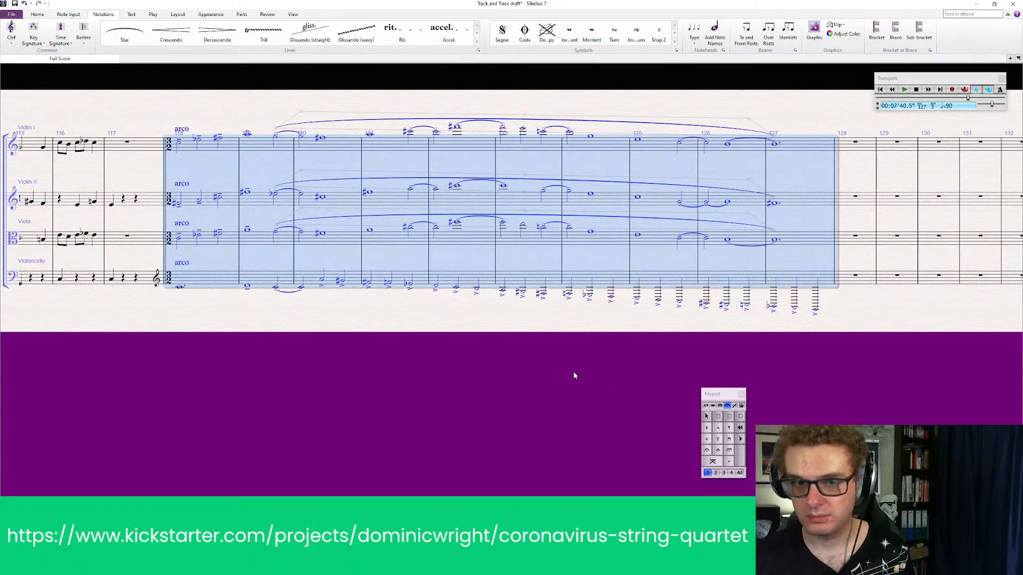
key("Escape")
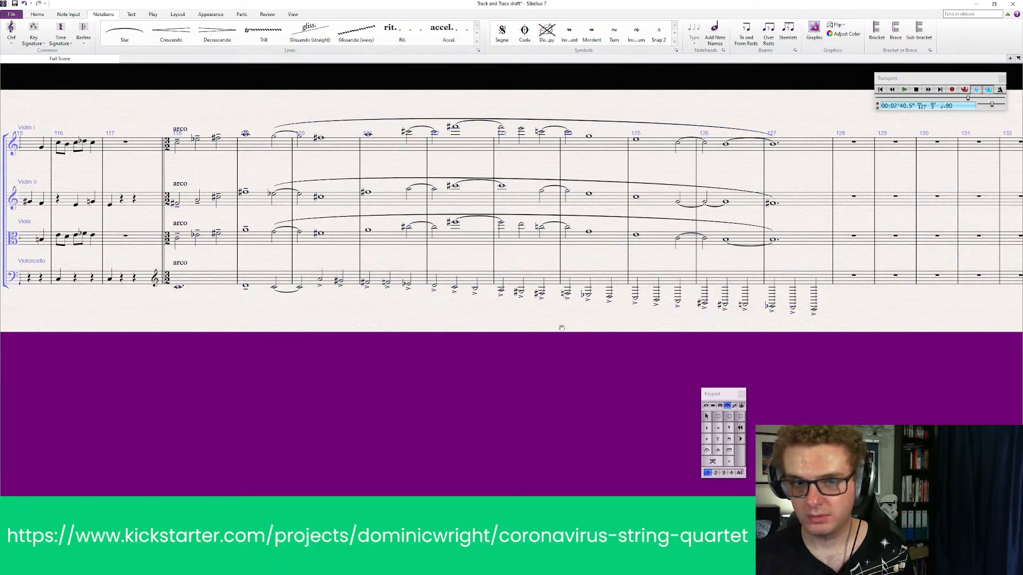
Delete the surplus blank bars 128 to 137 before the accel
scroll(410, 265, "right", 8)
left_click(401, 145, "ctrl")
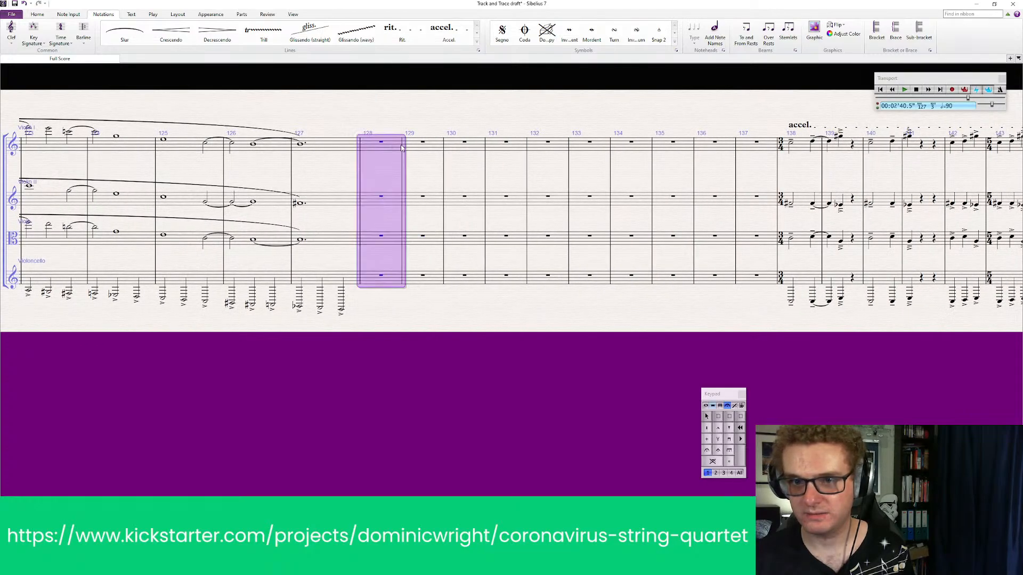
left_click(754, 145, "shift")
key("Delete")
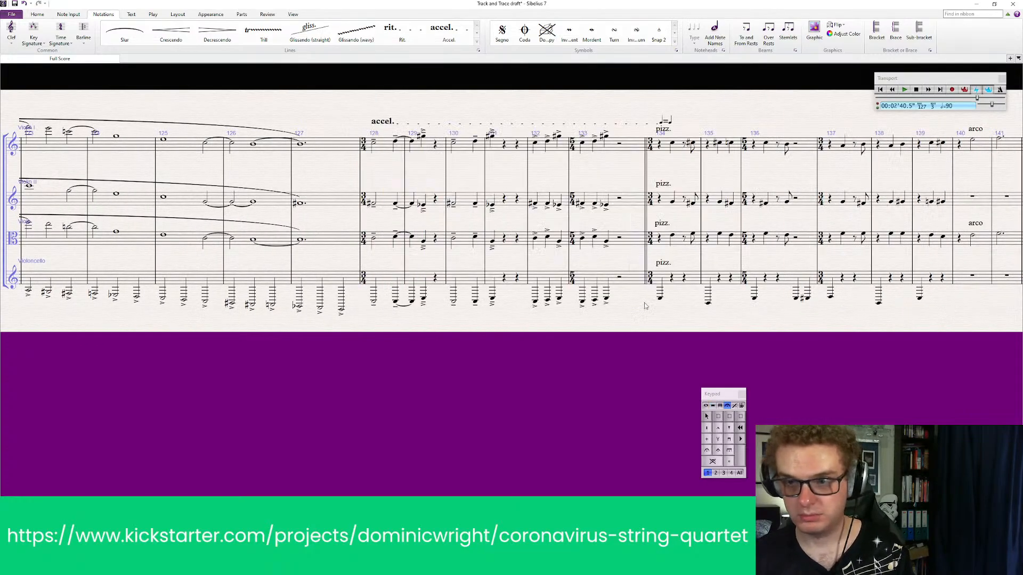
Check the cello part in the doubled draft score, and add a bass clef to the cello at the start of bar 122
left_click_drag(296, 336, 592, 320)
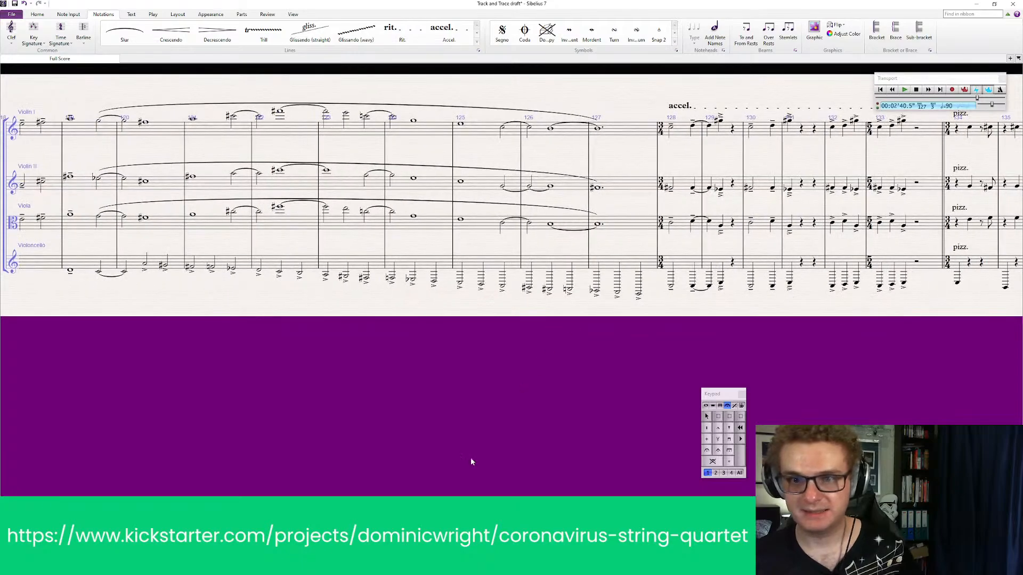
key("alt+Tab")
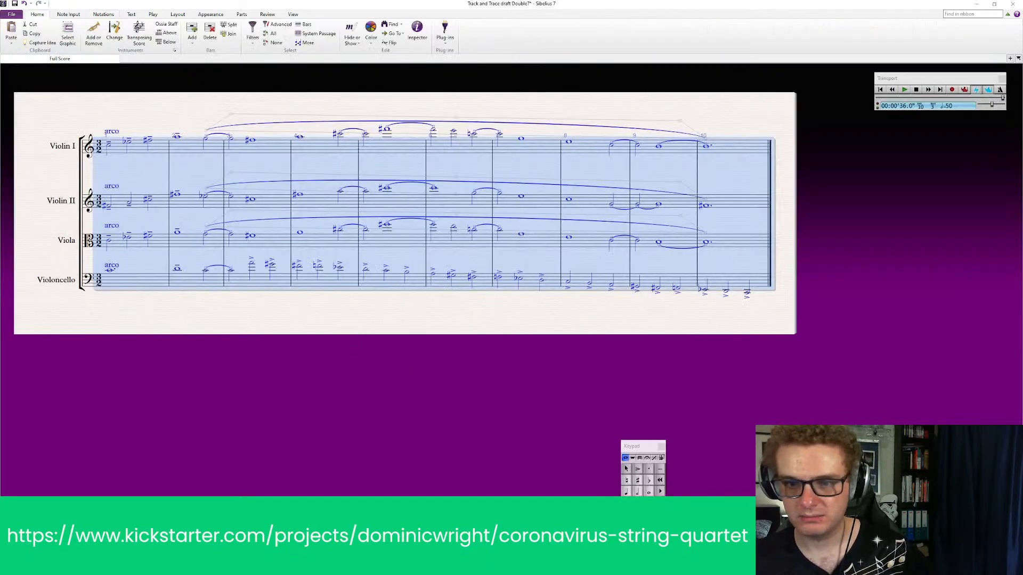
key("alt+Tab")
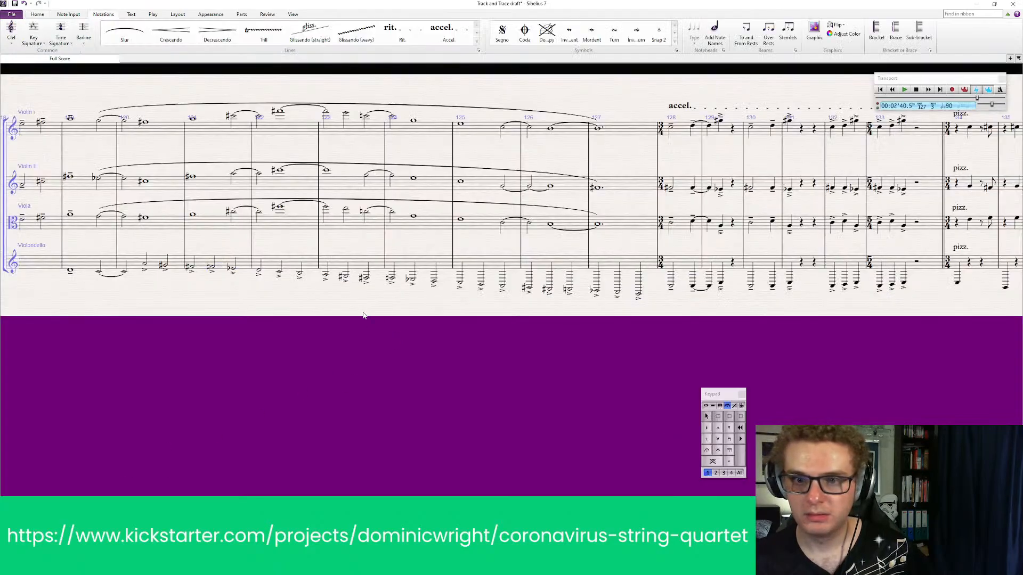
left_click_drag(138, 327, 217, 353)
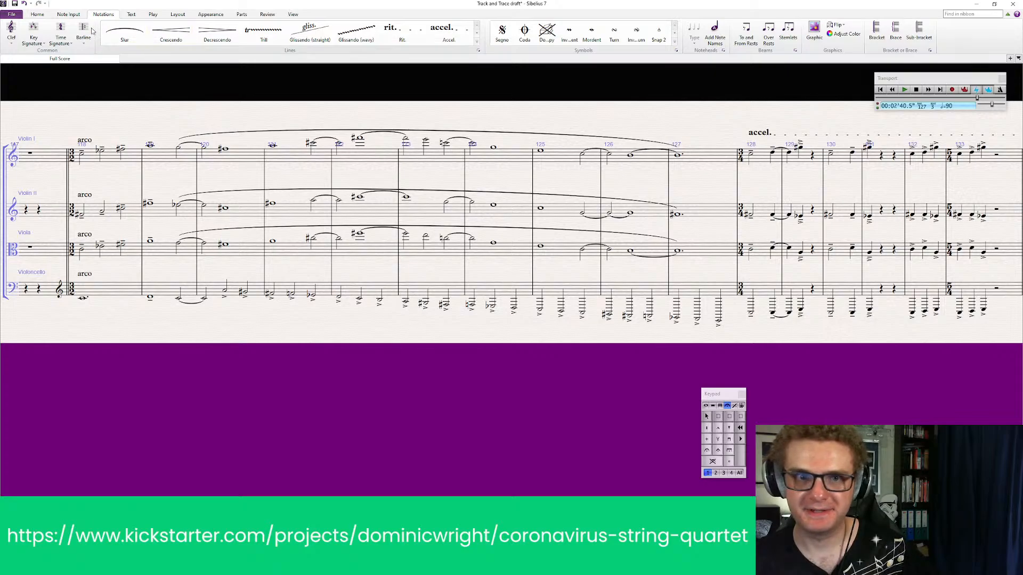
left_click(11, 29)
left_click(69, 76)
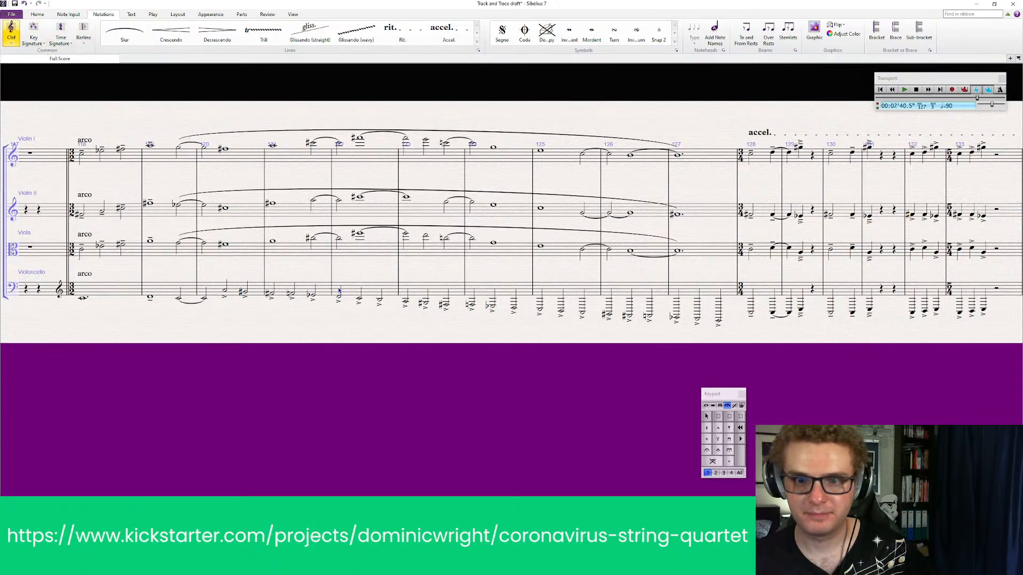
left_click(334, 291)
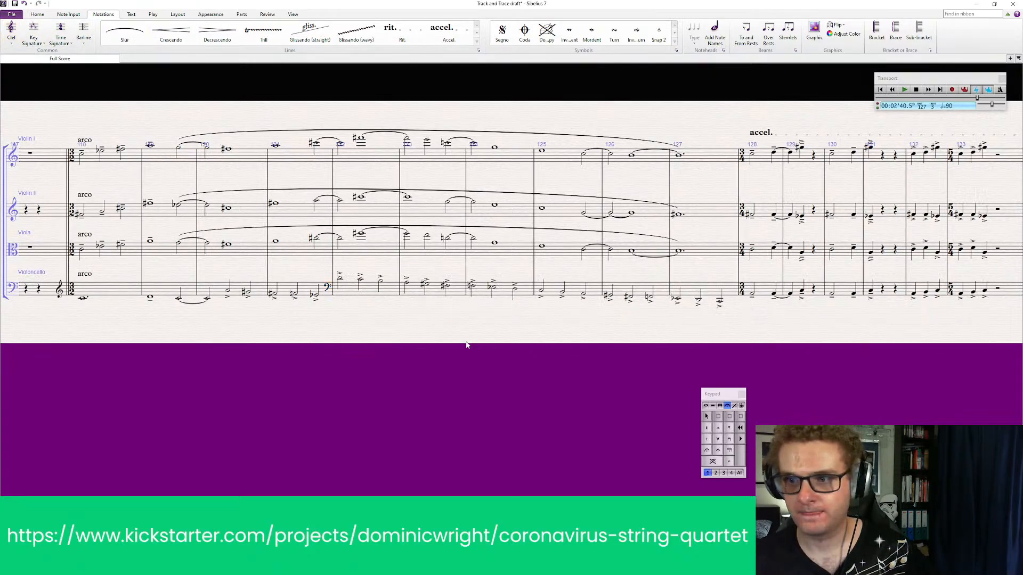
Play back the score from bar 118 through the accel. and stop around the pizz. entry
mouse_move(409, 340)
left_mouse_down()
mouse_move(417, 336)
mouse_move(392, 336)
mouse_move(402, 334)
left_mouse_up()
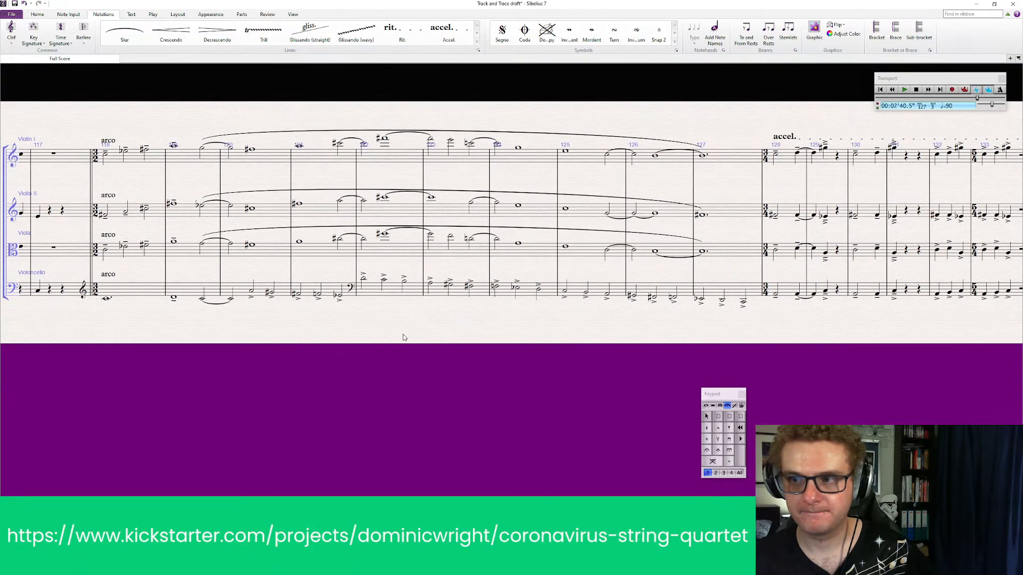
left_click_drag(260, 365, 311, 360)
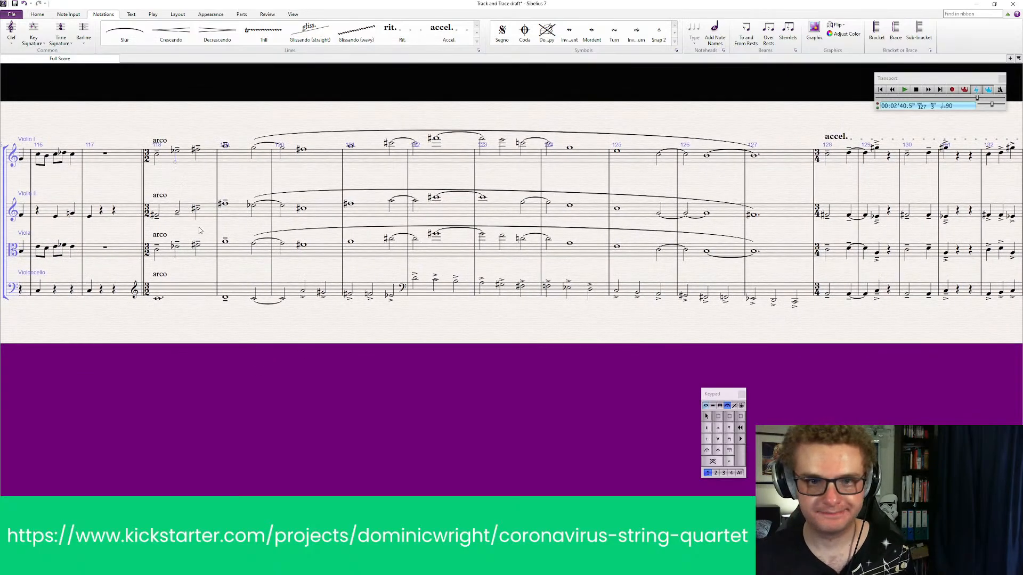
left_click(193, 159)
left_click(191, 292, "shift")
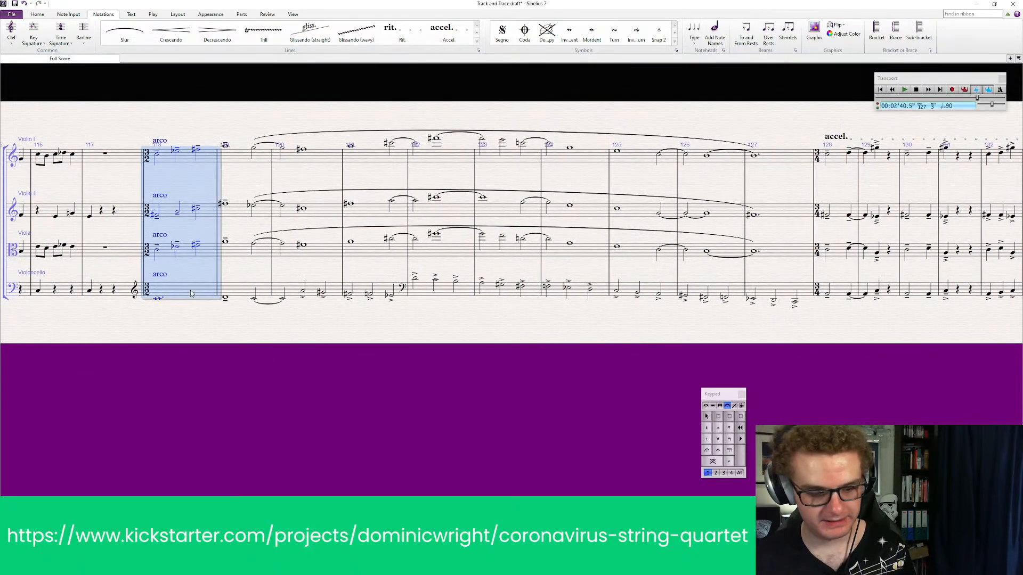
key("p")
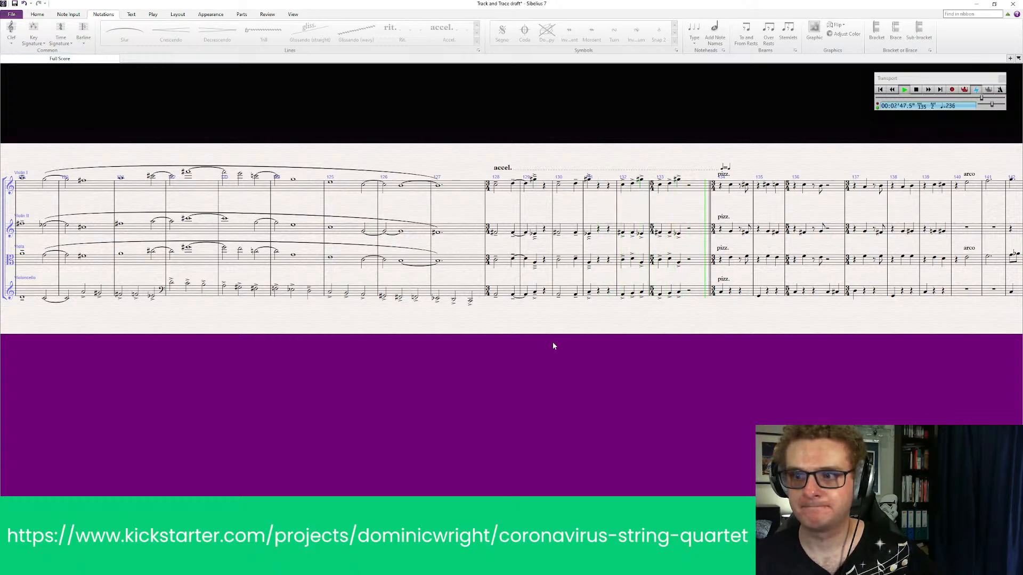
key("space")
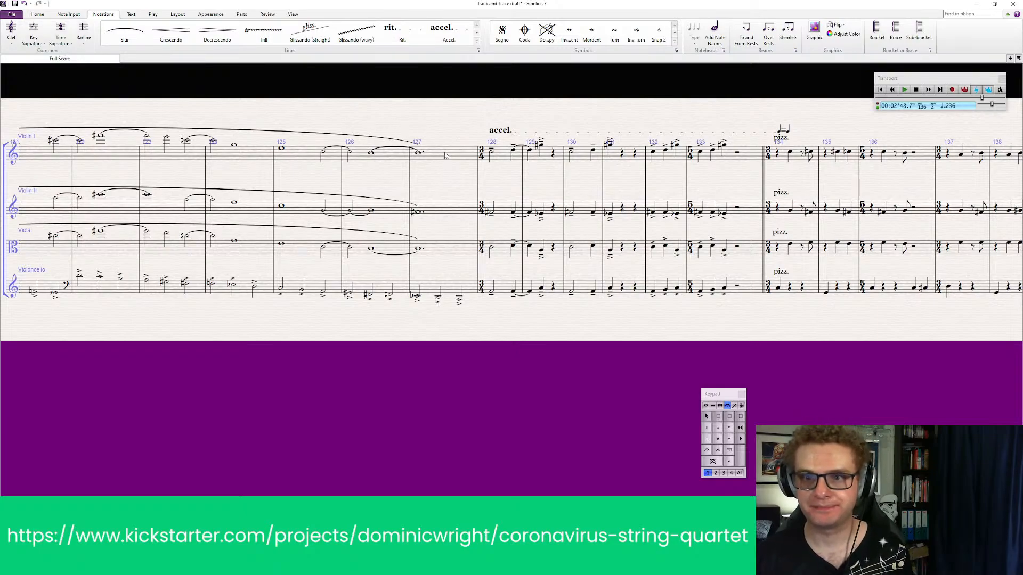
left_click(444, 286, "ctrl")
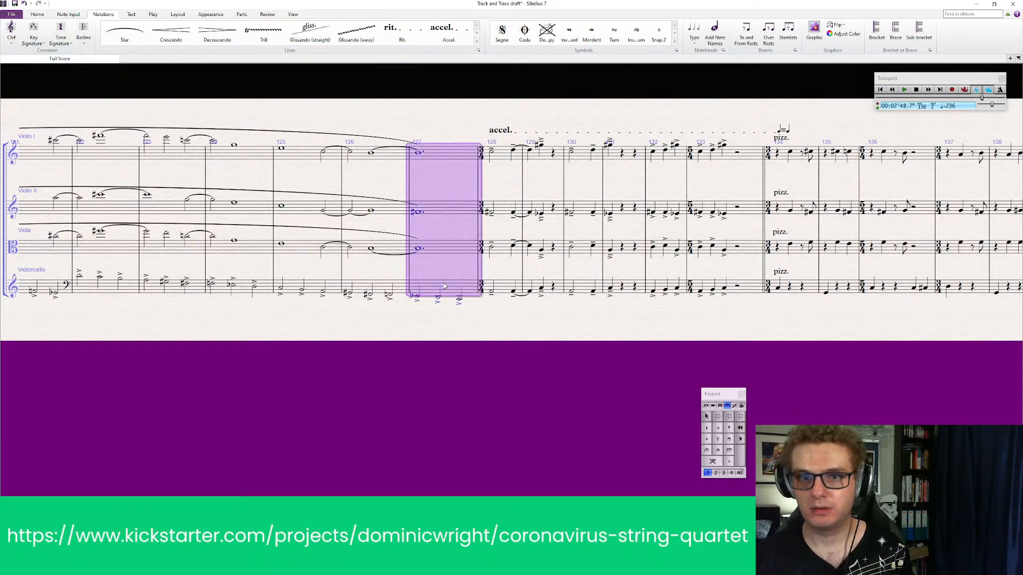
left_click(45, 14)
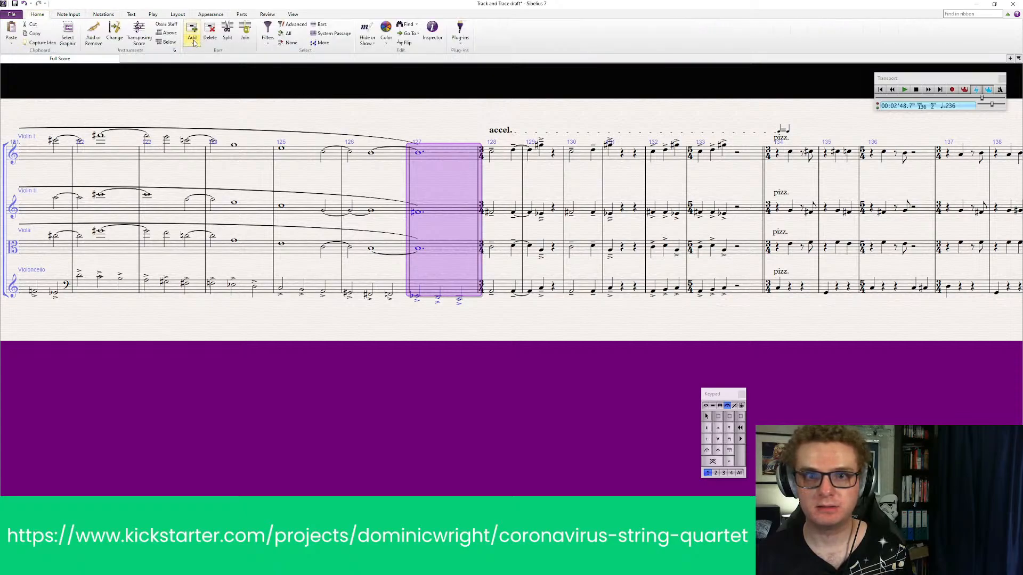
key("Escape")
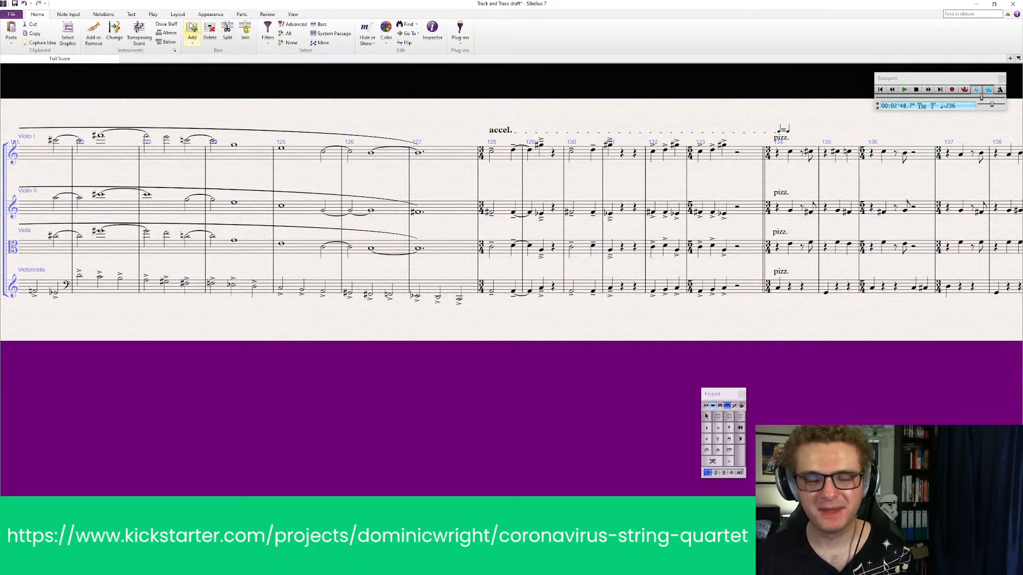
left_click(192, 38)
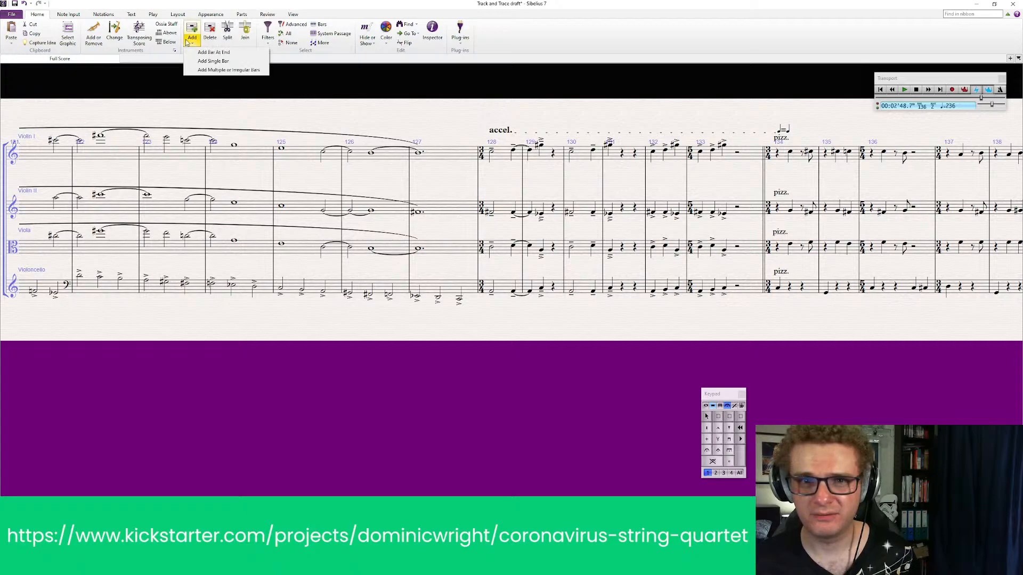
left_click(224, 57)
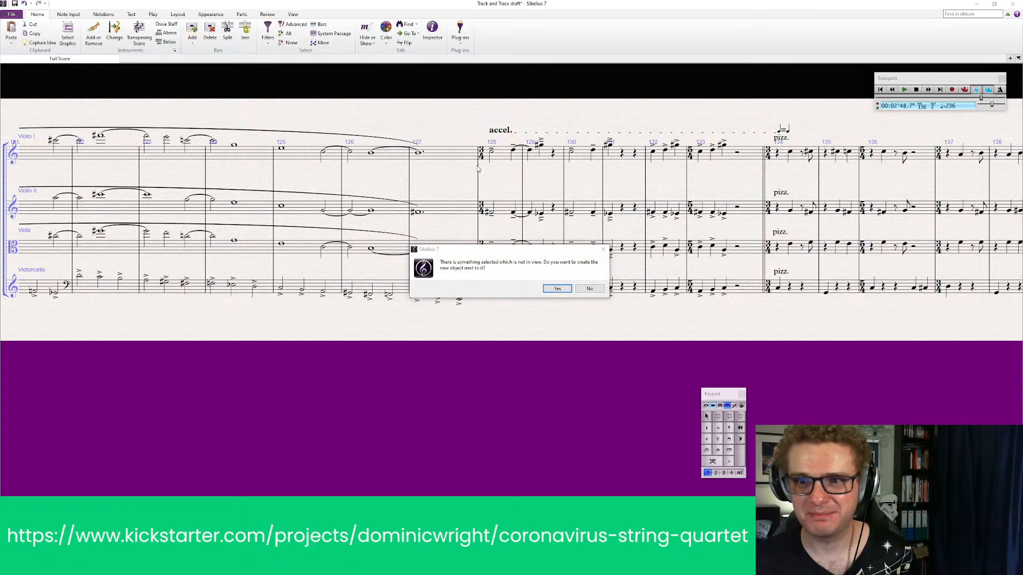
left_click(596, 291)
left_click(602, 289)
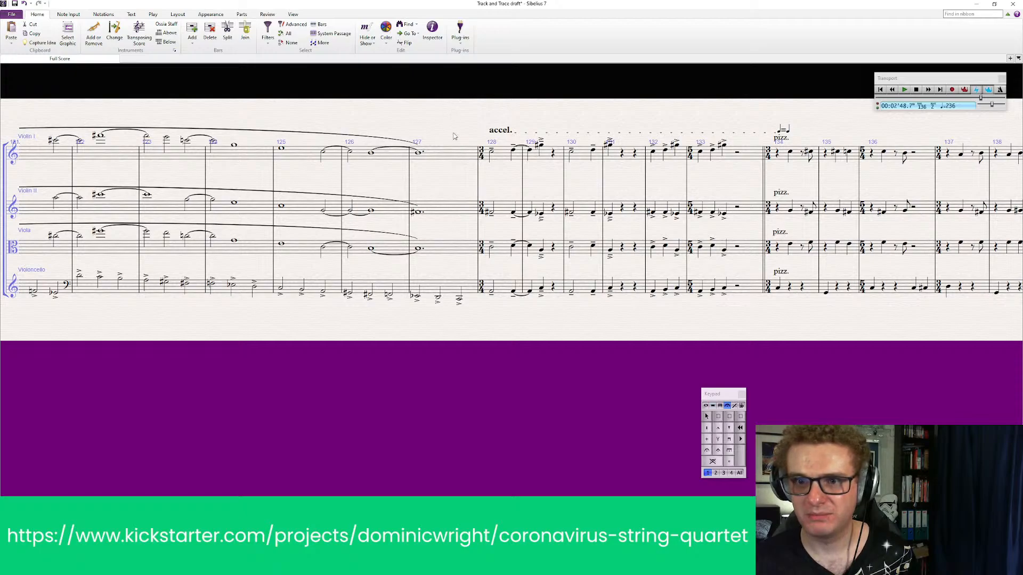
Add a single blank bar after bar 127, before the accel
left_click(467, 159)
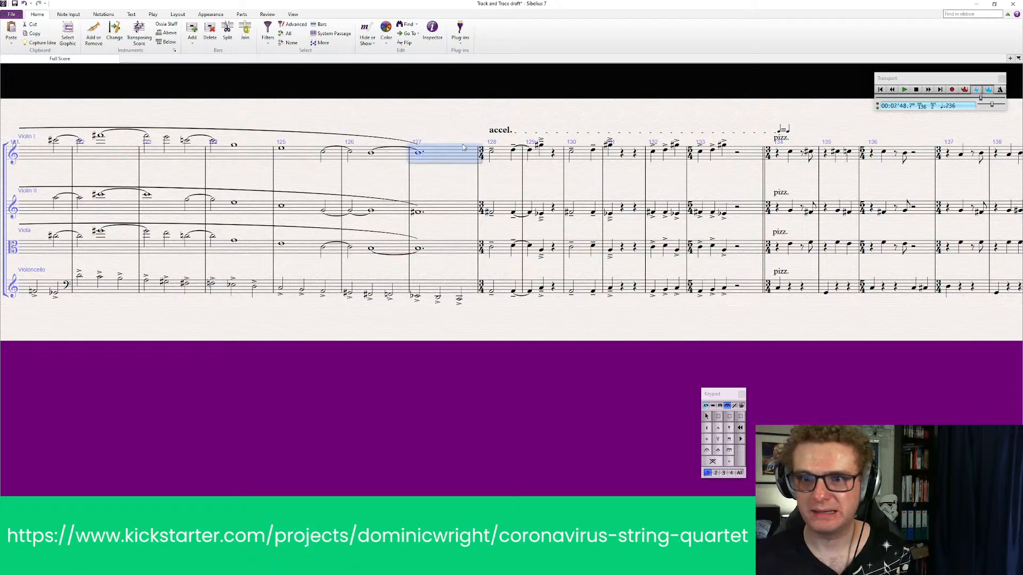
left_click(193, 33)
left_click(228, 63)
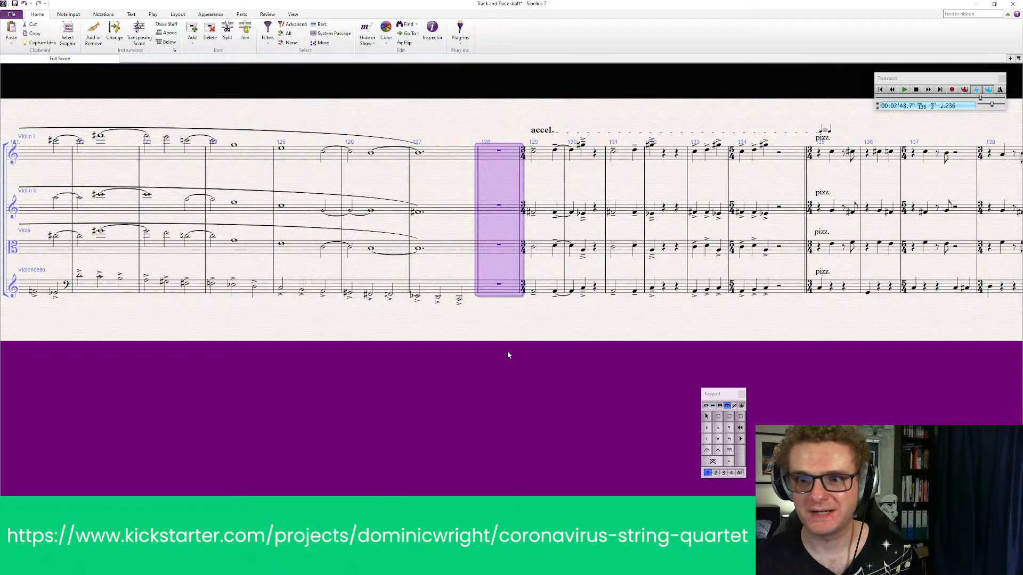
key("Escape")
Copy the dotted semibreves of bar 127 in Violin I, Violin II and Viola into the blank bar 128
left_click(706, 407)
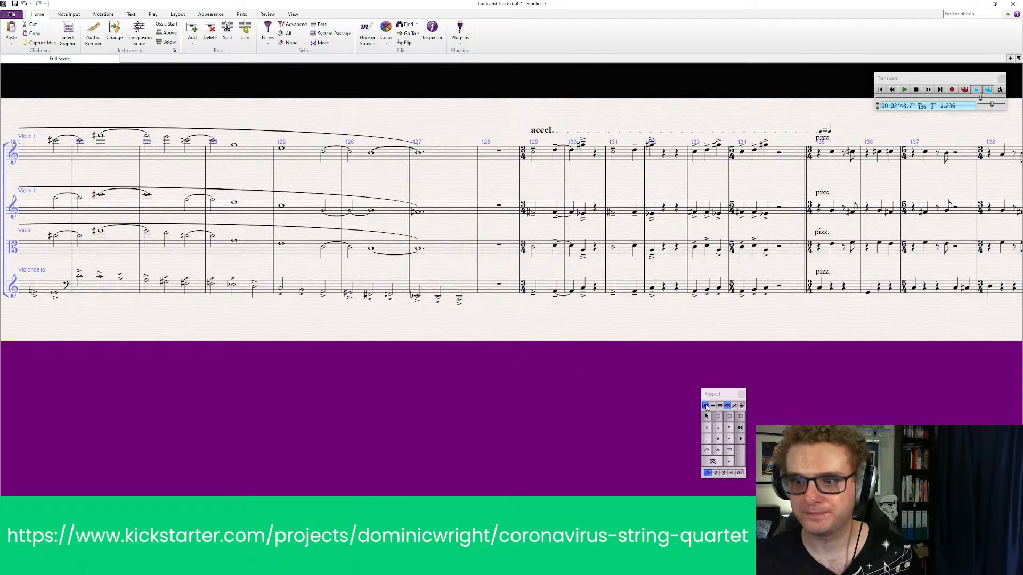
left_click(419, 248)
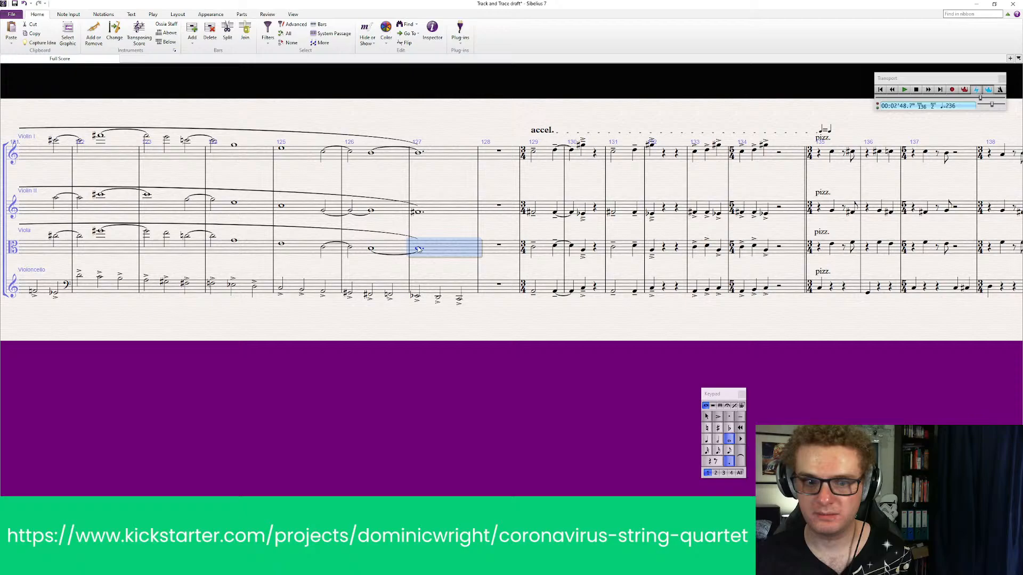
key("Escape")
left_click(438, 159, "ctrl")
left_click(443, 236)
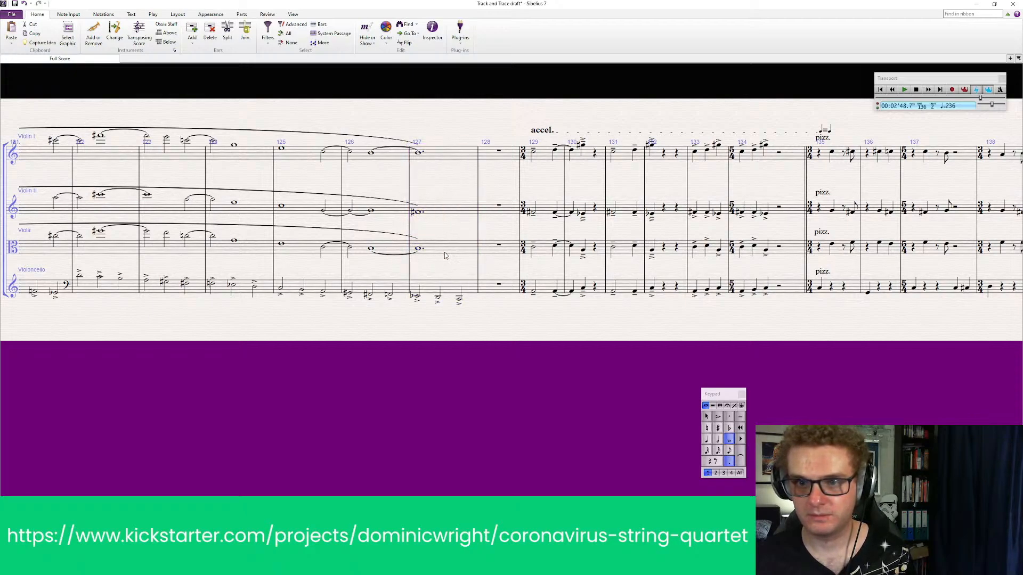
left_click(446, 154, "shift")
key("ctrl+c")
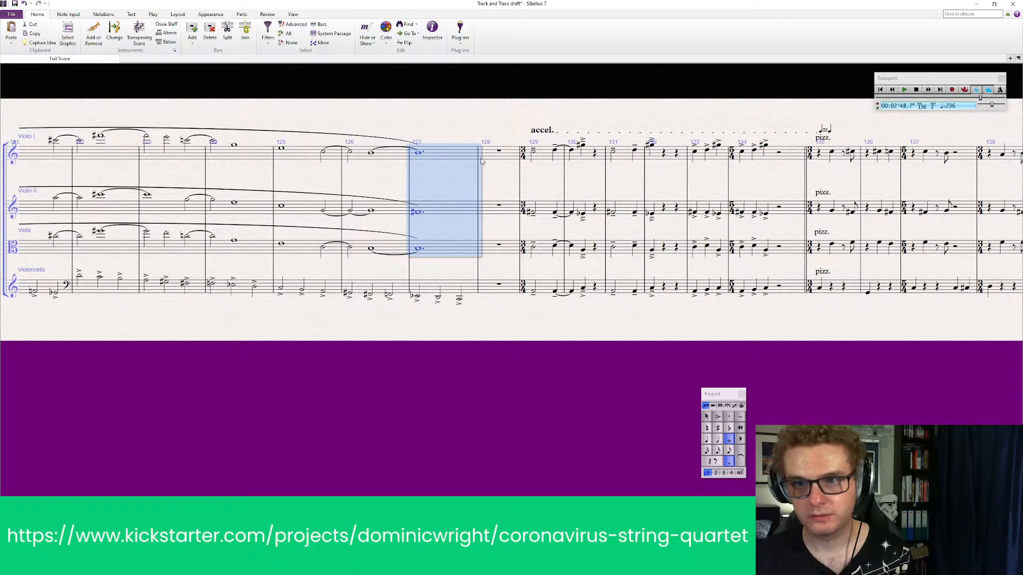
left_click(498, 151)
key("ctrl+v")
Tie the bar 127 notes in Violin I, Violin II and Viola over to bar 128
left_click(440, 151)
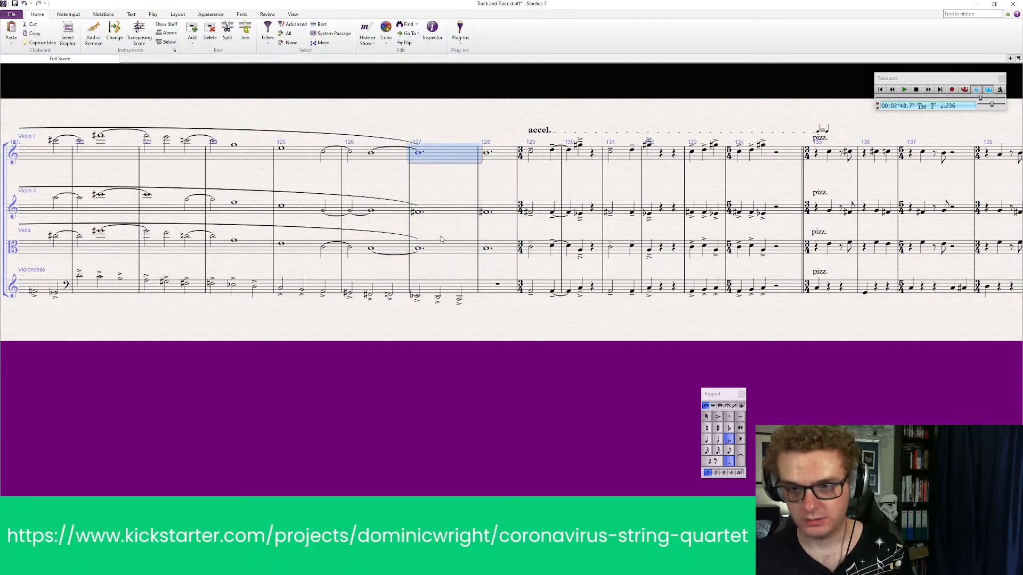
left_click(453, 252, "shift")
key("Return")
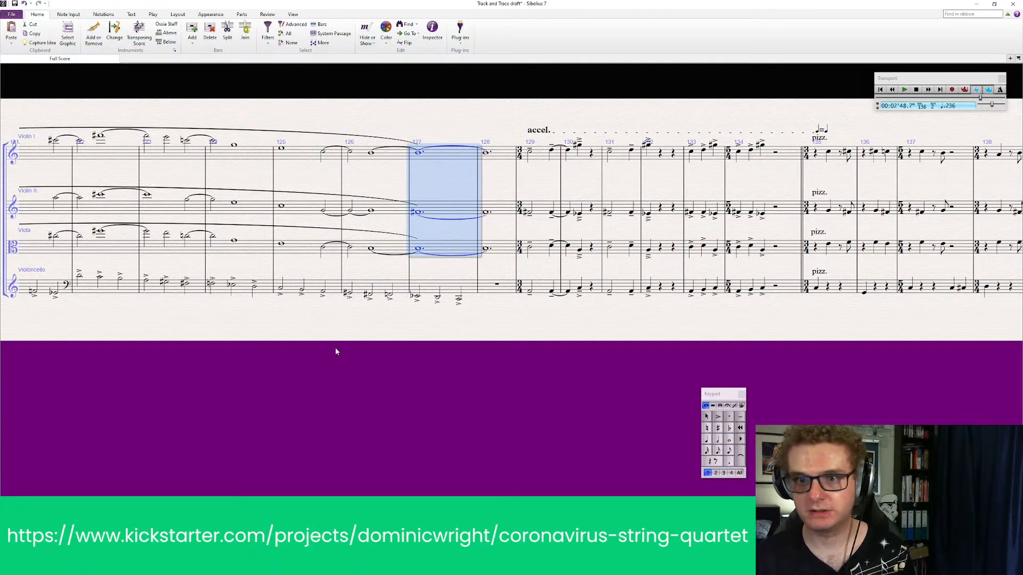
key("Escape")
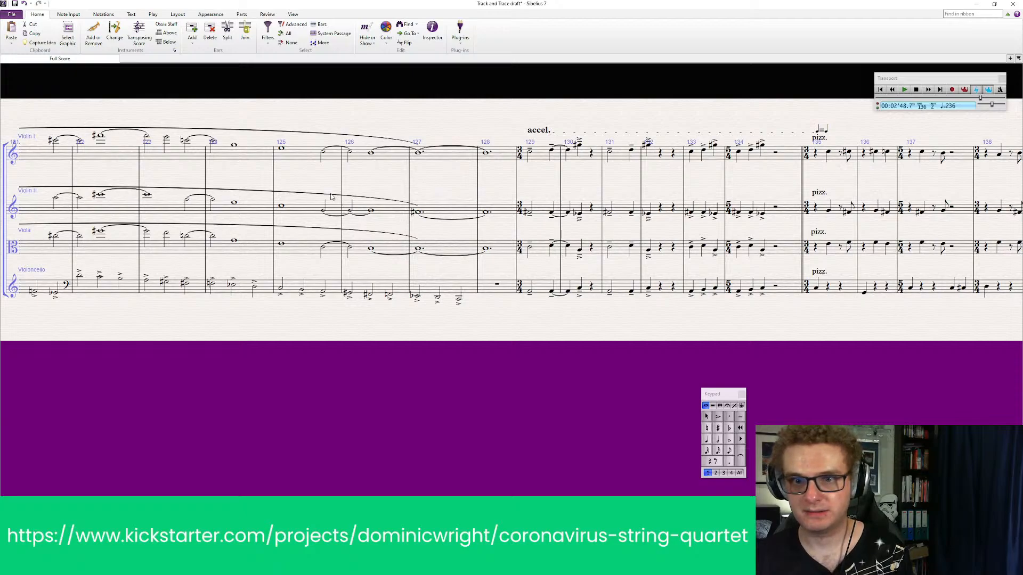
Delete the long phrase slurs over the arco passage in Violin II, Viola and Violin I
left_click(330, 197)
key("Delete")
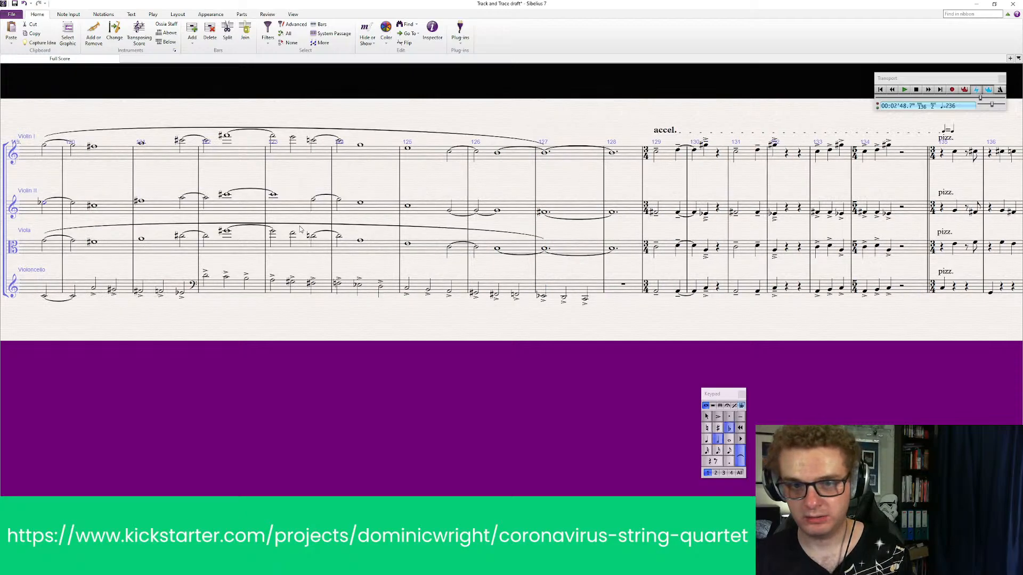
left_click_drag(338, 222, 332, 230)
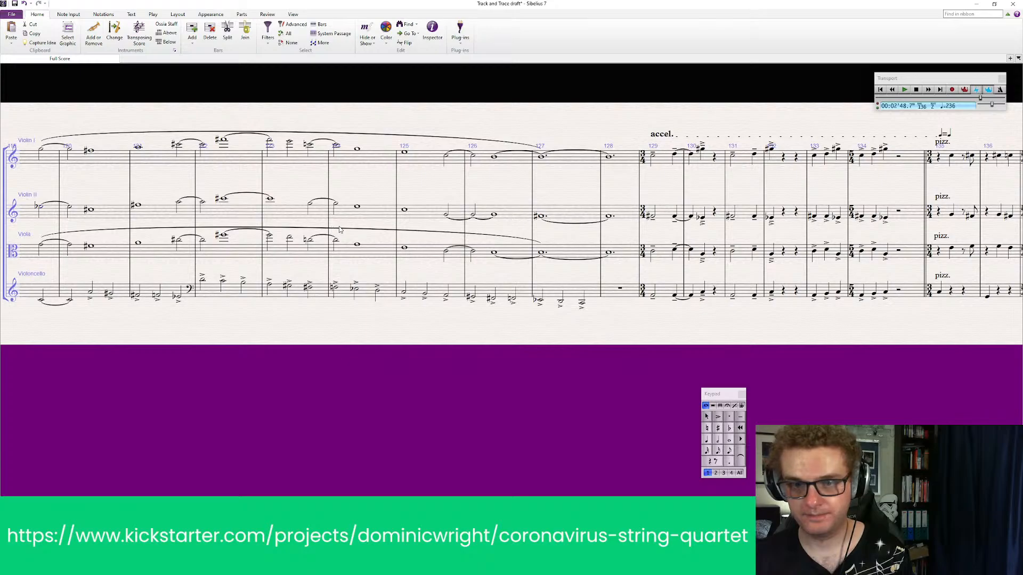
left_click(342, 232)
key("Delete")
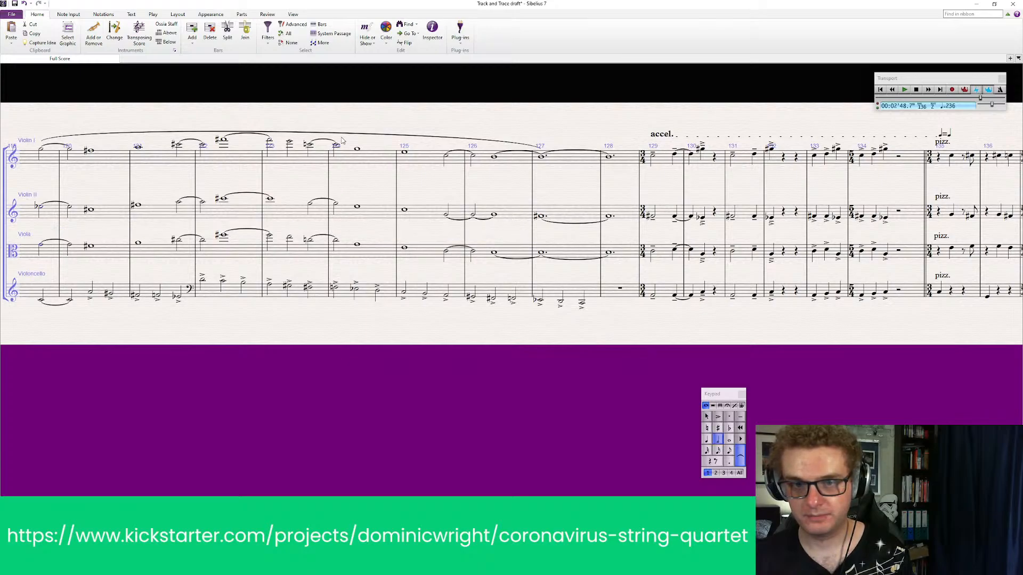
left_click(344, 135)
key("Delete")
left_click_drag(170, 102, 234, 102)
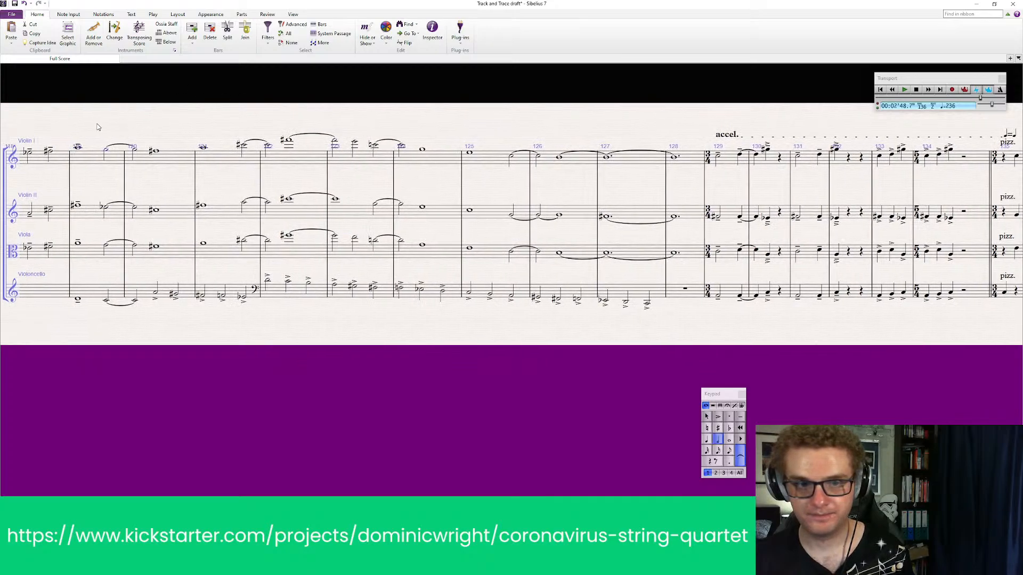
Add long phrase slurs from the second note of bar 119 to bar 128 in Violin I, Violin II and Viola
left_click(688, 160, "shift")
key("s")
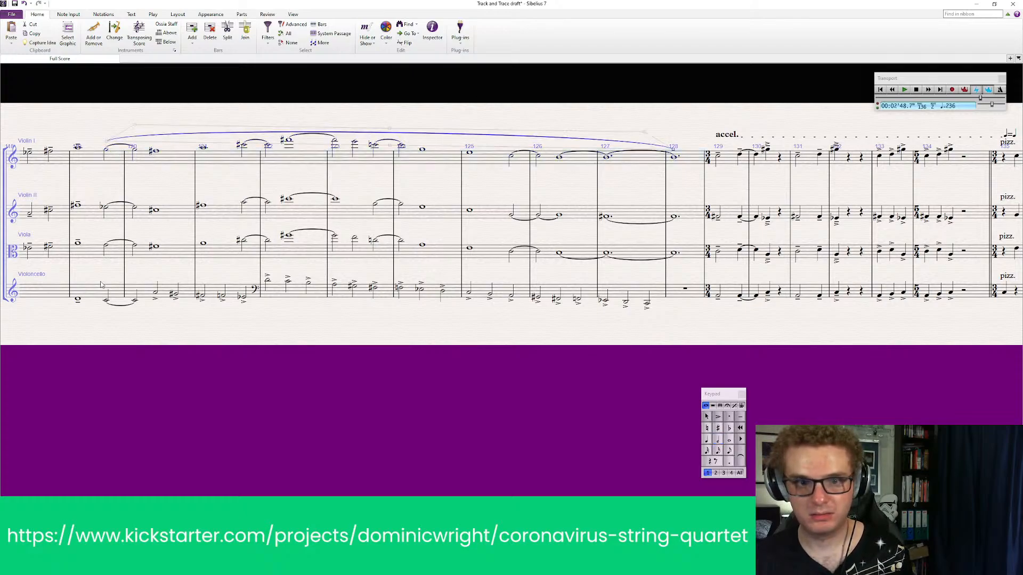
left_click(117, 257)
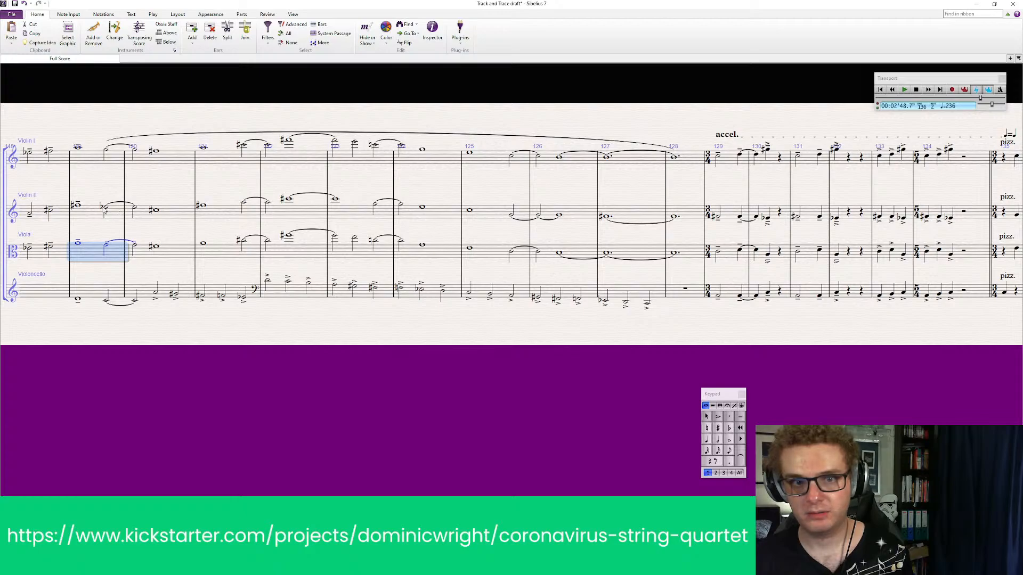
left_click(105, 210)
left_click(676, 217, "shift")
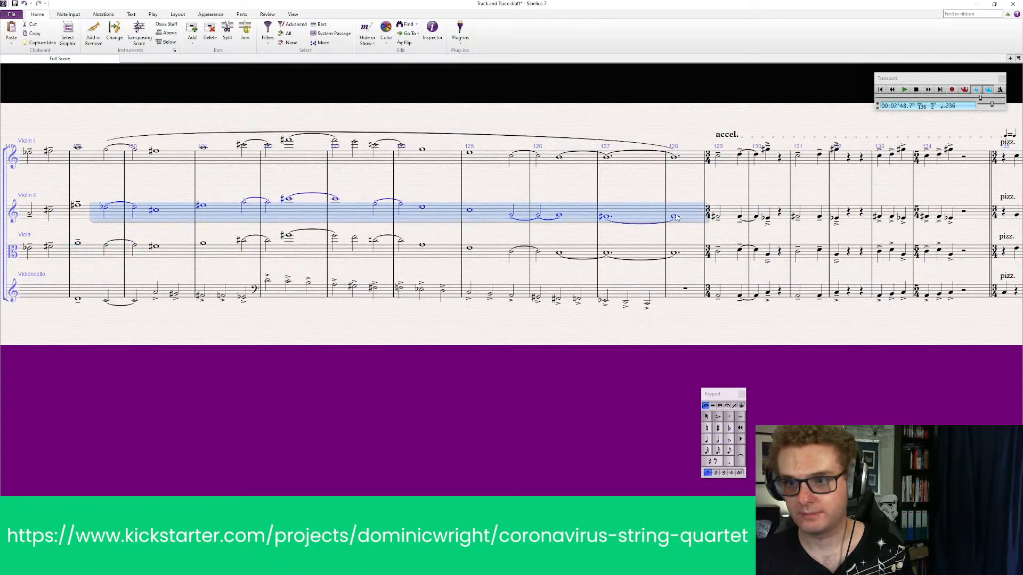
key("s")
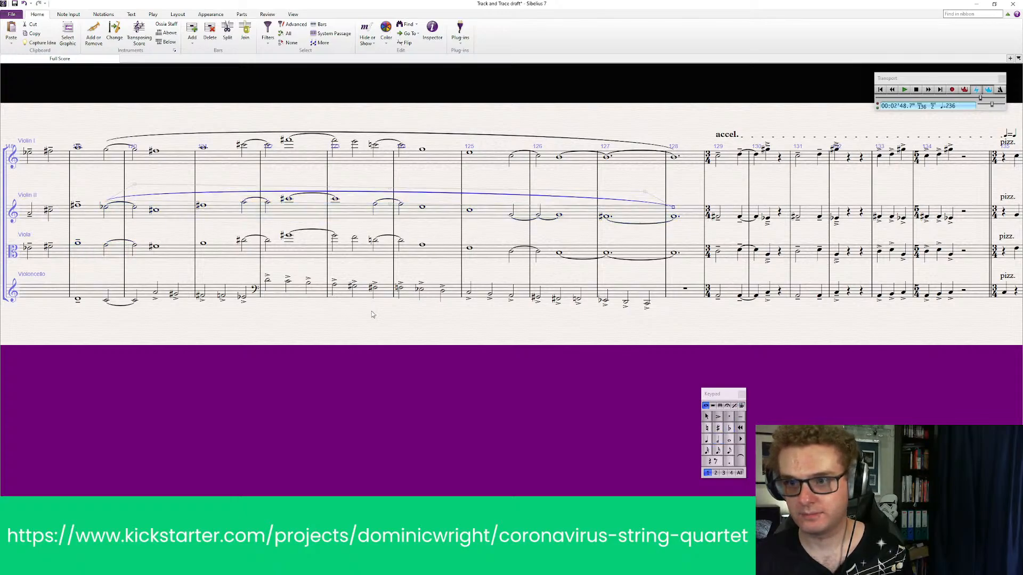
left_click(107, 246)
left_click(674, 252, "shift")
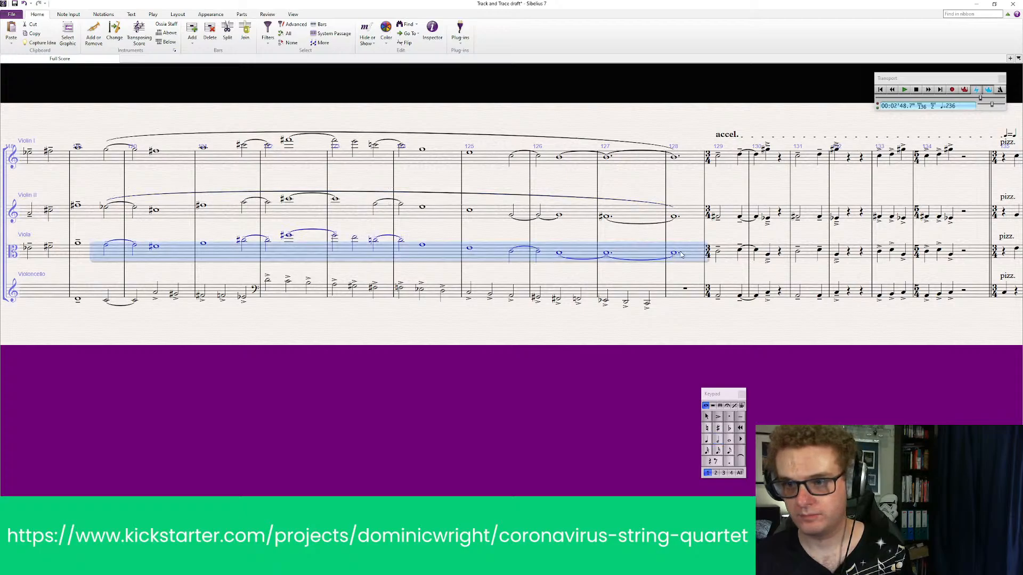
key("s")
Enter a dotted semibreve on low C in the Violoncello in bar 128
left_click_drag(651, 345, 339, 337)
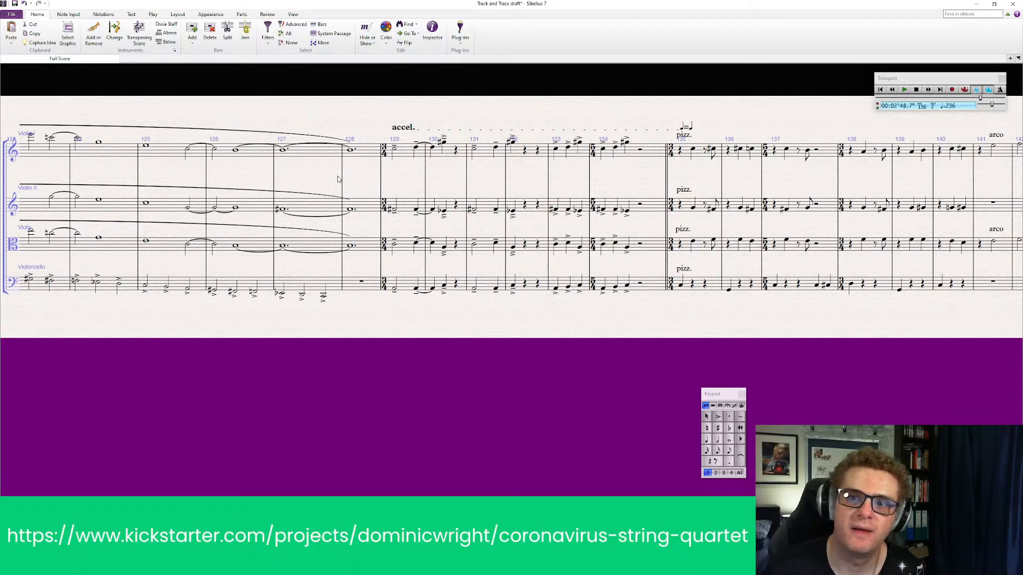
left_click(351, 247)
left_click(730, 462)
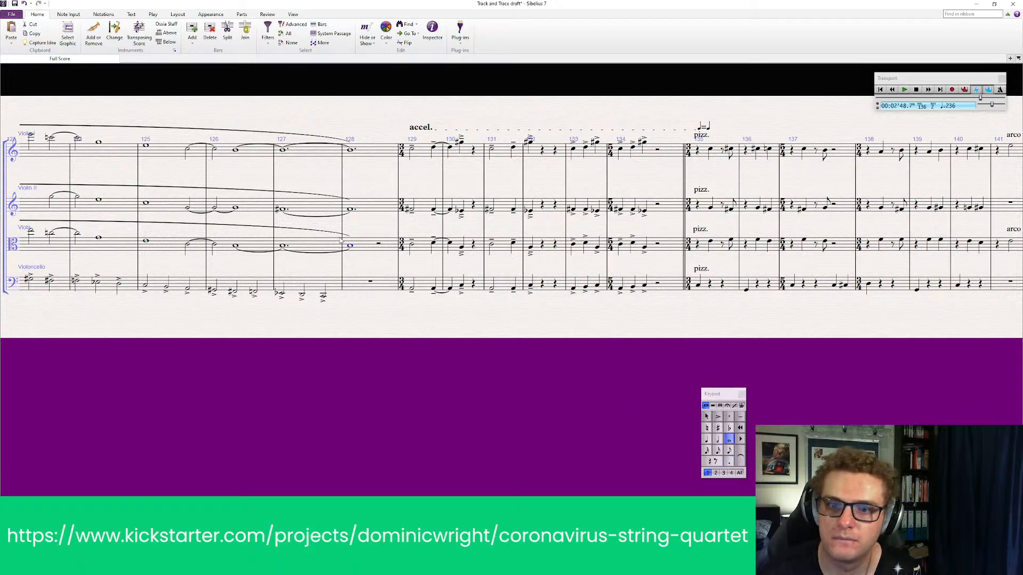
left_click(729, 462)
left_click(427, 330)
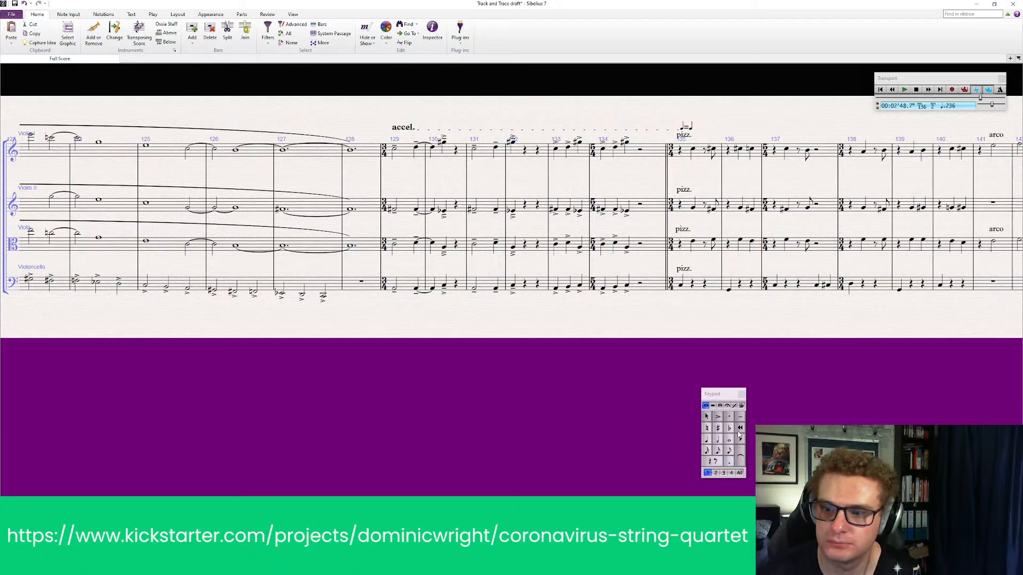
left_click(349, 297)
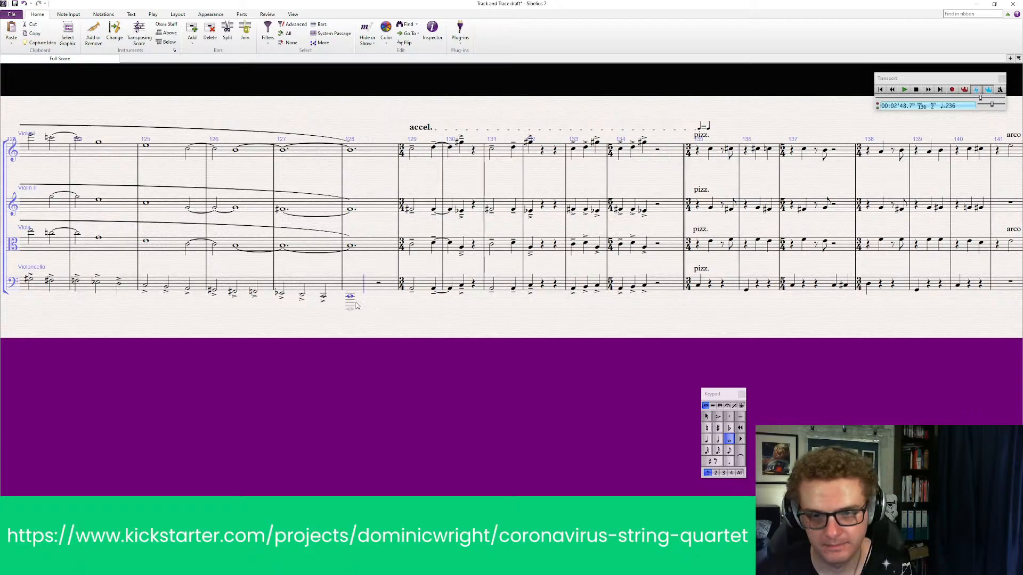
key("Escape")
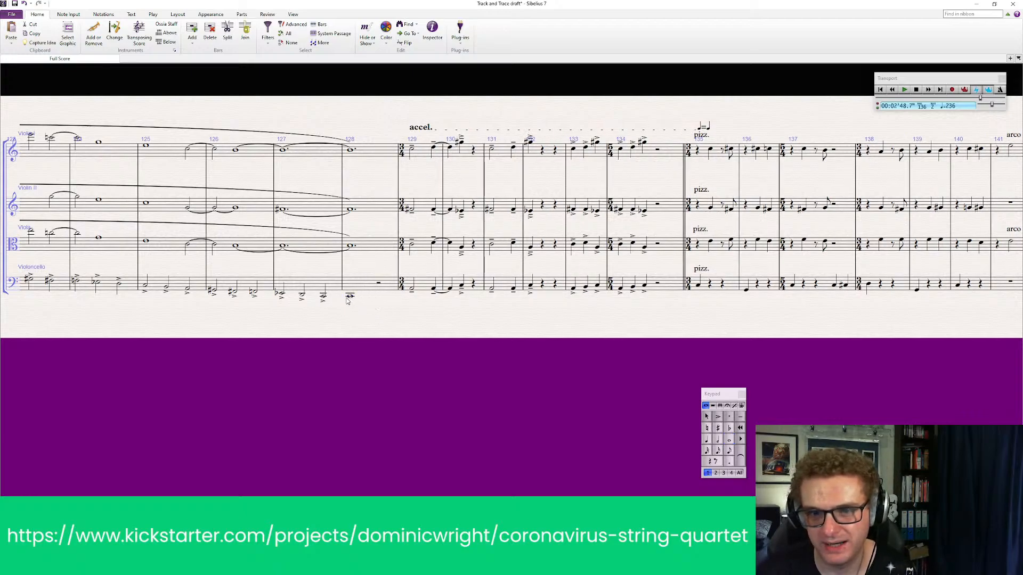
left_click(350, 297)
left_click(727, 462)
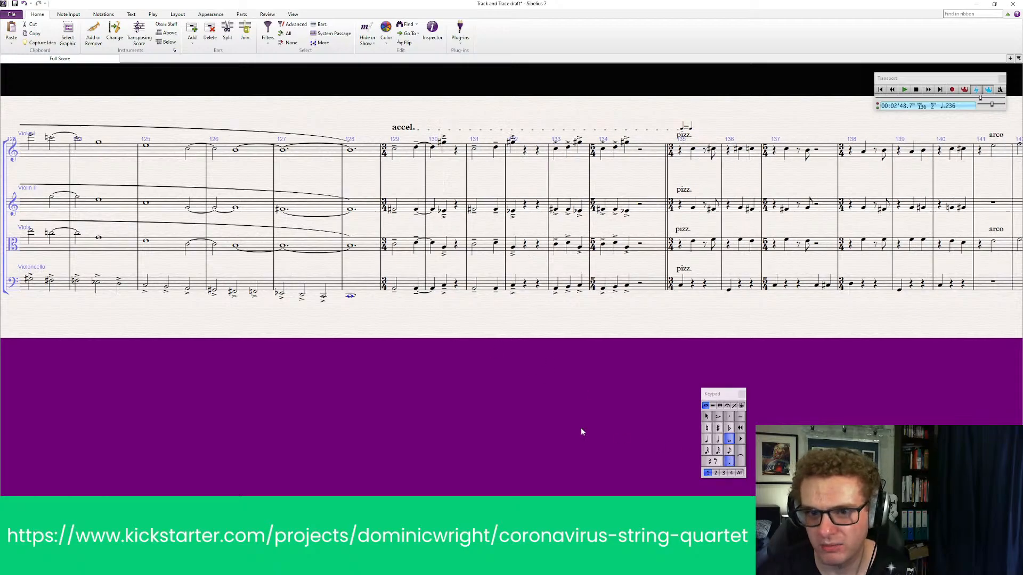
key("Escape")
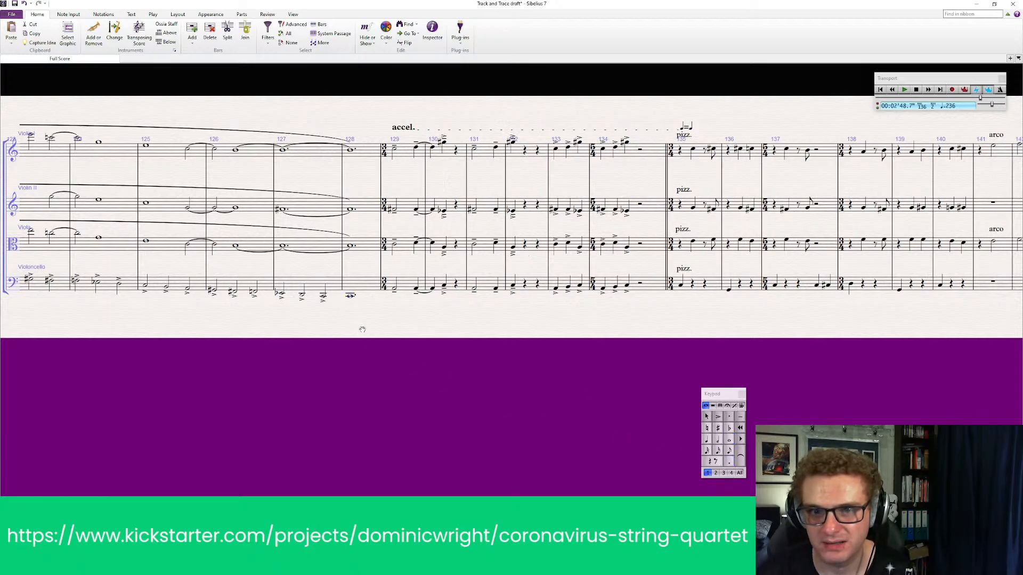
Play back all four parts from the arco entry in bar 118 into the start of the accel
scroll(362, 330, "up", 4)
scroll(298, 357, "up", 1)
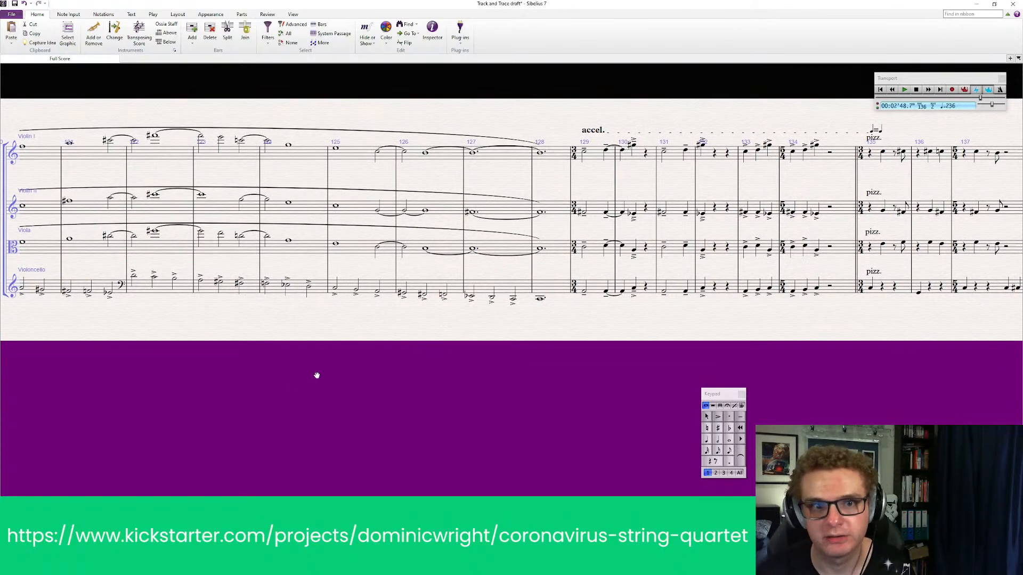
left_click_drag(317, 376, 532, 376)
left_click(150, 159)
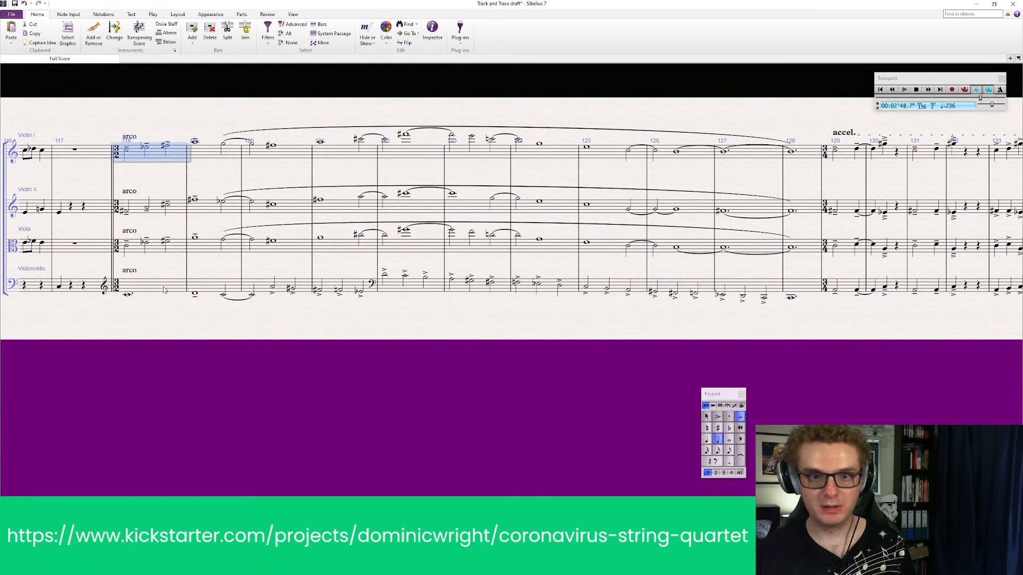
left_click(165, 298, "shift")
key("p")
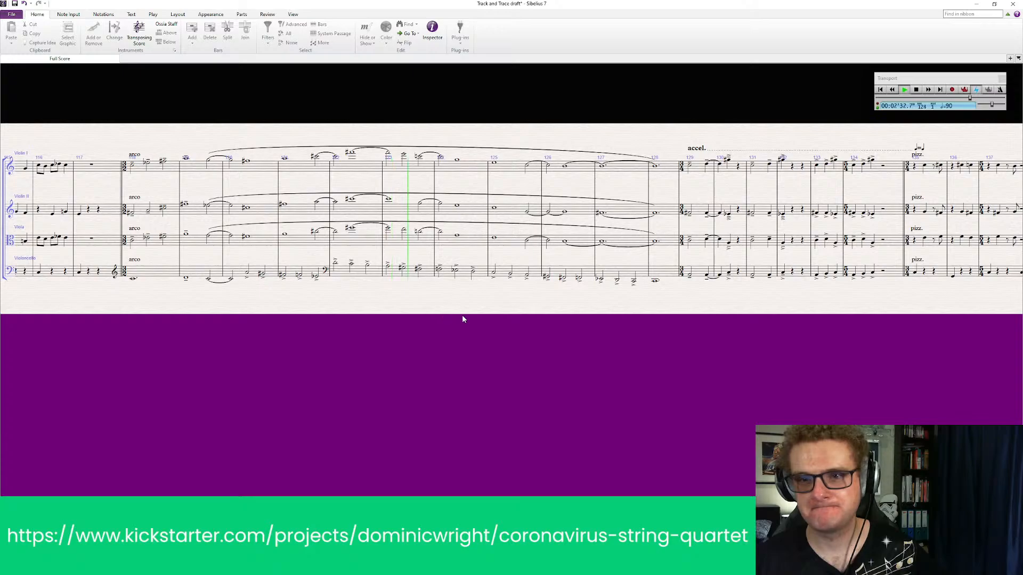
left_click_drag(462, 315, 316, 316)
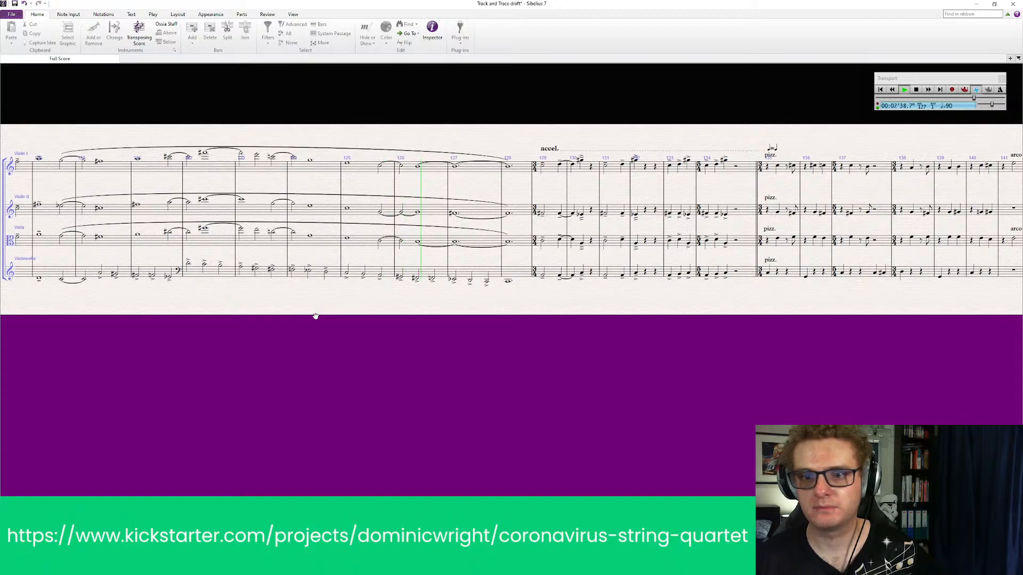
left_click_drag(316, 316, 300, 324)
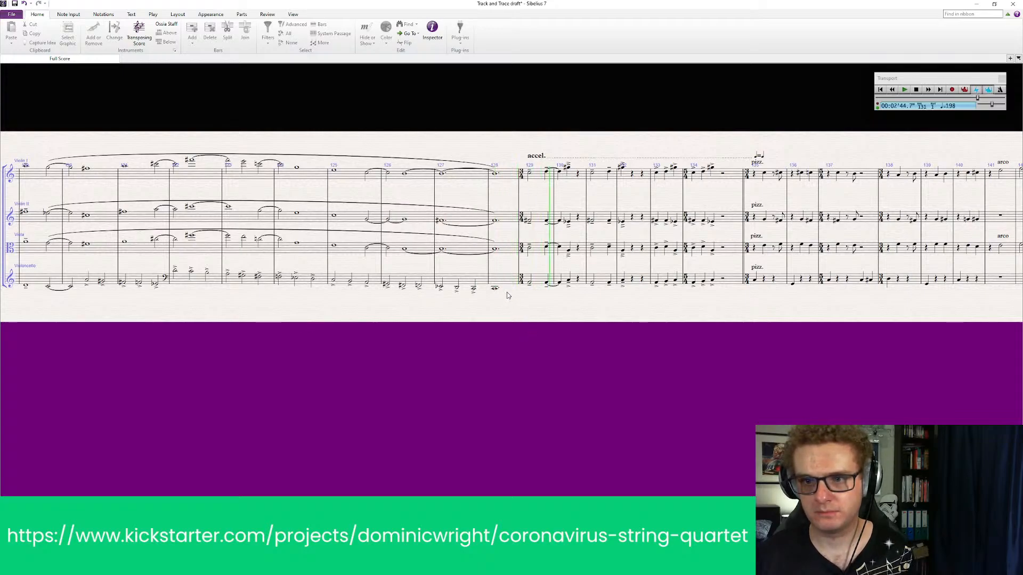
Try different pitches and octaves for the Violoncello's dotted semibreve in bar 128 against the held upper parts
scroll(506, 292, "up", 1, "ctrl")
left_click(462, 285)
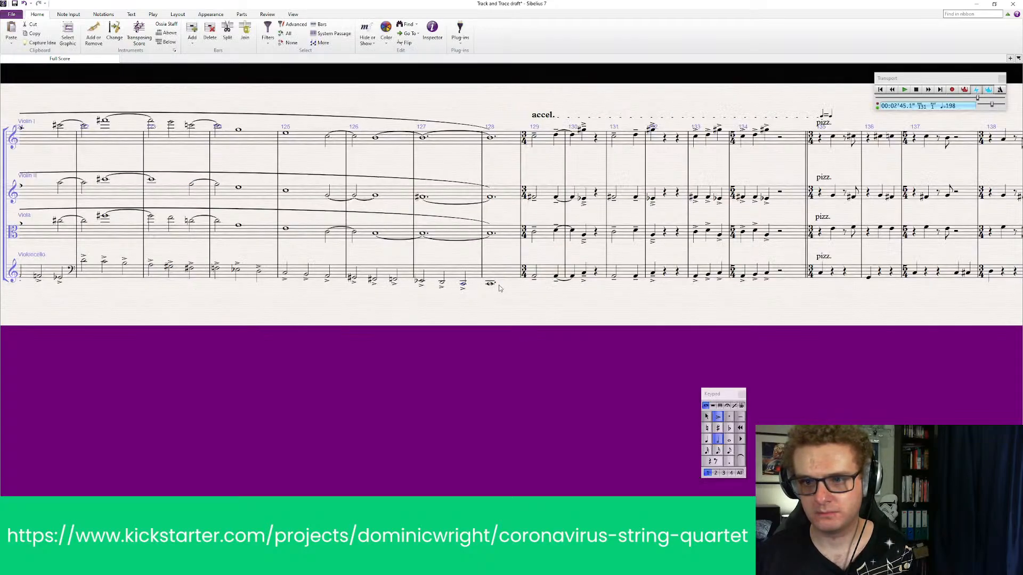
left_click(491, 286)
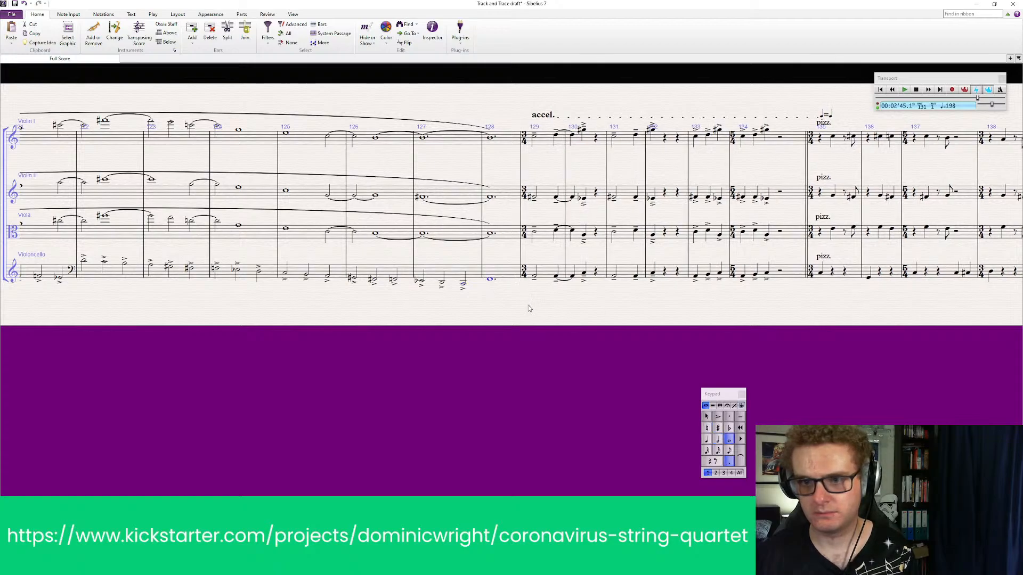
key("Up")
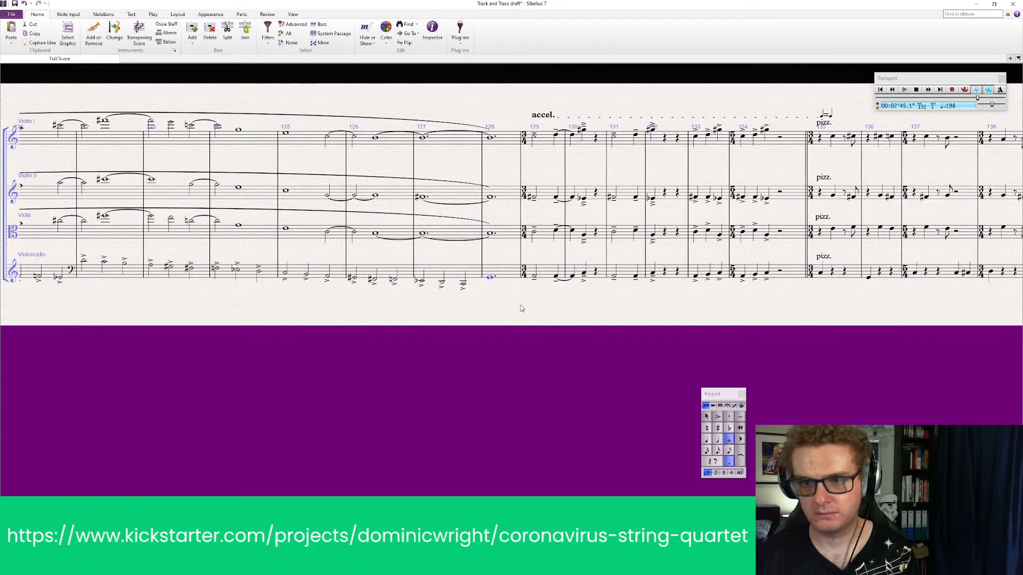
key("Escape")
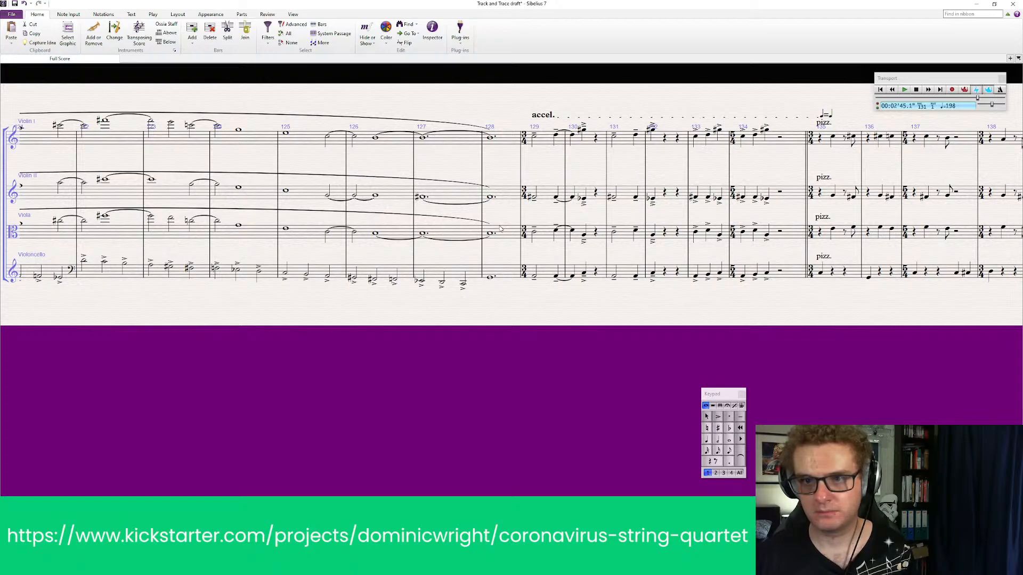
left_click(490, 240)
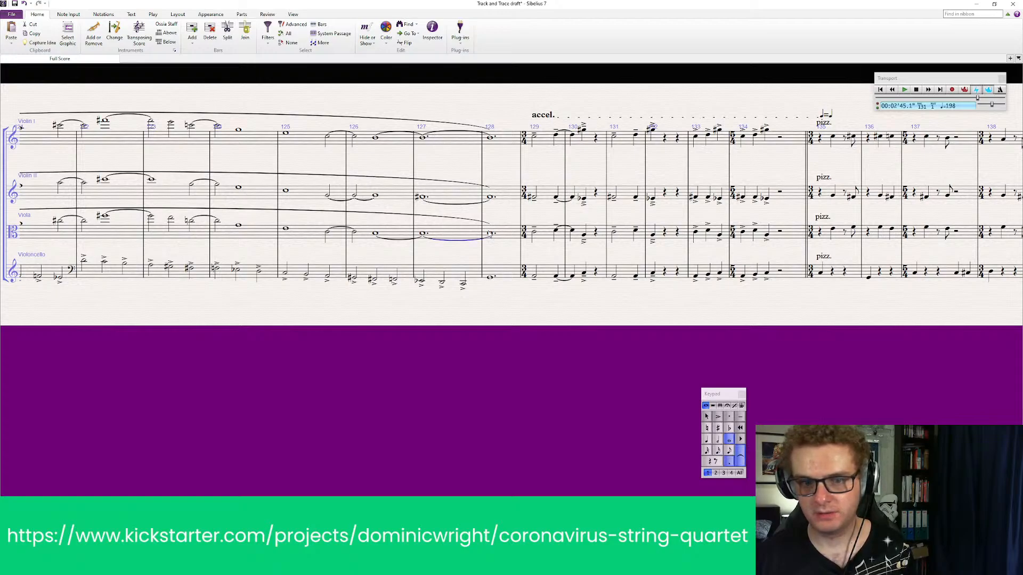
left_click(502, 234)
left_click(507, 145, "shift")
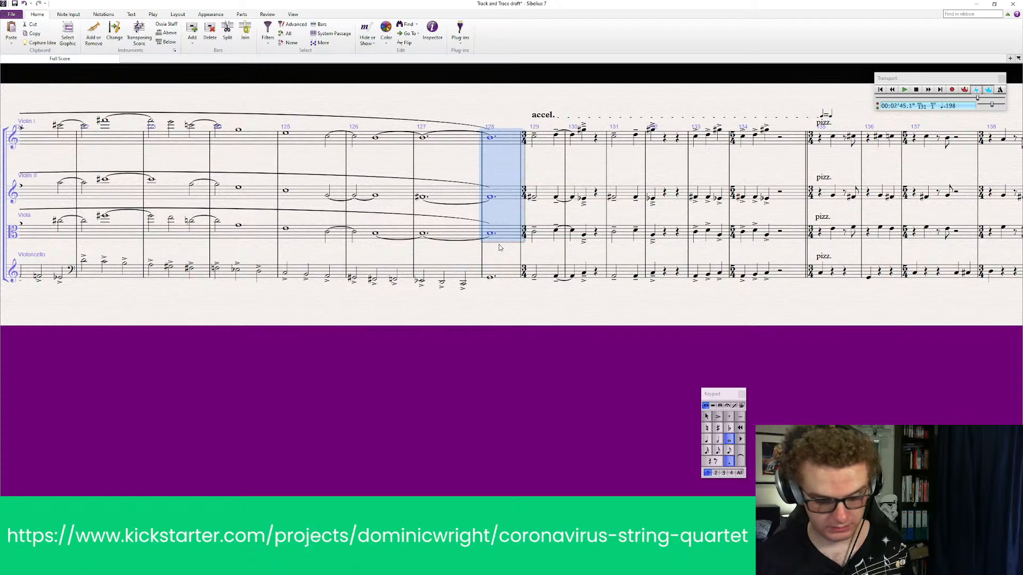
key("Escape")
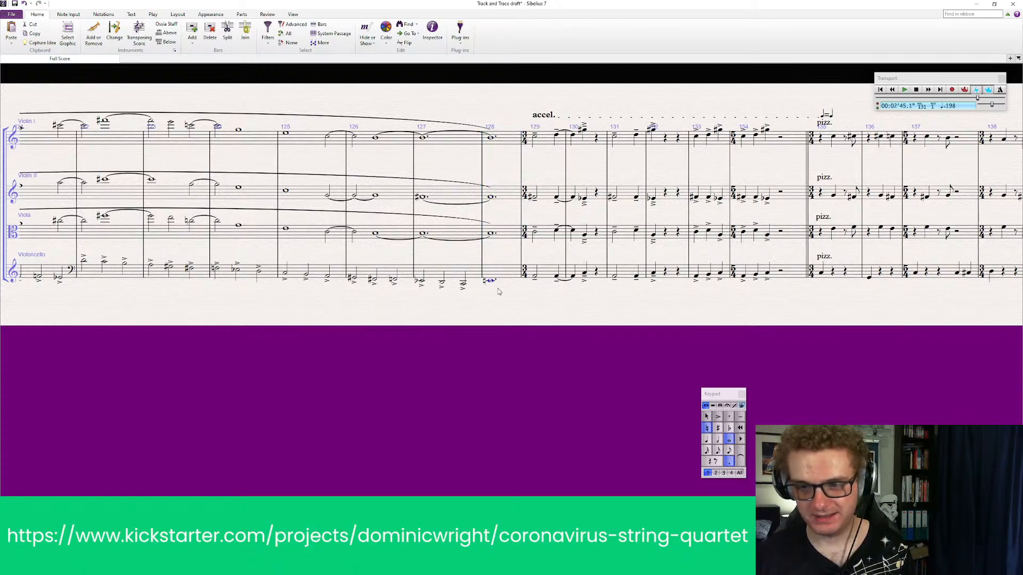
left_click(497, 289)
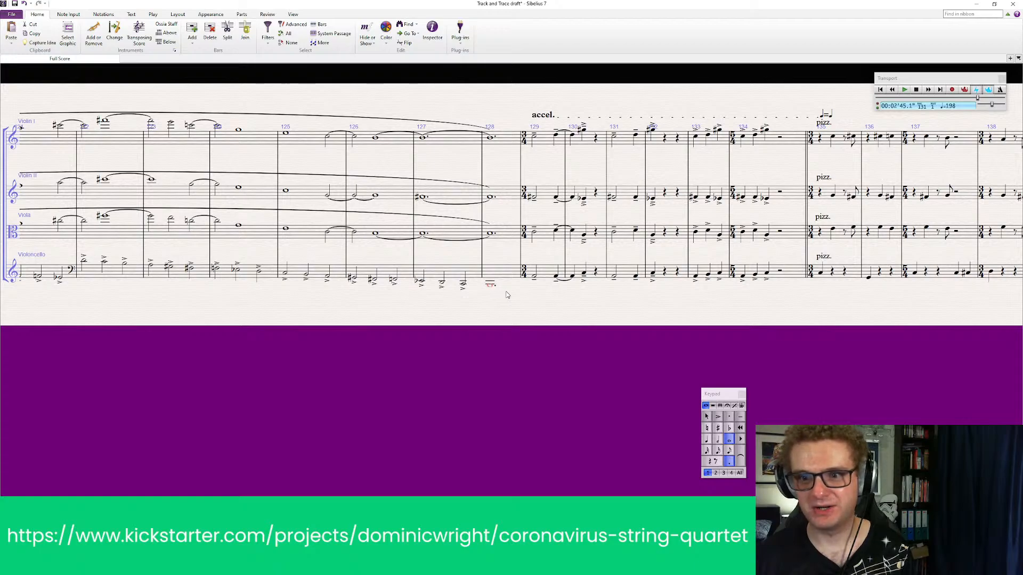
key("Up")
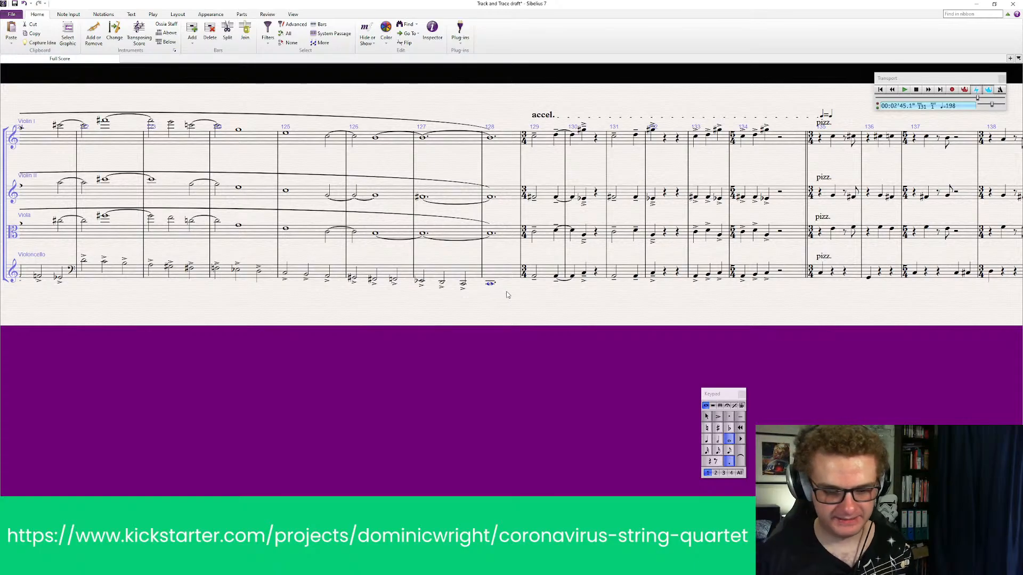
key("ctrl+Up")
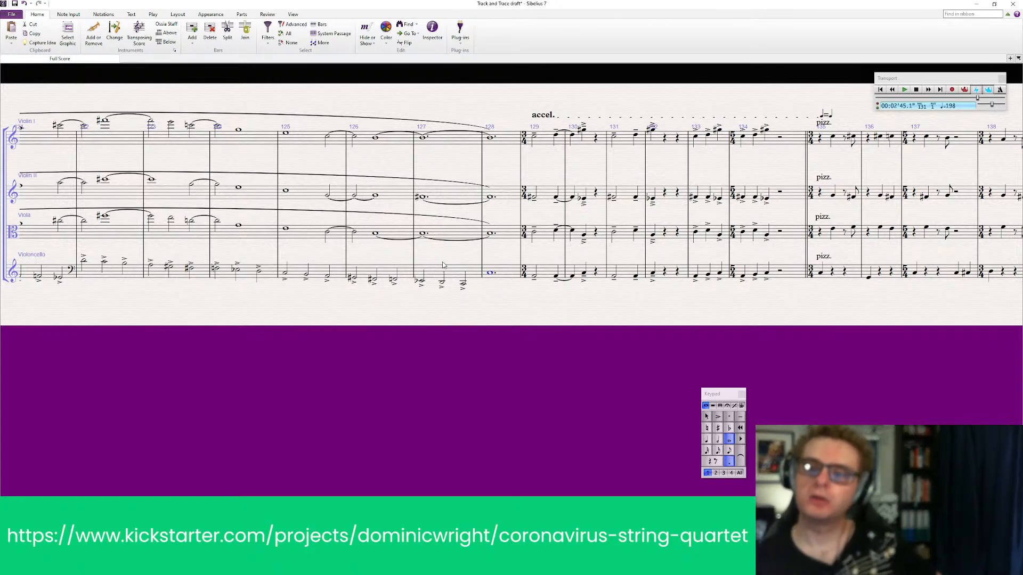
Re-pitch the Violoncello note in bar 128 to low D and keep its length as a dotted semibreve
left_click(706, 441)
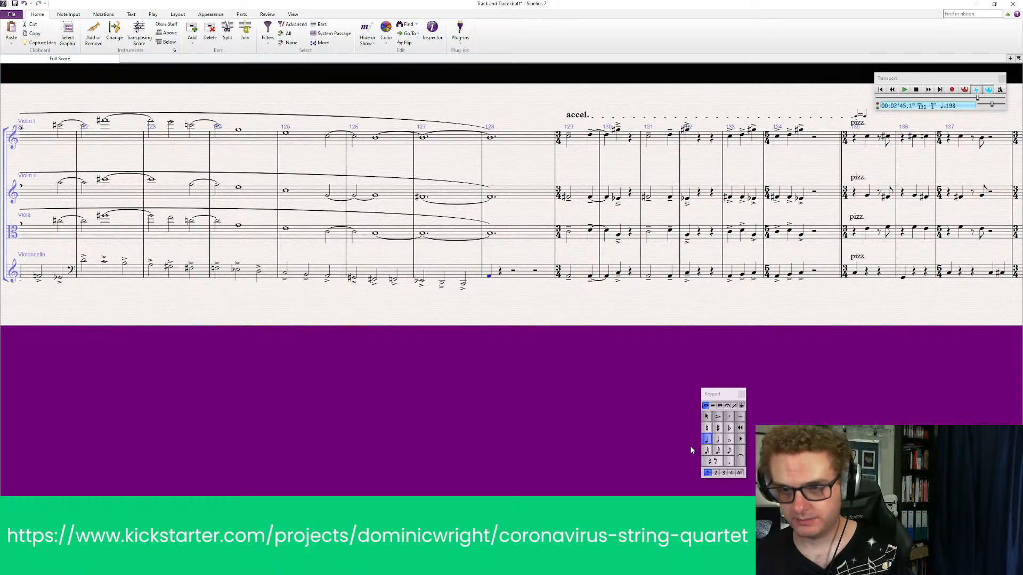
key("d")
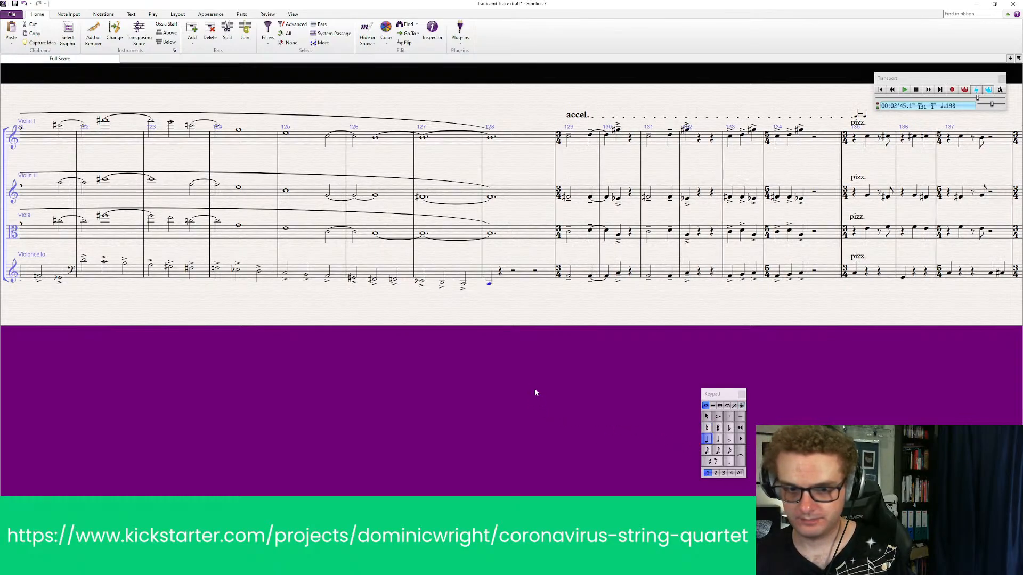
key("Up")
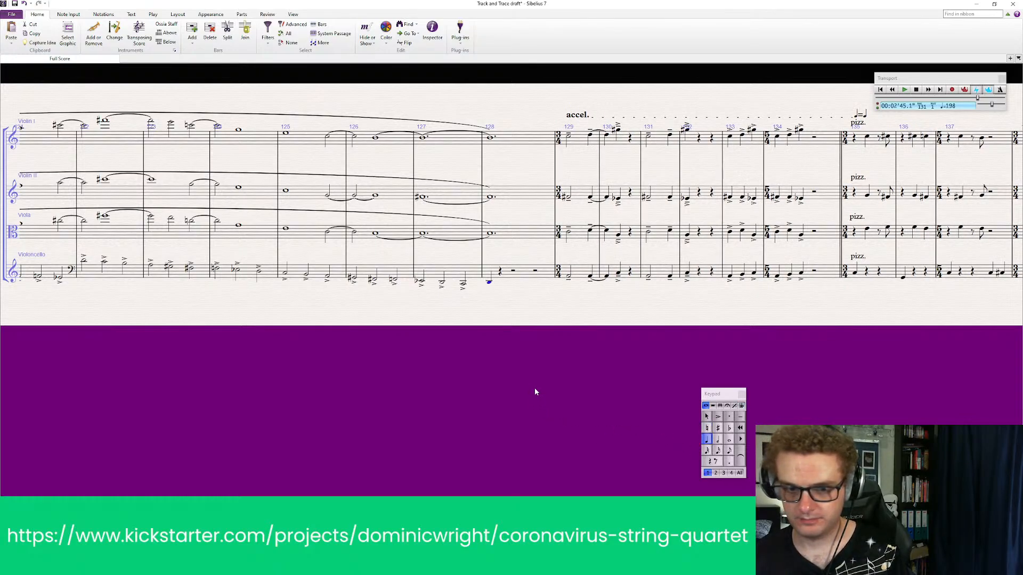
left_click(728, 439)
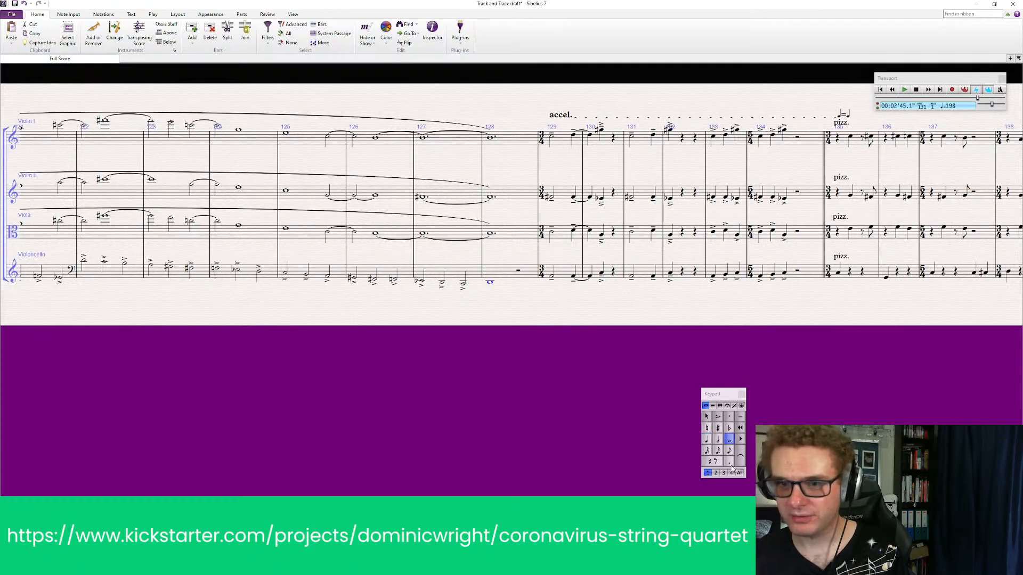
left_click(729, 462)
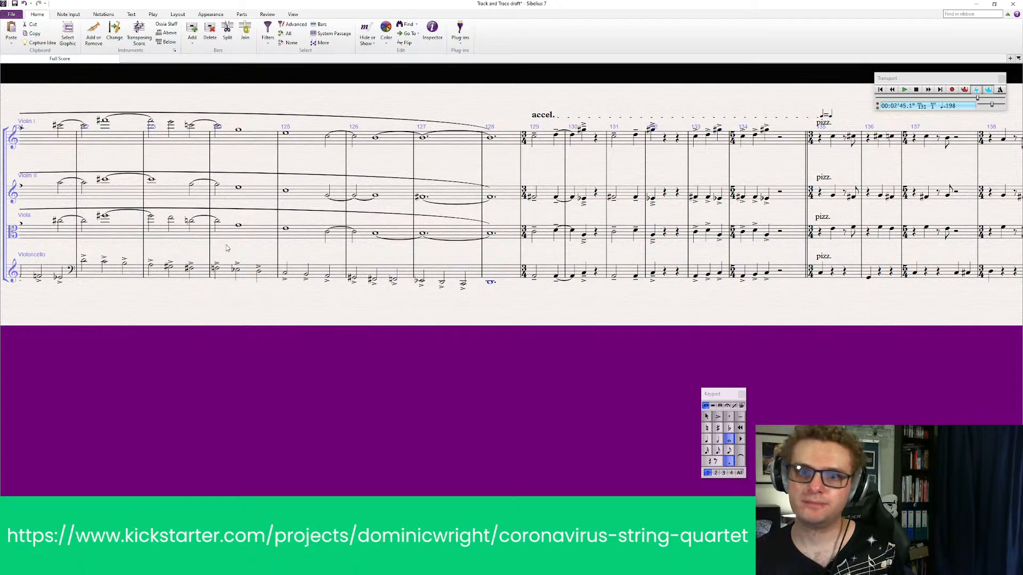
Replay the arco passage in all four parts from bar 118 with the revised Violoncello ending
left_click_drag(264, 358, 403, 358)
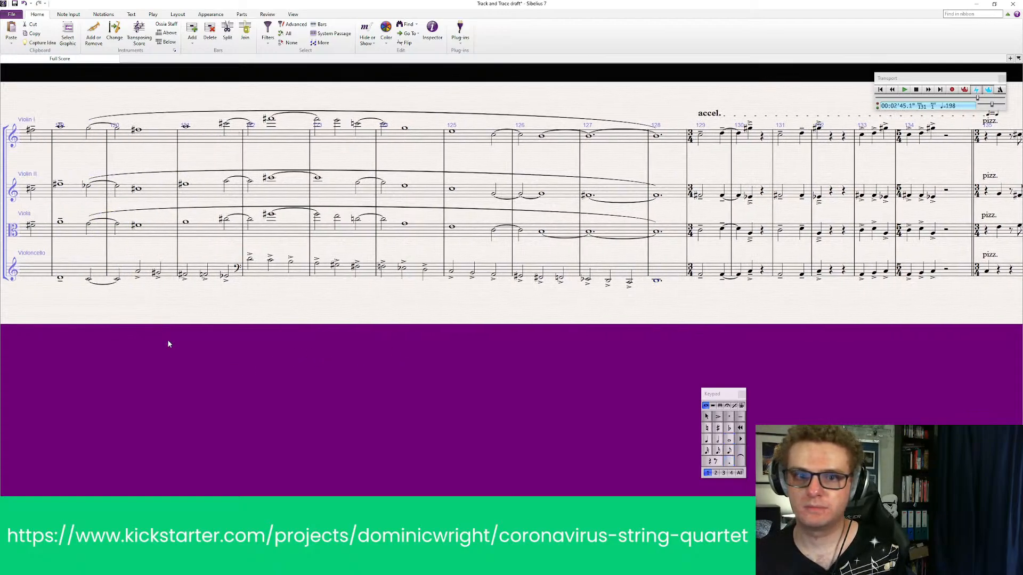
left_click_drag(169, 344, 312, 354)
left_click(173, 149)
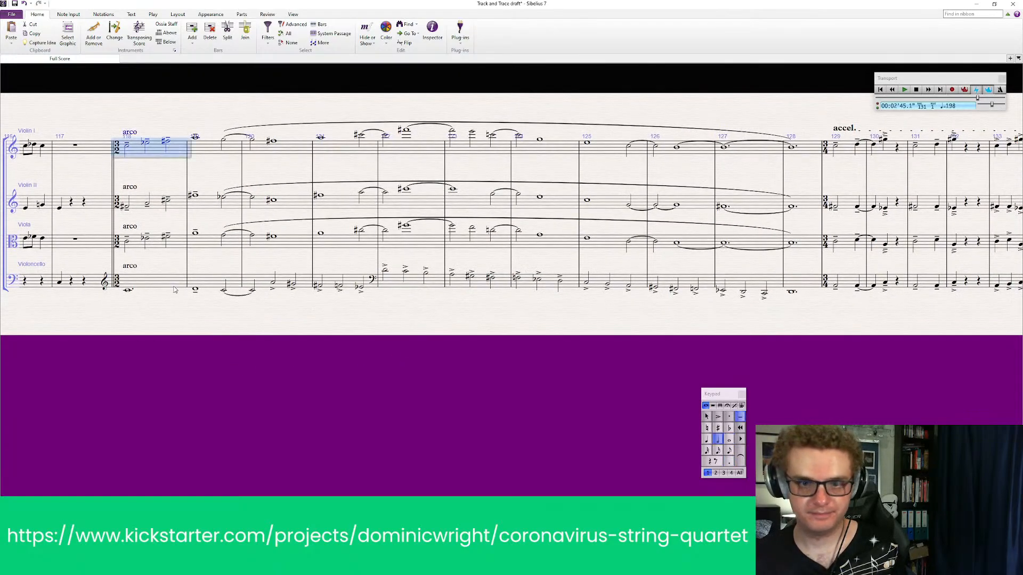
left_click(173, 291, "shift")
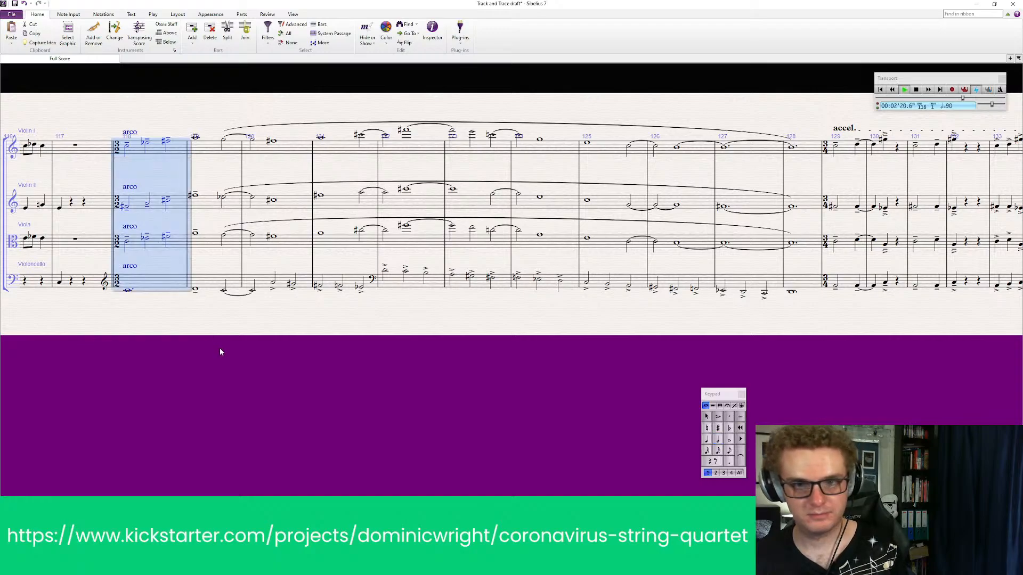
Play back all four parts from the arco entry in bar 118 through the accel. and into the following pizz. section
key("space")
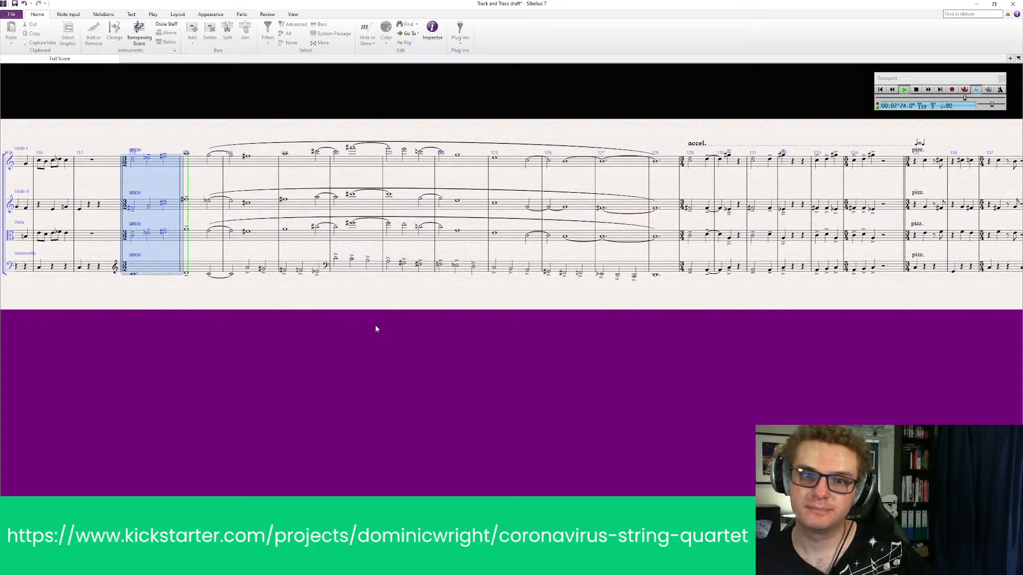
left_click(333, 312)
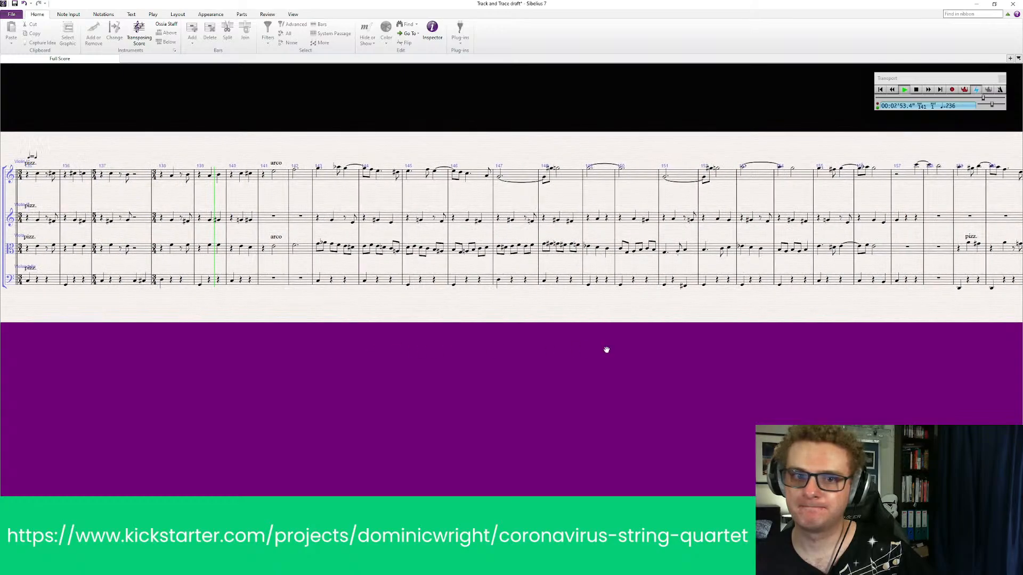
key("space")
scroll(277, 154, "up", 2)
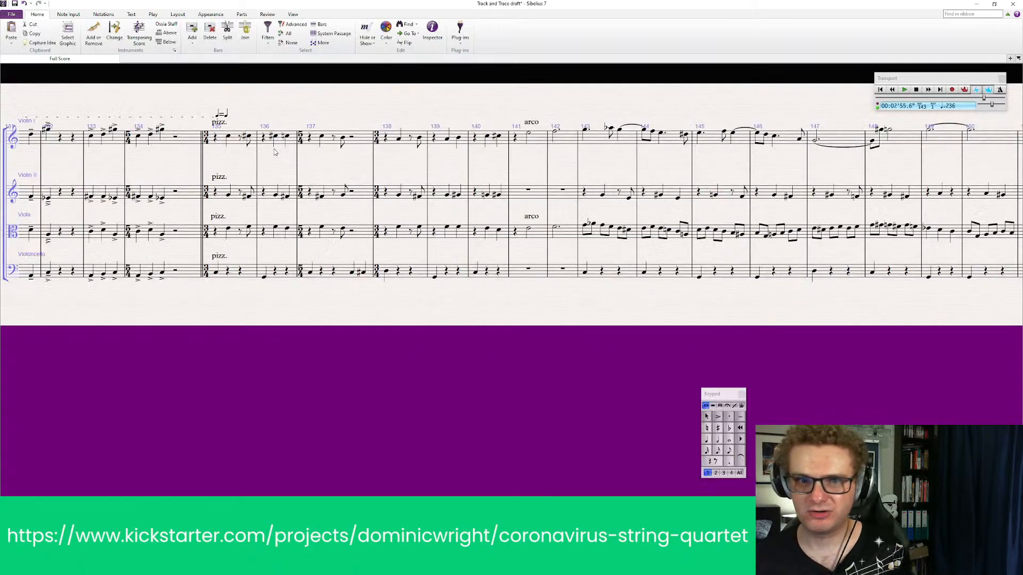
Shift the note-equation tempo marking above bar 135 away from the pizz. text and replay all four parts from bar 134
mouse_move(220, 114)
left_mouse_down()
mouse_move(206, 101)
mouse_move(233, 115)
mouse_move(199, 124)
mouse_move(233, 124)
left_mouse_up()
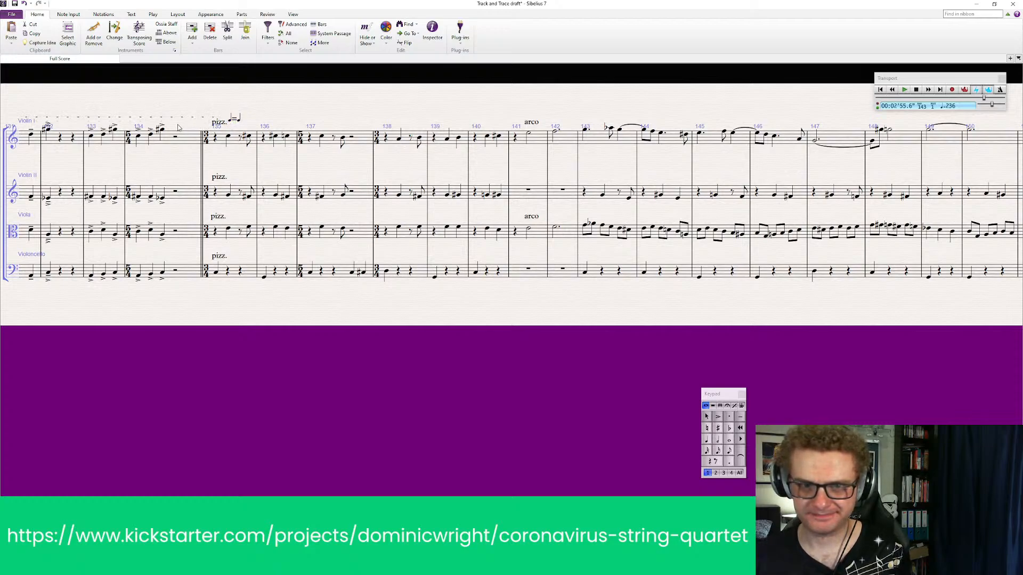
left_click(190, 145)
left_click(195, 272, "shift")
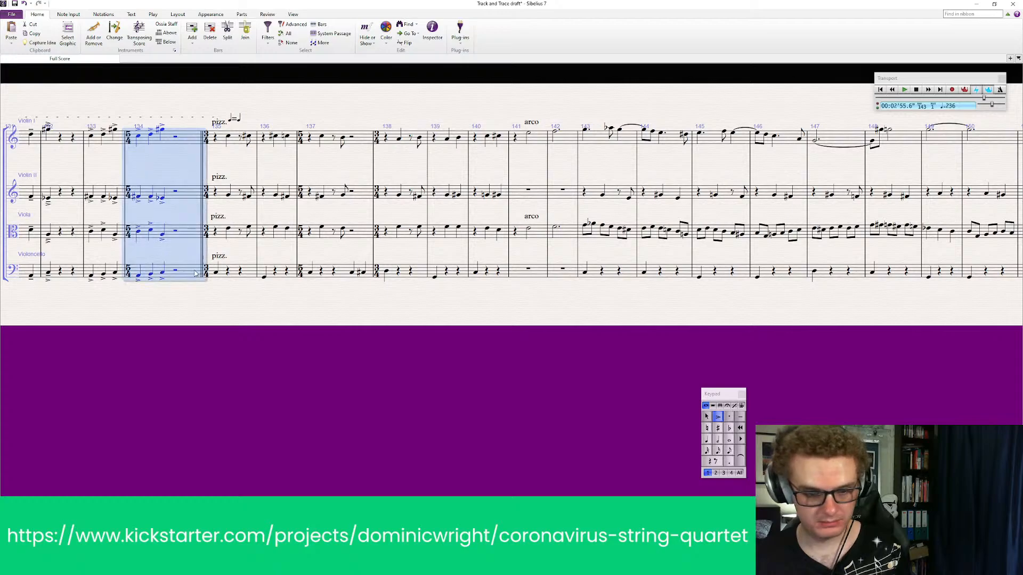
key("space")
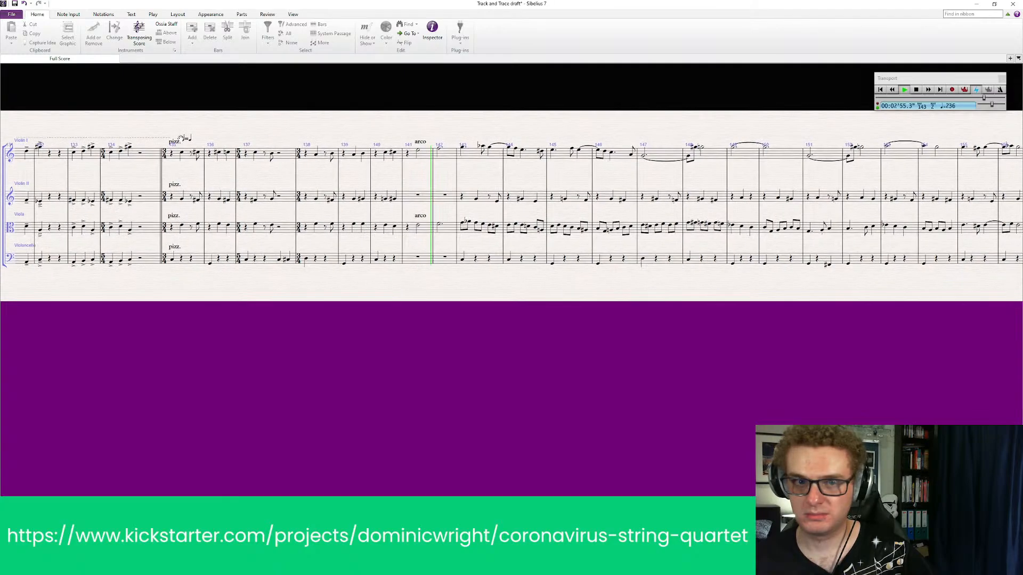
key("space")
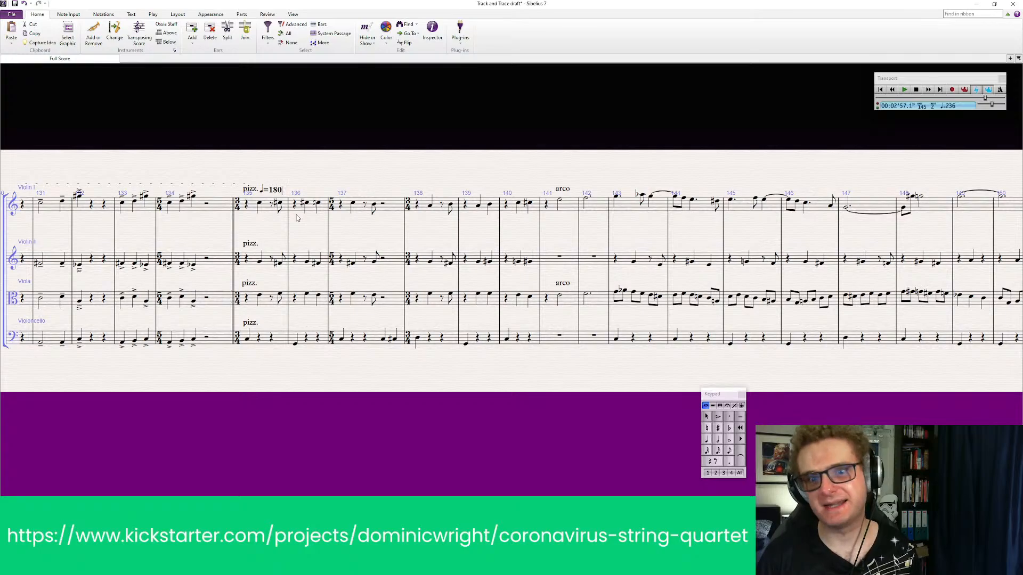
Replace the note-equation marking above bar 135 with a crotchet = 180 tempo marking and play all four parts from bar 134
key("ctrl+z")
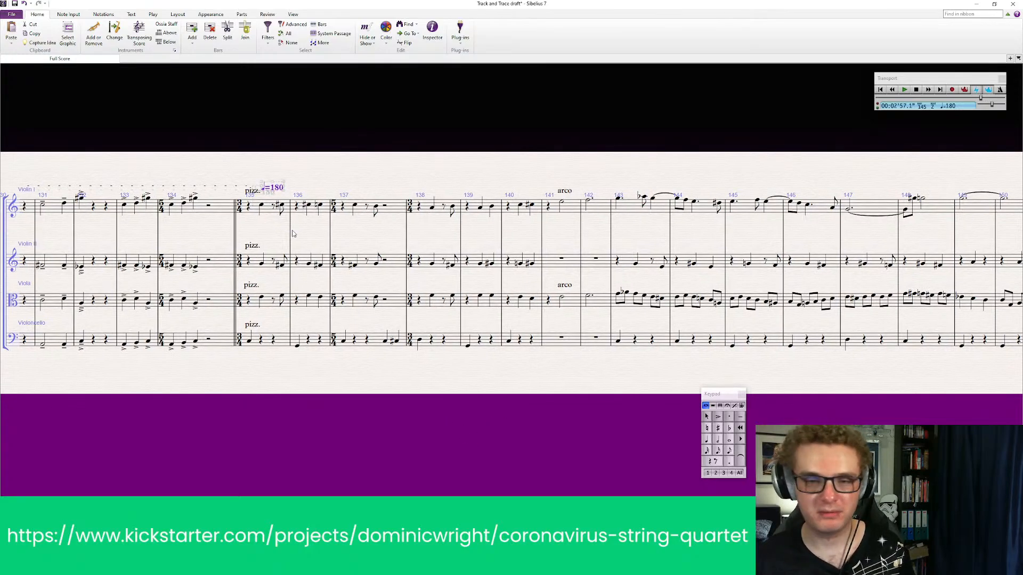
left_click(344, 205)
left_click(209, 213)
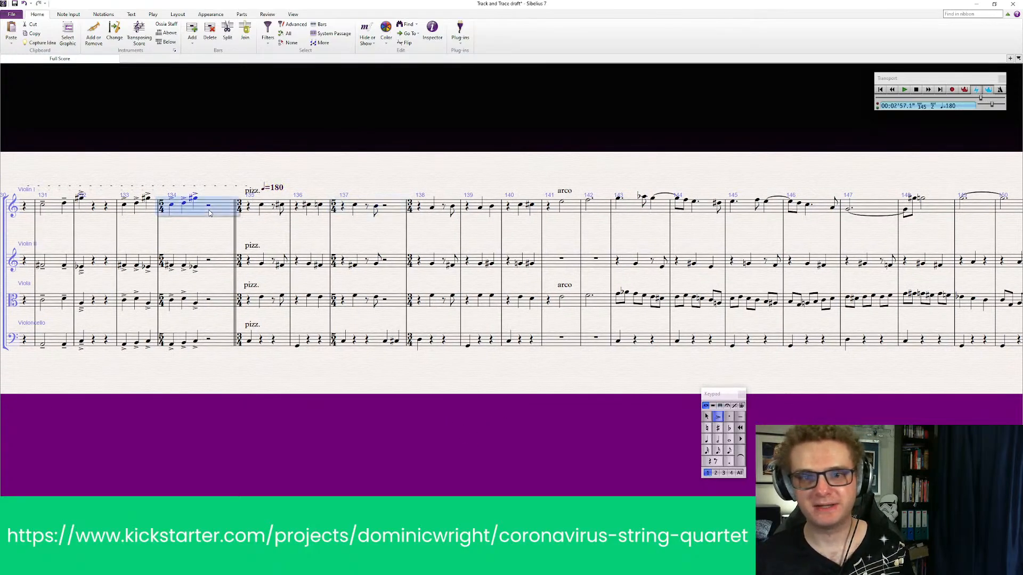
left_click(218, 344, "shift")
key("p")
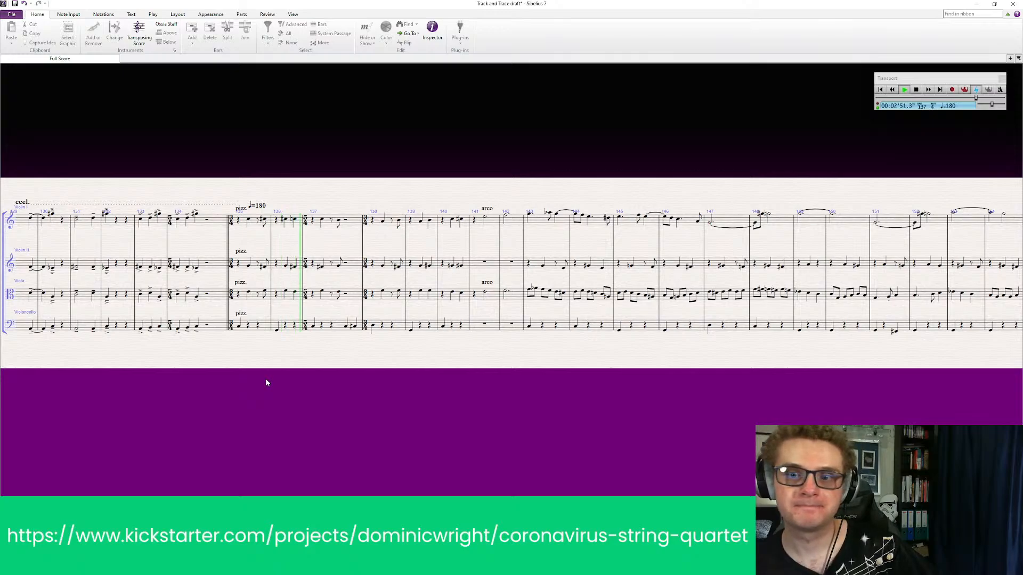
key("Escape")
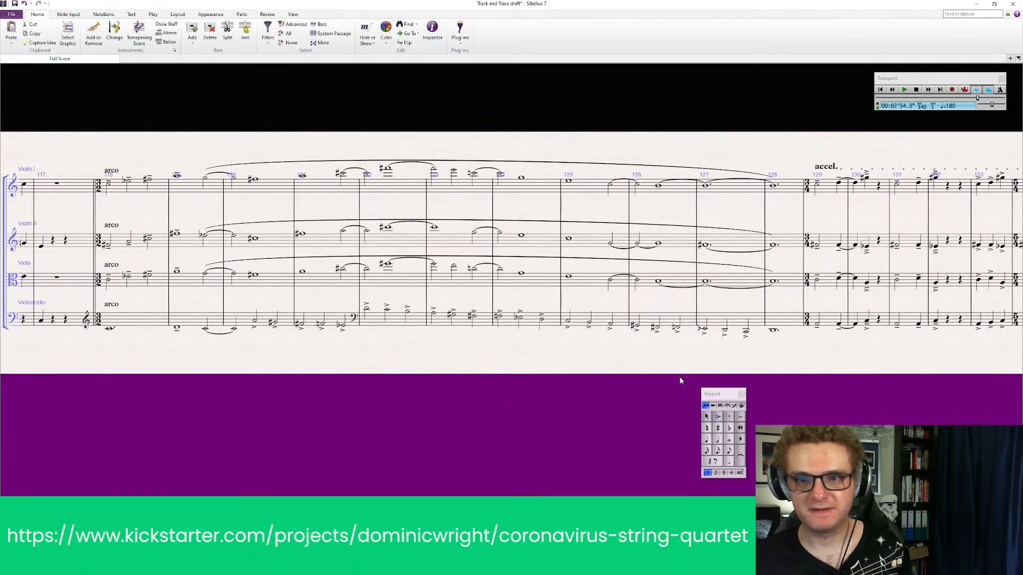
Replay all four parts from bar 118 through the accel. and pizz. section up to bar 147
left_click(171, 188)
left_click(166, 191)
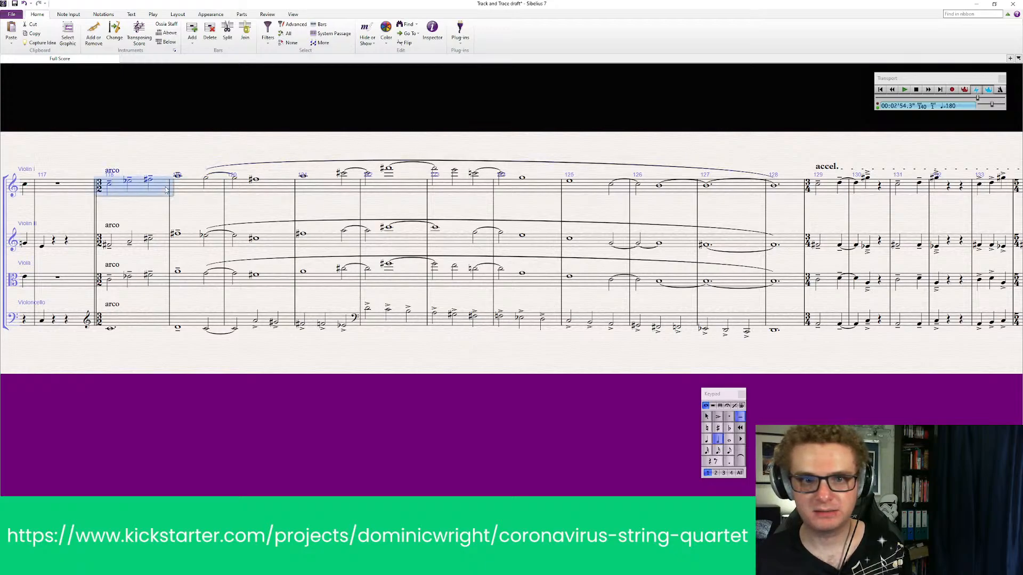
left_click(146, 327, "shift")
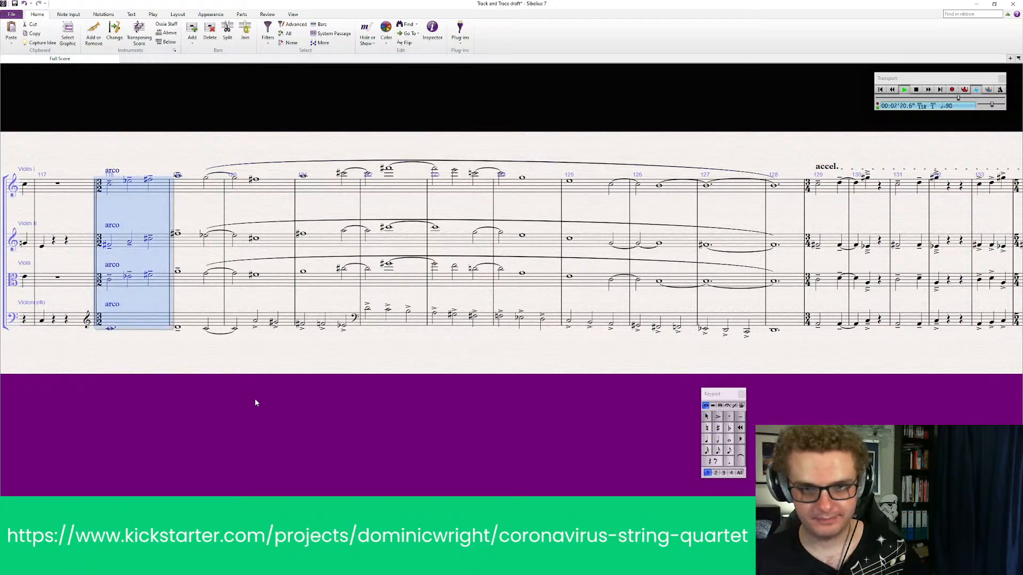
key("p")
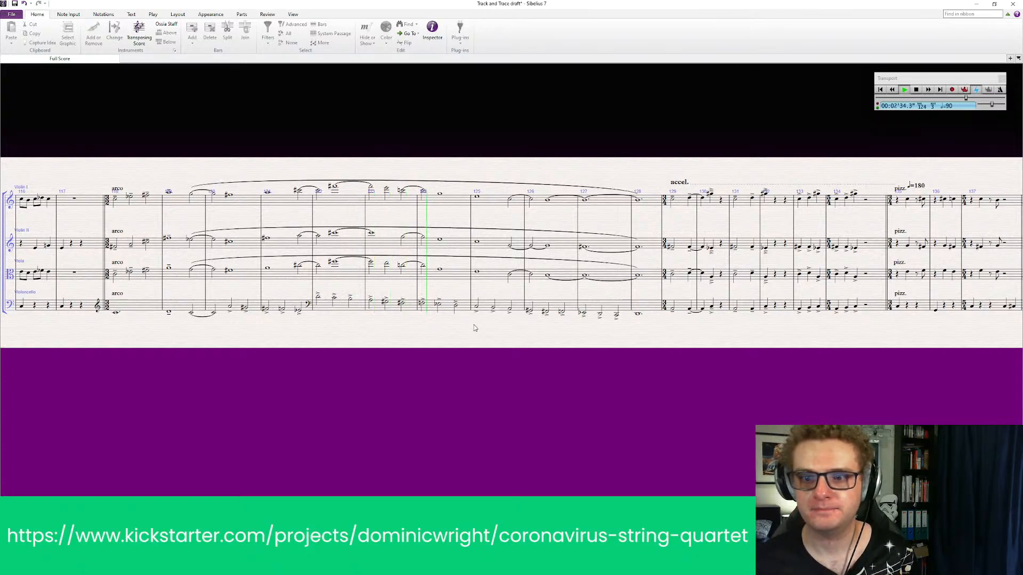
left_click_drag(481, 344, 363, 342)
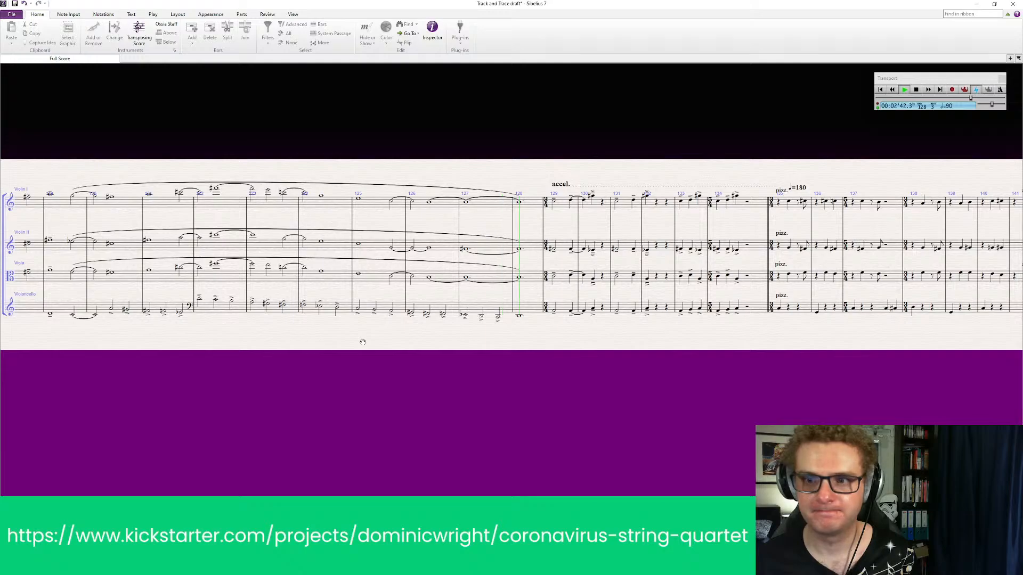
left_click_drag(362, 342, 301, 343)
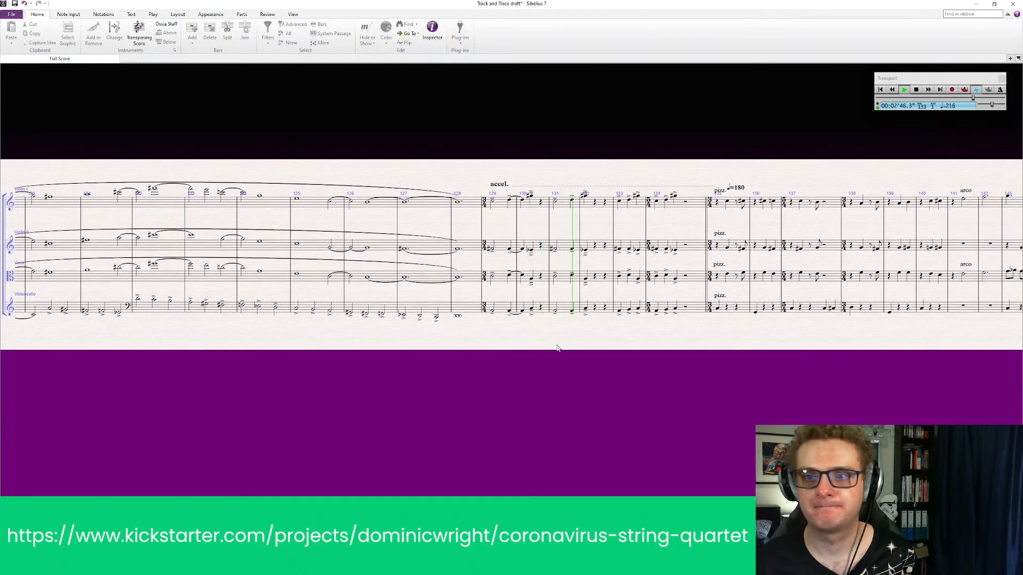
left_click_drag(582, 344, 484, 355)
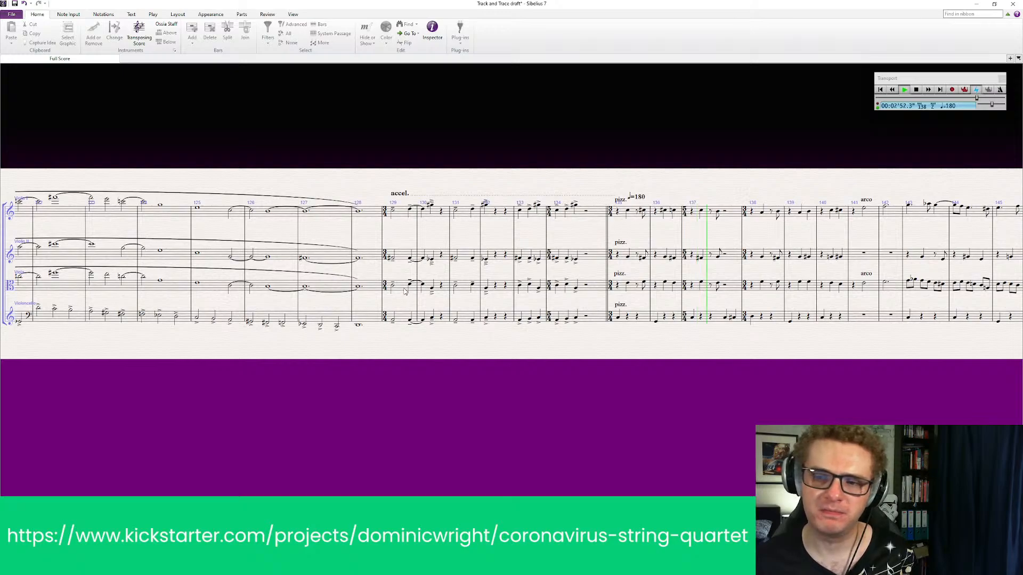
left_click_drag(548, 355, 207, 355)
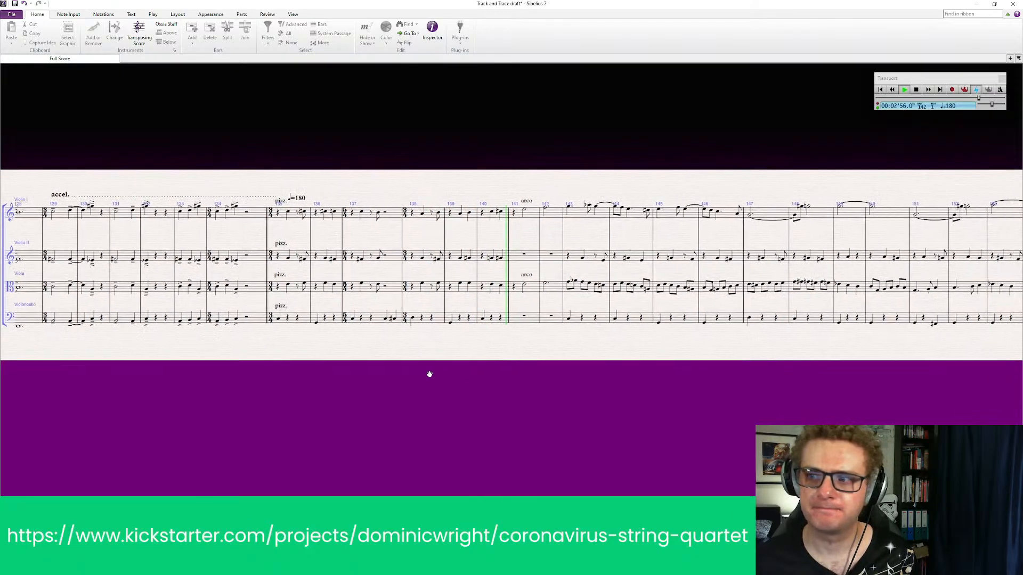
left_click_drag(429, 374, 59, 375)
left_click_drag(232, 374, 367, 371)
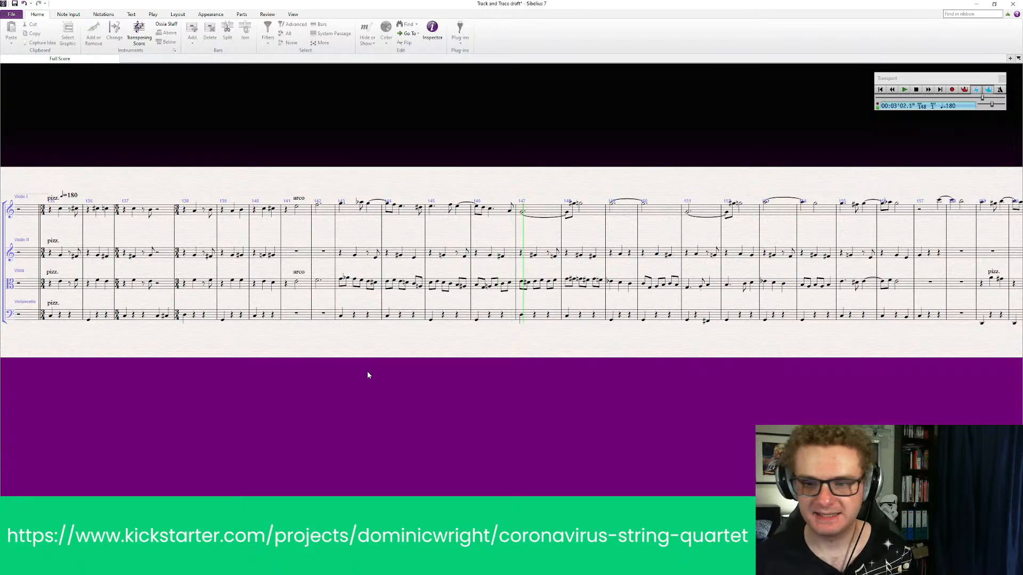
key("space")
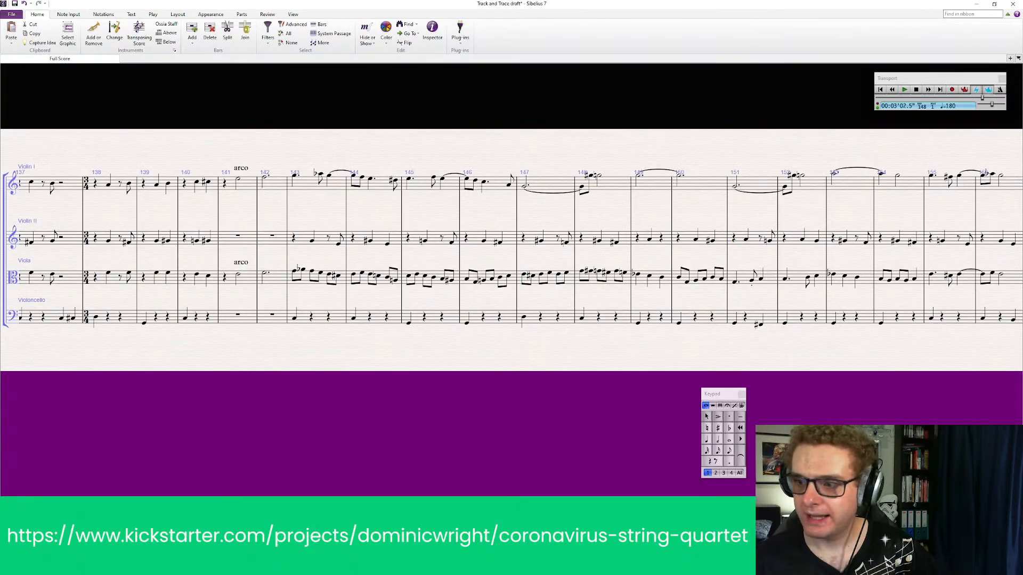
Review the score on to its unfinished end and play back from Violin I's minim in bar 172
scroll(512, 247, "left", 20)
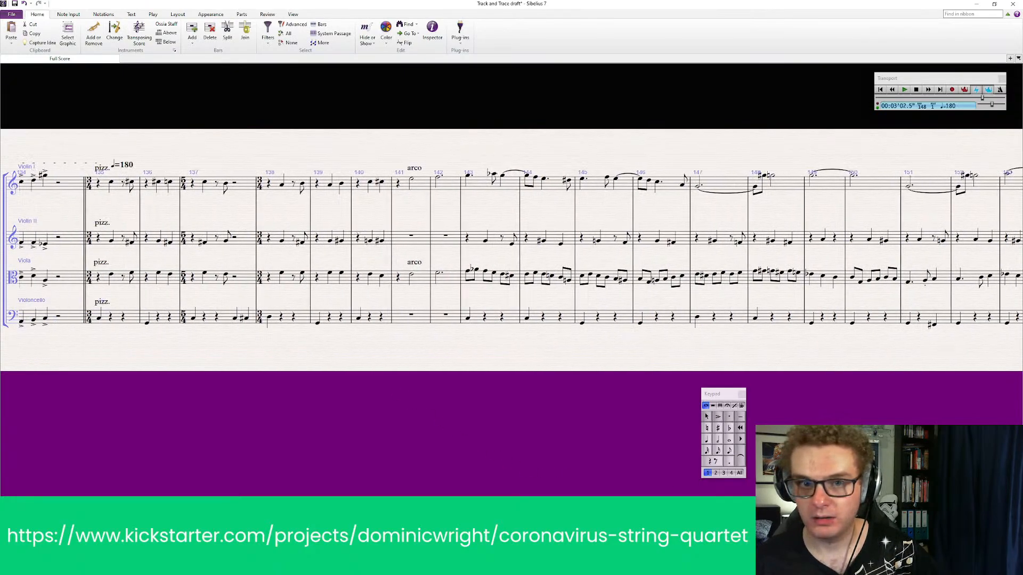
scroll(511, 248, "right", 2)
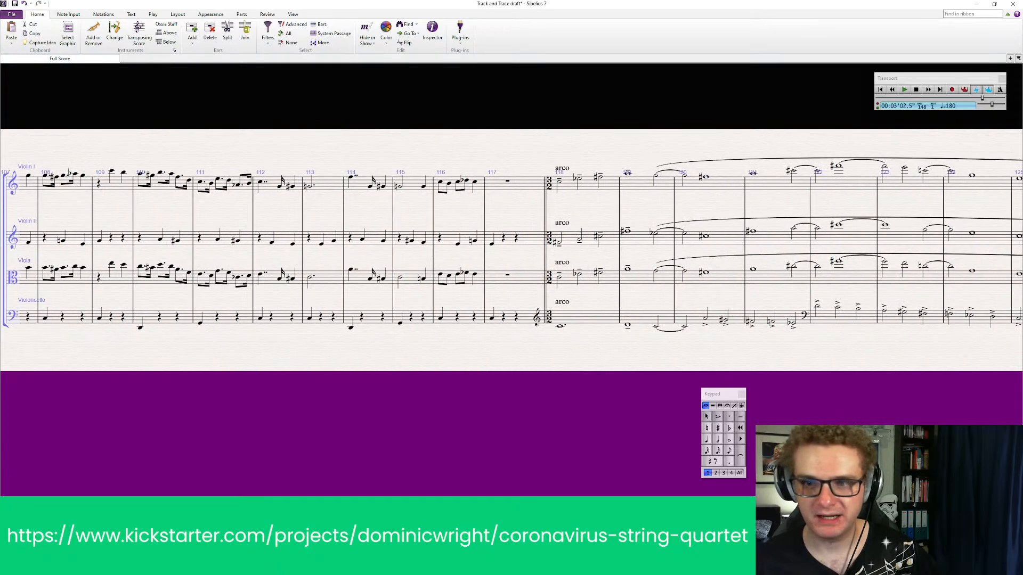
scroll(511, 248, "right", 20)
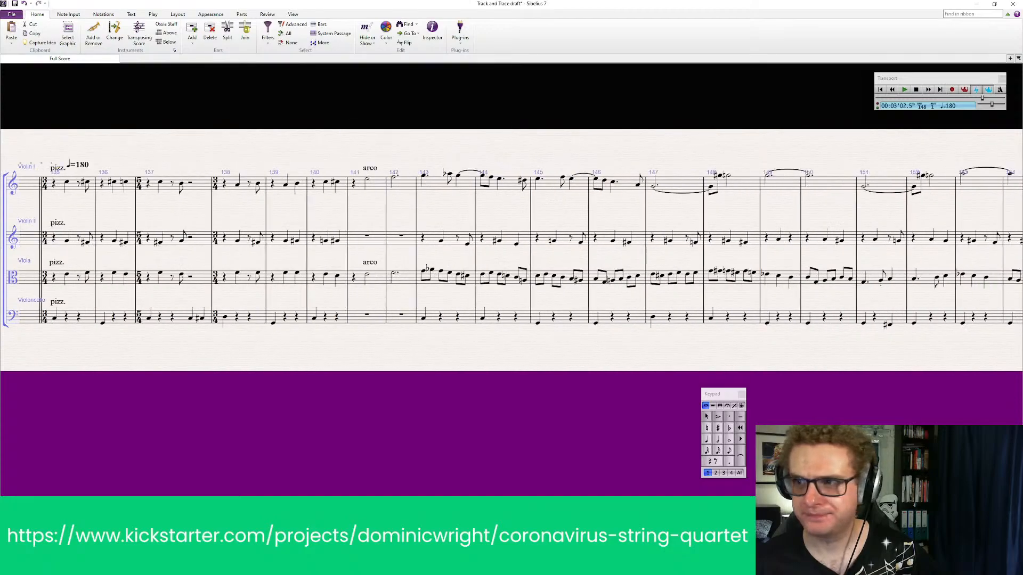
scroll(631, 150, "right", 20)
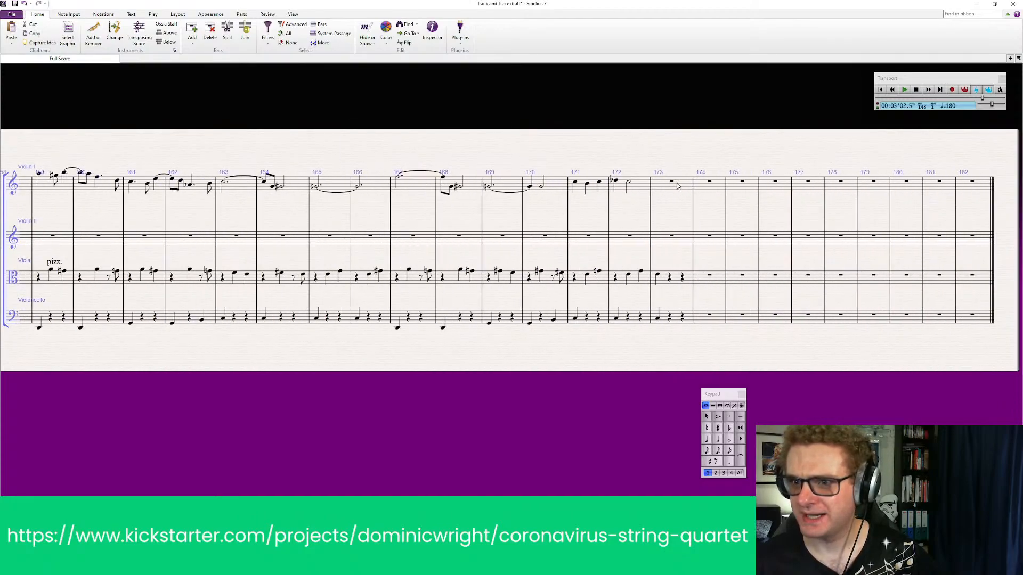
left_click(677, 185)
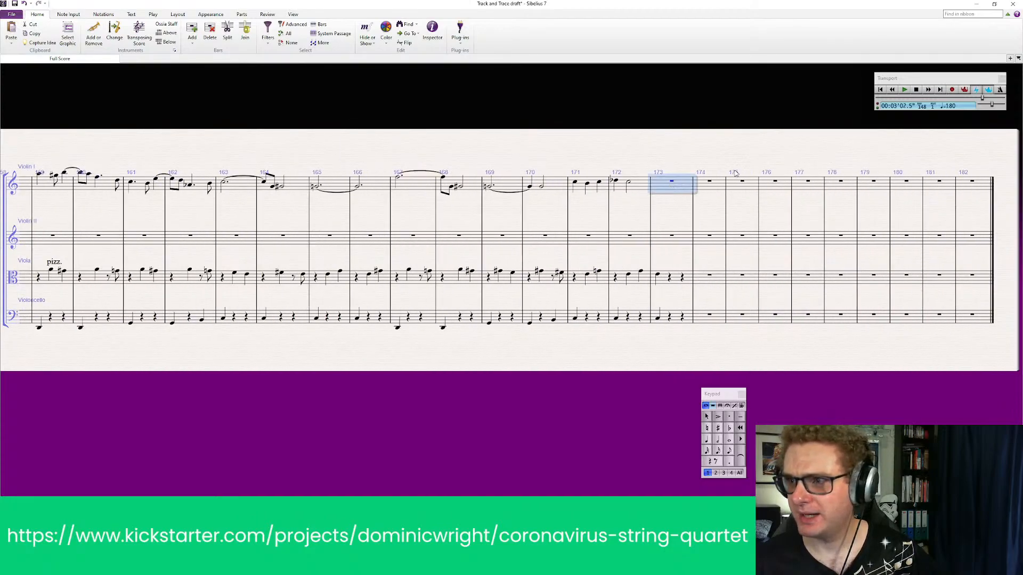
left_click(629, 184)
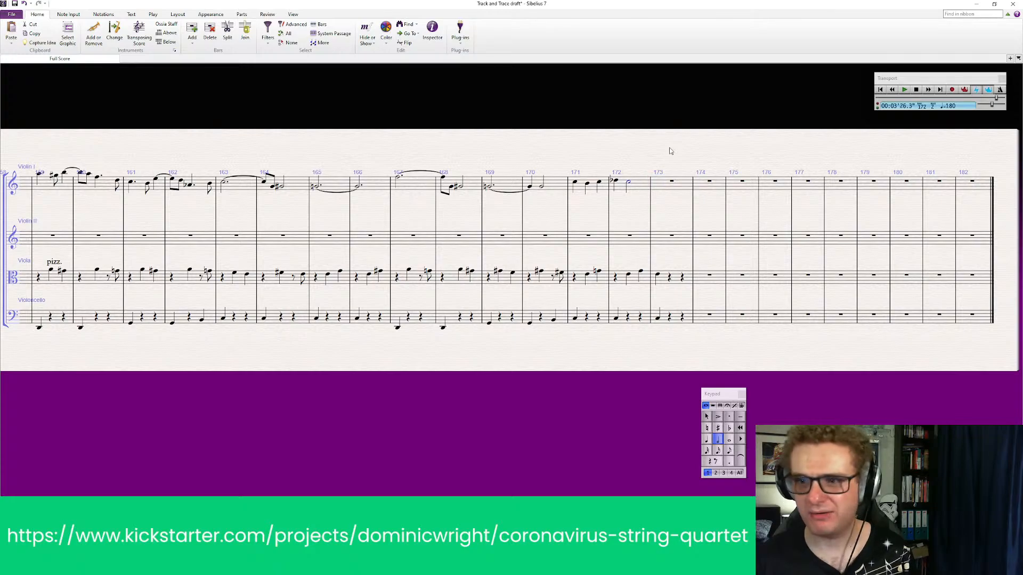
key("space")
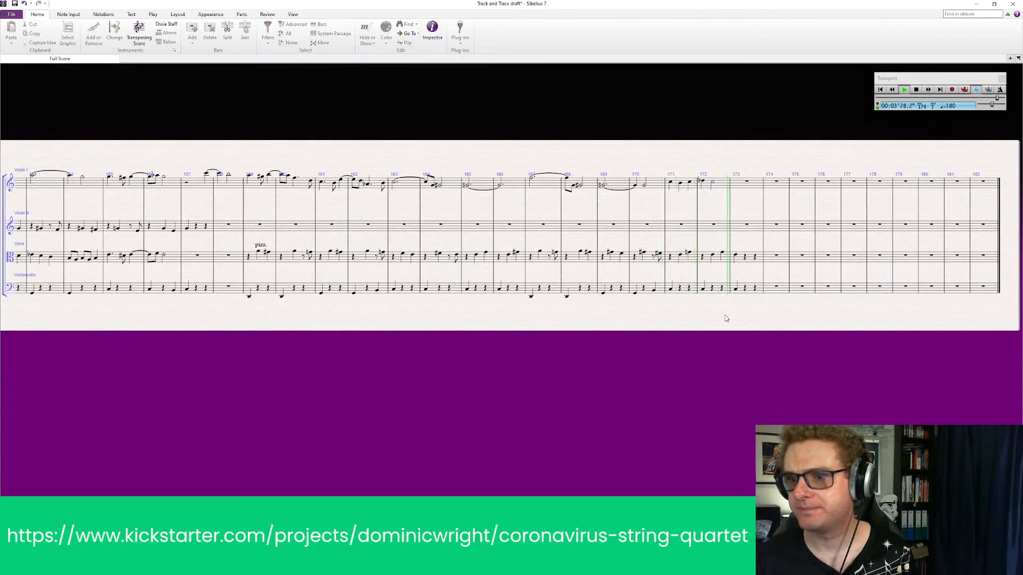
key("space")
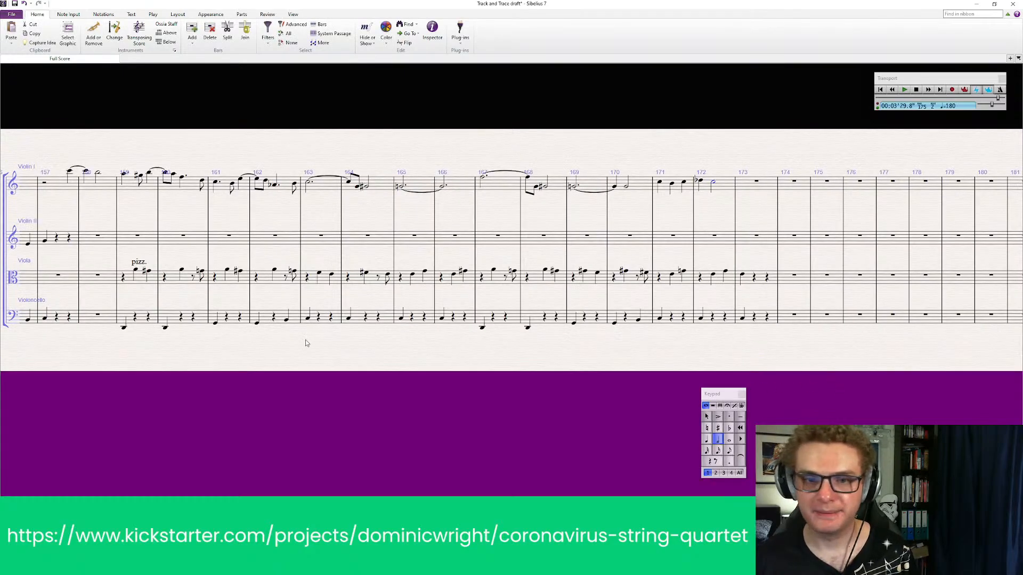
left_click_drag(319, 336, 408, 331)
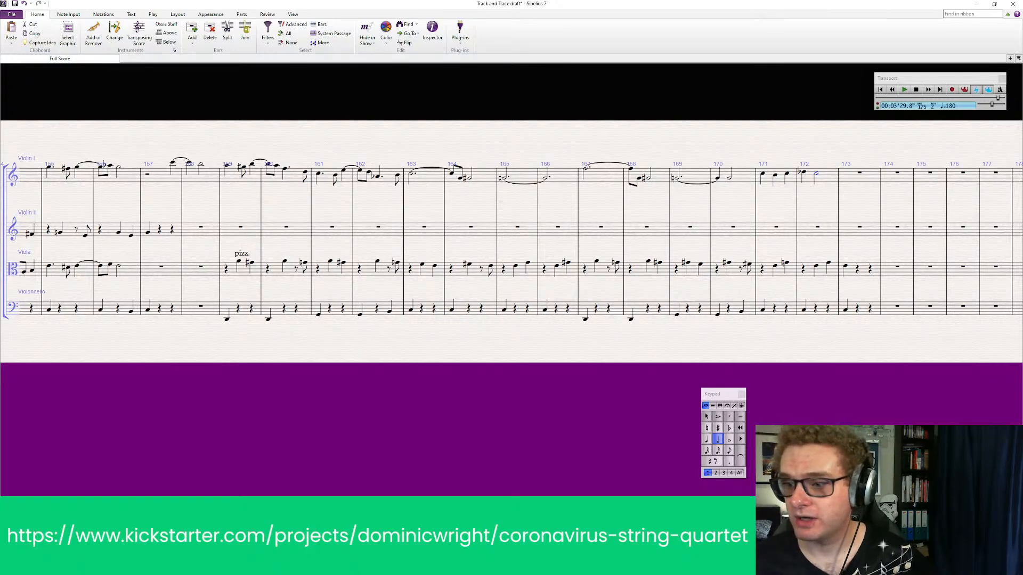
Add an mf dynamic under the Violoncello's first pizz. note in bar 1
key("ctrl+Home")
left_click(159, 395)
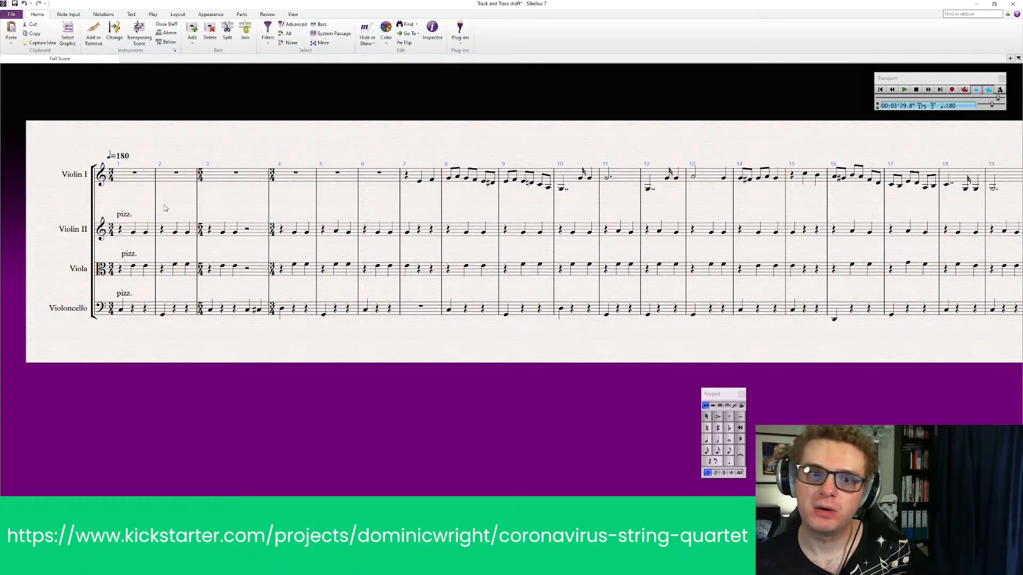
left_click(122, 310)
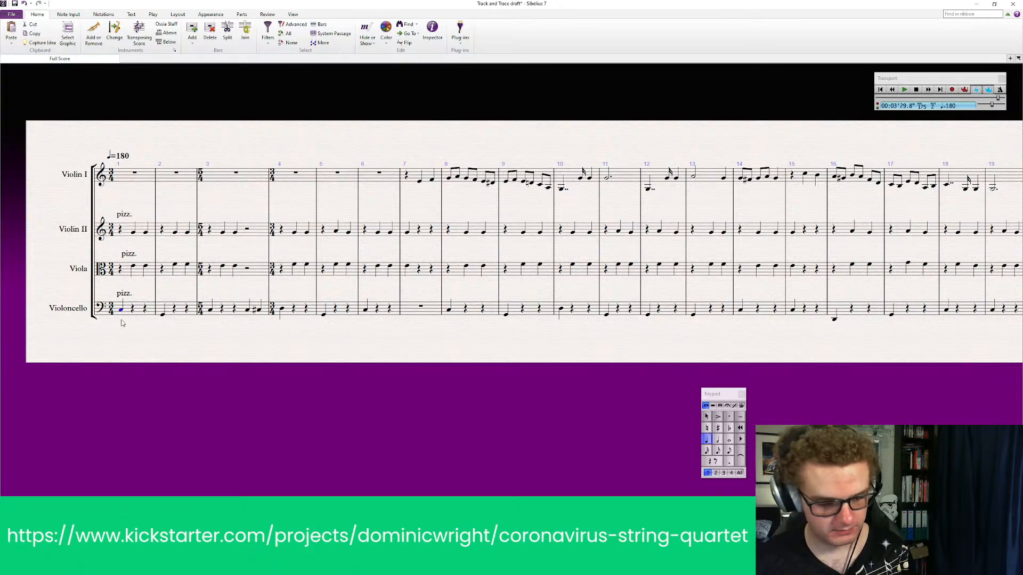
key("ctrl+e")
right_click(122, 337)
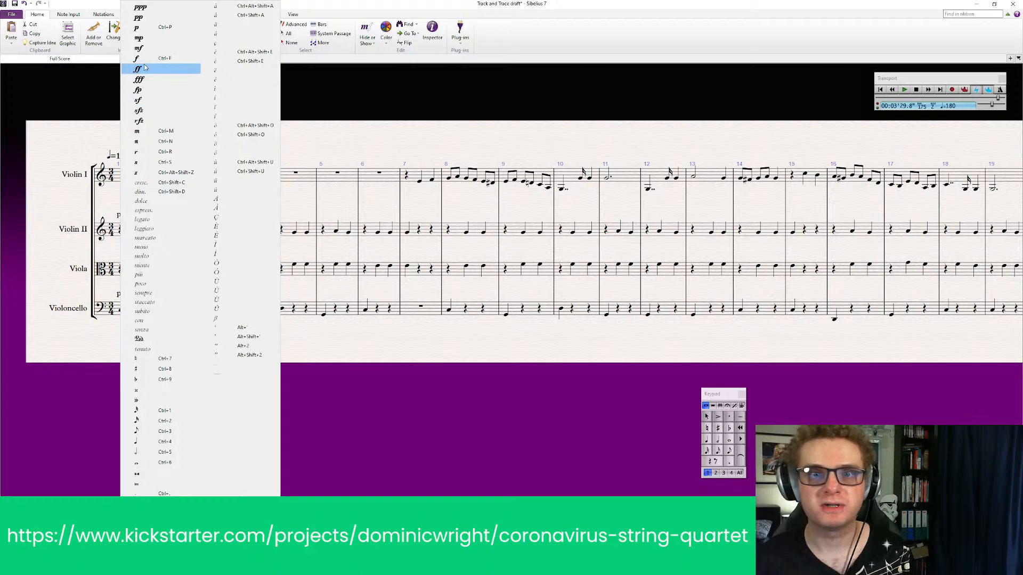
key("Up")
key("Up")
key("Return")
key("Escape")
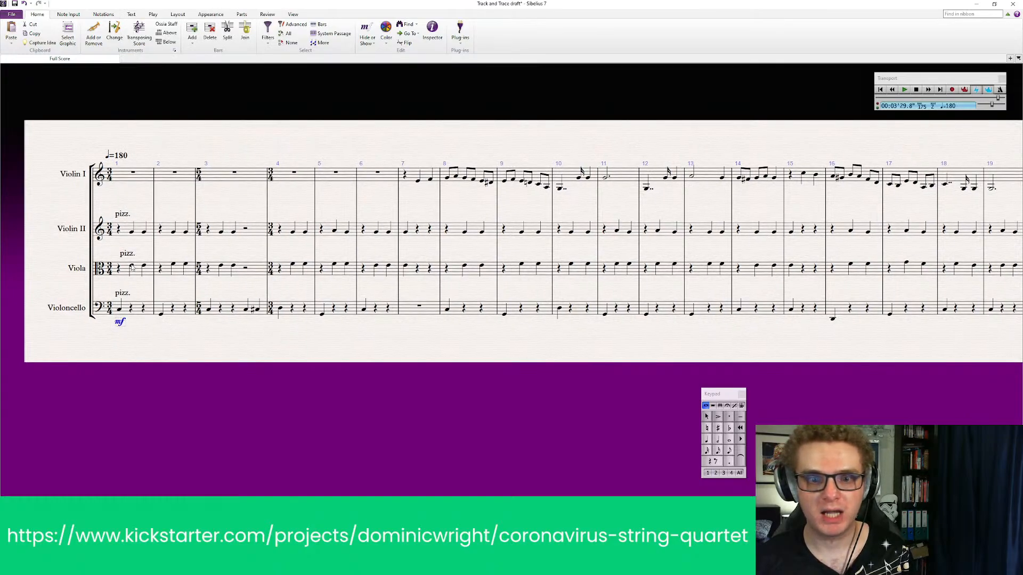
Add mf dynamics under the first Viola and Violin II notes in bar 1
left_click(132, 268)
key("ctrl+e")
right_click(134, 279)
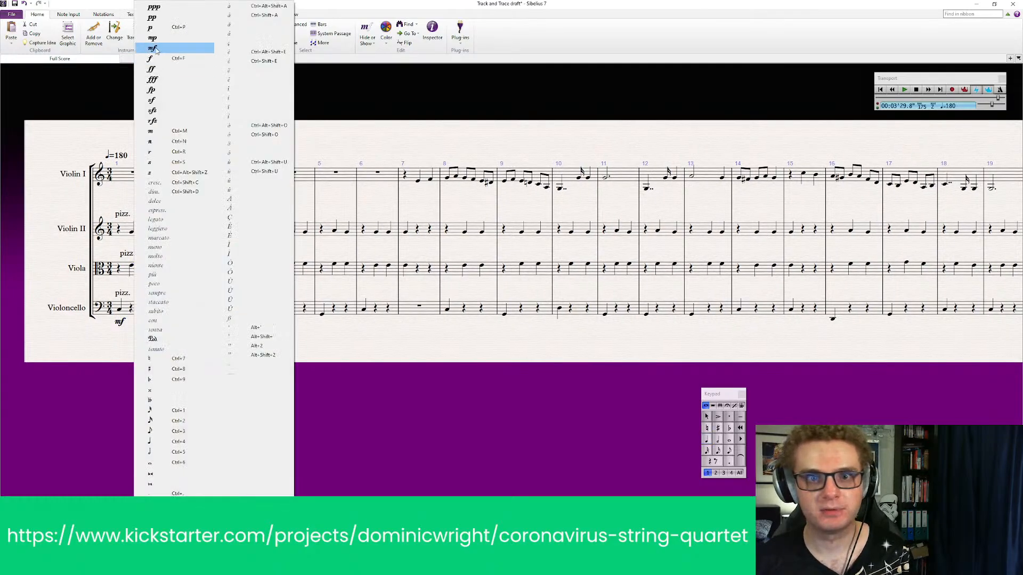
left_click(156, 46)
left_click(129, 234)
key("ctrl+e")
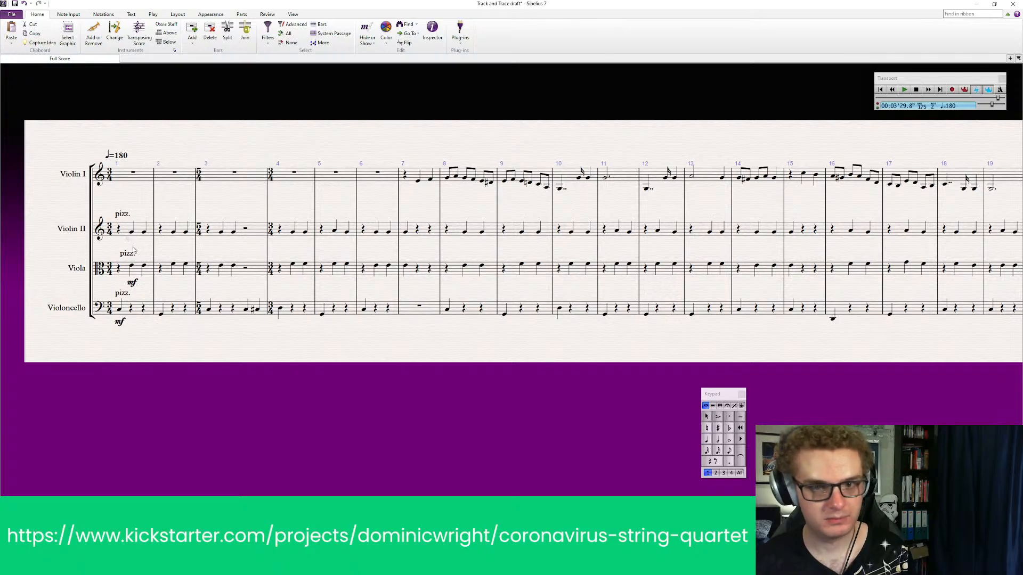
right_click(134, 252)
left_click(156, 48)
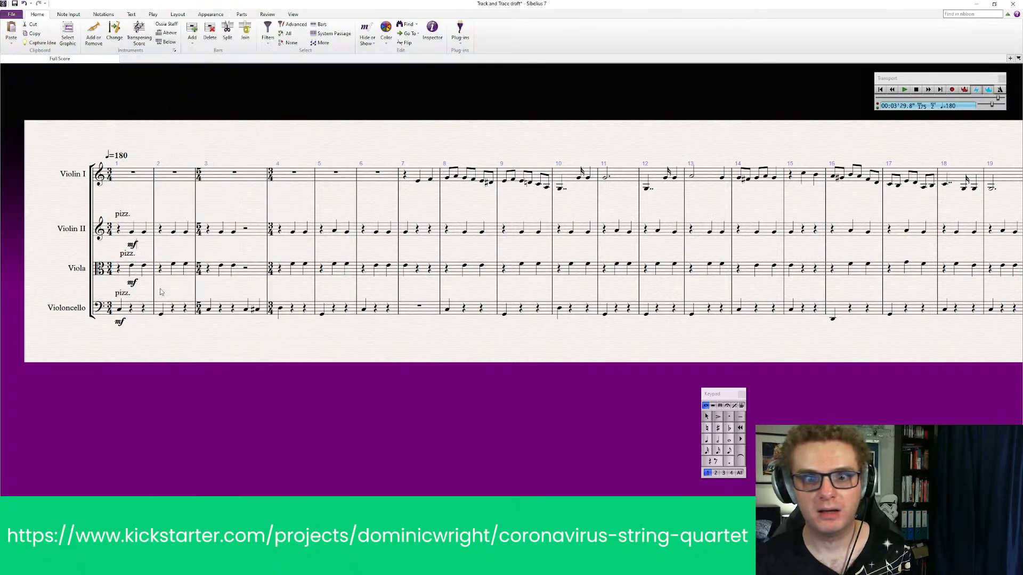
Add staccato articulation to the Violin II notes from bar 1 through bar 23
left_click(140, 231)
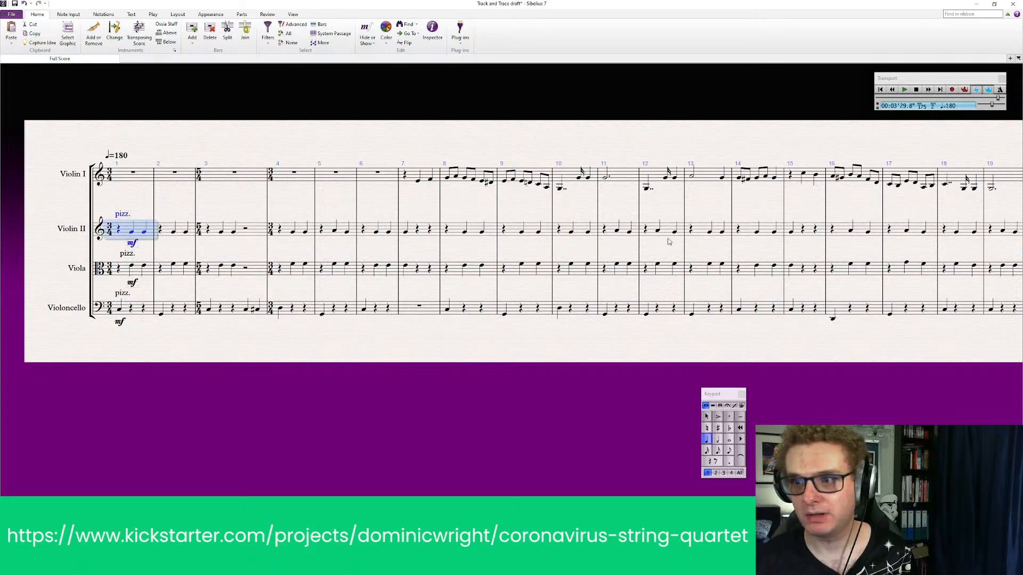
scroll(586, 298, "right", 5)
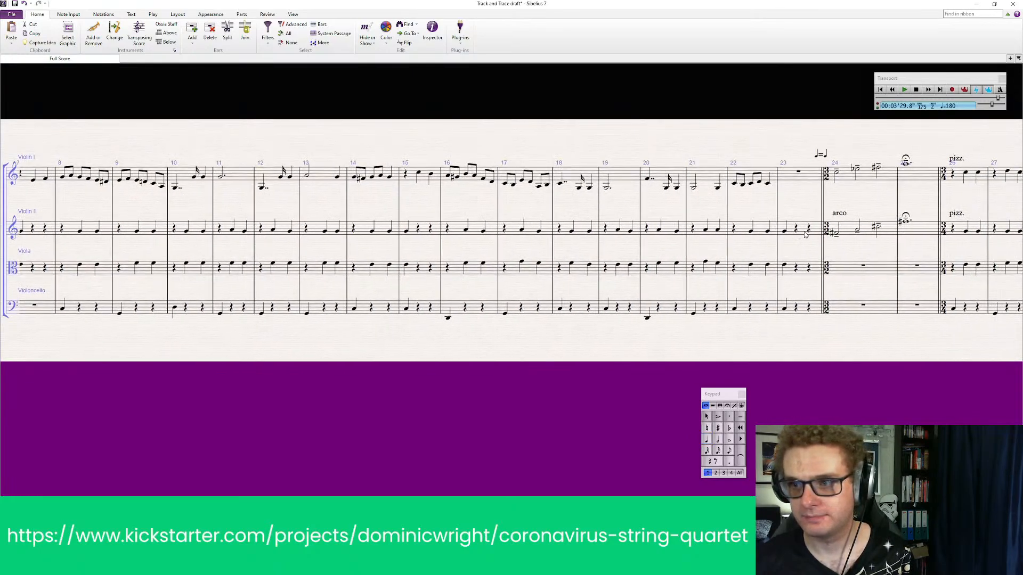
left_click(811, 234, "shift")
left_click_drag(253, 404, 516, 398)
left_click_drag(171, 382, 270, 384)
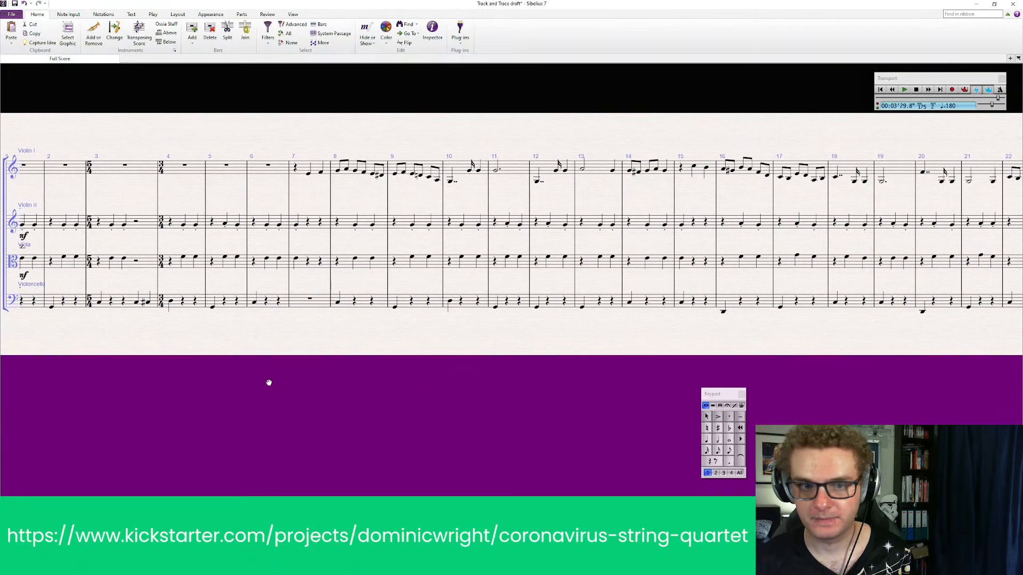
Add staccato articulation to the Viola and Violoncello notes from bar 1 through bar 23
left_click(197, 267)
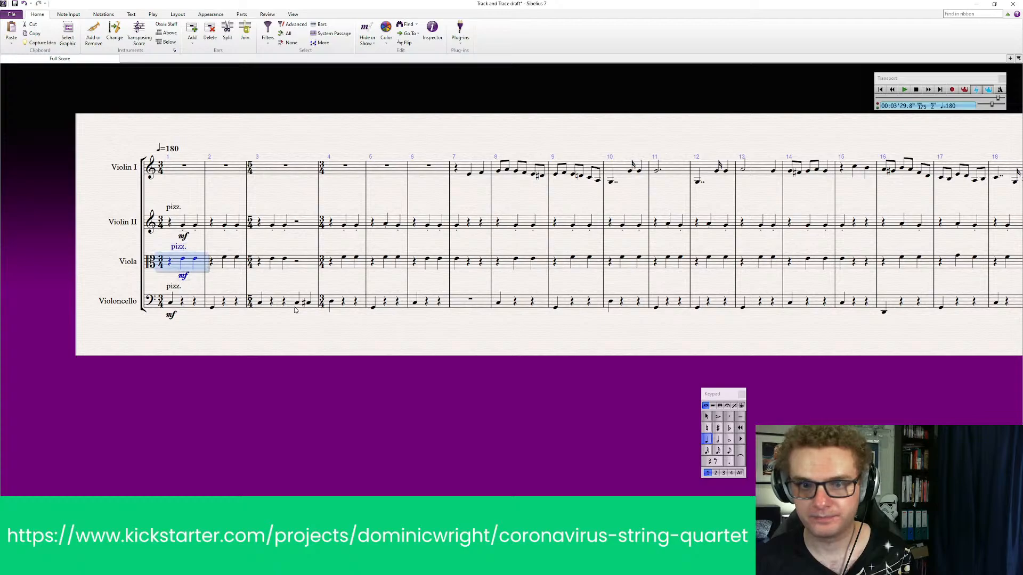
left_click_drag(671, 333, 418, 331)
left_click_drag(954, 345, 888, 344)
left_click(944, 304, "shift")
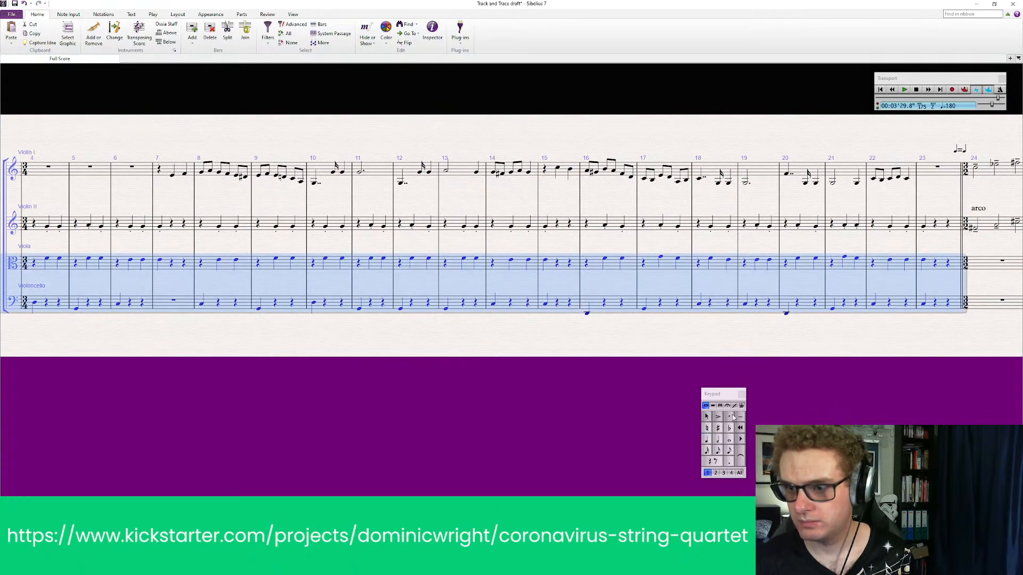
left_click(732, 417)
left_click_drag(424, 359, 756, 356)
left_click_drag(372, 102, 267, 111)
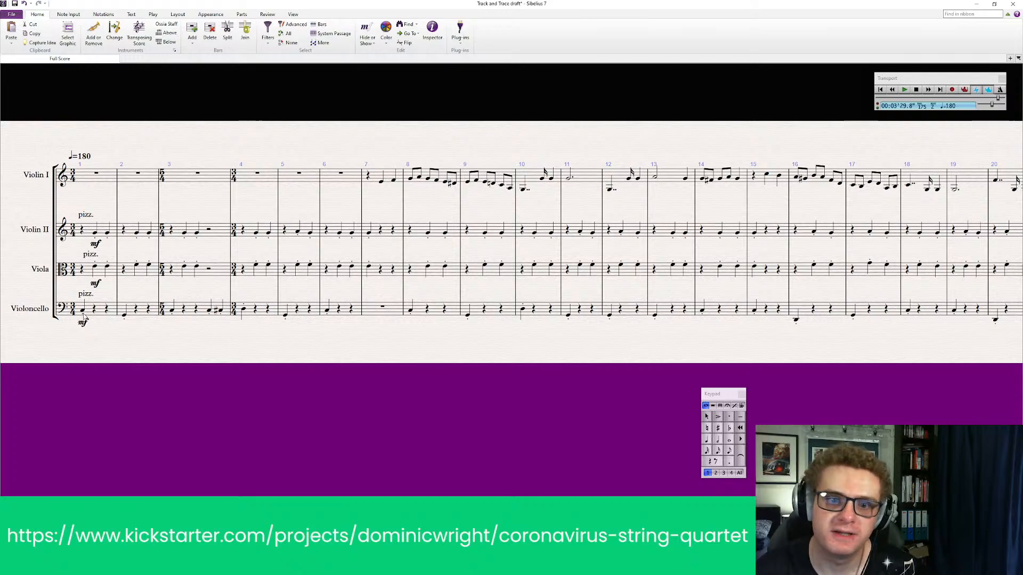
Add an f dynamic under Violin I's first note in bar 7 and slur that note to the next one
left_click(381, 183)
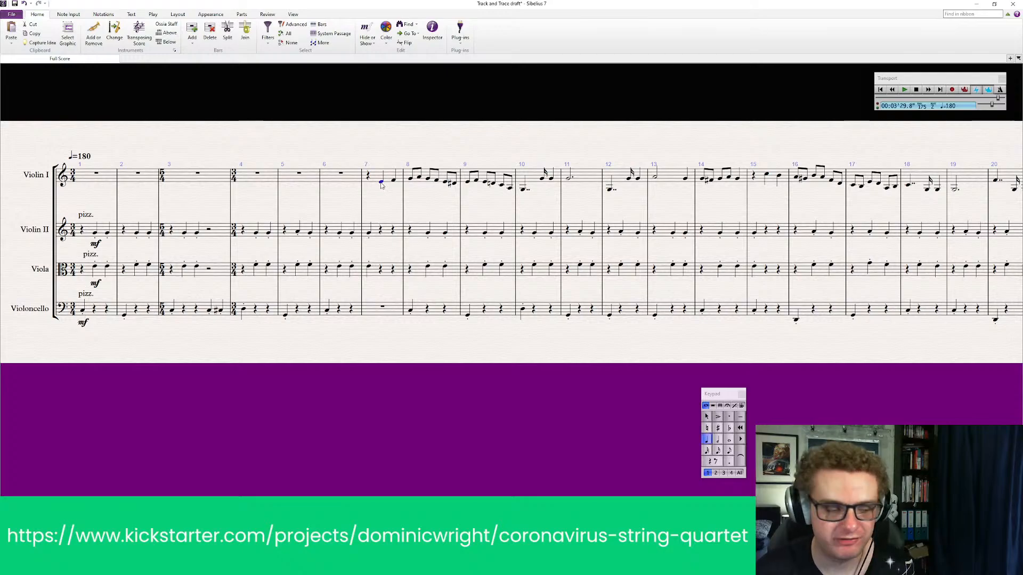
key("ctrl+e")
right_click(382, 195)
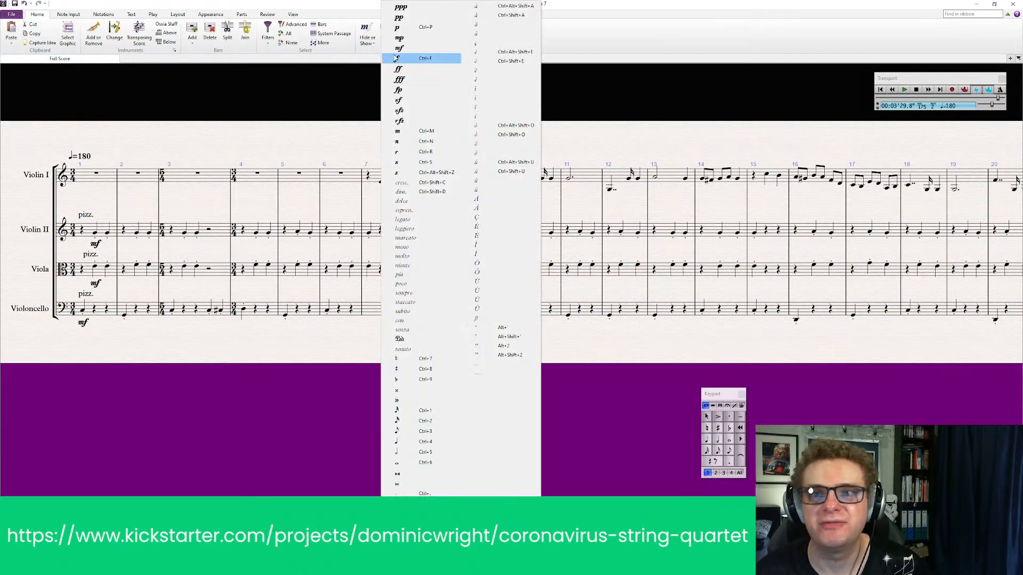
left_click(398, 58)
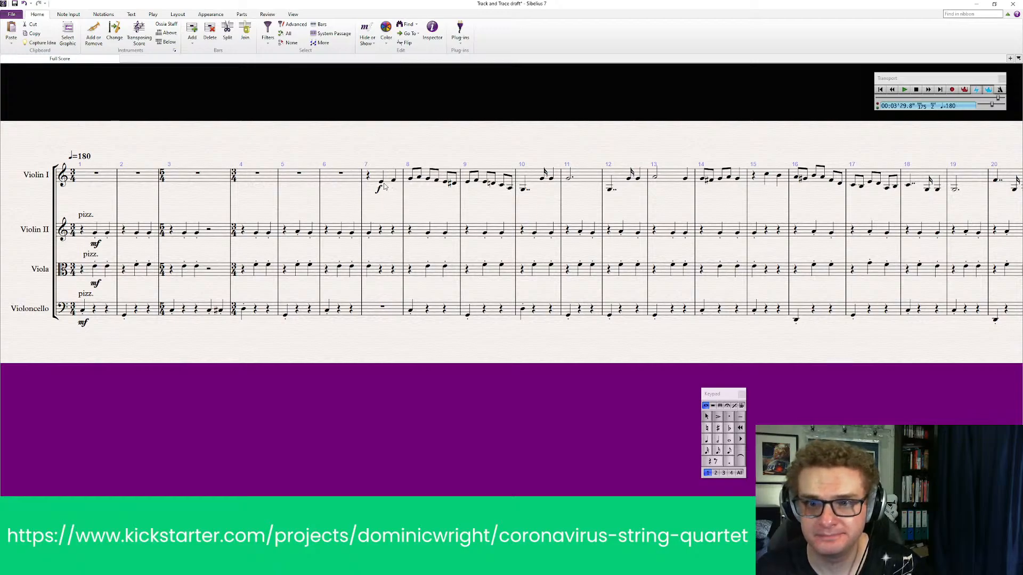
left_click(381, 184)
key("s")
key("Escape")
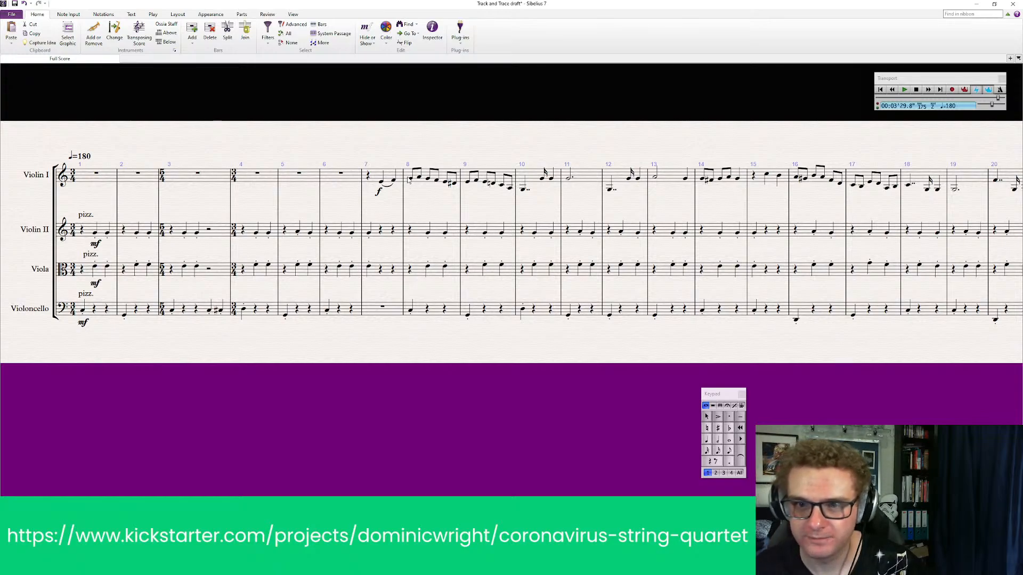
Add staccato articulation to the Violin I notes in bars 8 and 9
left_click(452, 177)
left_click(499, 173, "shift")
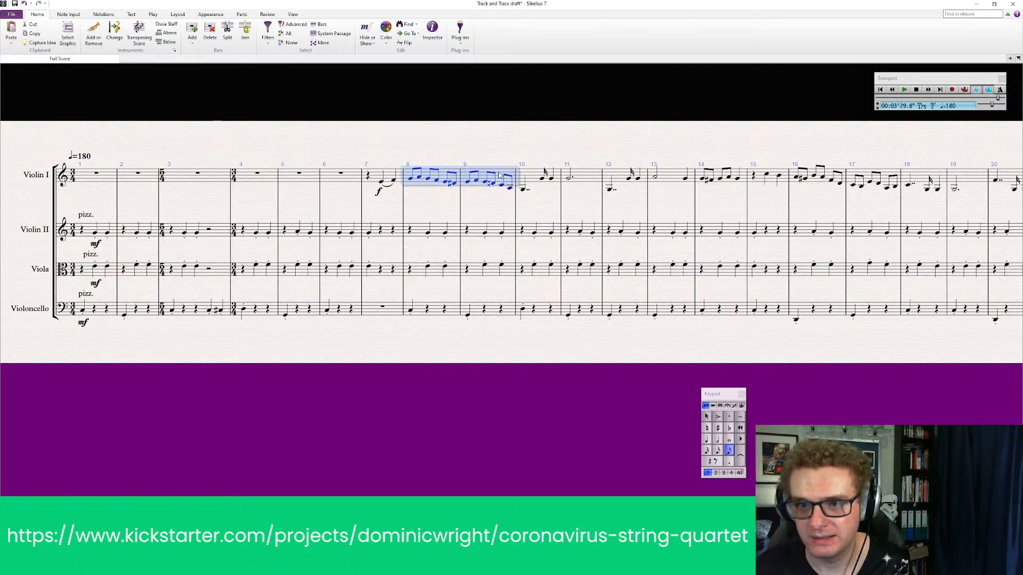
left_click(536, 197)
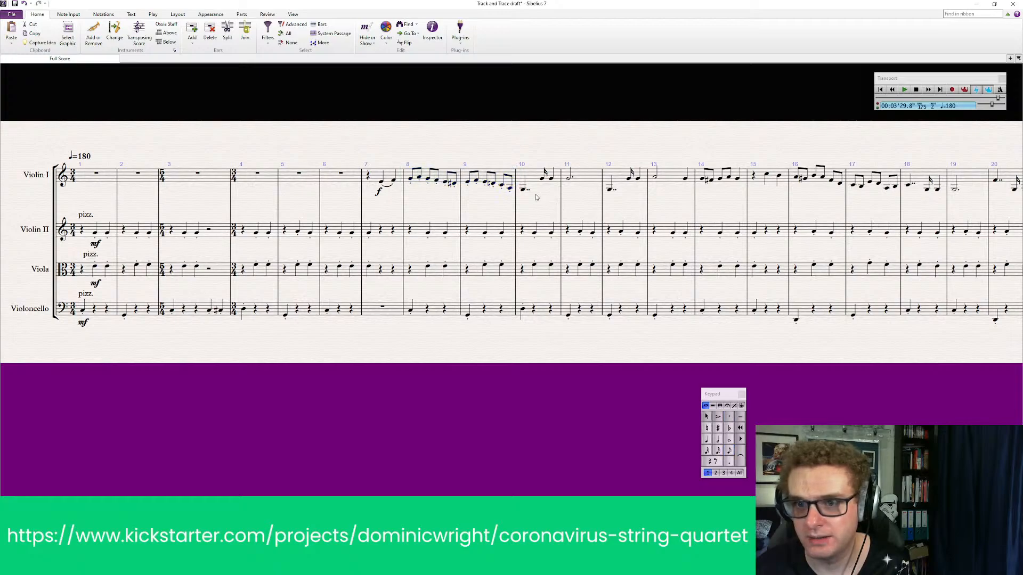
Try to place a Portamento line between Violin I's first two notes in bar 10 using the Lines dialog
left_click(524, 190)
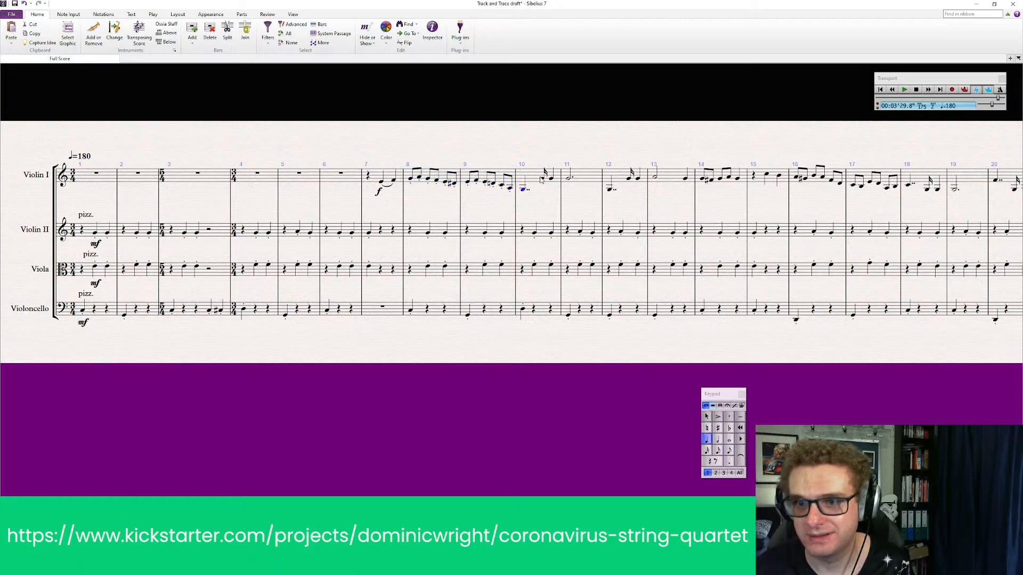
left_click(543, 181, "shift")
left_click(63, 16)
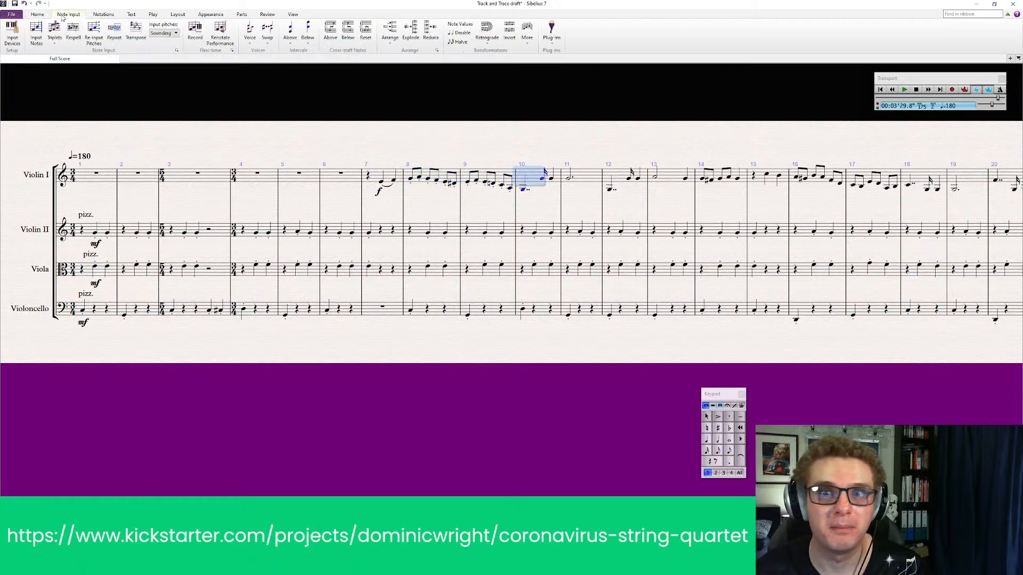
left_click(104, 14)
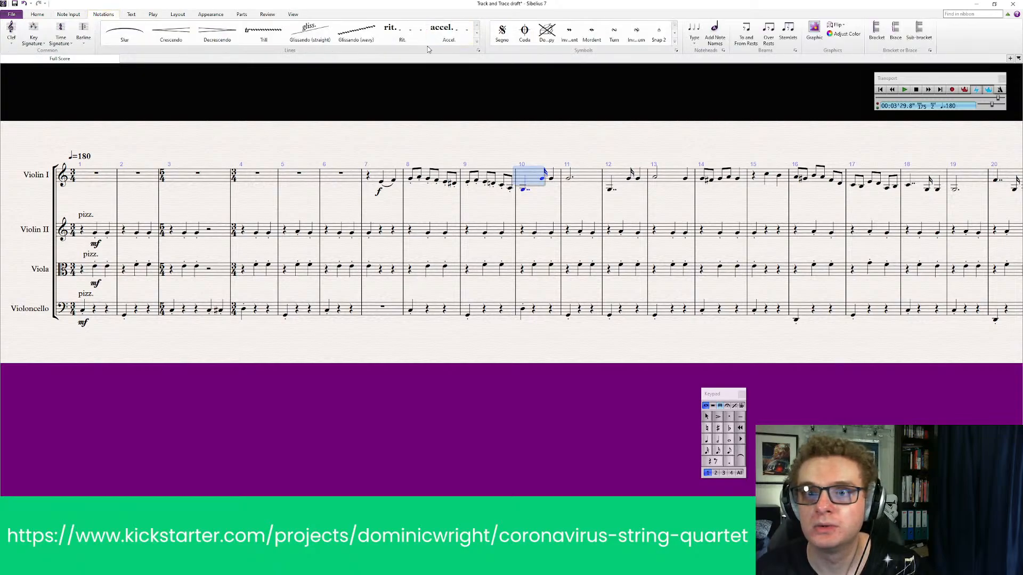
left_click(478, 49)
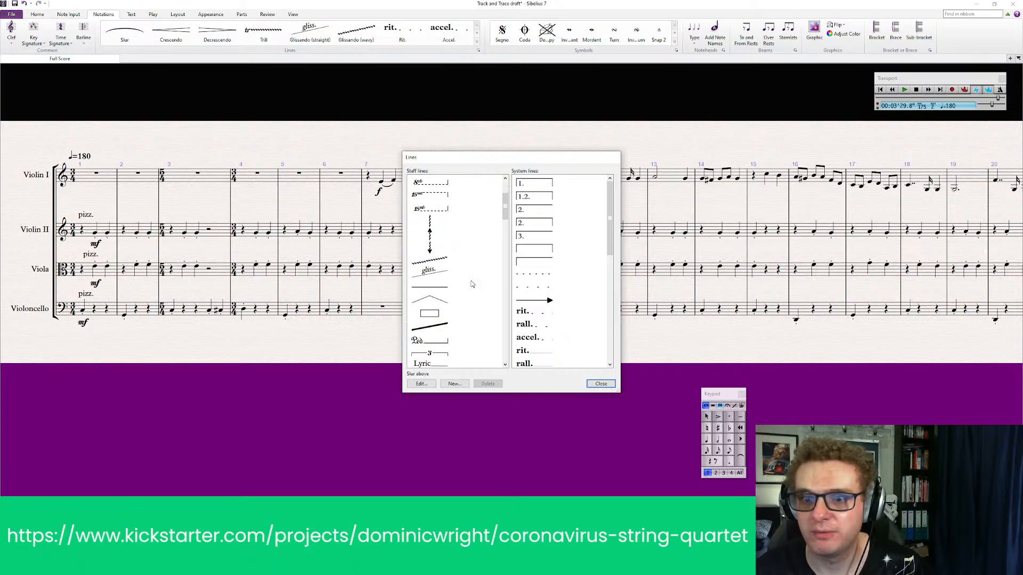
scroll(467, 322, "down", 10)
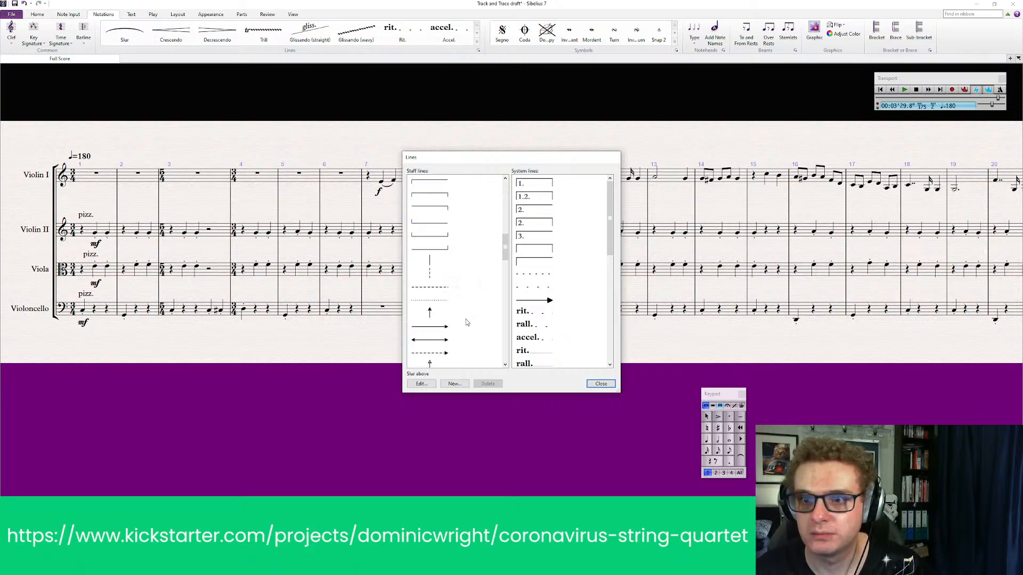
scroll(467, 322, "down", 5)
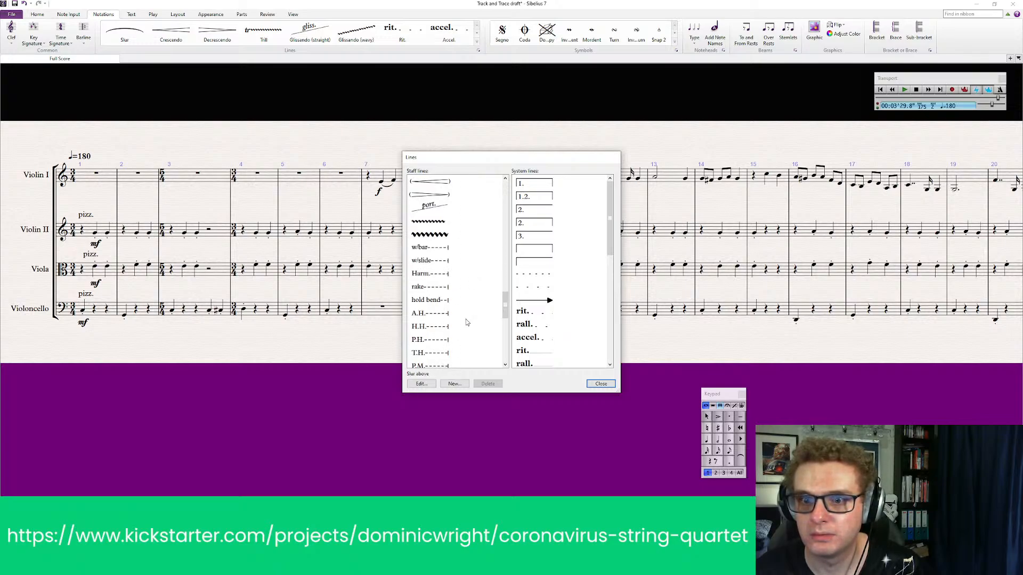
left_click(426, 209)
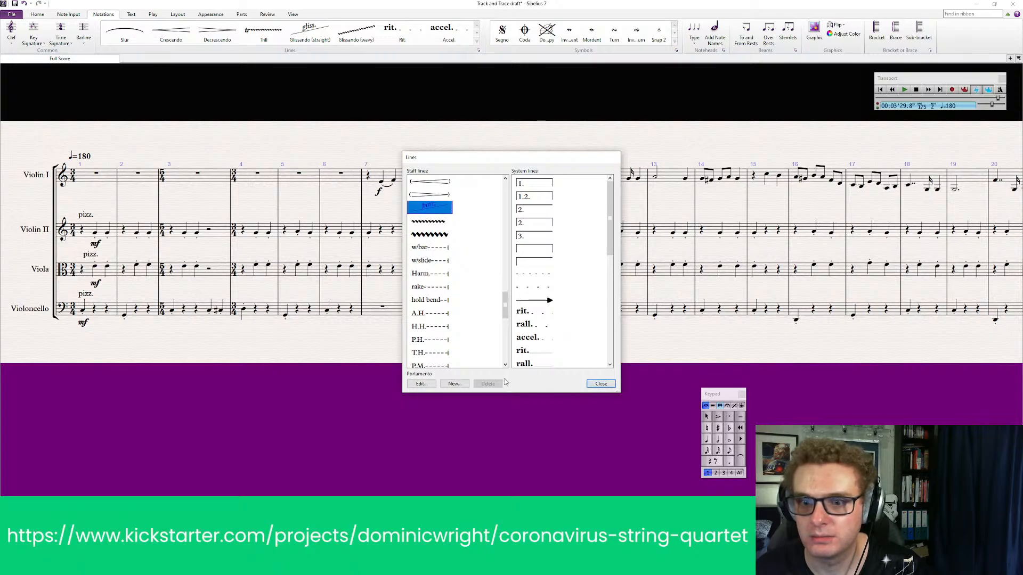
left_click(602, 386)
left_click(602, 386)
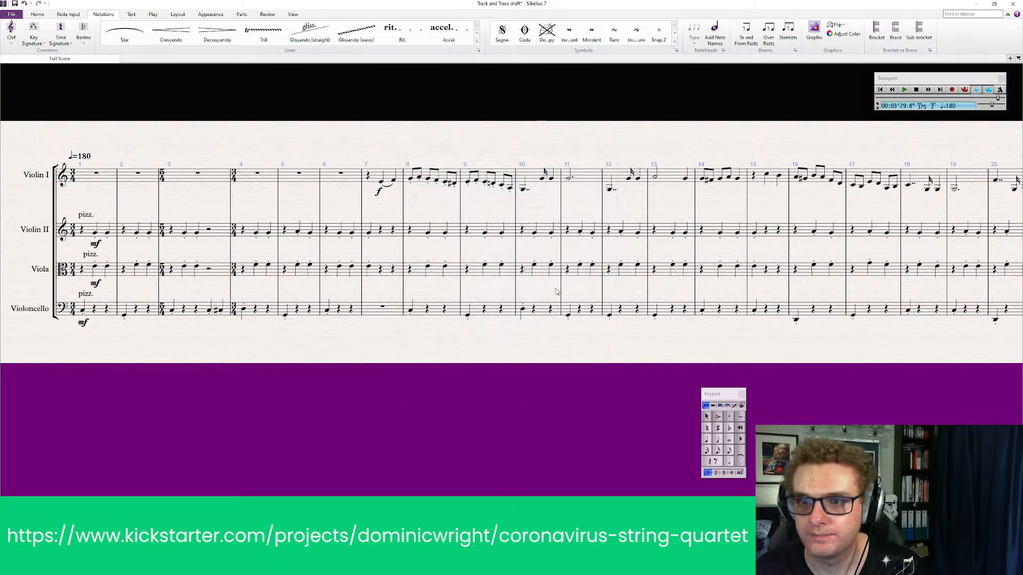
Try applying Portamento to the same bar 10 notes through its line definition, cancelling the edit and declining a new line based on it
left_click(525, 189)
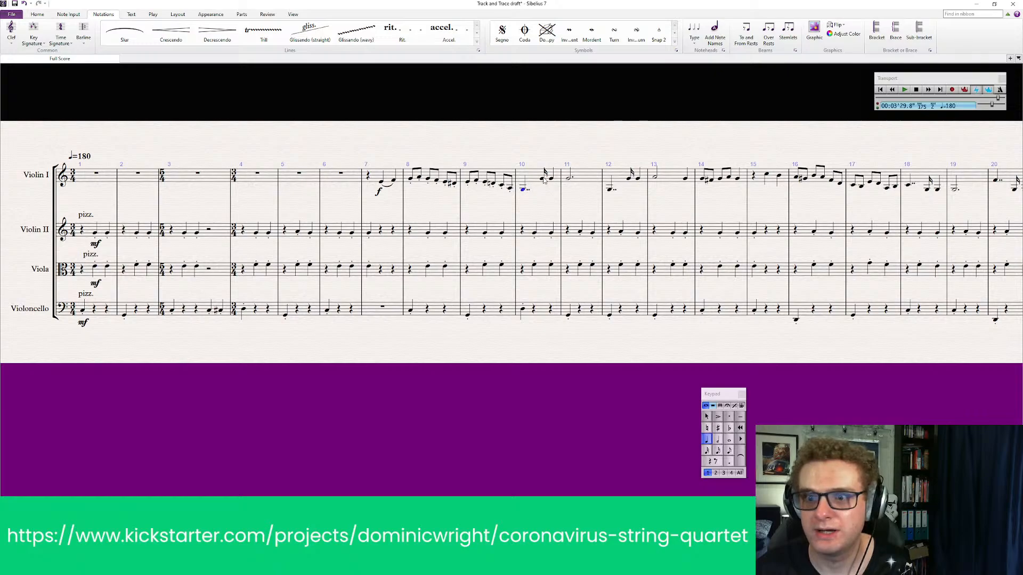
left_click(543, 178, "shift")
left_click(479, 50)
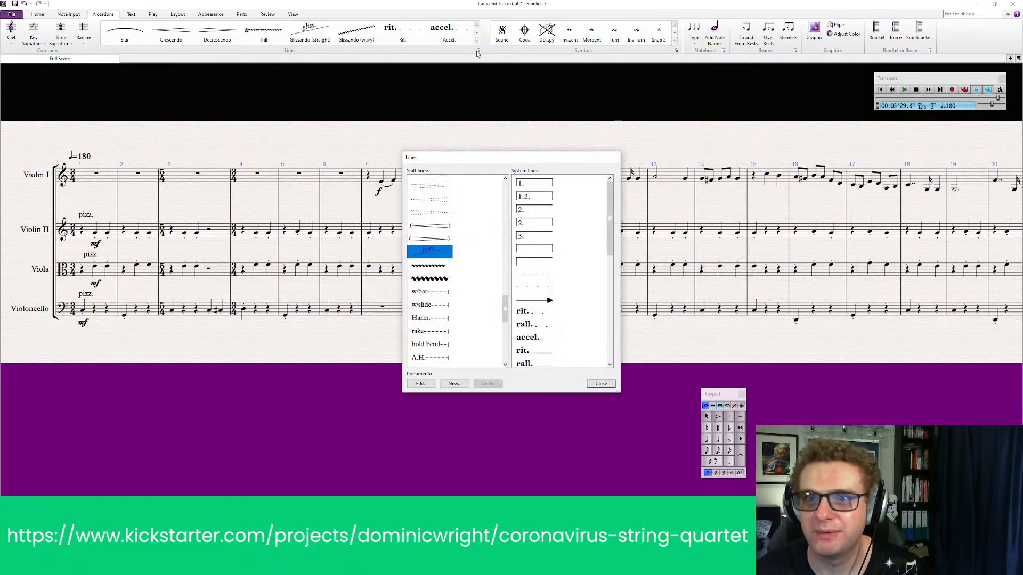
double_click(436, 254)
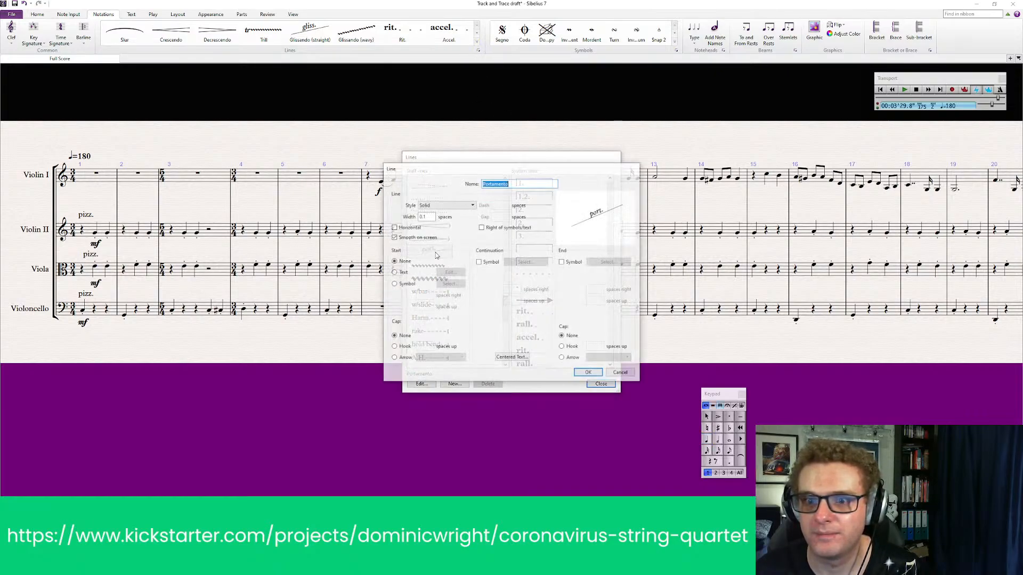
left_click(621, 377)
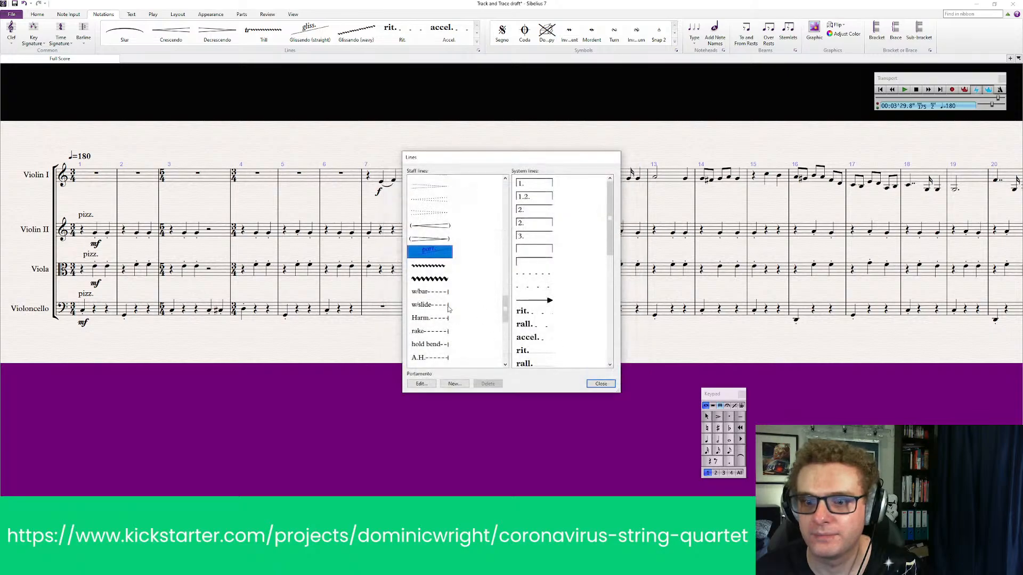
left_click(454, 383)
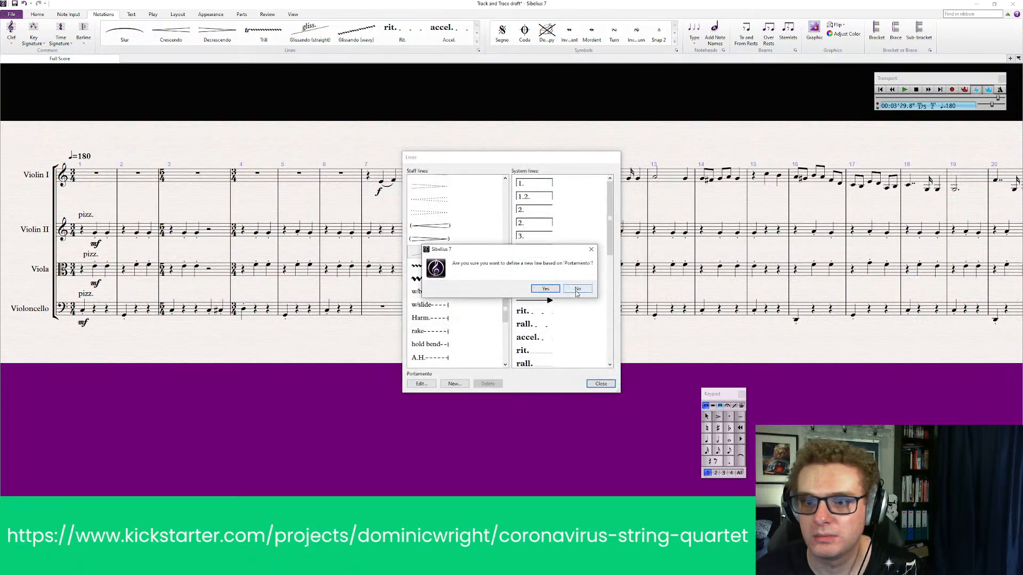
left_click(566, 291)
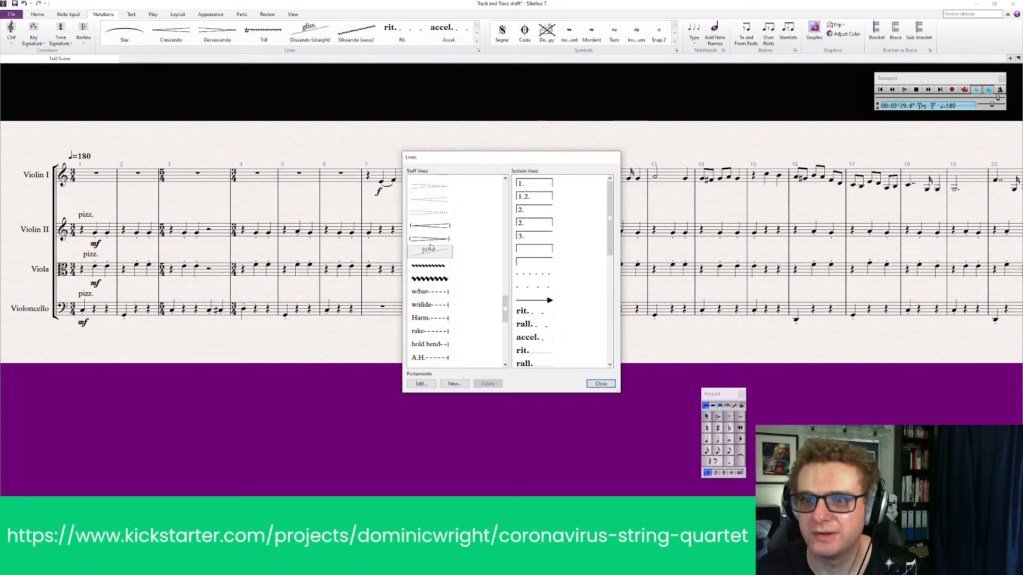
left_click(431, 242)
left_click(436, 253)
left_click_drag(508, 162, 180, 163)
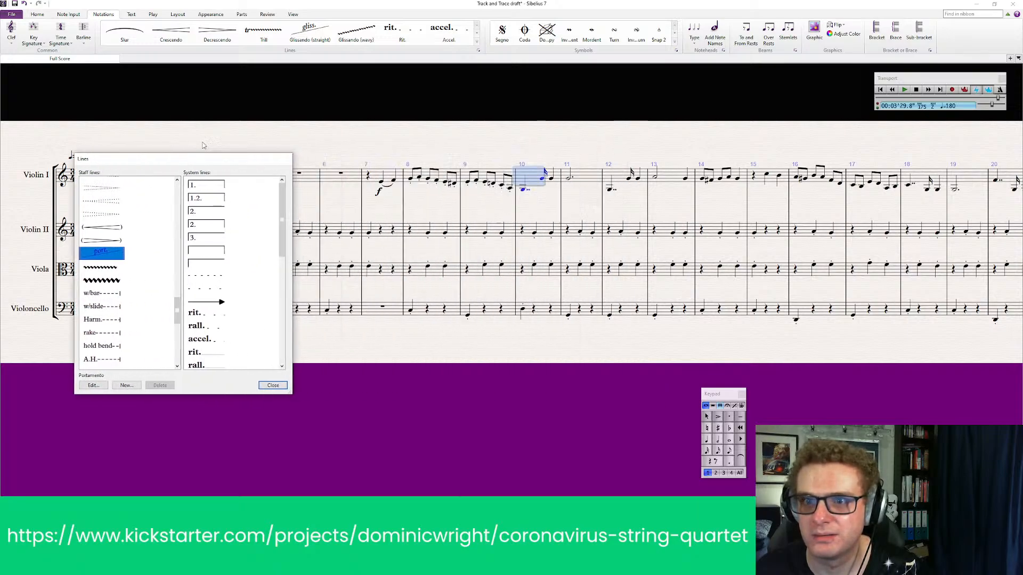
left_click(273, 386)
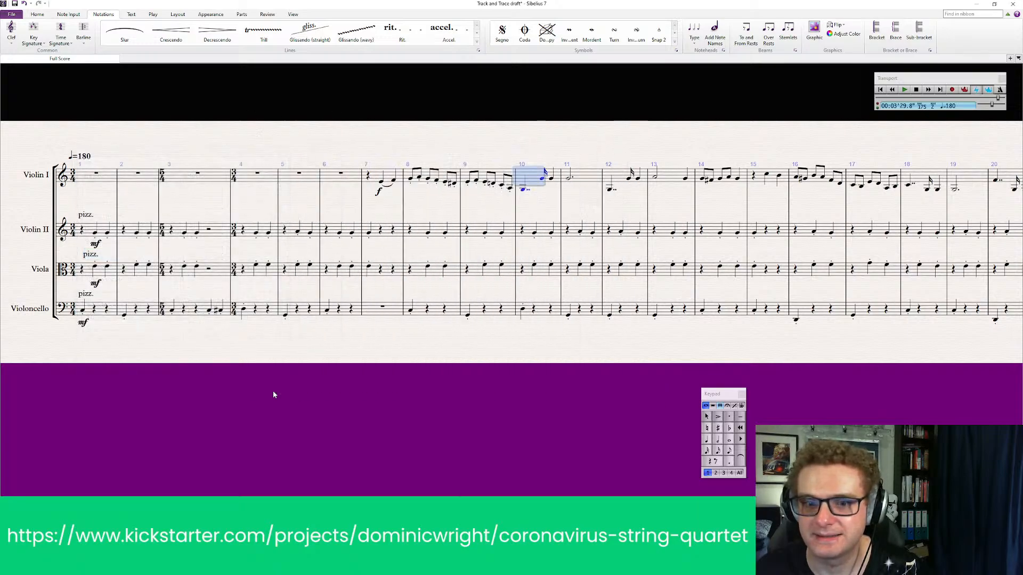
key("Escape")
Add a Portamento line to Violin I in bar 10 and position it between the double-dotted first note and the second note
left_click(477, 42)
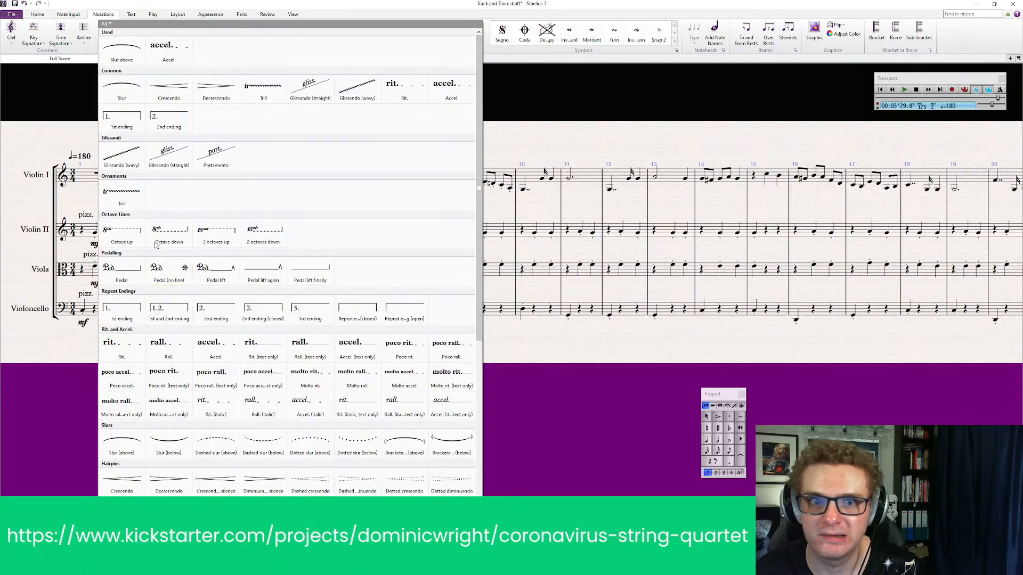
left_click(501, 184)
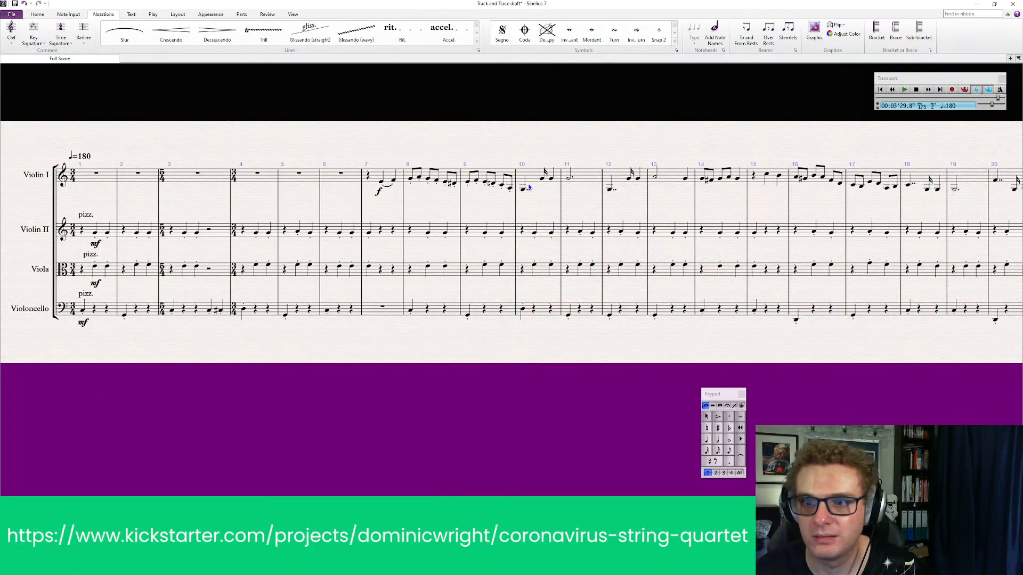
left_click(525, 188)
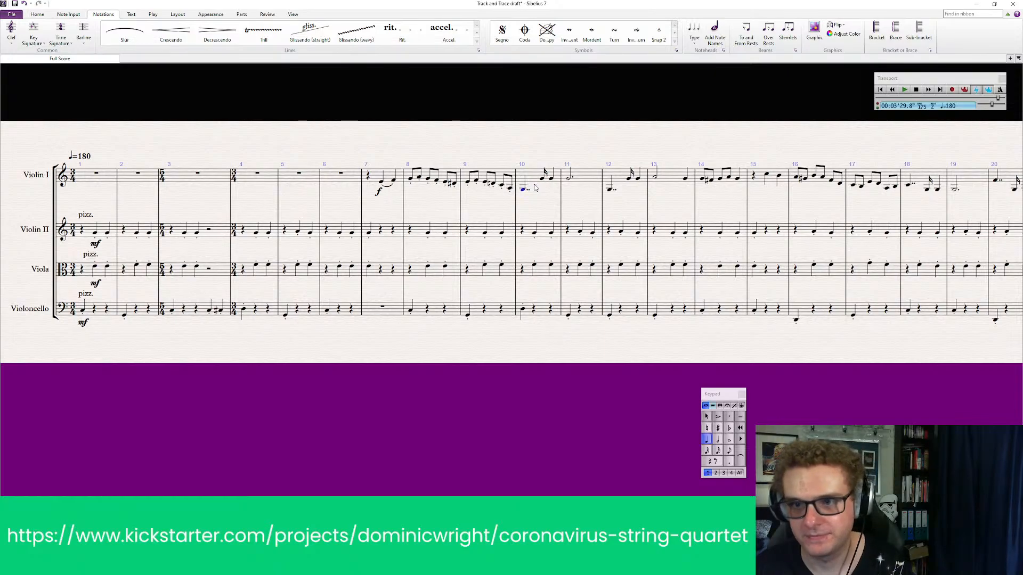
left_click(537, 182, "shift")
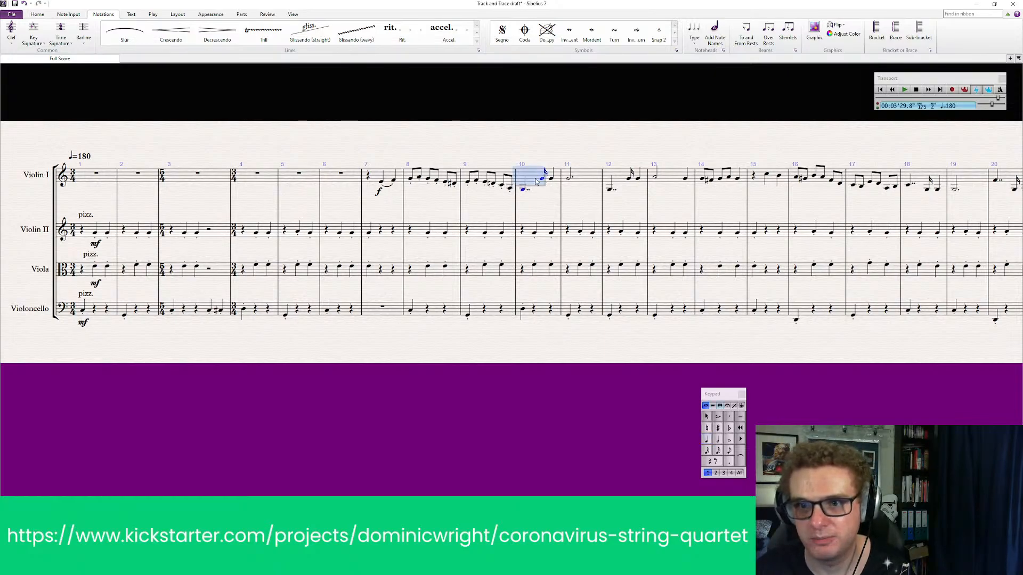
left_click(477, 41)
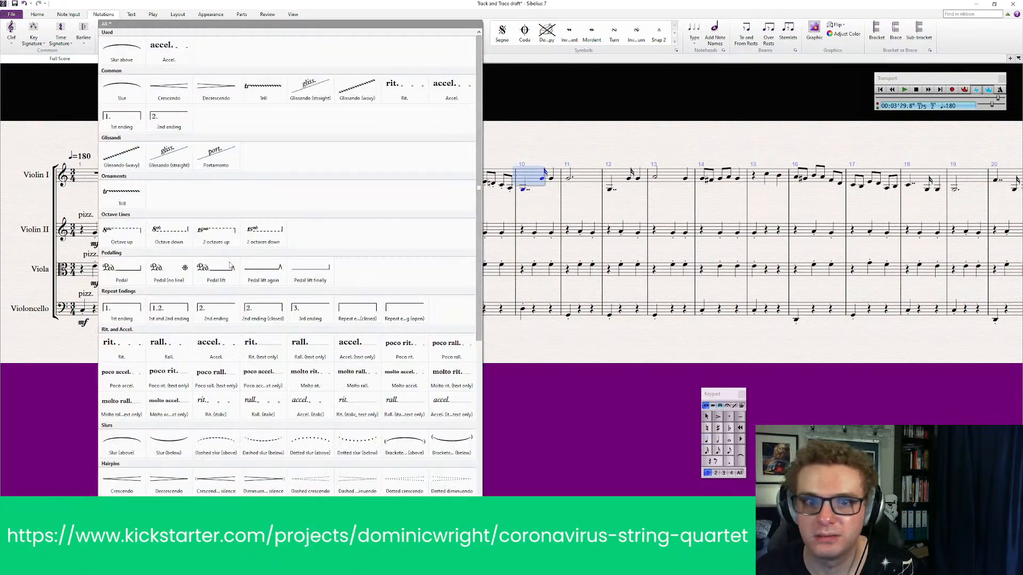
left_click(216, 157)
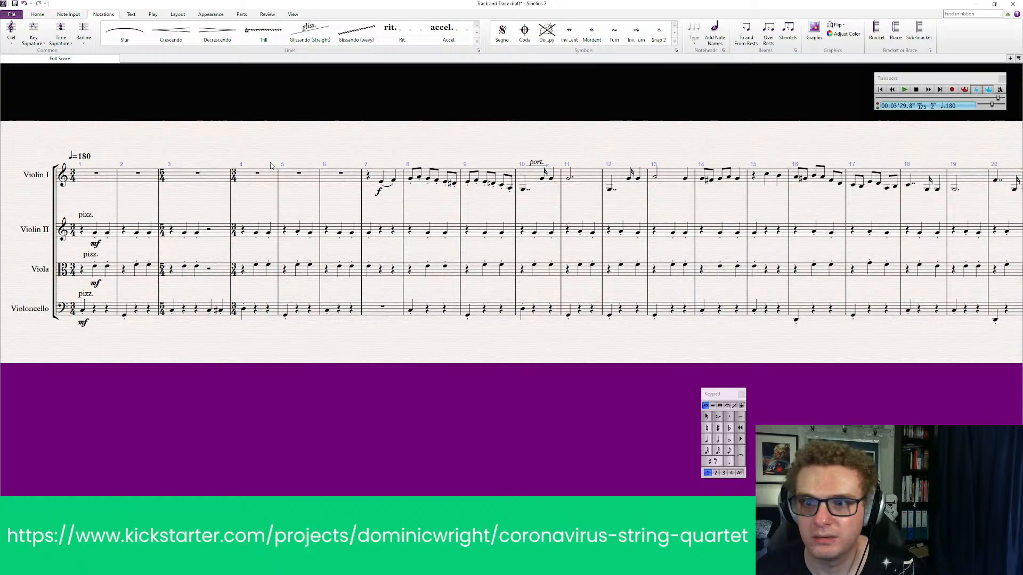
left_click_drag(529, 183, 542, 185)
left_click(545, 170)
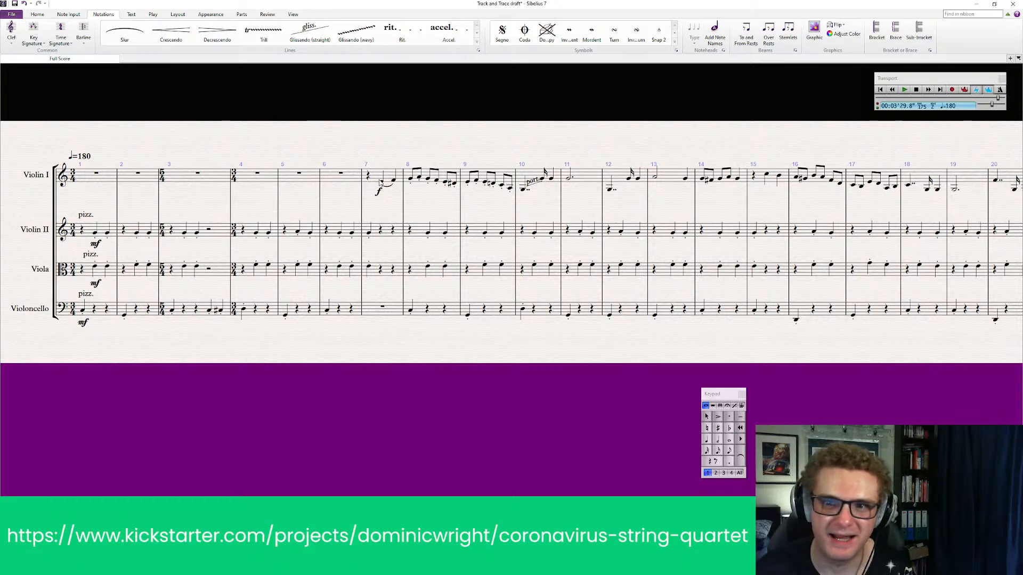
Play back all four parts from bar 1 to review Violin I's portamento entry in bar 10
left_click(387, 176)
left_click(97, 181)
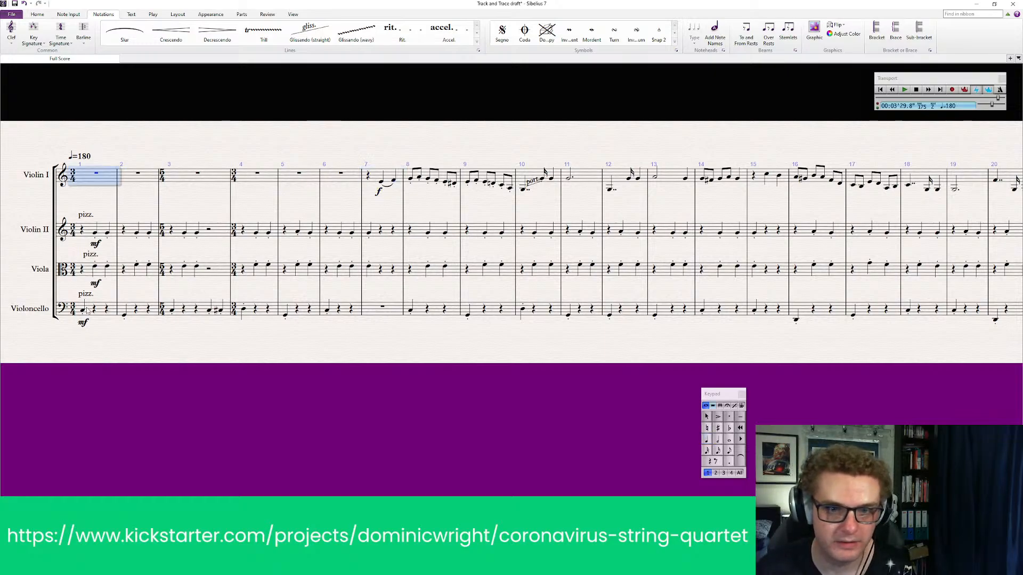
left_click(105, 314, "shift")
key("space")
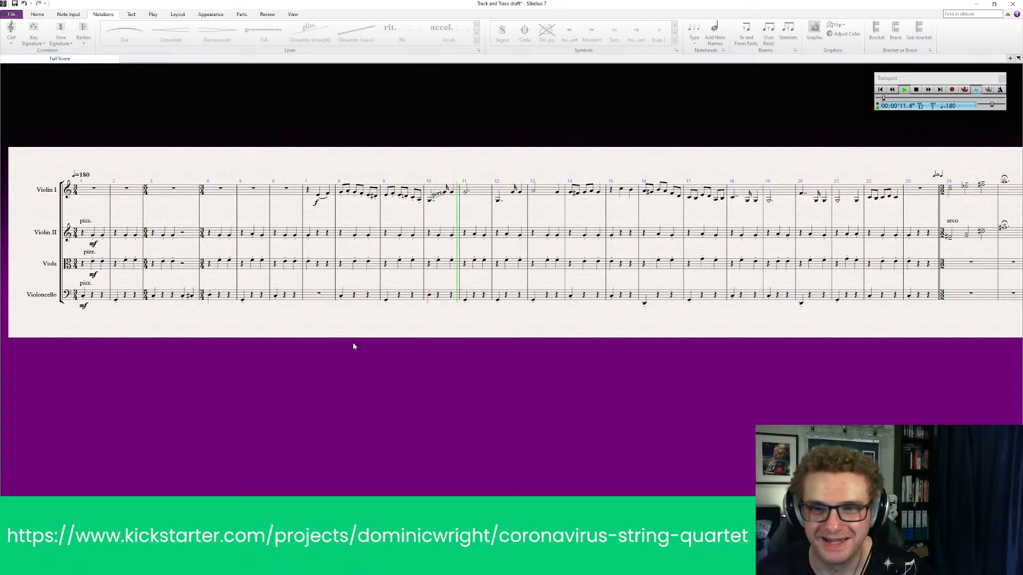
key("space")
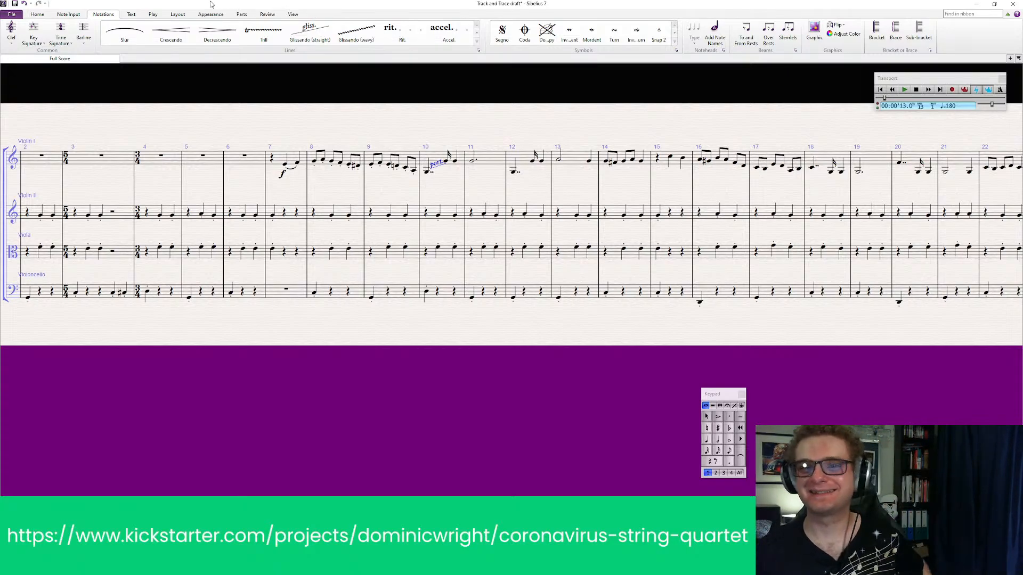
Select bar 4 in all parts and play back from there to hear Violin I's bar 10 again
left_click(166, 164)
left_click(166, 295, "shift")
key("space")
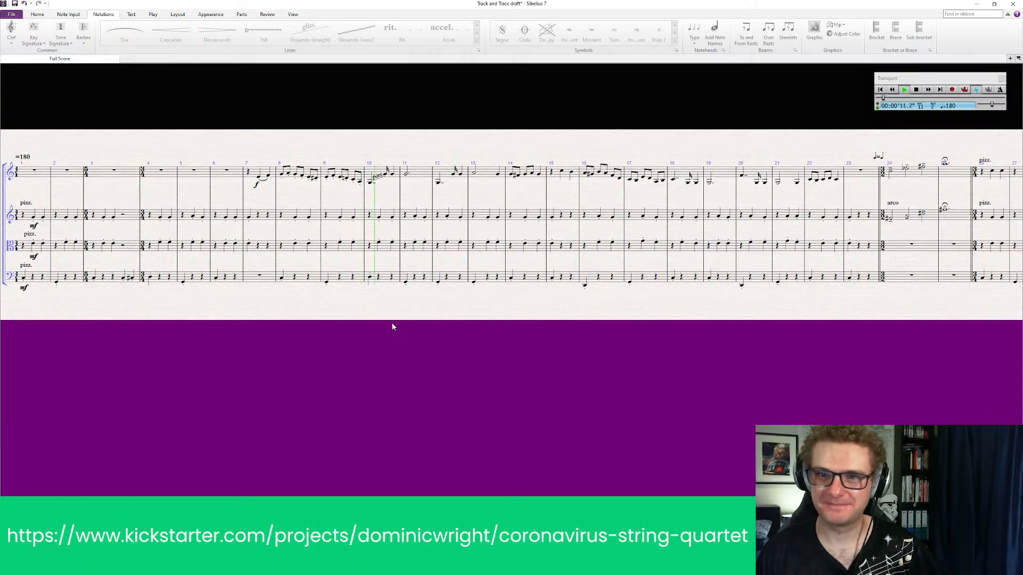
key("space")
scroll(380, 179, "up", 2)
key("space")
scroll(381, 179, "down", 2)
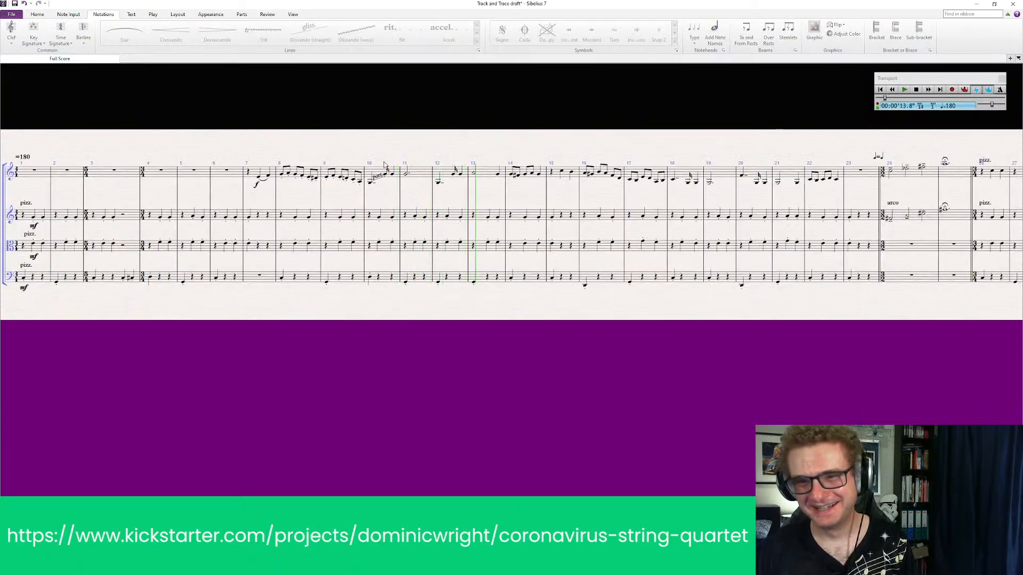
key("space")
Delete Violin I's portamento line in bar 10 and slur its first two notes instead
scroll(388, 190, "up", 2)
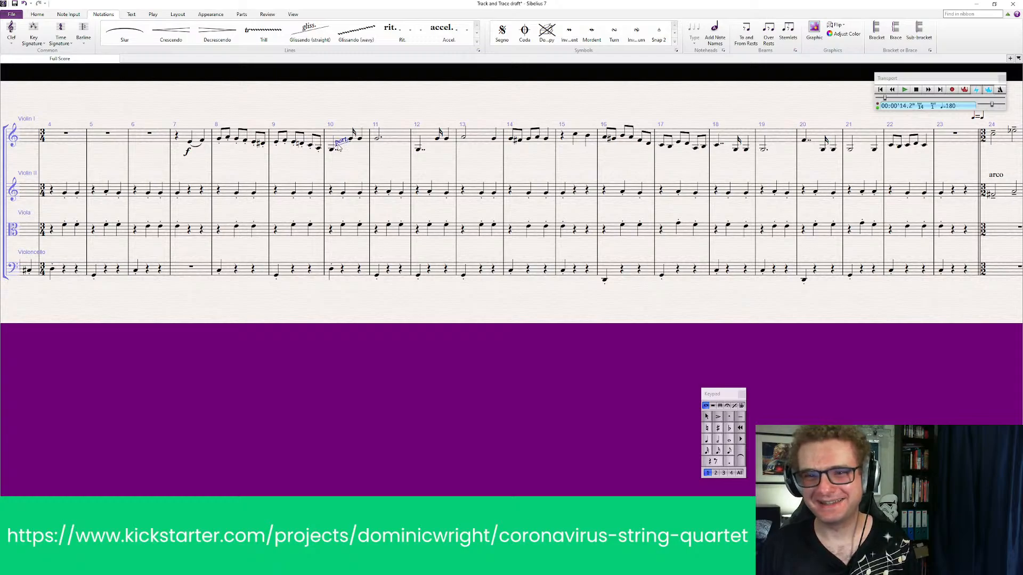
key("Delete")
key("s")
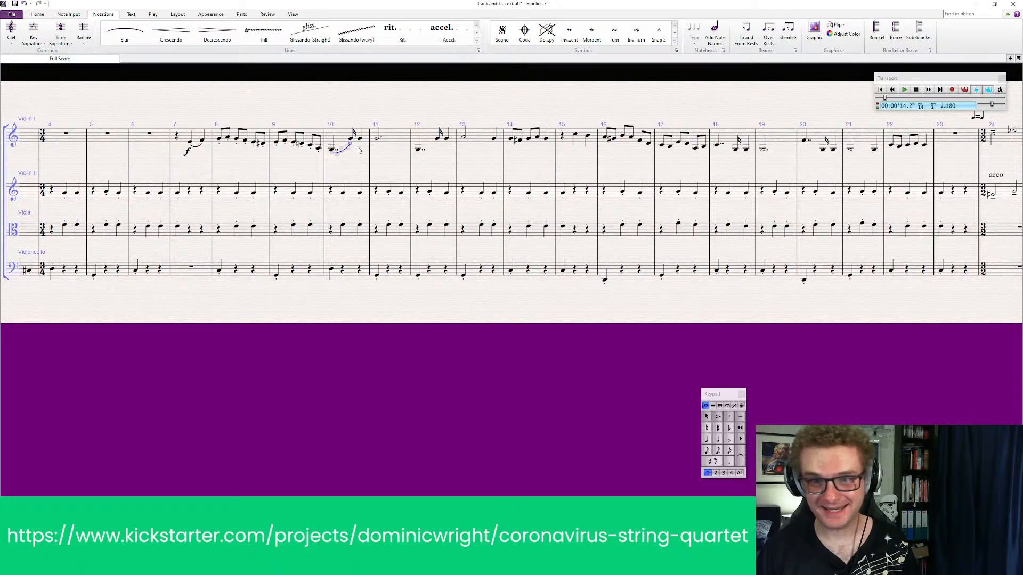
left_click(360, 140)
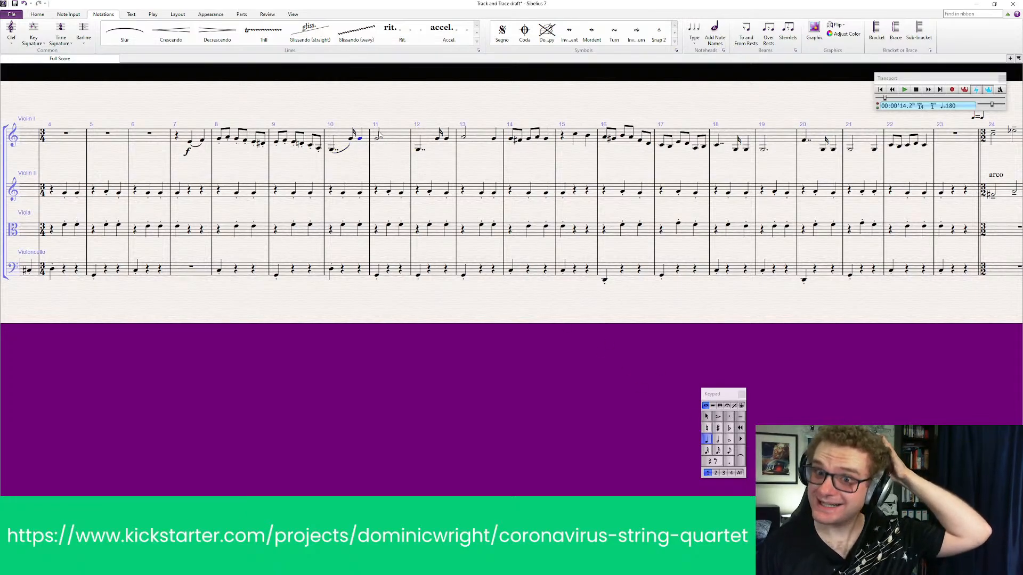
Add a tenuto to Violin I's dotted half note in bar 11
left_click(379, 137)
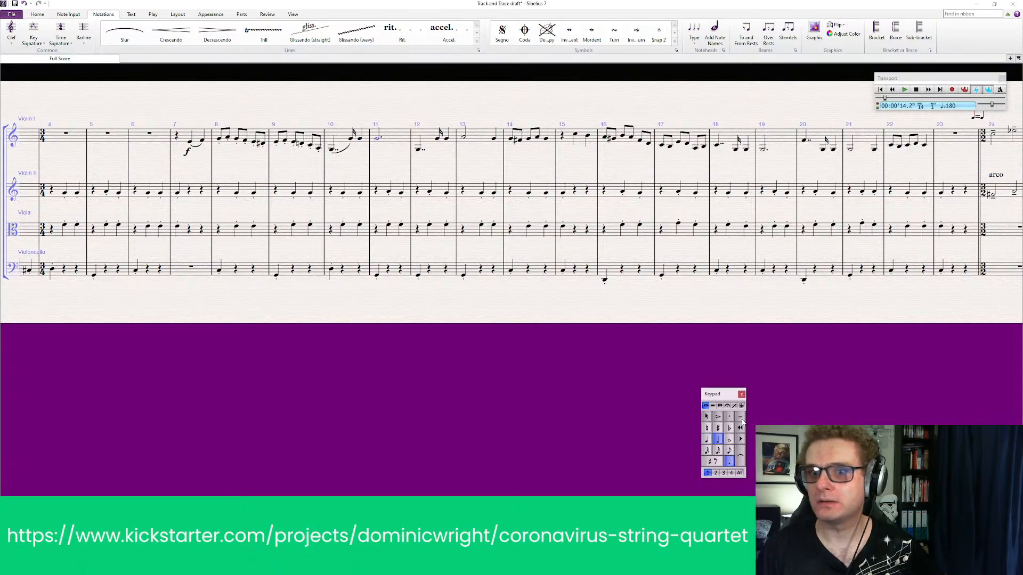
left_click(359, 144)
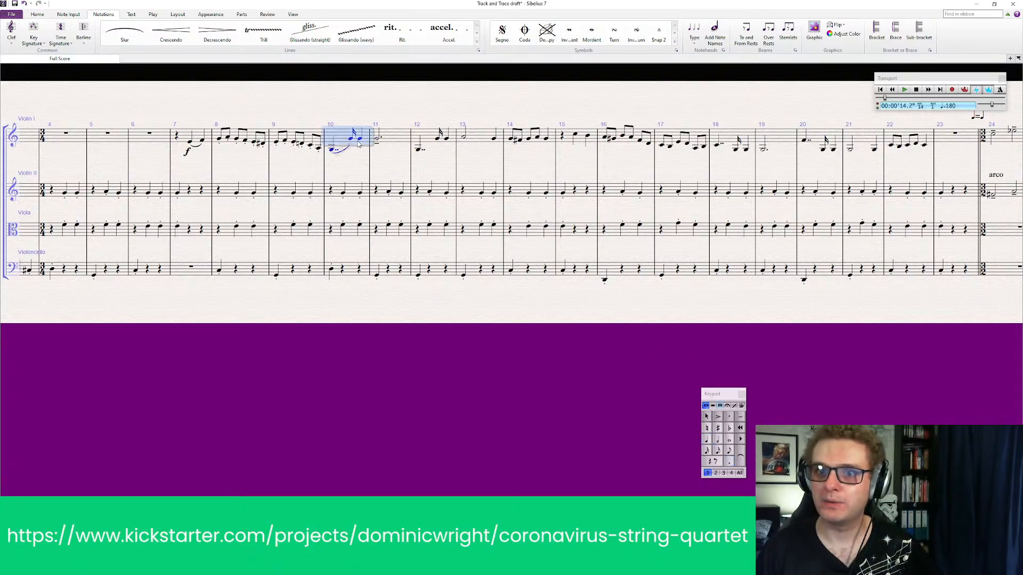
left_click(356, 137)
left_click(362, 139)
left_click(359, 138)
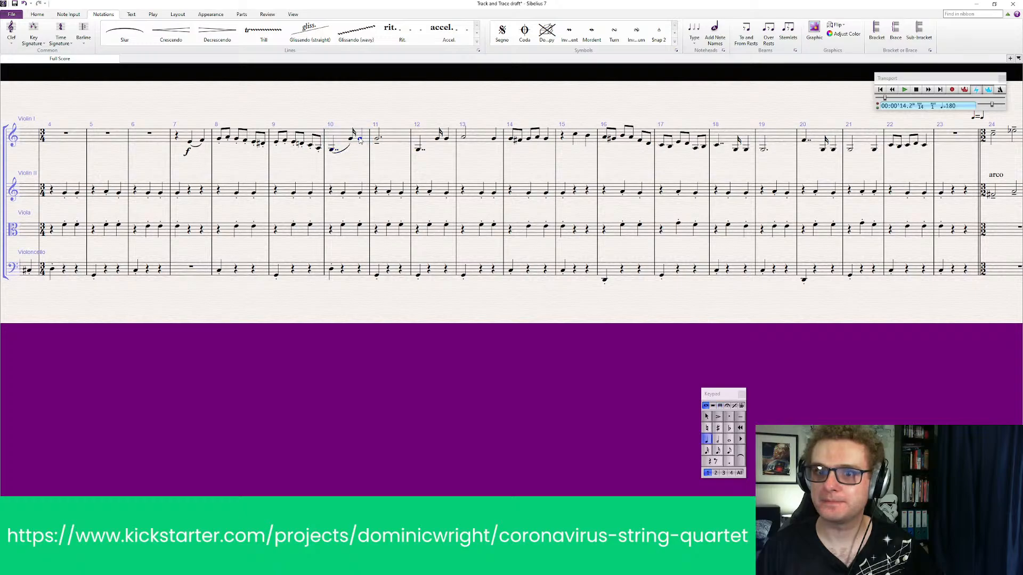
key("Escape")
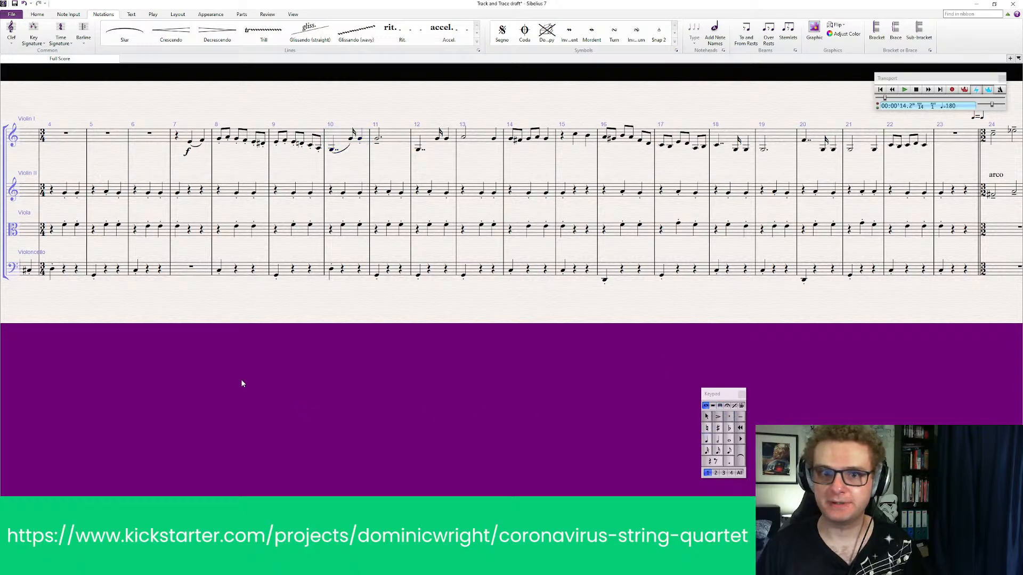
Play back the score from Violin I's entry in bar 7 through bar 12
left_click(196, 136)
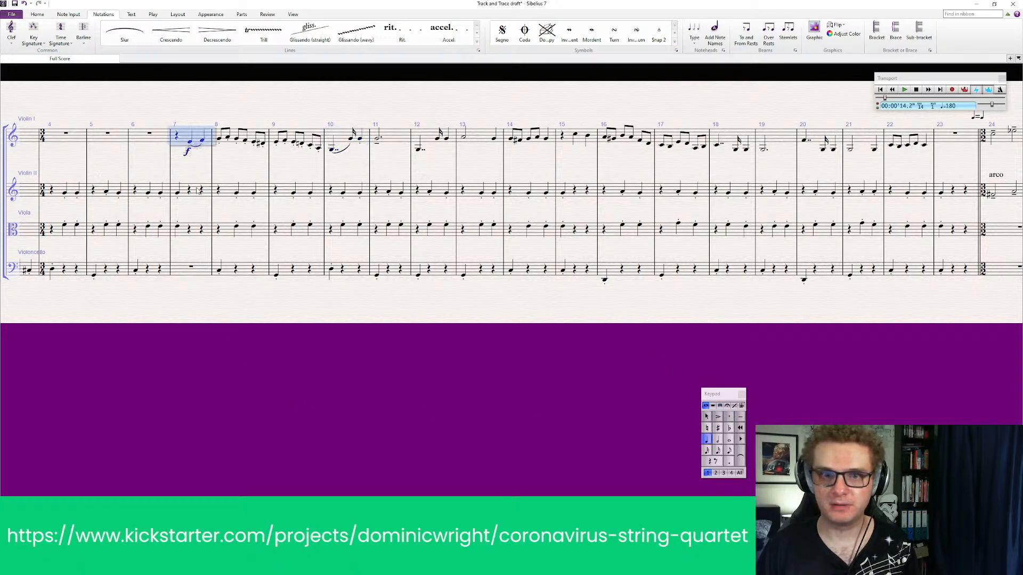
left_click(197, 274, "shift")
key("Escape")
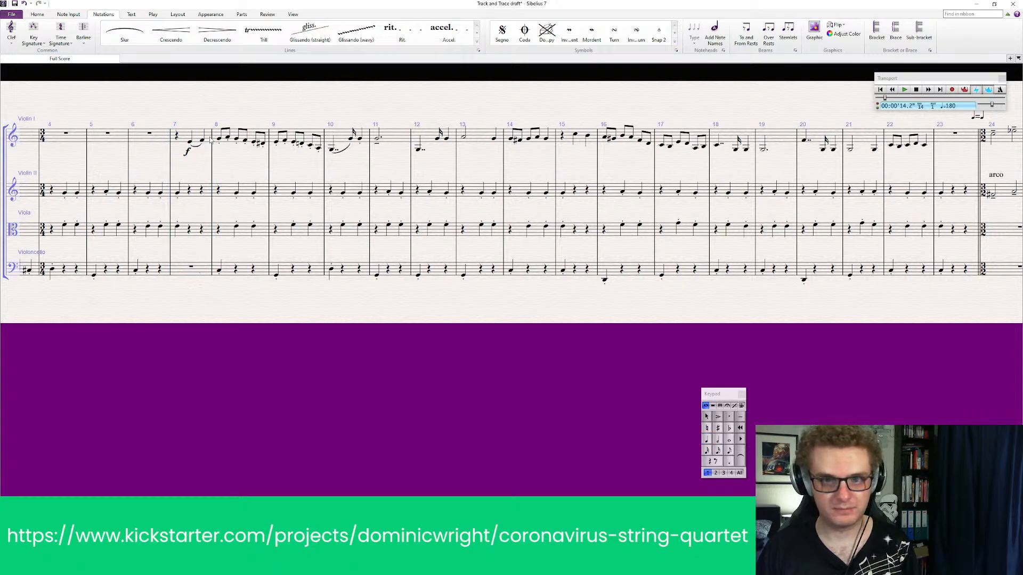
left_click(189, 142)
key("p")
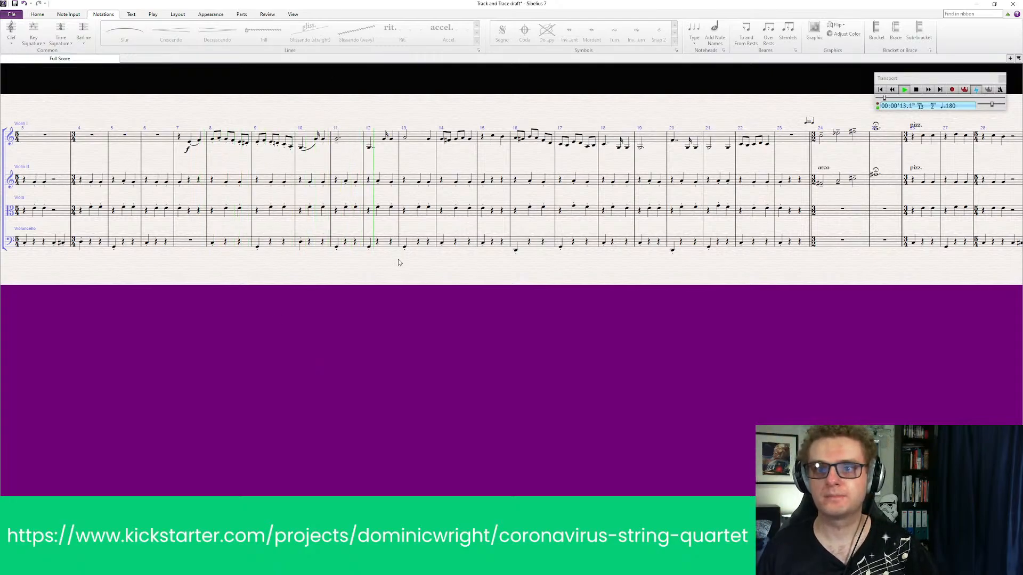
key("space")
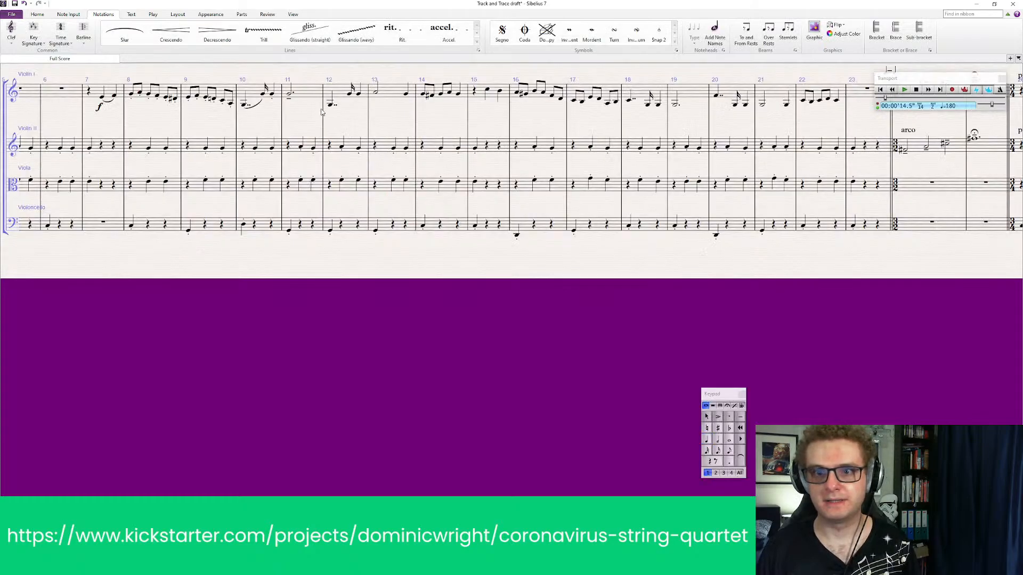
Remove Violin I's slur in bar 10 and add a tenuto to the bar's first note
left_click(330, 106)
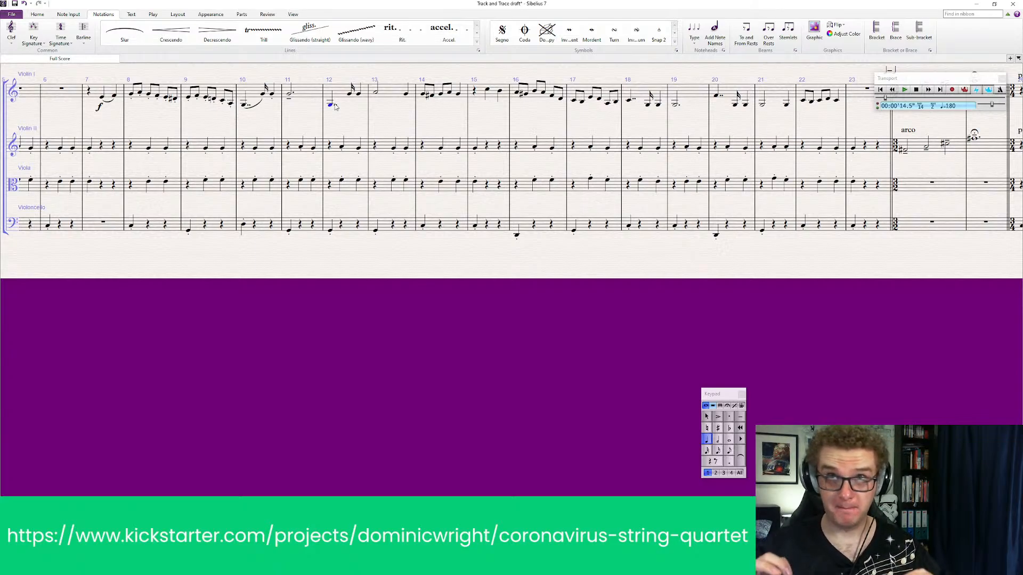
left_click(250, 109)
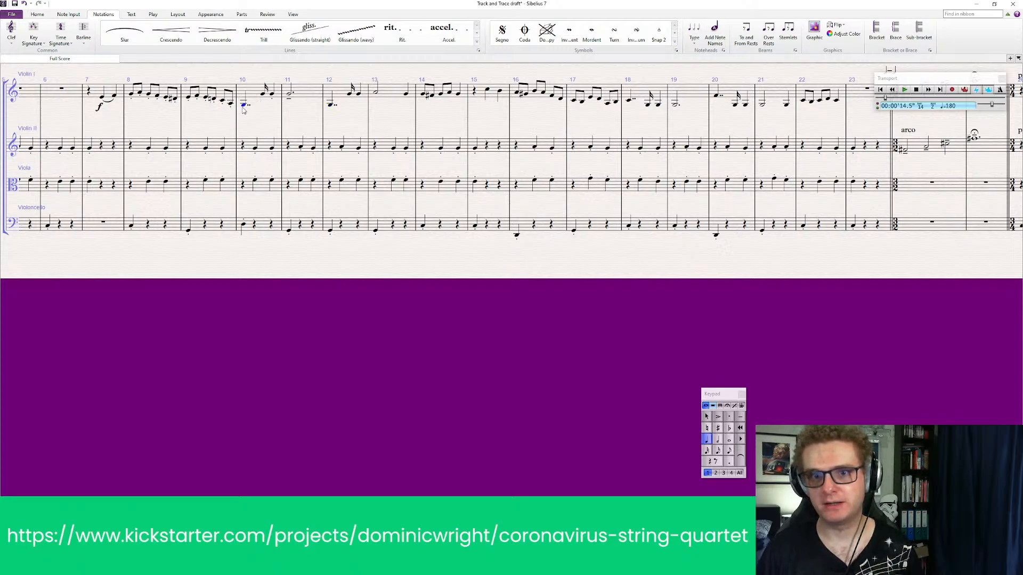
left_click(740, 417)
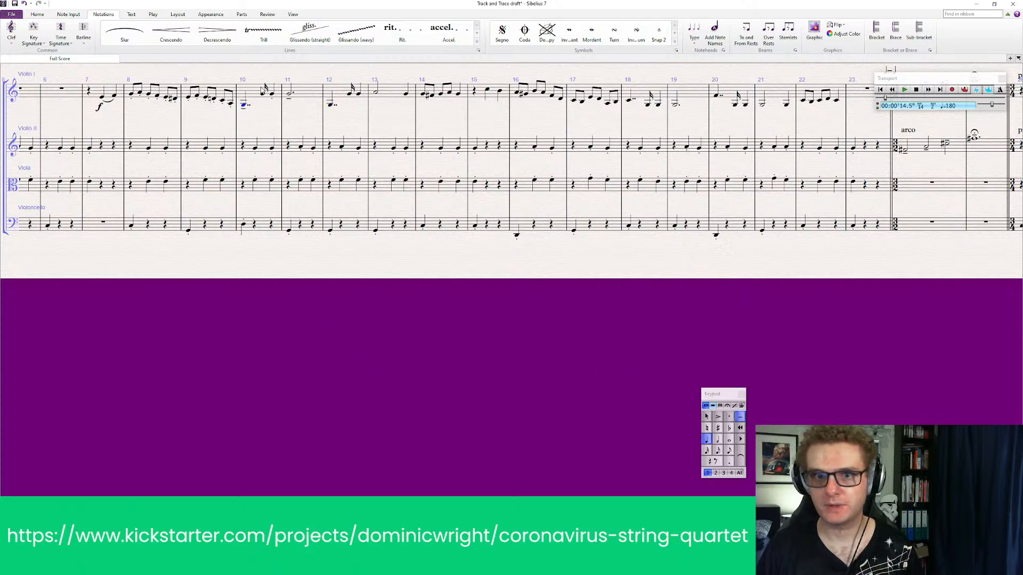
Add a tenuto to Violin I's second note in bar 10 and a staccato to the bar's last note
left_click(264, 94)
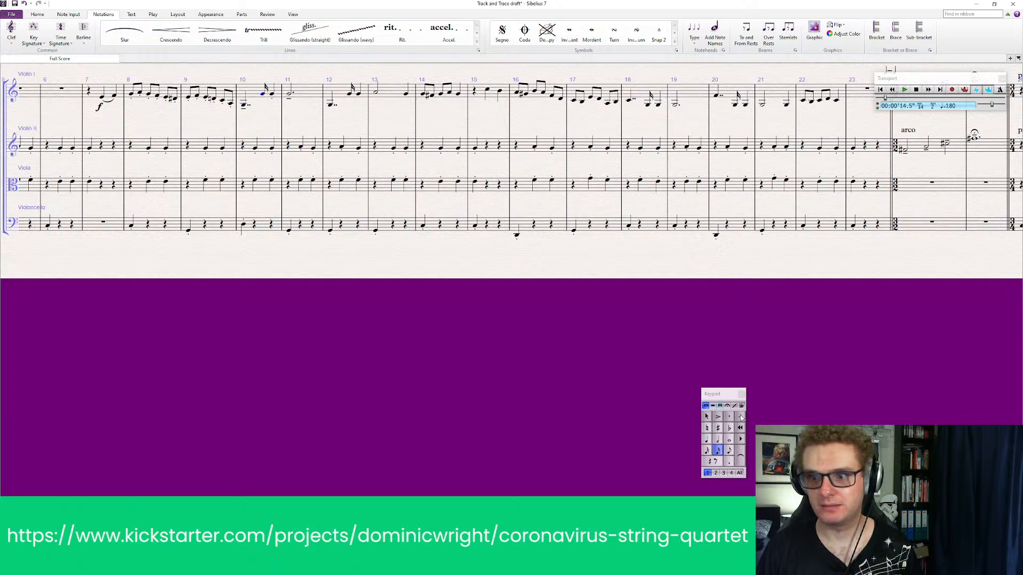
left_click(740, 418)
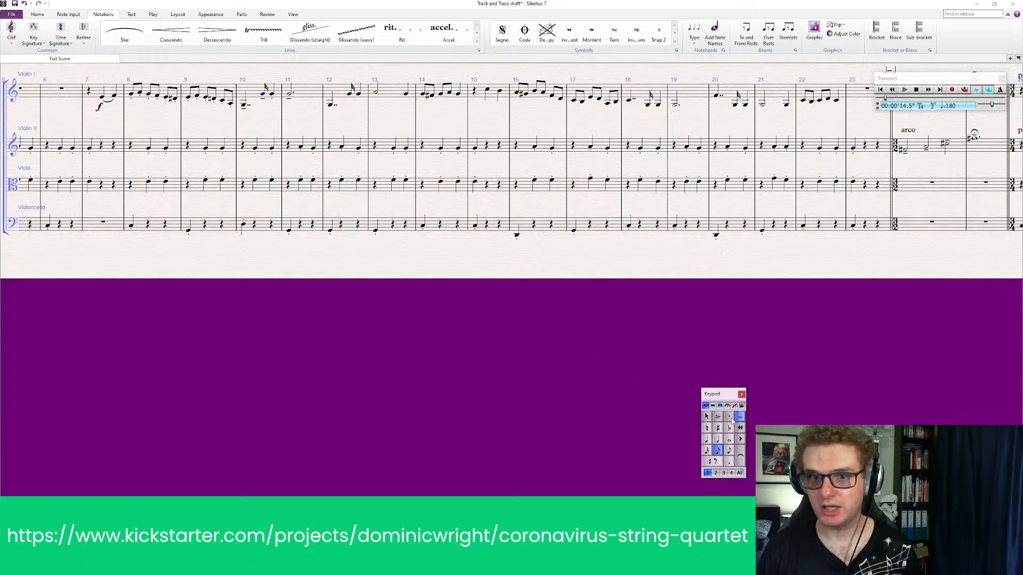
left_click(729, 417)
left_click(272, 95)
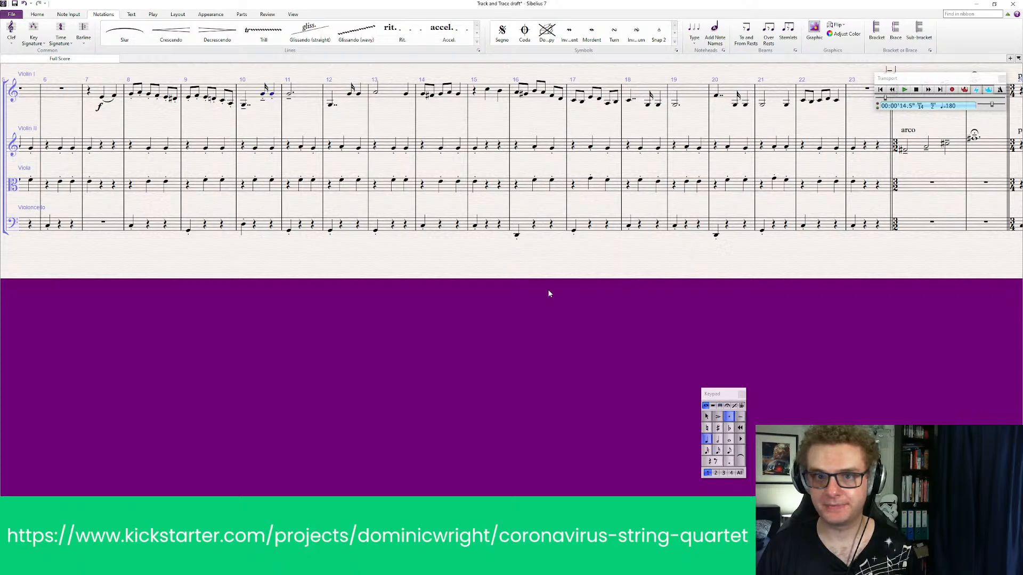
left_click(729, 417)
Replace the tenuto on Violin I's second note in bar 10 with a staccato
left_click_drag(263, 96, 276, 108)
left_click(297, 129)
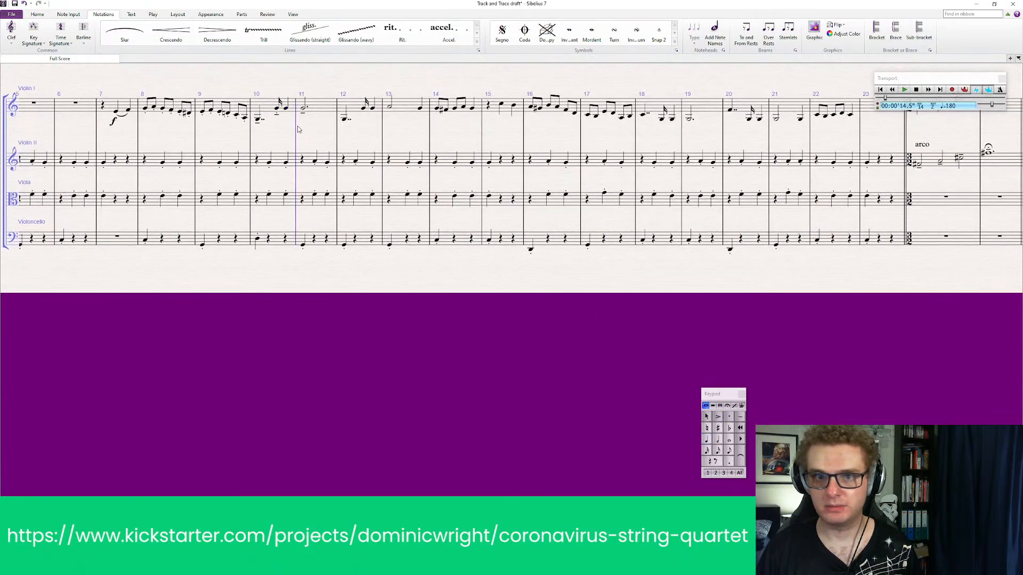
left_click(277, 109)
left_click(729, 418)
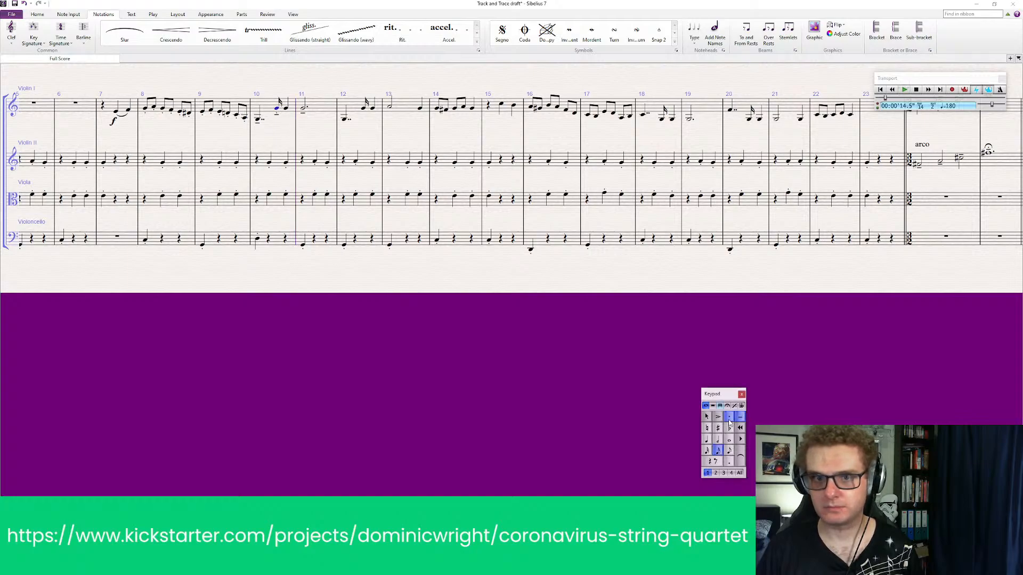
left_click(384, 419)
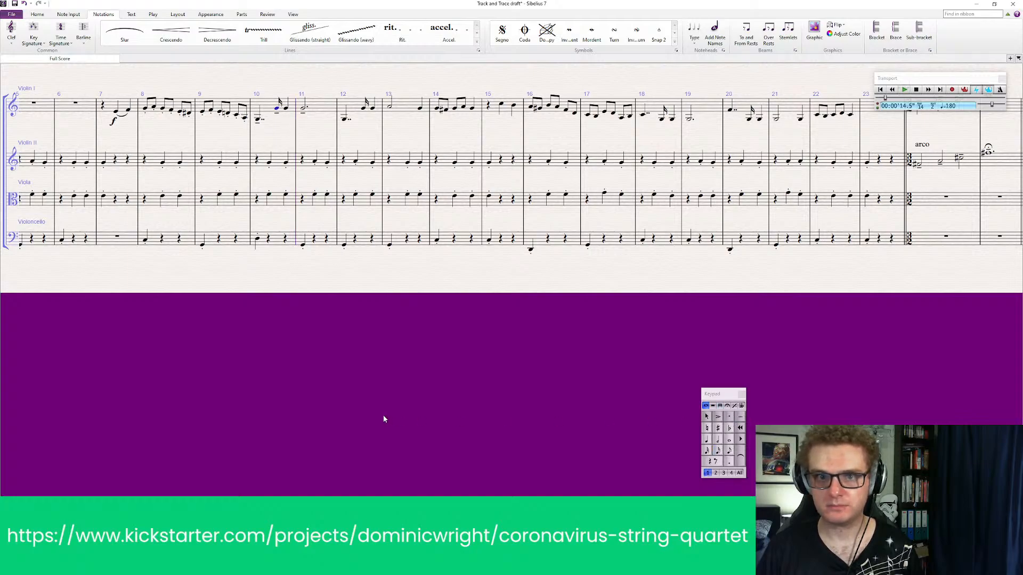
left_click(276, 110)
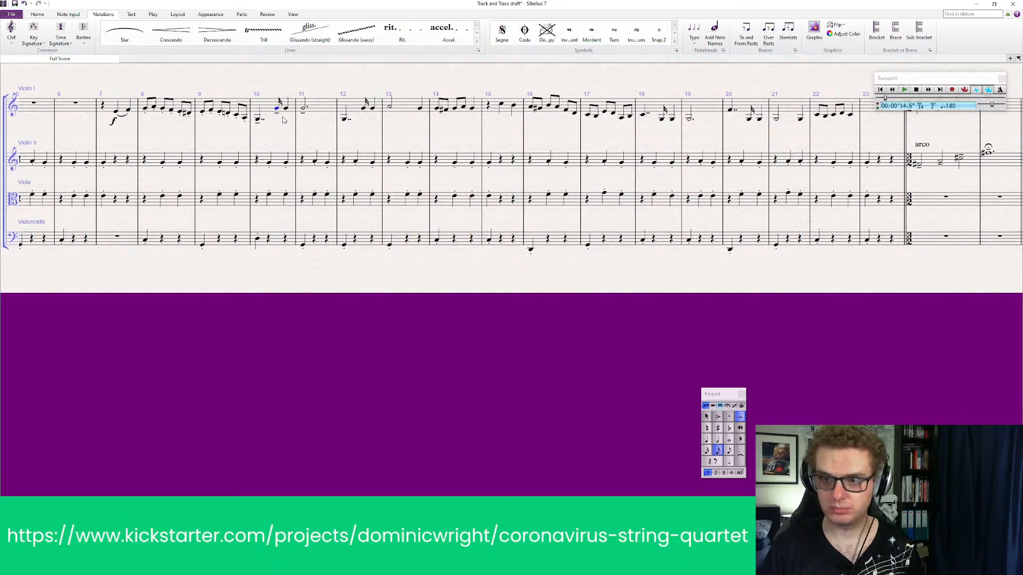
key("KP_Subtract")
key("KP_Multiply")
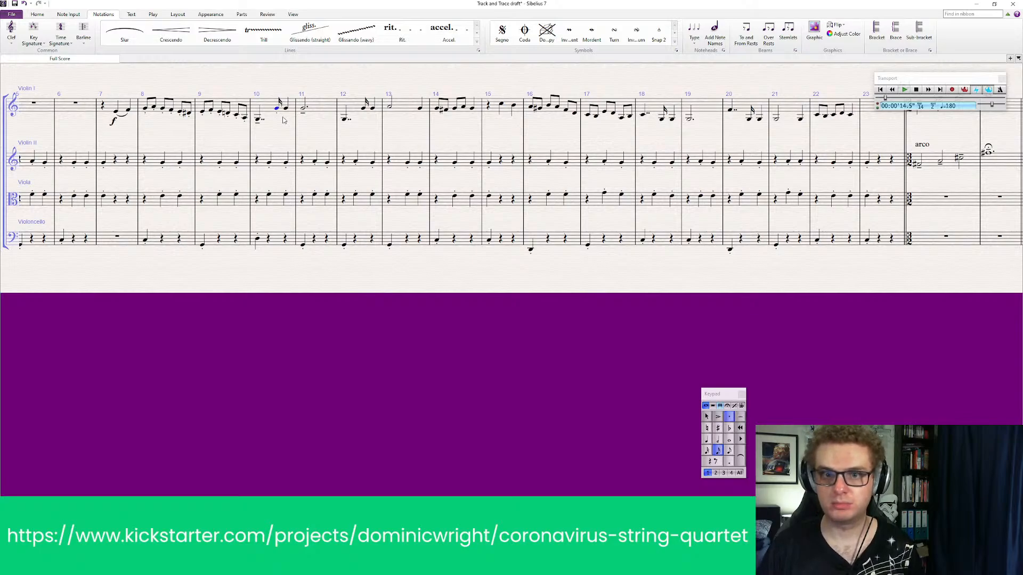
left_click(444, 371)
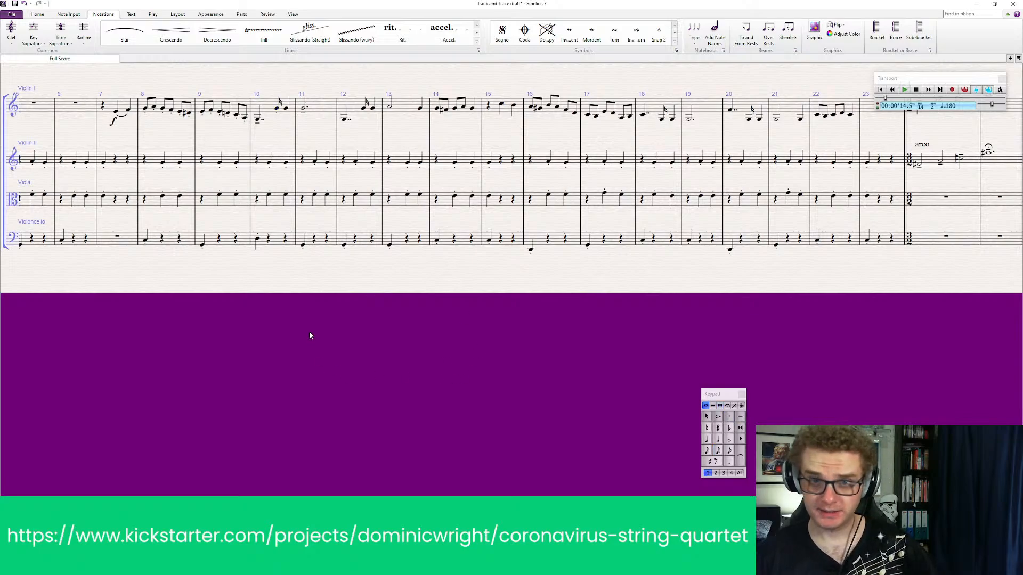
Add accents to Violin I's first notes in bars 8 and 9
left_click(145, 108)
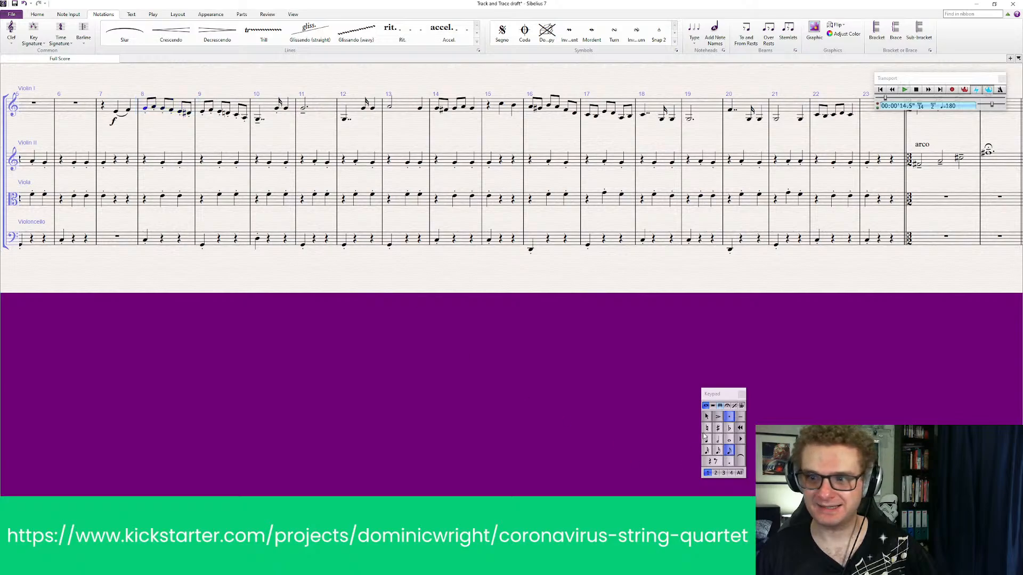
left_click(718, 417)
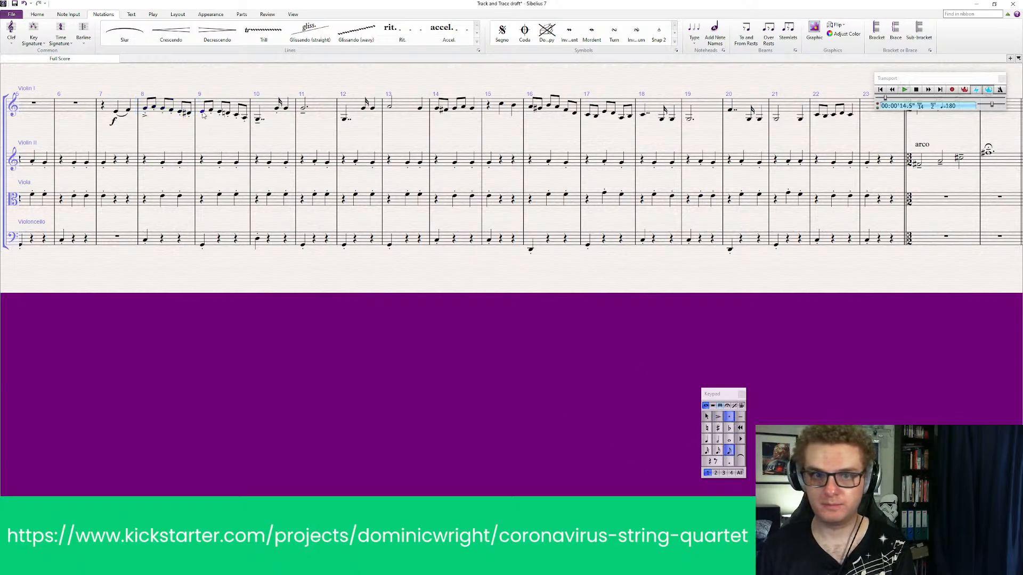
Add accents to the Violoncello's last two notes in bar 3 and its first note in bar 4
left_click_drag(128, 299, 580, 298)
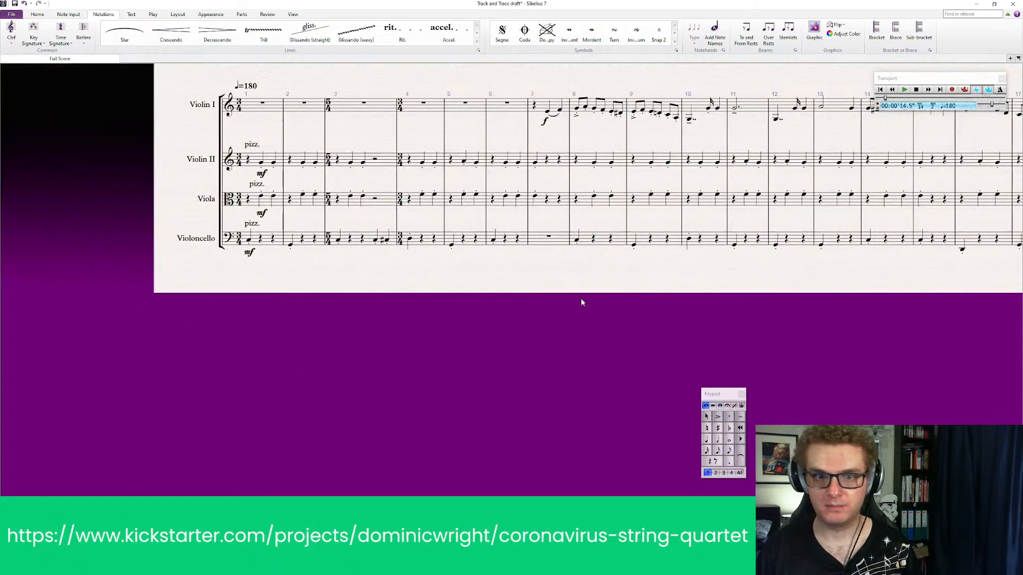
left_click(379, 241)
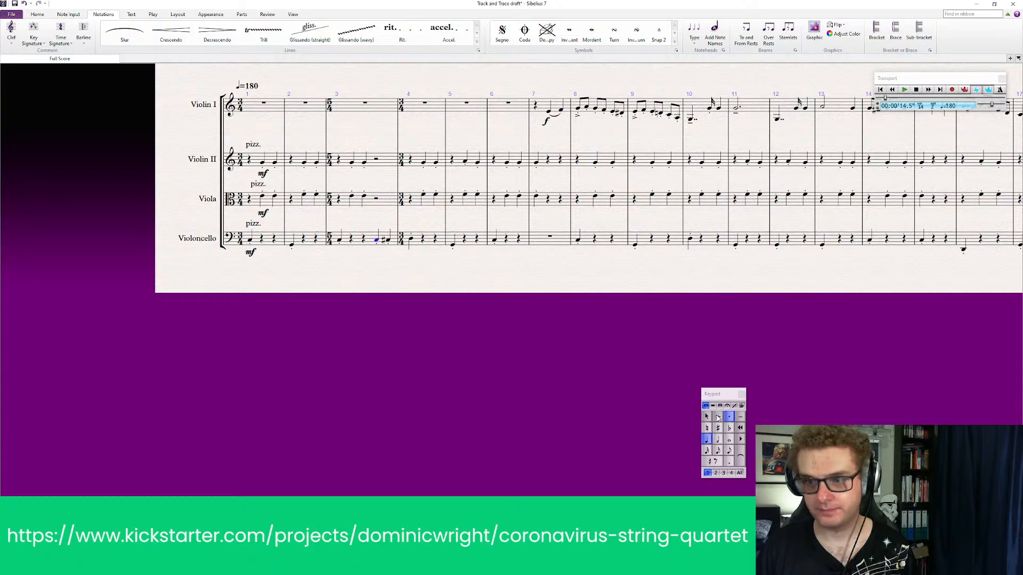
left_click(718, 417)
left_click(389, 241)
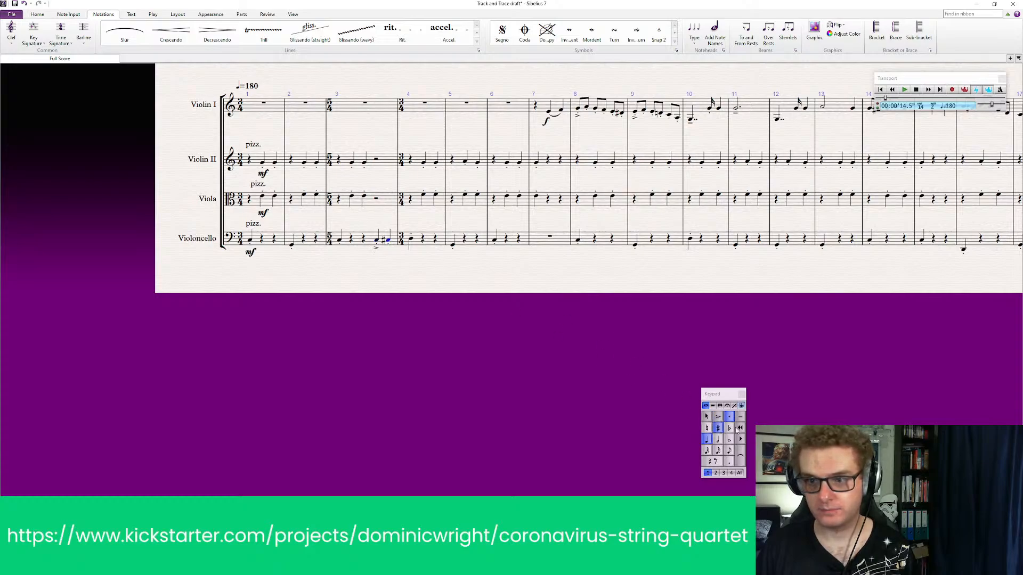
left_click(718, 417)
left_click(394, 289)
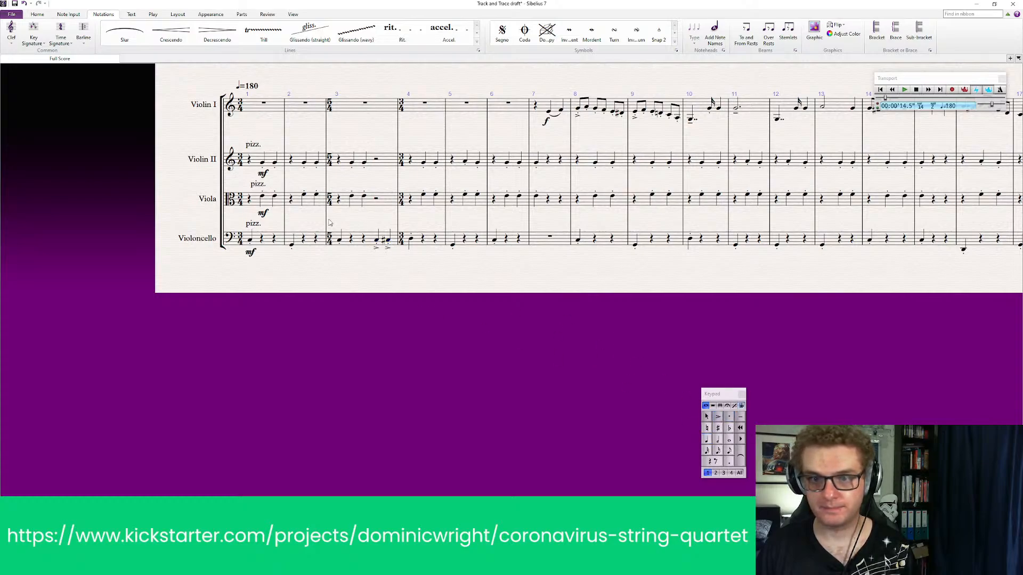
left_click(412, 240)
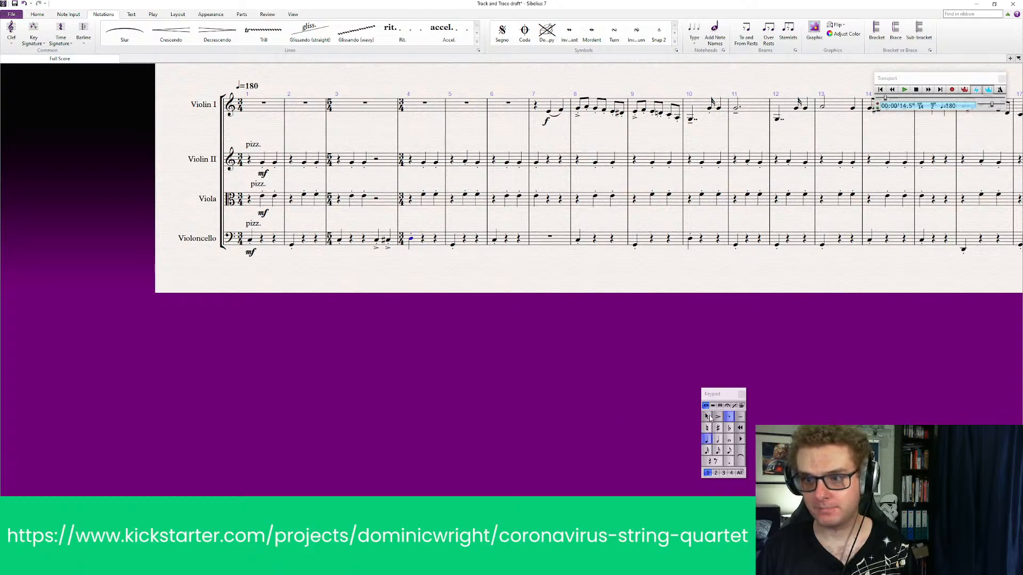
left_click(718, 417)
key("Escape")
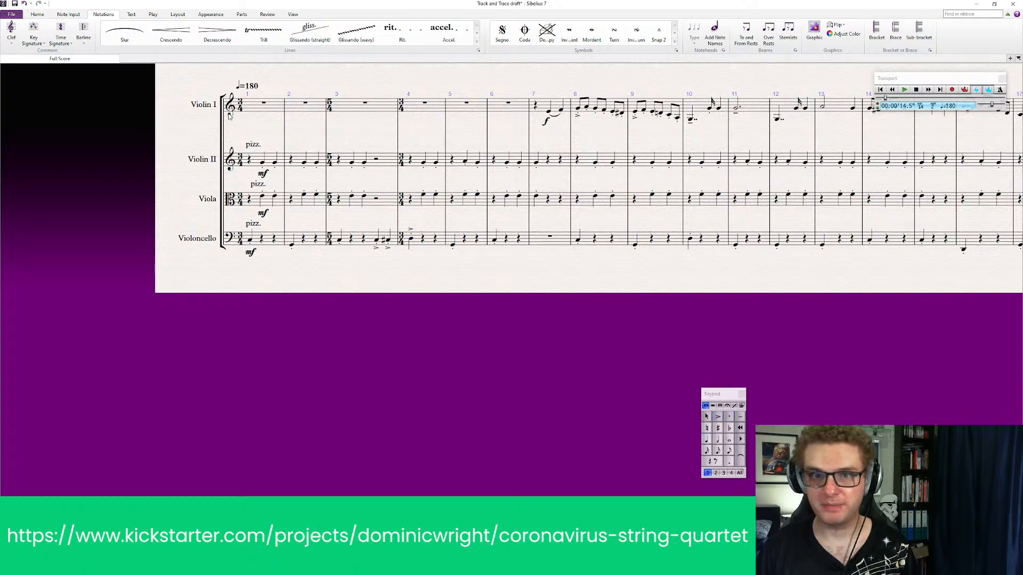
Select bar 1 in all four parts and play back the score from there
left_click(261, 104)
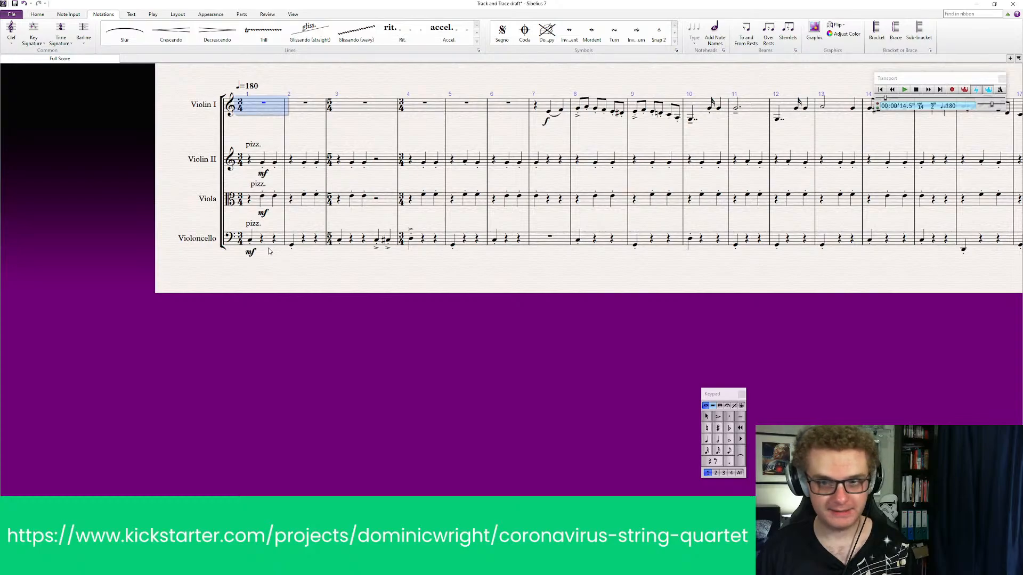
left_click(269, 248, "shift")
key("p")
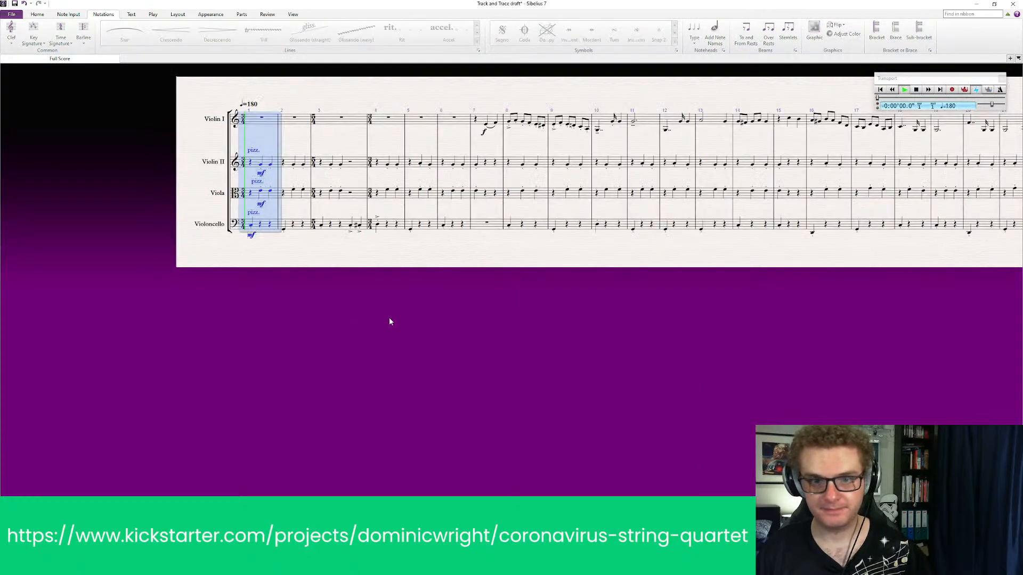
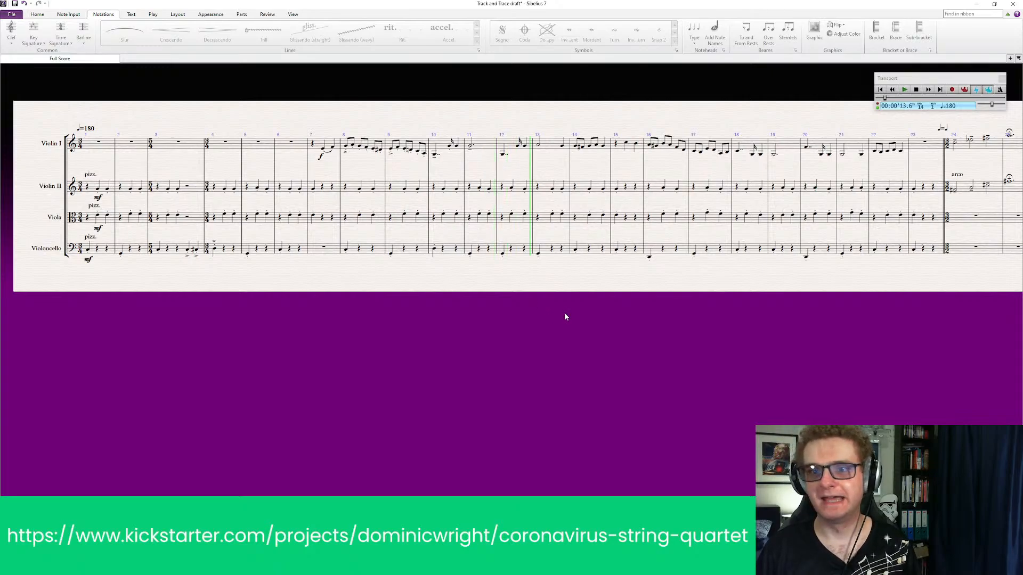
Stop playback and mark Violin I bar 12 with a tenuto on the opening double-dotted quarter note and a staccato on the sixteenth note
key("space")
left_click_drag(559, 299, 530, 331)
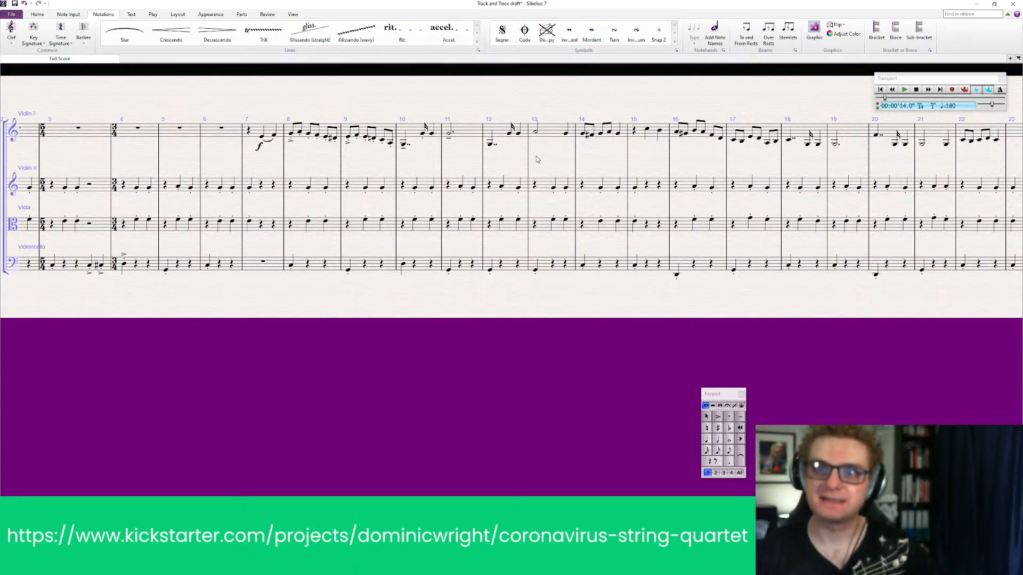
left_click_drag(536, 156, 420, 198)
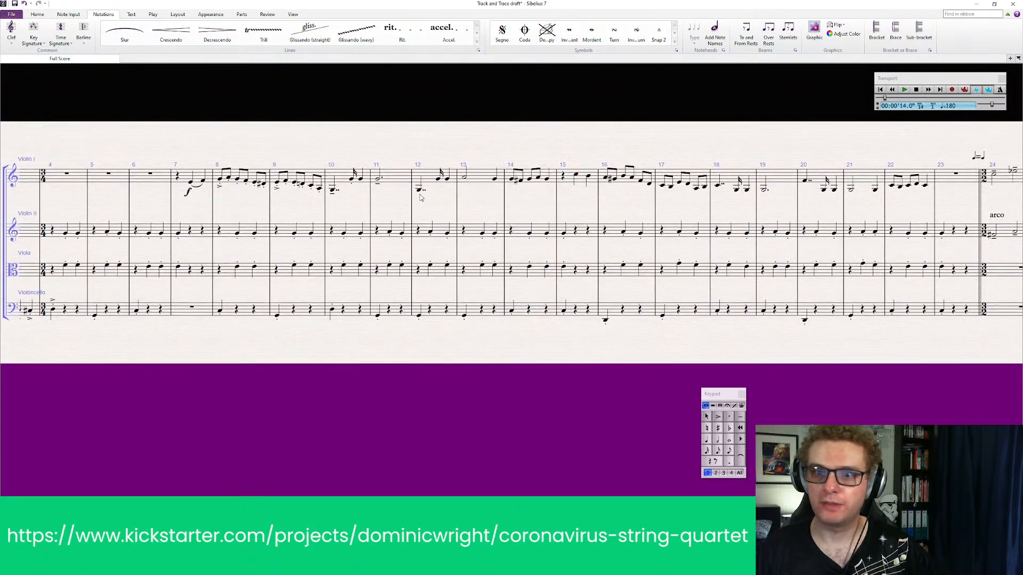
left_click(420, 191)
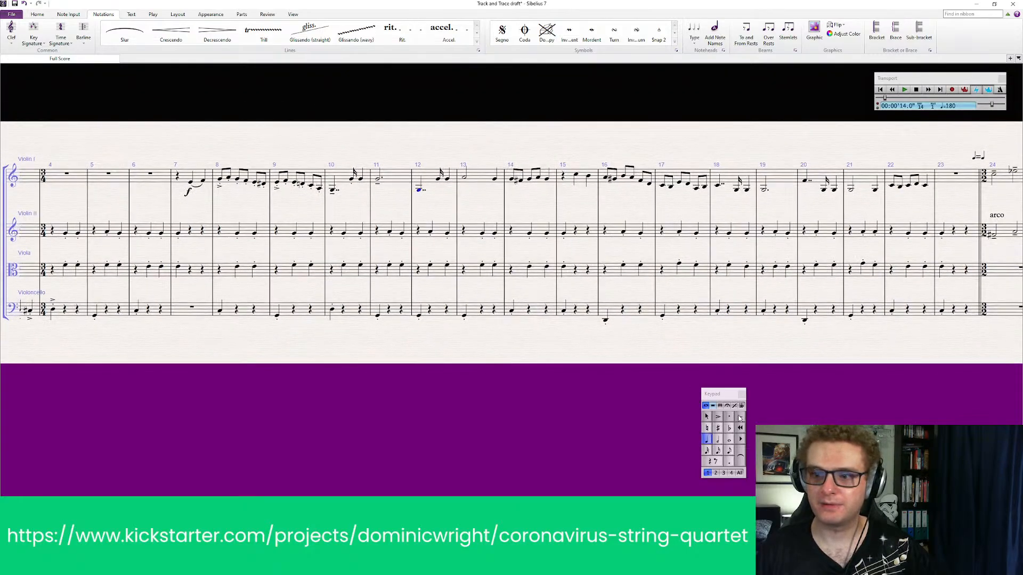
left_click(740, 418)
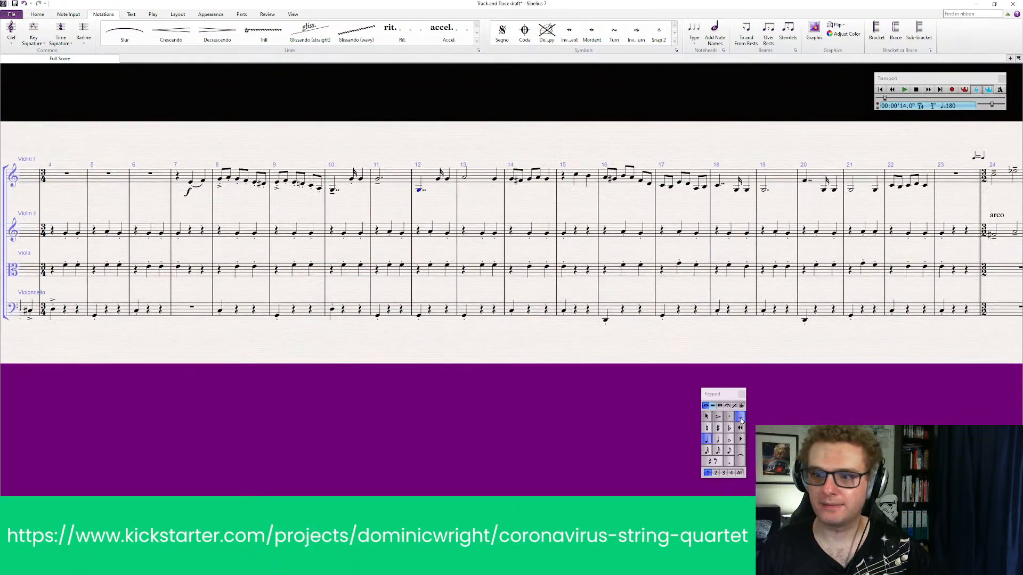
left_click(439, 179)
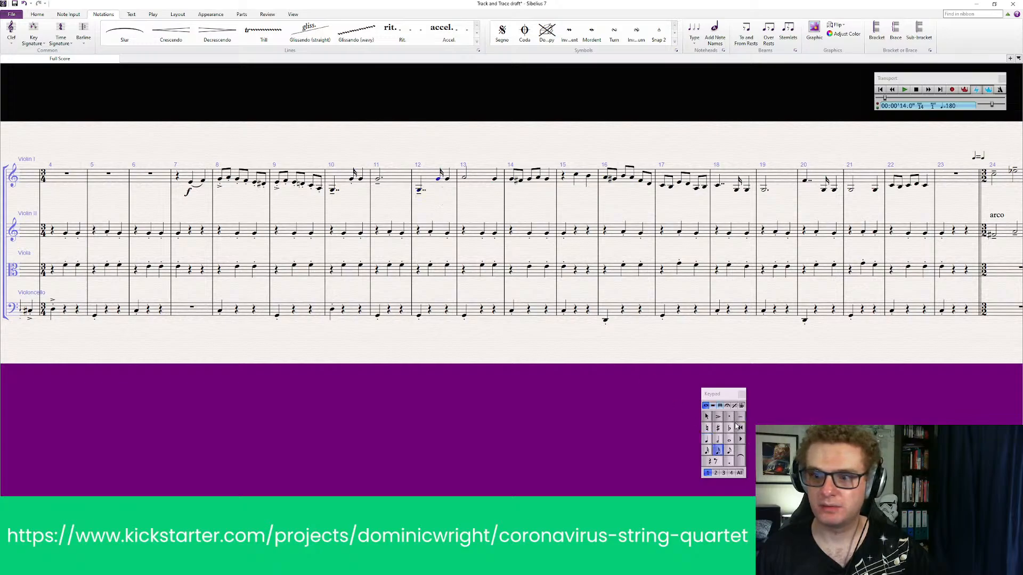
left_click(727, 417)
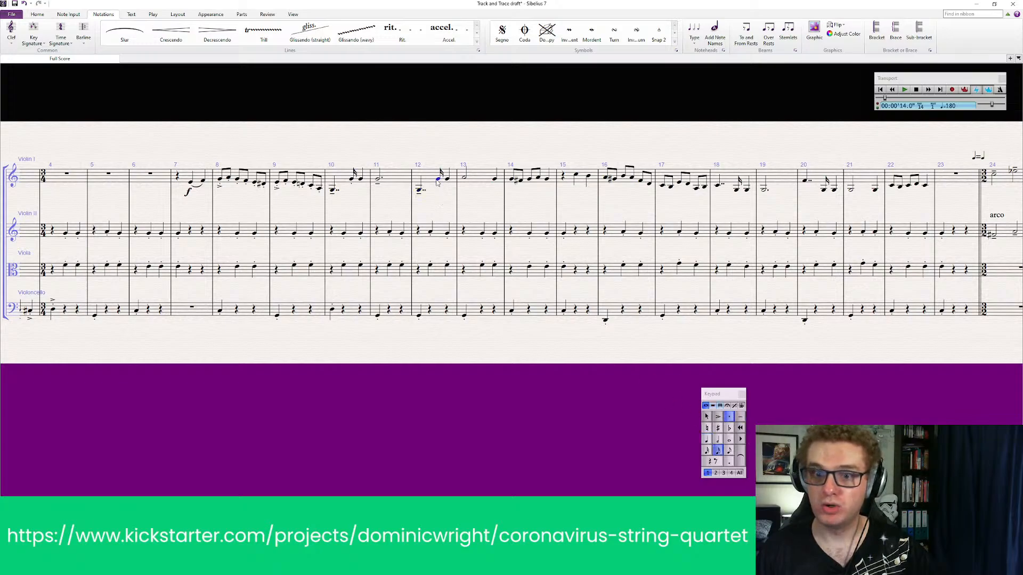
Add a tenuto to the half note and an accent to the final quarter note in Violin I bar 13
left_click(464, 180)
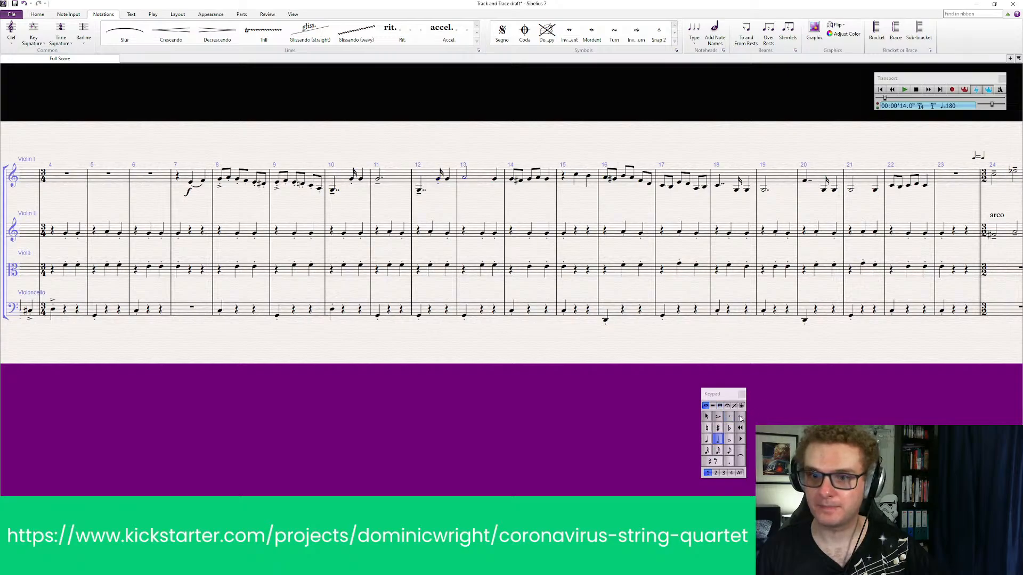
left_click(494, 179, "shift")
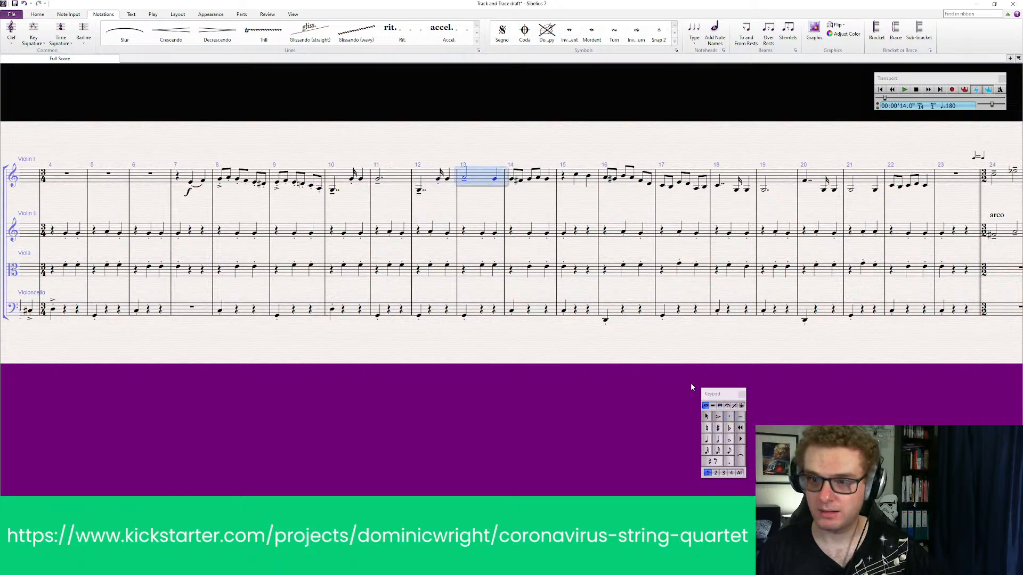
left_click(501, 212)
left_click(495, 179)
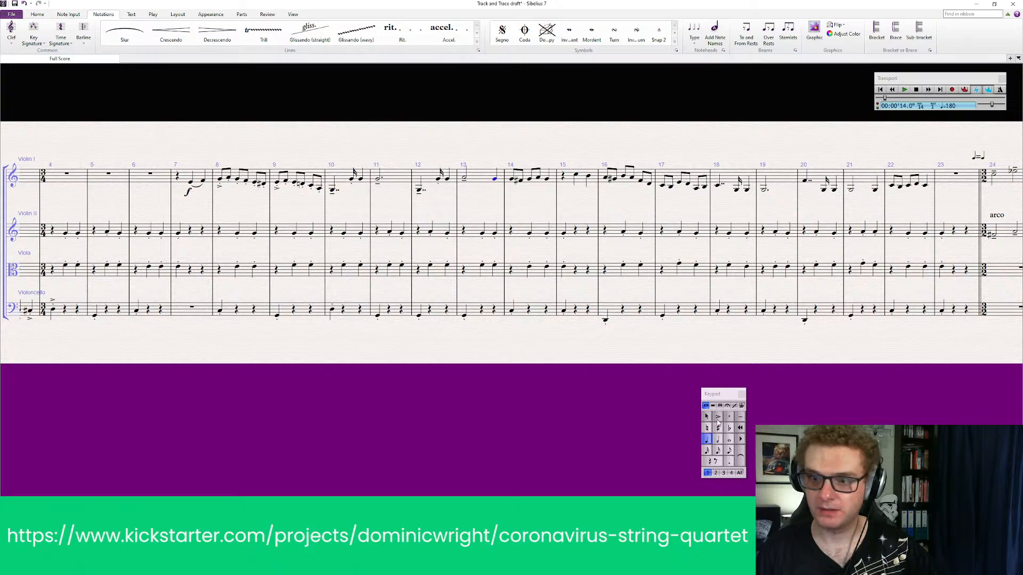
left_click(717, 417)
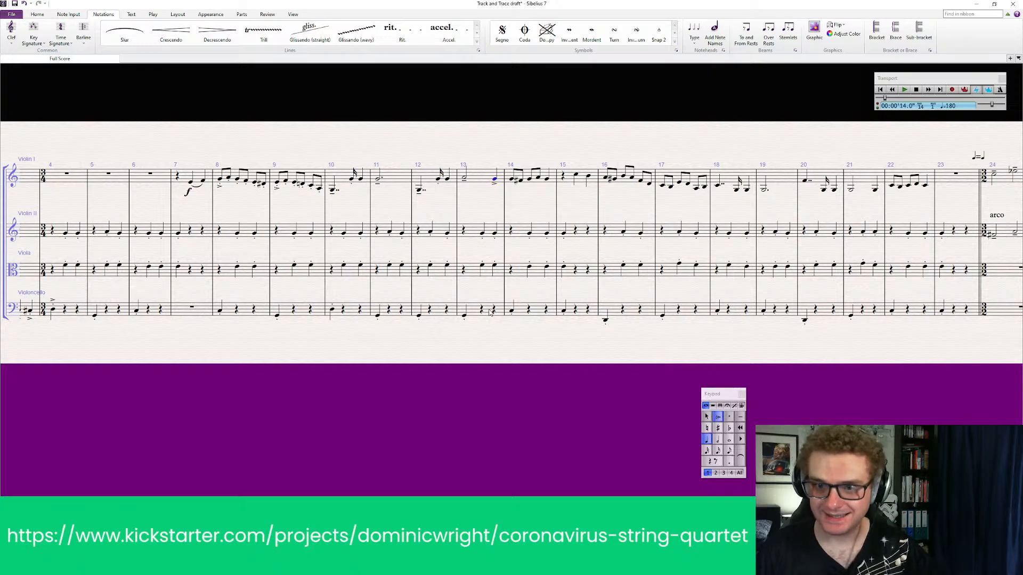
Make the four eighth notes in Violin I bar 14 staccato and accent the bar's final quarter note
left_click(512, 180)
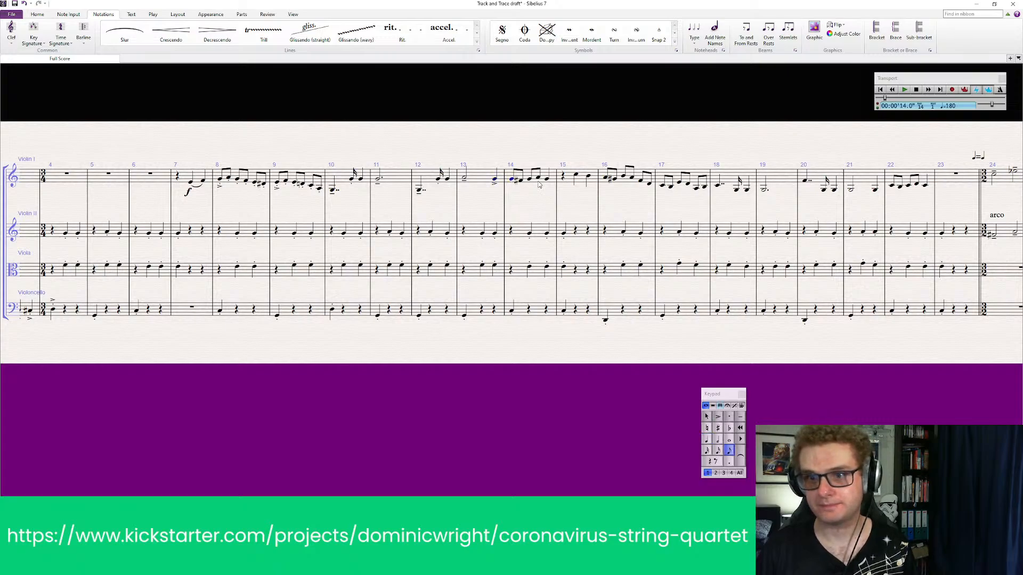
left_click(538, 178, "shift")
left_click(729, 416)
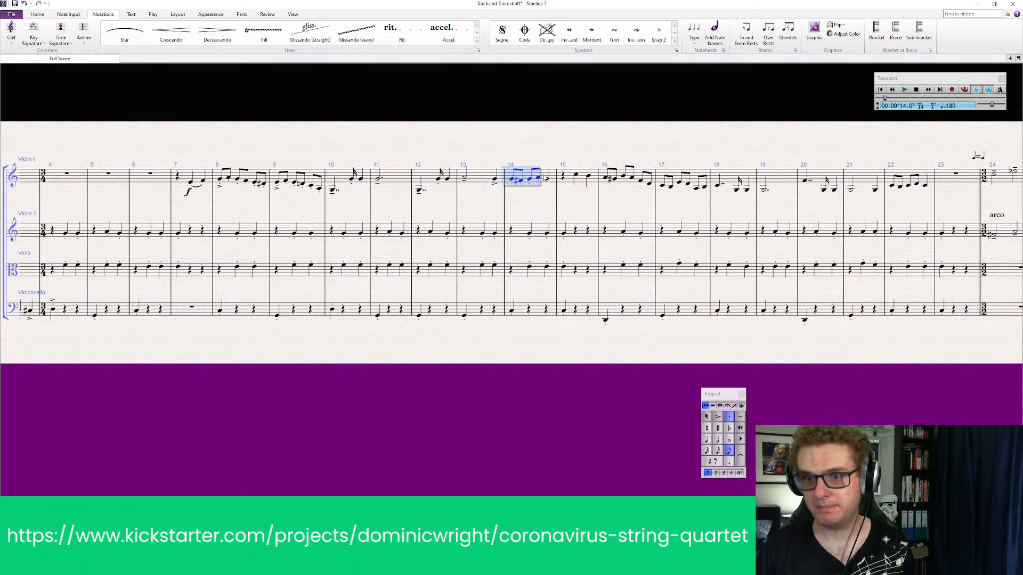
left_click(546, 179)
left_click(717, 416)
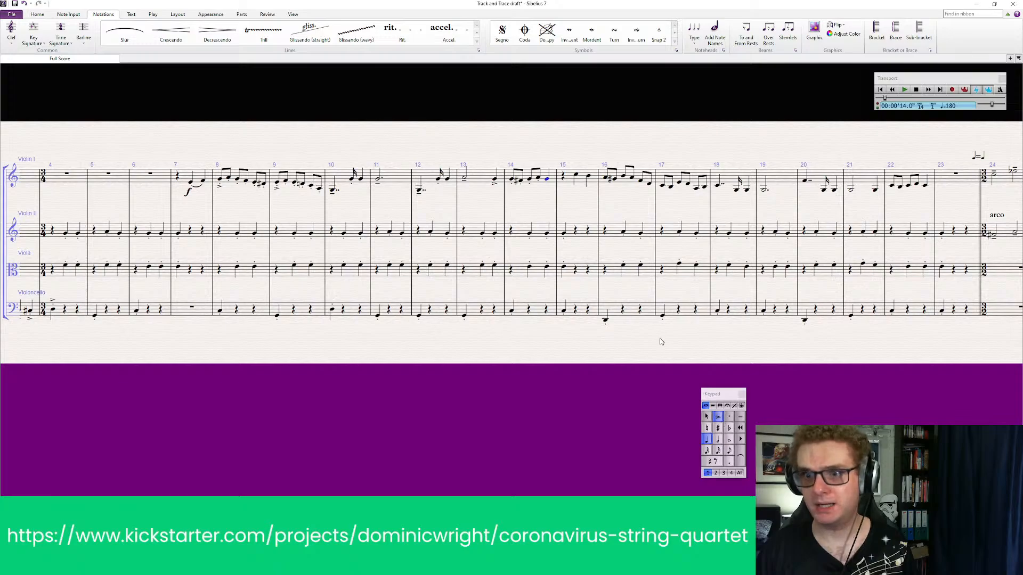
In bar 15, accent the first notes of Violin II, Viola and Violoncello, and slur Violin I's two quarter notes
left_click(546, 234)
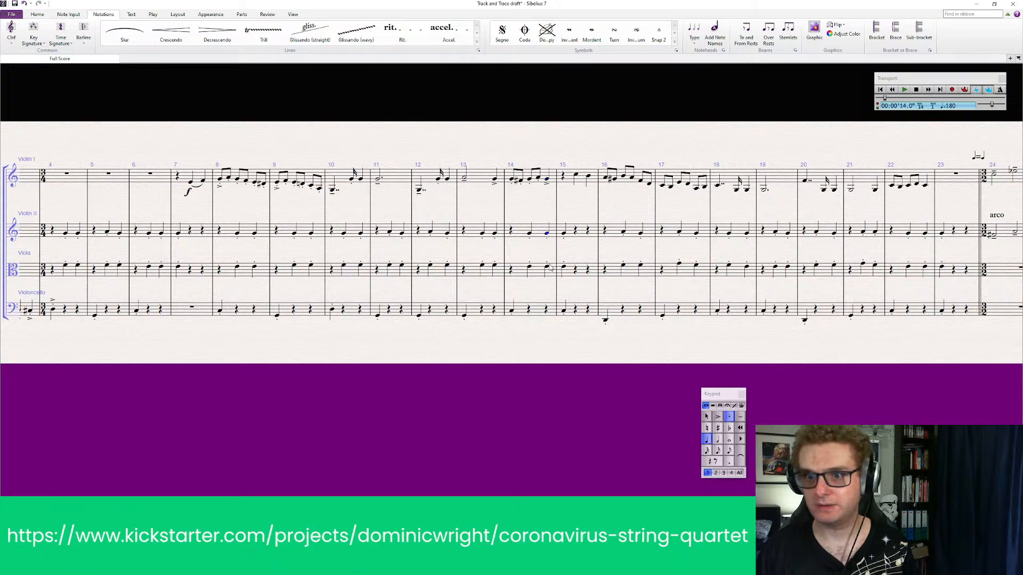
left_click(565, 235)
left_click(564, 233)
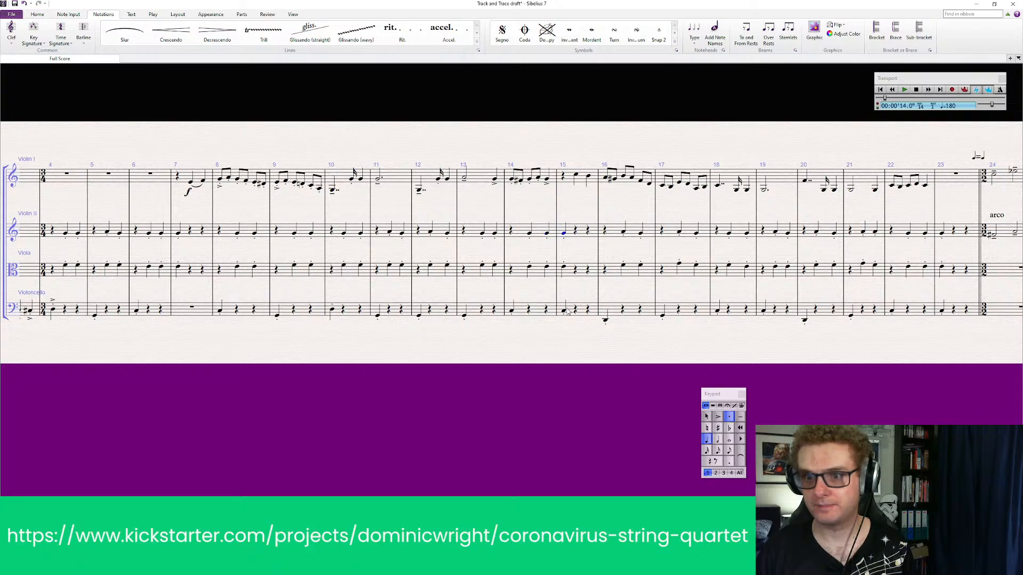
left_click(565, 268, "shift")
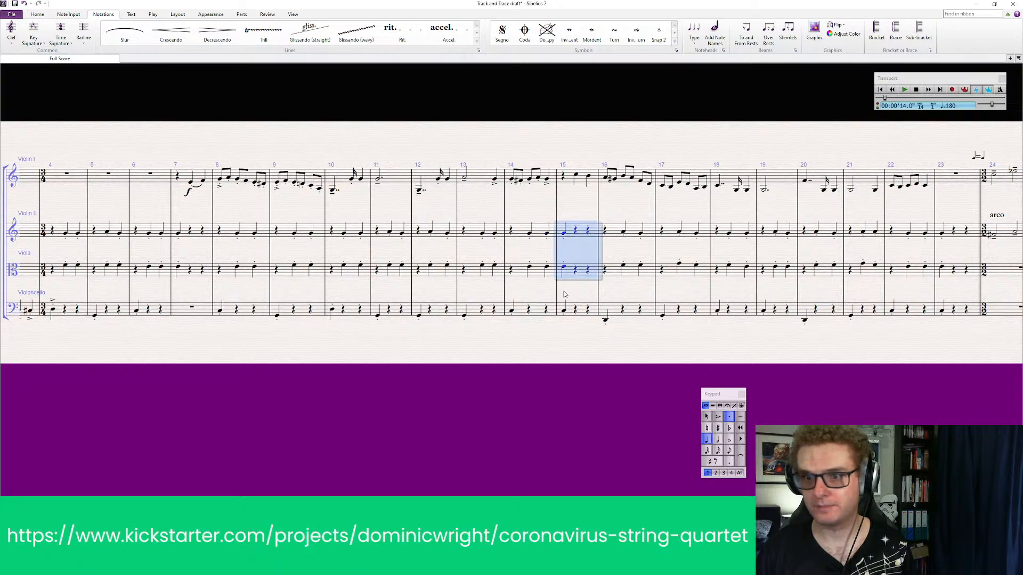
left_click(565, 311, "shift")
key("KP_Divide")
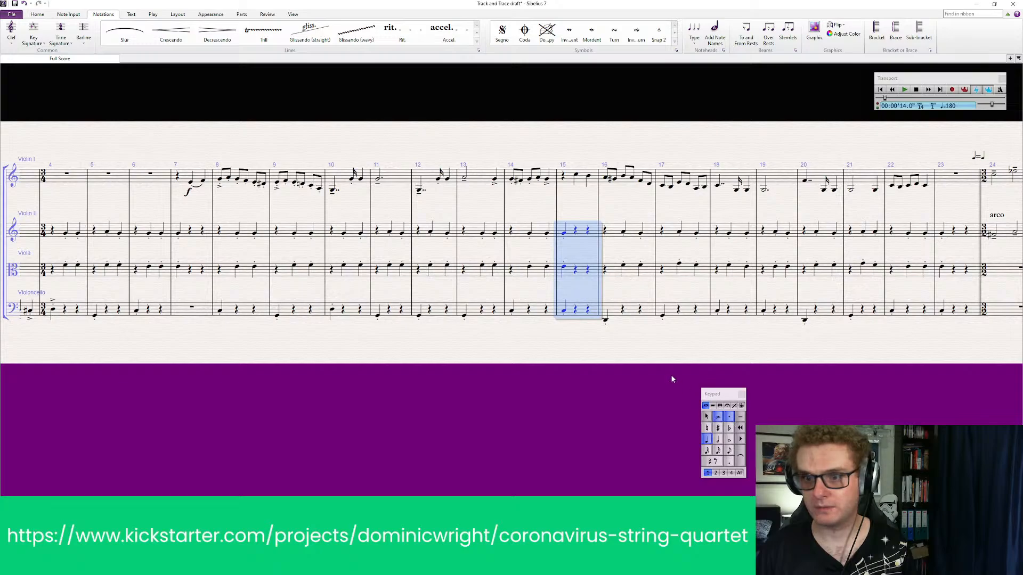
key("Escape")
left_click(576, 176)
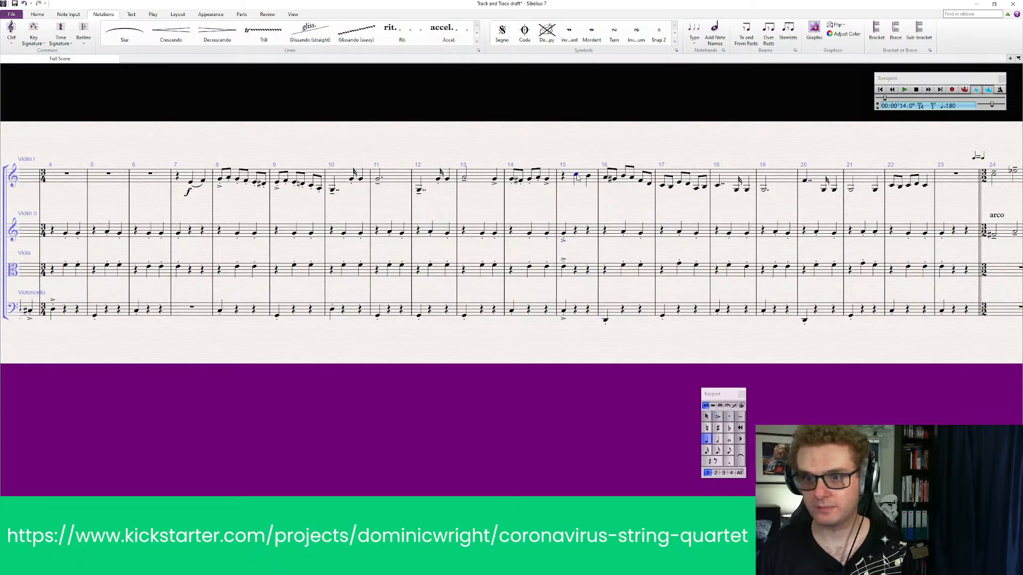
key("s")
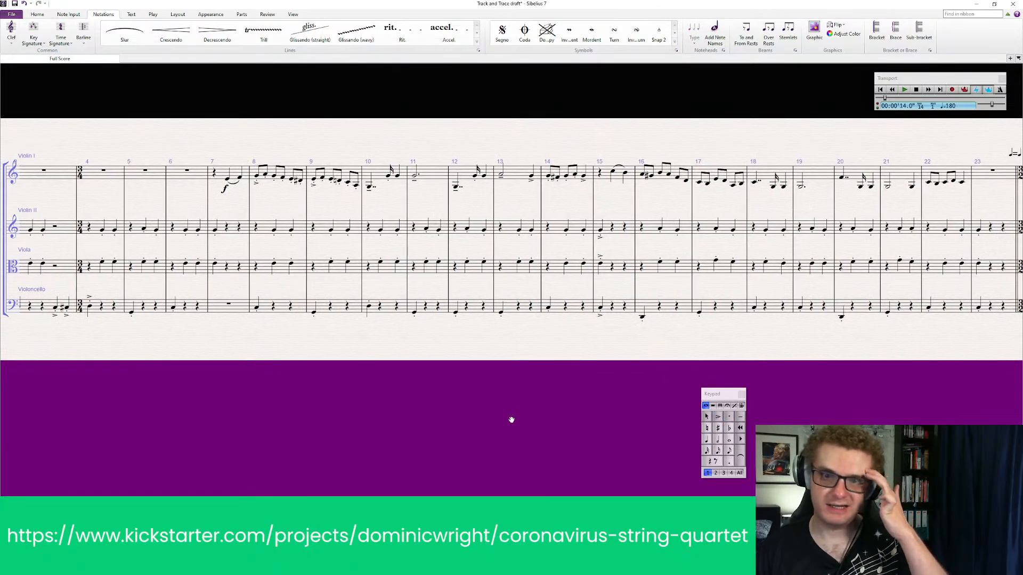
Play the score back from Violin I's entry in bar 7 through bar 16 to check the articulations
left_click(246, 172)
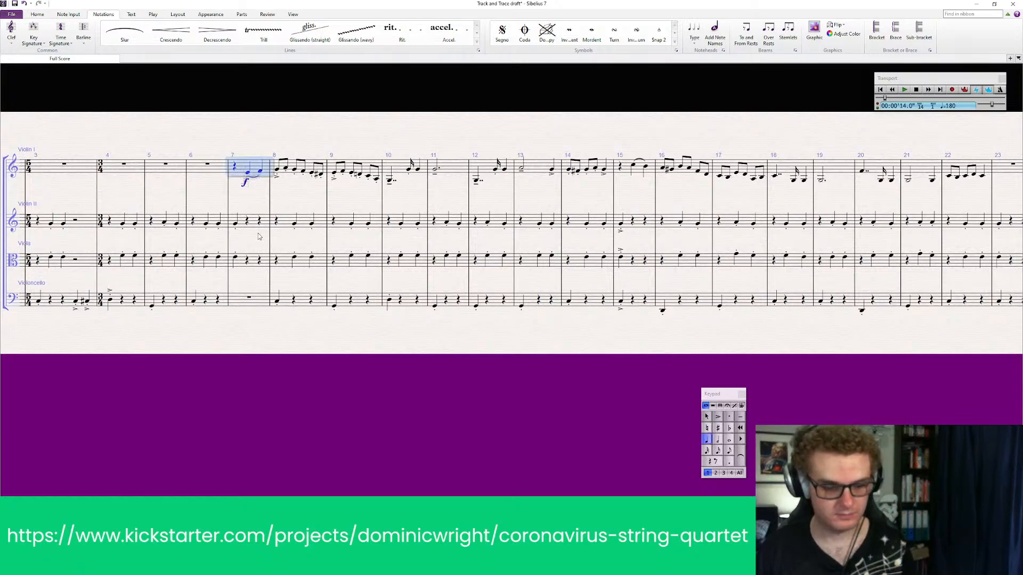
key("p")
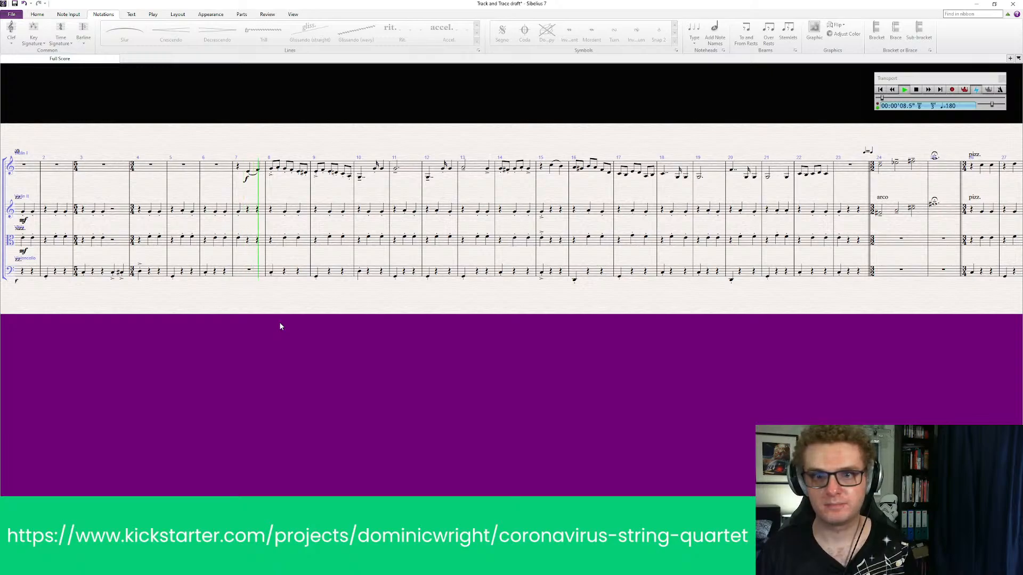
key("Escape")
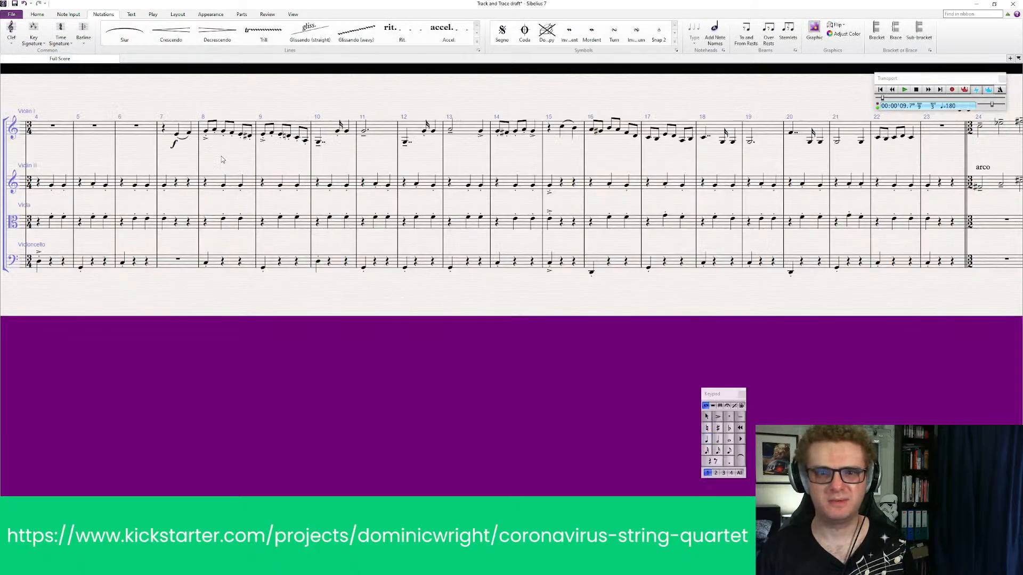
left_click(142, 130)
left_click(132, 264, "shift")
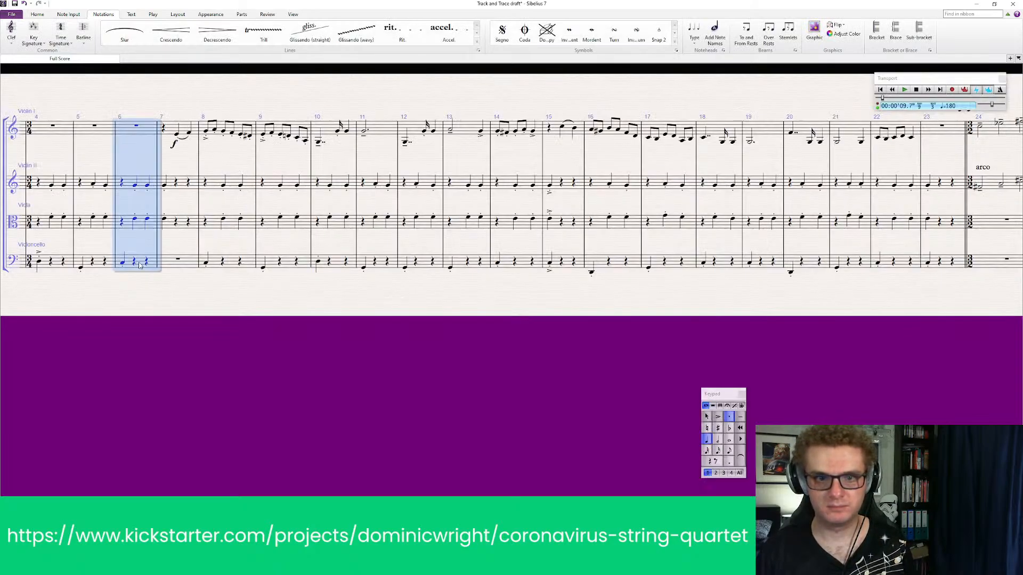
key("Escape")
left_click(178, 137)
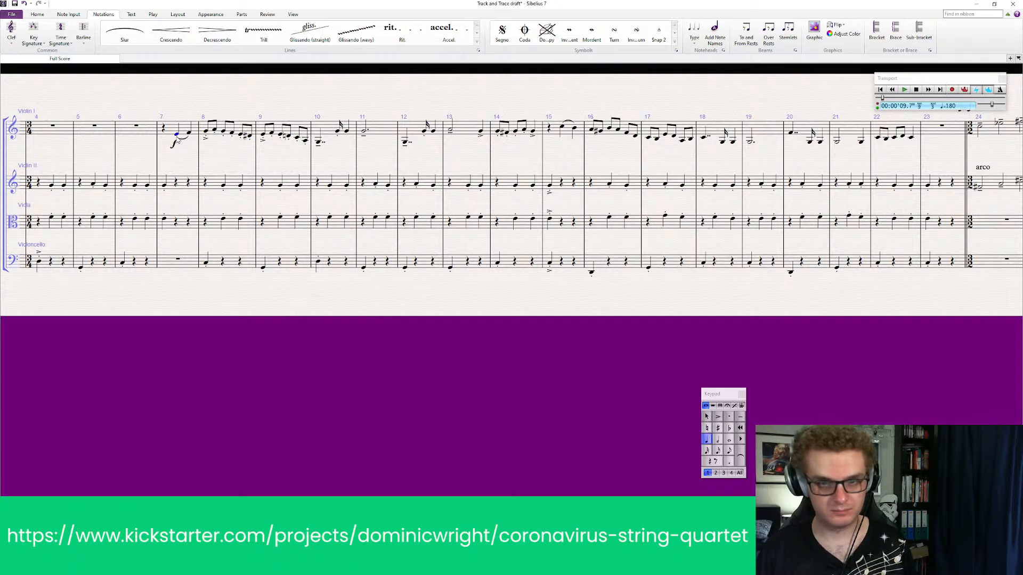
key("p")
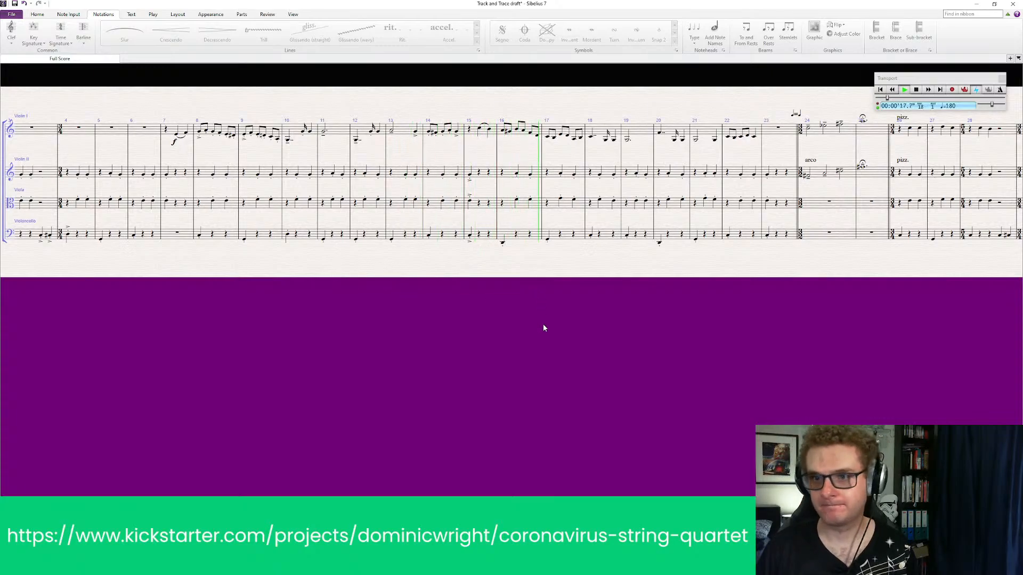
key("space")
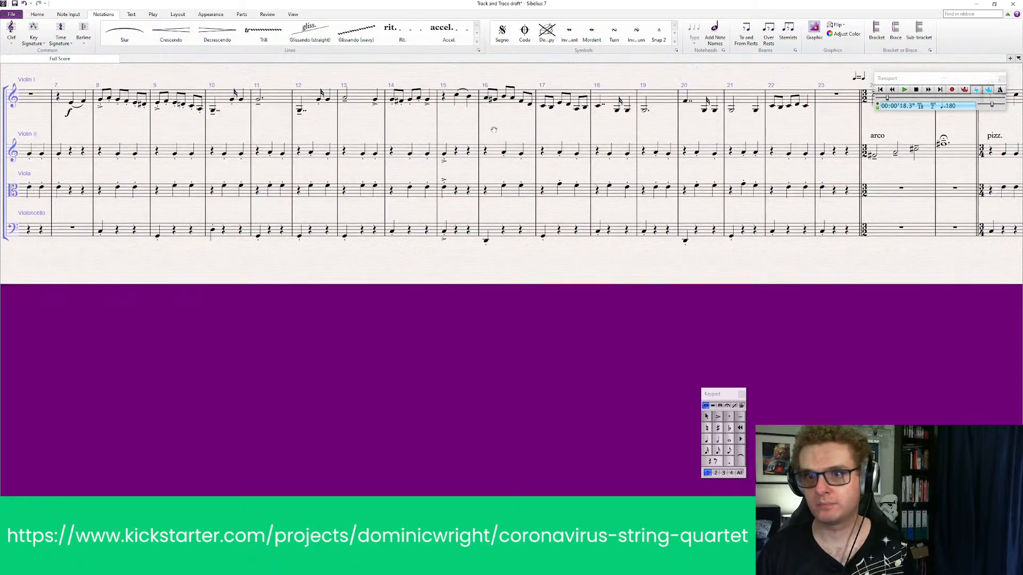
Apply staccato to all the eighth notes in Violin I bars 16 and 17
left_click(534, 115)
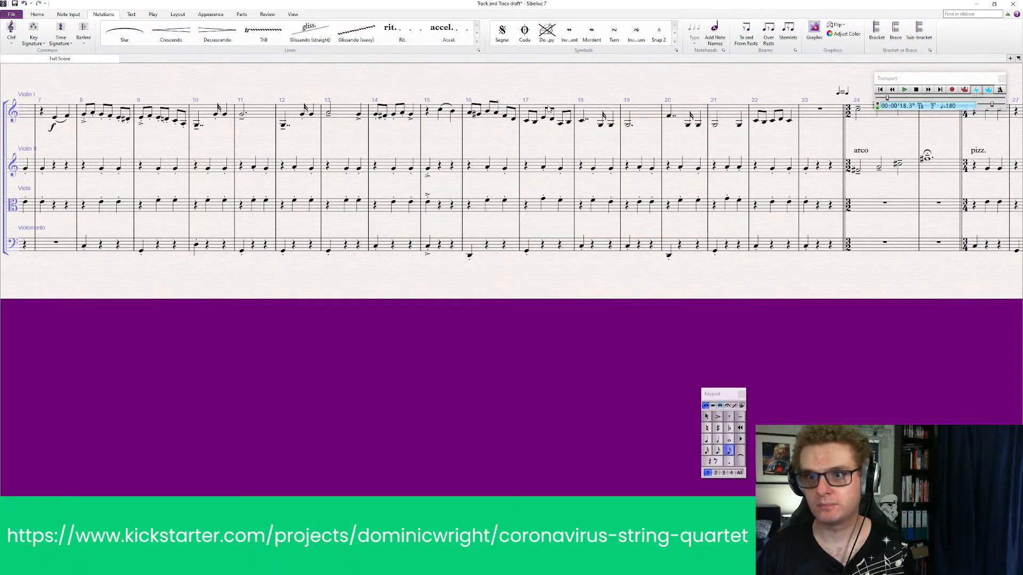
left_click(506, 110)
left_click(554, 113, "shift")
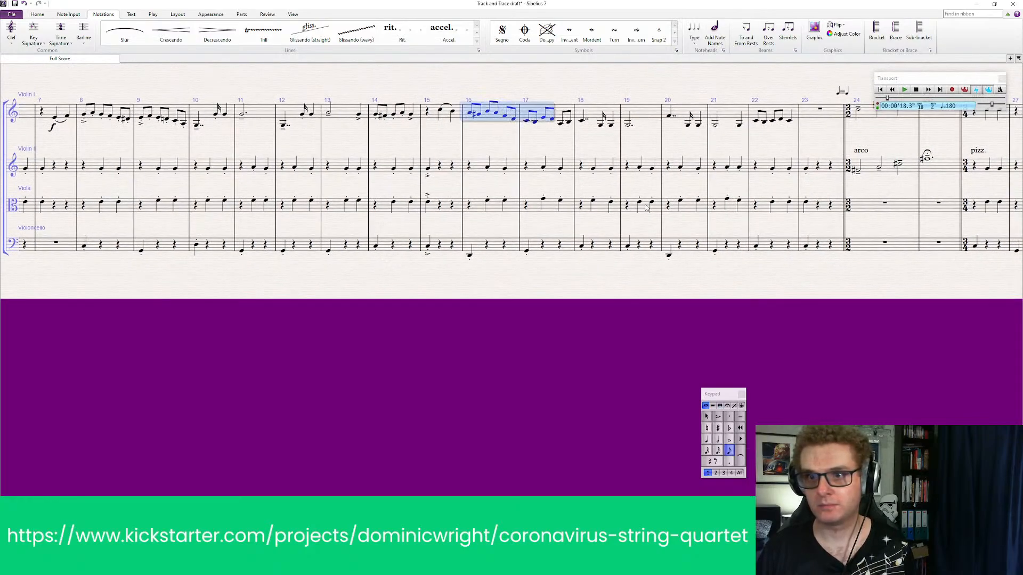
left_click(568, 114, "shift")
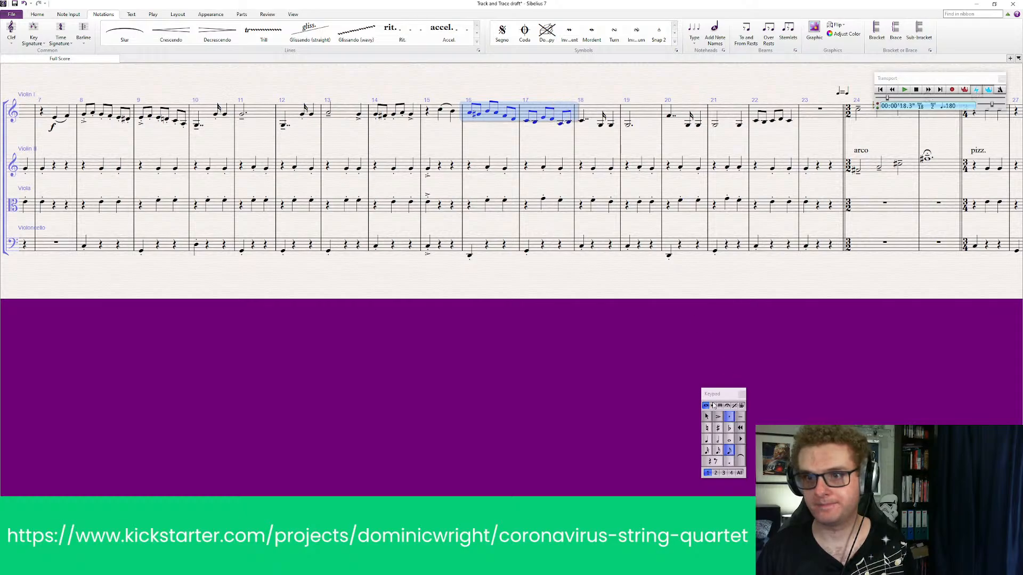
key("Escape")
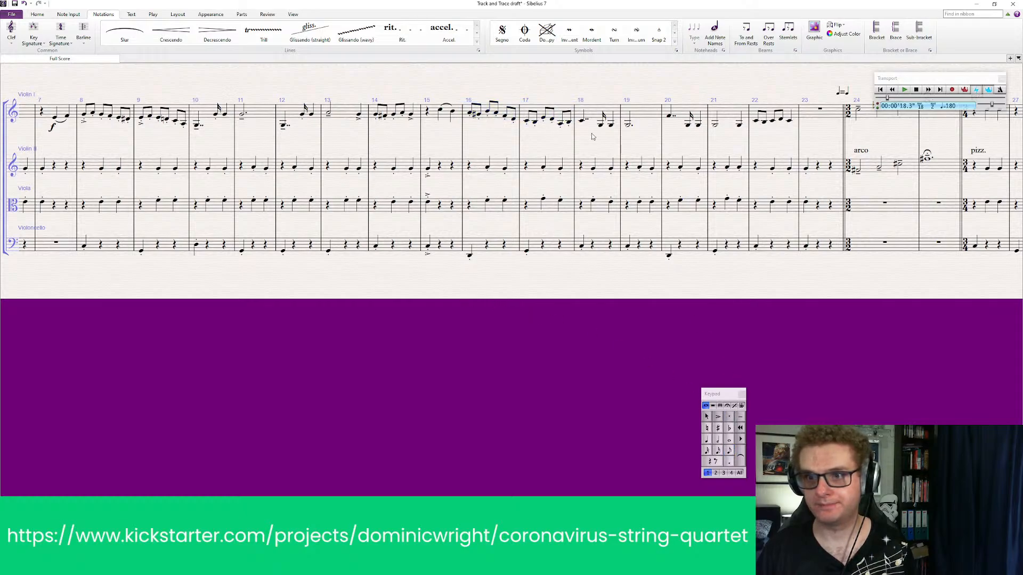
Add tenuto marks to the long first notes of Violin I bars 18 to 21
left_click(584, 120)
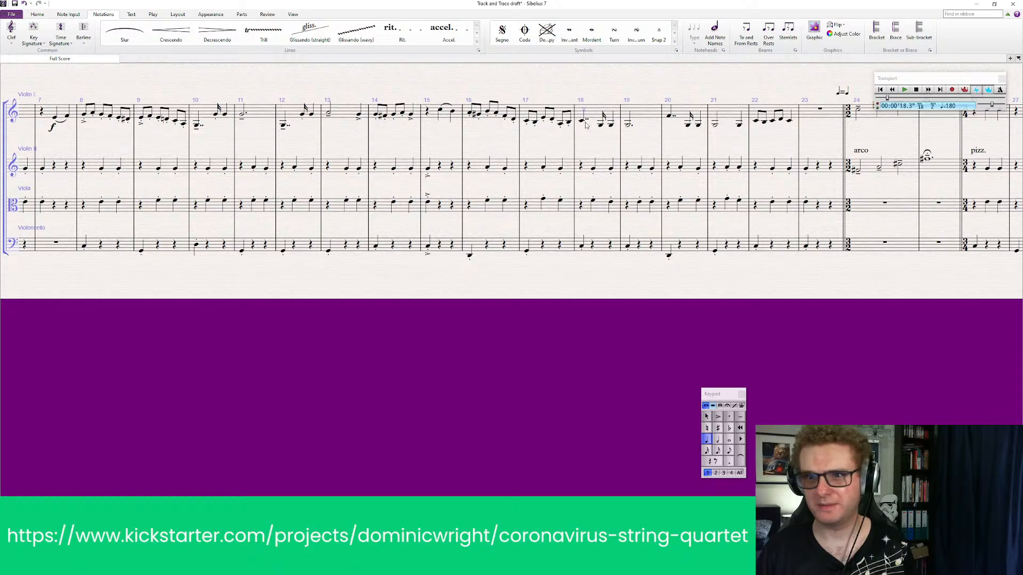
left_click(669, 116, "ctrl")
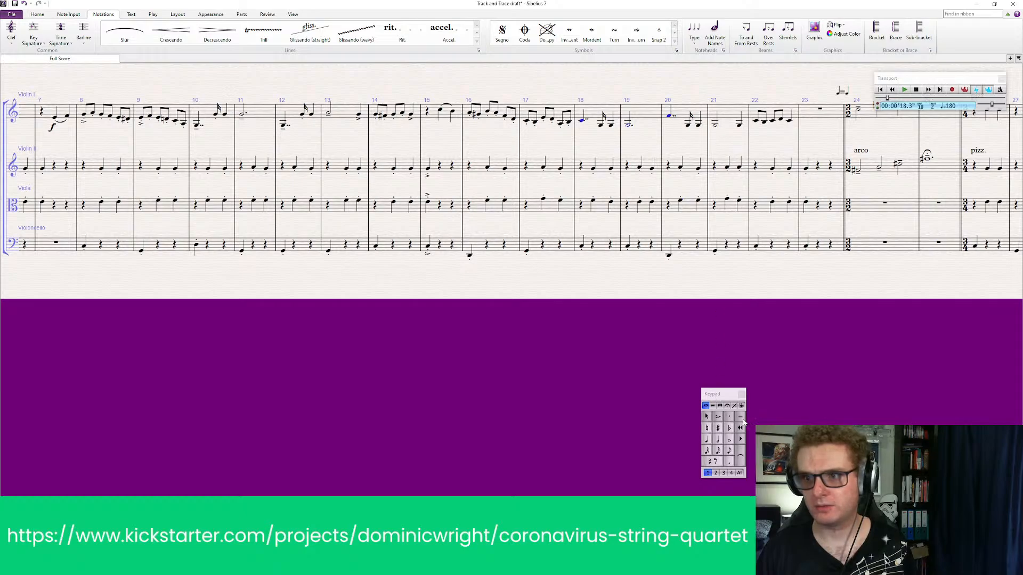
left_click(741, 417)
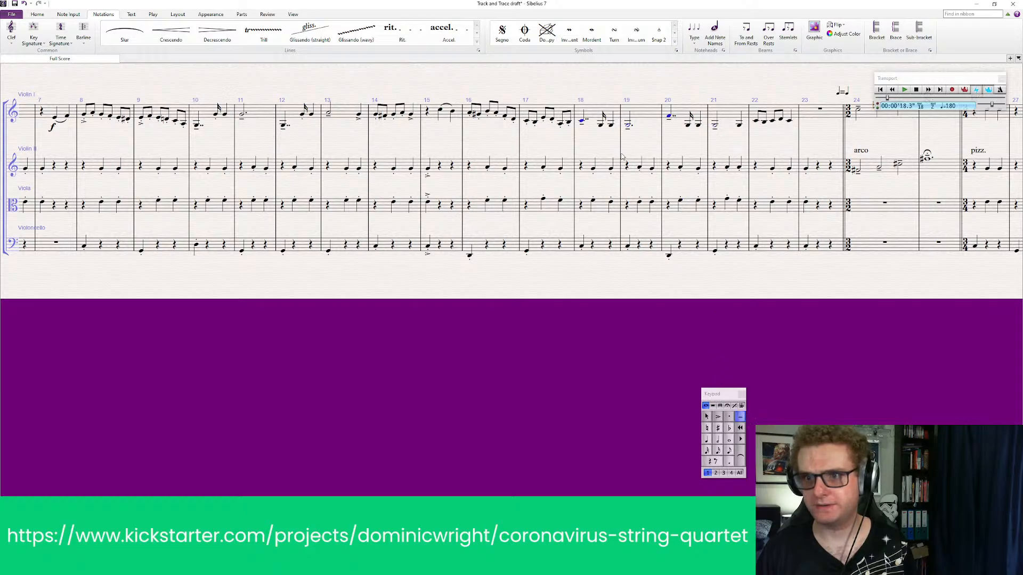
Mark the sixteenth notes in Violin I bars 18 and 20 staccato and clear the selection
left_click(603, 128)
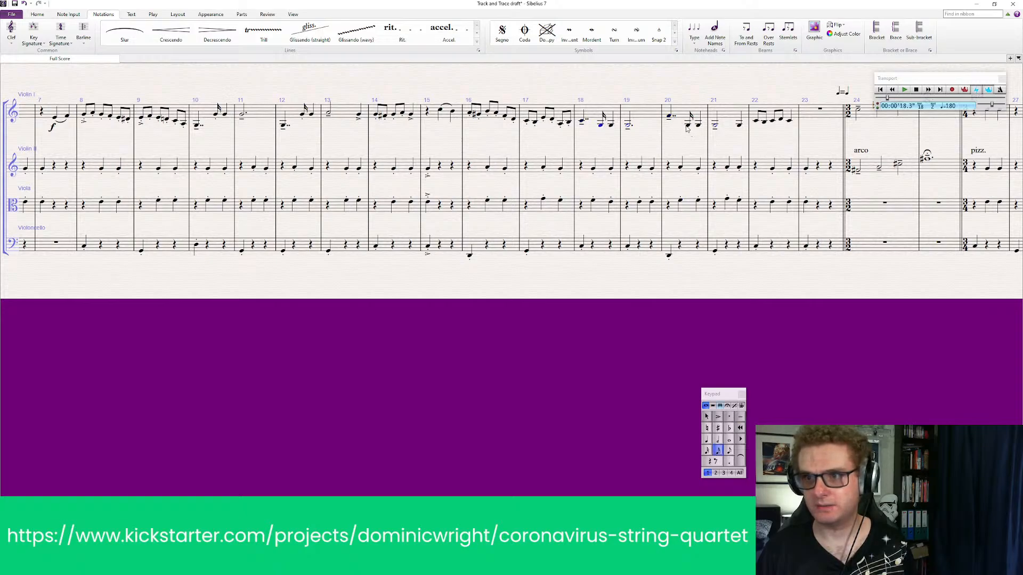
left_click(639, 328)
left_click_drag(542, 310, 597, 286)
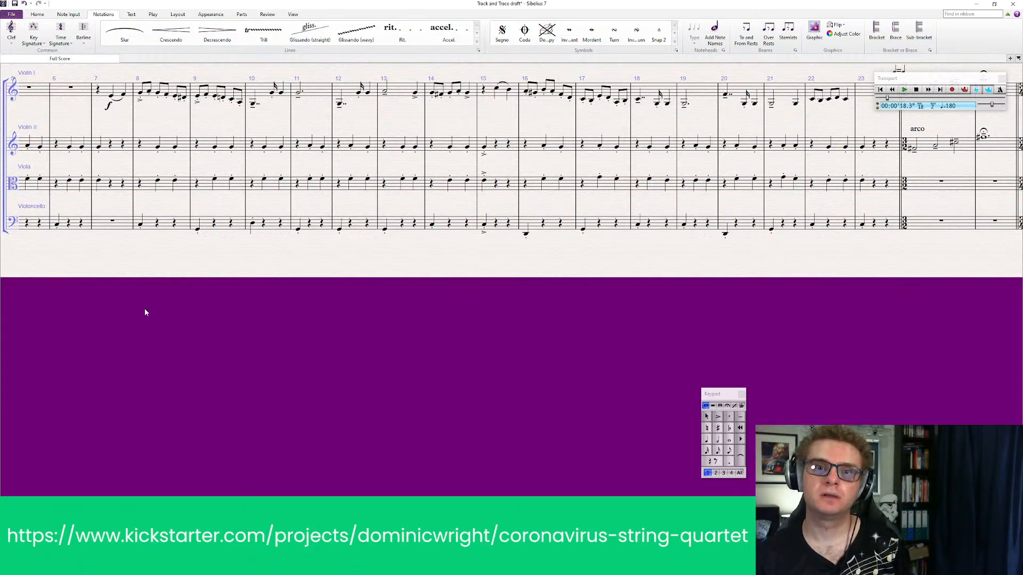
Add a crescendo hairpin under Violin I from its entry in bar 7 to the end of bar 9
left_click_drag(145, 312, 379, 366)
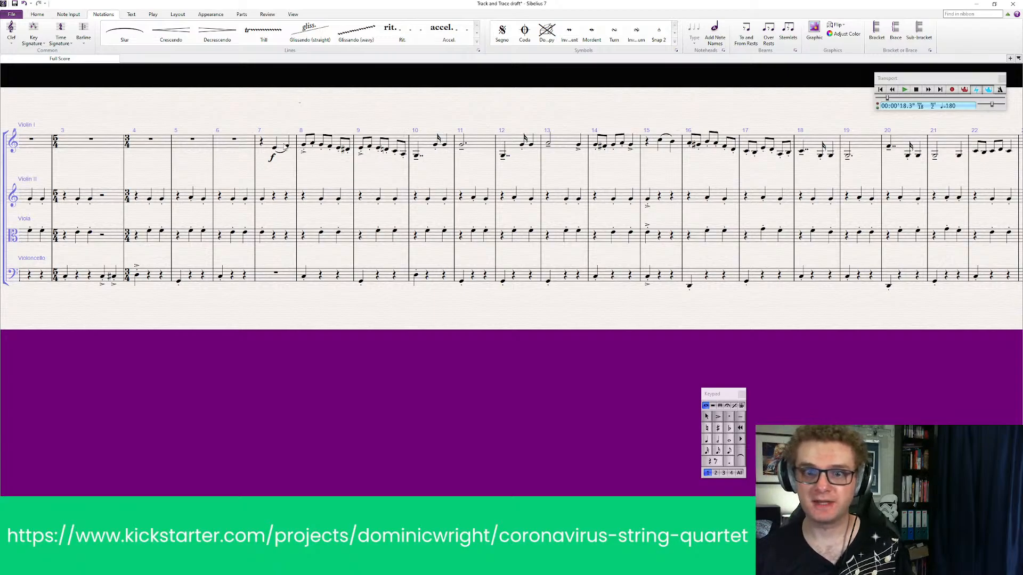
left_click(275, 148)
left_click(403, 157, "shift")
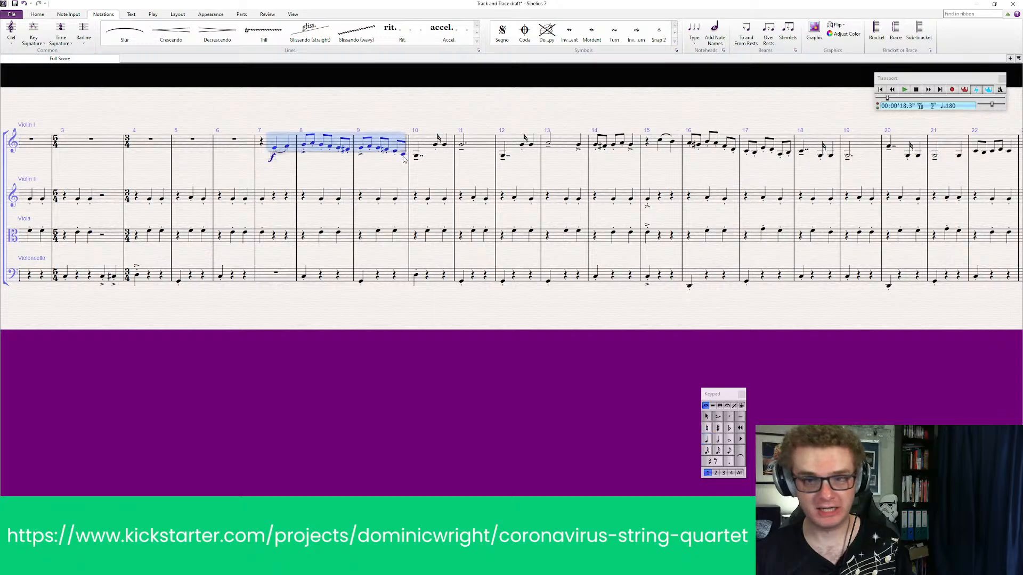
key("h")
left_click(416, 156)
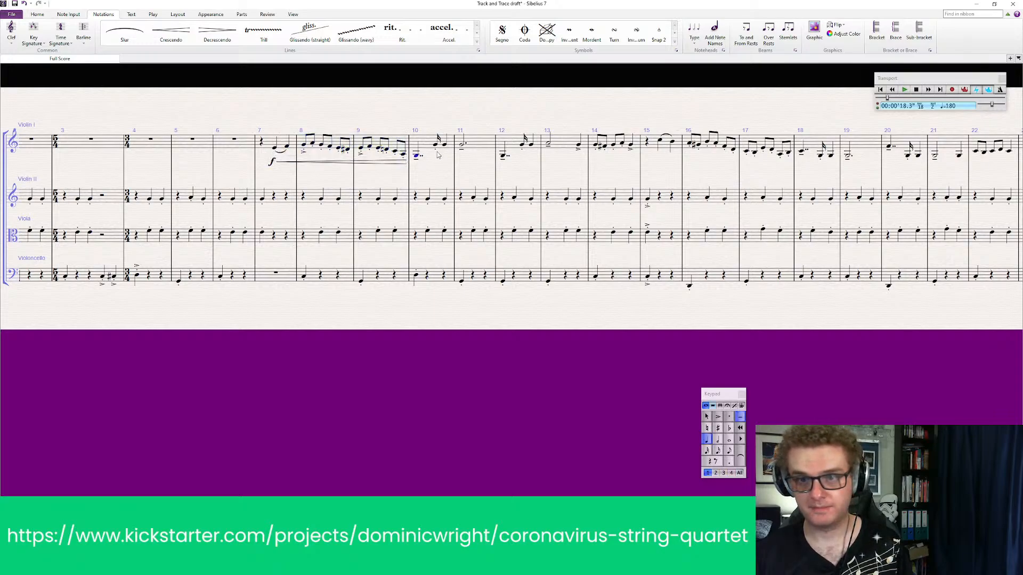
left_click(450, 146, "shift")
key("h")
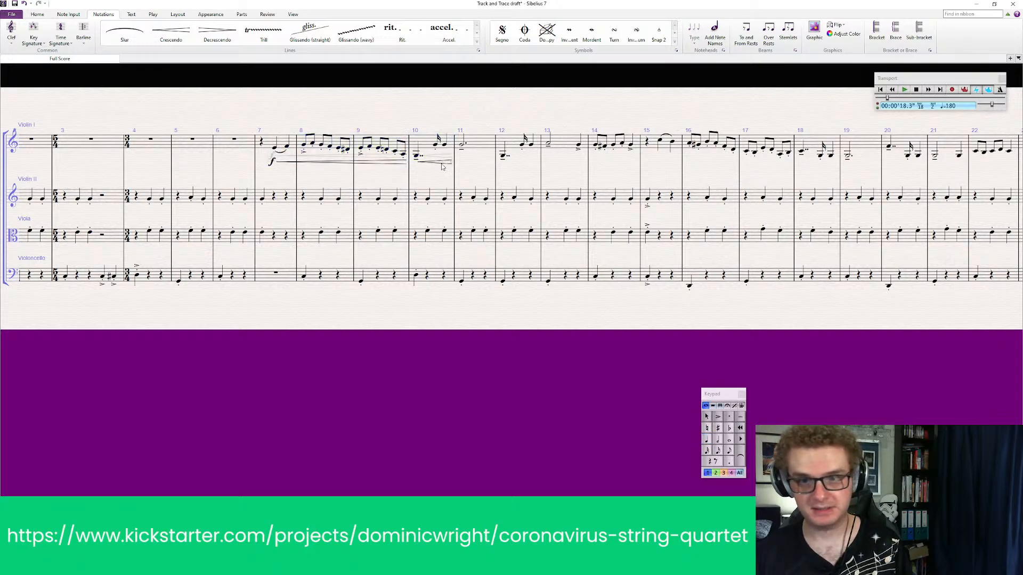
left_click(439, 163)
key("Delete")
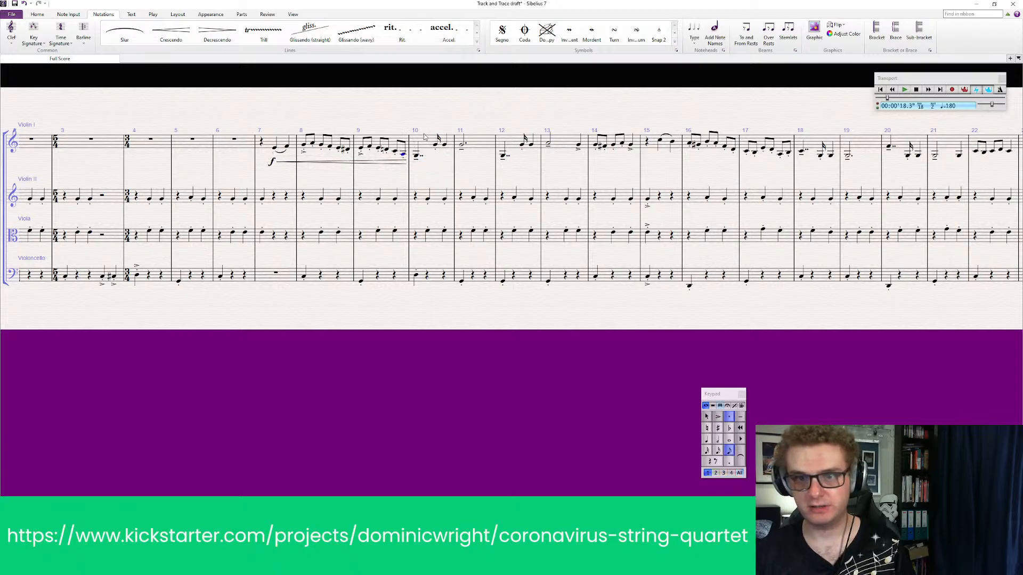
Add a diminuendo hairpin under Violin I bar 10 and a crescendo hairpin under bar 11
left_click(424, 136)
key("shift+h")
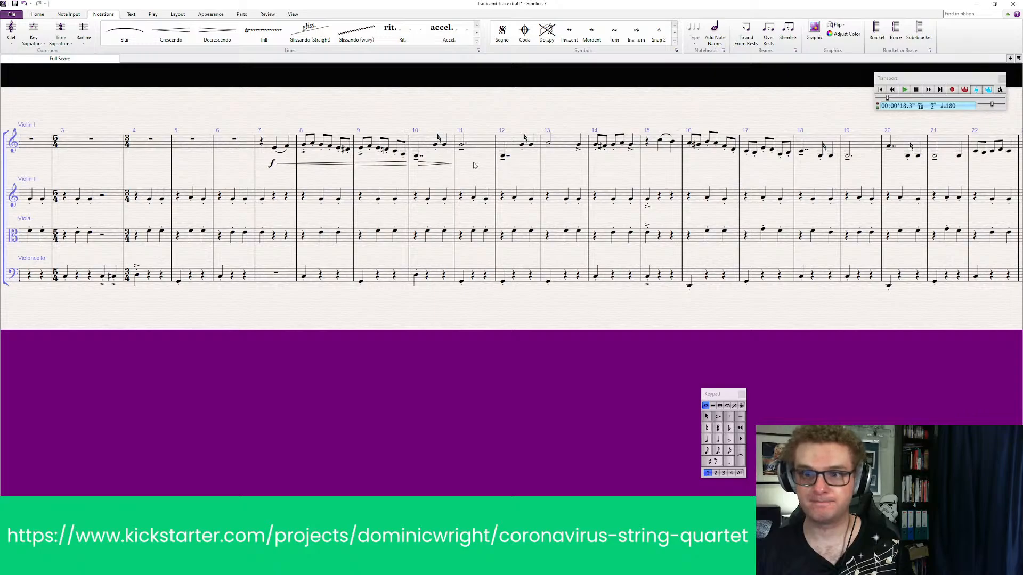
left_click(483, 148)
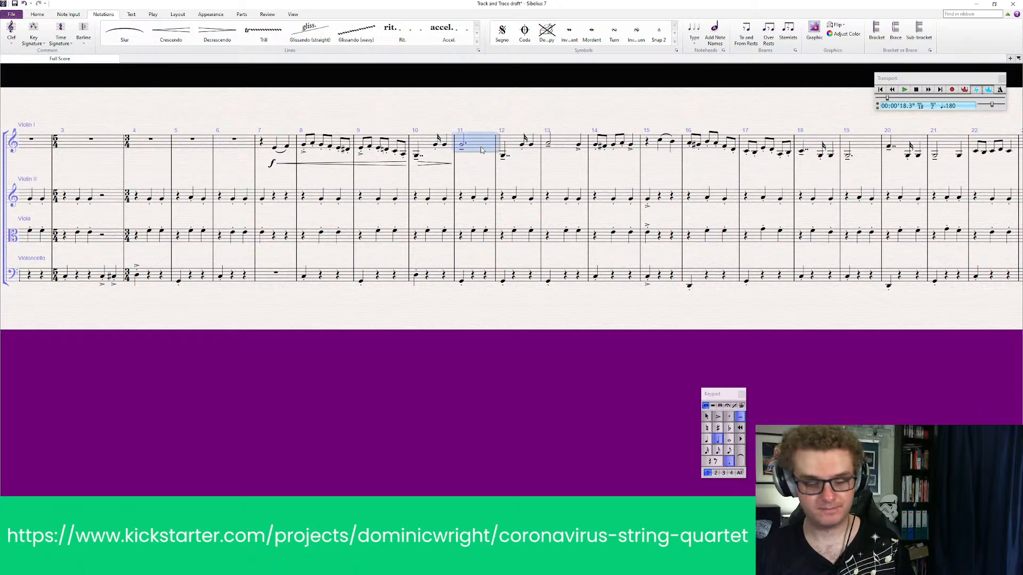
key("shift+h")
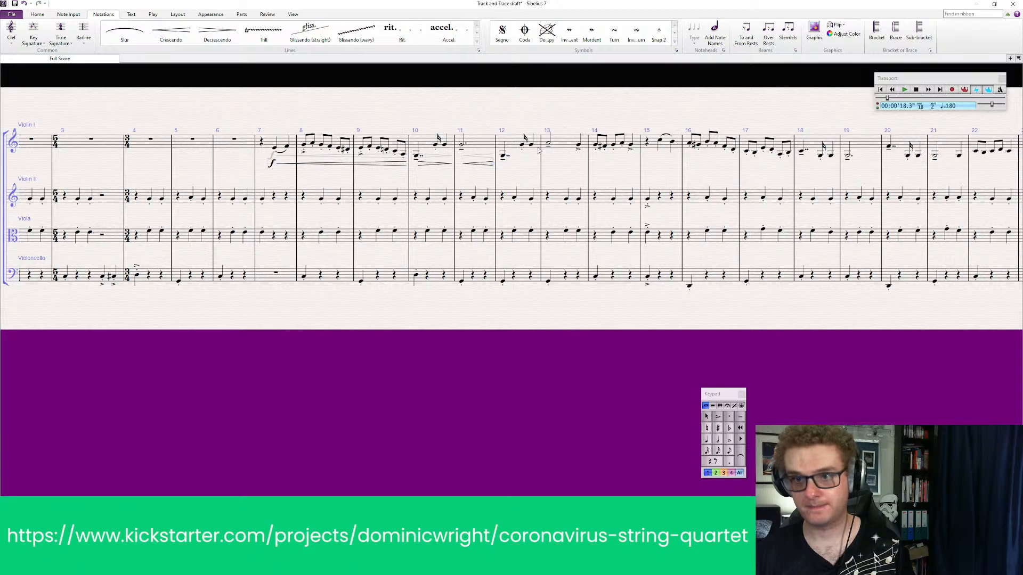
Play the score back from Violin I's entry in bar 7 into bar 15 to check the hairpins
left_click(275, 149)
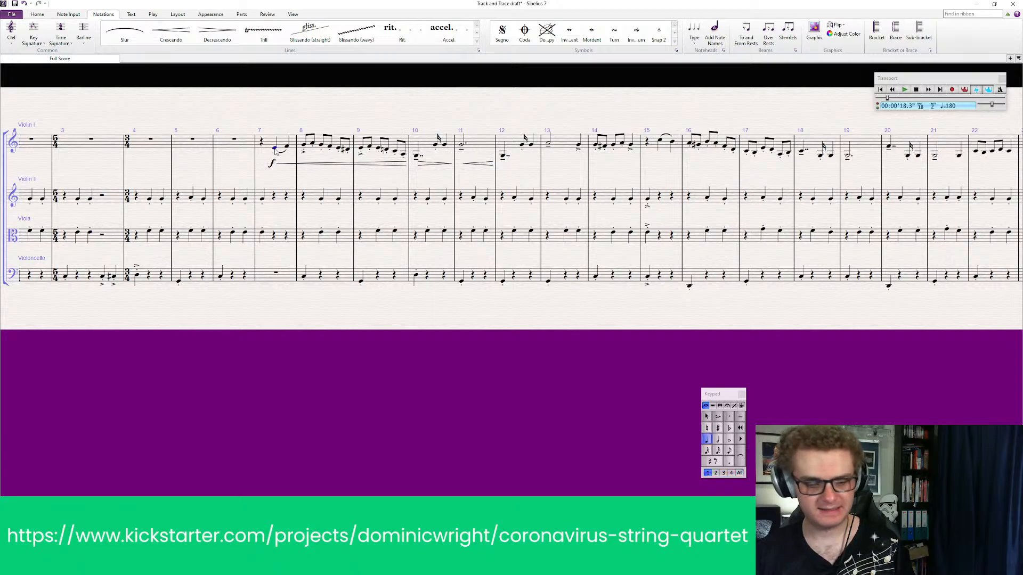
key("p")
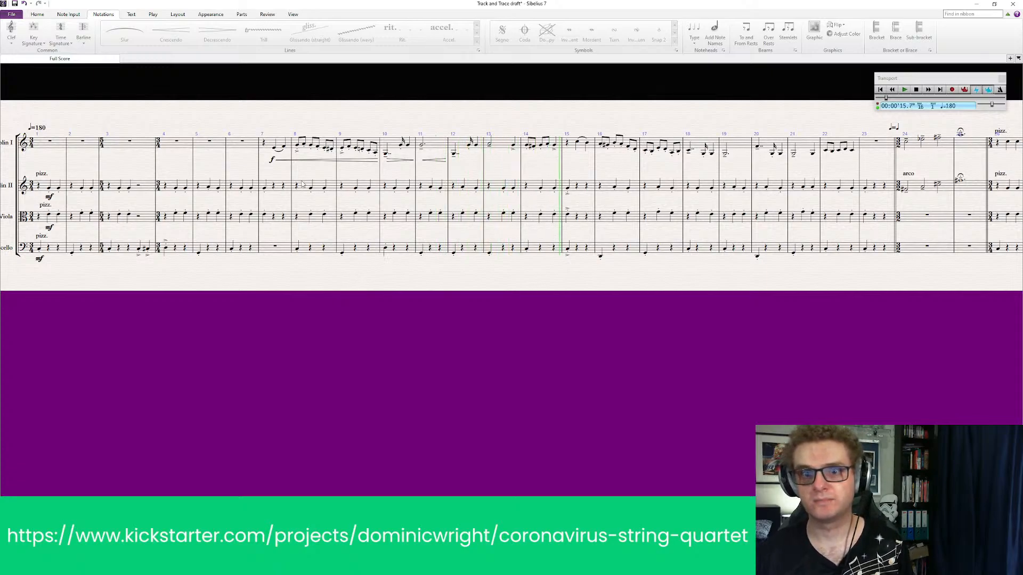
key("space")
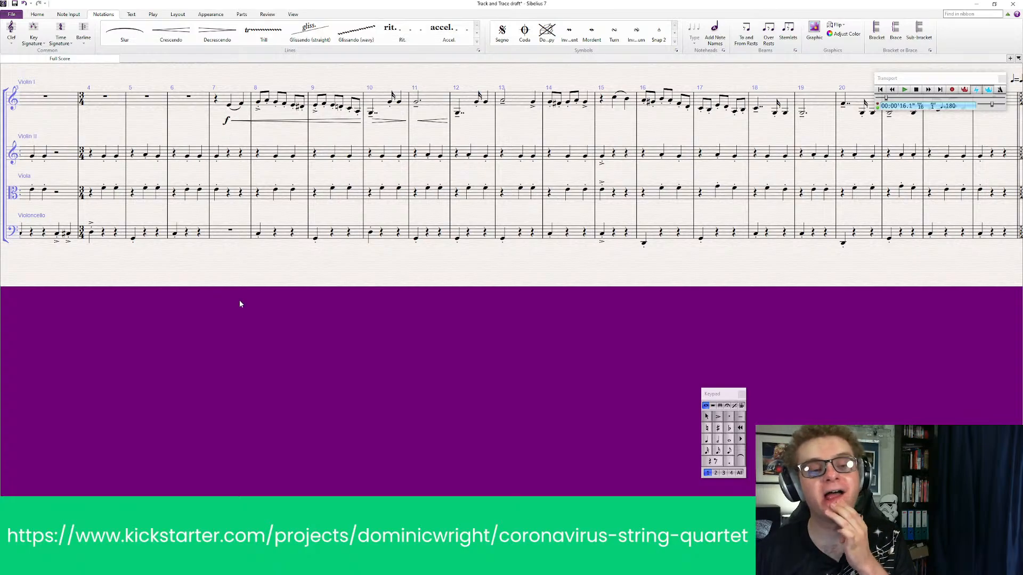
Replace the forte marking at Violin I's entry in bar 7 with mf
left_click_drag(240, 304, 325, 359)
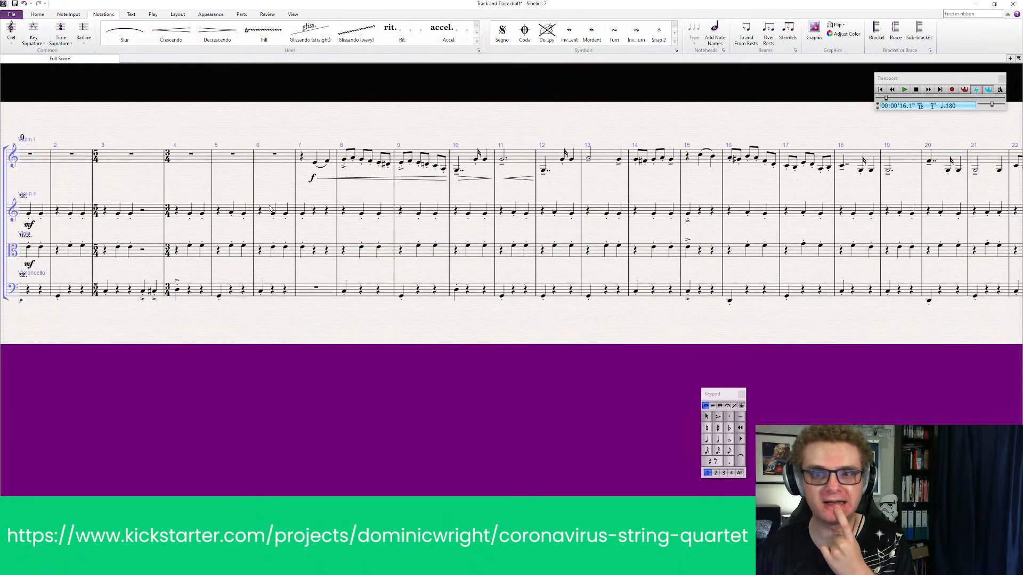
left_click(313, 181)
key("Delete")
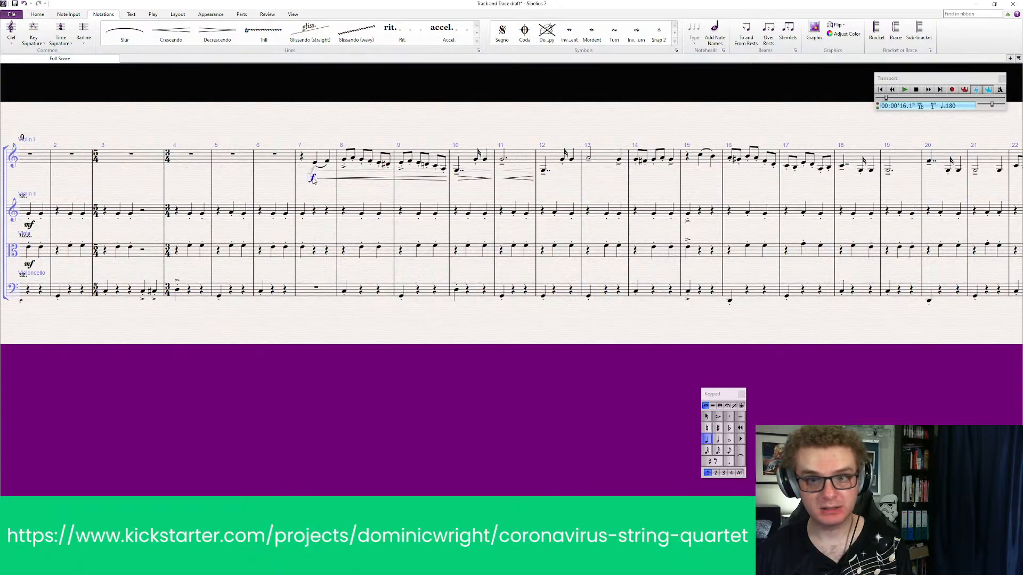
key("Escape")
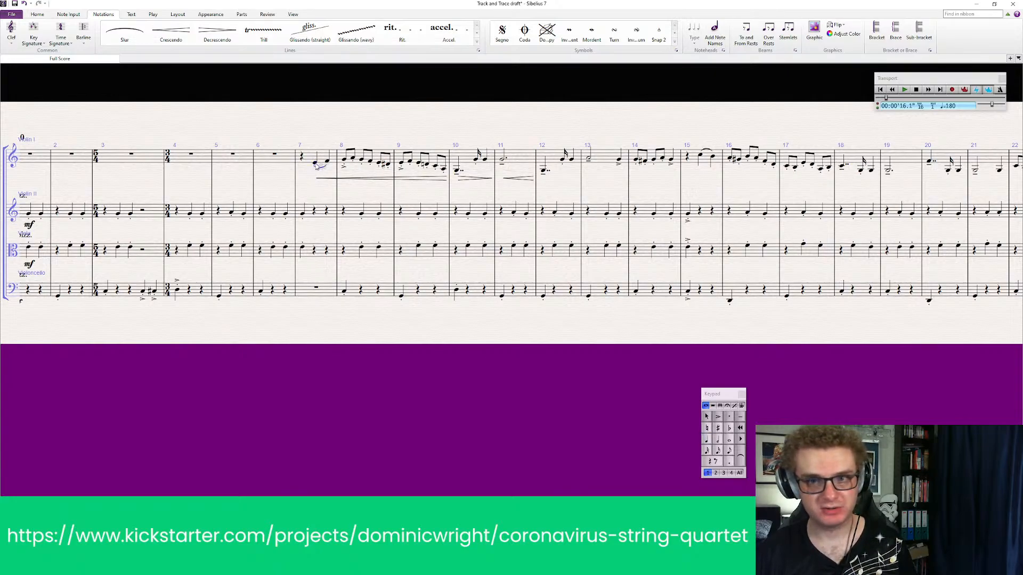
left_click(315, 164)
key("ctrl+e")
right_click(312, 180)
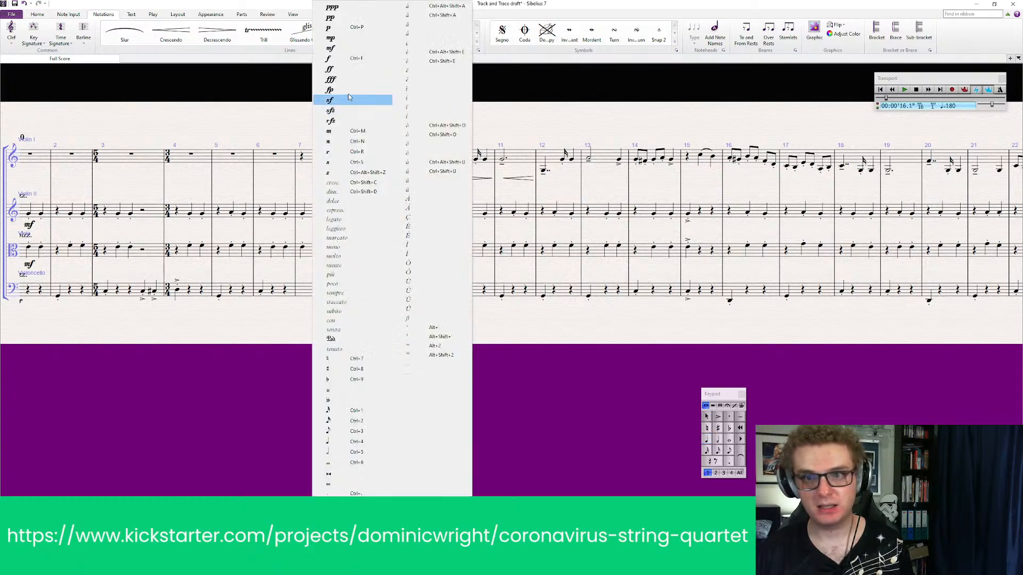
left_click(350, 48)
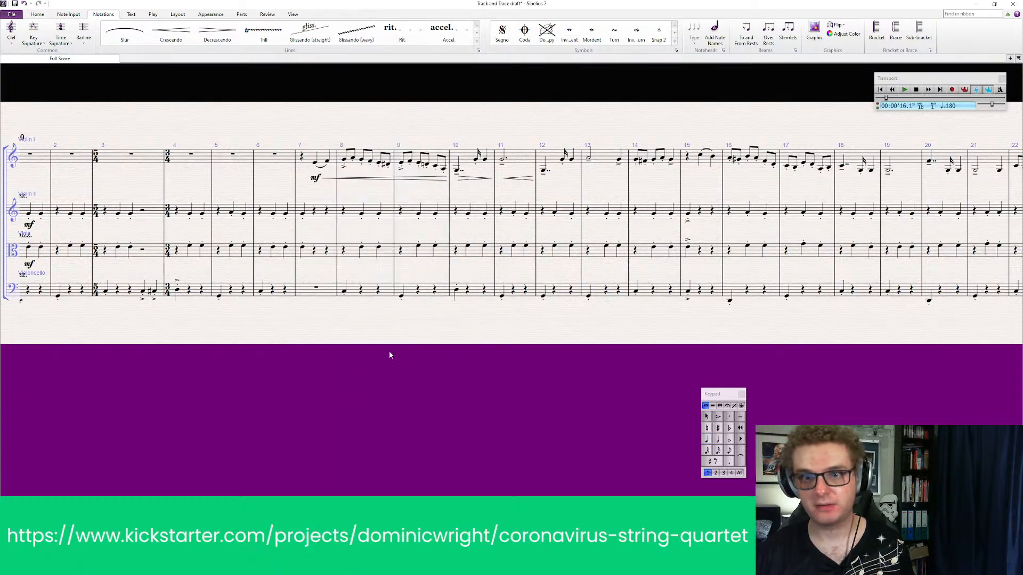
Play the score back from bar 6 into bar 14 to check the mf entry and hairpins
left_click(290, 158)
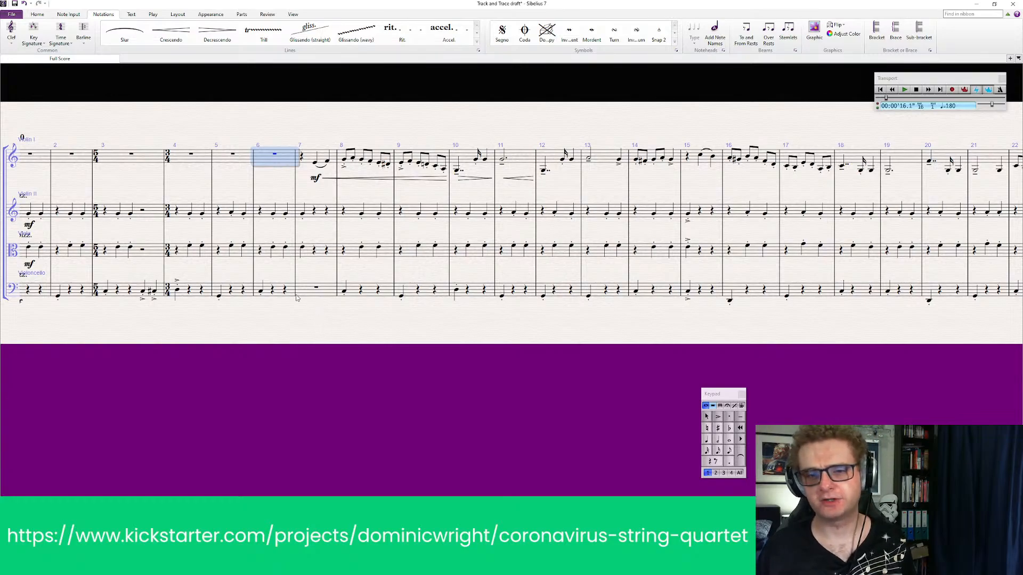
left_click(280, 288, "shift")
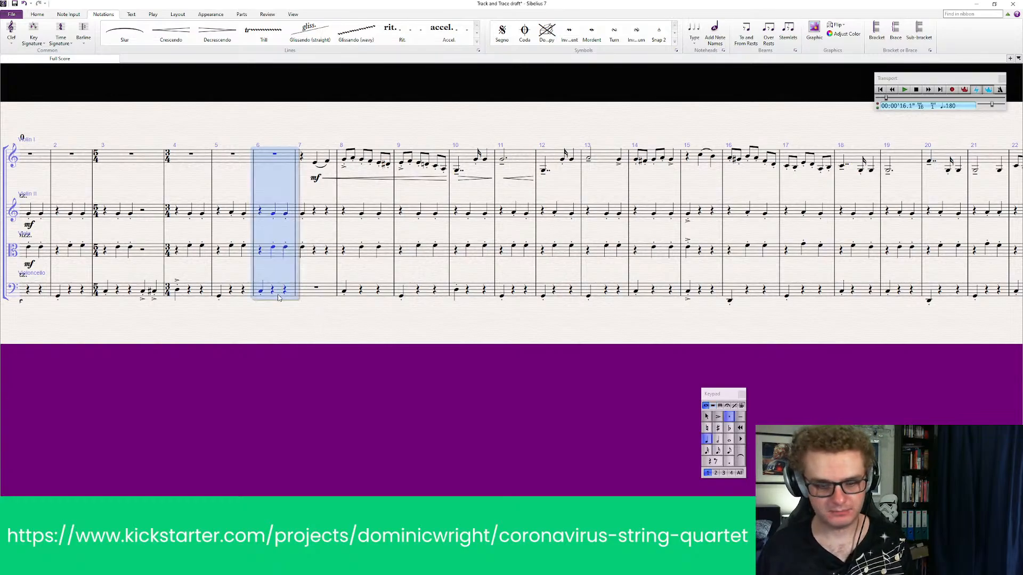
left_click(307, 338)
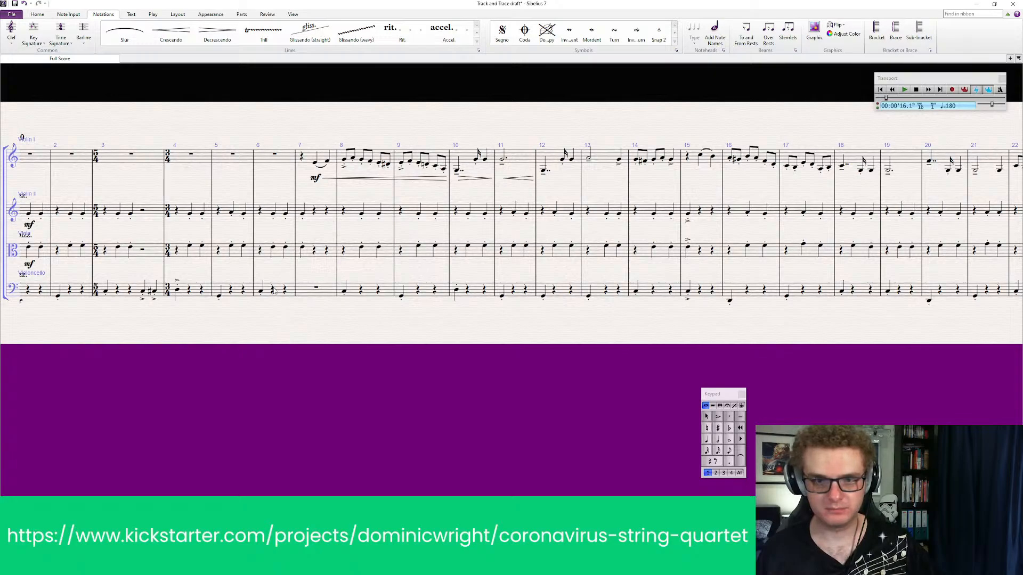
left_click(259, 297)
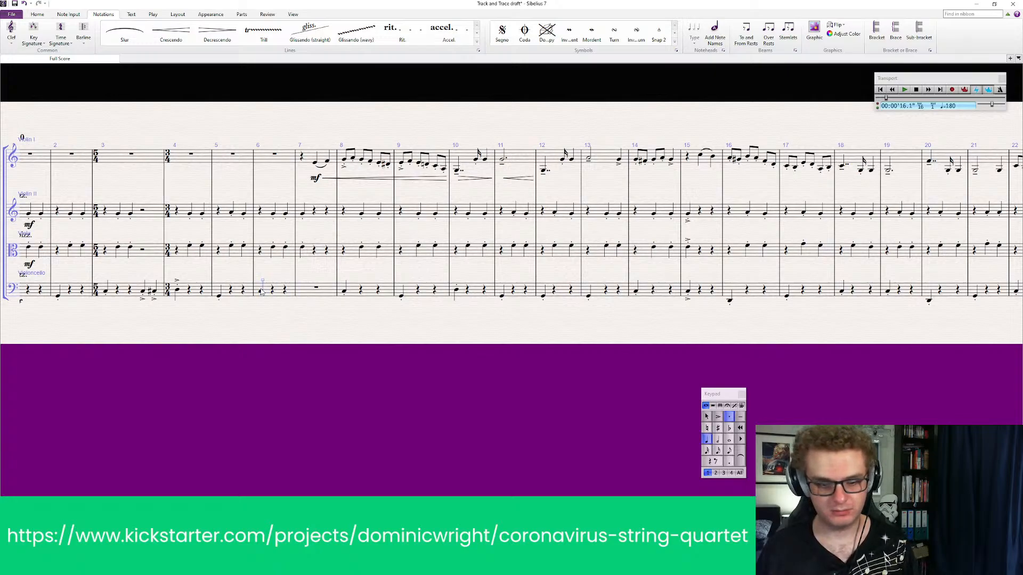
left_click(260, 291)
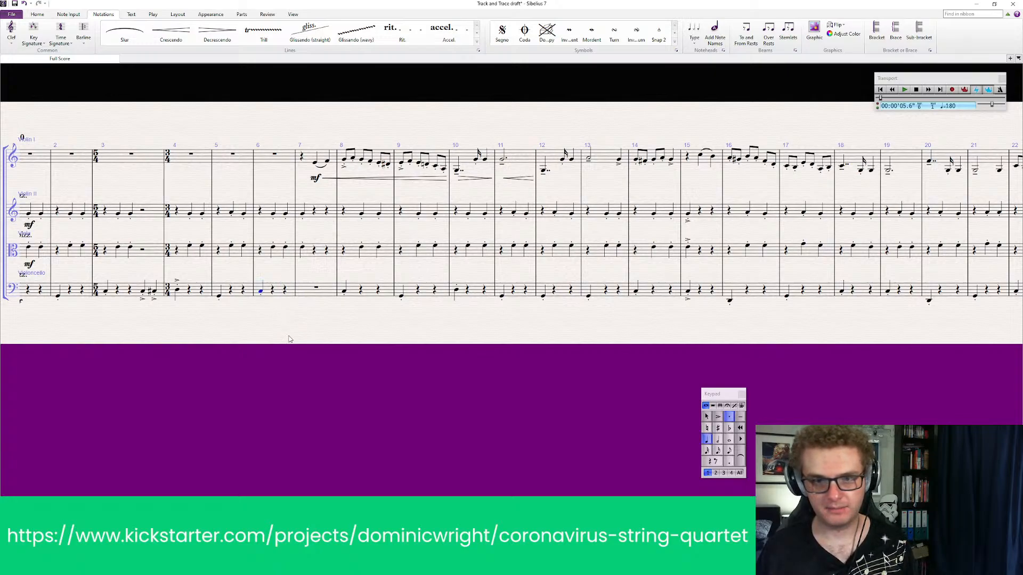
key("p")
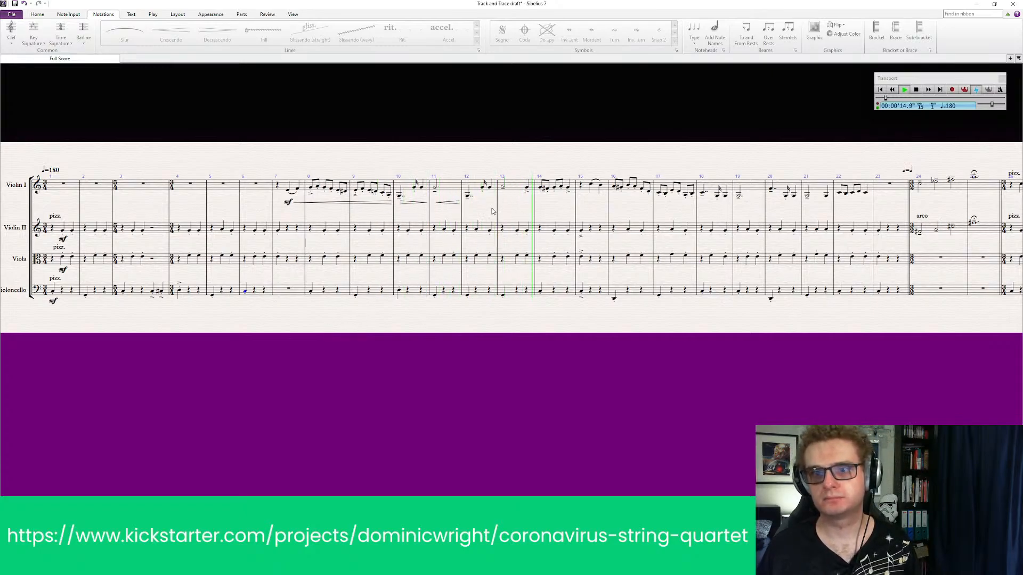
key("space")
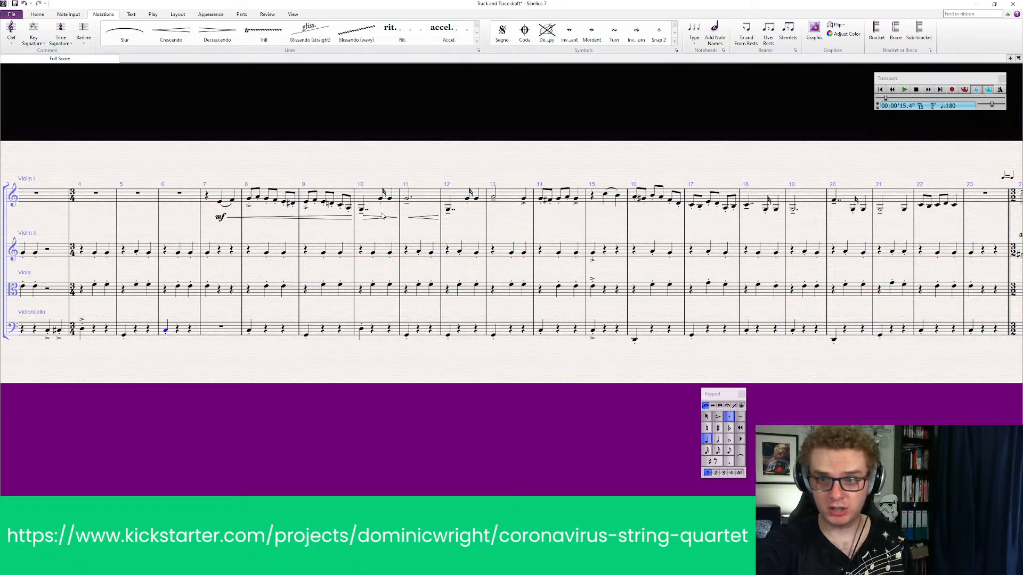
Add a diminuendo hairpin under Violin I bar 12 and a crescendo hairpin under bar 13
left_click(461, 196)
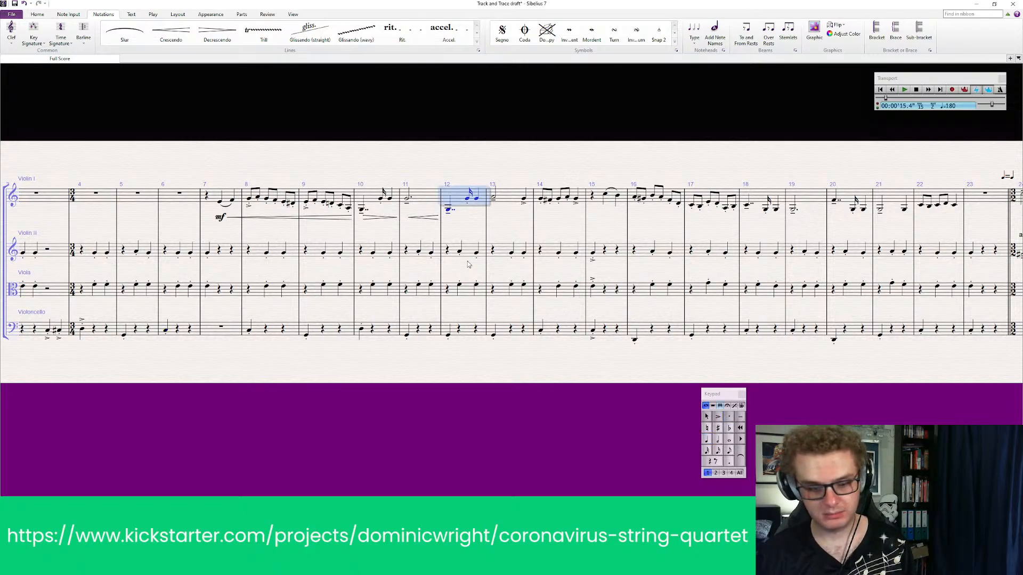
key("shift+period")
left_click(511, 203)
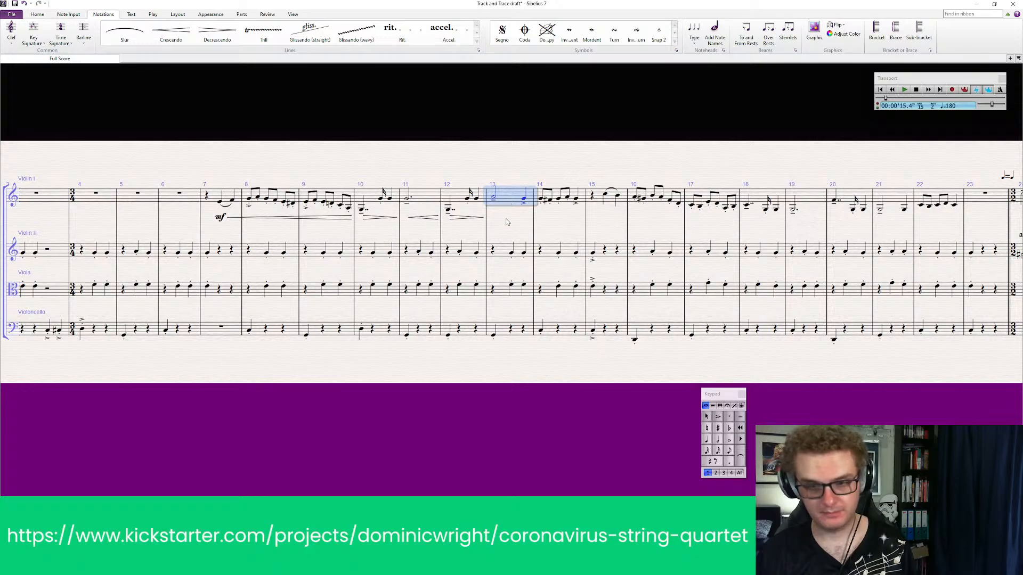
key("shift+comma")
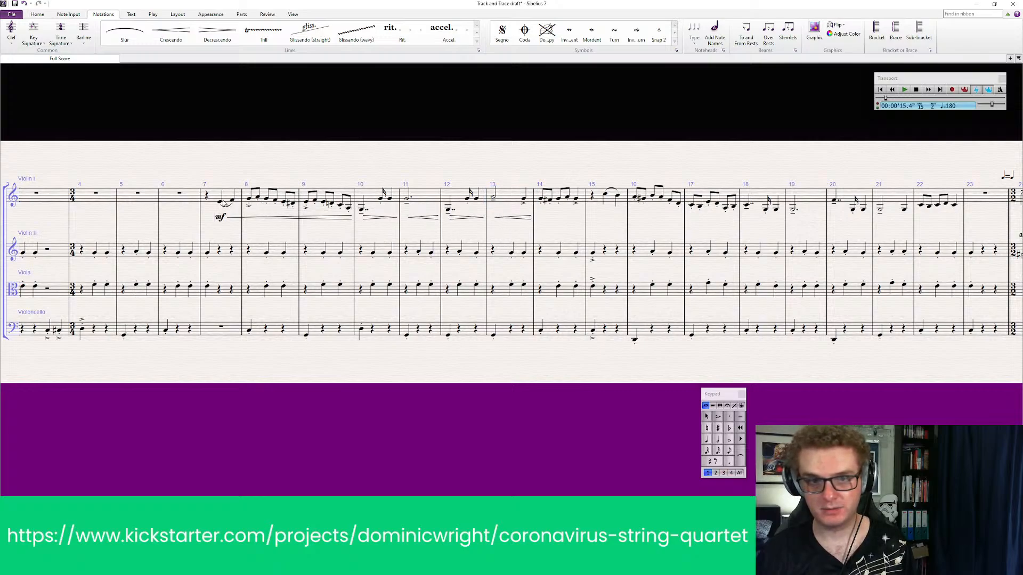
Play all four parts back from bar 7 into bar 16 to check the hairpins through bar 13
left_click(218, 203)
left_click(218, 327, "shift")
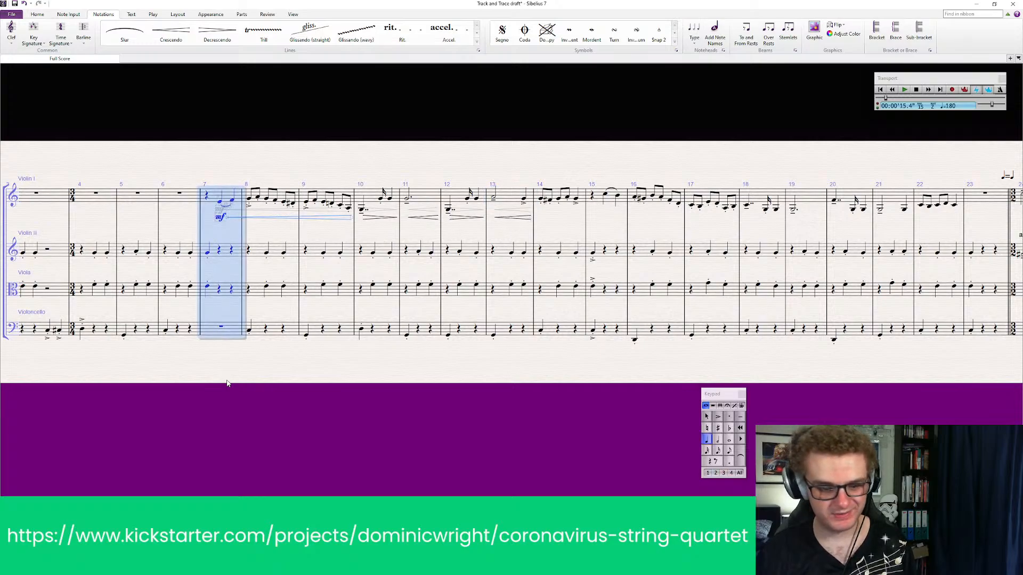
key("Escape")
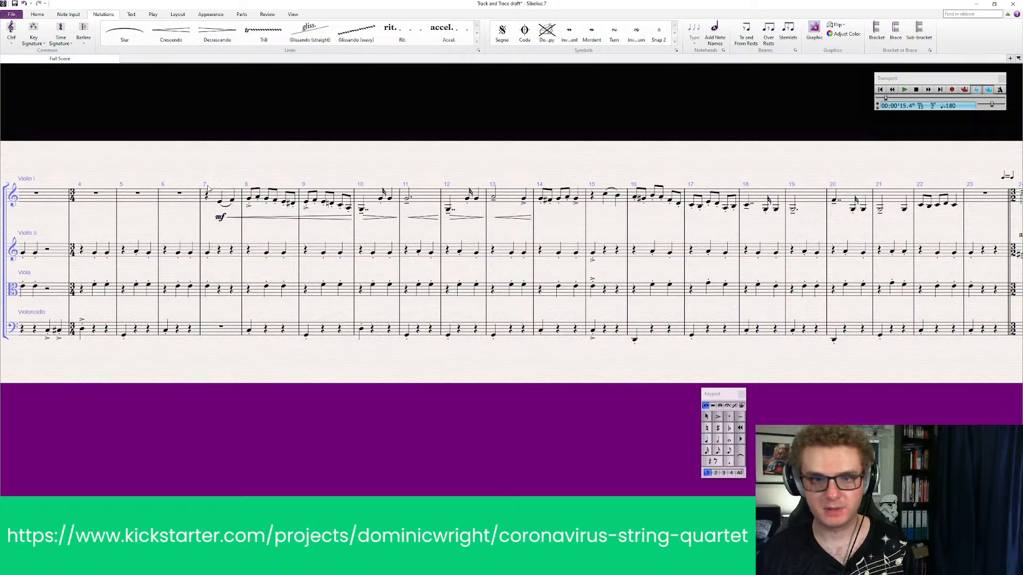
left_click(220, 200)
left_click(216, 328, "shift")
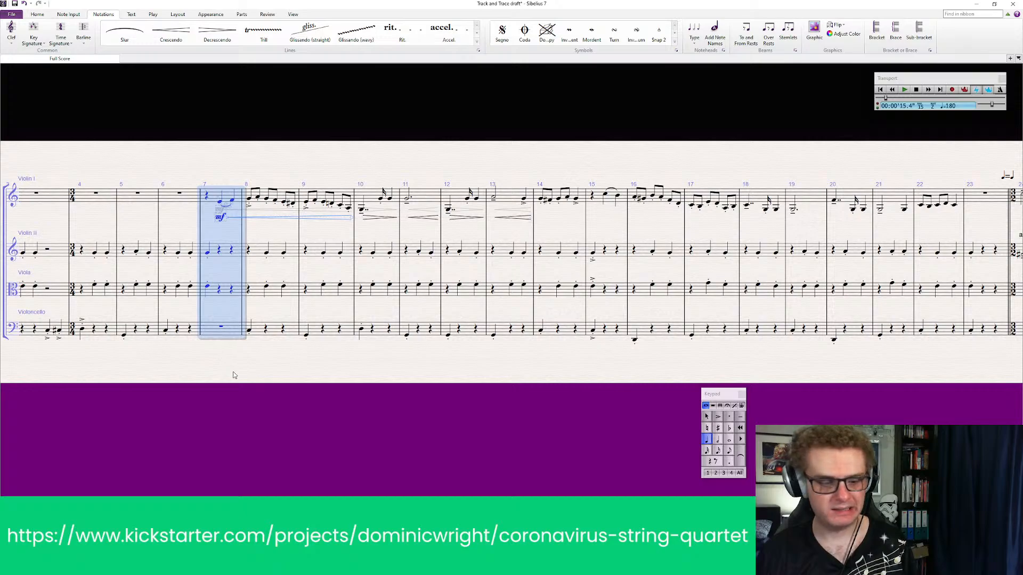
key("p")
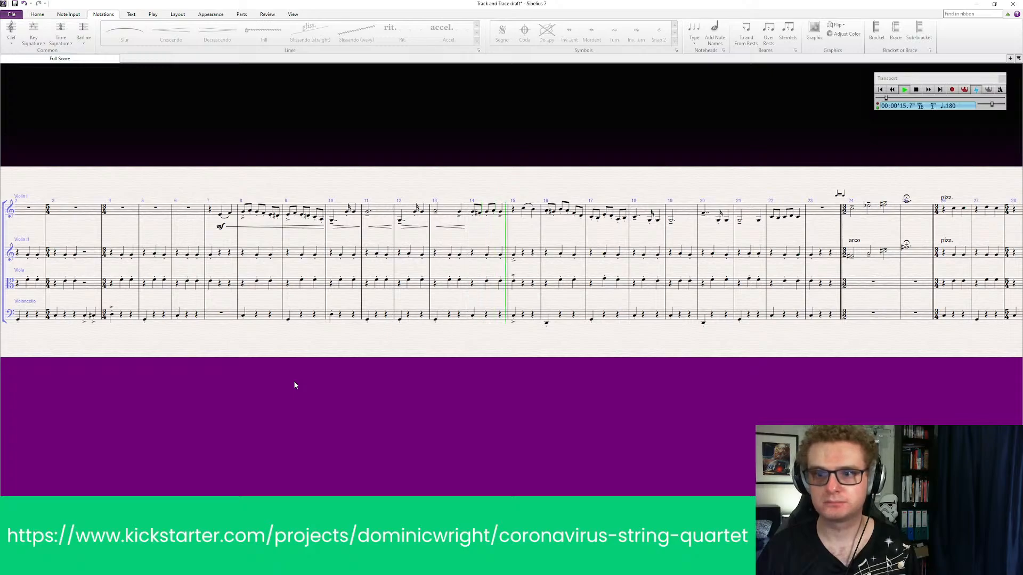
key("Escape")
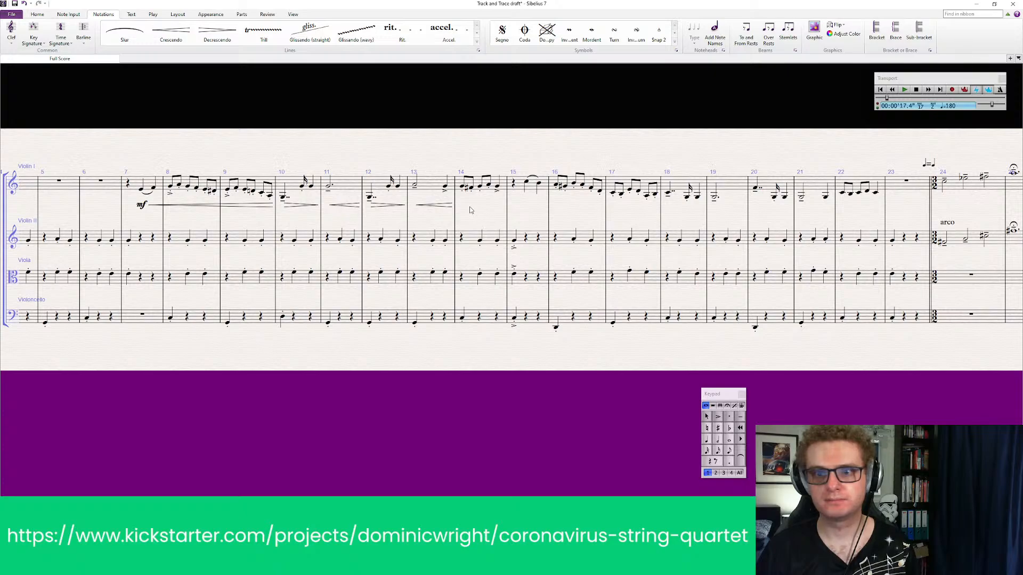
Add a crescendo hairpin under Violin I spanning bars 16 and 17
left_click_drag(478, 215, 475, 215)
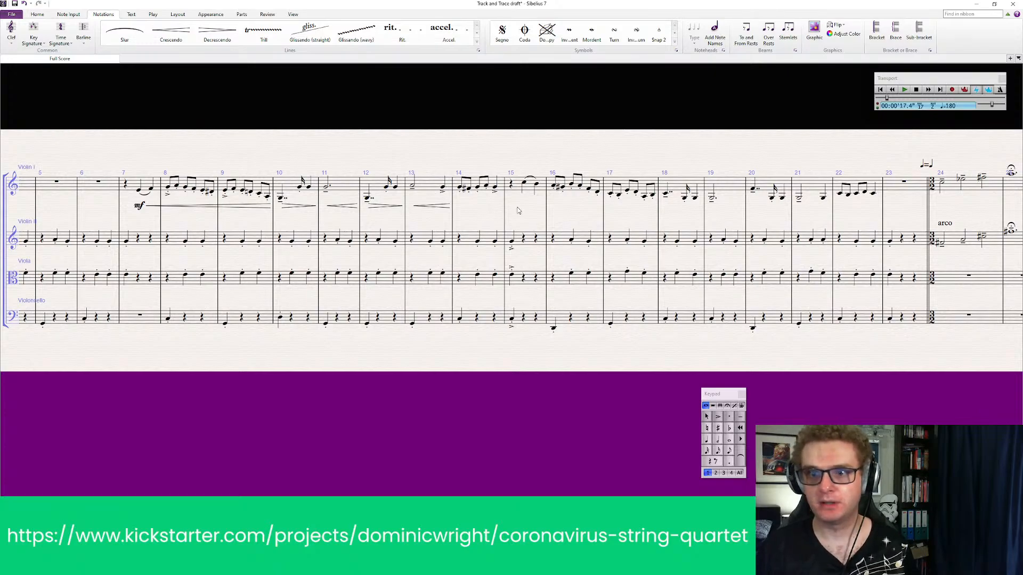
left_click(571, 185)
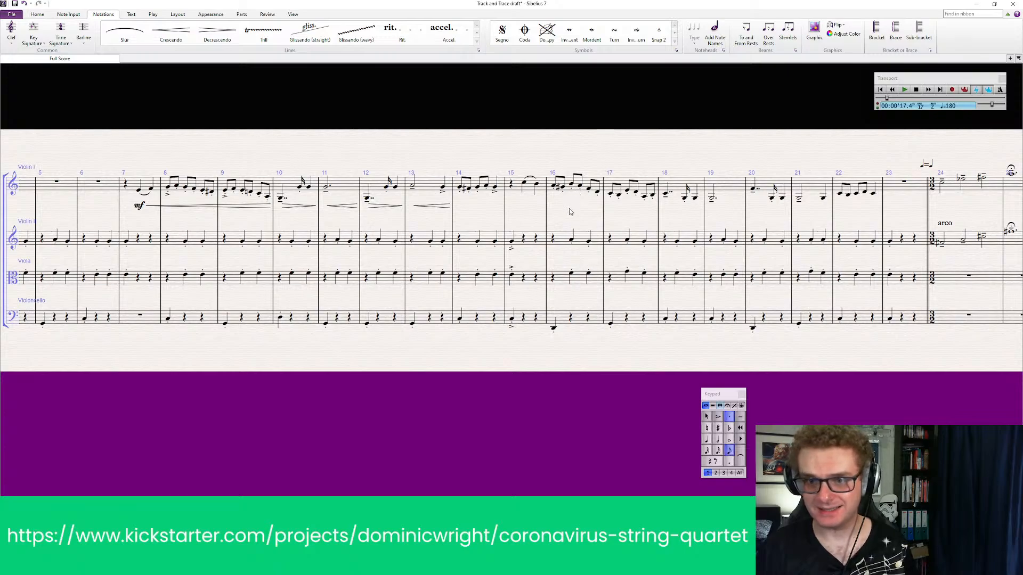
left_click(585, 190)
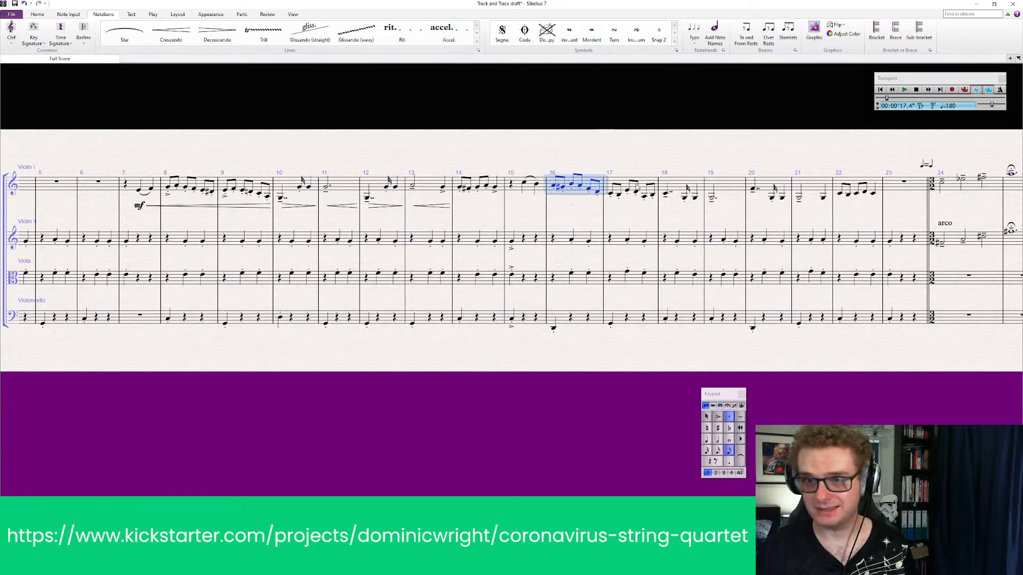
left_click(640, 188, "shift")
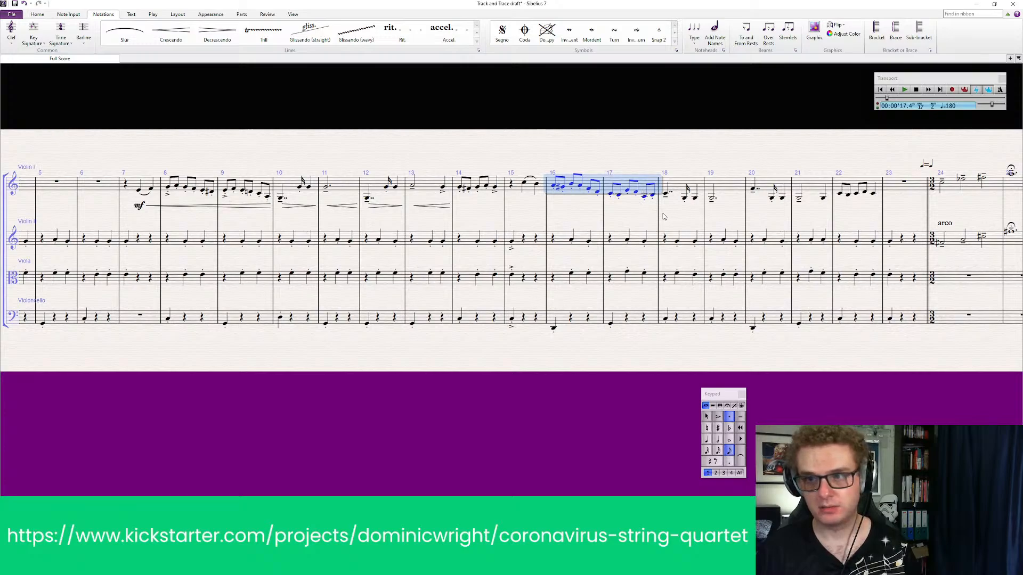
key("h")
Add a diminuendo hairpin under Violin I bar 18 and a crescendo hairpin under bar 19
left_click(684, 192)
key("shift+h")
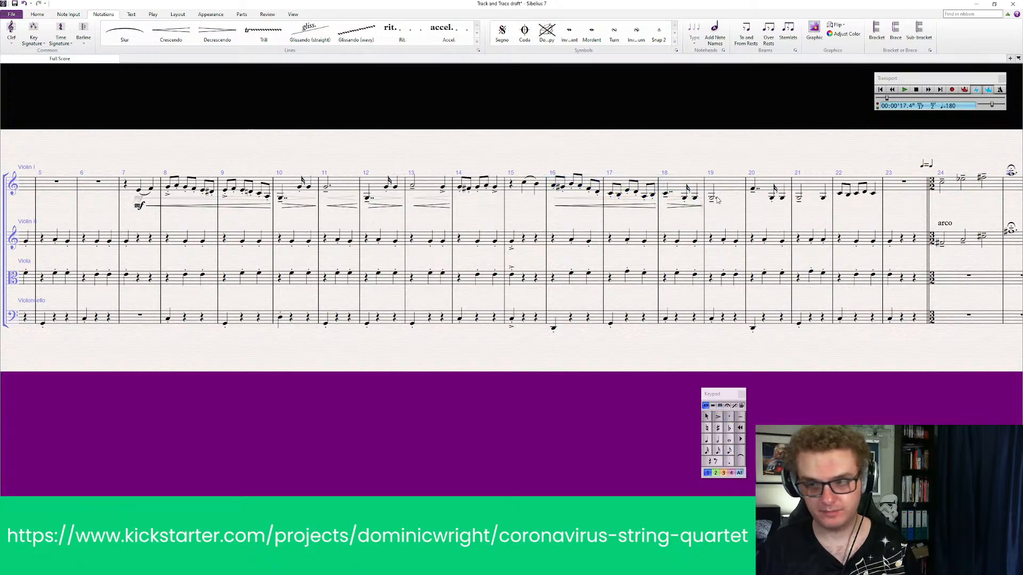
left_click(718, 199)
key("shift+h")
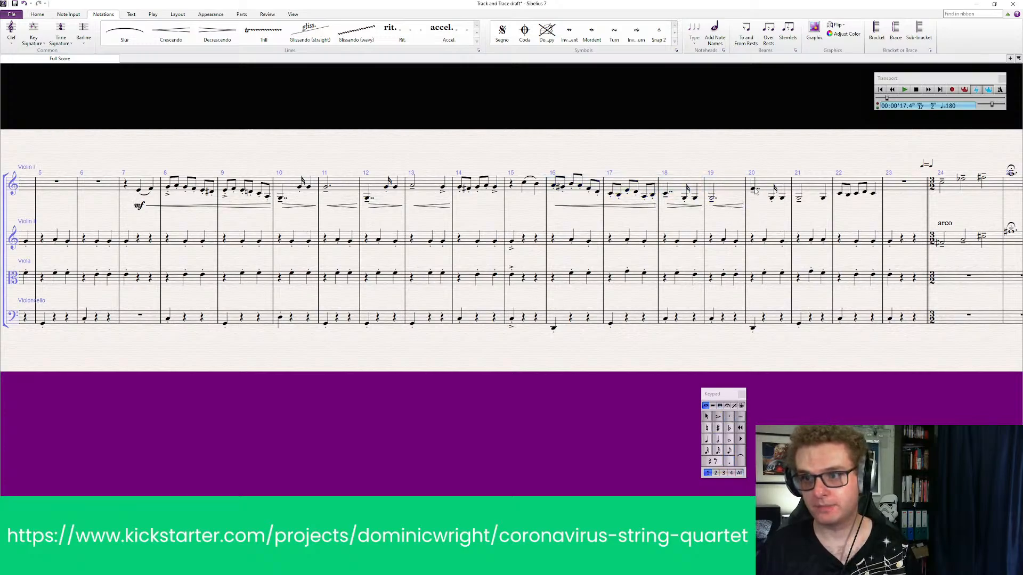
Try out hairpins under Violin I bars 20 and 21
left_click(756, 191)
key("shift+h")
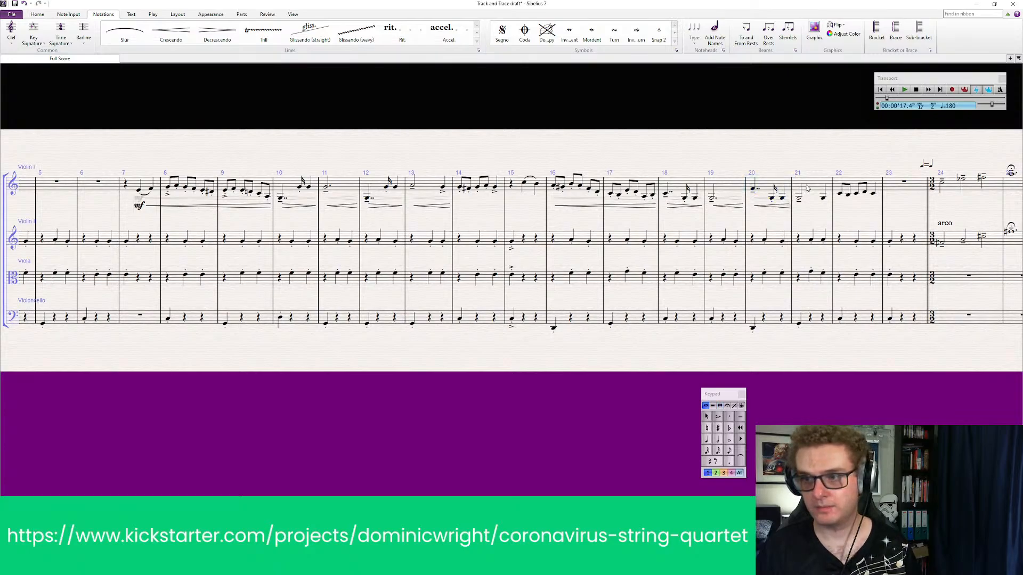
left_click(807, 188)
key("shift+h")
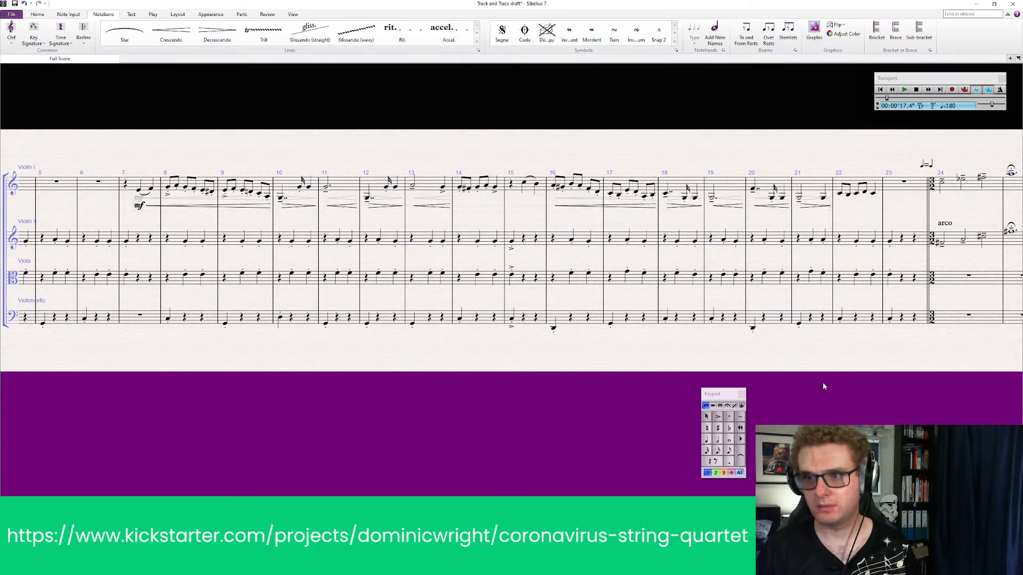
Delete the hairpin under Violin I bar 20 and put a diminuendo hairpin in its place
left_click(771, 207)
left_click(752, 189)
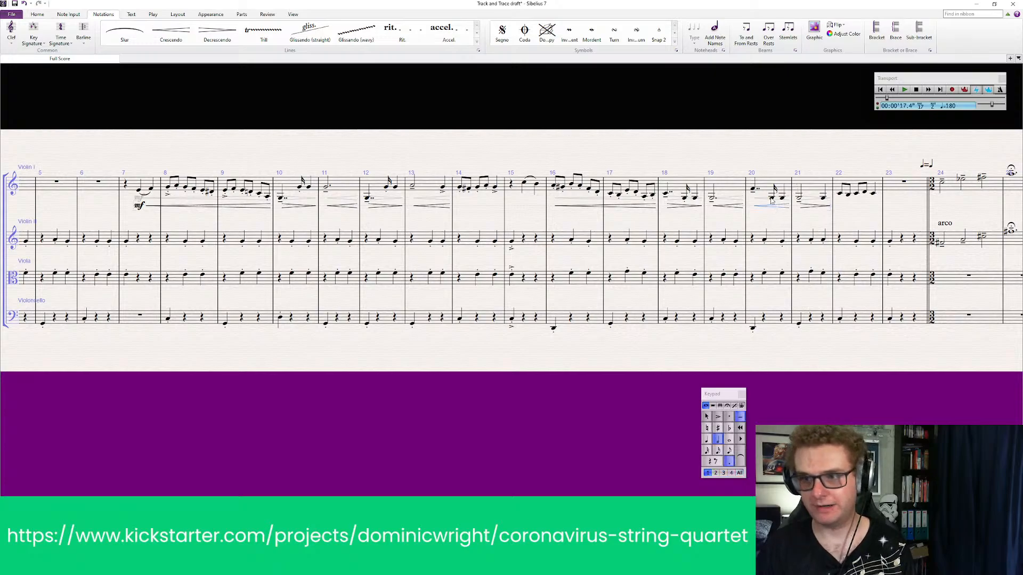
left_click(762, 189)
key("Escape")
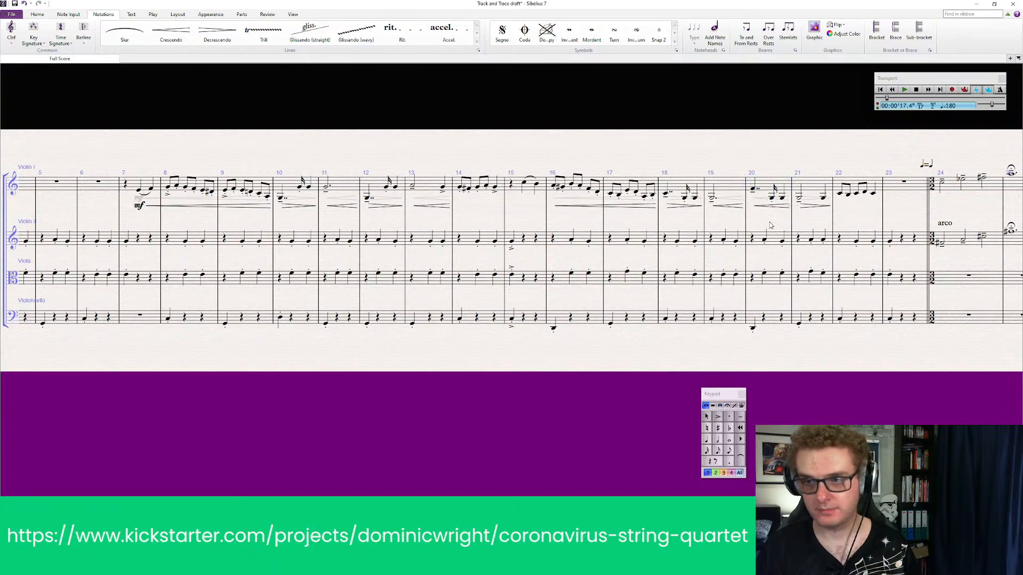
left_click(776, 206)
key("Delete")
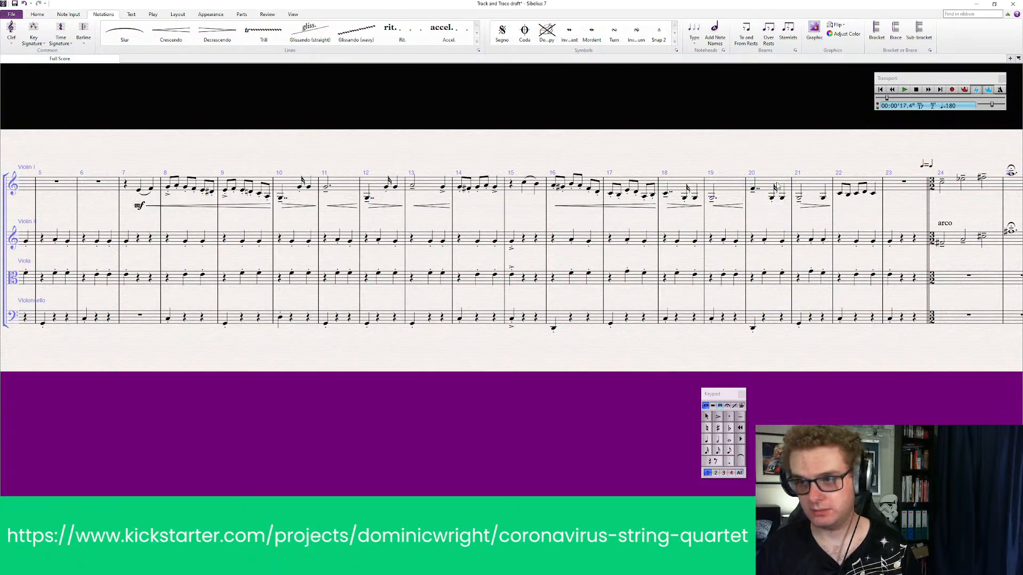
left_click(766, 186)
key("shift+h")
key("Escape")
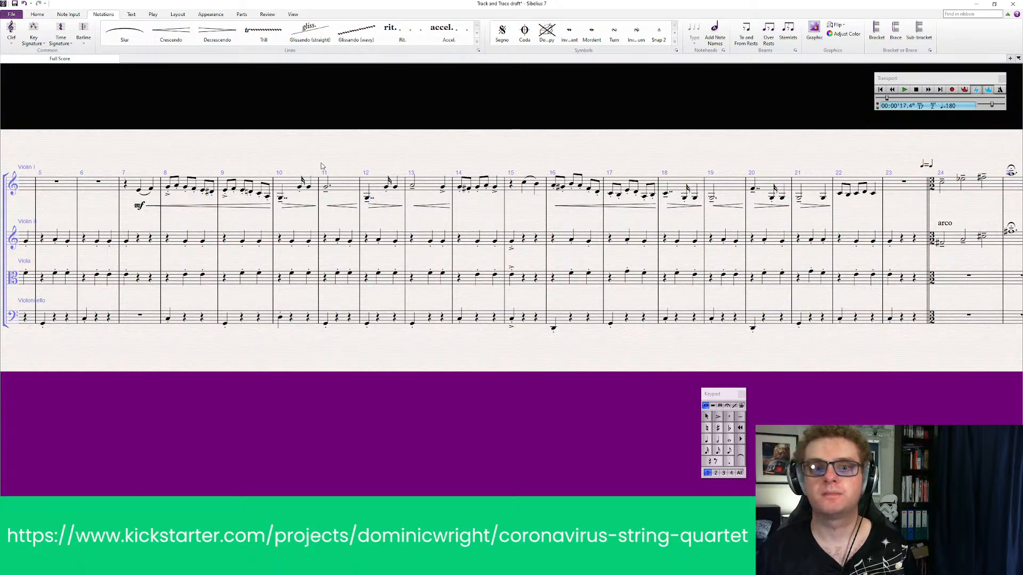
Play all four parts back from bar 7 into bar 24 to check the hairpins through bar 21
left_click(139, 190)
left_click(132, 186)
left_click(132, 318, "shift")
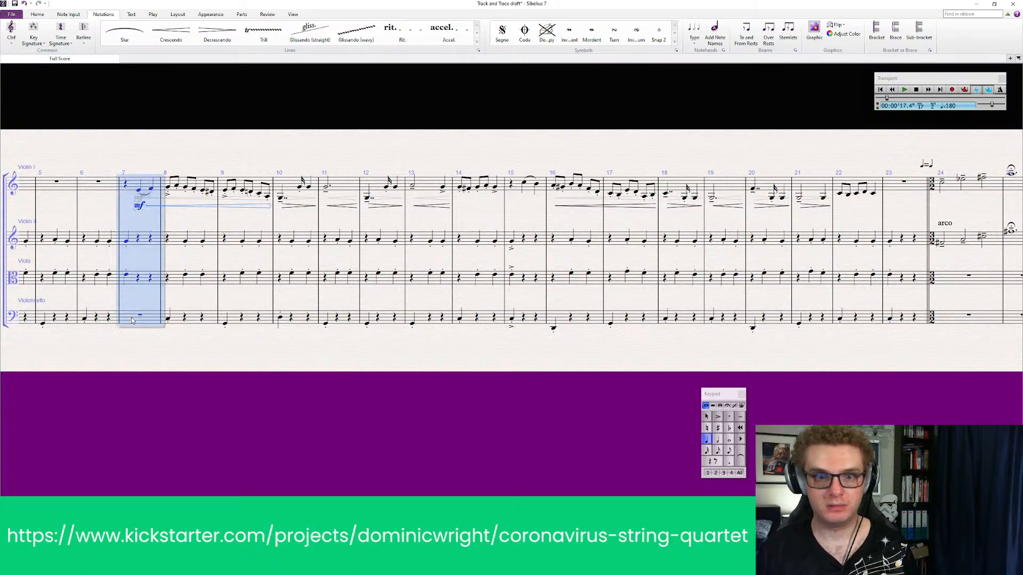
key("p")
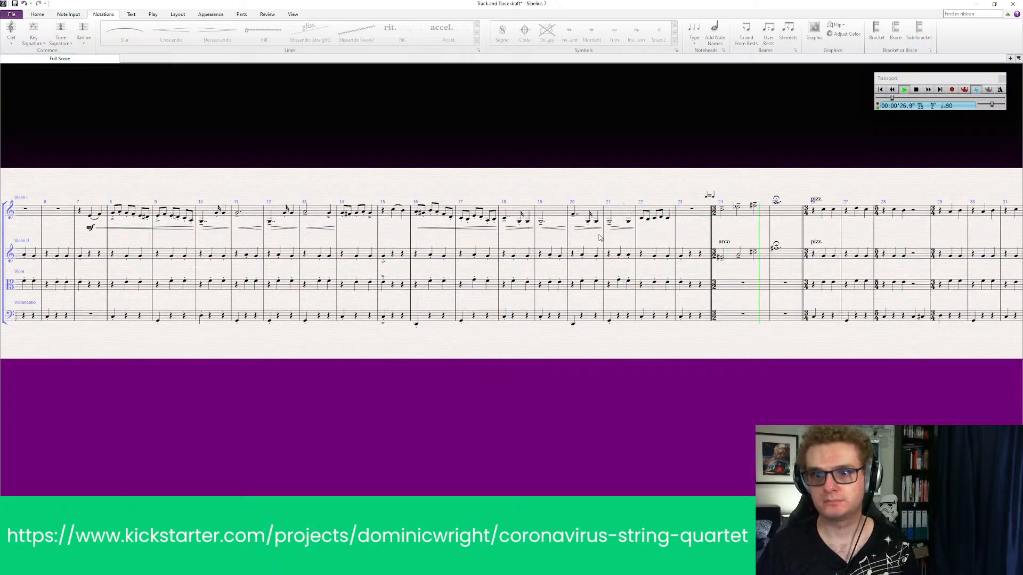
key("space")
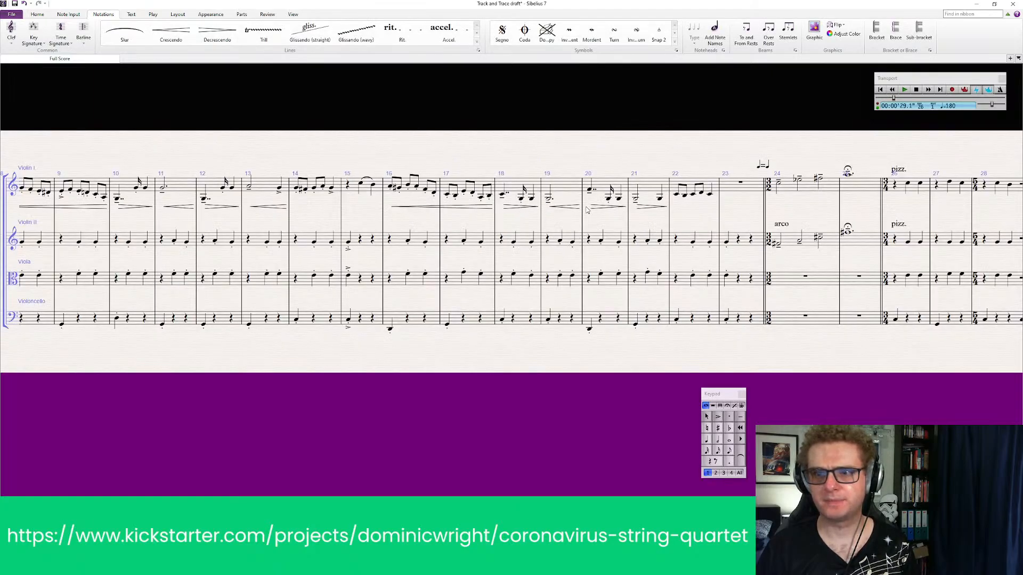
Replace the hairpin under Violin I bar 21 with a crescendo hairpin
left_click(645, 195)
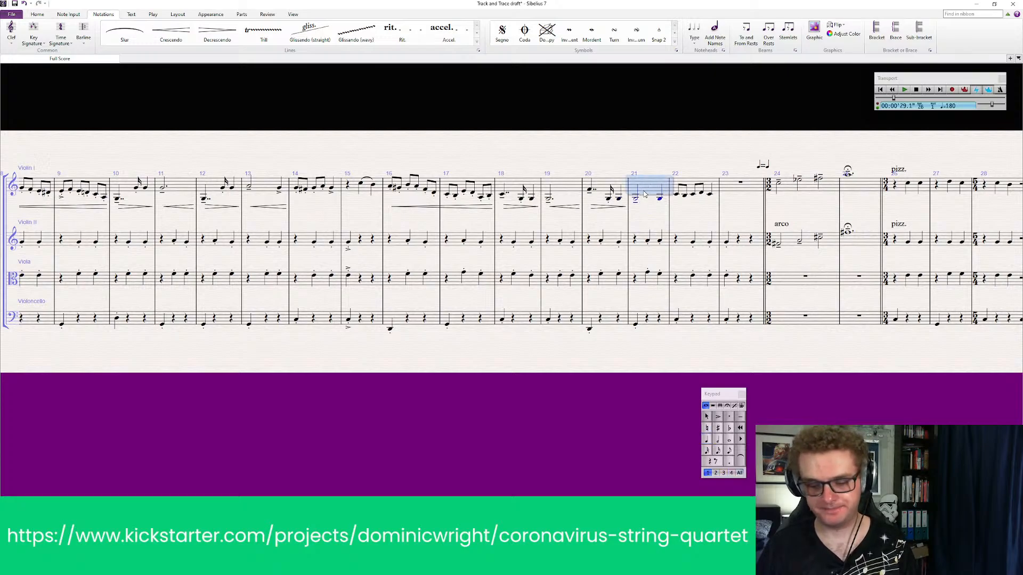
key("h")
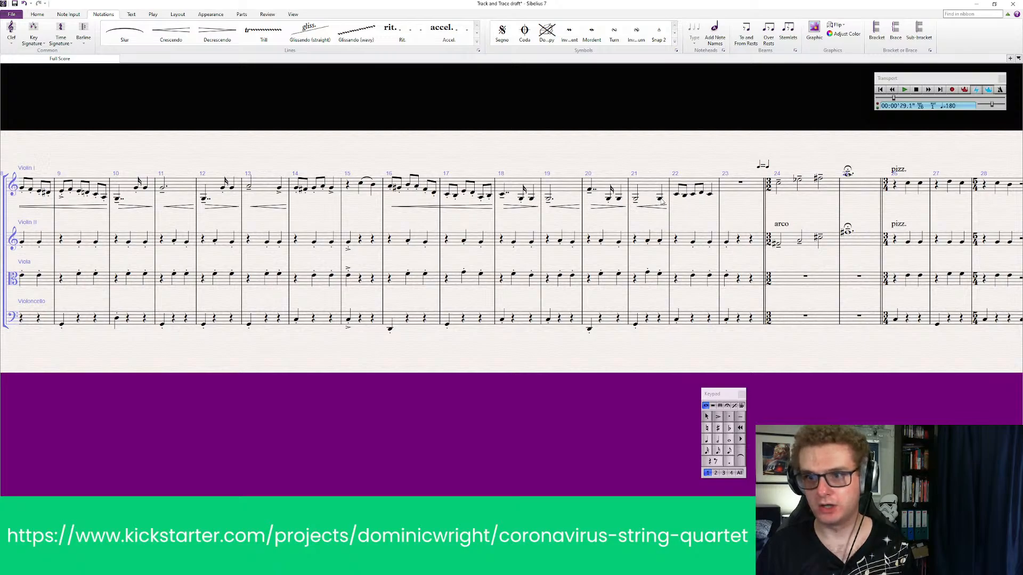
left_click(710, 193)
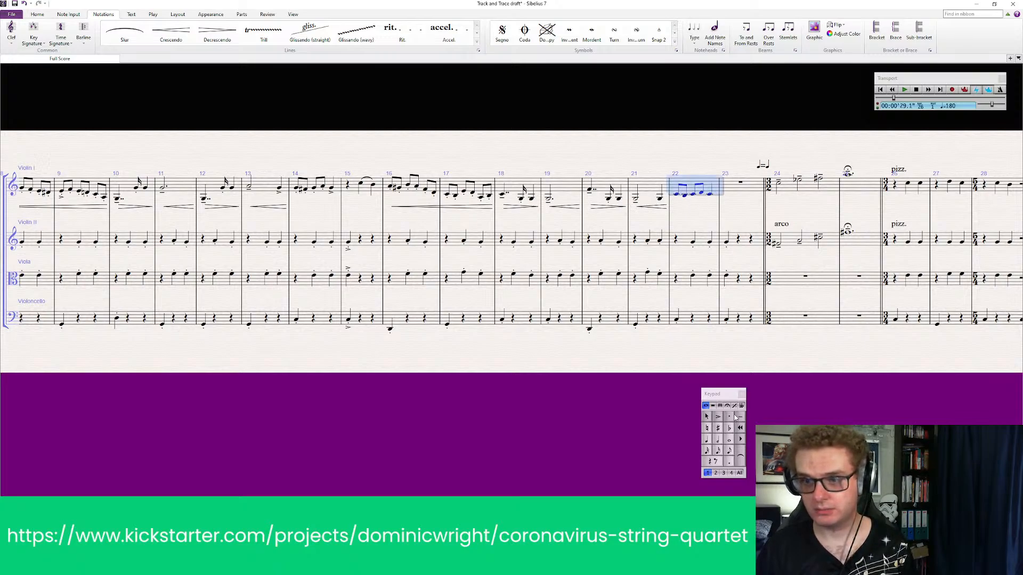
left_click(753, 341)
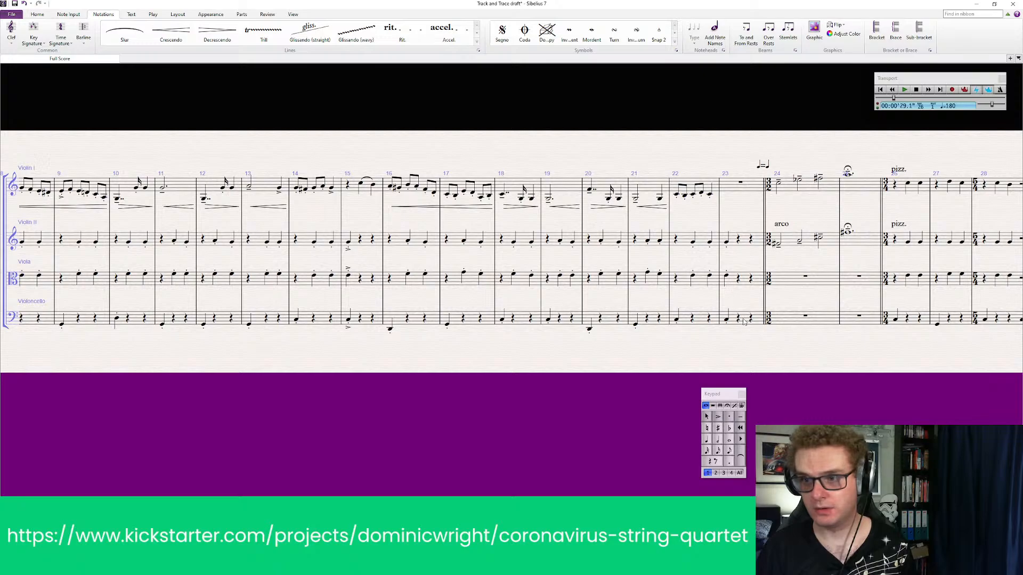
Add accents to the first-beat notes of Violin II, Viola and Violoncello in bar 23
left_click(743, 321)
left_click(746, 247, "shift")
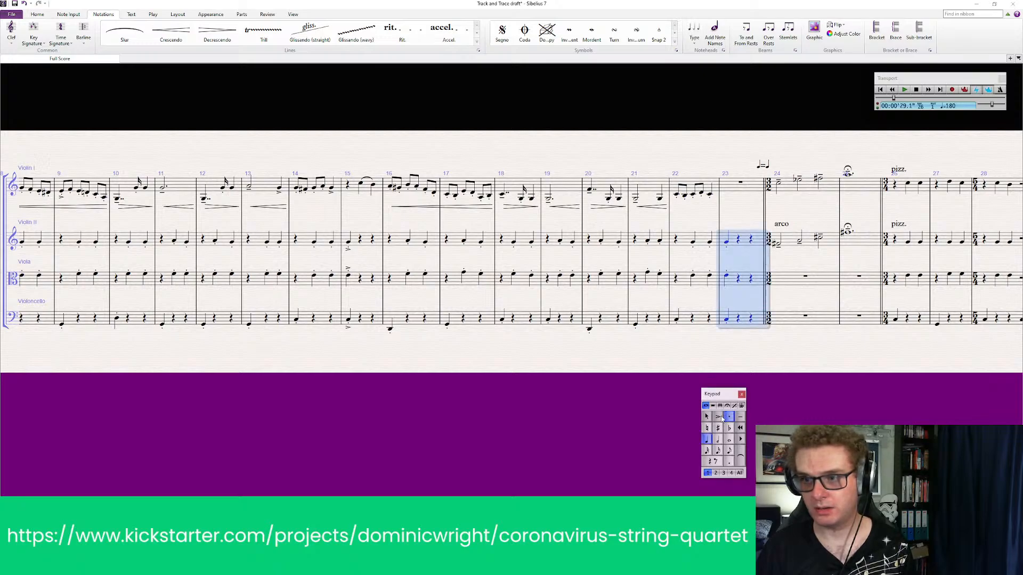
left_click(721, 417)
left_click(698, 358)
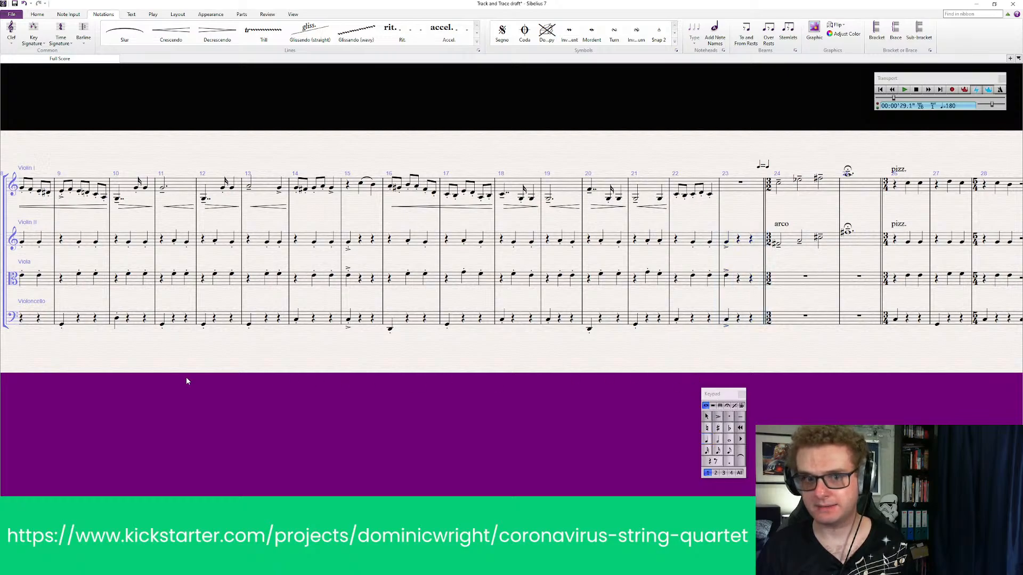
Add an fff dynamic to the first note of bar 24 in both Violin I and Violin II
left_click_drag(247, 130, 604, 126)
scroll(612, 165, "down", 8)
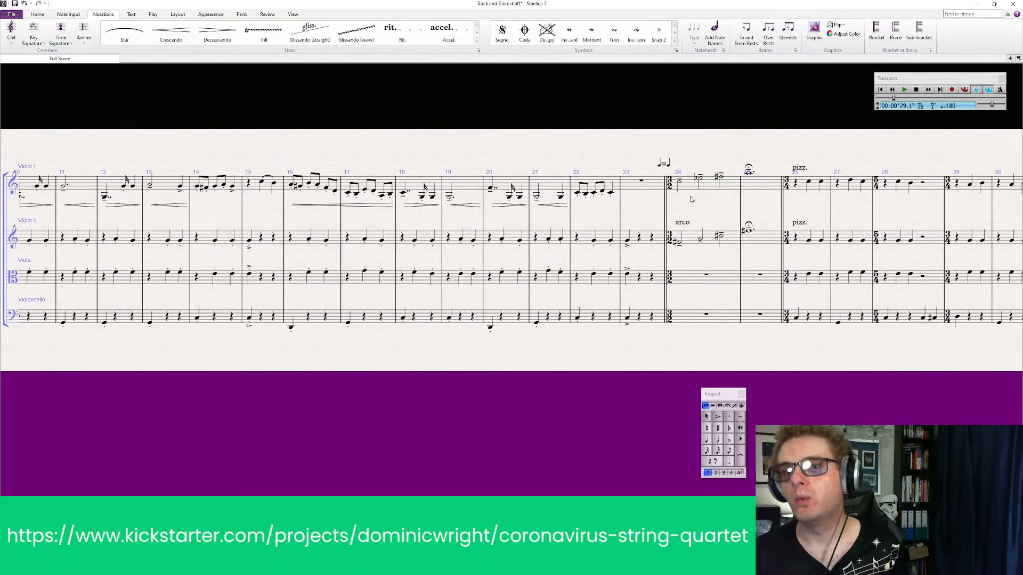
left_click(680, 183)
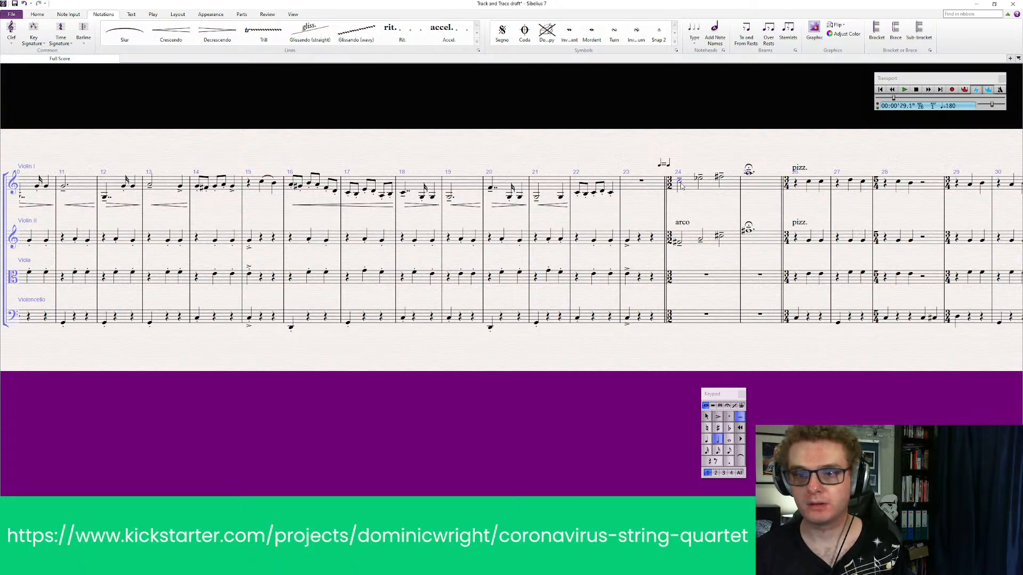
key("ctrl+e")
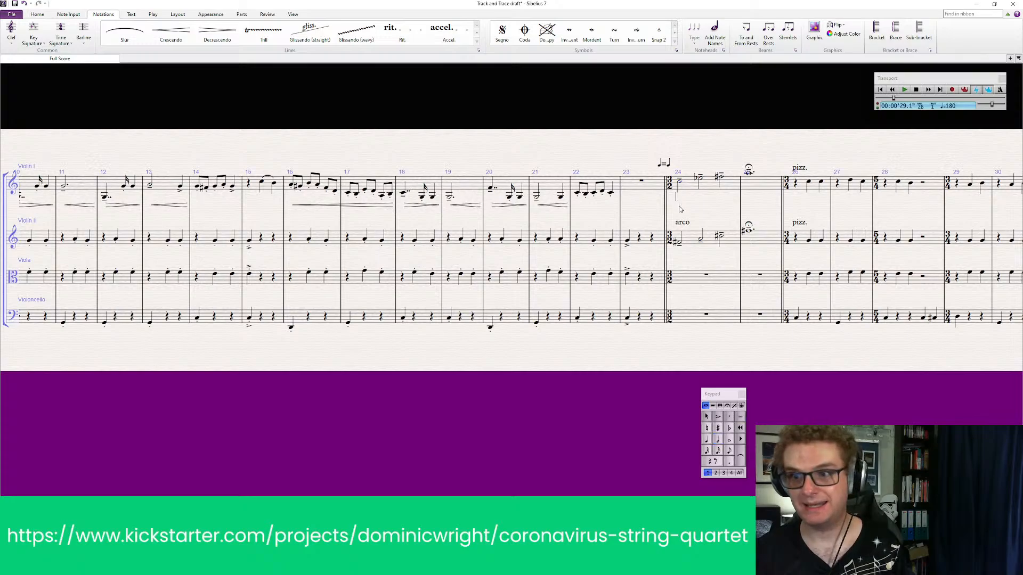
right_click(680, 199)
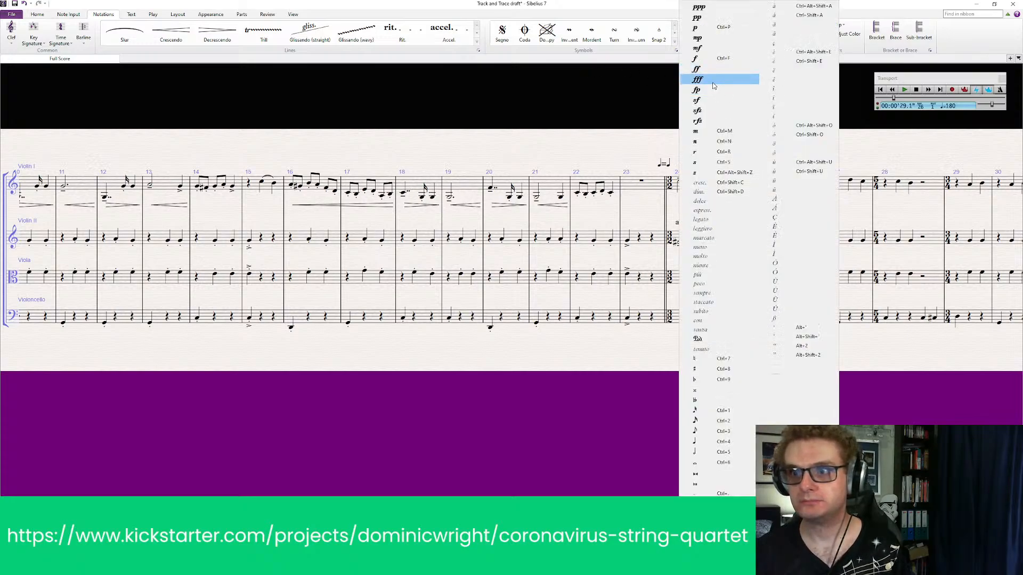
left_click(713, 82)
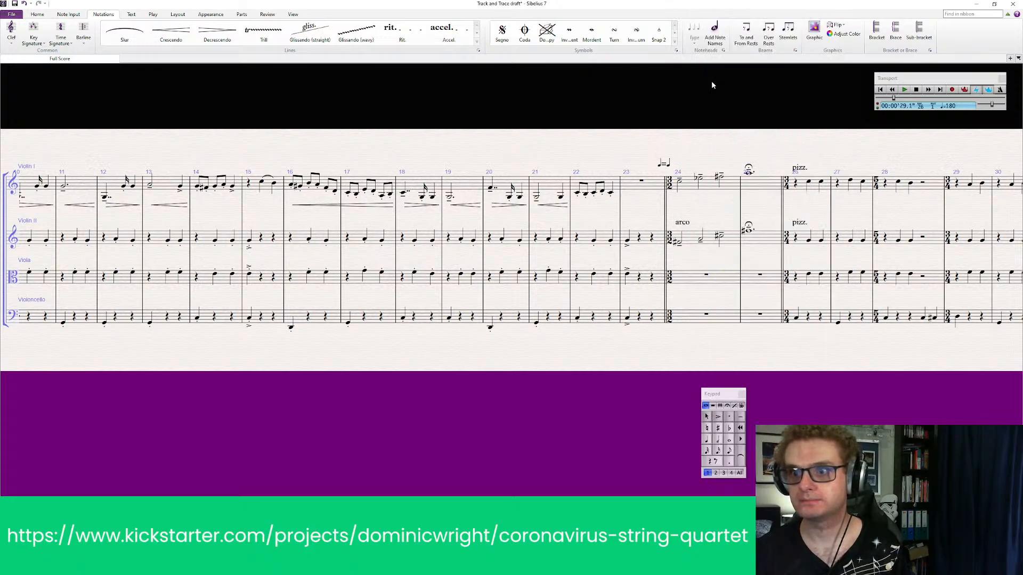
left_click(678, 244)
key("ctrl+e")
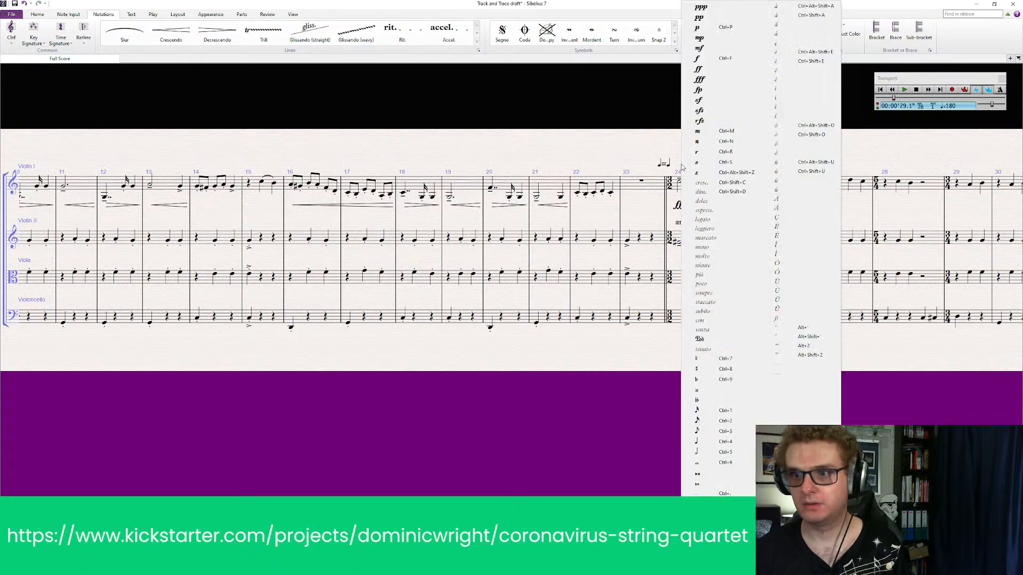
right_click(682, 246)
left_click(709, 81)
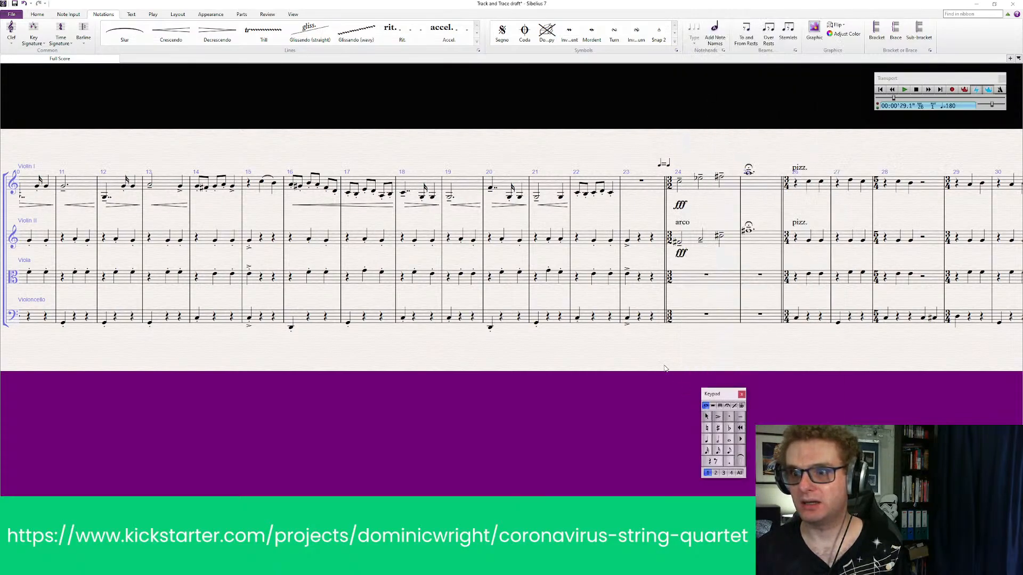
Add the expression text "molto espress." under Violin II at the start of bar 24
left_click_drag(719, 349, 535, 349)
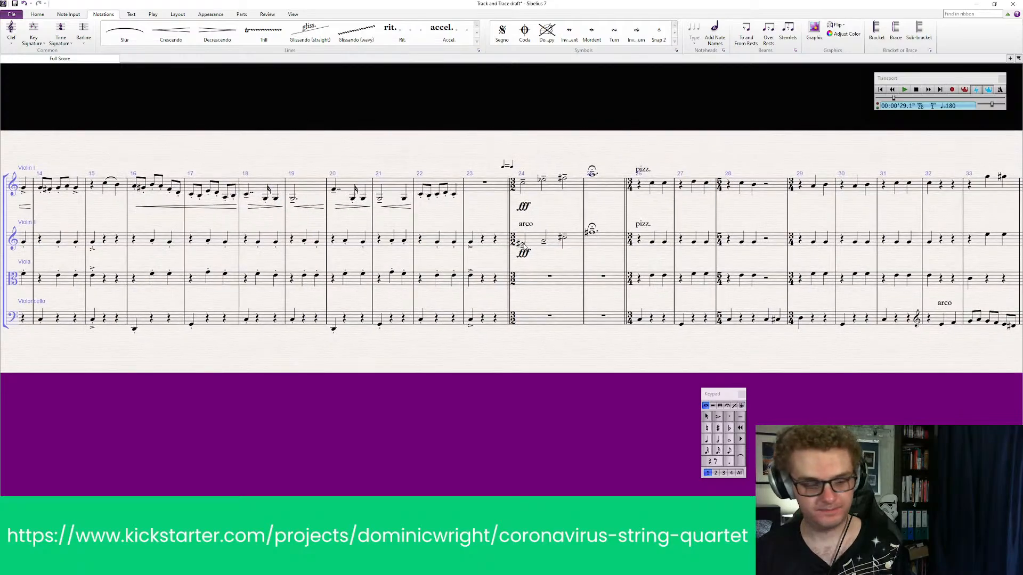
left_click(524, 244)
key("Escape")
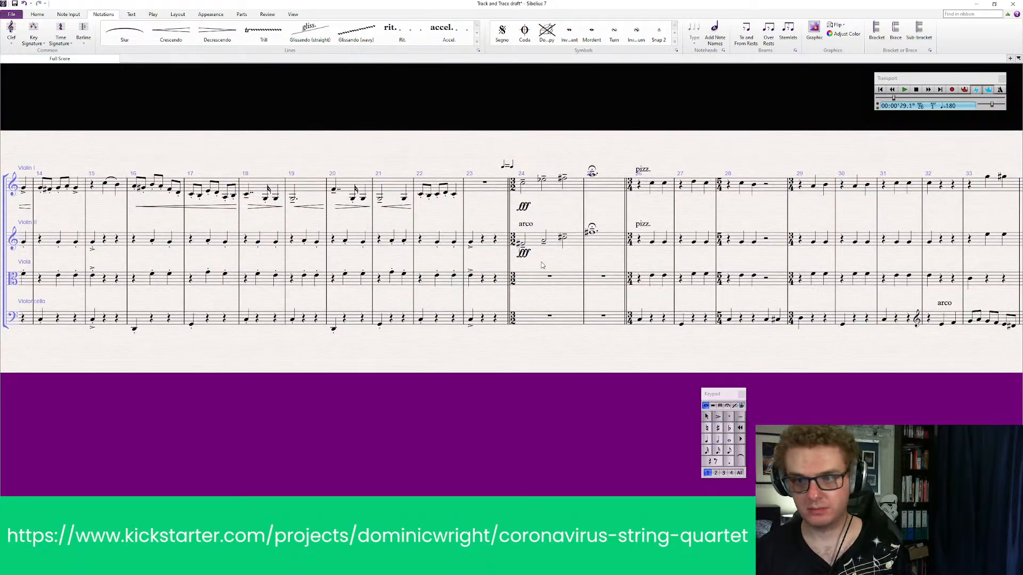
right_click(542, 264)
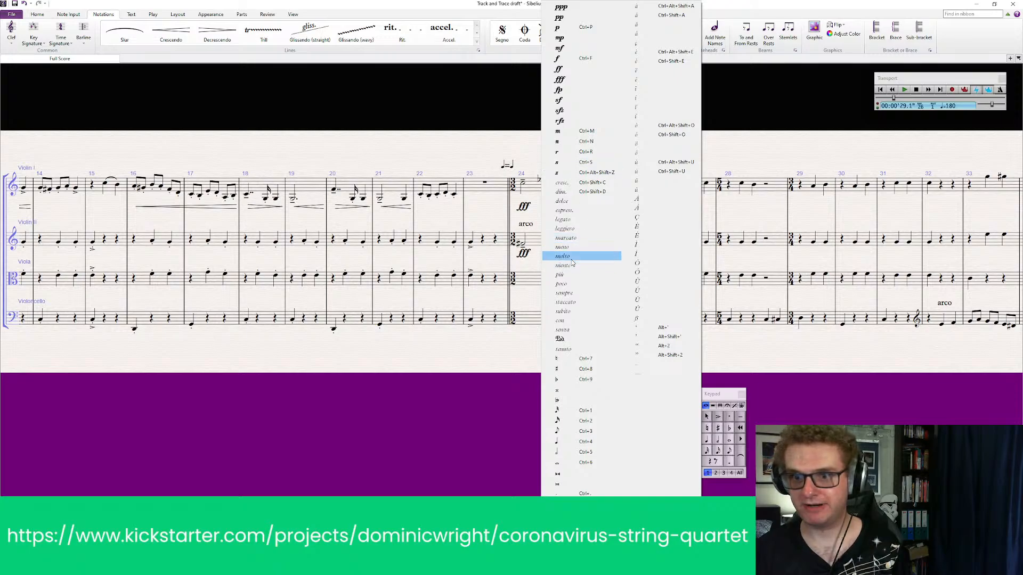
left_click(571, 260)
right_click(554, 258)
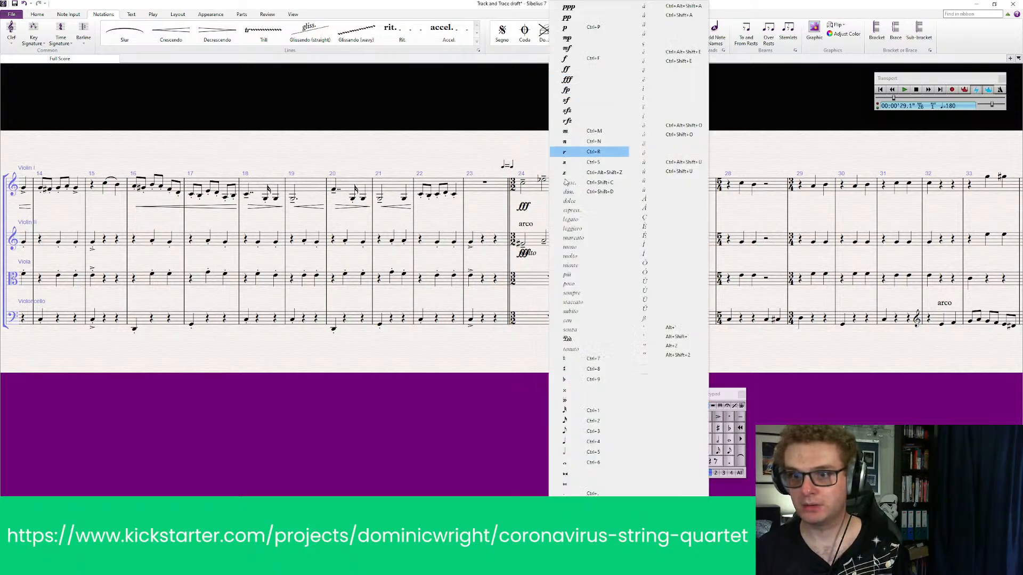
left_click(569, 209)
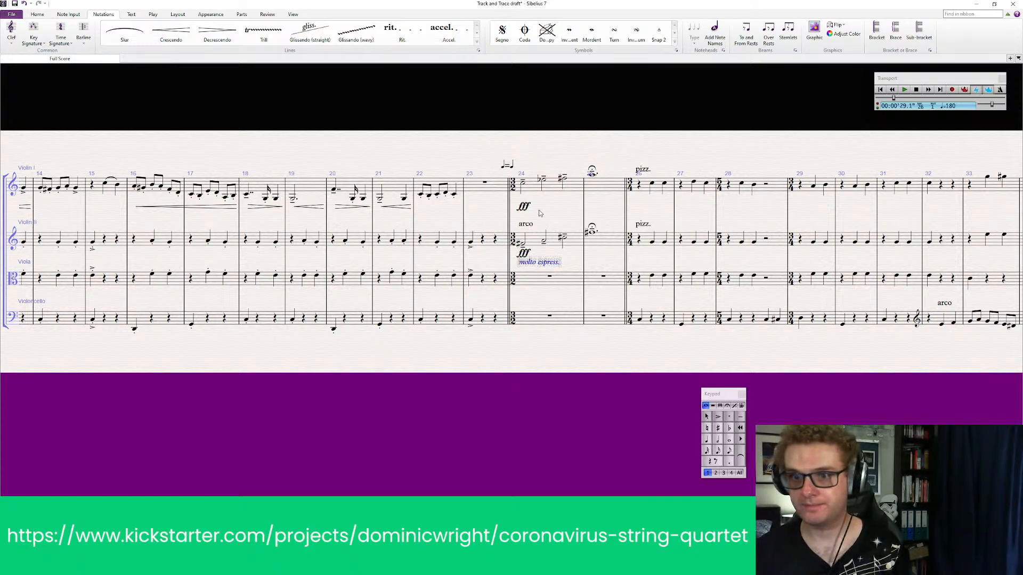
key("Escape")
Widen the vertical spacing between the Violin II, Viola and Violoncello staves
left_click(557, 284)
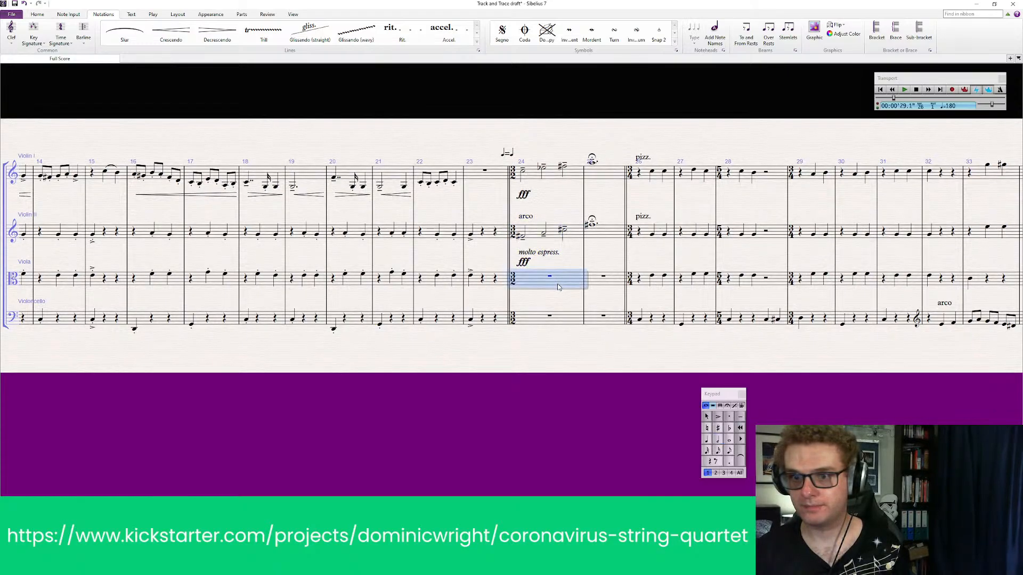
left_click_drag(562, 320, 563, 336)
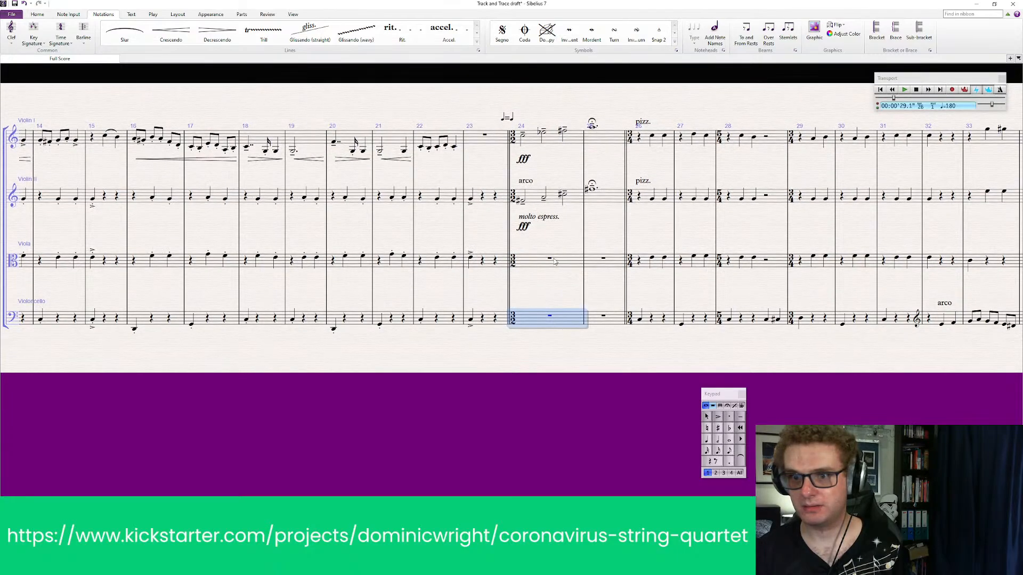
Add the expression text "molto espress." under Violin I at the start of bar 24 and place it above the fff
left_click(520, 159)
left_click(522, 143)
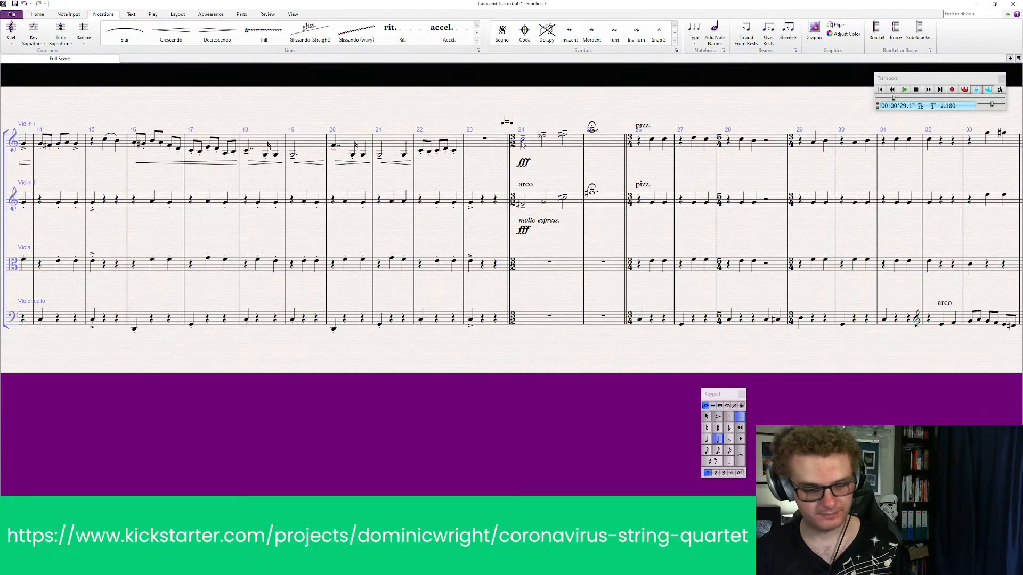
left_click(527, 162)
right_click(527, 153)
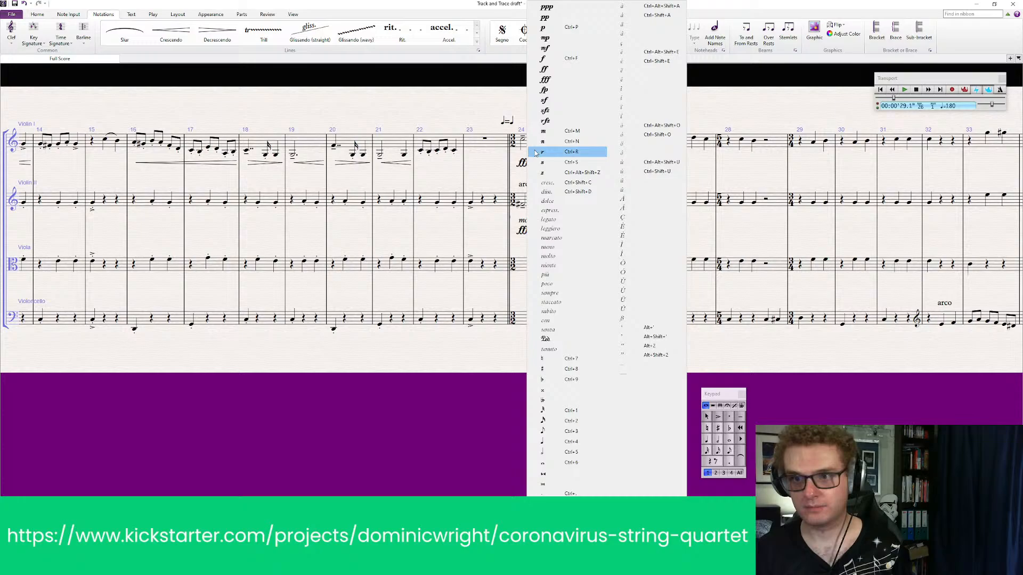
left_click(554, 249)
right_click(539, 160)
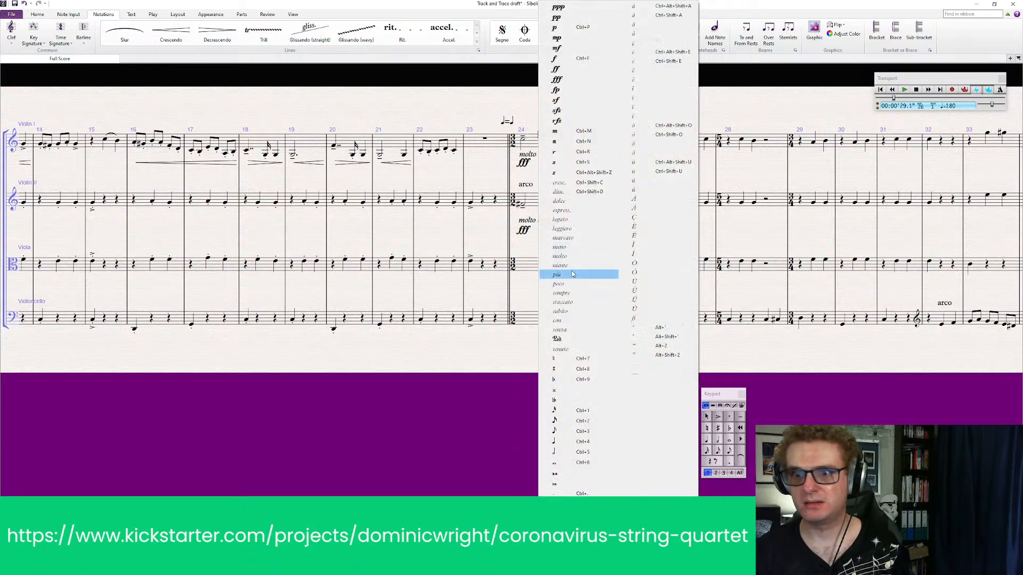
left_click(572, 213)
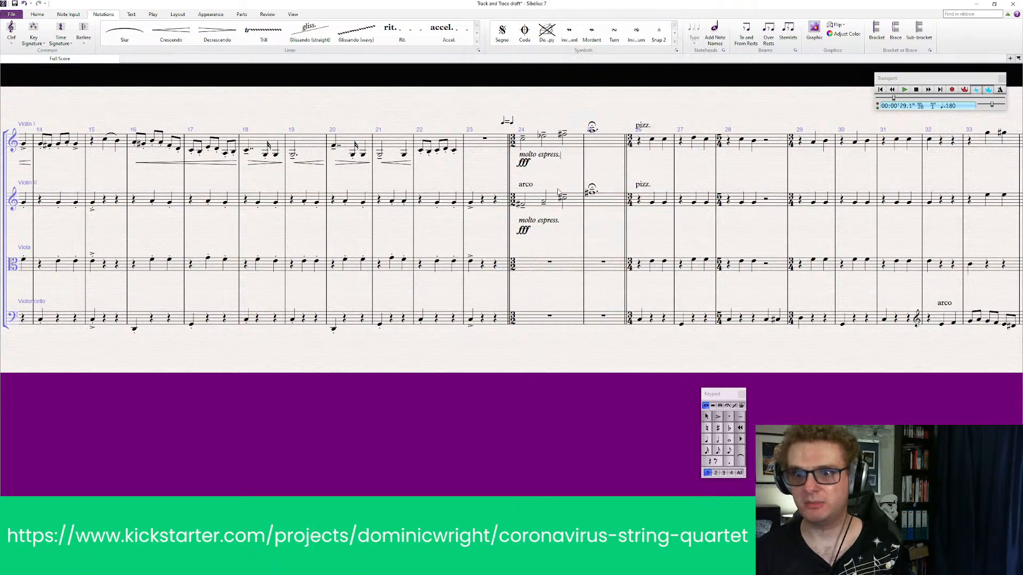
key("Escape")
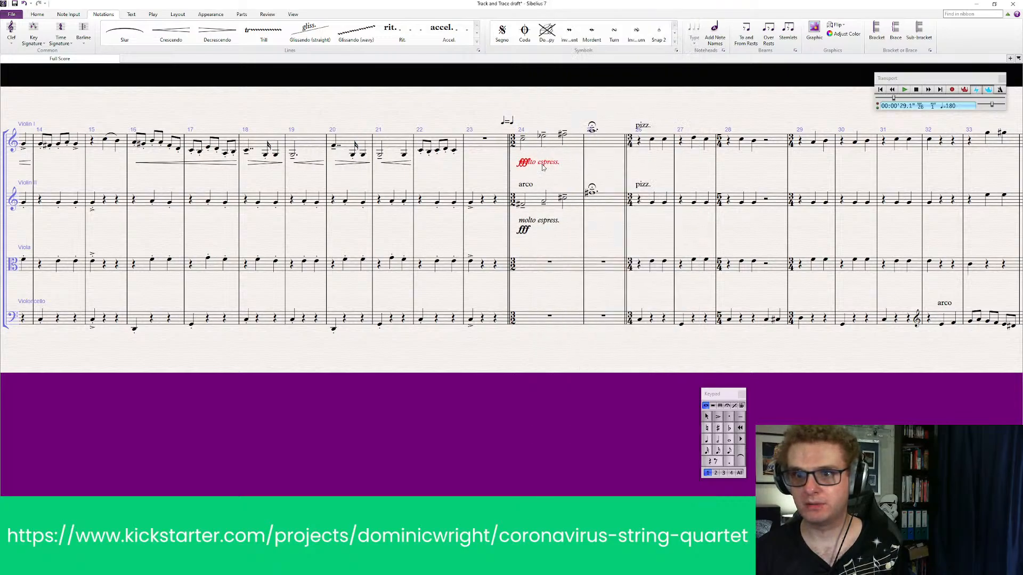
left_click_drag(542, 165, 542, 158)
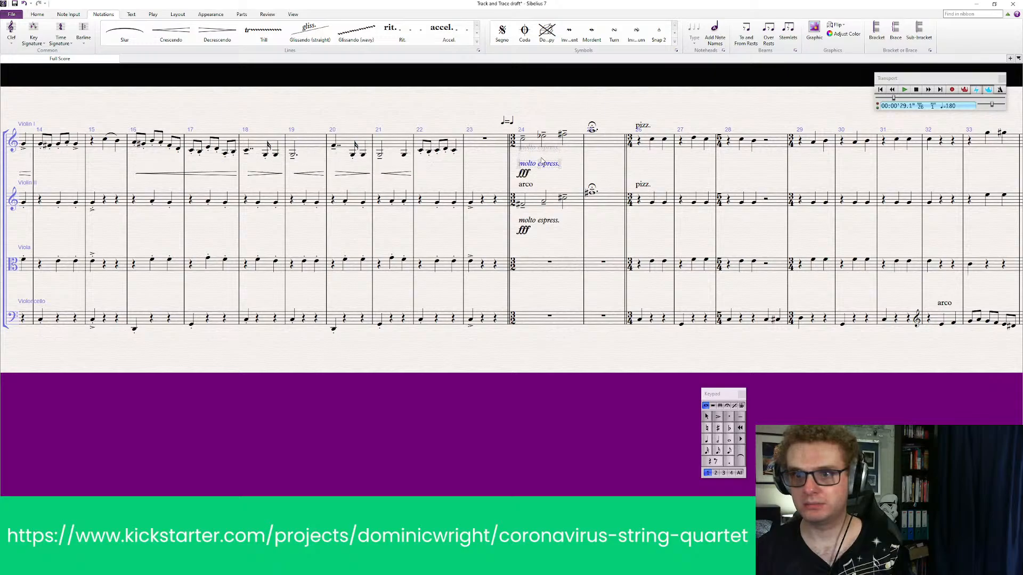
key("Escape")
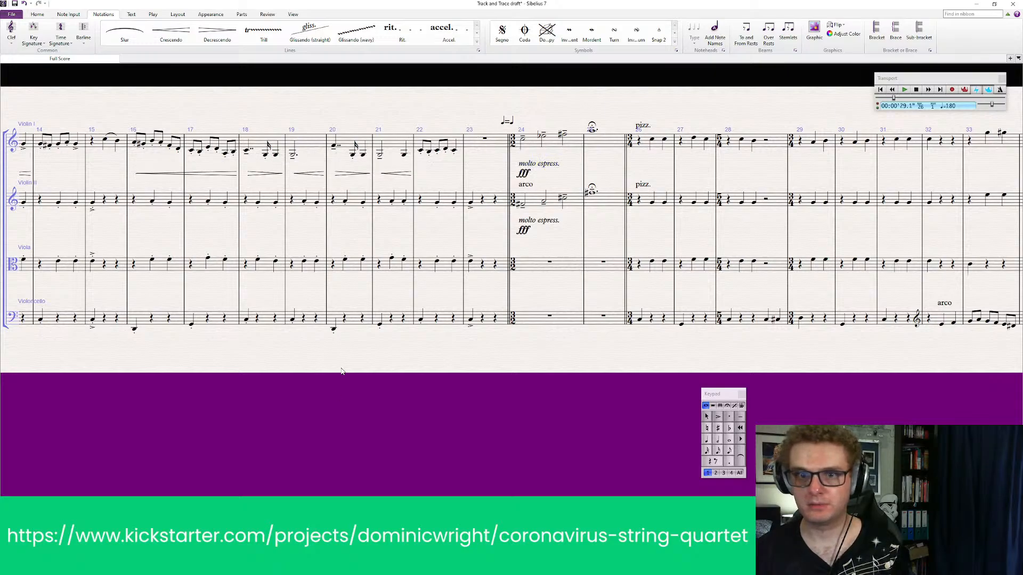
Delete the opening mf dynamics in bar 1 from Violoncello, Viola and Violin II
left_click_drag(349, 402, 589, 401)
left_click_drag(349, 396, 673, 392)
left_click_drag(333, 391, 601, 390)
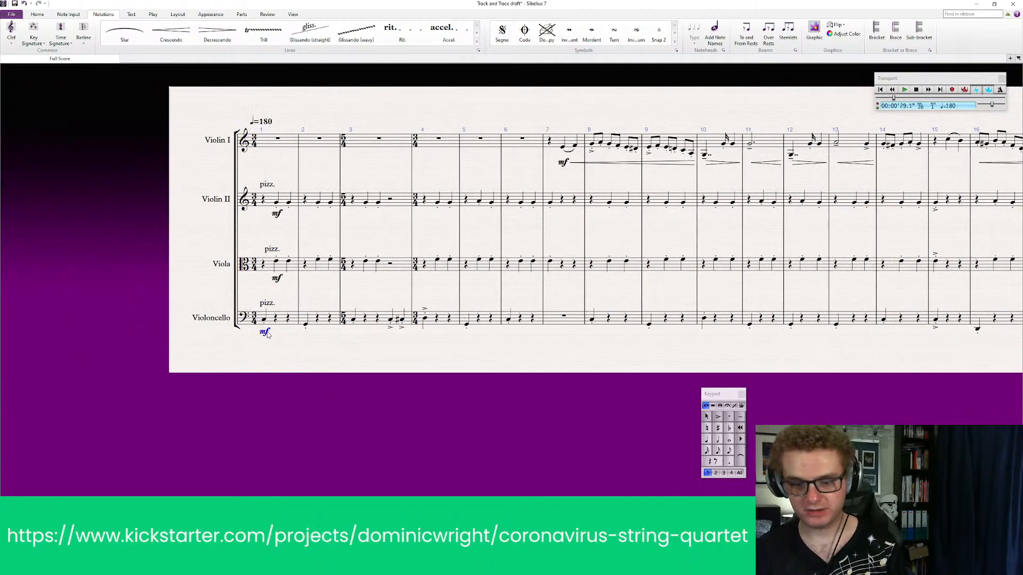
key("Delete")
left_click(276, 278)
key("Delete")
left_click(277, 213)
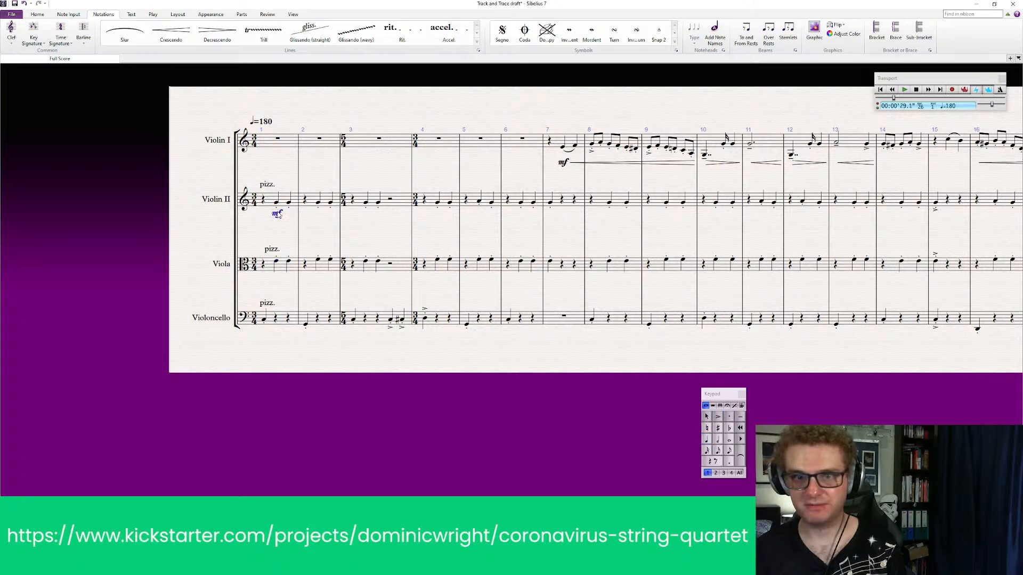
key("Delete")
Add an mp dynamic to the first note of Violin II, Viola and Violoncello in bar 1
left_click(277, 204)
left_click(277, 220)
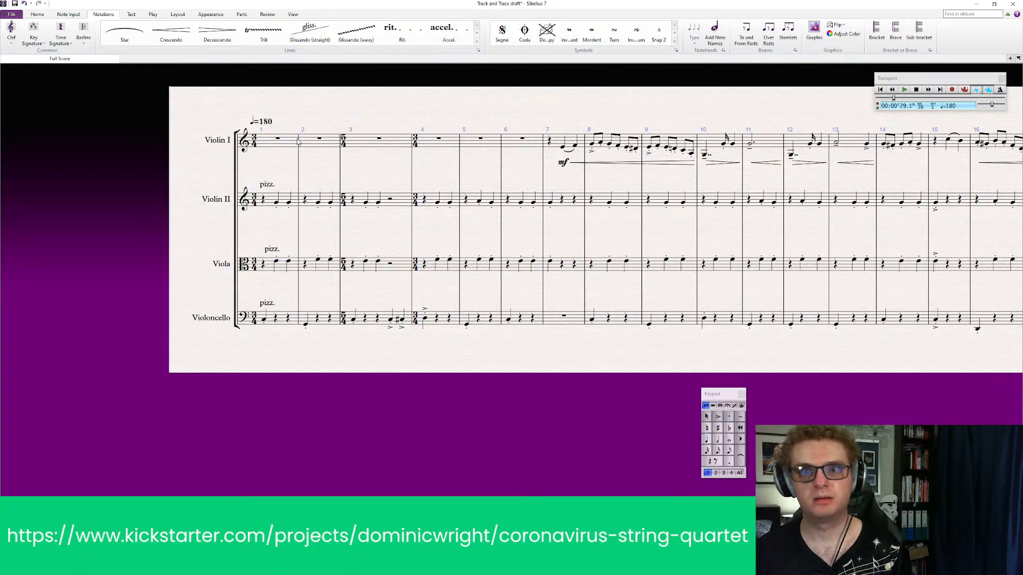
right_click(276, 214)
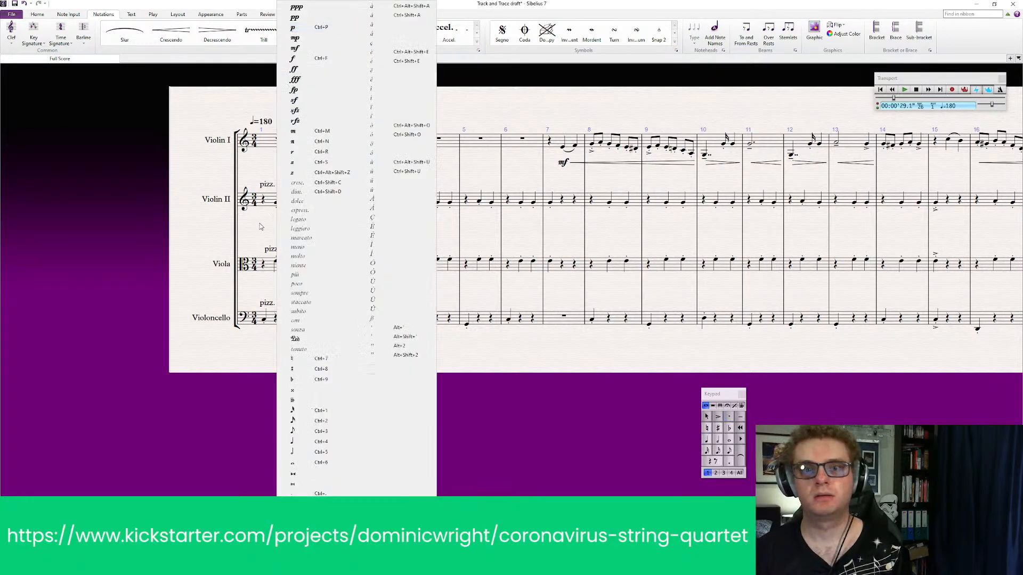
left_click(306, 41)
left_click(277, 262)
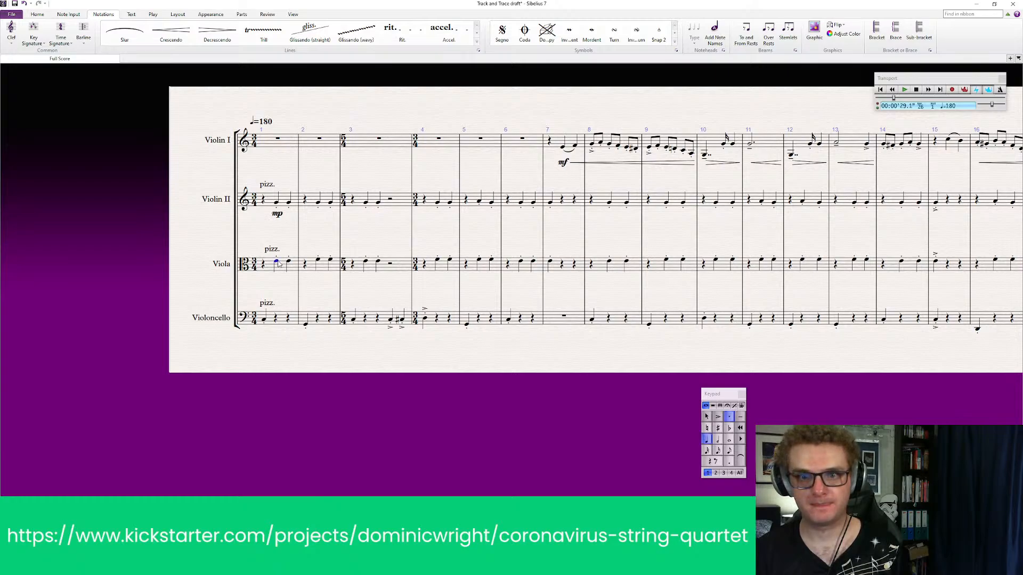
left_click(280, 294)
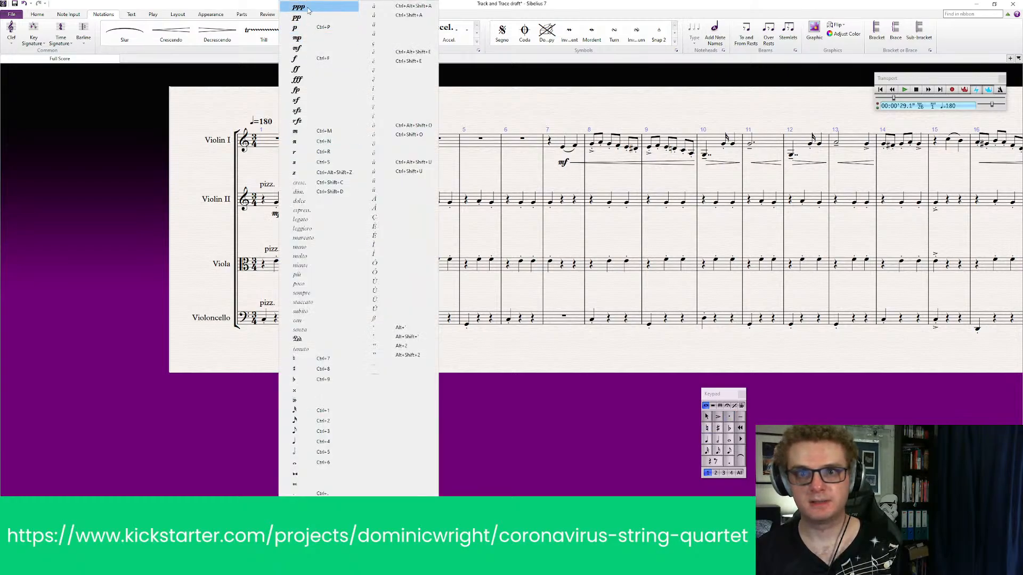
left_click(301, 39)
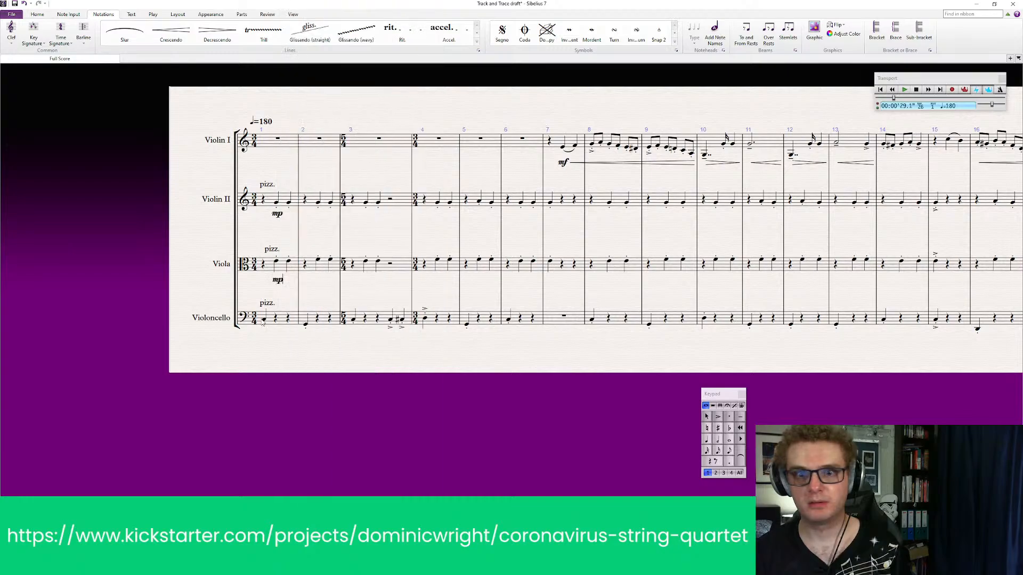
left_click(265, 320)
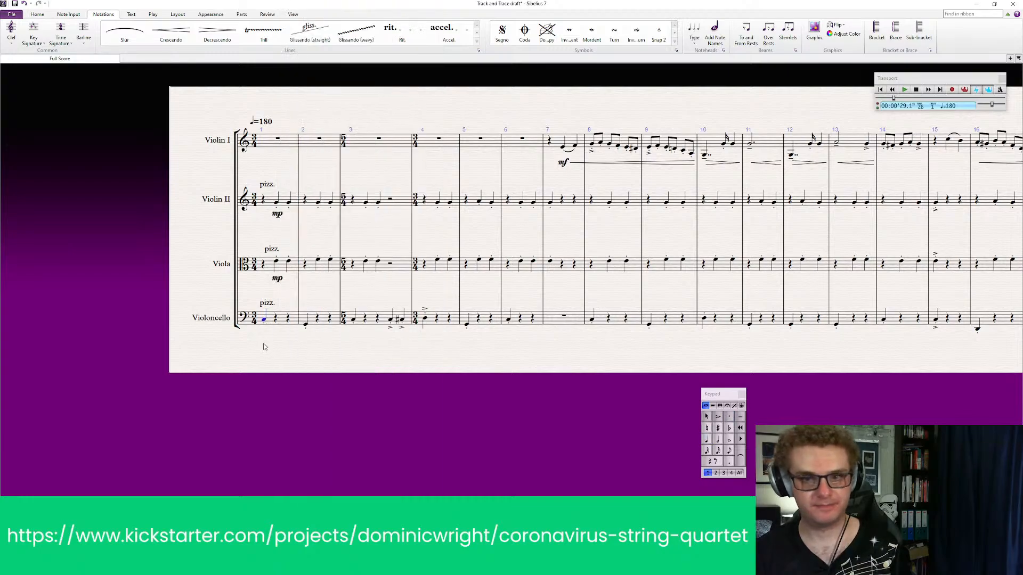
key("ctrl+e")
right_click(263, 344)
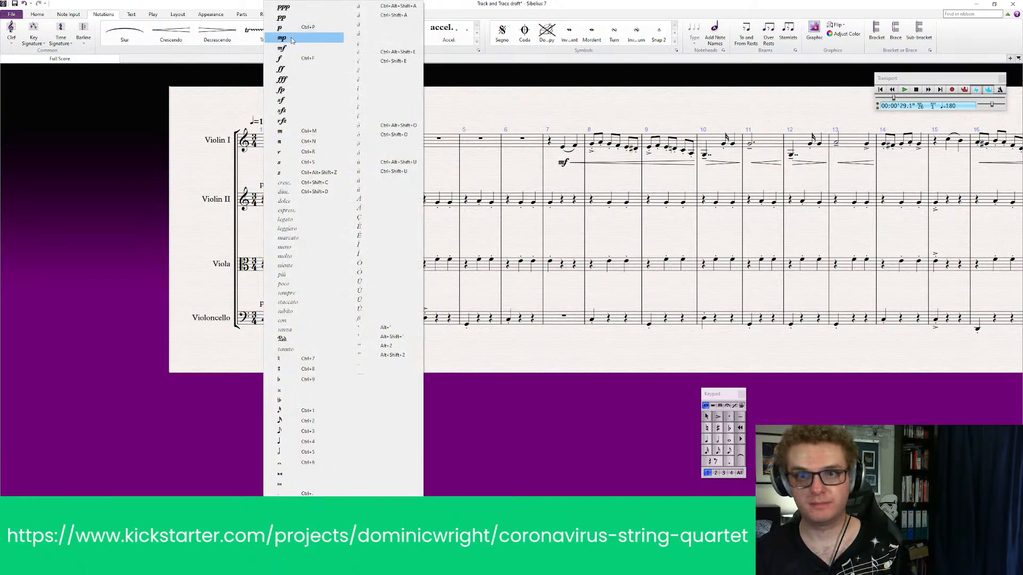
left_click(284, 38)
Replace the mf under Violin I's first note in bar 7 with mp
left_click(566, 164)
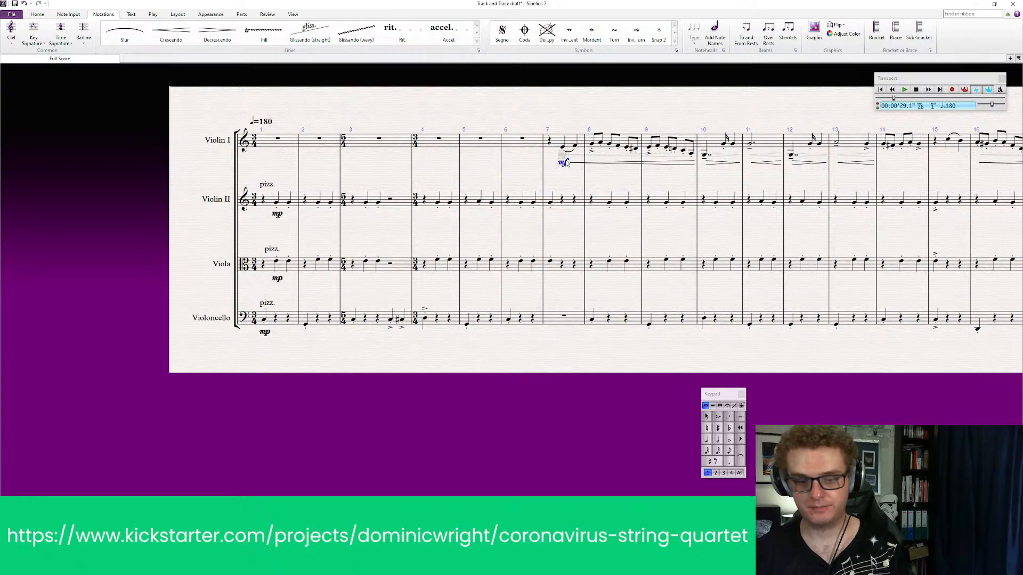
key("Delete")
left_click(561, 147)
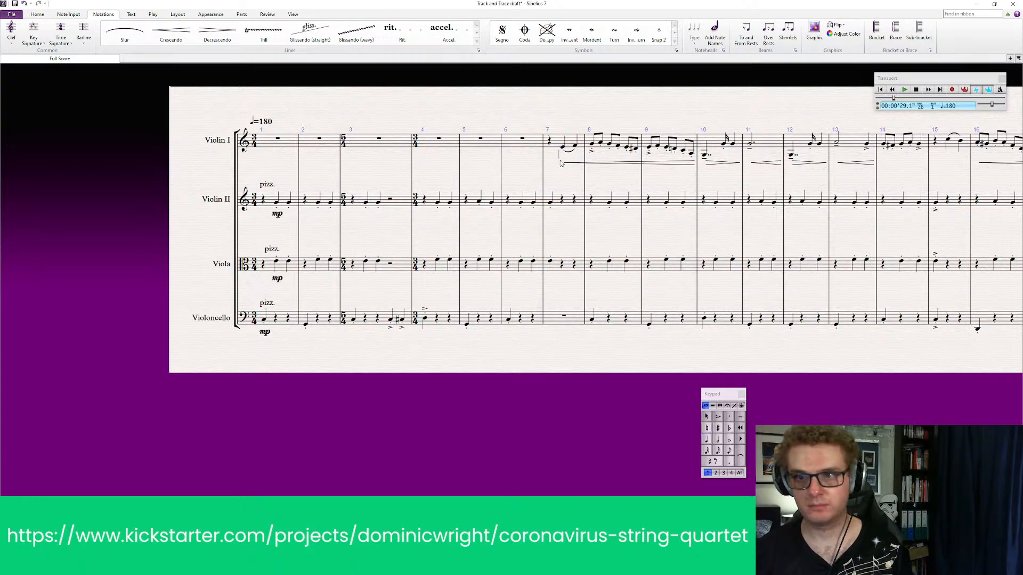
key("ctrl+e")
right_click(561, 163)
left_click(584, 43)
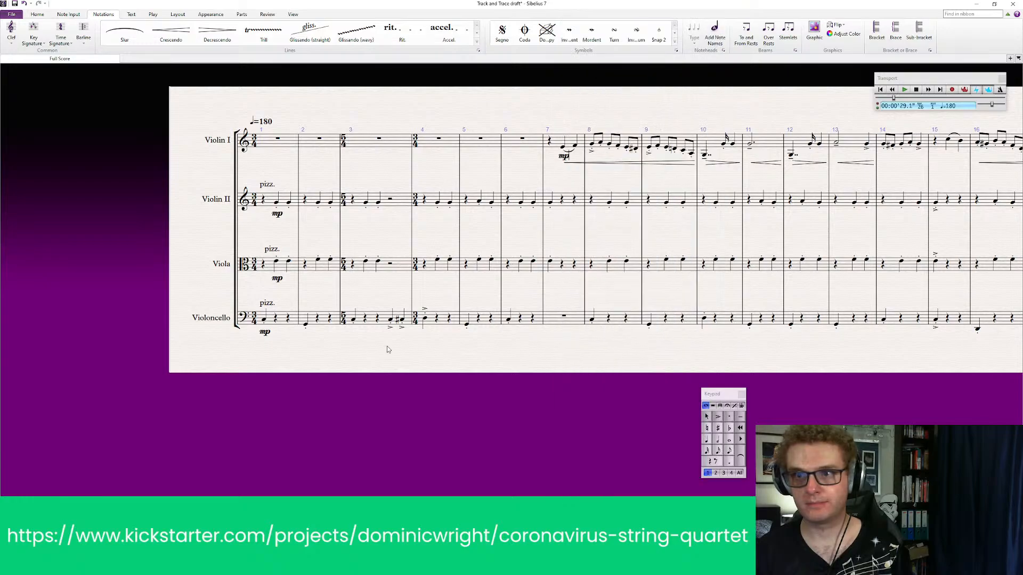
Play the score back from bar 1 in all four staves through the start of the pizzicato section at bar 26
left_click(283, 143)
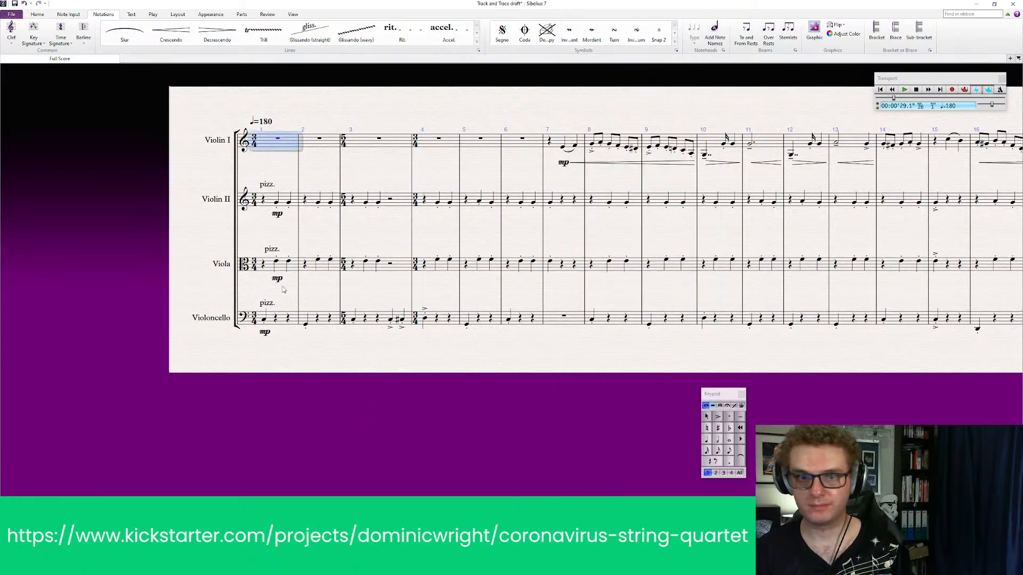
left_click(284, 321, "shift")
left_click(290, 366)
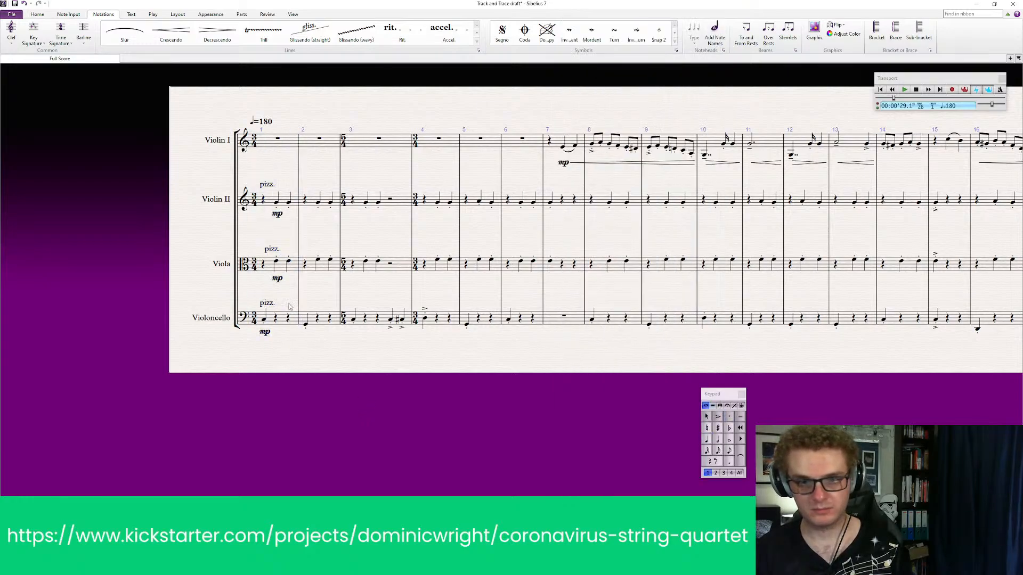
left_click(292, 148)
left_click(283, 323, "shift")
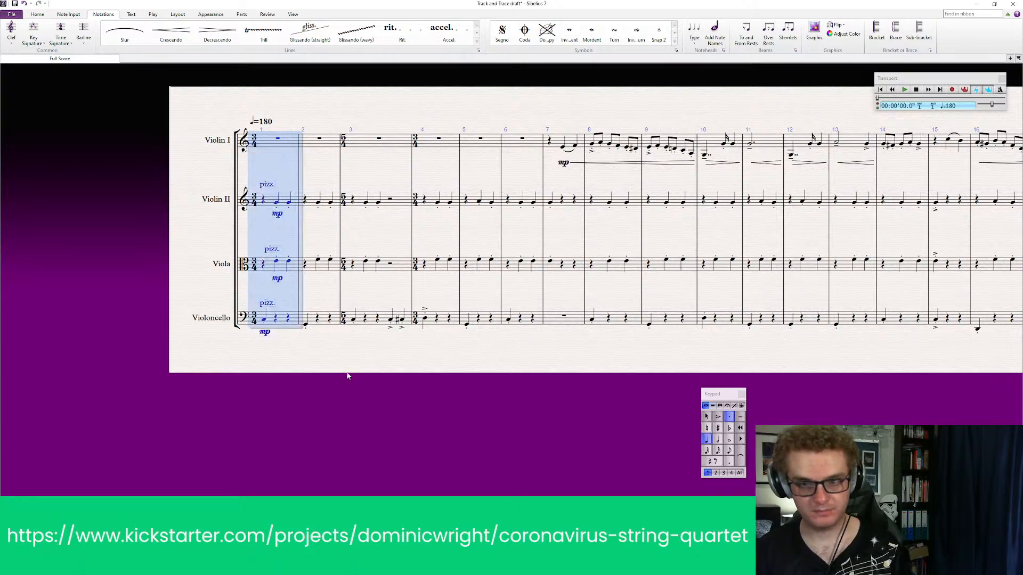
key("space")
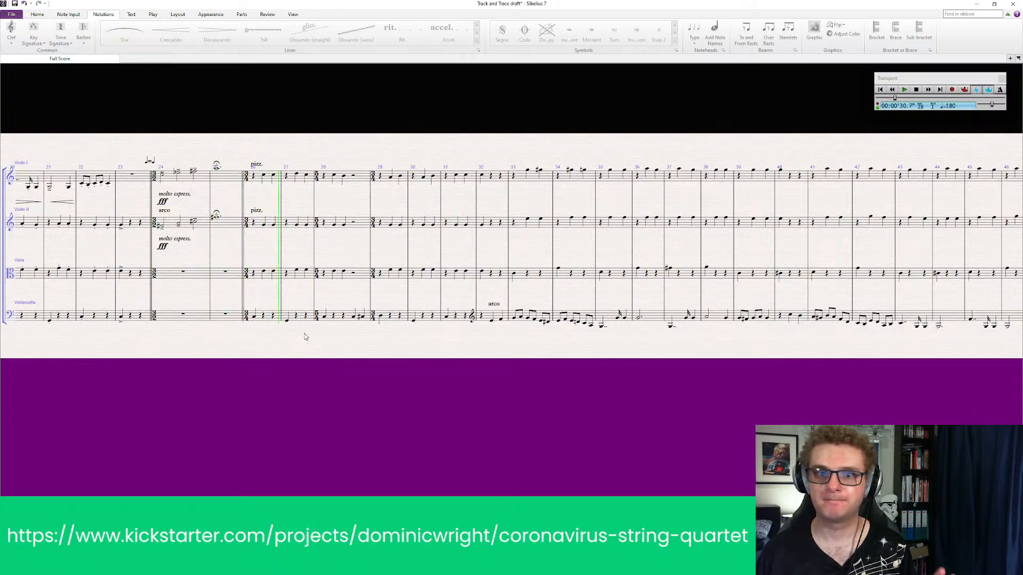
key("space")
Add staccato dots to the Violoncello notes in bars 26 to 31
left_click(184, 320)
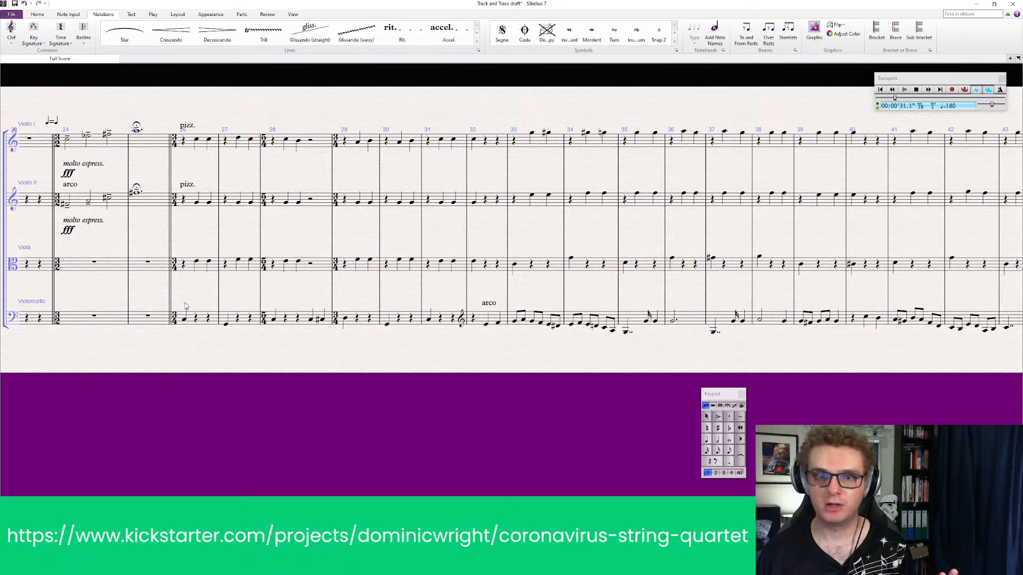
left_click(232, 320)
left_click(214, 320)
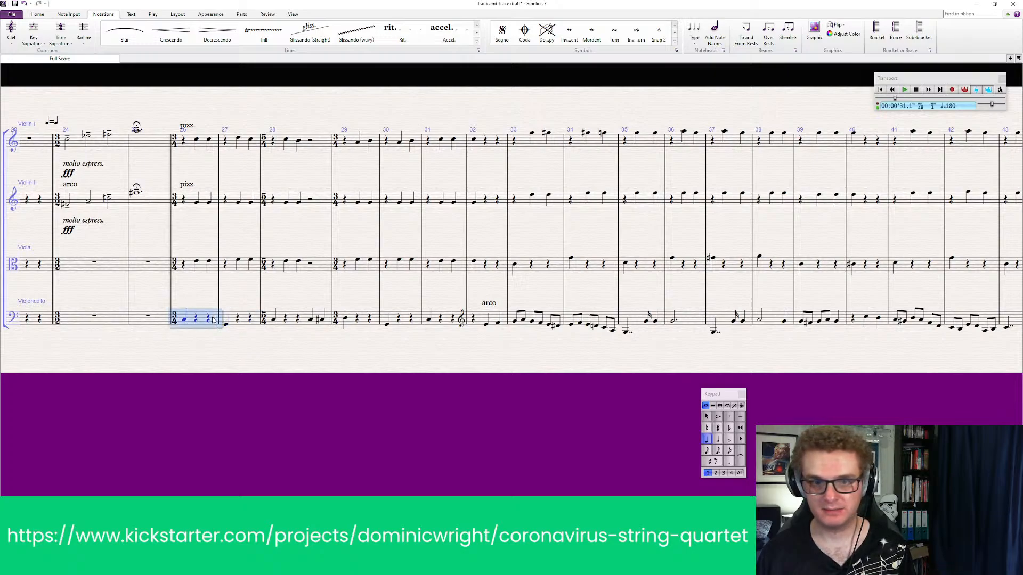
left_click(444, 324, "shift")
left_click(315, 333)
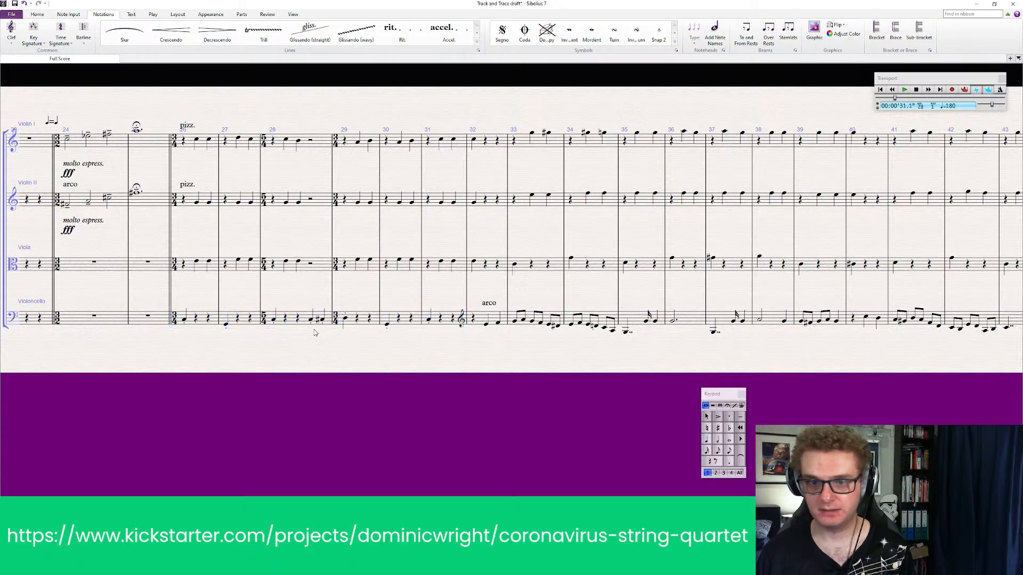
Add accents to the last two Violoncello notes of bar 28 and the first note of bar 29
left_click(313, 326)
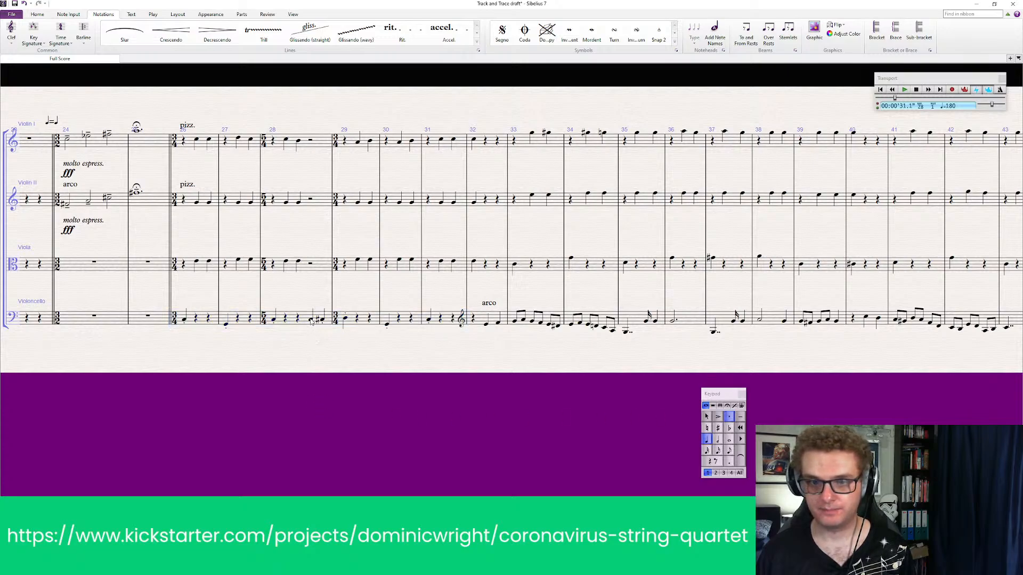
left_click(345, 319, "shift")
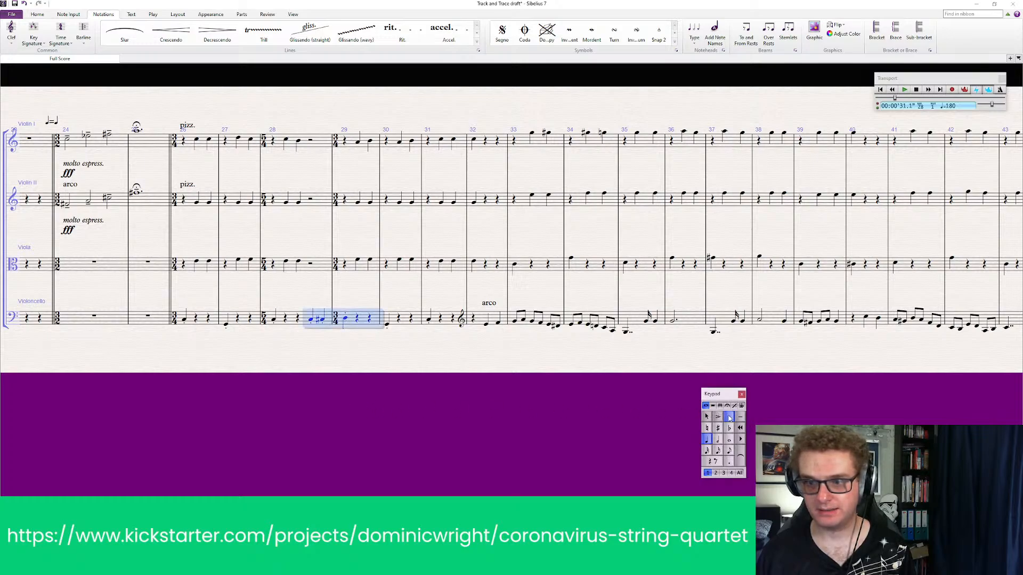
left_click(719, 417)
left_click(291, 371)
left_click_drag(291, 371, 334, 403)
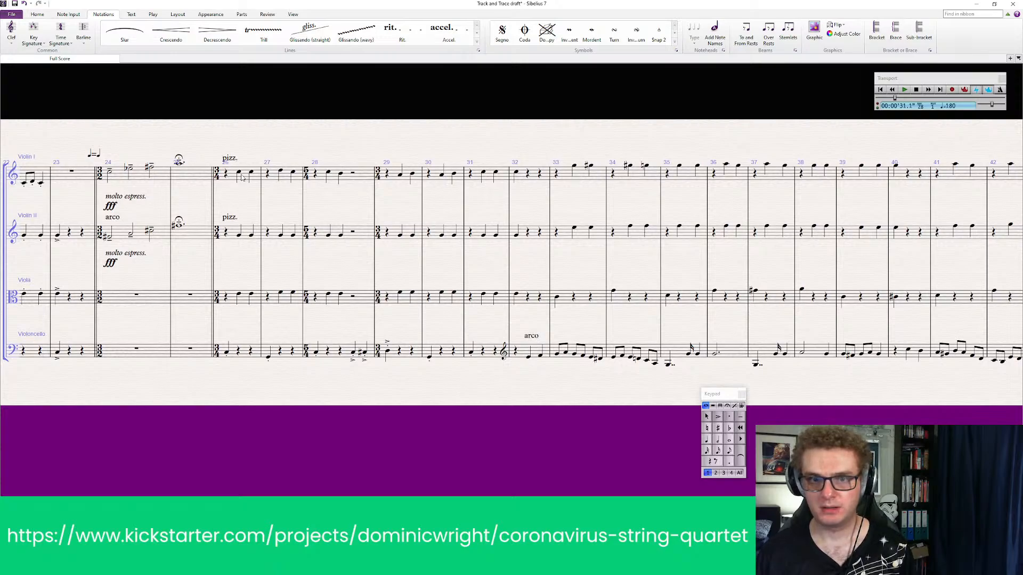
right_click(237, 197)
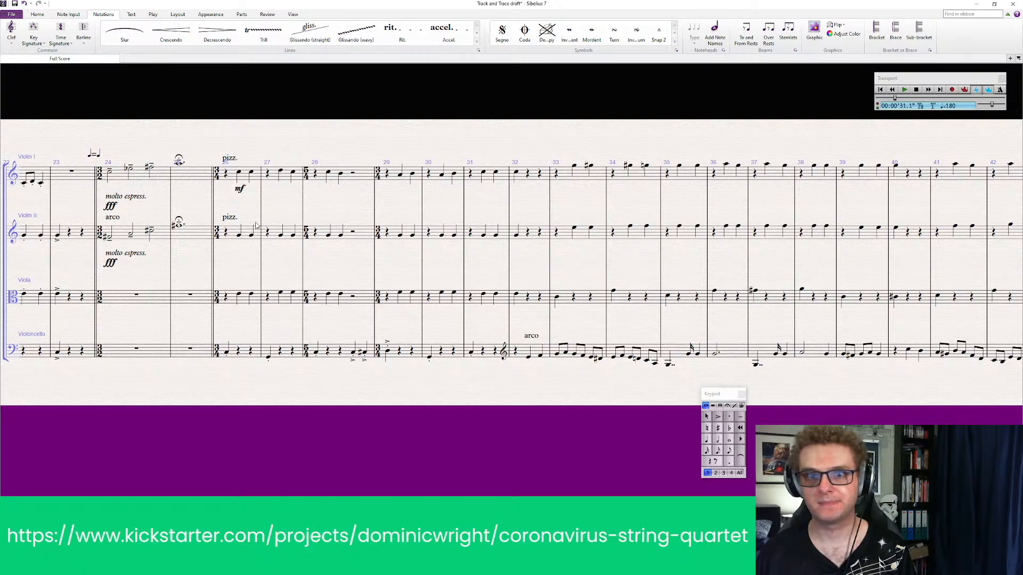
left_click(240, 190)
key("Delete")
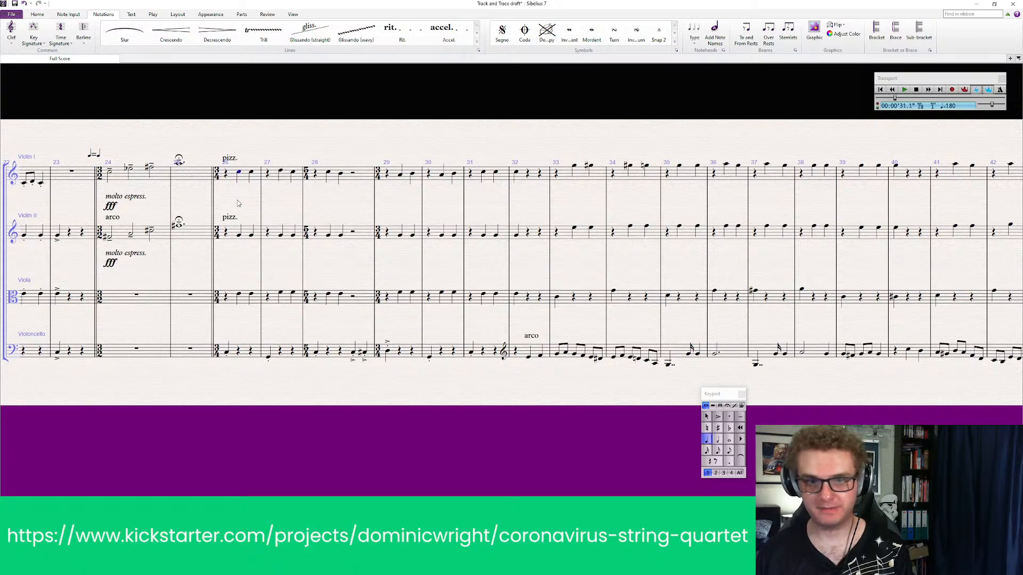
key("ctrl+e")
right_click(237, 171)
key("Escape")
key("Escape")
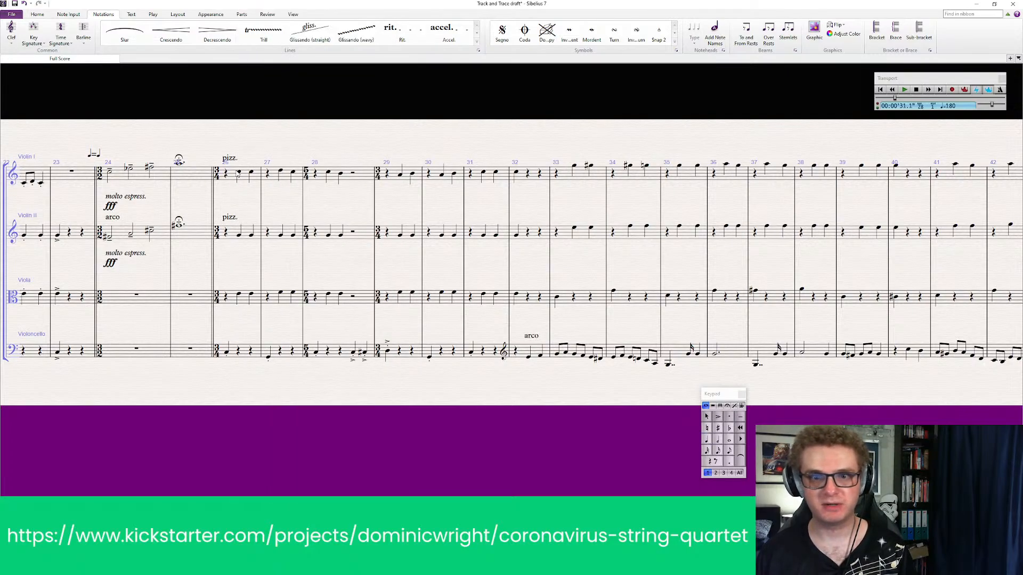
Add an f dynamic under the first note of bar 26 in Violin I and Violin II
left_click(239, 174)
key("ctrl+e")
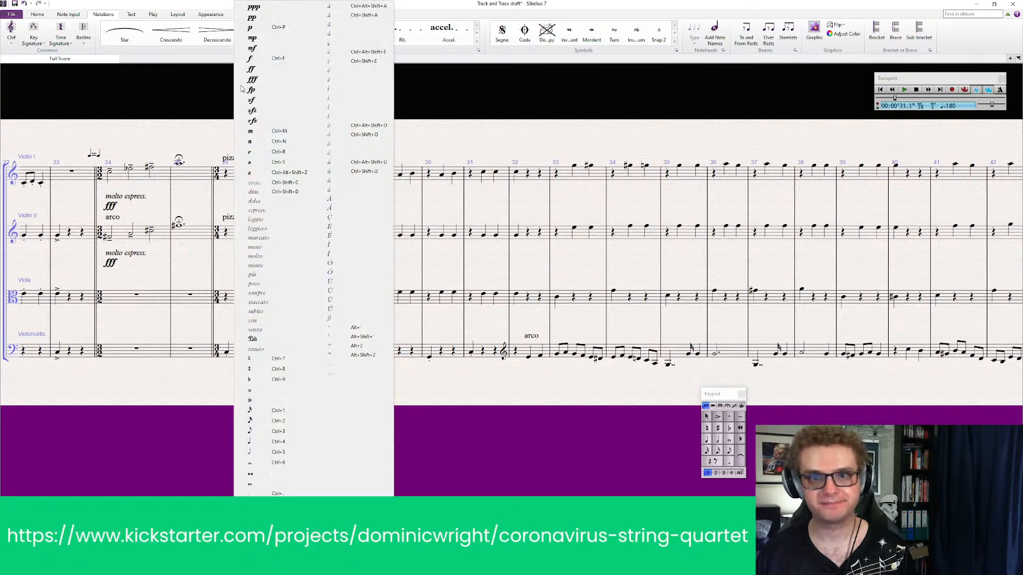
right_click(237, 184)
left_click(251, 58)
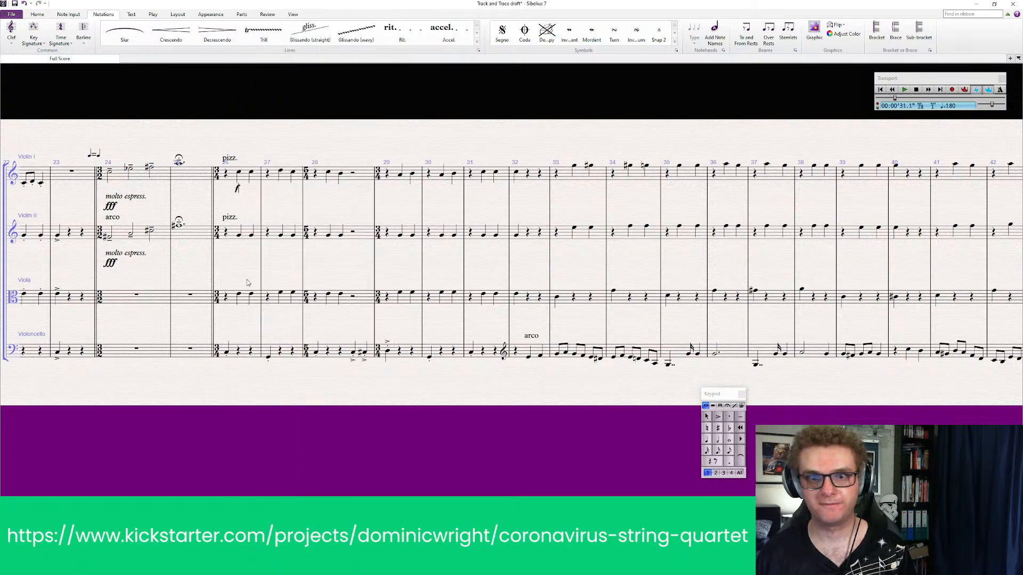
left_click(240, 236)
key("ctrl+e")
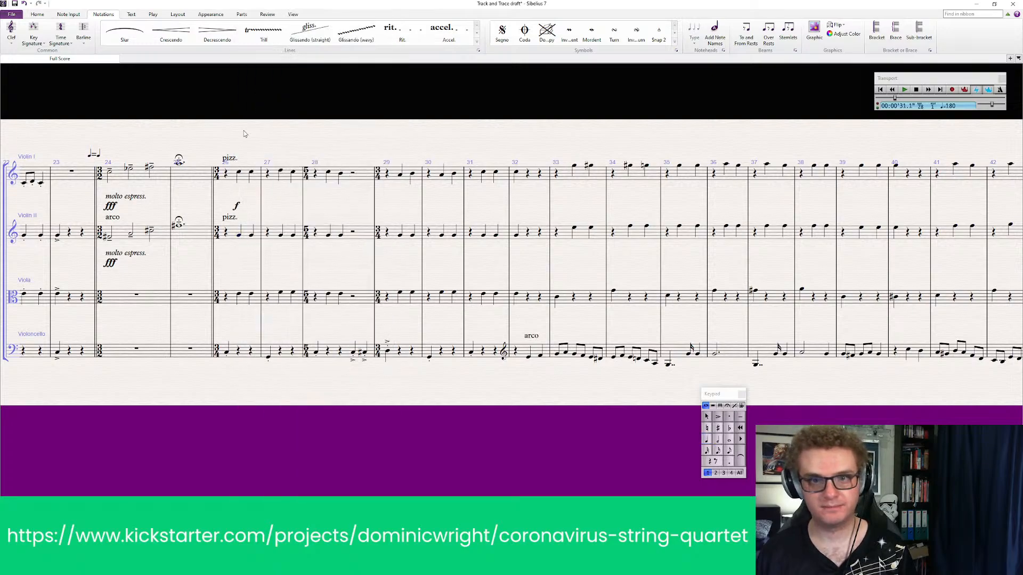
right_click(243, 130)
left_click(258, 59)
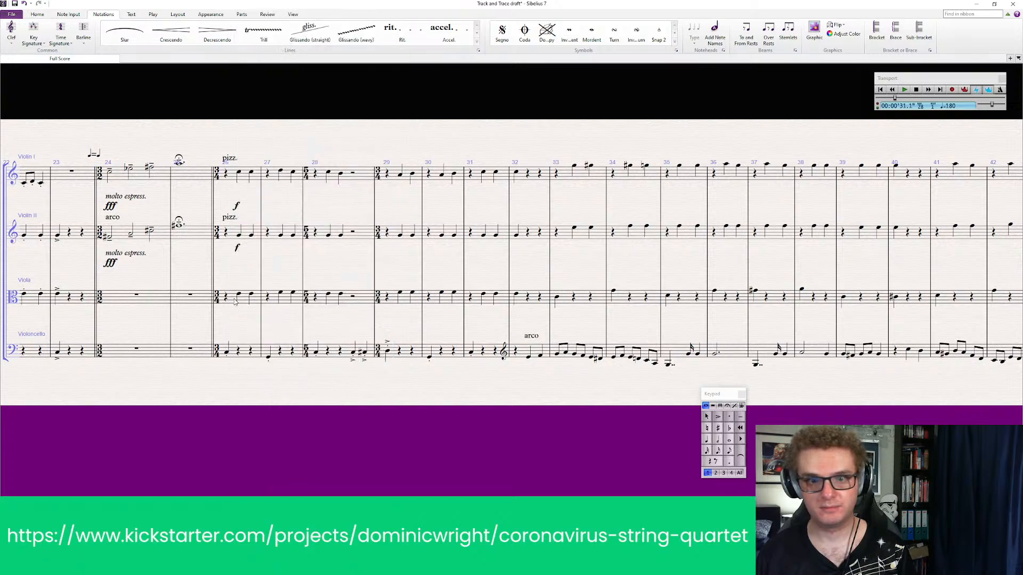
Add an f dynamic under the first note of bar 26 in the Viola and Violoncello
left_click(238, 295)
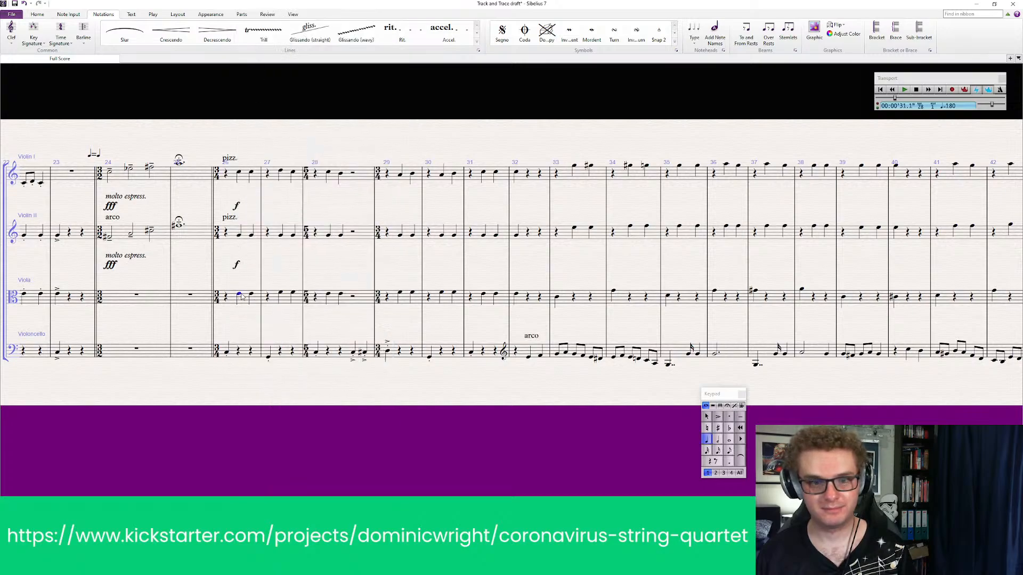
key("ctrl+e")
right_click(229, 87)
left_click(258, 60)
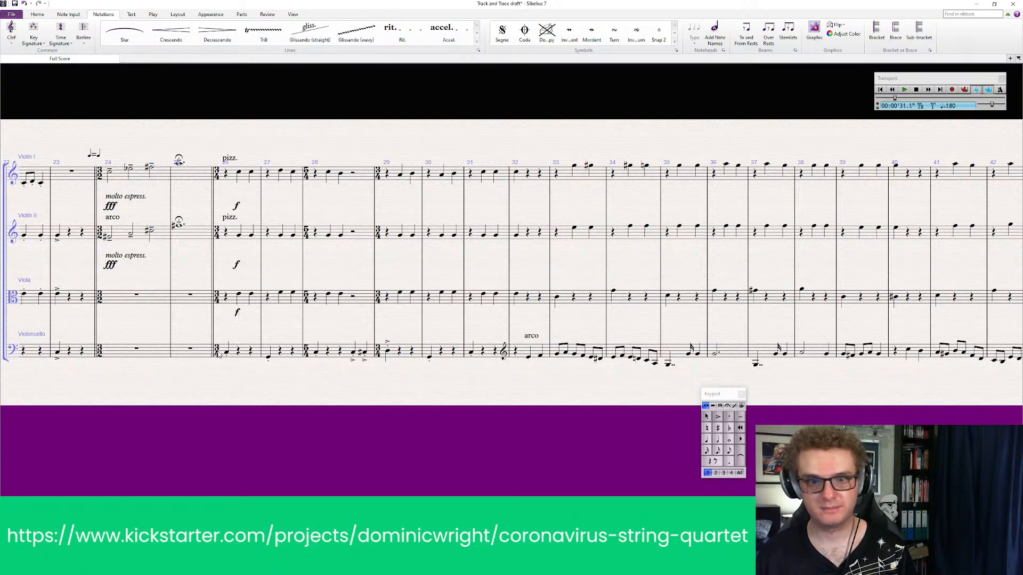
left_click(226, 353)
key("ctrl+e")
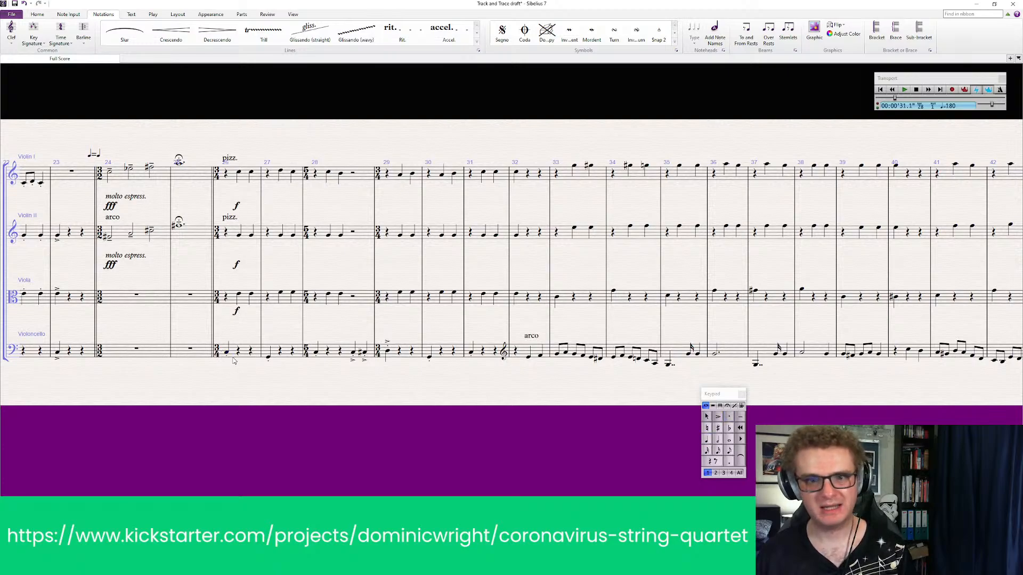
right_click(231, 362)
left_click(267, 60)
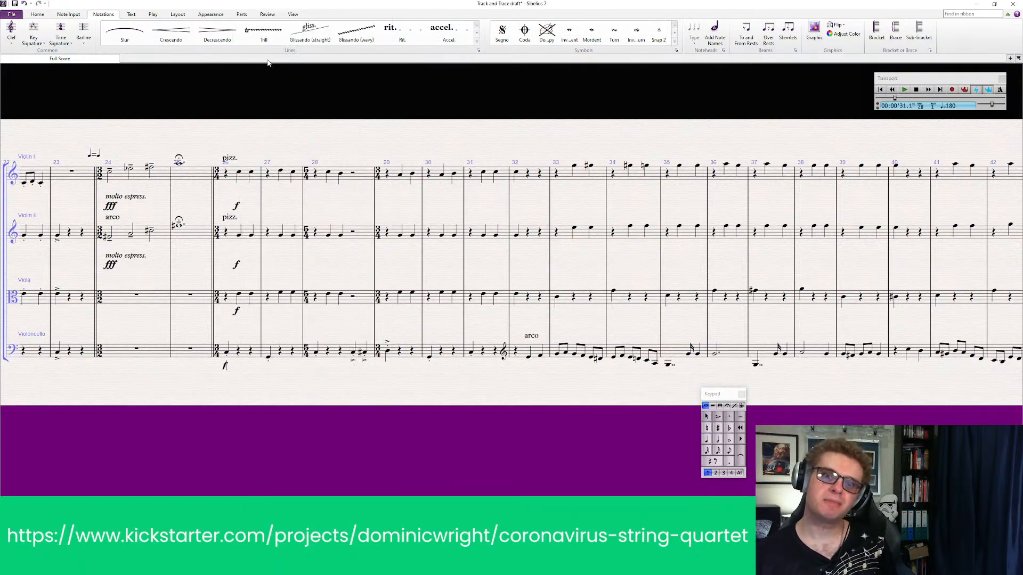
left_click(307, 392)
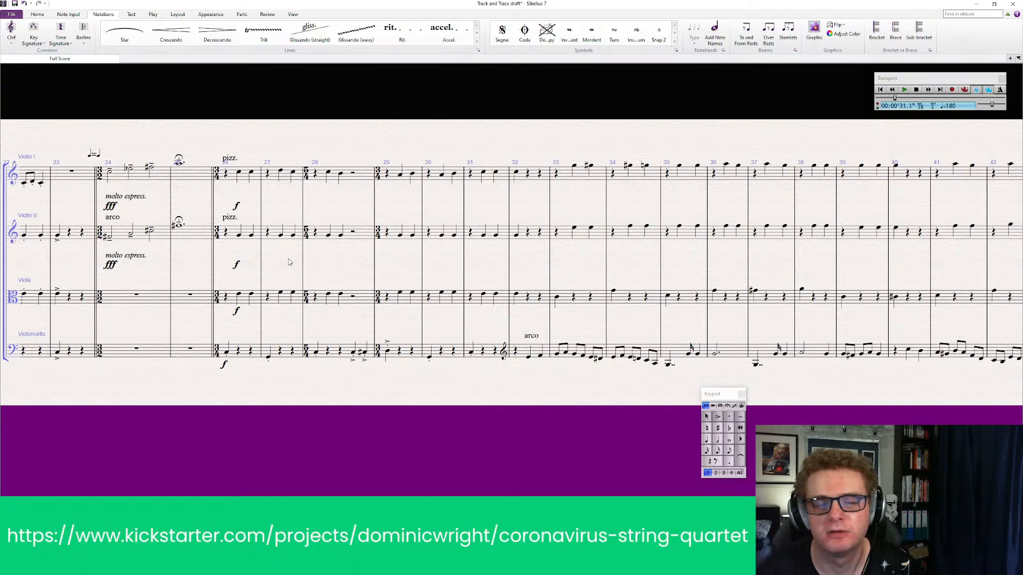
Add staccato dots to the Violin I notes in bars 26 to 31
left_click_drag(515, 422, 409, 426)
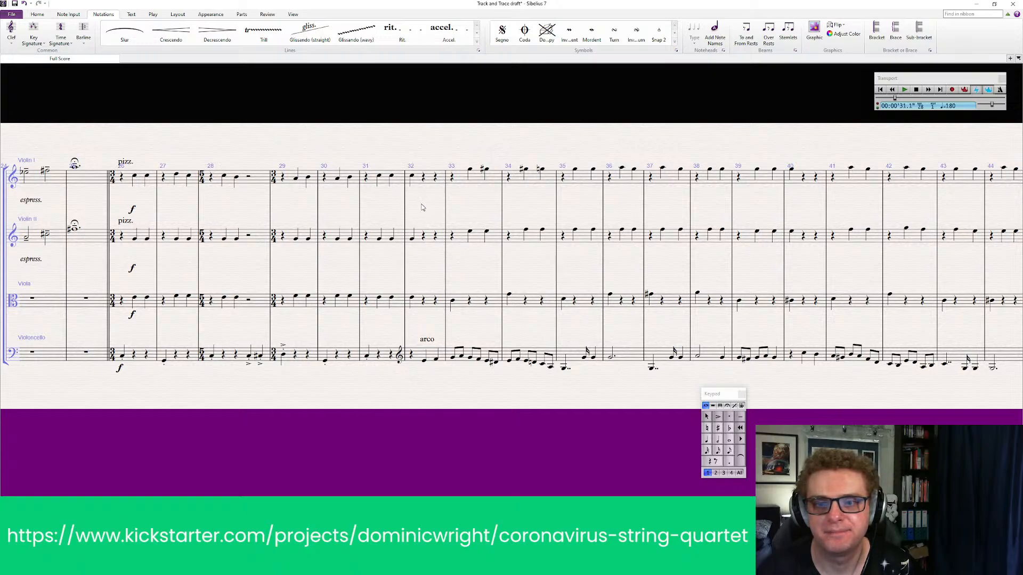
left_click(411, 177)
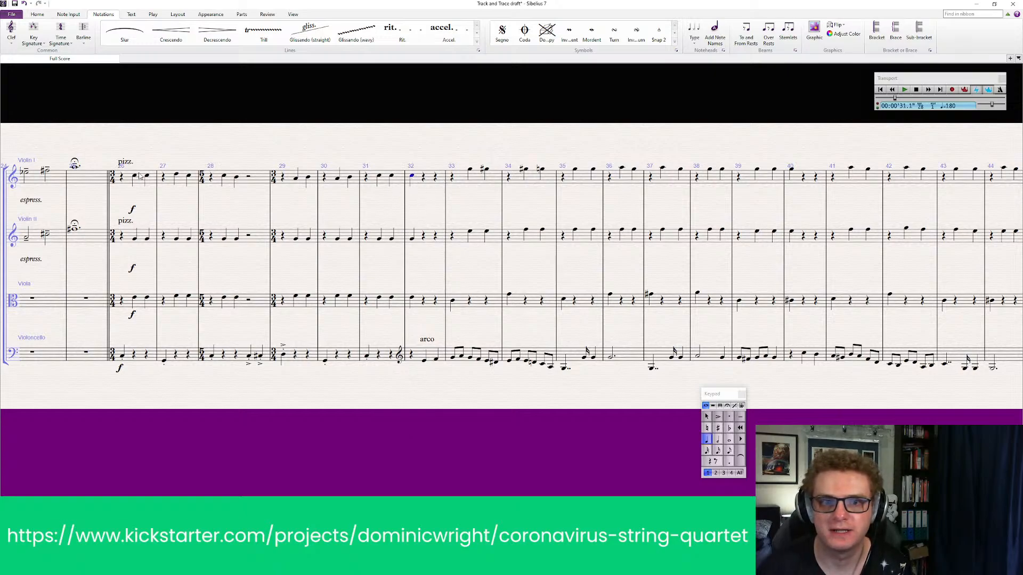
left_click(140, 177)
left_click(404, 180, "shift")
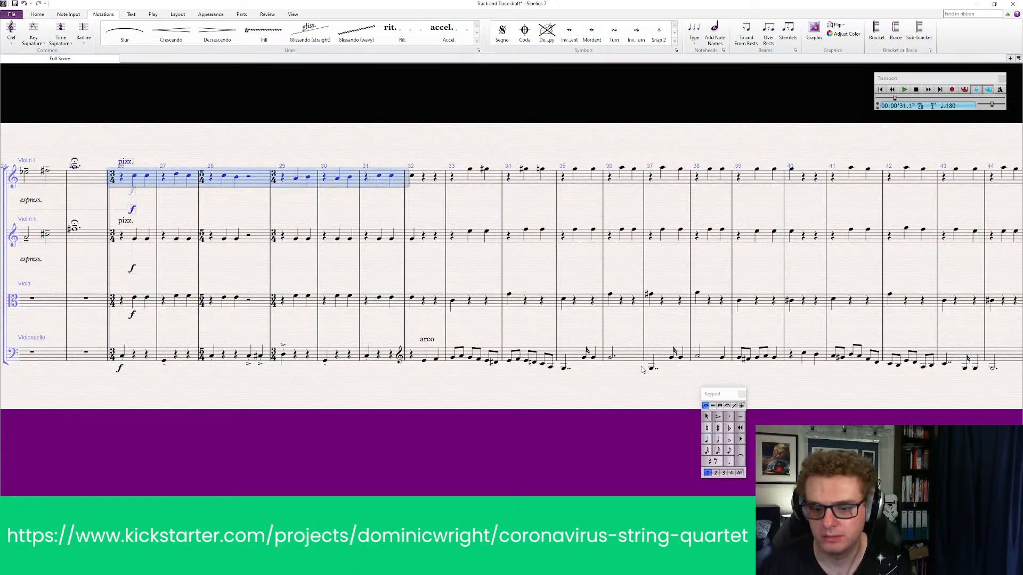
key("KP_Decimal")
Add staccato dots to the Violin II and Viola notes in bars 26 to 32
left_click(143, 233)
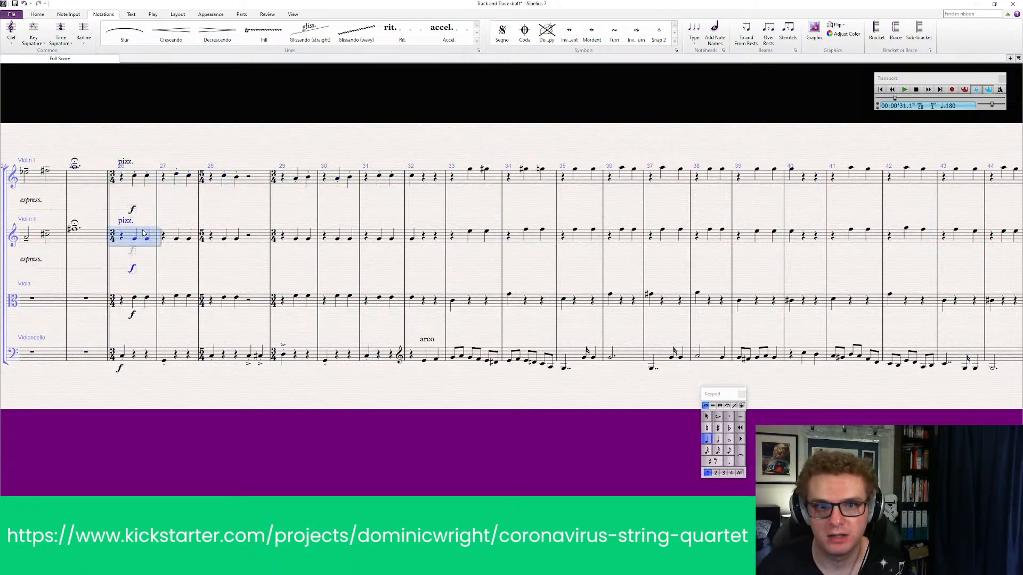
left_click(430, 240, "shift")
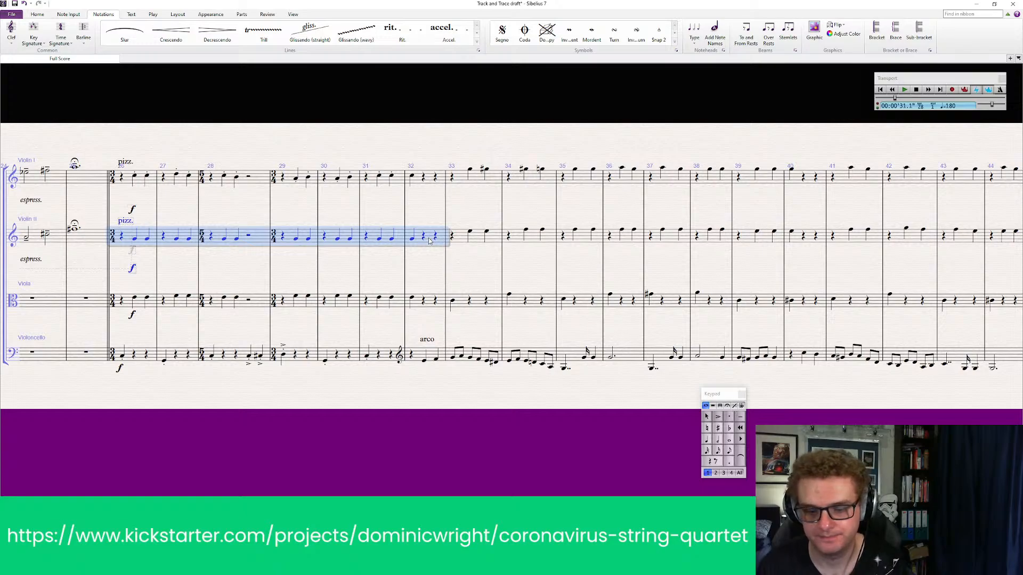
key("KP_Decimal")
left_click(154, 300)
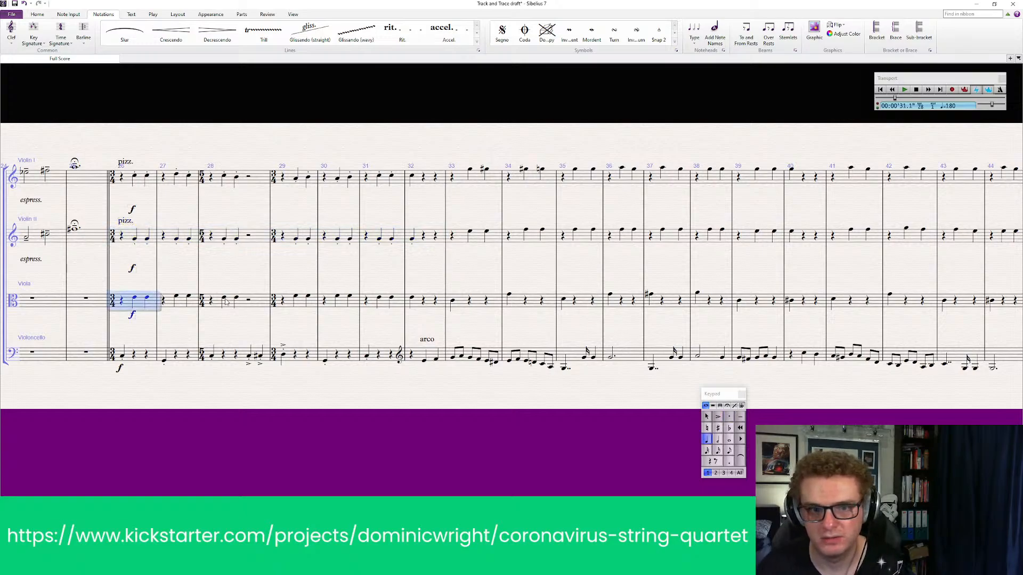
left_click(435, 305, "shift")
key("KP_Decimal")
key("Escape")
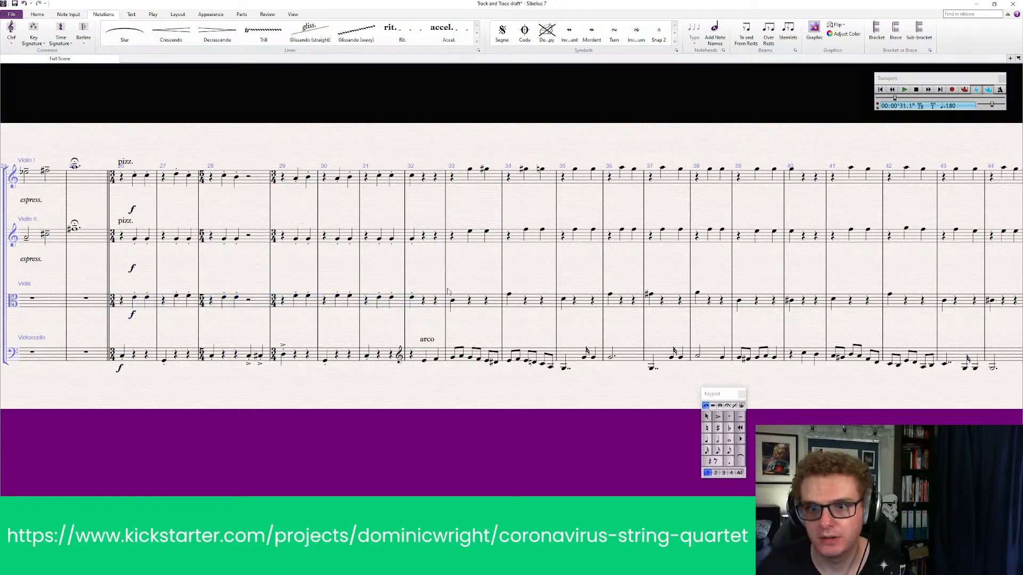
Accent the first note of bar 32 in Violin I, Violin II and Viola, and make their staccato marking consistent
left_click(414, 303)
key("Escape")
left_click(416, 180)
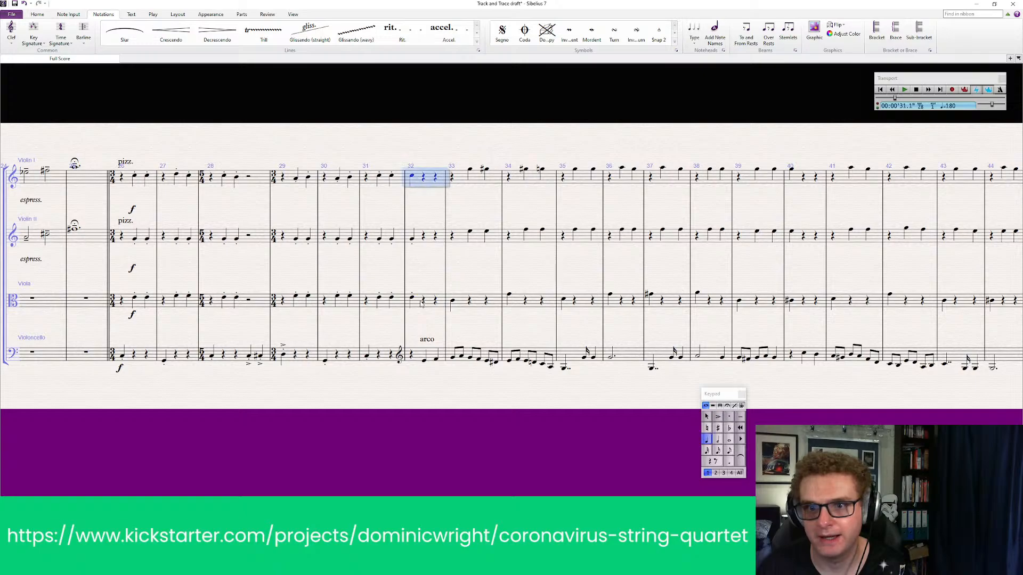
left_click(428, 305, "shift")
left_click(717, 416)
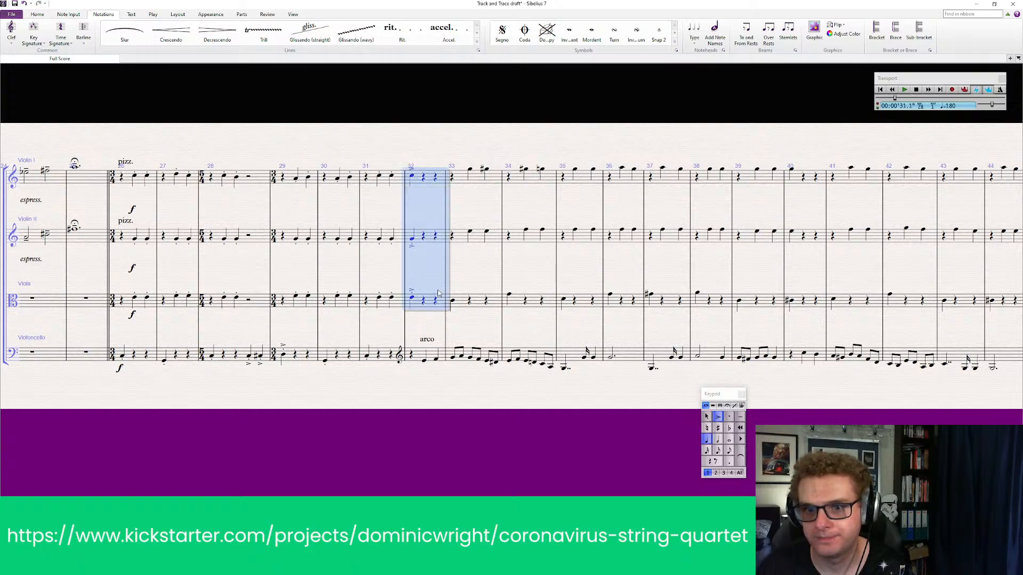
left_click(732, 421)
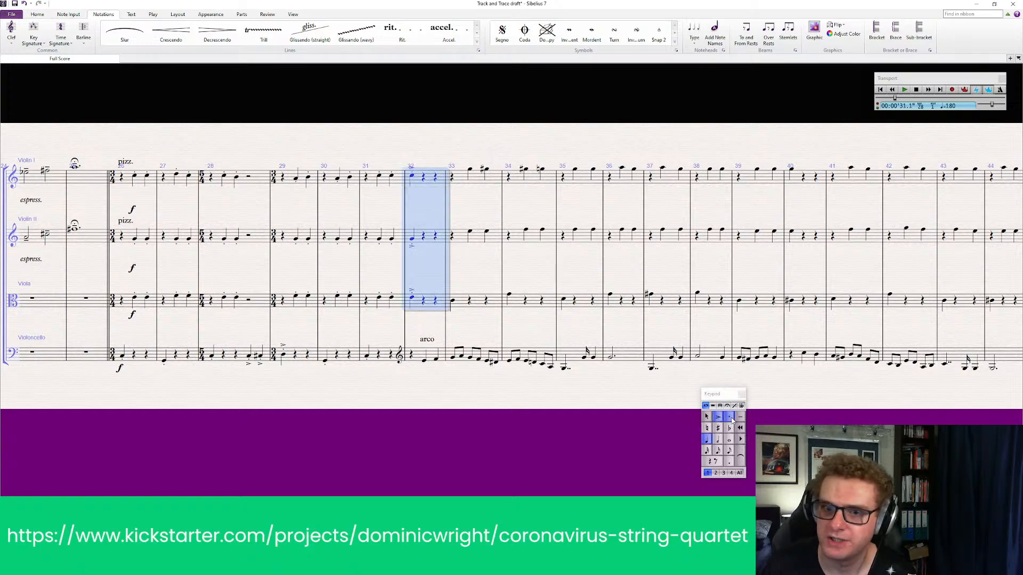
left_click(732, 420)
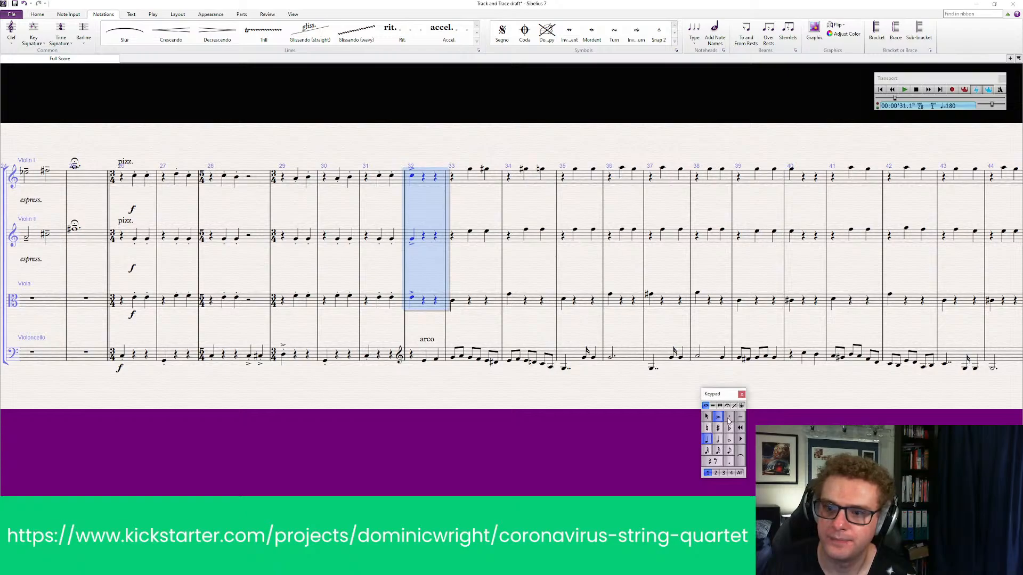
left_click(447, 416)
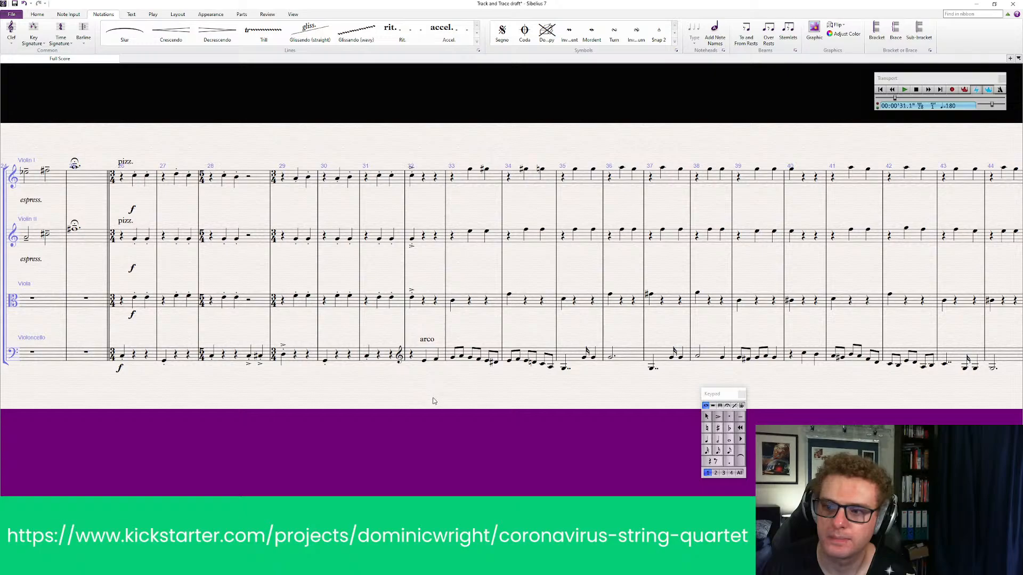
Add staccato dots to all Violin I, Violin II and Viola notes in bars 33 to 48
left_click_drag(432, 409, 424, 417)
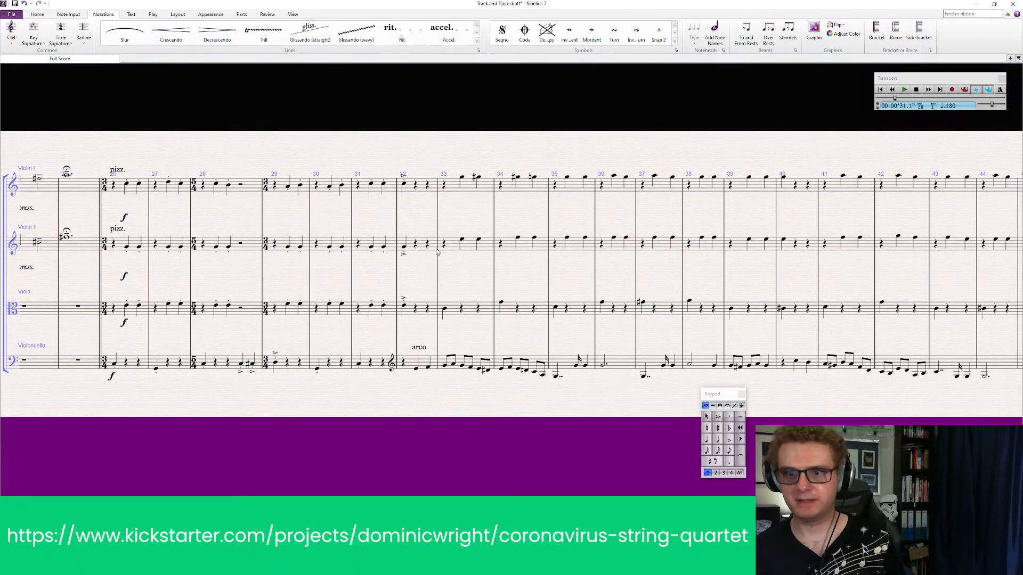
left_click(444, 310)
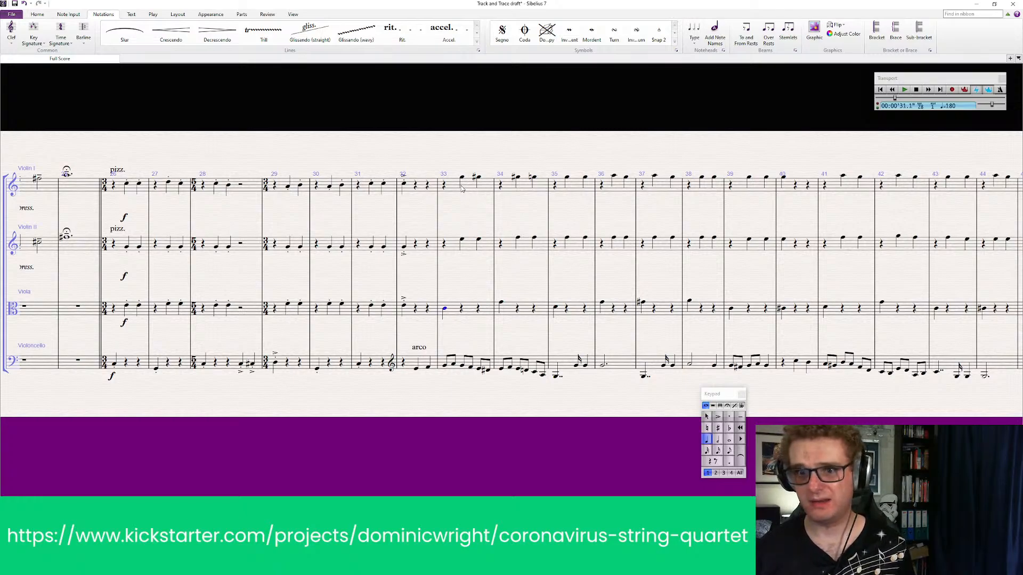
left_click(581, 123)
left_click(473, 186)
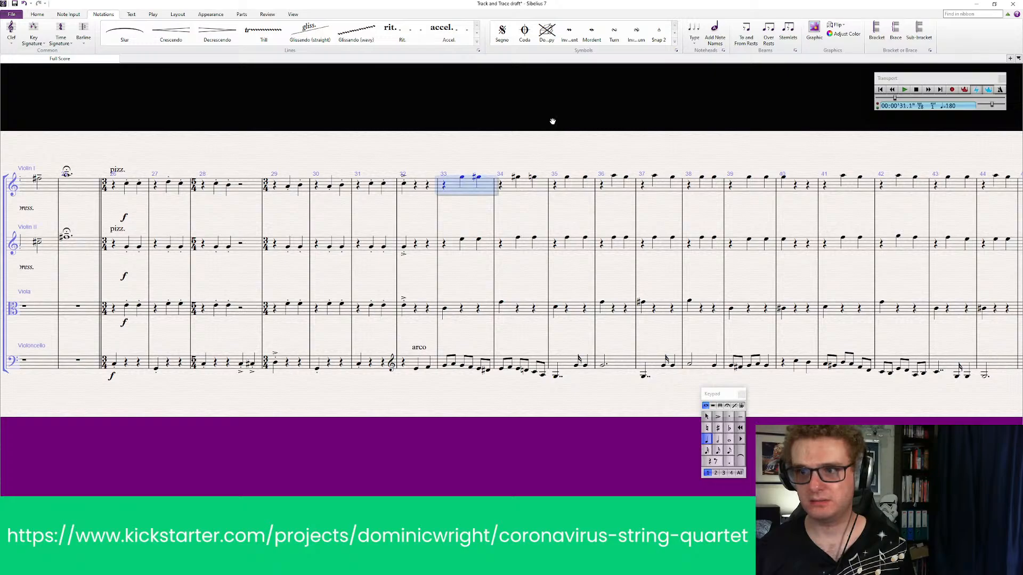
left_click_drag(550, 119, 200, 119)
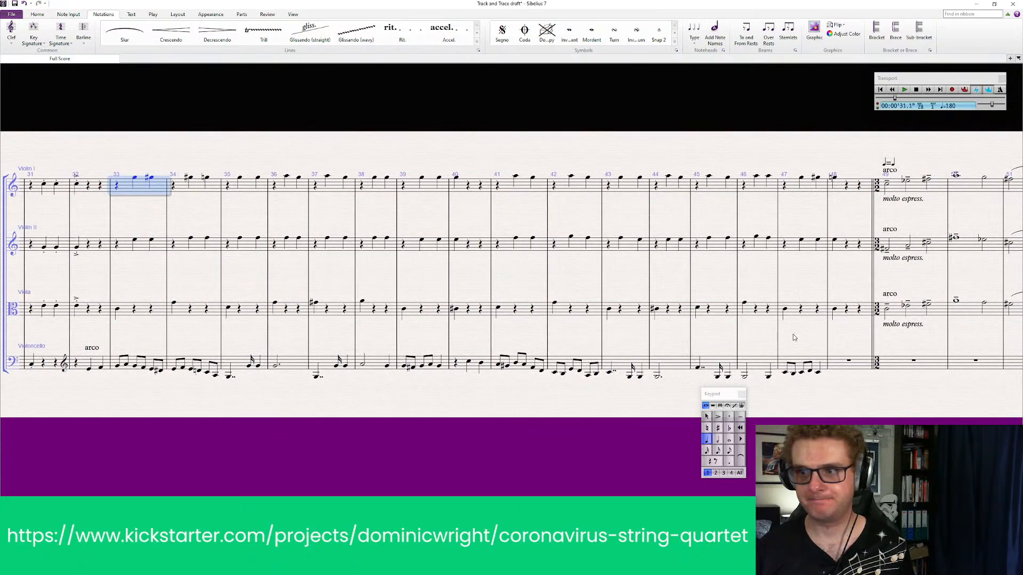
left_click(852, 308, "shift")
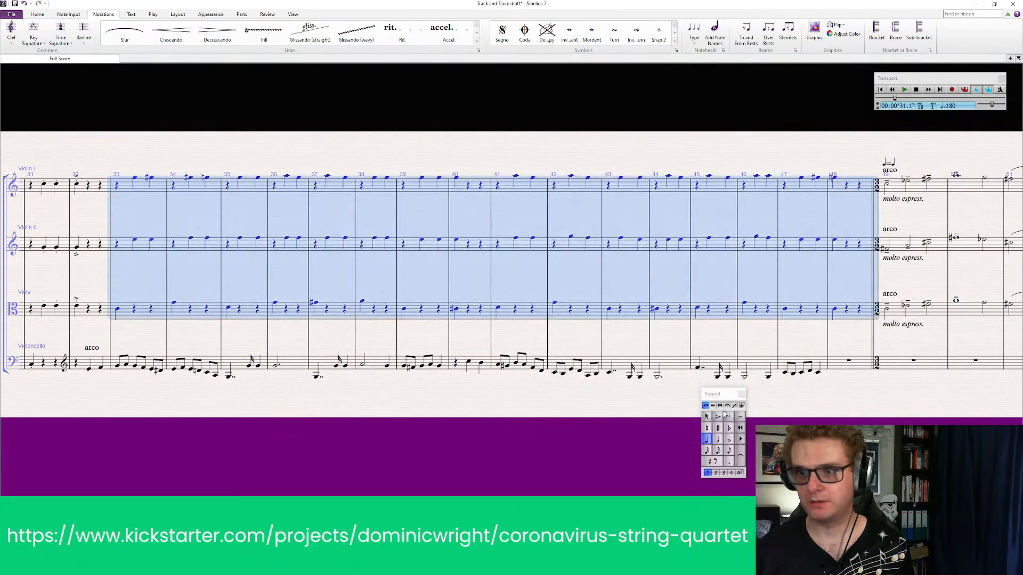
left_click(729, 416)
key("Escape")
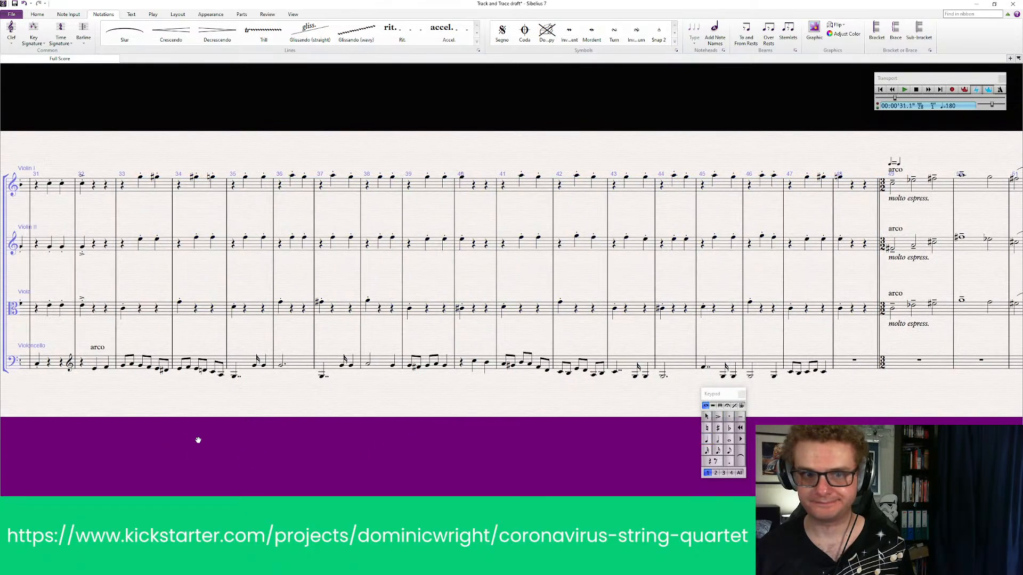
Add an mf dynamic under the Viola's first note in bar 33
left_click_drag(198, 440, 442, 442)
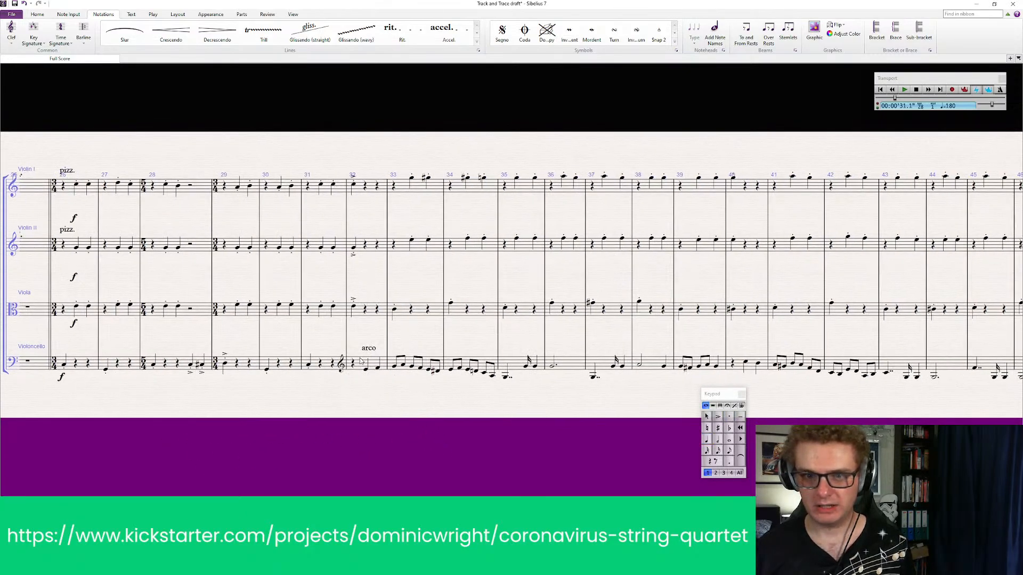
left_click(394, 312)
key("ctrl+e")
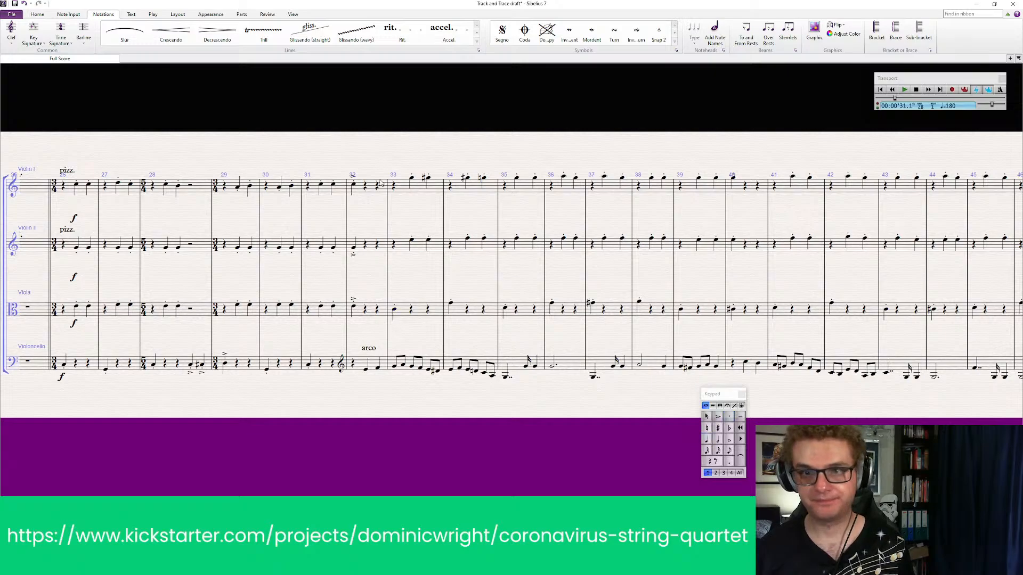
right_click(394, 333)
left_click(435, 48)
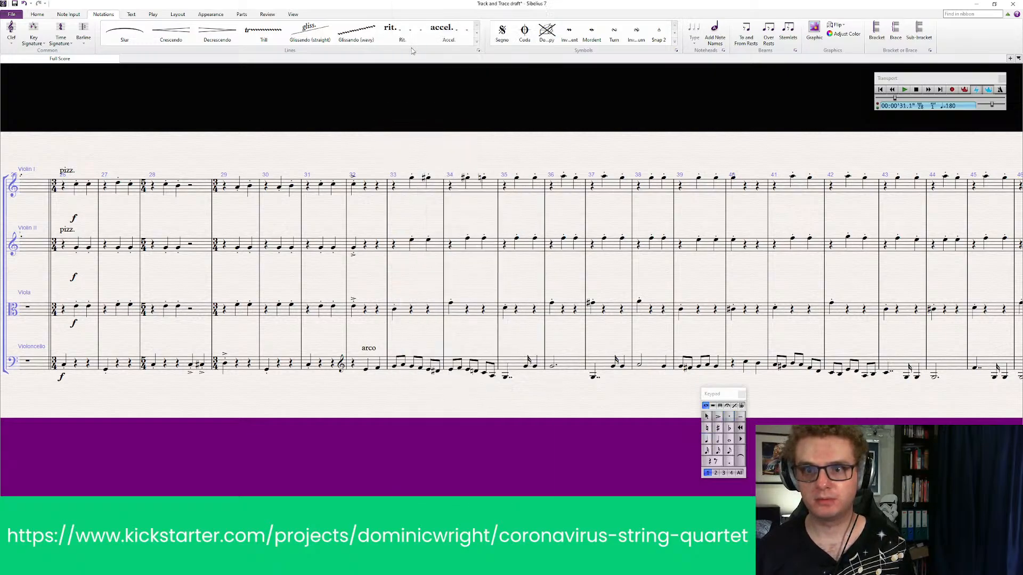
Add an mf dynamic under the first note of bar 33 in Violin II and Violin I
left_click(412, 243)
key("ctrl+e")
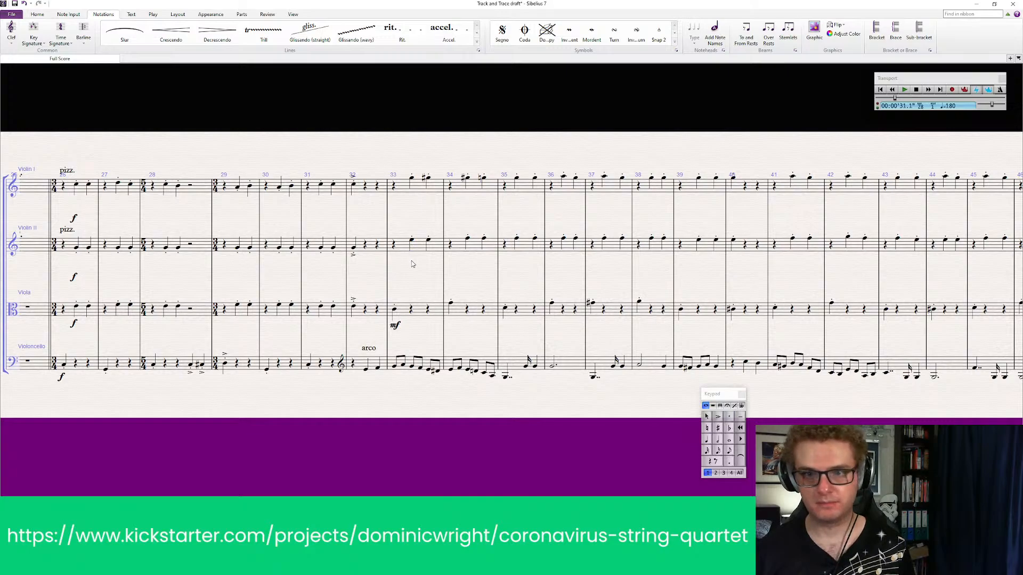
right_click(412, 263)
left_click(437, 49)
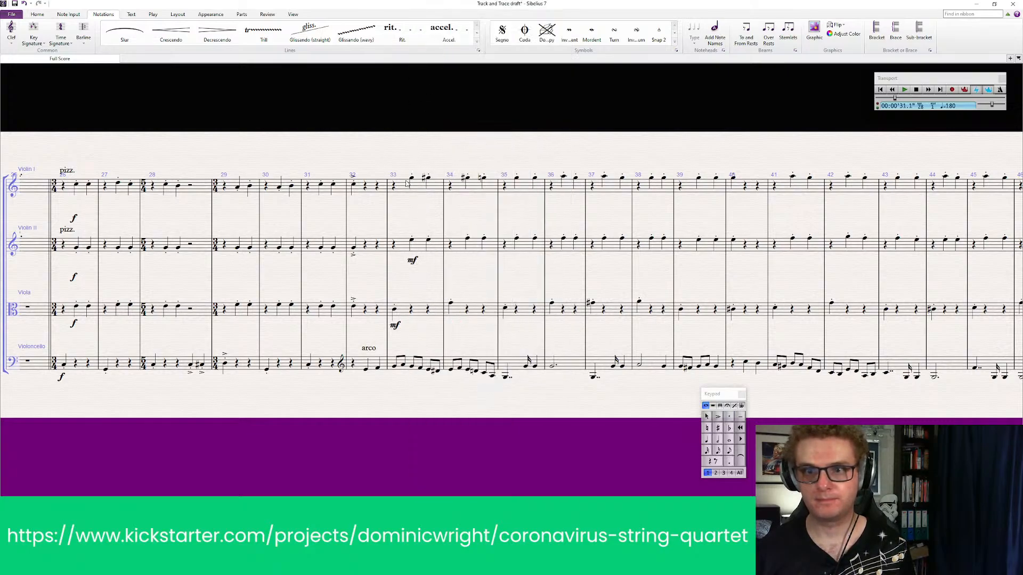
left_click(411, 180)
key("ctrl+e")
right_click(411, 194)
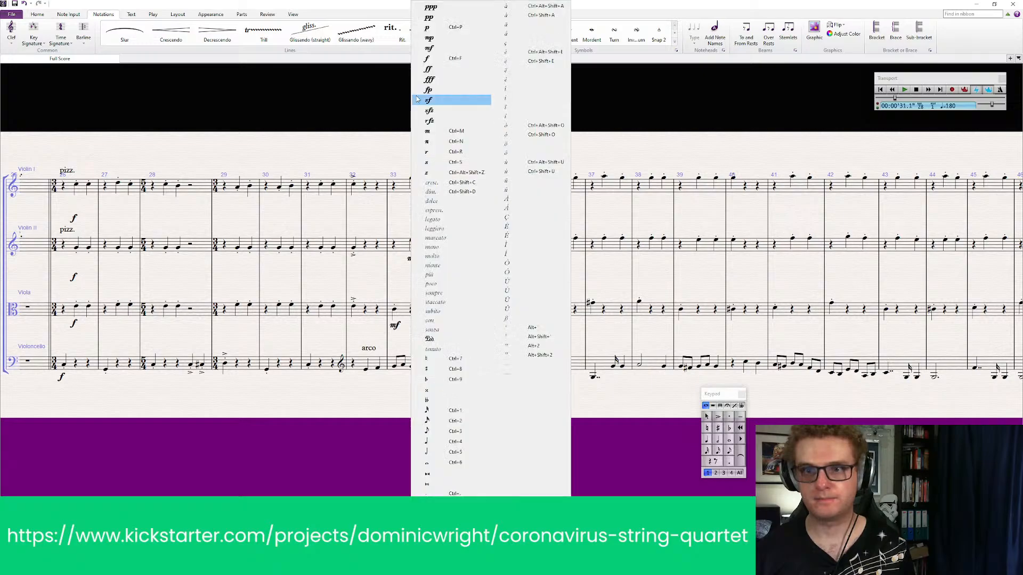
left_click(435, 49)
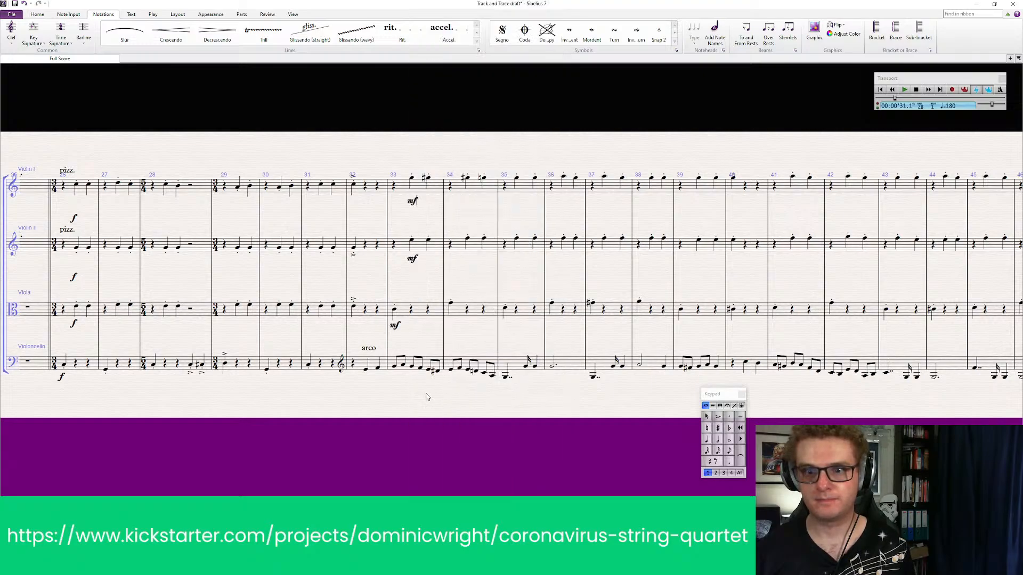
Add an f dynamic under the Violoncello's arco entry in bar 32, nudged slightly before the note, and slur the bar's two notes
left_click(366, 371)
key("ctrl+e")
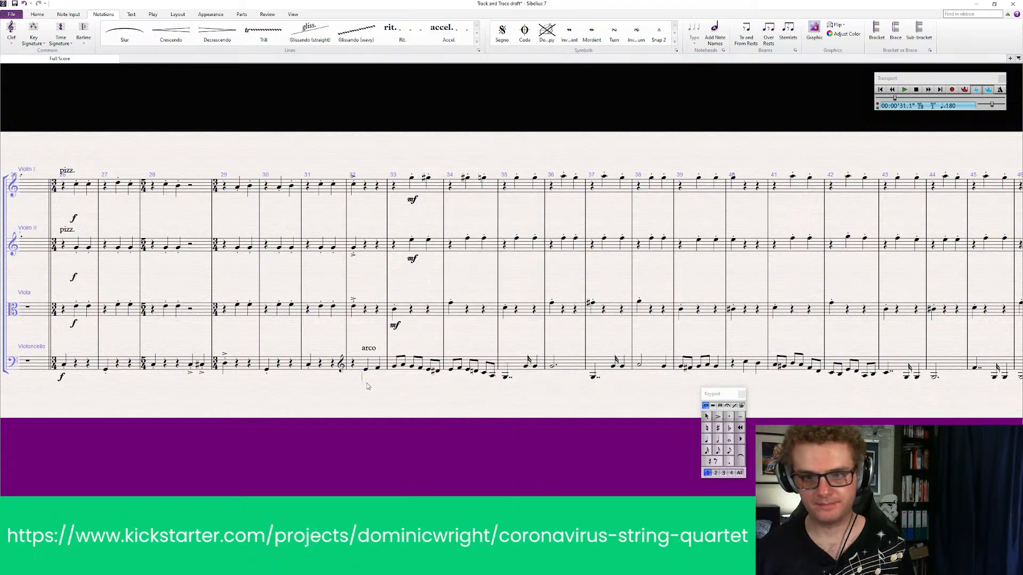
right_click(367, 382)
left_click(382, 130)
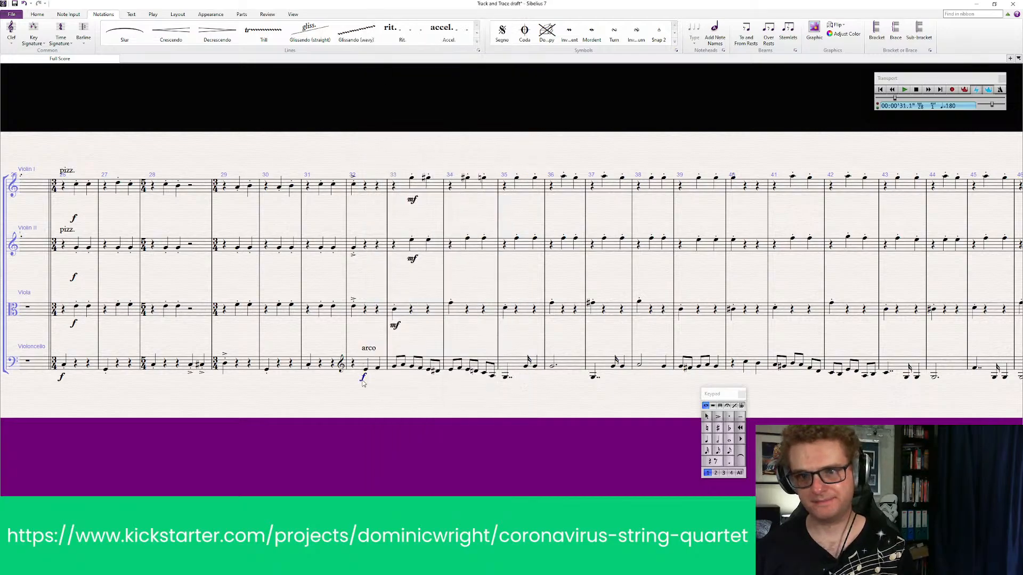
left_click_drag(362, 382, 359, 383)
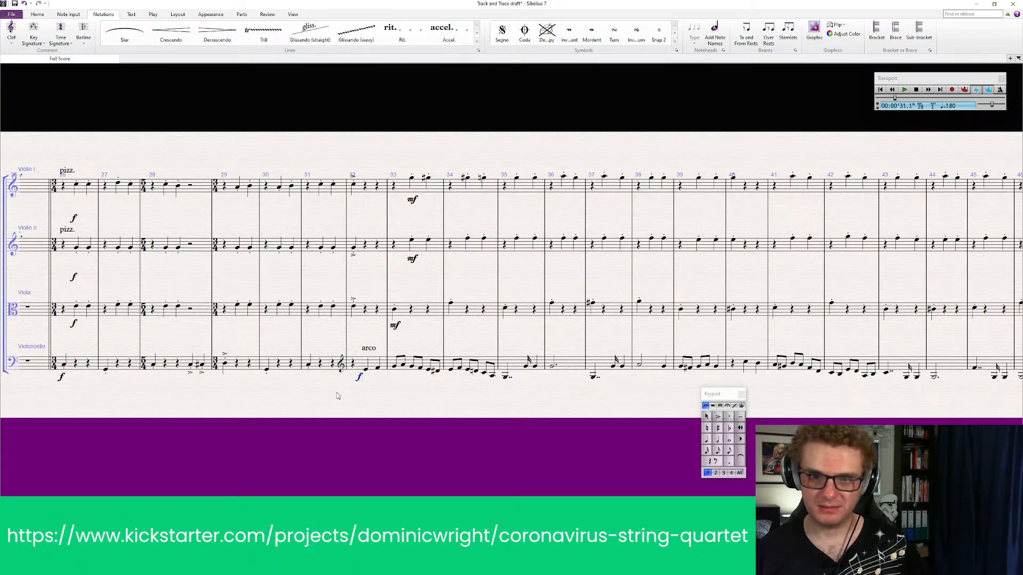
left_click(366, 370)
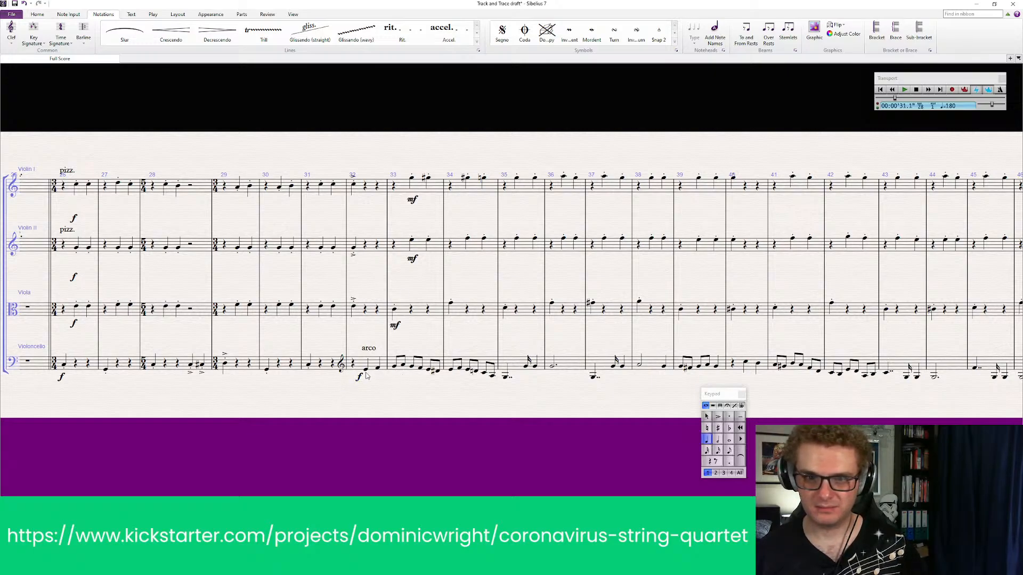
key("s")
Add staccato dots to all Violoncello notes in bars 33 and 34
left_click(434, 365)
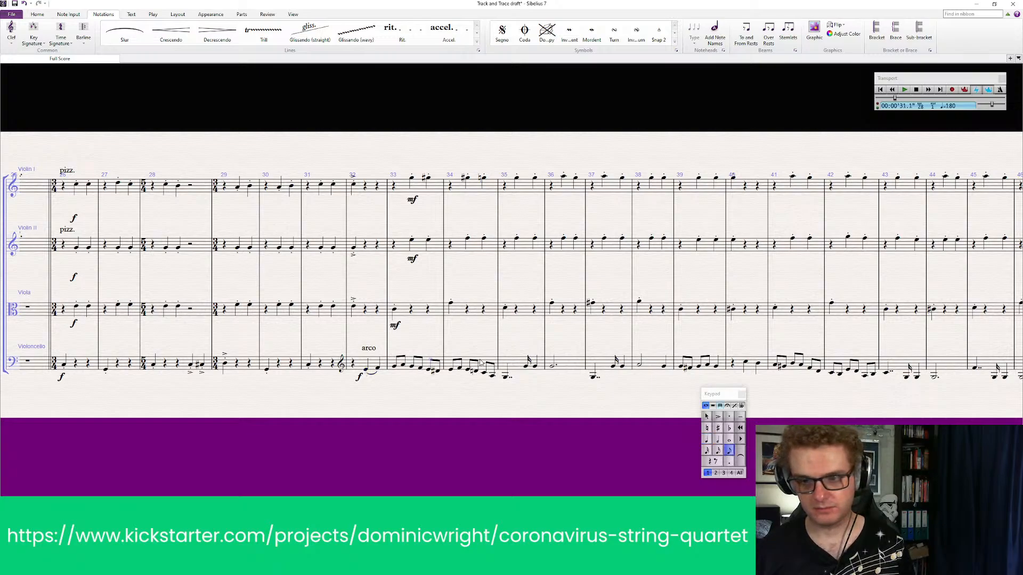
left_click(432, 366)
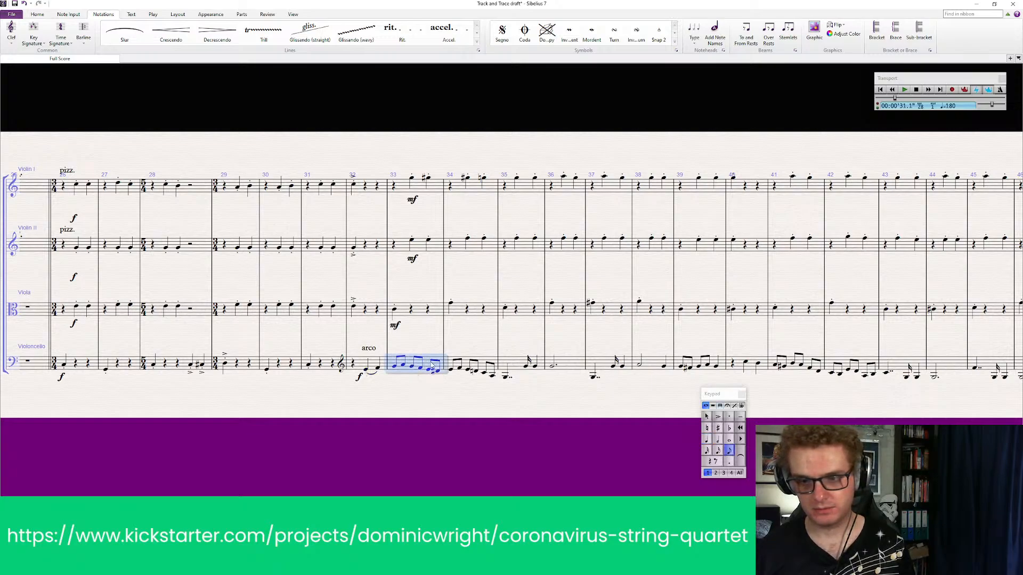
left_click(493, 364, "shift")
key("KP_Decimal")
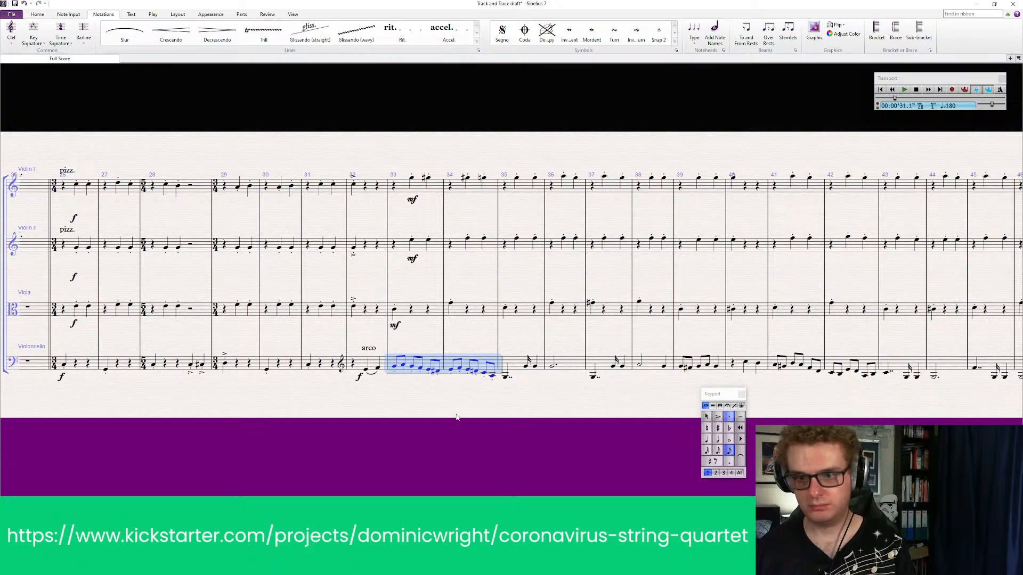
key("Escape")
Play back the full quartet from bar 21 through to the end of the pizzicato passage around bar 48
left_click_drag(168, 420, 601, 416)
left_click(237, 184)
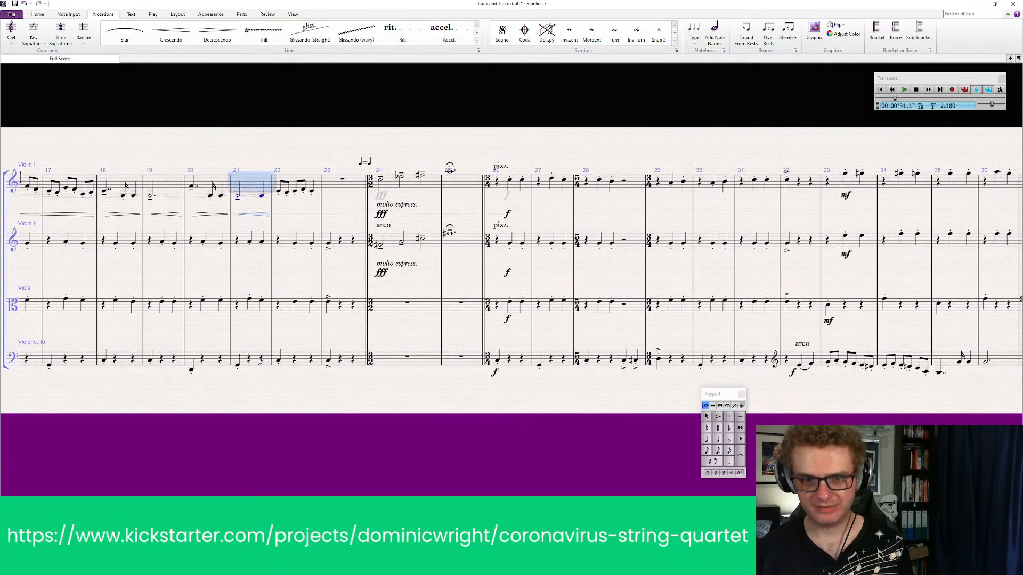
left_click(260, 362, "shift")
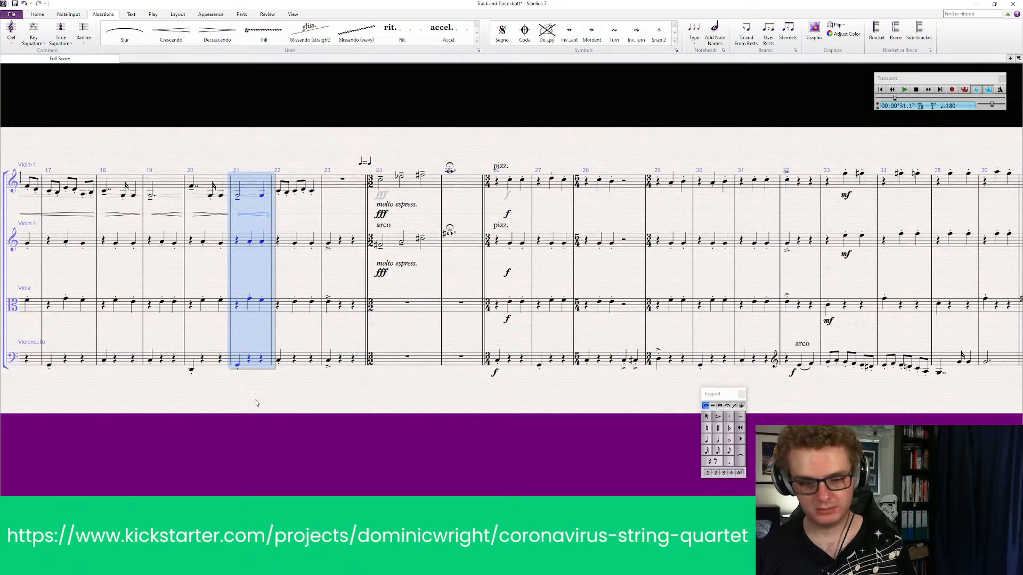
key("p")
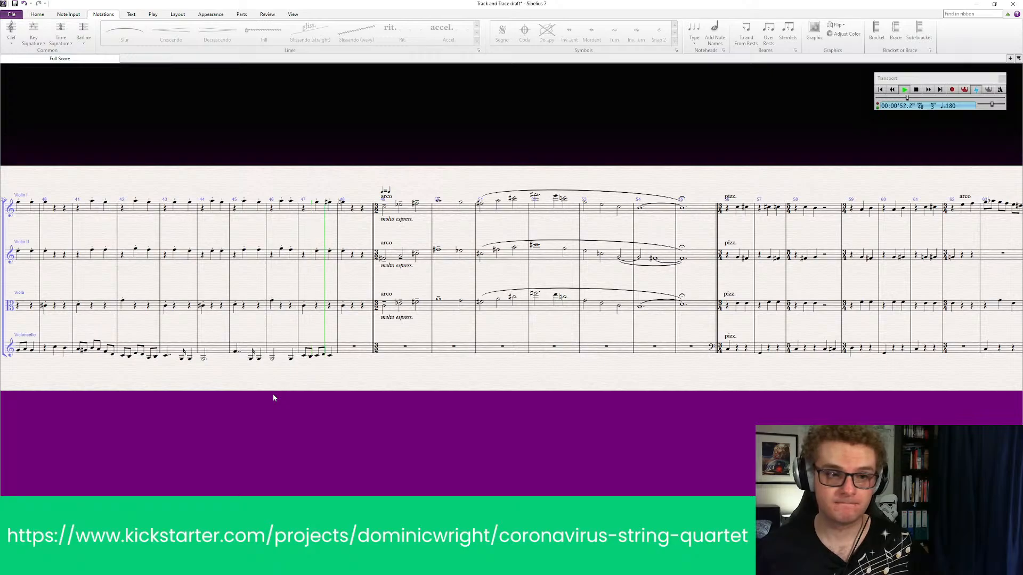
key("space")
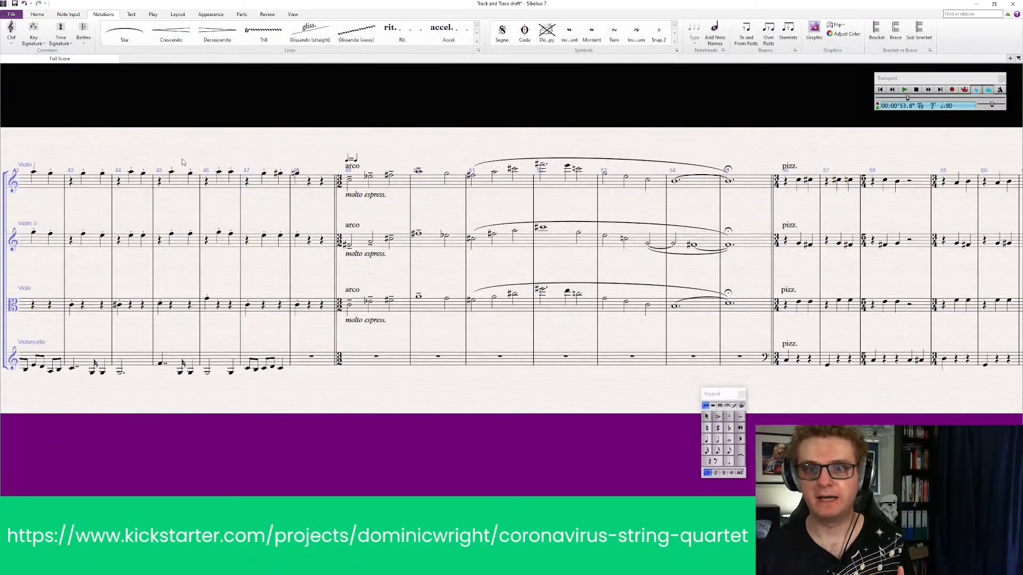
Accent the first note of bar 48 in Violin I, Violin II and Viola
left_click_drag(301, 458, 320, 413)
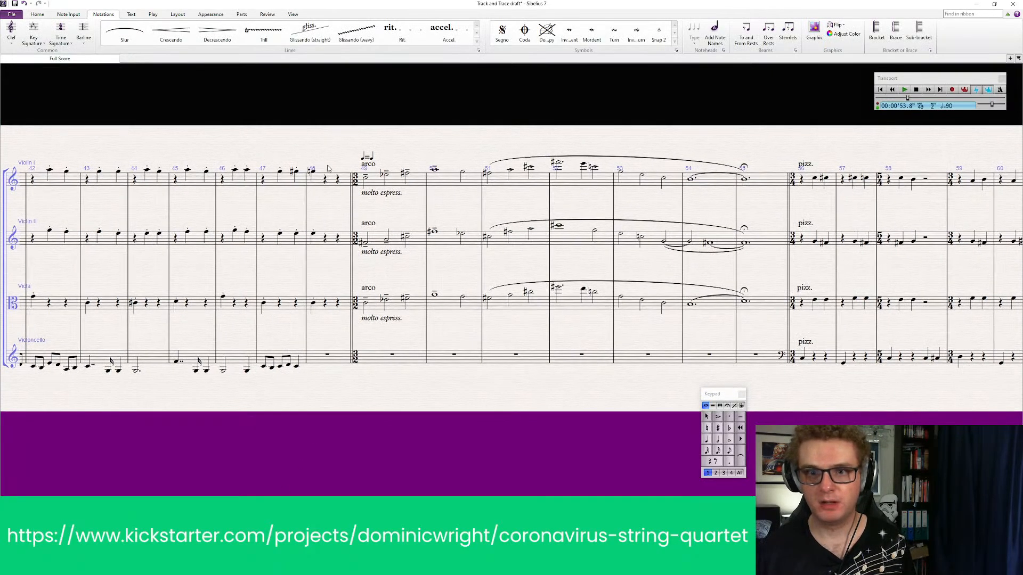
left_click(327, 180)
left_click(330, 311, "shift")
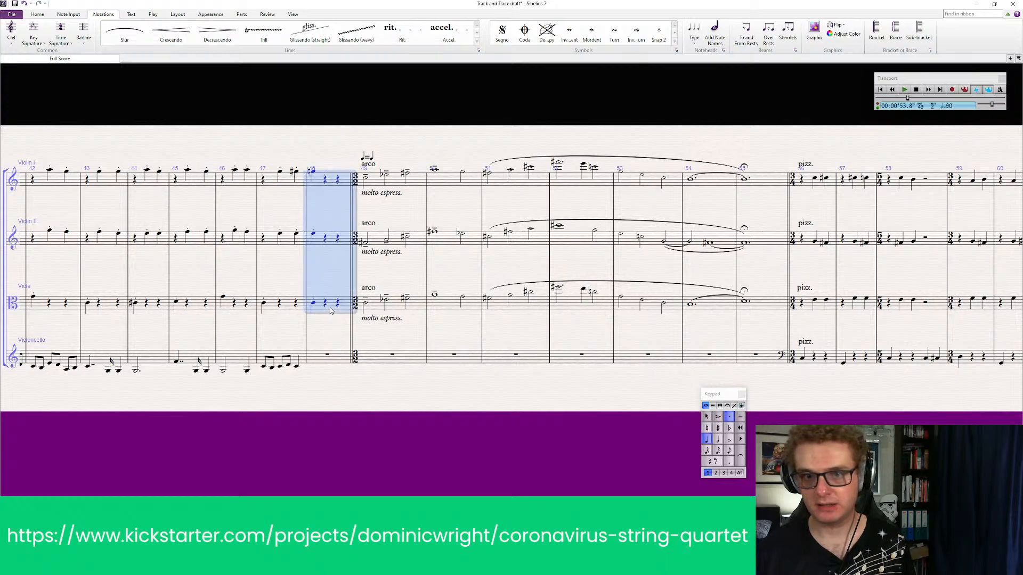
left_click(718, 417)
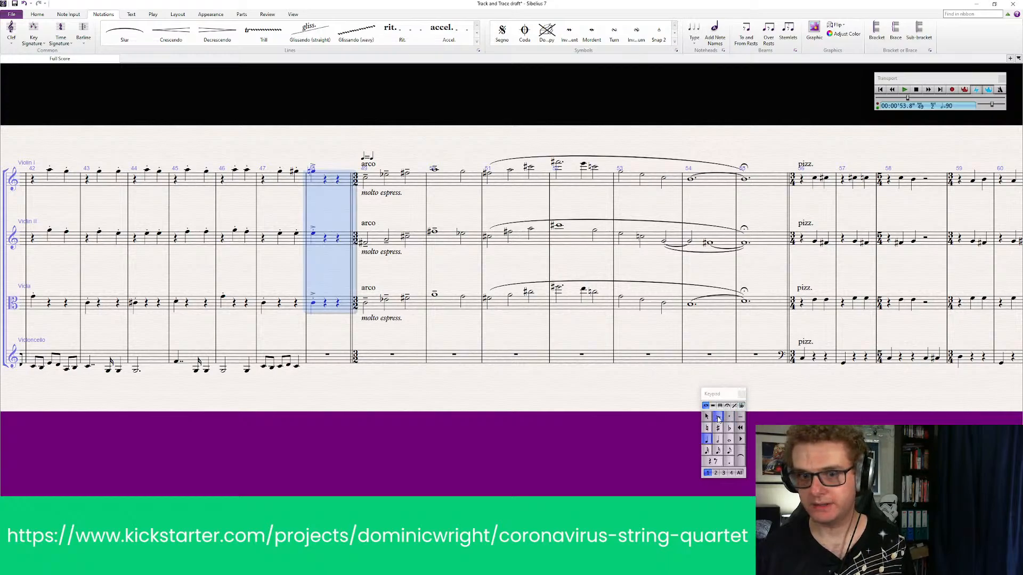
Add tenuto marks to the long opening notes of bars 35 to 38 in the Violoncello
left_click_drag(359, 417, 764, 418)
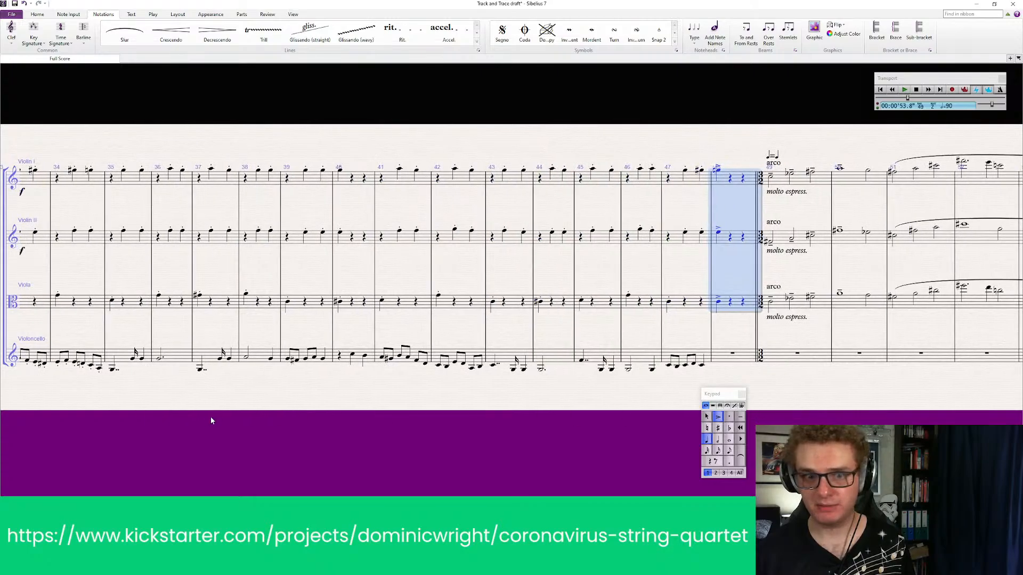
left_click_drag(208, 420, 507, 408)
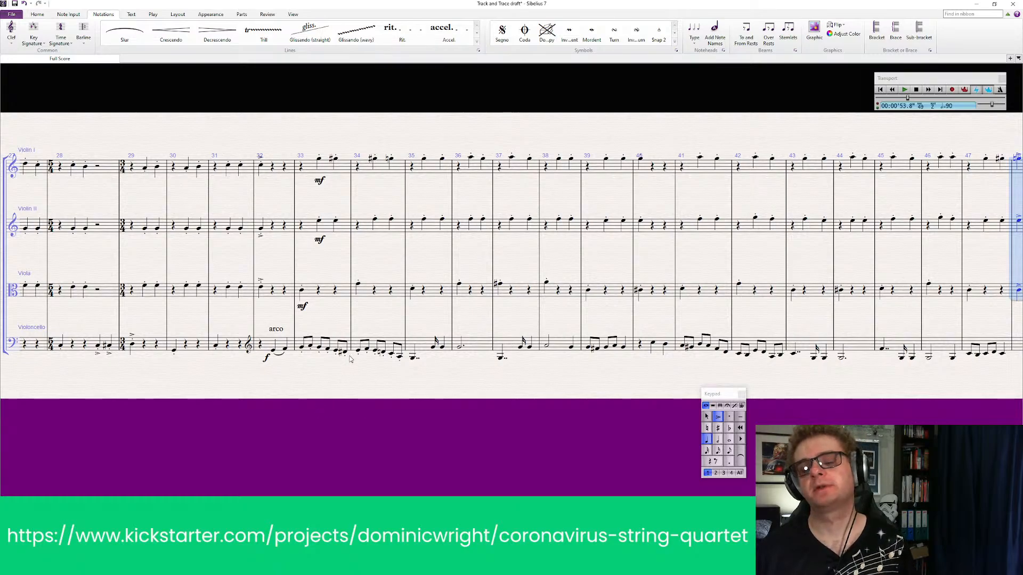
left_click(412, 357)
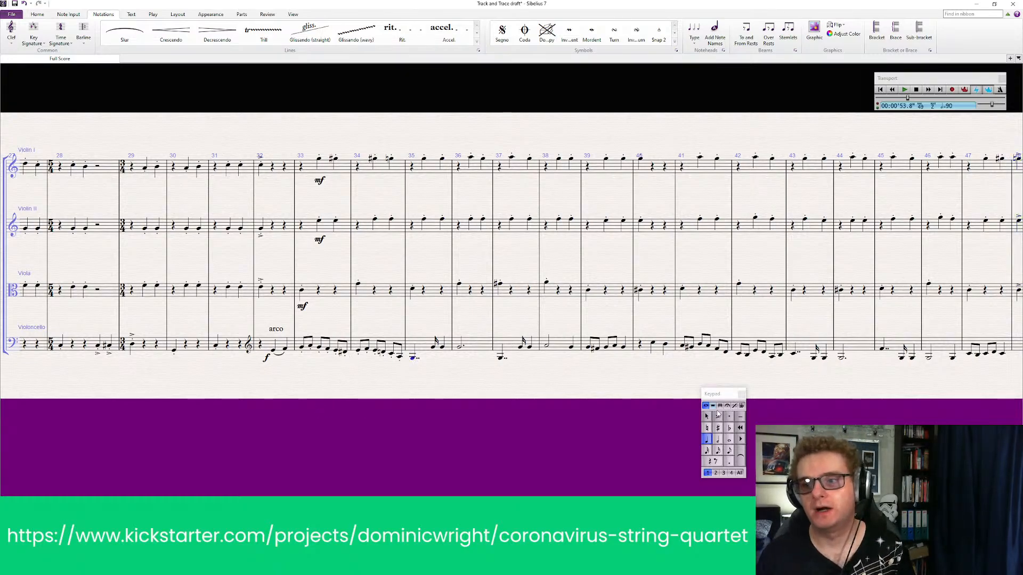
left_click(460, 347, "ctrl")
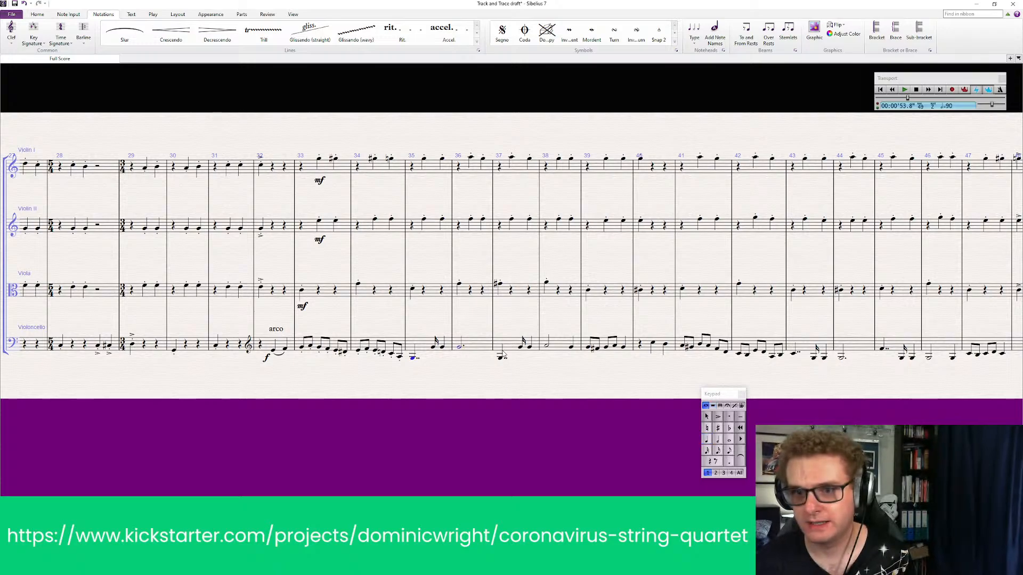
left_click(501, 360, "ctrl")
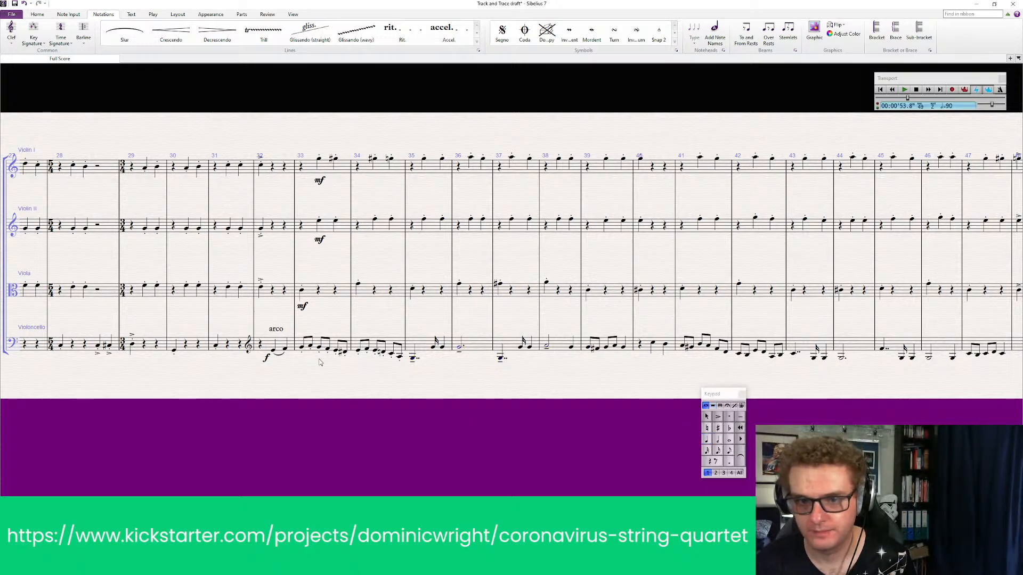
Accent the Violoncello's first note in bars 33, 34, 39 and 41
left_click(302, 347)
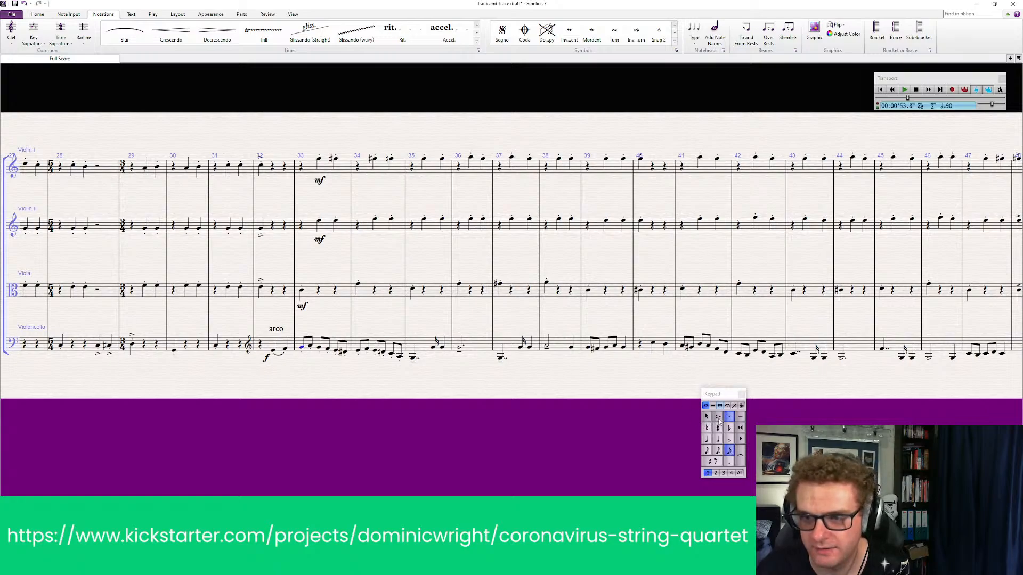
left_click(718, 417)
left_click(359, 350)
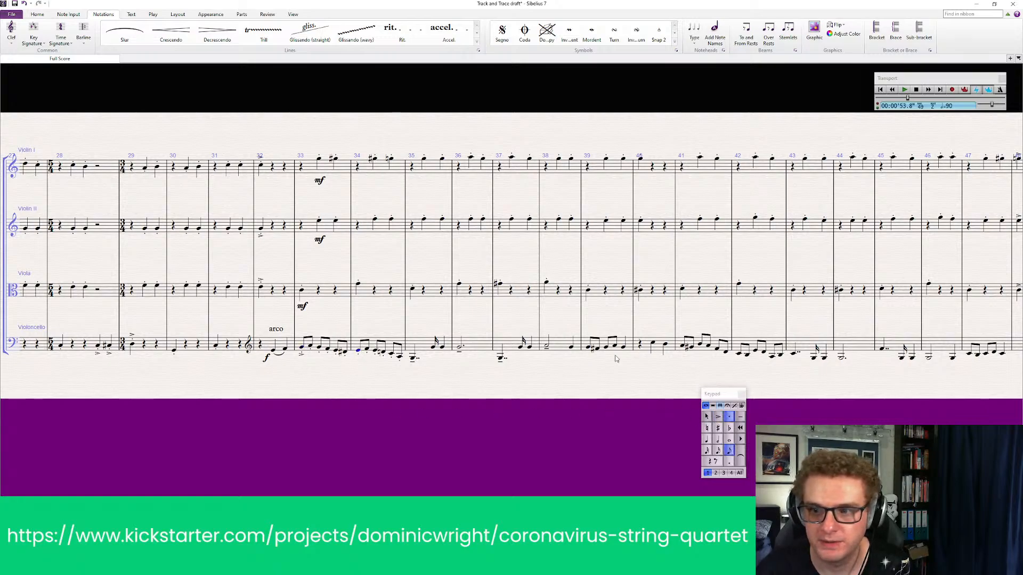
left_click(719, 419)
left_click(589, 348)
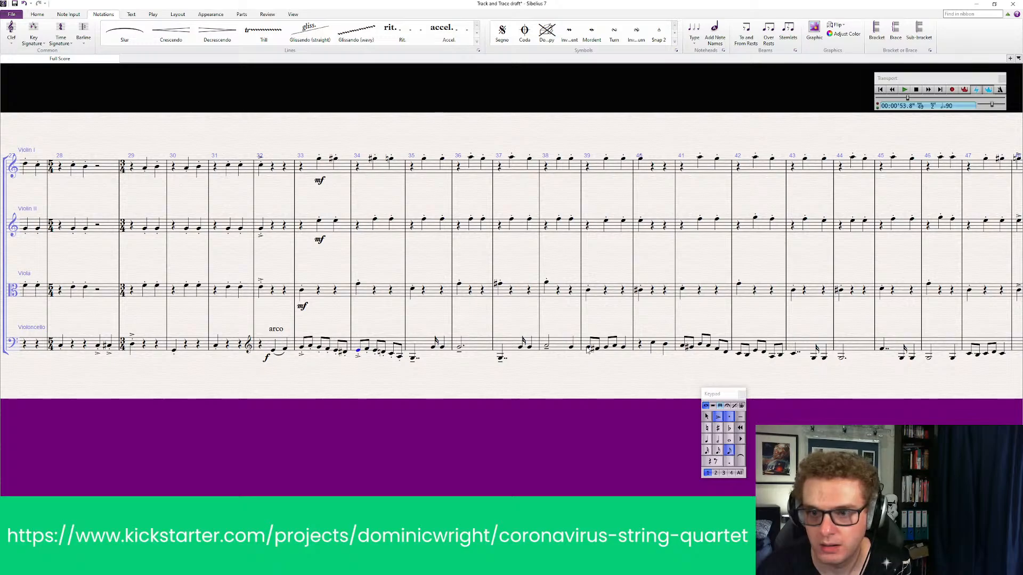
left_click(718, 418)
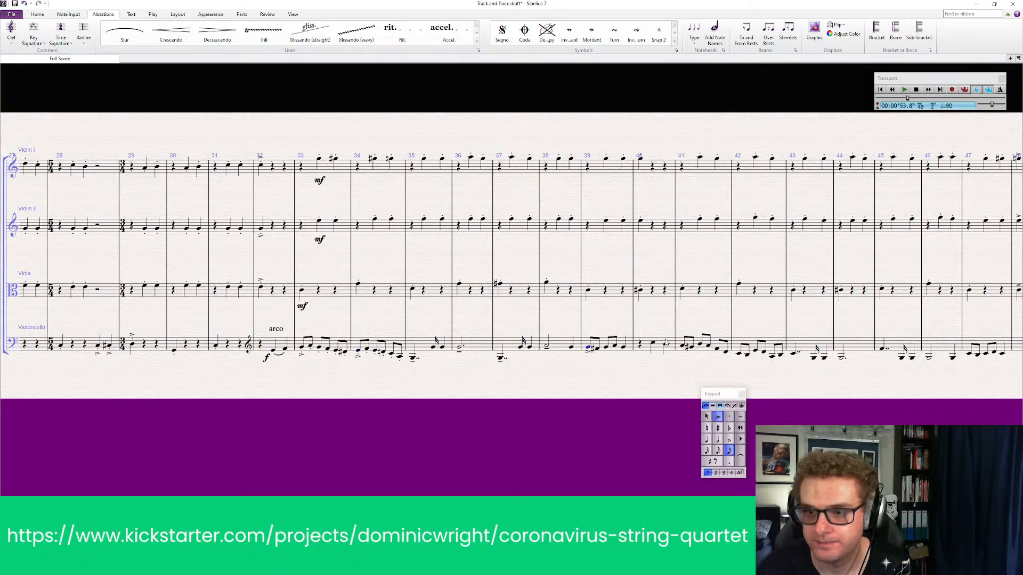
left_click(683, 348)
left_click(717, 419)
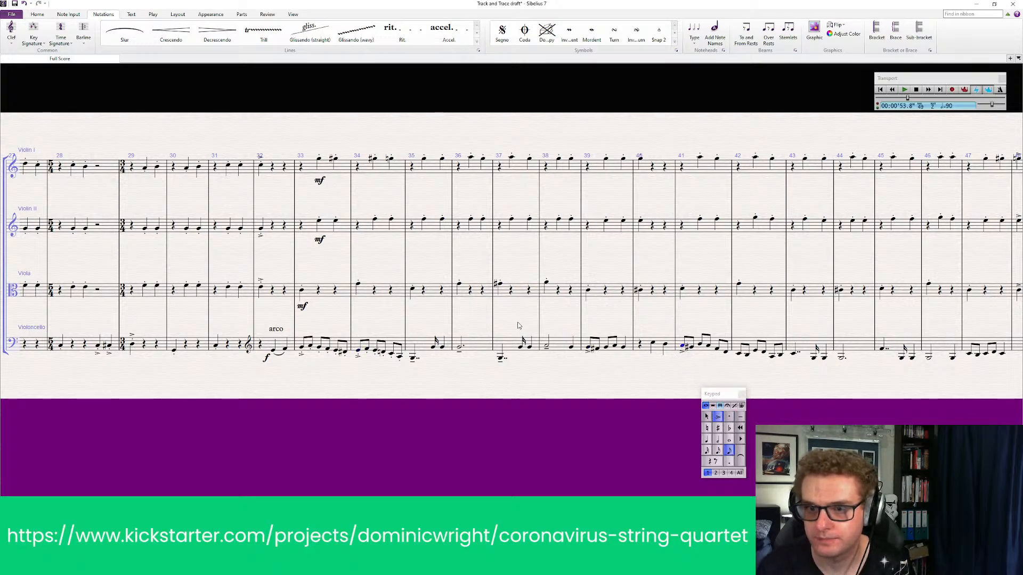
Add staccato dots to the Violoncello notes in bars 39 and 41, and slur the two notes in bar 40
left_click(630, 345)
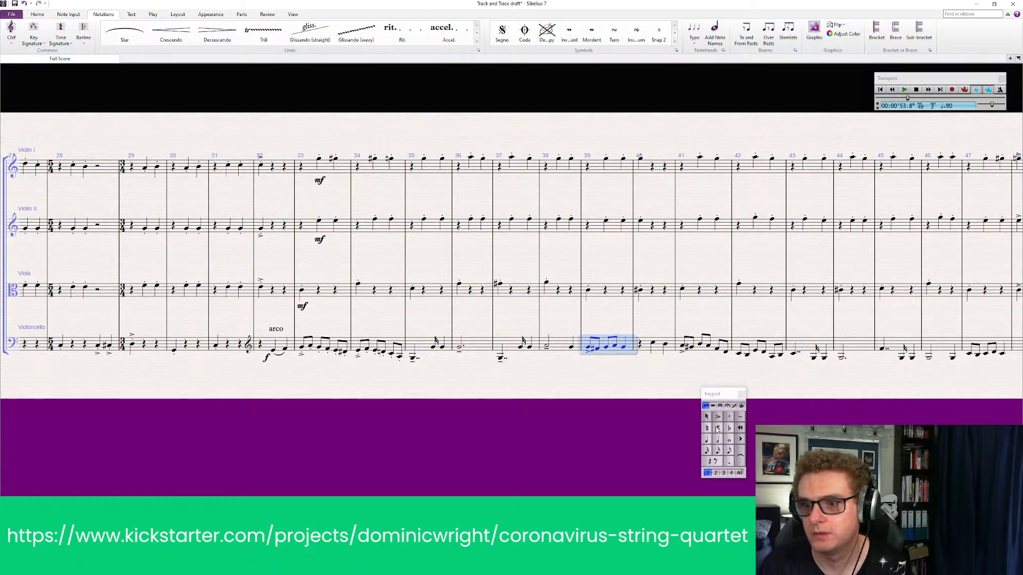
left_click(728, 417)
left_click(721, 354)
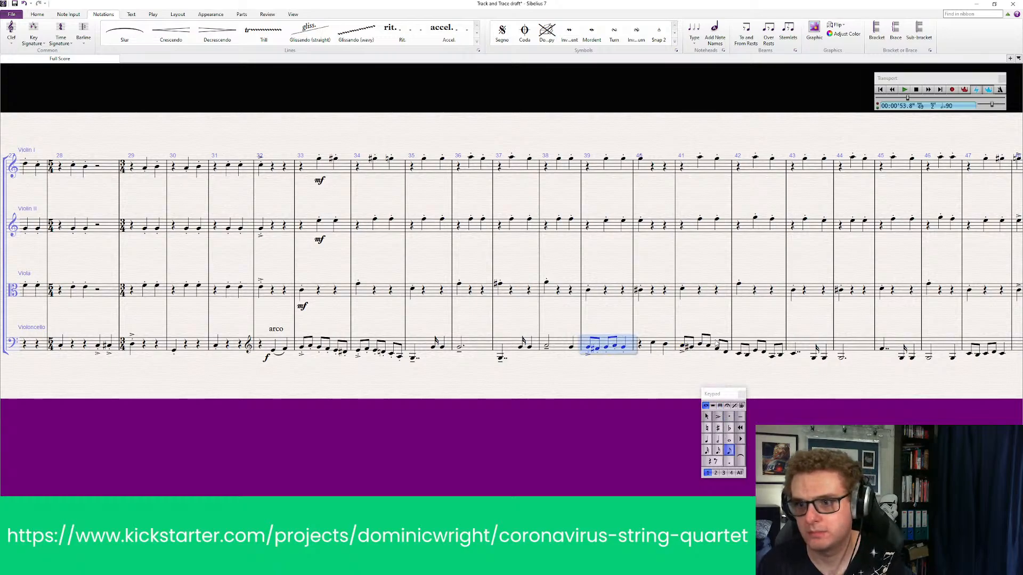
left_click(666, 347, "shift")
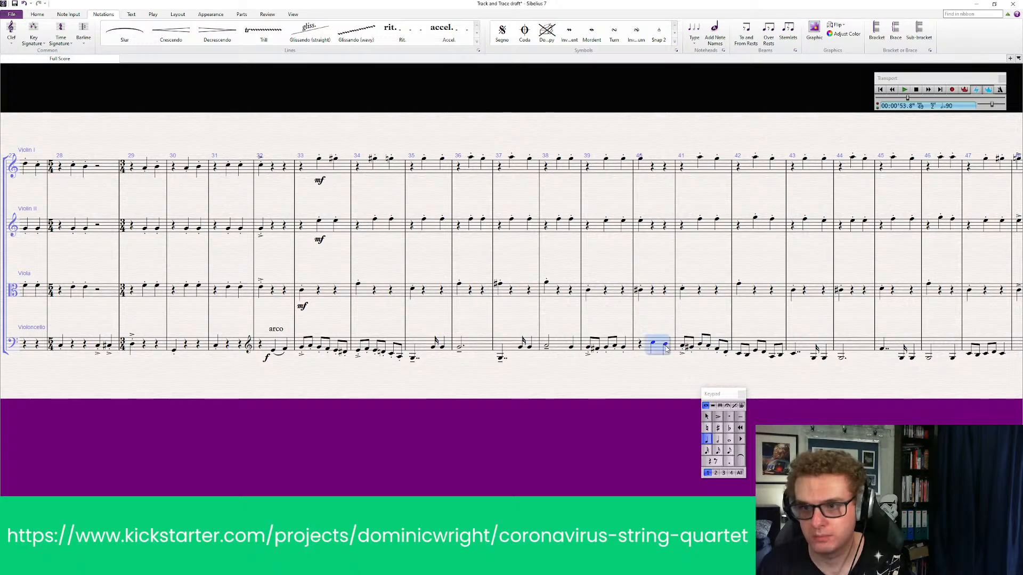
key("s")
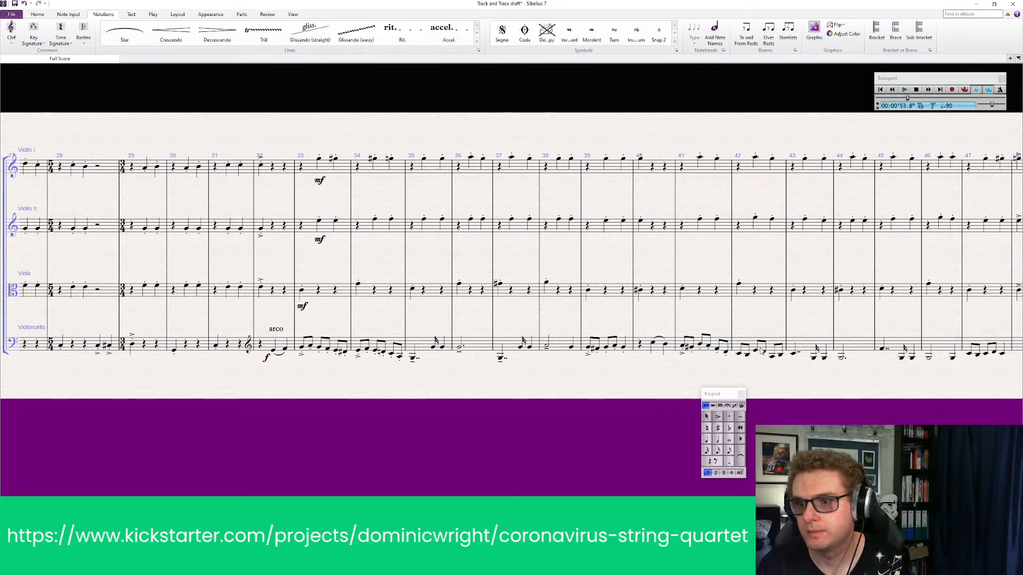
Add staccato dots to all Violoncello notes in bar 42 and accent the bar's first note
left_click(752, 342)
left_click(731, 417)
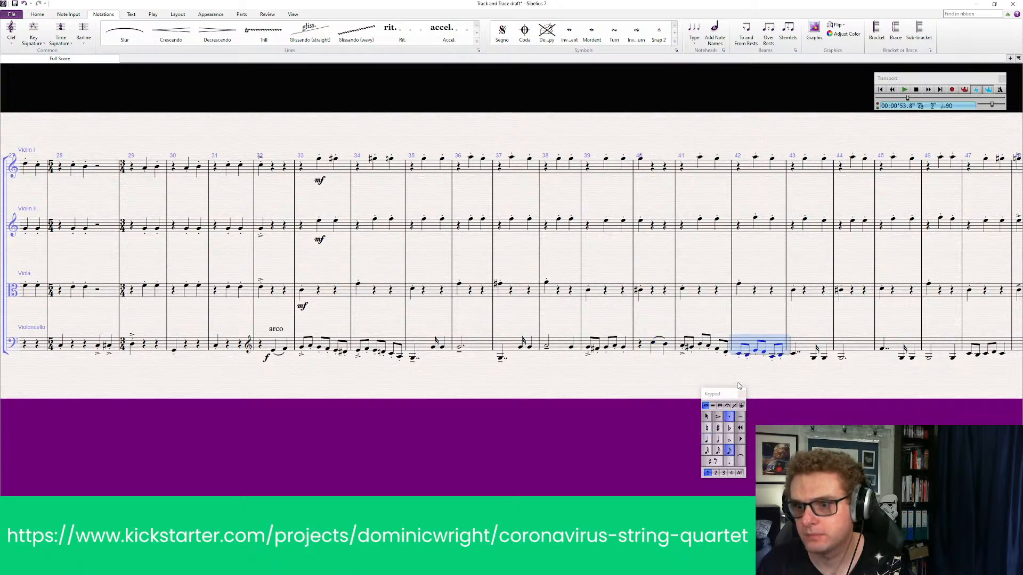
left_click(739, 355)
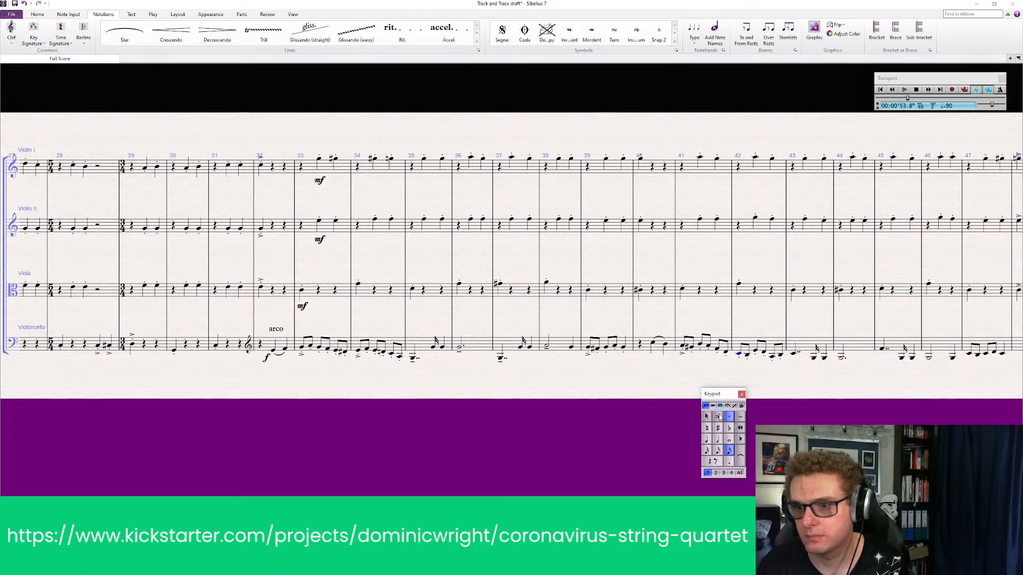
left_click(718, 416)
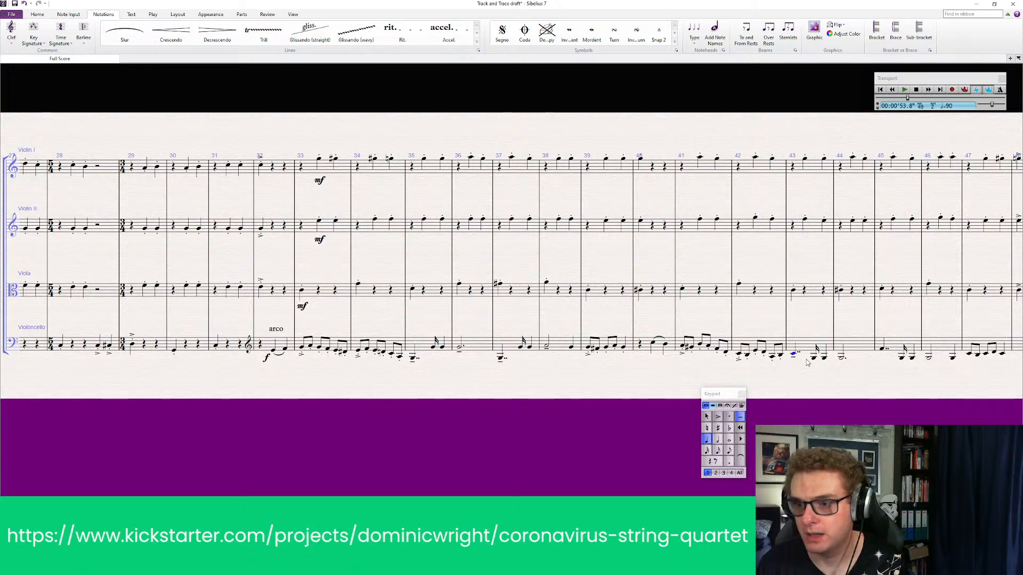
Mark the Violoncello's long note in bar 44 tenuto, and add staccato dots to the first sixteenth notes in bars 43 and 37
left_click(842, 360)
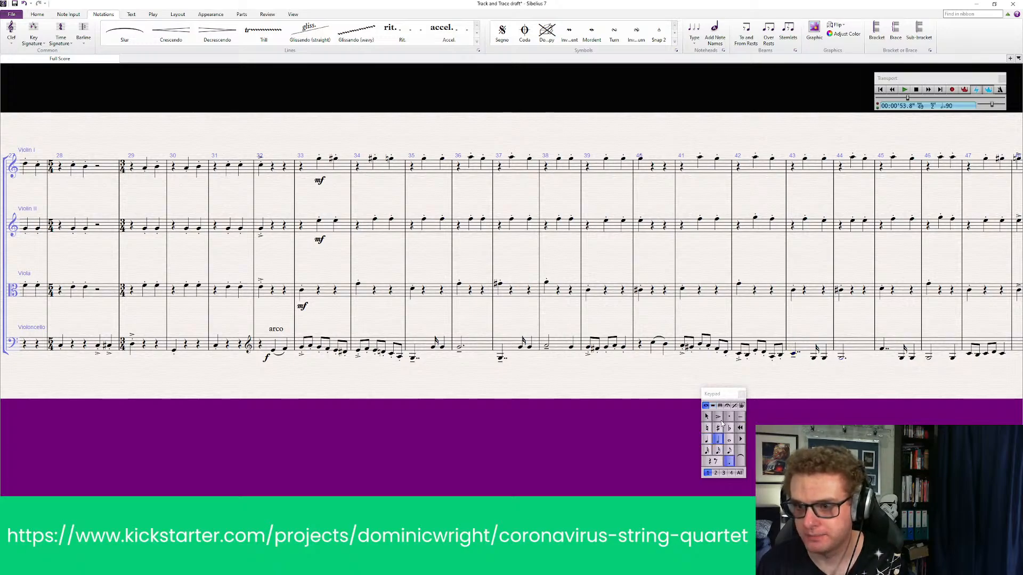
left_click(814, 358)
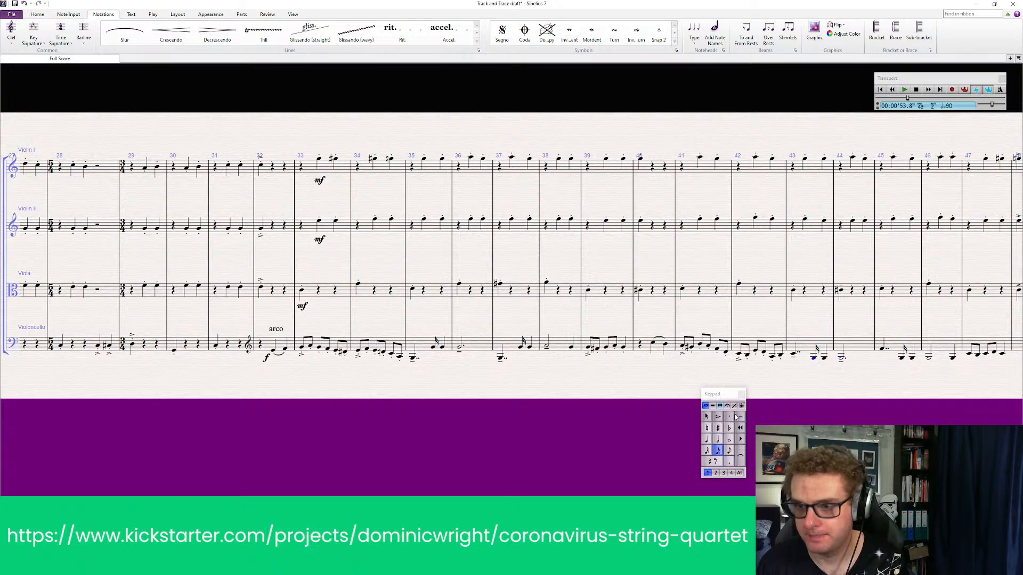
left_click(731, 417)
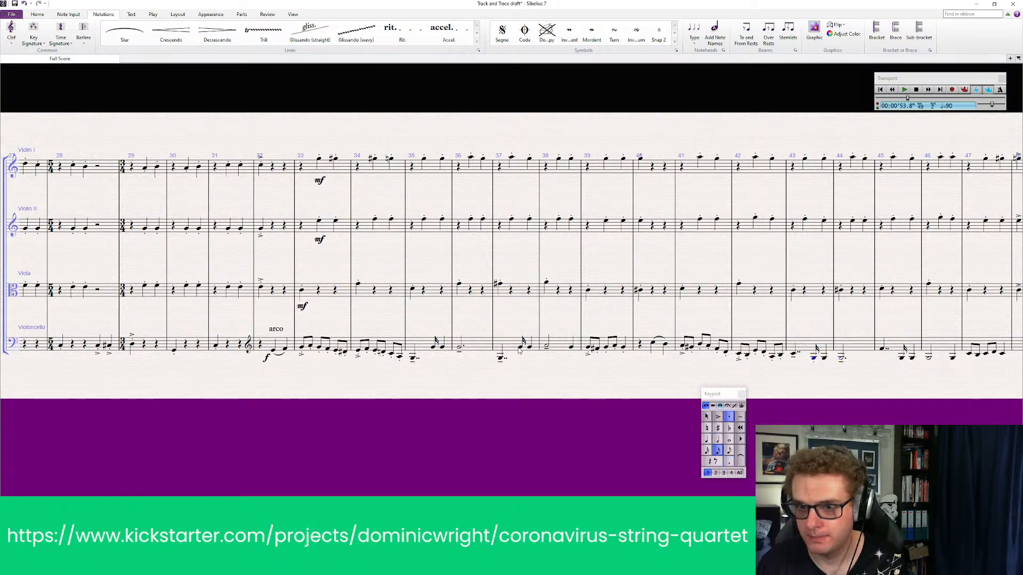
left_click(728, 416)
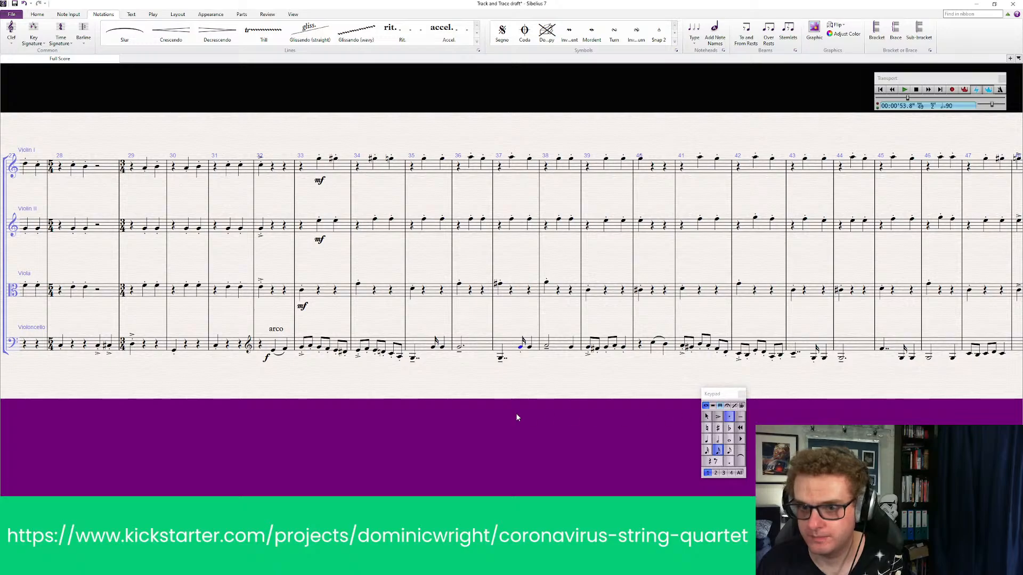
Play back all four string parts from bar 31 to bar 48 to check the new Violoncello articulations
left_click(284, 168)
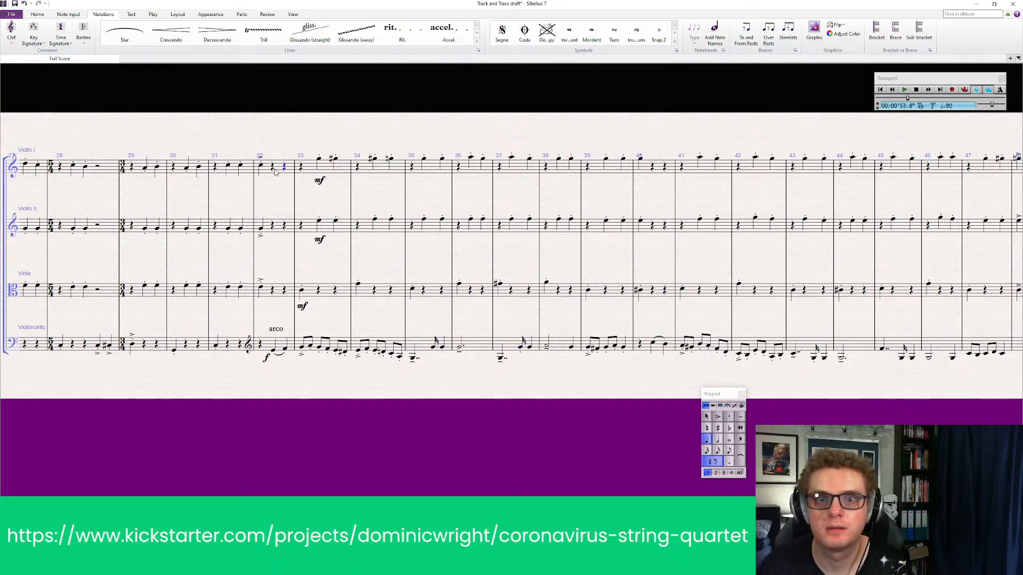
left_click(269, 178)
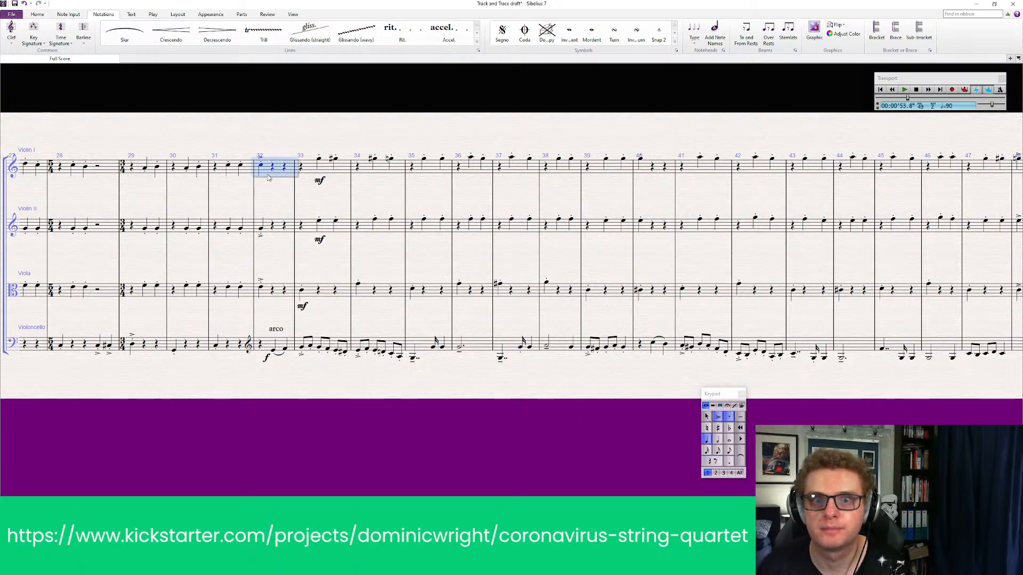
left_click(233, 171)
left_click(233, 359, "shift")
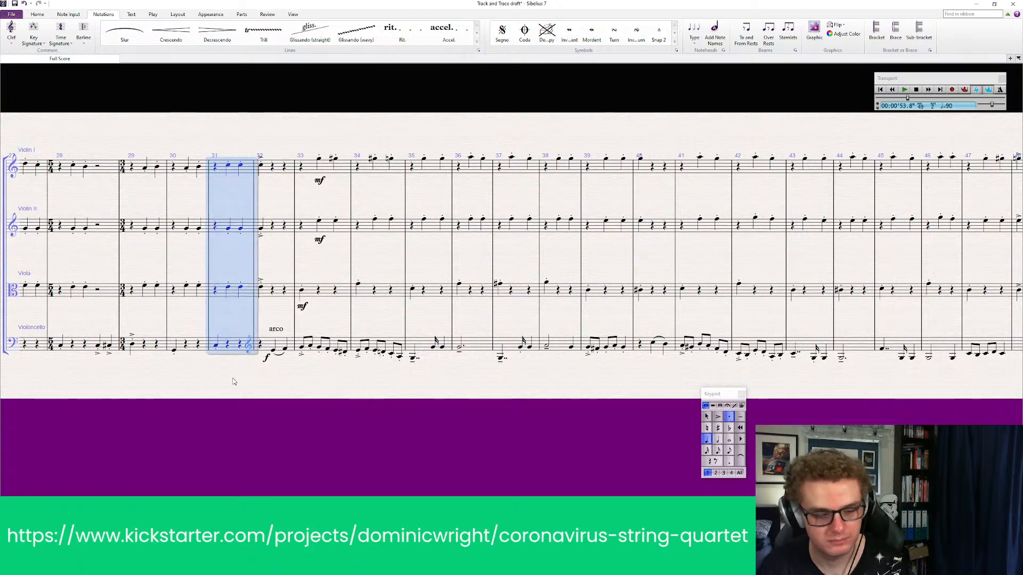
key("space")
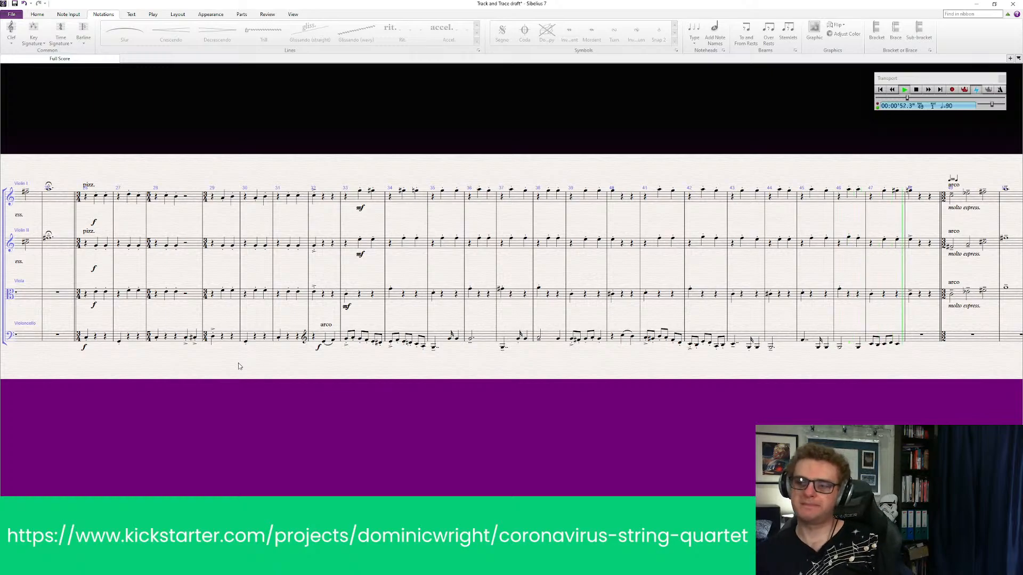
key("space")
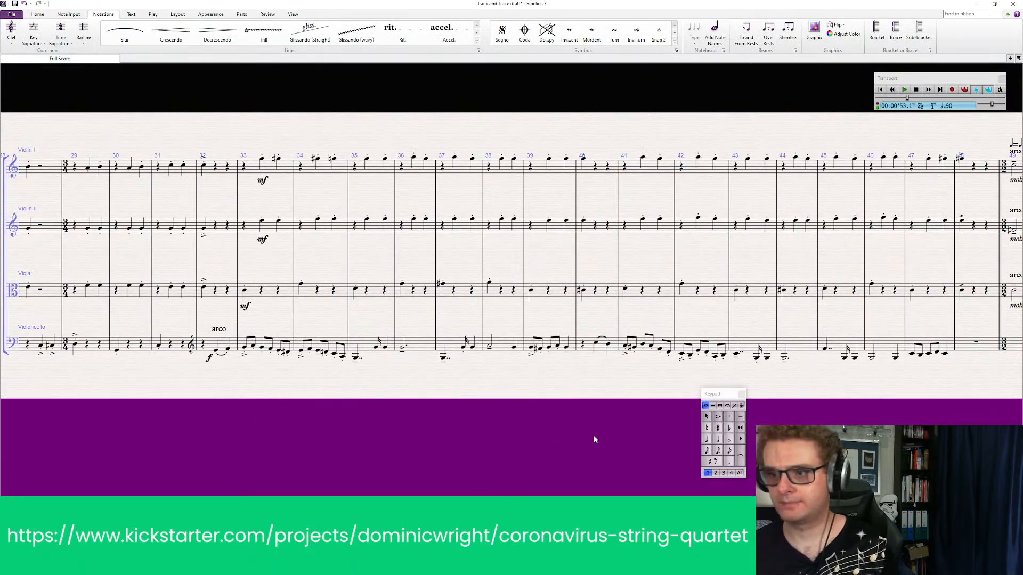
Add staccato dots to all Violoncello notes in bar 47
left_click_drag(640, 379, 578, 387)
left_click_drag(839, 428, 640, 425)
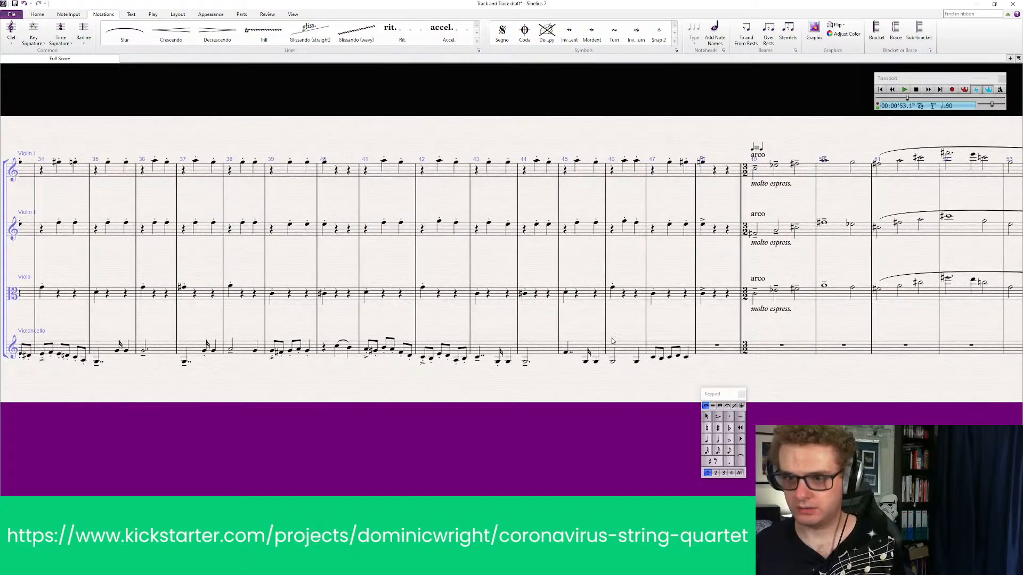
left_click(677, 352)
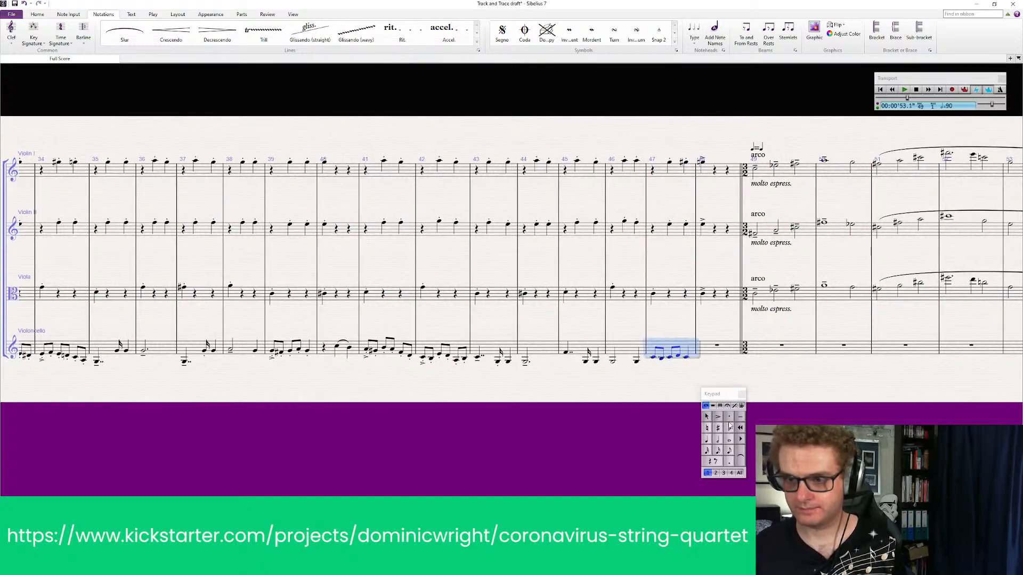
left_click(730, 418)
left_click(688, 394)
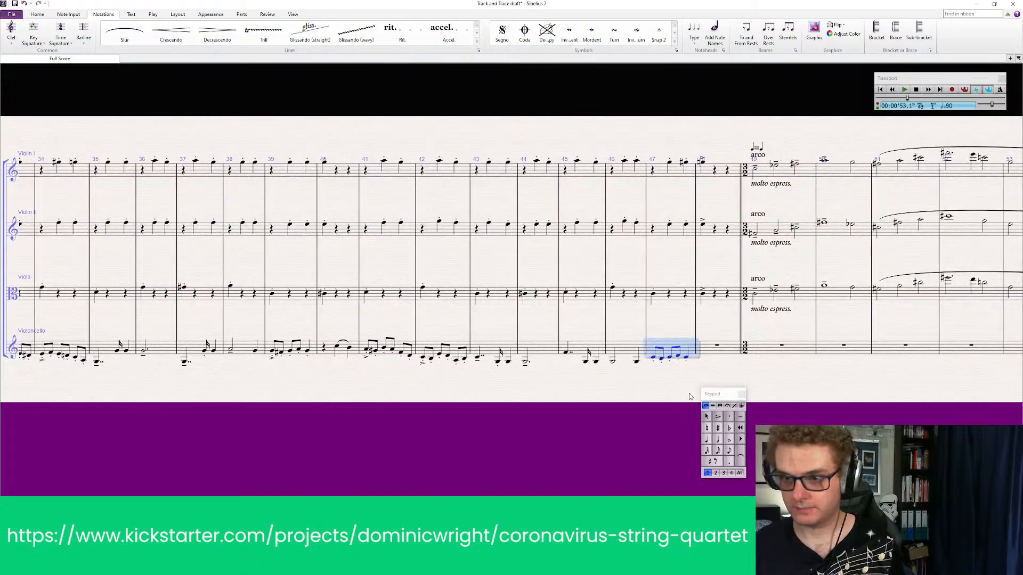
Mark the Violoncello's long first notes in bars 45 and 46 tenuto
left_click(689, 362)
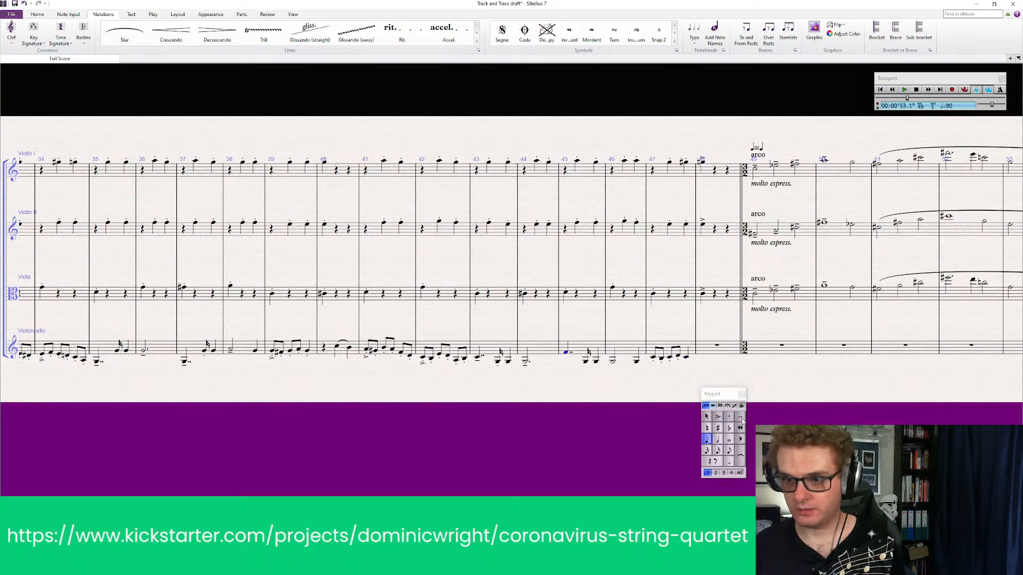
left_click(741, 418)
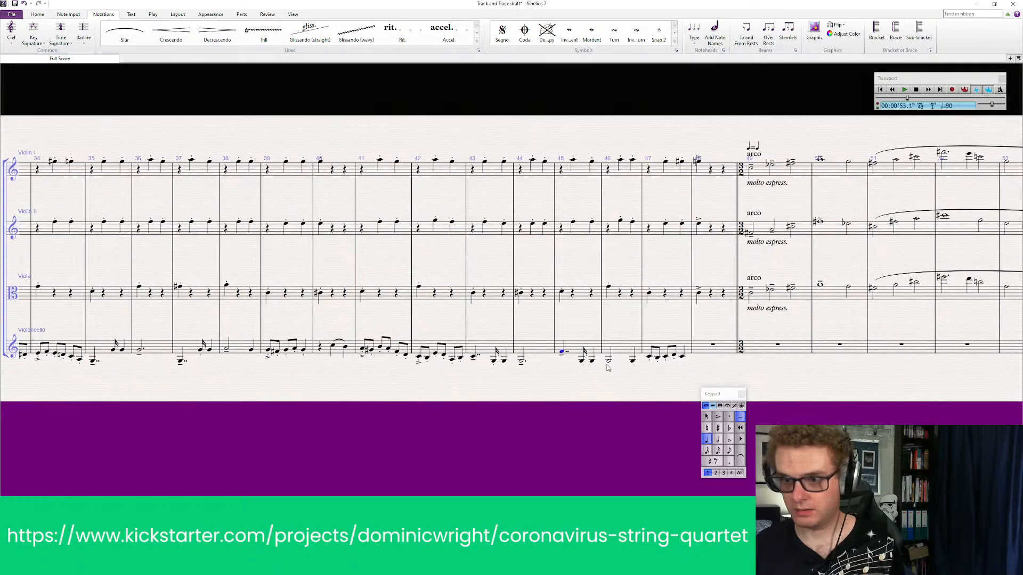
left_click(611, 366)
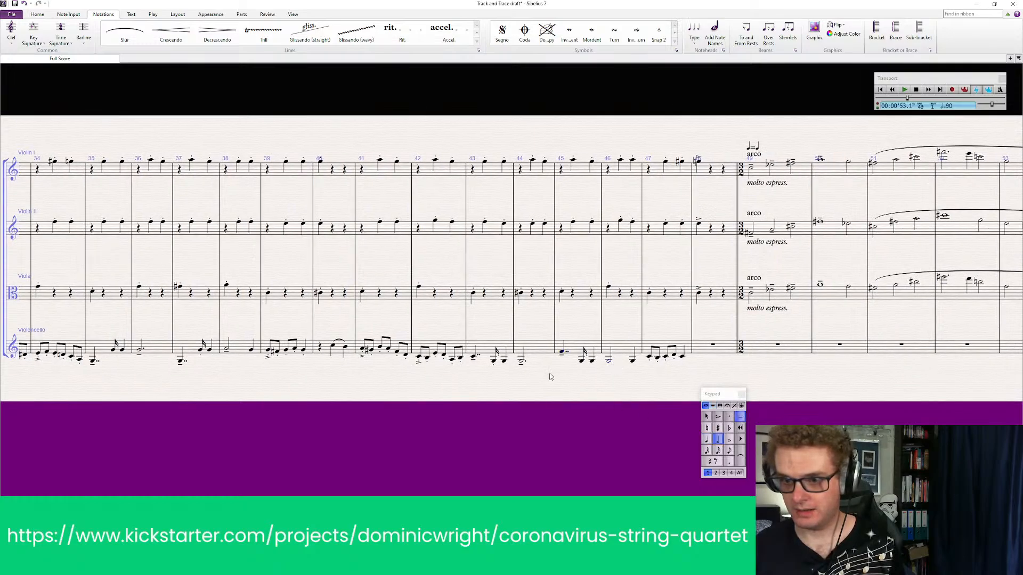
left_click(583, 361)
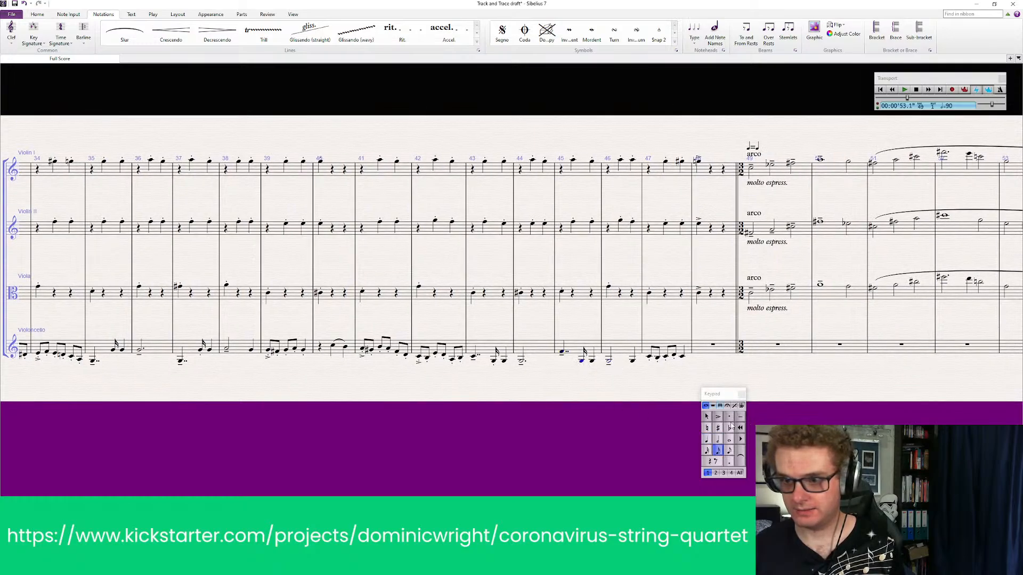
Following Violin I's opening hairpin pattern, add a crescendo under the Violoncello's bars 33 to 34 and a decrescendo under bar 35
left_click_drag(429, 418, 670, 415)
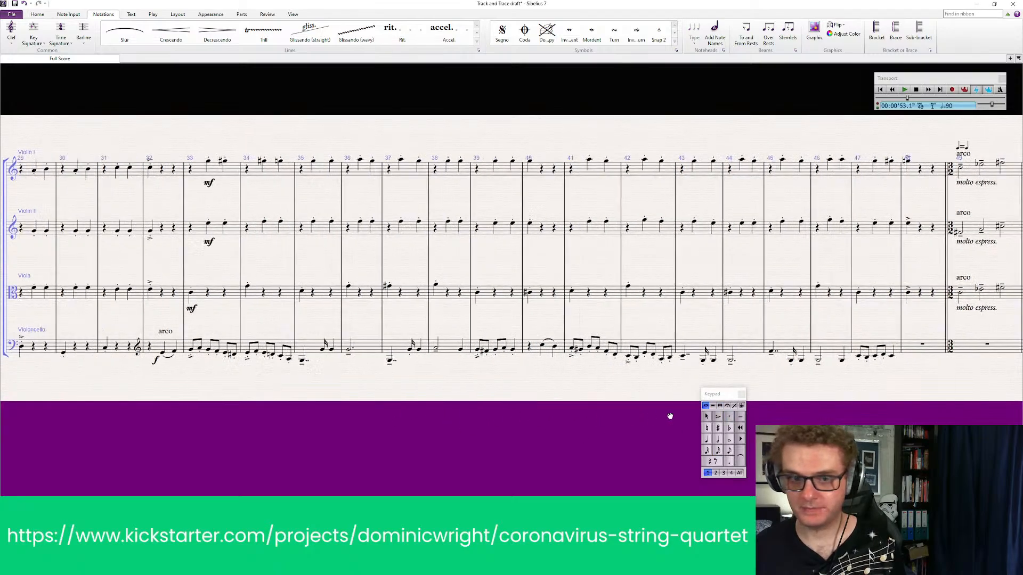
scroll(670, 416, "left", 8)
left_click_drag(508, 417, 950, 404)
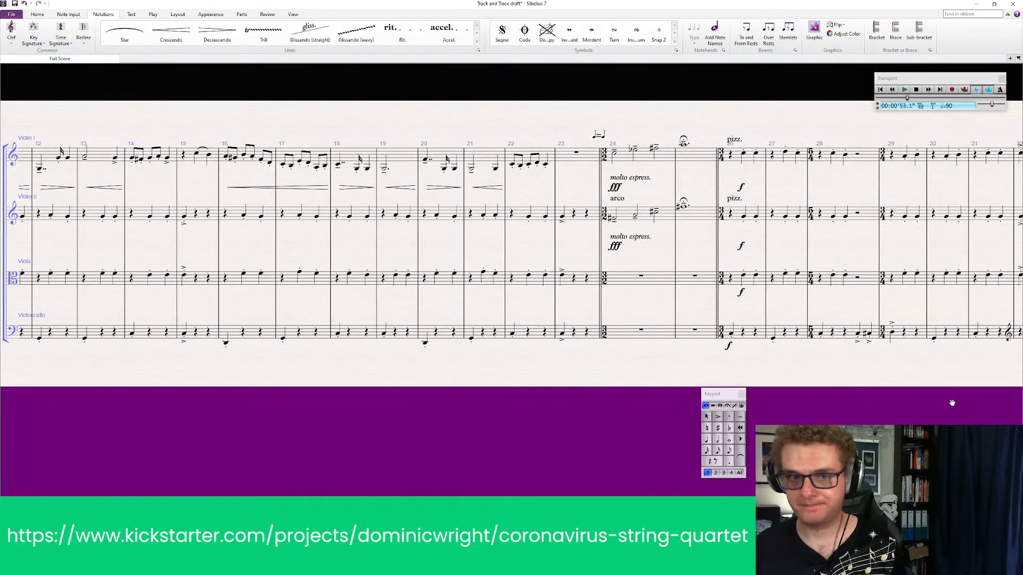
left_click_drag(431, 409, 735, 408)
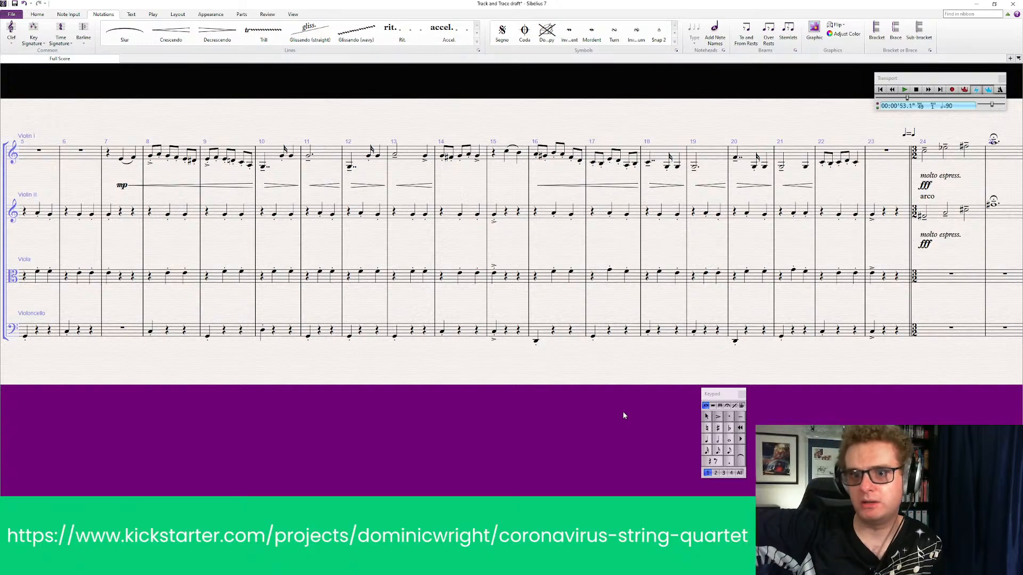
left_click_drag(588, 446, 315, 447)
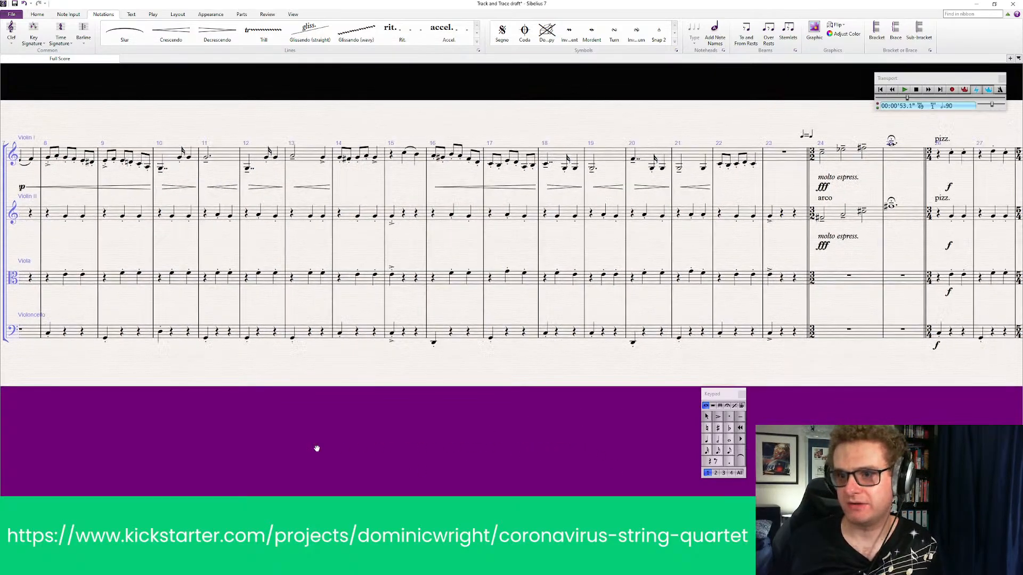
left_click_drag(379, 450, 10, 450)
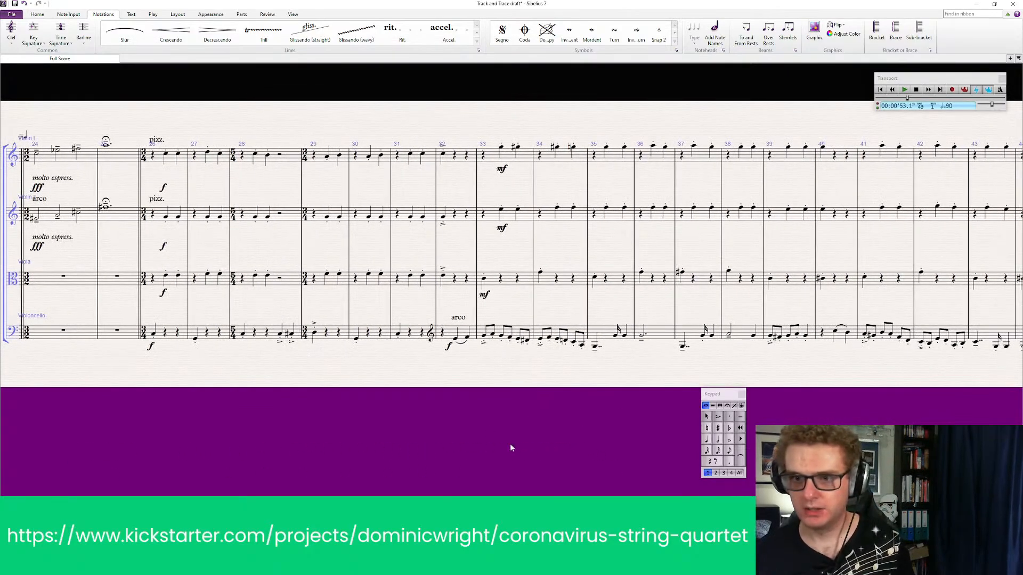
left_click(513, 328)
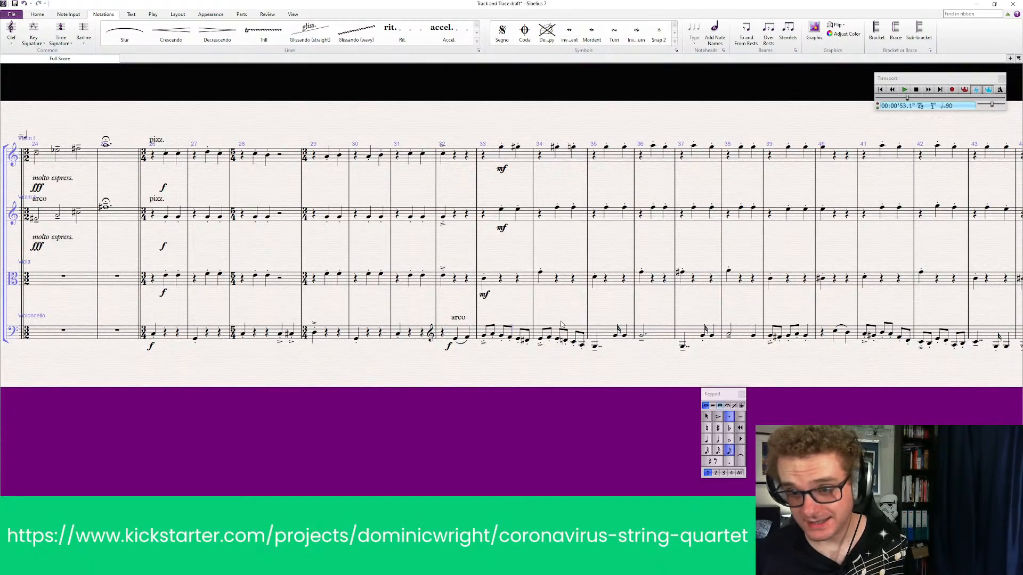
left_click(525, 340)
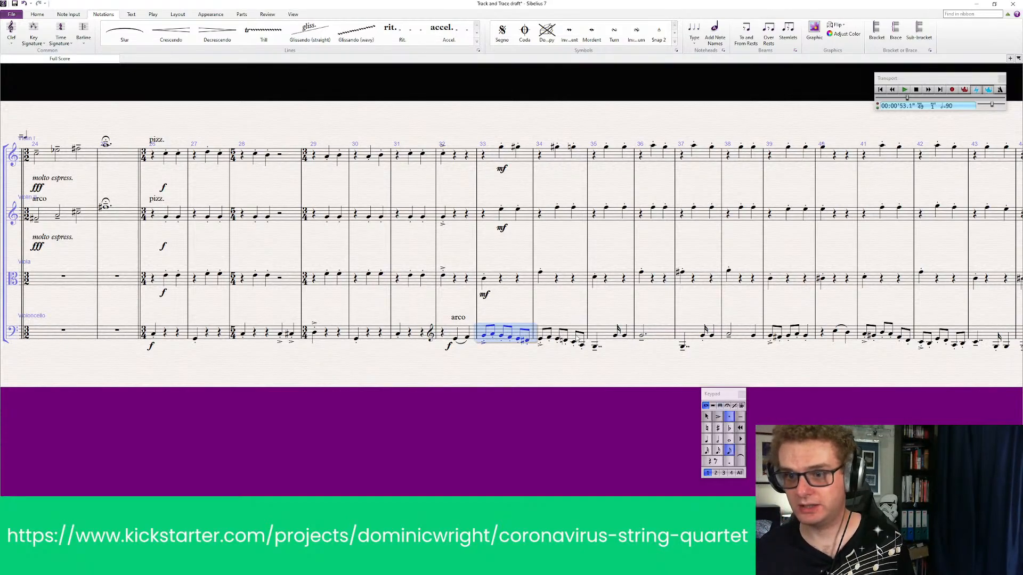
left_click(579, 338, "shift")
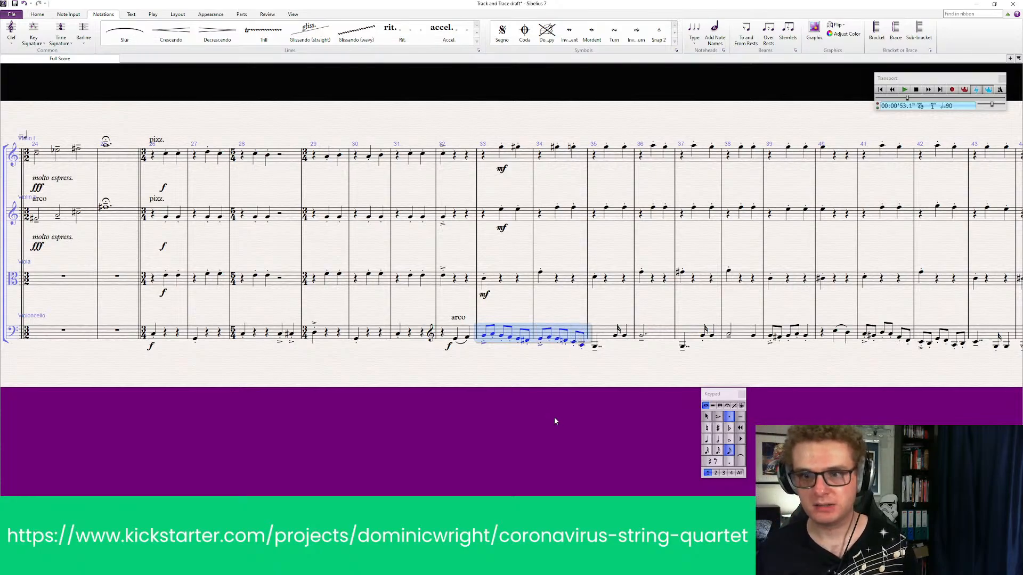
key("greater")
left_click(607, 333)
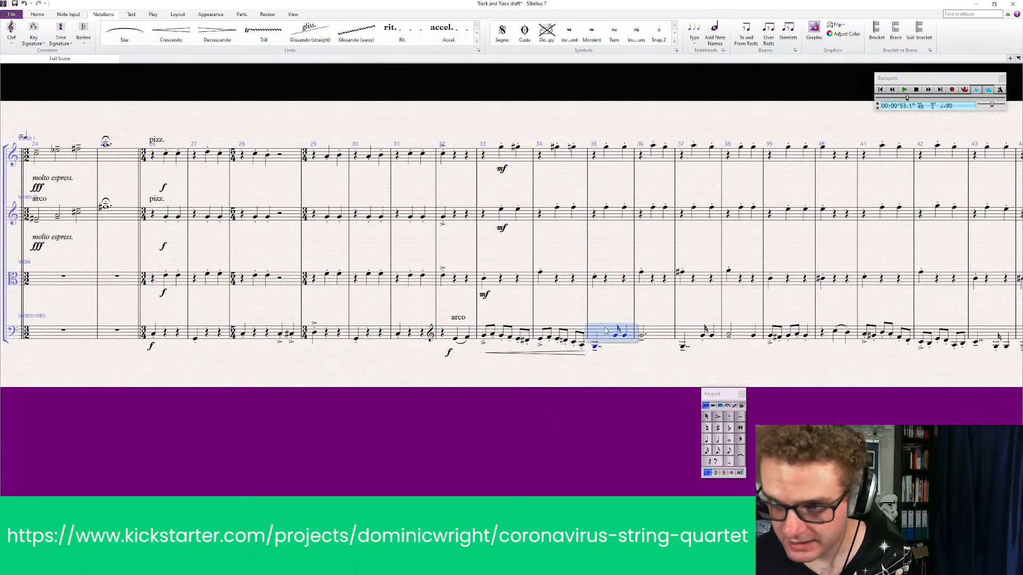
key("greater")
left_click(638, 331)
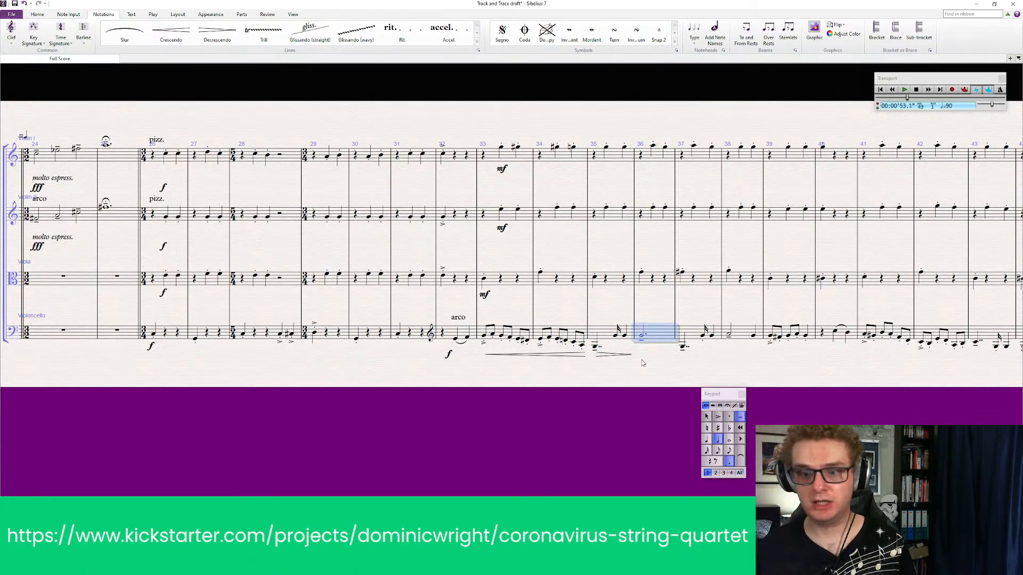
key("greater")
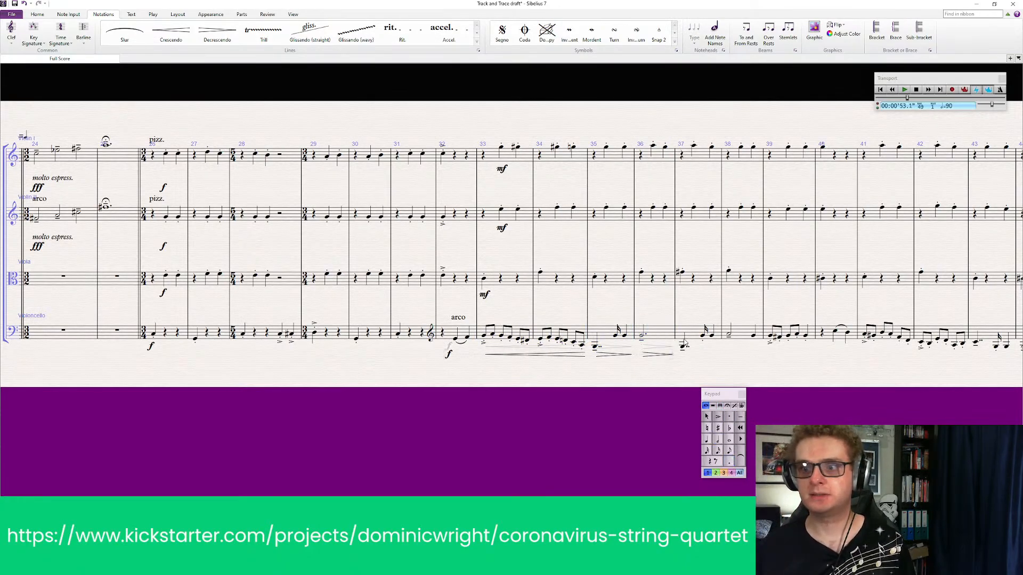
left_click(687, 344)
left_click(650, 355)
key("Delete")
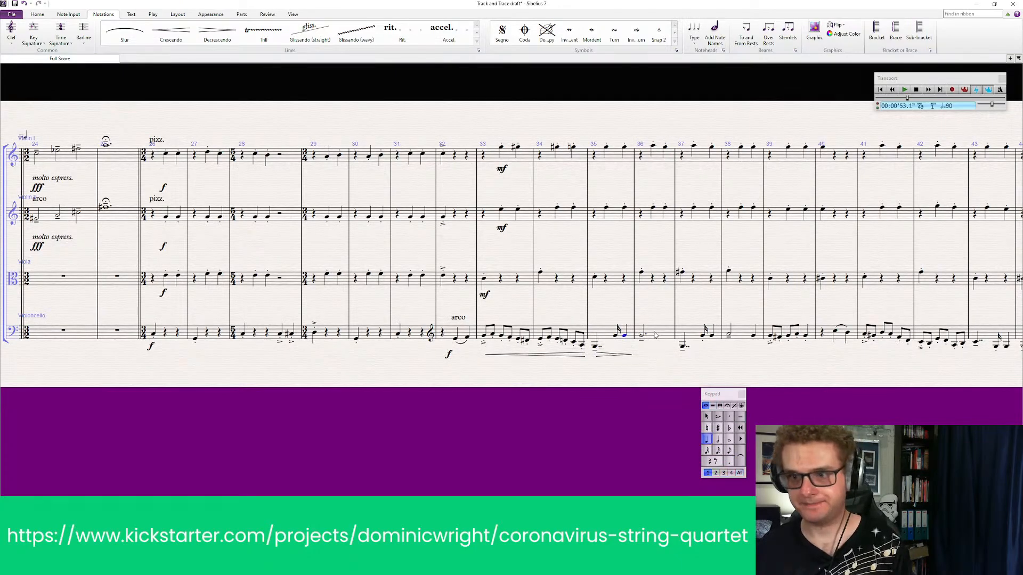
Add crescendo hairpins under the Violoncello's bars 36 and 38, and a decrescendo hairpin under bar 37
left_click(659, 333)
key("h")
left_click(693, 336)
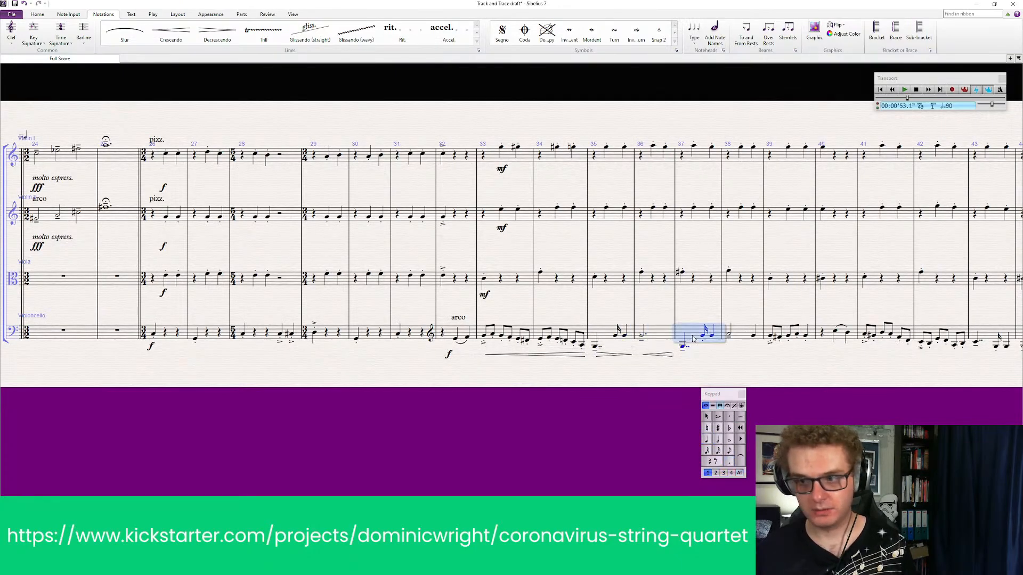
key("shift+h")
left_click(736, 335)
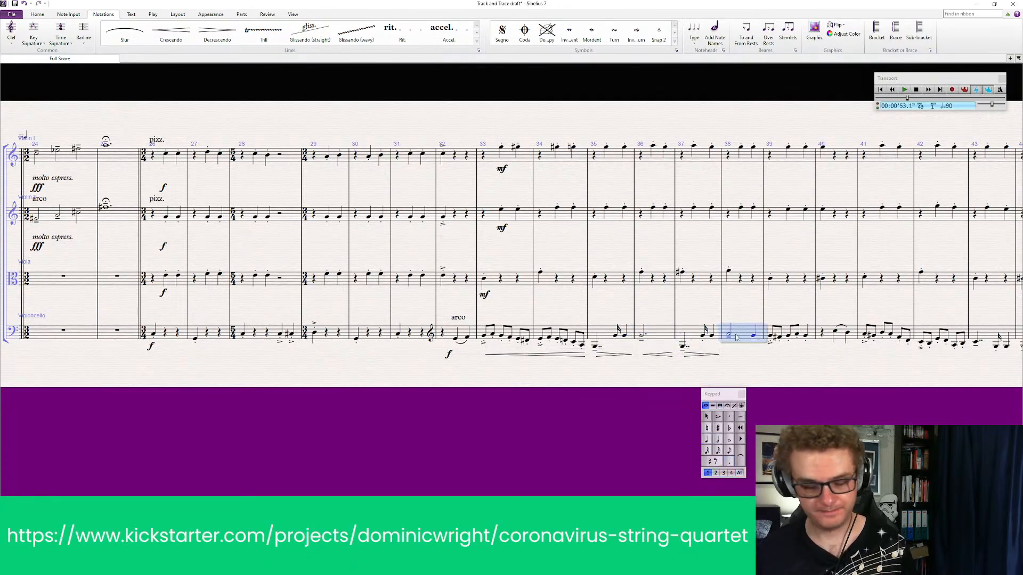
key("h")
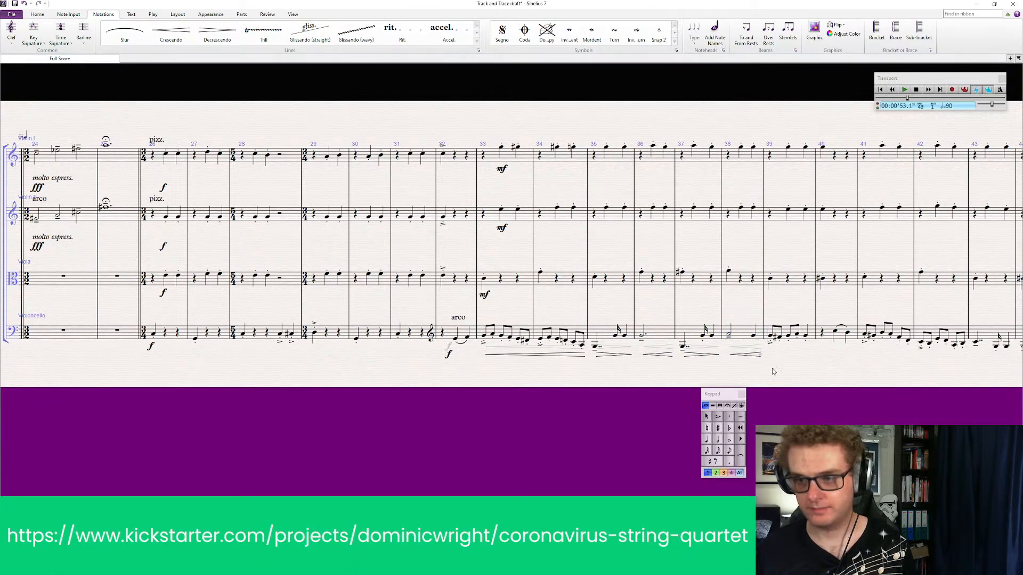
Add a crescendo hairpin spanning the Violoncello's bars 41 to 42 and a decrescendo hairpin under bar 43
scroll(809, 373, "right", 5)
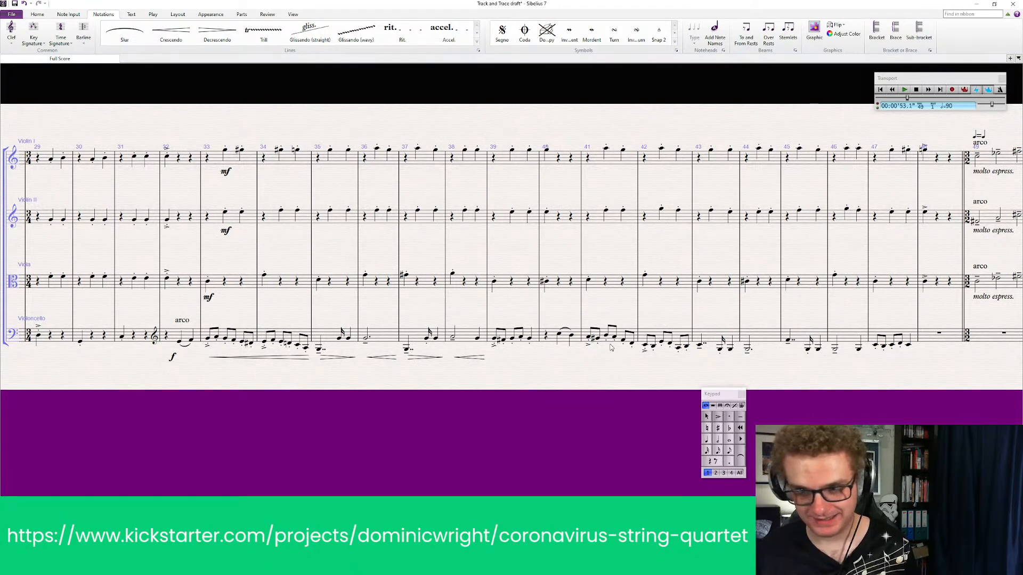
left_click(606, 335)
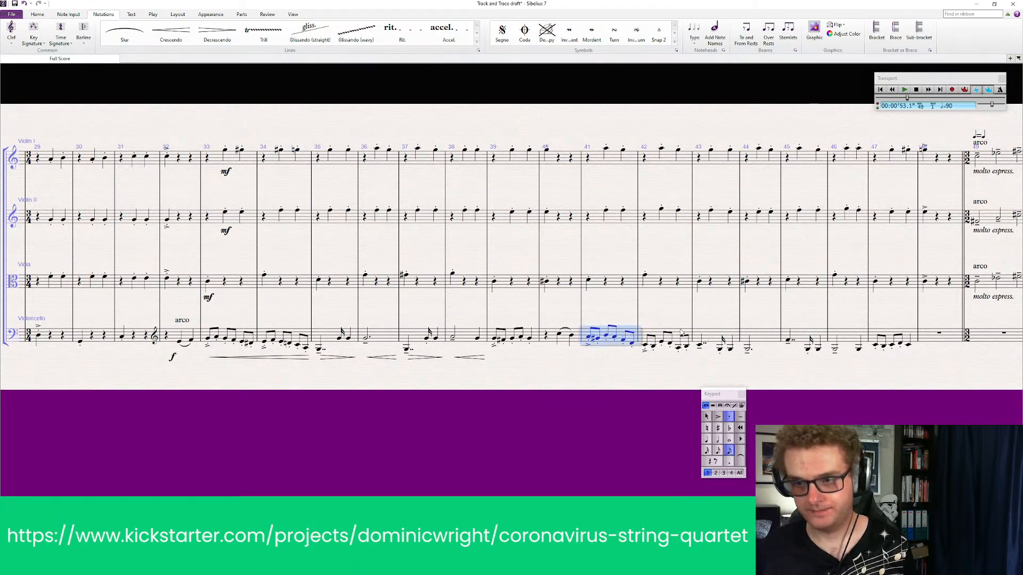
left_click(678, 339, "shift")
key("h")
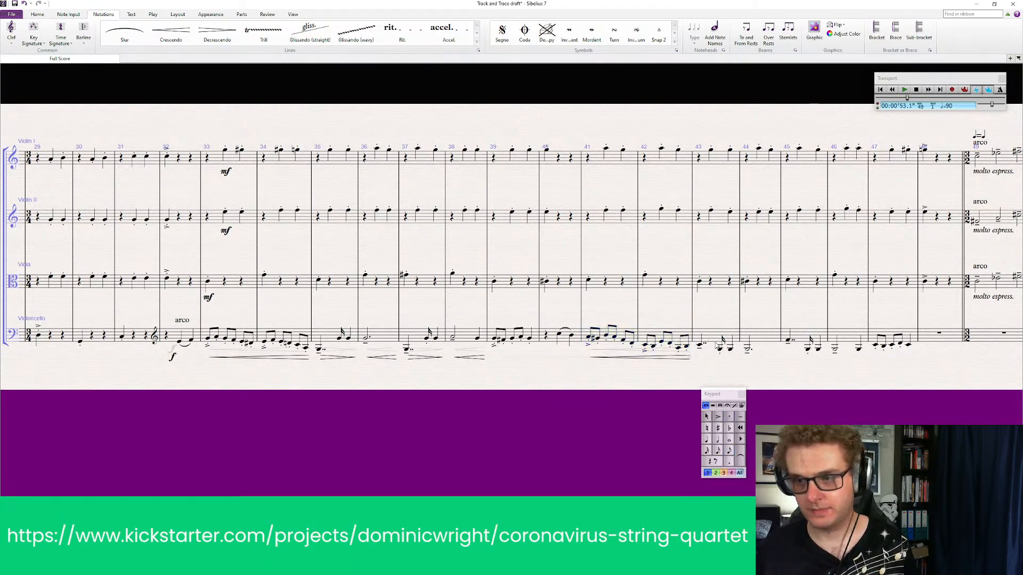
left_click(718, 344)
key("h")
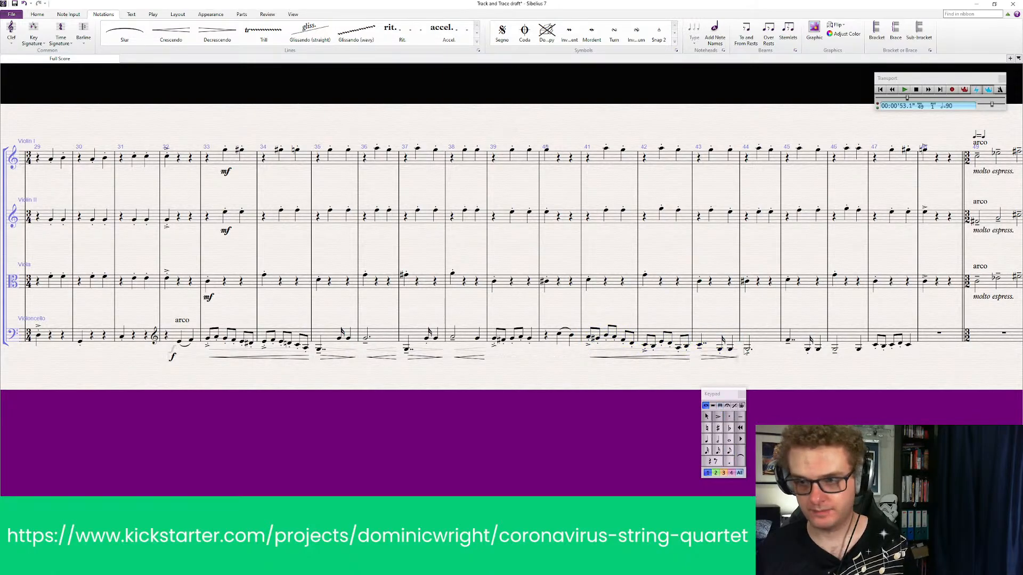
Add crescendo hairpins under the Violoncello's bars 44 and 46, and a decrescendo hairpin under bar 45
left_click(758, 341)
key("h")
left_click(809, 339)
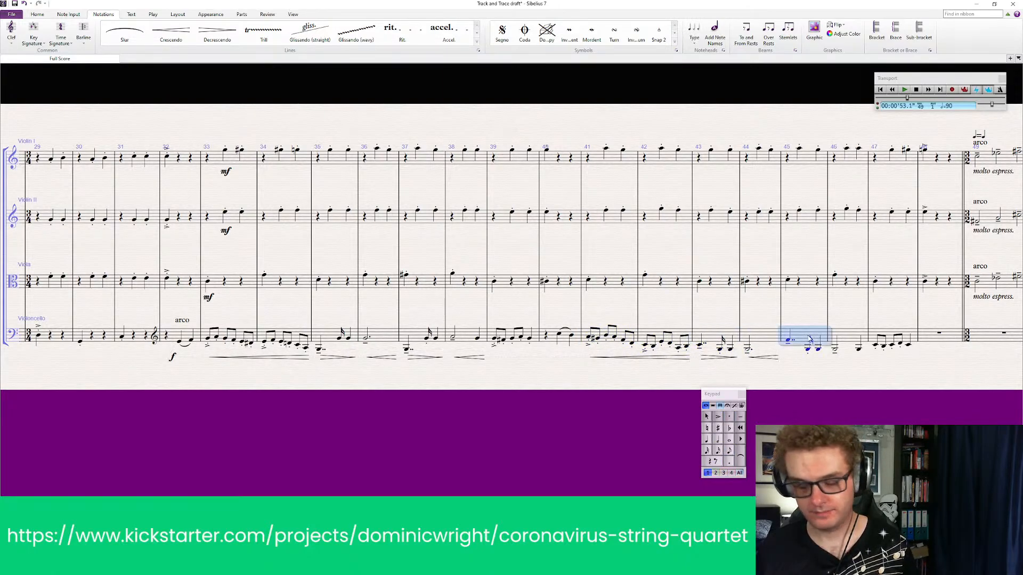
key("h")
left_click(850, 340)
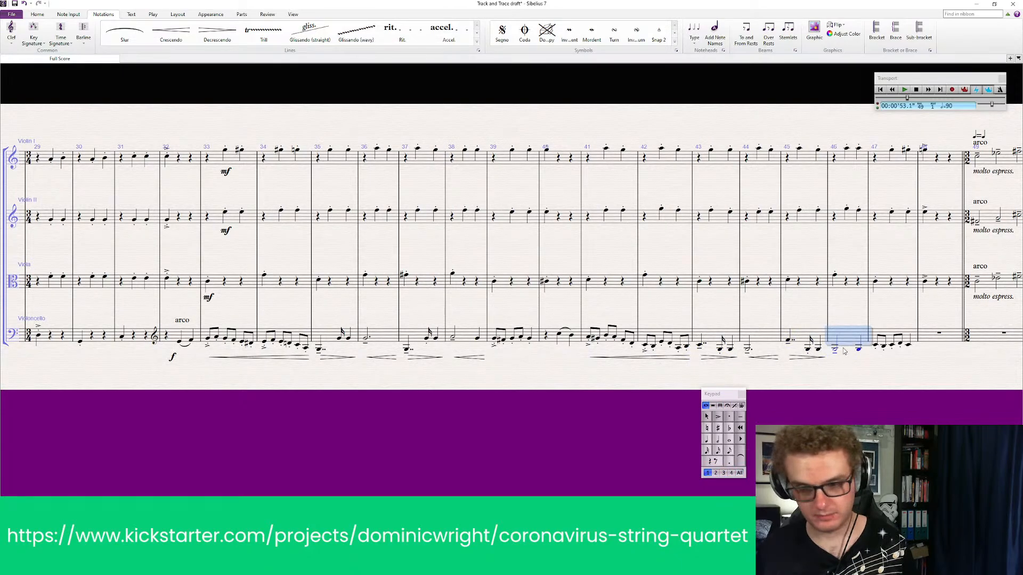
key("h")
key("Escape")
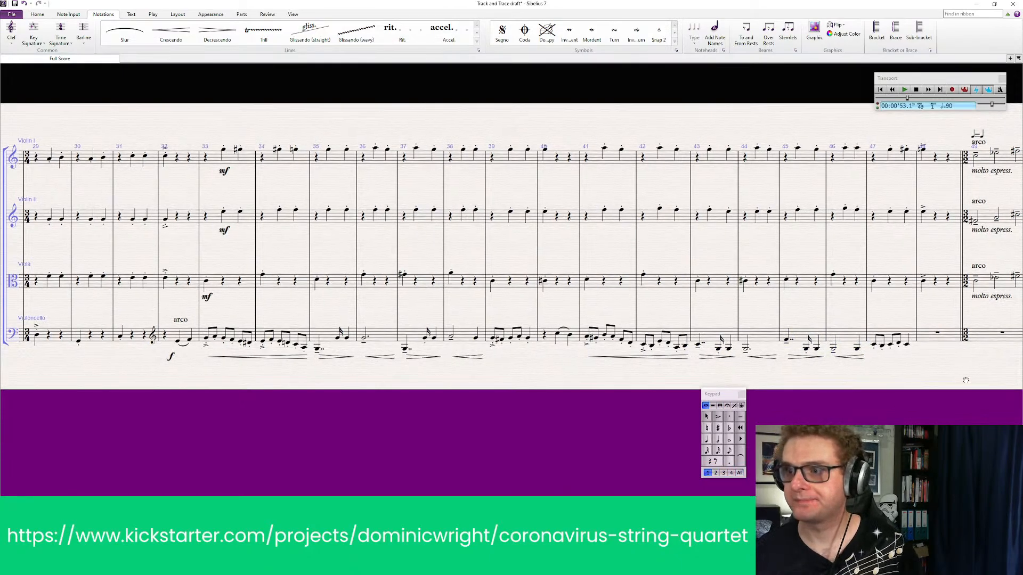
mouse_move(971, 385)
left_mouse_down()
mouse_move(884, 383)
mouse_move(949, 351)
mouse_move(985, 396)
left_mouse_up()
left_click_drag(435, 446, 633, 427)
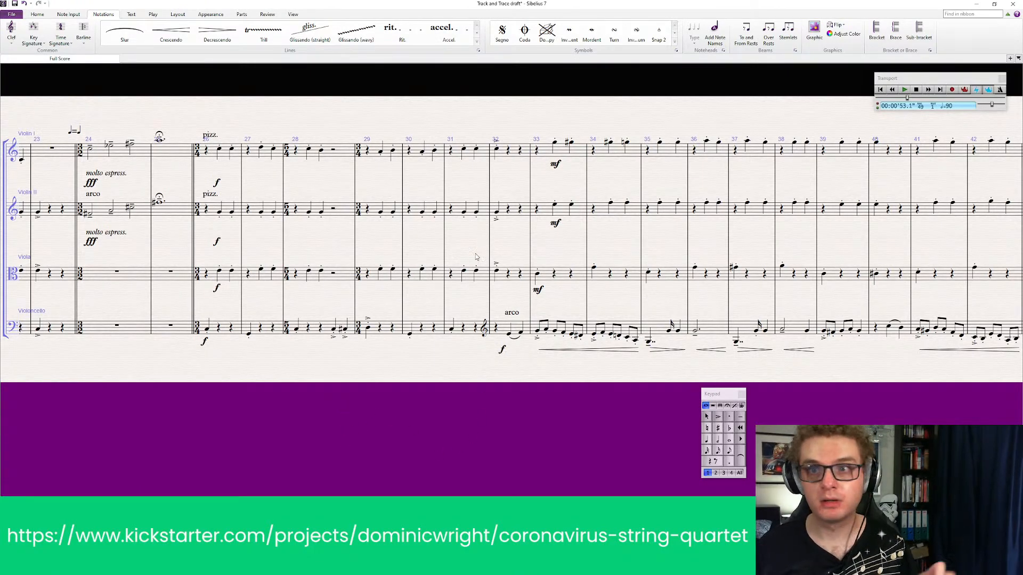
Save the score, play it back from the first bar, and stop playback in the empty bars after bar 173
key("ctrl+s")
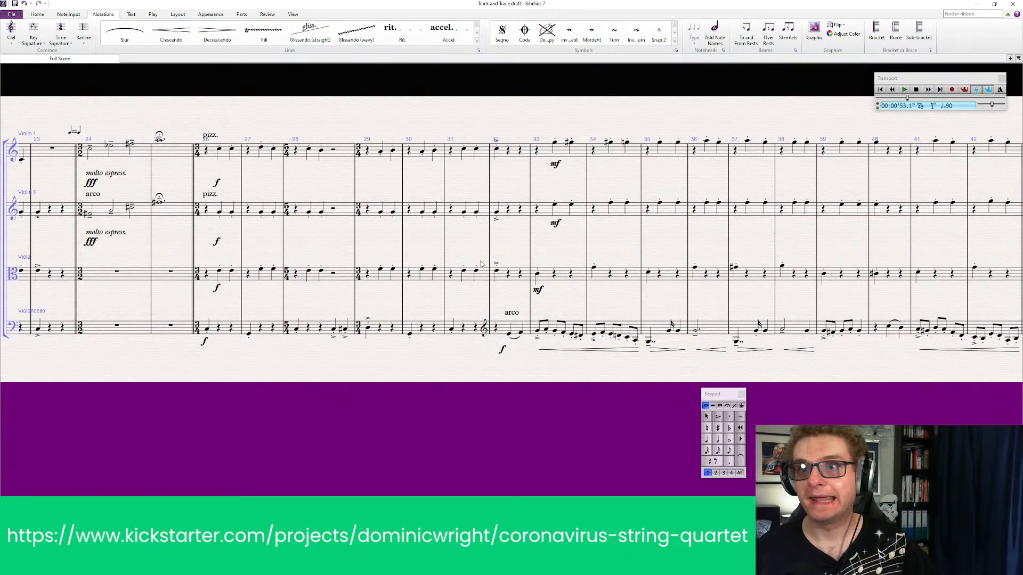
left_click(880, 90)
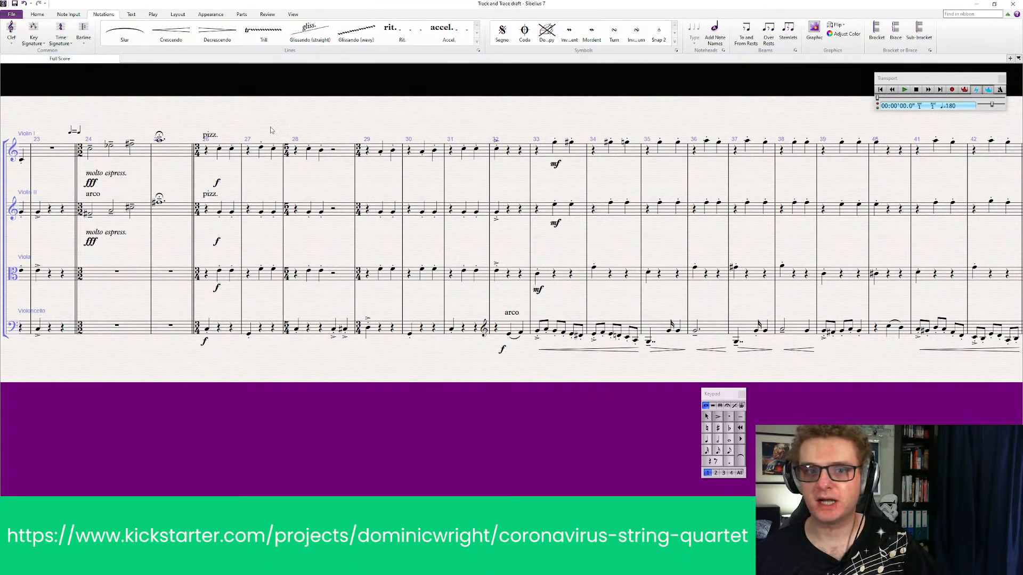
left_click_drag(277, 104, 744, 129)
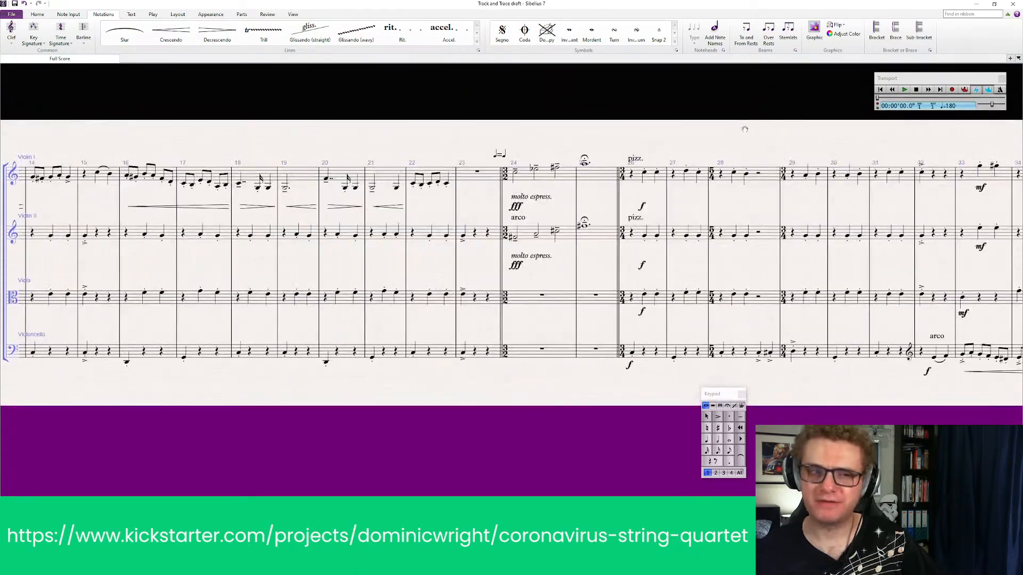
left_click_drag(247, 126, 792, 94)
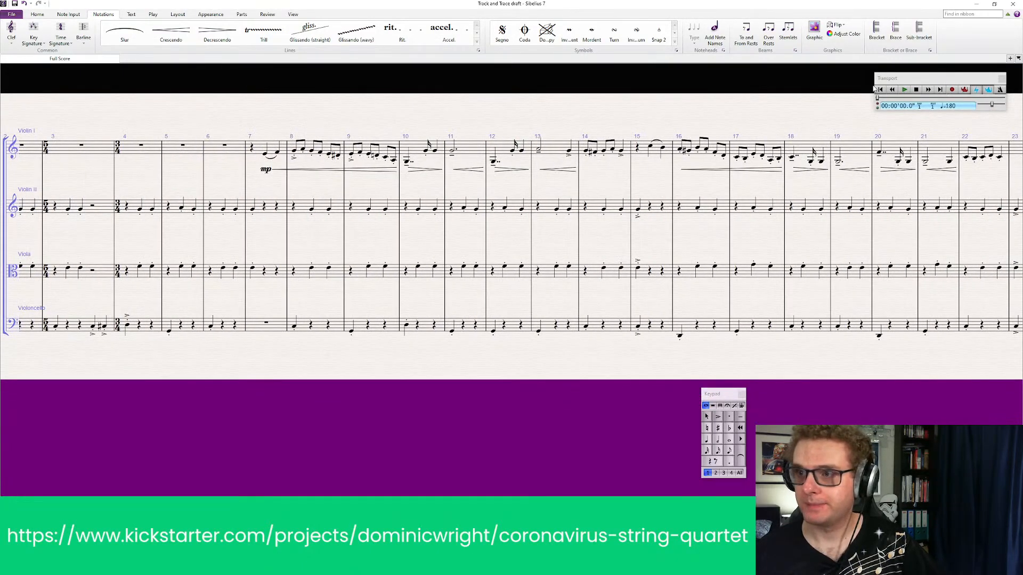
key("ctrl+Home")
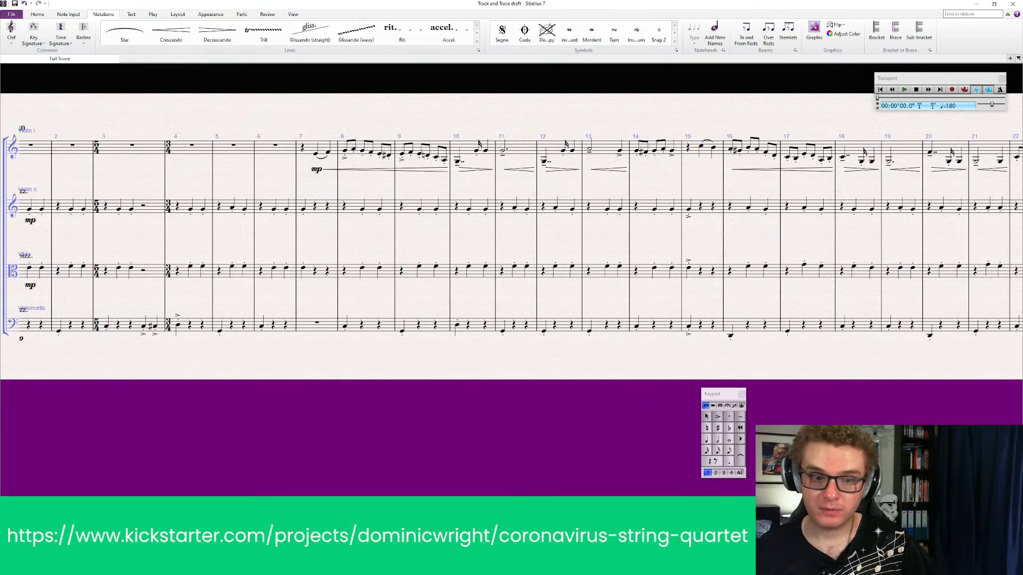
left_click(904, 90)
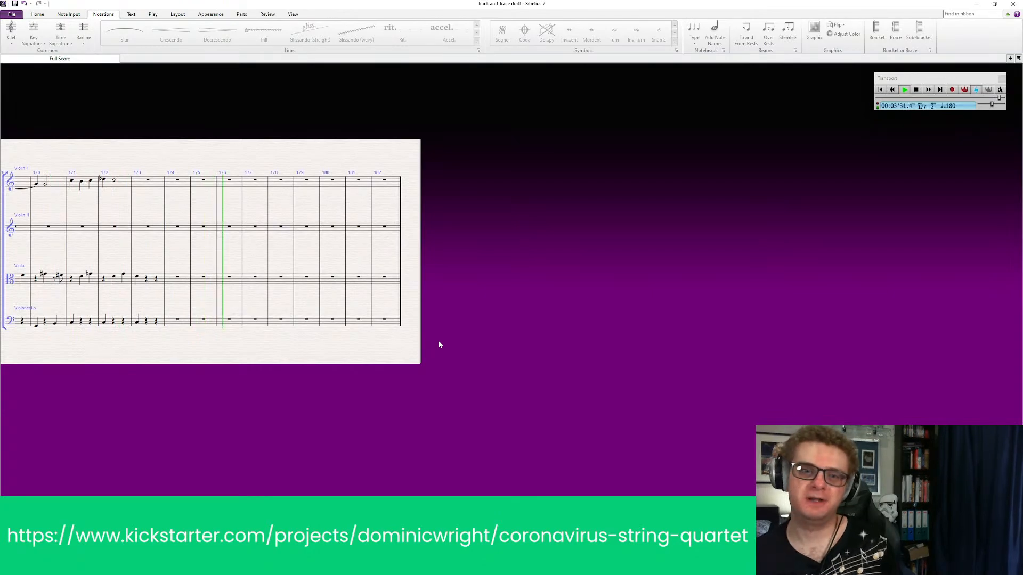
key("space")
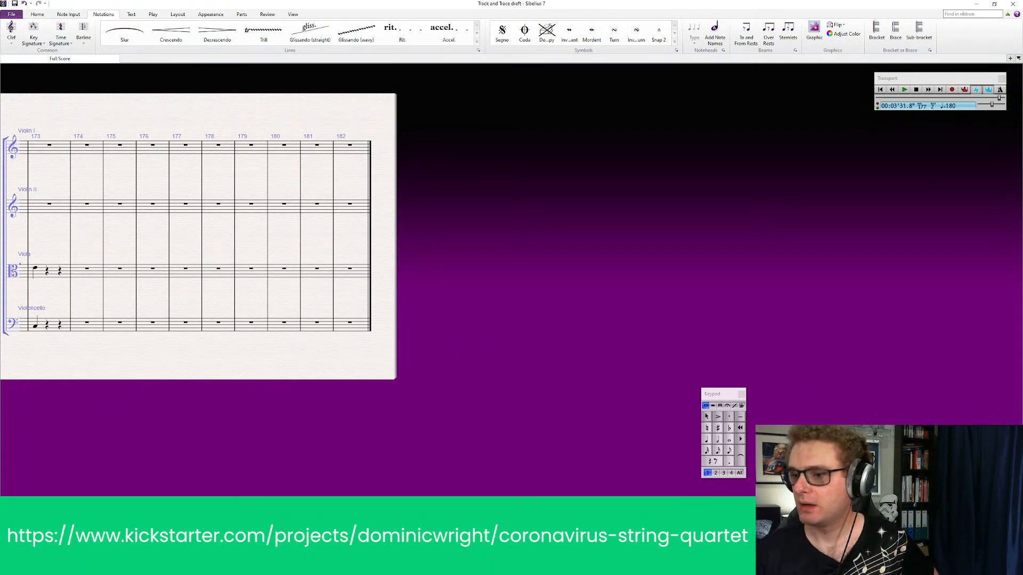
scroll(511, 237, "left", 7)
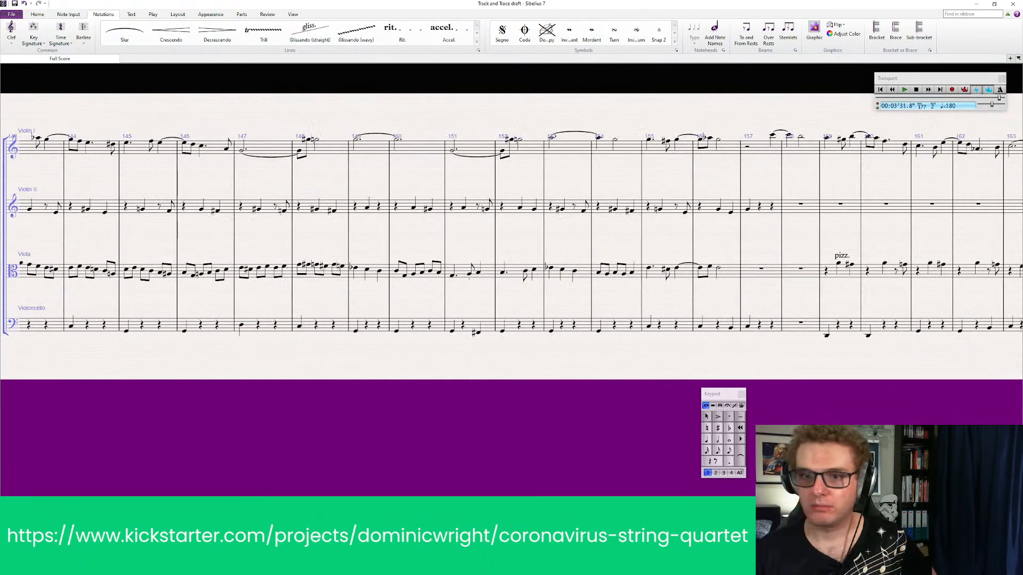